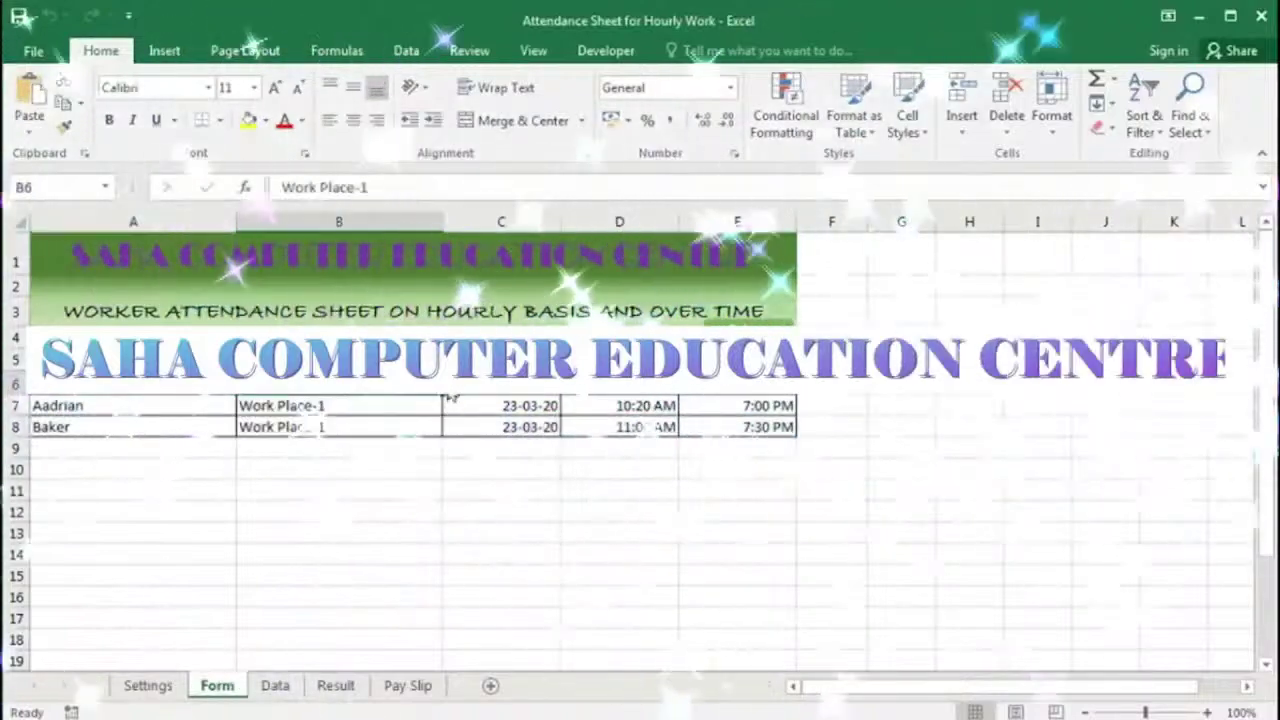
Step: Look over the Form's out time, the Data sheet, the report To date and the work place cell
click(737, 362)
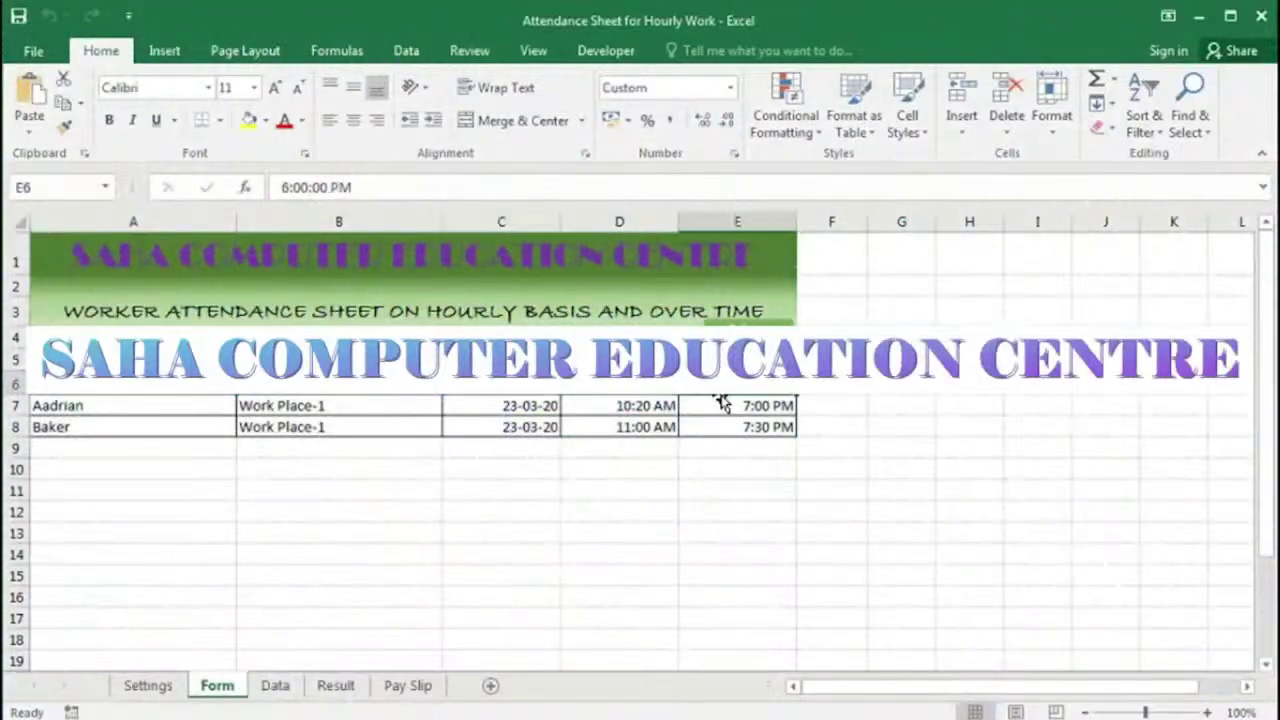
click(275, 685)
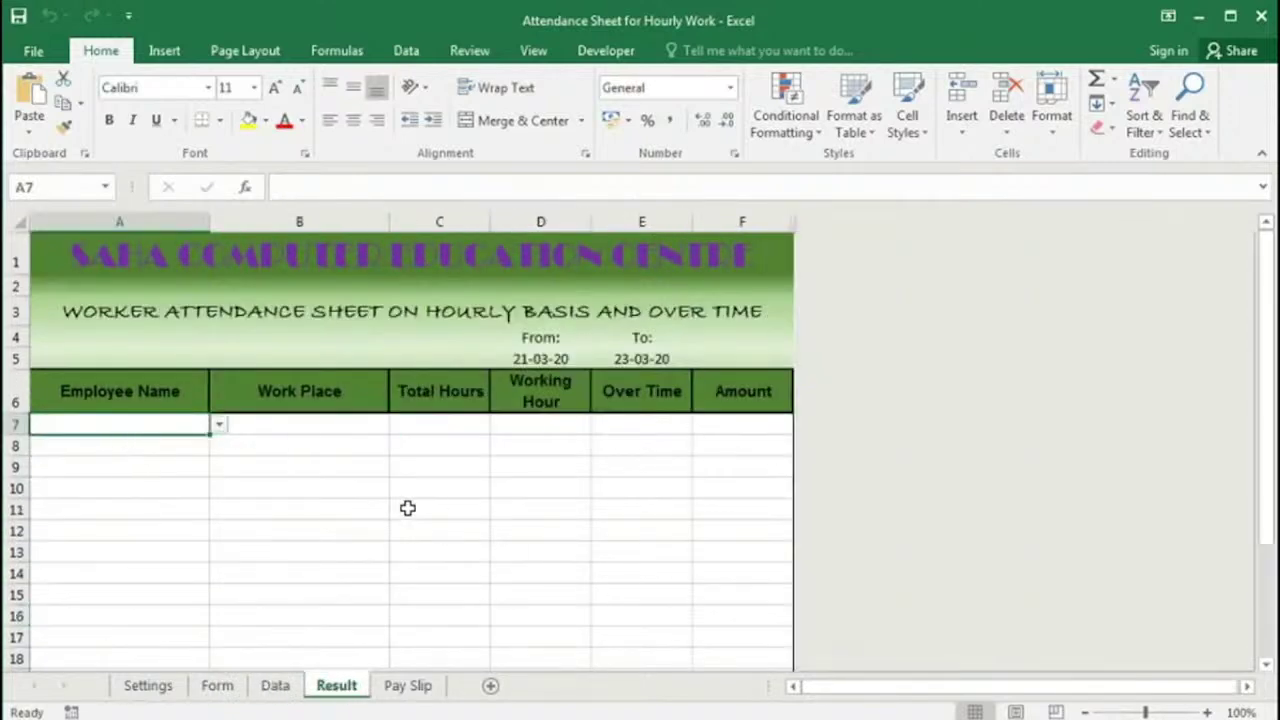
click(629, 357)
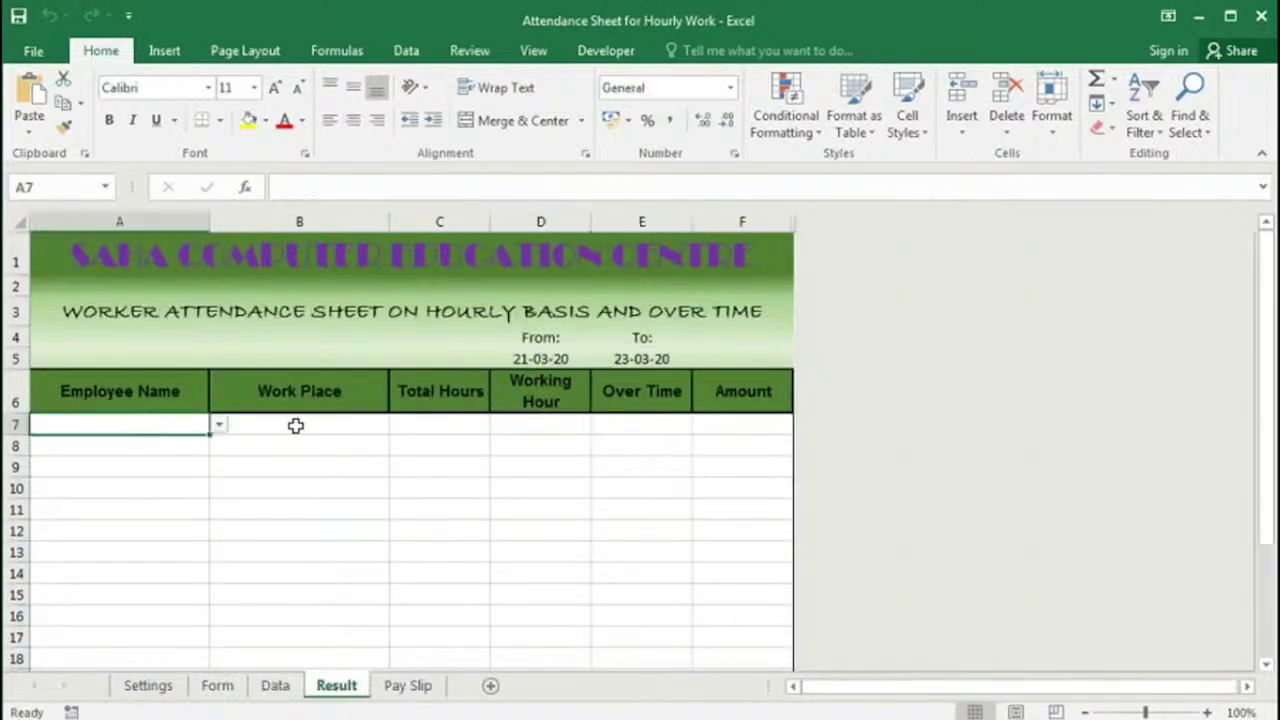
click(296, 425)
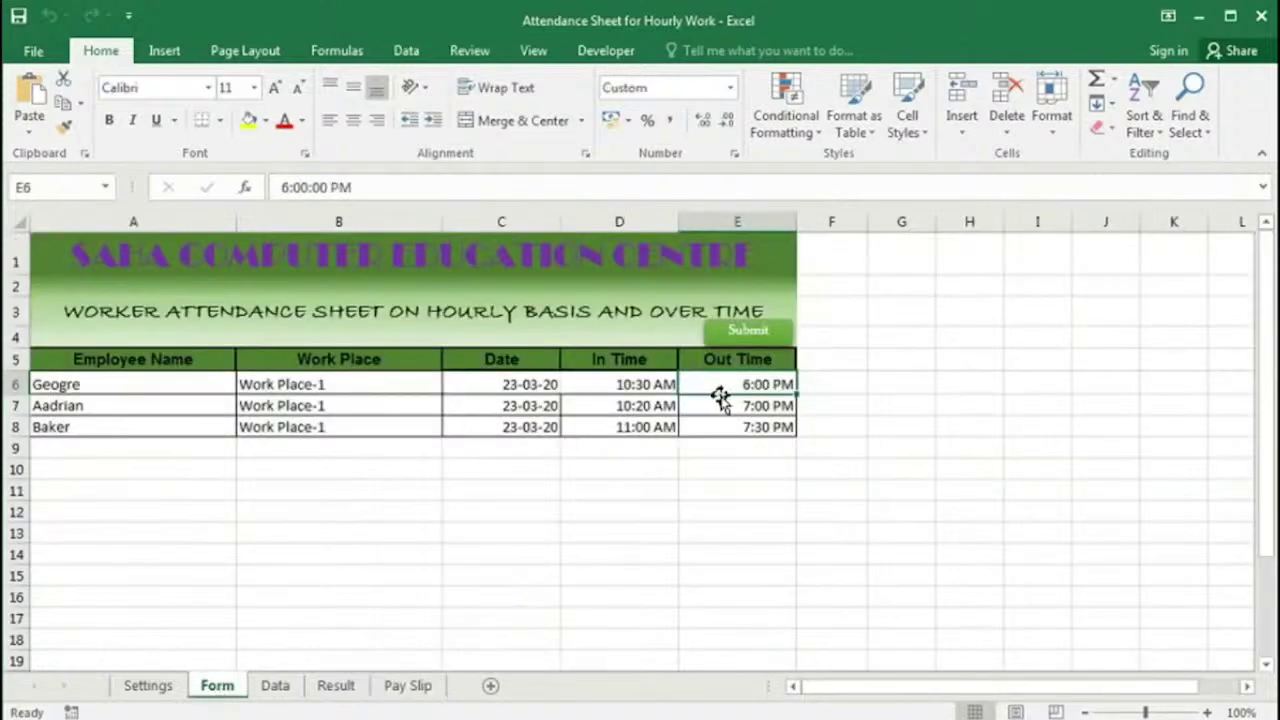
Step: Submit the Form entries to Data and check the new rows' in times, overtime hours and rates
click(743, 340)
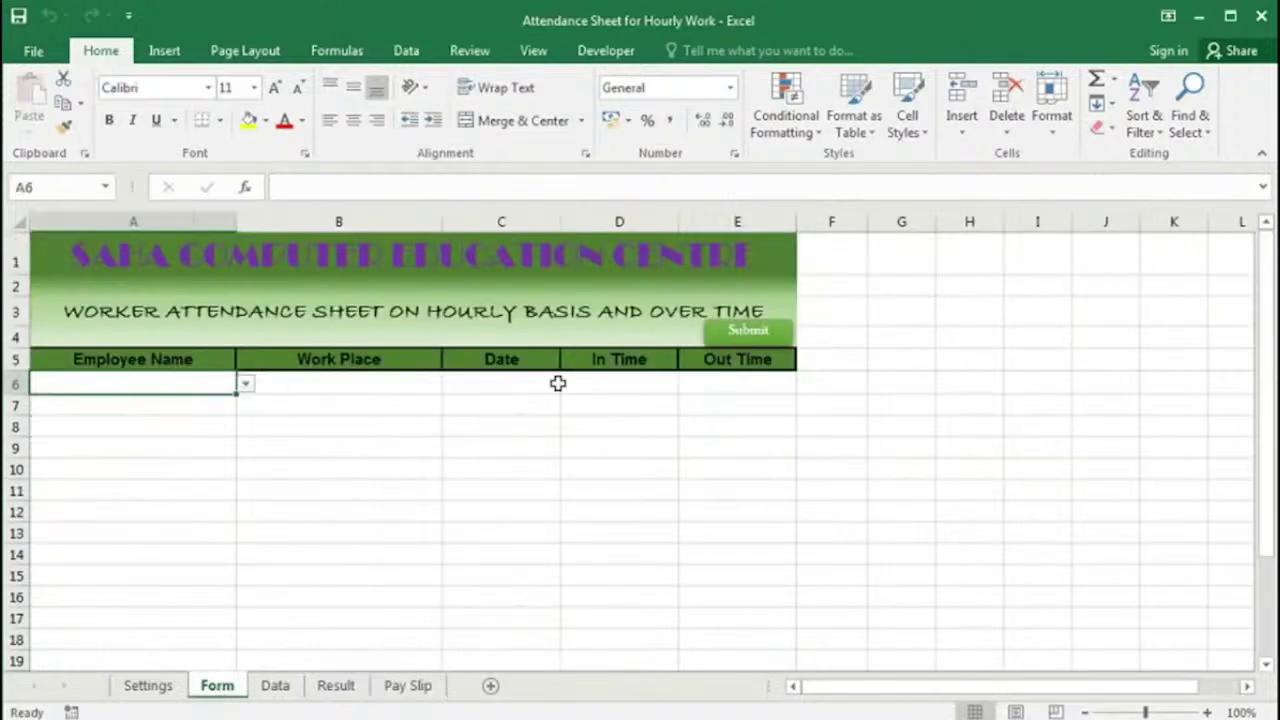
click(284, 686)
click(470, 528)
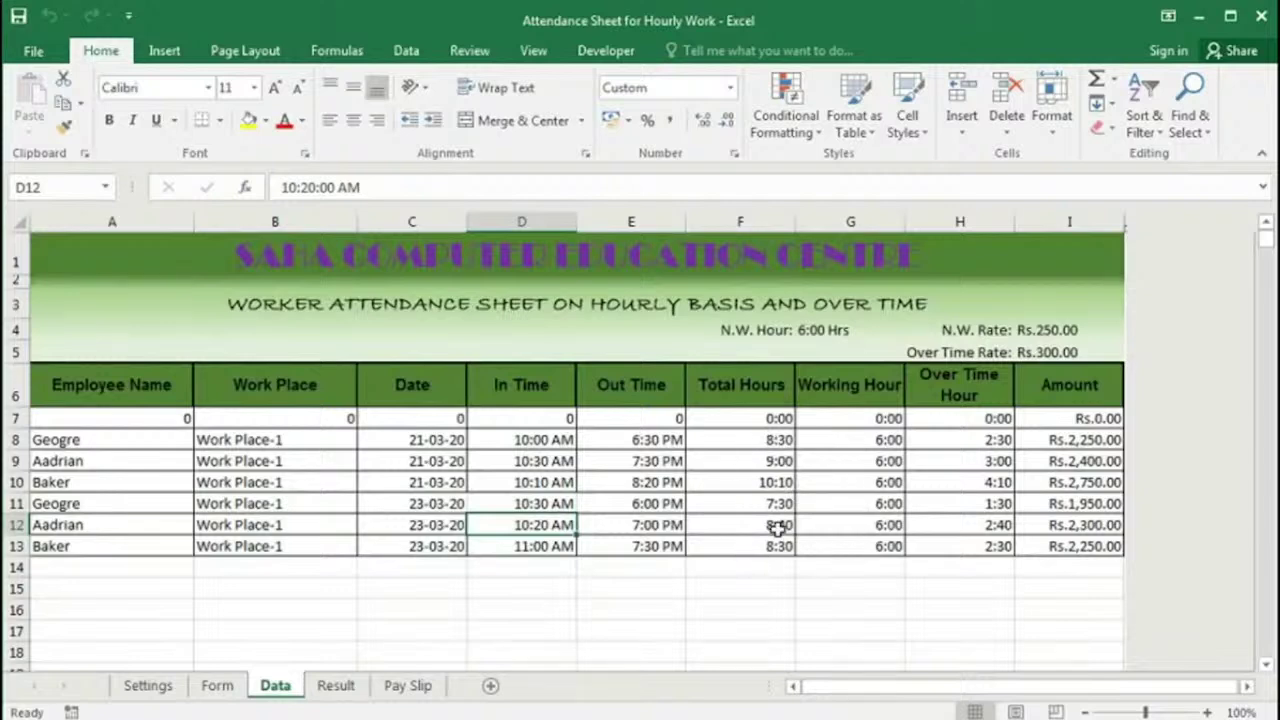
click(840, 332)
drag(970, 442, 958, 546)
click(1063, 326)
click(1060, 351)
Step: Choose Geogre as the employee in Result cell A7
click(336, 686)
click(182, 428)
click(219, 425)
click(163, 450)
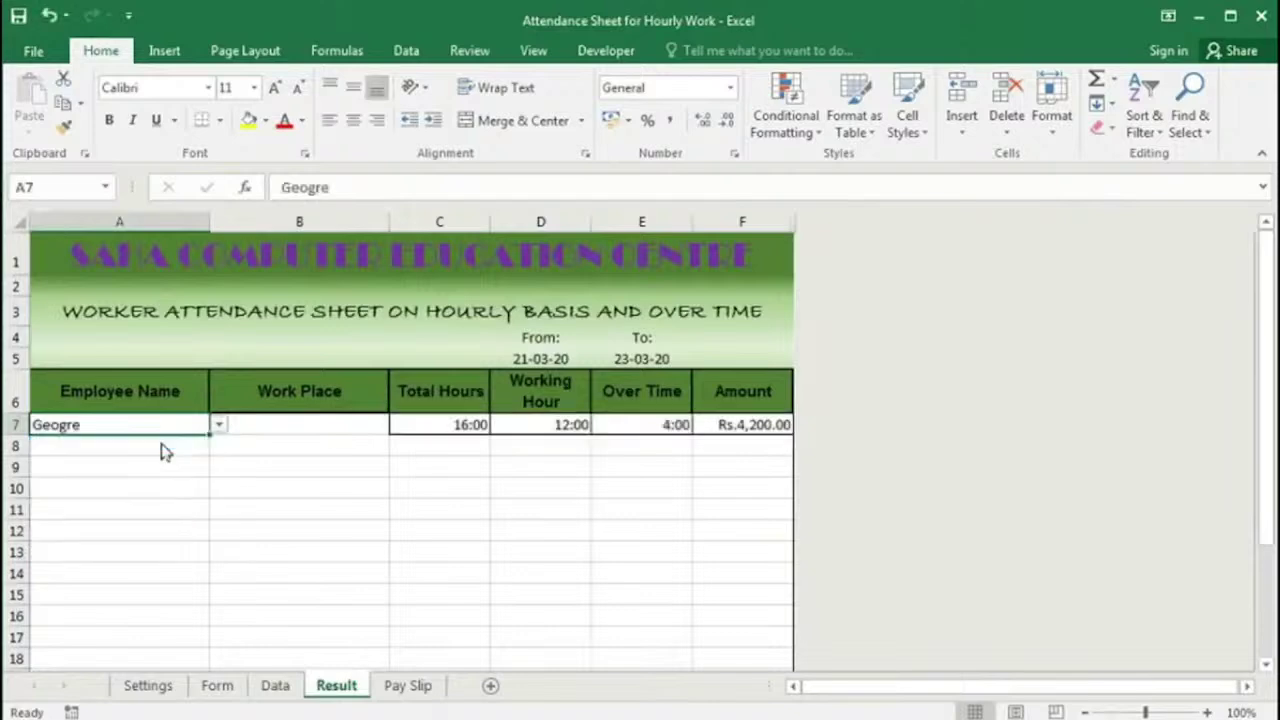
Step: Change the Data sheet's work place in B11 to Work Place-2
click(275, 686)
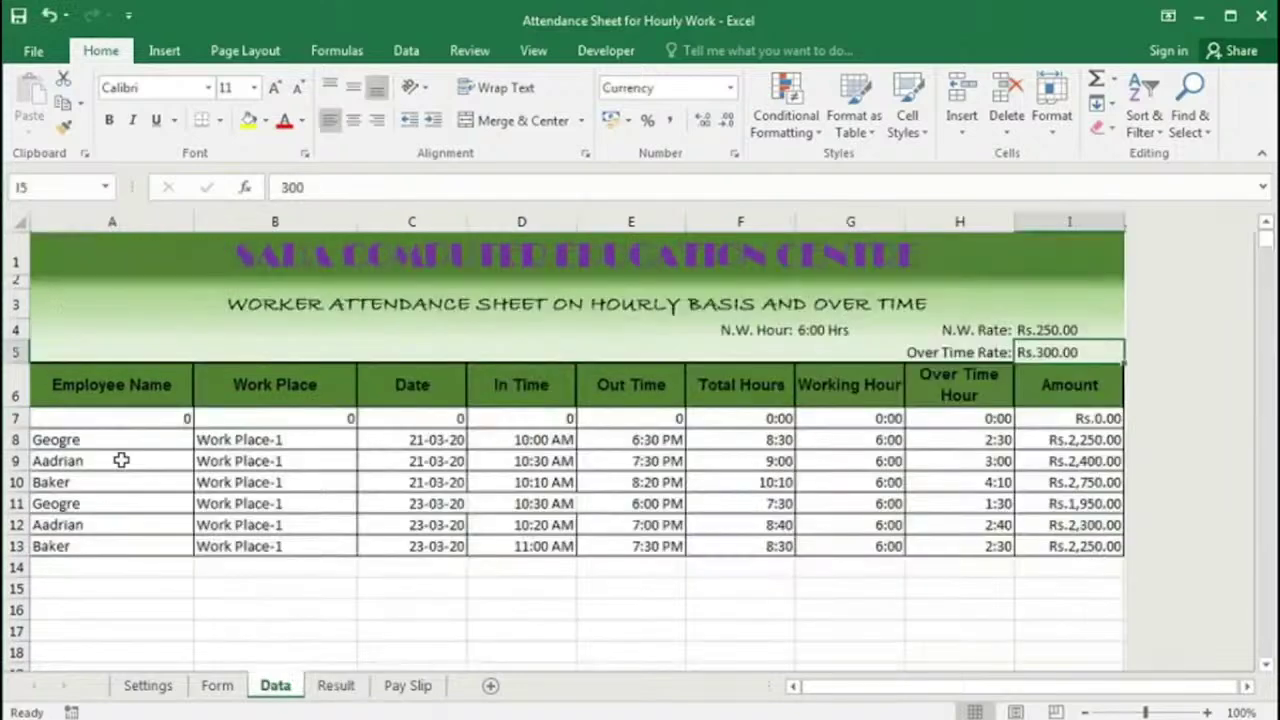
click(349, 503)
click(367, 503)
click(300, 540)
Step: Set the Result sheet's work place in B7 to Work Place-1, then return to Form
click(336, 686)
click(323, 423)
click(399, 423)
click(351, 451)
click(217, 686)
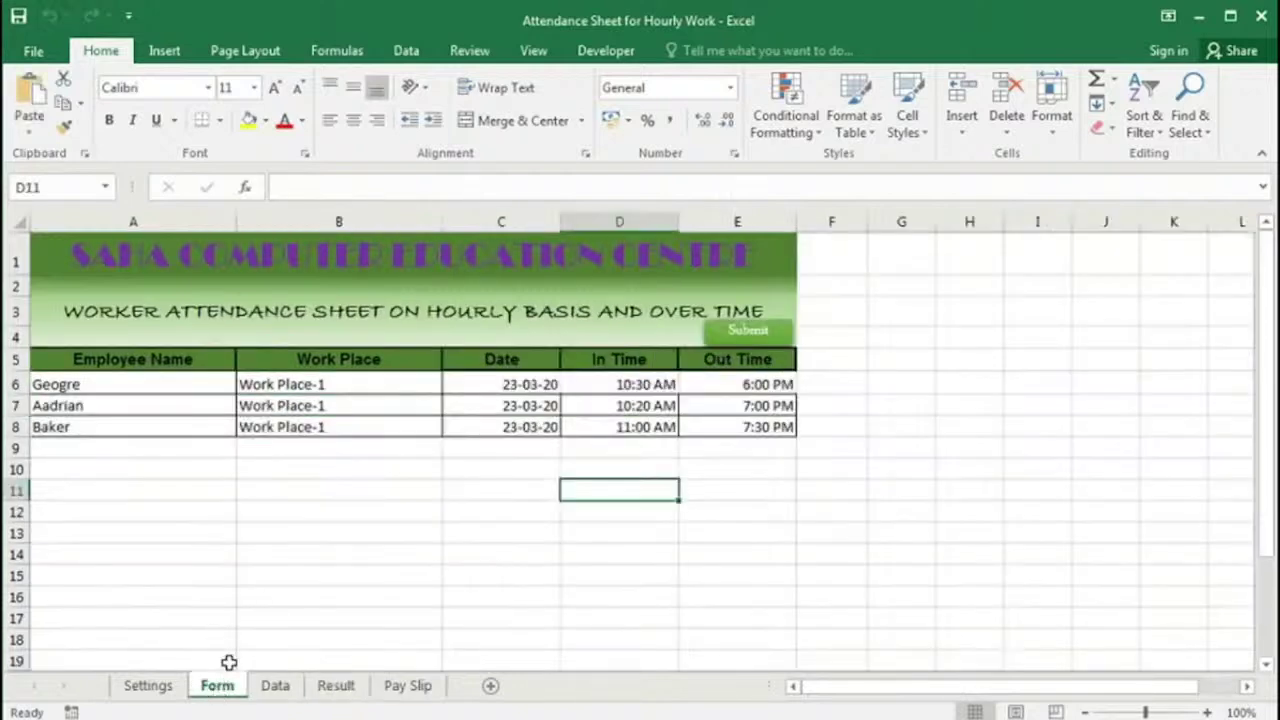
Step: Check Geogre's name in A6 and work place in B6 through their dropdowns, leaving both unchanged
click(134, 384)
click(247, 385)
click(249, 388)
click(328, 384)
click(452, 384)
click(452, 384)
Step: Review the date, in time and out time in C6–E6, then view the Data sheet's 21-03-20 records
click(506, 384)
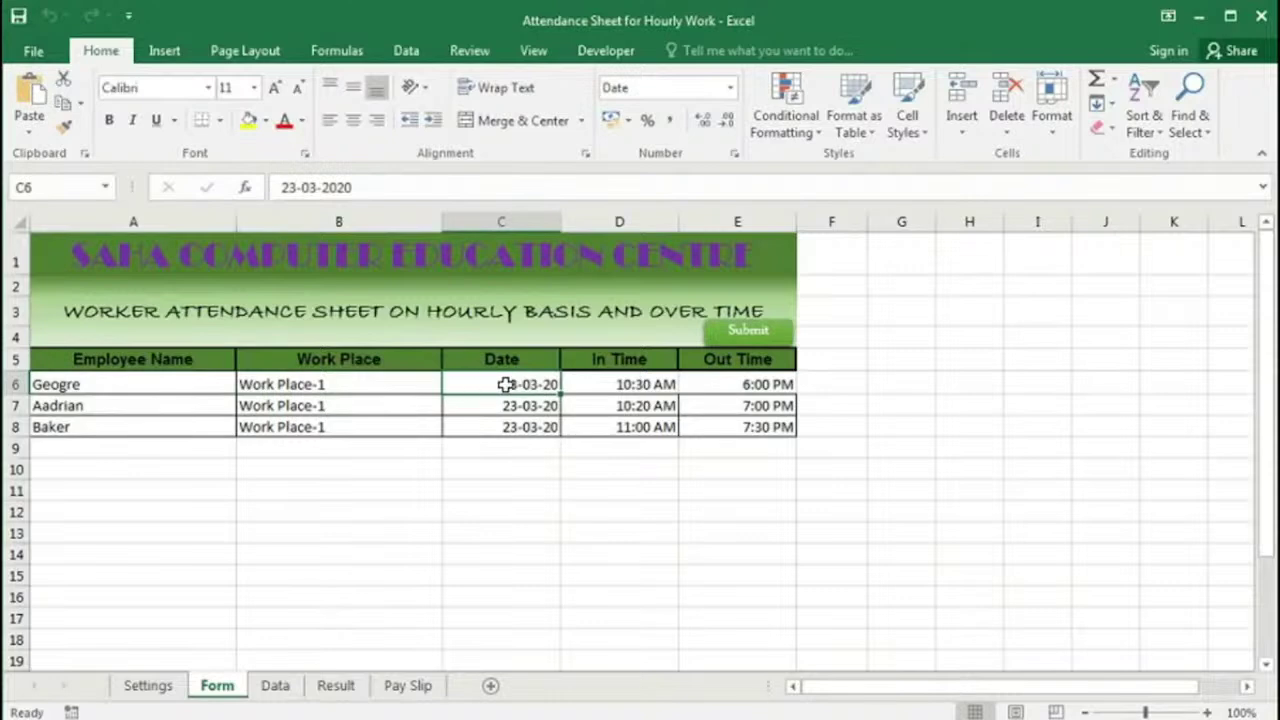
click(607, 384)
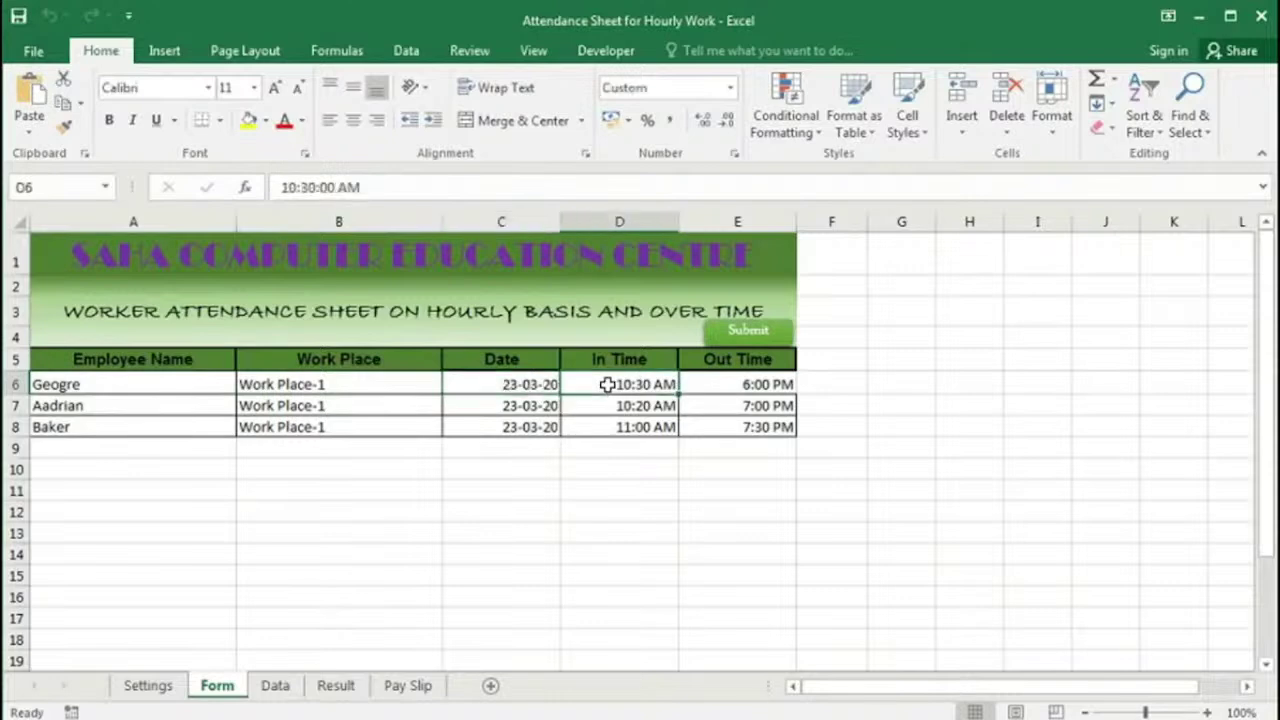
click(729, 383)
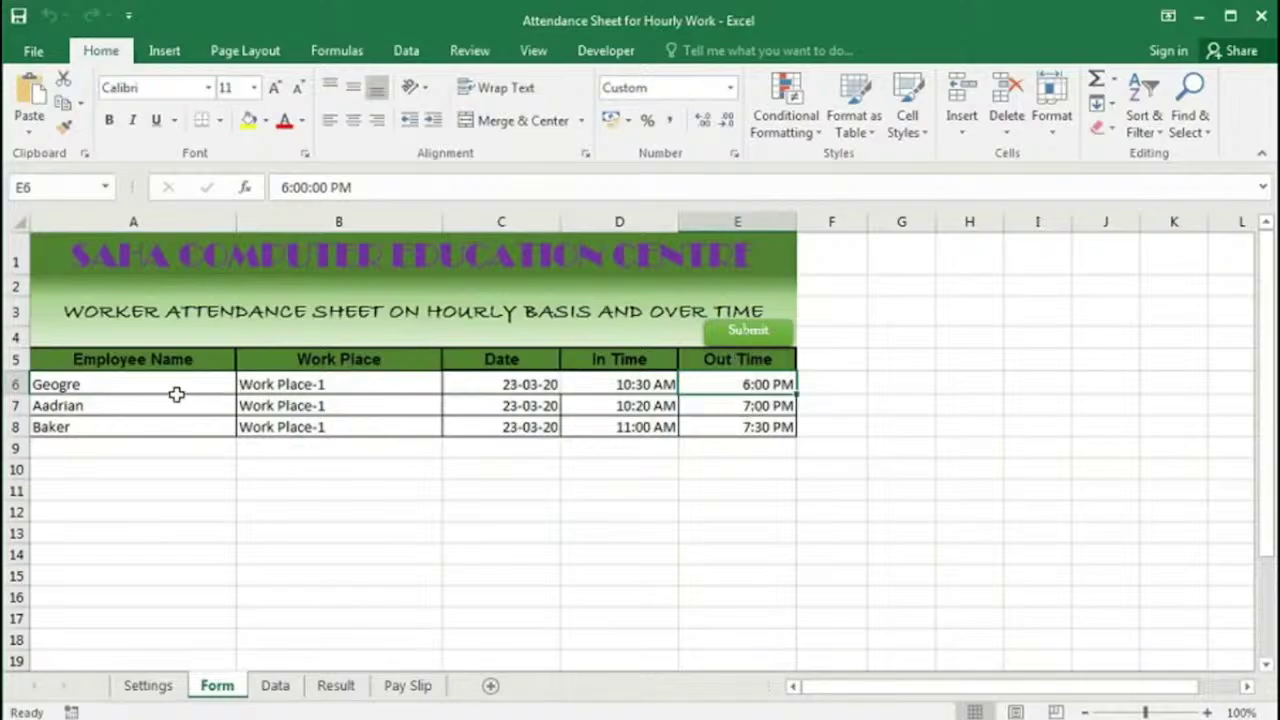
click(275, 686)
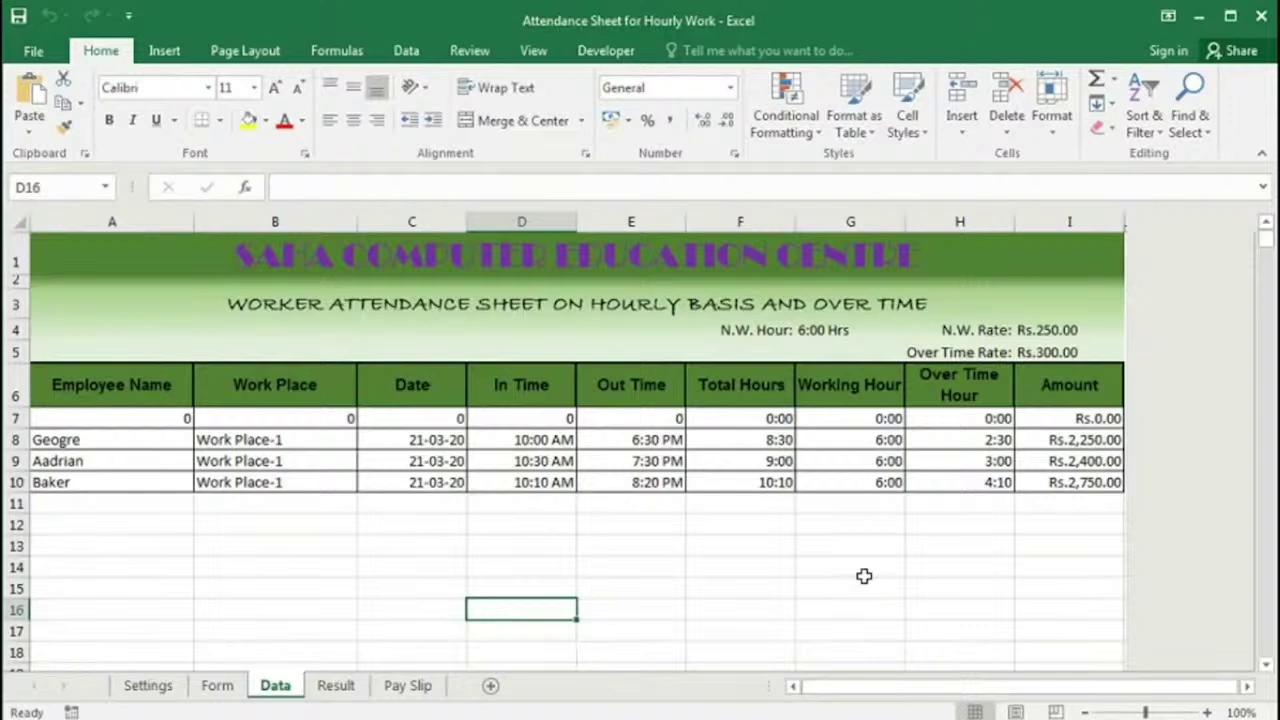
Step: Check the Result report dates and the Pay Slip, then submit the three 23-03-20 Form entries
key(ctrl+Page_Down)
click(547, 357)
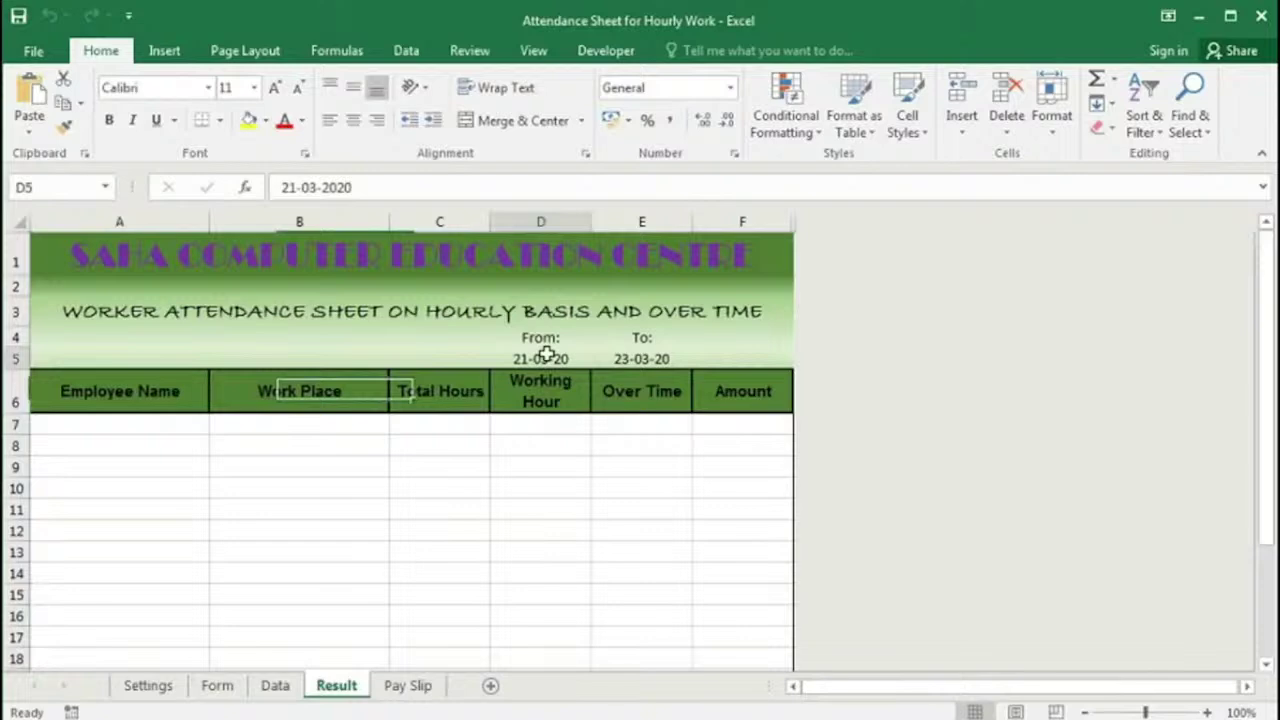
key(Right)
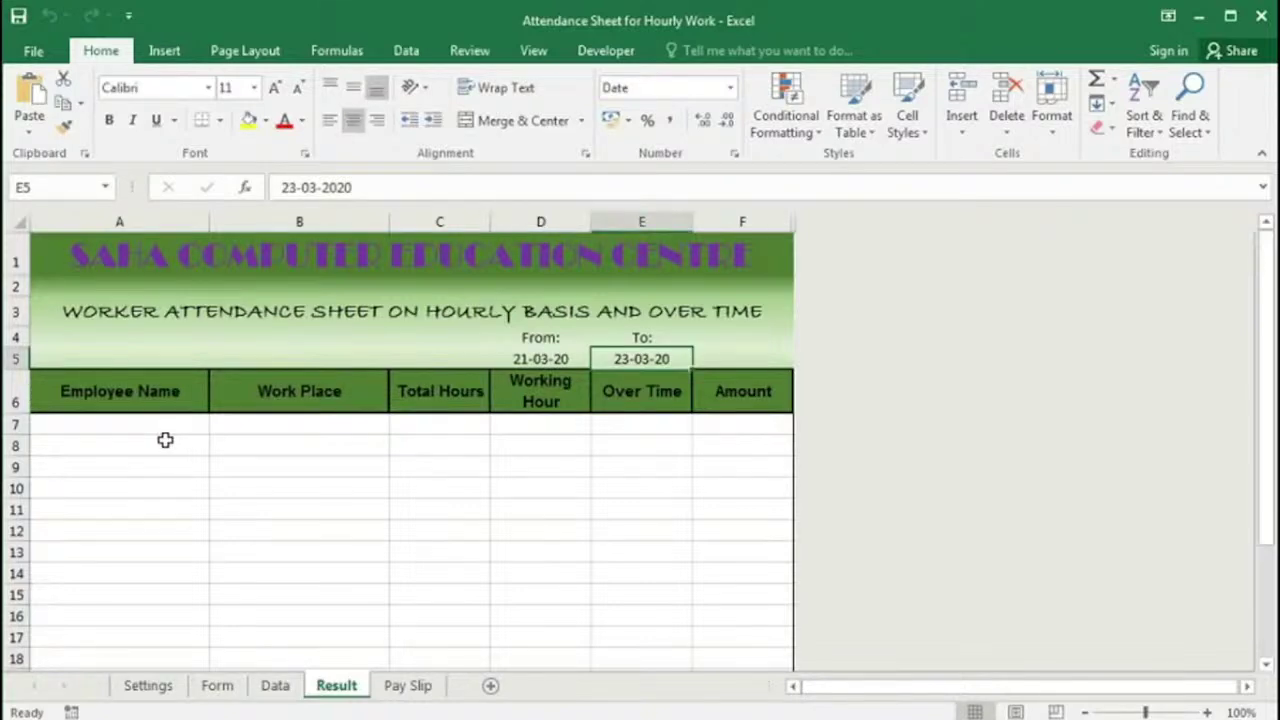
click(334, 425)
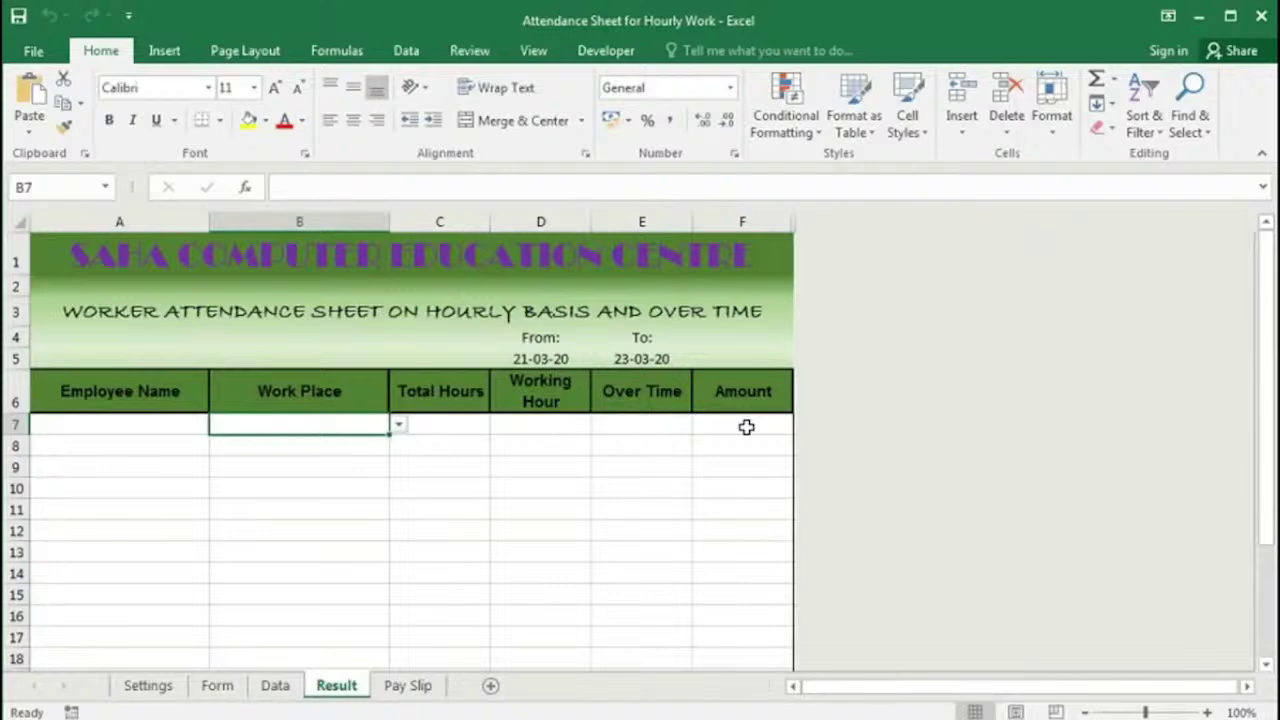
click(405, 686)
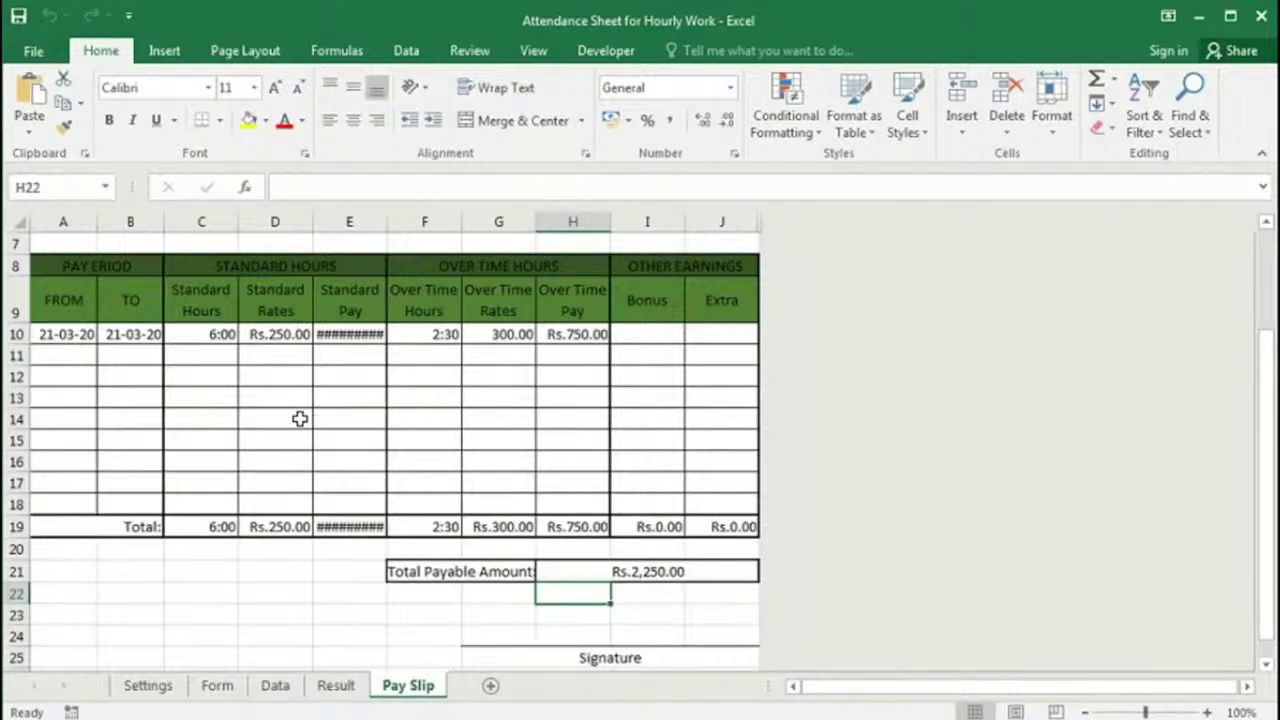
click(217, 688)
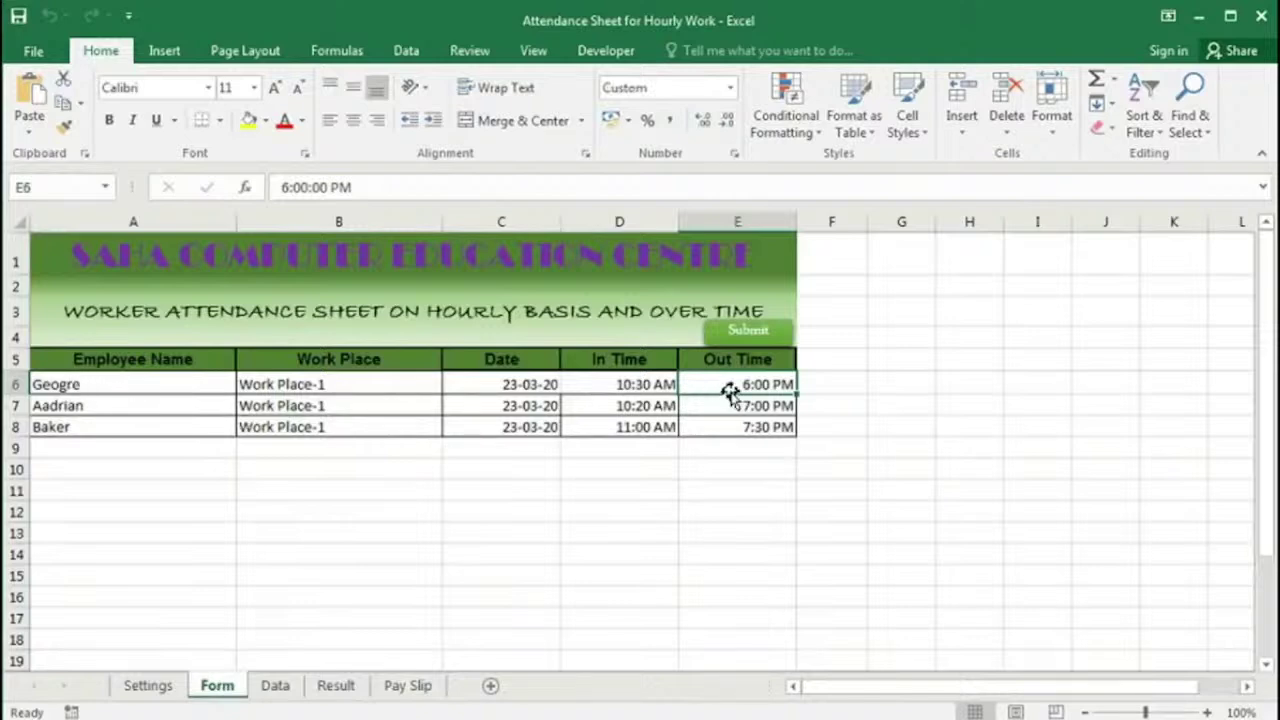
click(741, 340)
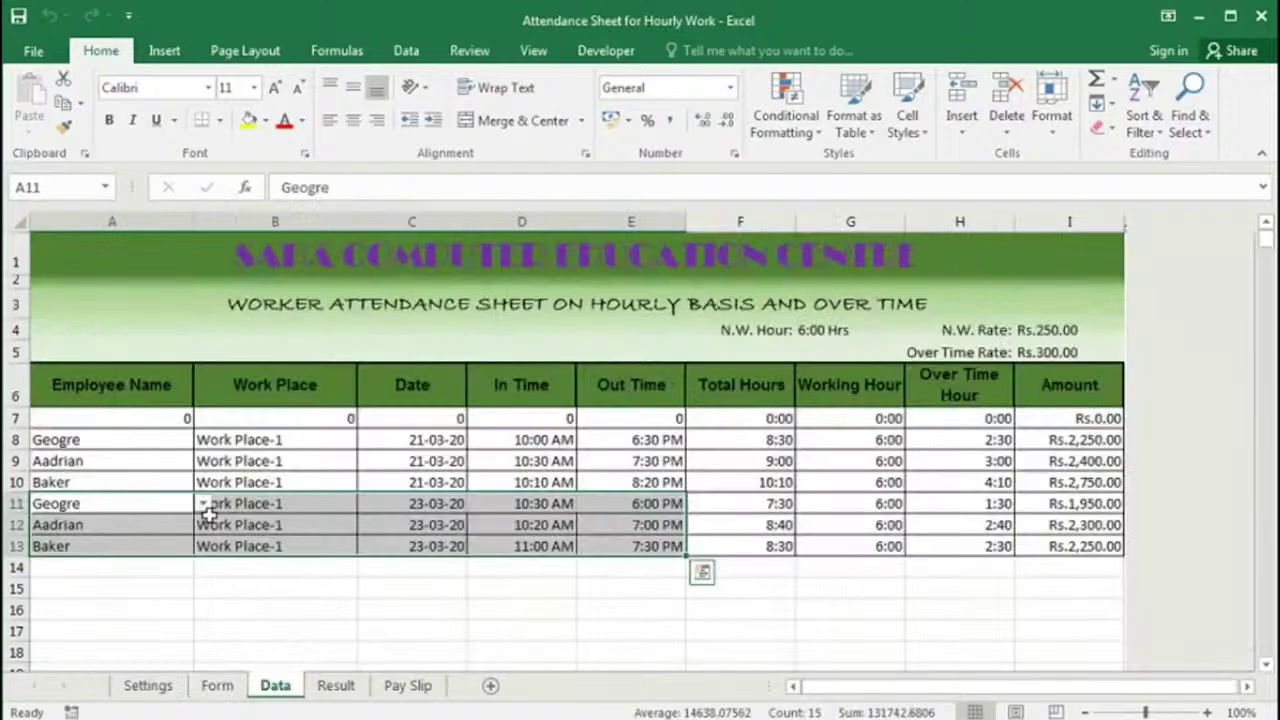
Step: On Data, check the N.W. Hour setting, overtime hours H8:H13, amounts, and the N.W. and overtime rates
click(471, 529)
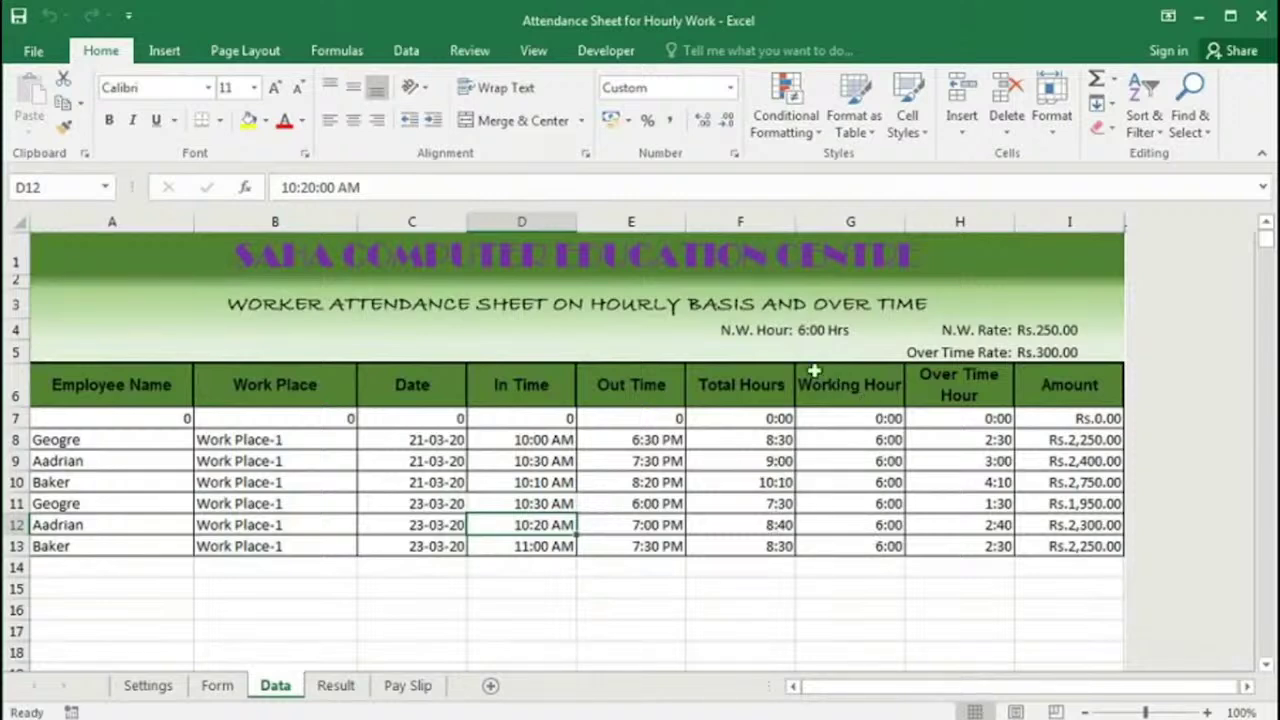
click(808, 330)
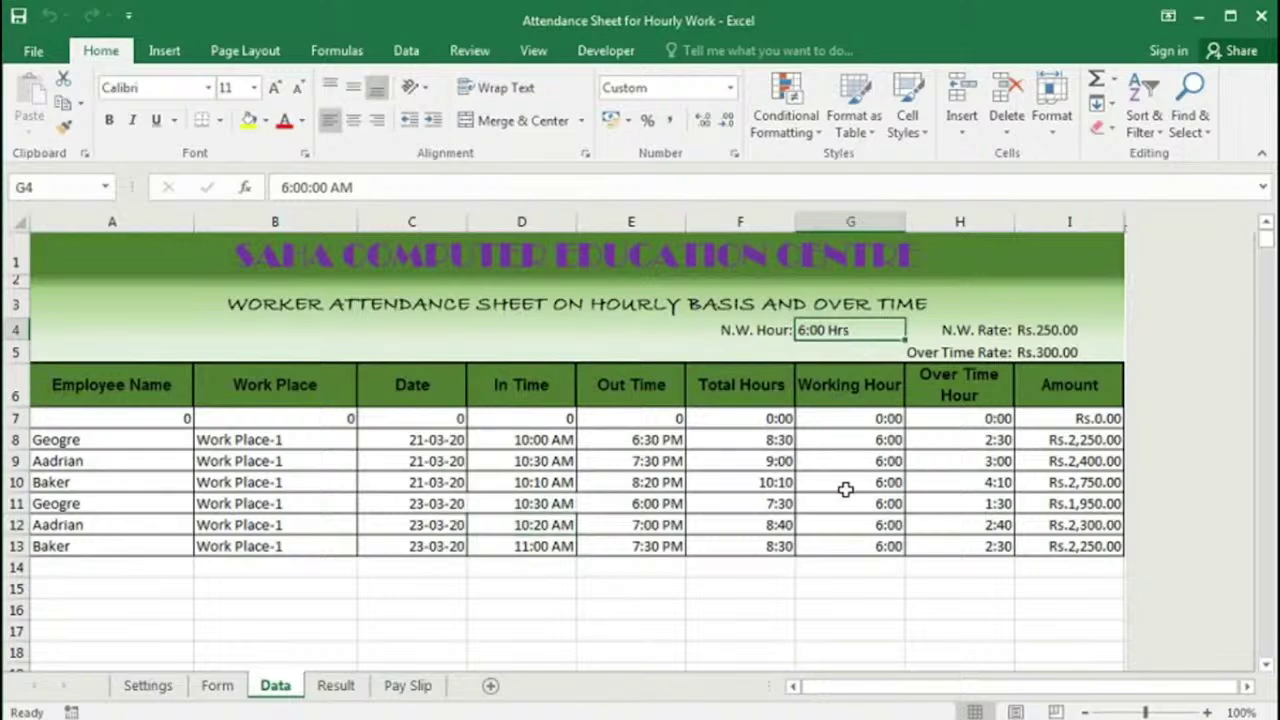
drag(968, 439, 958, 538)
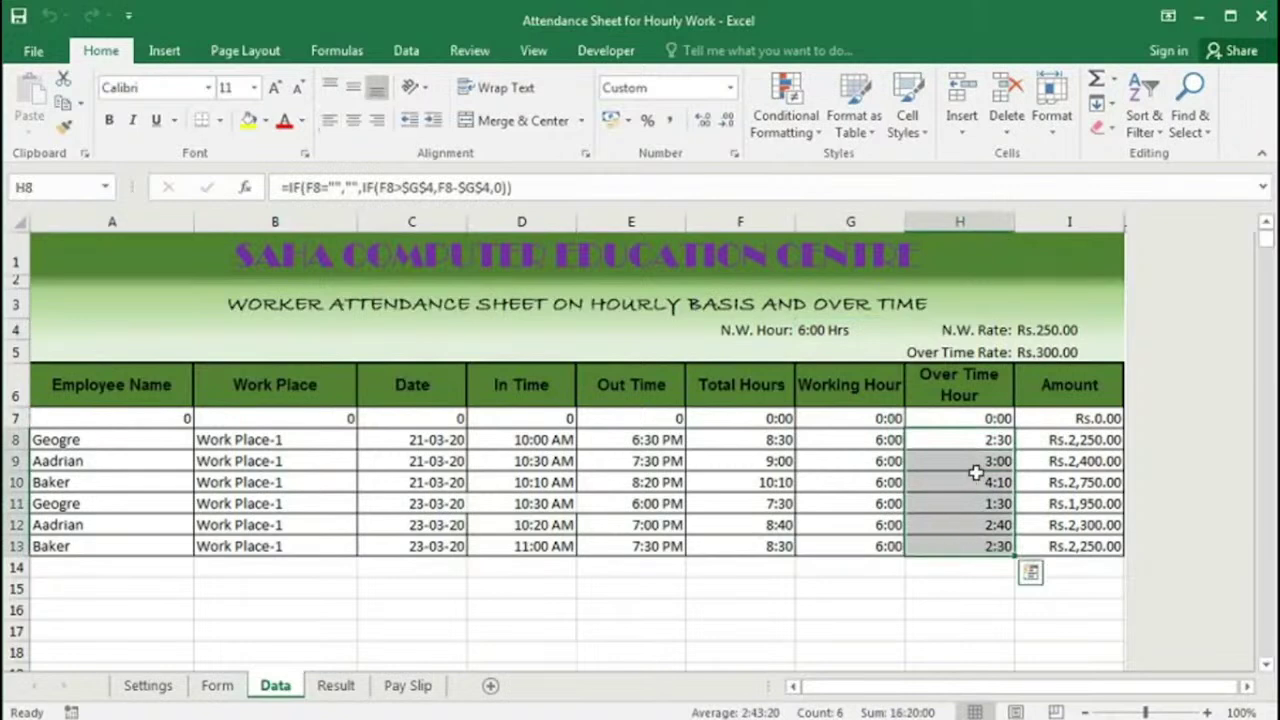
drag(1069, 439, 1058, 545)
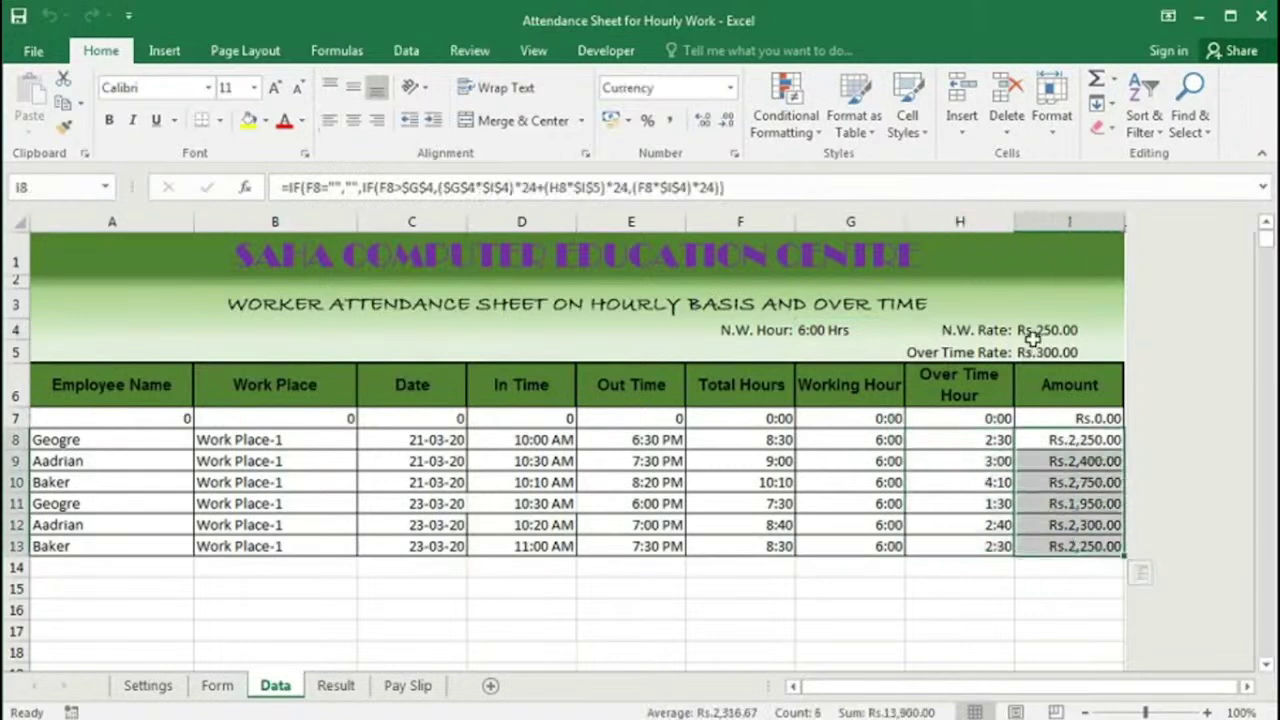
click(1040, 333)
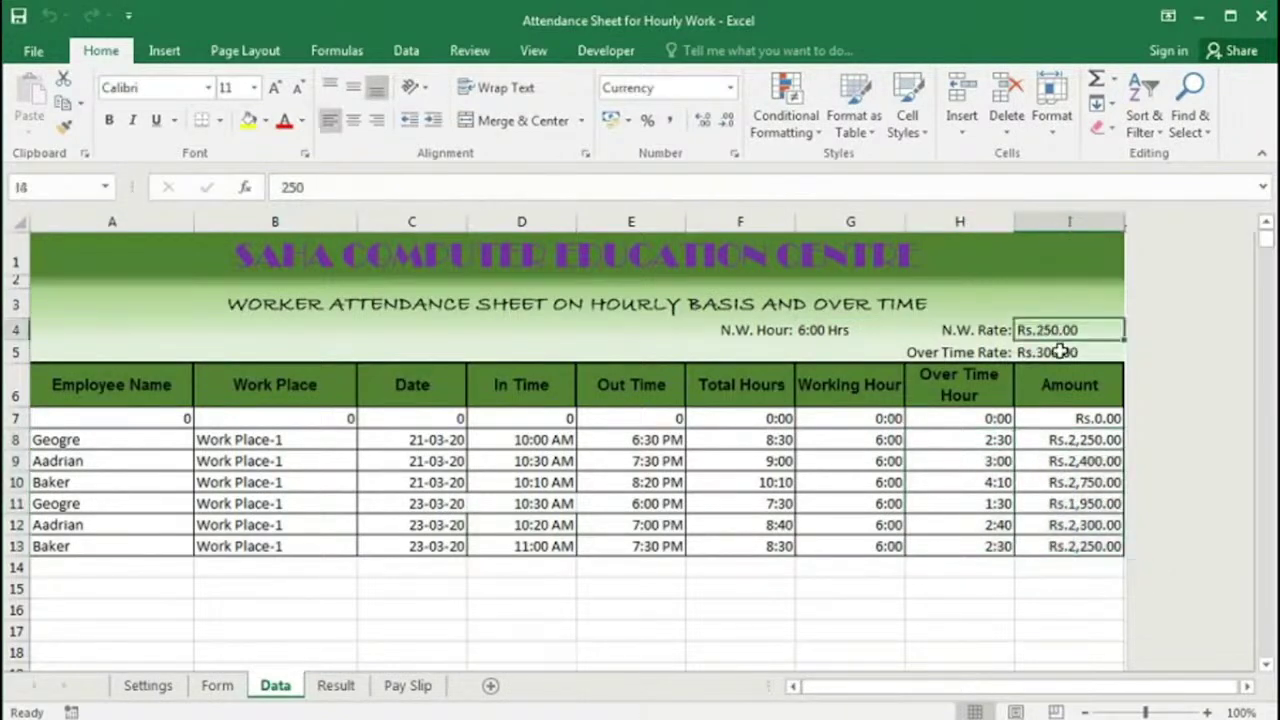
click(1059, 352)
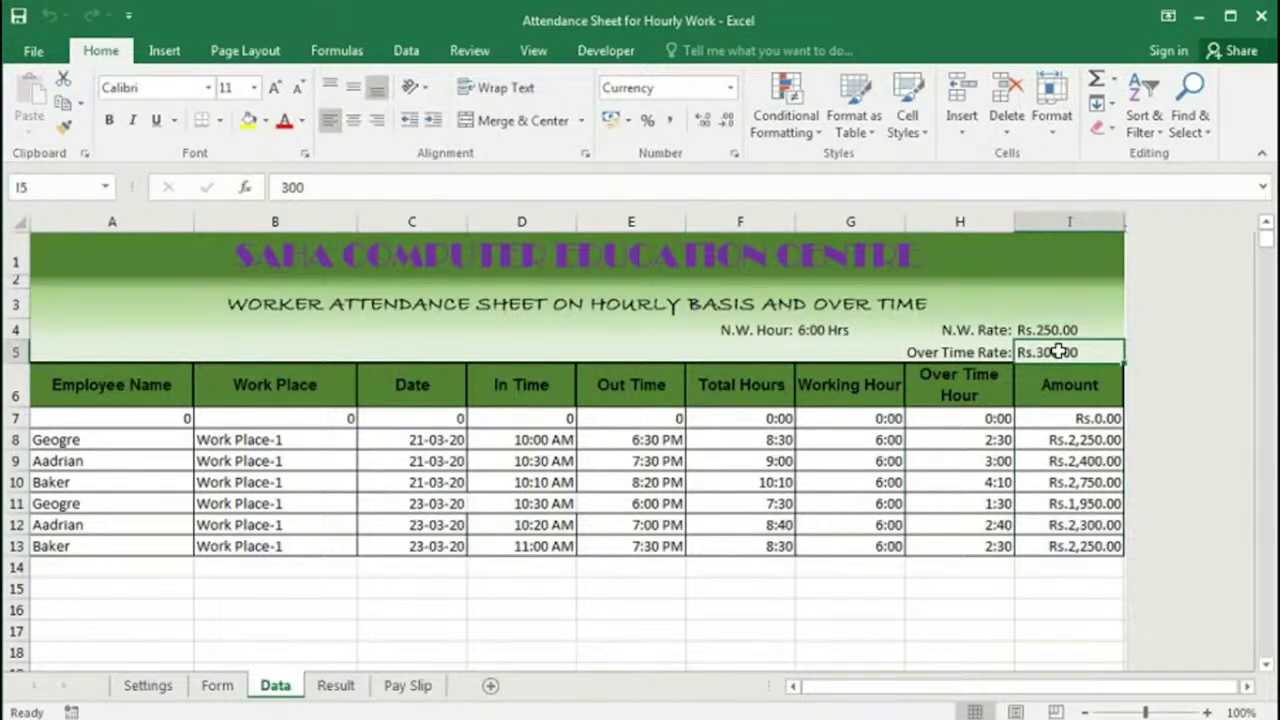
Step: Open the employee name dropdown in Result cell A7
key(ctrl+Page_Down)
click(150, 424)
click(219, 424)
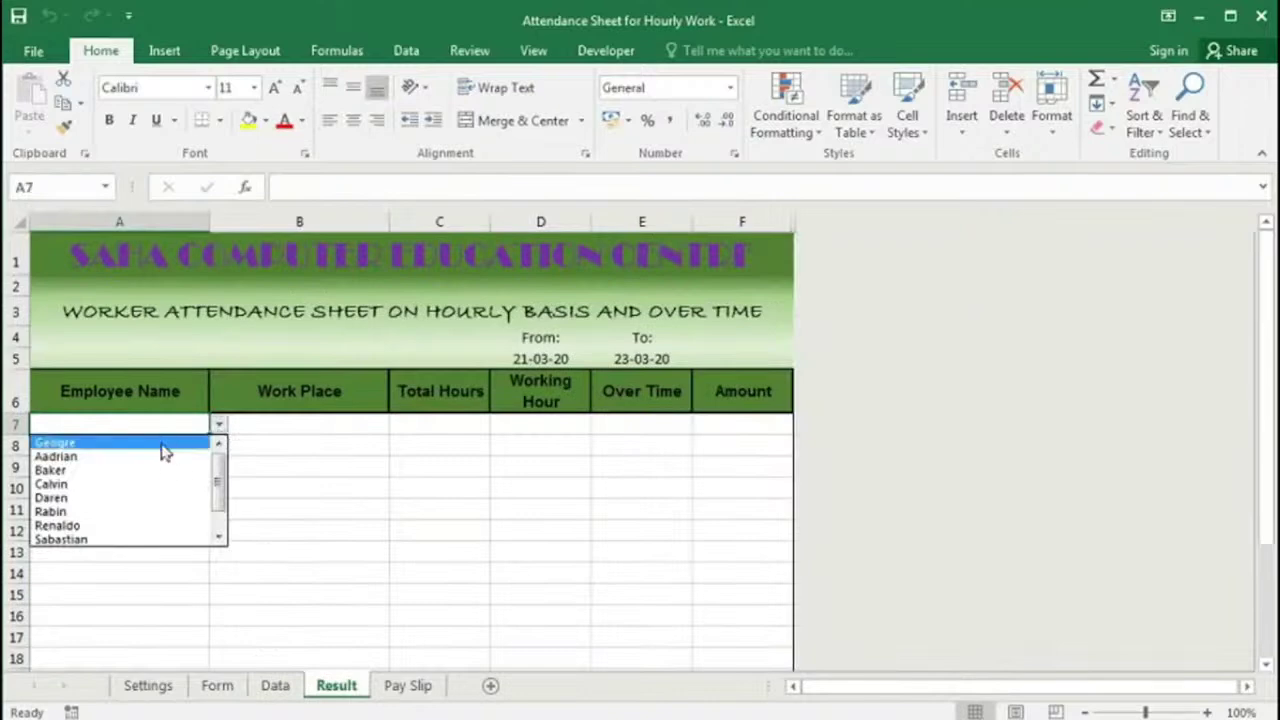
Step: Choose Geogre in Result A7 to show 16:00 hours and Rs.4,200.00, briefly checking the Data sheet
click(160, 443)
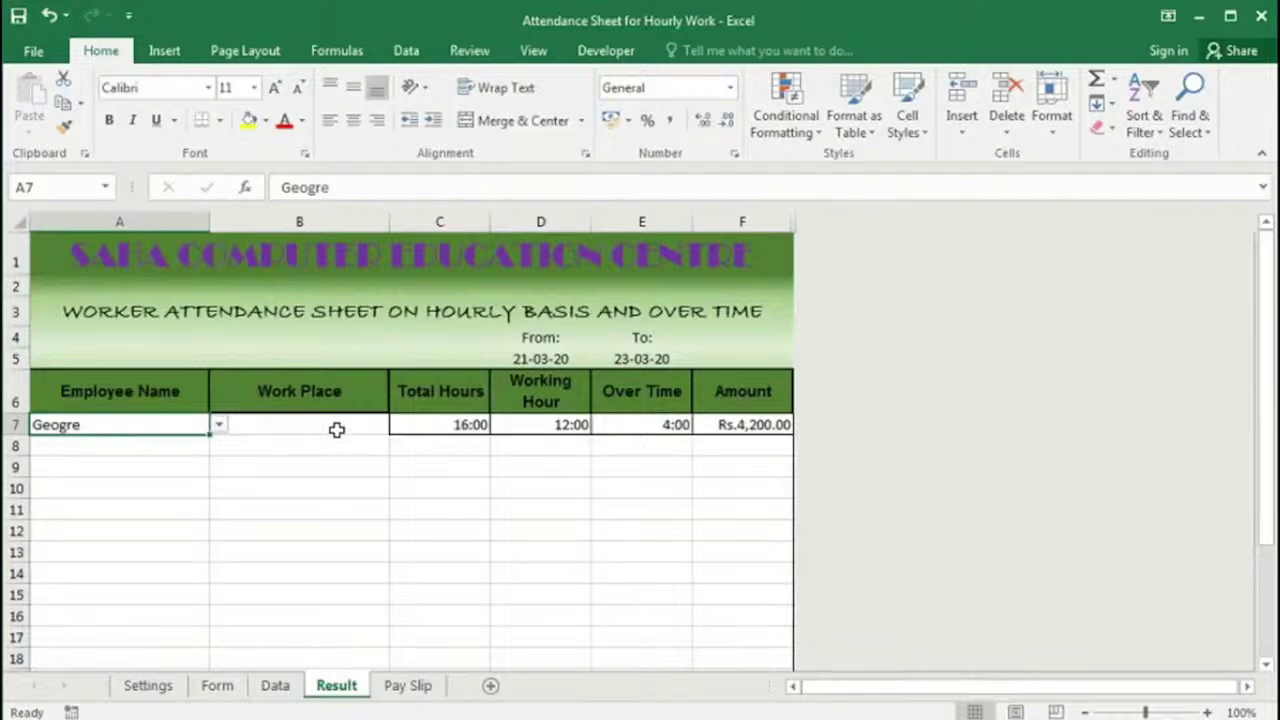
key(ctrl+Page_Up)
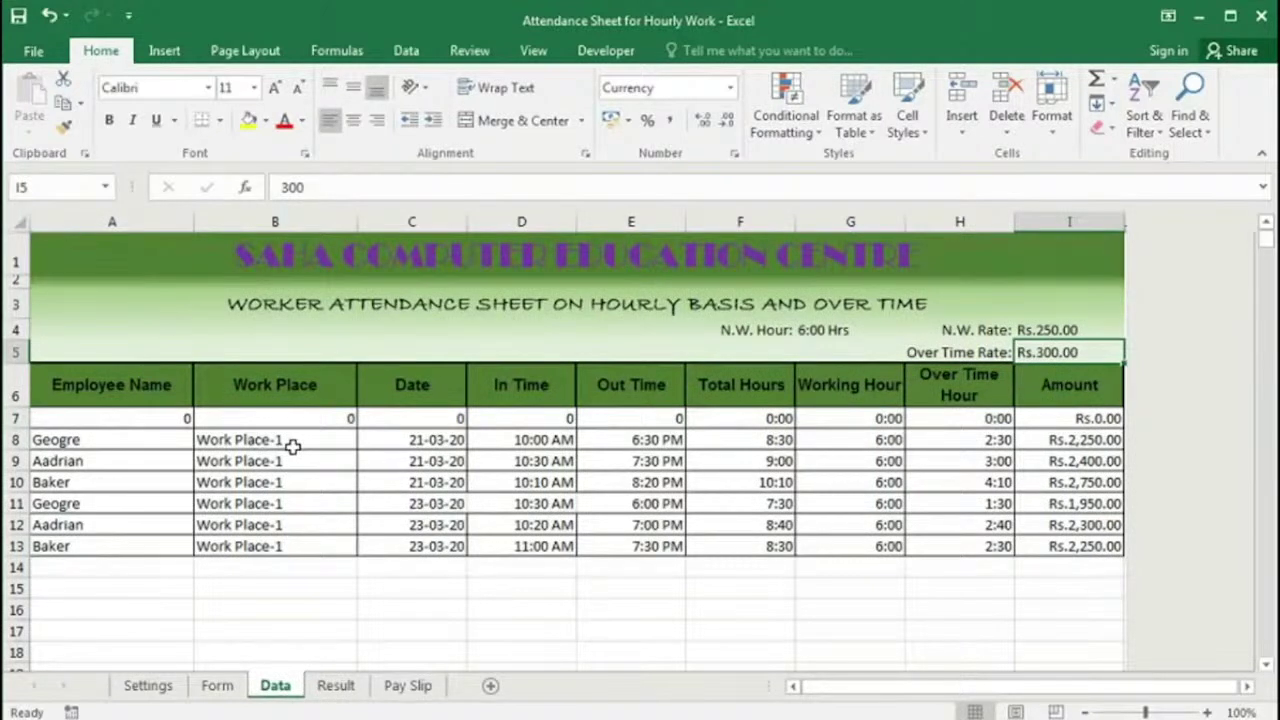
key(ctrl+Page_Down)
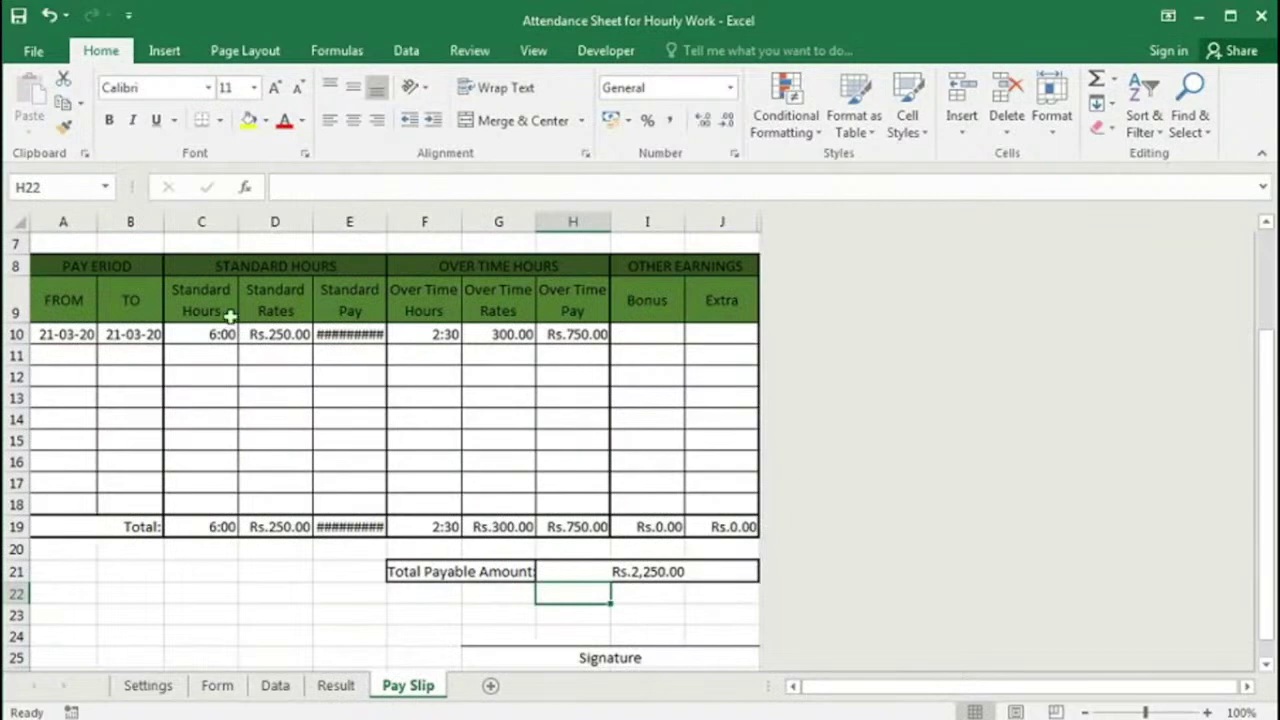
Step: Set the pay slip employee to Aadrian and the slip date to 23-03-2020
scroll(257, 386, up, 2)
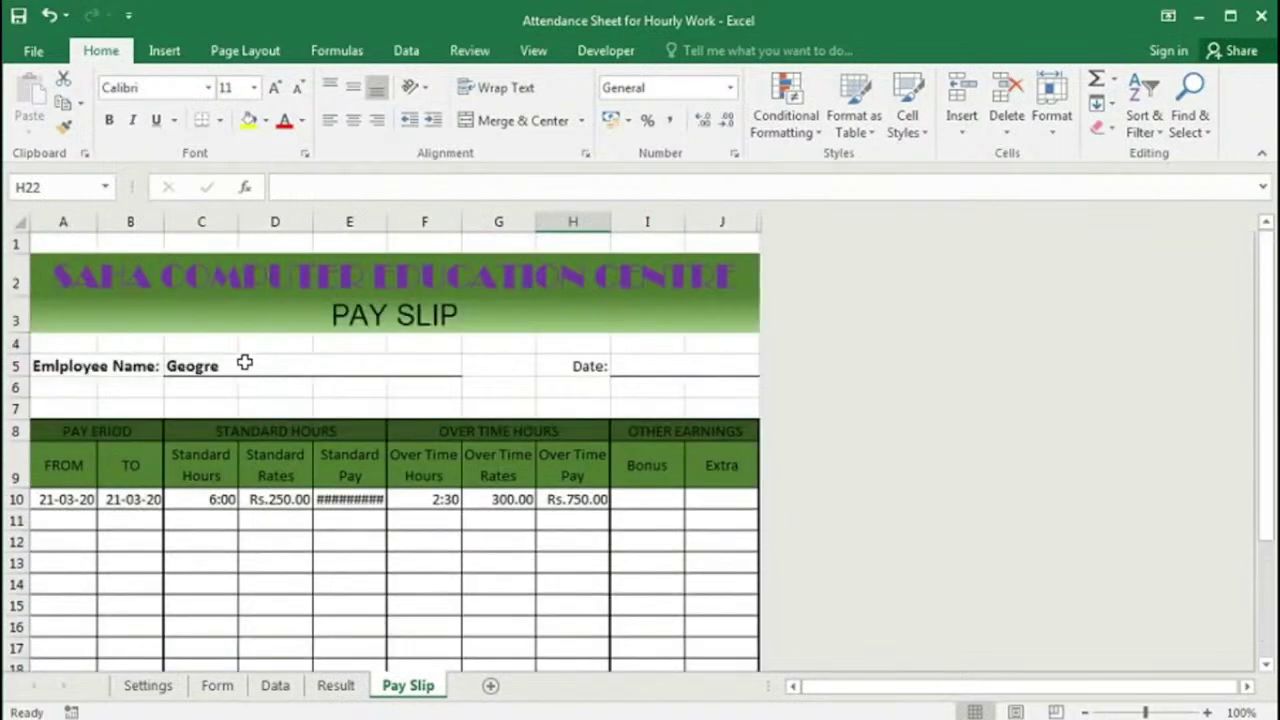
click(234, 366)
click(471, 366)
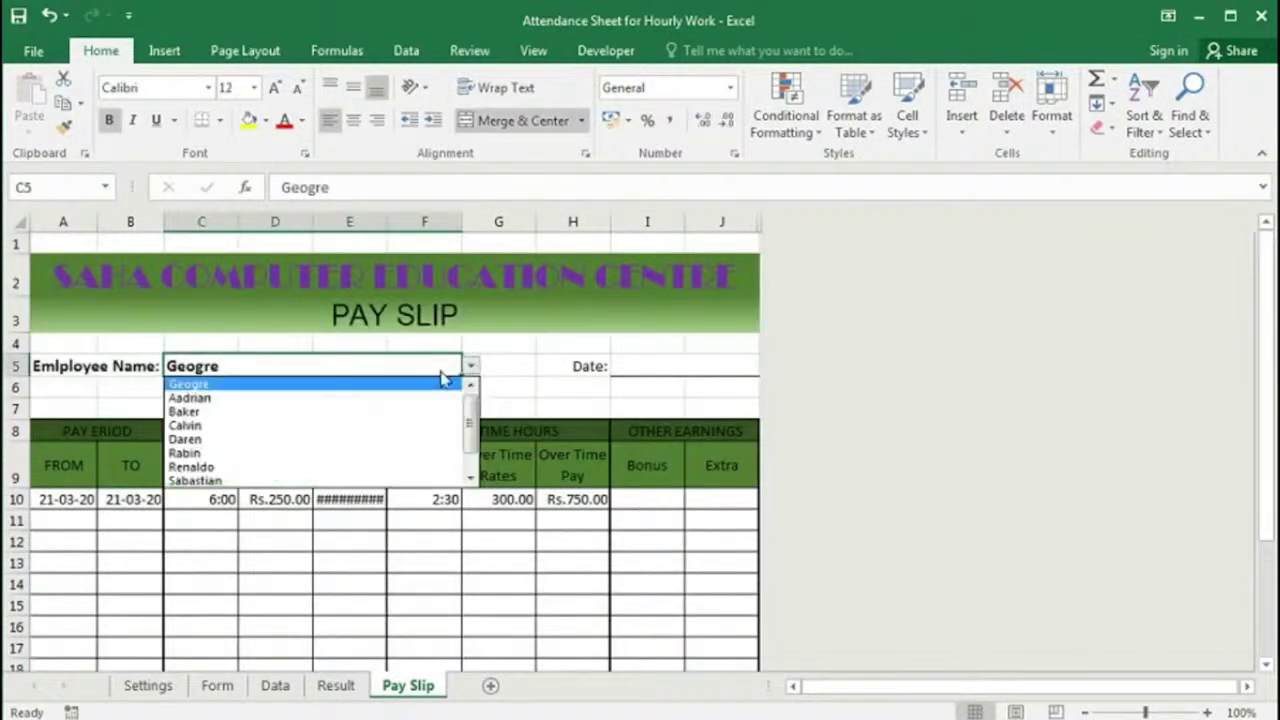
click(210, 399)
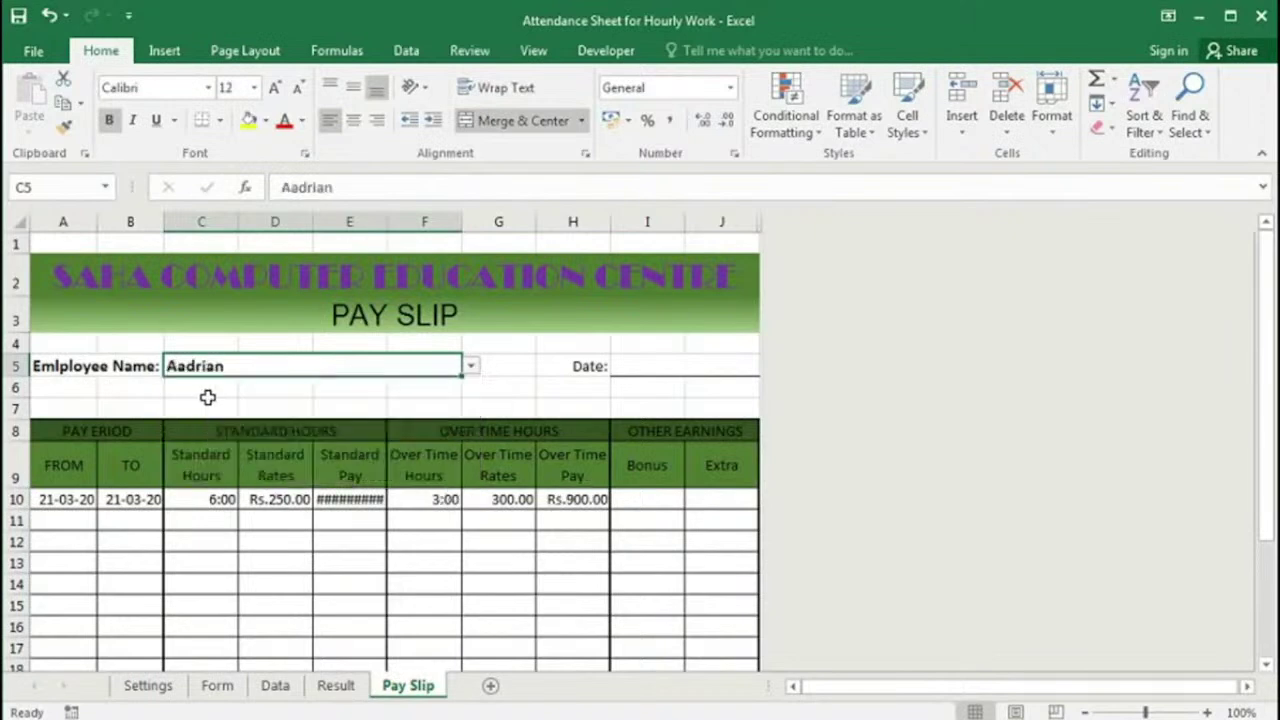
click(643, 366)
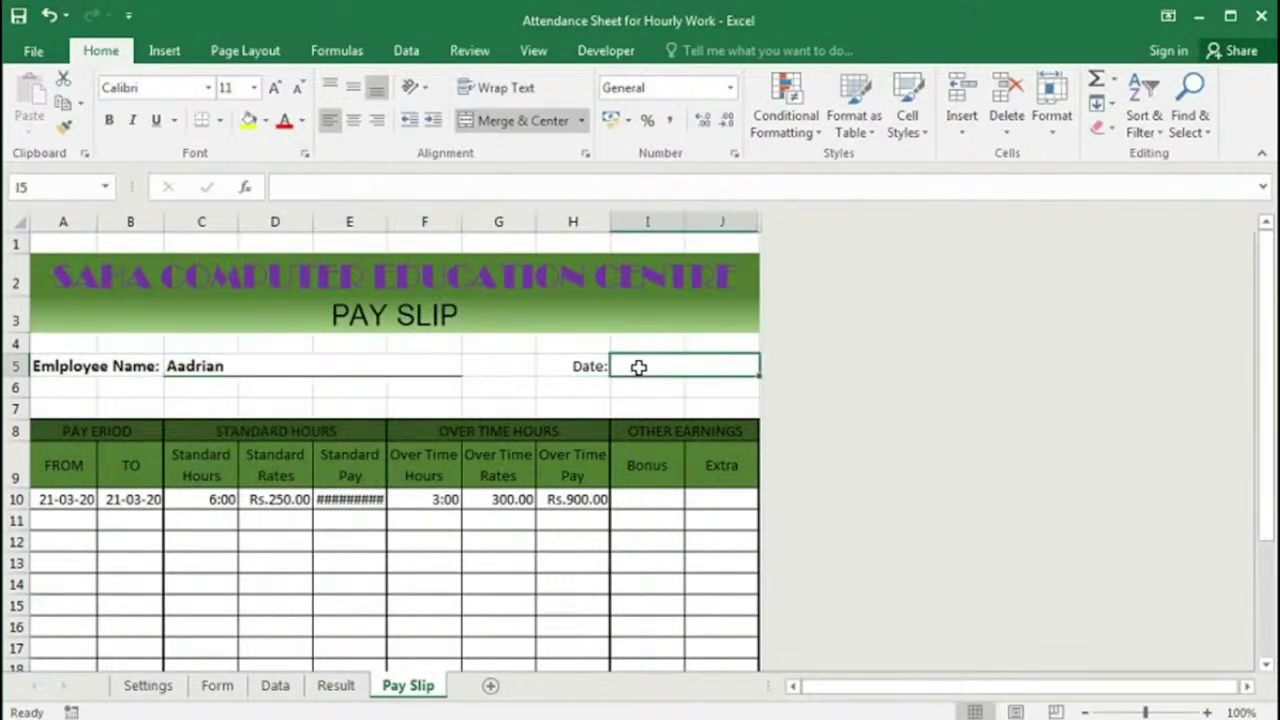
text(23-03-20)
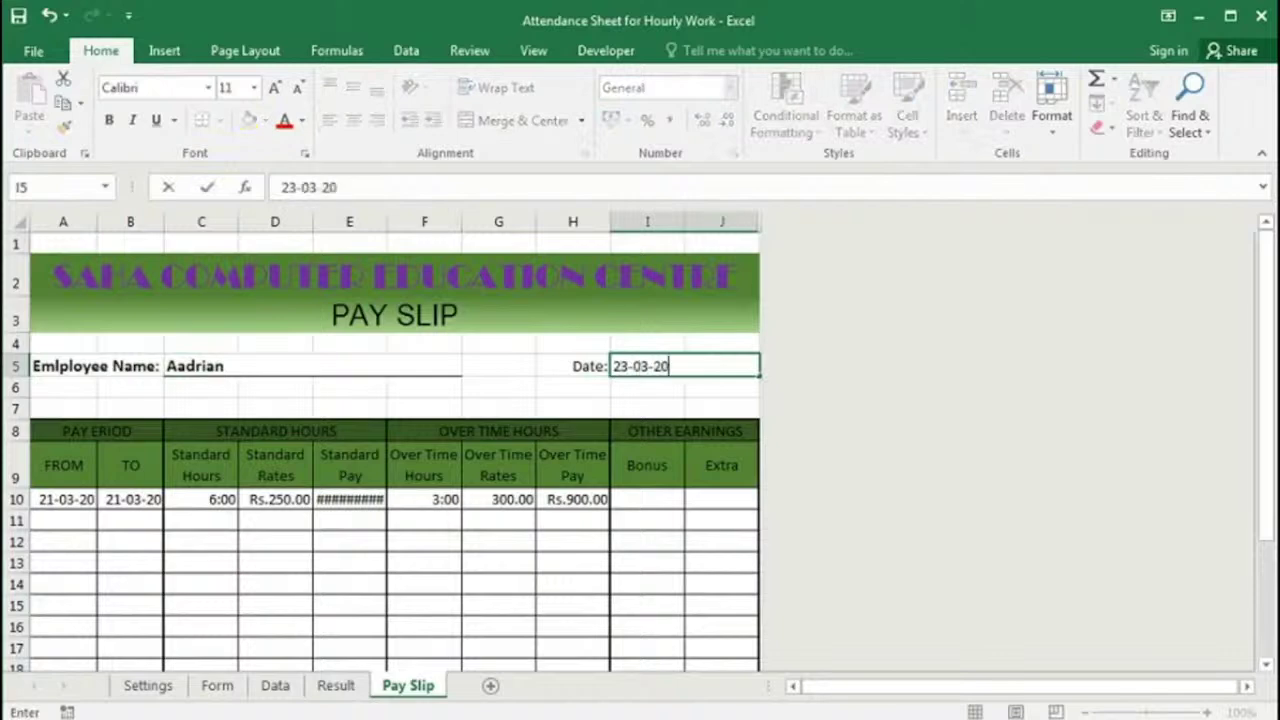
text(20)
key(Return)
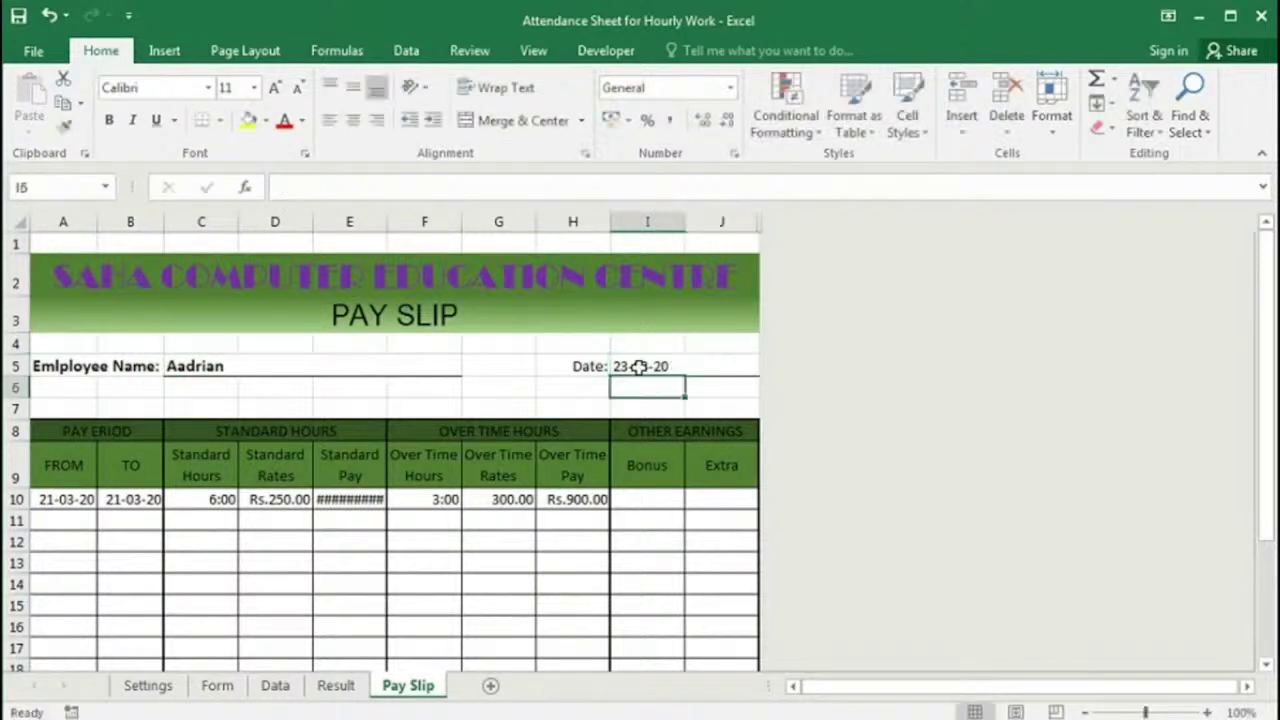
Step: Change the pay period end date to 23-03-20, keeping the 21-03-20 start
click(76, 500)
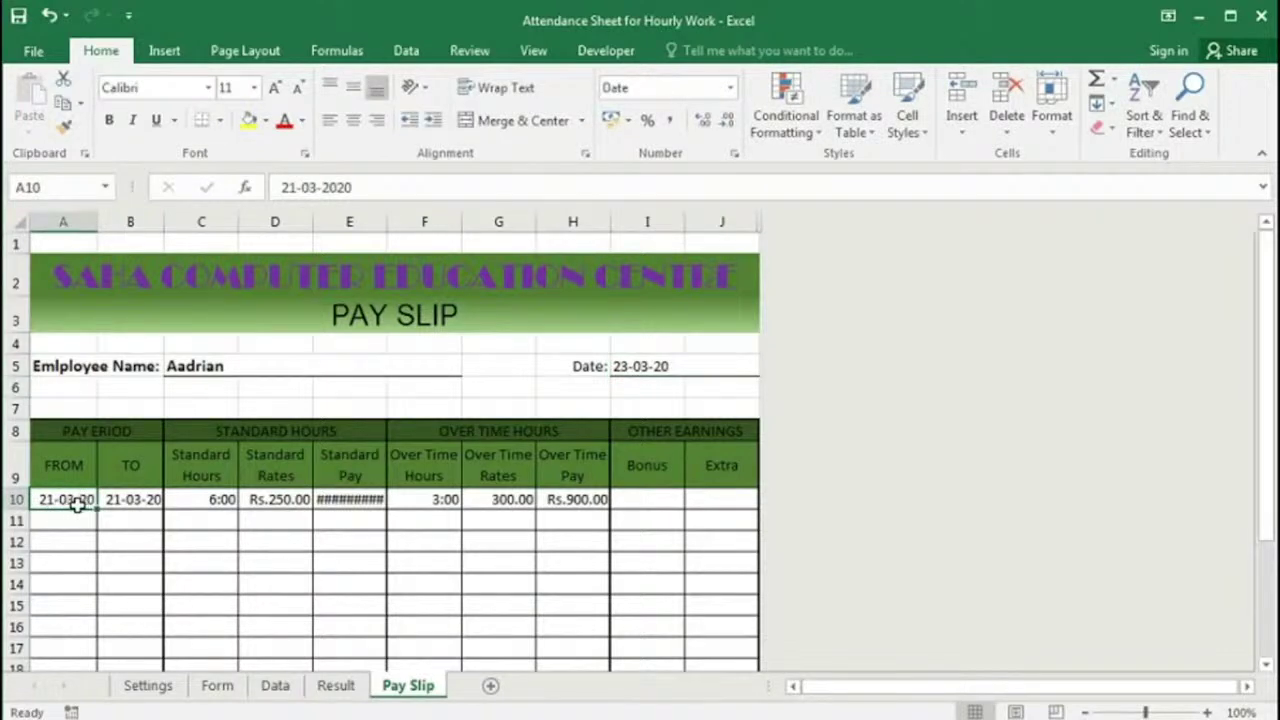
click(130, 500)
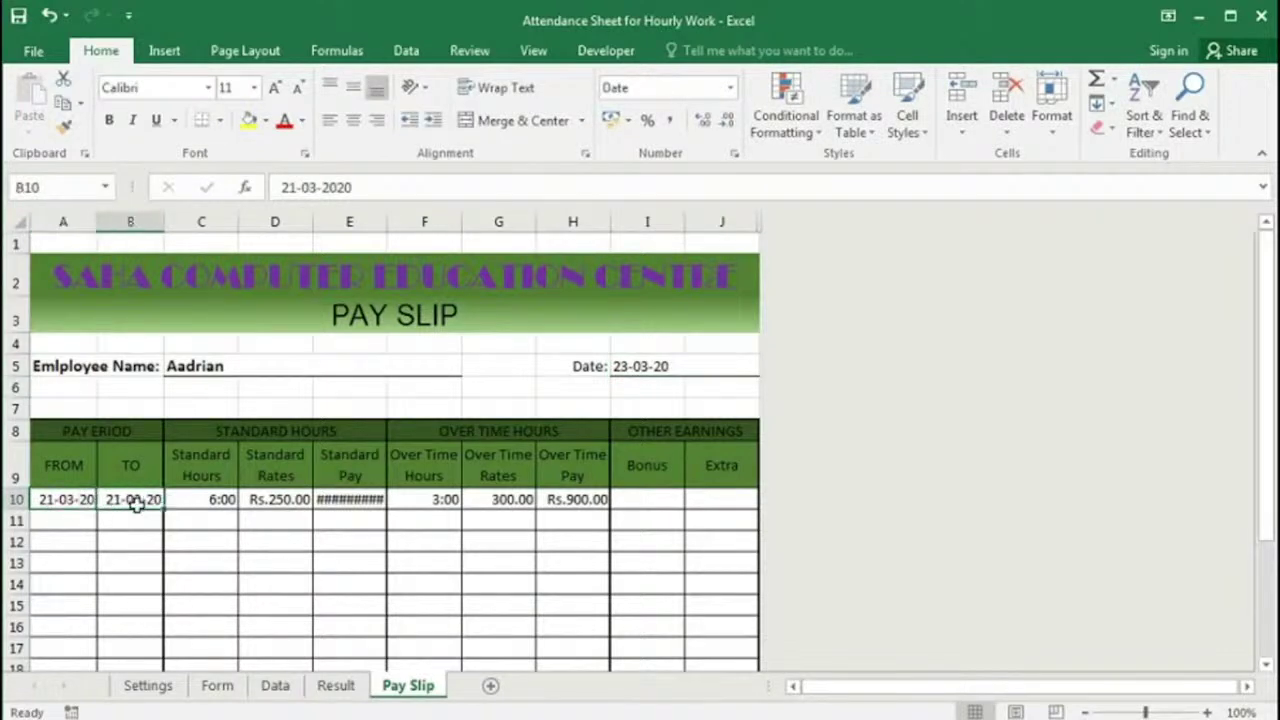
text(23-03)
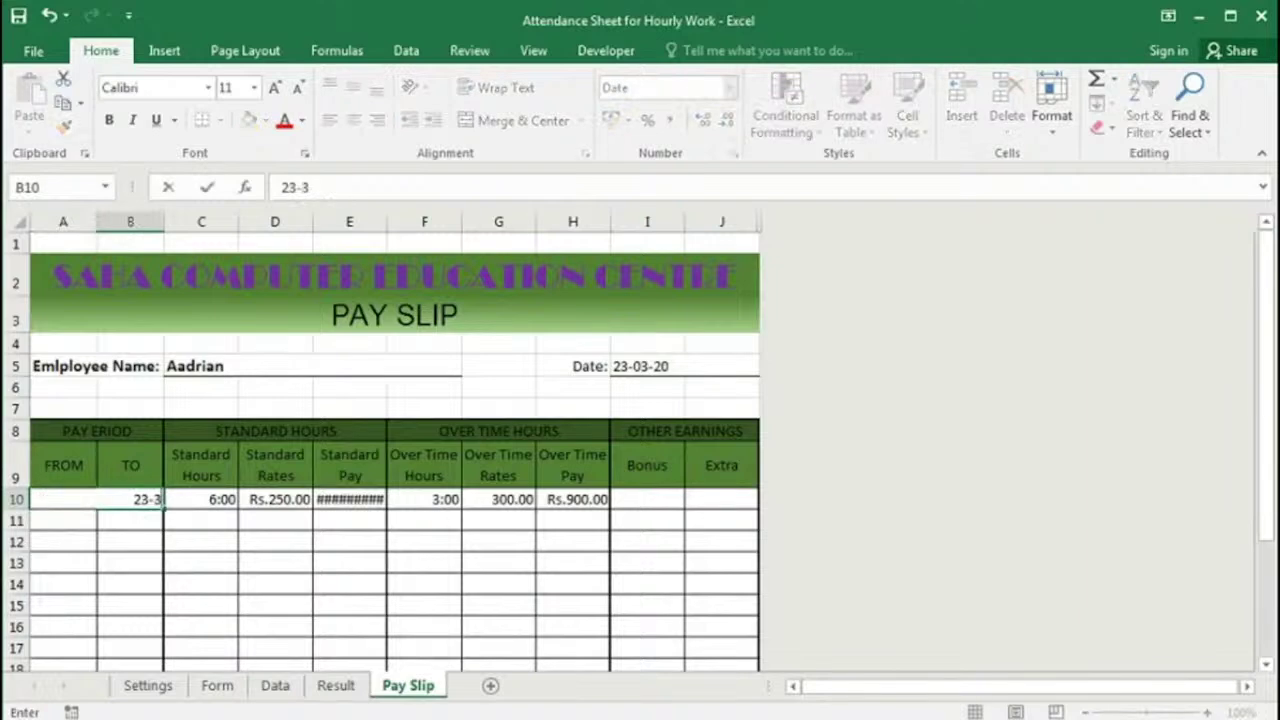
text(-20)
key(Return)
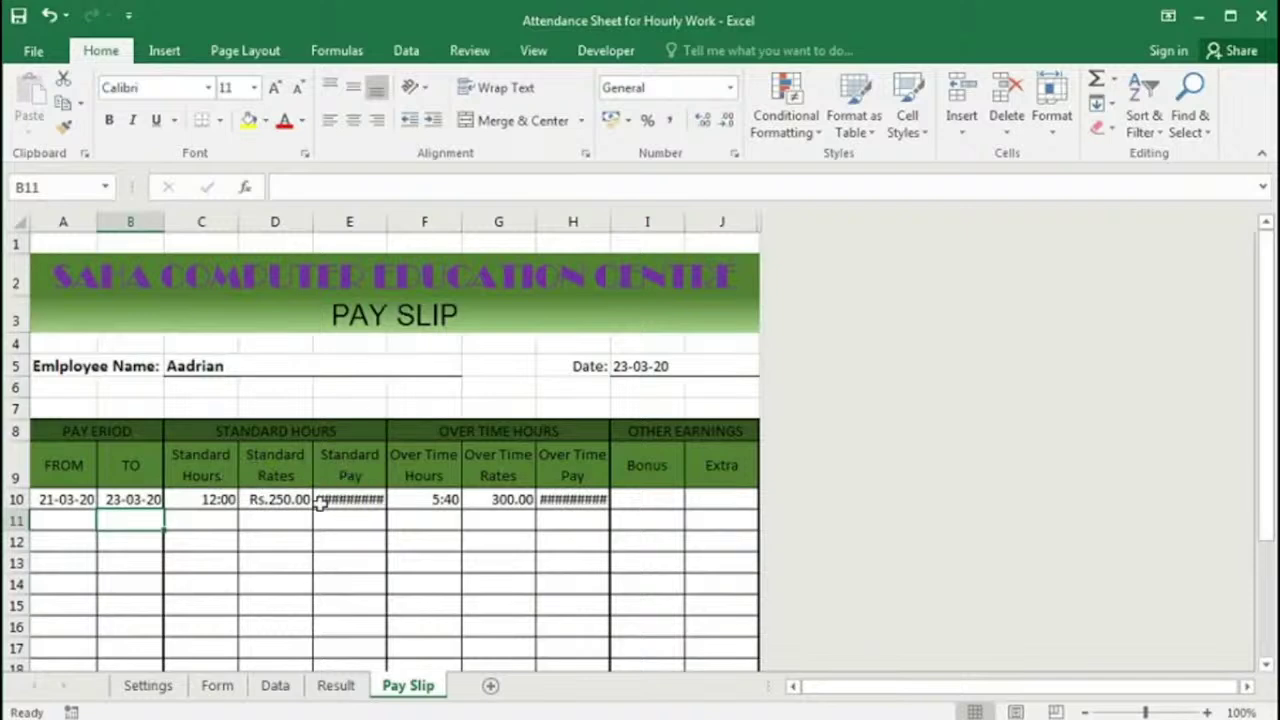
Step: Widen Standard Pay, check the C10–H10 pay formulas, and auto-fit Over Time Pay to show Rs.1,700.00
drag(387, 222, 391, 222)
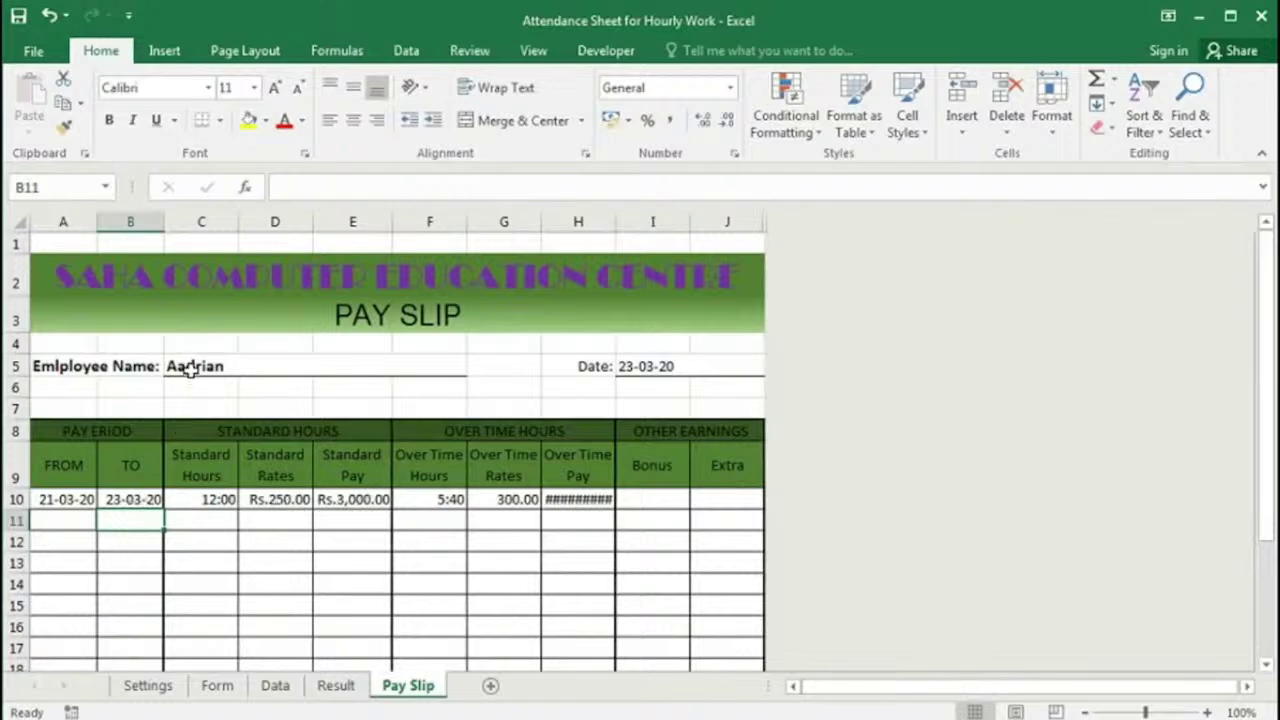
click(220, 500)
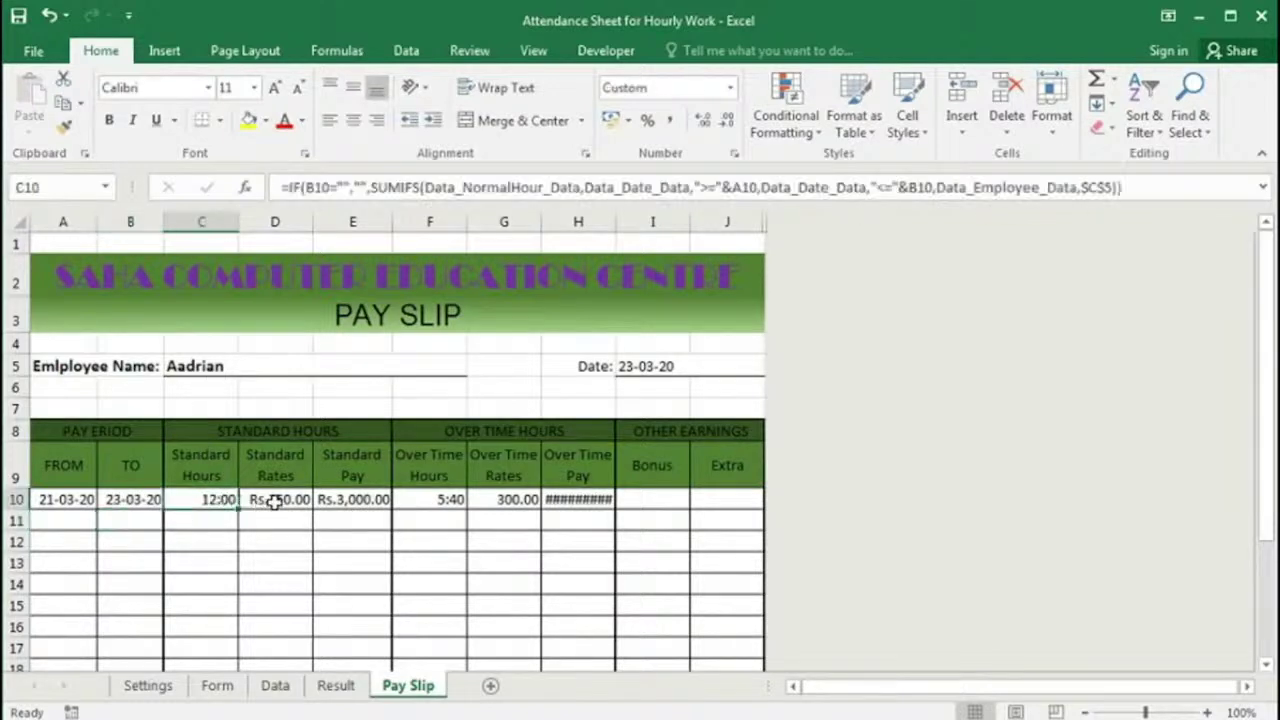
click(273, 502)
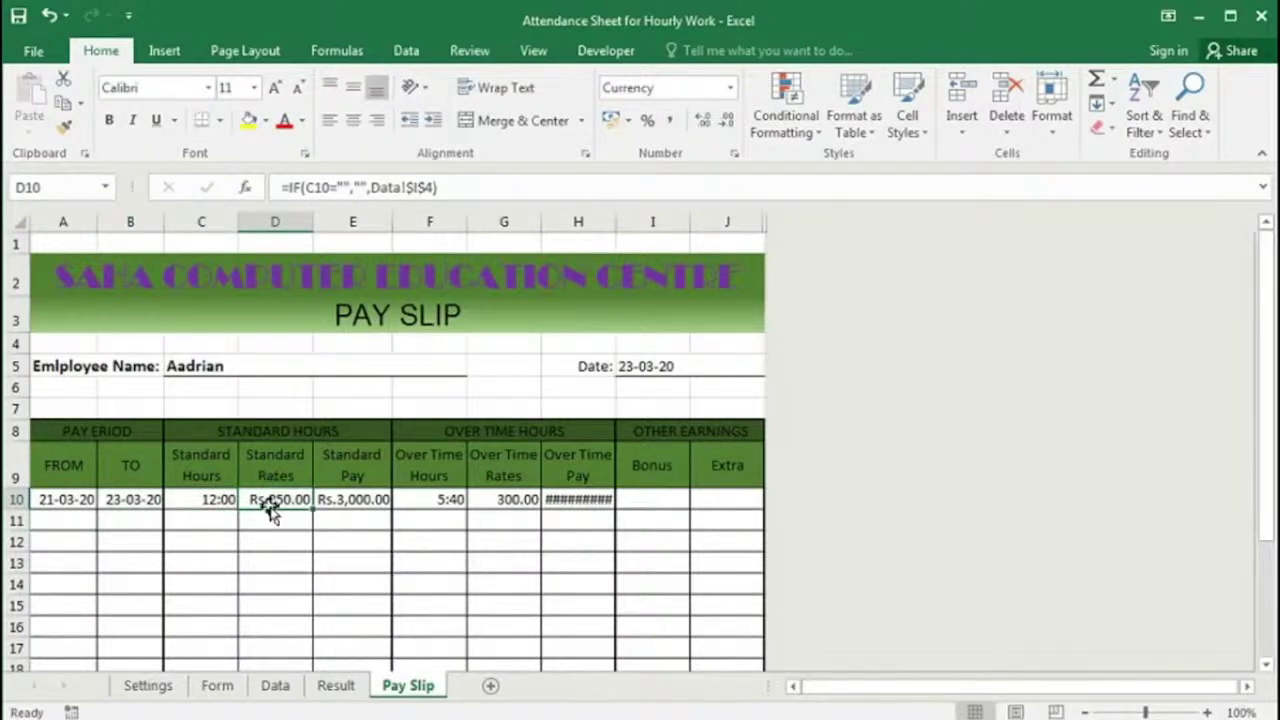
click(347, 500)
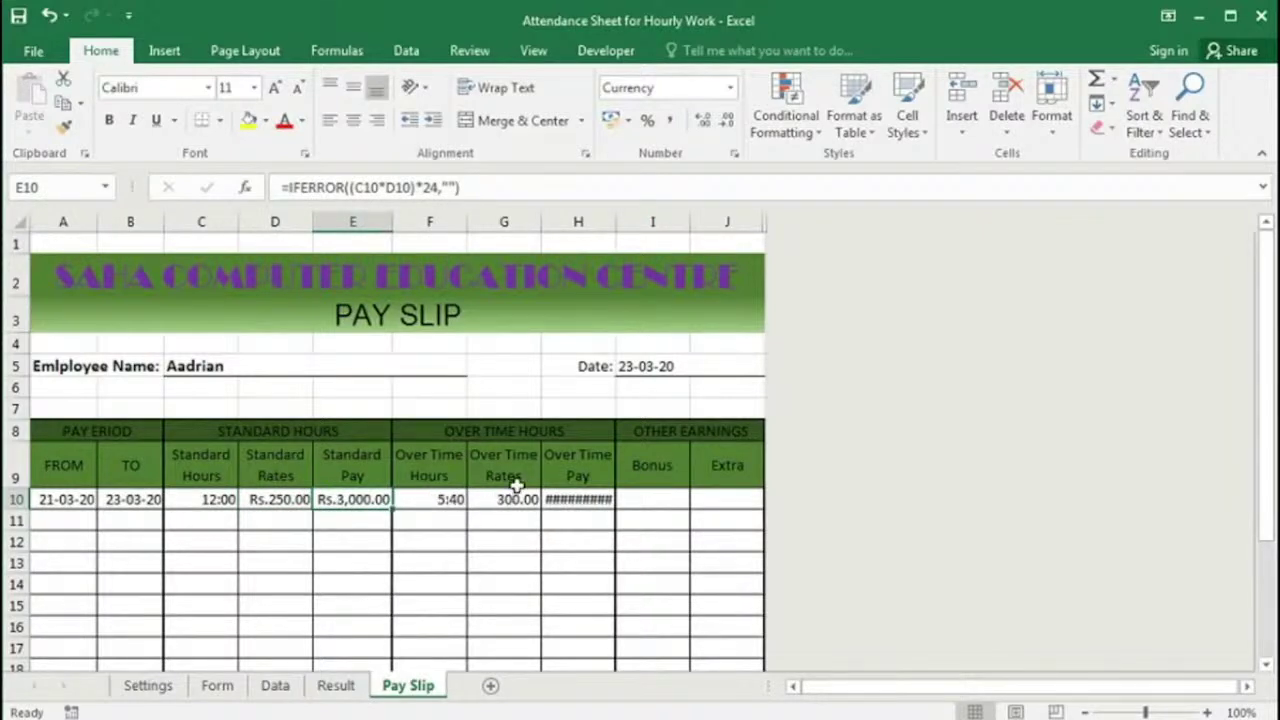
click(506, 502)
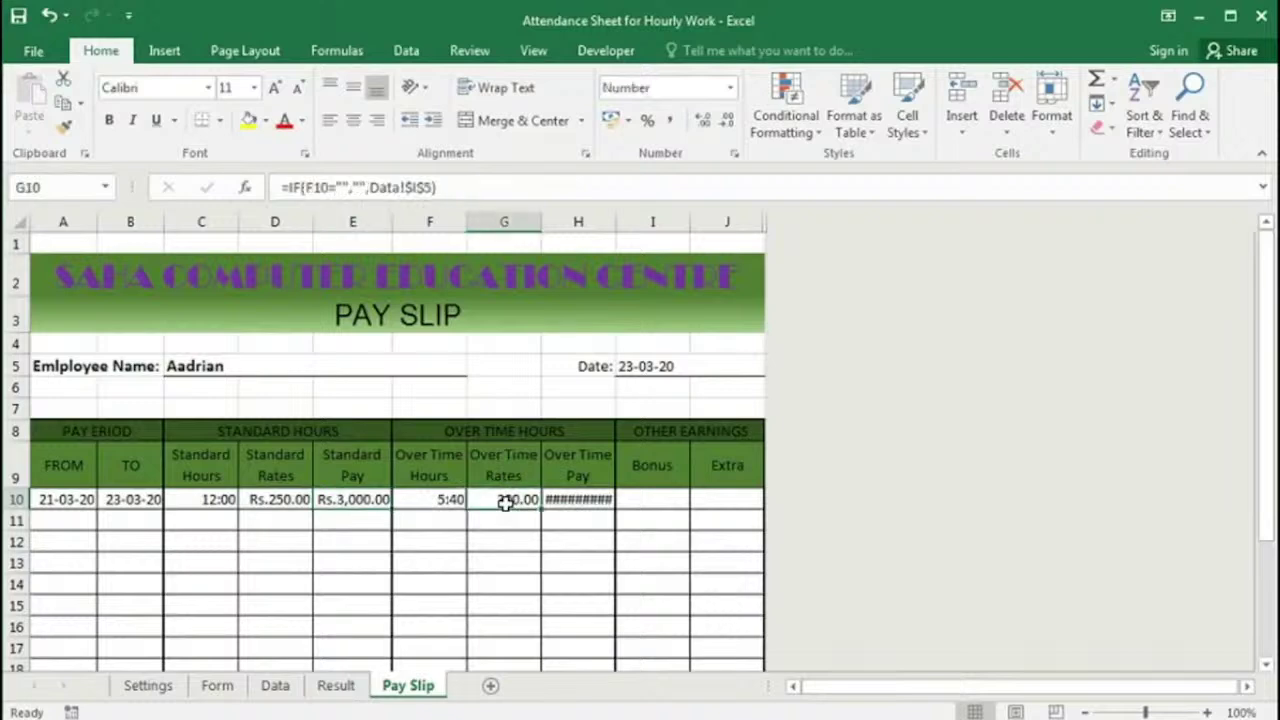
click(572, 500)
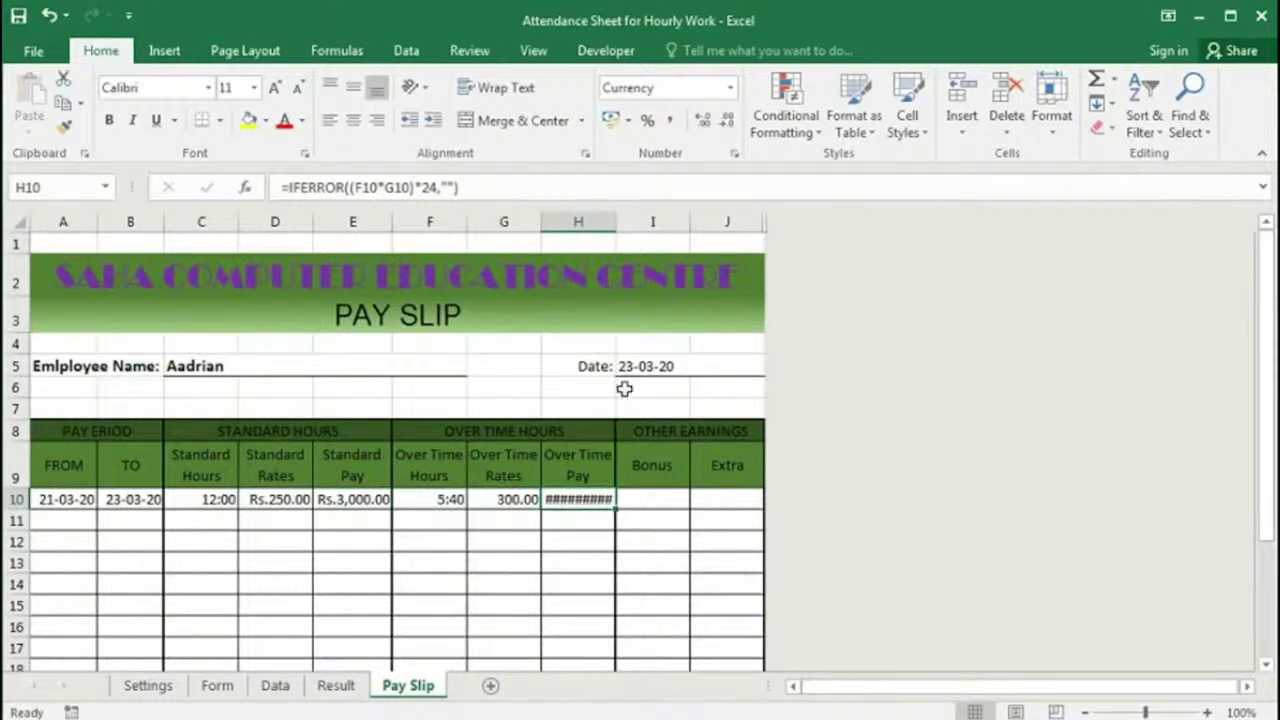
double_click(615, 222)
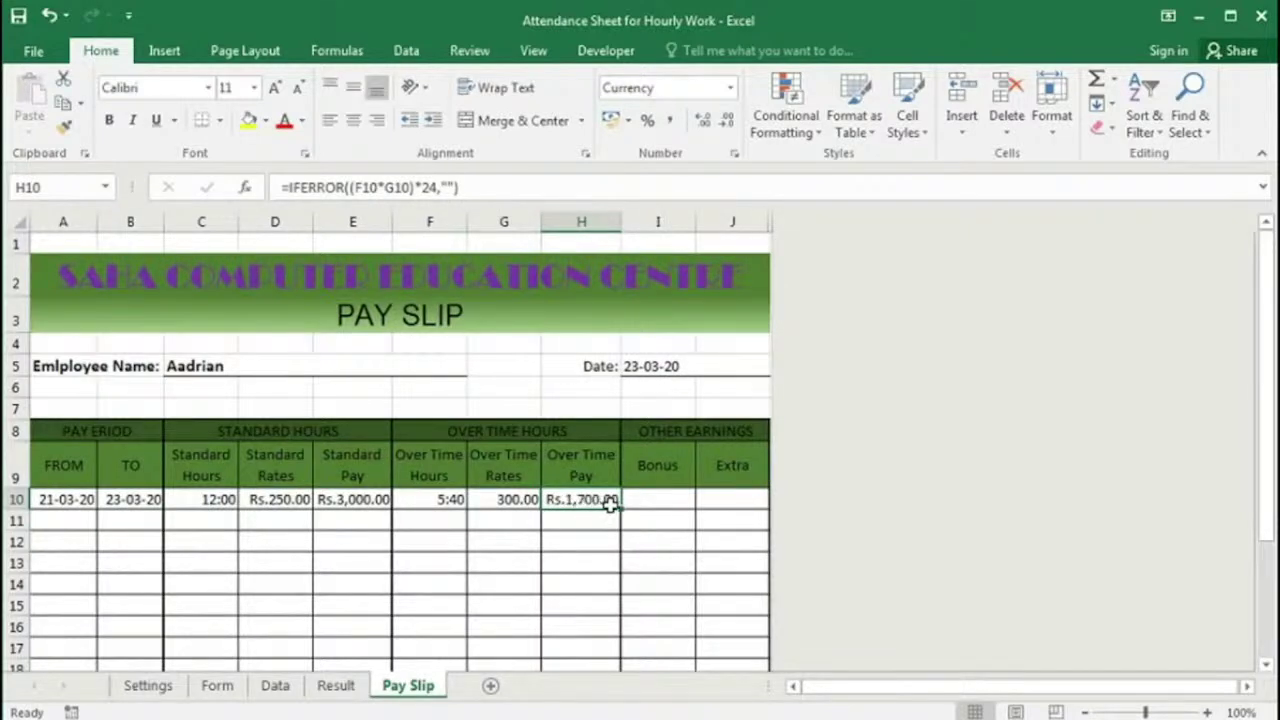
scroll(605, 500, down, 1)
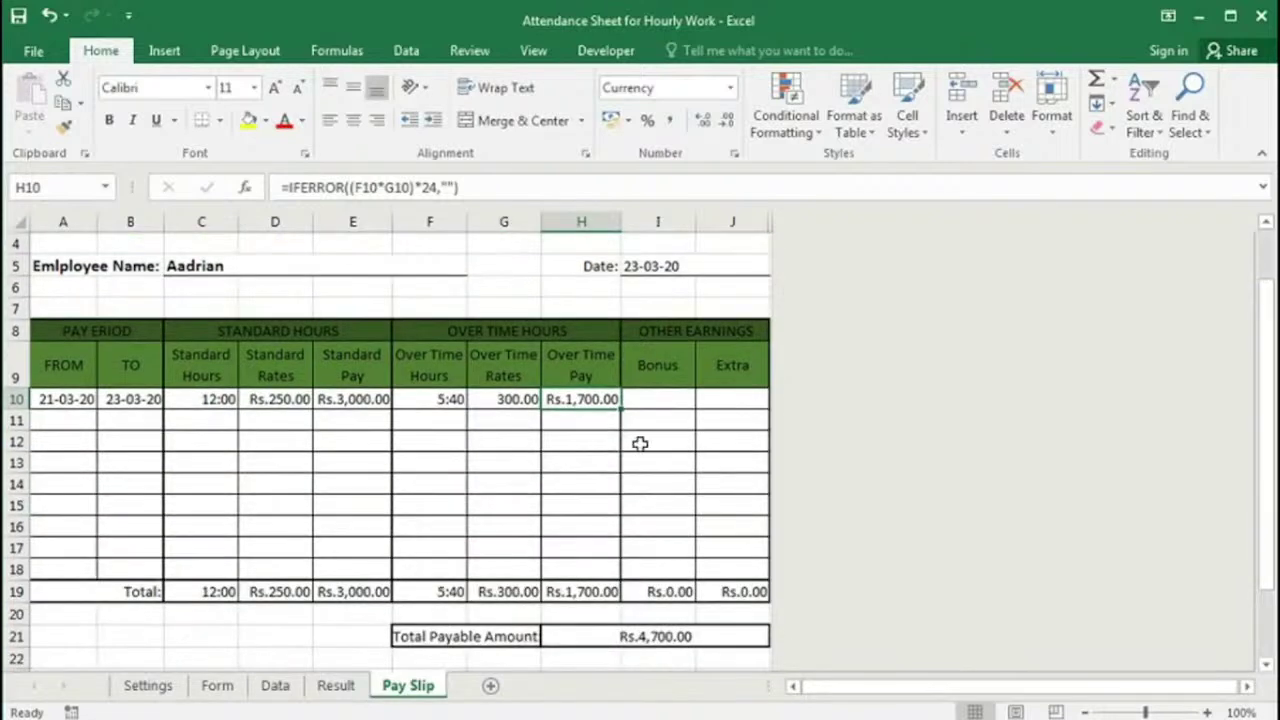
Step: Enter a 2000 bonus in I10 and 500 extra in J10, auto-fitting the Bonus column
click(661, 401)
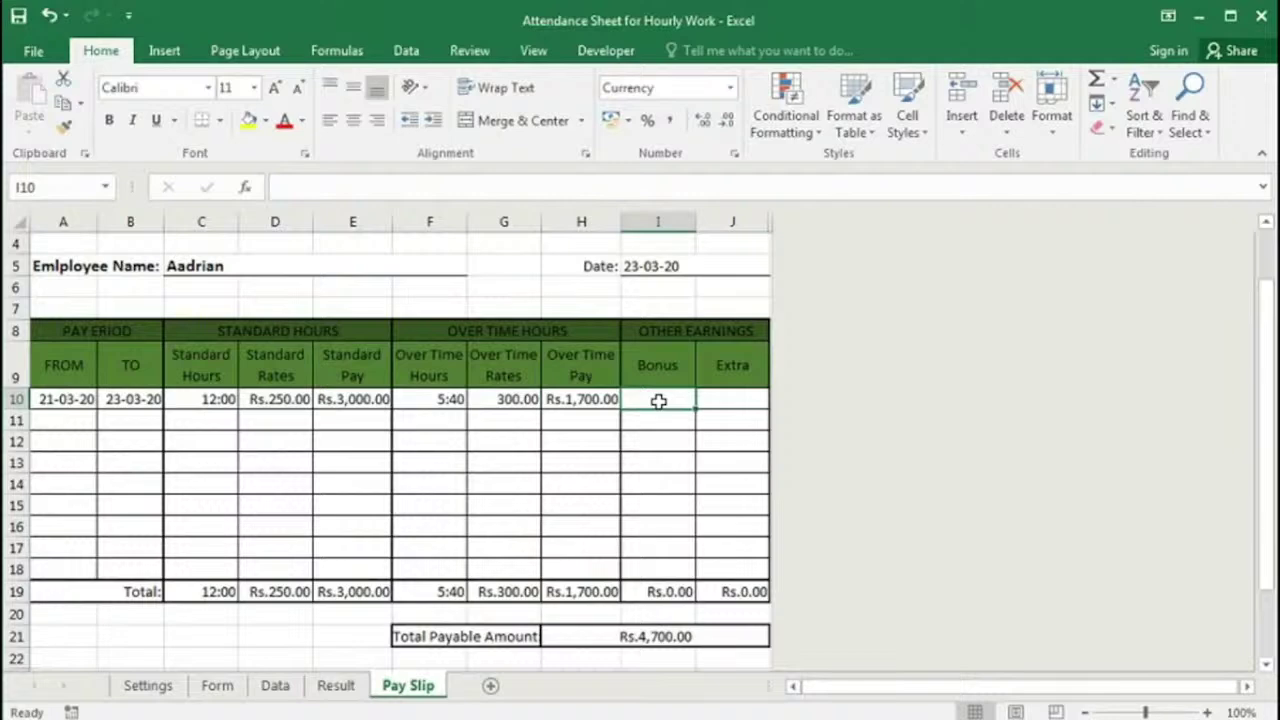
text(20)
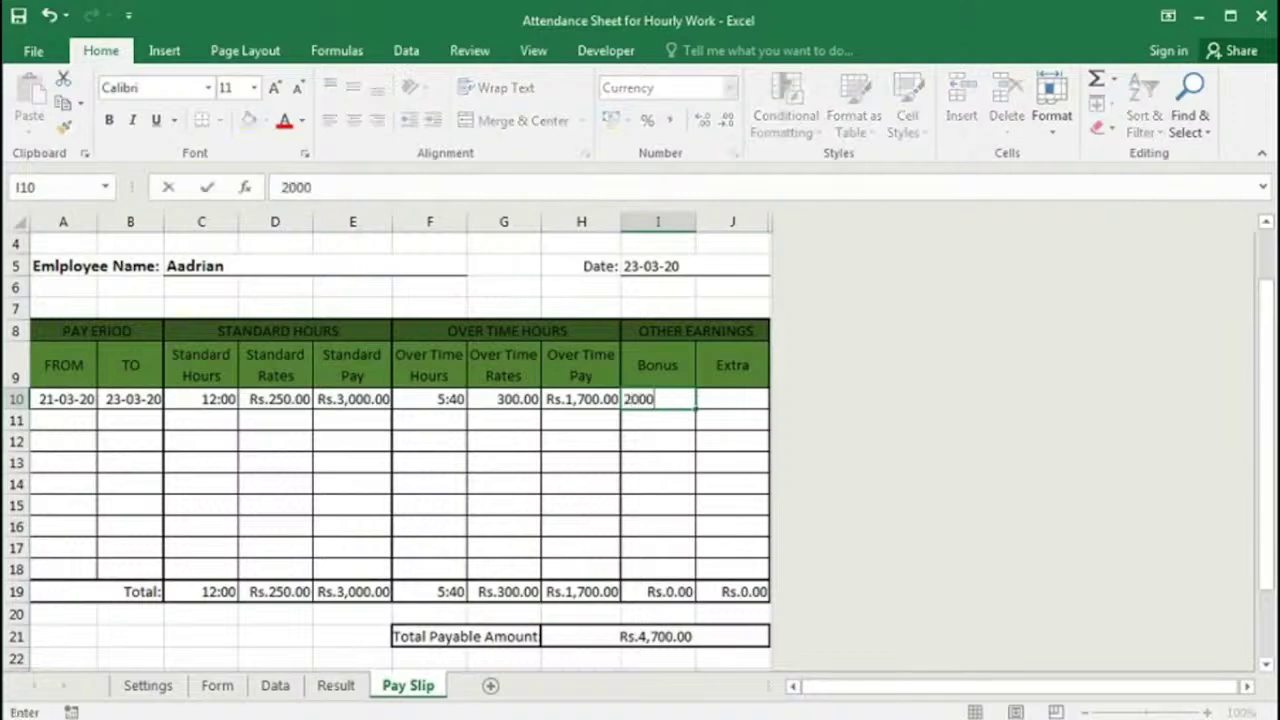
text(00)
key(Tab)
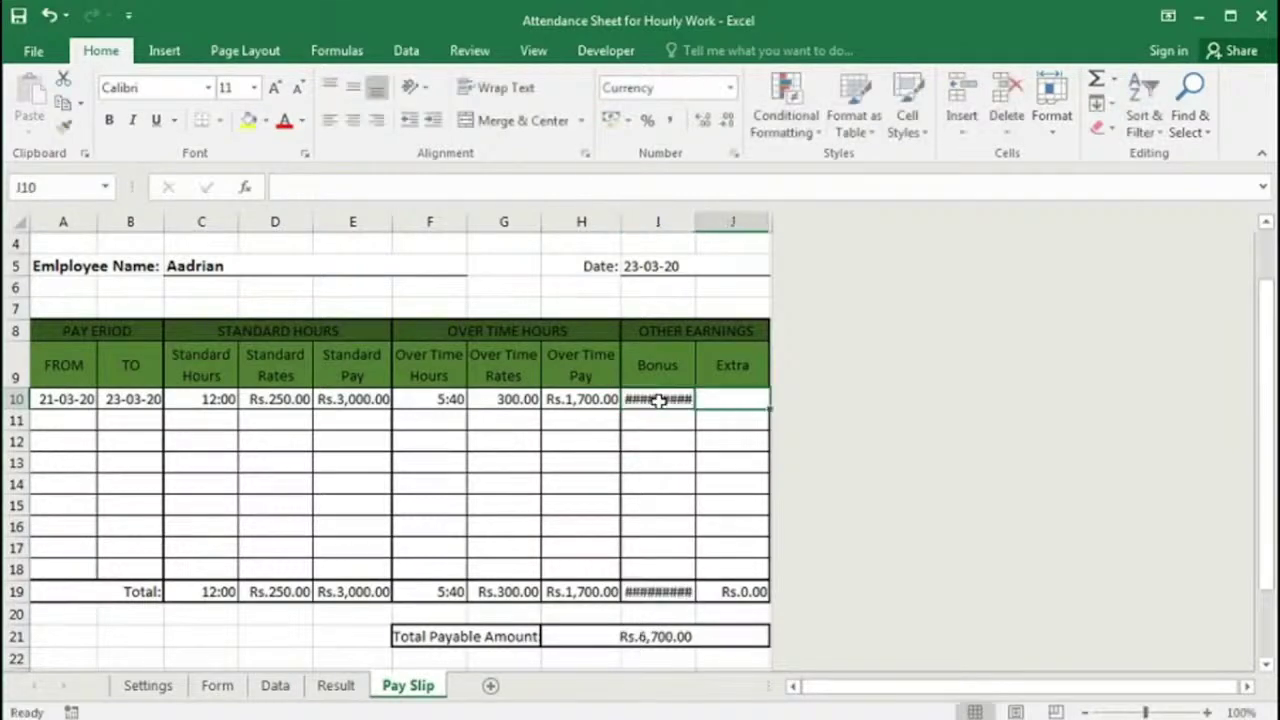
double_click(700, 222)
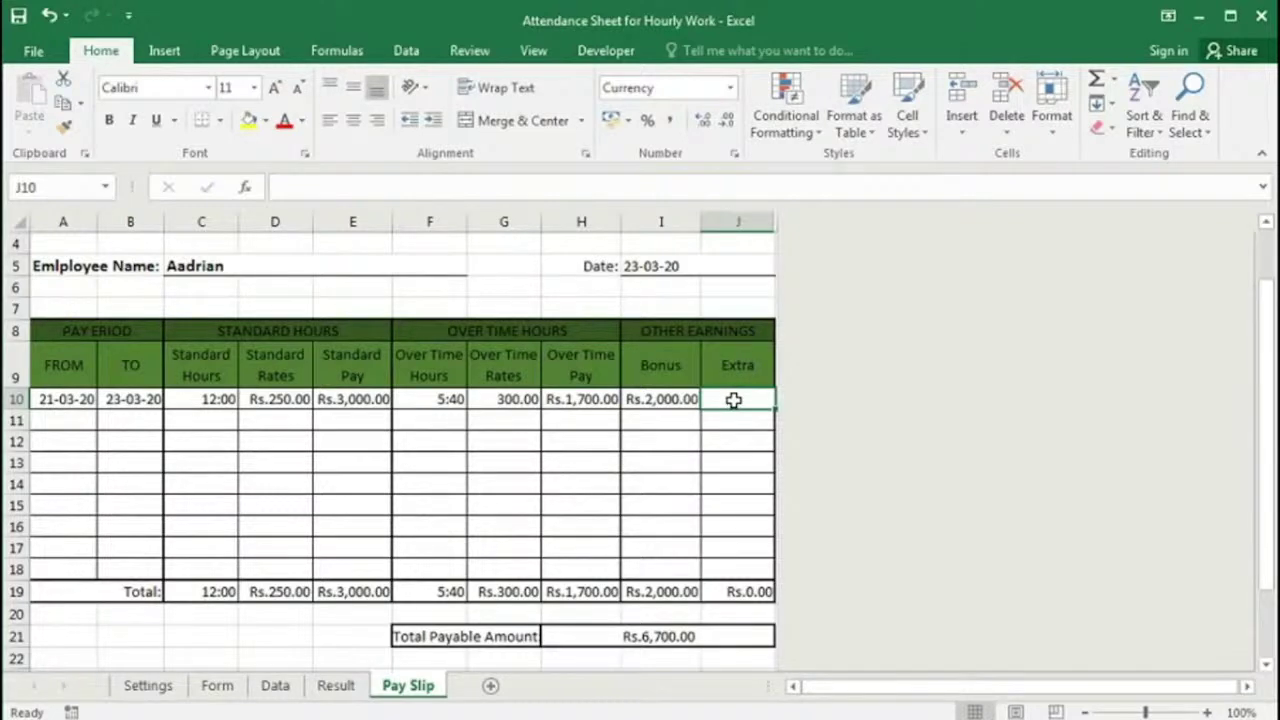
text(500)
key(Return)
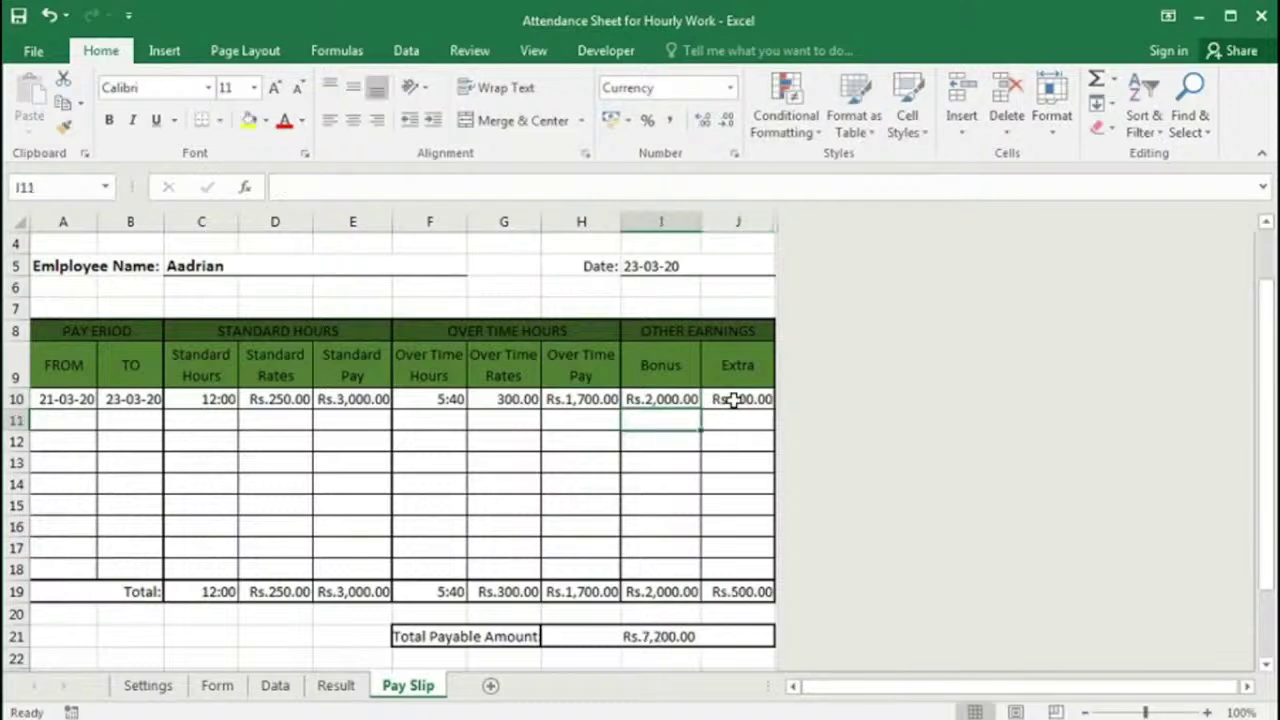
Step: Review the standard pay formula and the row 19 SUM totals, confirming Rs.7,200.00 payable
click(356, 400)
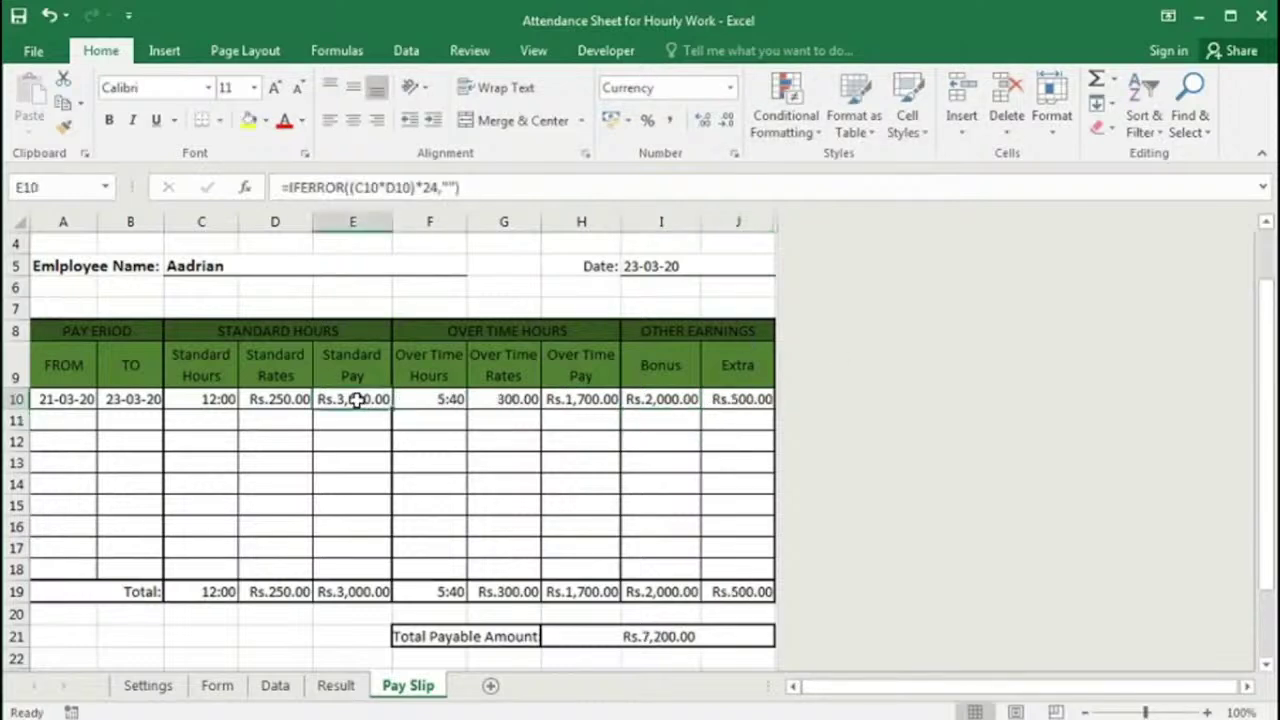
click(346, 591)
click(584, 590)
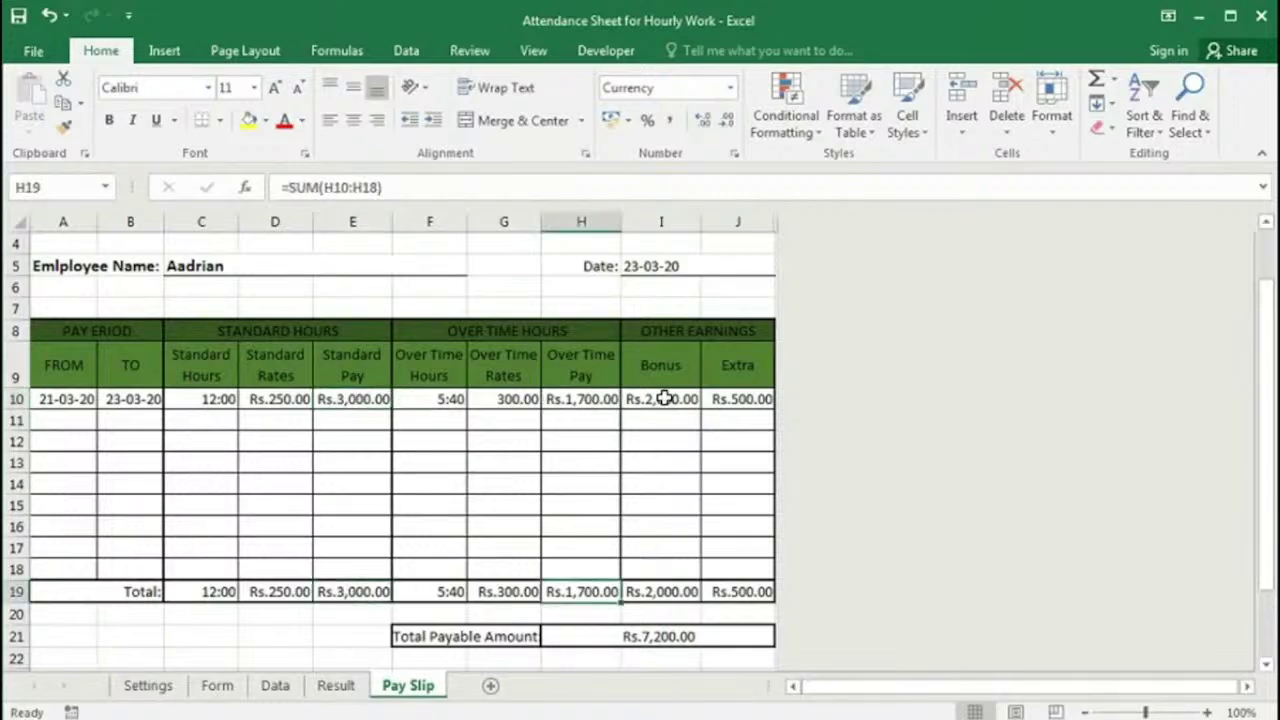
click(663, 400)
click(670, 592)
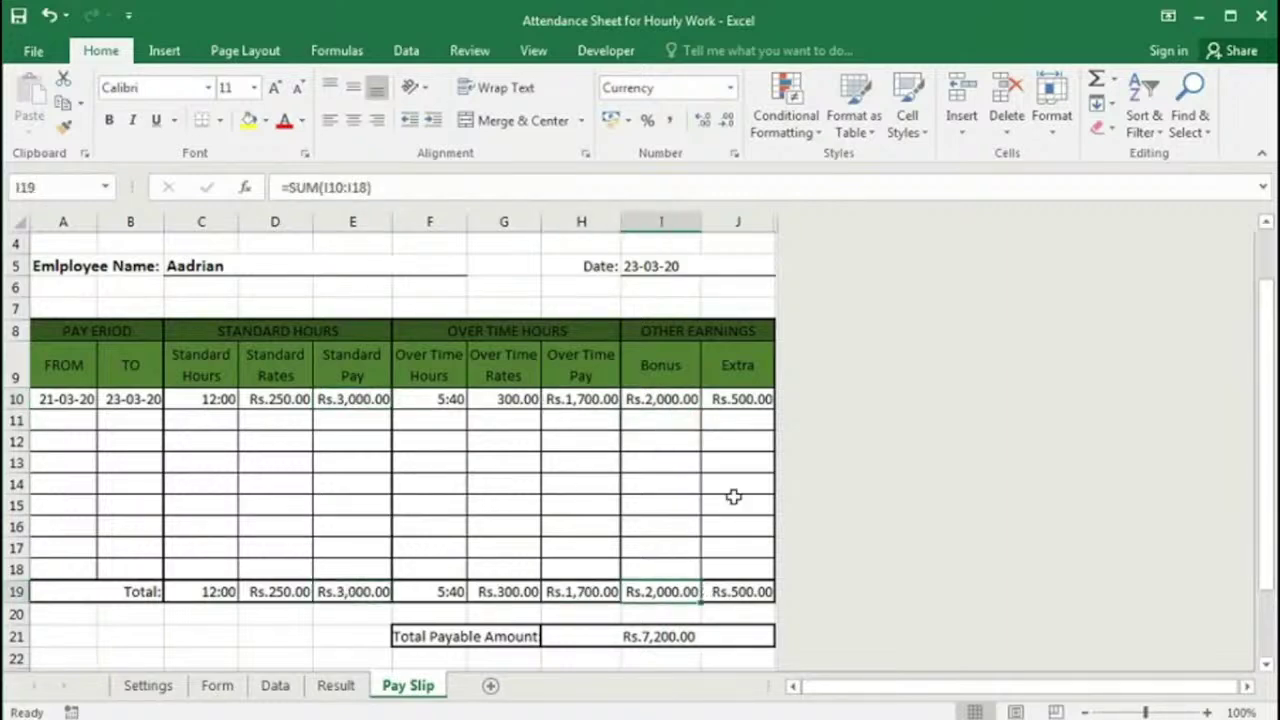
click(731, 591)
scroll(731, 563, down, 2)
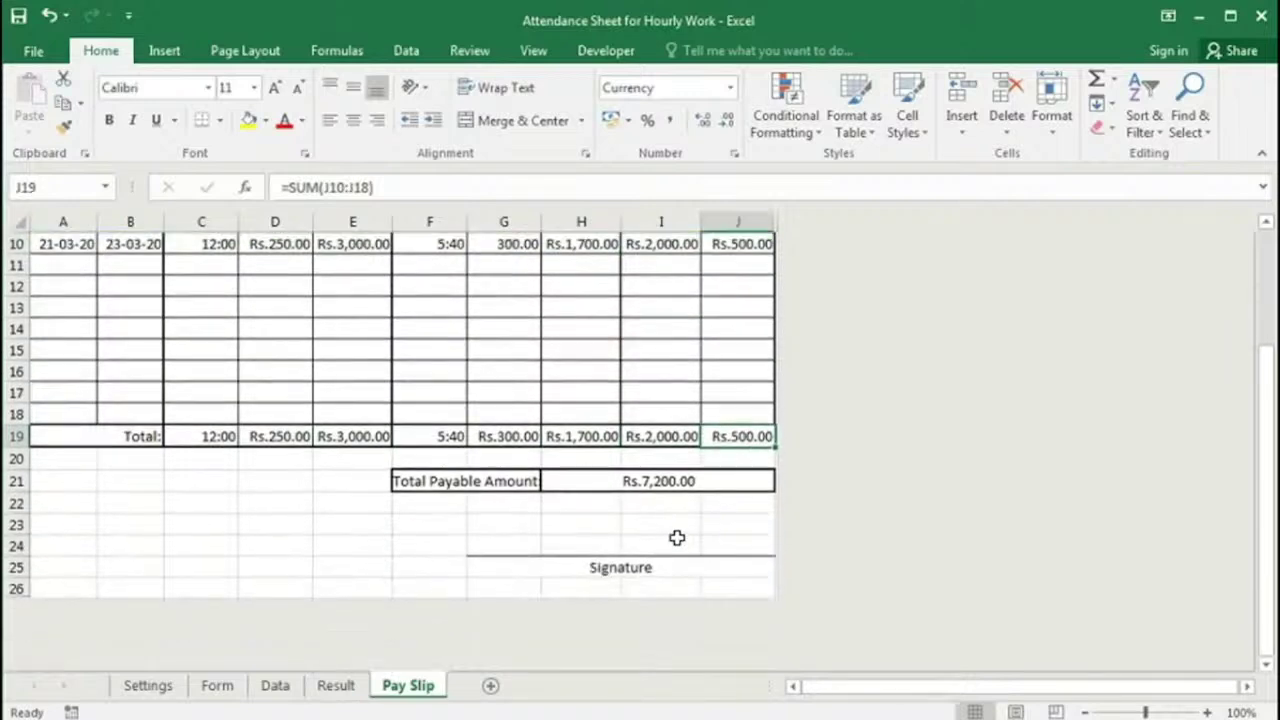
scroll(711, 491, up, 1)
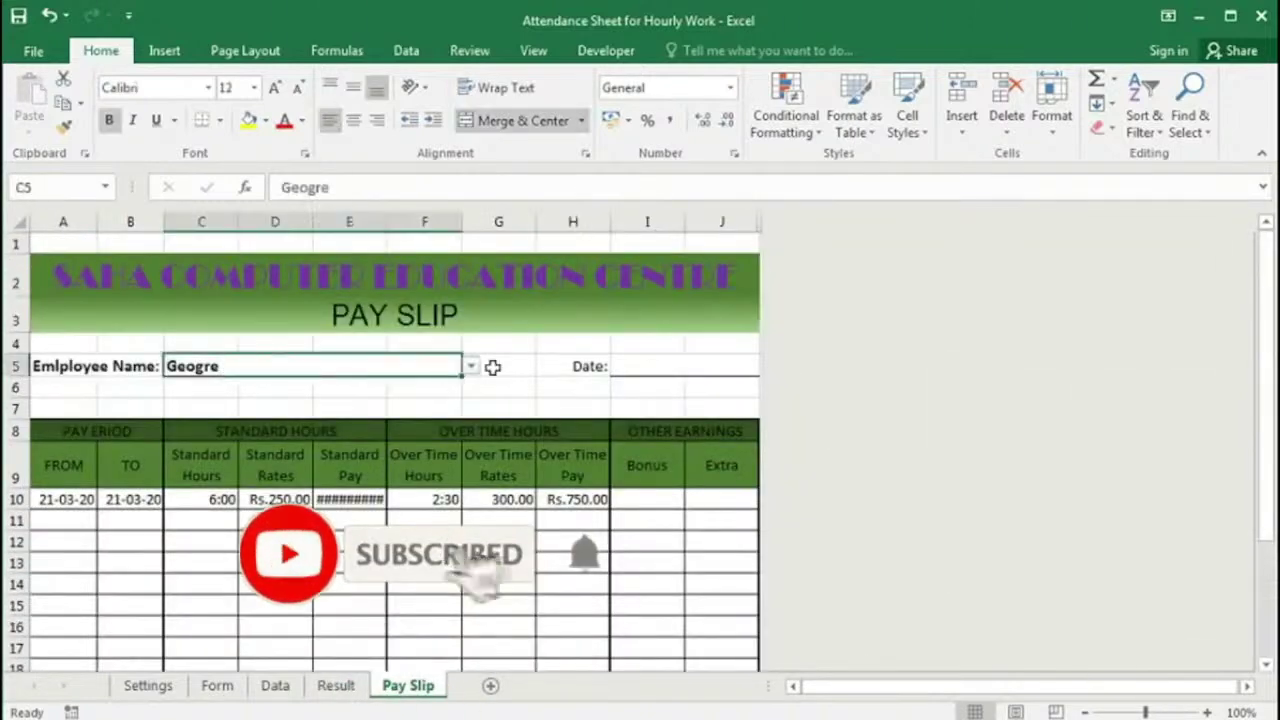
Step: Set the pay slip to Aadrian, dated 23-03-2020, with the pay period ending 23-03-2020
click(474, 366)
click(206, 394)
click(638, 367)
text(23-03-2020)
click(62, 503)
click(130, 500)
text(23-03-2020)
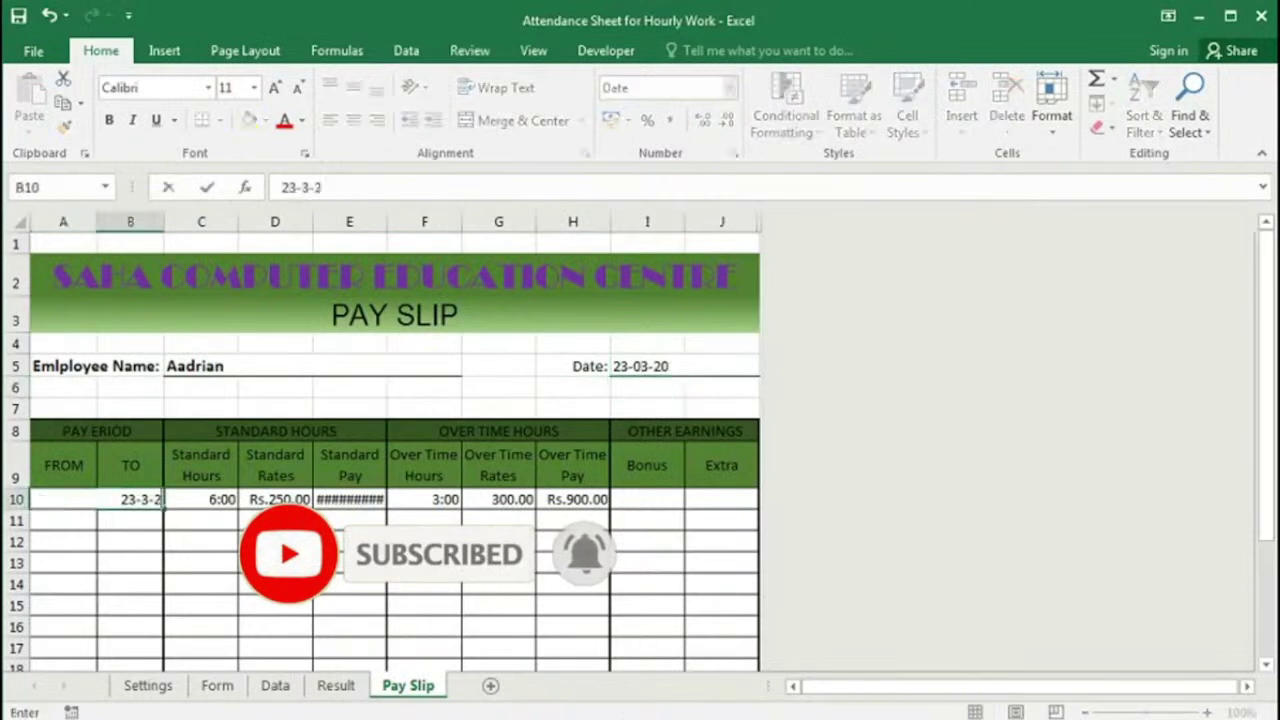
key(Return)
Step: Auto-fit column E to show standard pay and check the row 10 rate and pay formulas
double_click(387, 222)
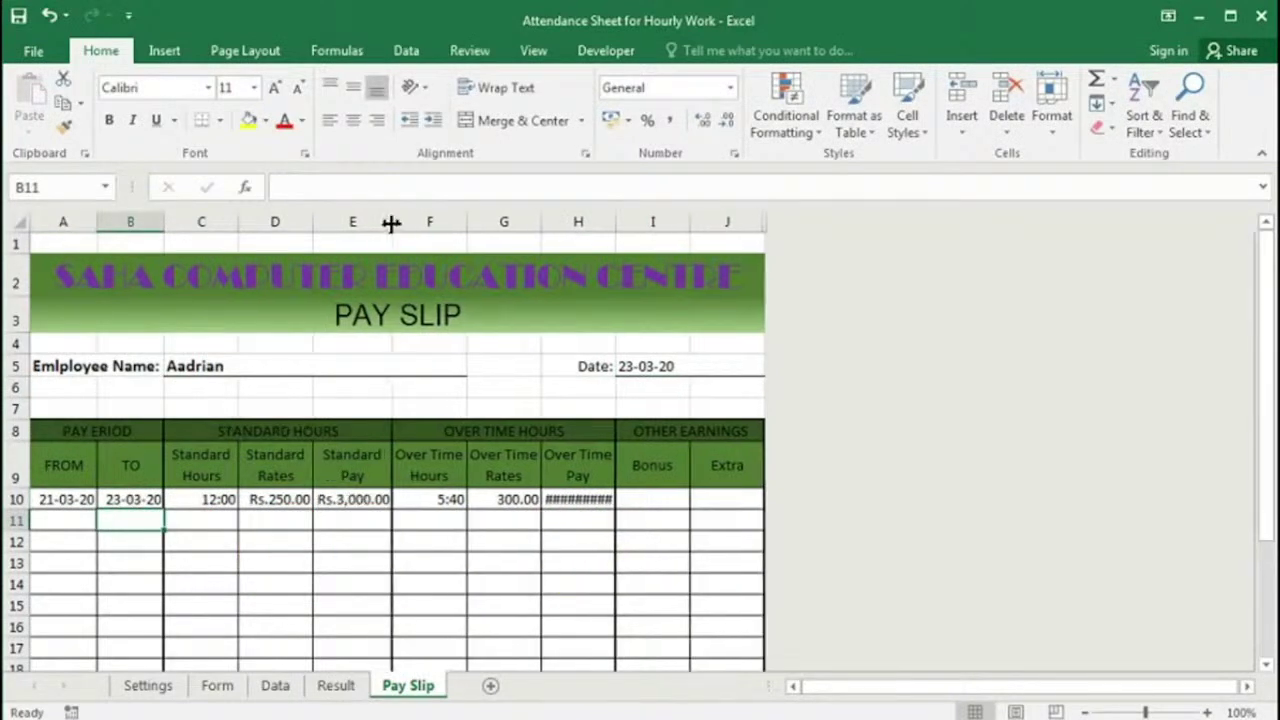
click(263, 498)
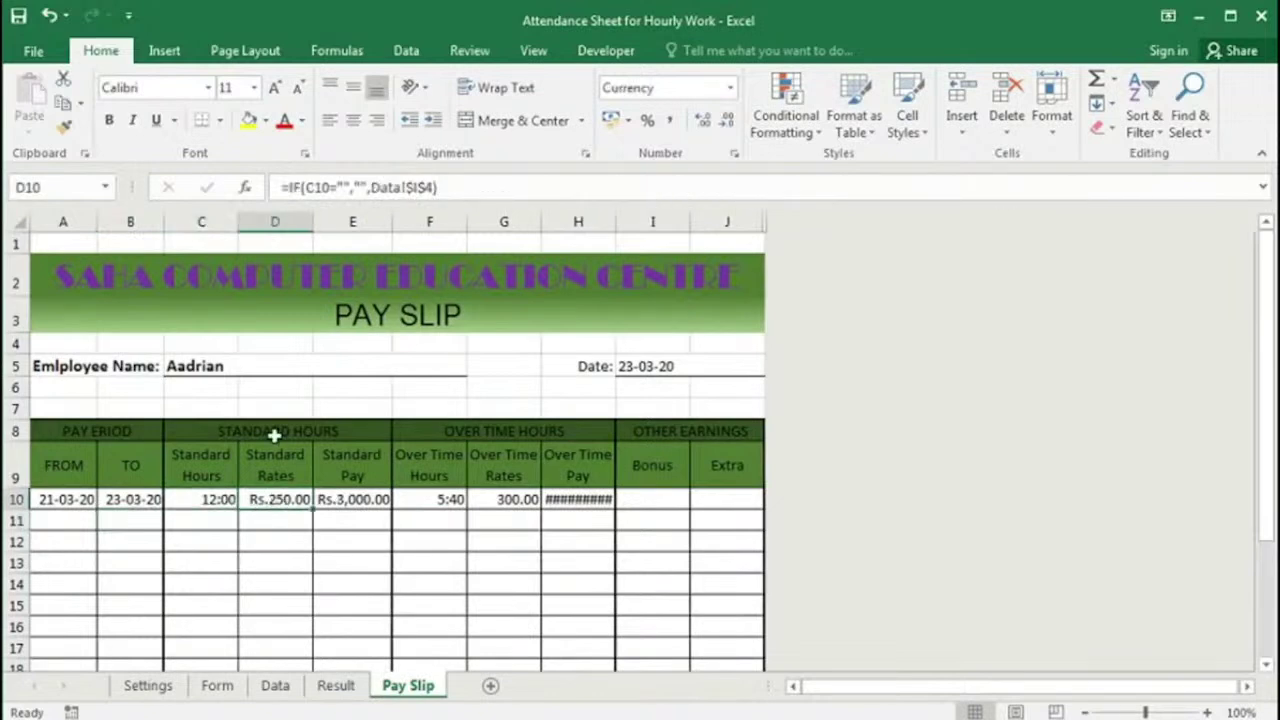
click(340, 500)
click(511, 500)
click(586, 505)
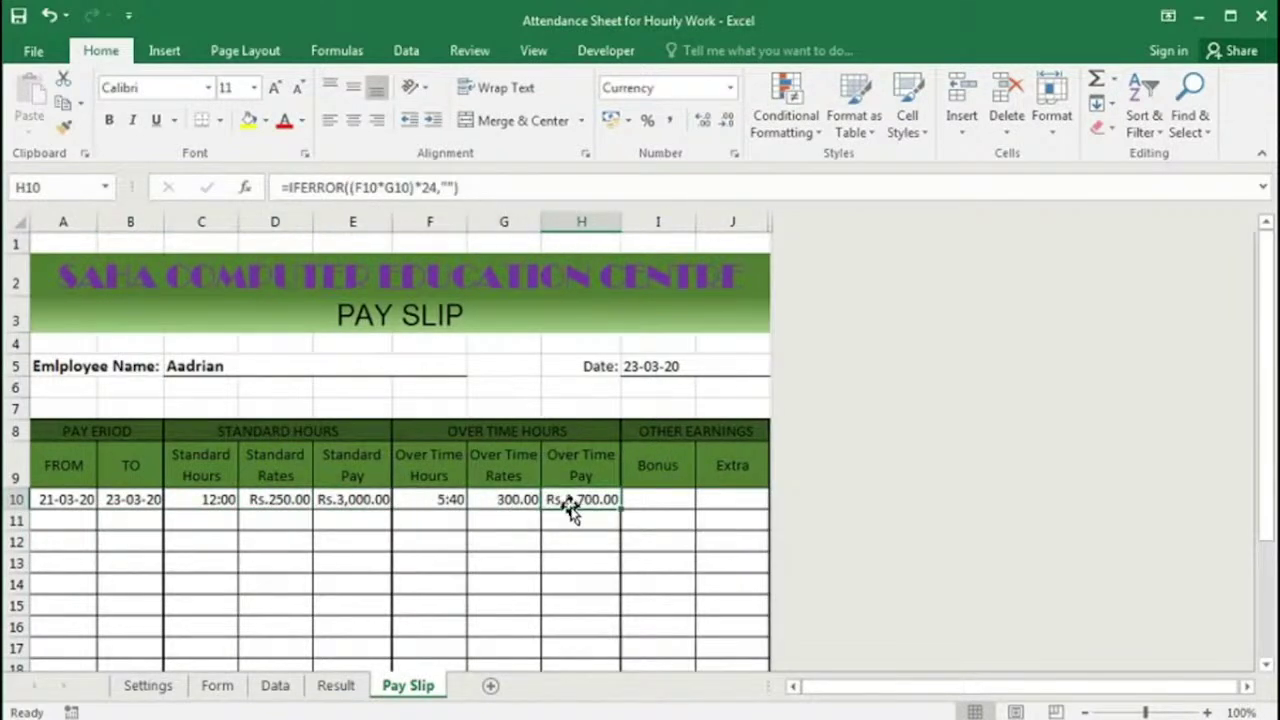
Step: Enter a 2000 bonus in I10 and a 500 extra in J10
scroll(640, 430, down, 1)
click(658, 400)
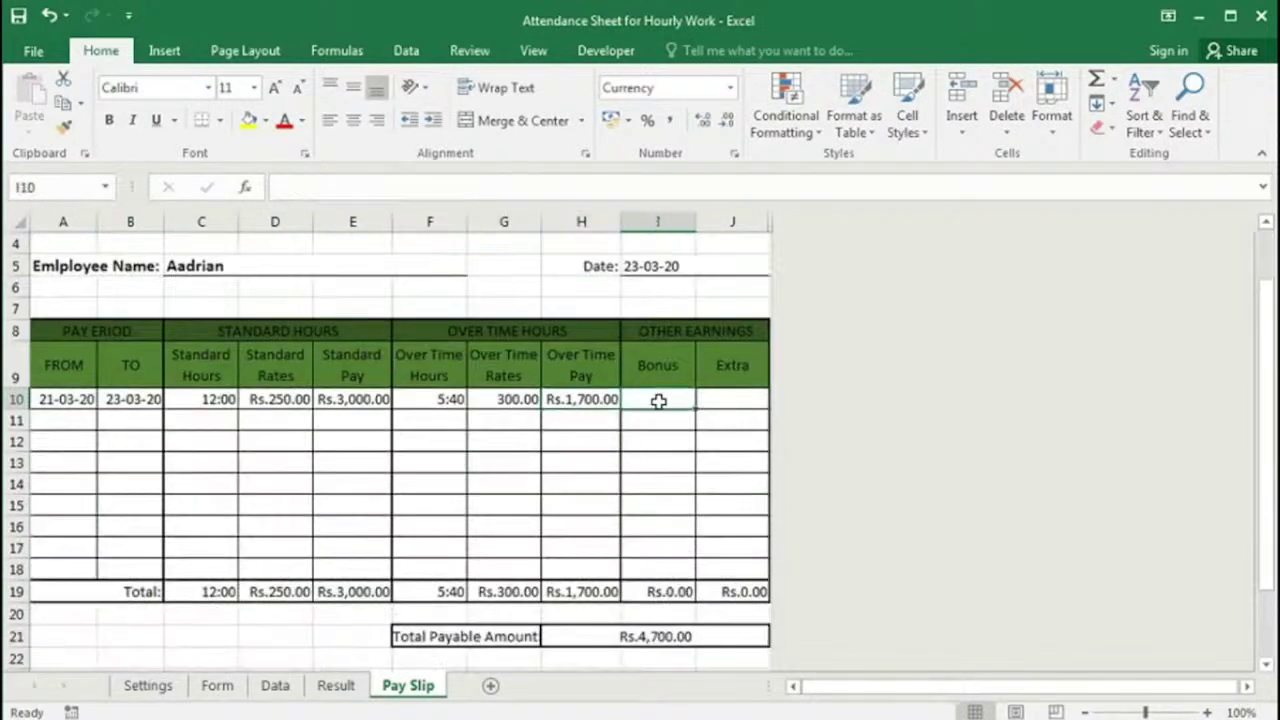
text(2000)
key(Tab)
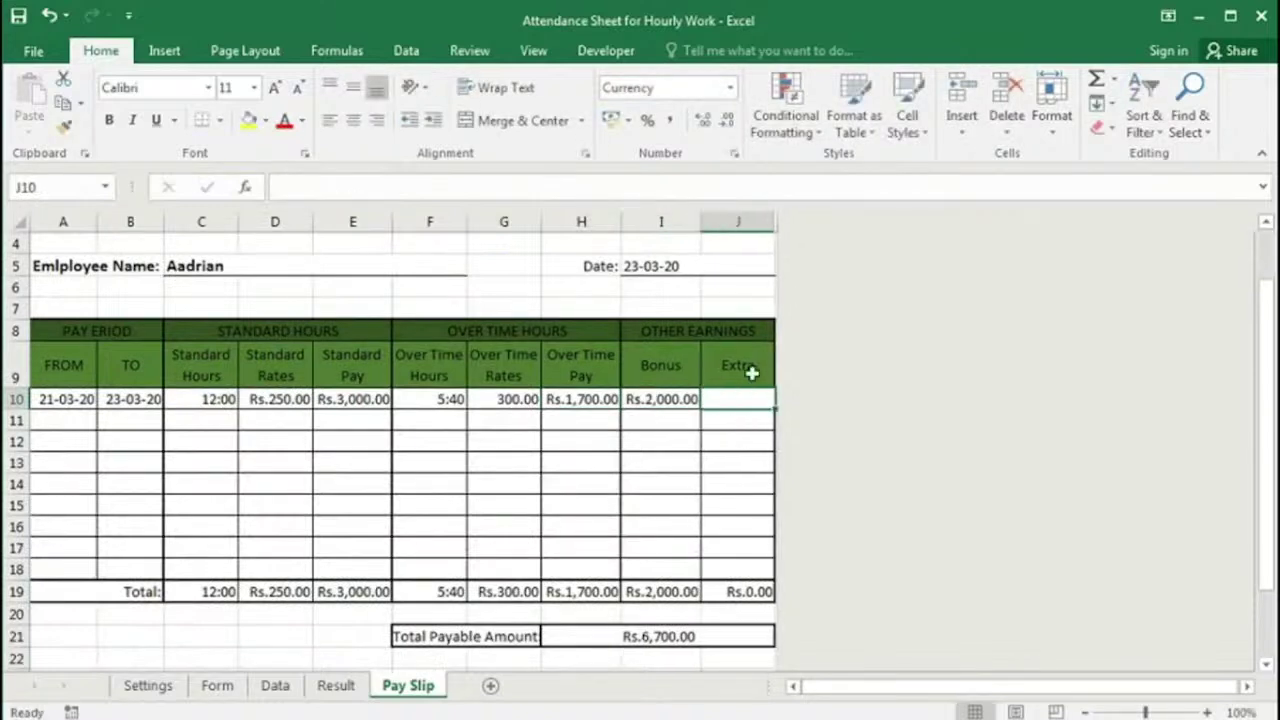
text(500)
key(Return)
Step: Review E10, I10 and the Extra column total, confirming Rs.7,200.00 payable
click(352, 400)
click(660, 399)
click(737, 591)
scroll(677, 483, down, 2)
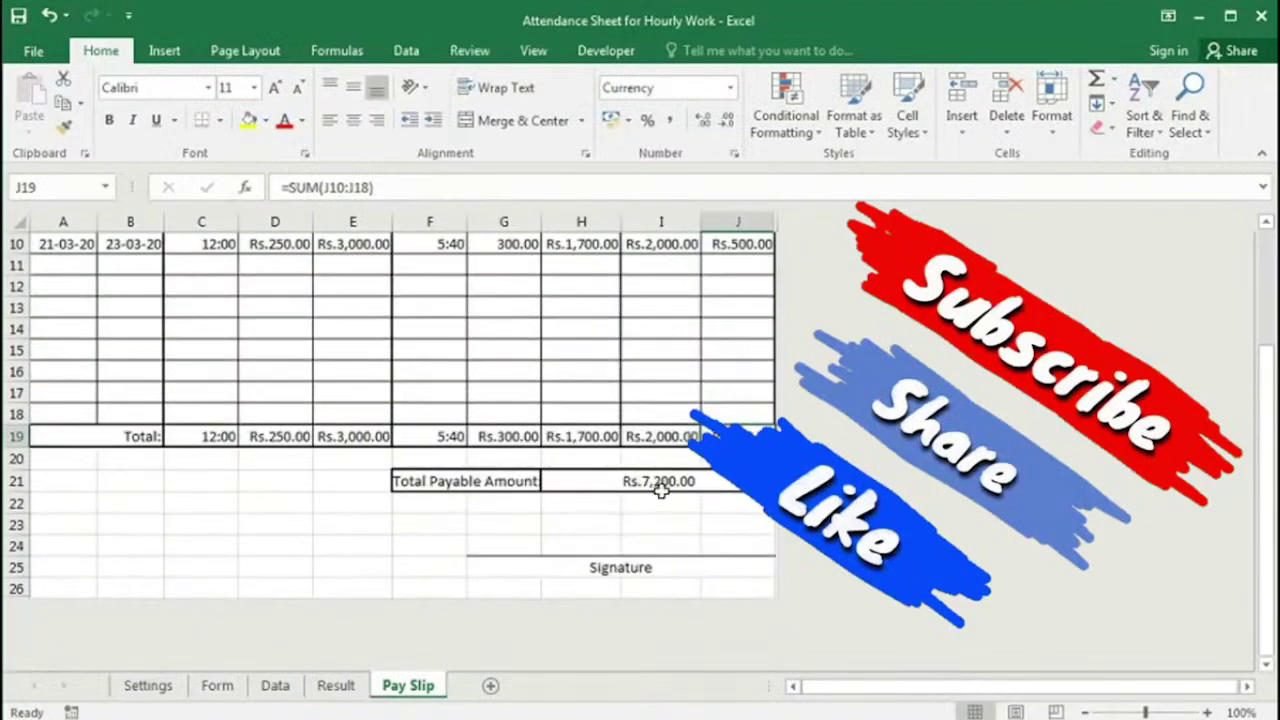
scroll(500, 538, up, 1)
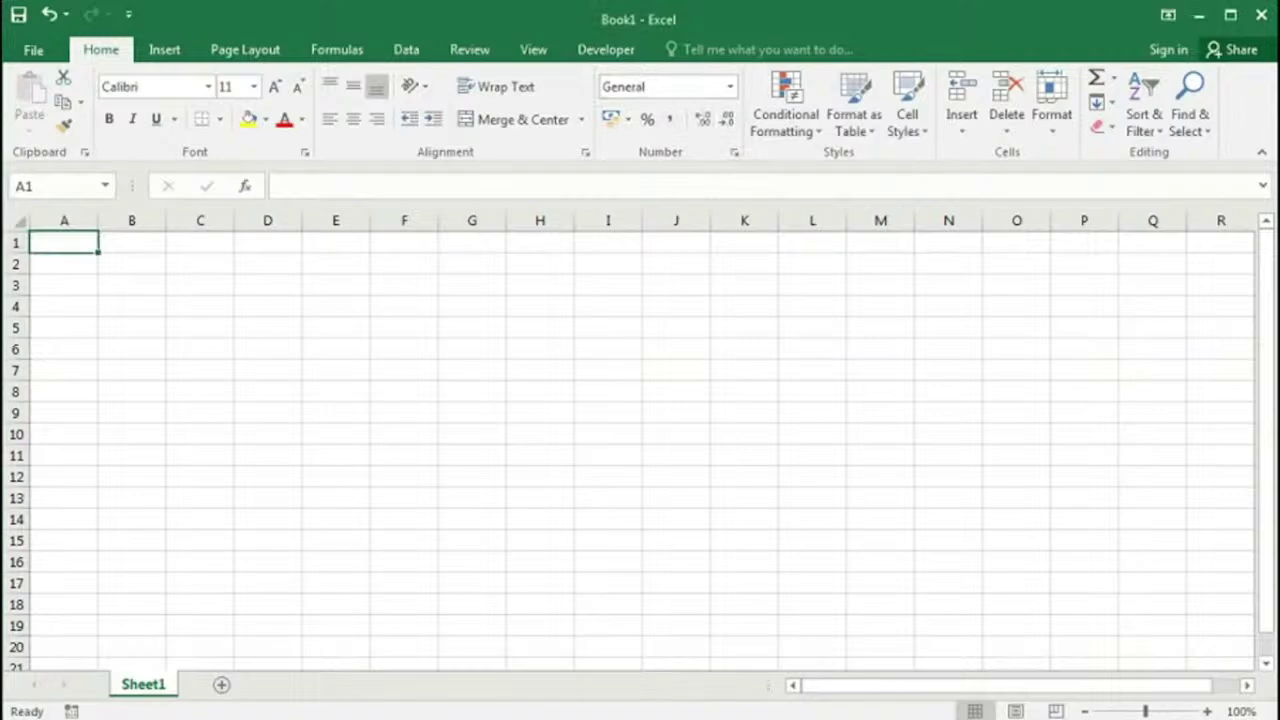
Step: Rename Sheet1 to Settings
double_click(145, 686)
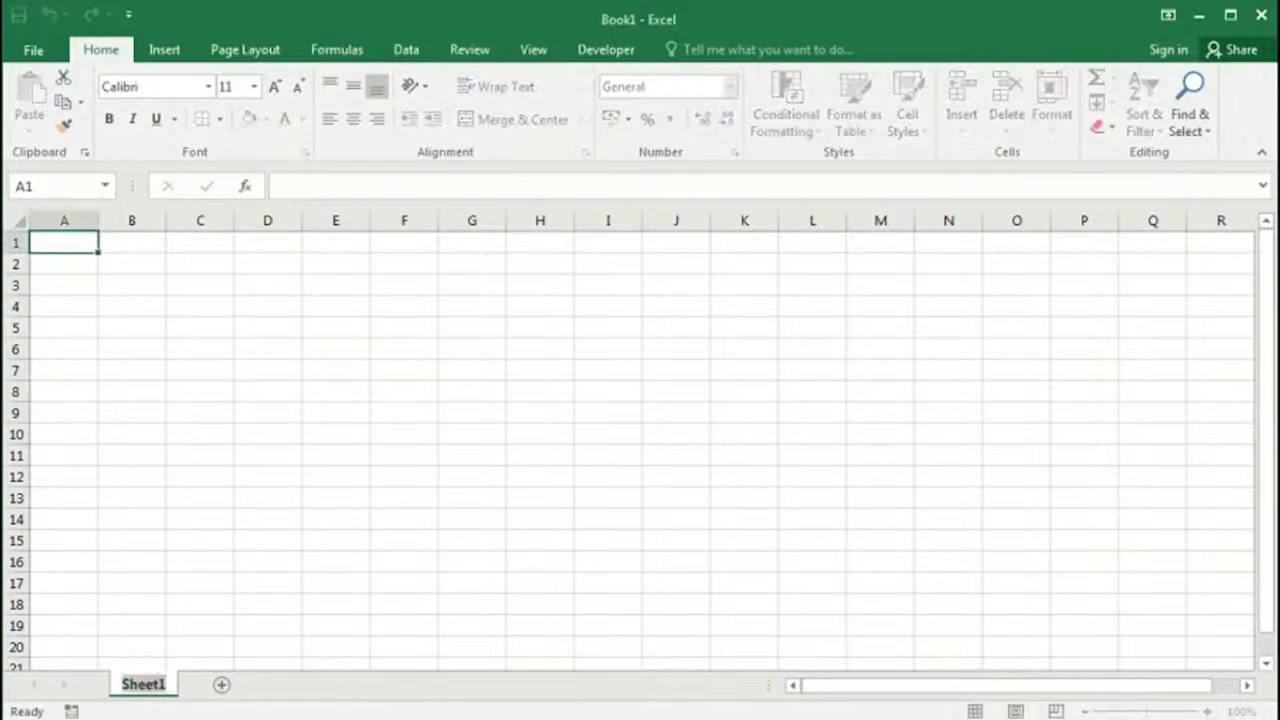
text(Setting)
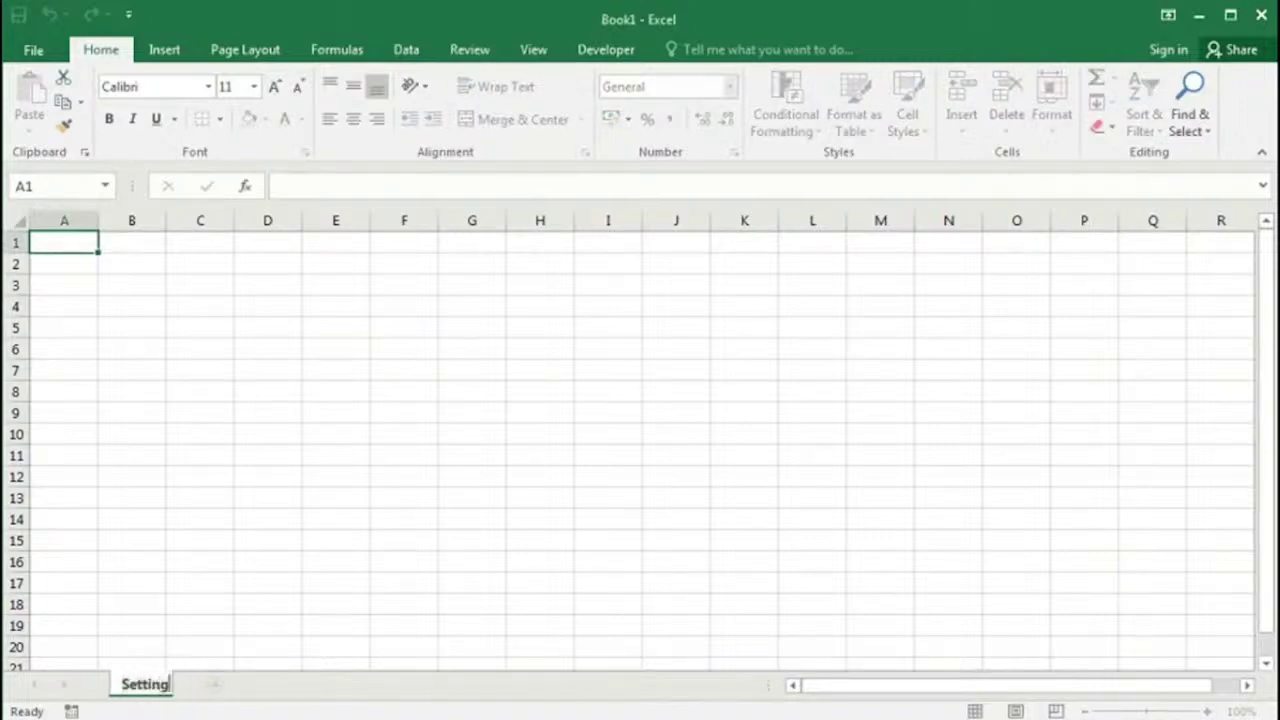
text(s)
key(Return)
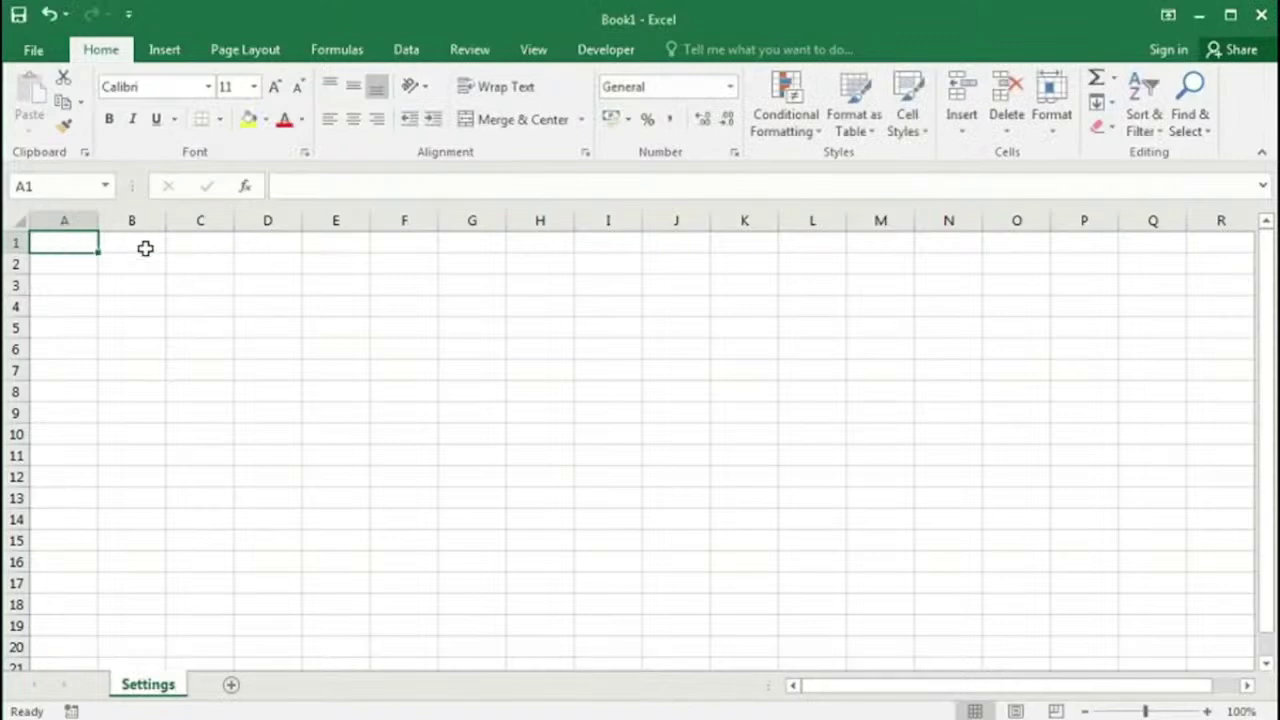
Step: Enter headings Employee Name in A1 and Work Place in C1, fix typos, and auto-fit both columns
text(Employuee)
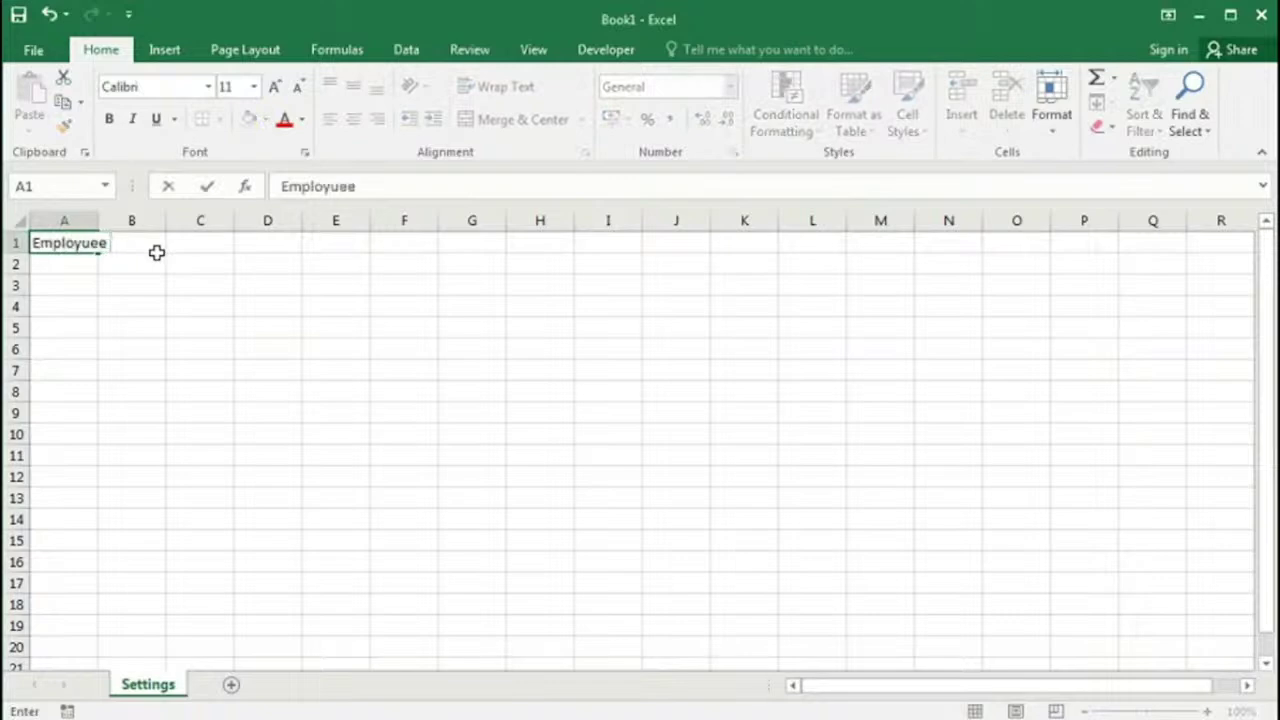
key(BackSpace)
key(BackSpace)
text(ee Name)
key(Tab)
key(Tab)
text(W)
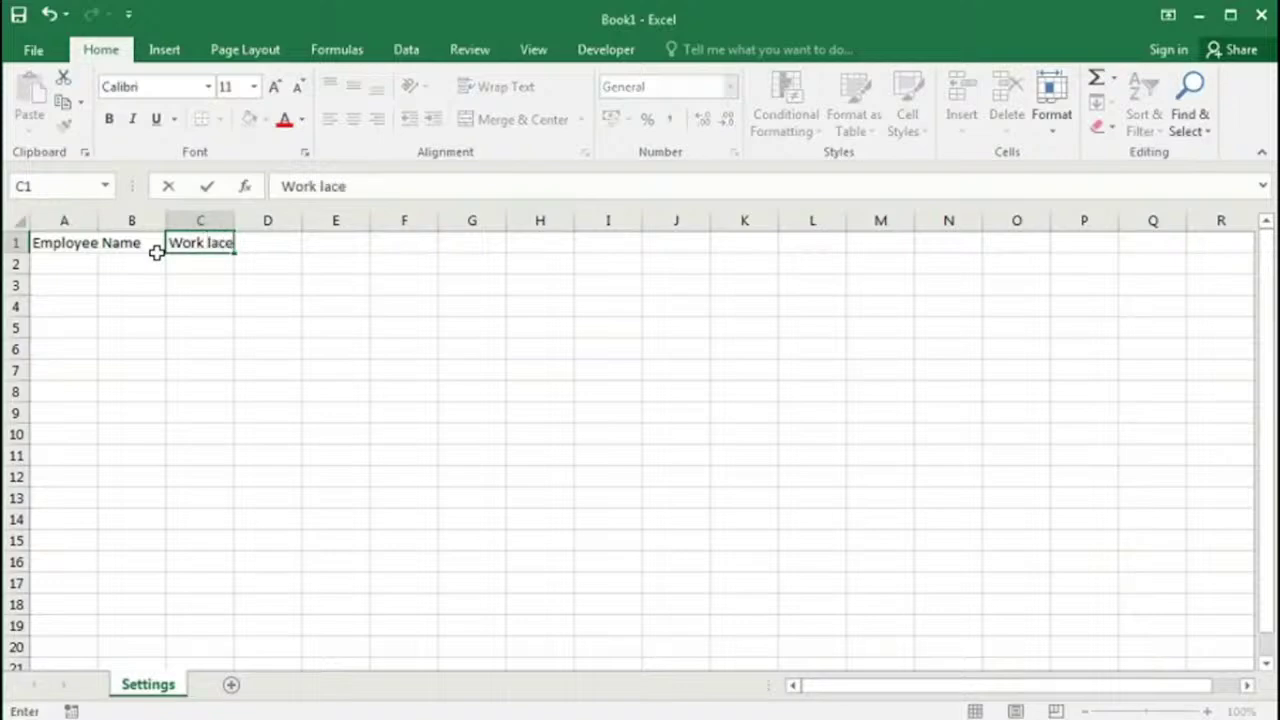
key(Return)
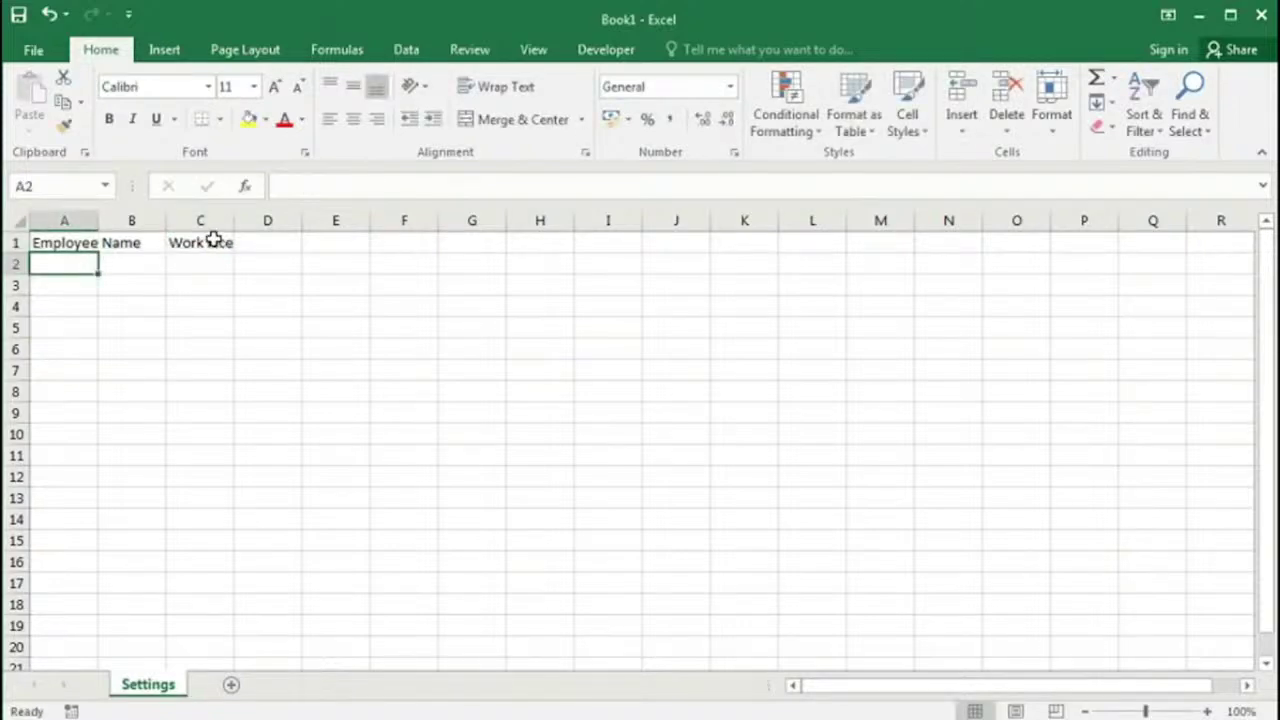
double_click(211, 242)
text(P)
key(Return)
double_click(99, 220)
double_click(286, 220)
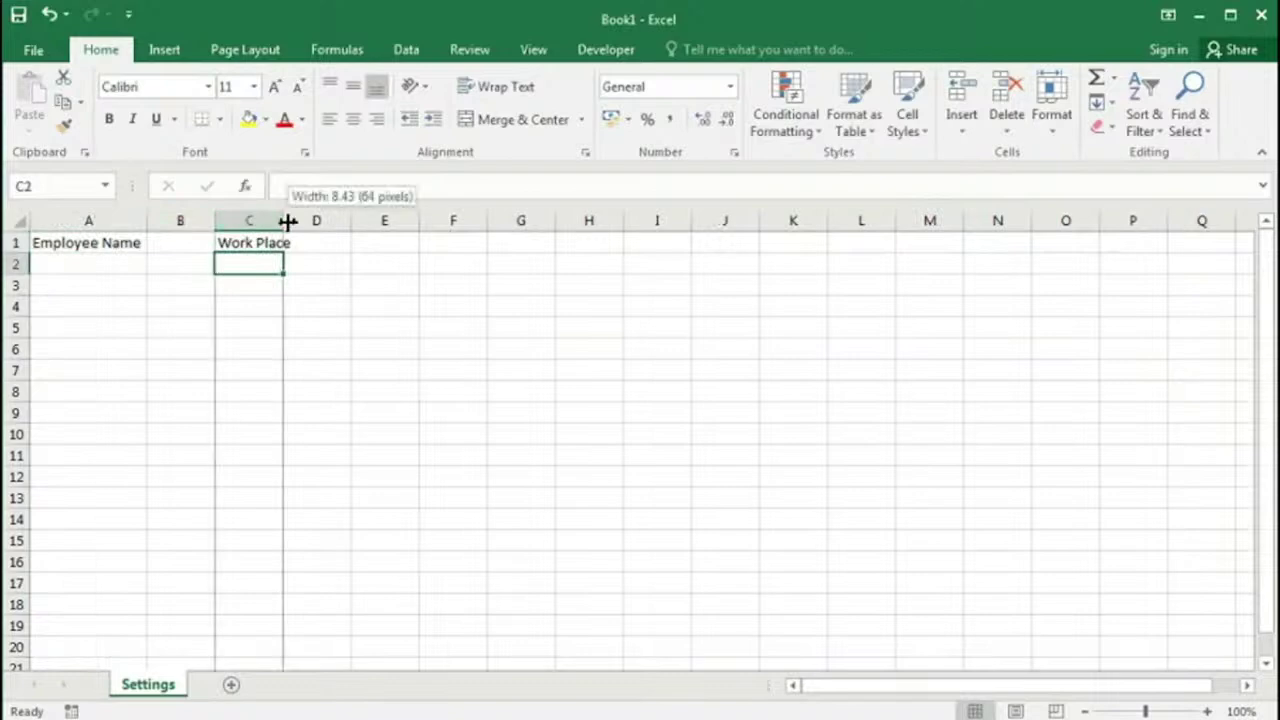
Step: Enter the seven employee names in A2:A8 and autofit column A to the longest name
click(100, 264)
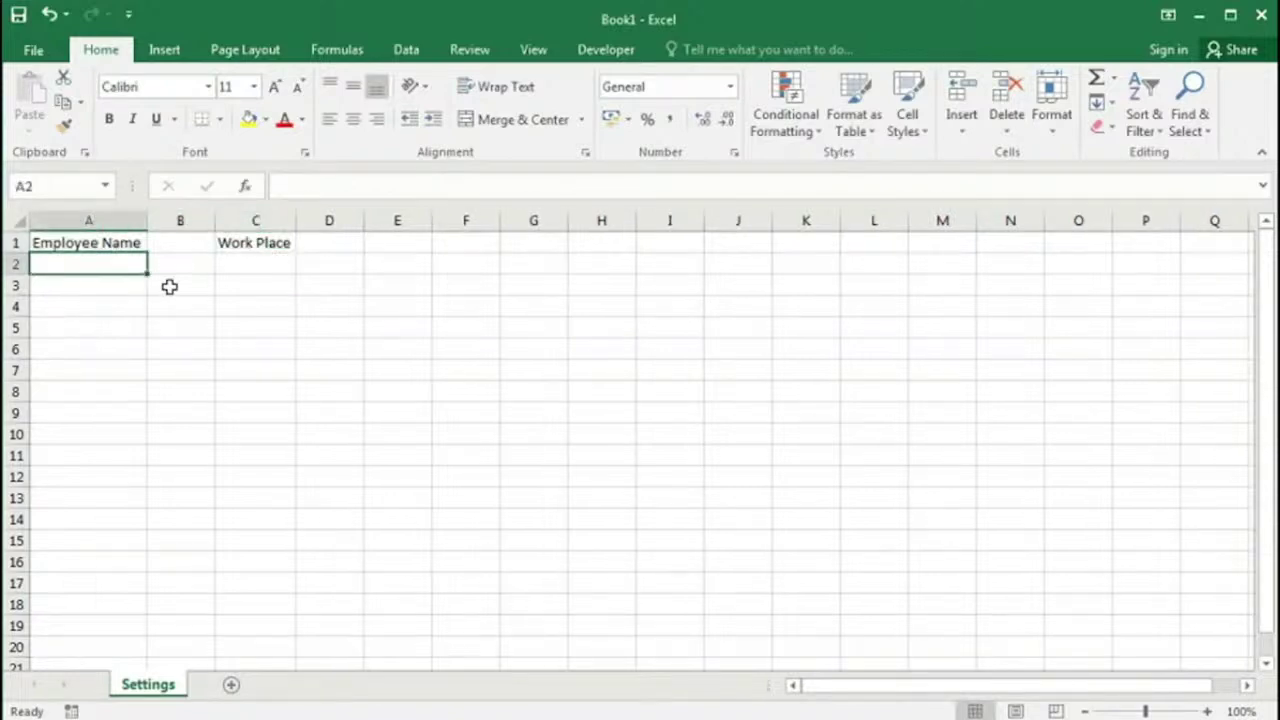
key(Return)
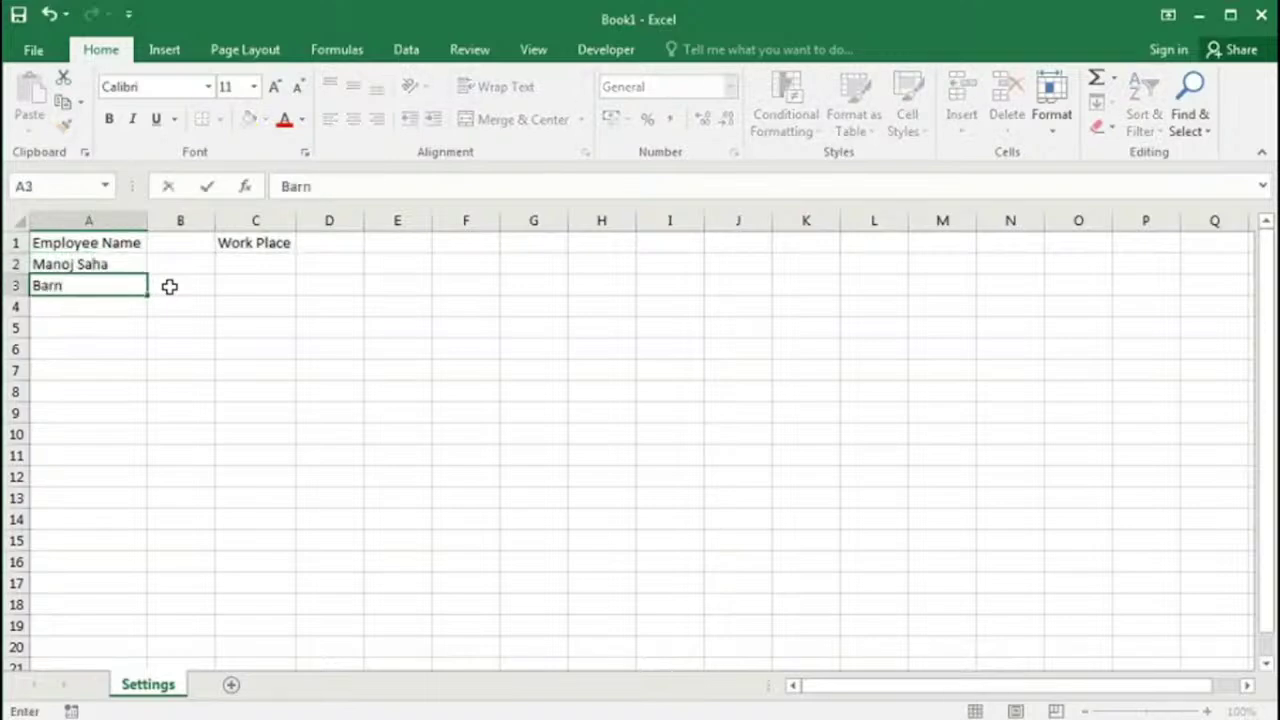
key(Return)
key(Return)
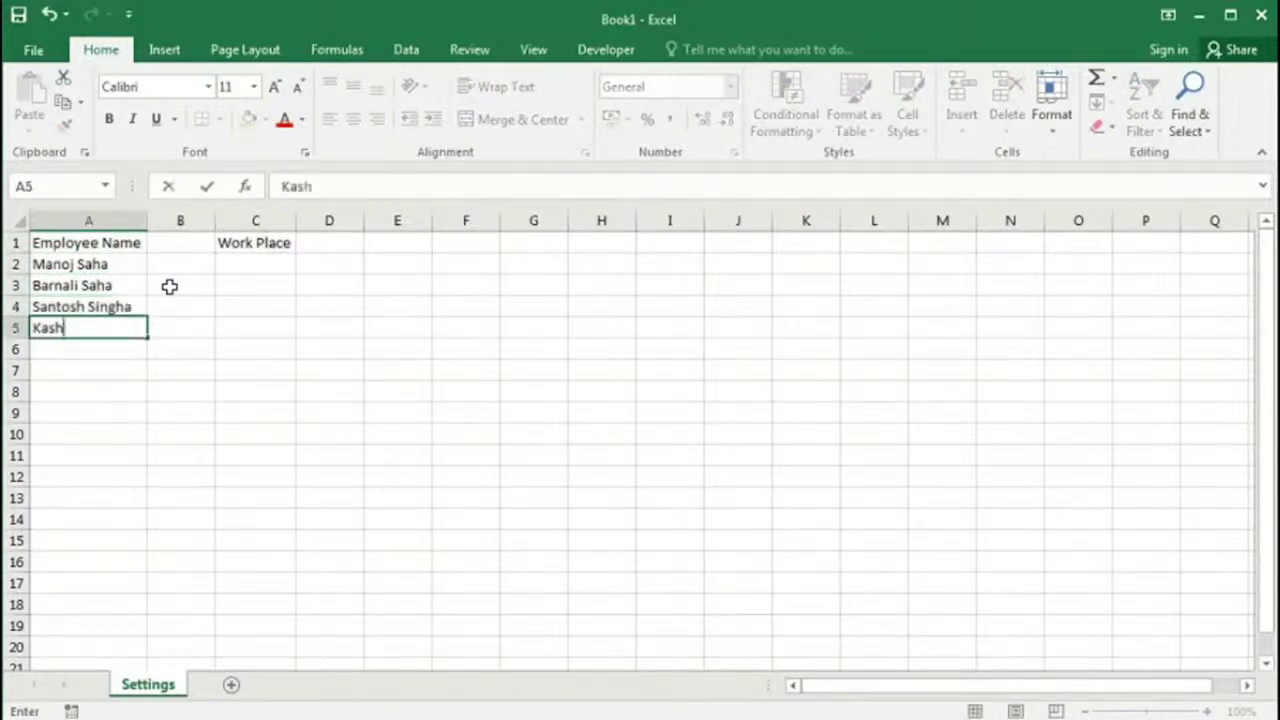
key(Return)
key(Return)
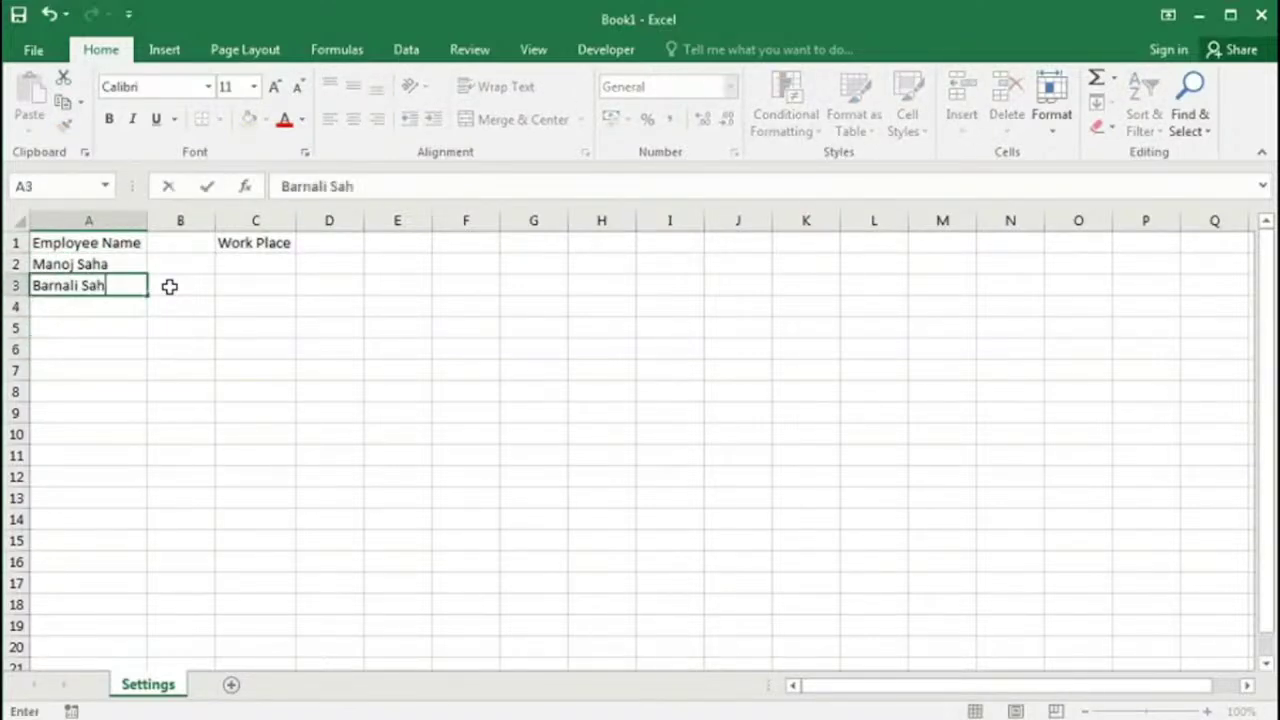
key(Return)
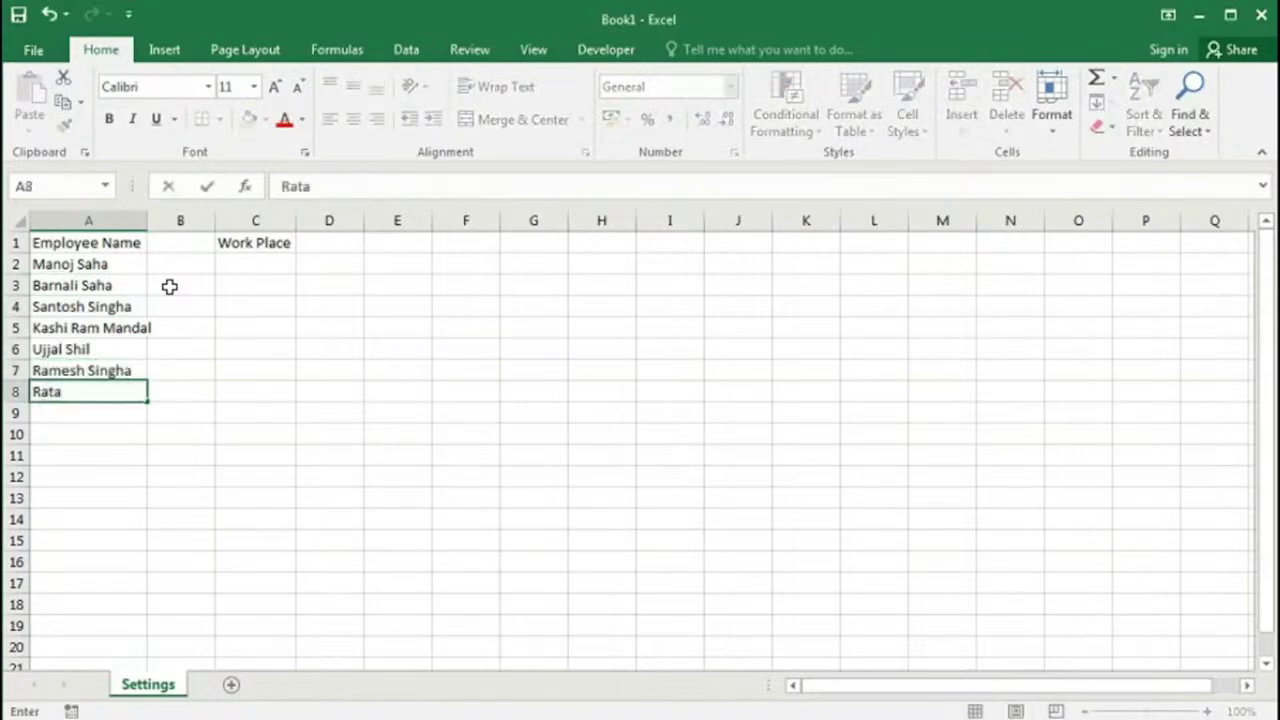
click(144, 220)
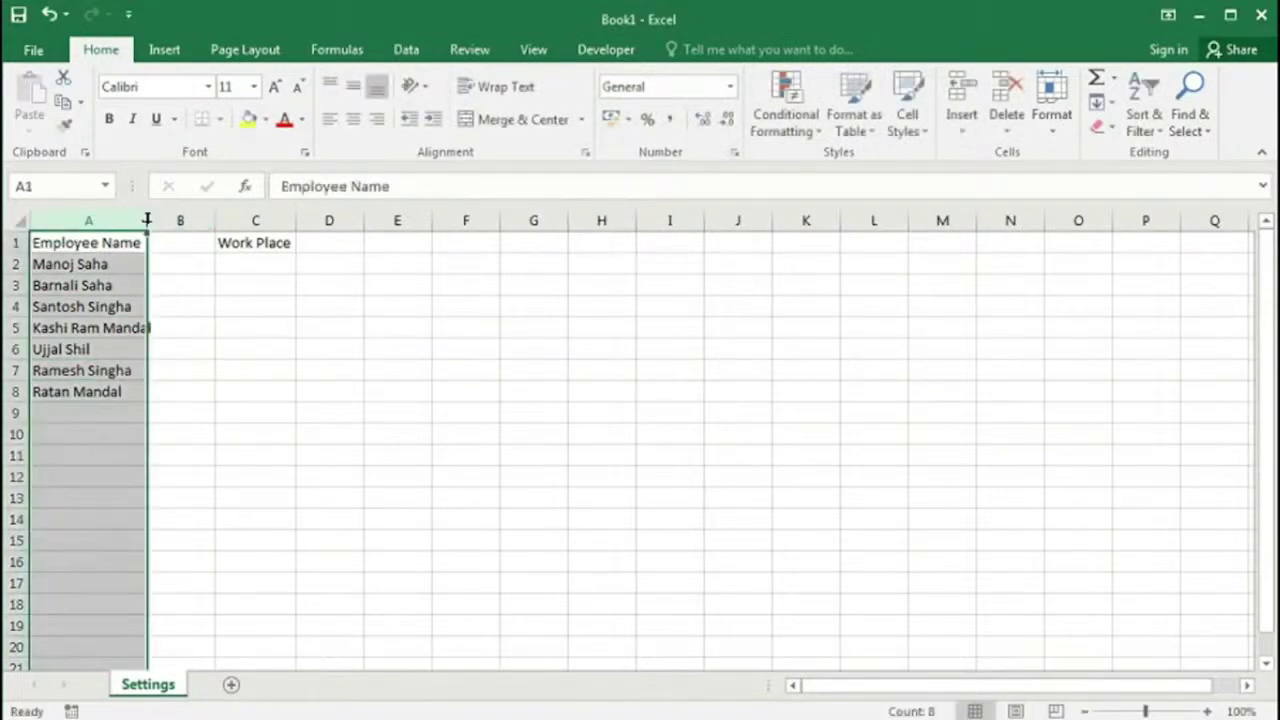
double_click(148, 220)
click(88, 372)
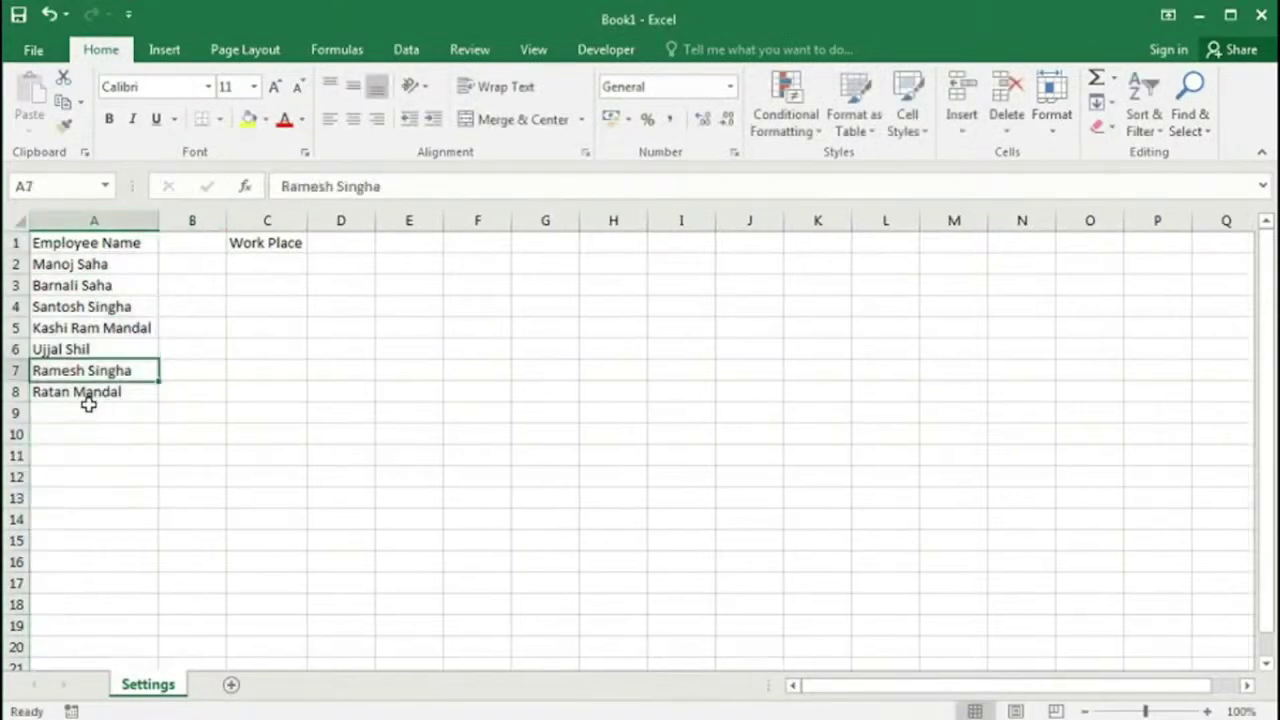
Step: Fill Work Place-1 through Work Place-7 into C2:C8 and autofit column C
click(271, 260)
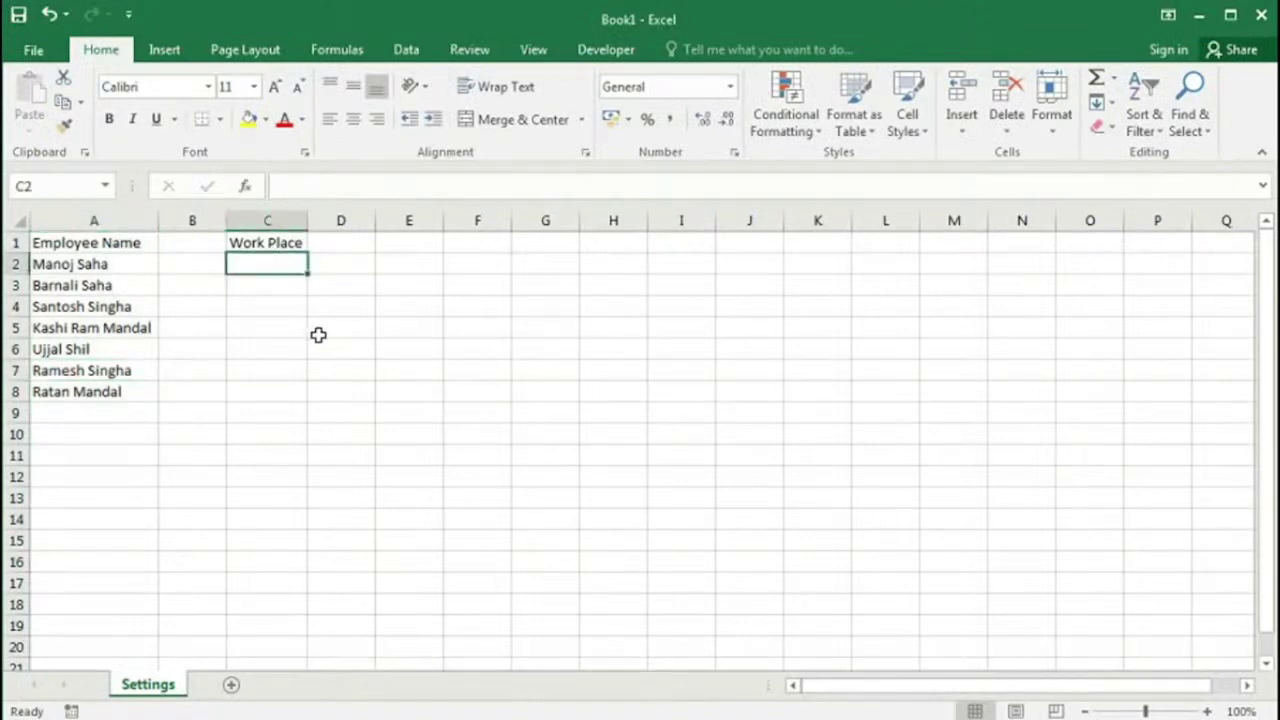
text(Work Place-1)
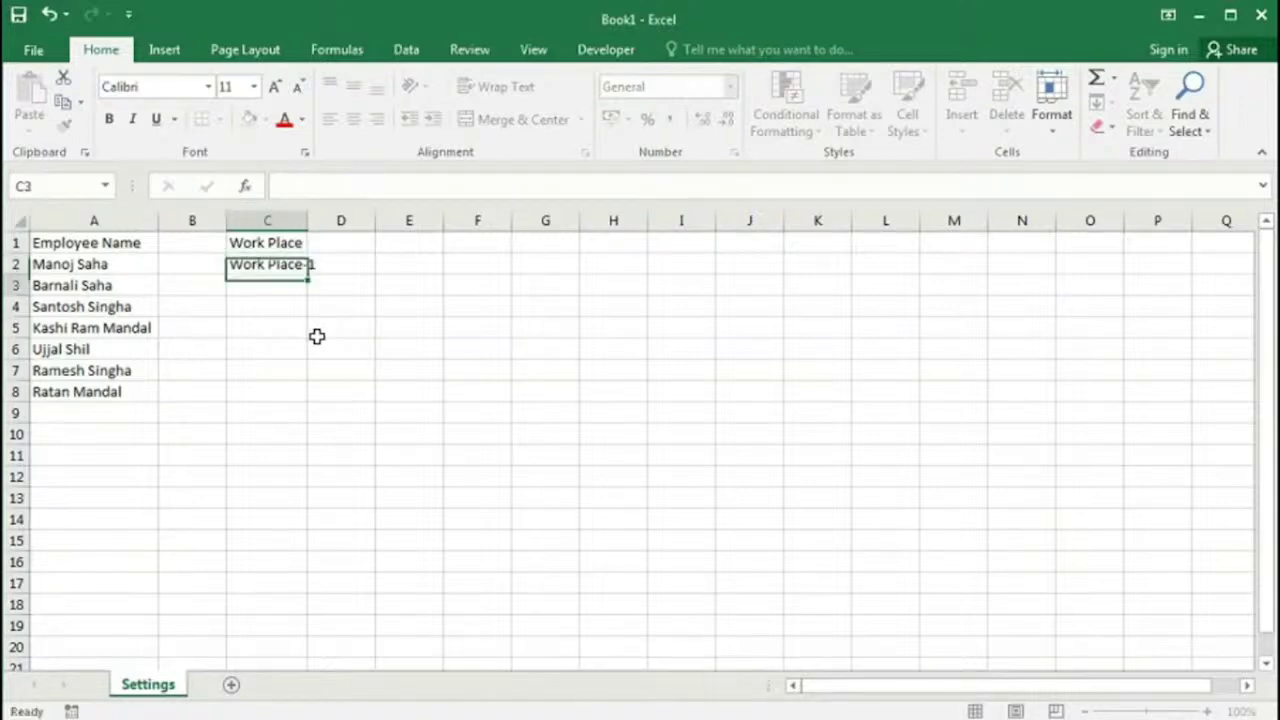
key(Return)
click(264, 264)
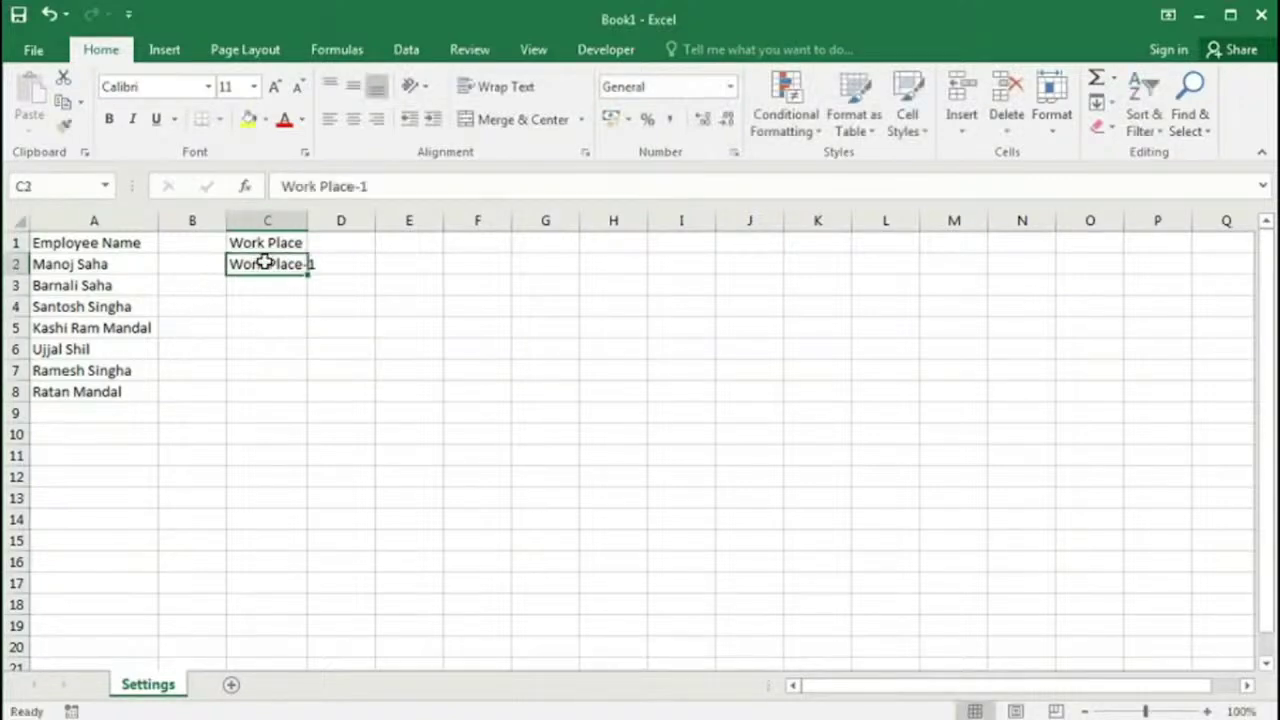
drag(308, 274, 279, 399)
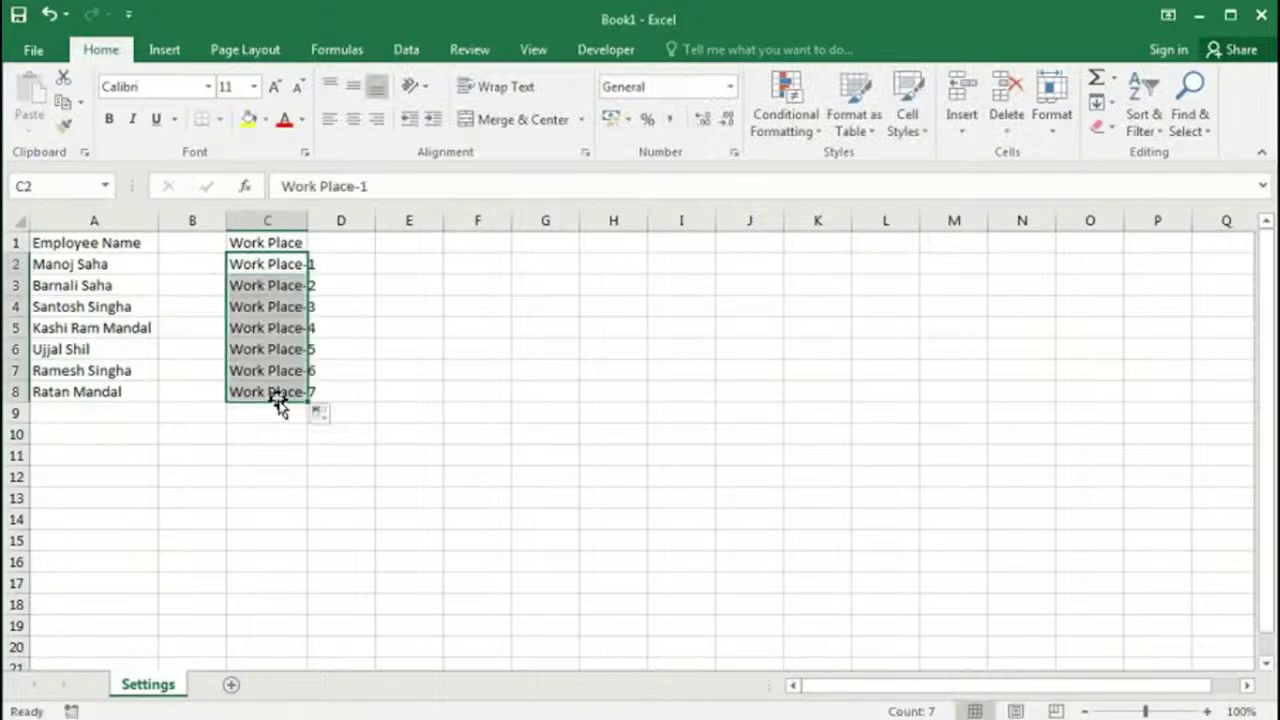
double_click(306, 221)
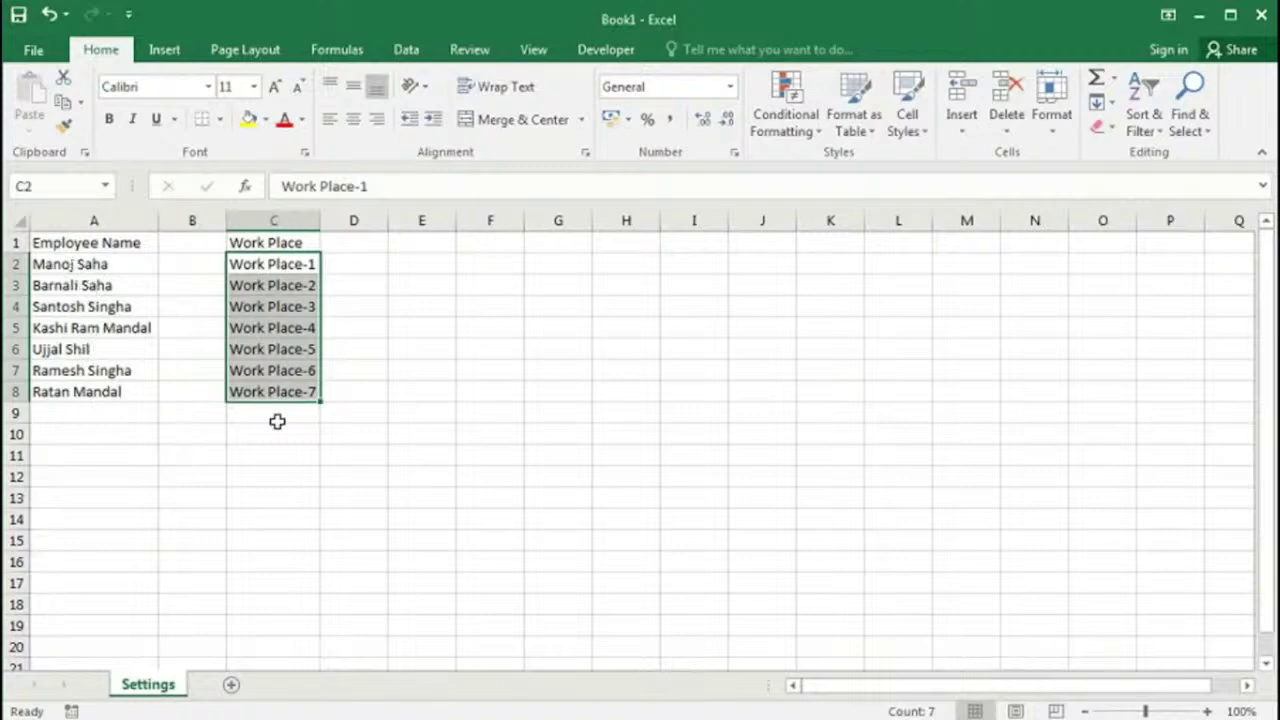
Step: Start a new name in Name Manager, clearing the suggested name Work_Place_1
click(337, 49)
click(599, 140)
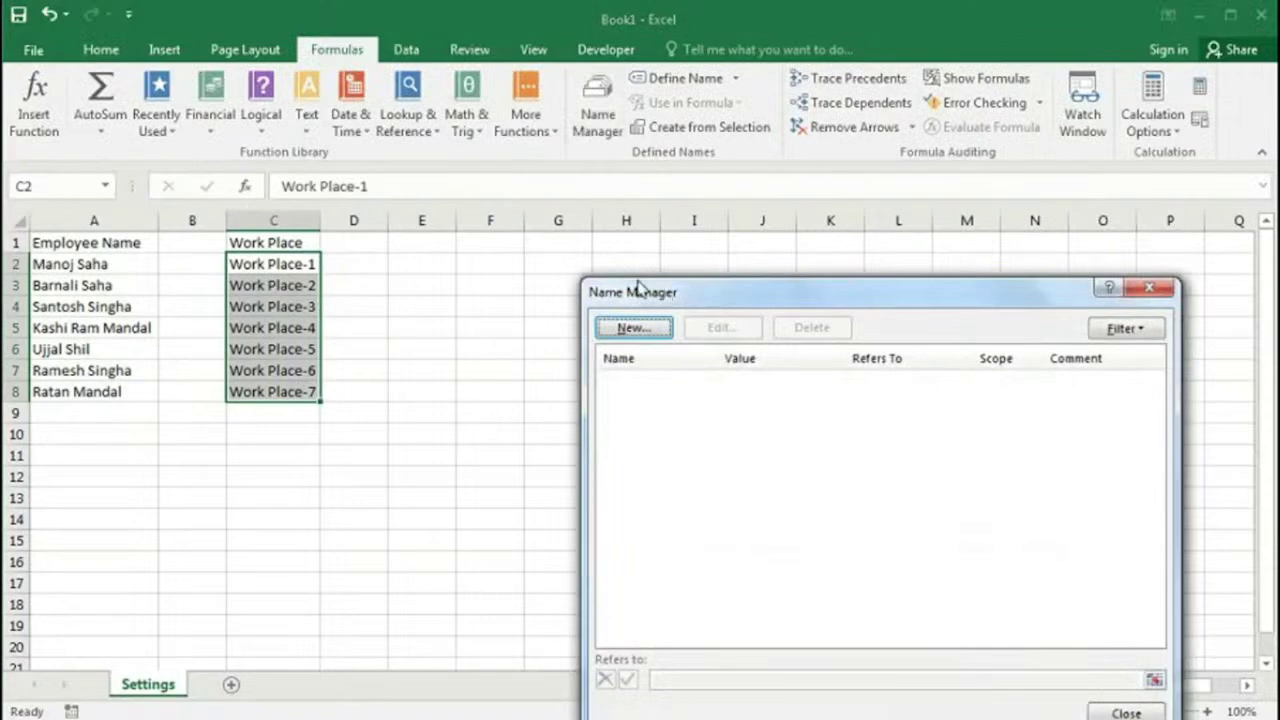
drag(638, 287, 506, 129)
click(500, 171)
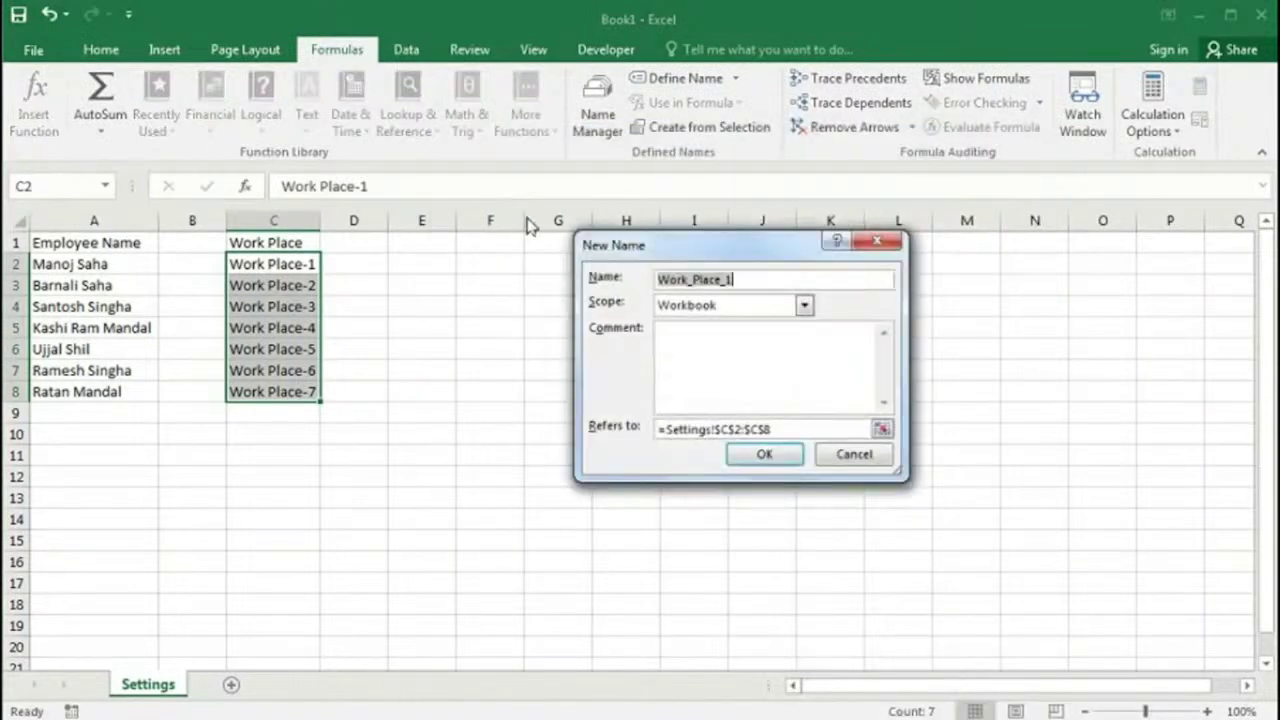
drag(651, 251, 550, 216)
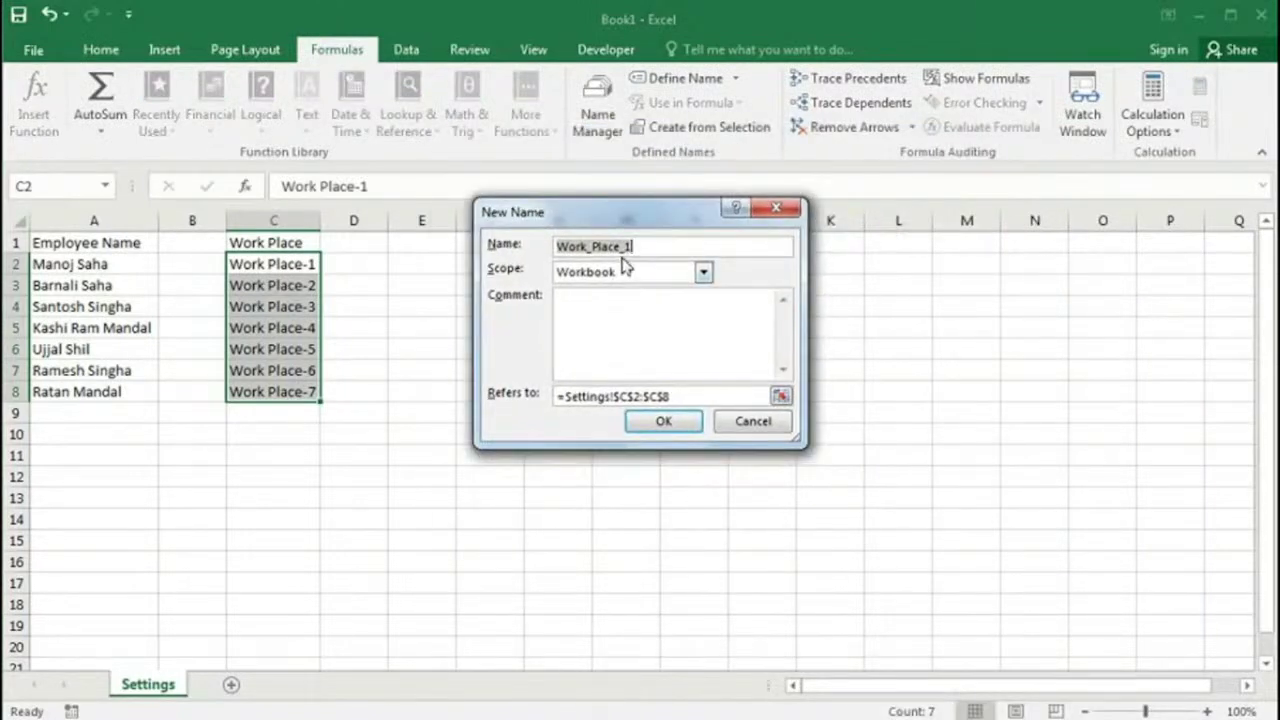
key(BackSpace)
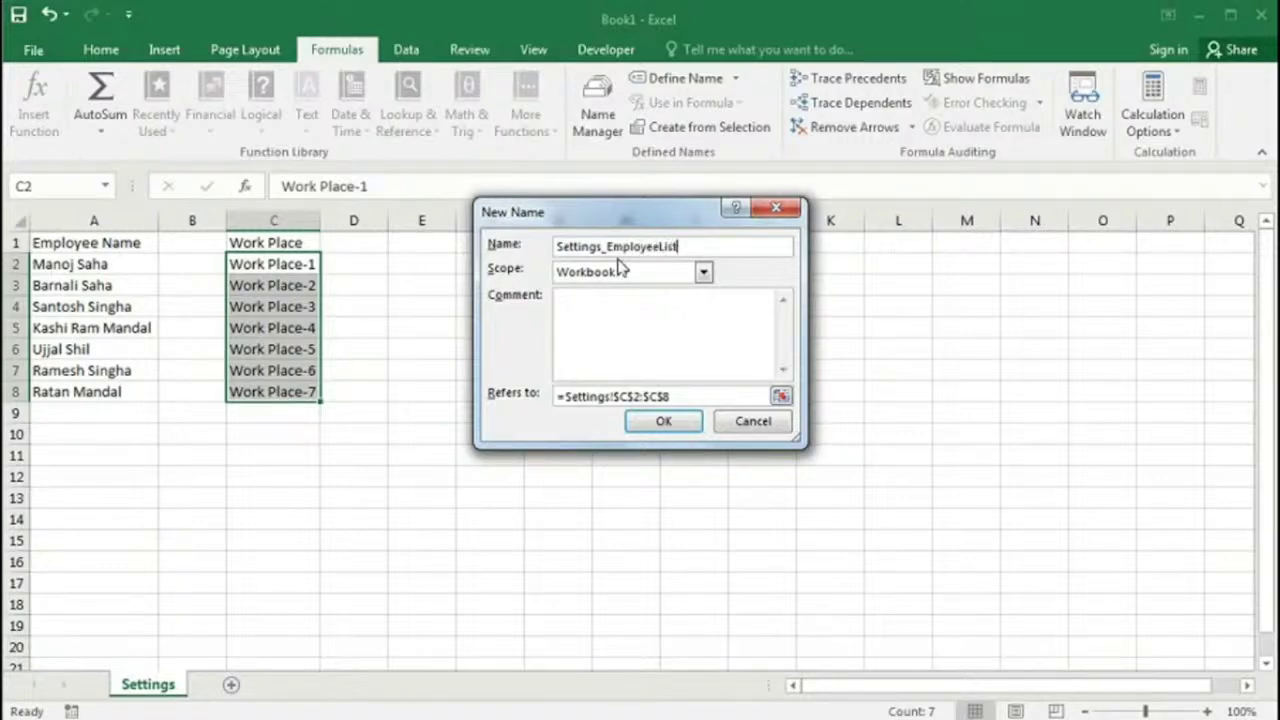
Step: Save Settings_EmployeeList referring to =OFFSET(Settings!$A$1,1,0,COUNTA(Settings!$A:$A)-1,1)
drag(673, 397, 463, 397)
text(=offset()
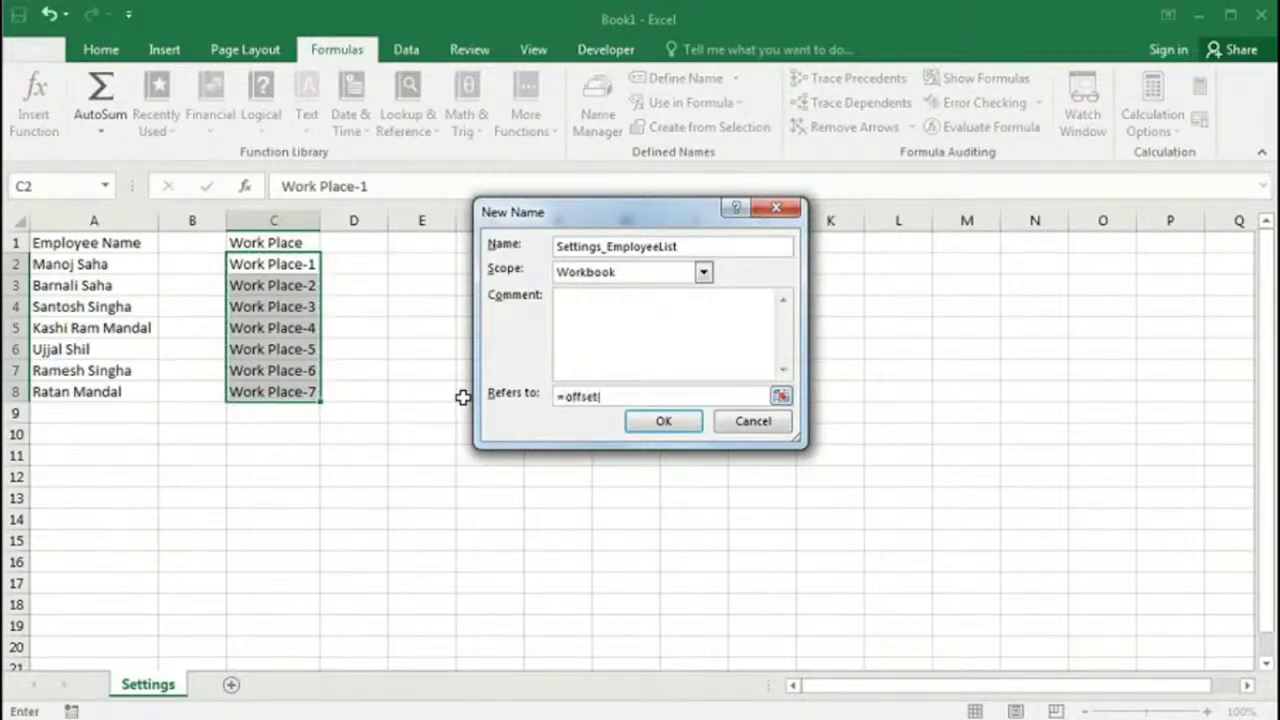
click(88, 243)
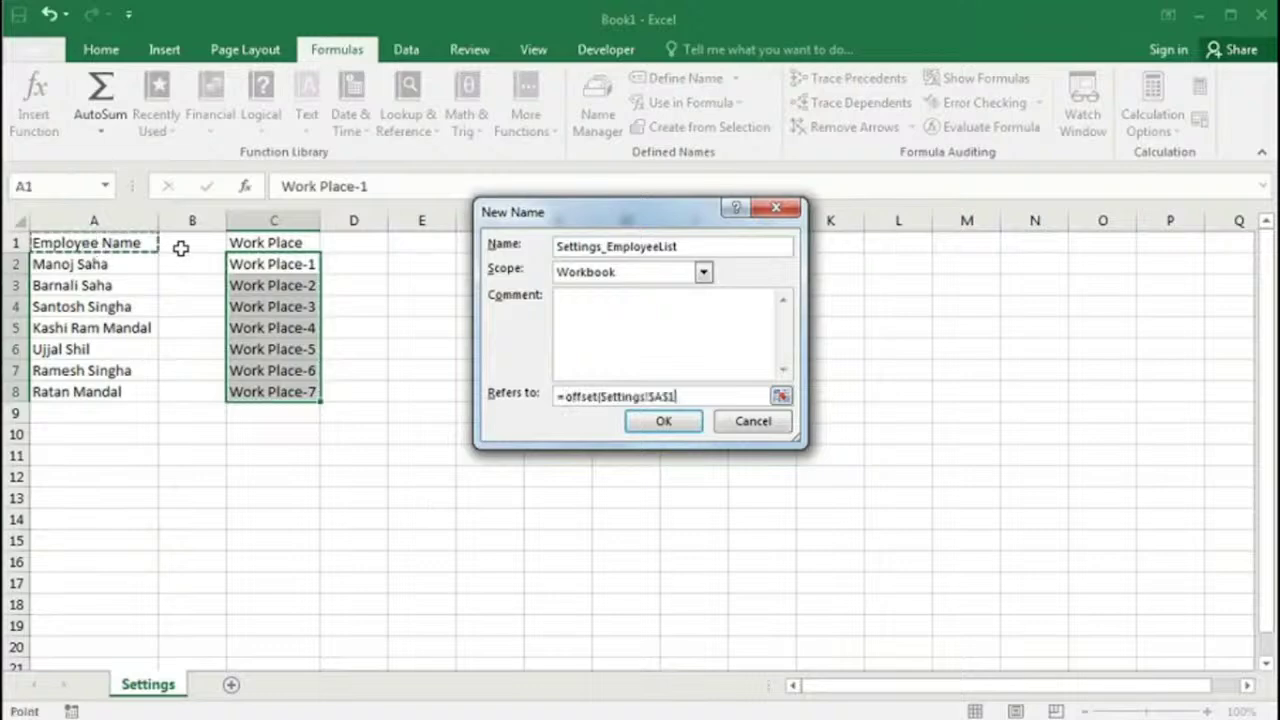
text(,1,0,counta()
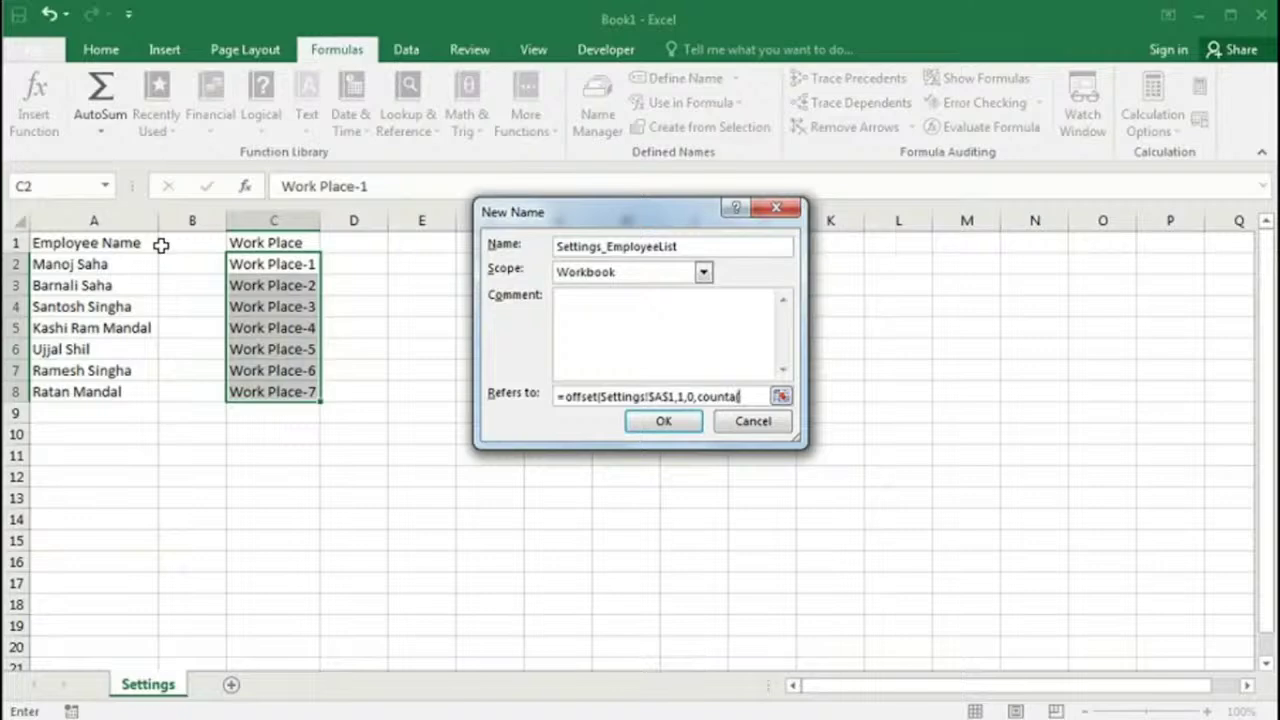
click(100, 219)
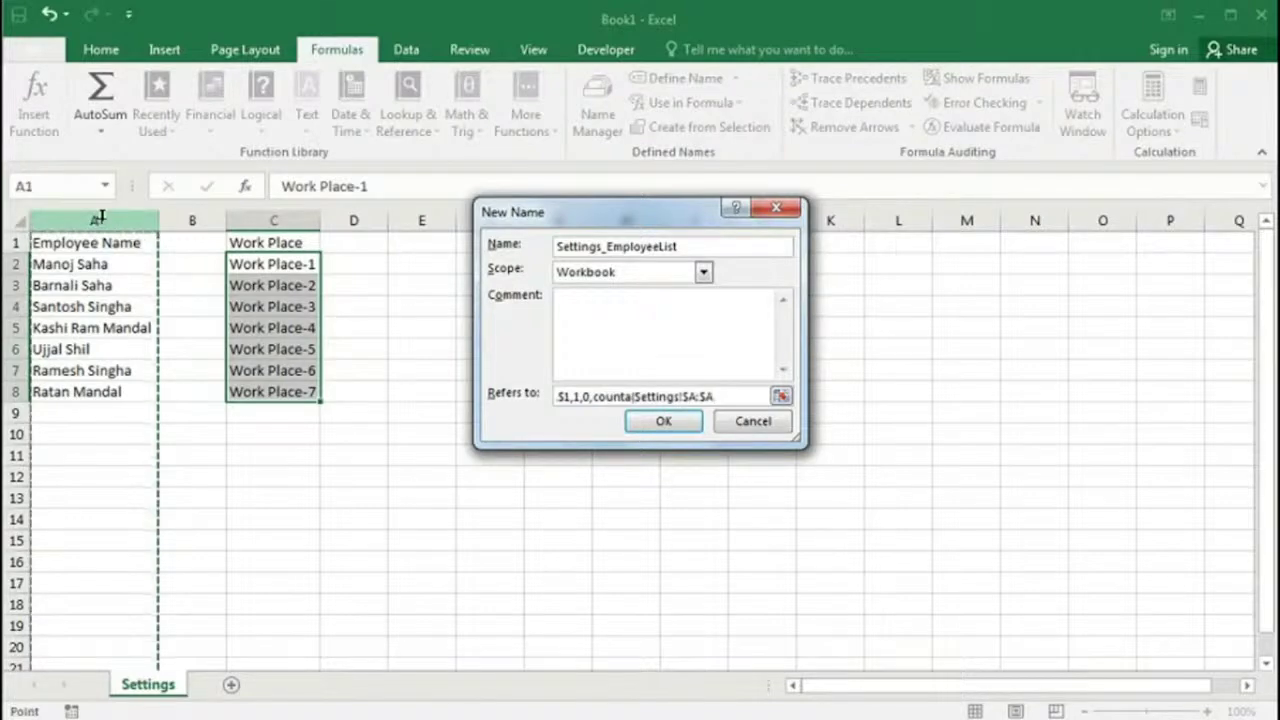
text()-1,1))
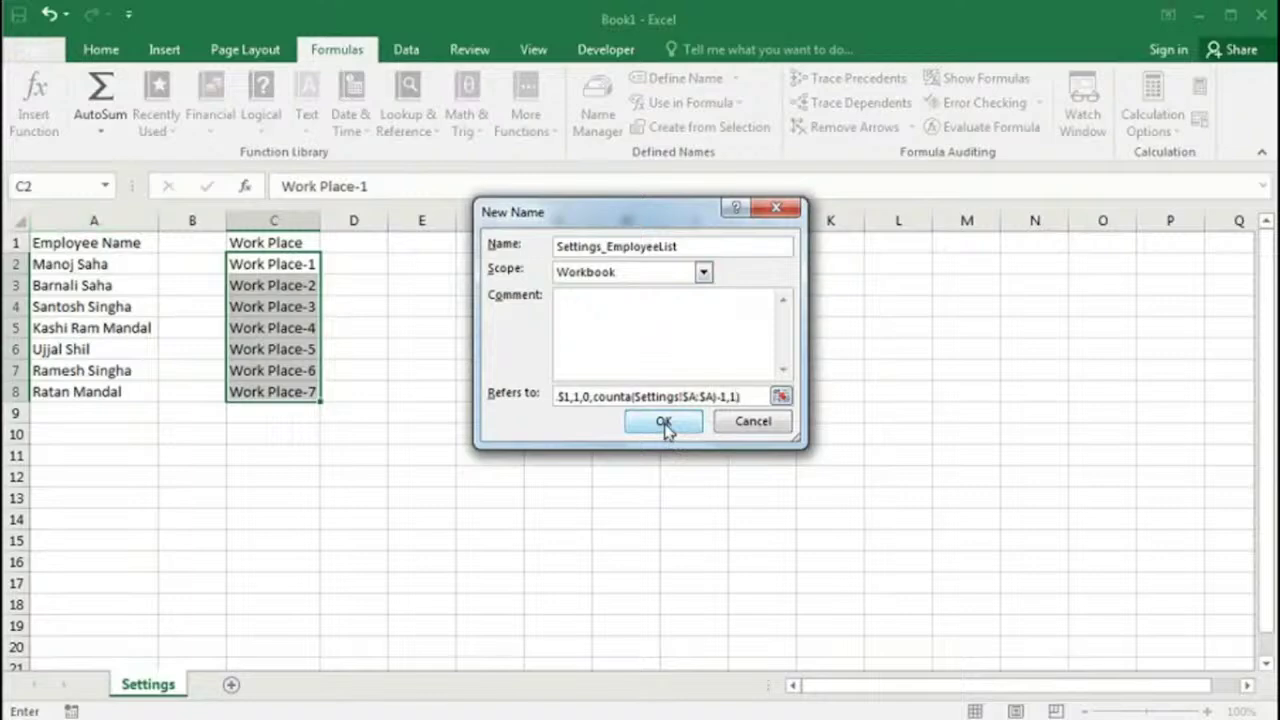
click(665, 422)
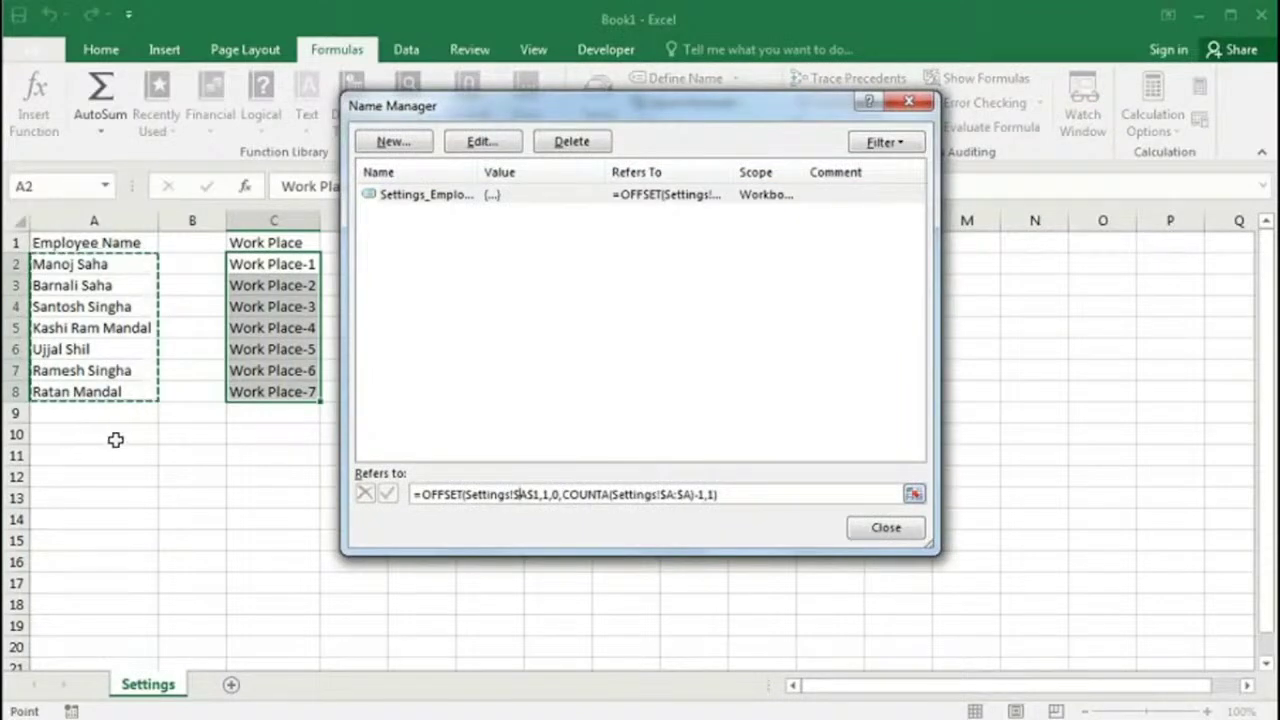
Step: Create Settings_WorkplaceList as =OFFSET(Settings!$C$1,1,0,COUNTA(Settings!$C:$C)-1,1) and preview its range
click(393, 141)
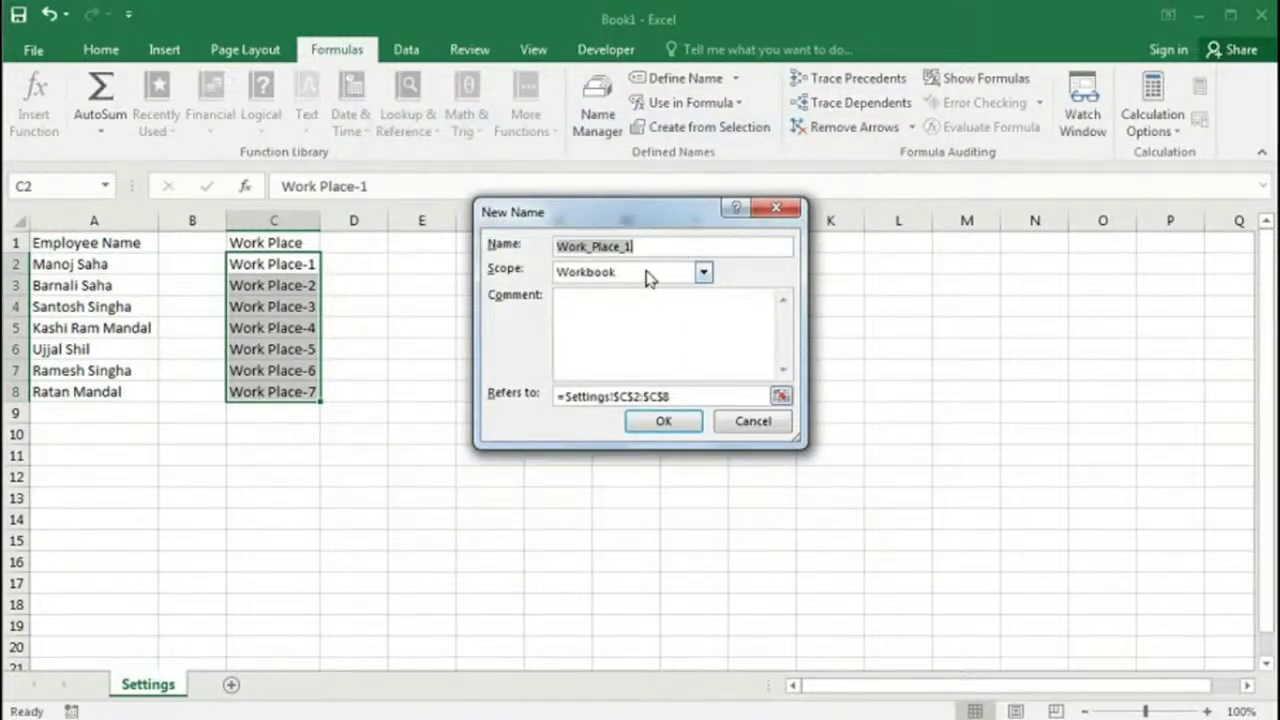
text(Settings_)
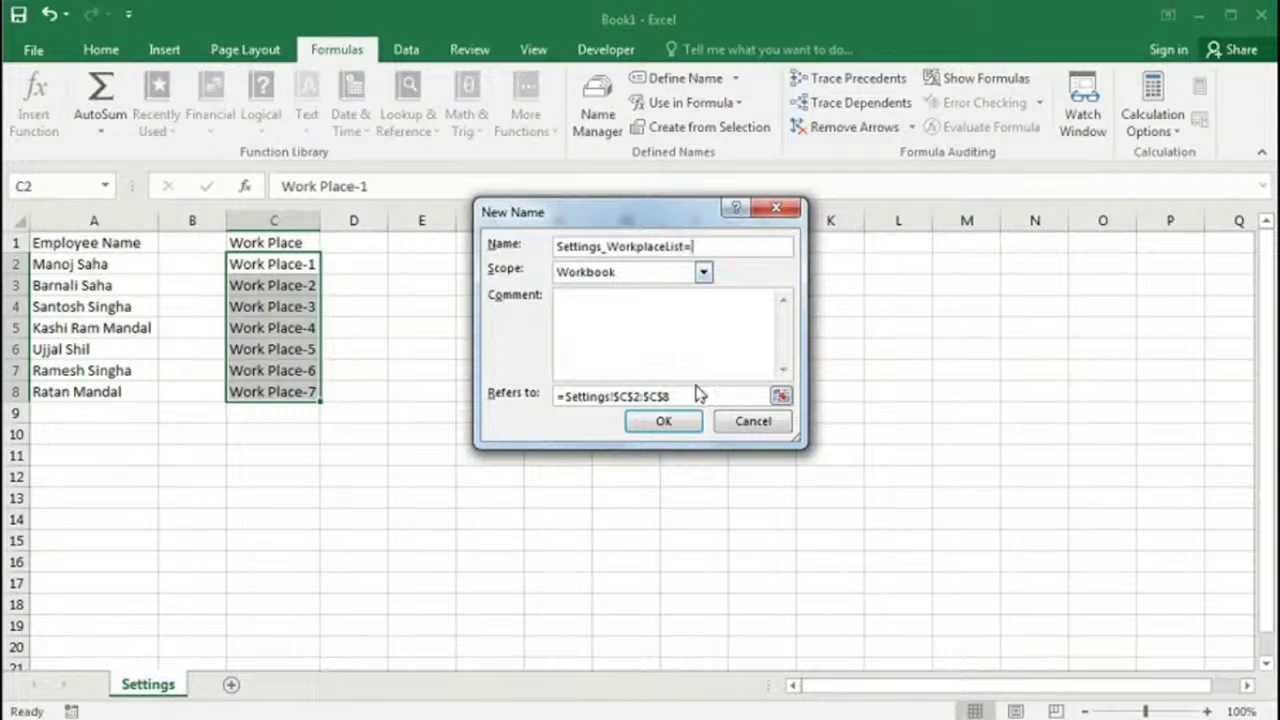
key(Tab)
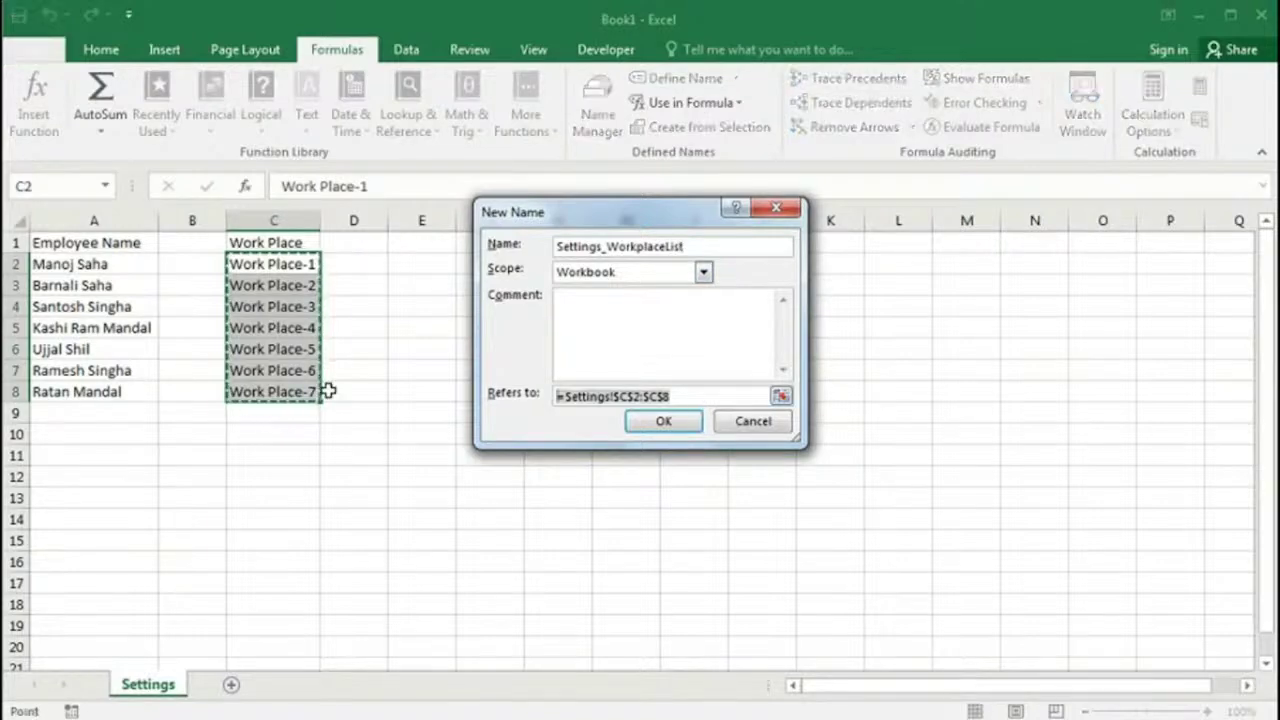
text(=offset)
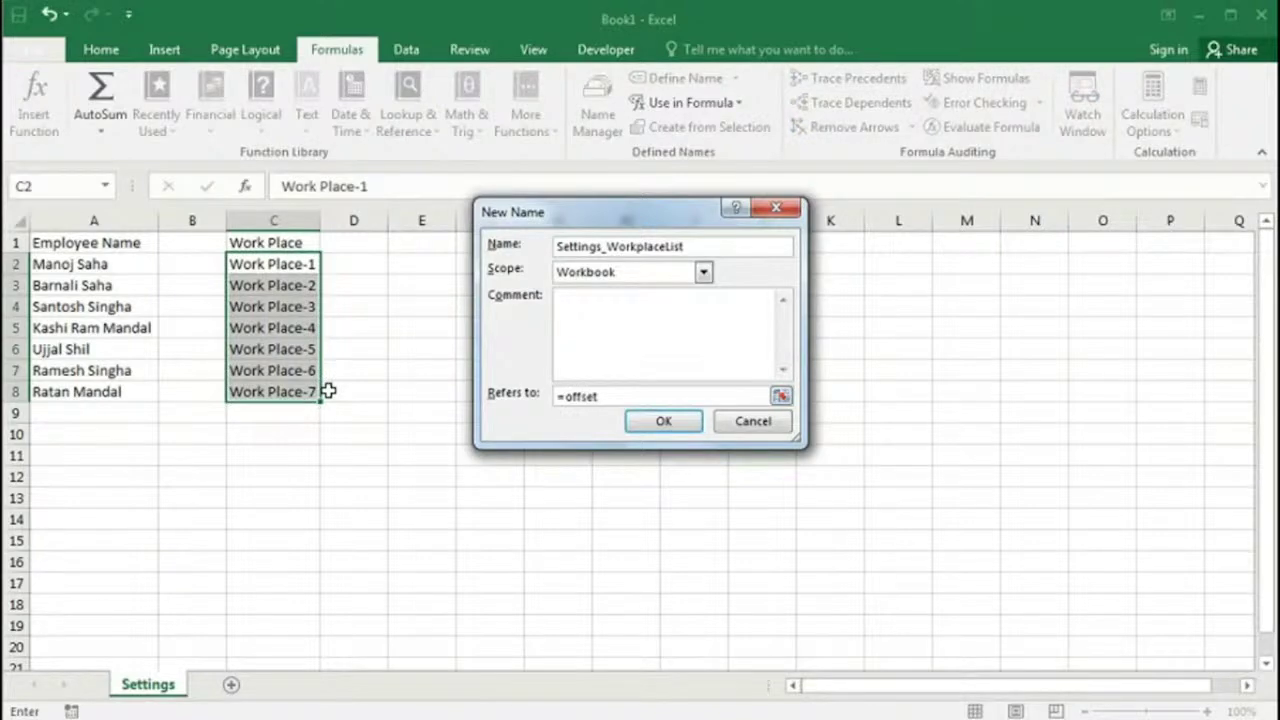
text(()
click(285, 242)
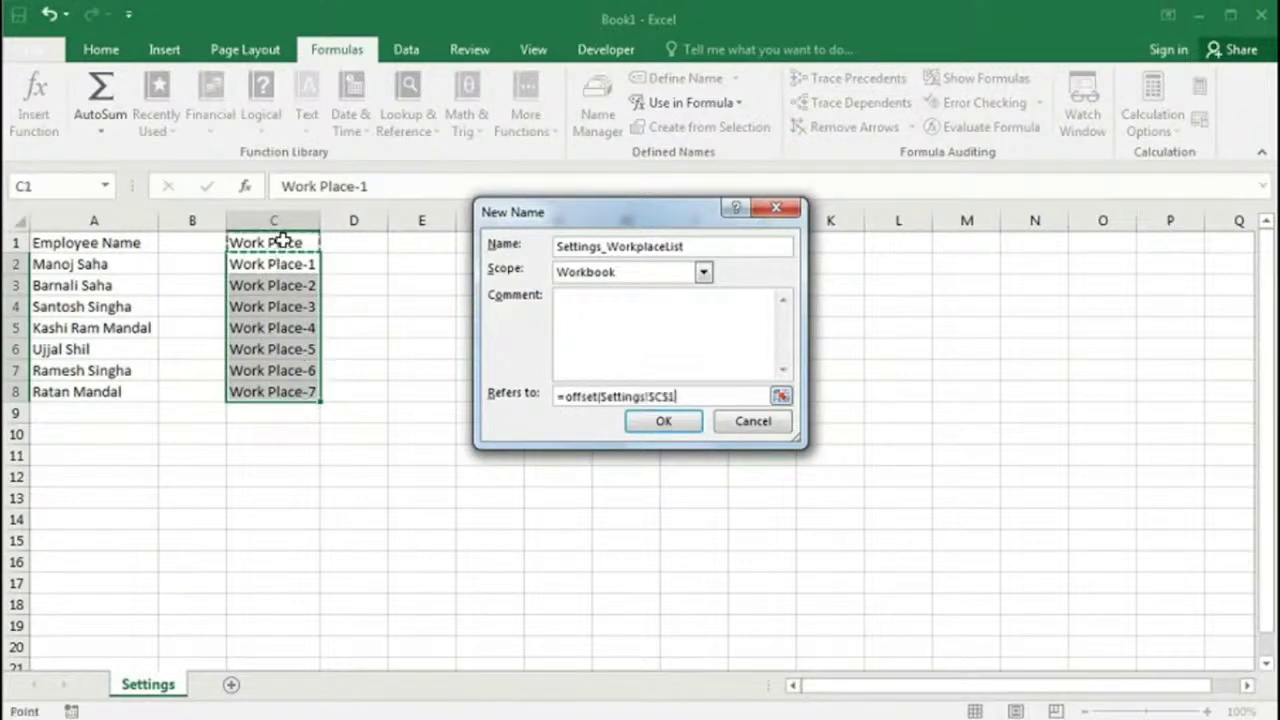
text(,1,0,counta()
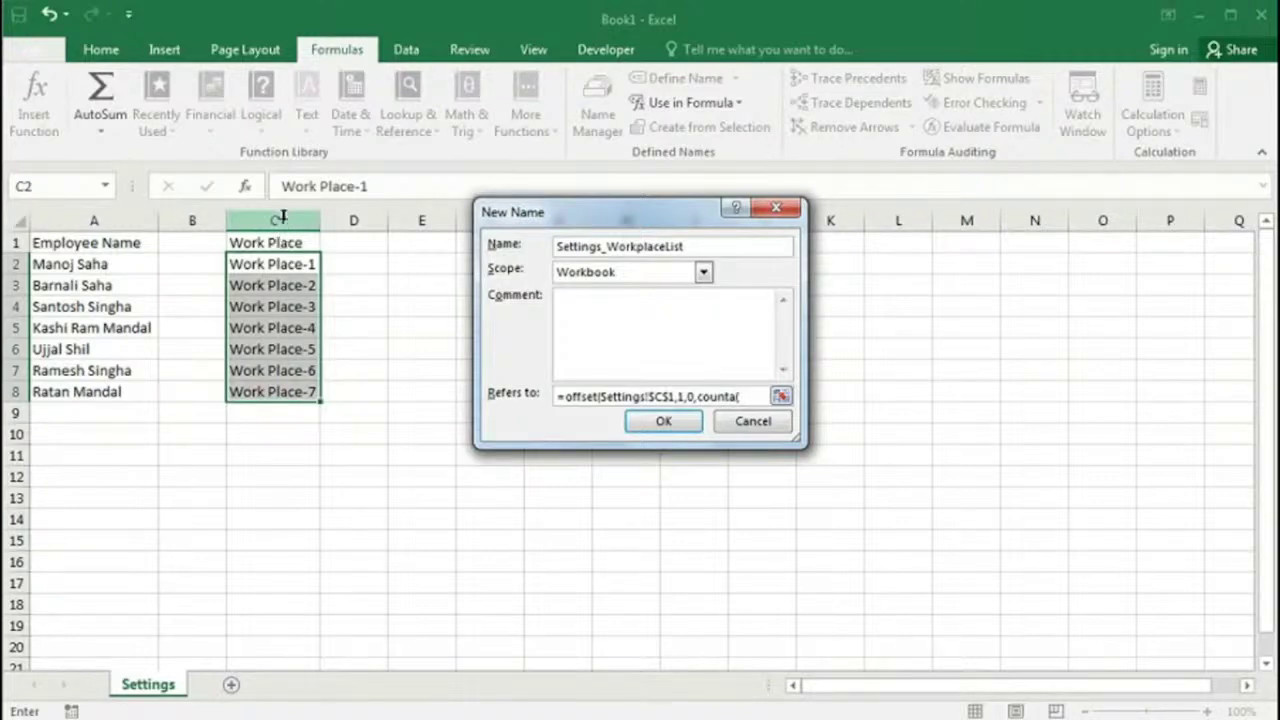
click(283, 218)
text()-1,1))
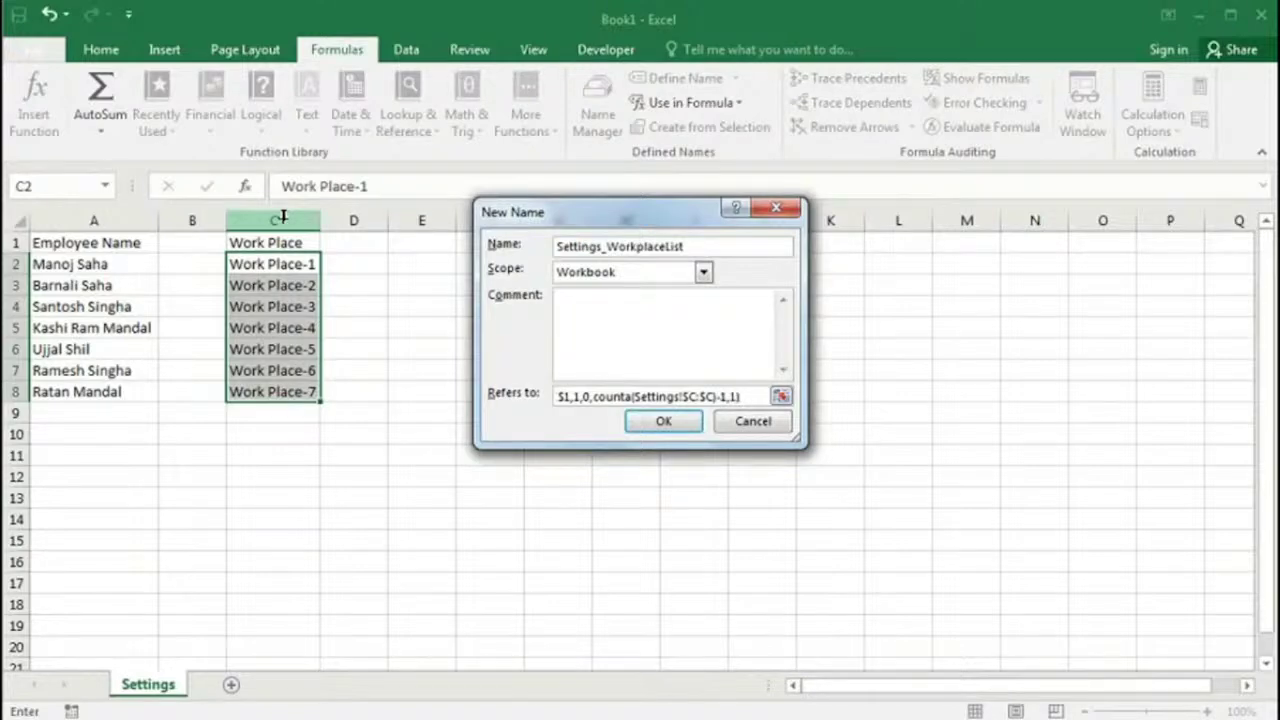
click(684, 428)
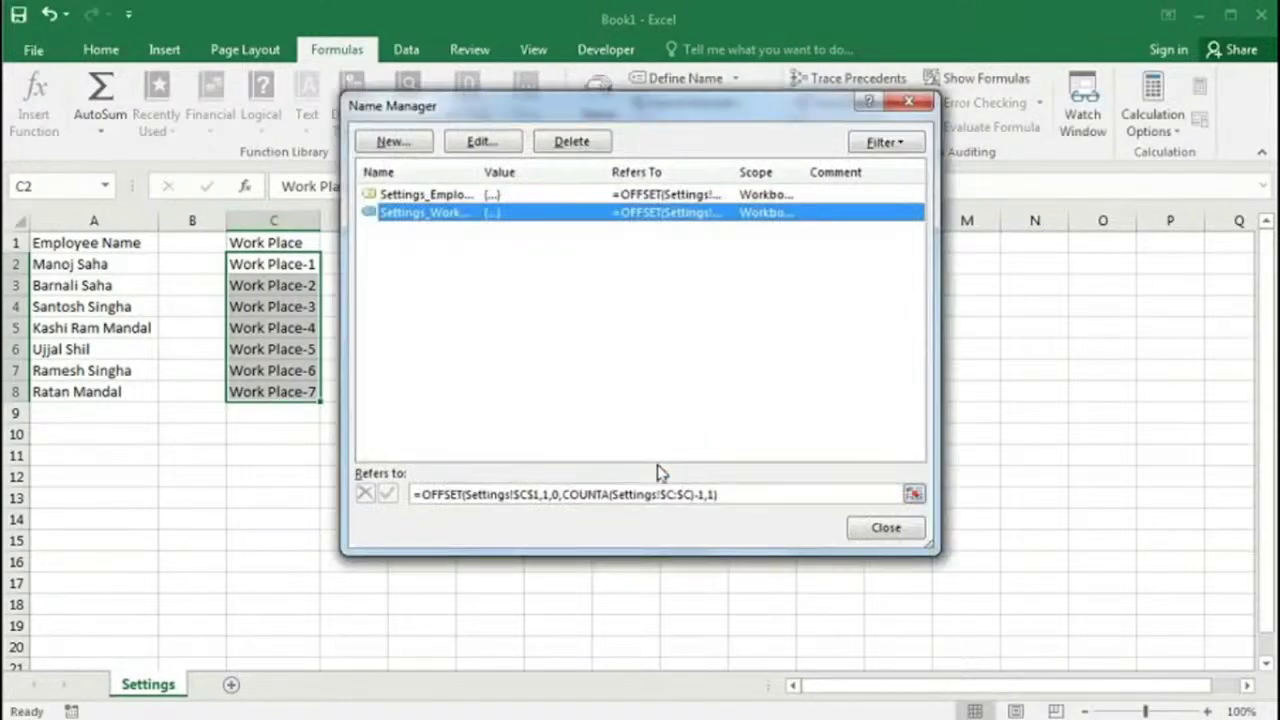
click(597, 494)
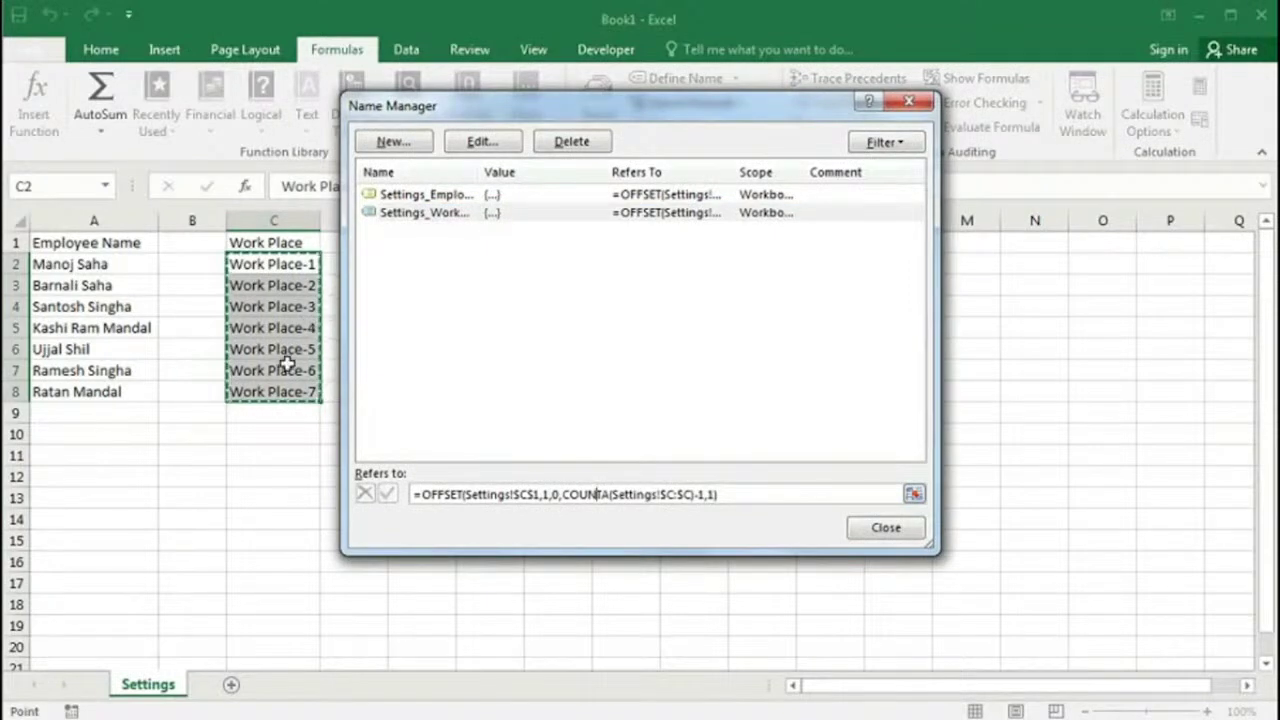
Step: Add a new employee name in A9 and extend the series to Work Place-8 in C9
click(889, 532)
click(125, 427)
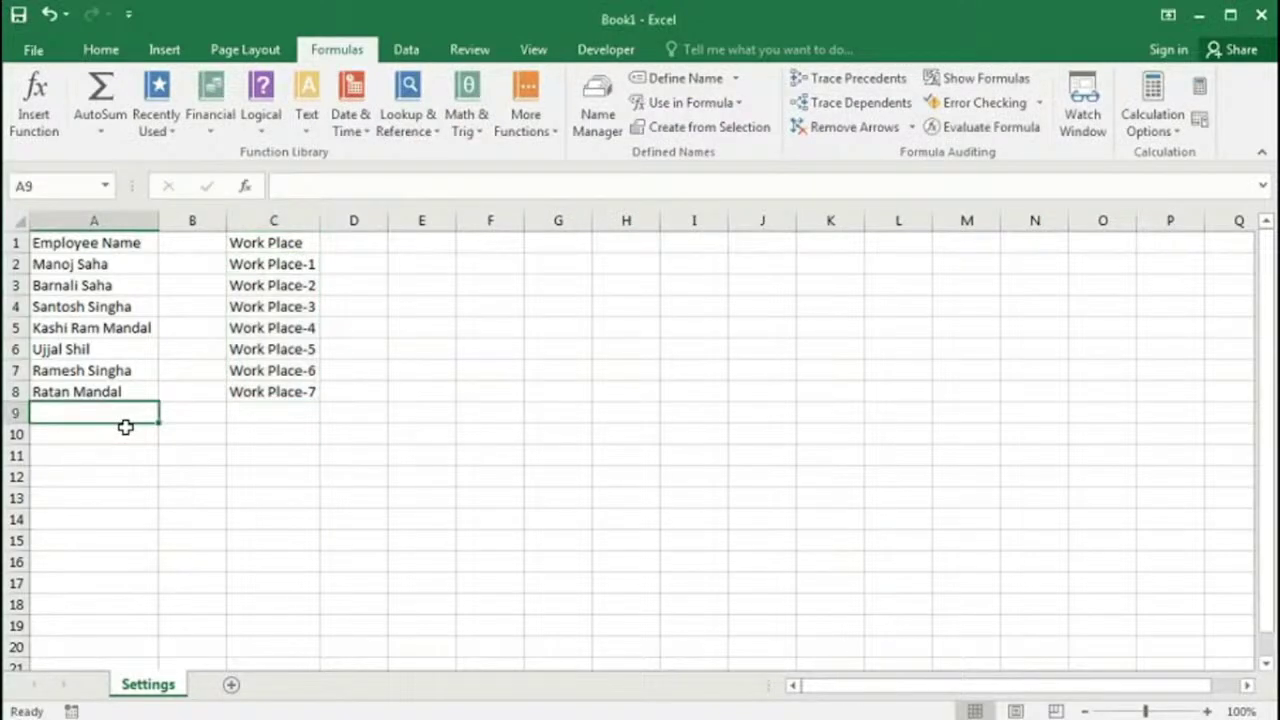
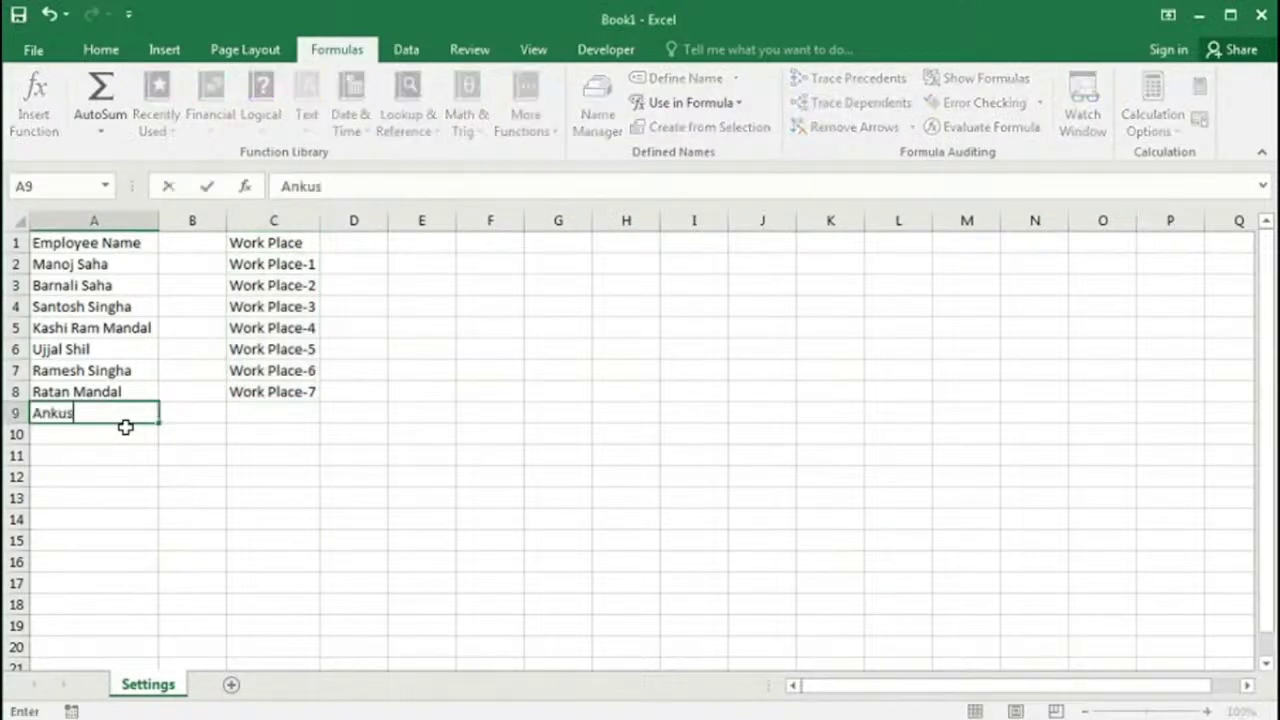
key(Tab)
key(Tab)
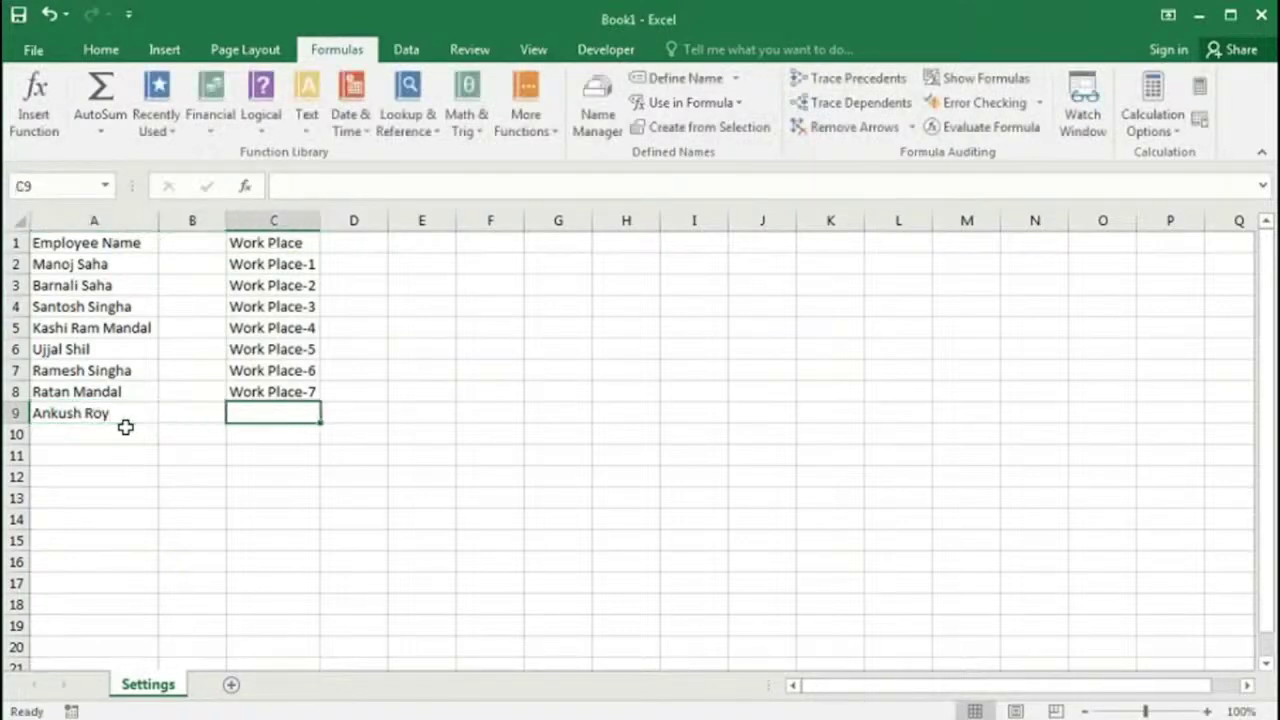
click(309, 391)
drag(321, 402, 316, 416)
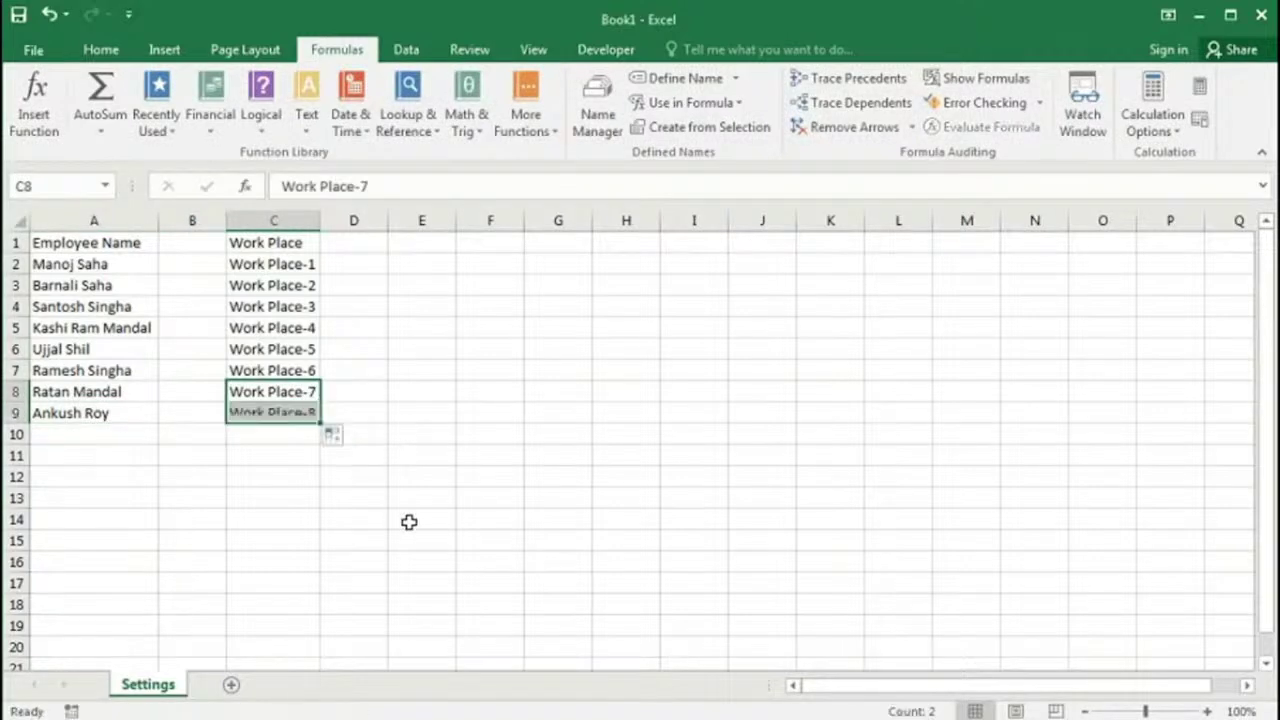
click(278, 418)
Step: Check in Name Manager that both employee and workplace names now include row 9
click(583, 135)
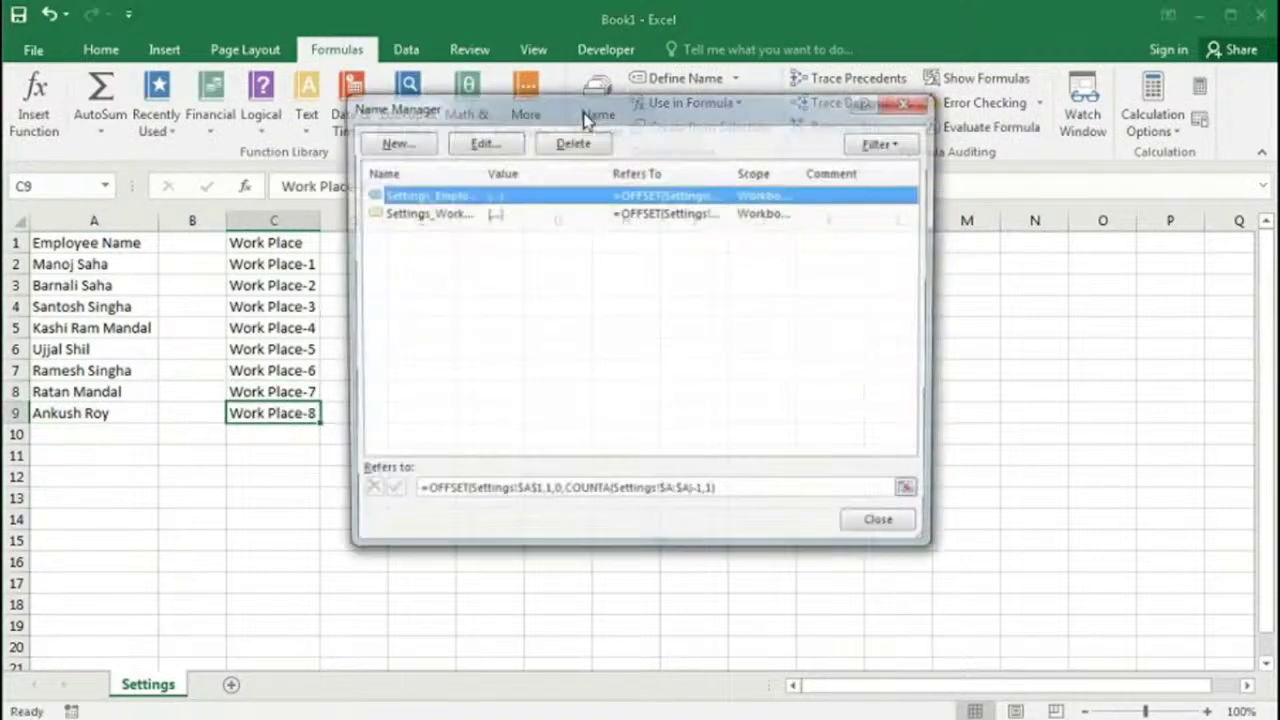
drag(552, 105, 624, 120)
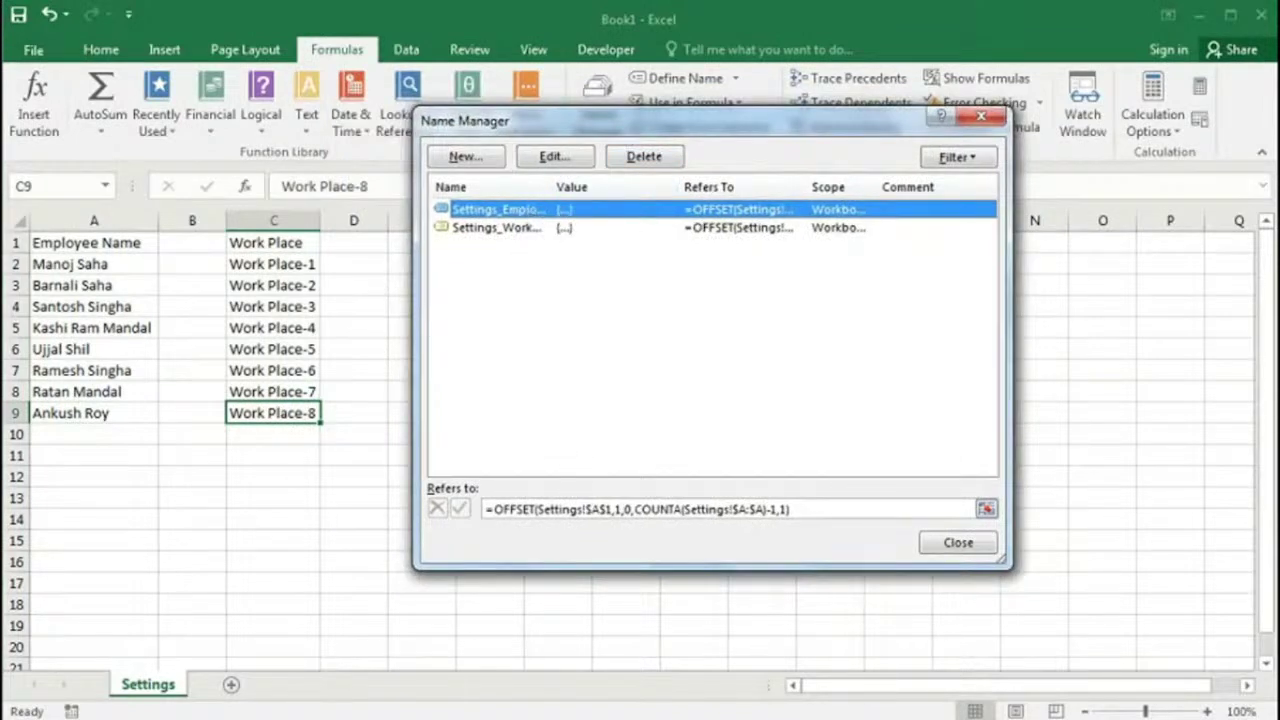
click(577, 509)
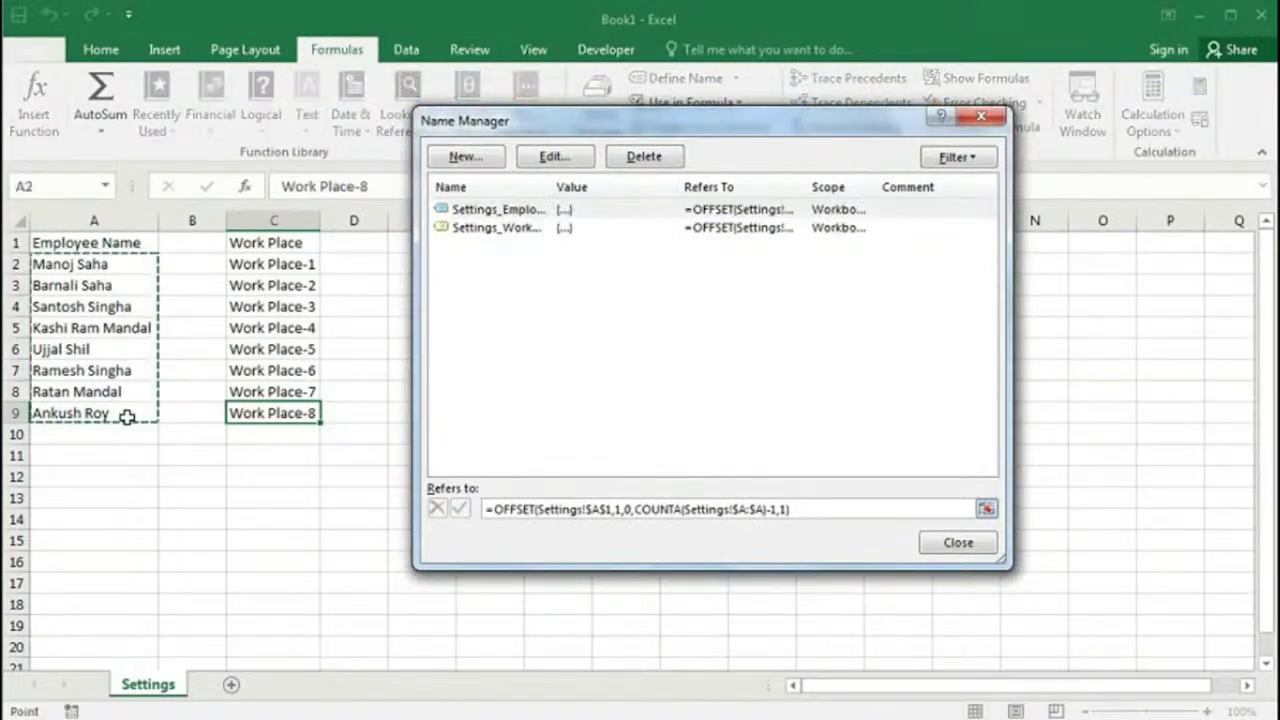
click(488, 228)
click(523, 505)
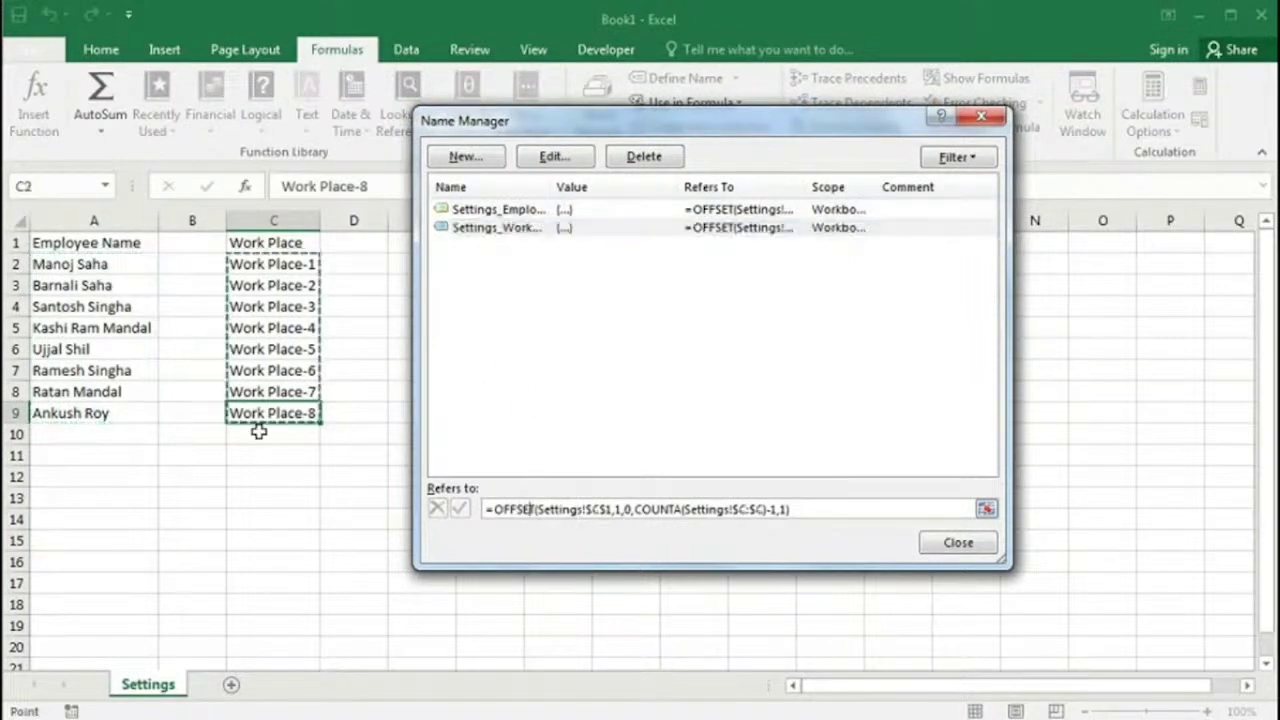
click(963, 545)
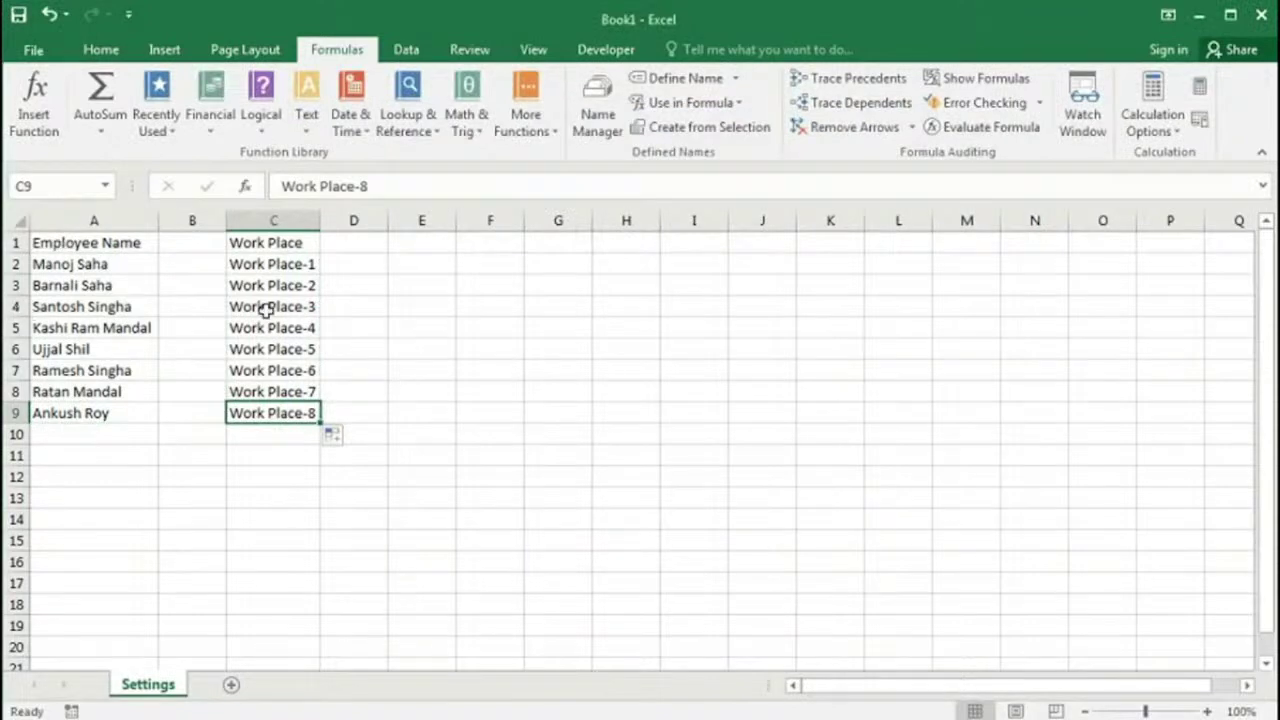
Step: Add a new sheet named Form
click(233, 688)
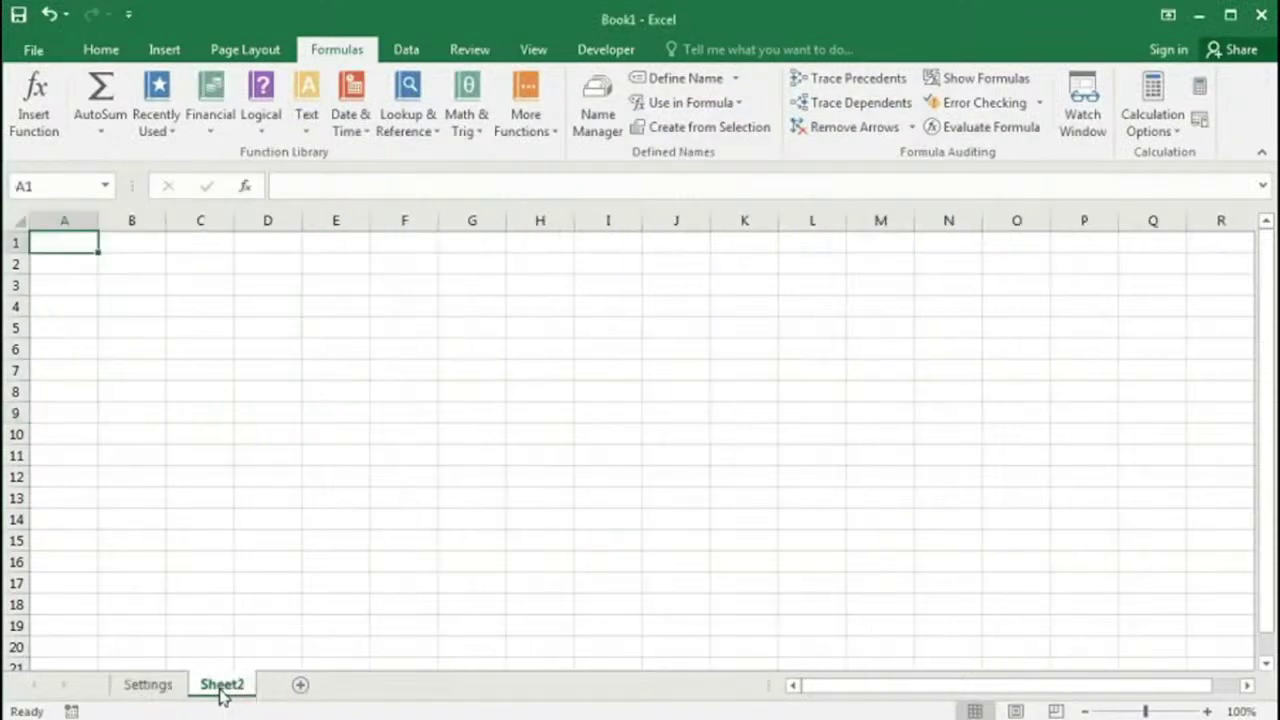
double_click(222, 688)
text(Form)
key(Return)
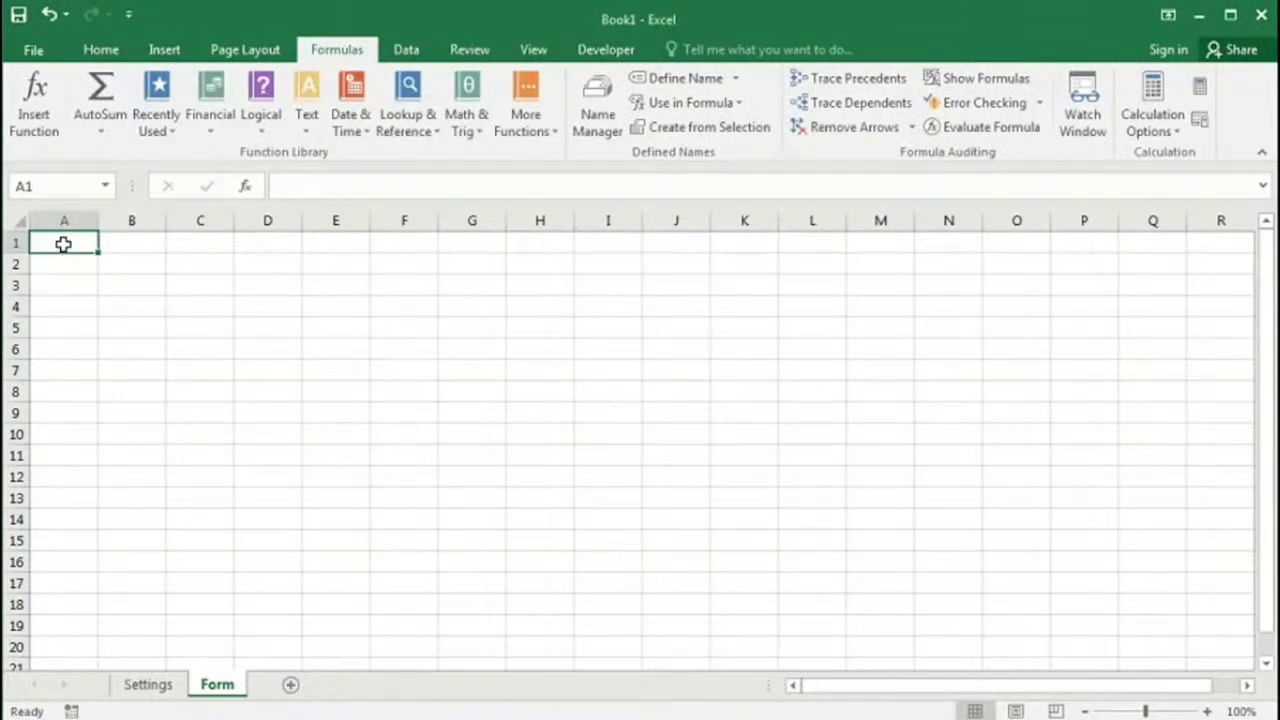
Step: Merge A1:E1 and enter the title SAHA COMPUTER EDUCATION CENTRE
drag(64, 241, 325, 242)
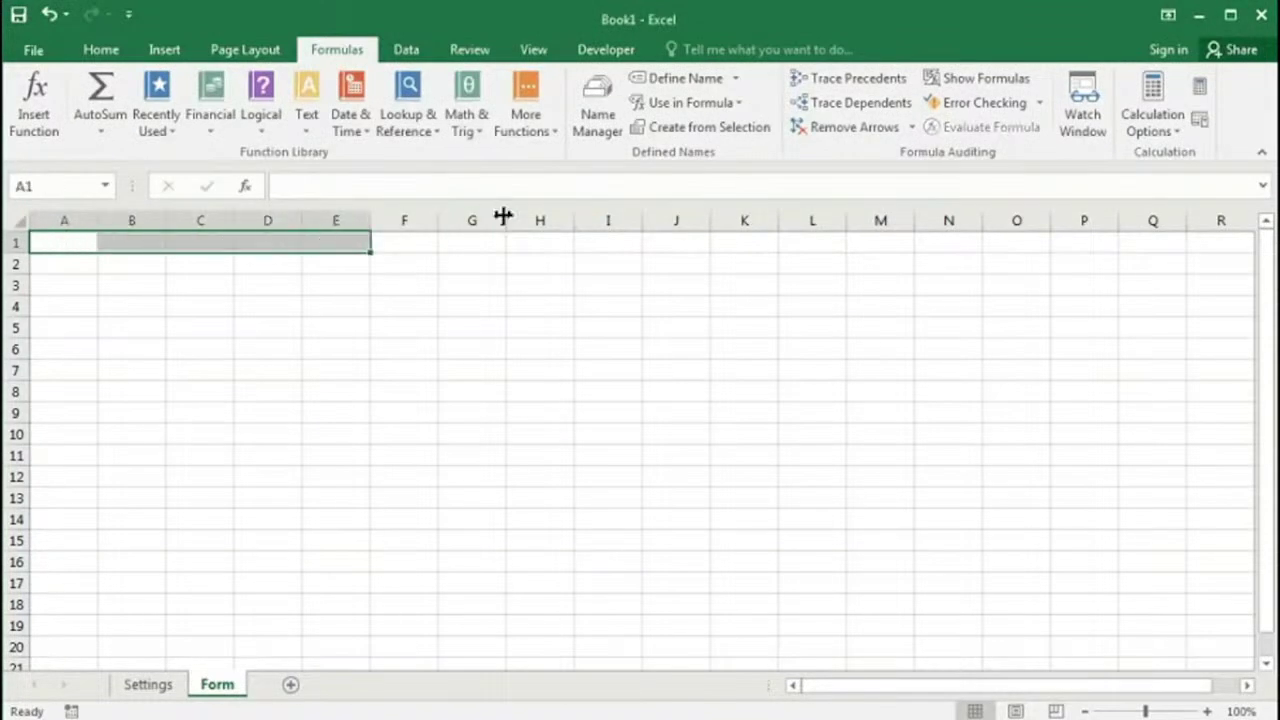
click(100, 51)
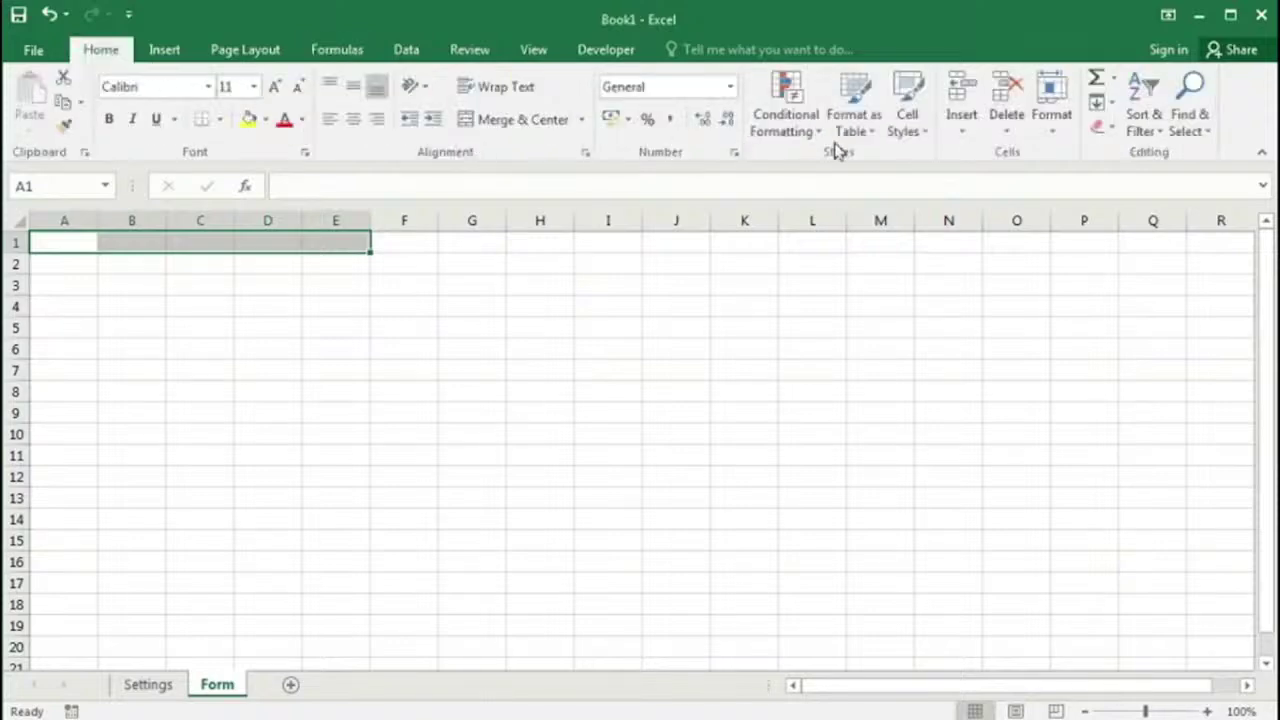
click(519, 120)
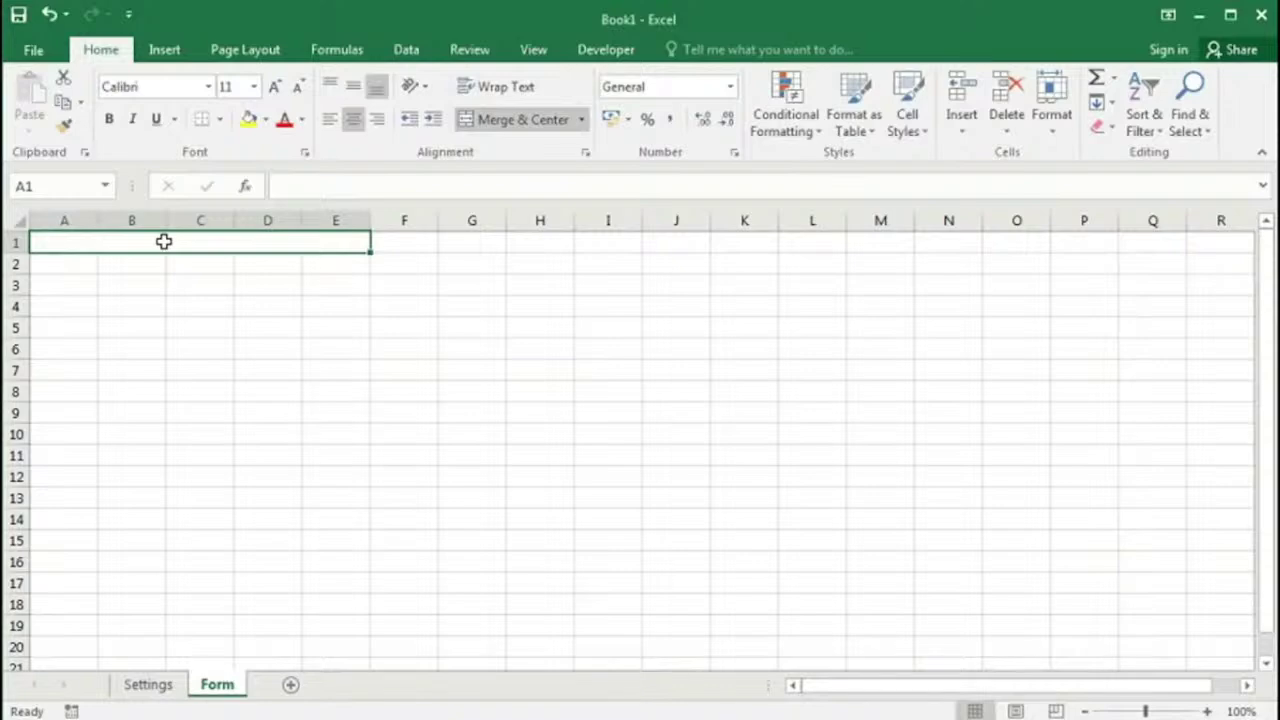
text(SAHA COMPUTER EDUCATION CEN)
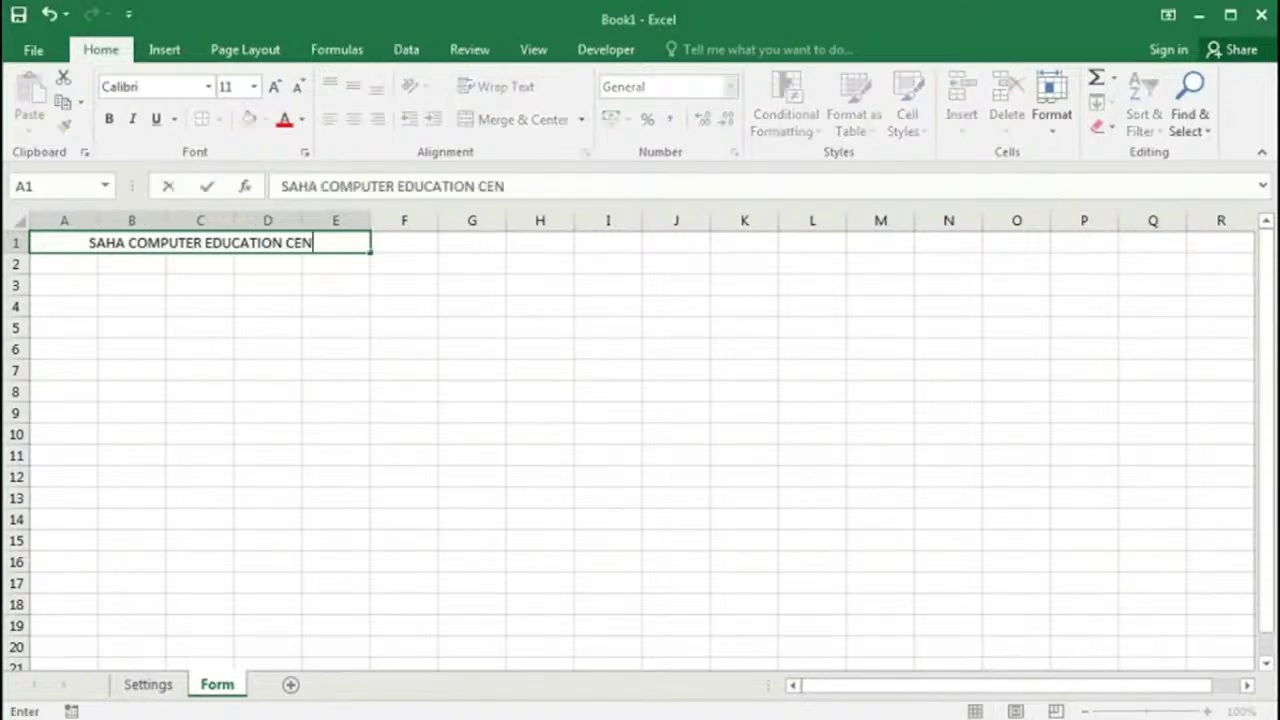
text(TRE)
key(Return)
Step: Merge A3:E3 and enter the subtitle 'wORKER'S Attendance Sheet on Hourly and Over Time Basis'
drag(64, 264, 340, 264)
drag(55, 287, 338, 287)
click(519, 120)
text(wORK)
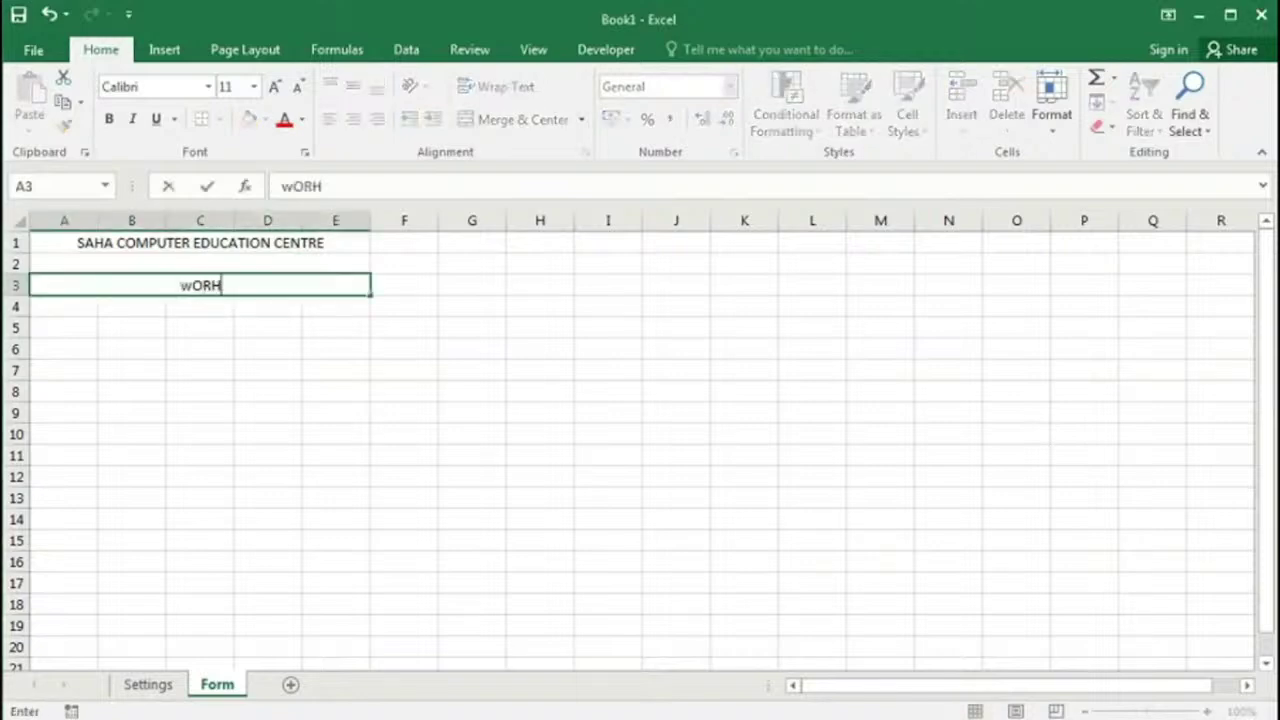
key(BackSpace)
key(BackSpace)
key(BackSpace)
key(BackSpace)
text(wORKER'S Attendance Sheet on Hourly and Over Ti)
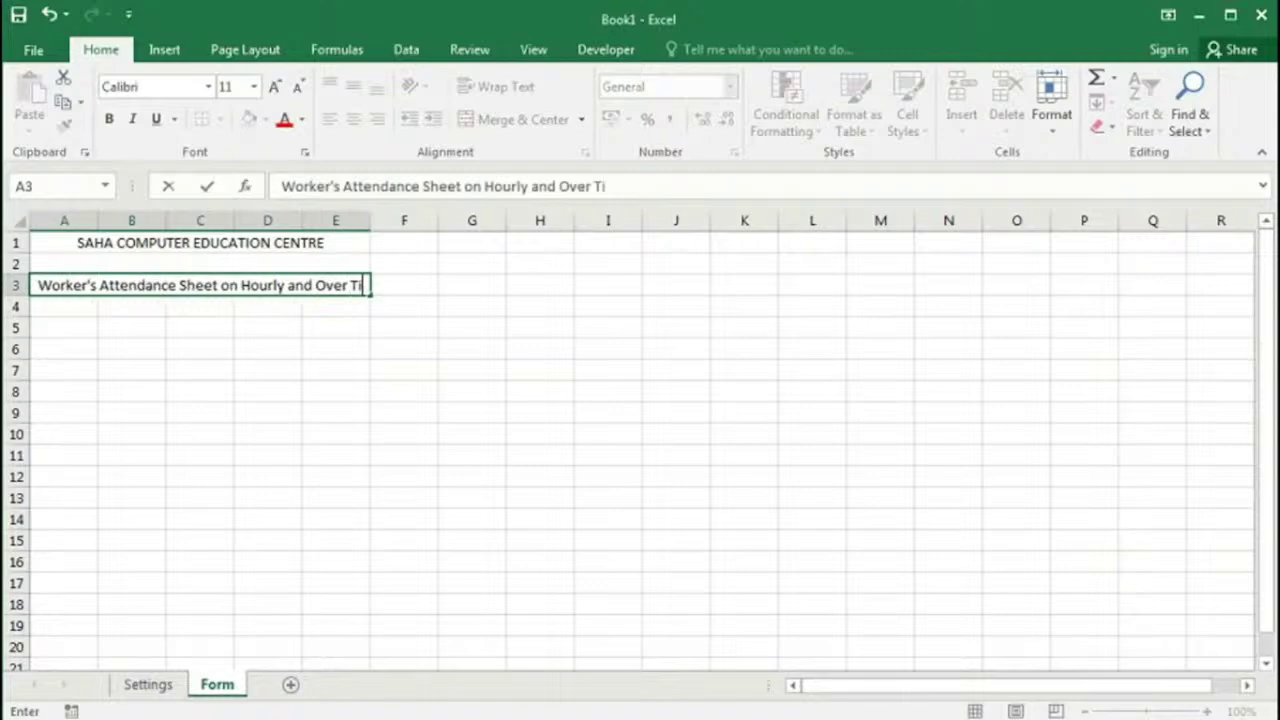
text(me Basis)
key(Return)
Step: Widen columns A–E and set the title to Bodoni MT Black, size 18
click(160, 243)
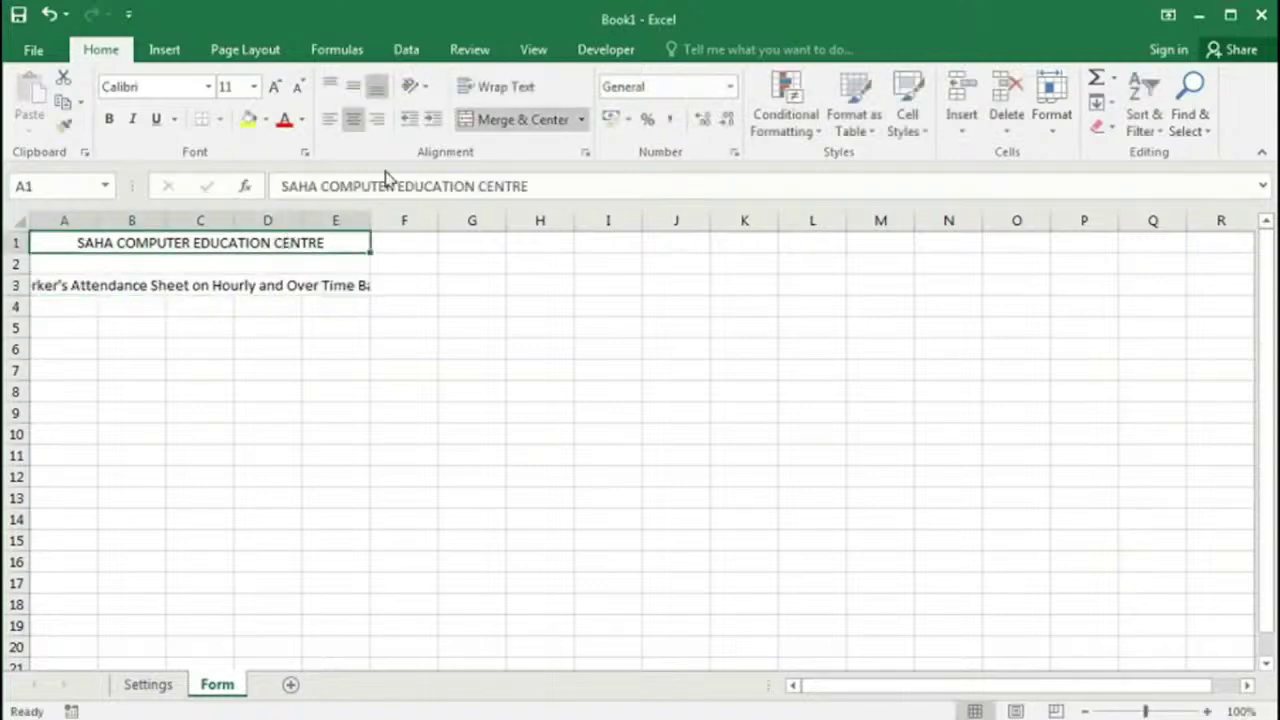
click(274, 88)
click(274, 88)
click(274, 88)
click(274, 88)
click(274, 88)
drag(60, 220, 336, 220)
drag(370, 220, 426, 220)
click(420, 251)
click(208, 88)
scroll(234, 426, down, 5)
click(236, 398)
click(300, 88)
Step: Fill the title cell with a green to light green gradient
right_click(282, 246)
click(377, 568)
click(549, 426)
click(713, 250)
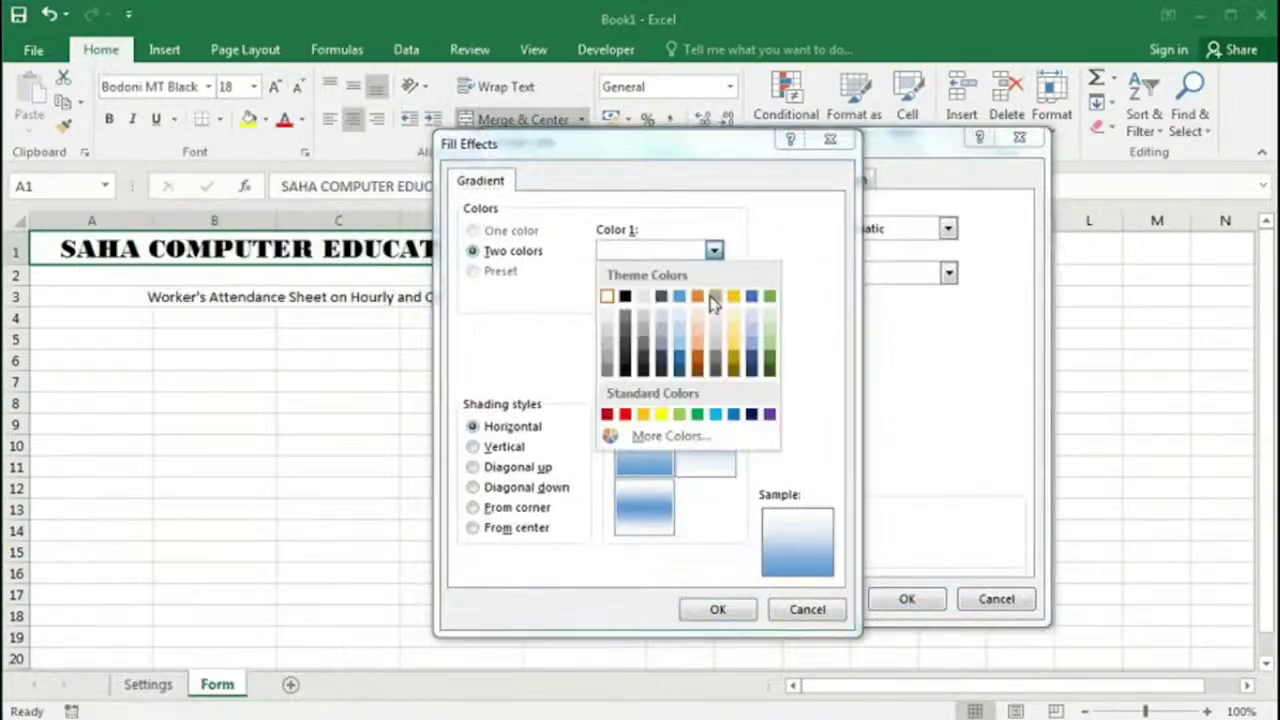
click(770, 352)
click(713, 294)
click(772, 395)
click(717, 609)
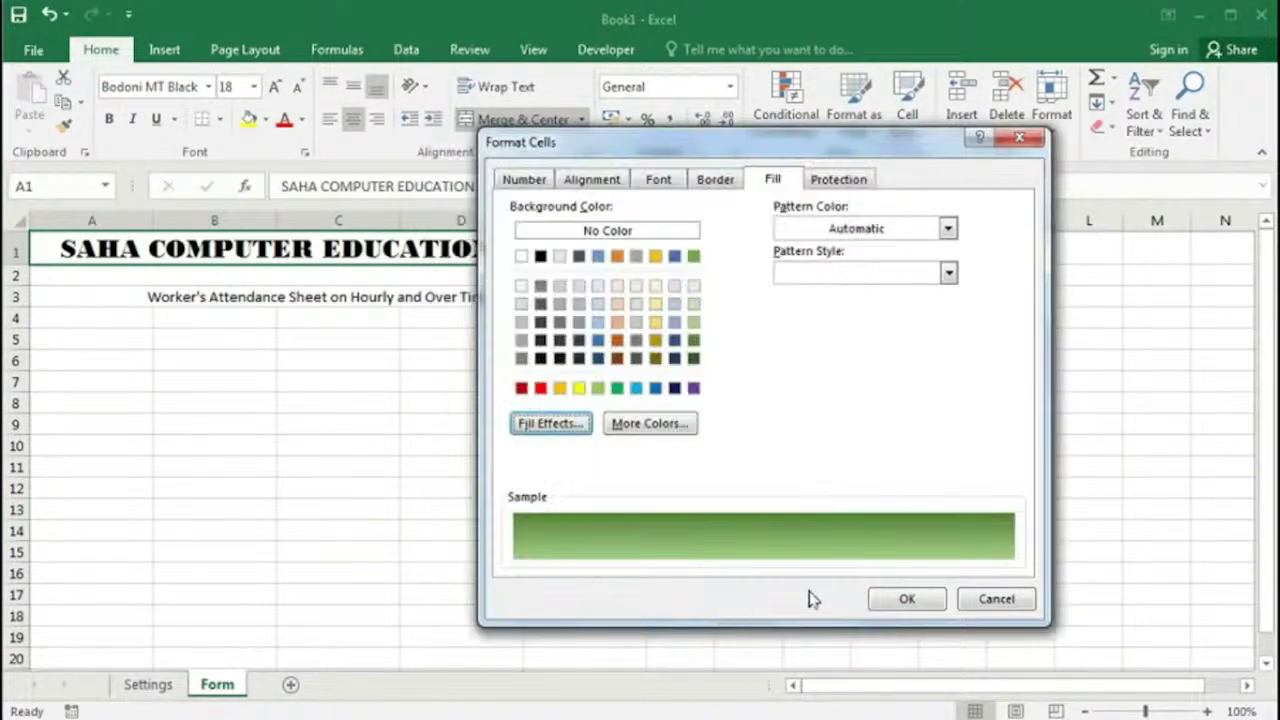
click(906, 598)
Step: Apply a green gradient fill to row 2
click(189, 277)
right_click(352, 278)
click(420, 640)
click(437, 380)
click(685, 231)
click(749, 337)
click(689, 590)
click(800, 558)
Step: Apply a green gradient fill to the subtitle row
right_click(376, 295)
click(430, 648)
drag(514, 262, 651, 146)
click(360, 423)
click(663, 251)
click(720, 340)
click(667, 610)
click(800, 598)
Step: Set the subtitle font to Harlow Solid Italic, size 14
click(208, 86)
scroll(228, 415, down, 10)
scroll(228, 415, down, 12)
click(228, 418)
click(276, 87)
click(276, 87)
Step: Shorten row 2 and merge cells A4:E4
drag(15, 285, 15, 278)
drag(95, 318, 606, 312)
click(517, 122)
right_click(402, 317)
click(460, 646)
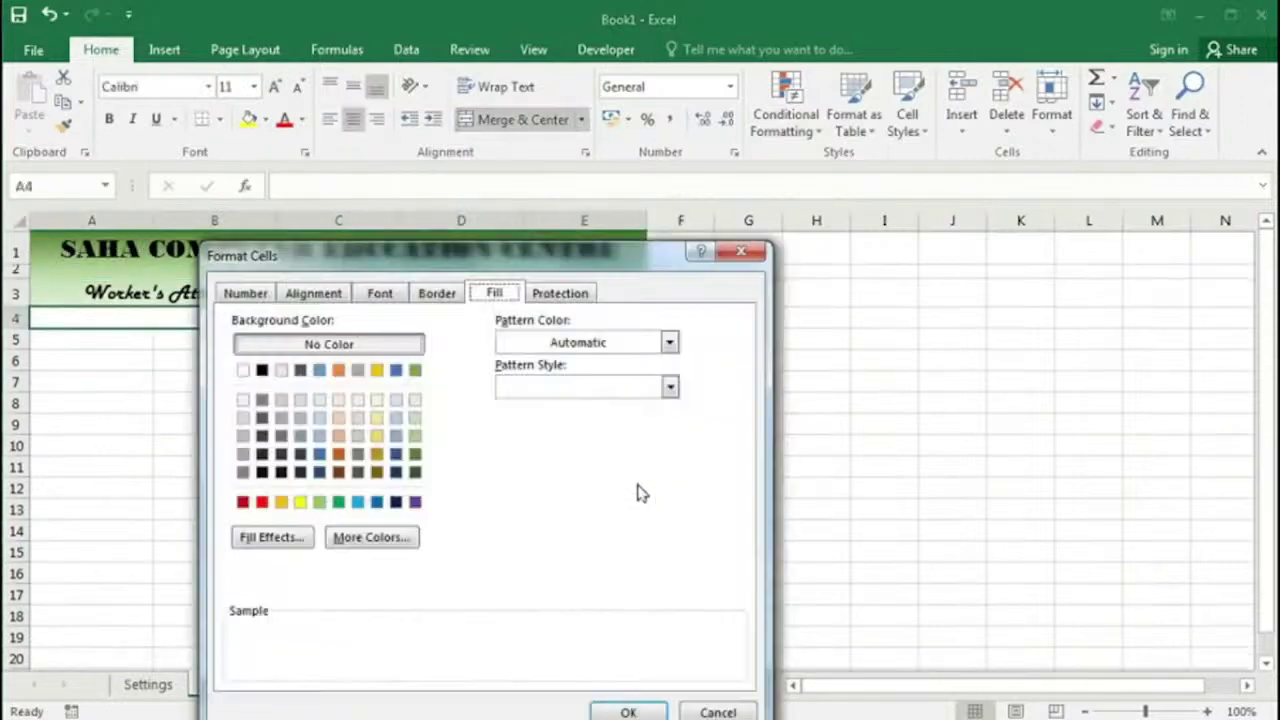
Step: Enter the headings Employee Name, Work Place, Date, In Time and Out Time across A5:E5
click(618, 692)
click(69, 340)
text(Employee Nam)
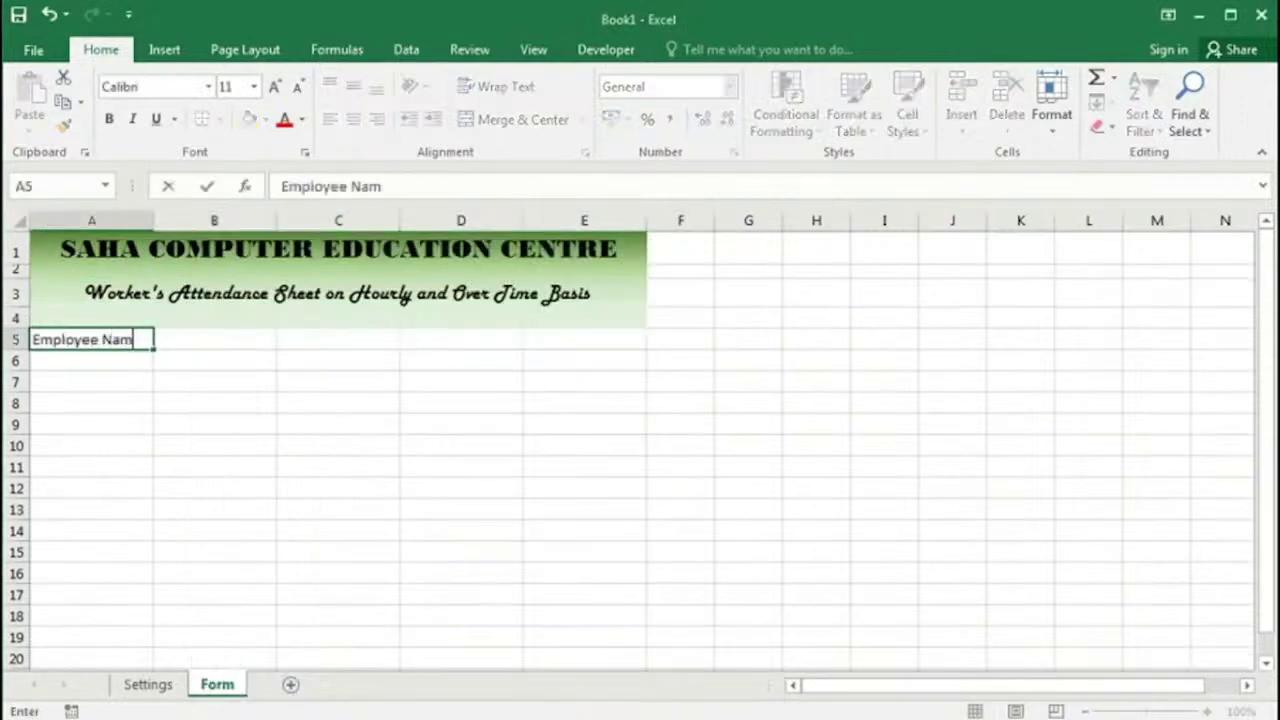
text(e)
key(Tab)
text(Work Place)
key(Tab)
text(Date)
key(Tab)
text(In Time)
key(Tab)
text(Out Time)
click(207, 187)
Step: Give the header cells A5:E5 a Thick Box Border
drag(63, 340, 583, 340)
click(219, 119)
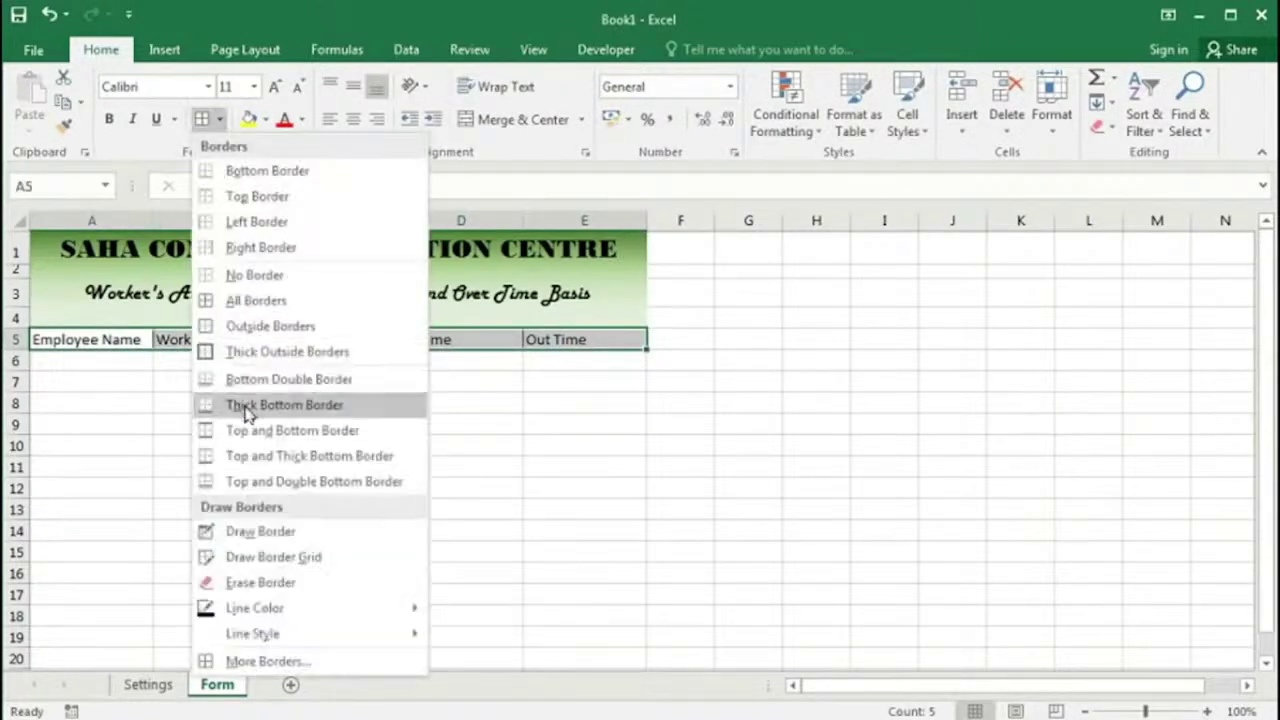
click(287, 352)
click(90, 340)
click(184, 338)
click(320, 340)
click(430, 340)
click(202, 119)
click(338, 384)
Step: Fill the header row A5:E5 dark green
click(83, 342)
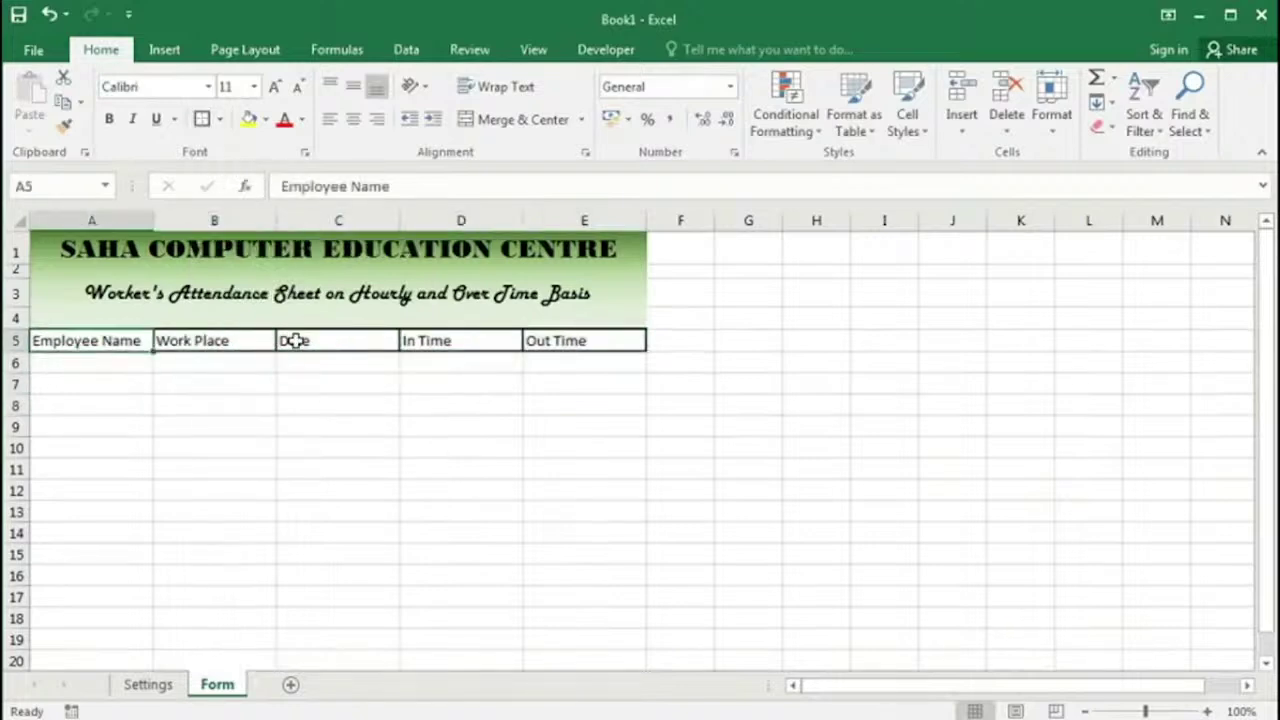
drag(83, 342, 583, 340)
click(266, 119)
click(409, 231)
click(303, 405)
Step: Centre the headings both ways, make them bold size 12, and widen column A
drag(88, 340, 583, 340)
click(354, 88)
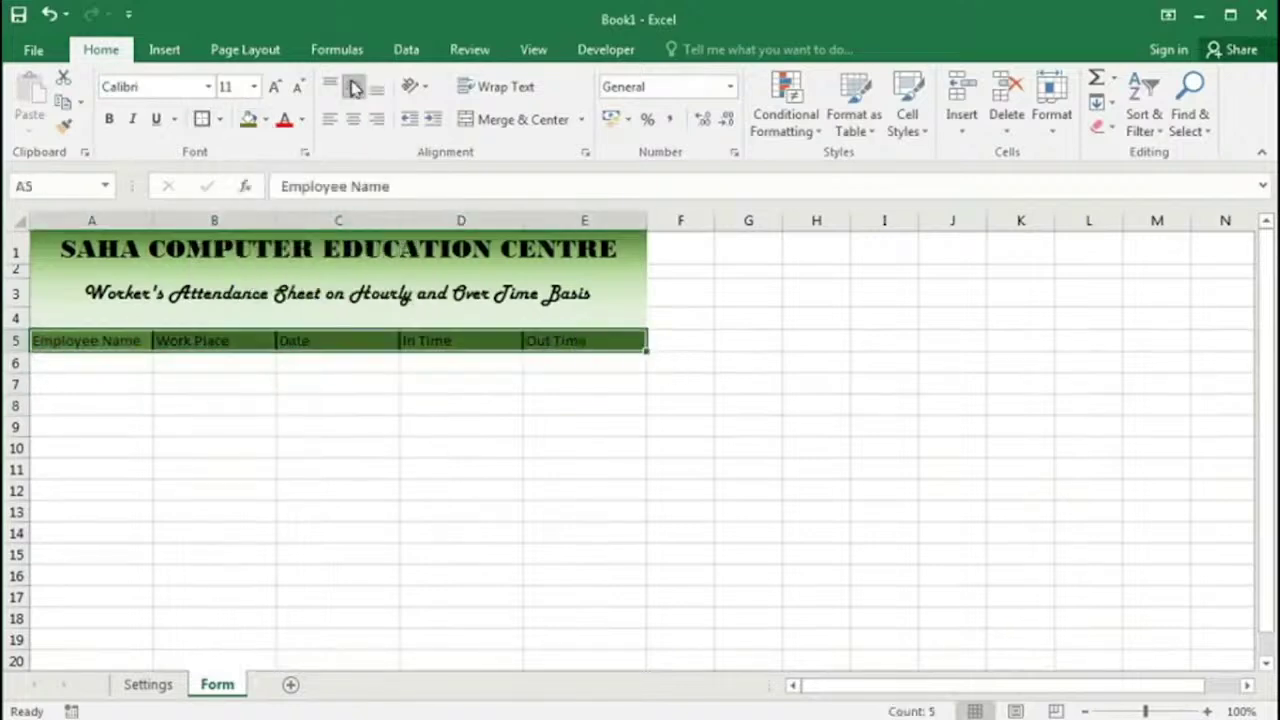
click(353, 119)
click(109, 119)
click(274, 86)
drag(153, 225, 171, 220)
Step: Select the Employee Name entry cells from A6 downward
click(300, 341)
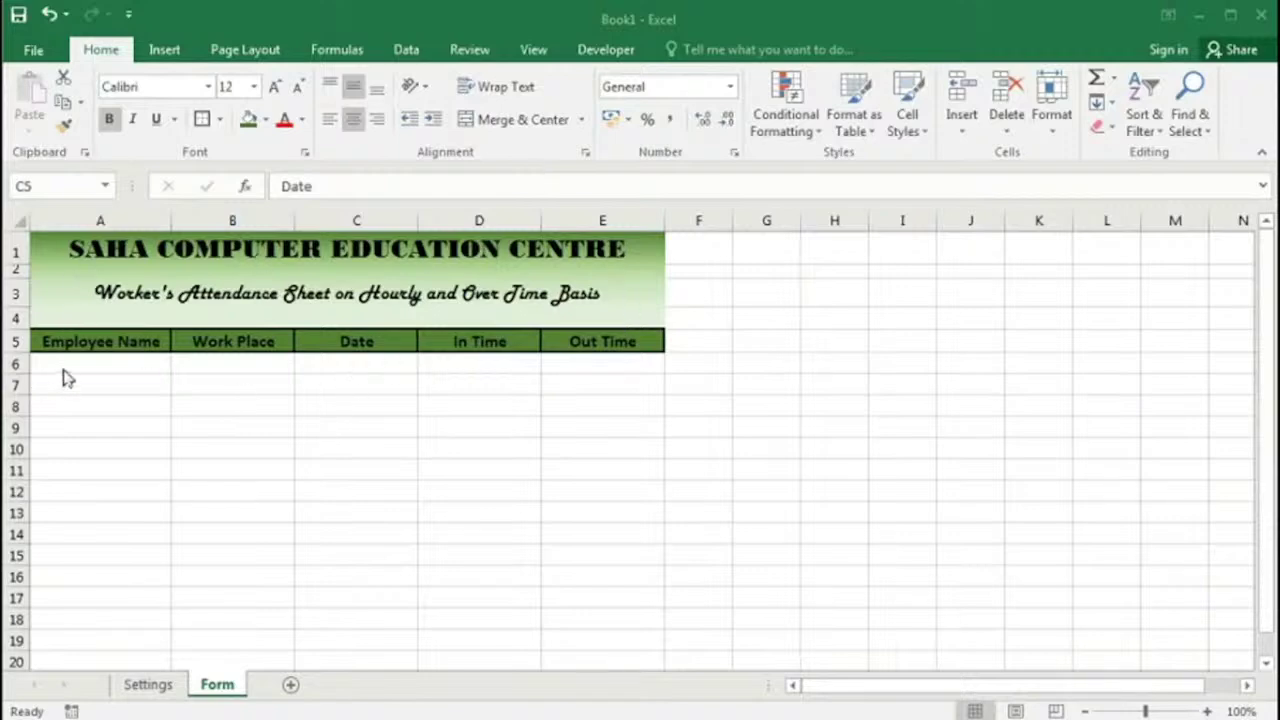
drag(95, 364, 94, 598)
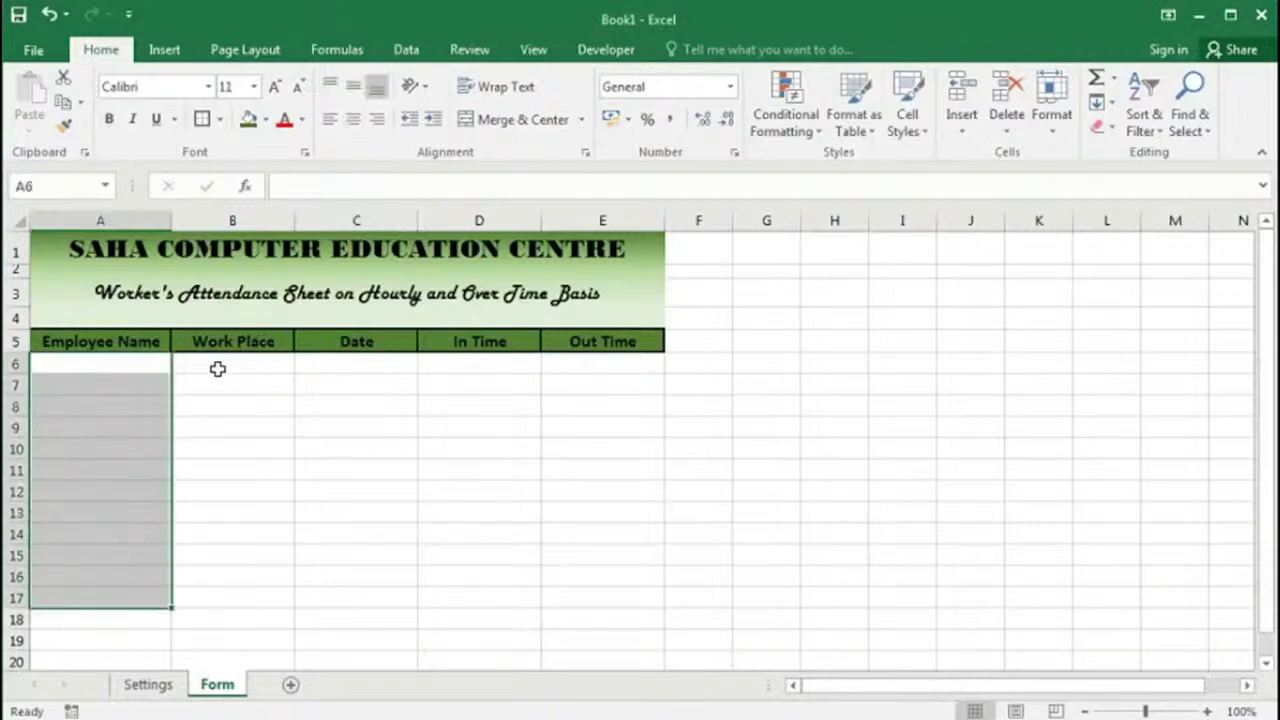
drag(217, 364, 218, 618)
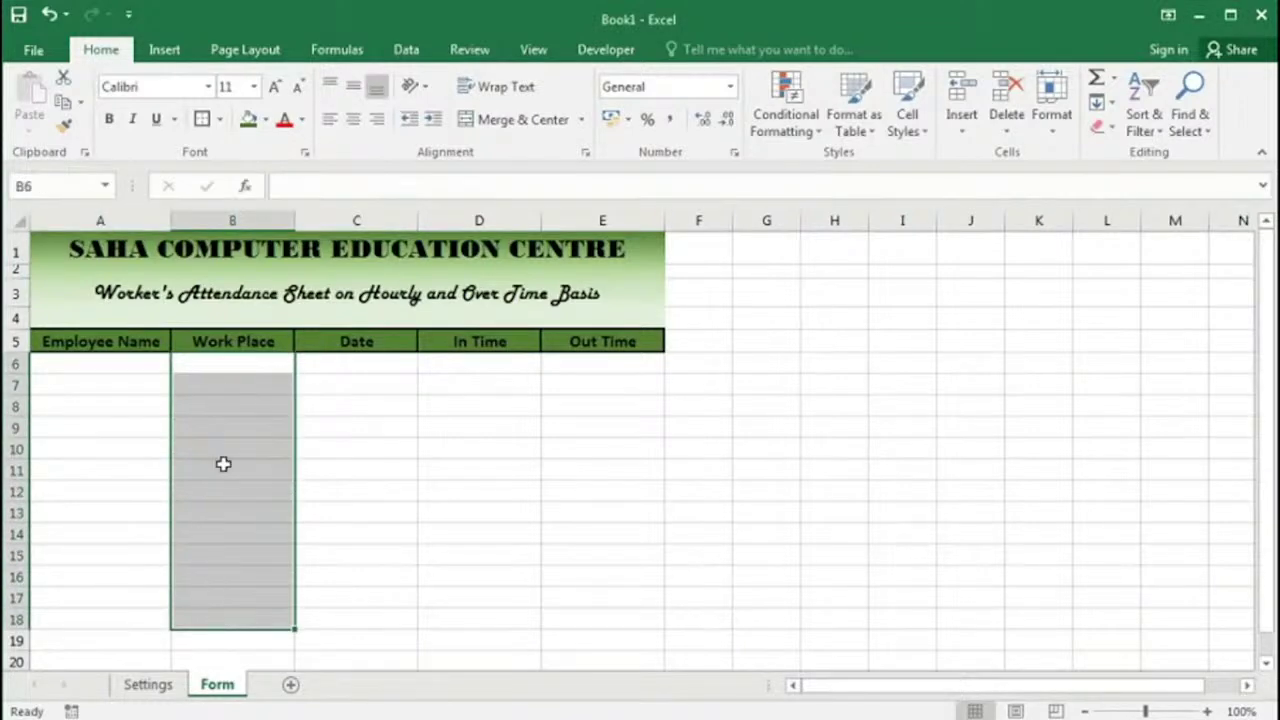
drag(107, 362, 94, 626)
scroll(92, 562, up, 4)
scroll(92, 562, down, 4)
scroll(92, 562, up, 4)
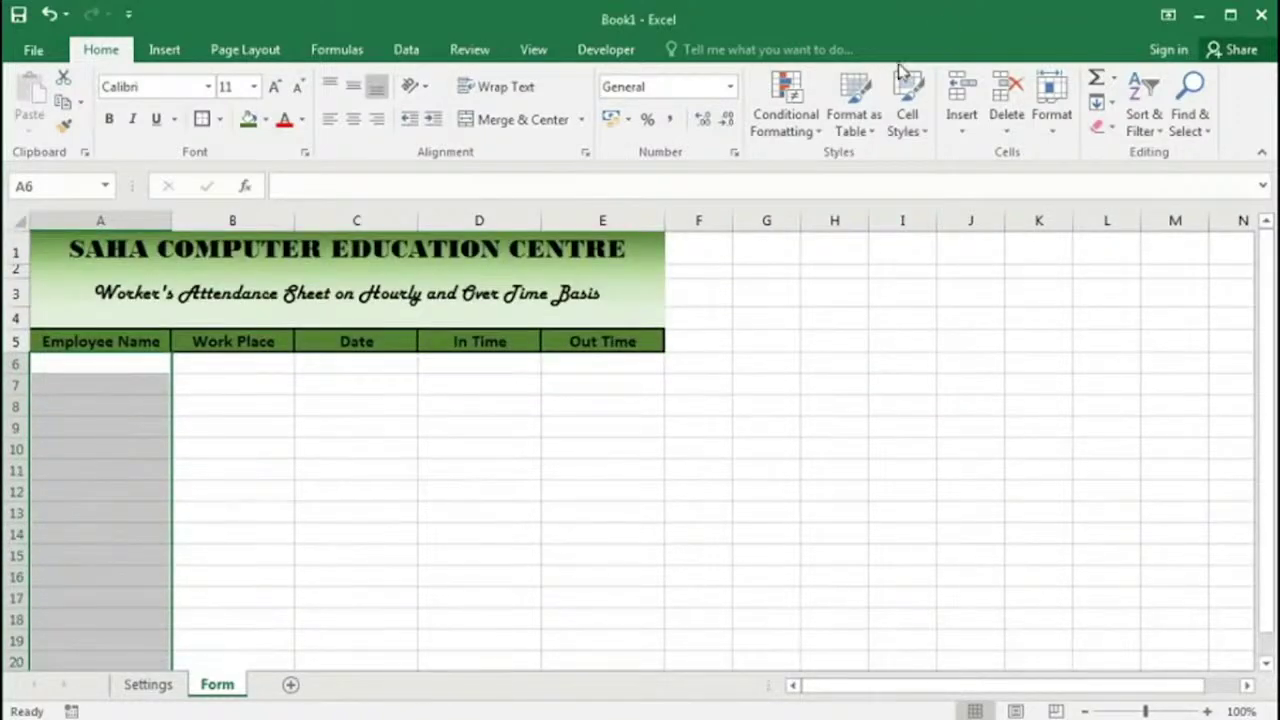
Step: Apply a List data validation sourced from Settings_EmployeeList to the Employee Name cells
click(405, 50)
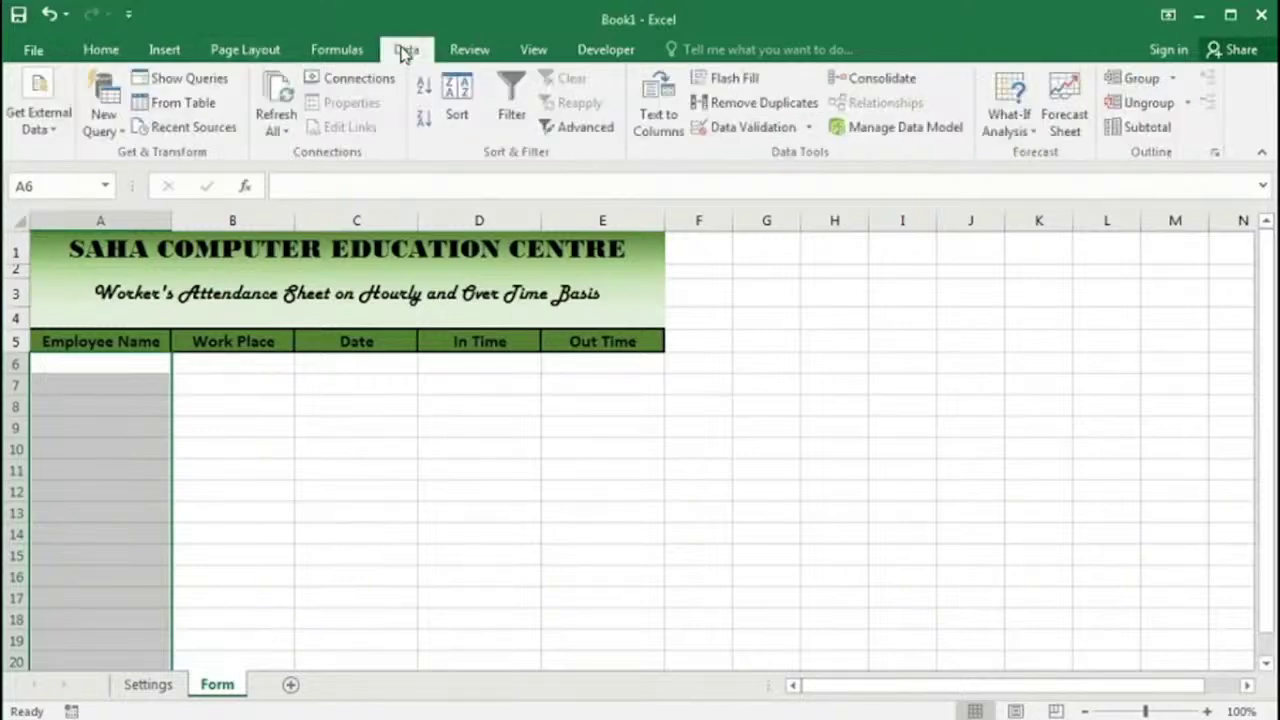
click(744, 130)
drag(722, 305, 702, 220)
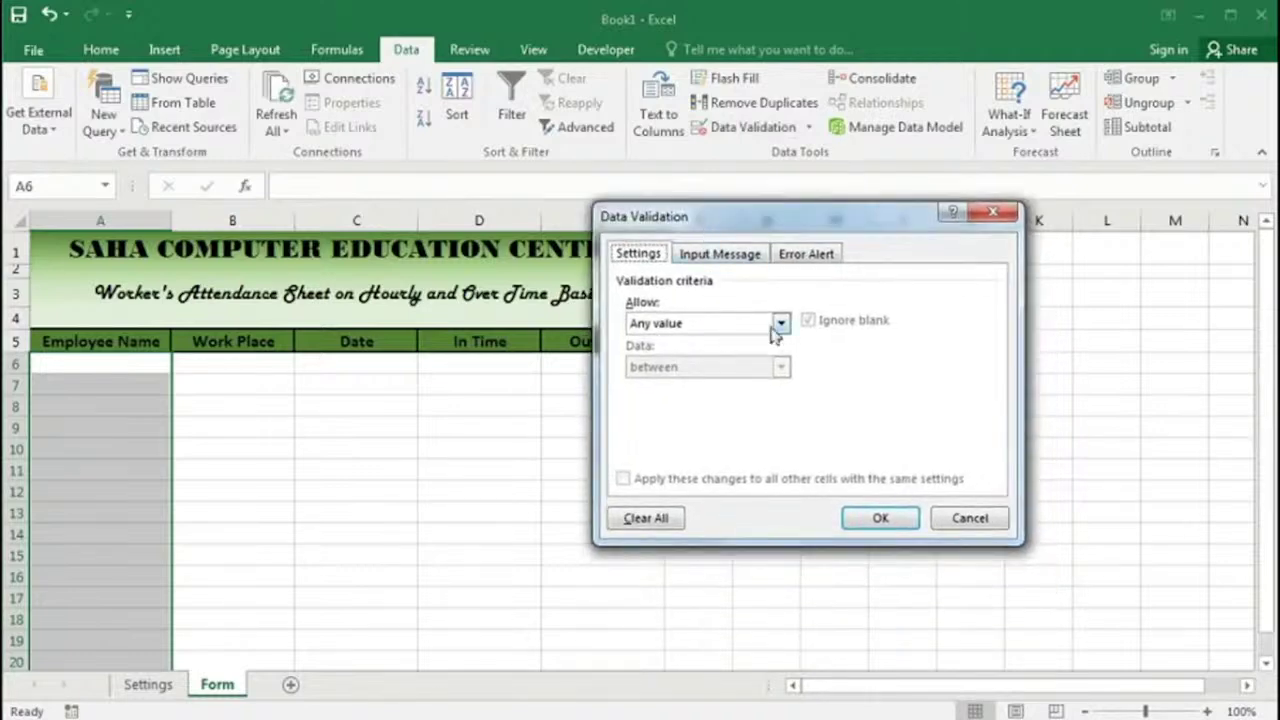
click(779, 323)
click(680, 386)
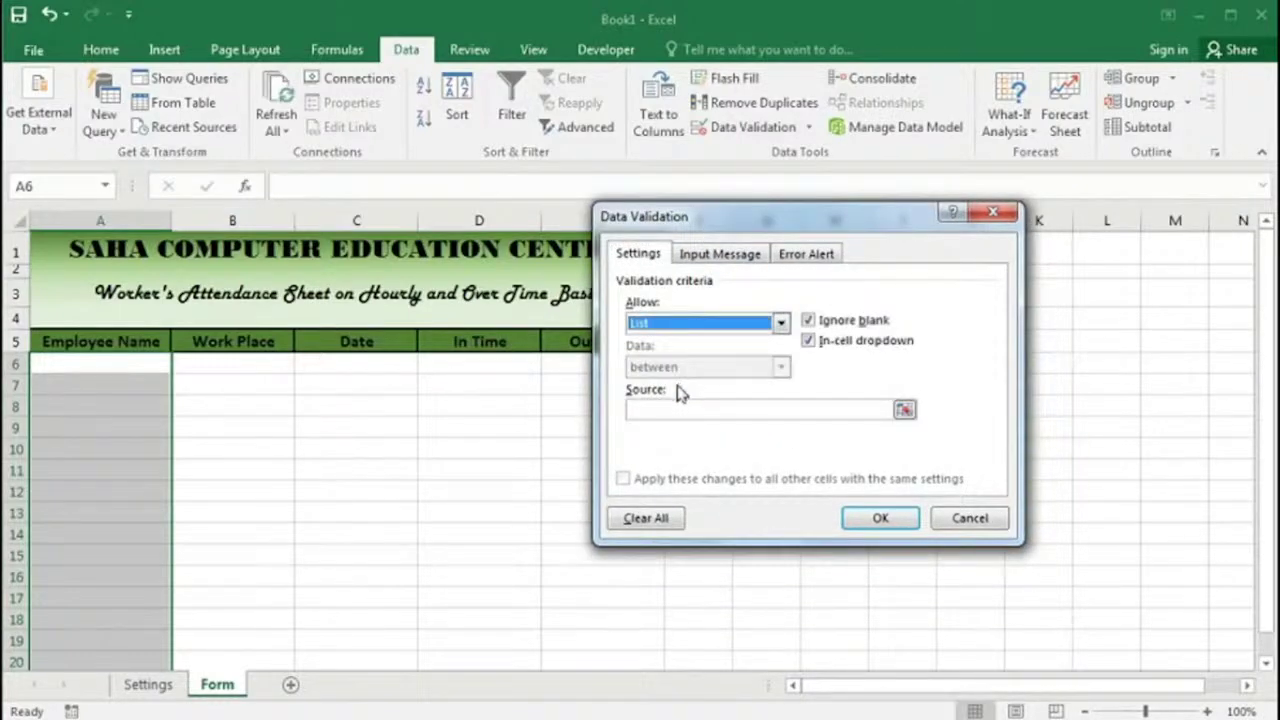
click(690, 410)
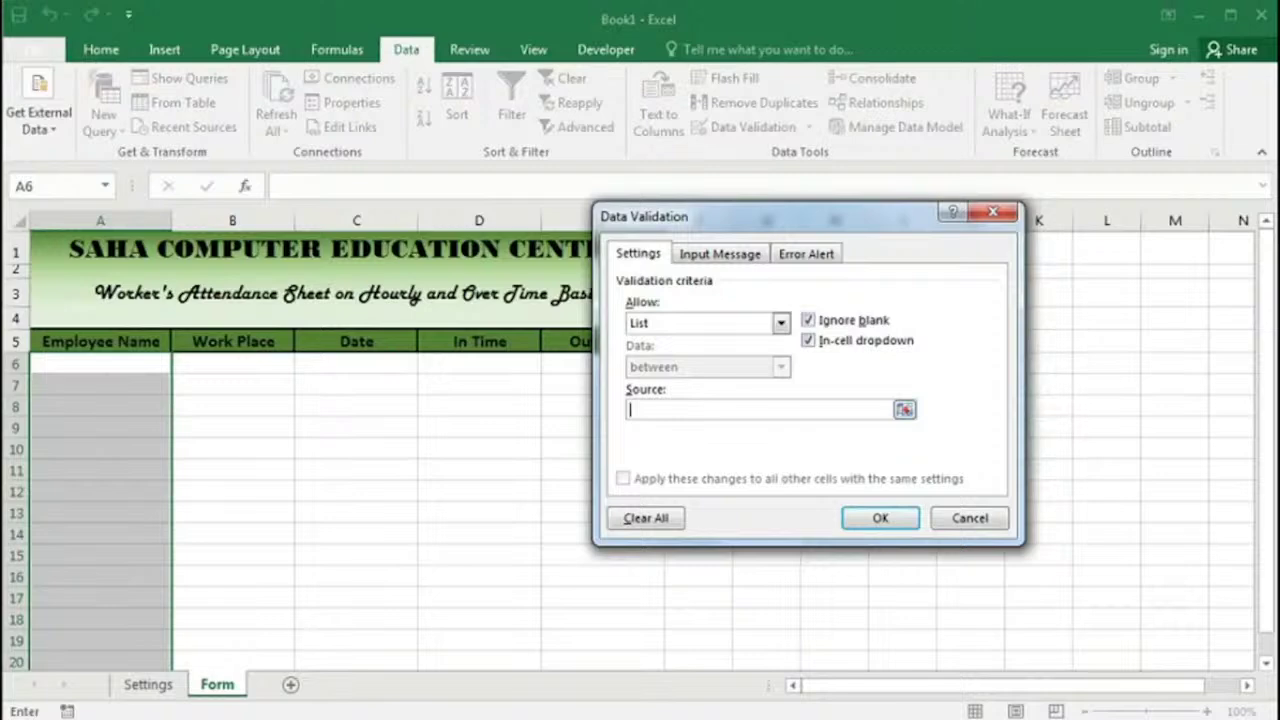
key(F3)
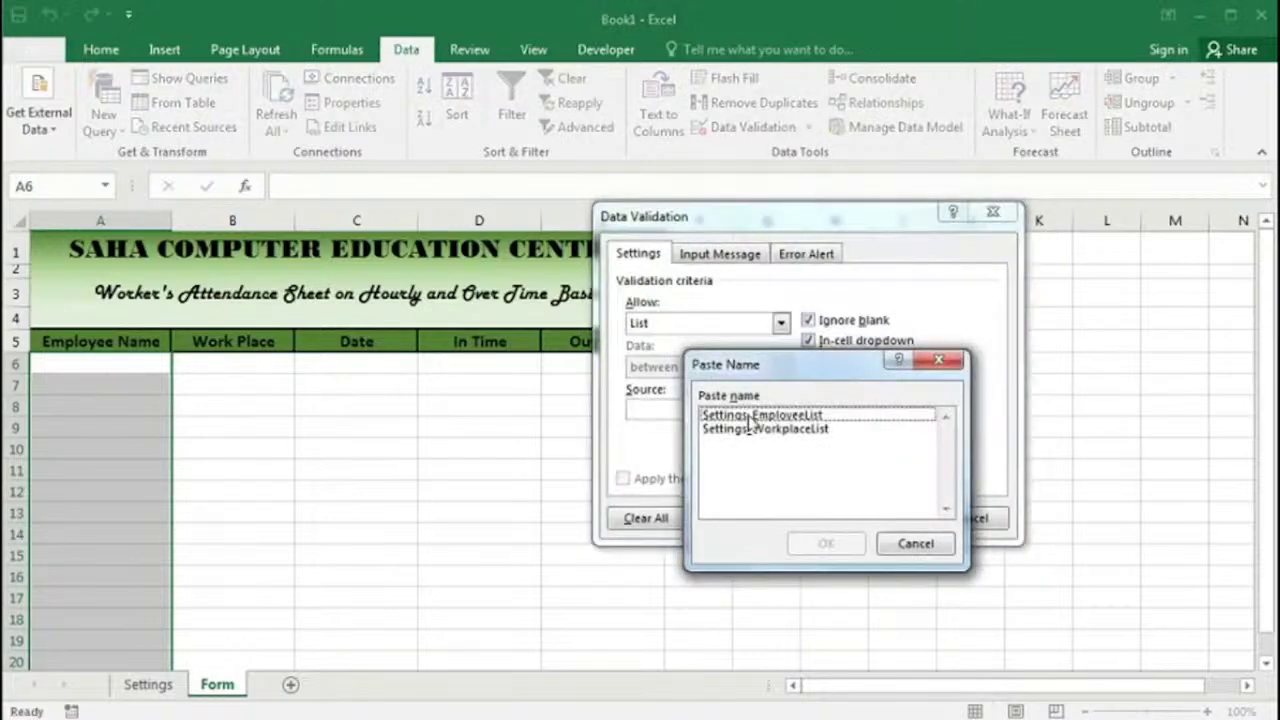
click(776, 420)
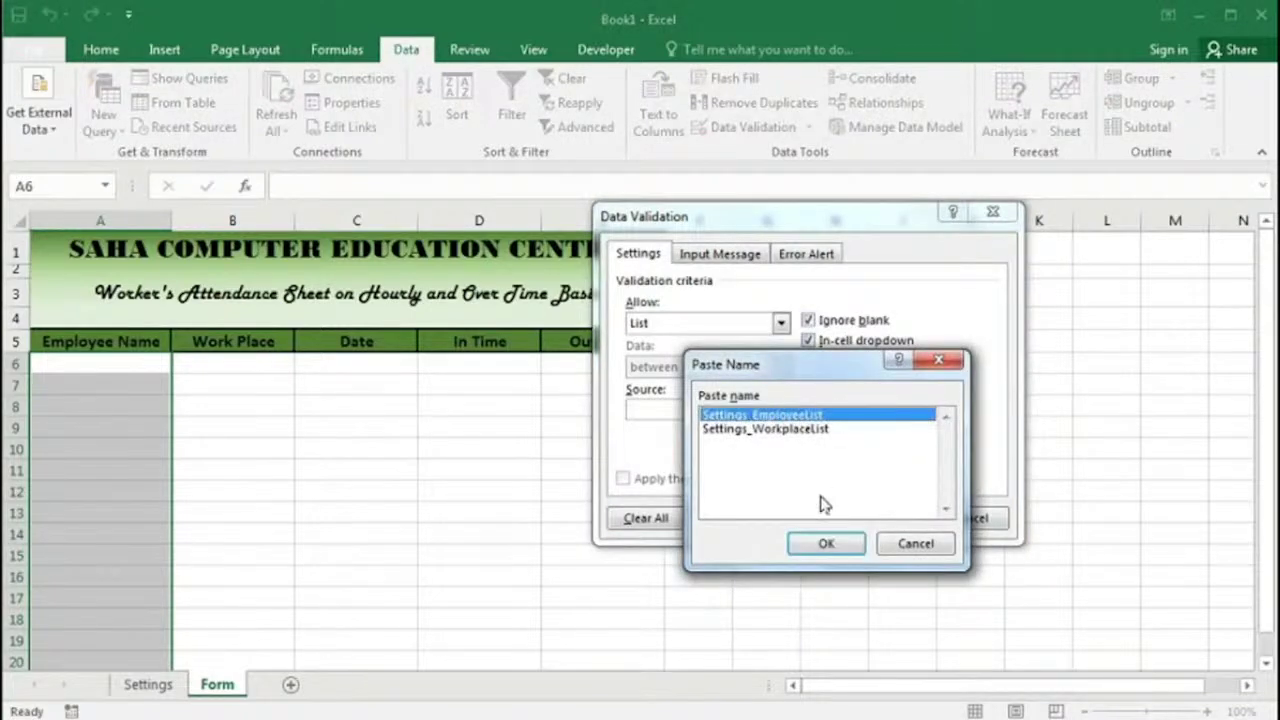
click(825, 546)
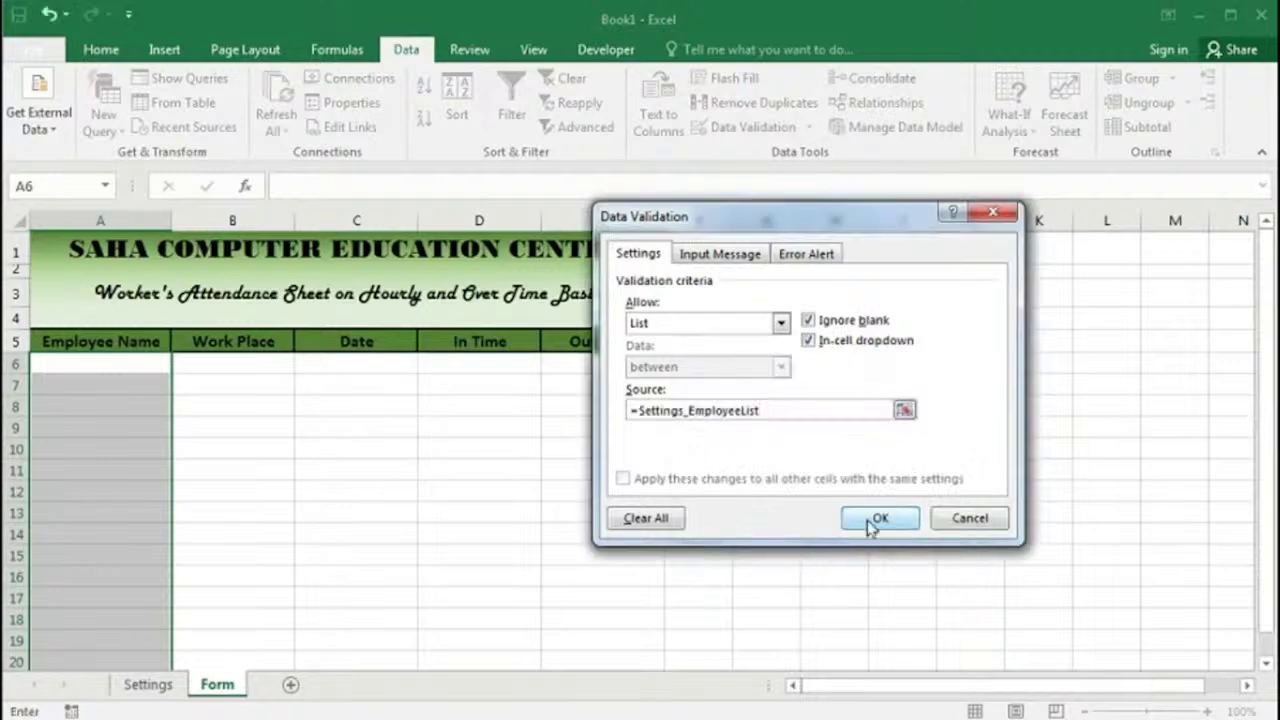
click(876, 518)
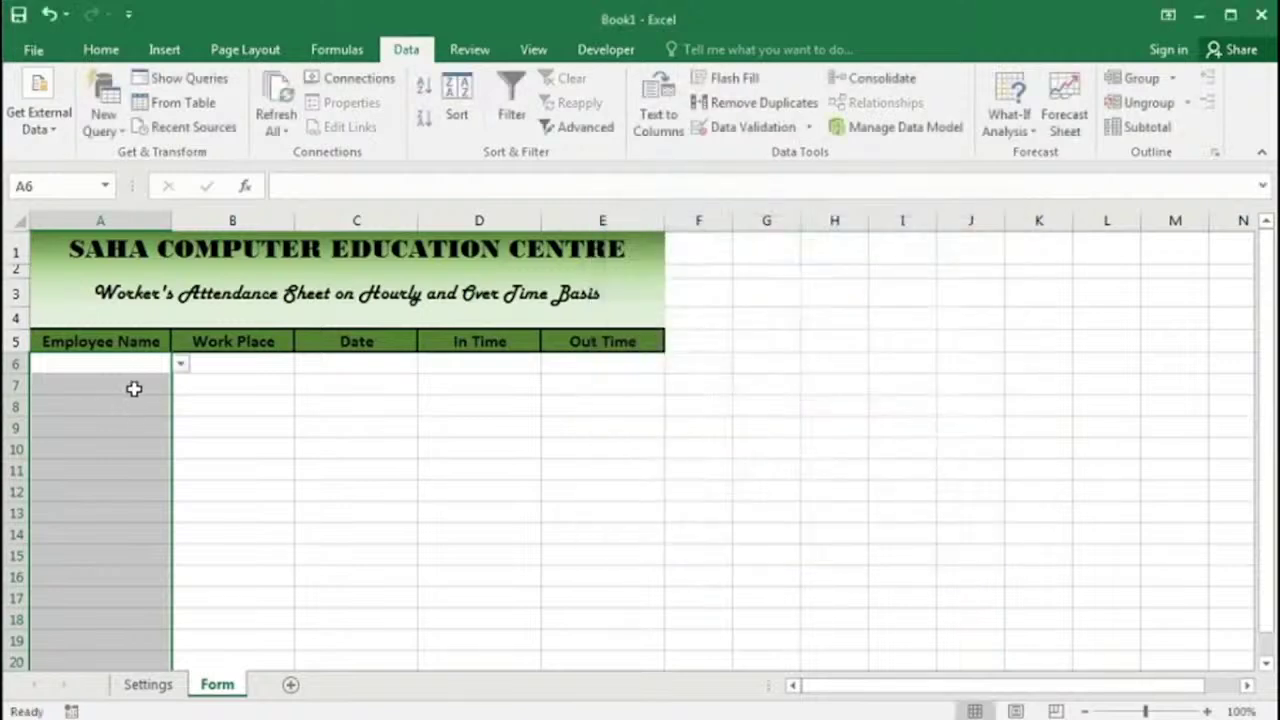
Step: Check that the employee name dropdown appears in A6, A8 and A30
click(181, 366)
click(181, 366)
click(163, 400)
click(178, 409)
click(181, 413)
scroll(175, 418, down, 5)
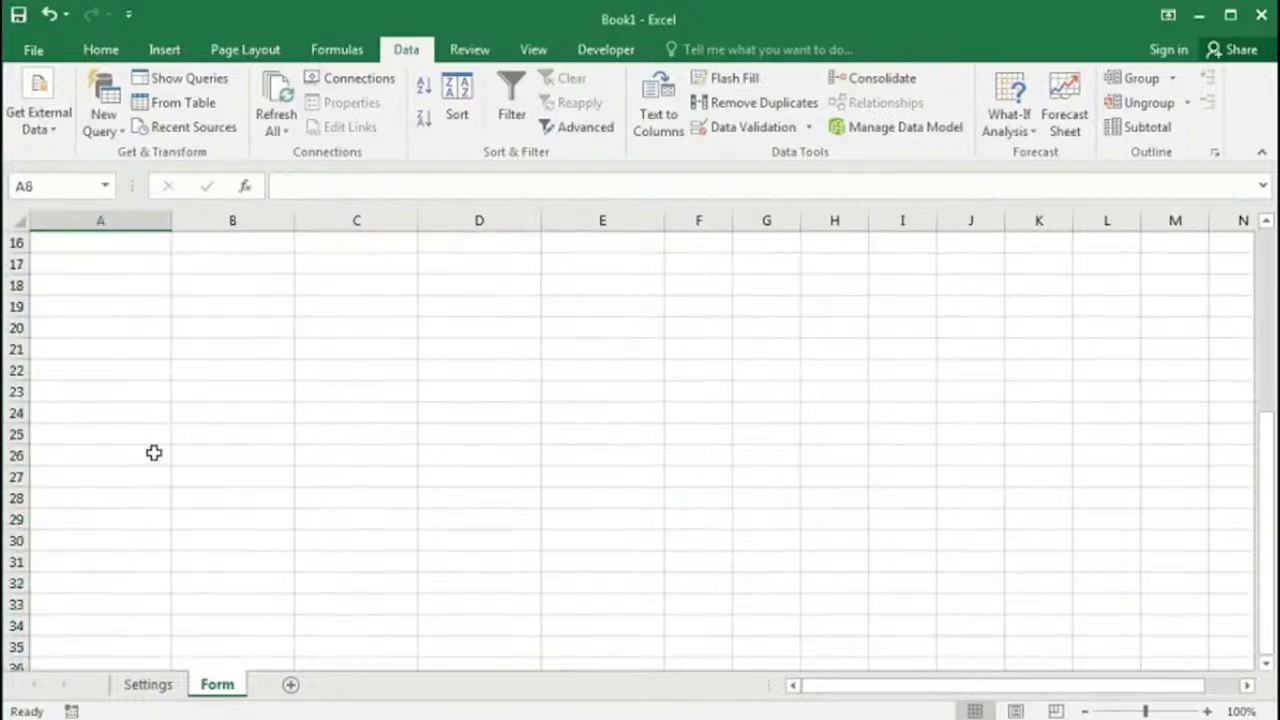
click(100, 538)
click(180, 541)
click(178, 543)
Step: Pick a test name in A31, clear it, and select the Work Place cells from B6 down
click(126, 566)
click(180, 563)
click(66, 580)
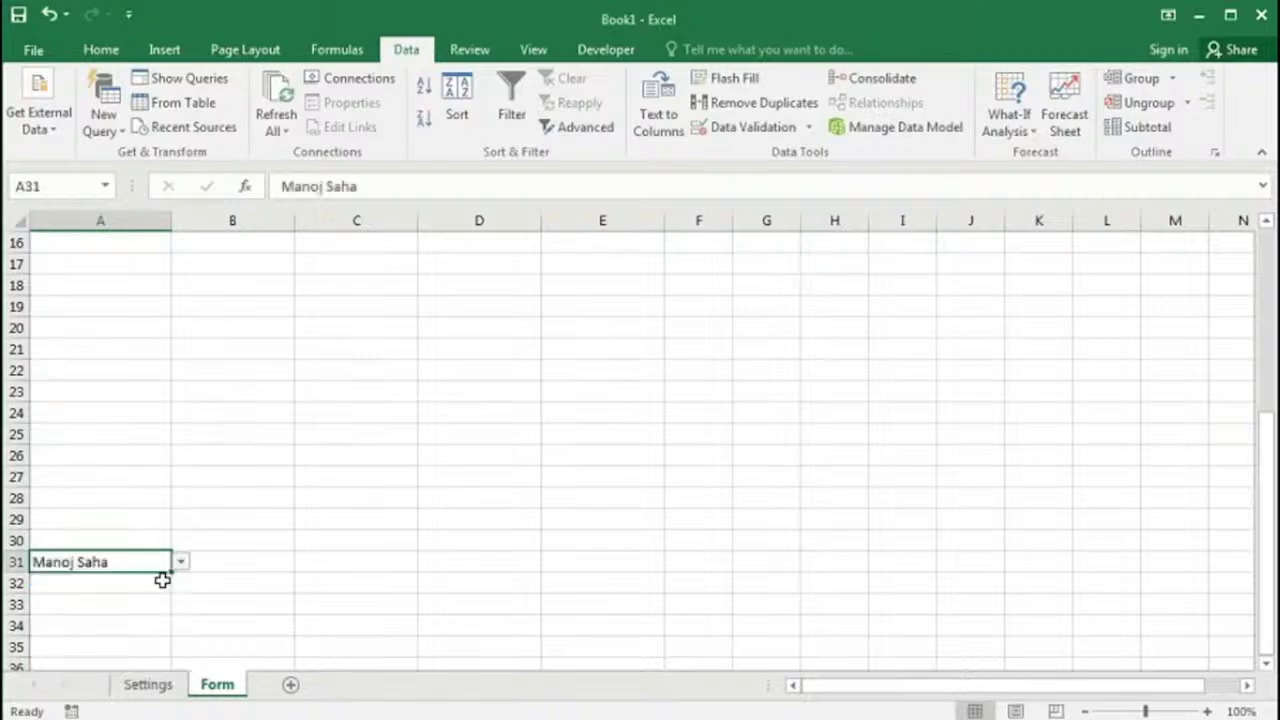
click(180, 562)
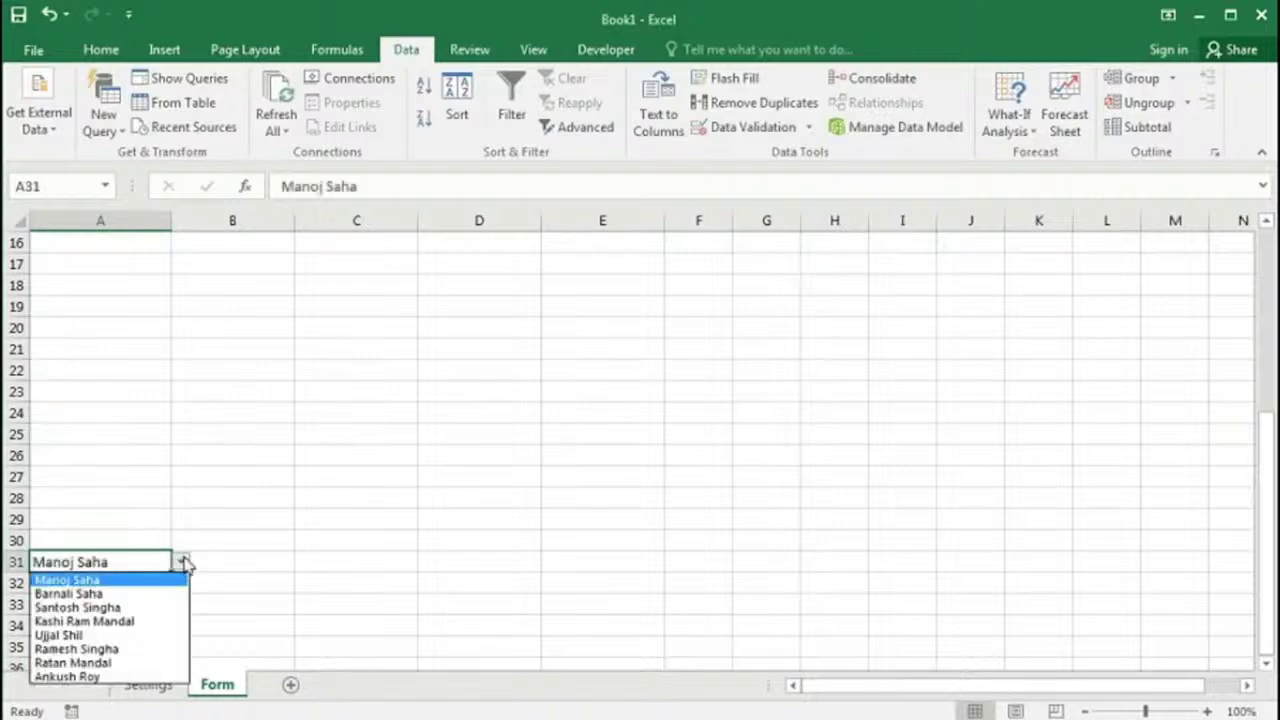
click(127, 556)
key(Delete)
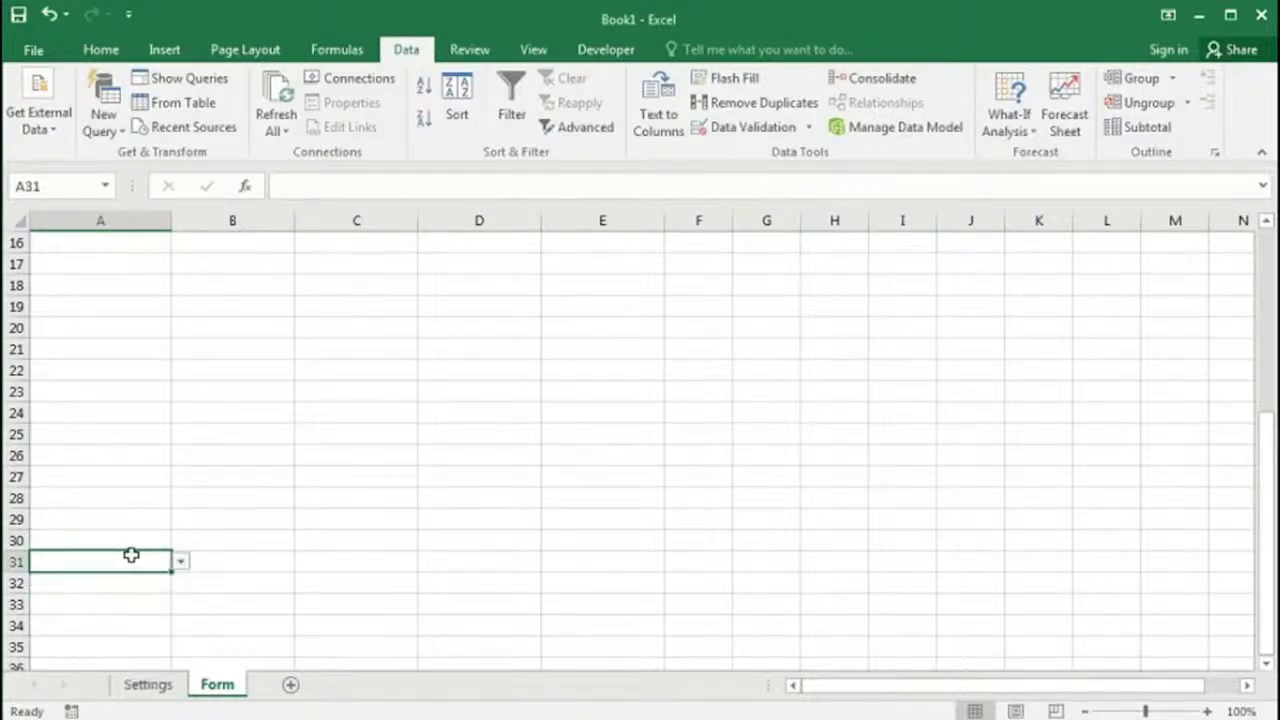
scroll(131, 555, up, 5)
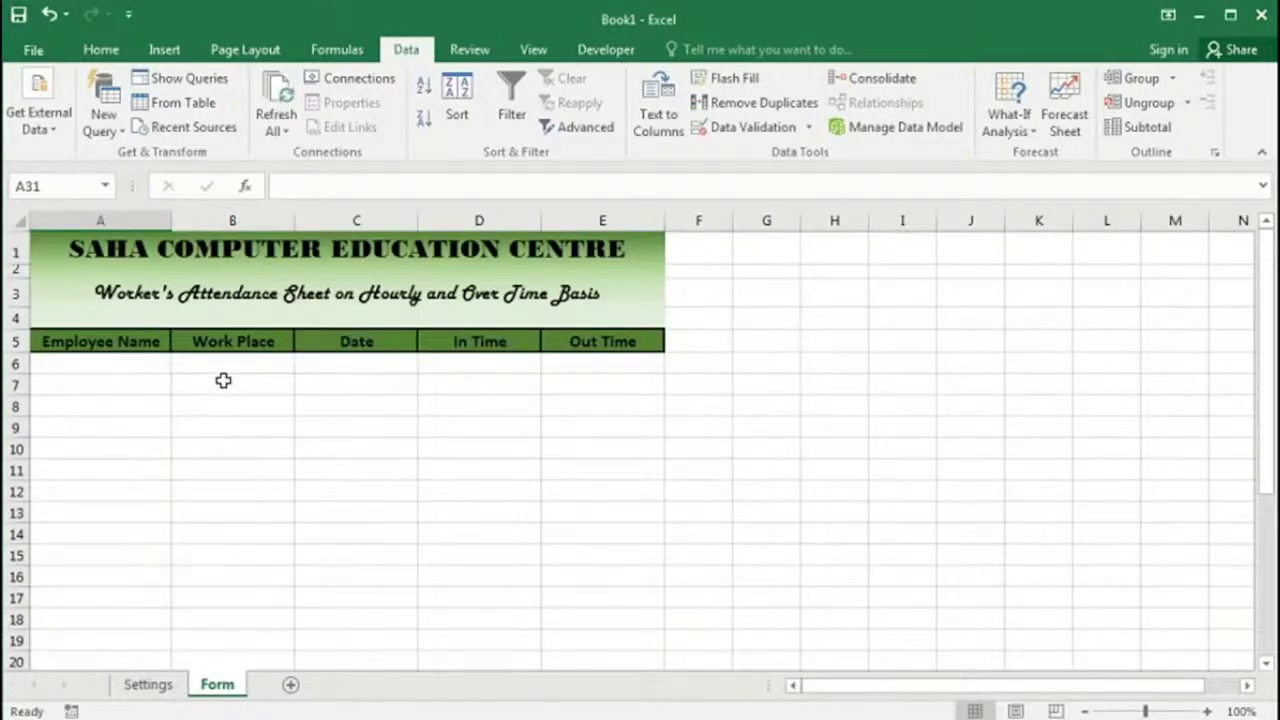
drag(228, 363, 243, 632)
Step: Apply a List data validation sourced from Settings_WorkplaceList to the selected Work Place cells
scroll(249, 451, up, 4)
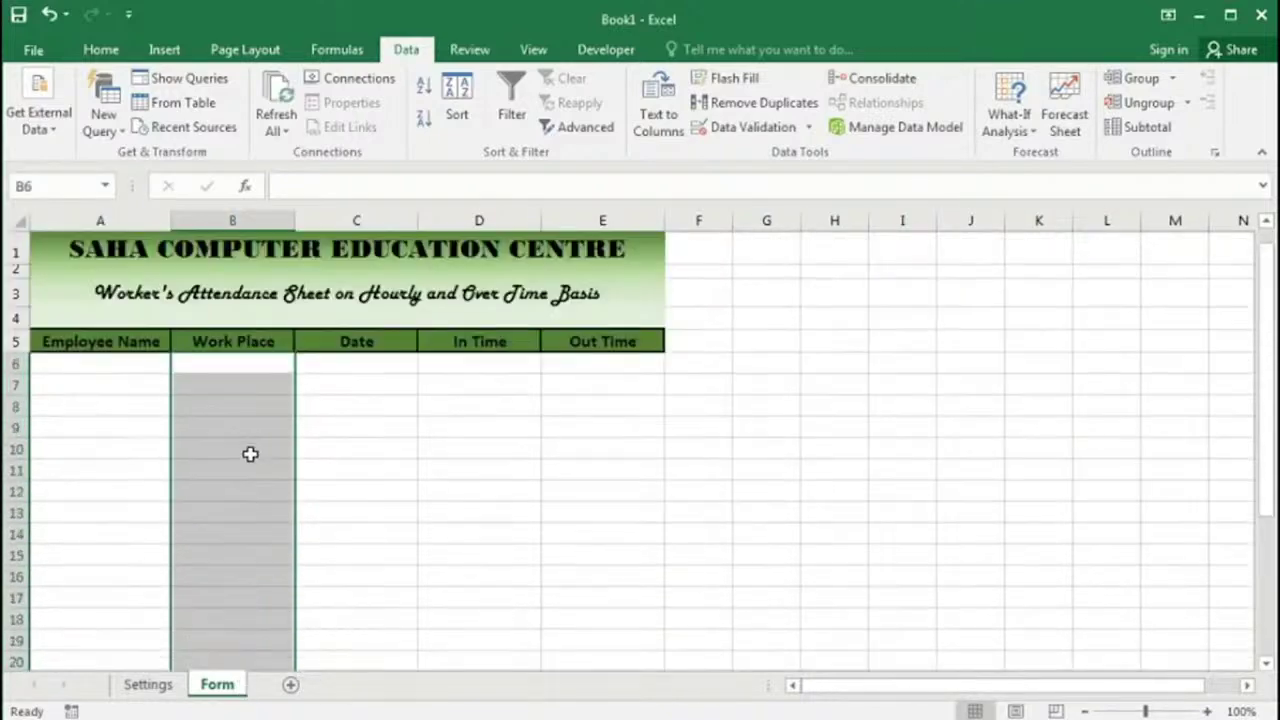
click(745, 127)
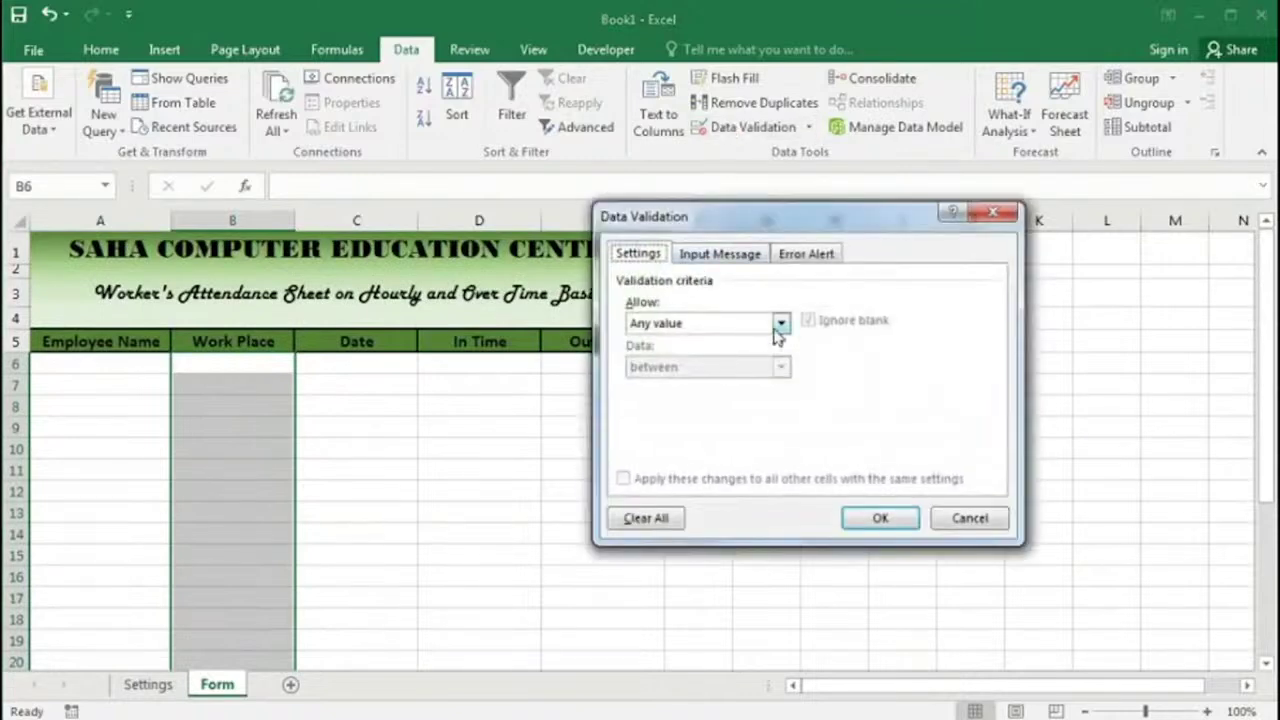
click(780, 323)
click(655, 384)
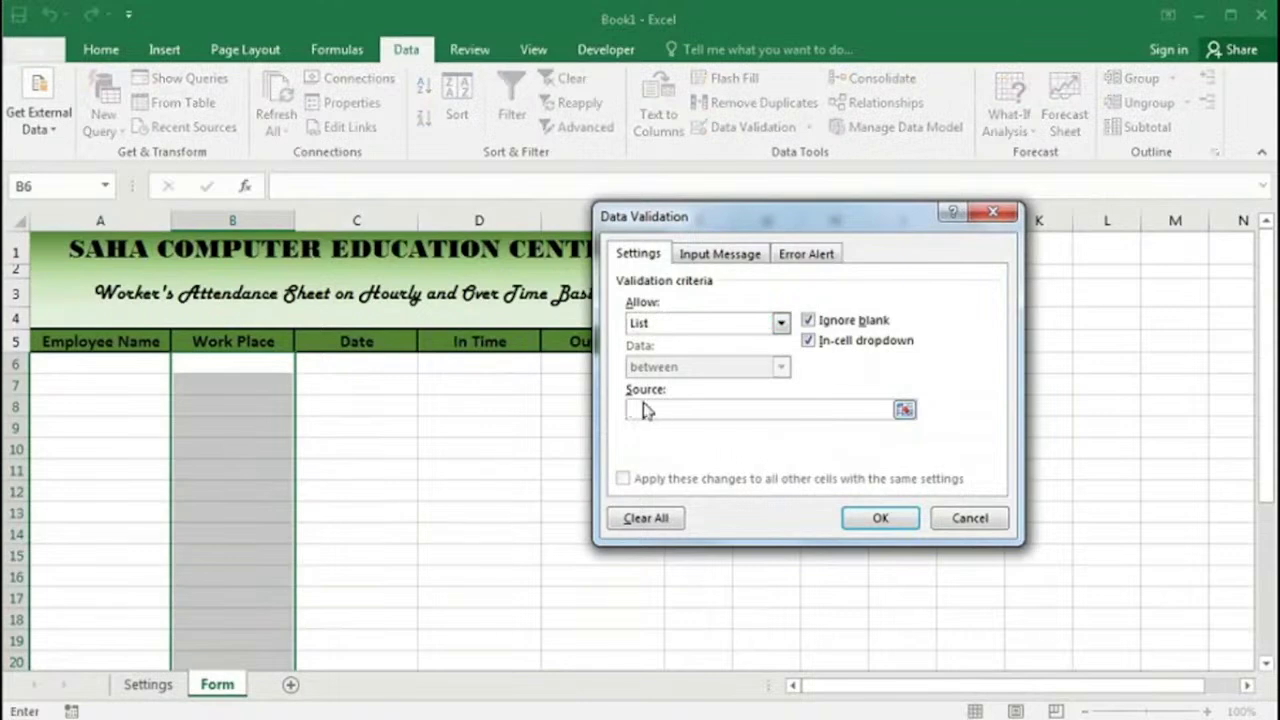
key(F3)
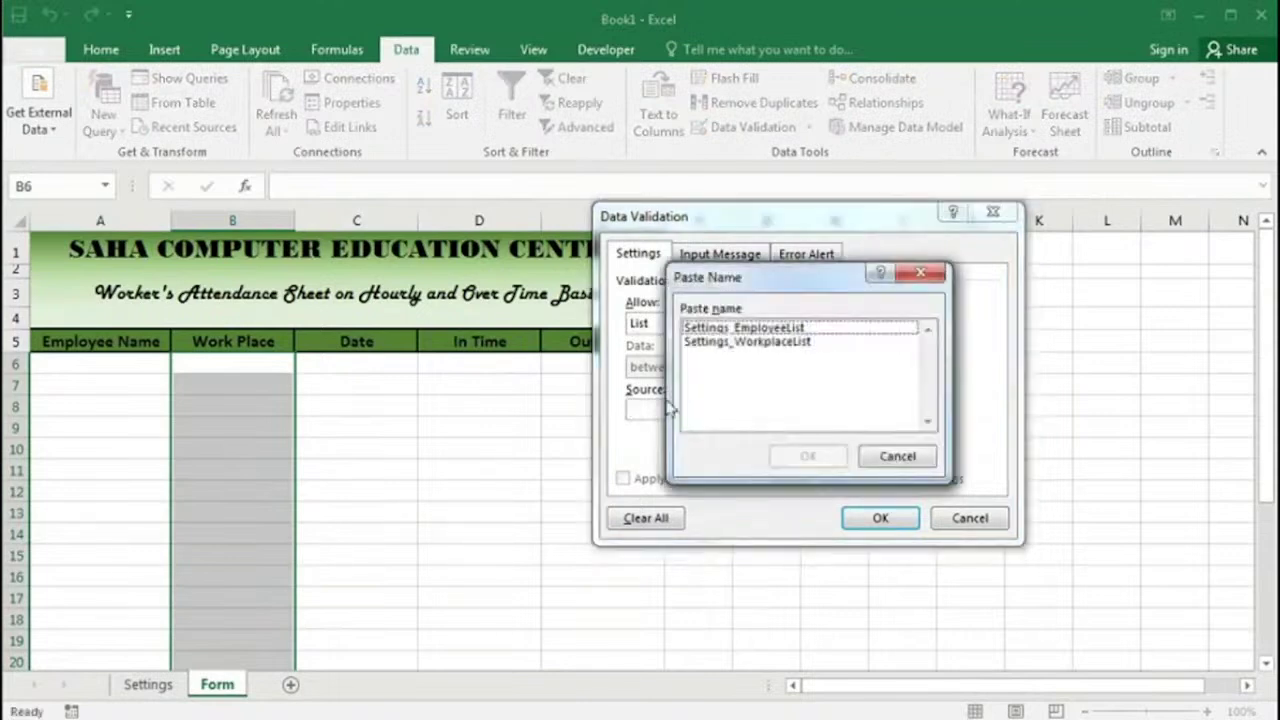
click(745, 343)
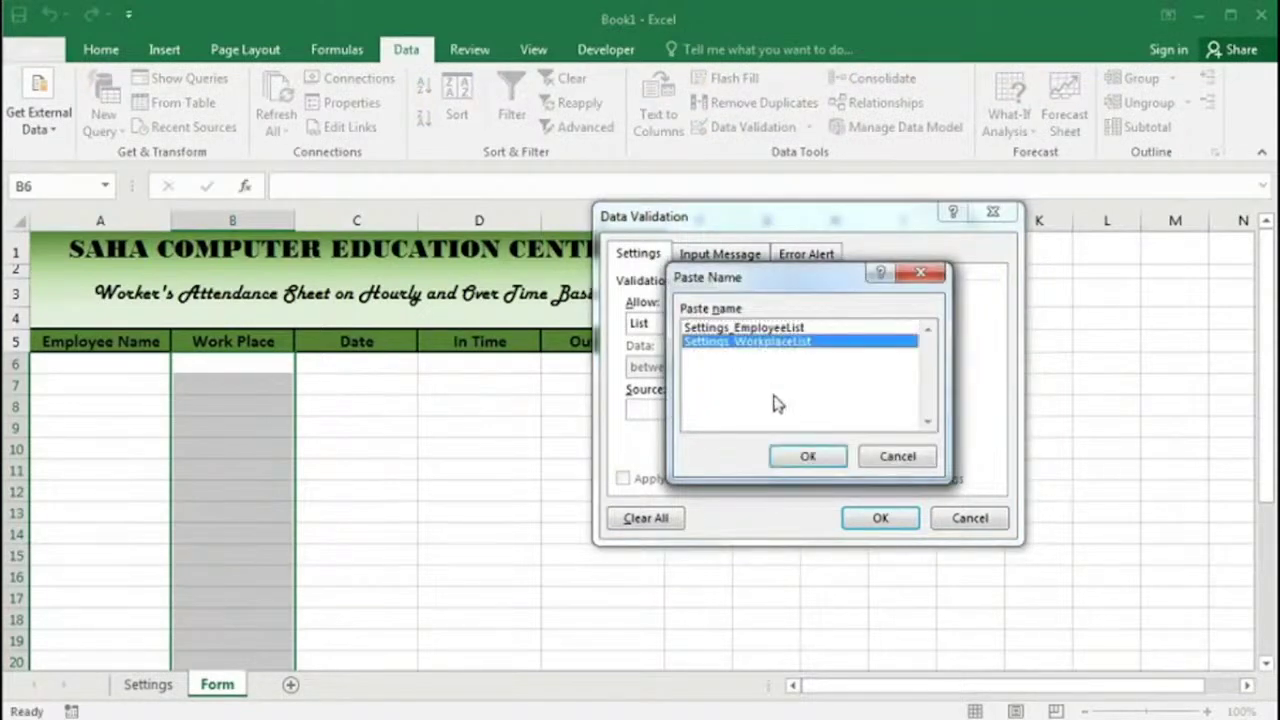
click(808, 456)
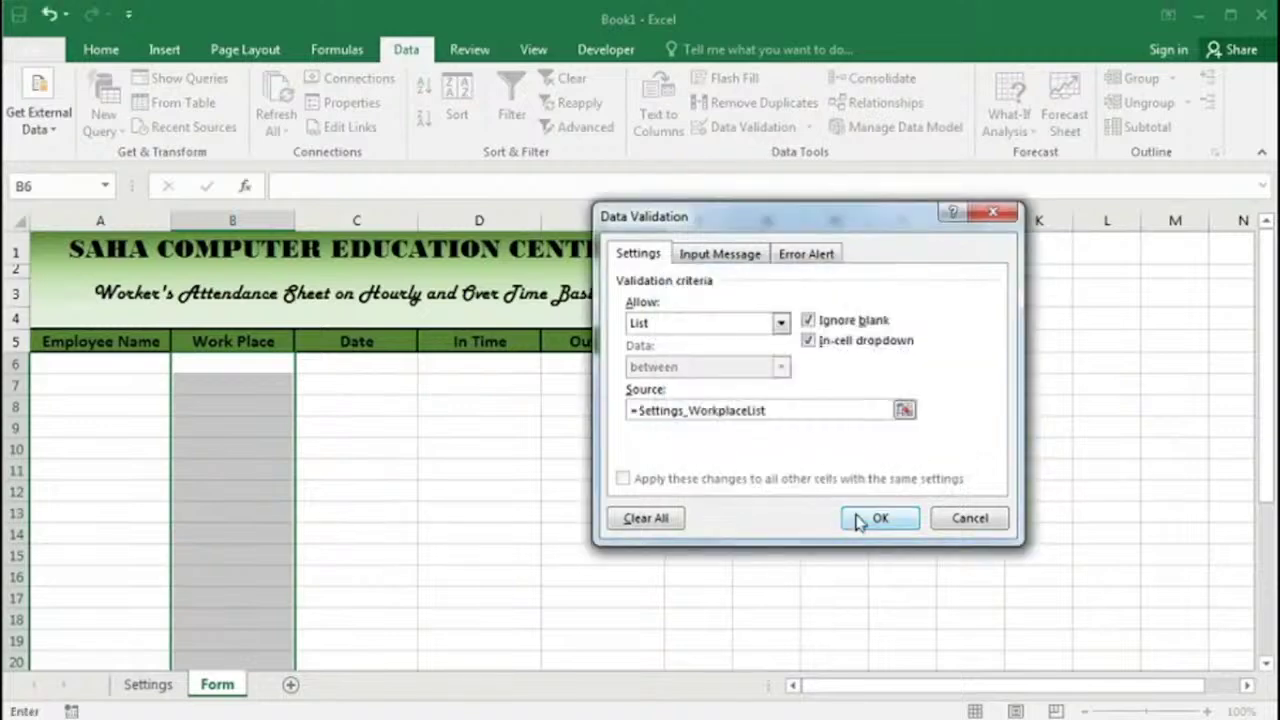
click(868, 518)
Step: Check the dropdowns in B6 for workplaces and A6 for employee names
click(257, 366)
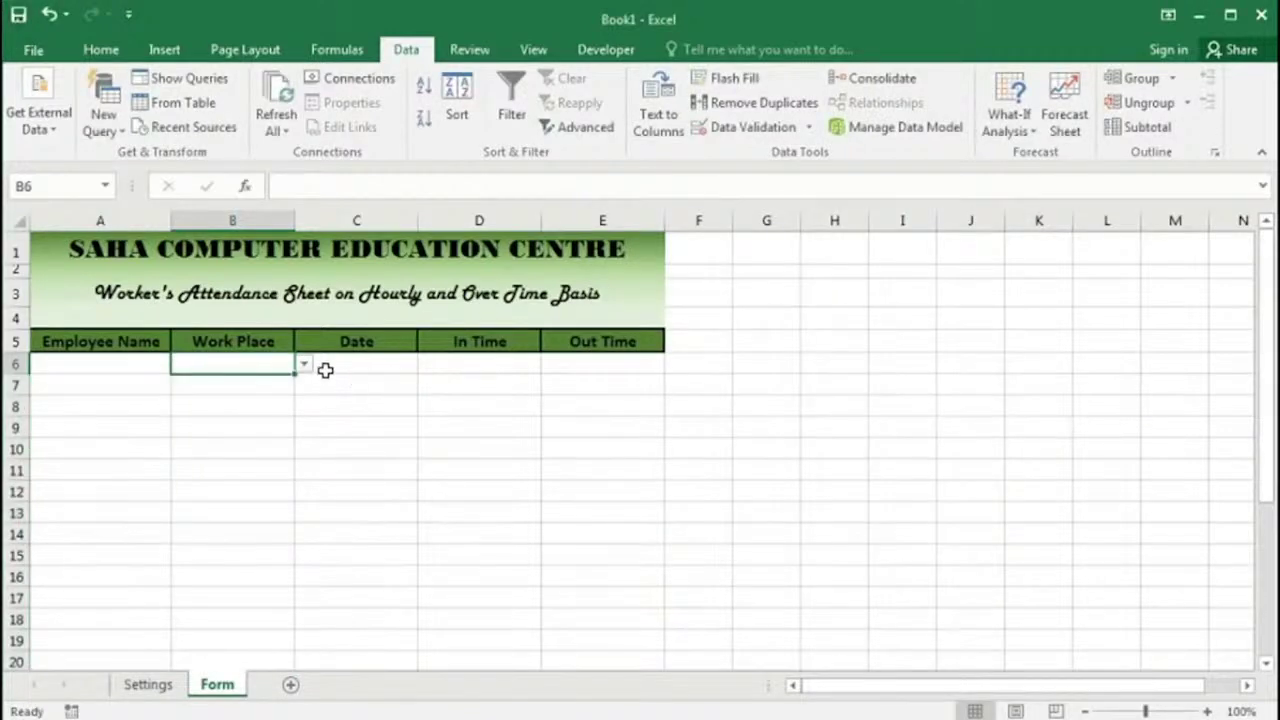
click(304, 365)
click(305, 366)
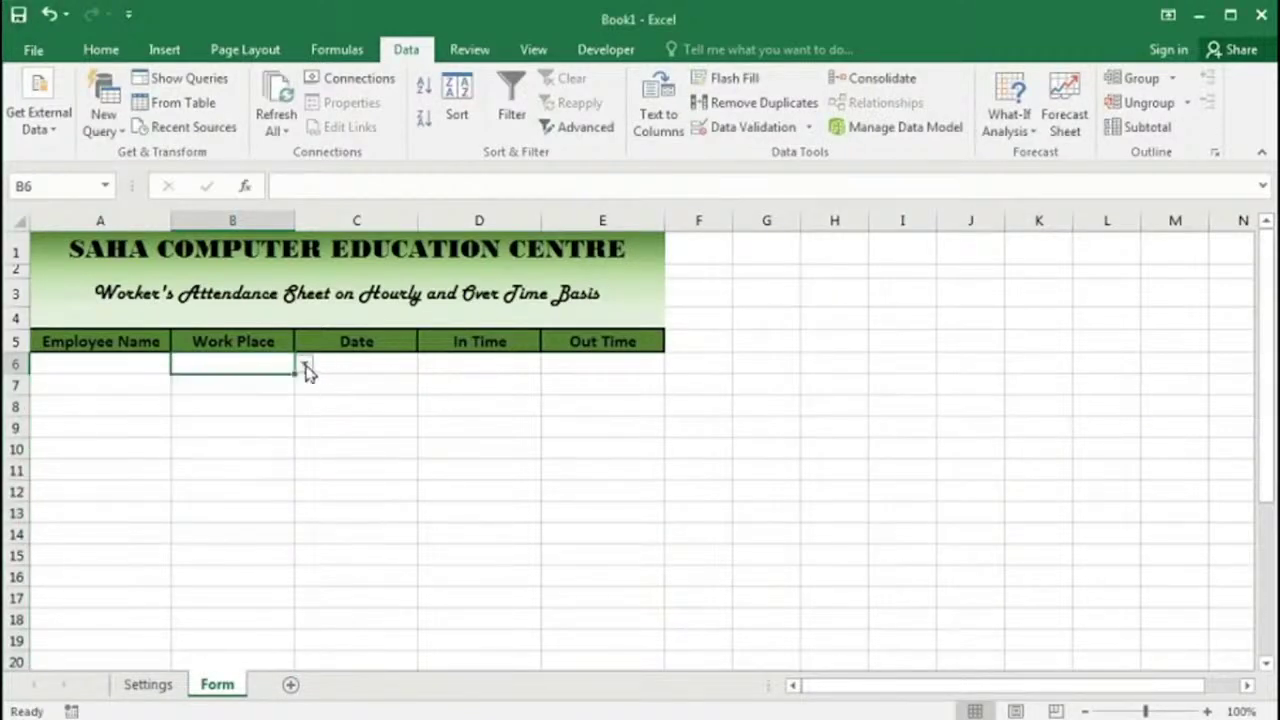
click(120, 364)
click(180, 365)
click(240, 367)
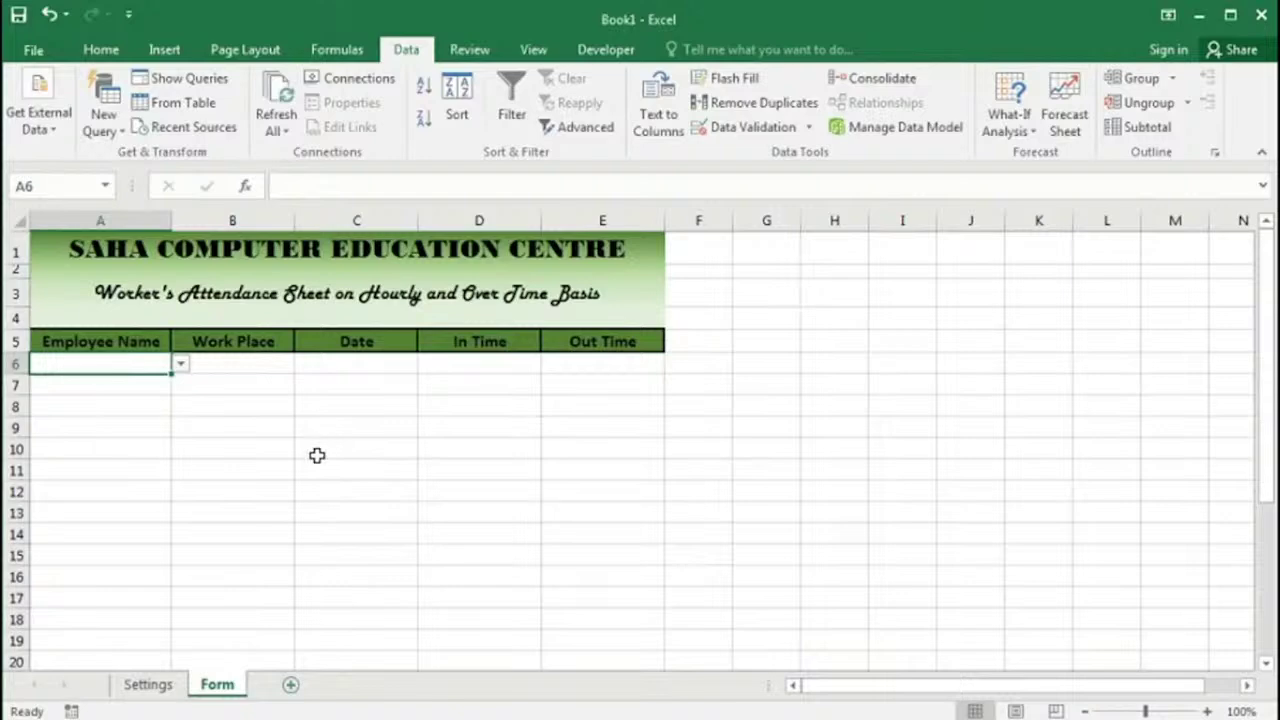
Step: Add a new worksheet and rename its tab to Data
click(290, 686)
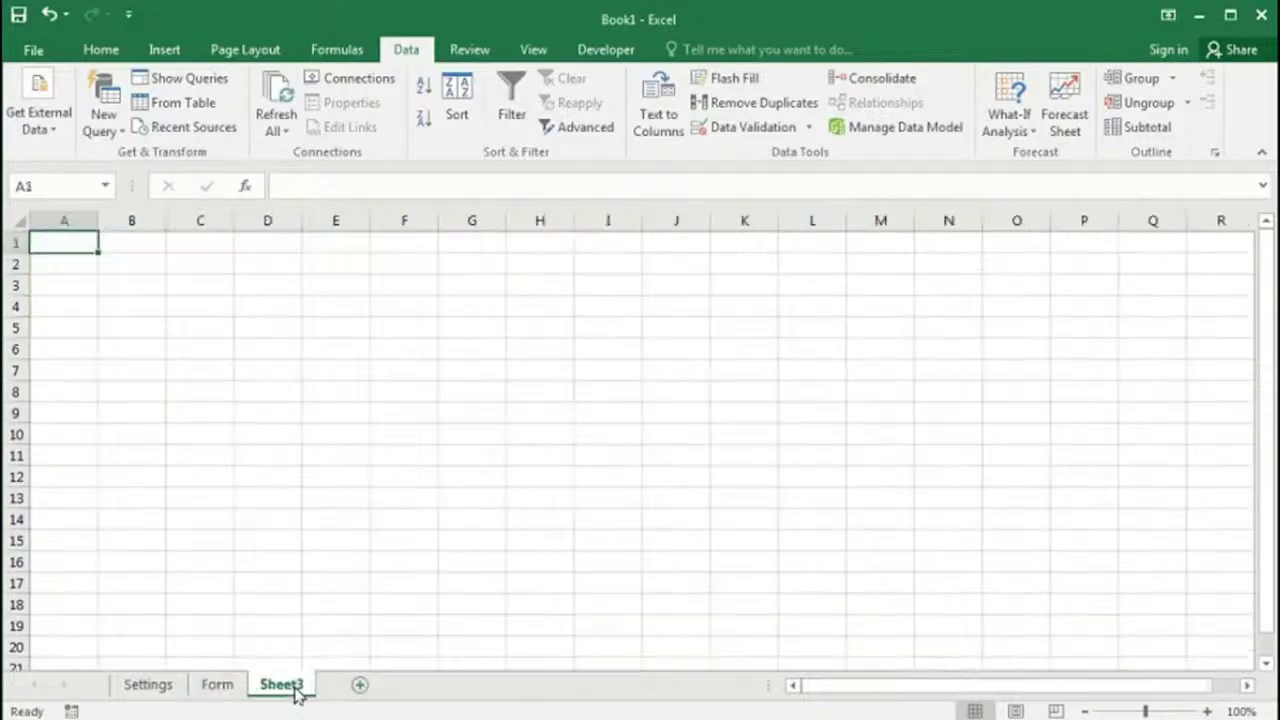
double_click(284, 686)
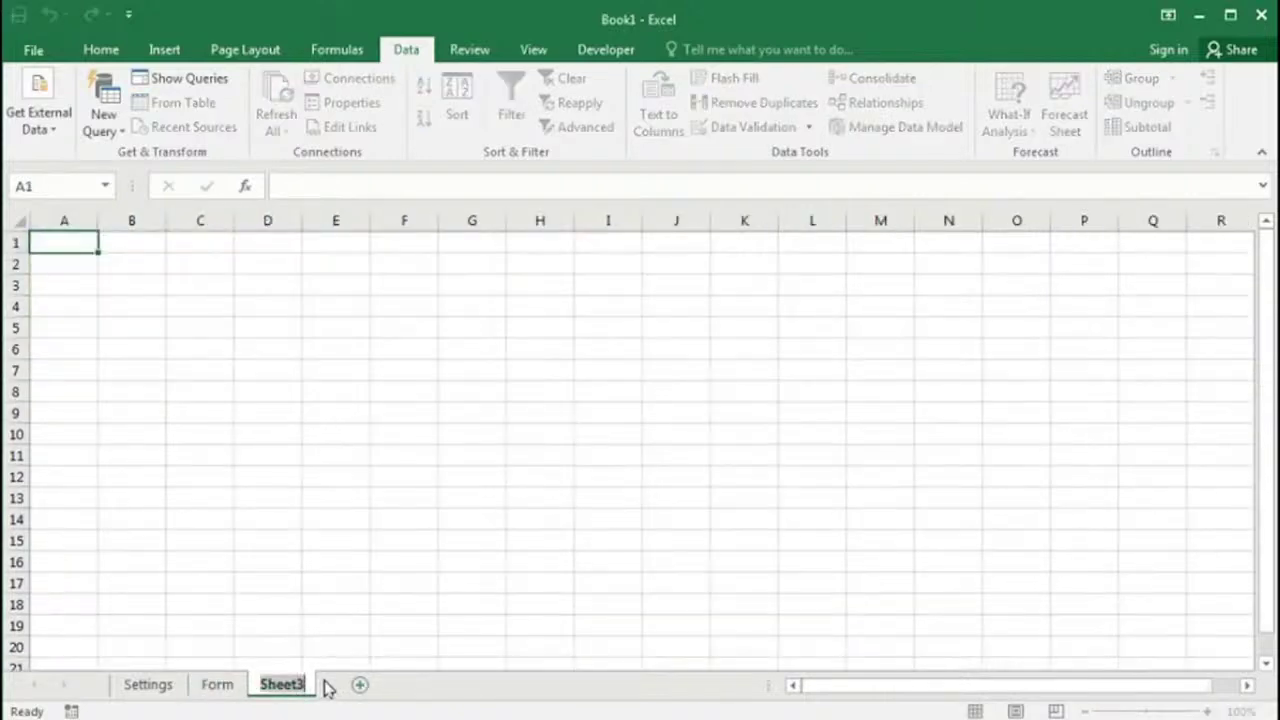
text(Data)
key(Return)
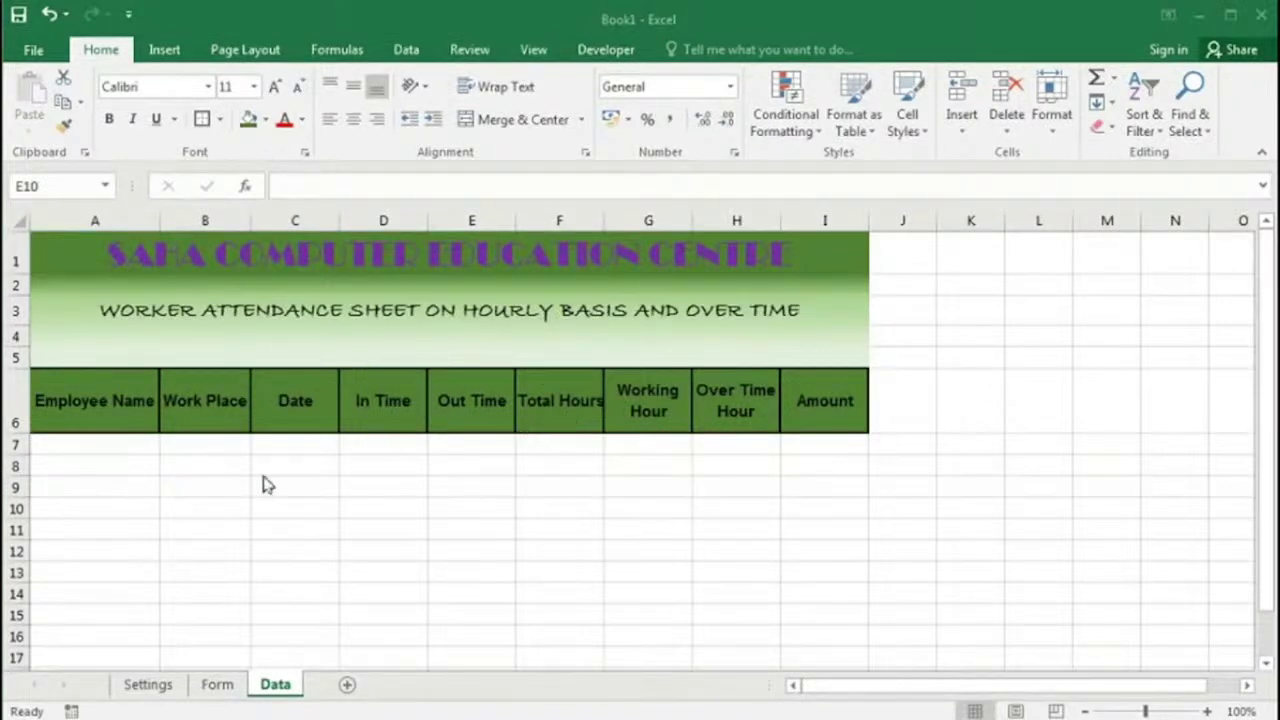
Step: Enter N.W.Hour 6:00 and N.W.H Rate: 250 across F4:I4
click(88, 444)
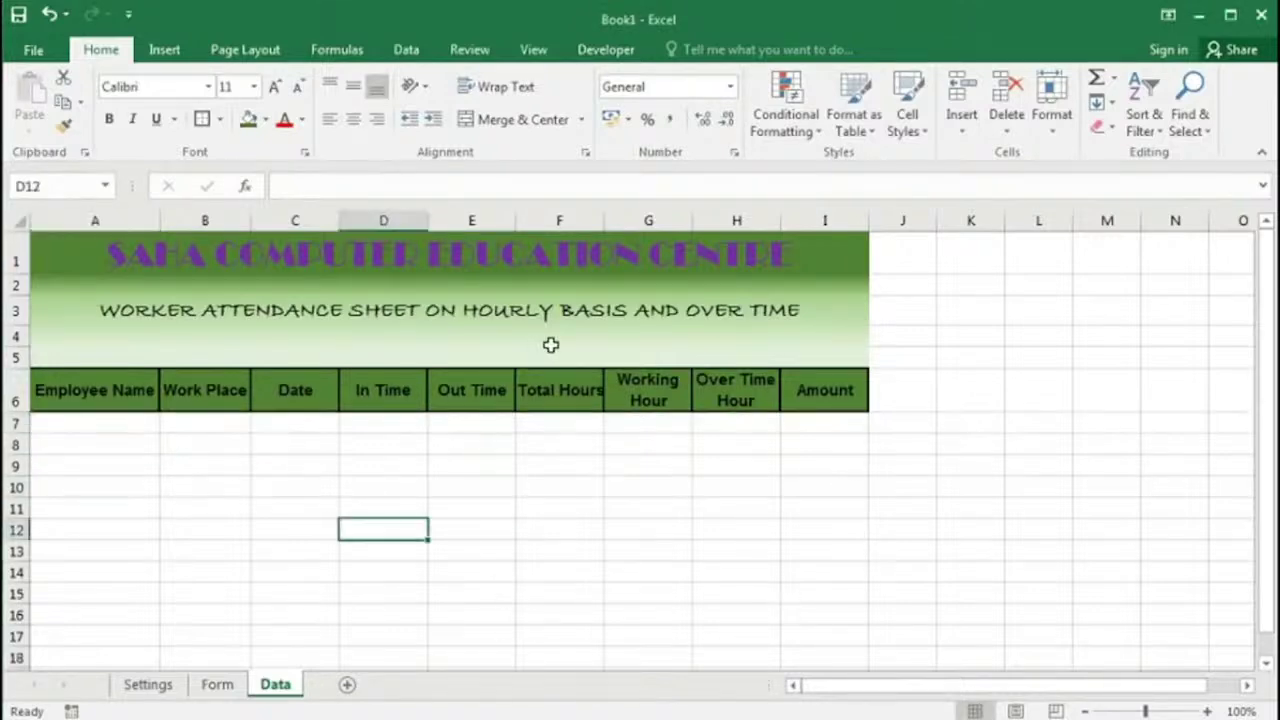
click(552, 340)
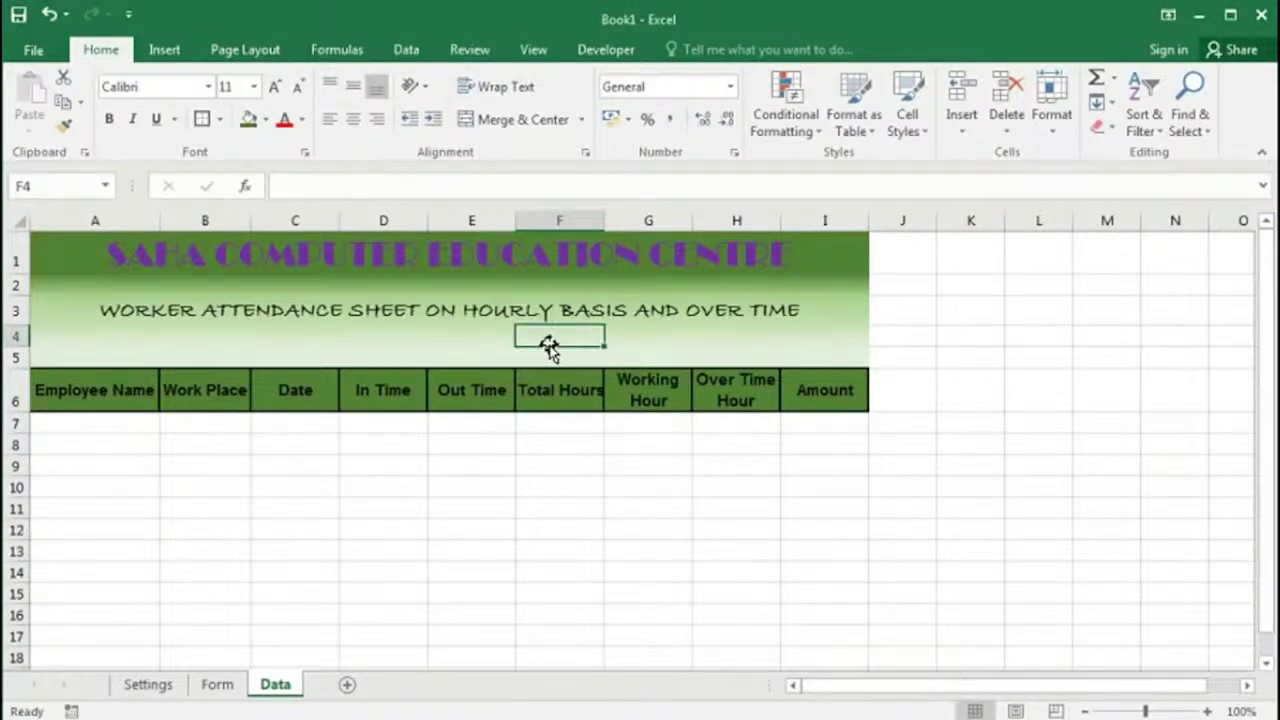
text(N.W.H)
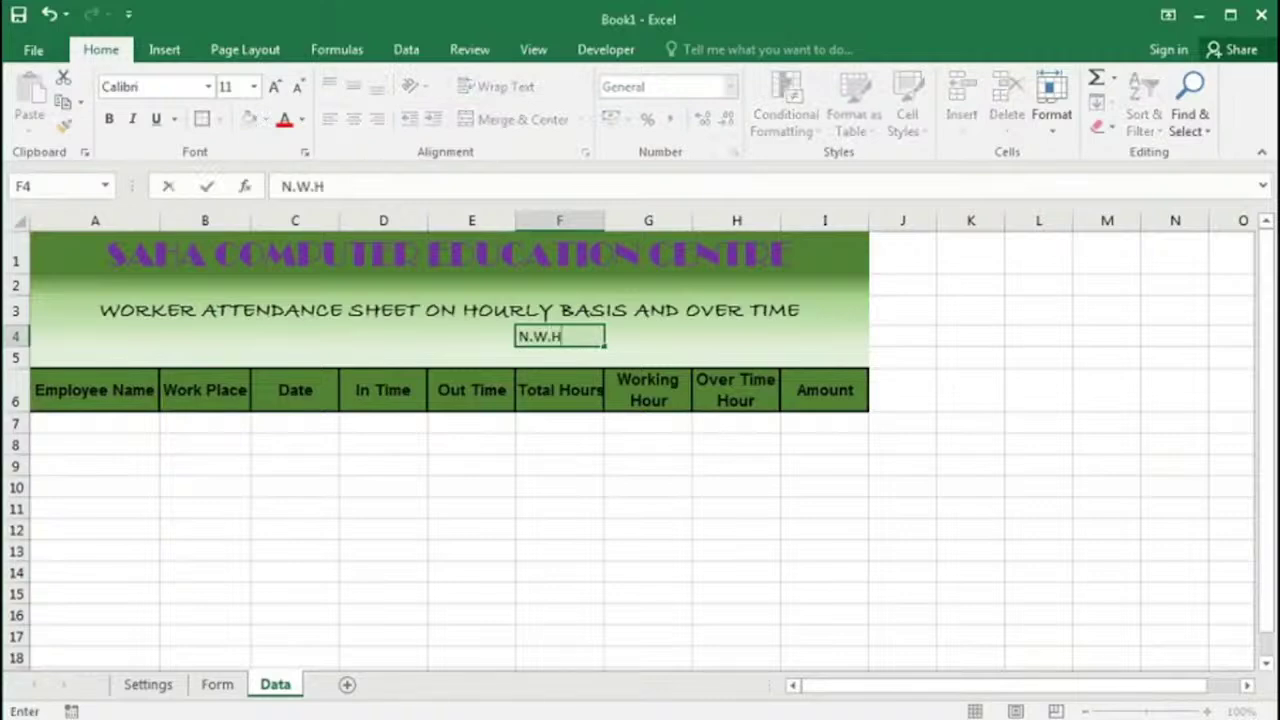
text(our)
key(Tab)
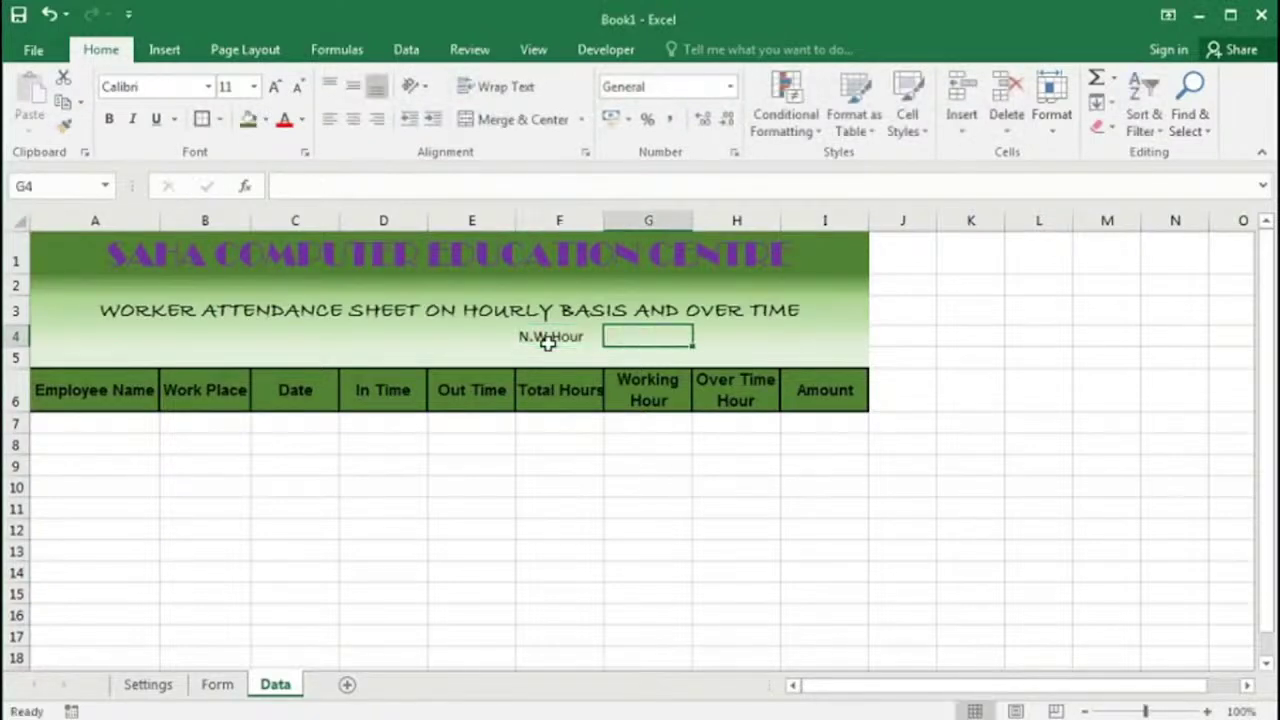
text(6)
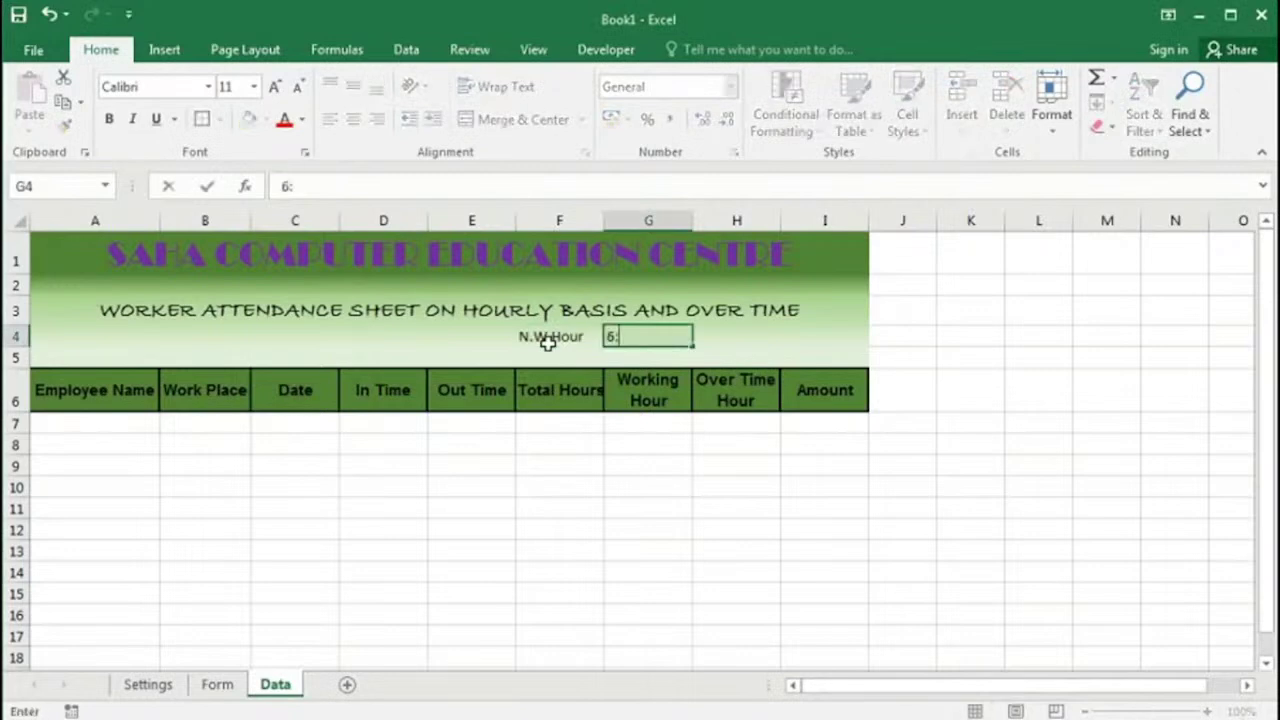
text(:00)
key(Tab)
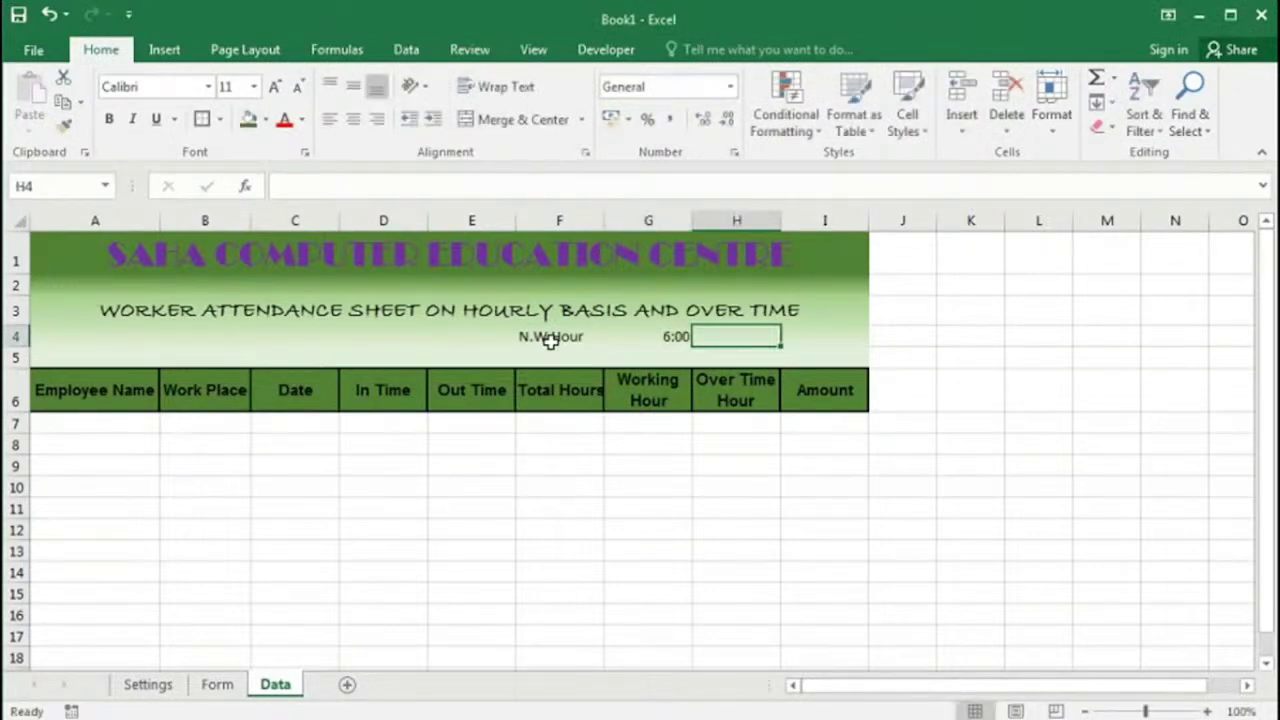
text(N.W.H Ra)
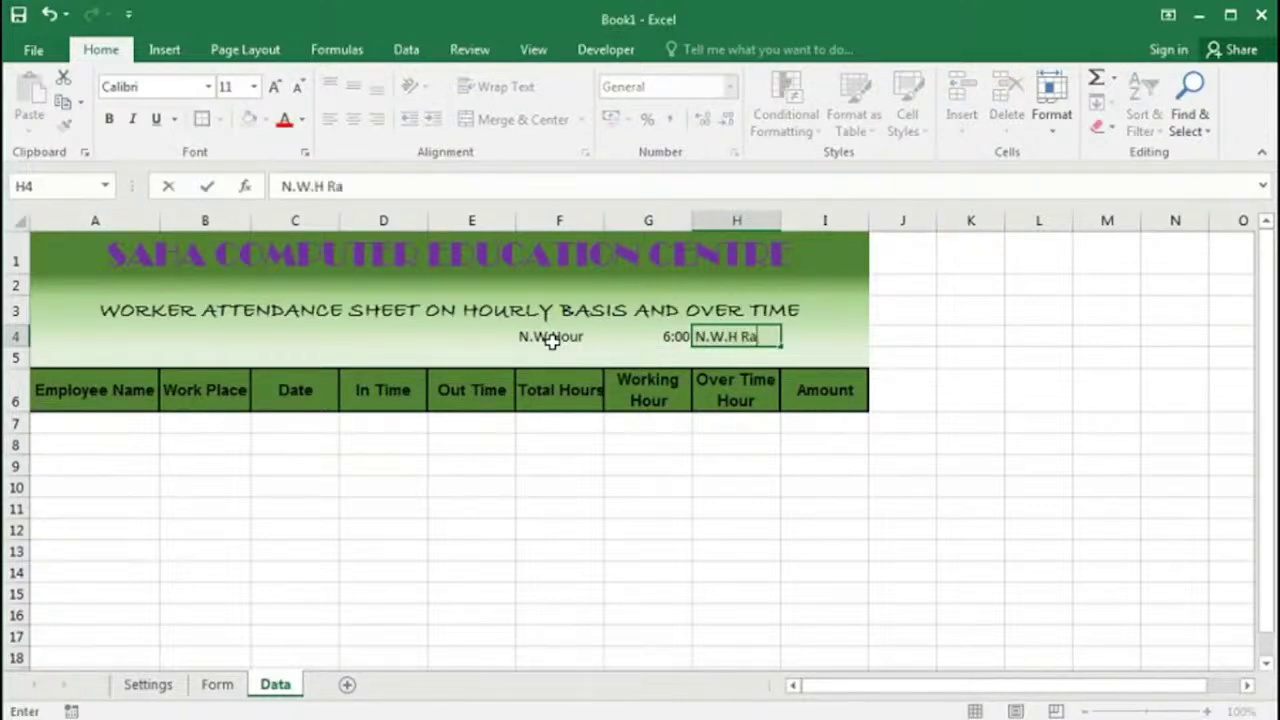
text(te:)
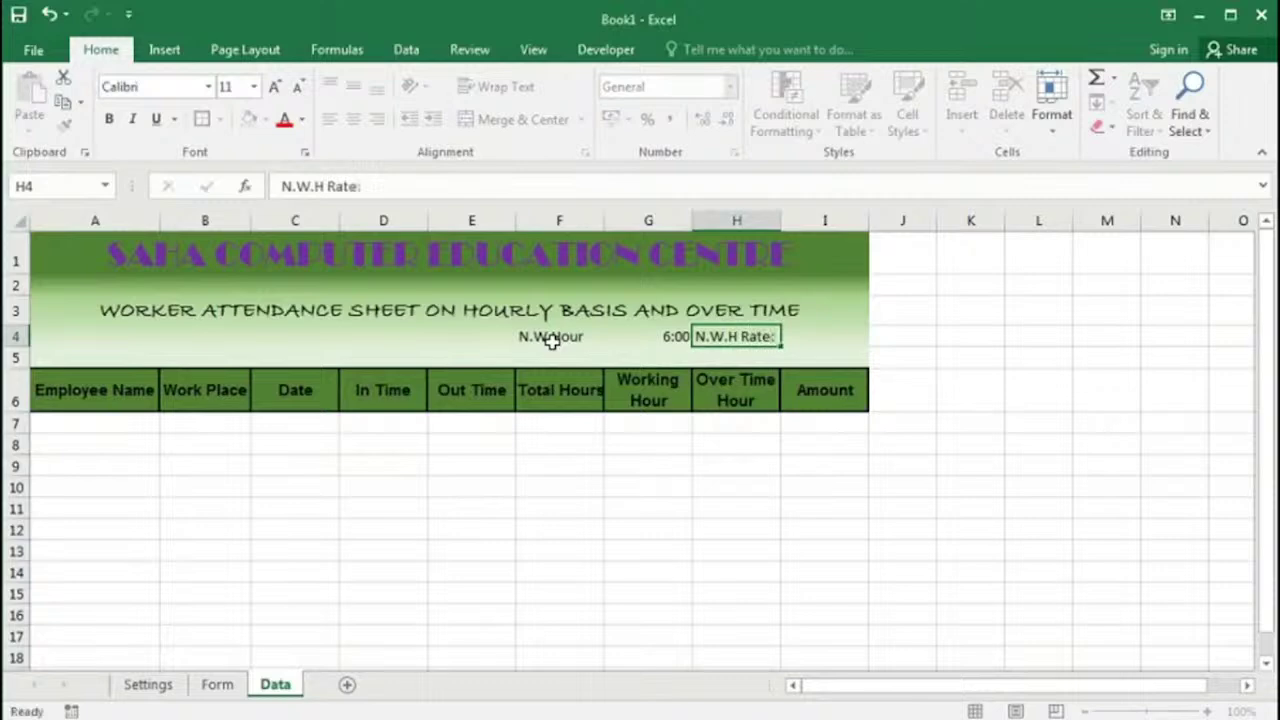
key(Tab)
text(25)
key(Return)
Step: Enter the Over Time Rate: label with 300 in H5:I5
key(Right)
key(Right)
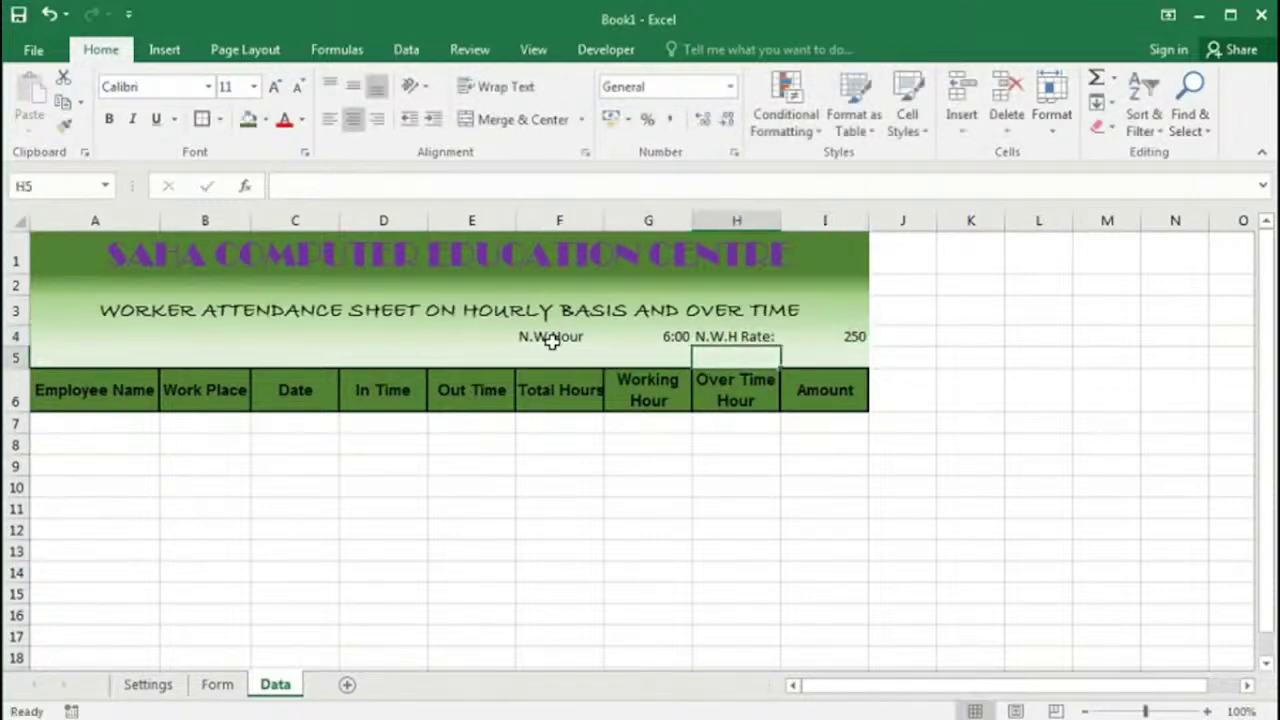
text(O)
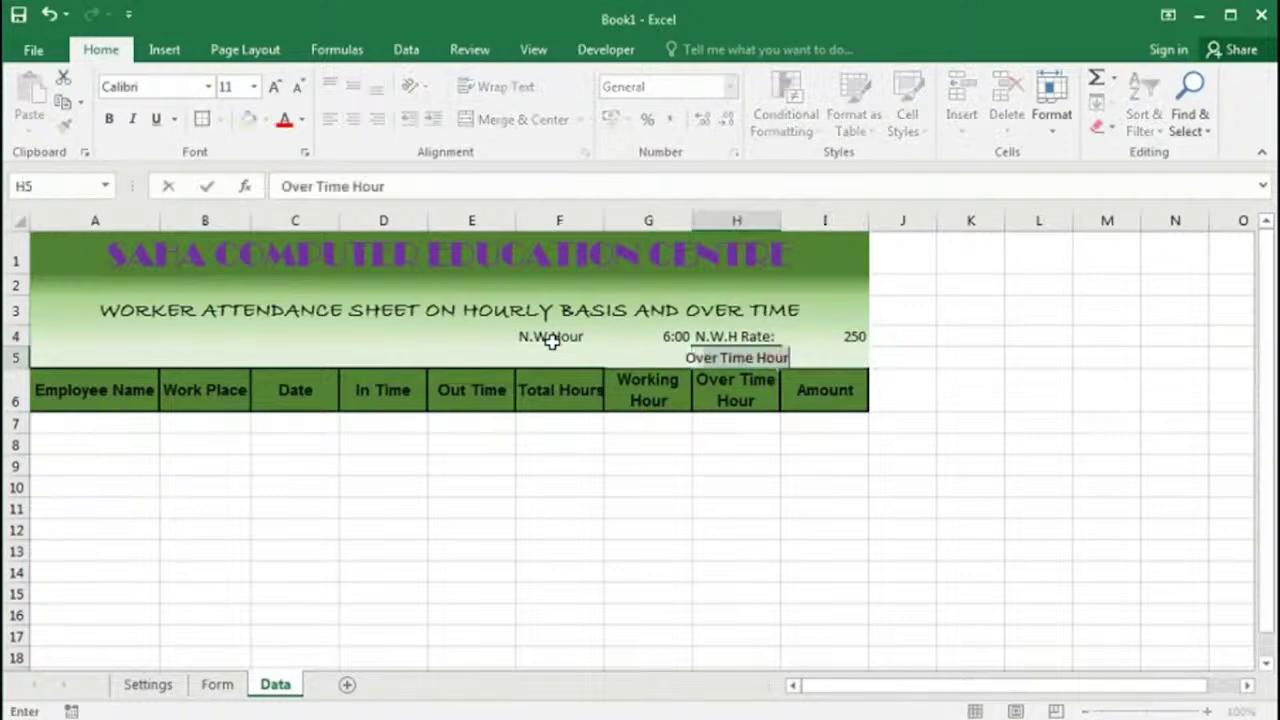
text(ver )
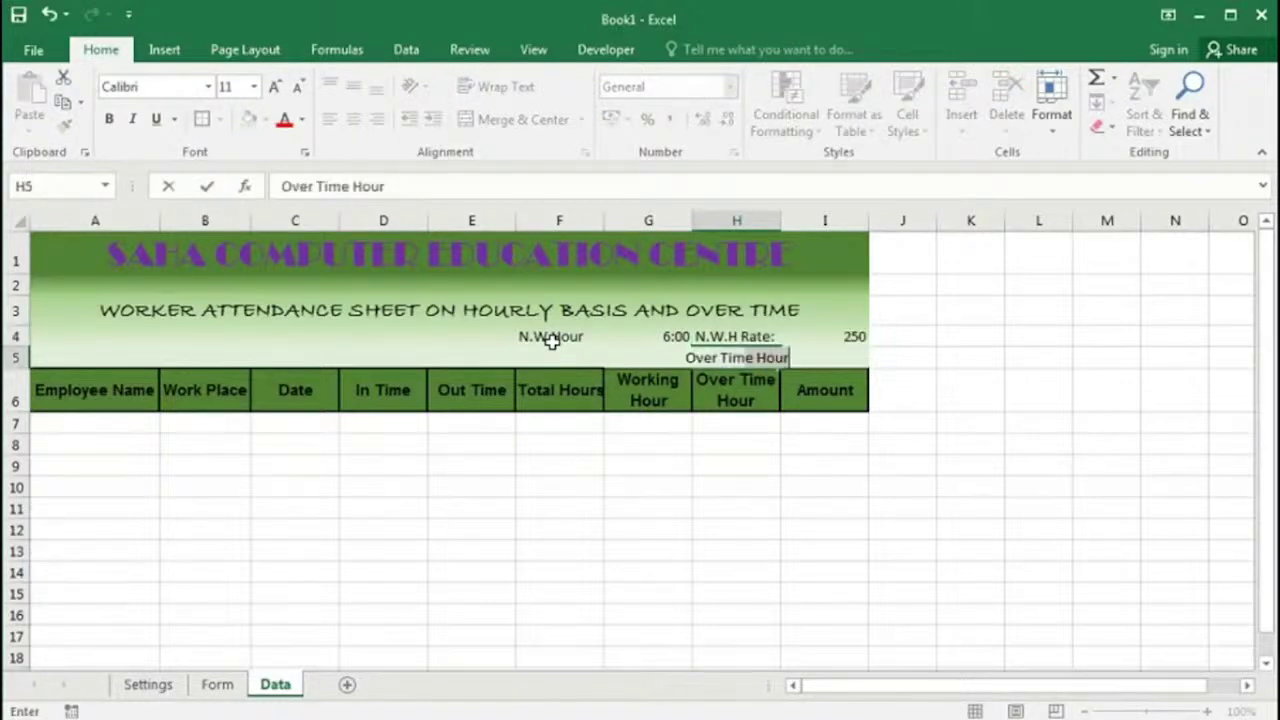
text(Time Ra)
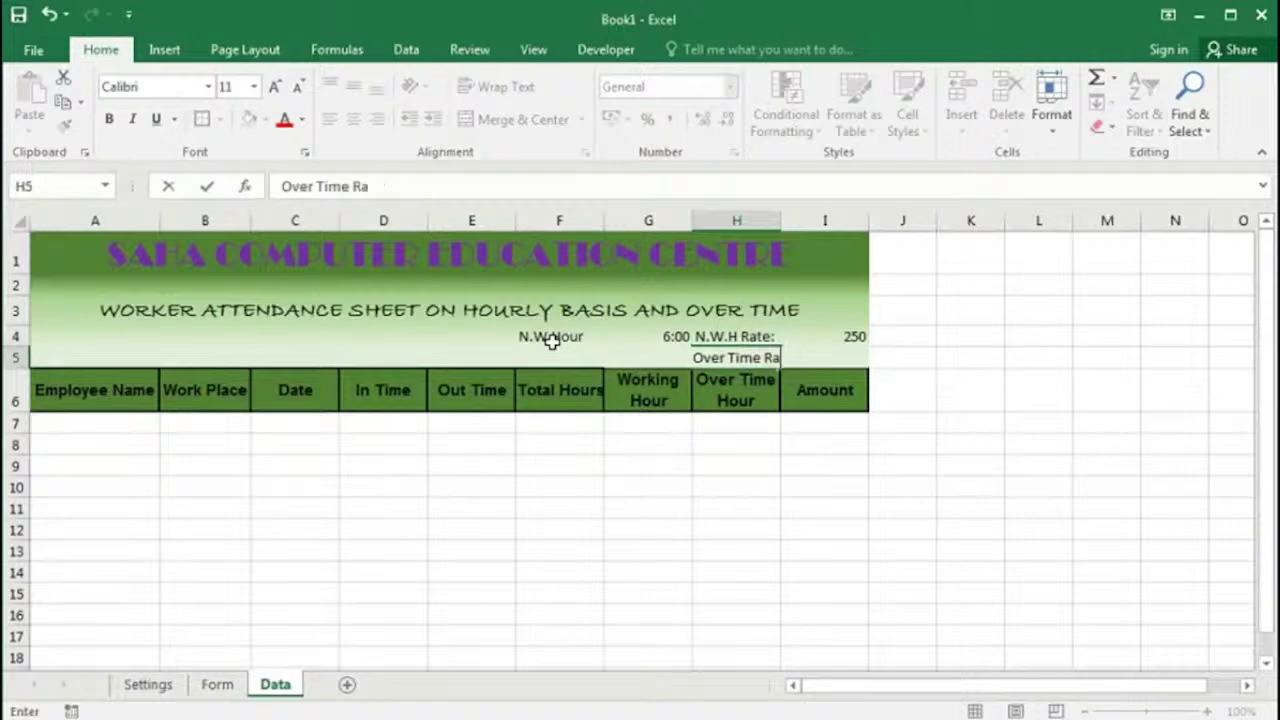
text(te:)
key(Tab)
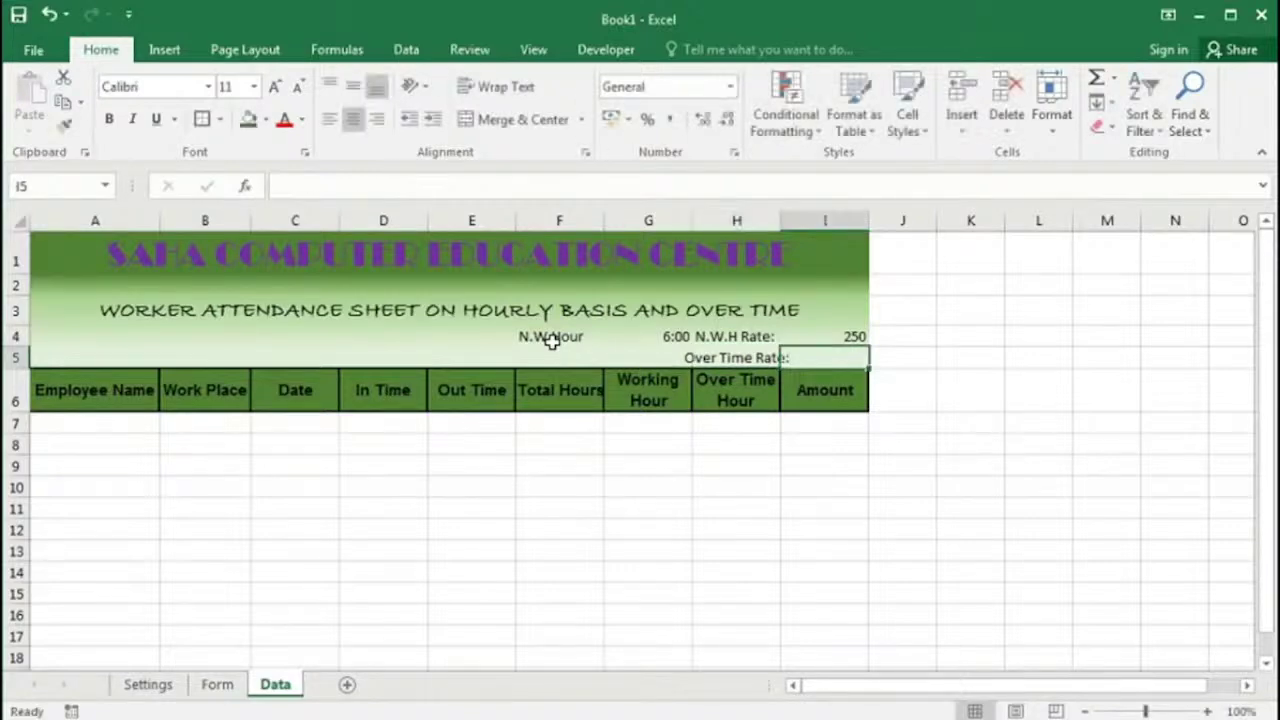
text(300)
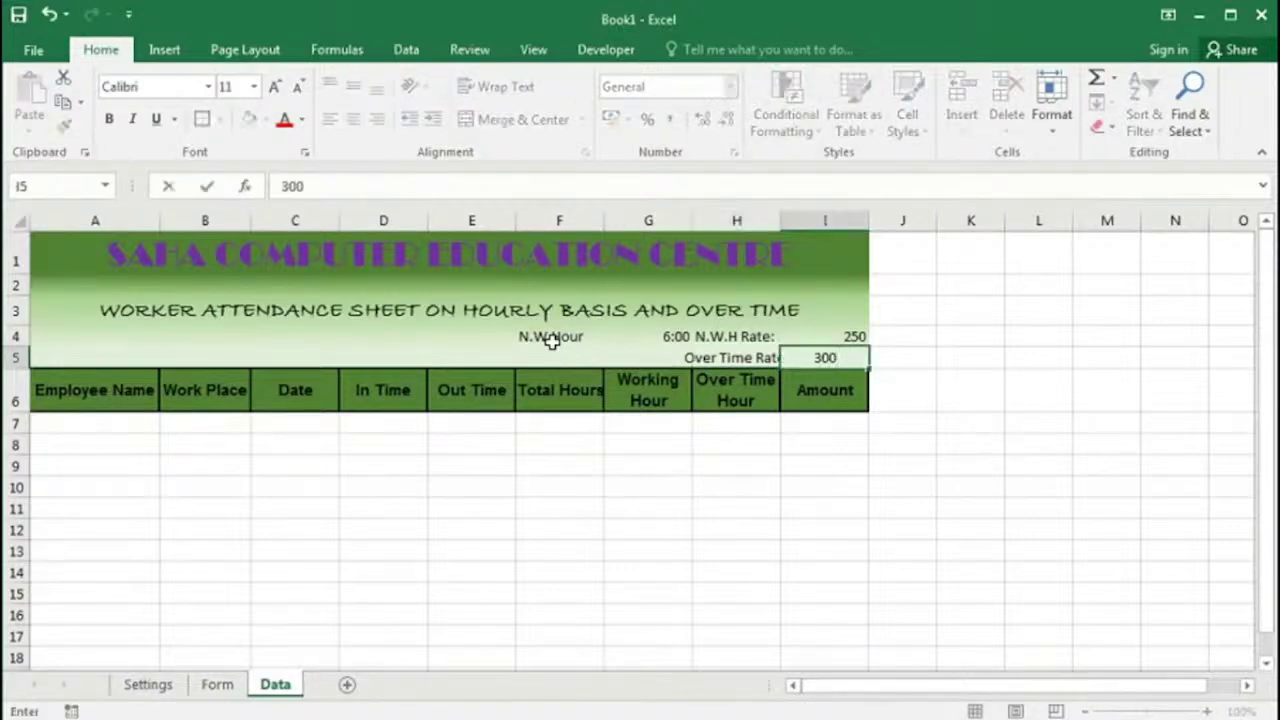
click(676, 336)
Step: Format I4:I5 as Rs. currency left-aligned, right-align the rate labels, and autofit column F
click(830, 342)
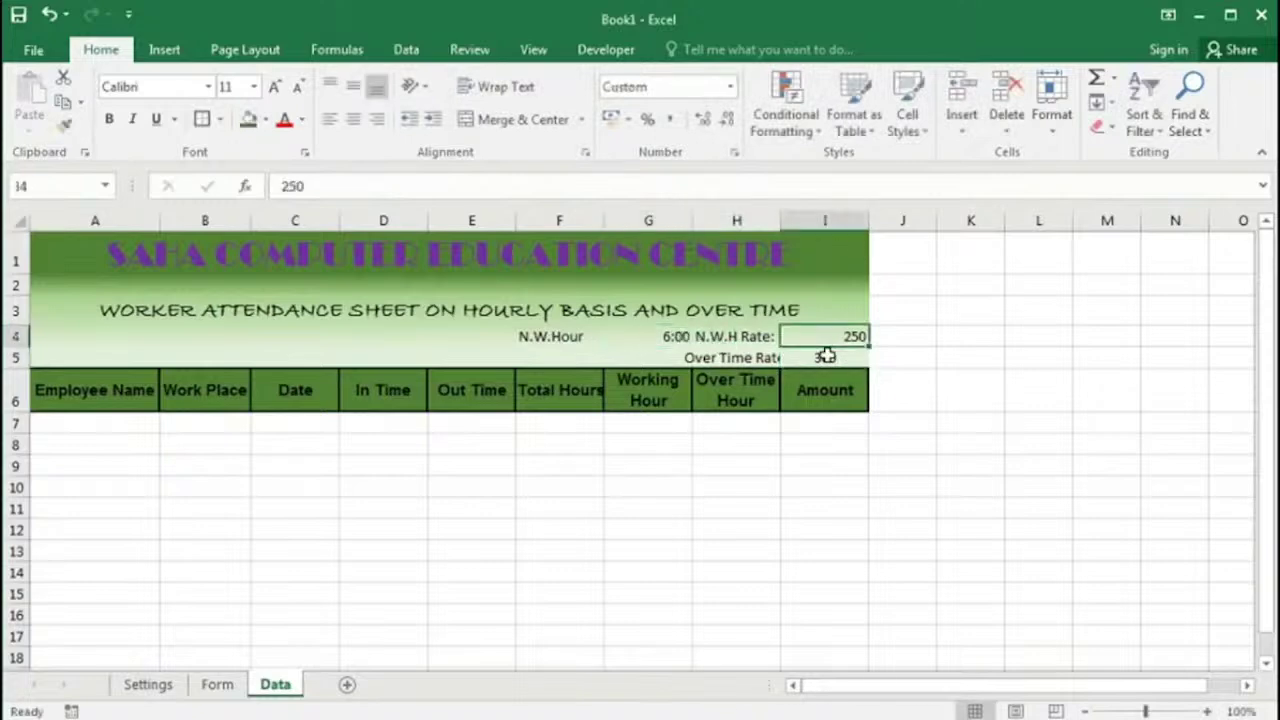
drag(826, 356, 826, 358)
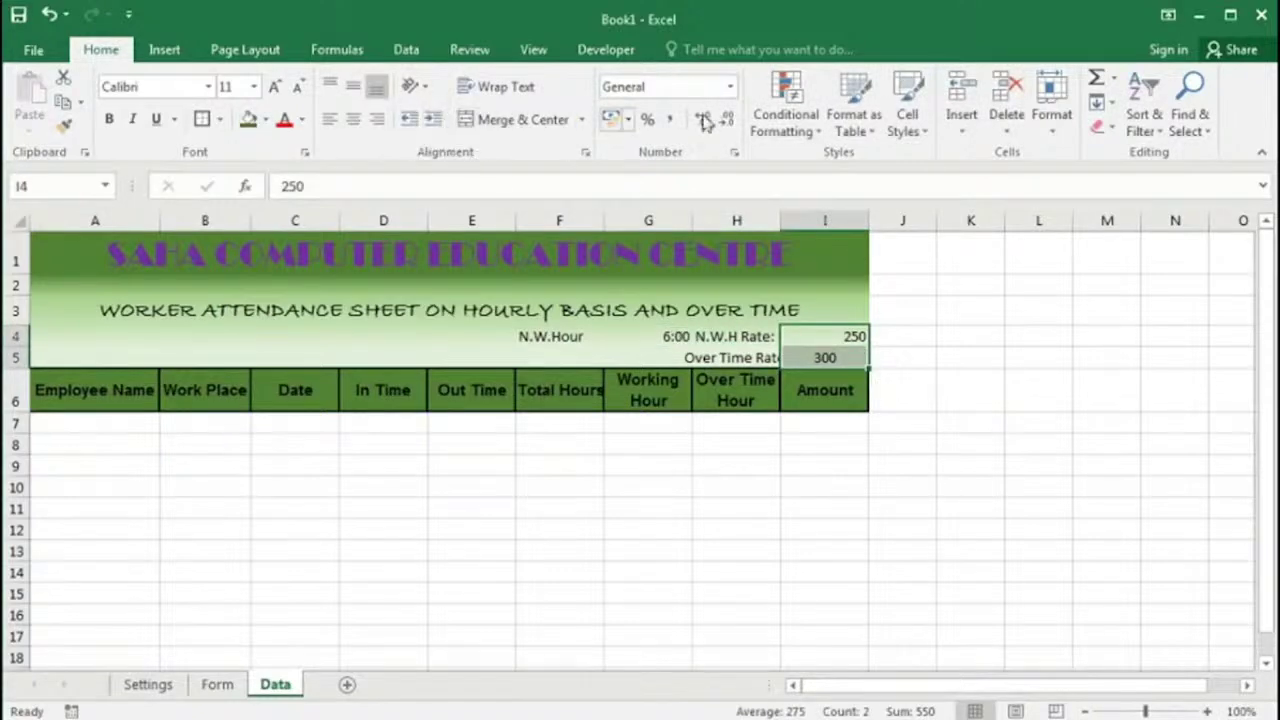
click(730, 87)
click(686, 217)
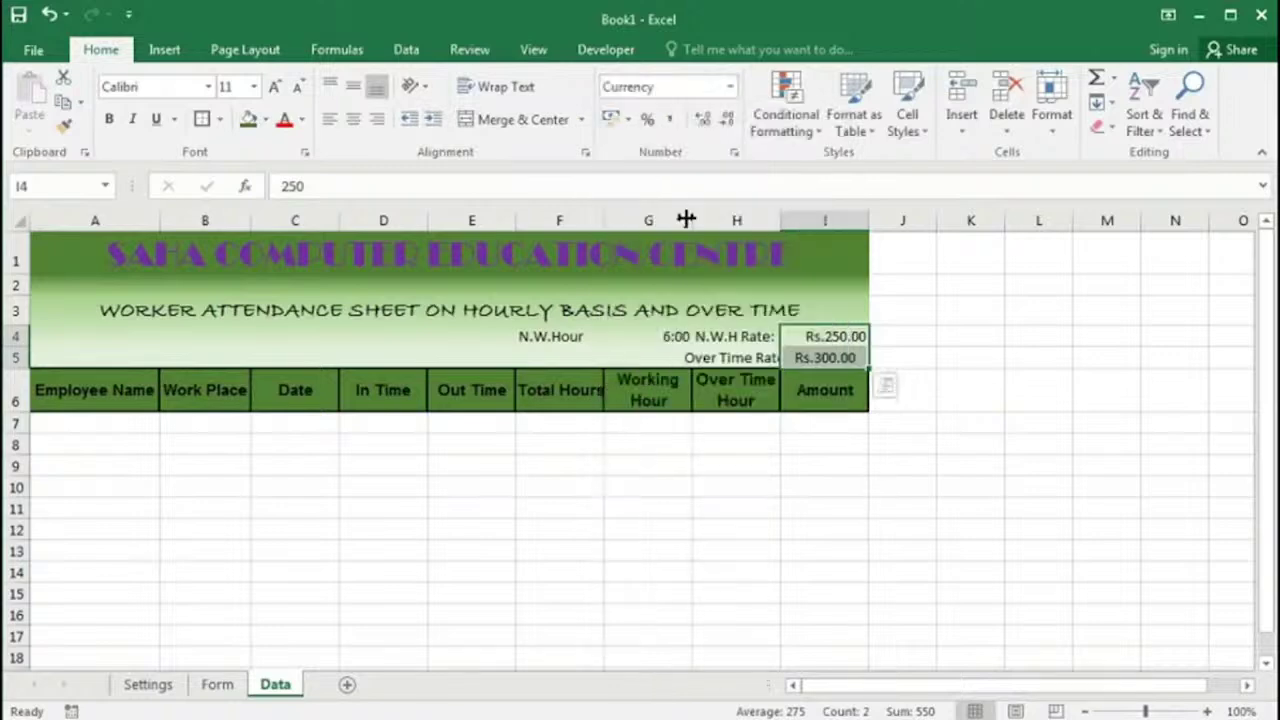
click(331, 121)
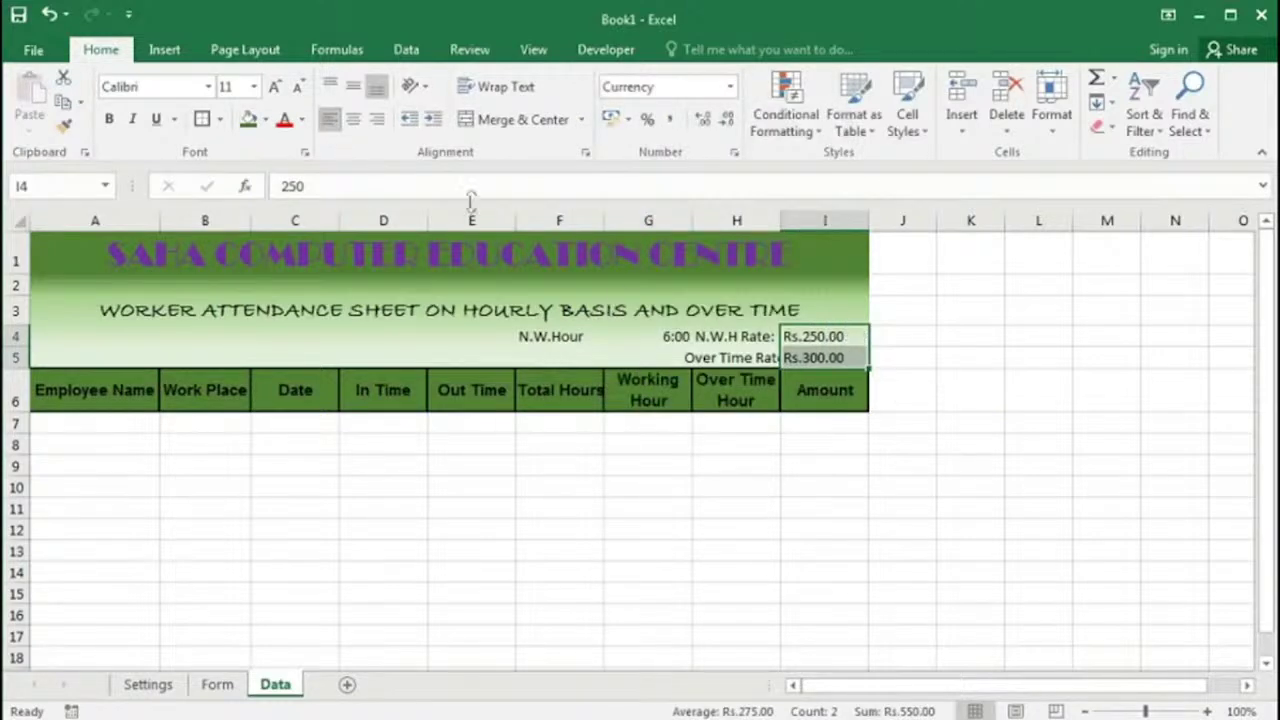
drag(729, 337, 733, 357)
click(376, 119)
click(651, 338)
double_click(604, 217)
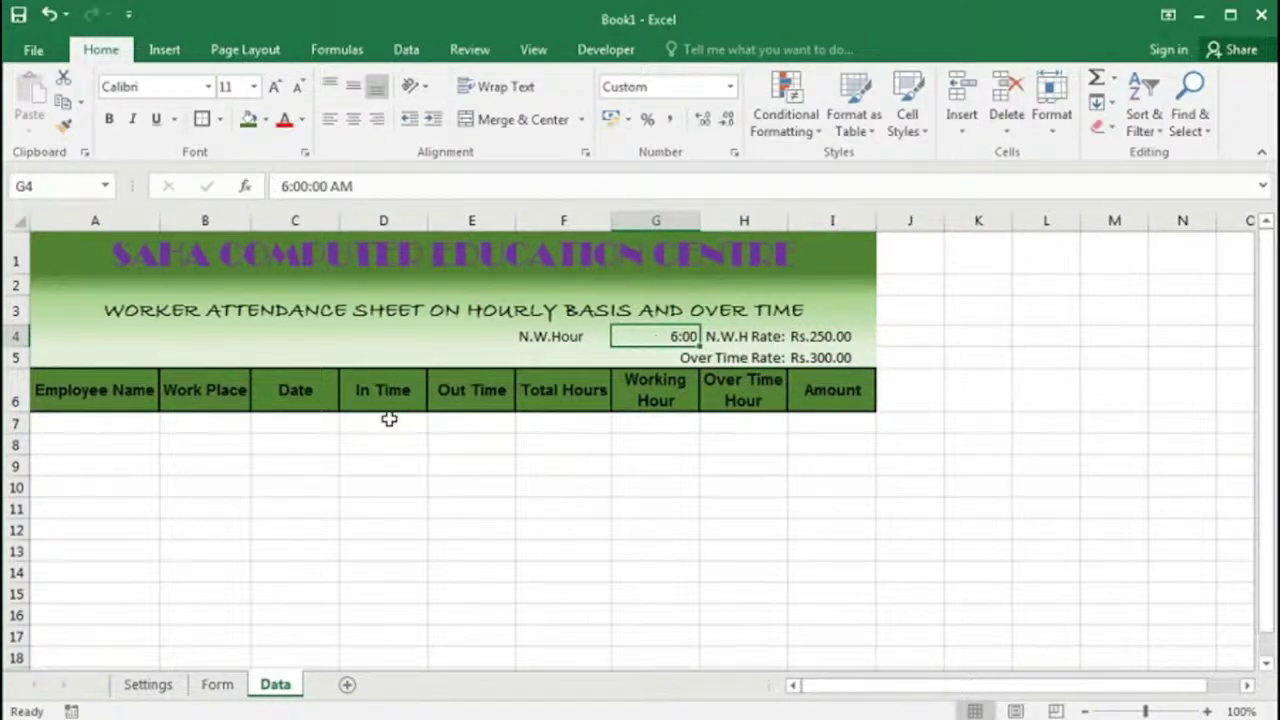
Step: Enter =MOD((E7-D7),1) in F7 to calculate Total Hours
click(551, 418)
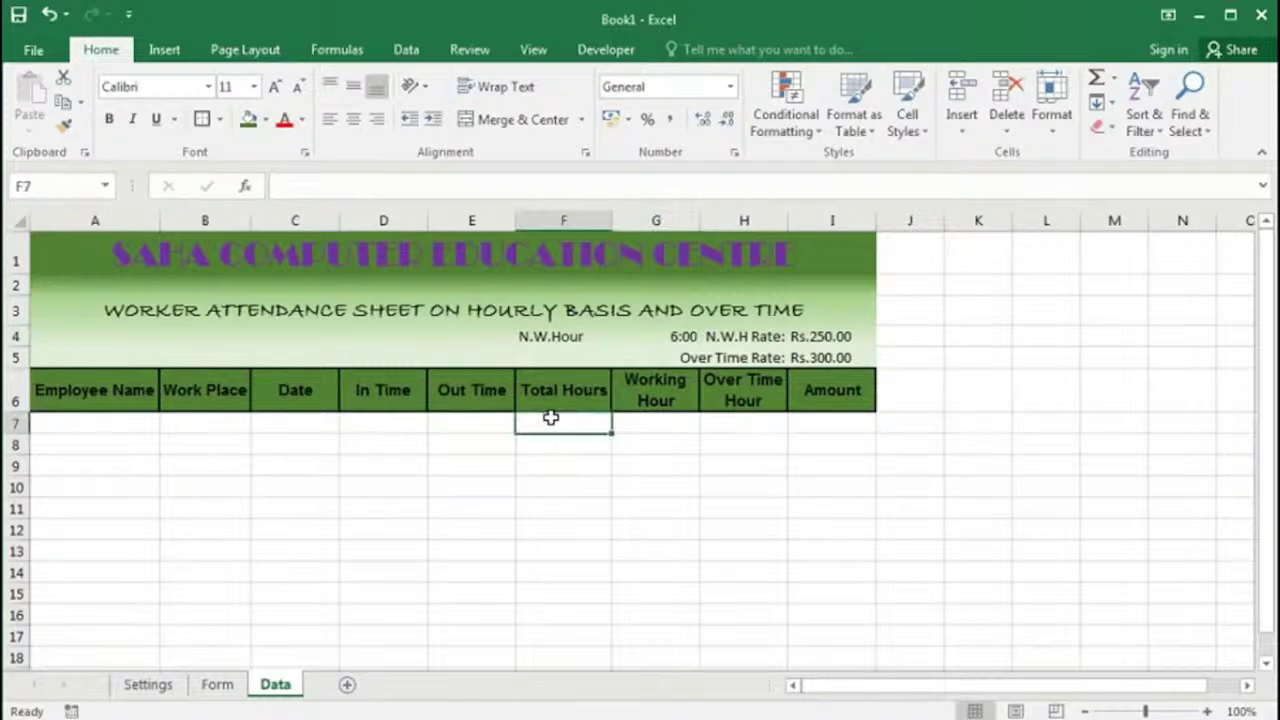
text(=)
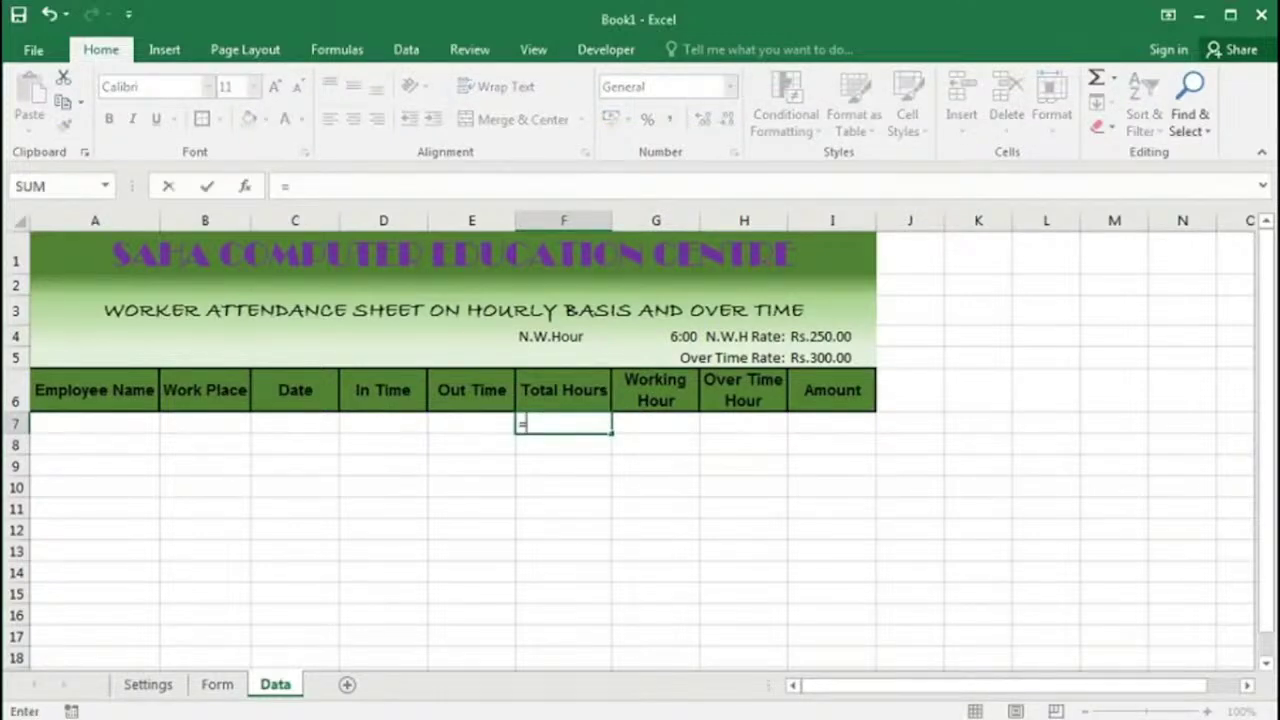
text(mod)
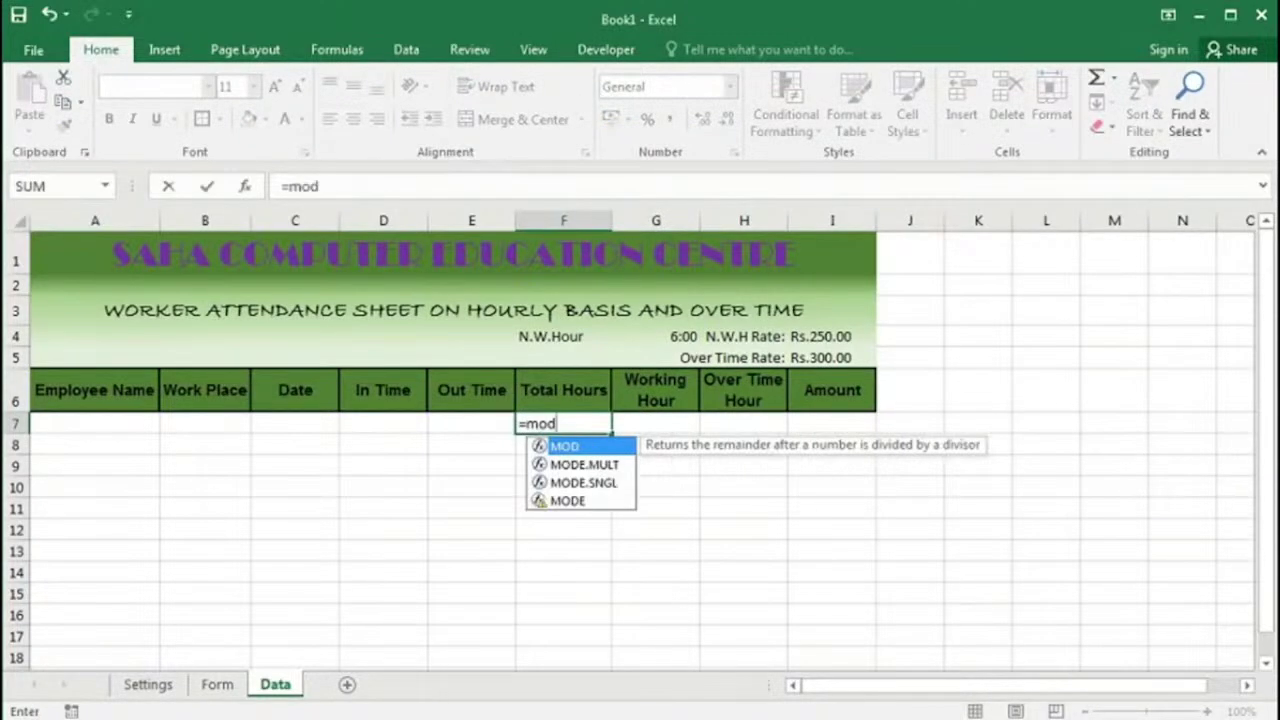
key(Tab)
click(478, 421)
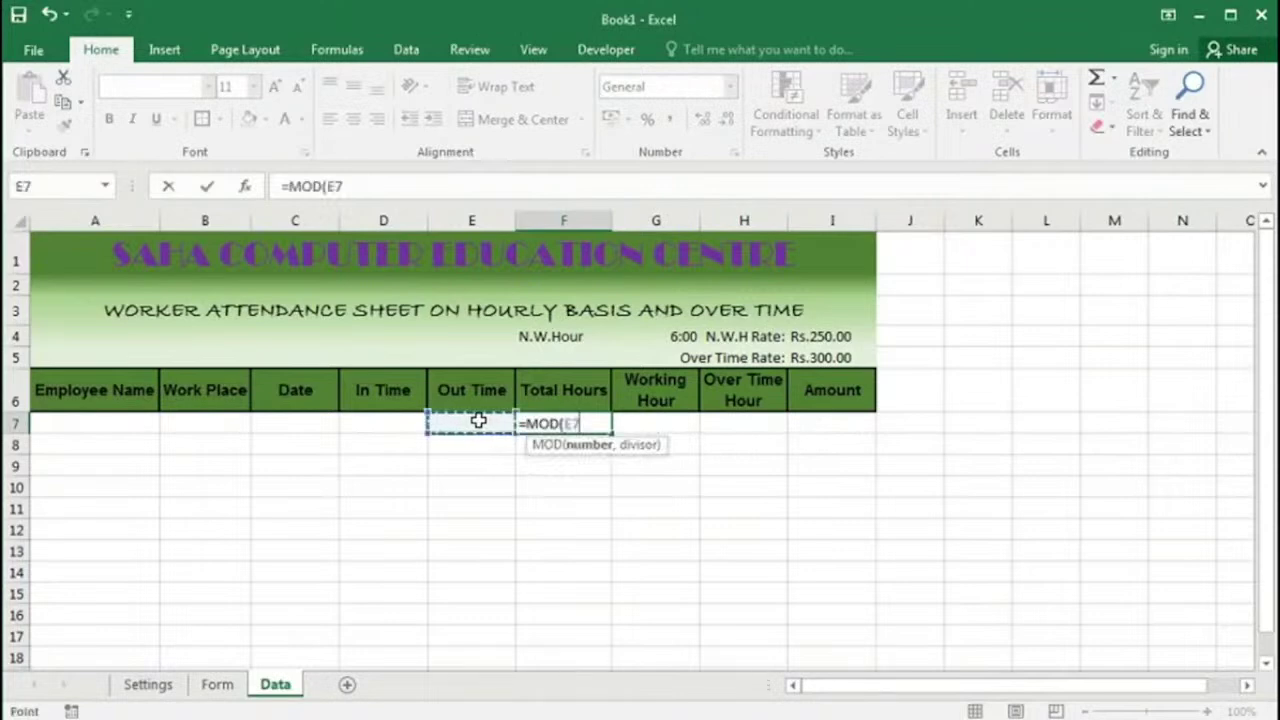
key(BackSpace)
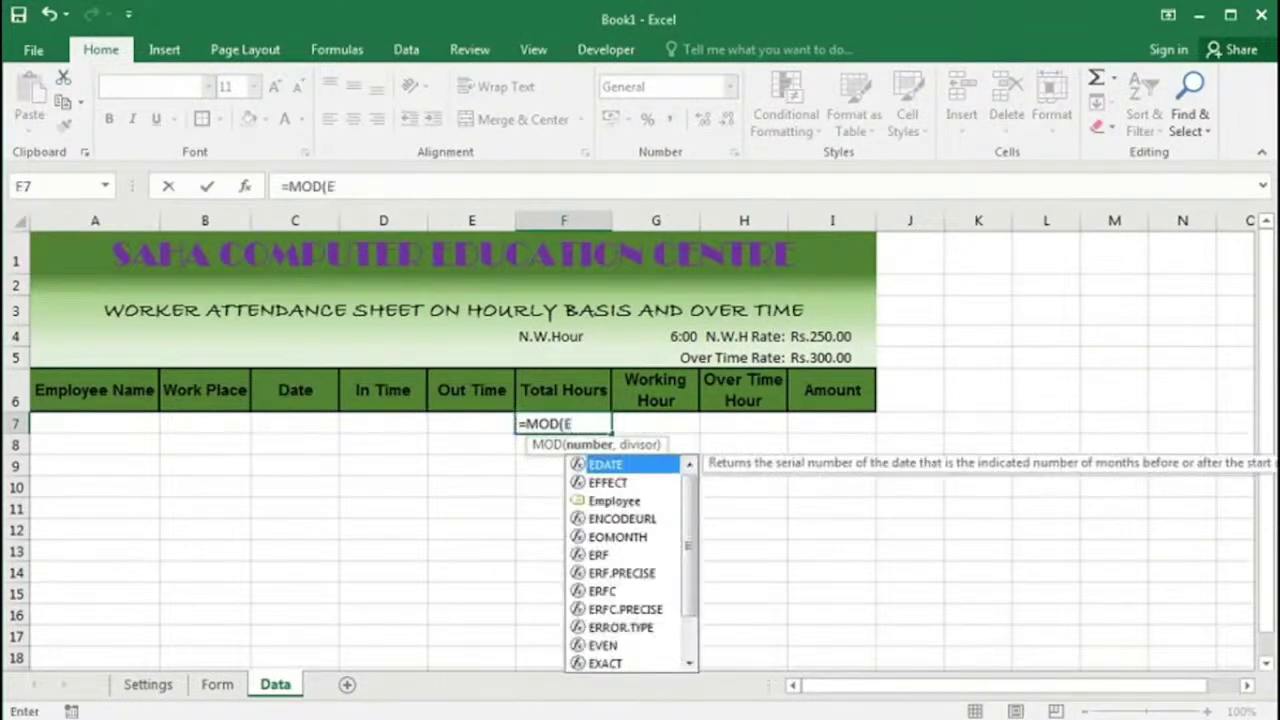
key(BackSpace)
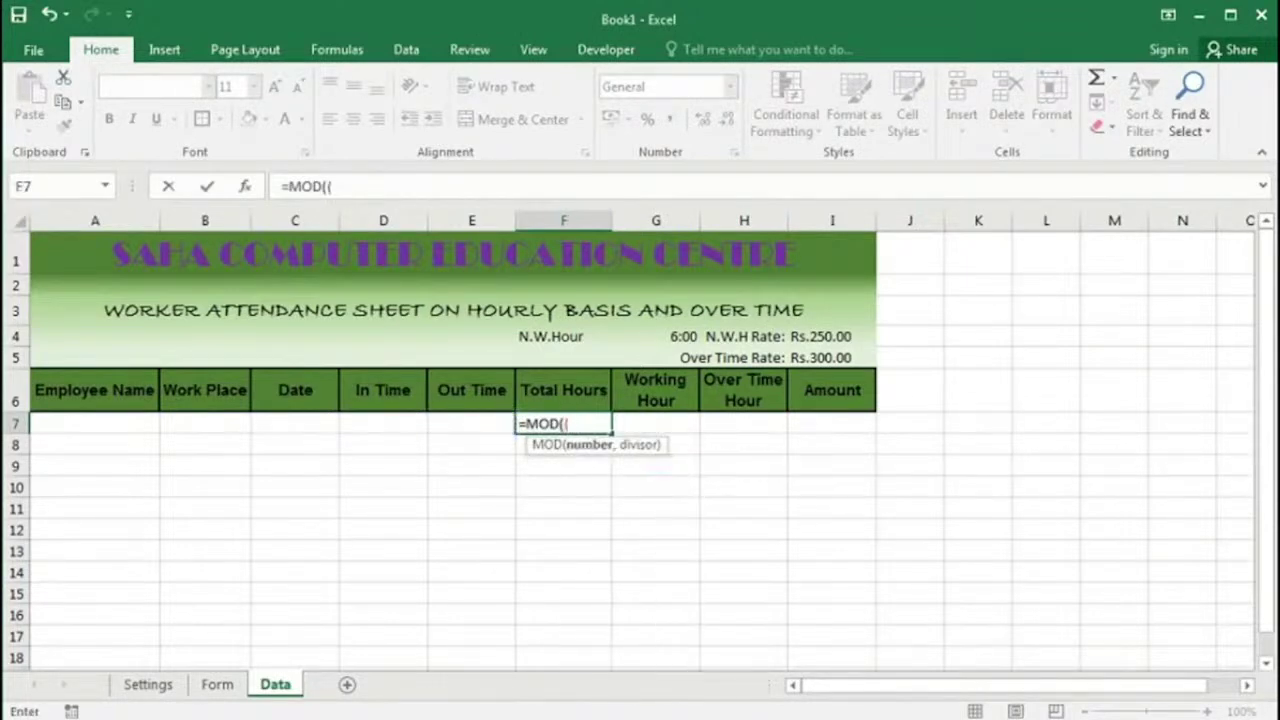
click(466, 424)
text(-)
click(383, 425)
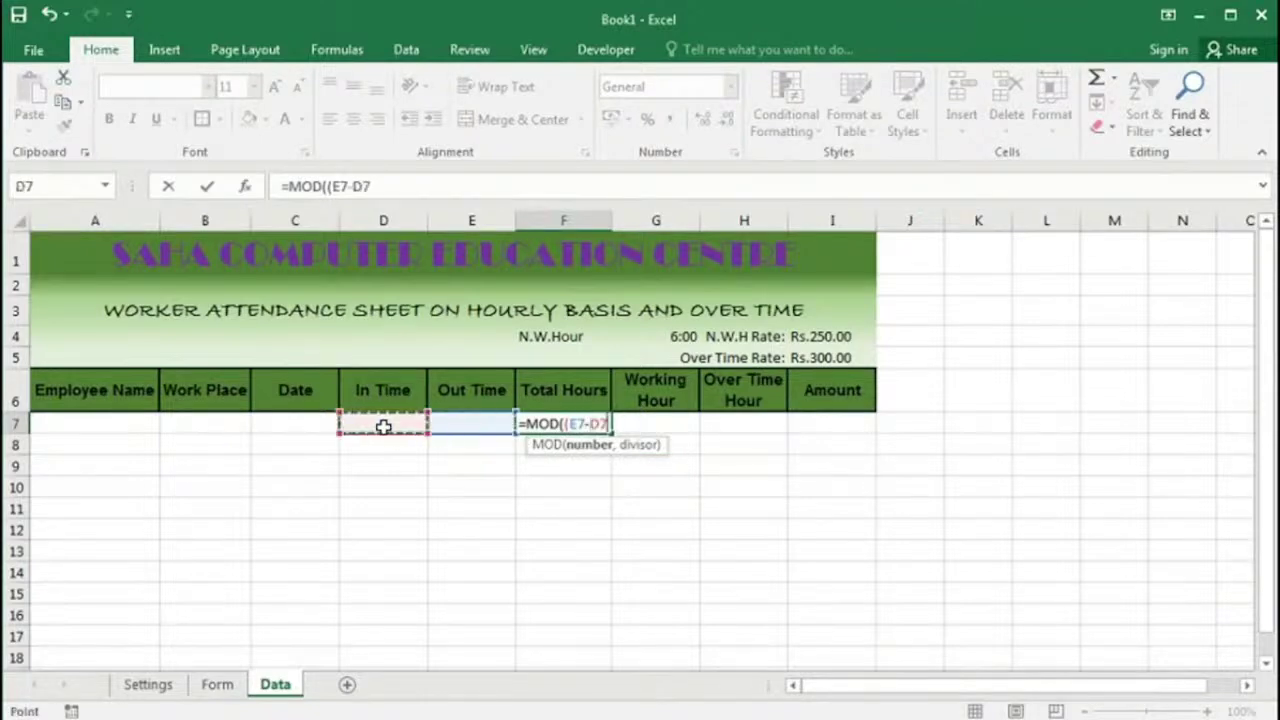
text(),)
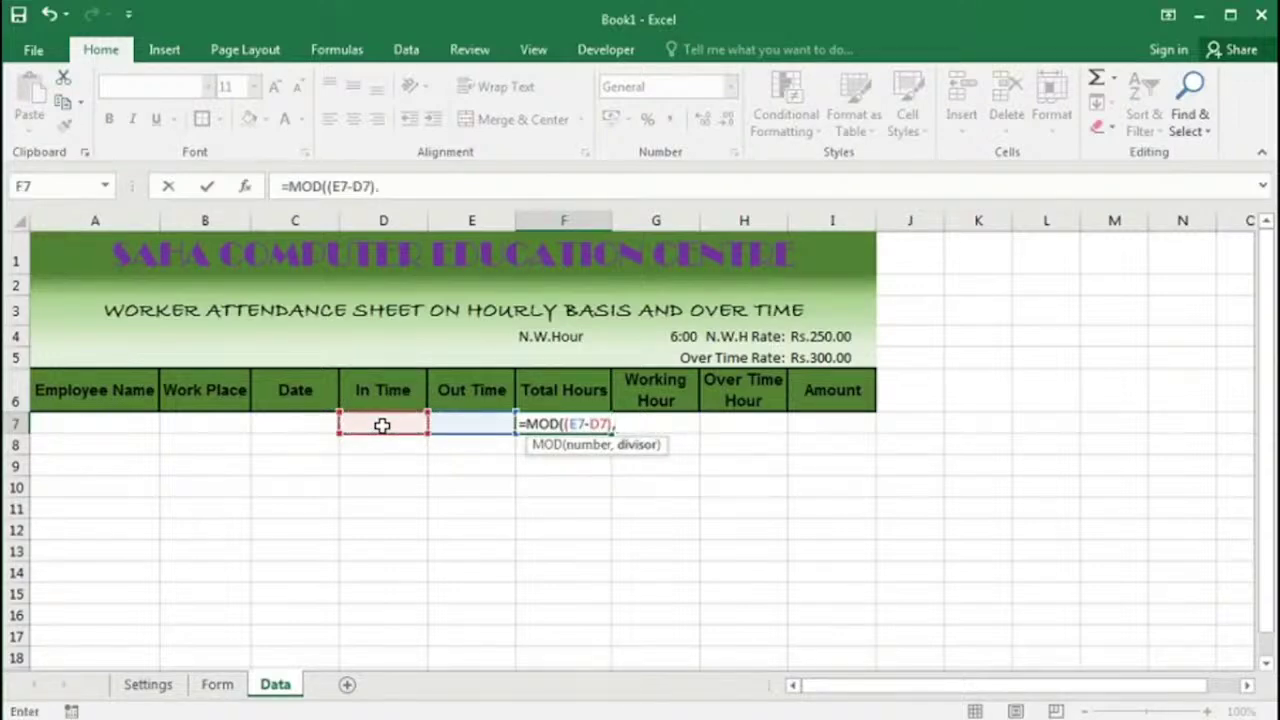
text(1))
key(Tab)
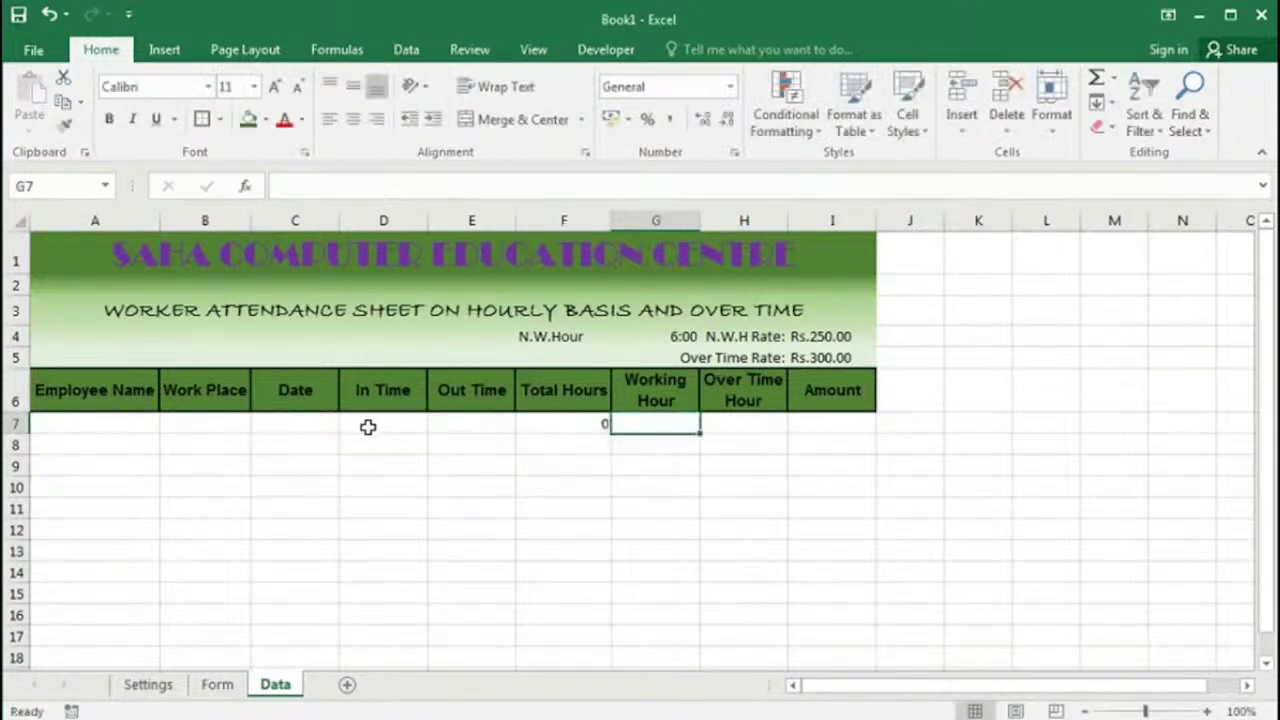
Step: Enter sample times 10 am in D7 and 6 pm in E7
click(395, 425)
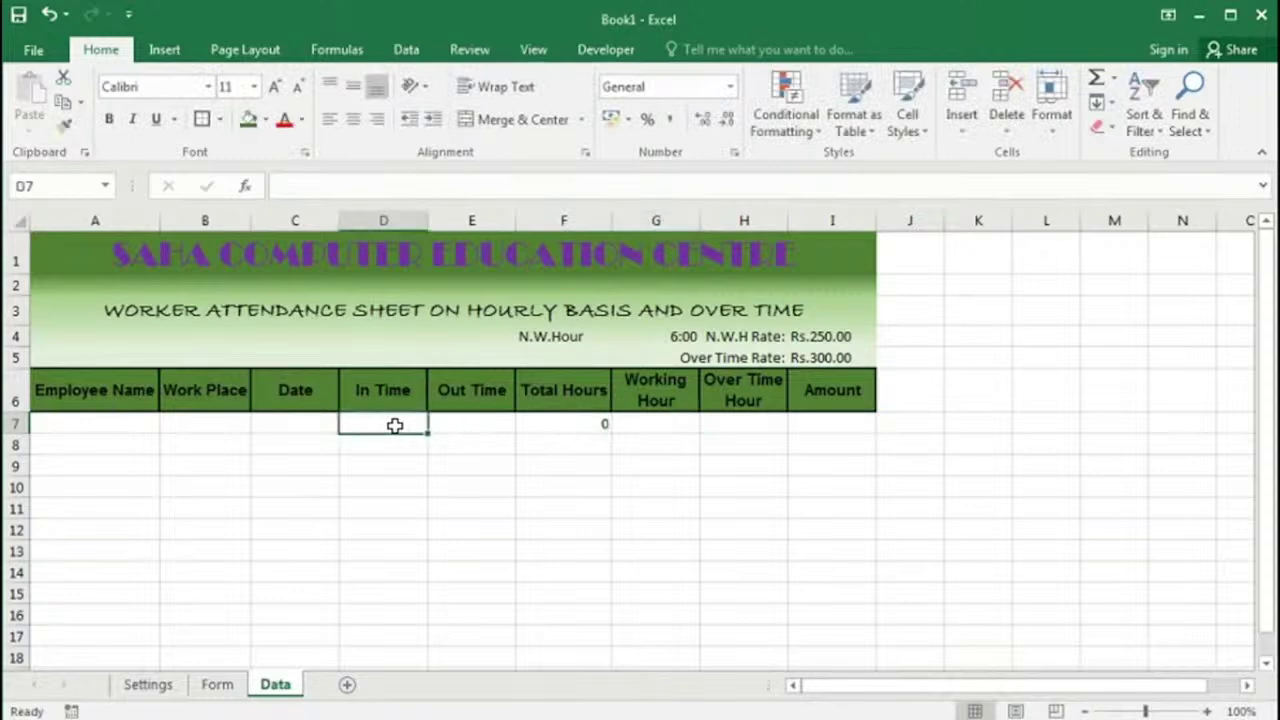
text(10 am)
key(Tab)
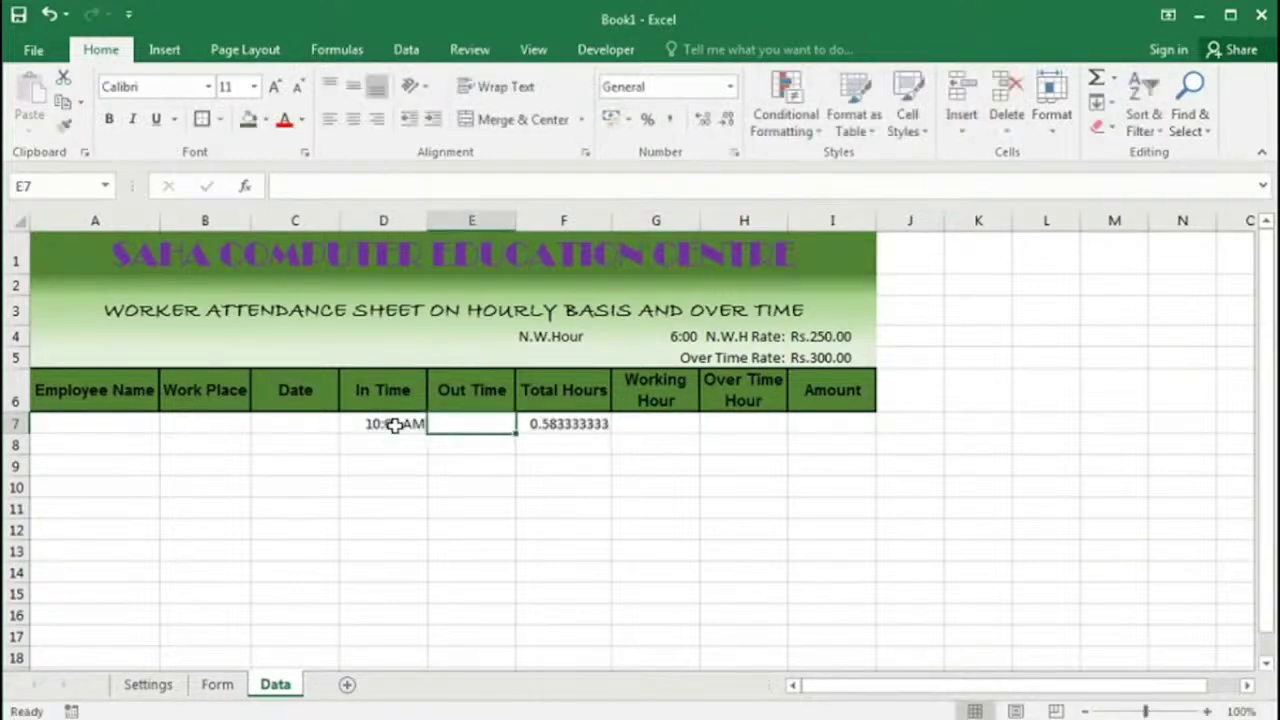
text(6 pm)
key(Tab)
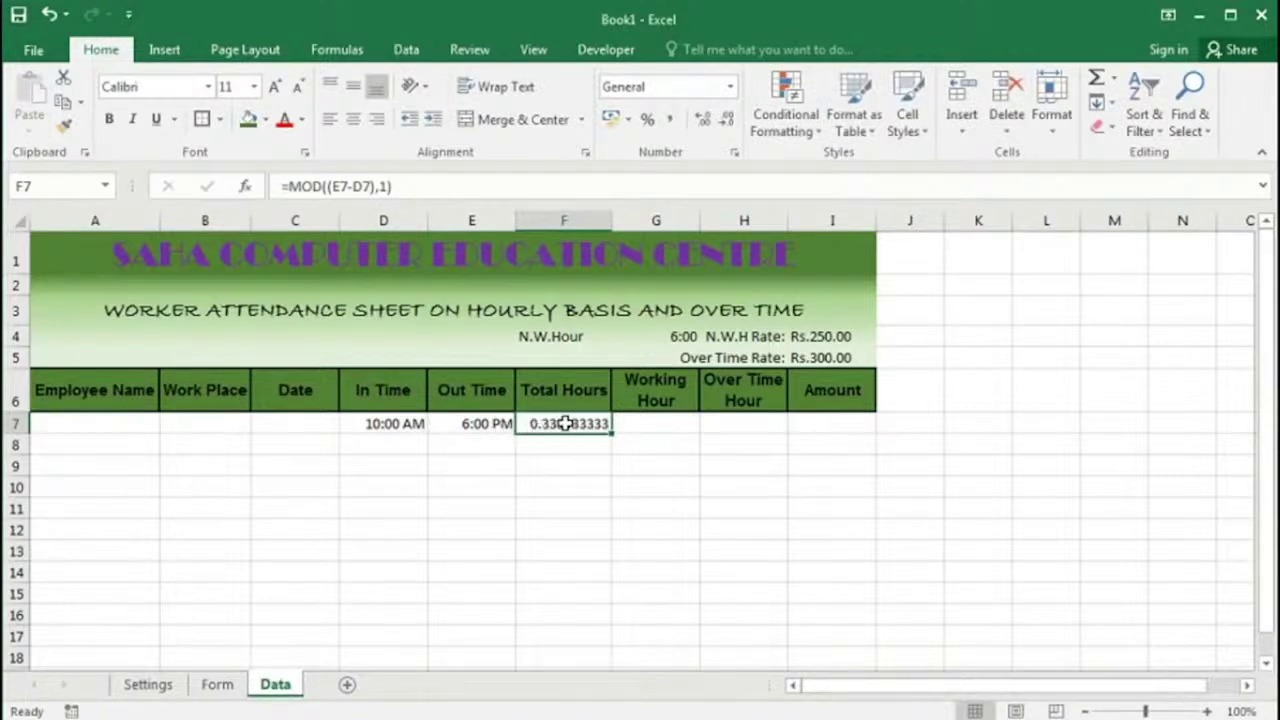
Step: Apply the custom number format h:mm to F7 so it shows 8:00
right_click(571, 426)
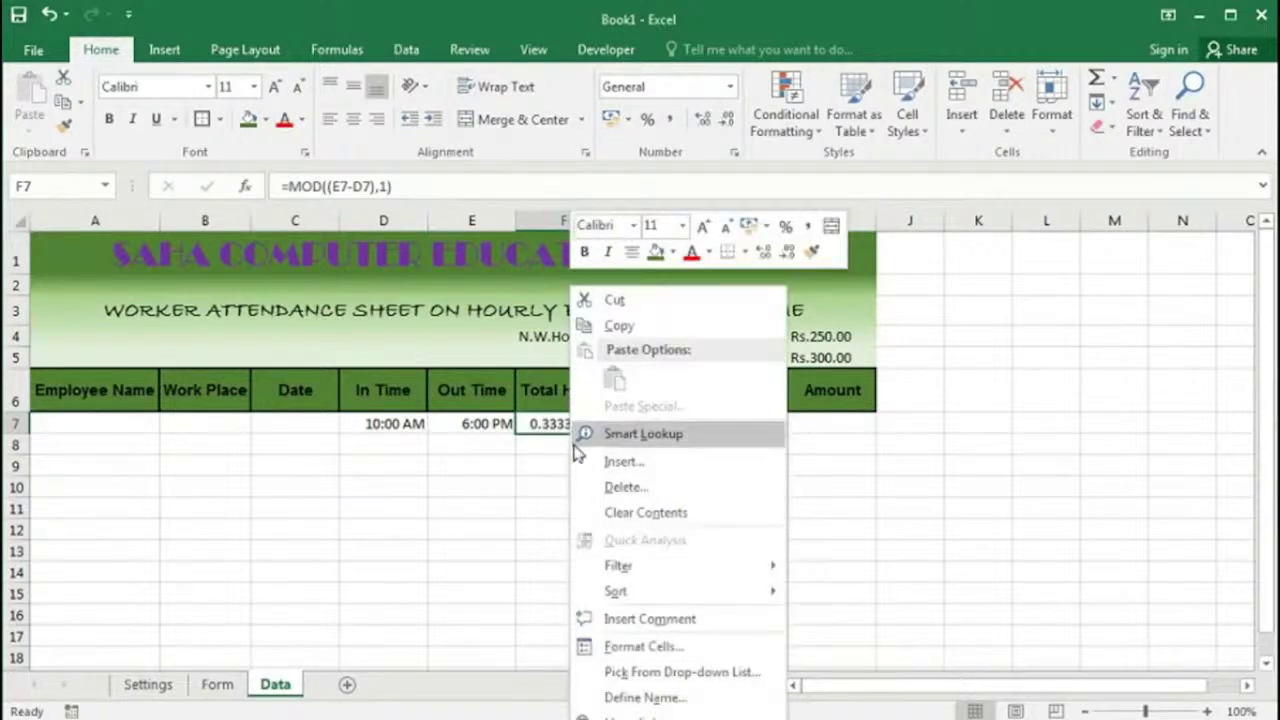
click(643, 647)
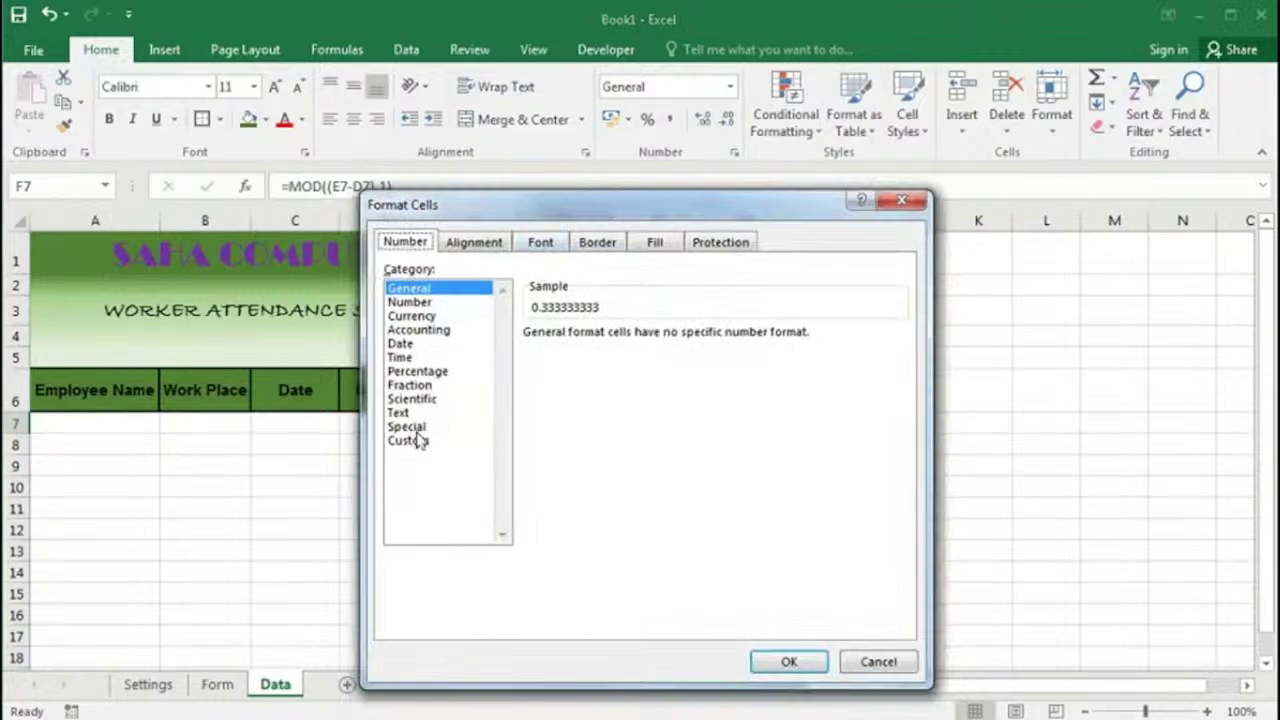
click(412, 440)
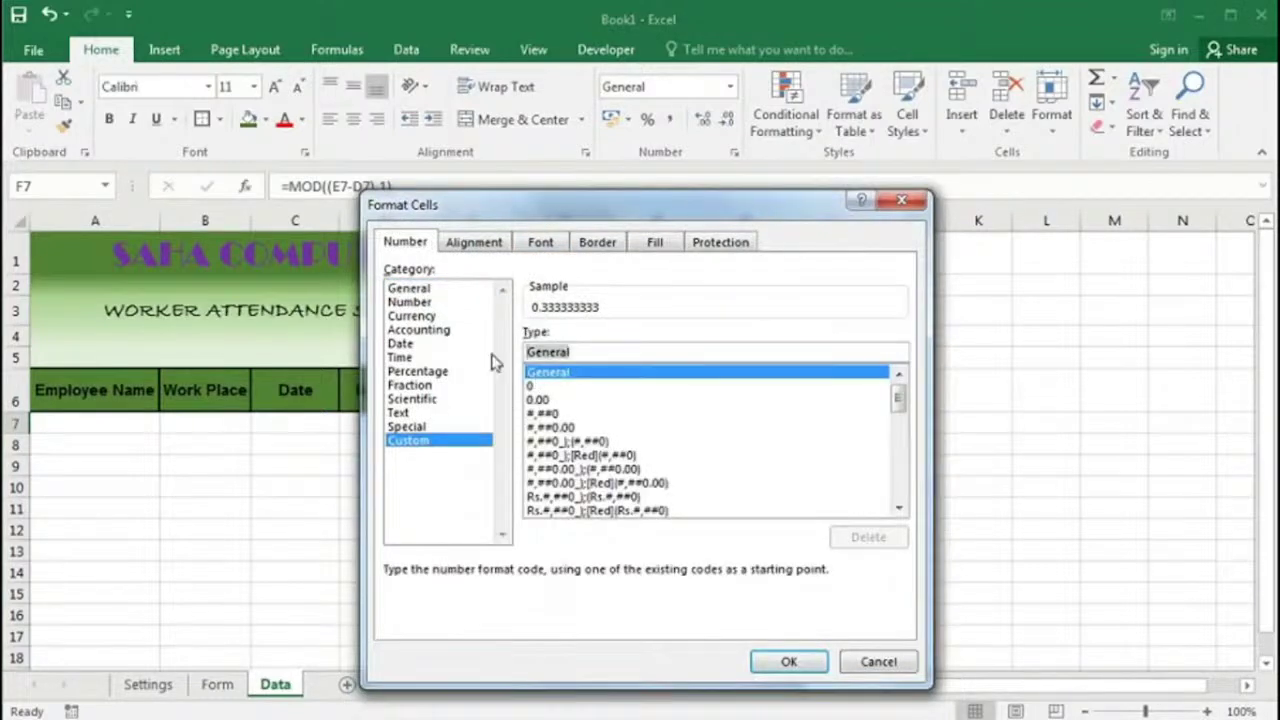
text(h)
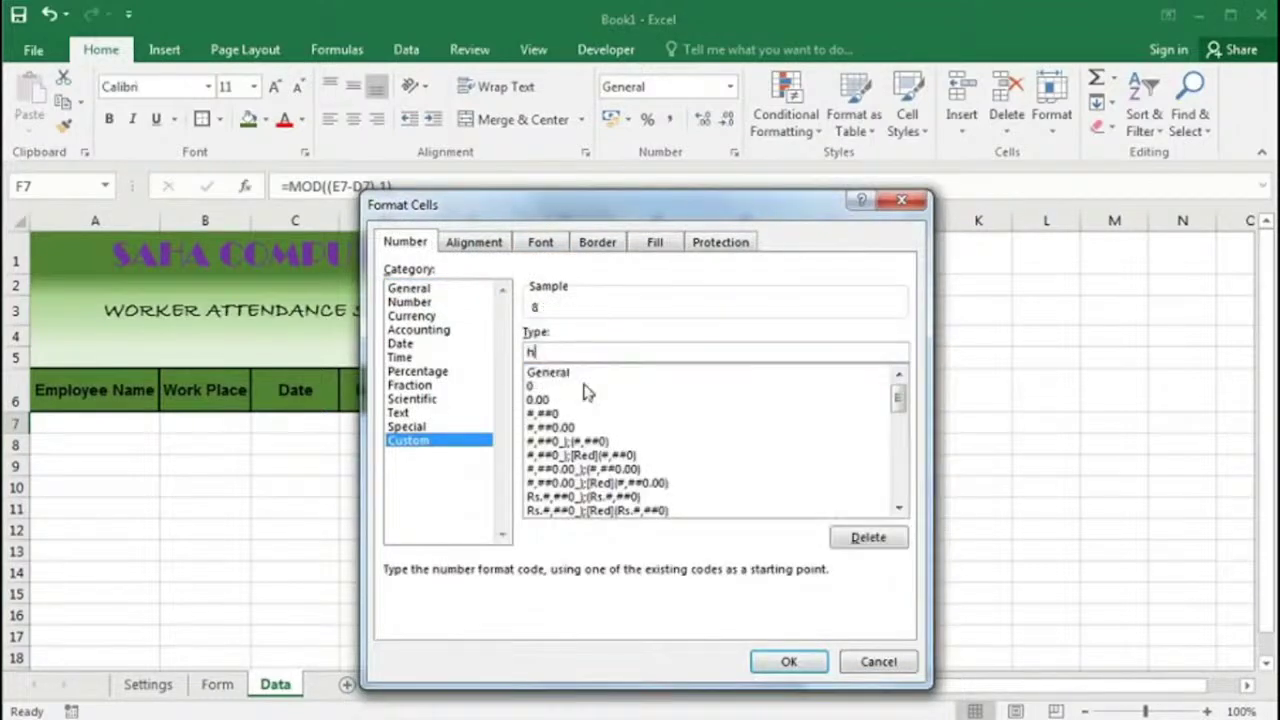
text(:mm)
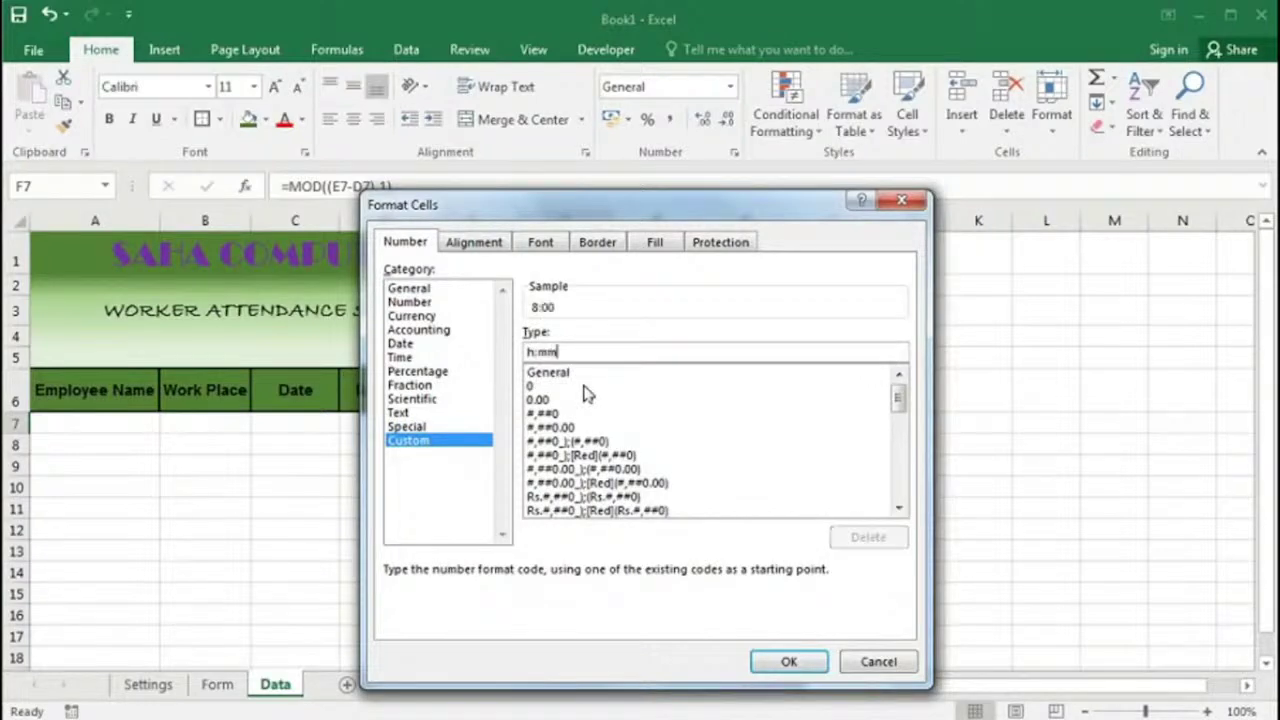
click(785, 660)
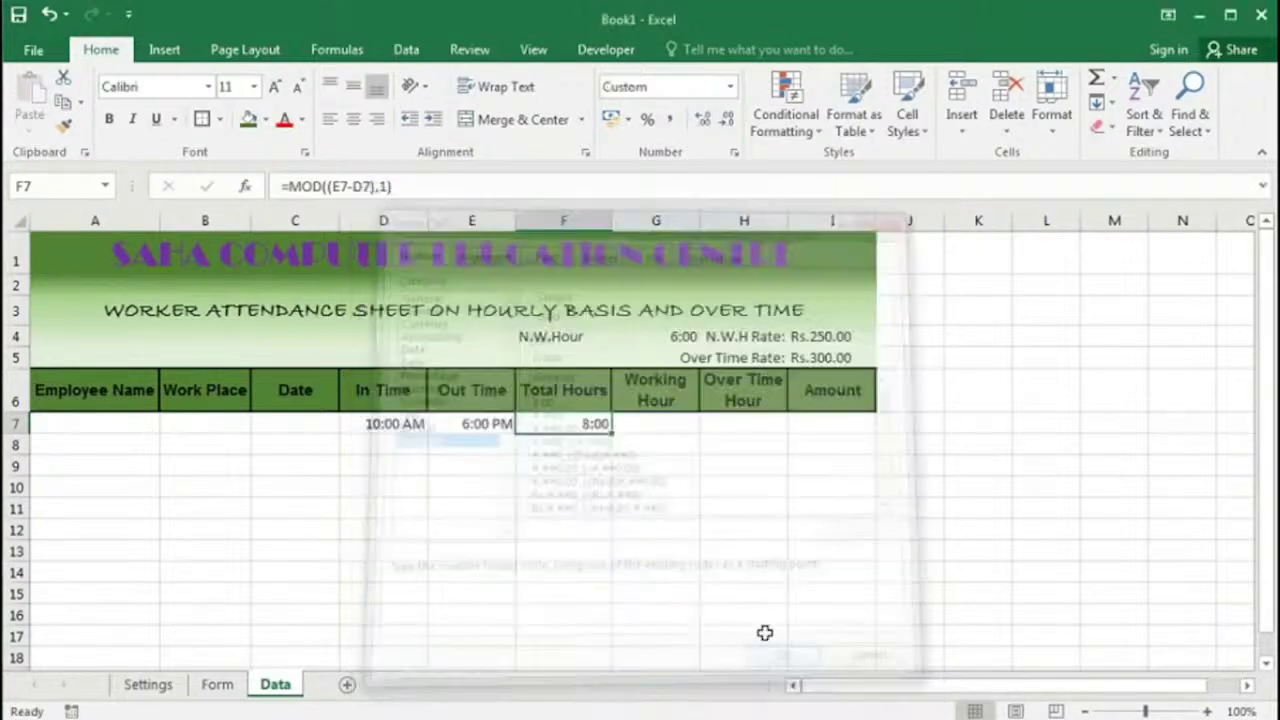
Step: Review the normal hours in G4, the total-hours formula in F7 and the Over Time cell H7
click(657, 423)
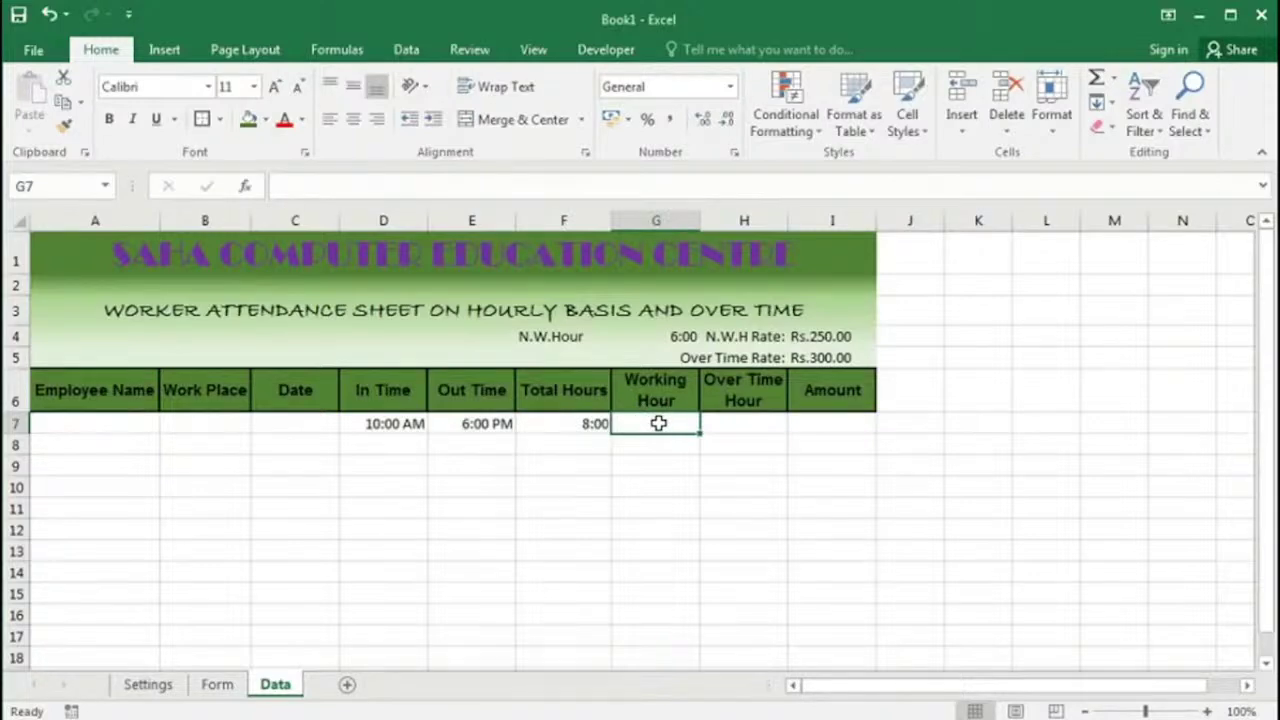
click(679, 337)
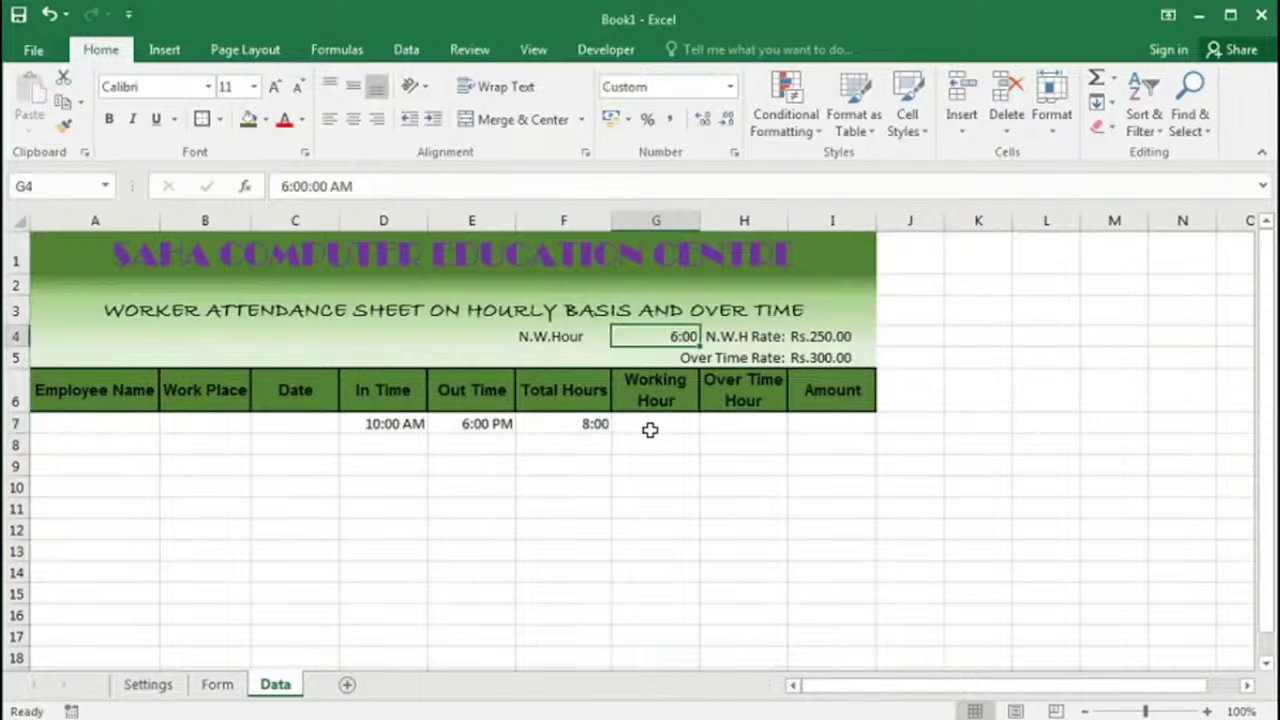
click(650, 430)
click(580, 426)
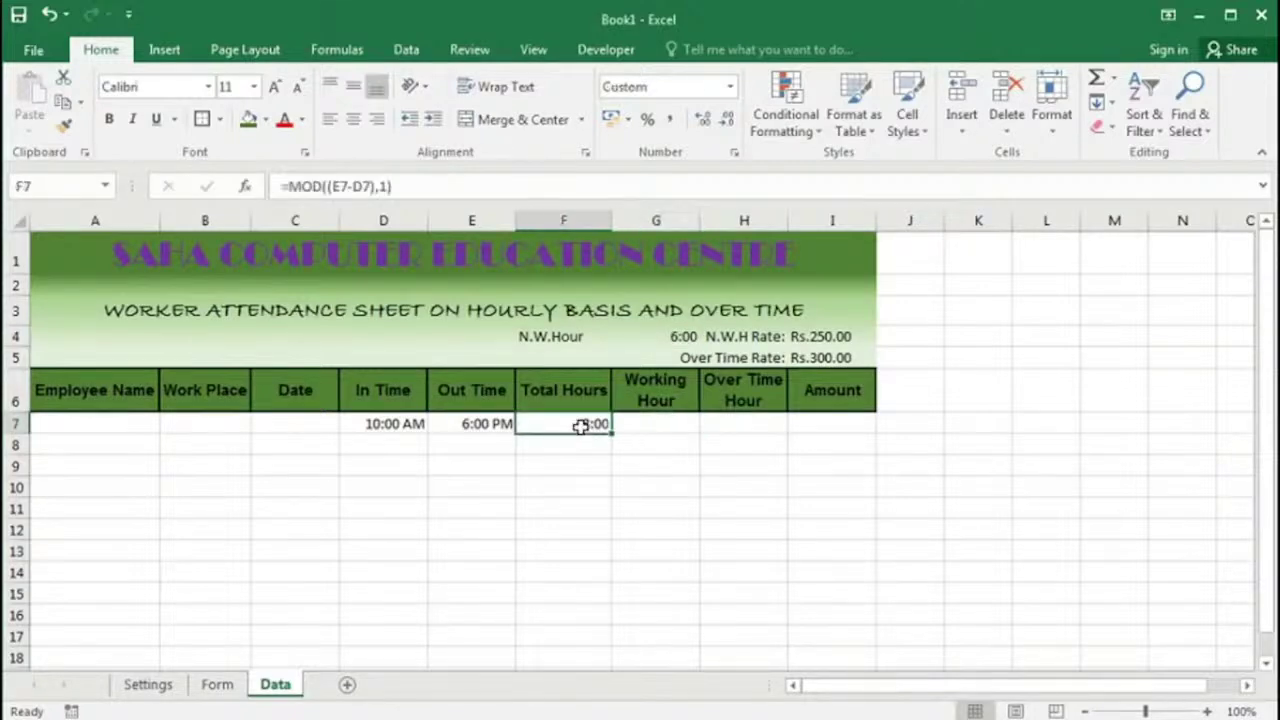
click(672, 337)
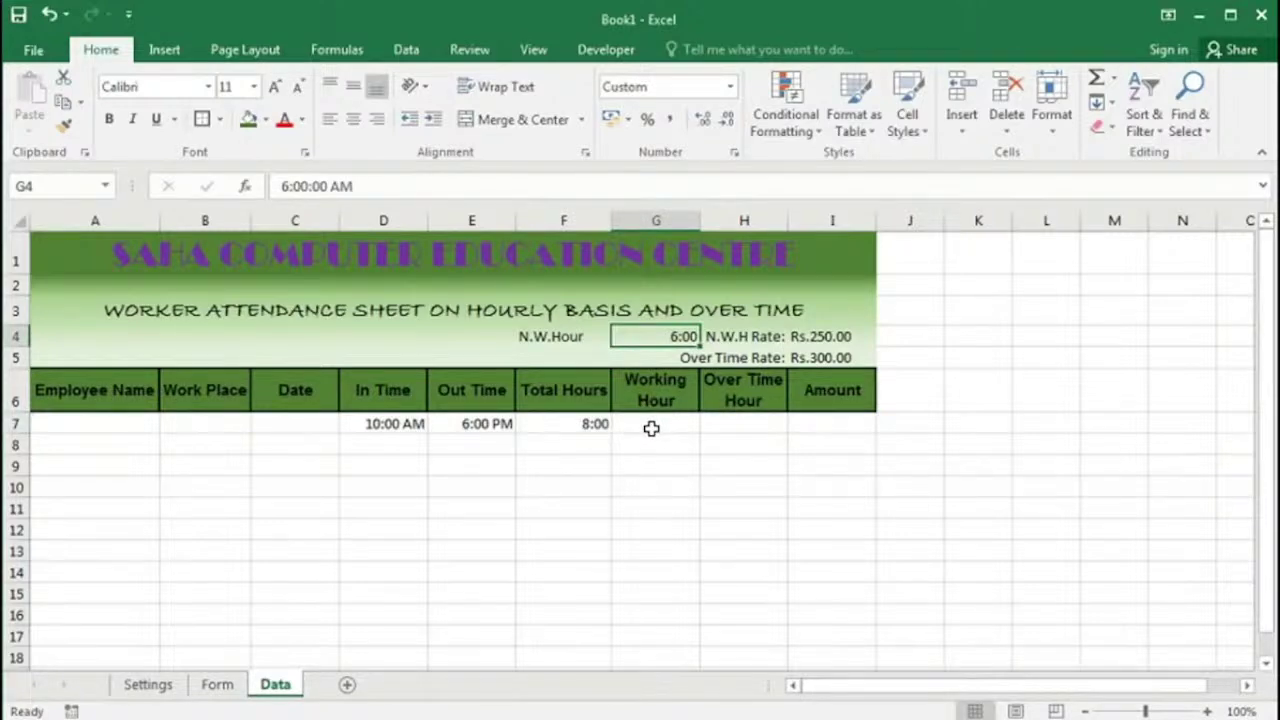
click(651, 428)
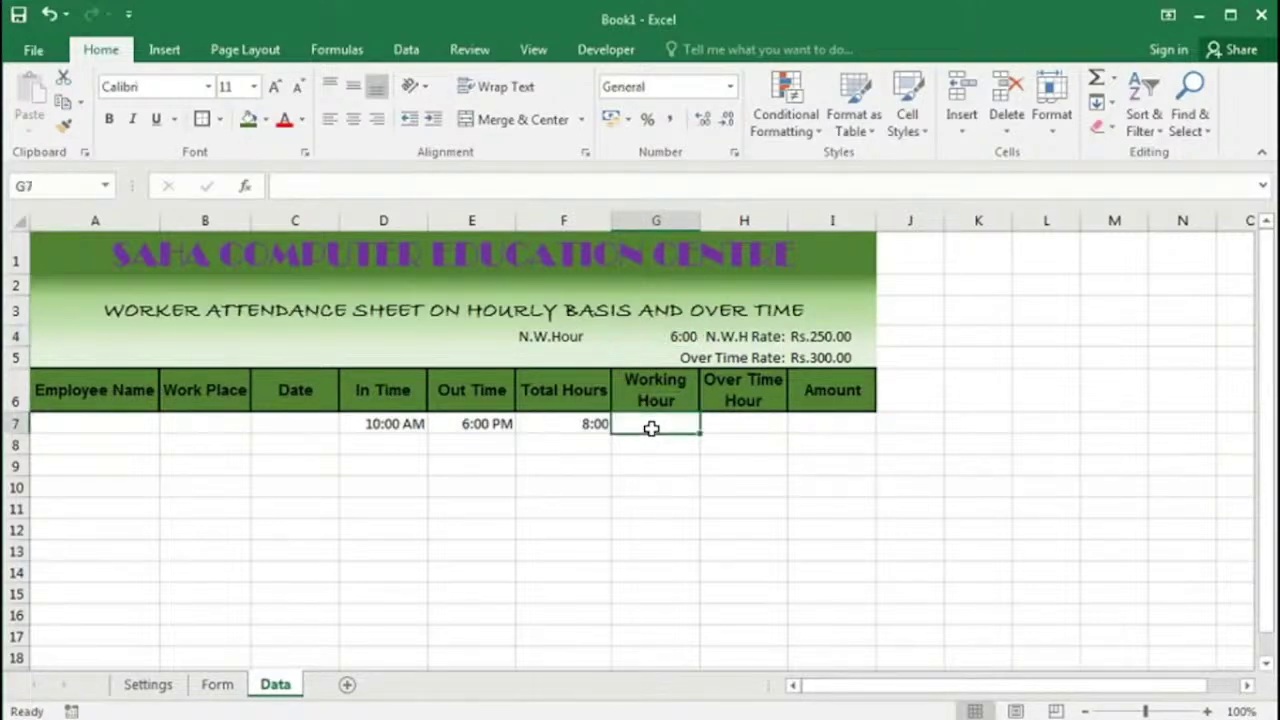
click(736, 420)
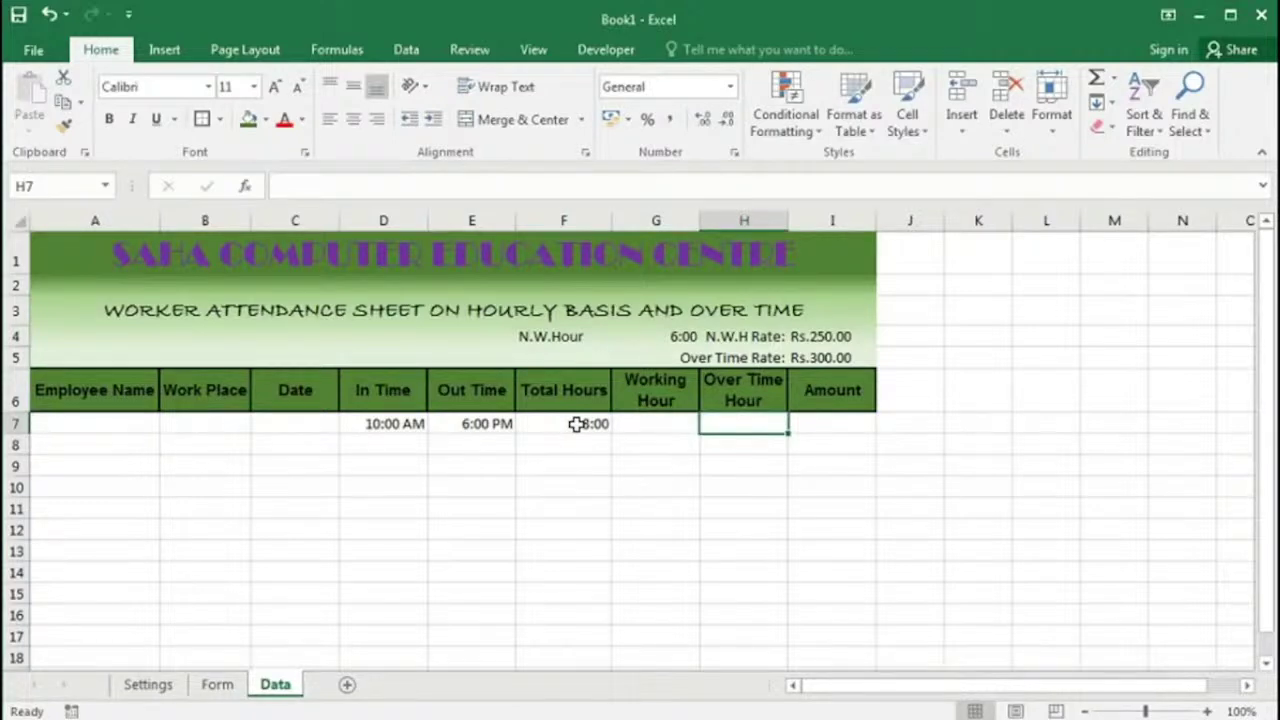
click(640, 422)
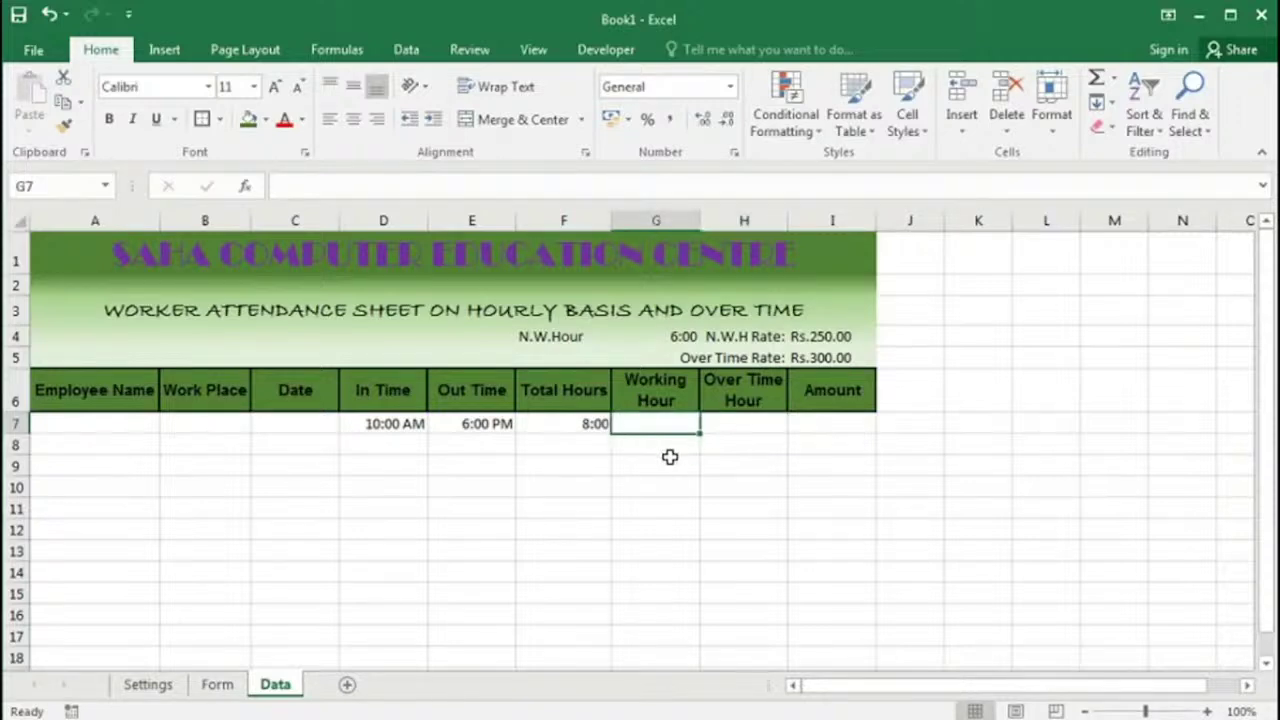
Step: Enter =IF(F7>$G$4,$G$4,F7) in G7 to cap working hours at 6:00
text(=)
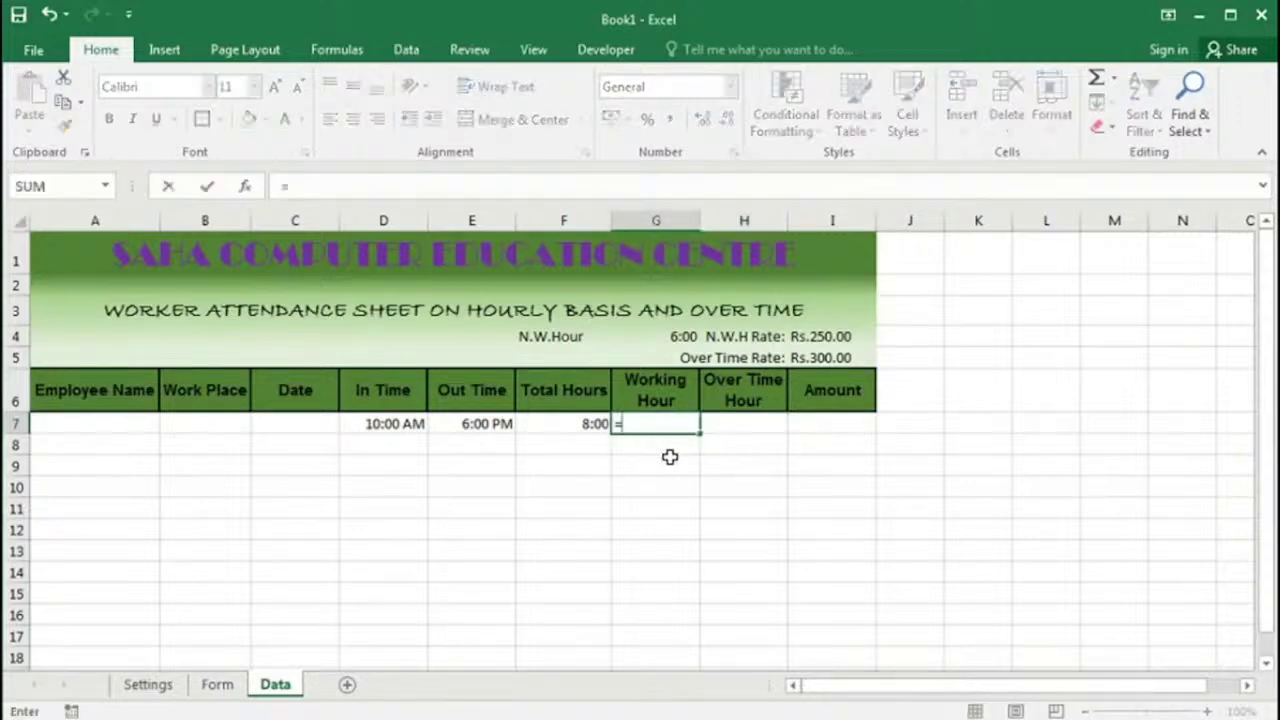
text(if)
key(Tab)
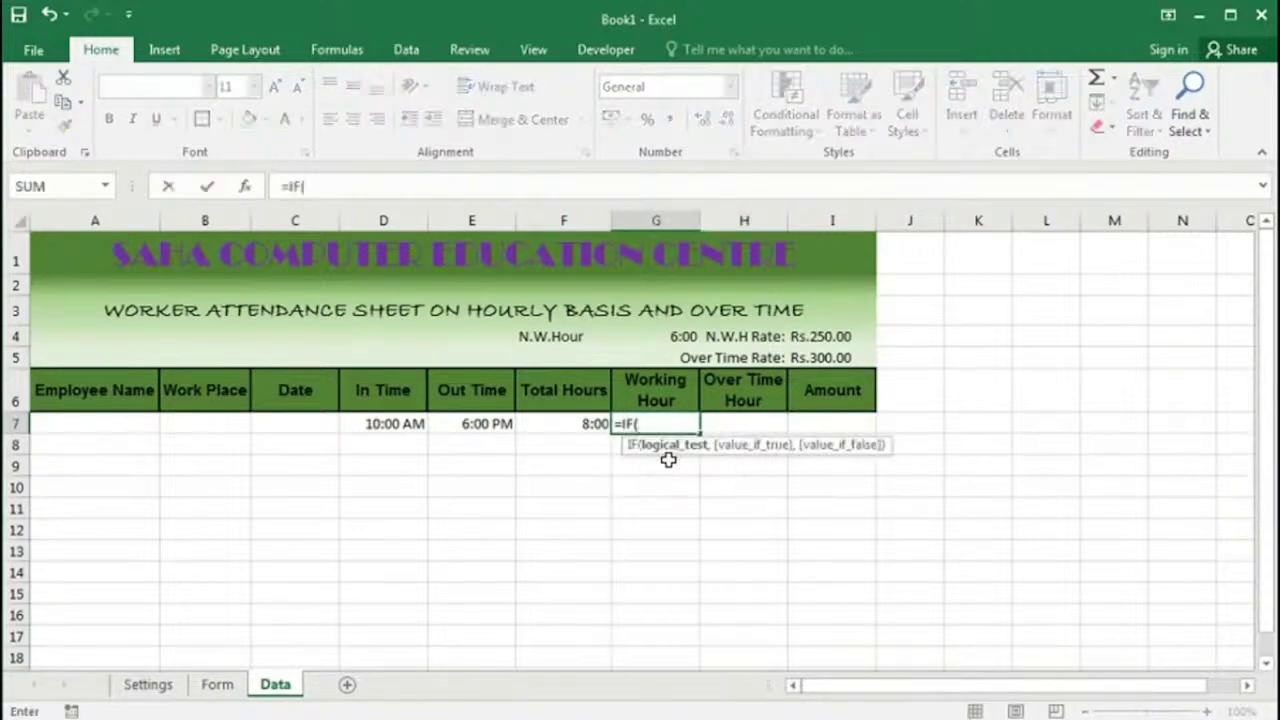
click(597, 424)
text(>)
click(678, 338)
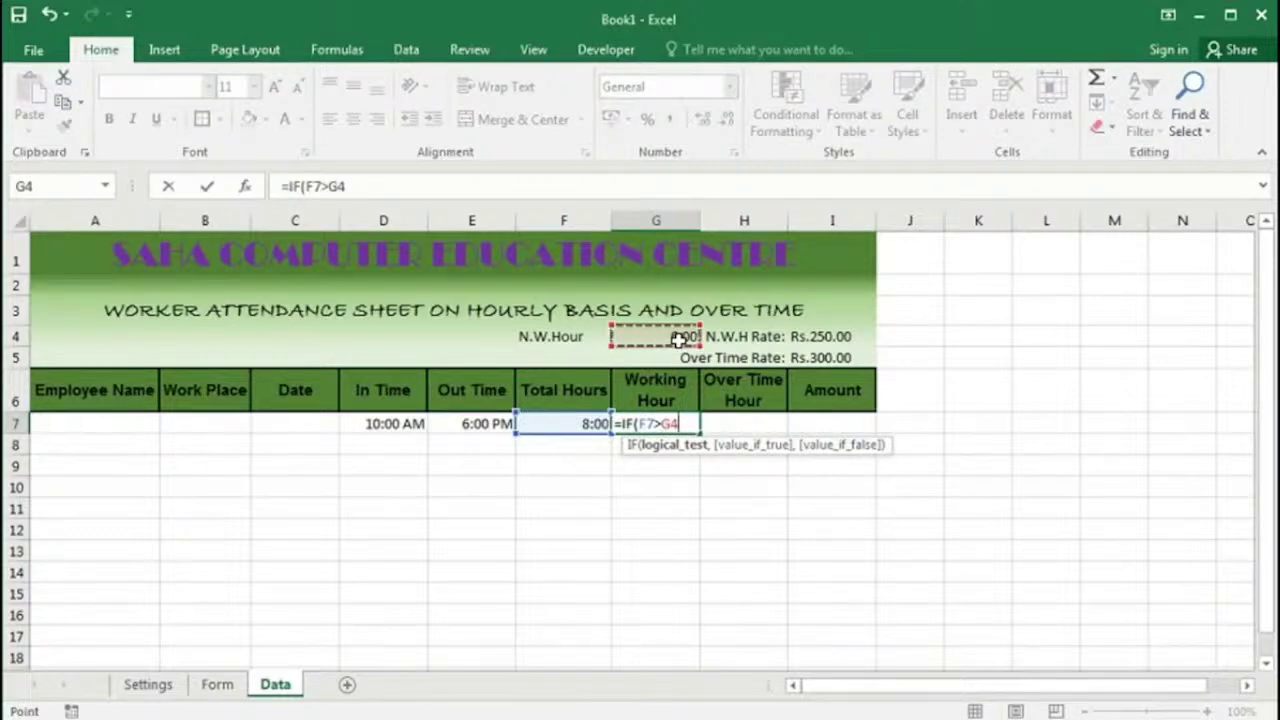
key(F4)
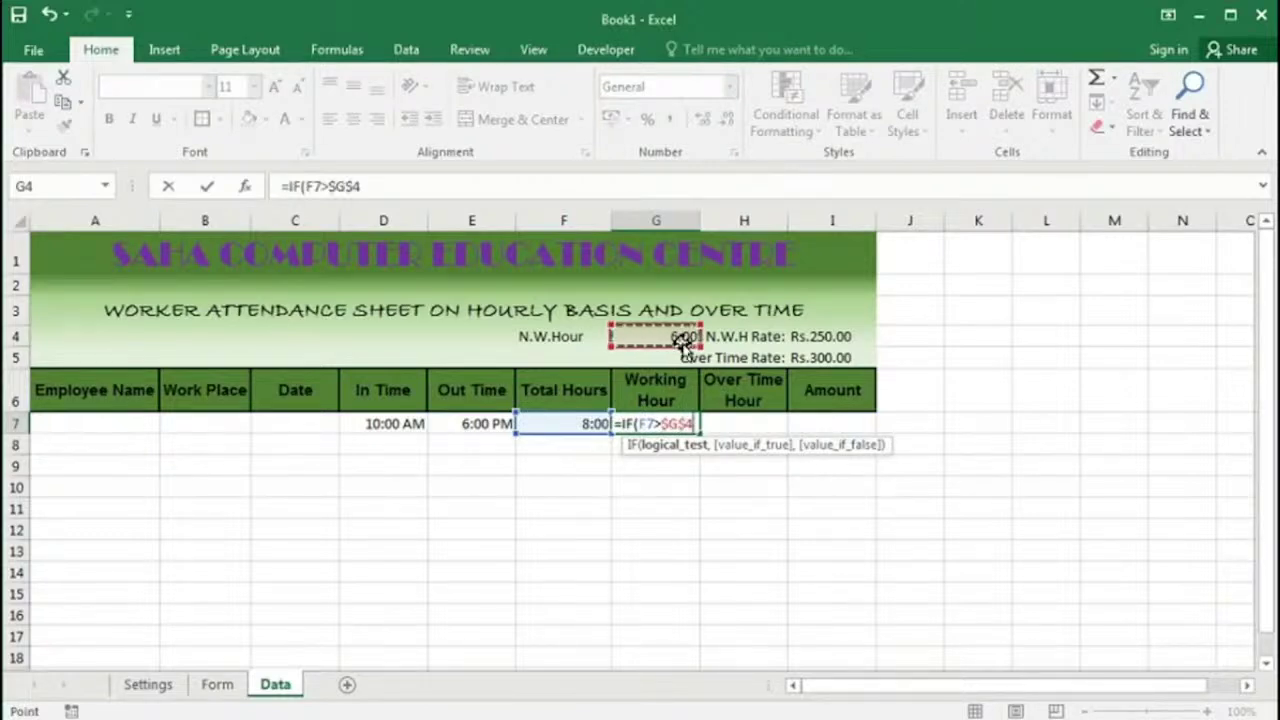
text(,)
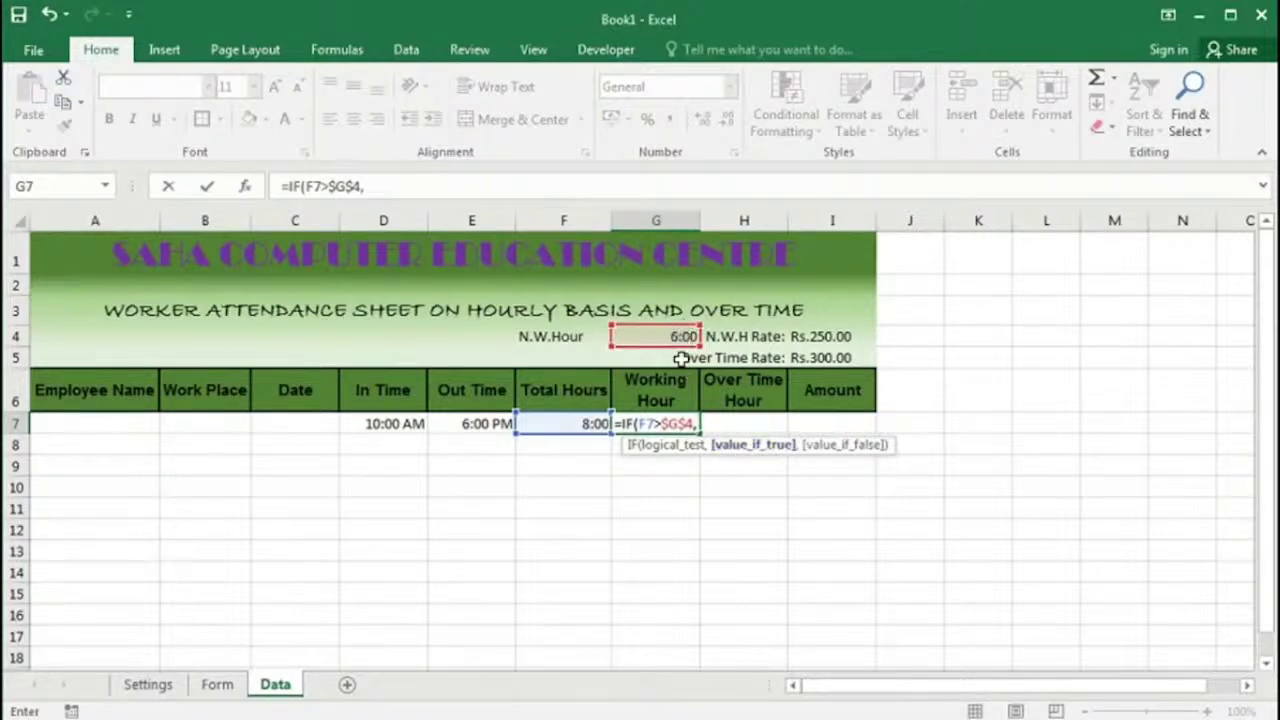
click(670, 336)
key(F4)
text(,)
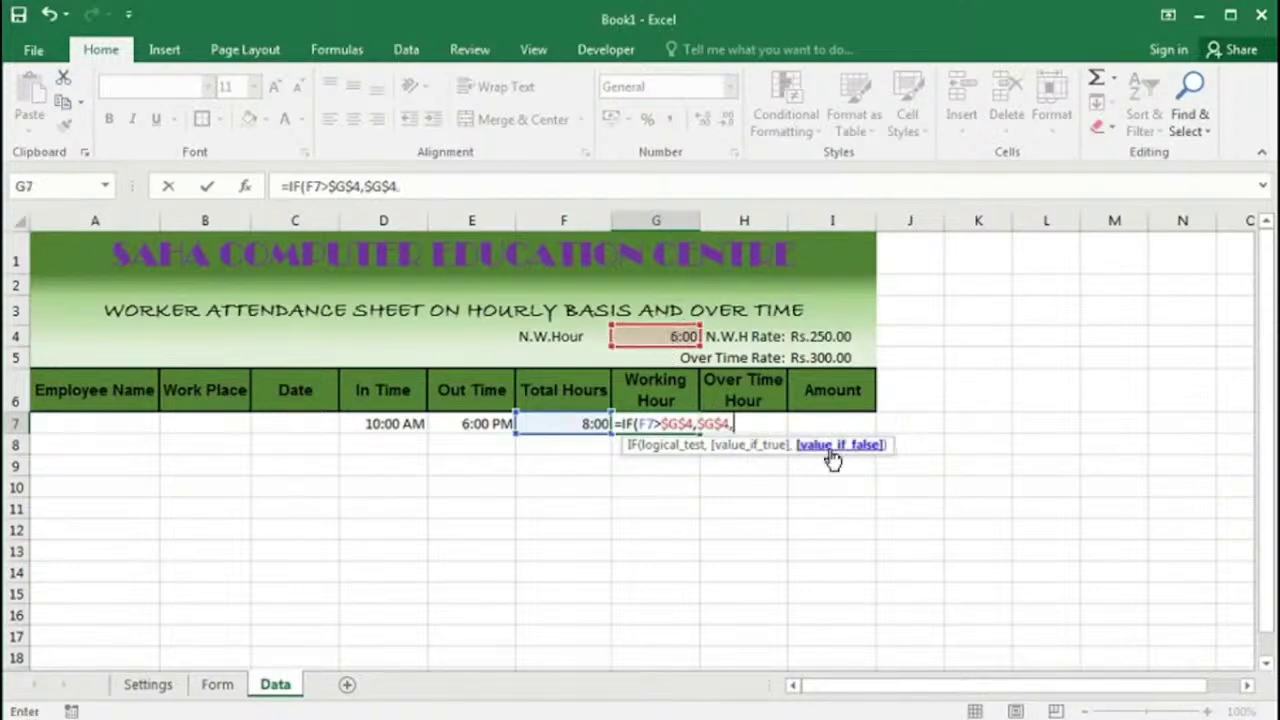
click(558, 423)
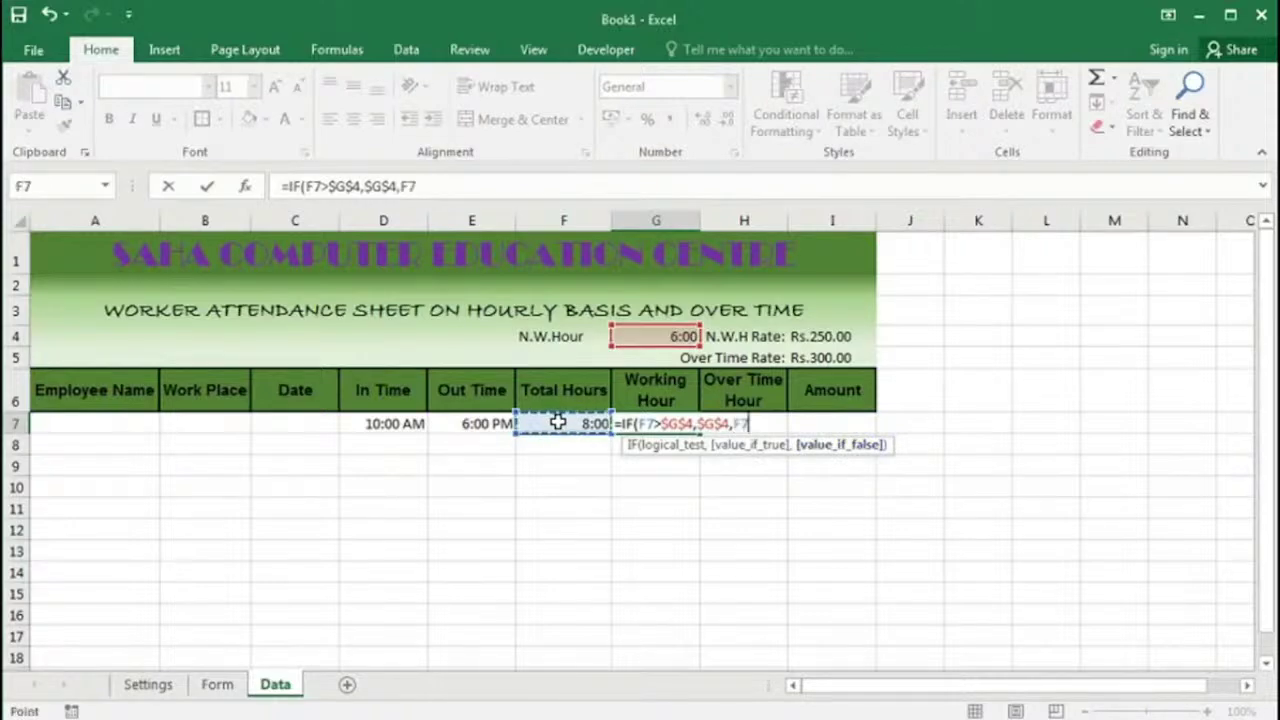
key(Return)
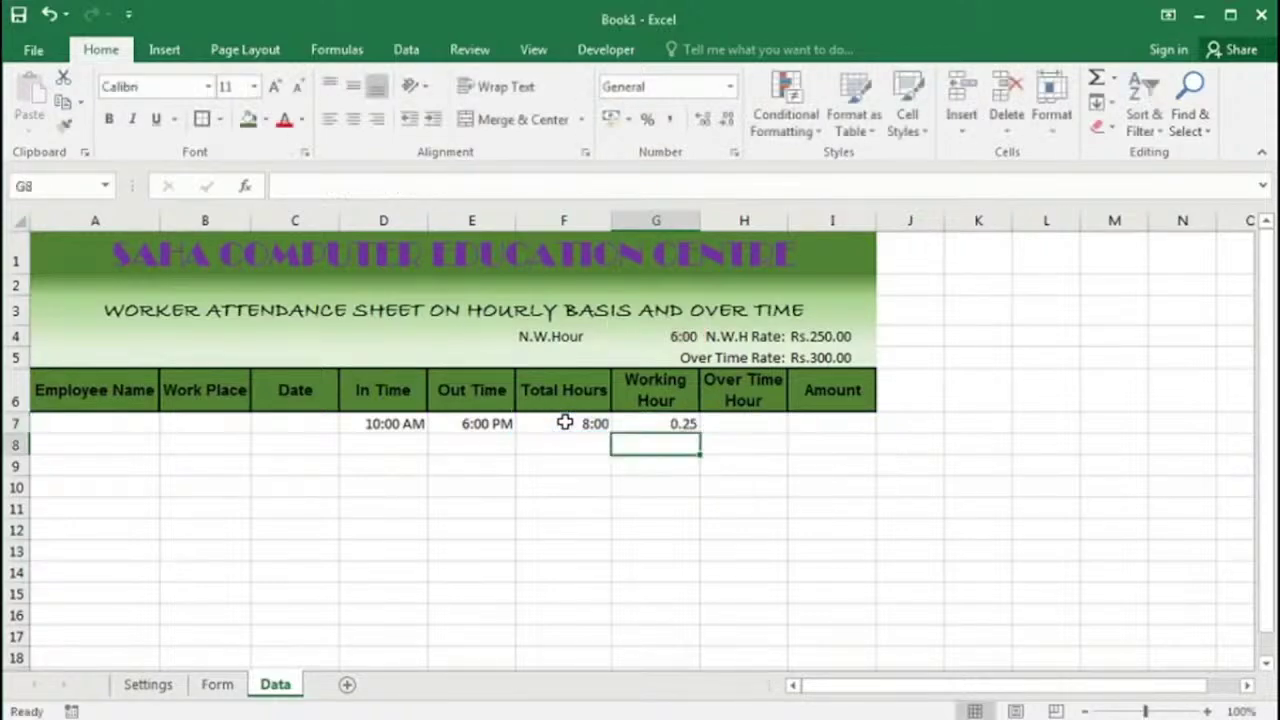
Step: Apply the custom h:mm number format to Working Hour cell G7
click(672, 423)
right_click(673, 424)
click(748, 334)
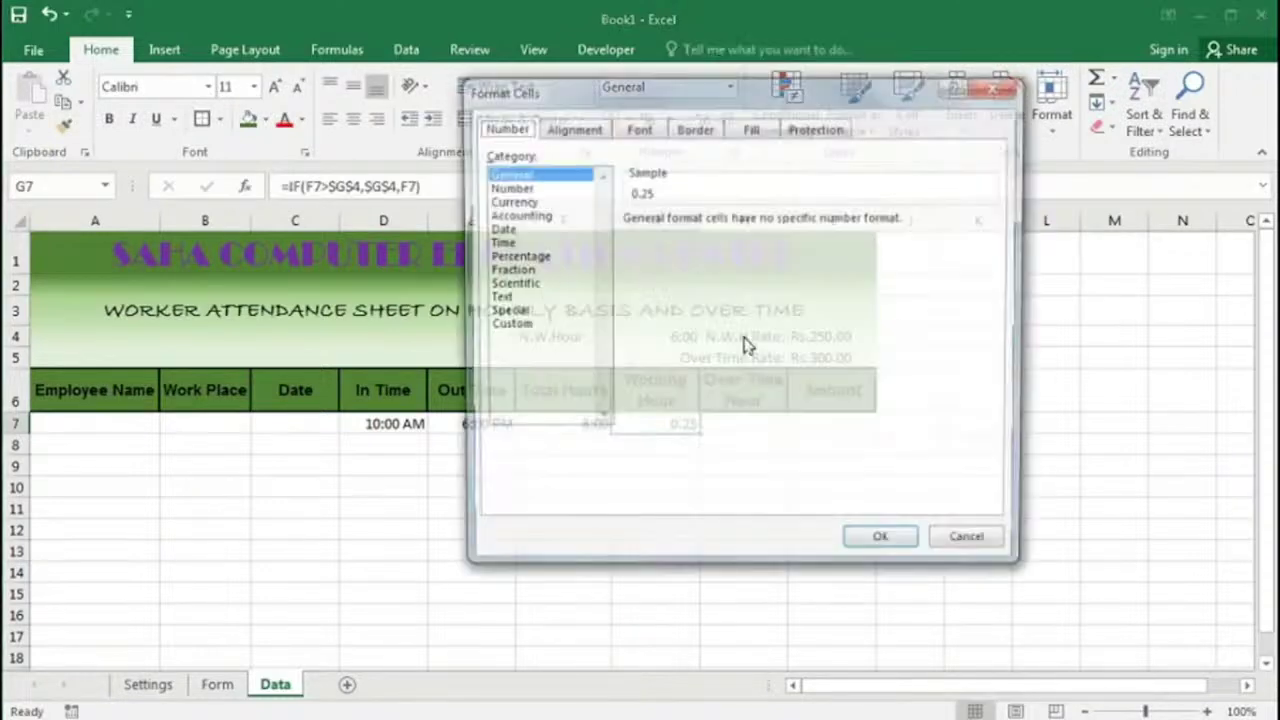
click(504, 326)
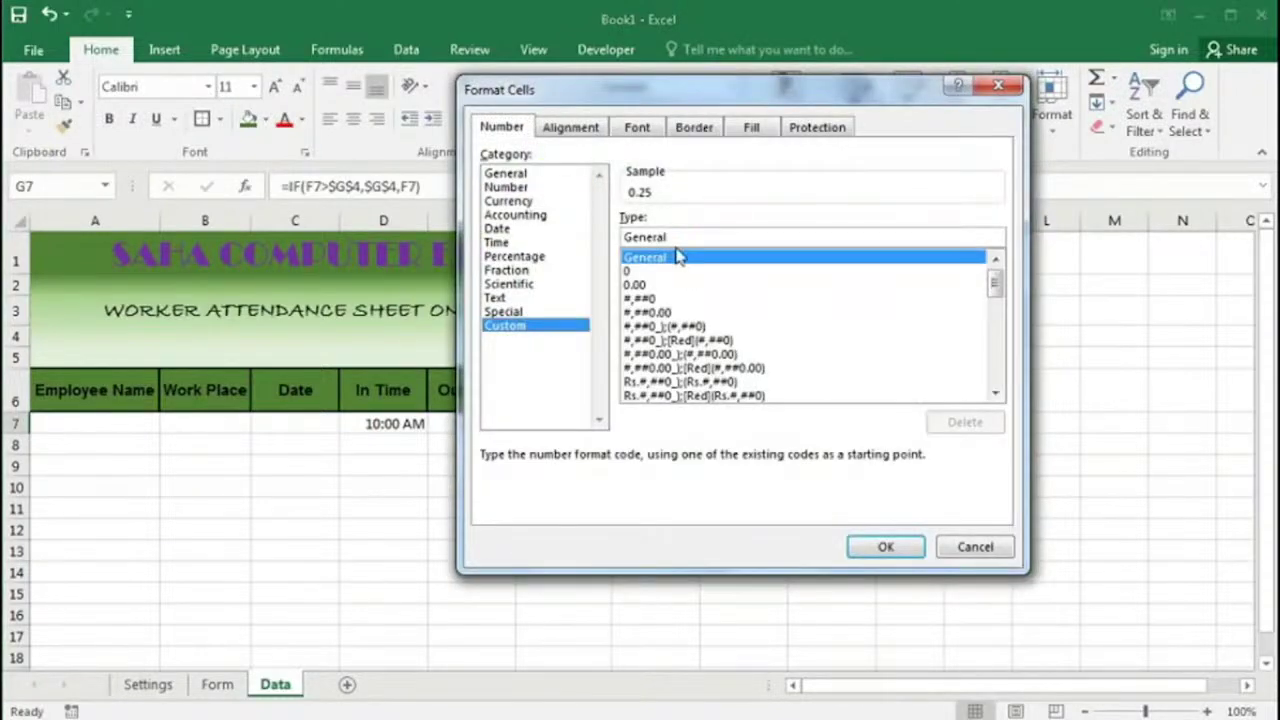
drag(668, 238, 526, 252)
text(h)
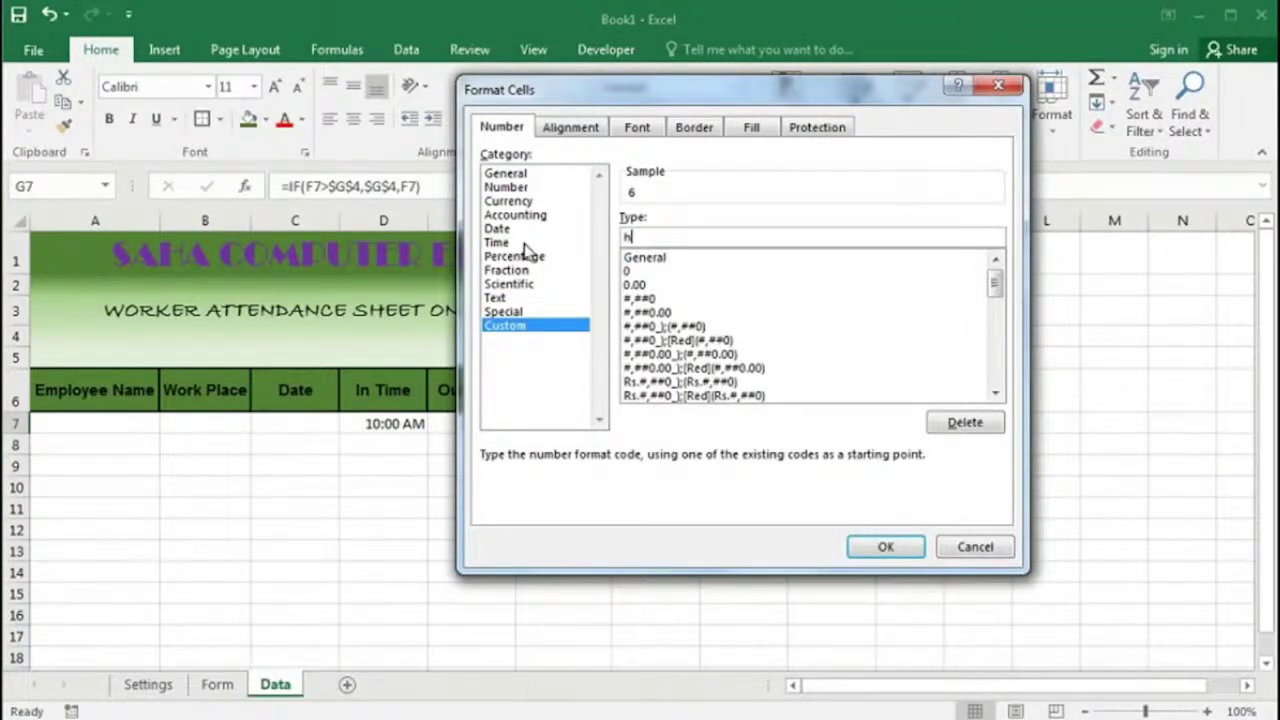
text(:mm)
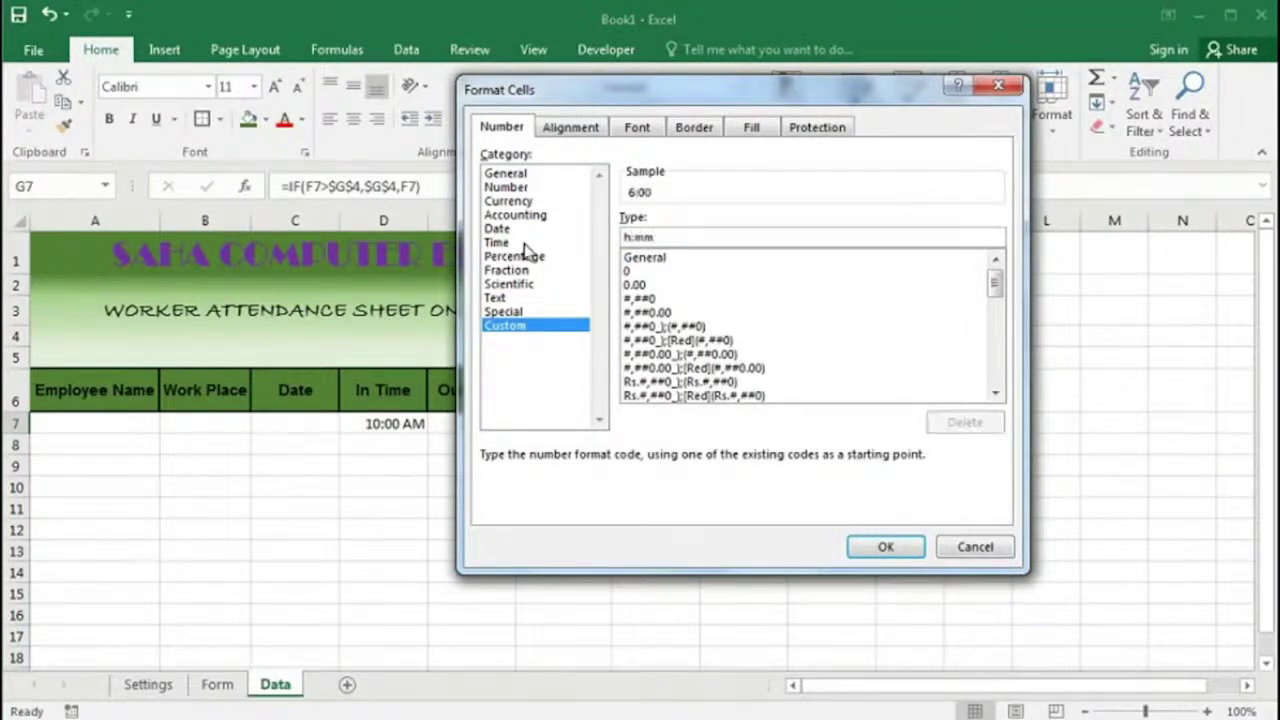
click(872, 547)
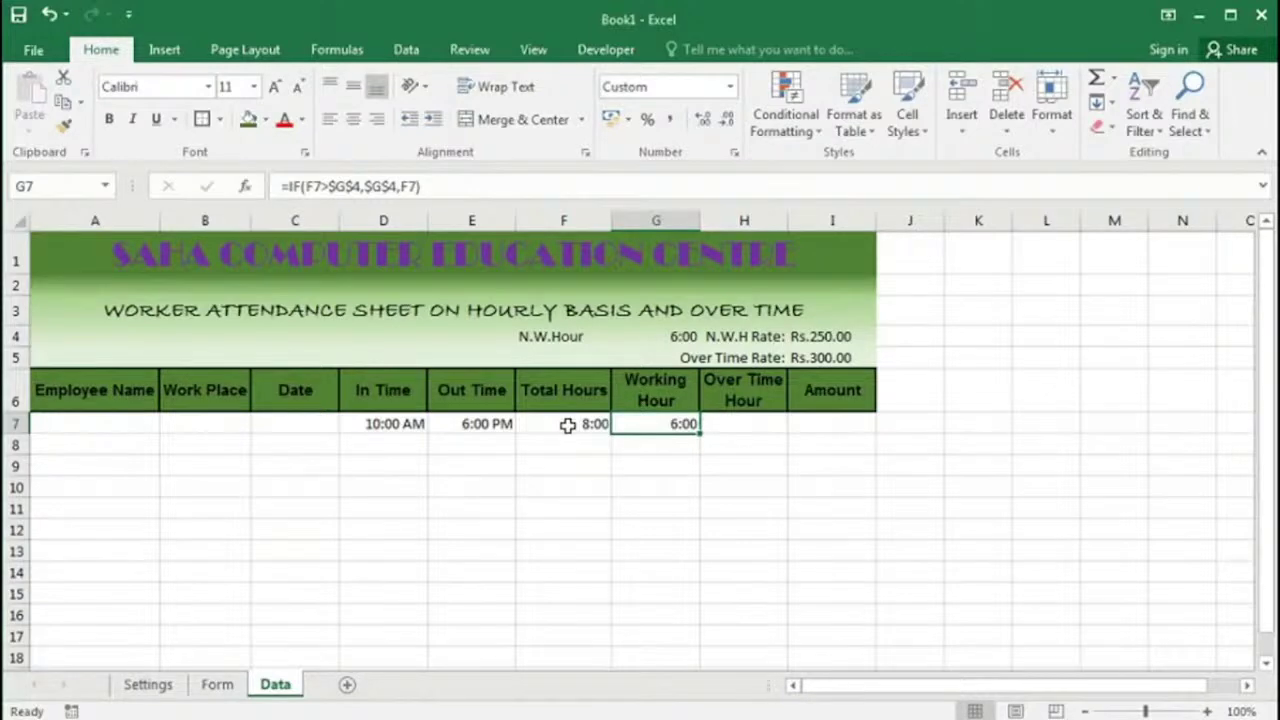
Step: Change Out Time in E7 to 1:00 PM so total and working hours read 3:00
click(400, 423)
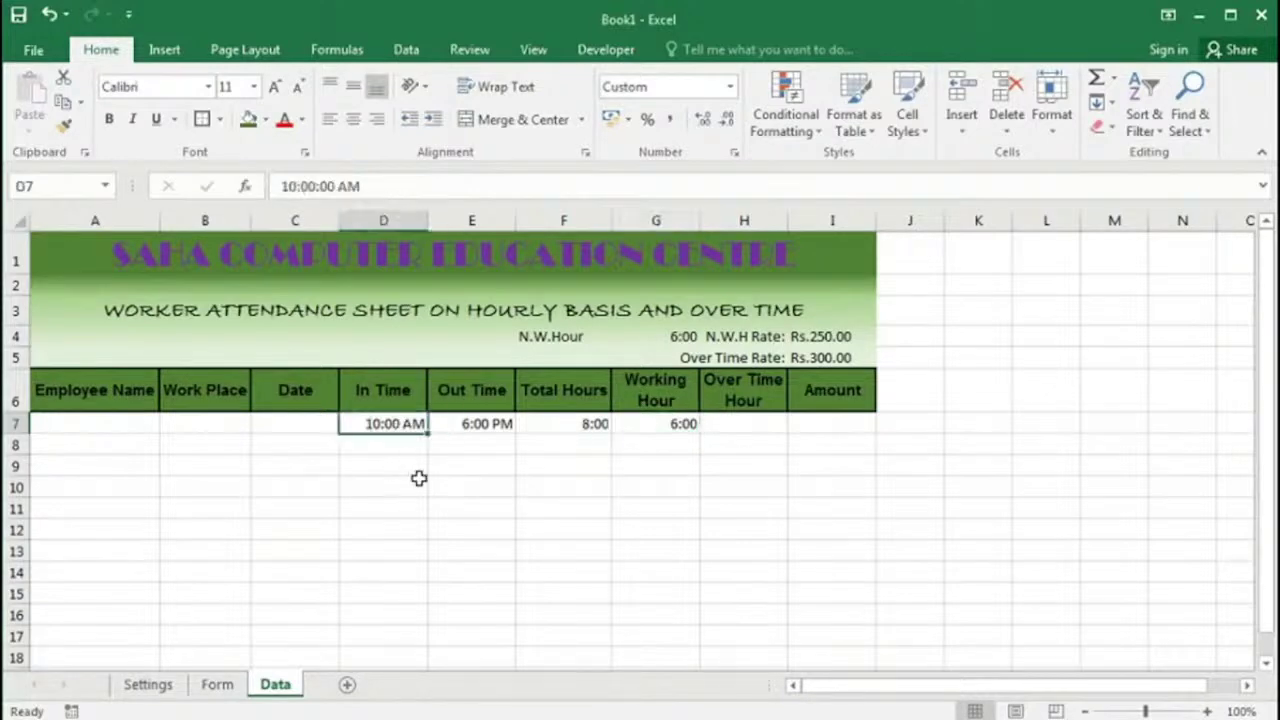
click(485, 424)
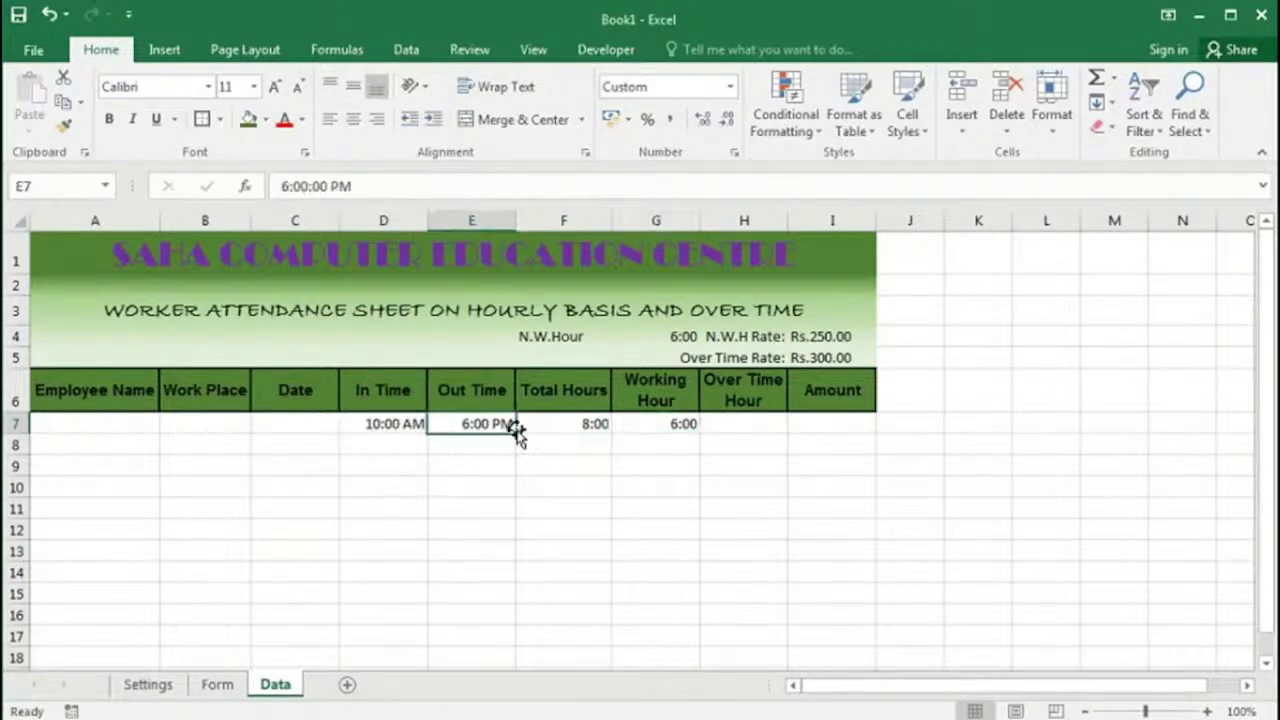
text(1 p)
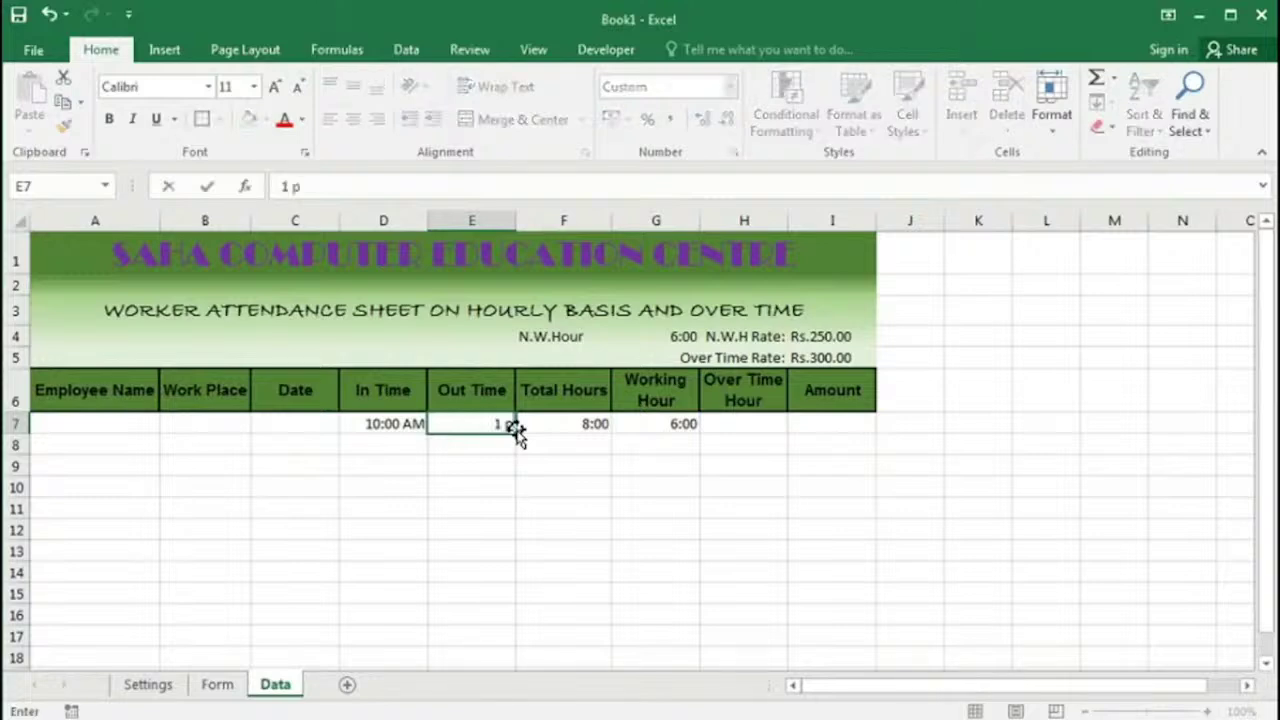
key(Tab)
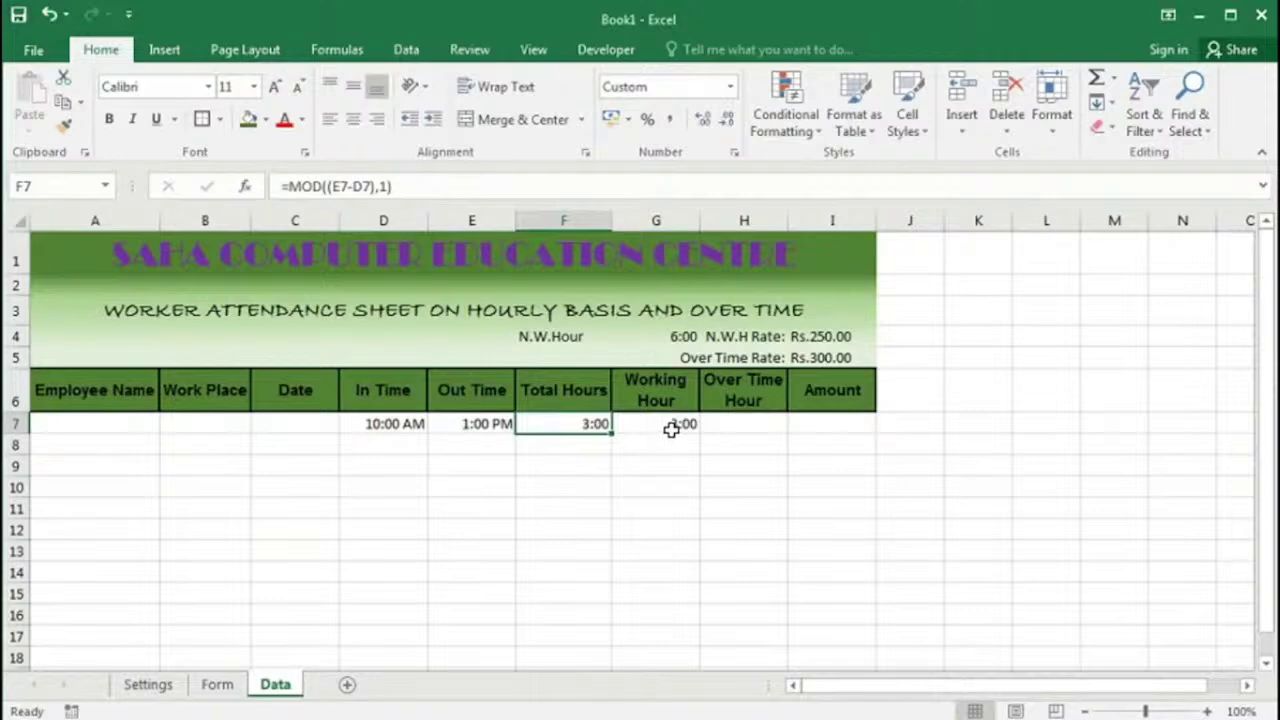
click(749, 423)
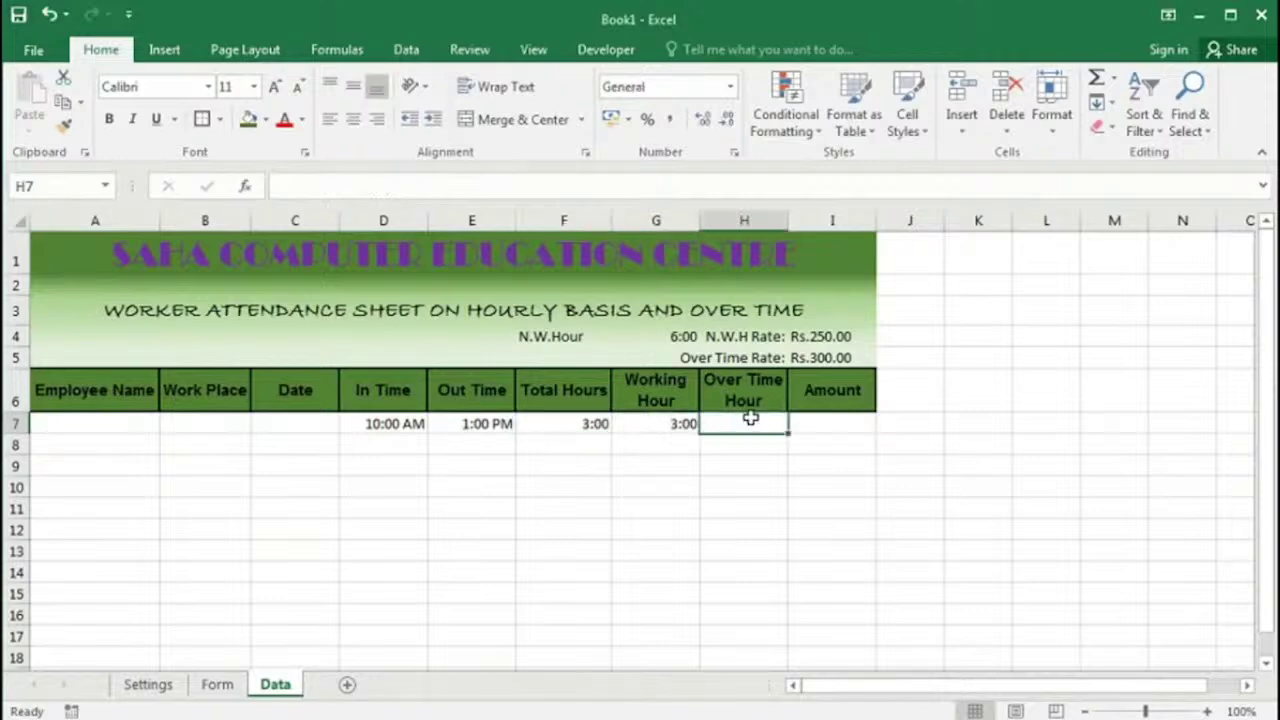
Step: Enter =IF(F7>$G$4,F7-$G$4,0) in H7 to compute overtime beyond 6:00 hours
text(=)
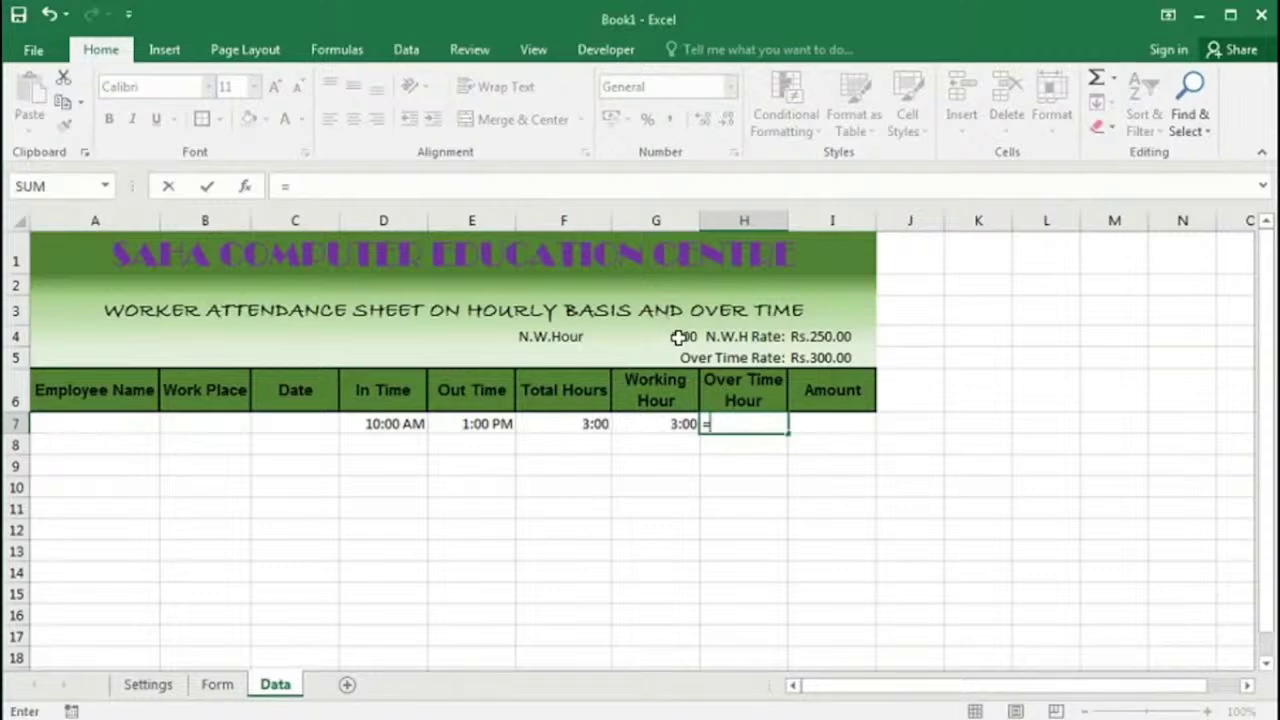
text(if()
click(577, 423)
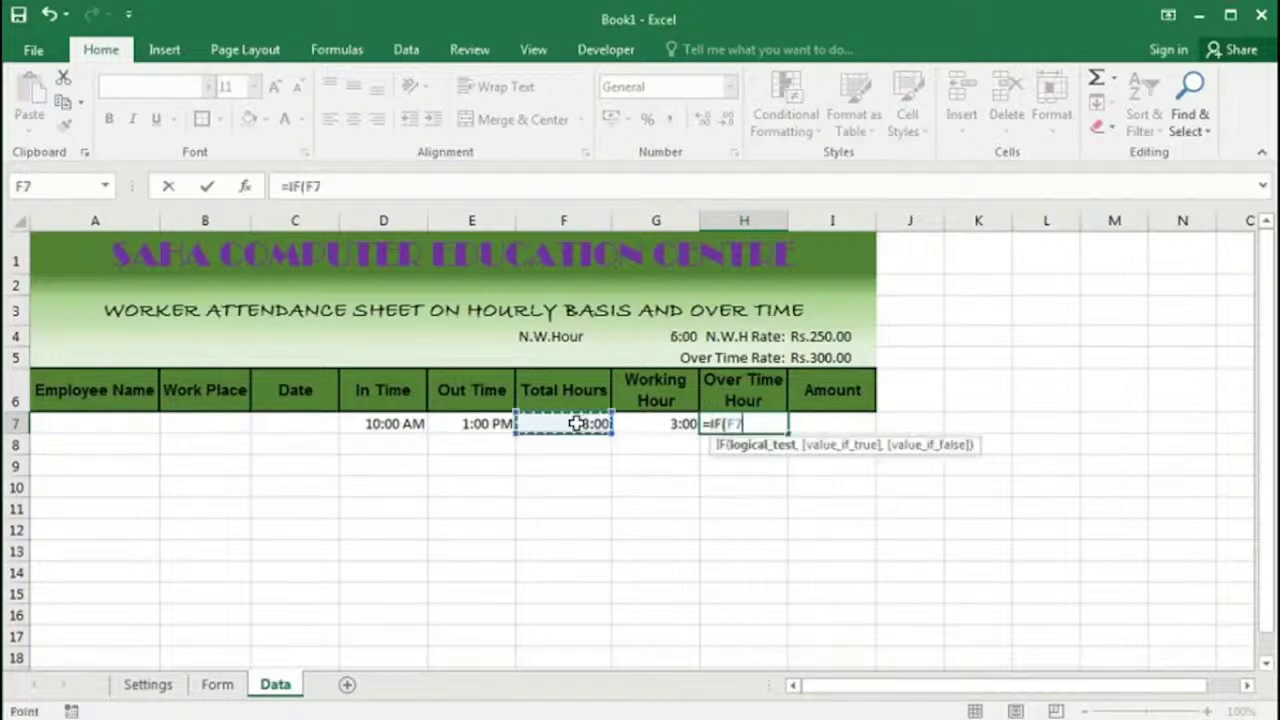
text(>)
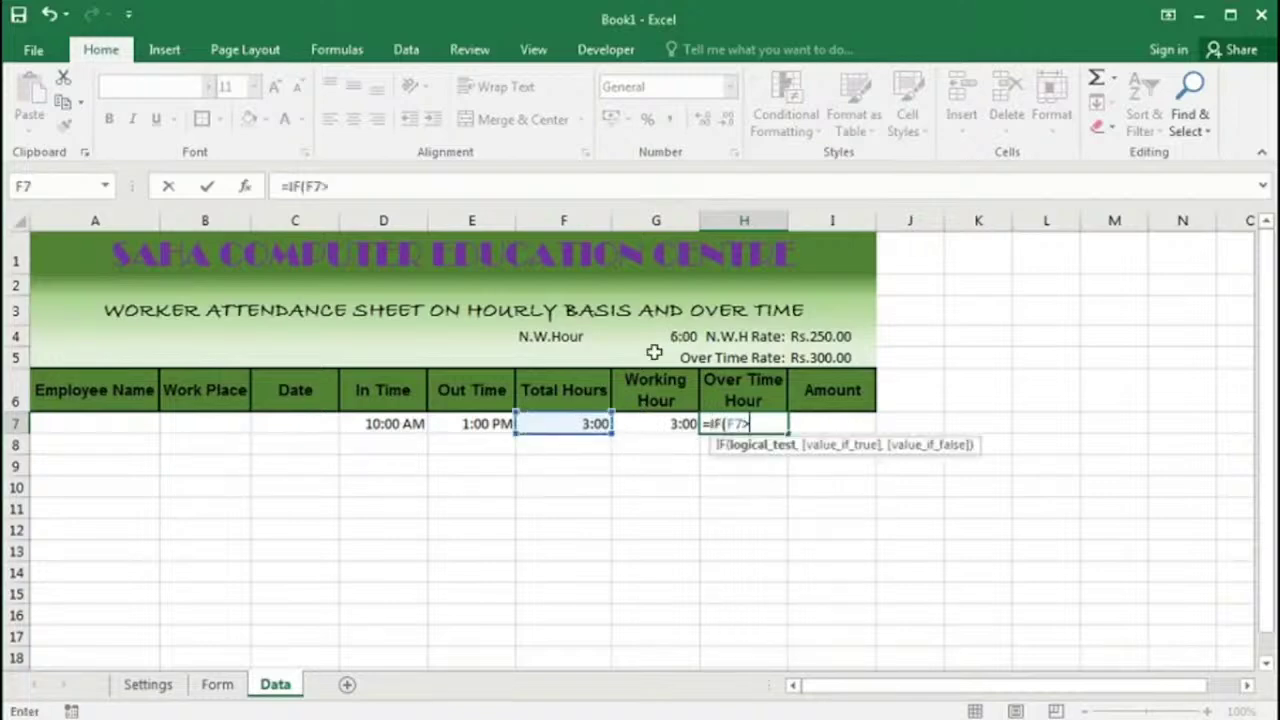
click(677, 338)
key(F4)
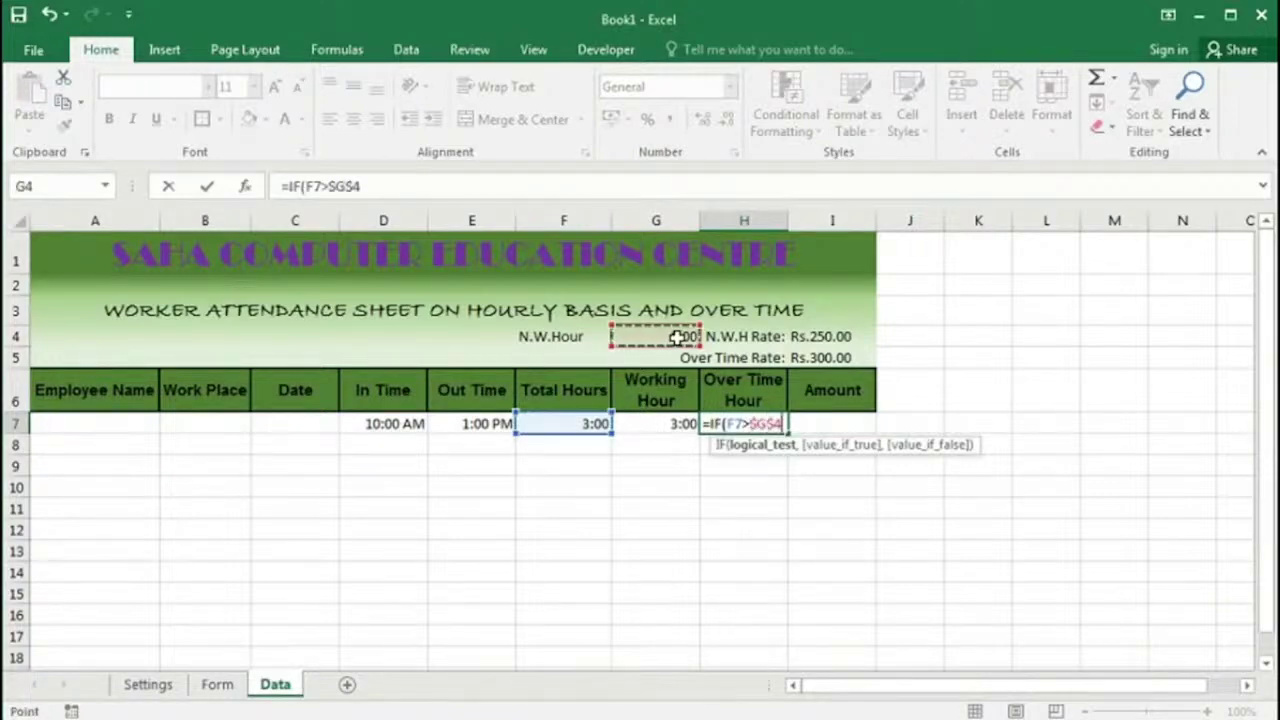
text(,)
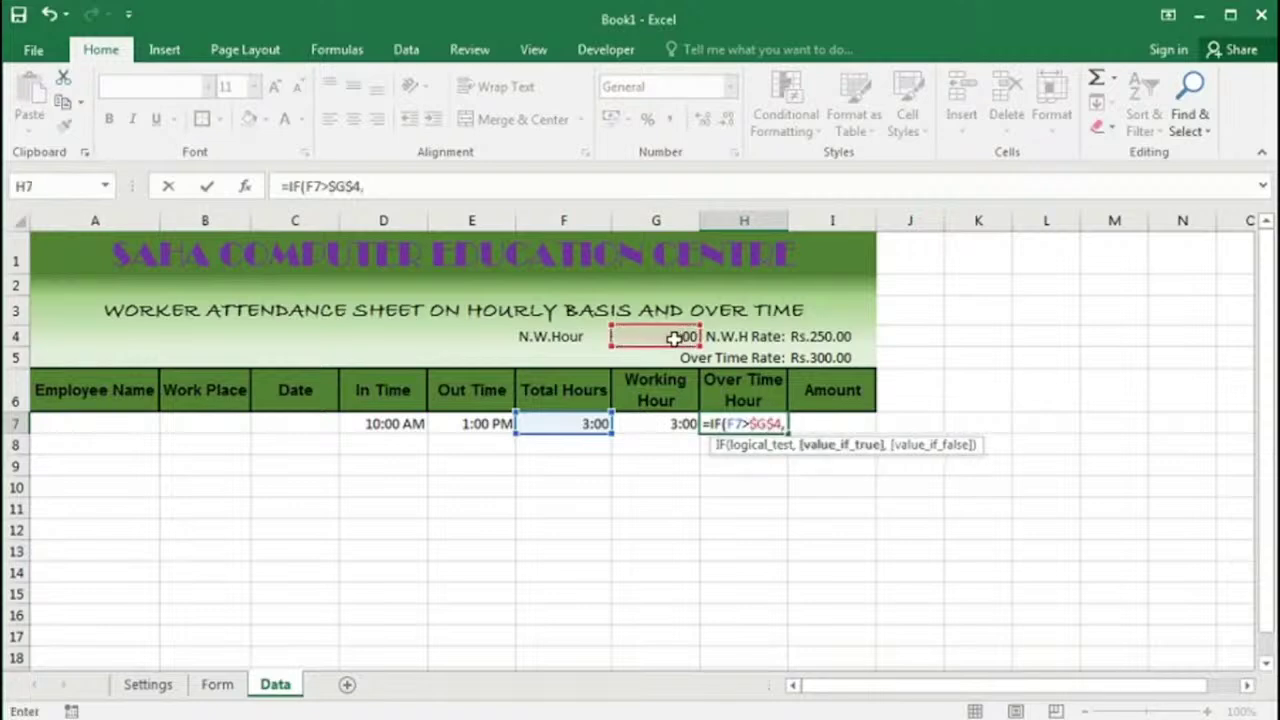
click(580, 423)
text(-)
click(656, 336)
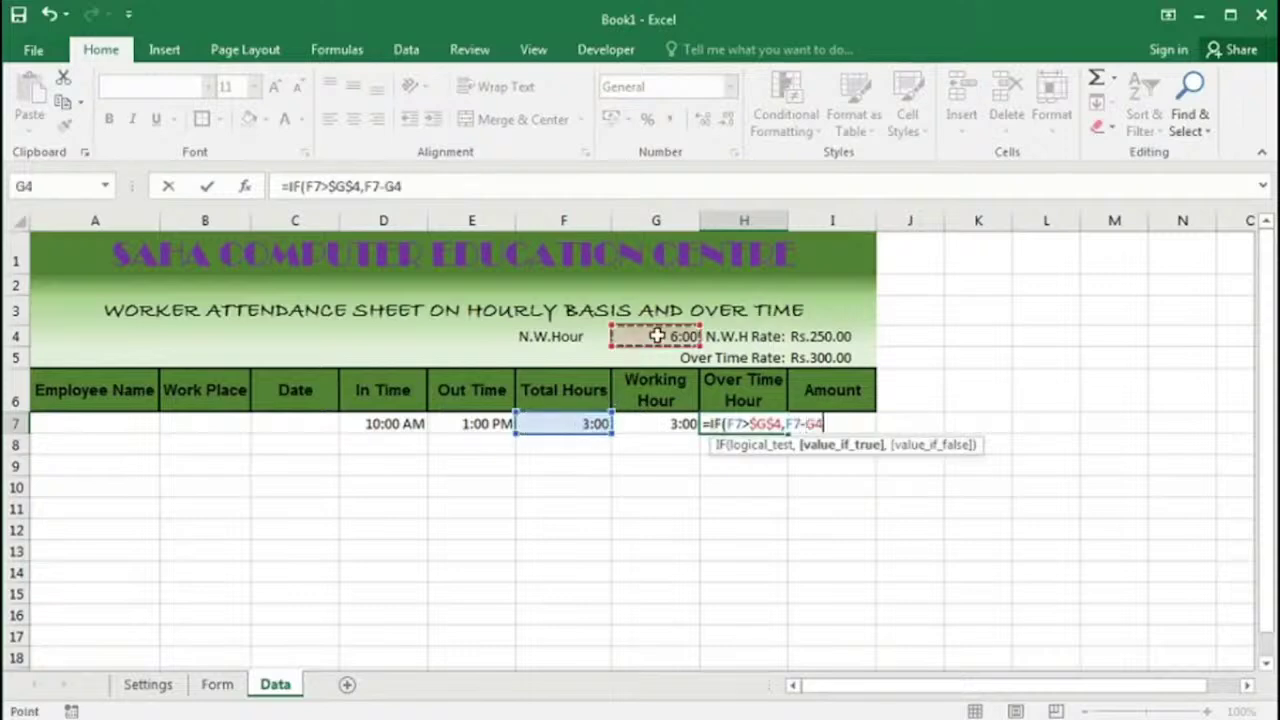
key(F4)
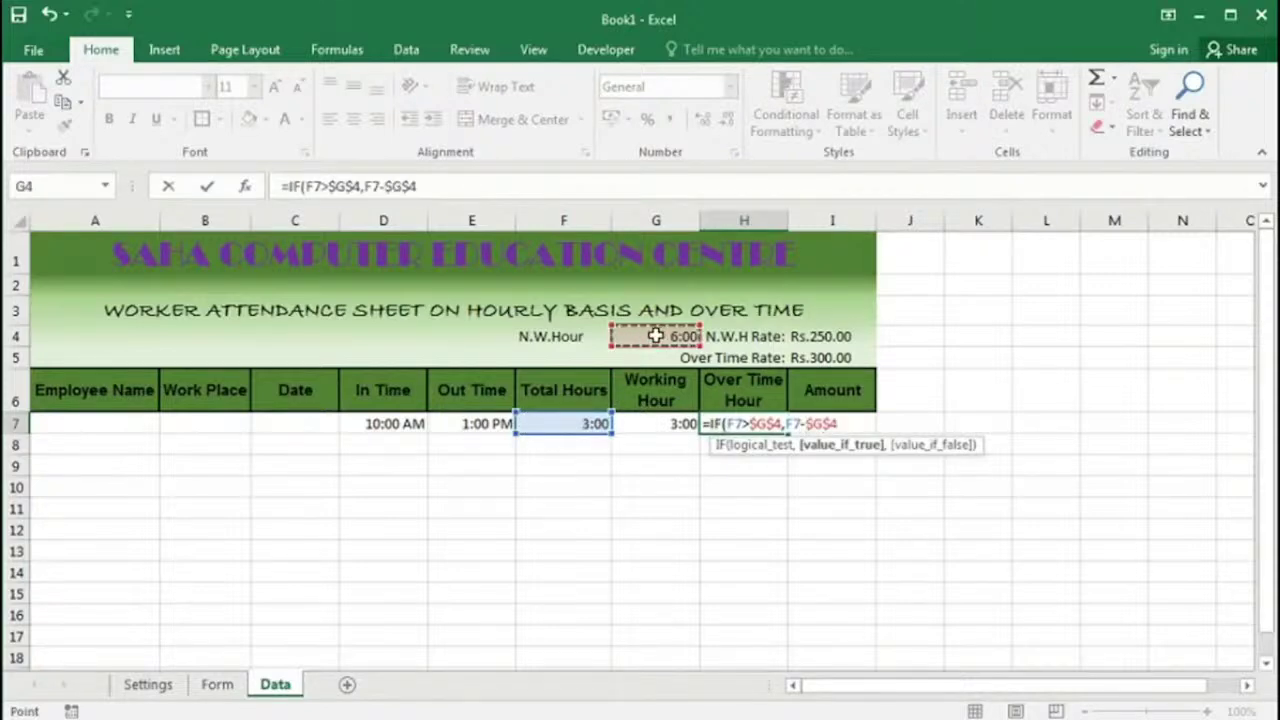
text(,0)
key(Return)
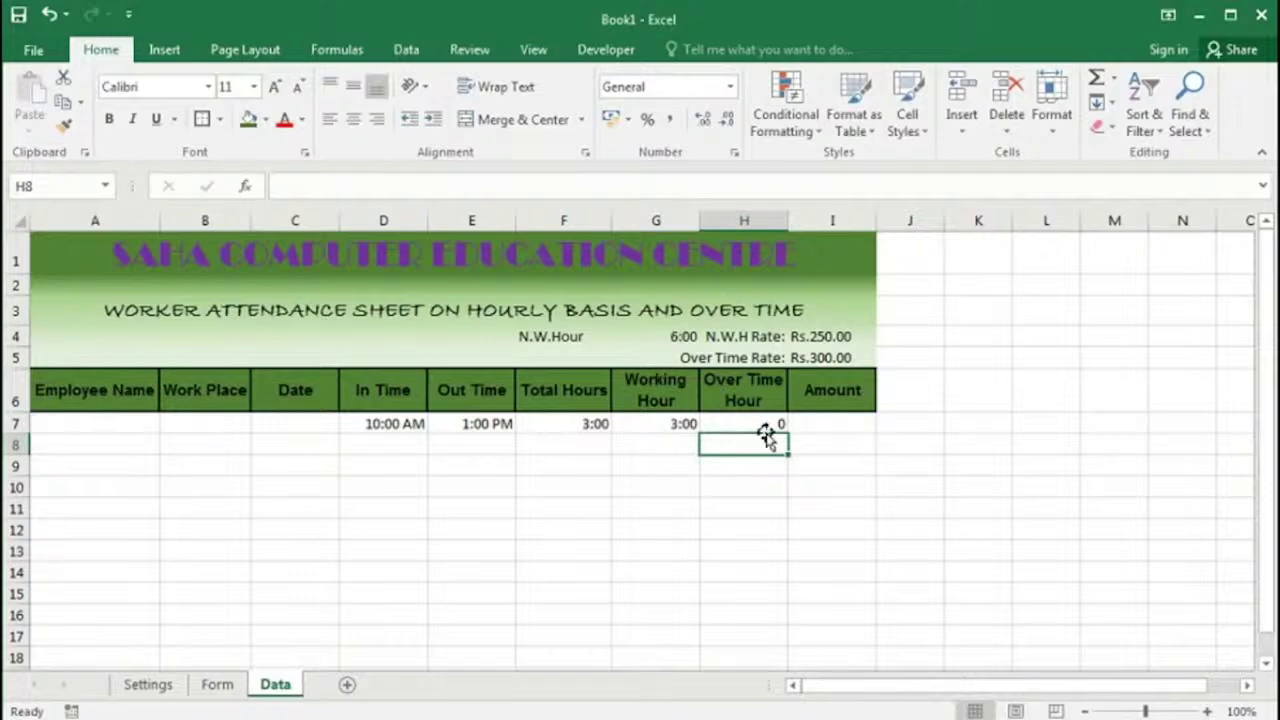
Step: Set Out Time in E7 to 6:00 PM so overtime appears
click(491, 425)
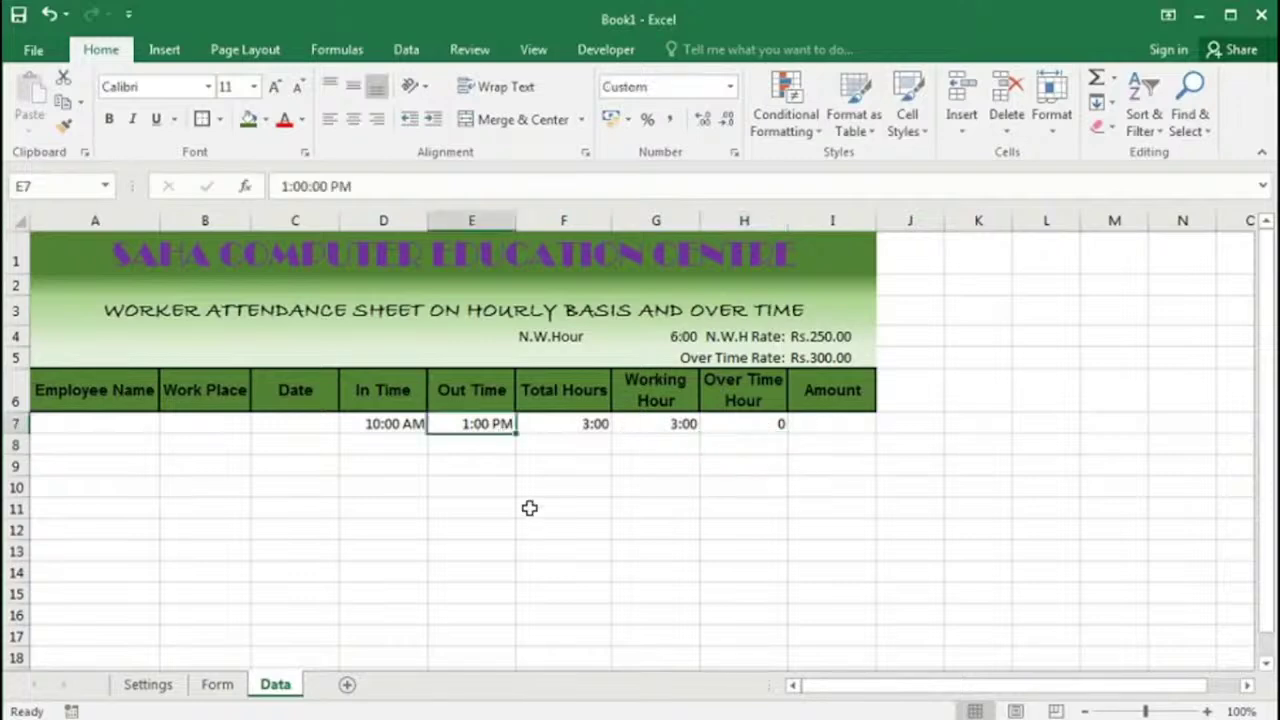
text(6 pm)
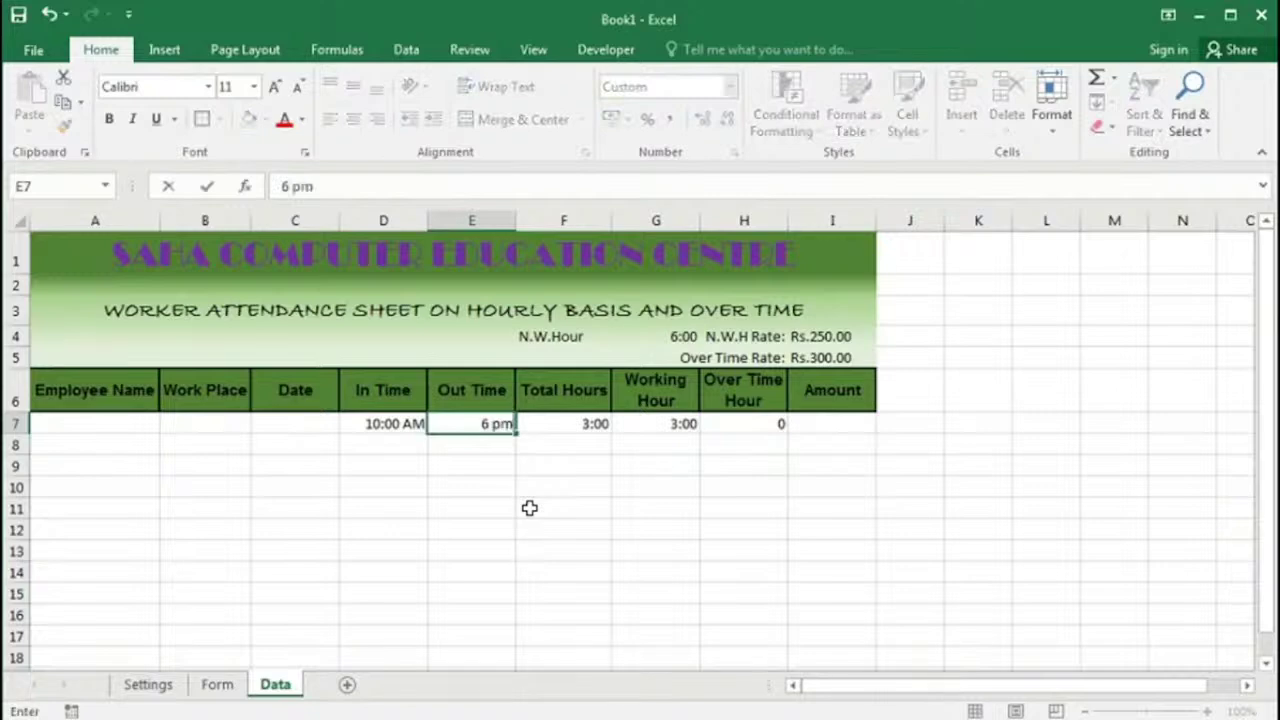
key(Tab)
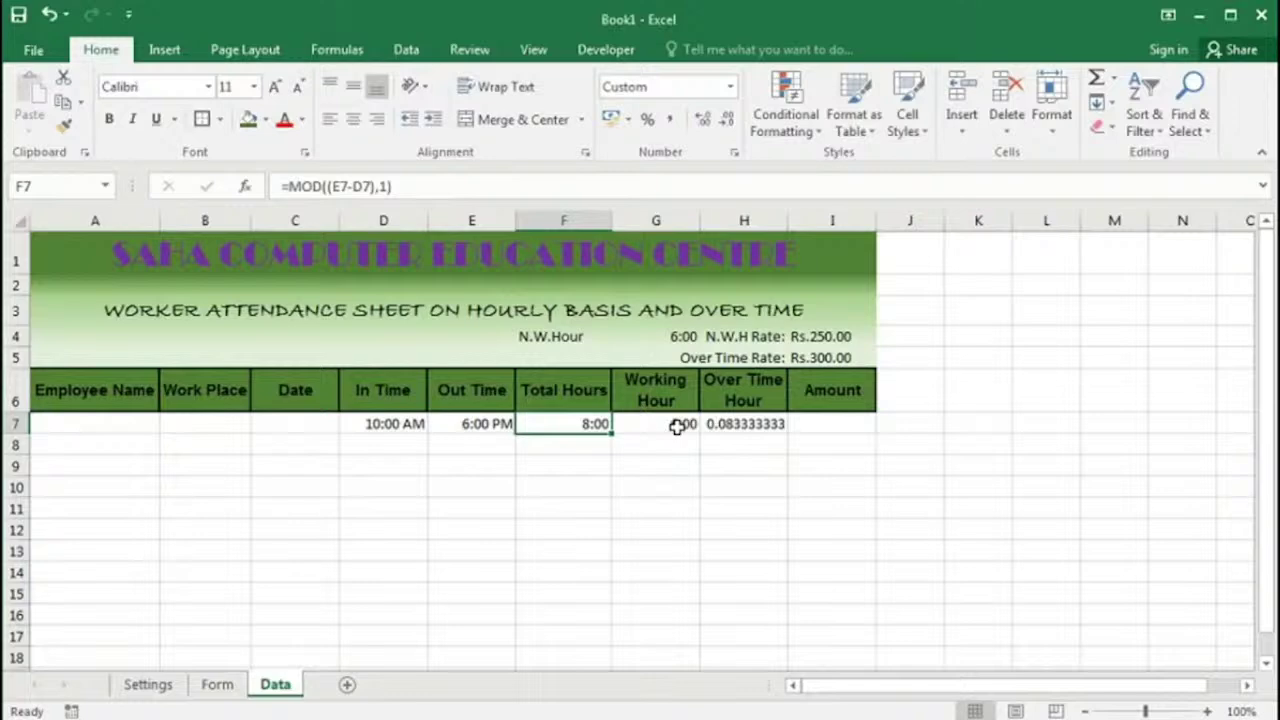
Step: Bring up the Custom number format options for Over Time Hour cell H7
right_click(740, 424)
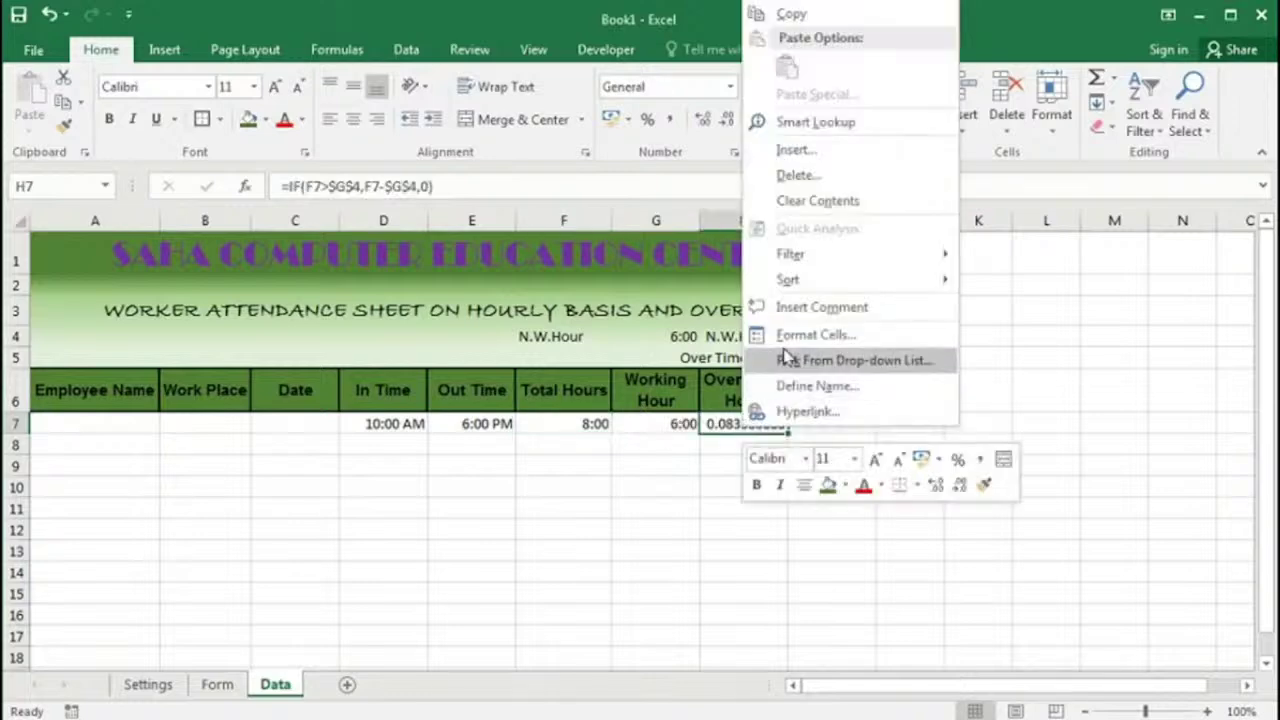
click(786, 336)
click(556, 334)
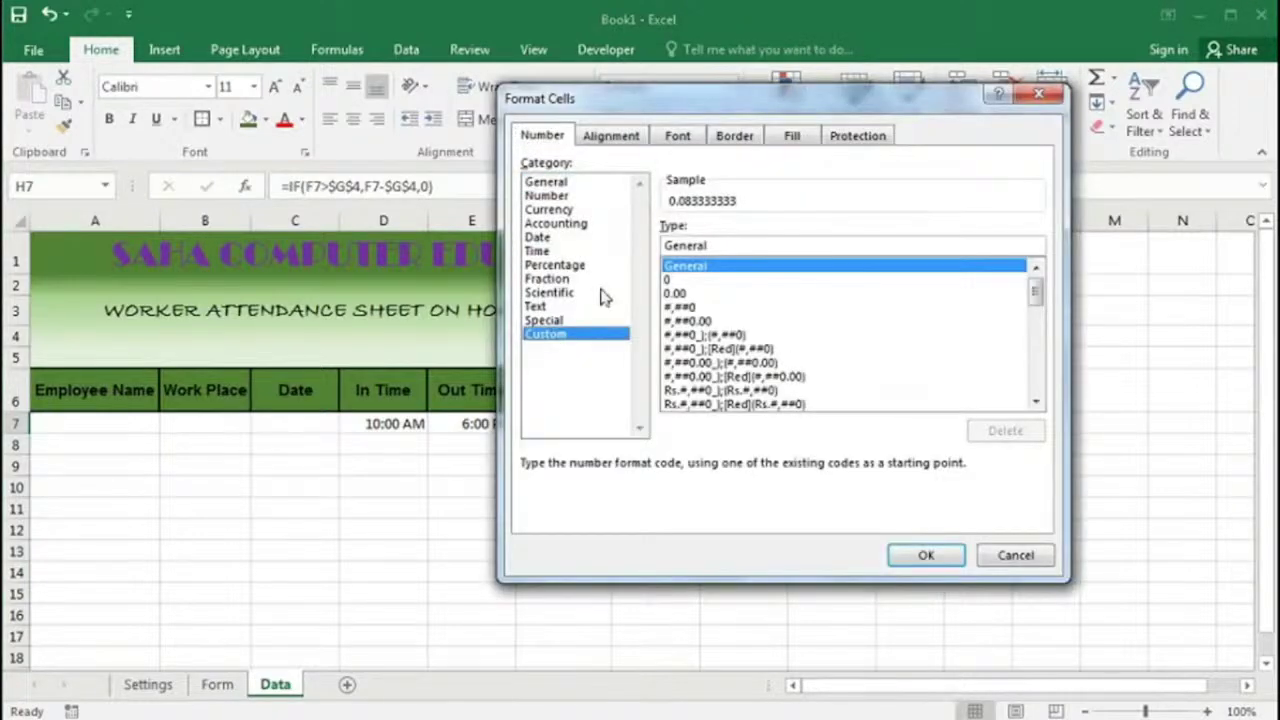
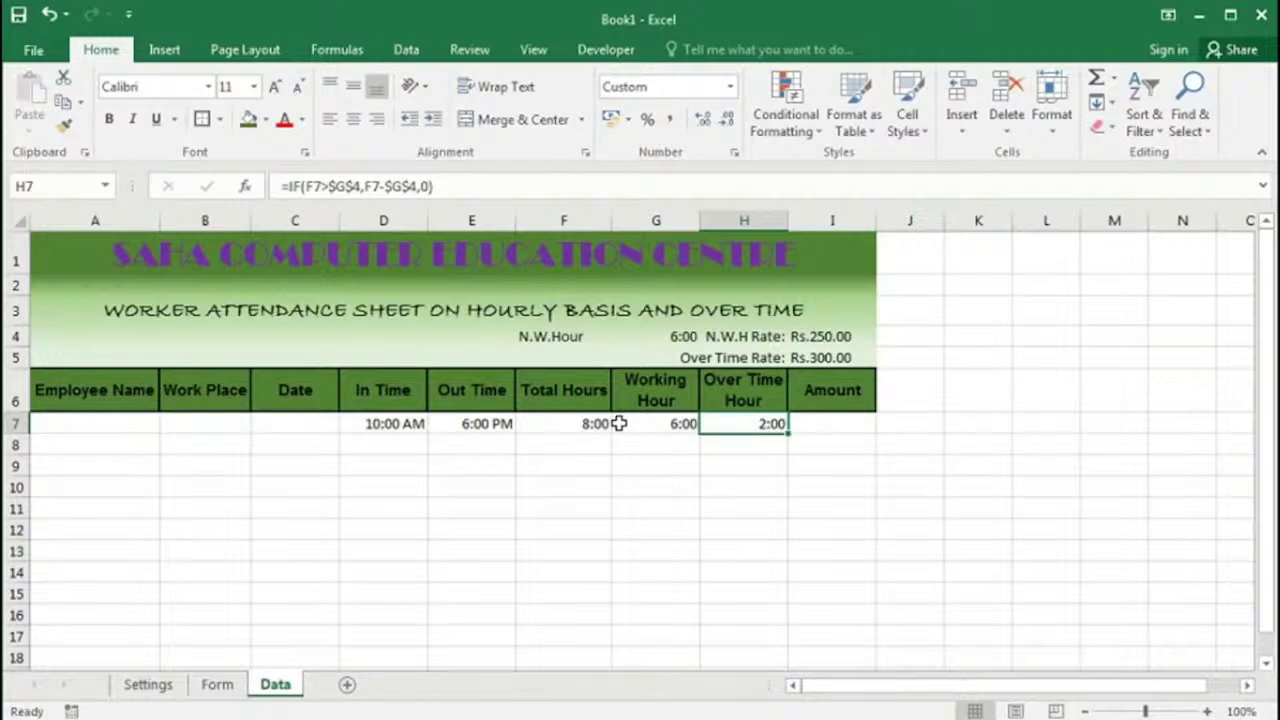
Step: Enter the Amount formula =G7*$I$4+H7*I5 in I7
key(Right)
text(=)
click(651, 423)
text(*)
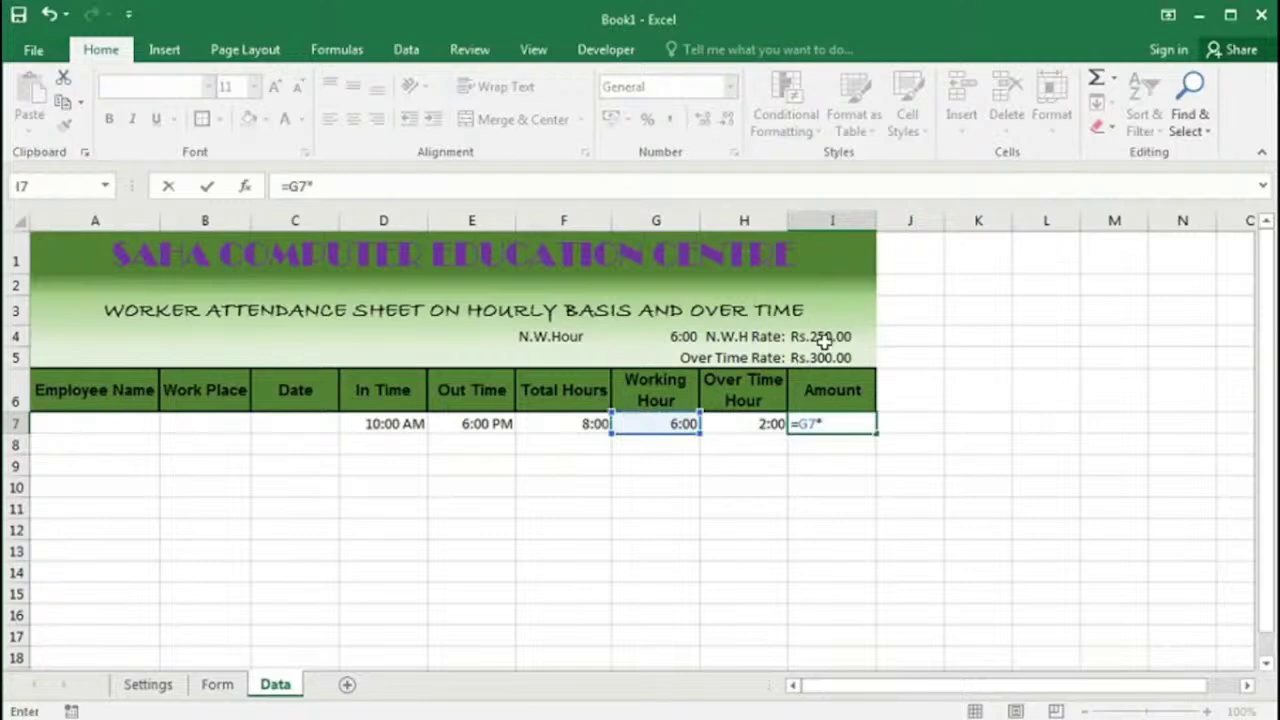
click(822, 341)
key(F4)
text(*)
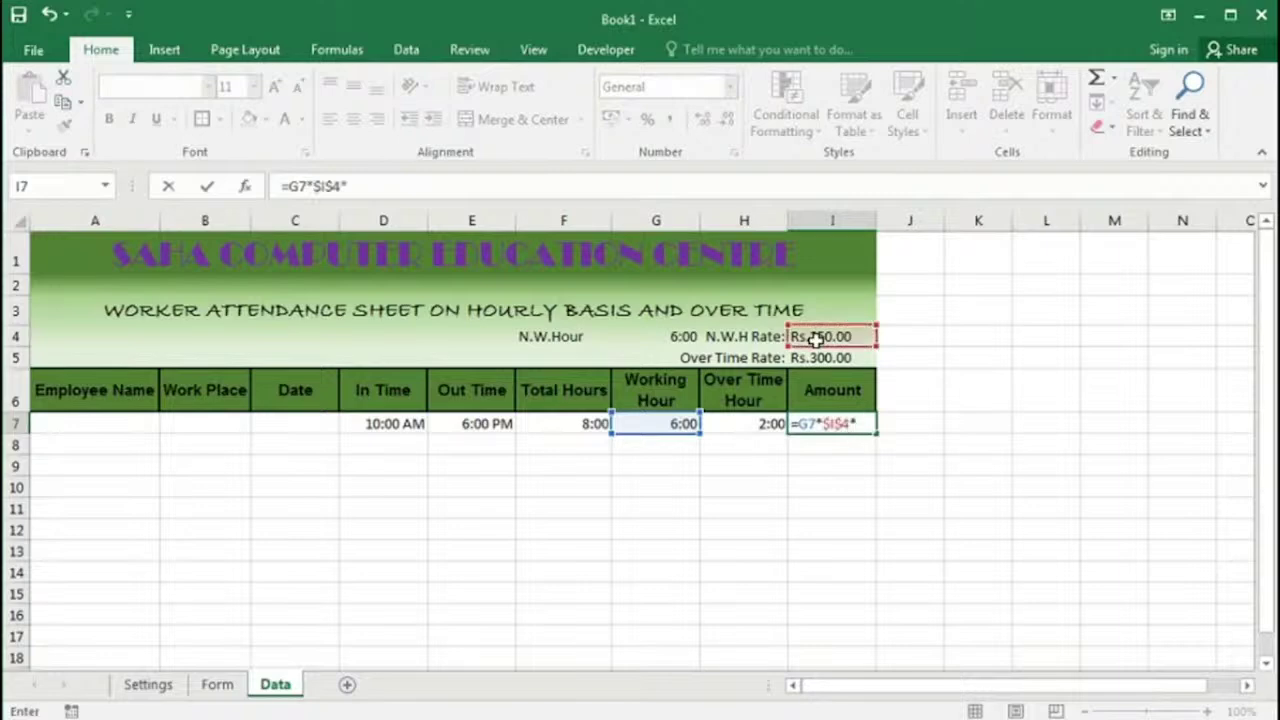
click(748, 423)
text(*)
click(825, 360)
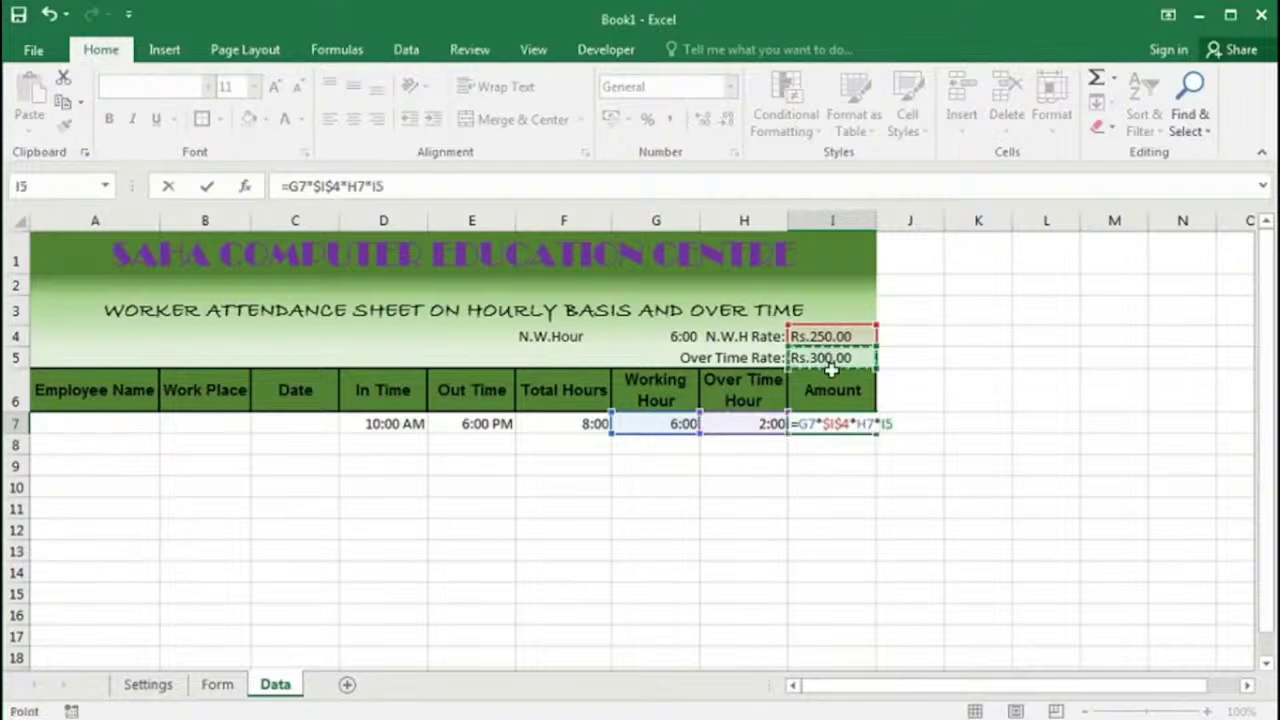
click(857, 423)
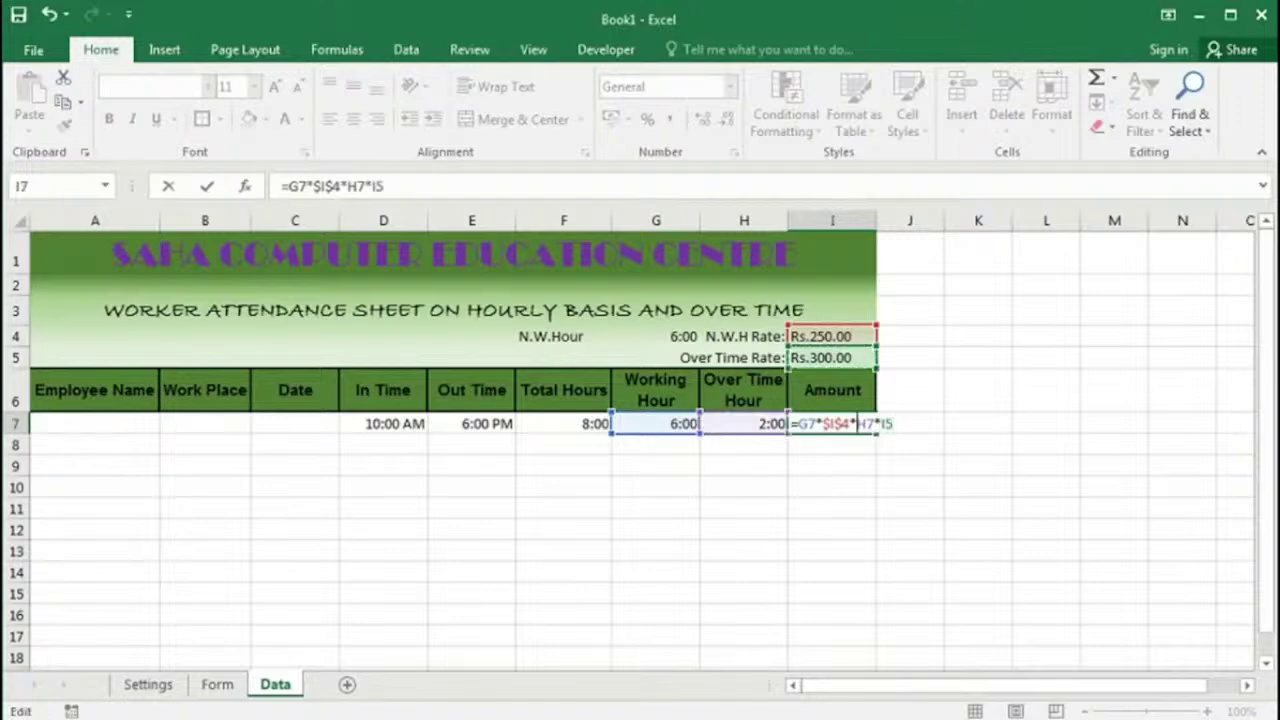
text(+)
key(Return)
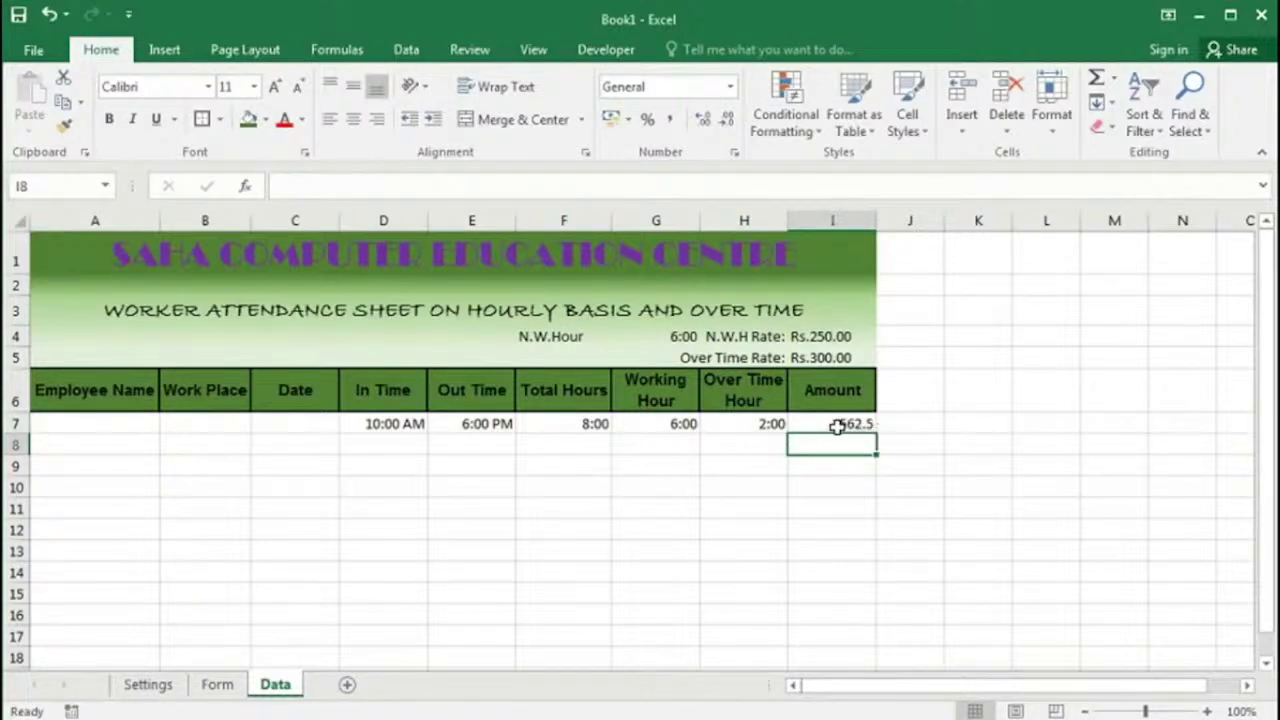
Step: Test the Amount by setting Out Time in E7 to 1:00 PM
double_click(840, 425)
key(Return)
click(476, 424)
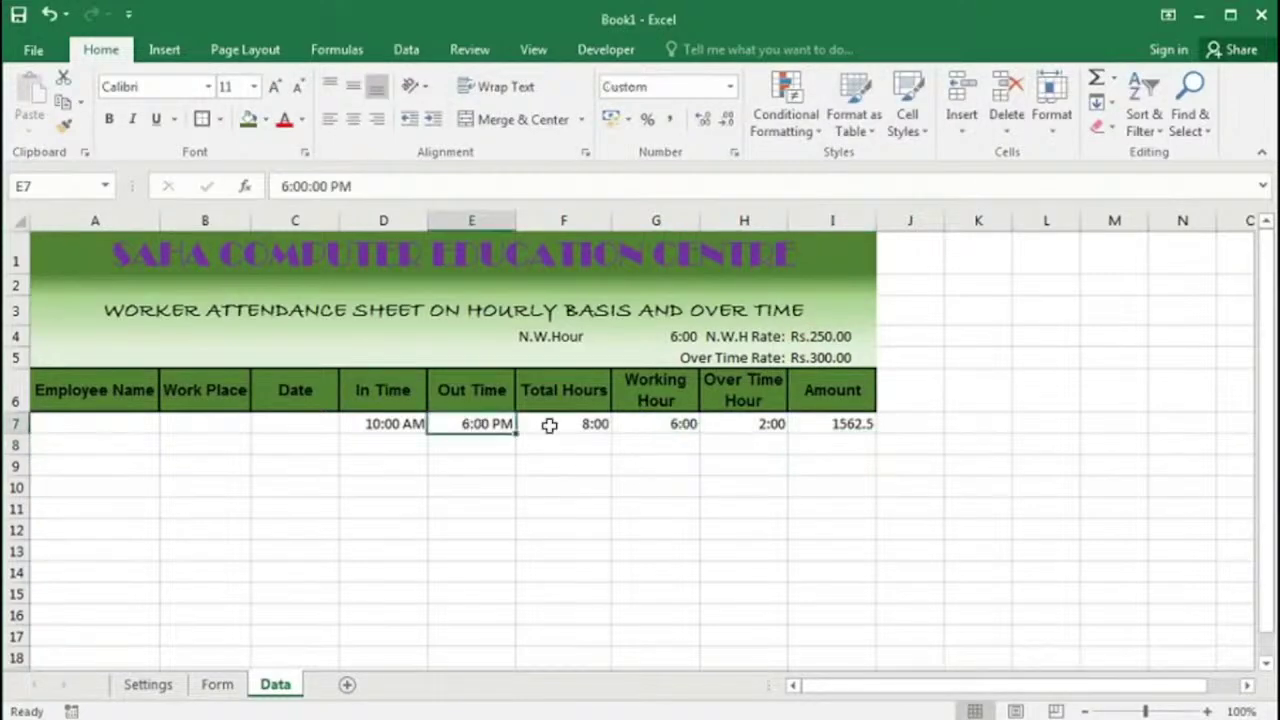
text(1 pm)
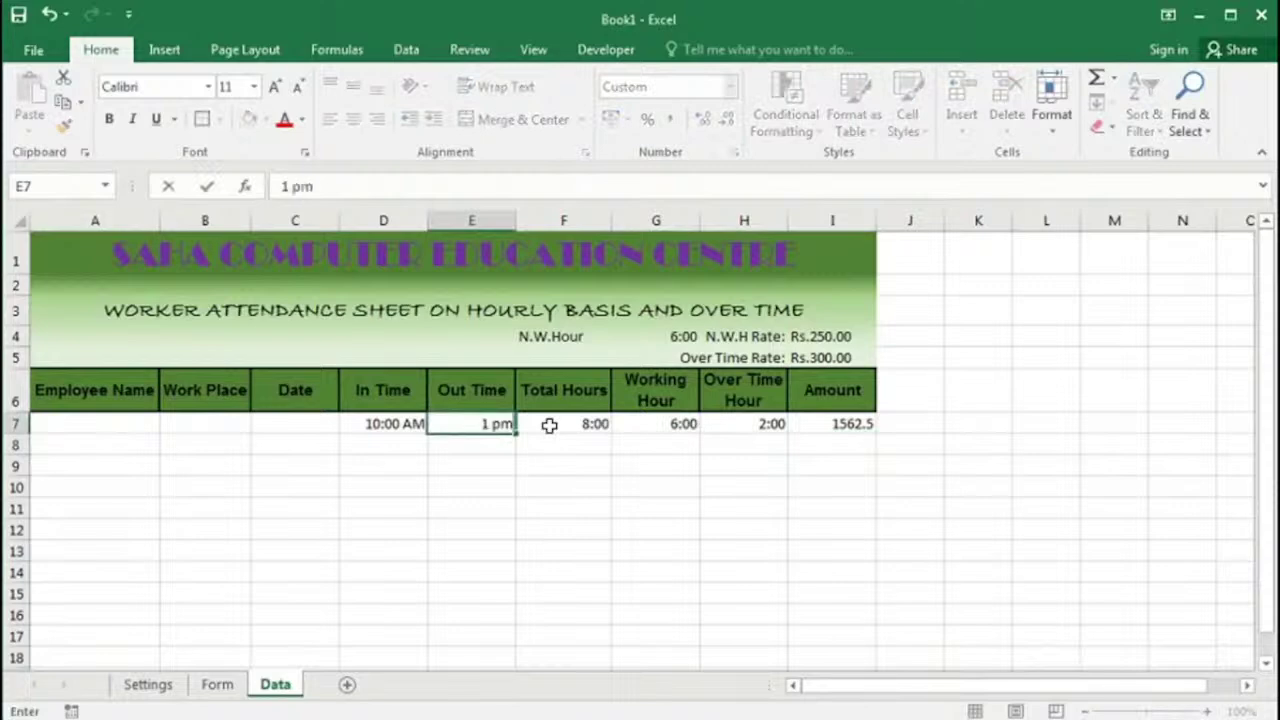
key(Tab)
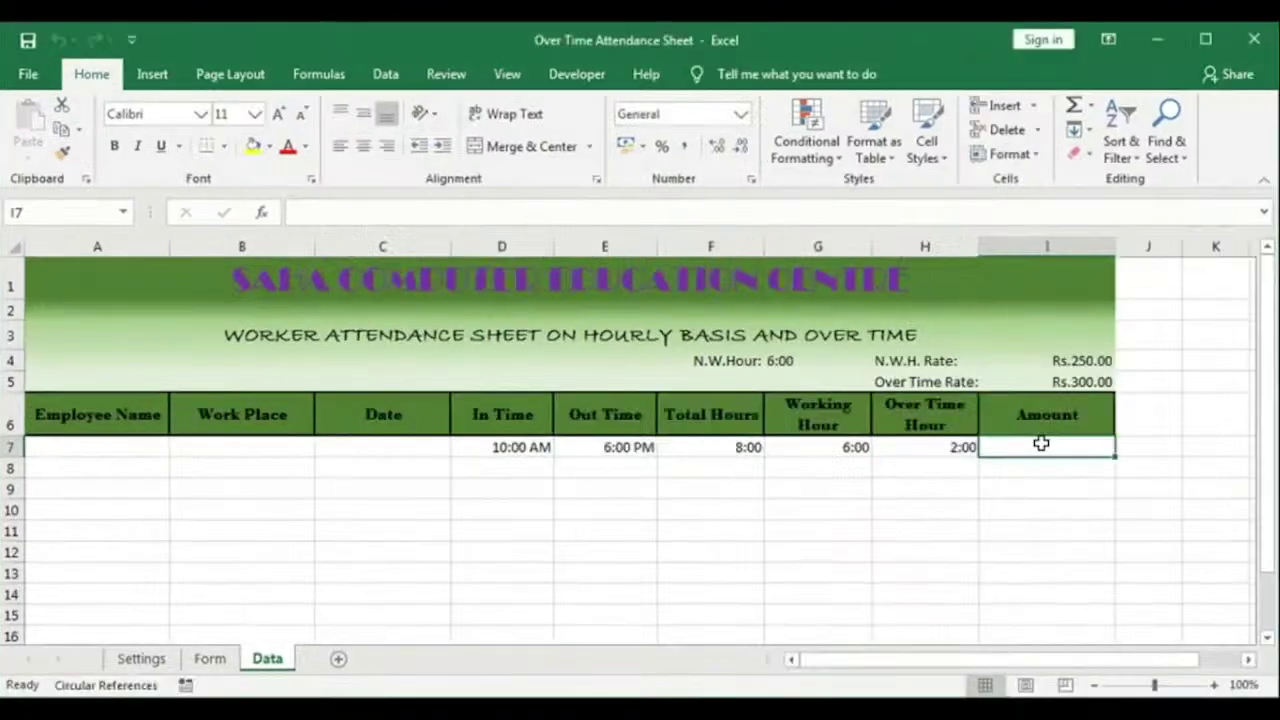
Step: Enter =(F7*$I$4)*24+(G7*$I$5)*24 in I7 to compute the Amount
text(=)
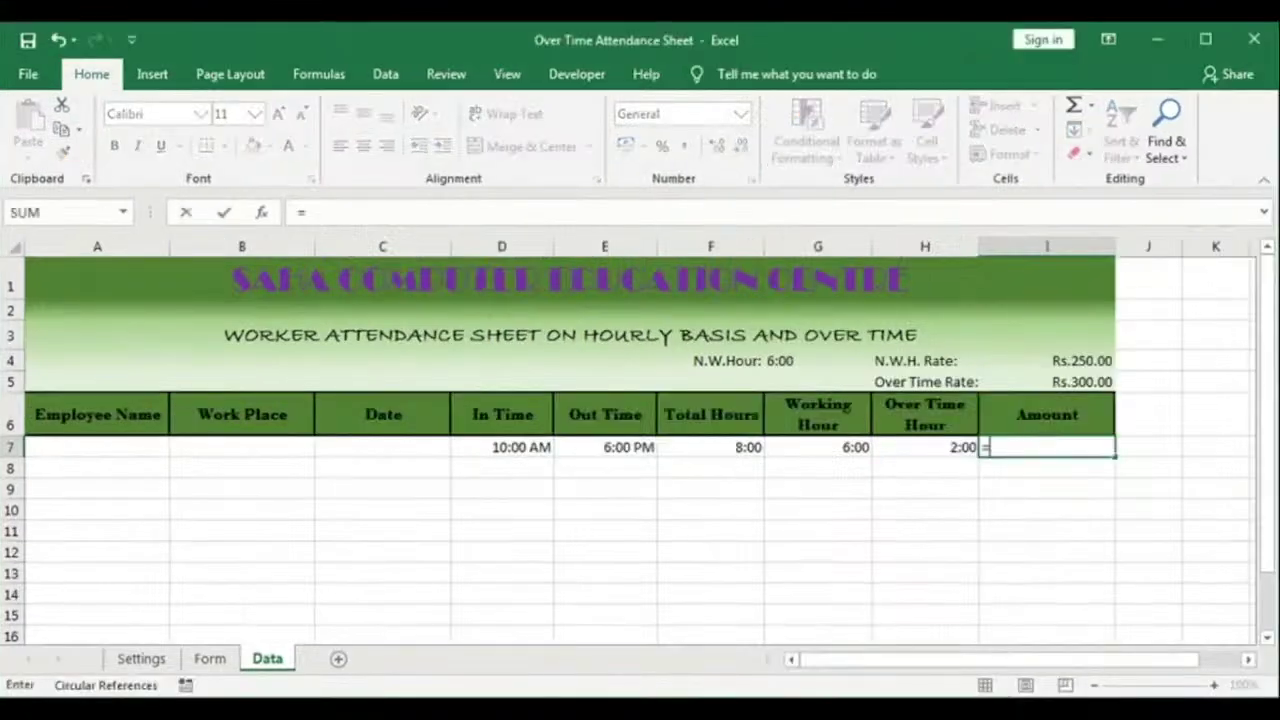
click(737, 449)
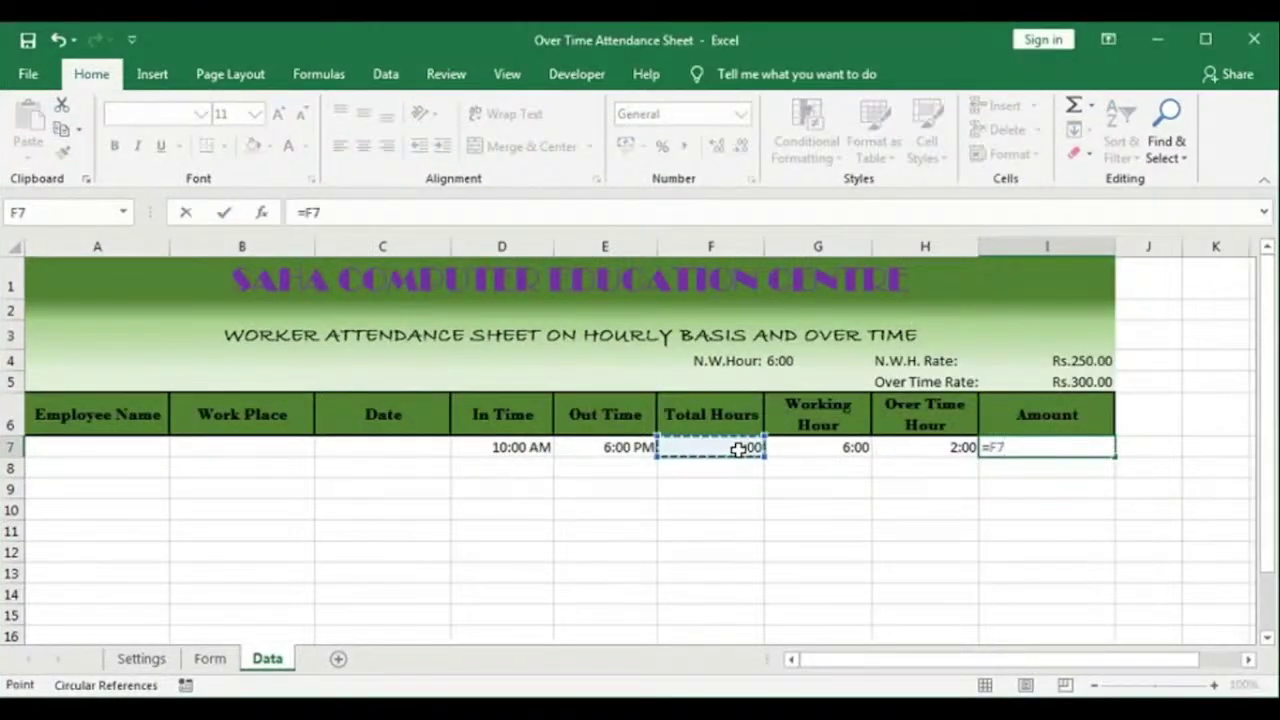
text(*)
click(1057, 361)
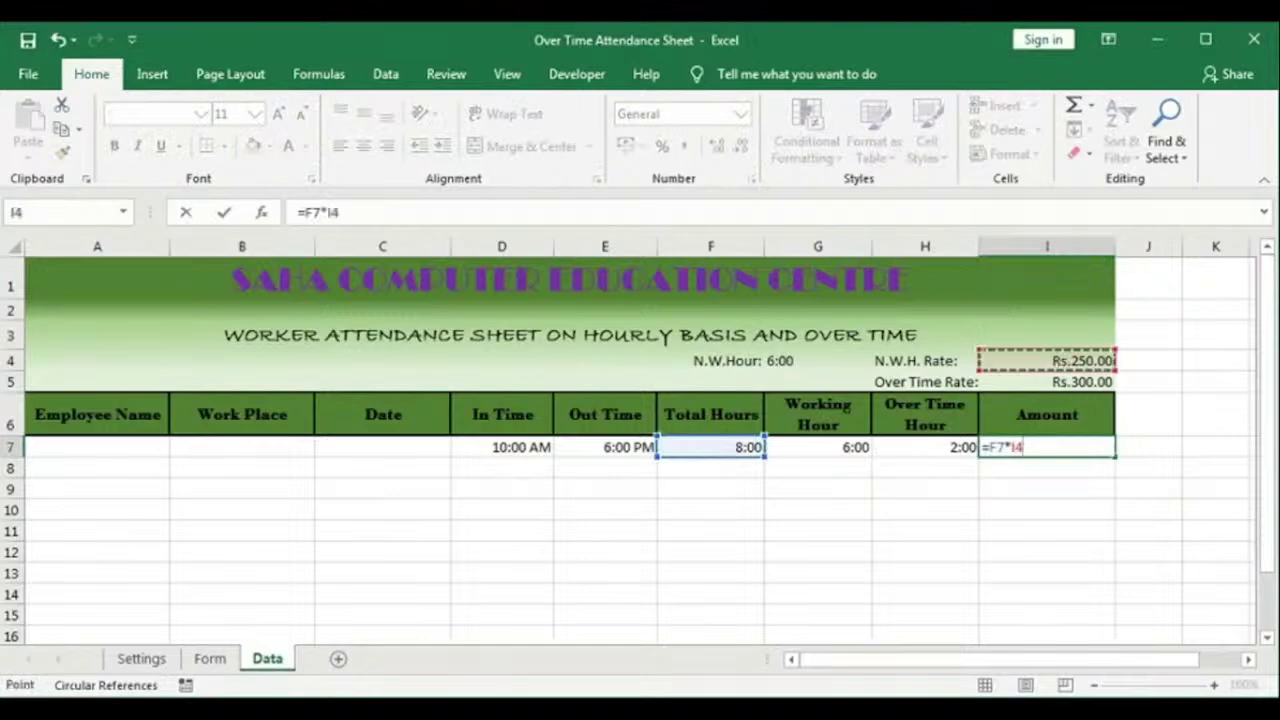
key(F4)
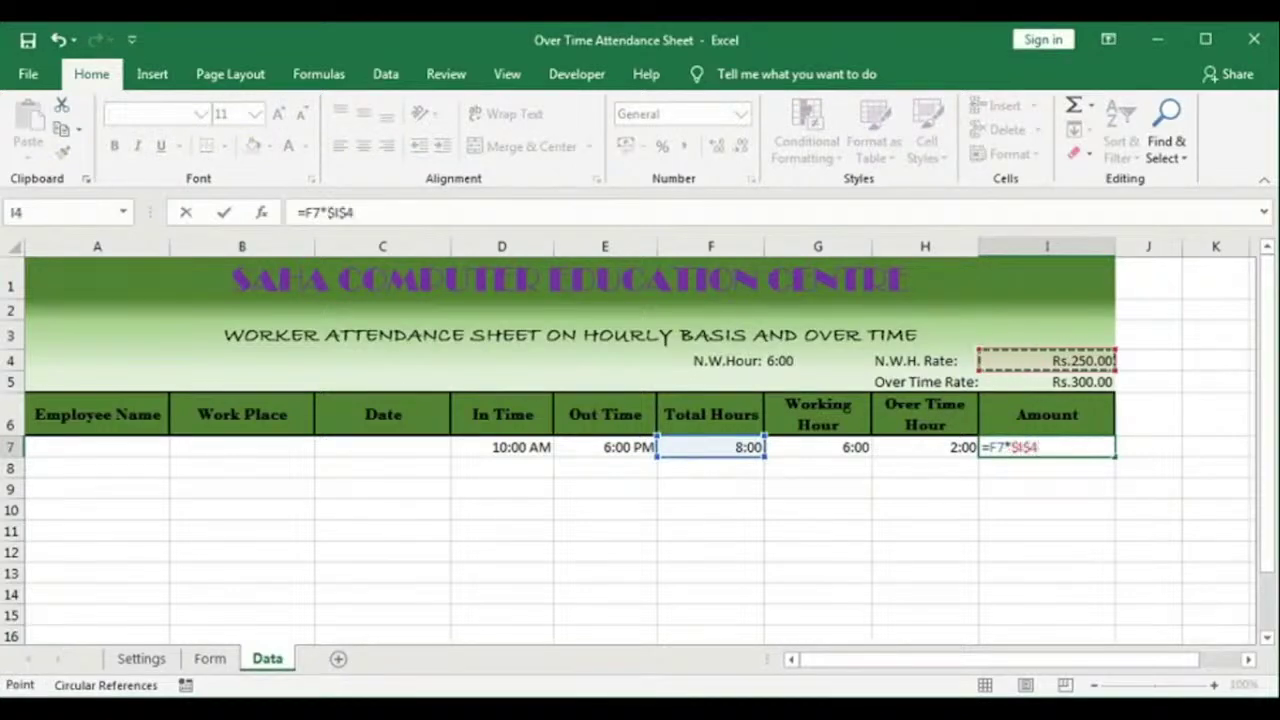
text(()
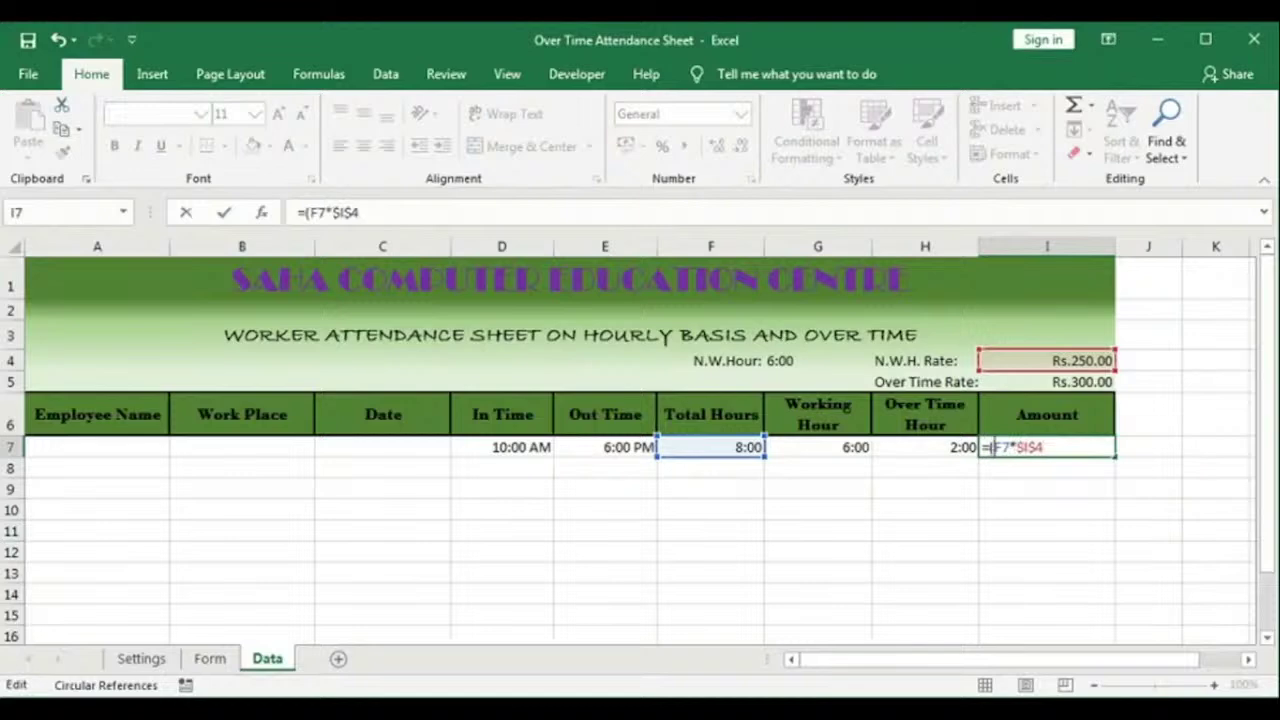
text()*24)
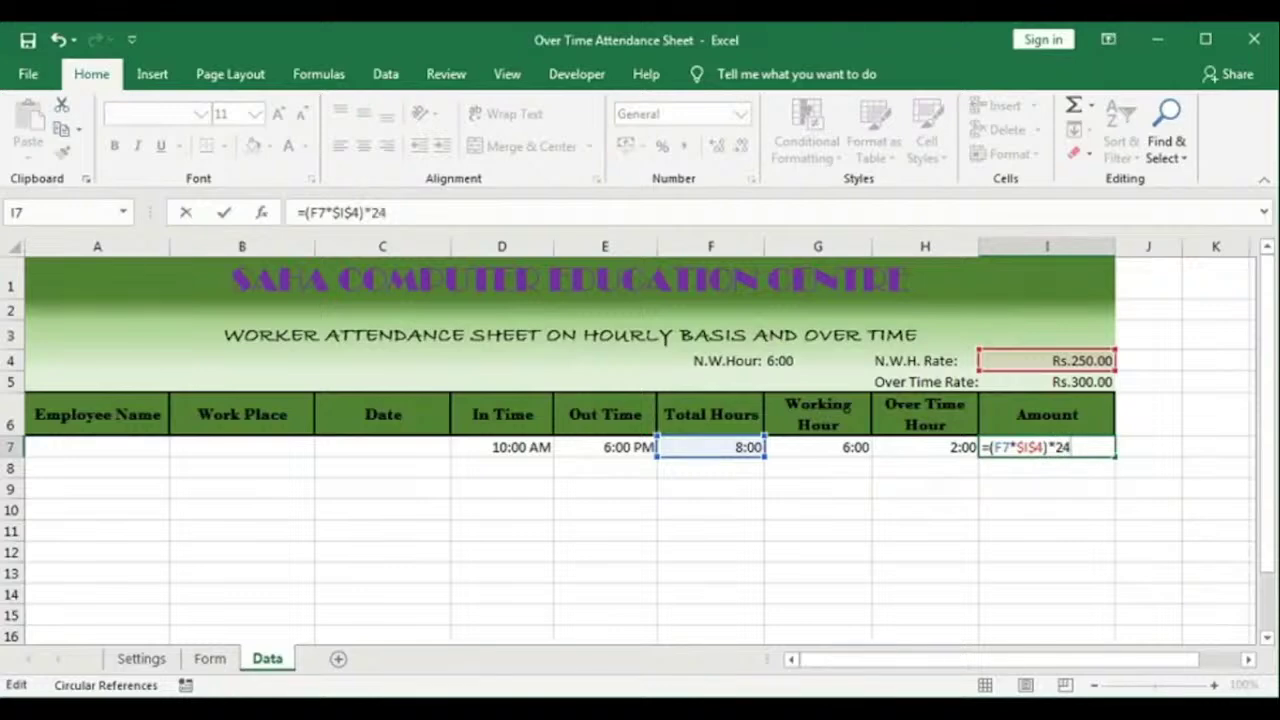
text(+)
click(823, 447)
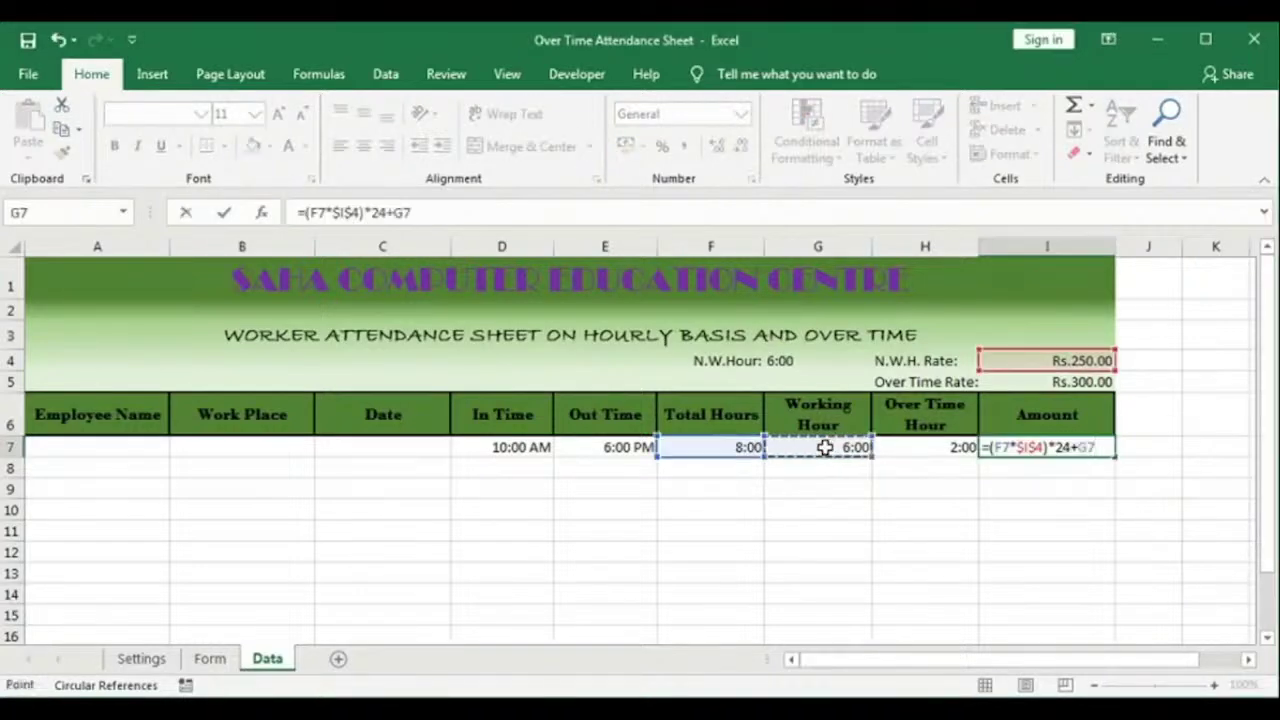
text(*)
click(1100, 382)
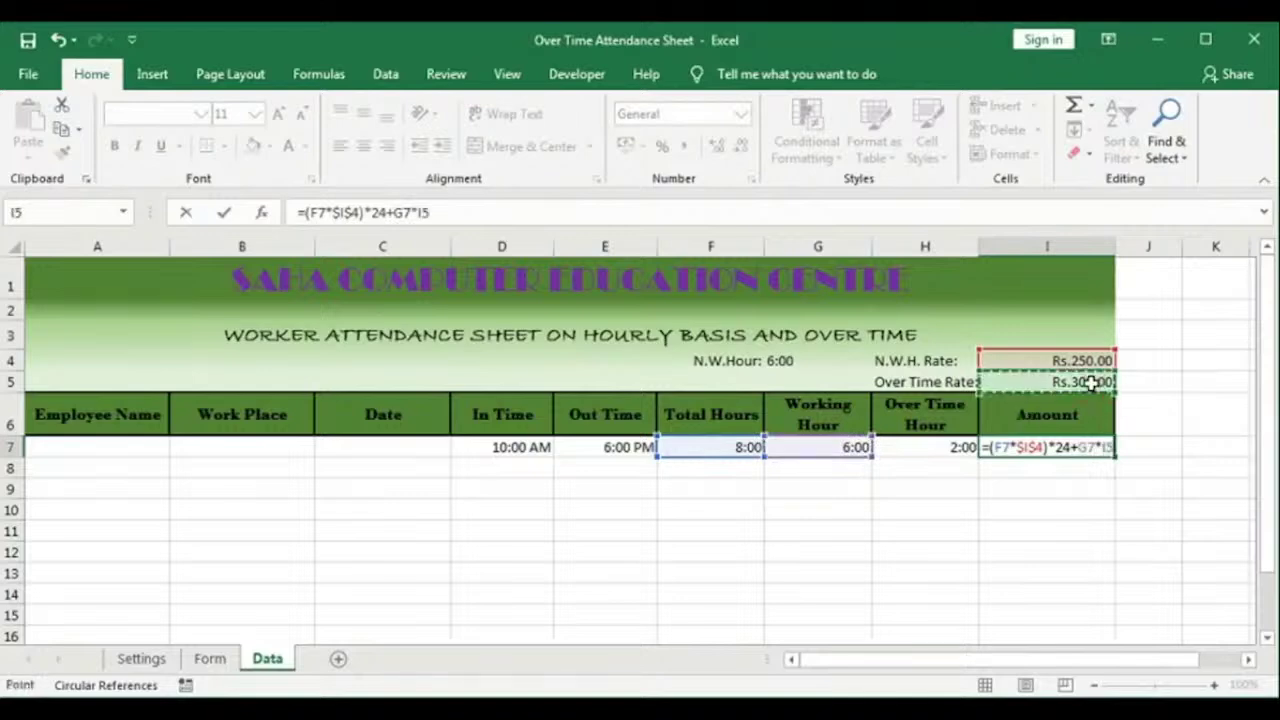
click(1051, 447)
text(()
click(1113, 447)
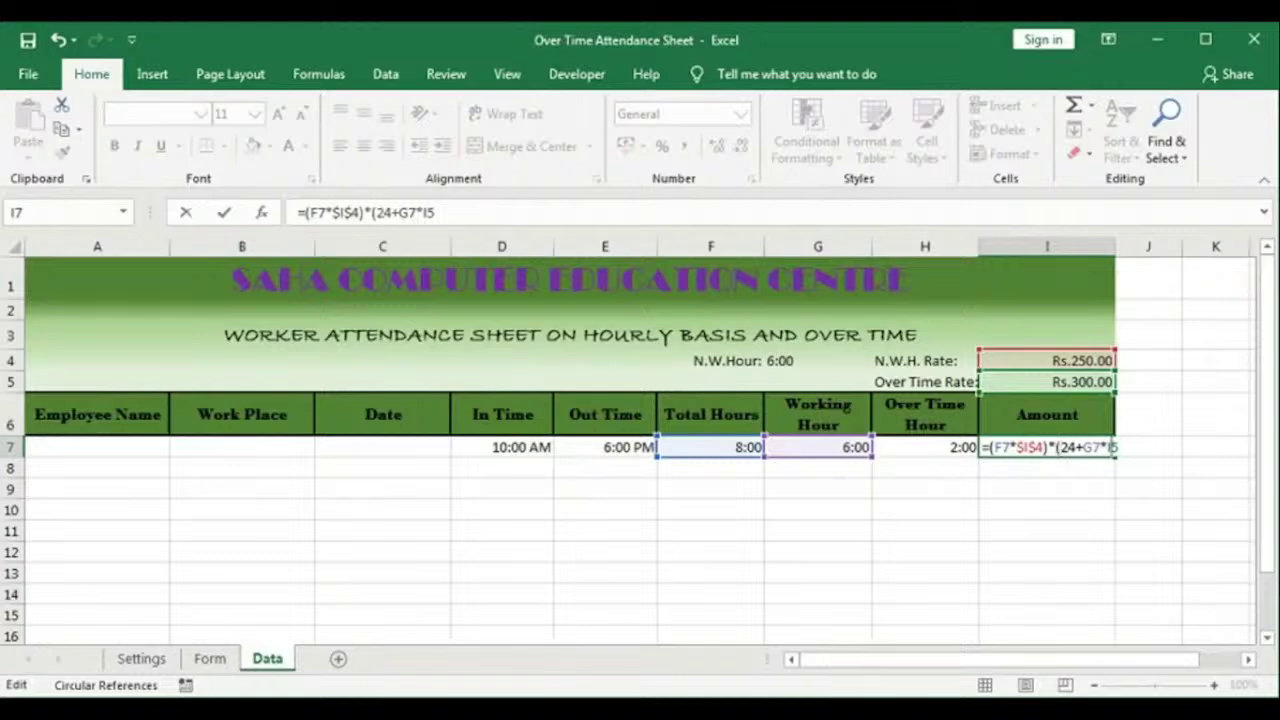
key(F4)
text()*24)
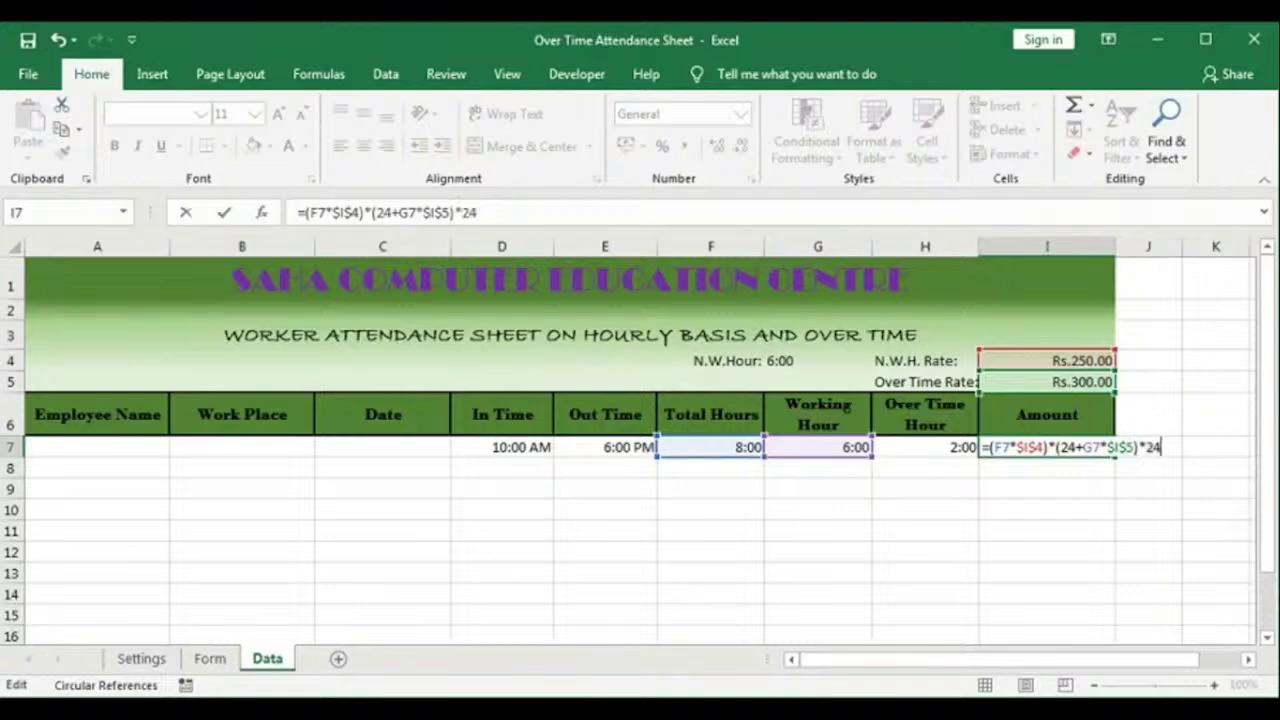
key(Return)
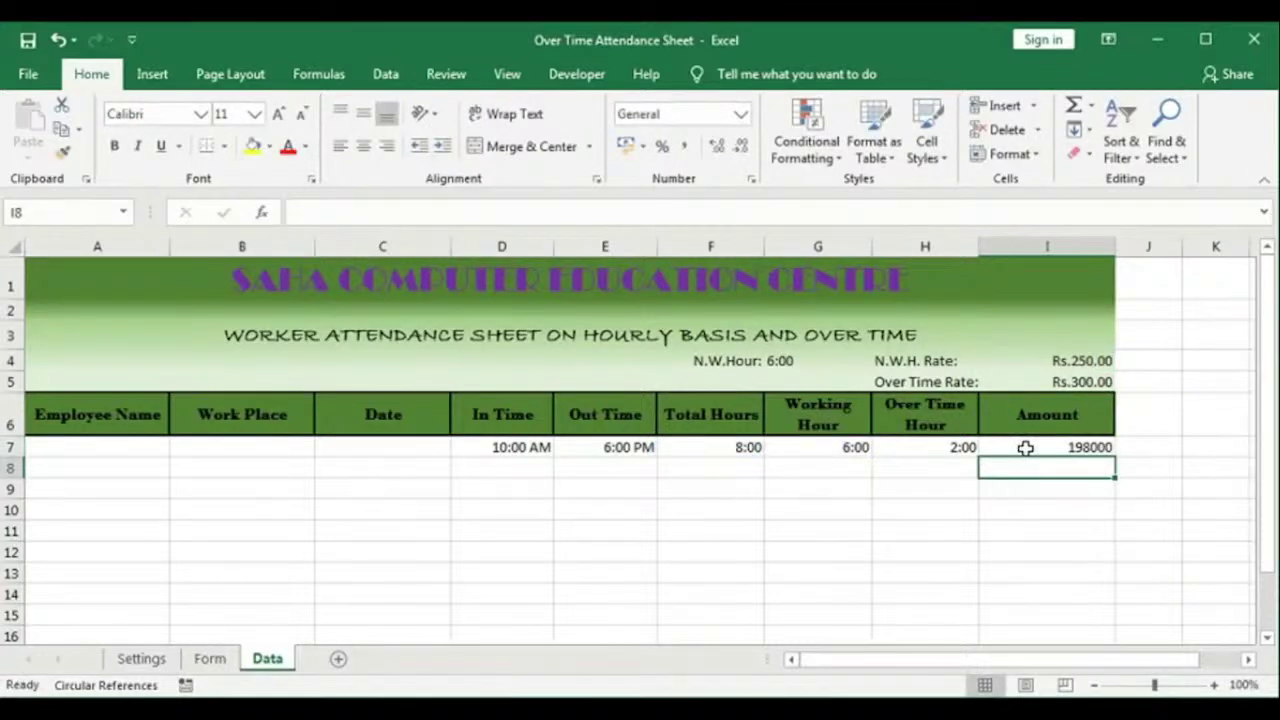
Step: Fix the misplaced parenthesis in the I7 Amount formula
click(1062, 447)
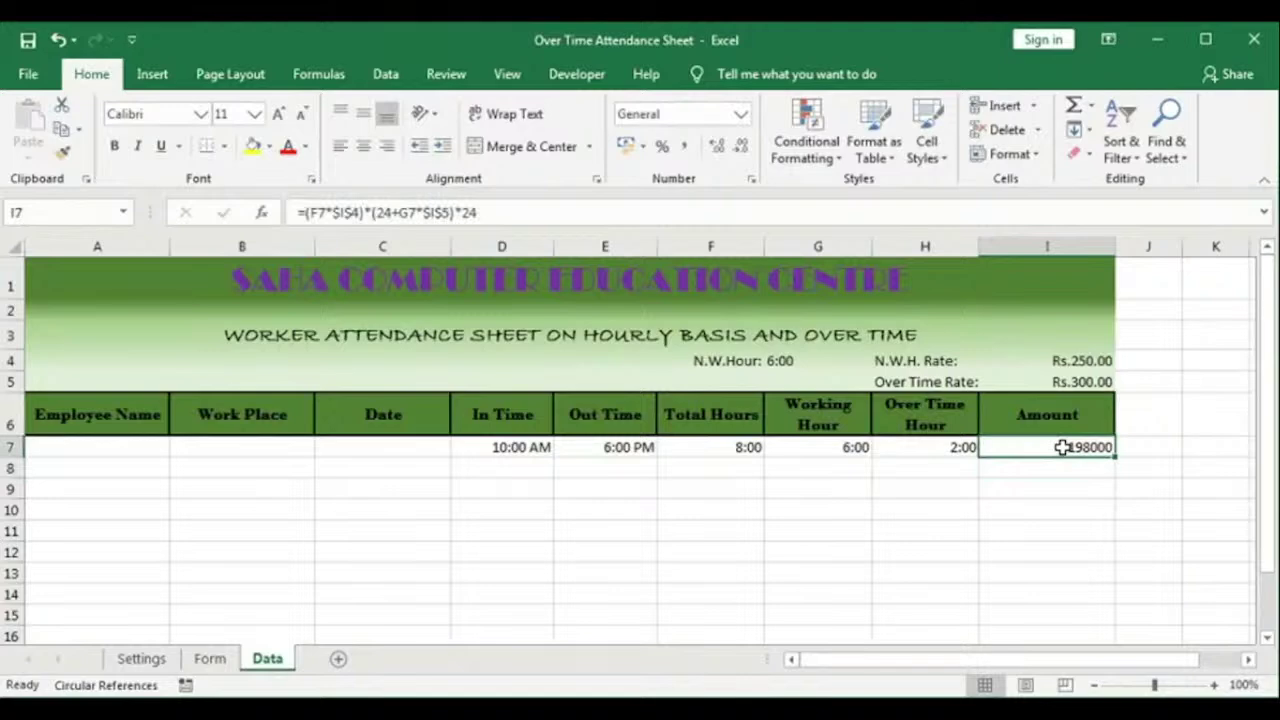
double_click(1062, 447)
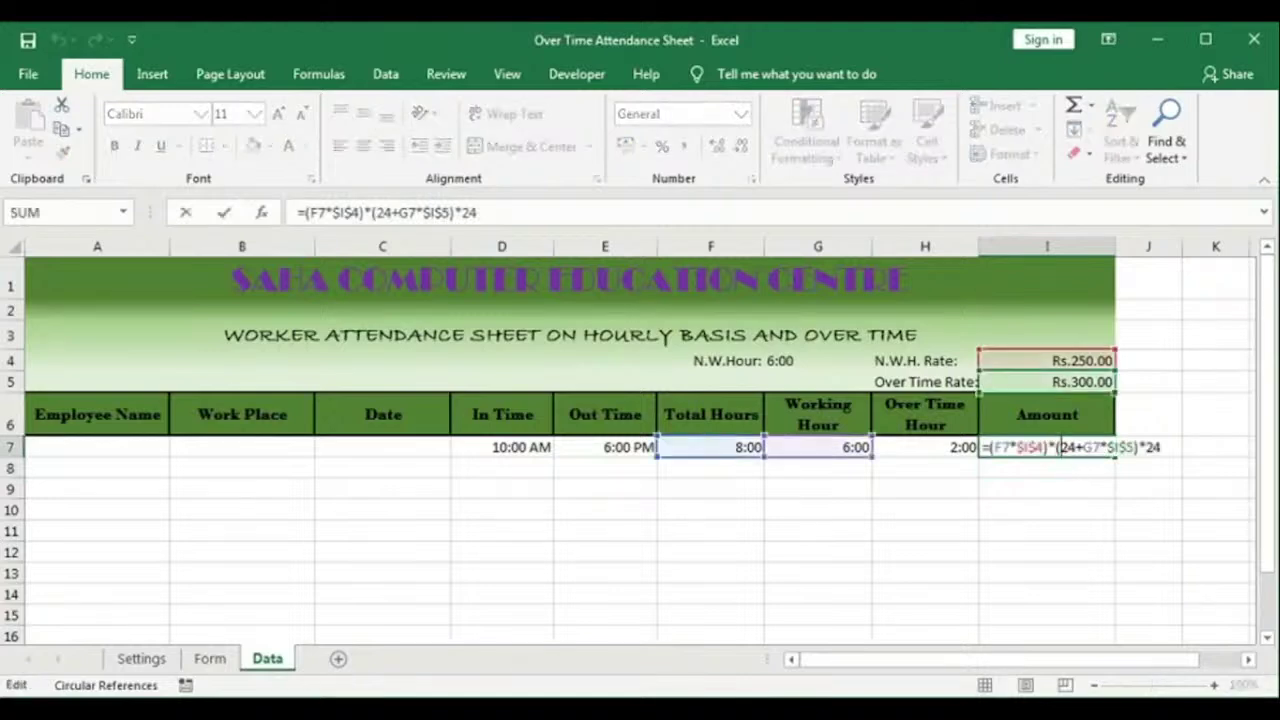
key(Delete)
key(Right)
key(Right)
key(Right)
text(()
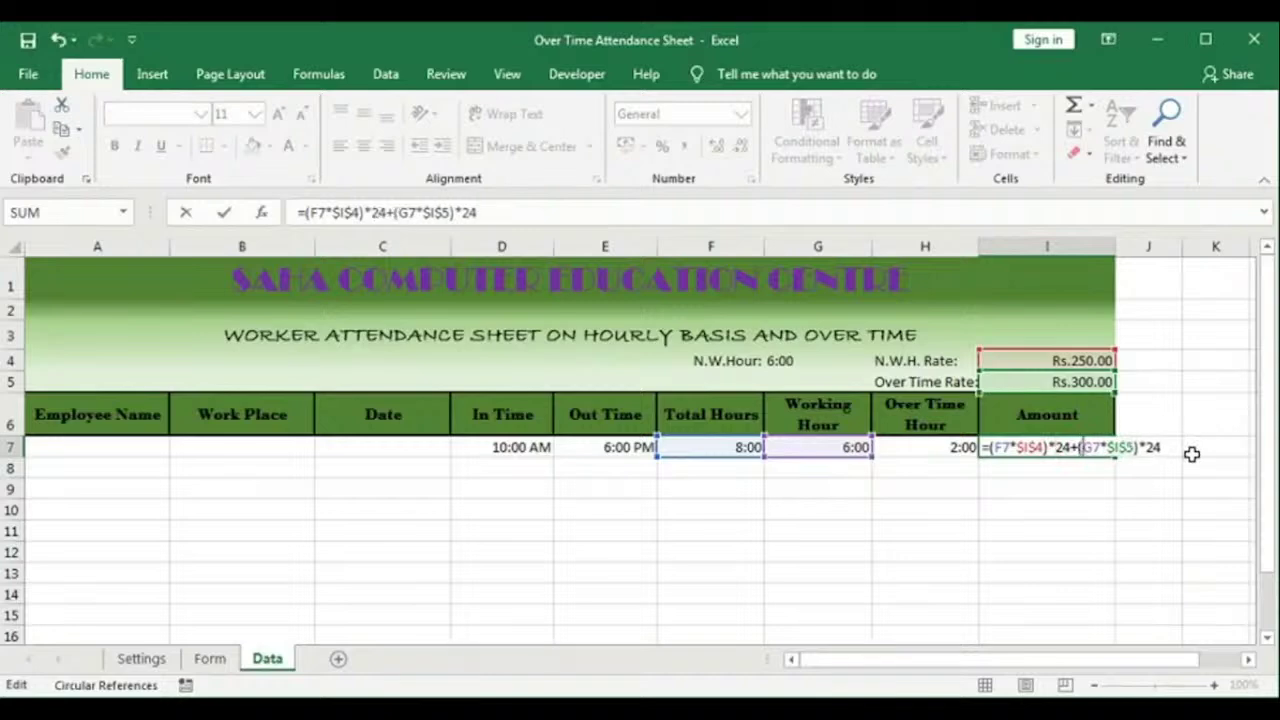
key(Return)
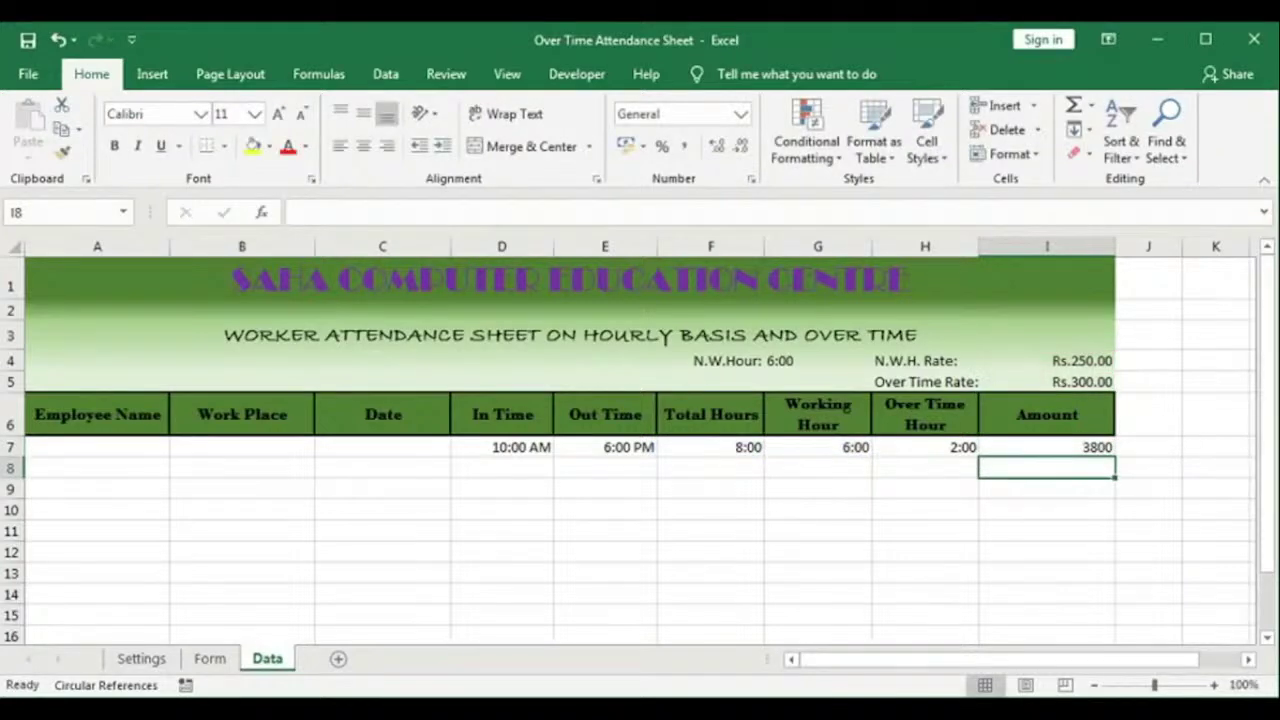
Step: Format Amount I7 as Currency, showing Rs.3,800.00
click(1096, 449)
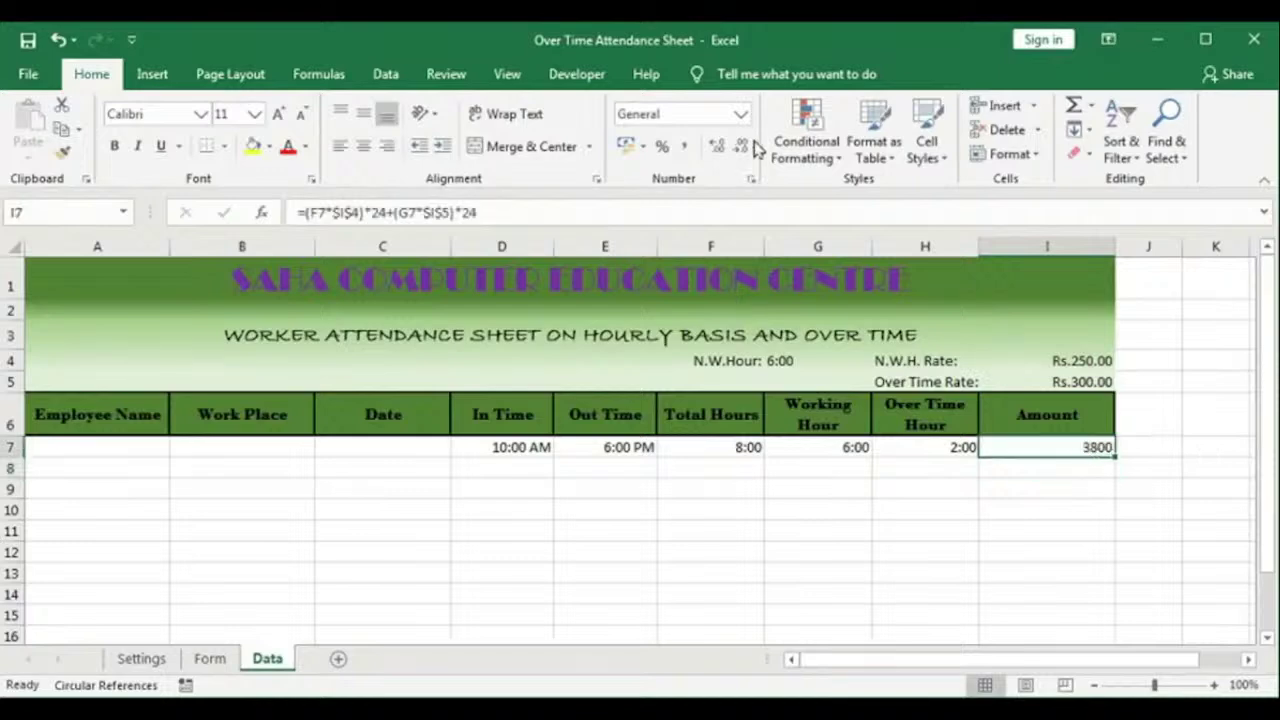
click(740, 114)
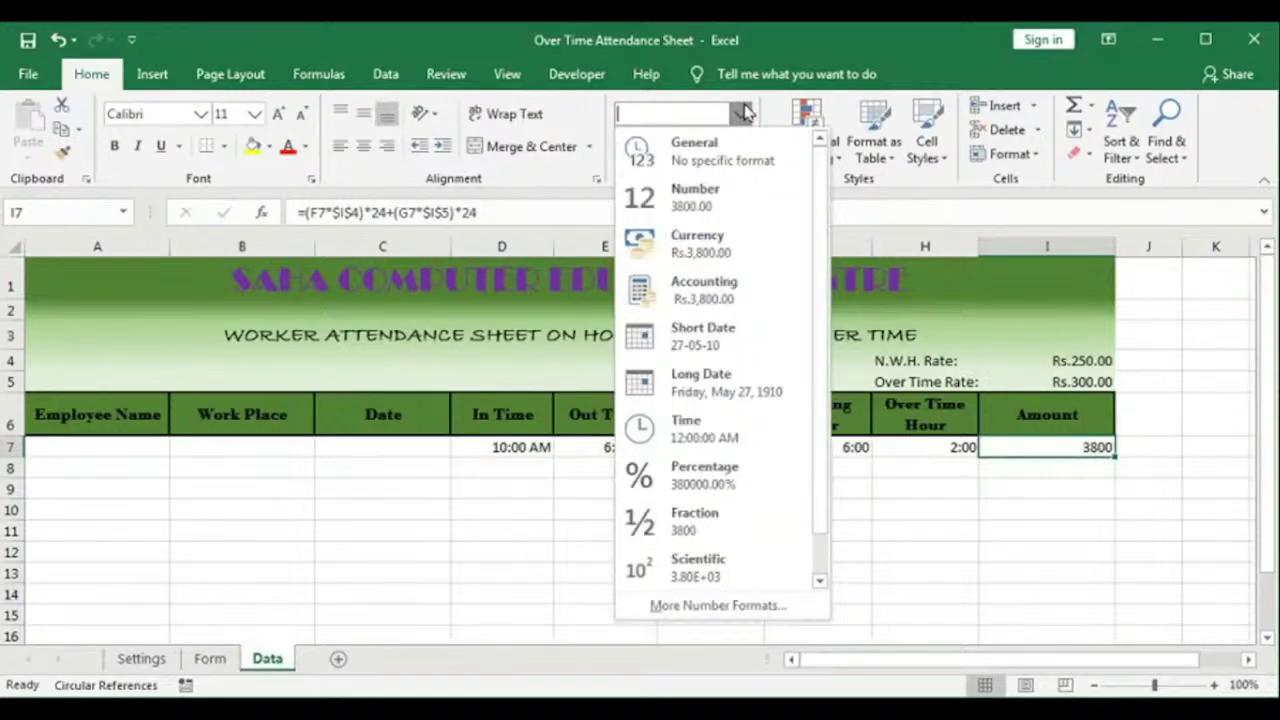
click(700, 243)
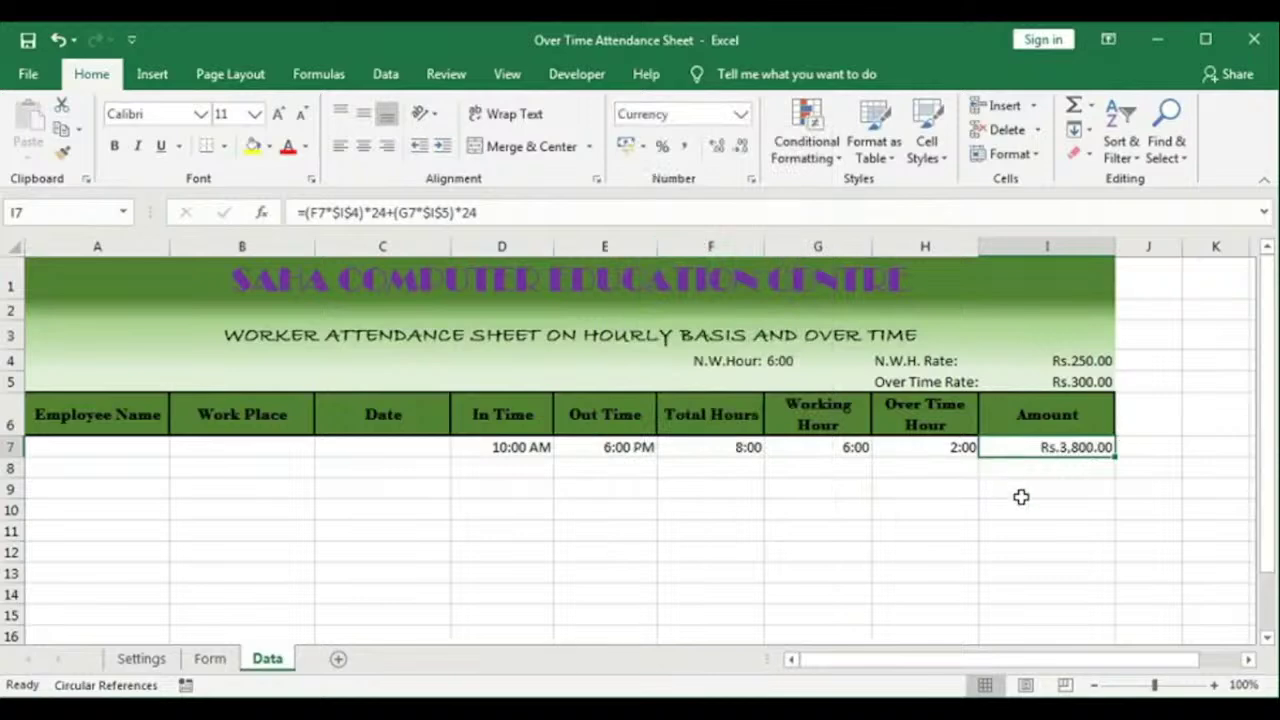
click(514, 452)
Step: Check the Total Hours formula, then set Out Time E7 back to 1:00 PM
click(593, 449)
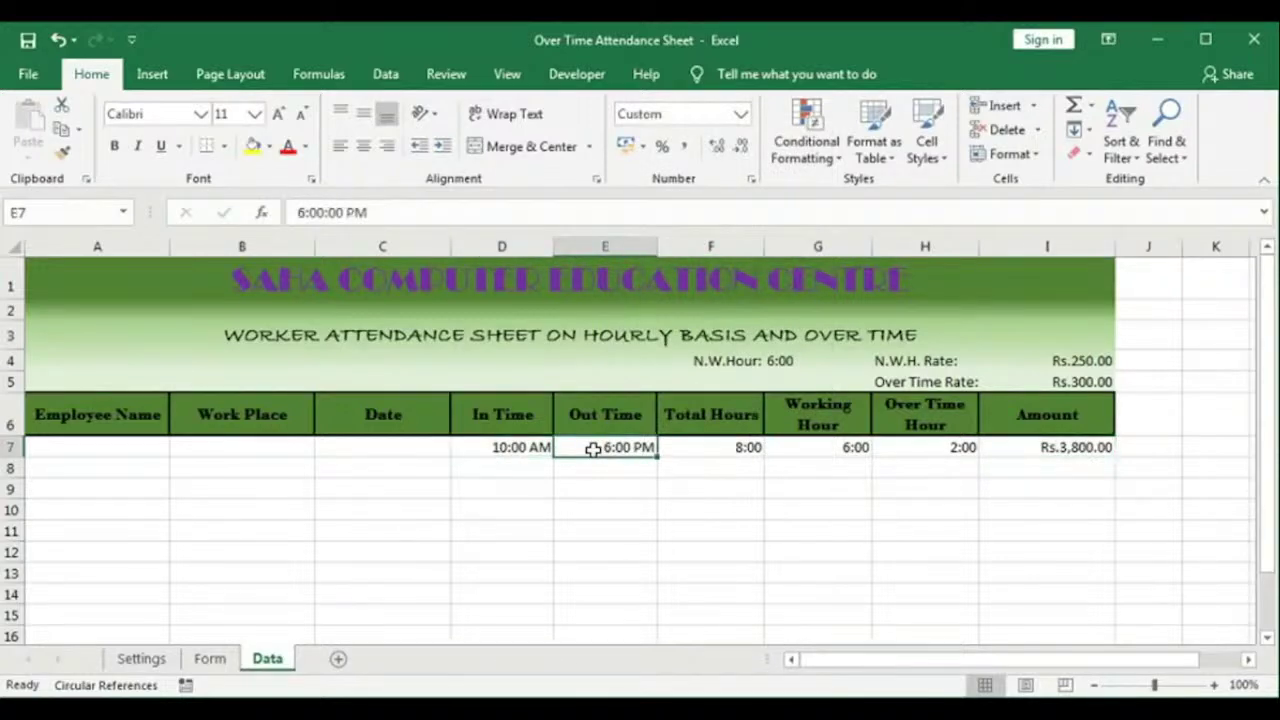
click(712, 448)
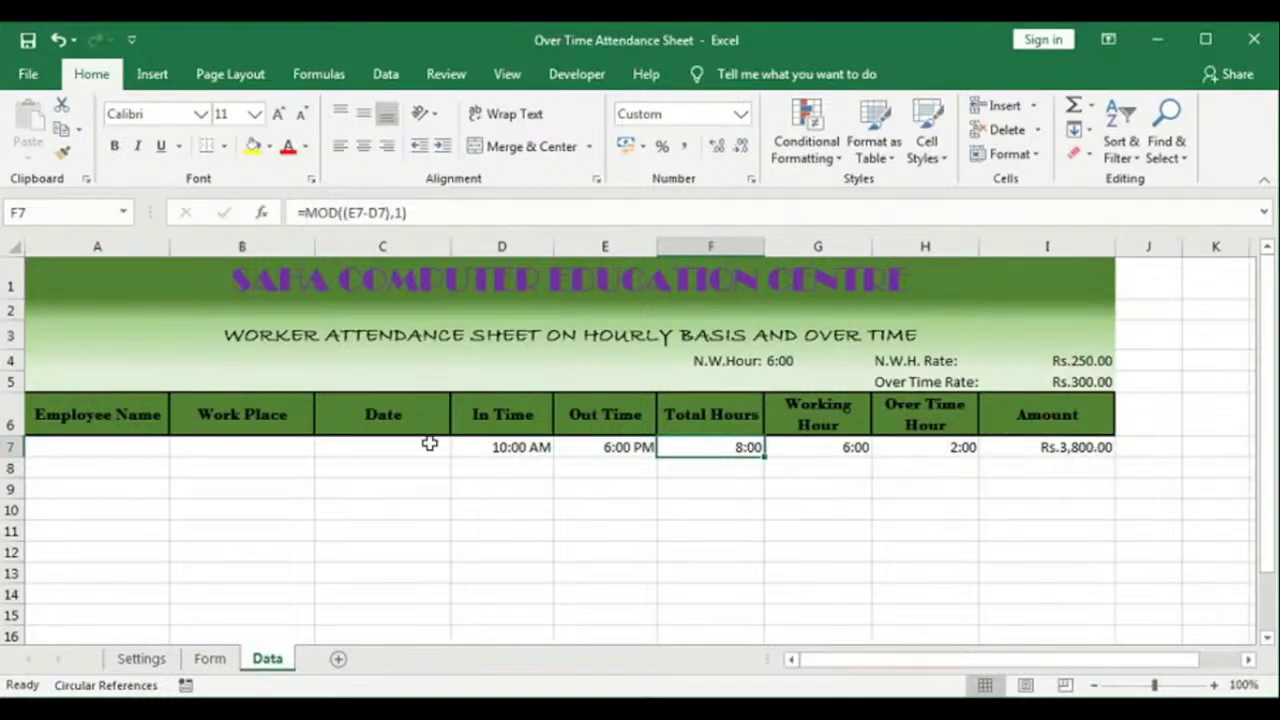
click(593, 446)
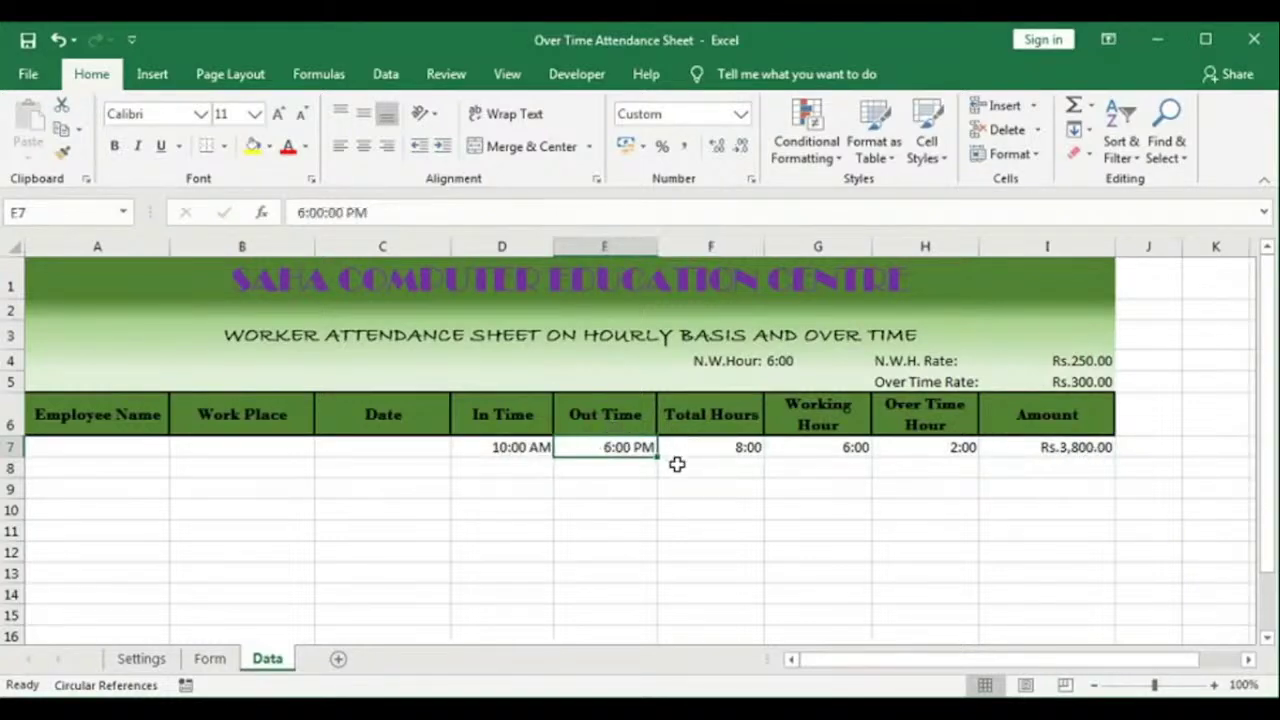
text(1 pm)
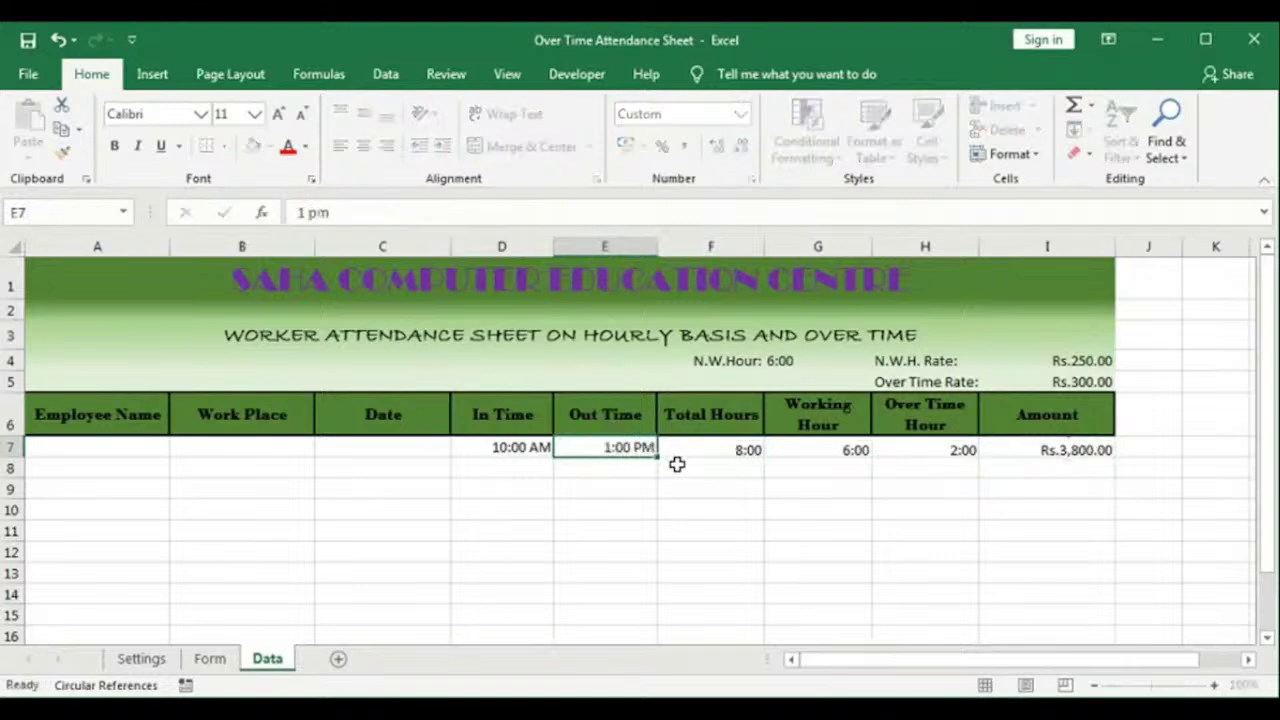
key(Tab)
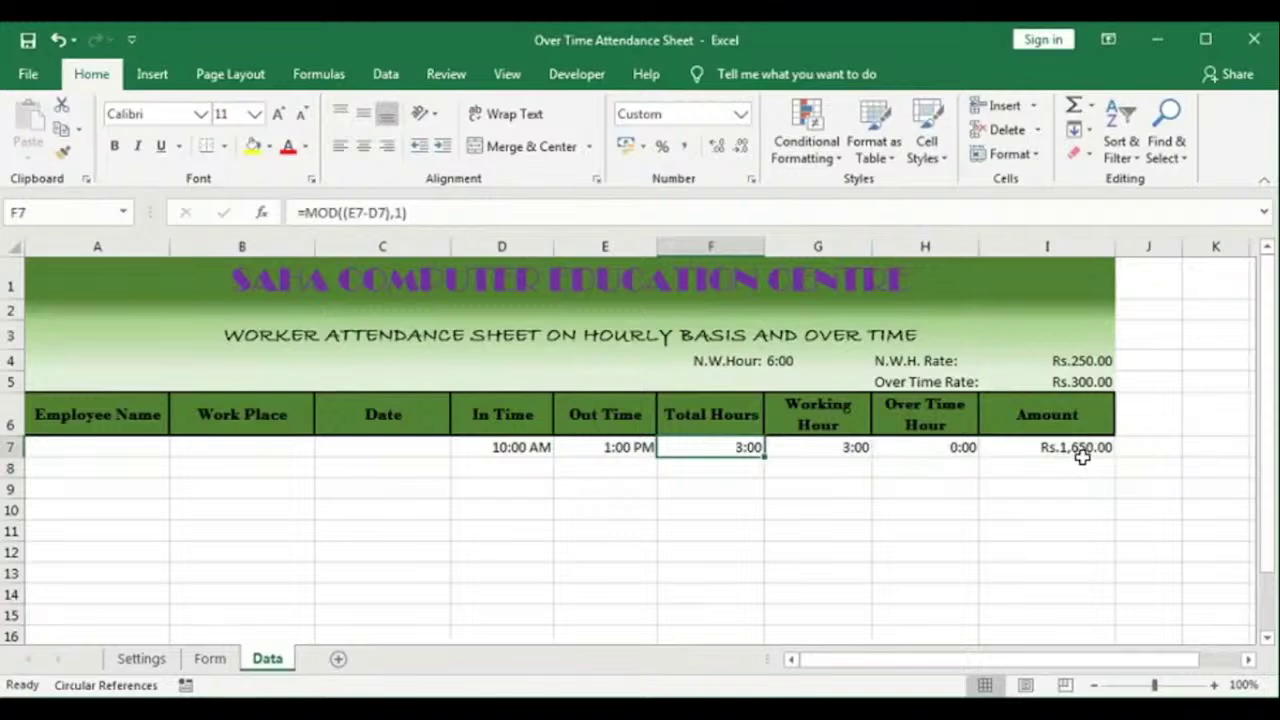
Step: Change the Amount formula to use G7 and H7 instead of F7 and G7, giving Rs.750.00
click(1082, 456)
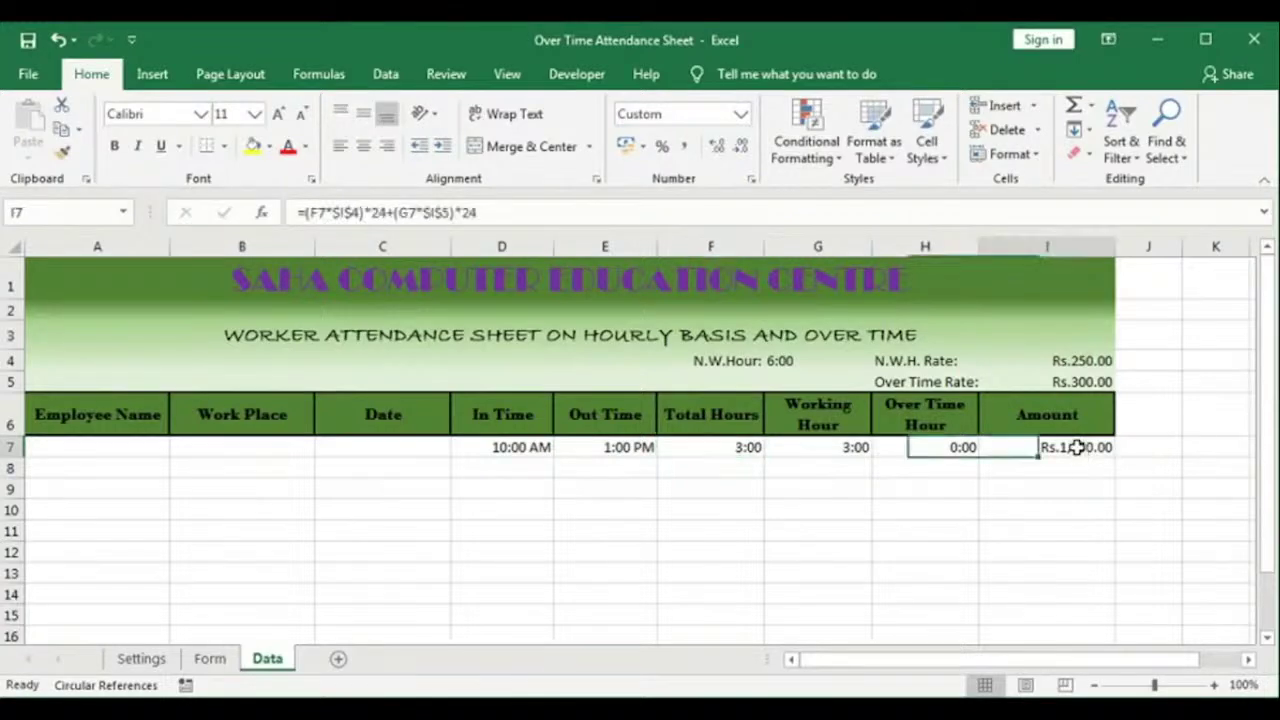
double_click(1070, 452)
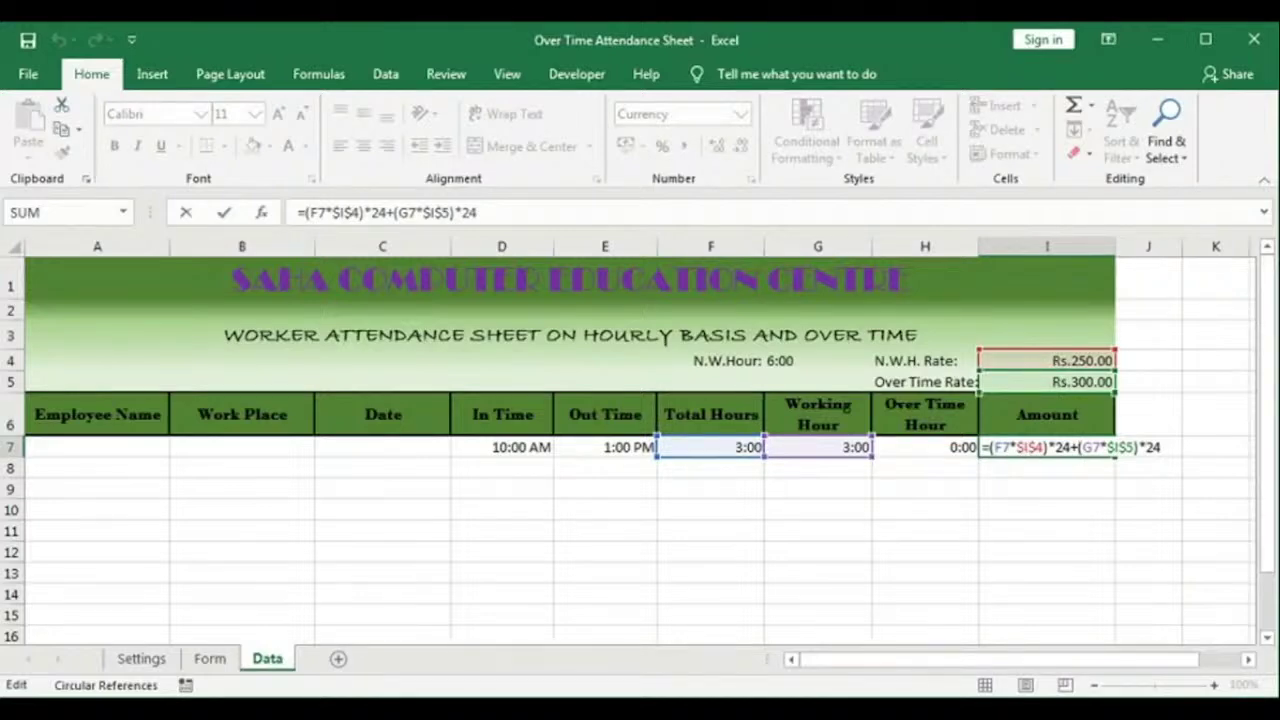
double_click(1000, 447)
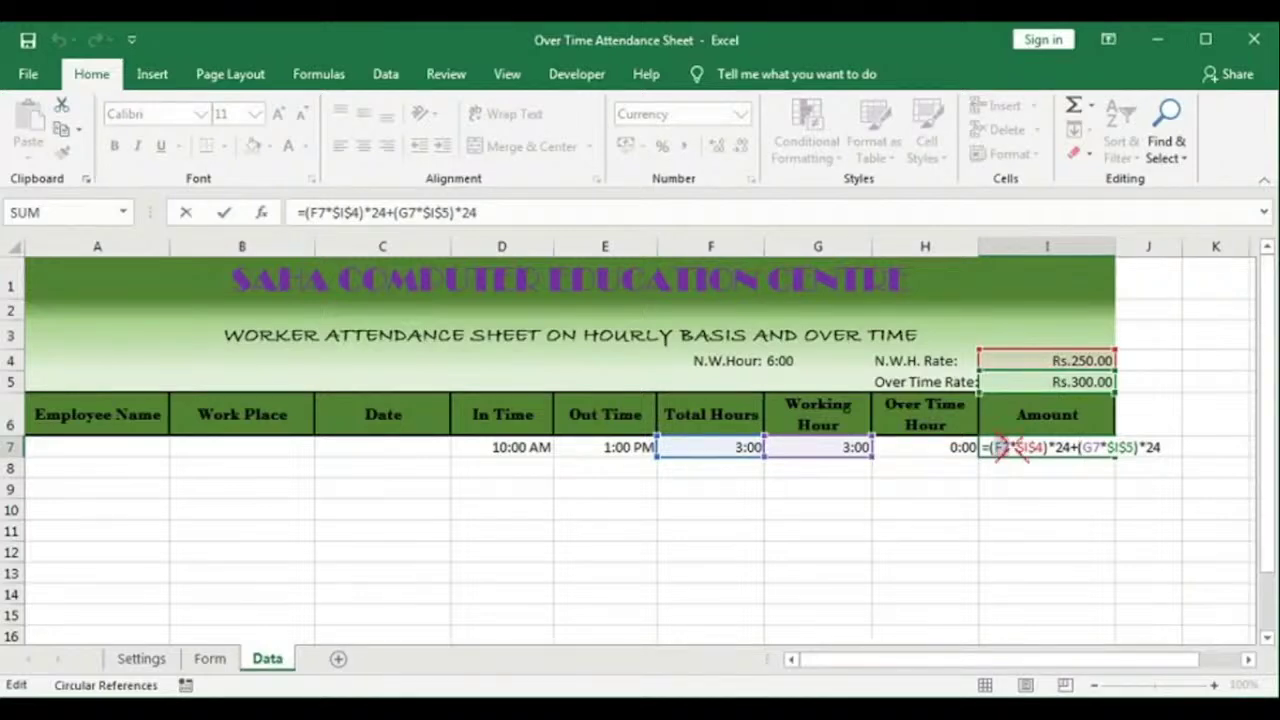
click(806, 447)
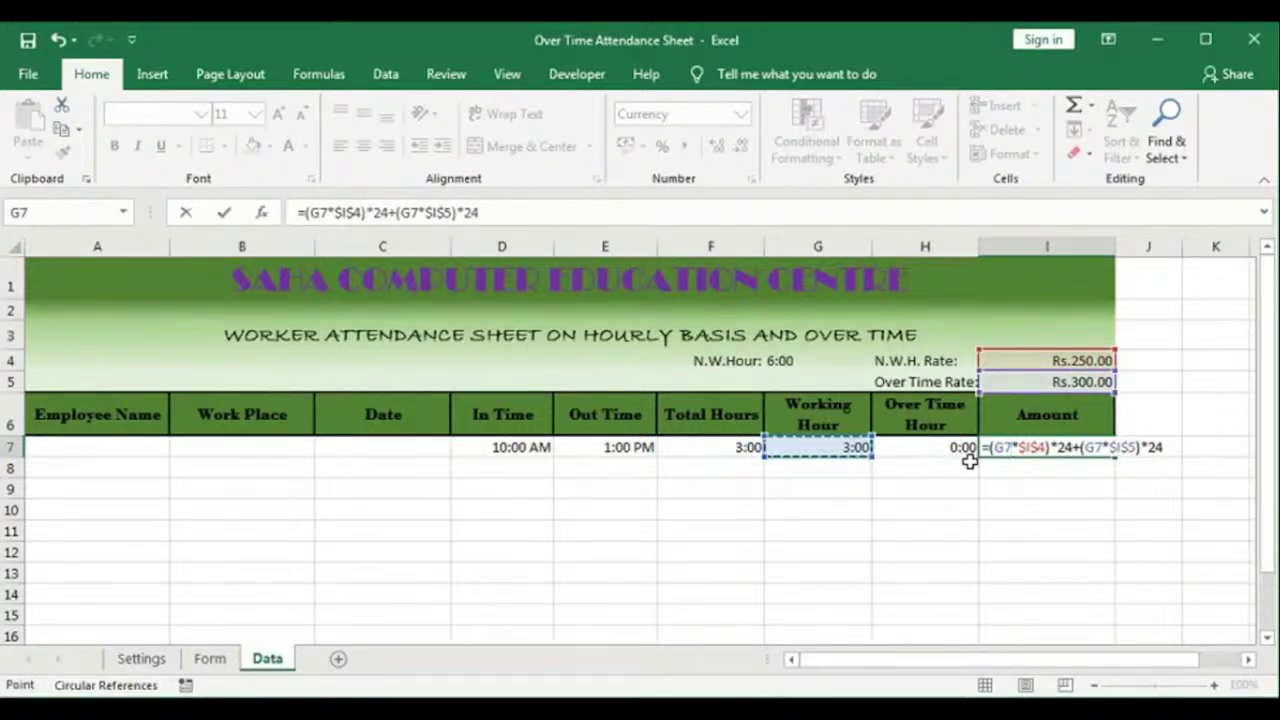
double_click(1093, 447)
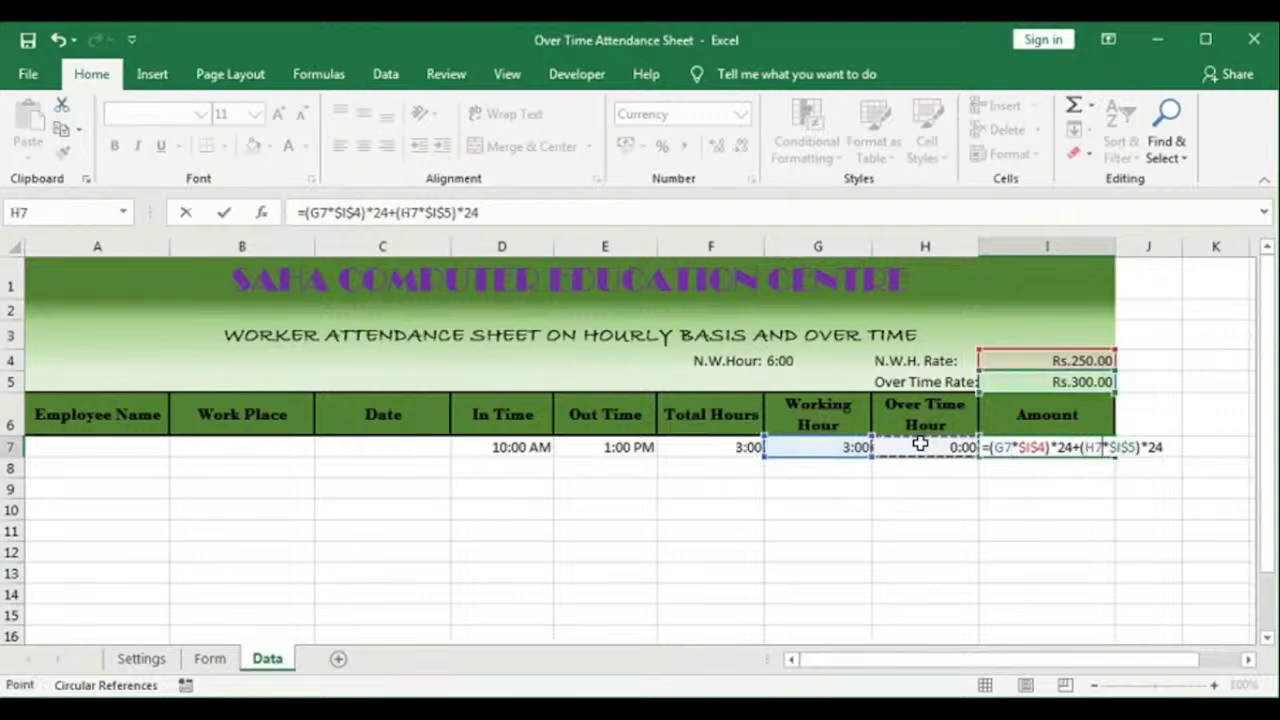
key(Return)
double_click(1070, 447)
key(Return)
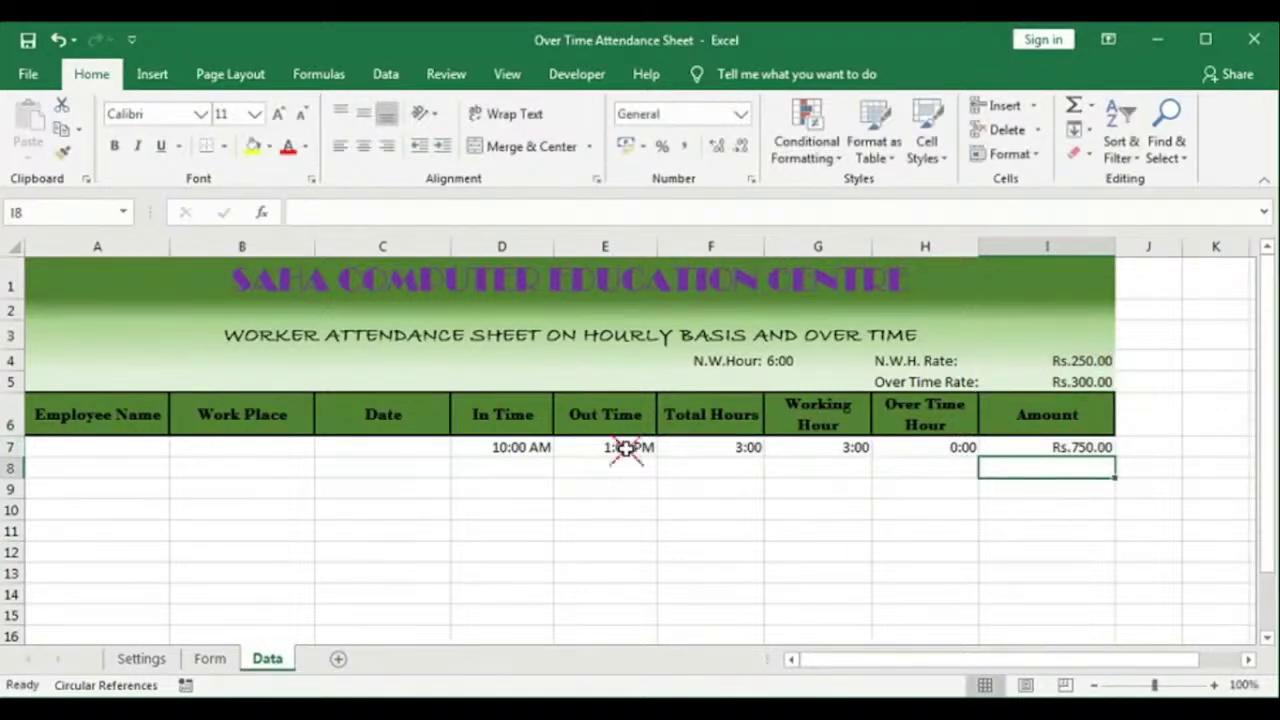
click(625, 448)
Step: Set Out Time to 6:00 PM, then clear row 7's In Time and Out Time
text(6)
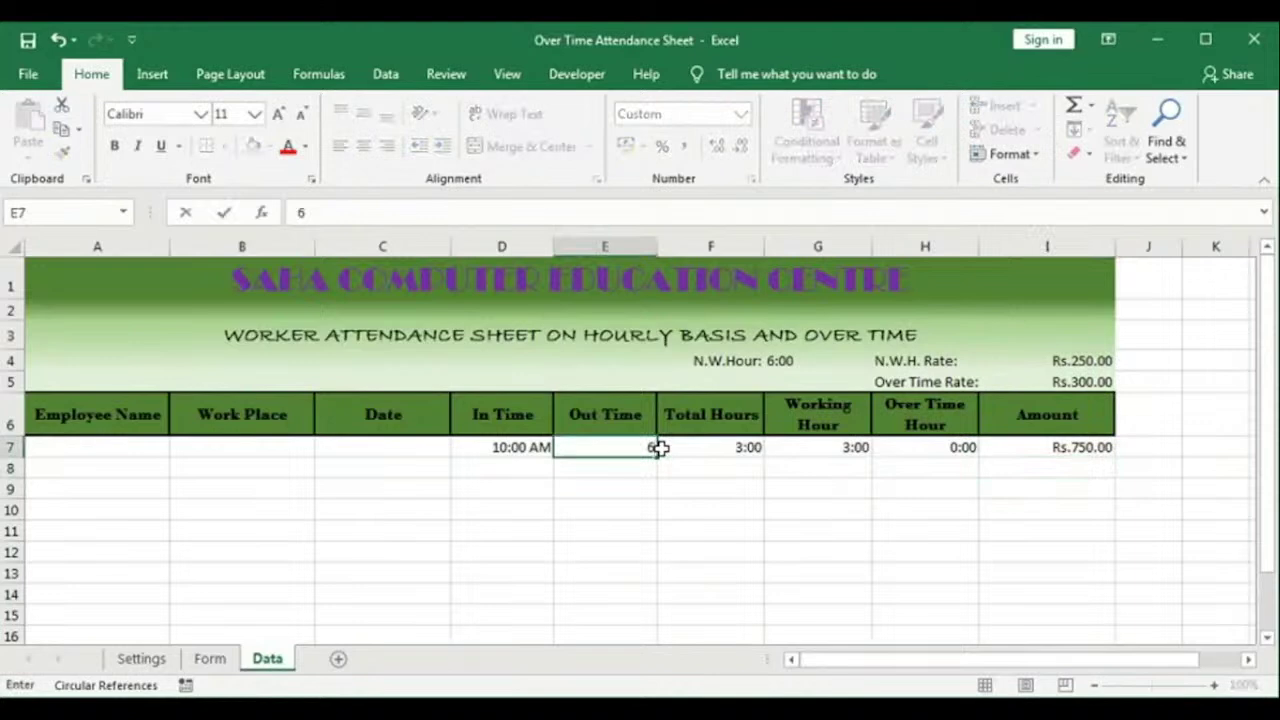
text( pm)
key(Tab)
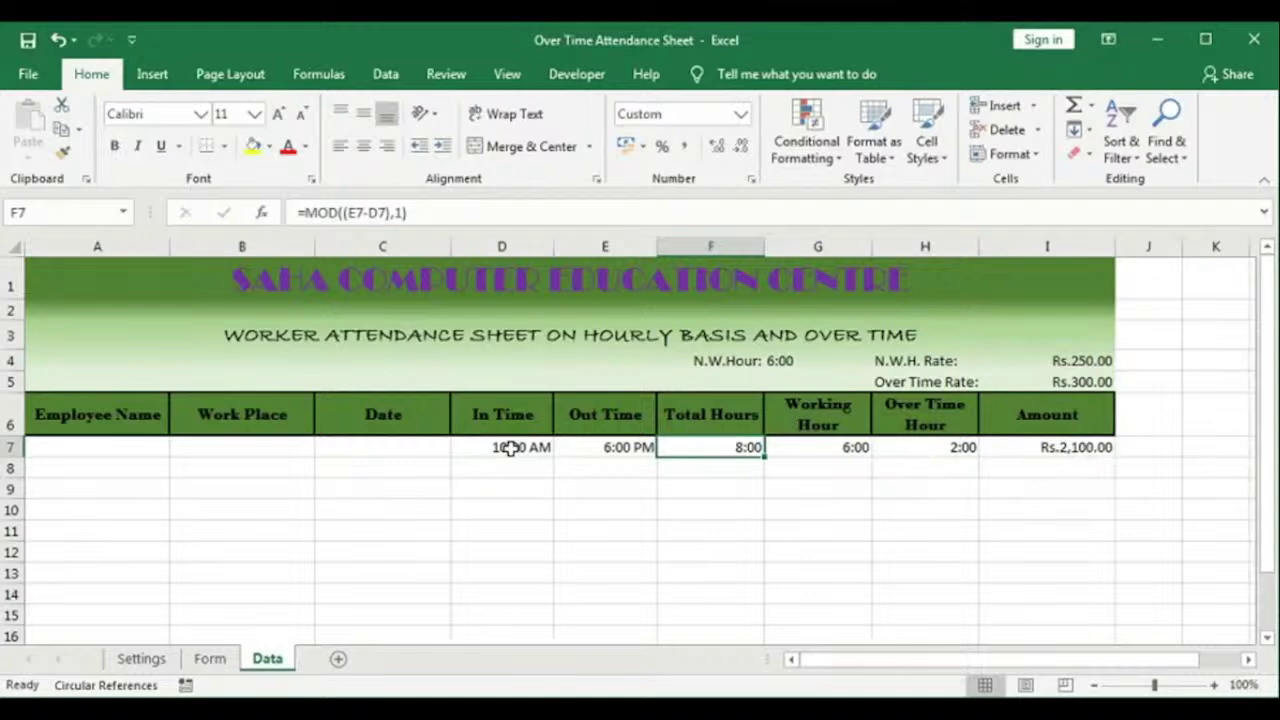
drag(510, 447, 586, 448)
key(Delete)
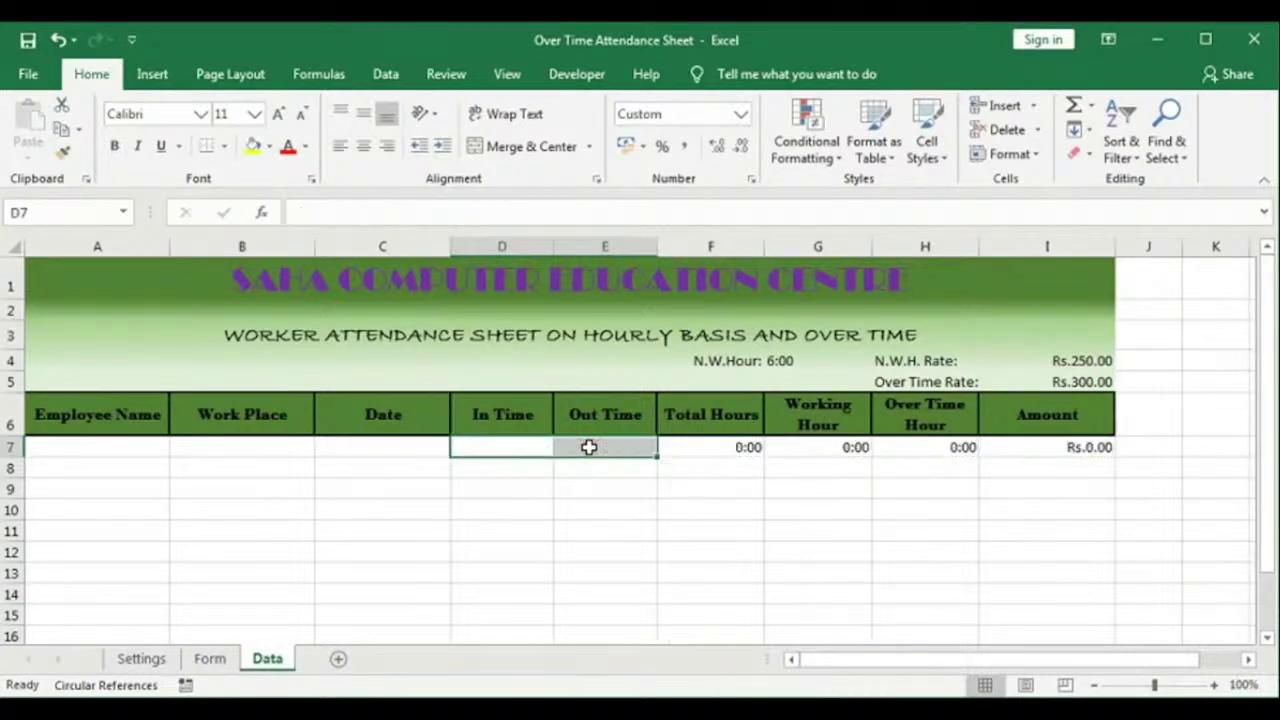
click(602, 495)
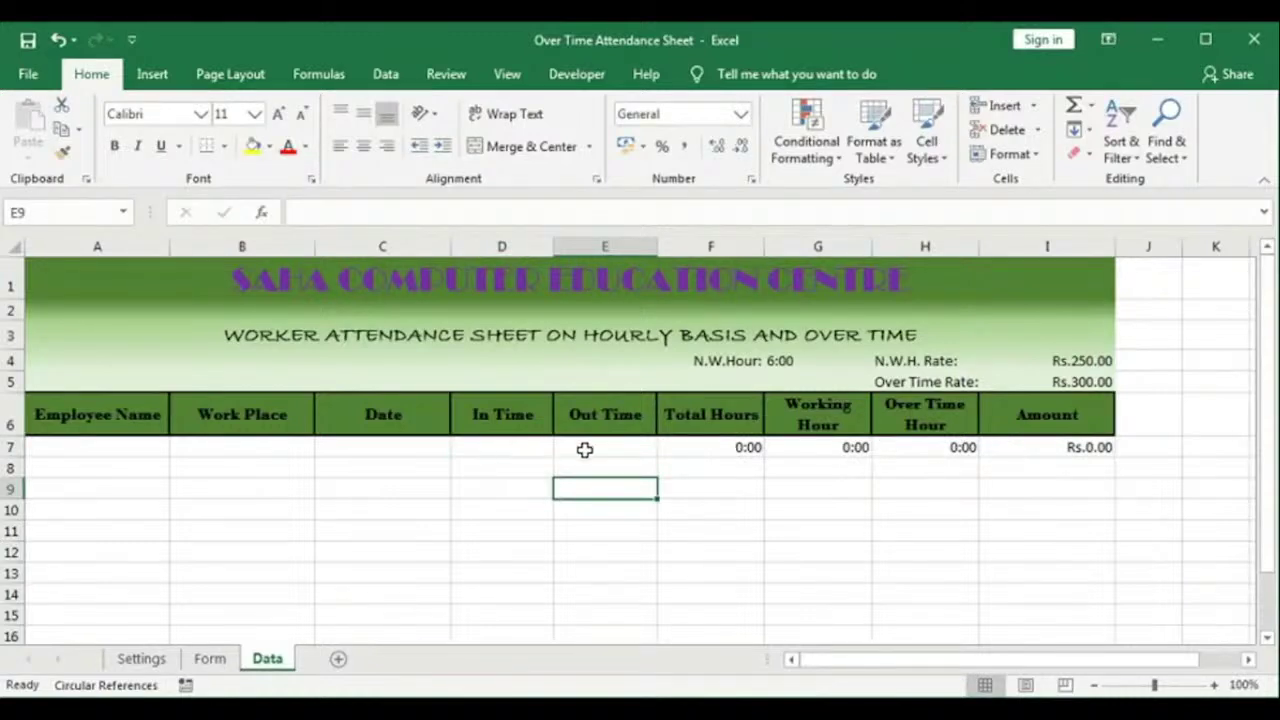
Step: Change F7 to =IF(E7="","",MOD((E7-D7),1)) so Total Hours stays blank without Out Time
double_click(720, 447)
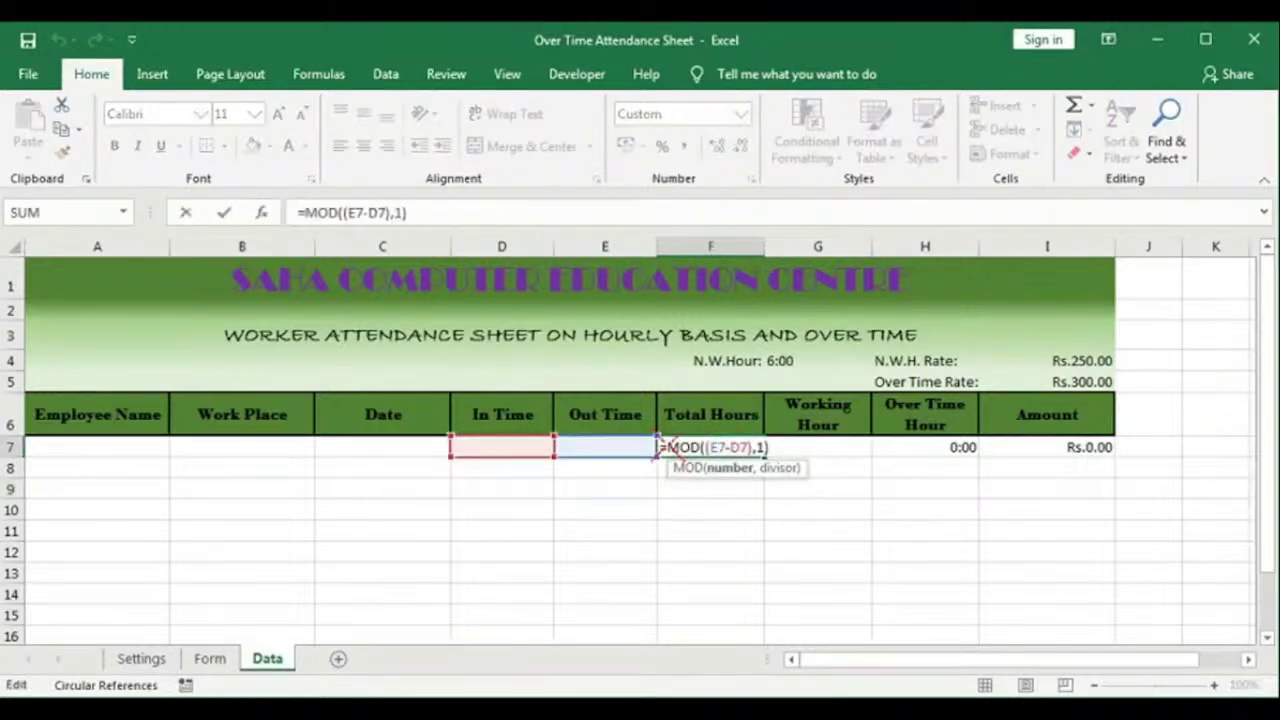
click(668, 447)
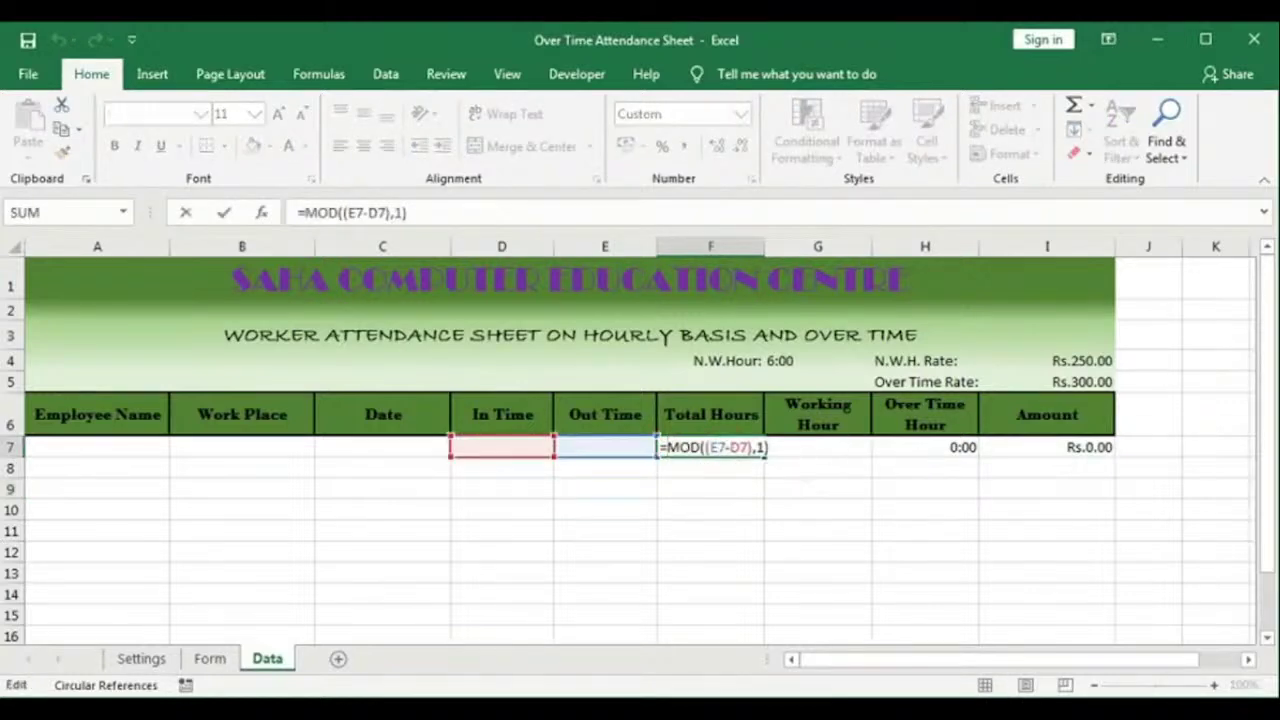
text(if()
click(620, 445)
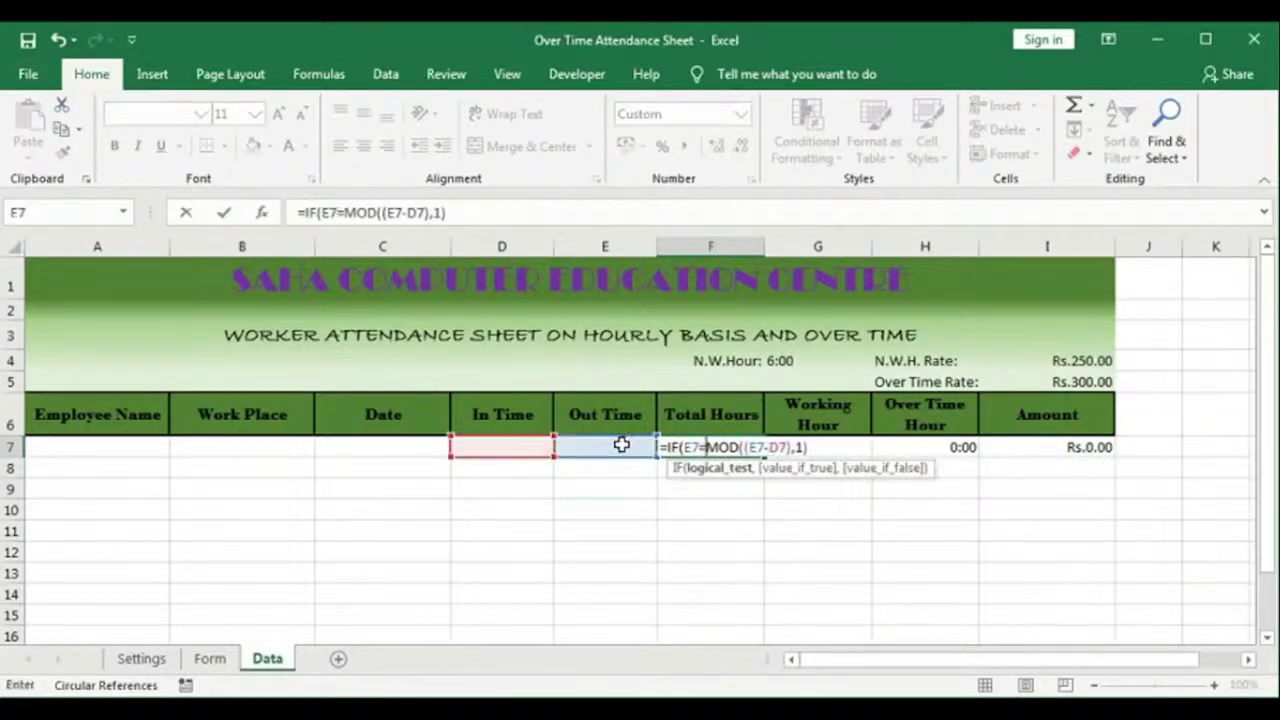
text(="",)
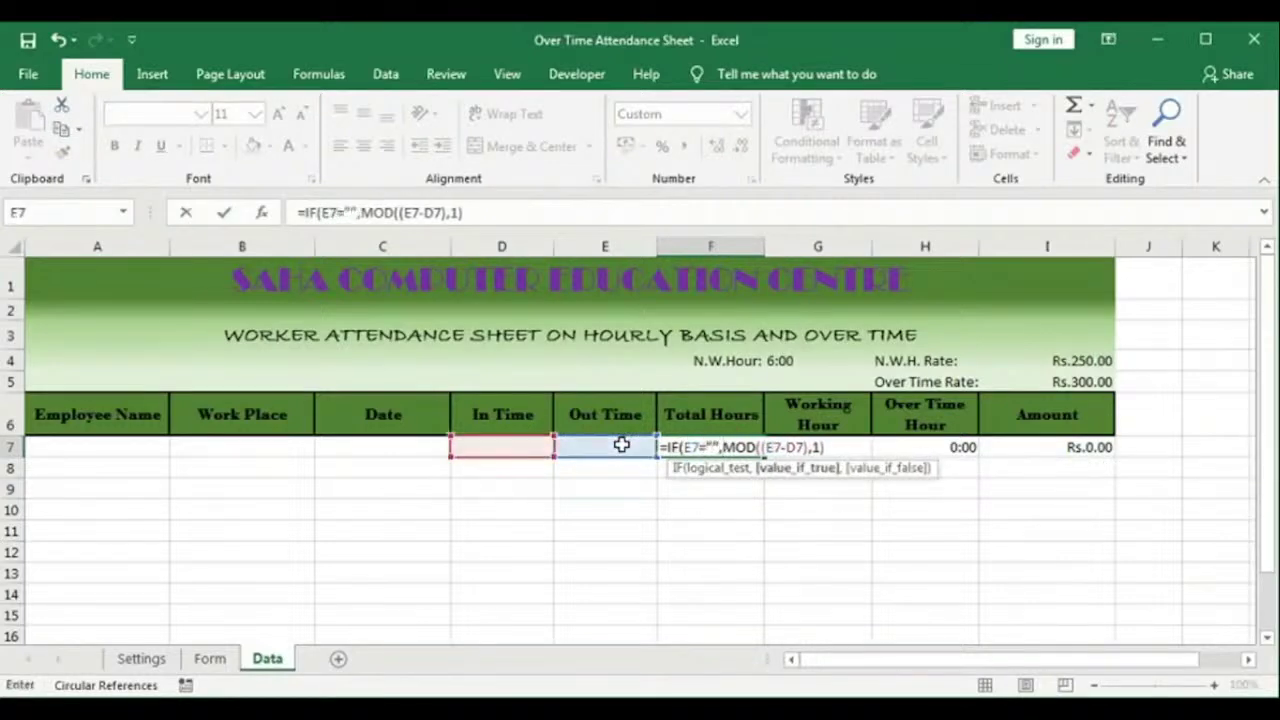
text("")
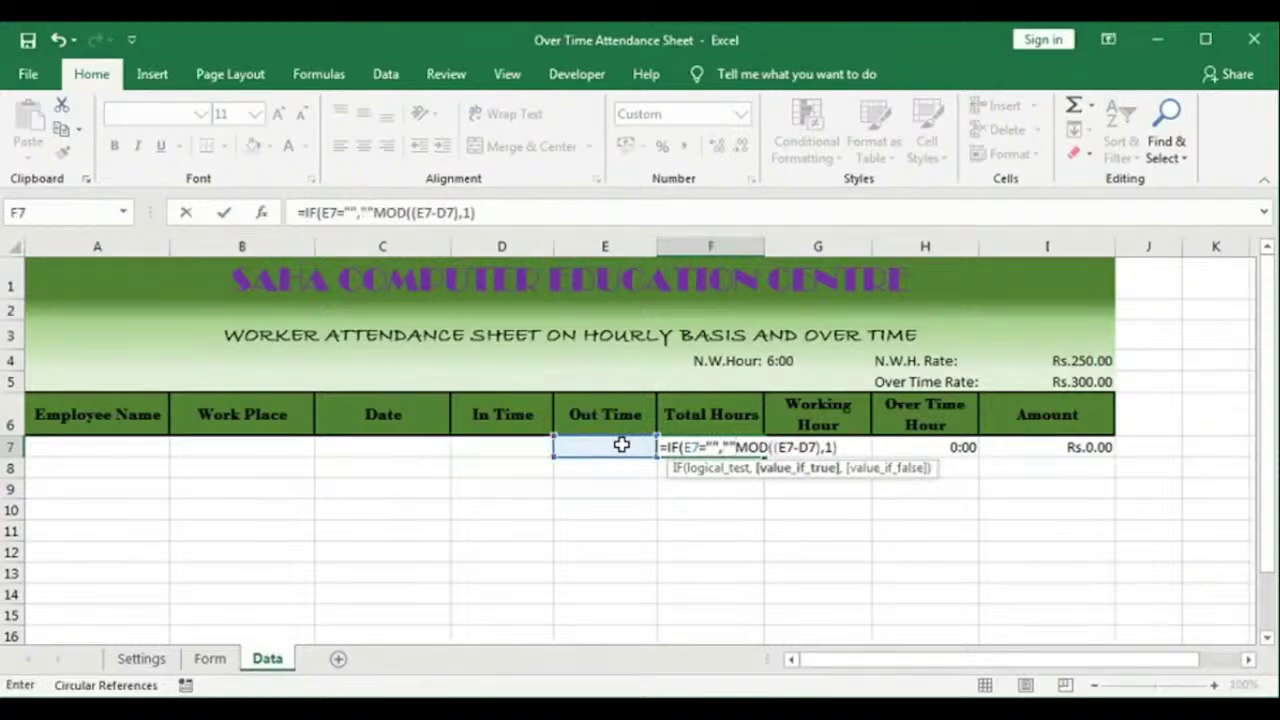
text(,)
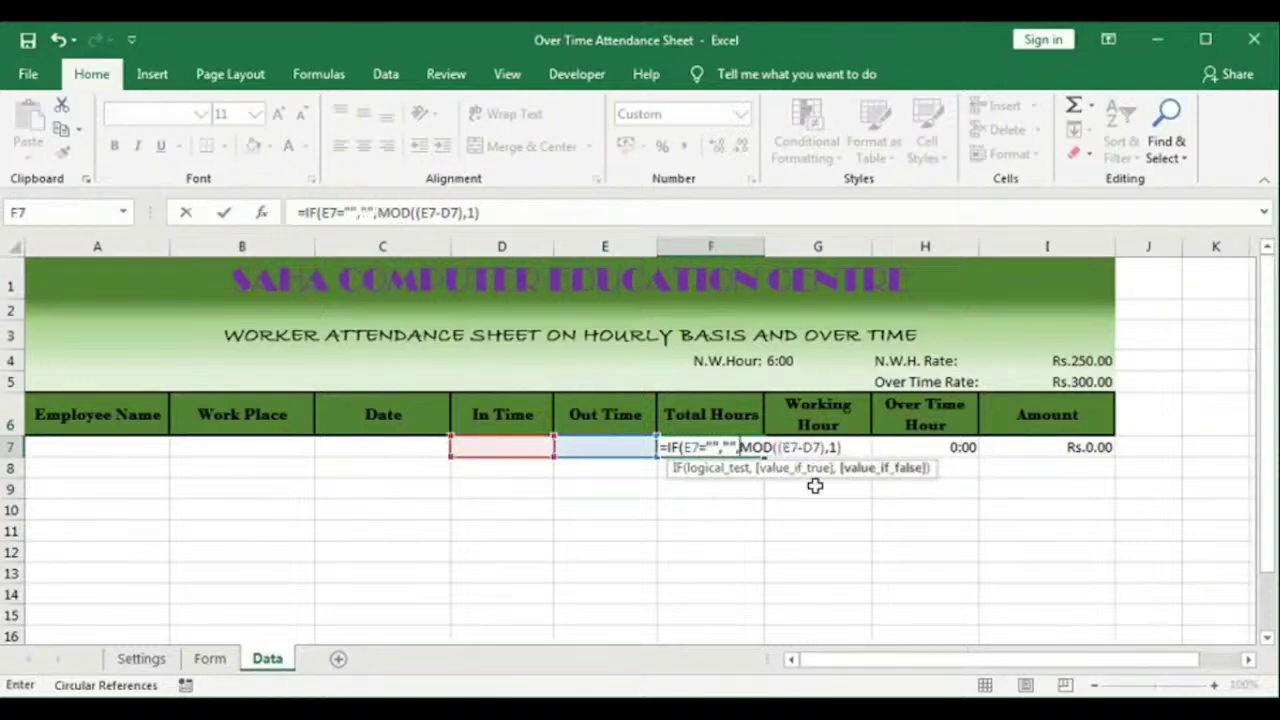
click(872, 468)
click(842, 447)
text())
click(855, 447)
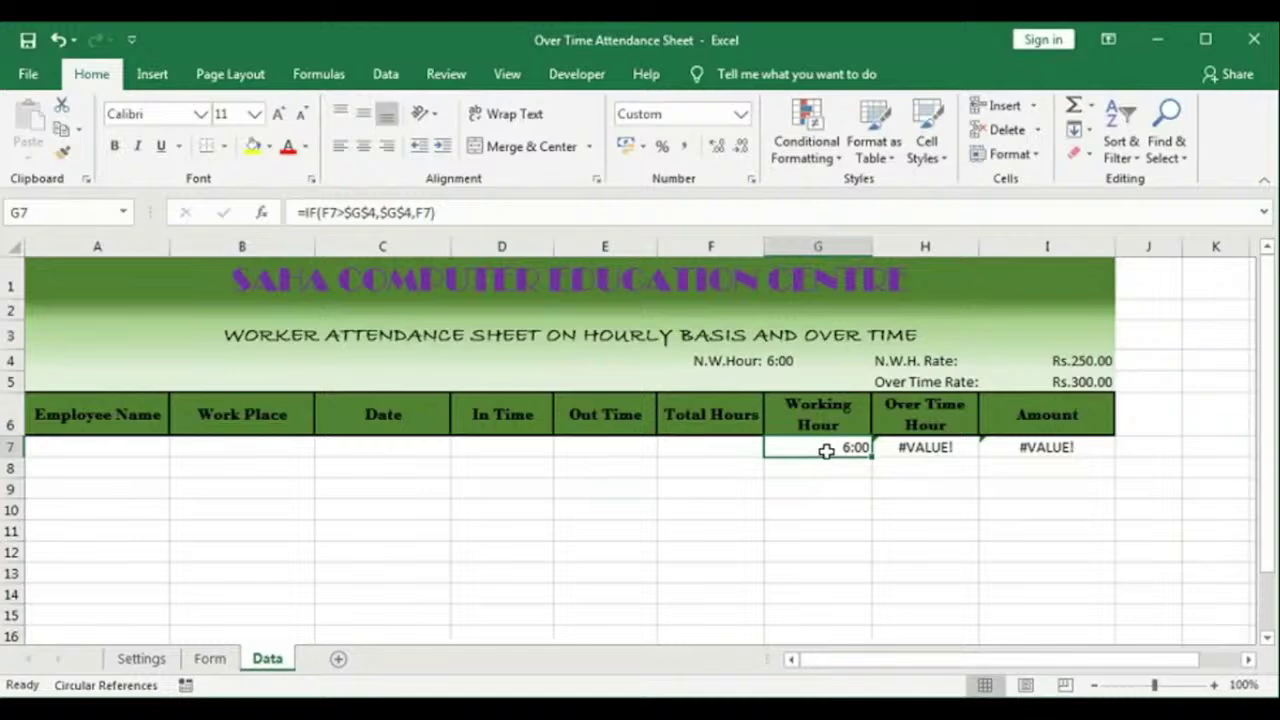
Step: Wrap the G7 Working Hour formula as =IF(E7="","",IF(F7>$G$4,$G$4,F7))
double_click(818, 448)
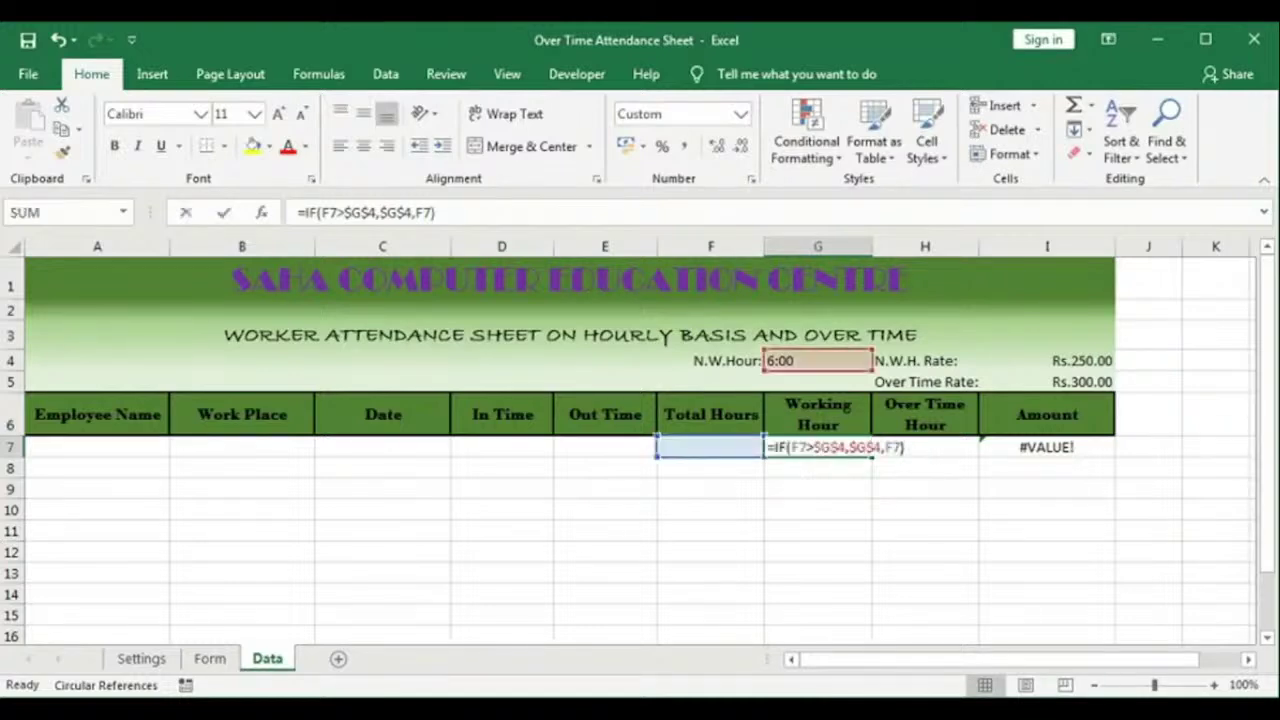
click(775, 447)
text(iof)
key(BackSpace)
key(BackSpace)
key(BackSpace)
text(if()
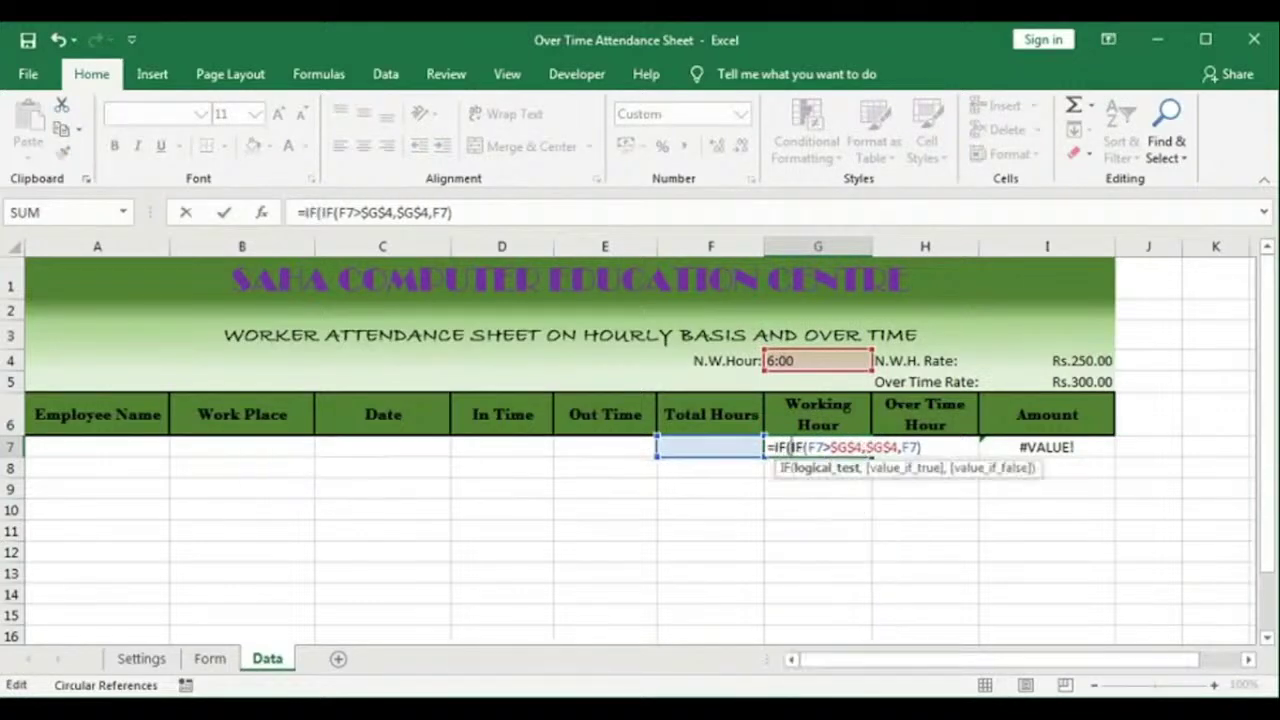
click(594, 442)
text(="","",)
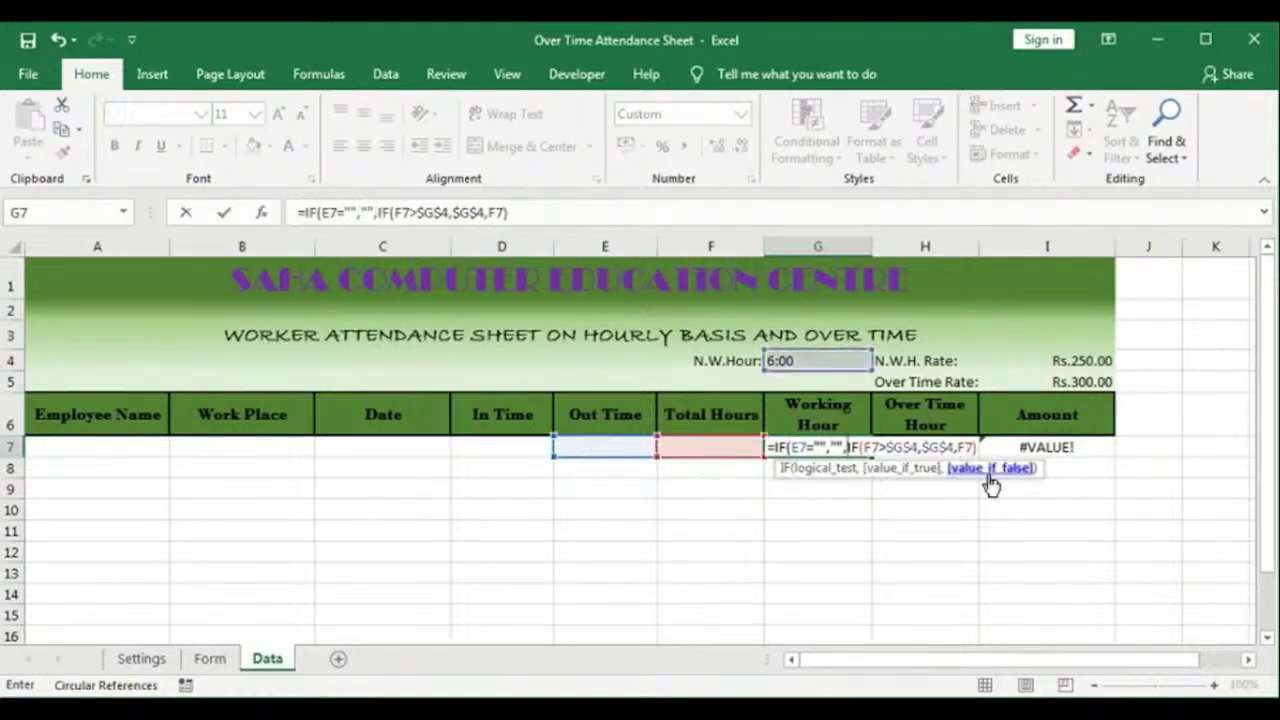
click(990, 480)
click(978, 449)
text())
key(Tab)
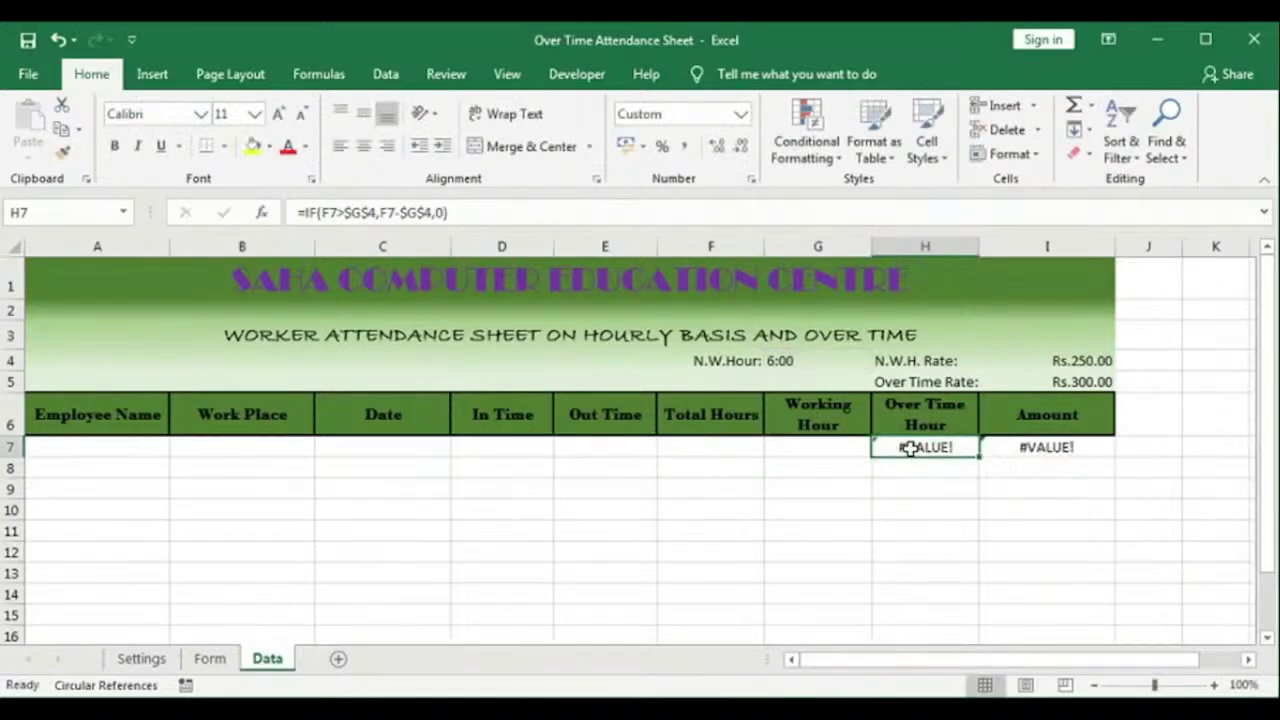
Step: Wrap the Over Time Hour formula in H7 in IFERROR returning blank
double_click(913, 447)
click(883, 447)
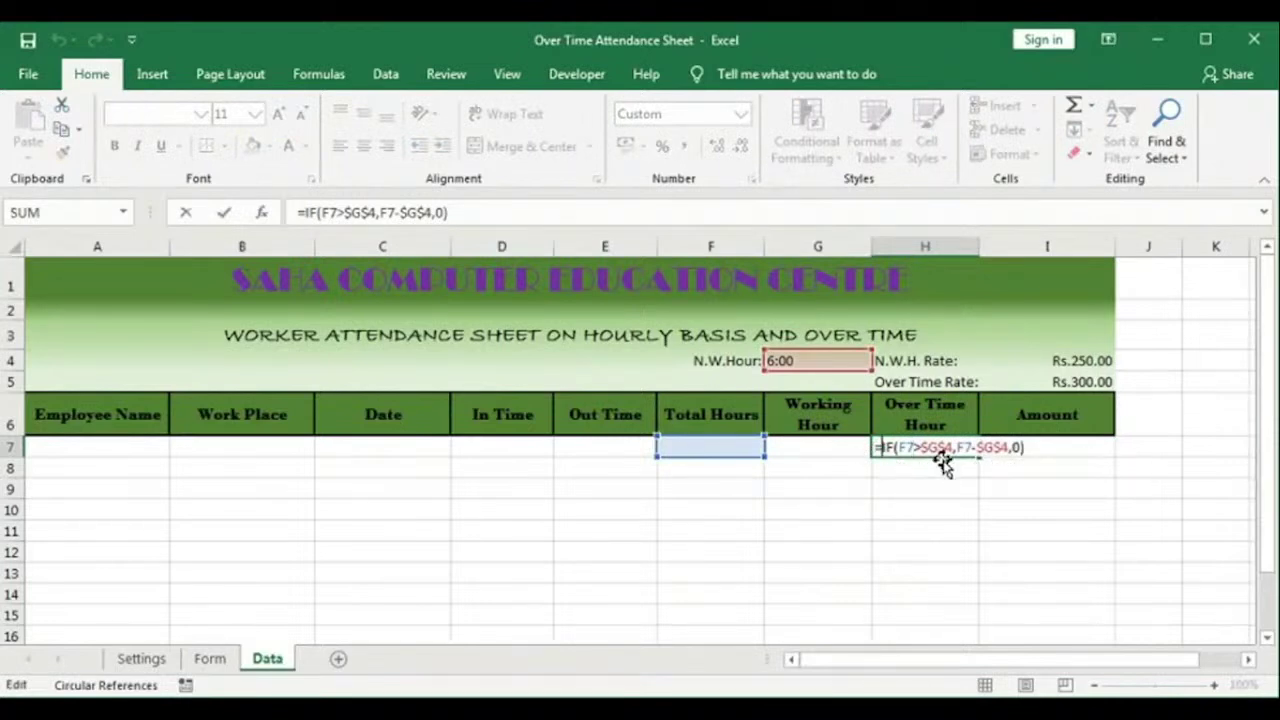
text(ife)
key(Tab)
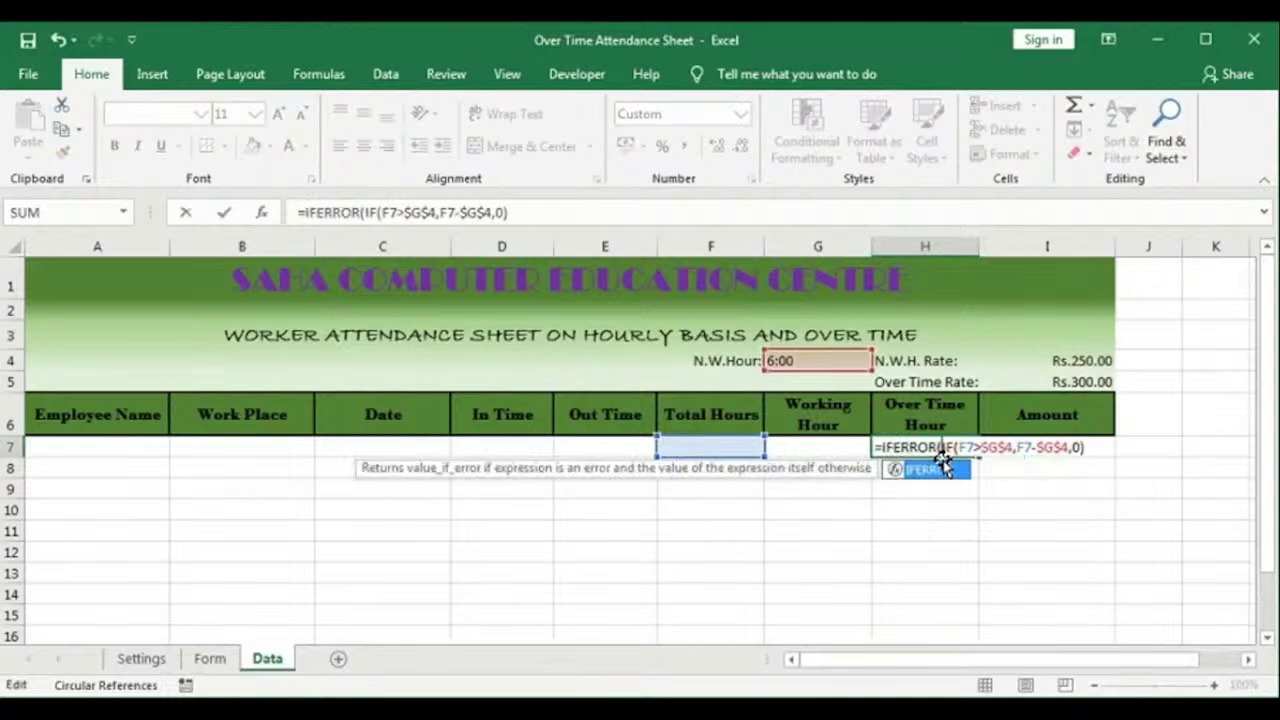
key(End)
text(,"")
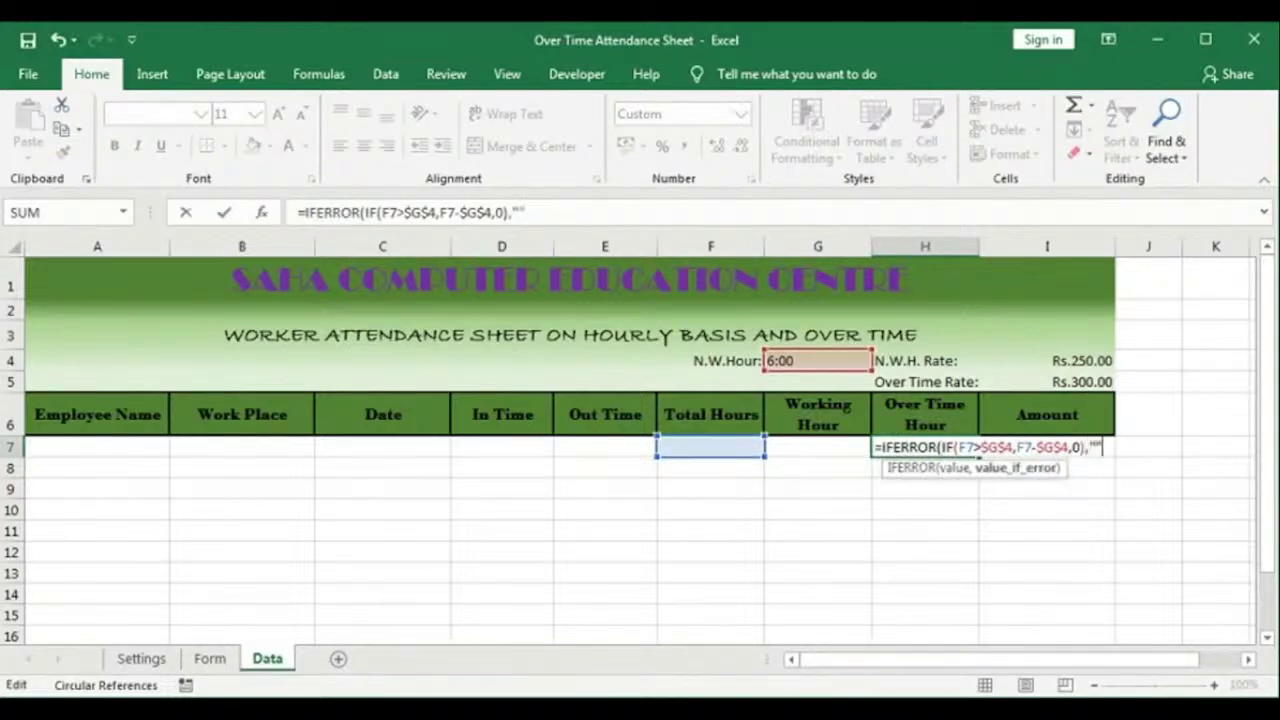
text())
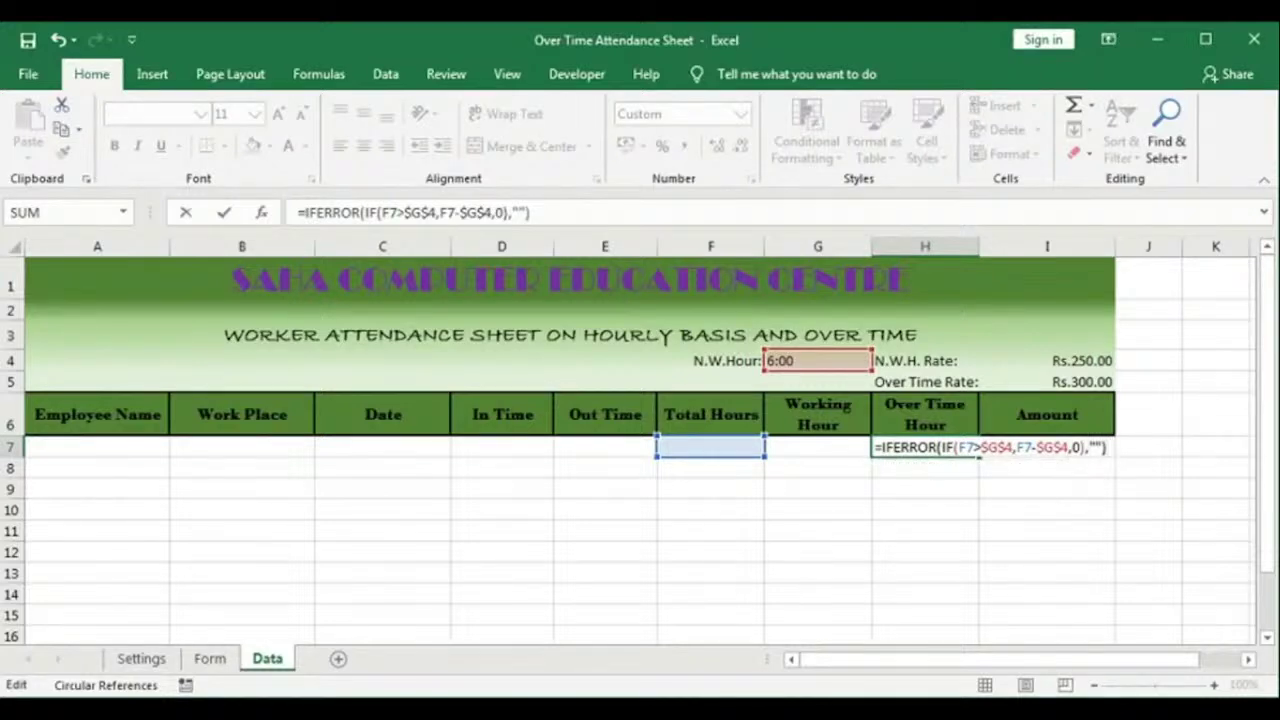
key(Tab)
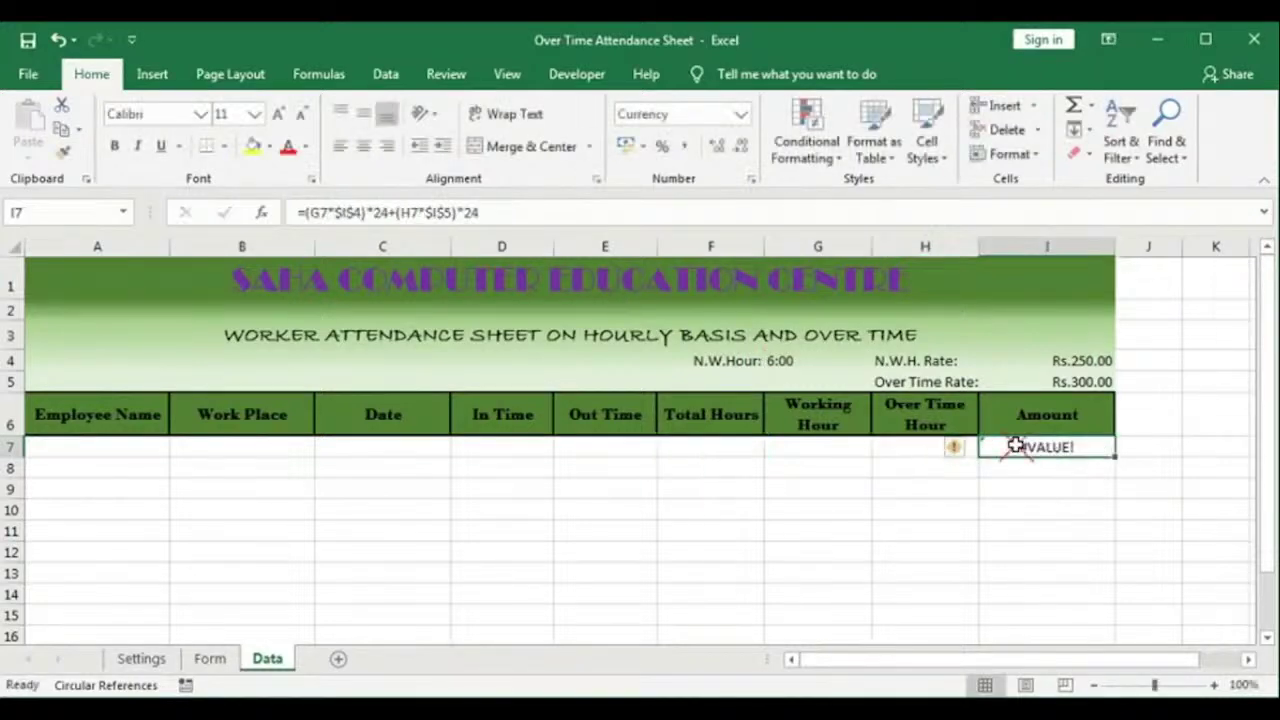
Step: Wrap the I7 Amount formula in IFERROR returning blank and add the missing parenthesis
double_click(1016, 447)
click(990, 447)
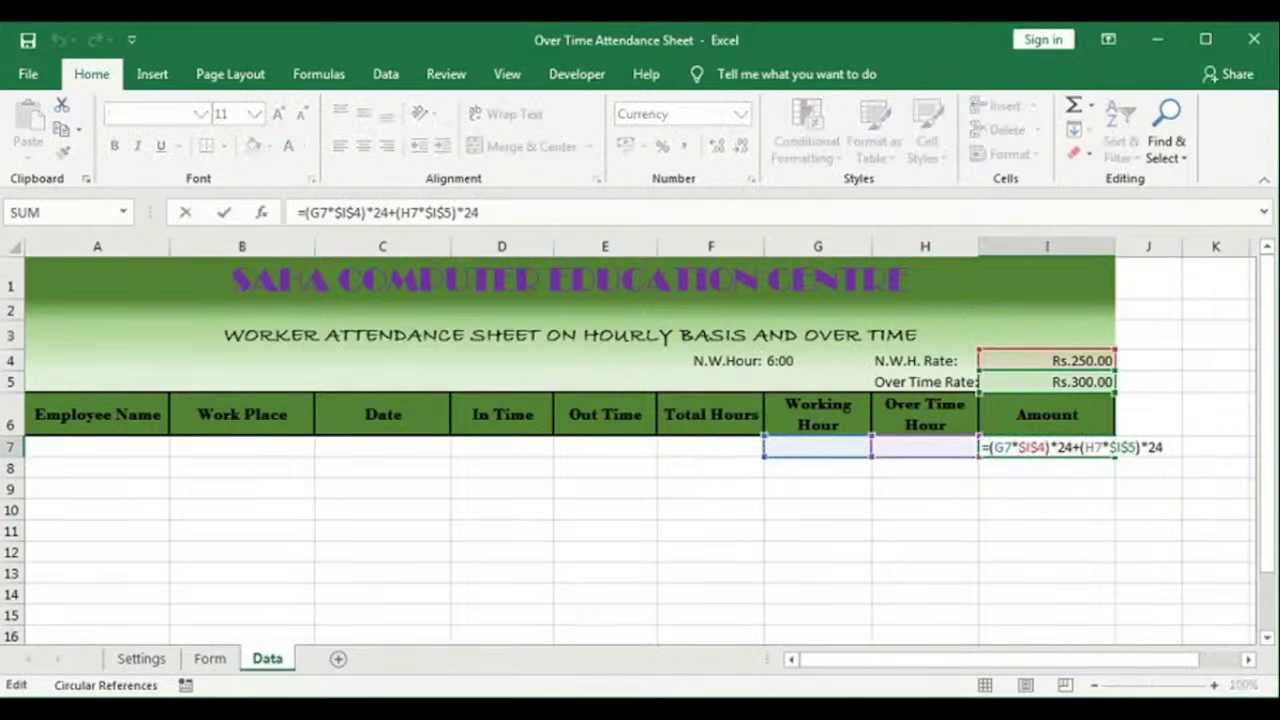
text(ife)
key(Tab)
key(End)
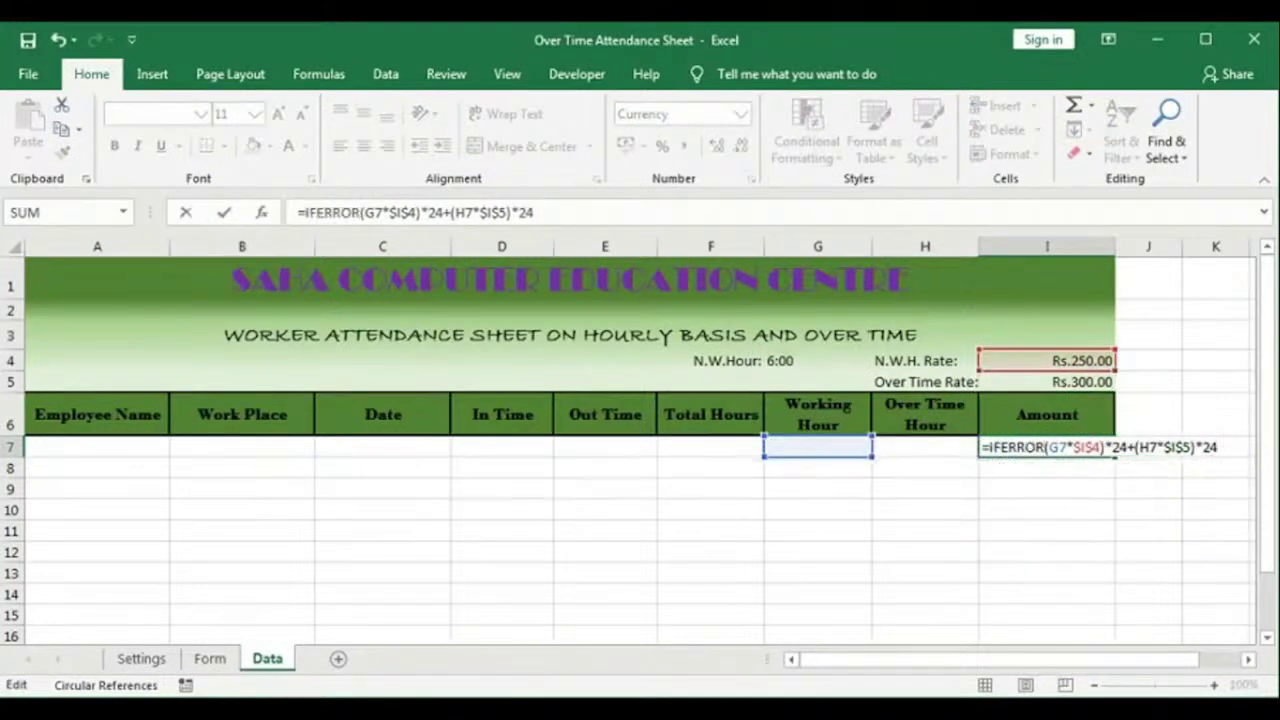
text(,""))
key(Return)
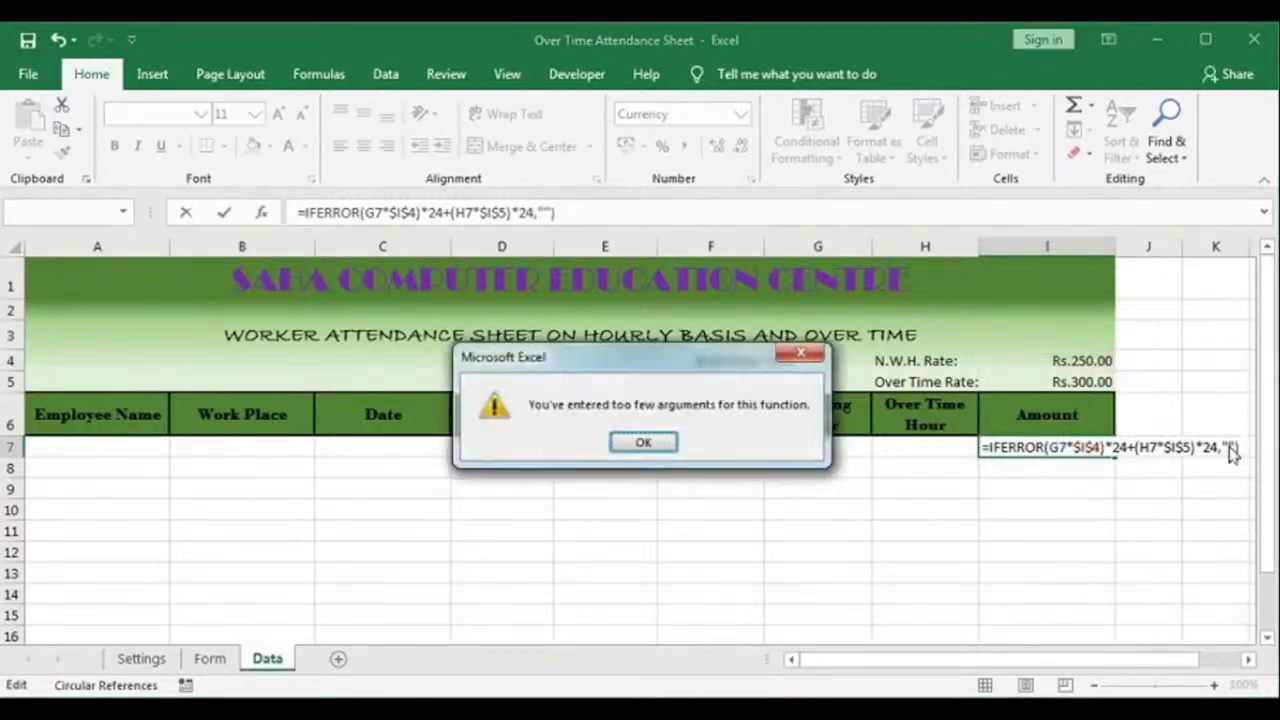
key(Return)
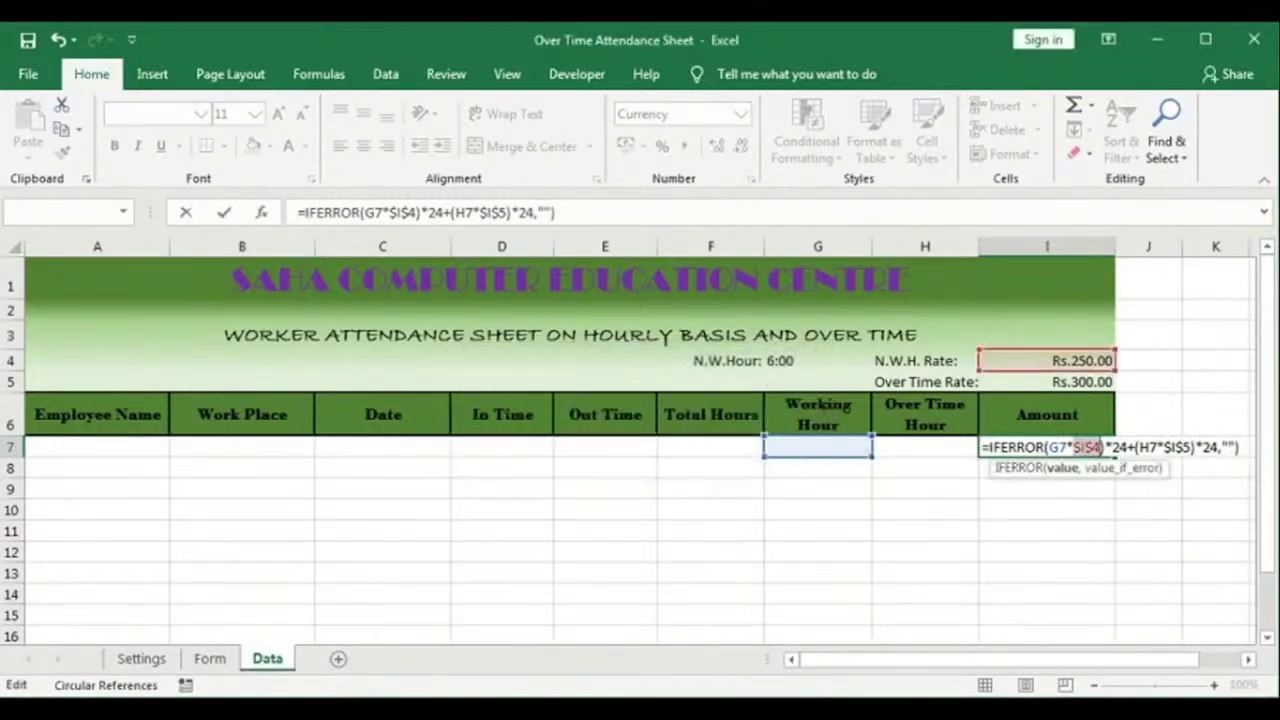
click(1049, 449)
text(()
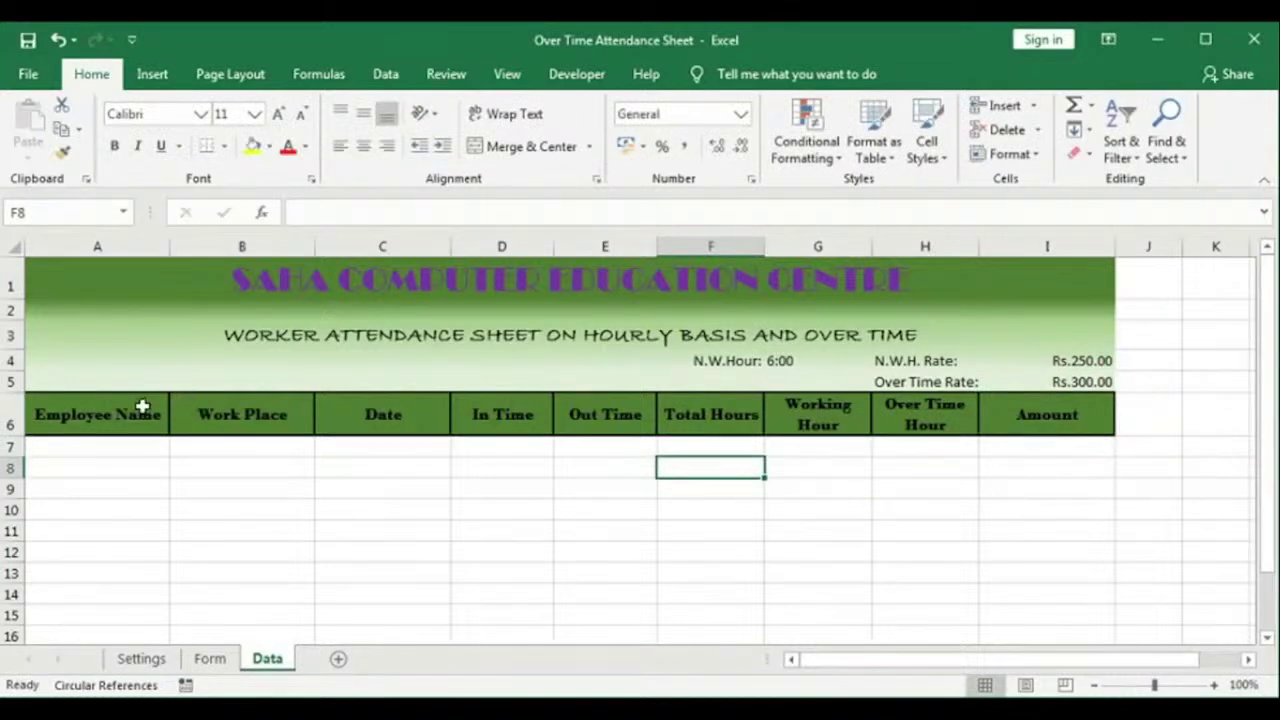
Step: Fill Data cells A7 through E7 with 0
click(128, 440)
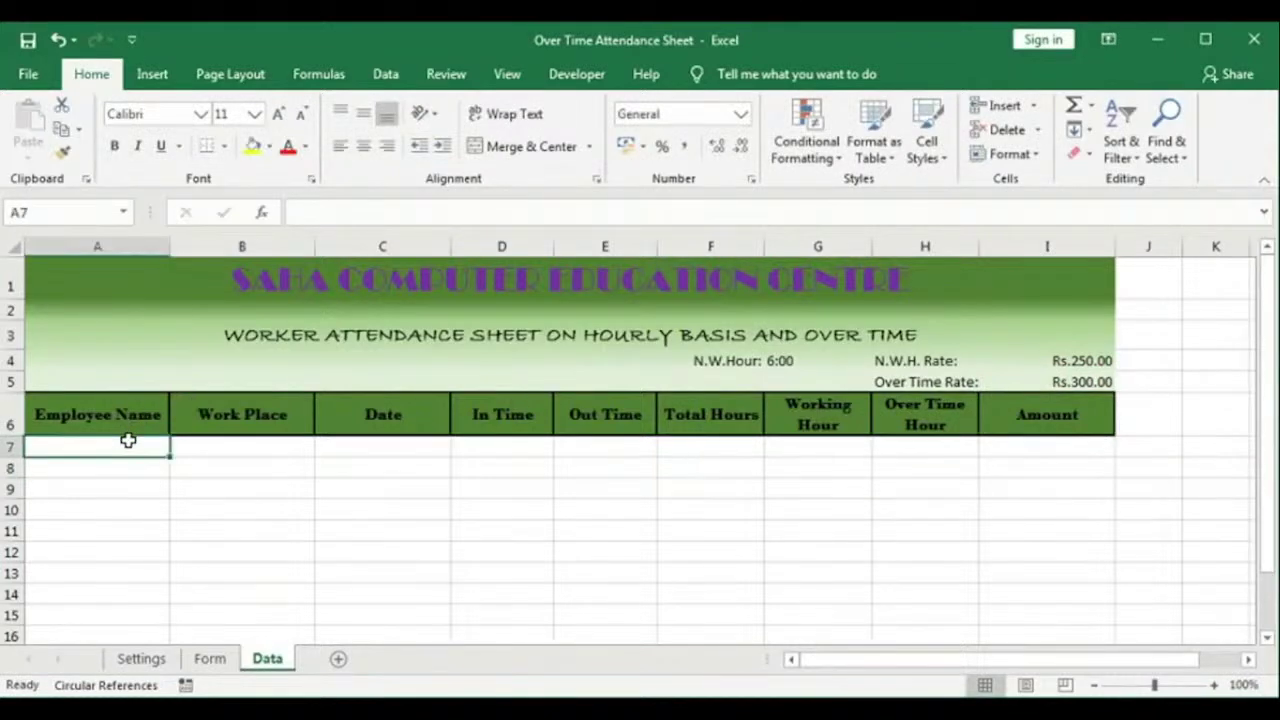
text(0)
key(Tab)
text(0)
key(Tab)
text(0)
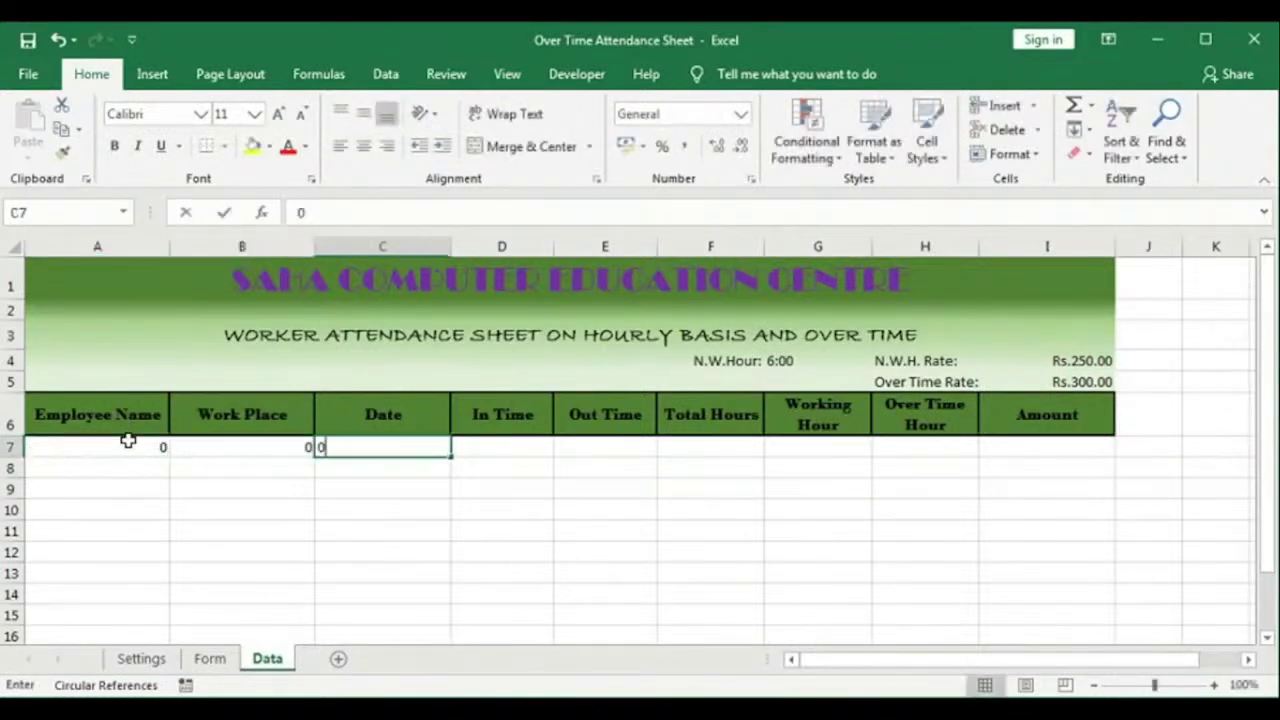
key(Tab)
text(0)
key(Tab)
text(0)
key(Tab)
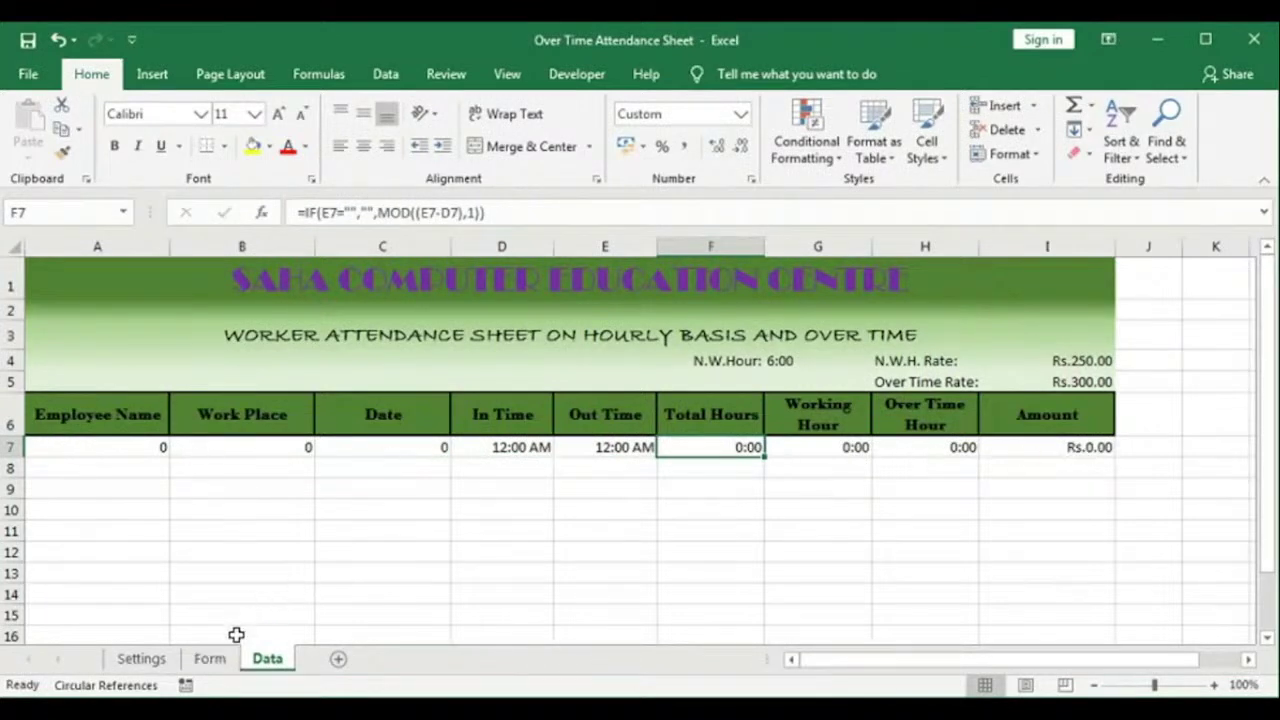
Step: Switch between the Form and Data sheets and try Submit on the empty Form
click(214, 661)
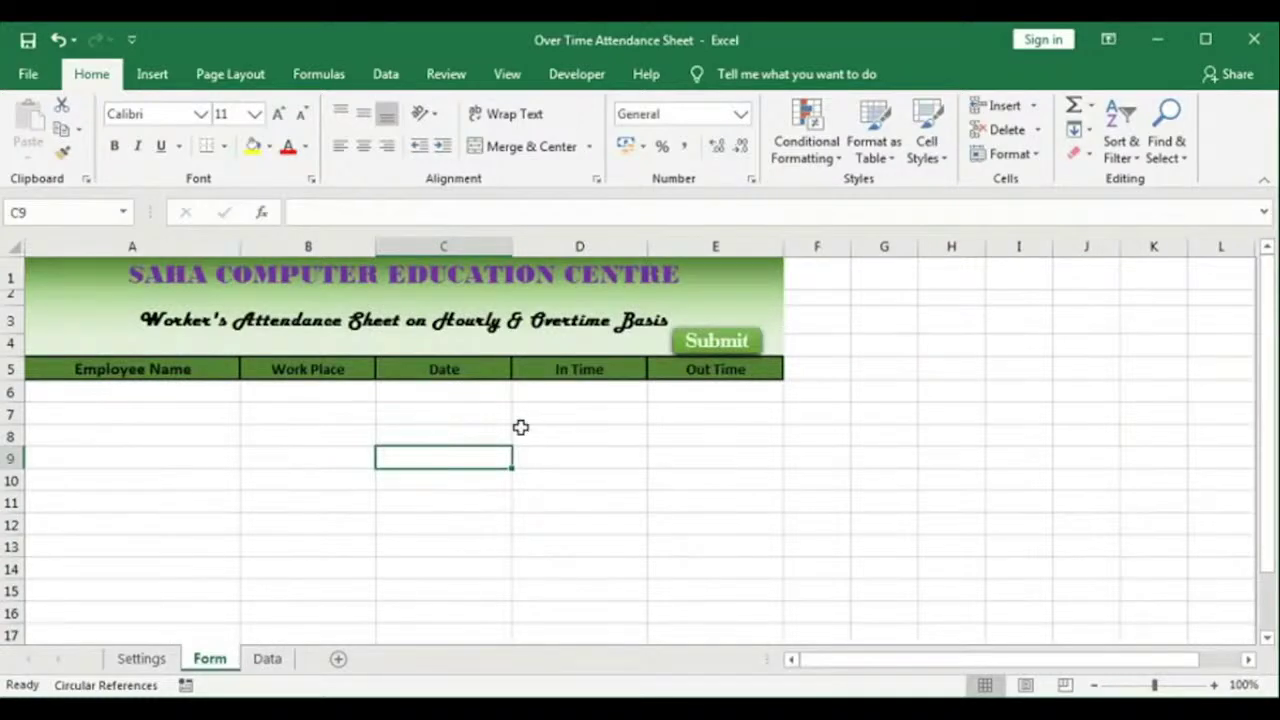
click(273, 658)
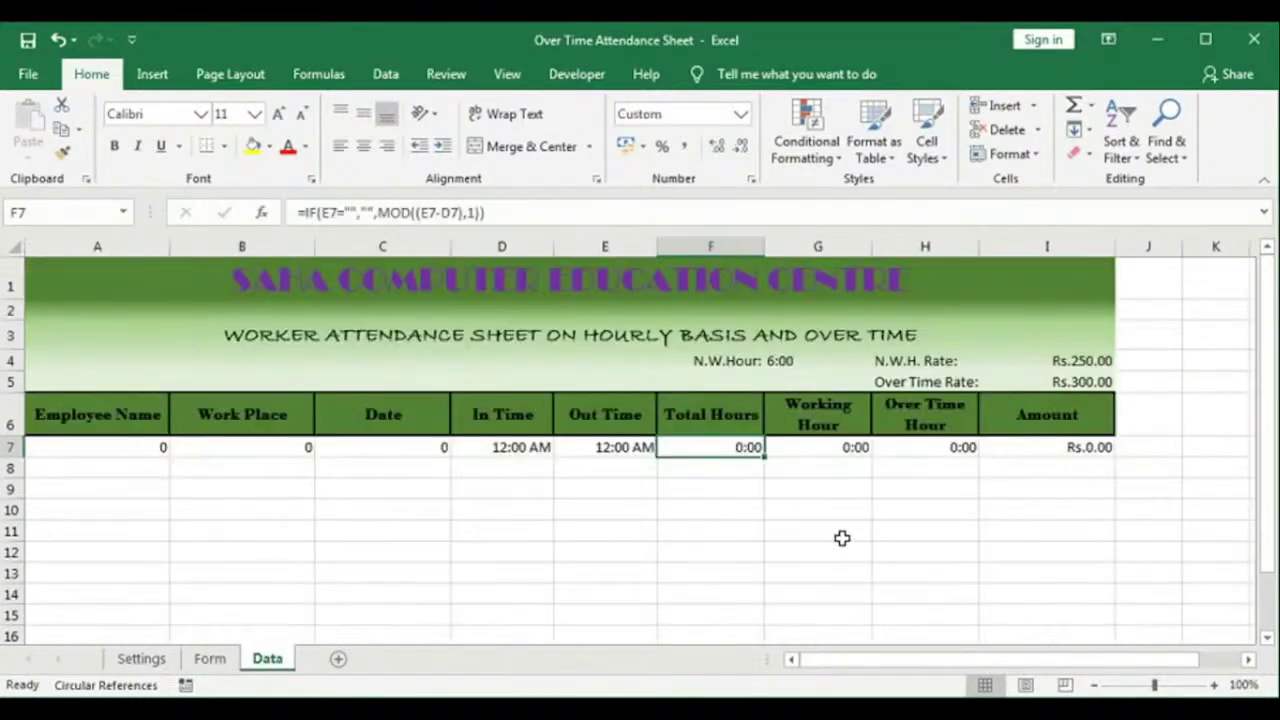
click(210, 658)
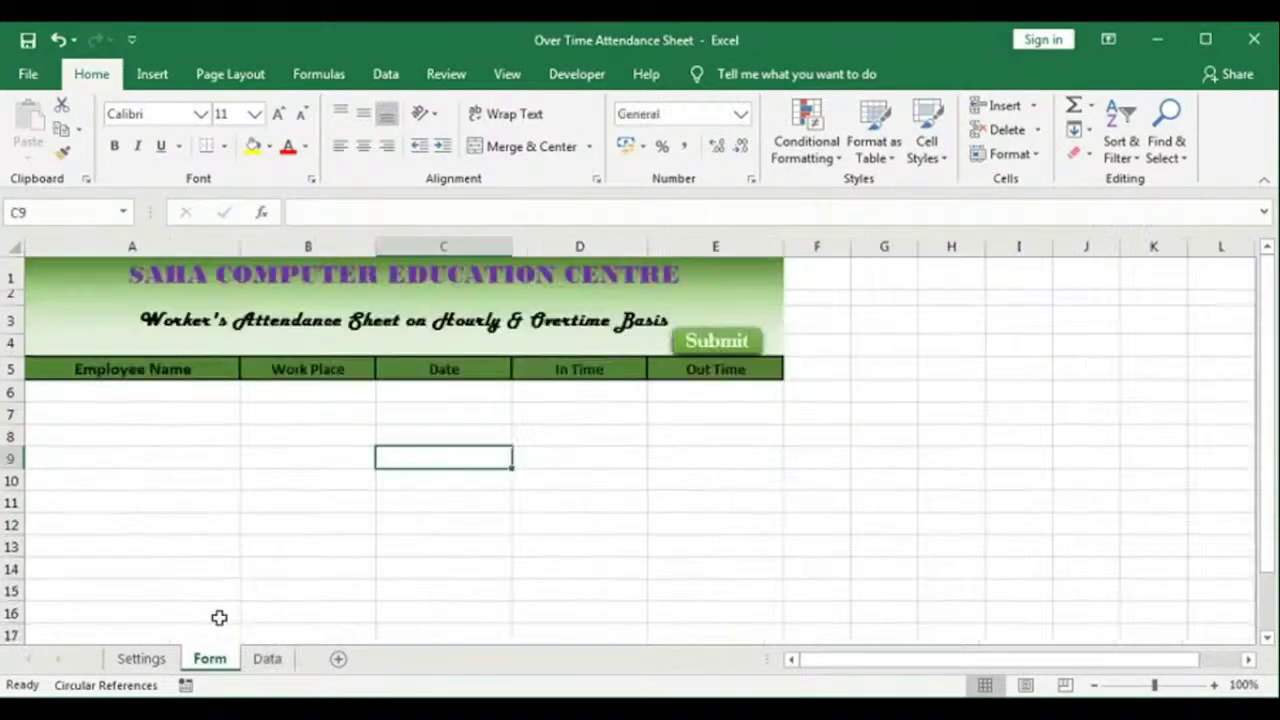
click(729, 350)
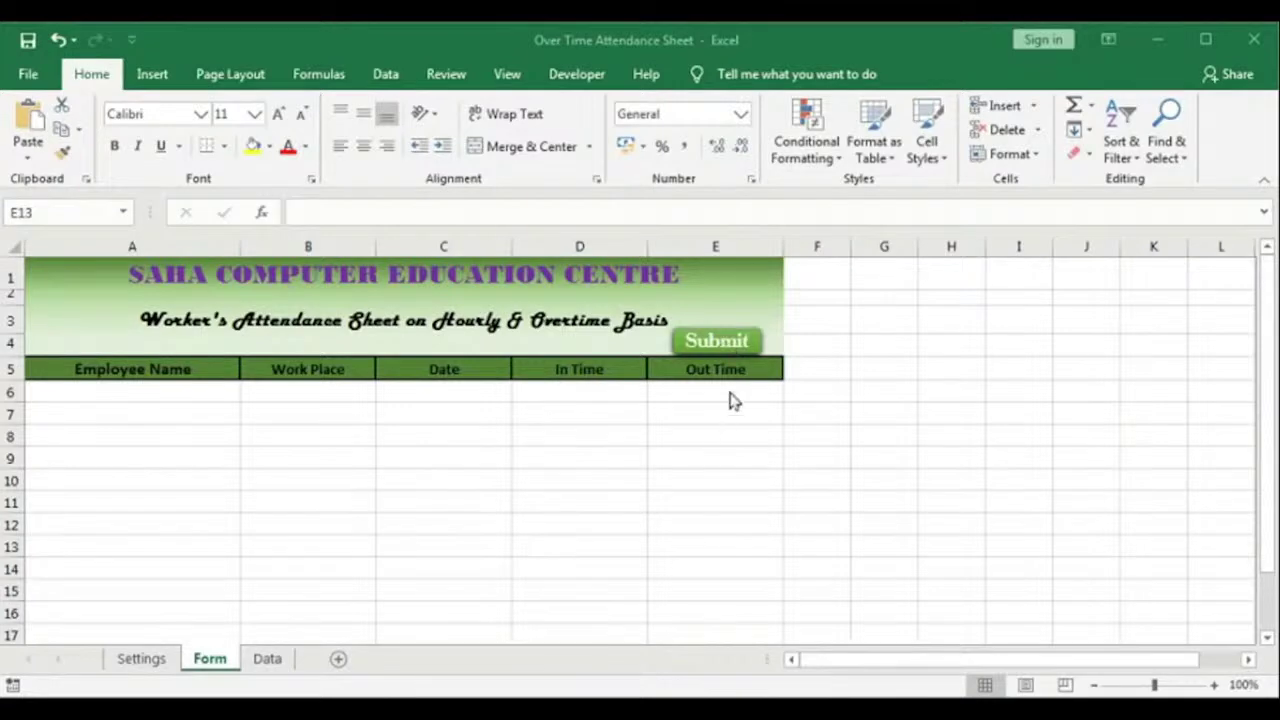
click(588, 78)
click(588, 76)
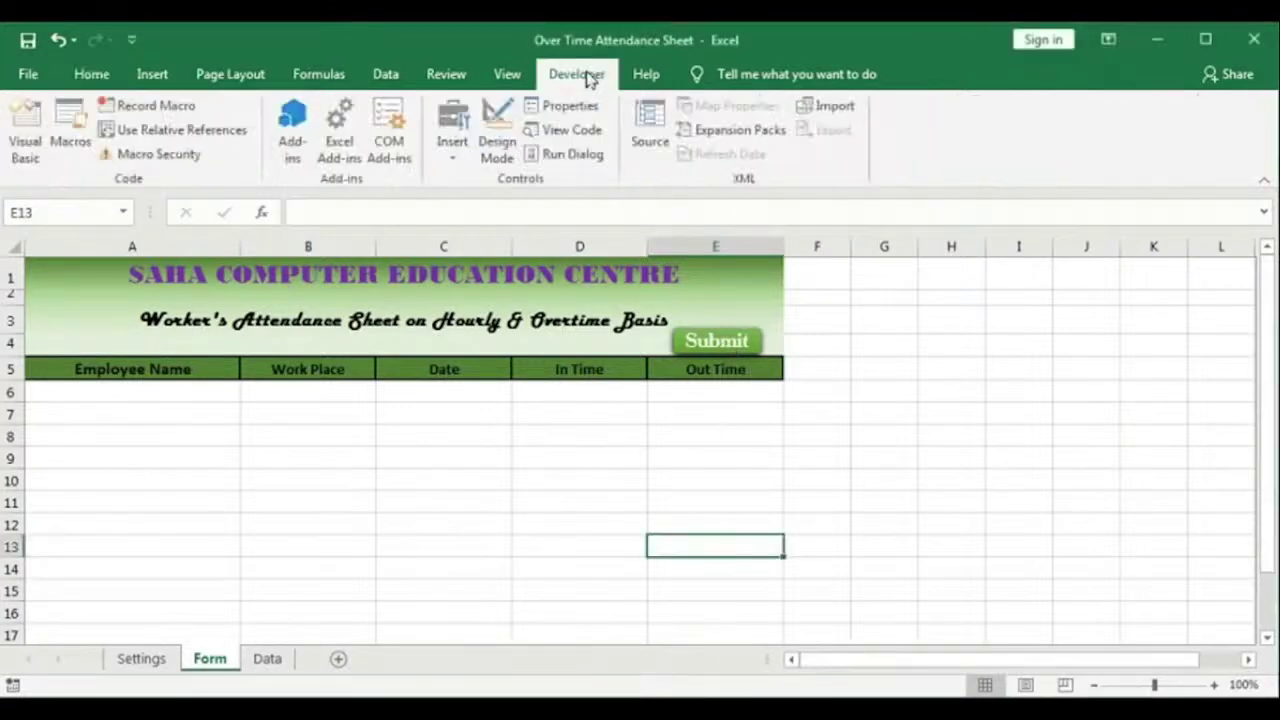
Step: Insert a new Module1 in the Visual Basic editor
click(32, 124)
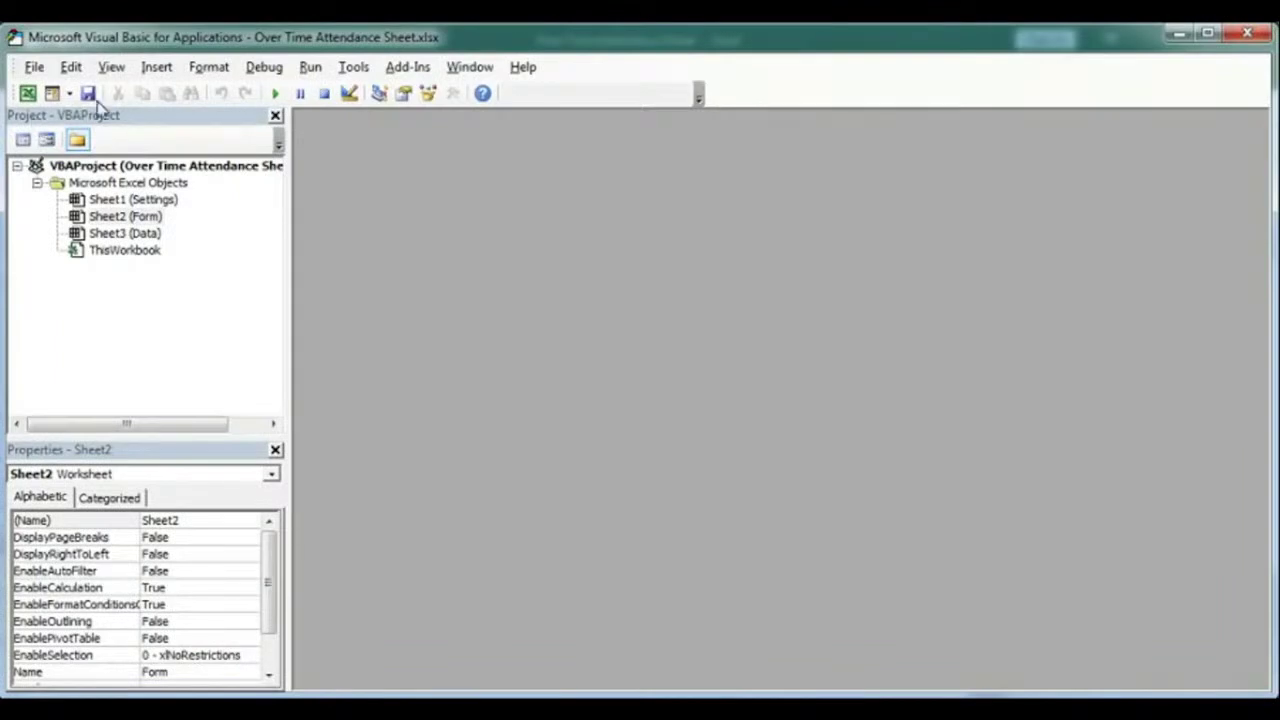
click(155, 72)
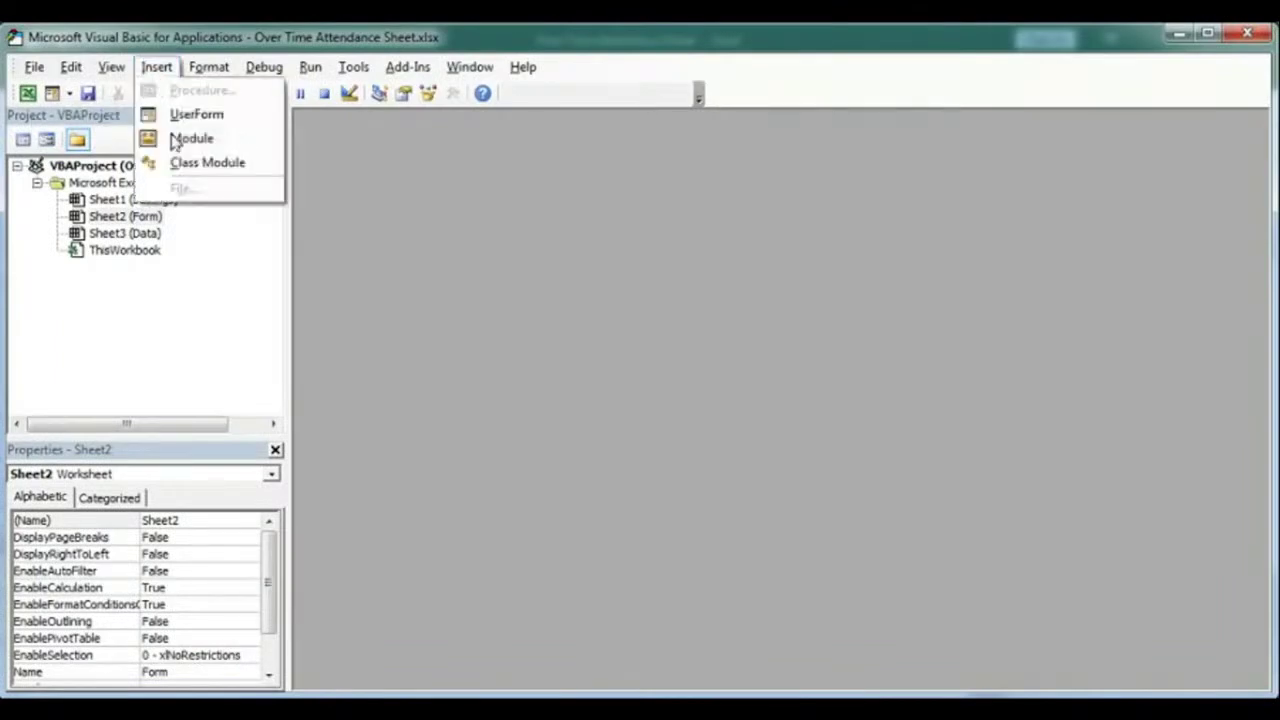
click(176, 138)
drag(450, 192, 406, 147)
Step: Copy the Submit macro code from Notepad and paste it into Module1
key(alt+Tab)
drag(506, 208, 531, 194)
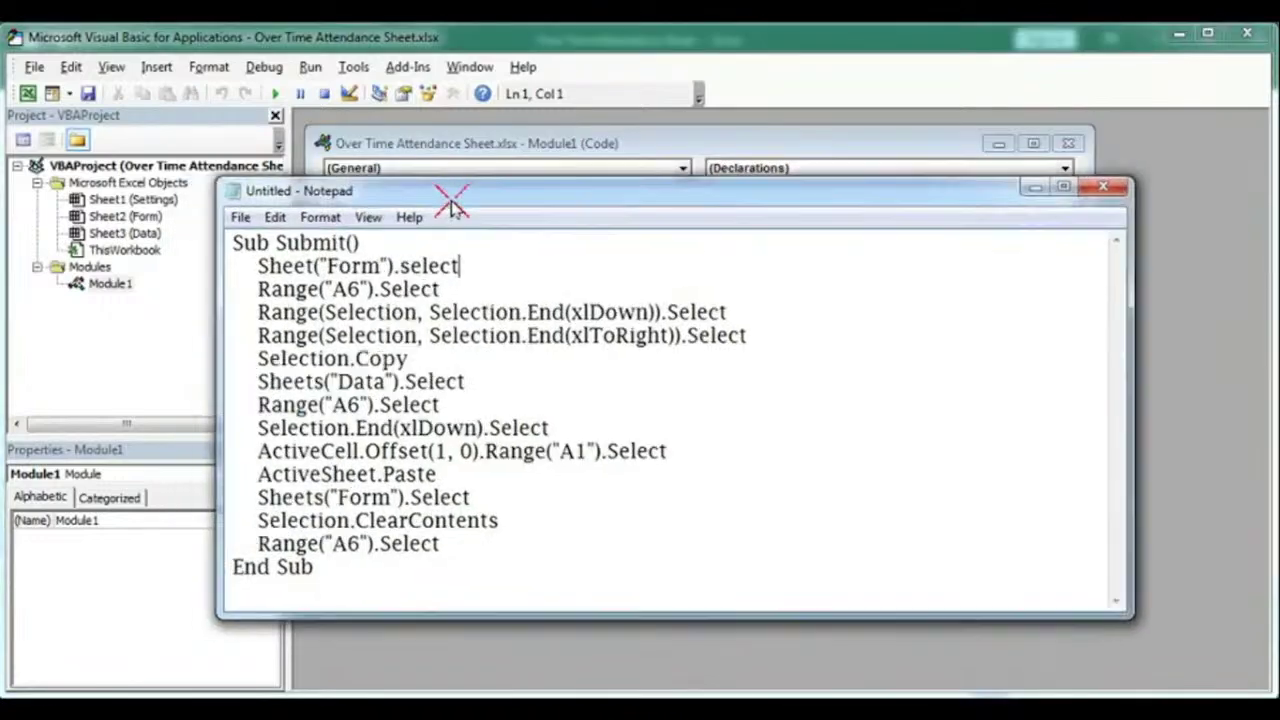
drag(233, 242, 360, 565)
click(275, 217)
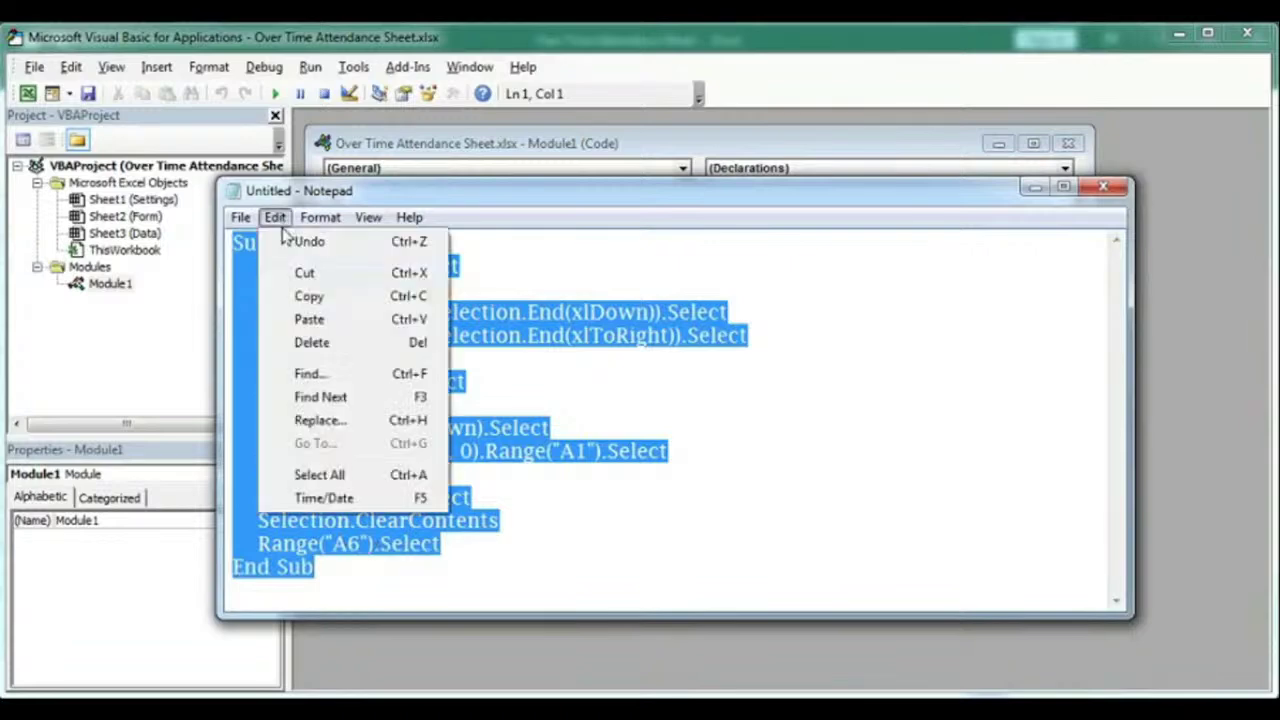
click(308, 296)
click(457, 147)
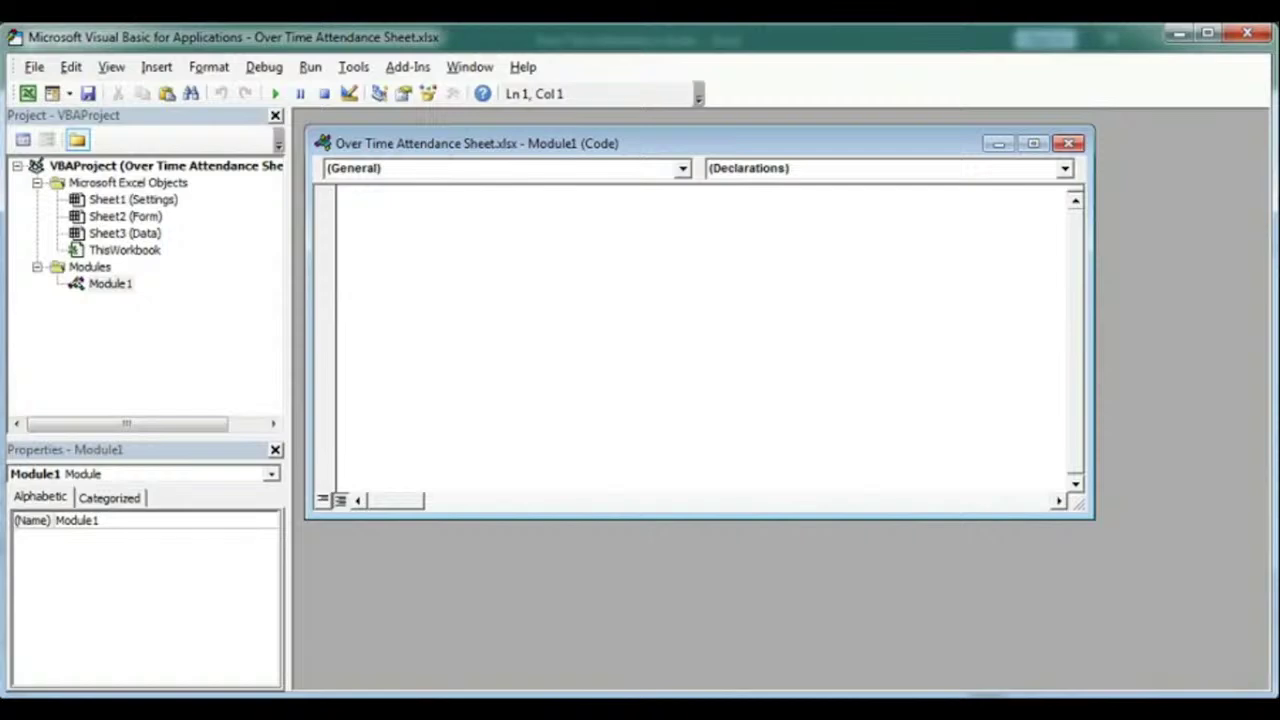
click(71, 66)
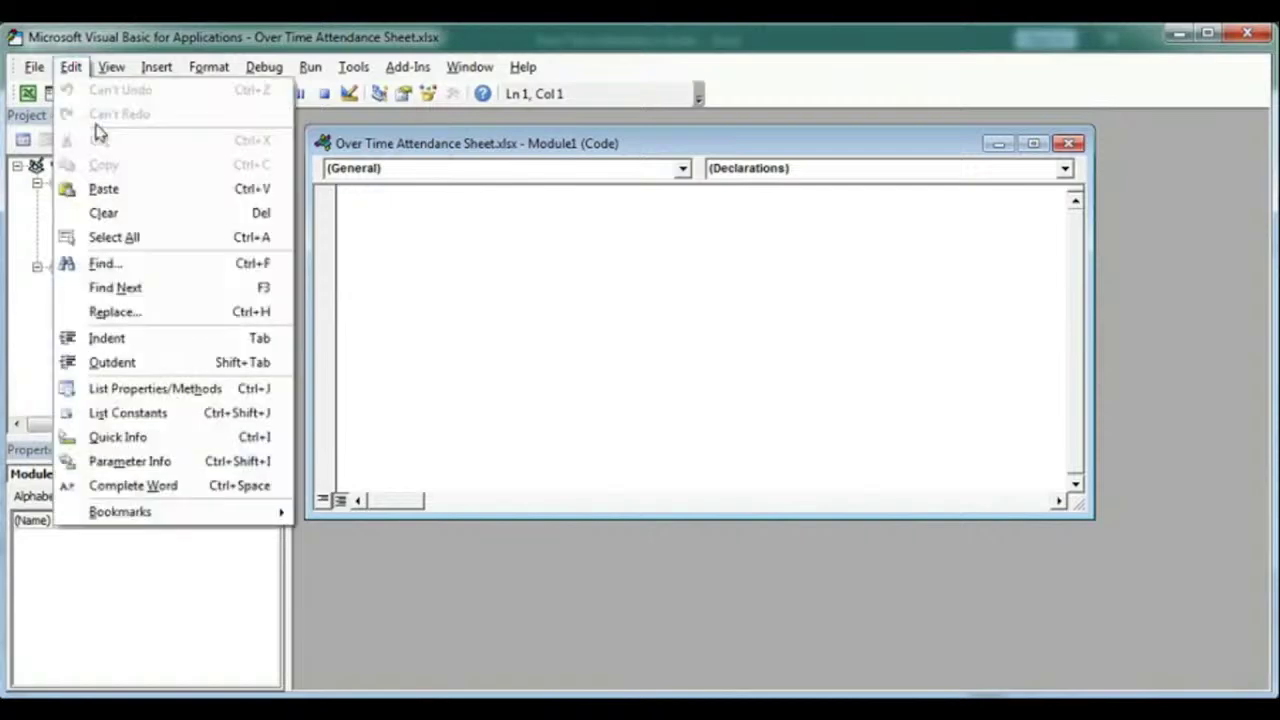
click(103, 188)
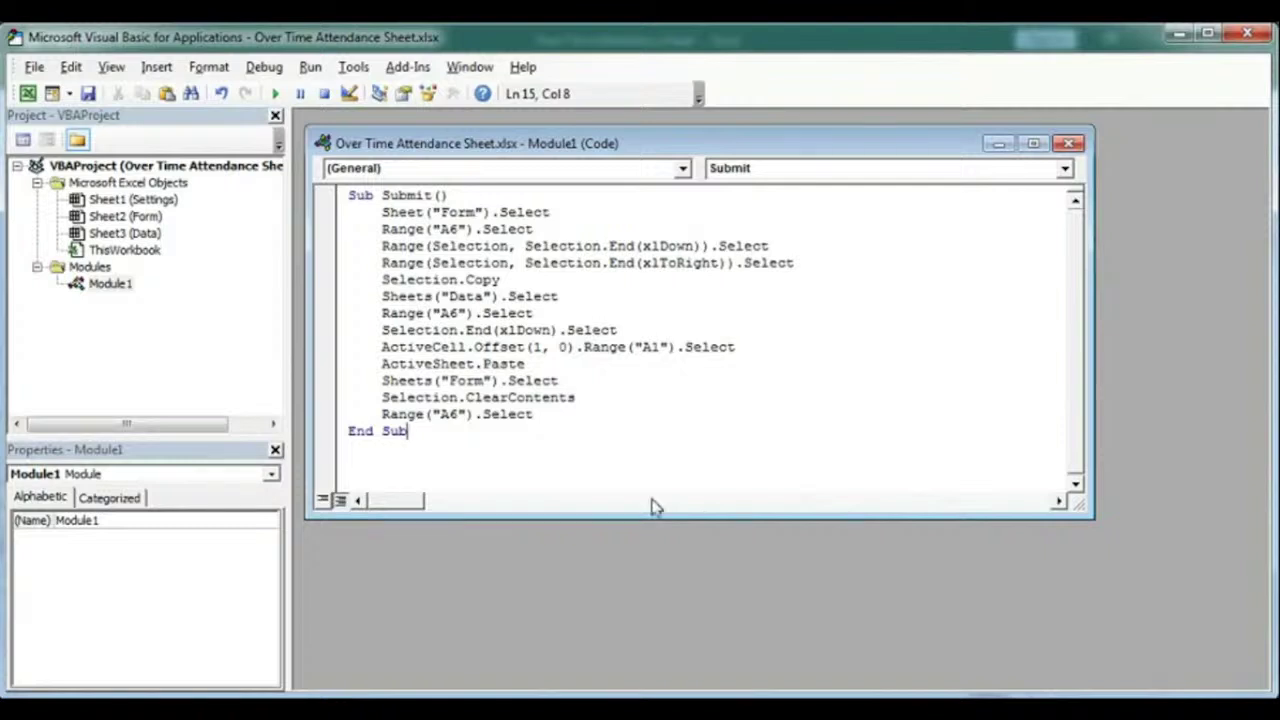
key(alt+F11)
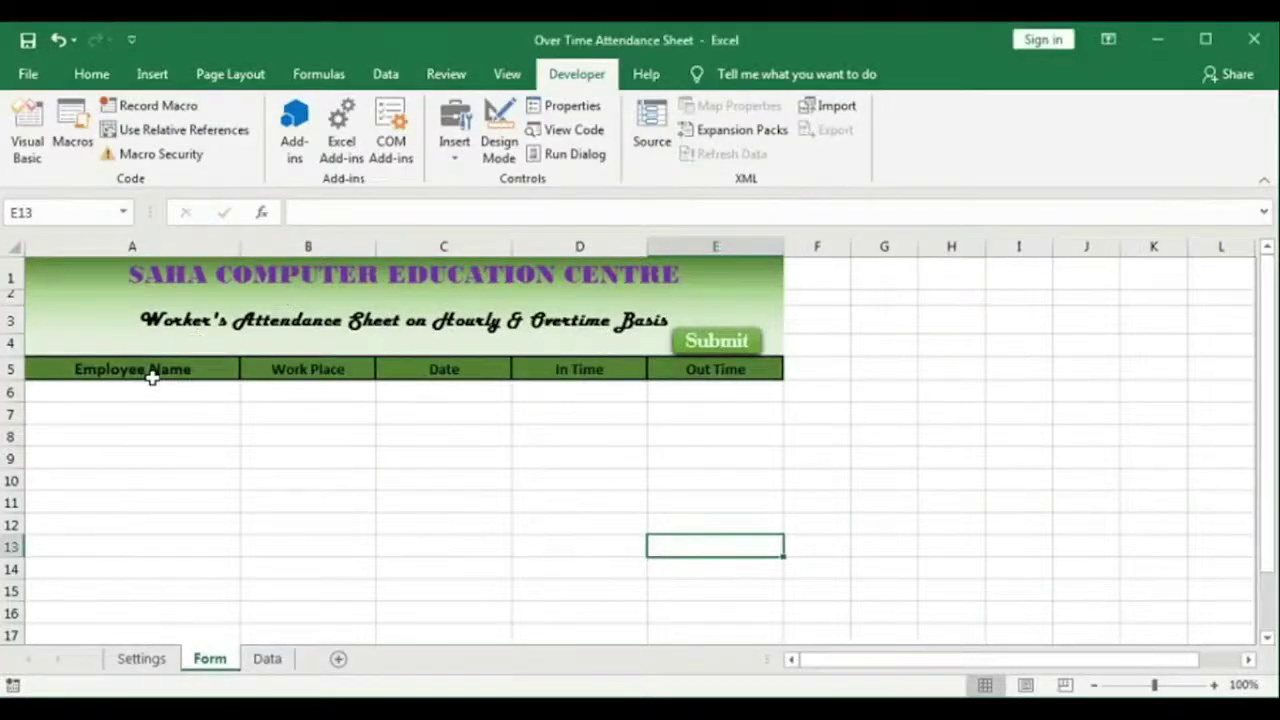
Step: Write the Submit macro code, checking the Form's A6 entry cell and the Data sheet for references
click(132, 390)
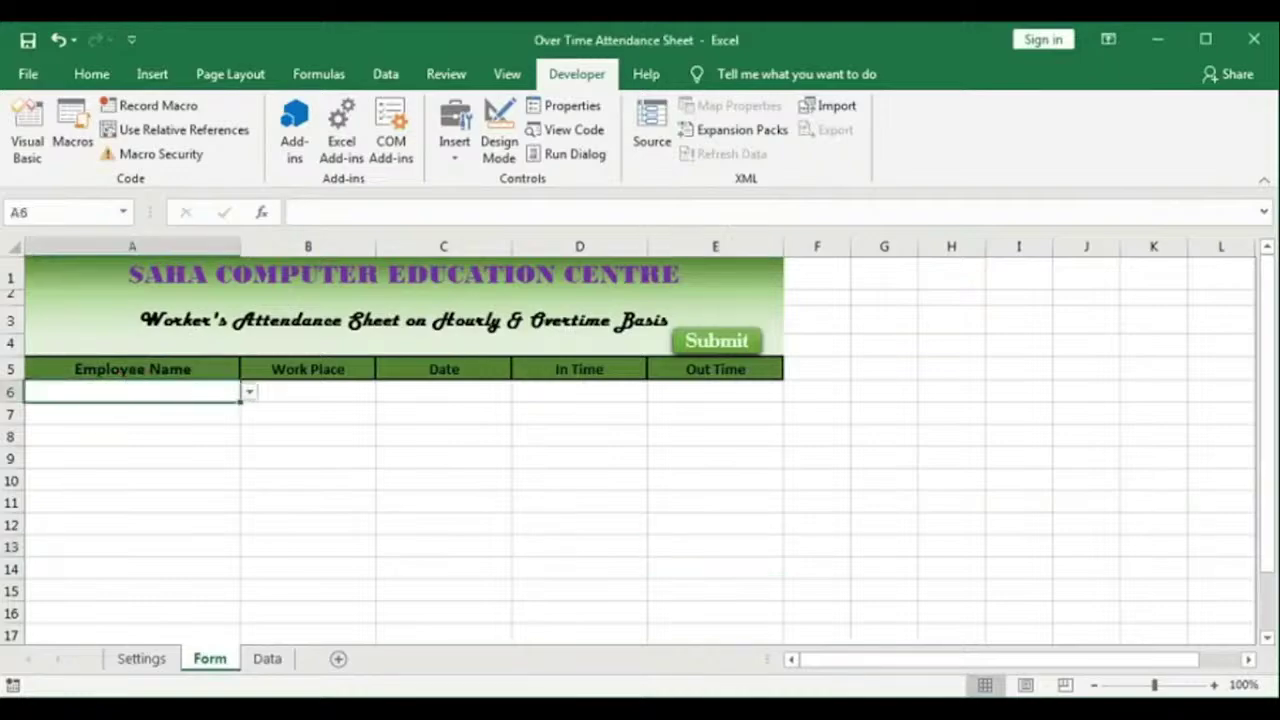
mouse_move(661, 712)
click(774, 655)
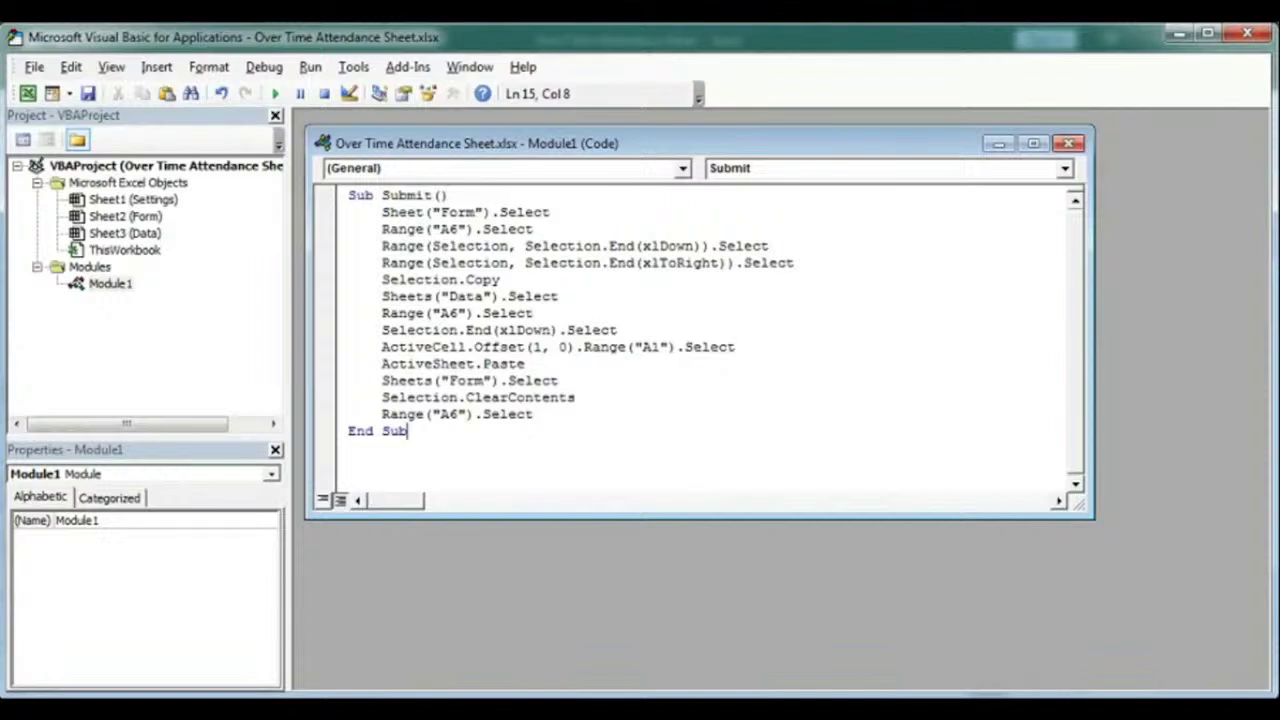
key(alt+F11)
key(alt+F11)
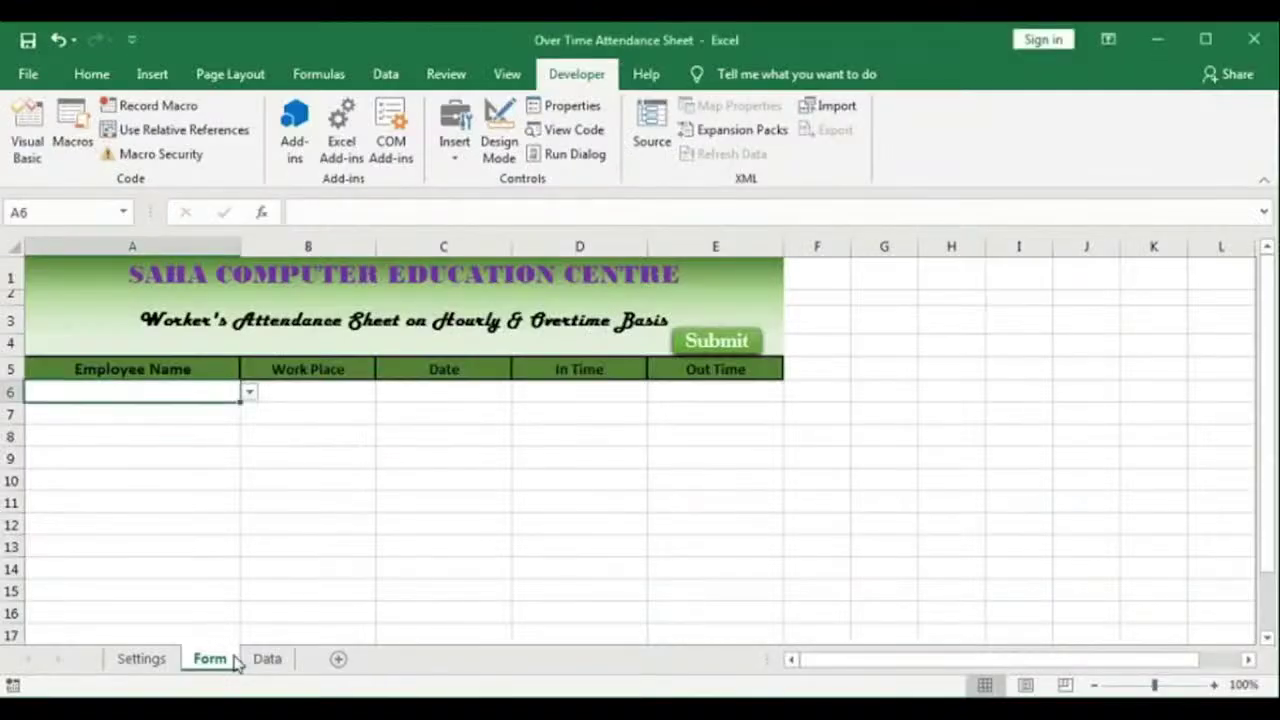
click(266, 659)
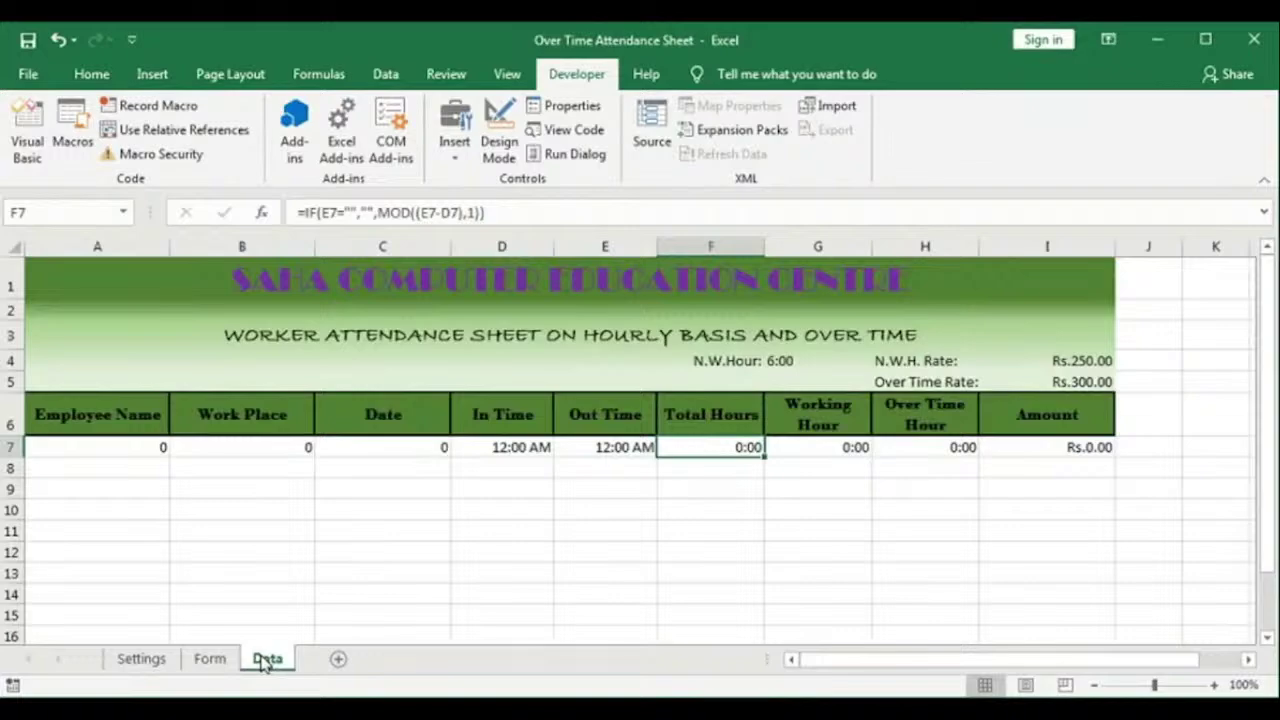
key(alt+F11)
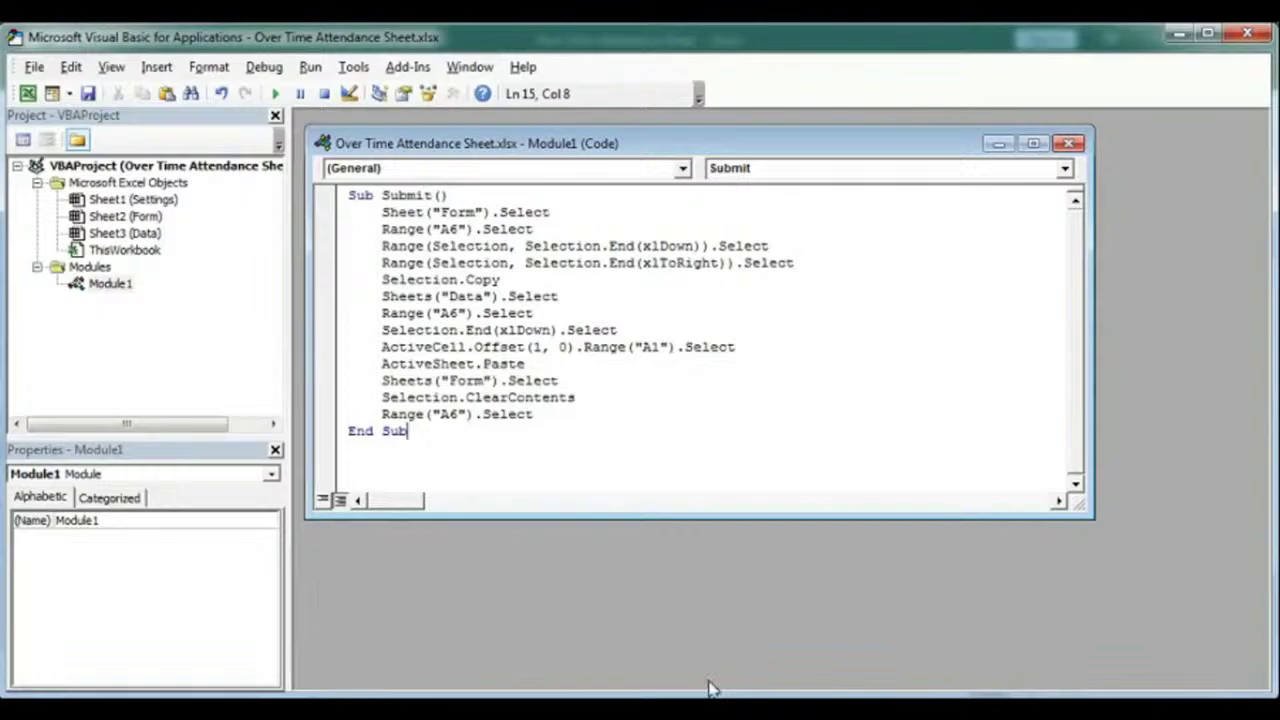
key(alt+F11)
click(111, 415)
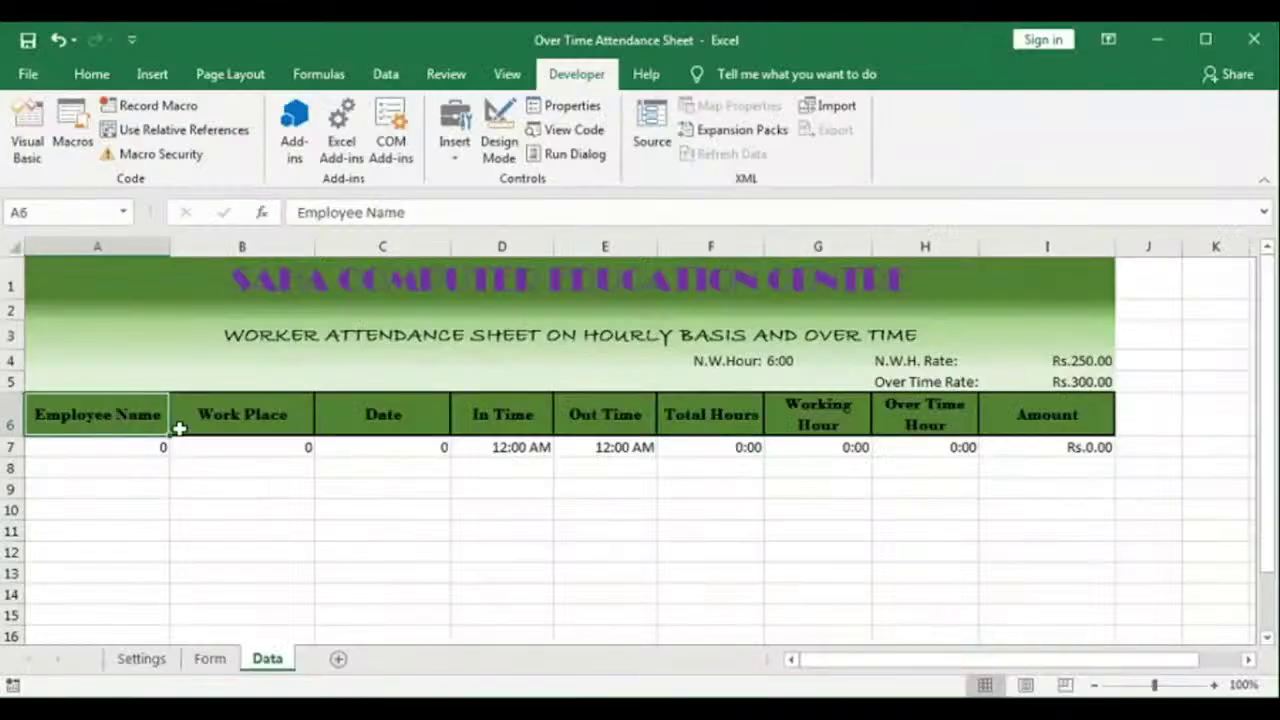
key(alt+F11)
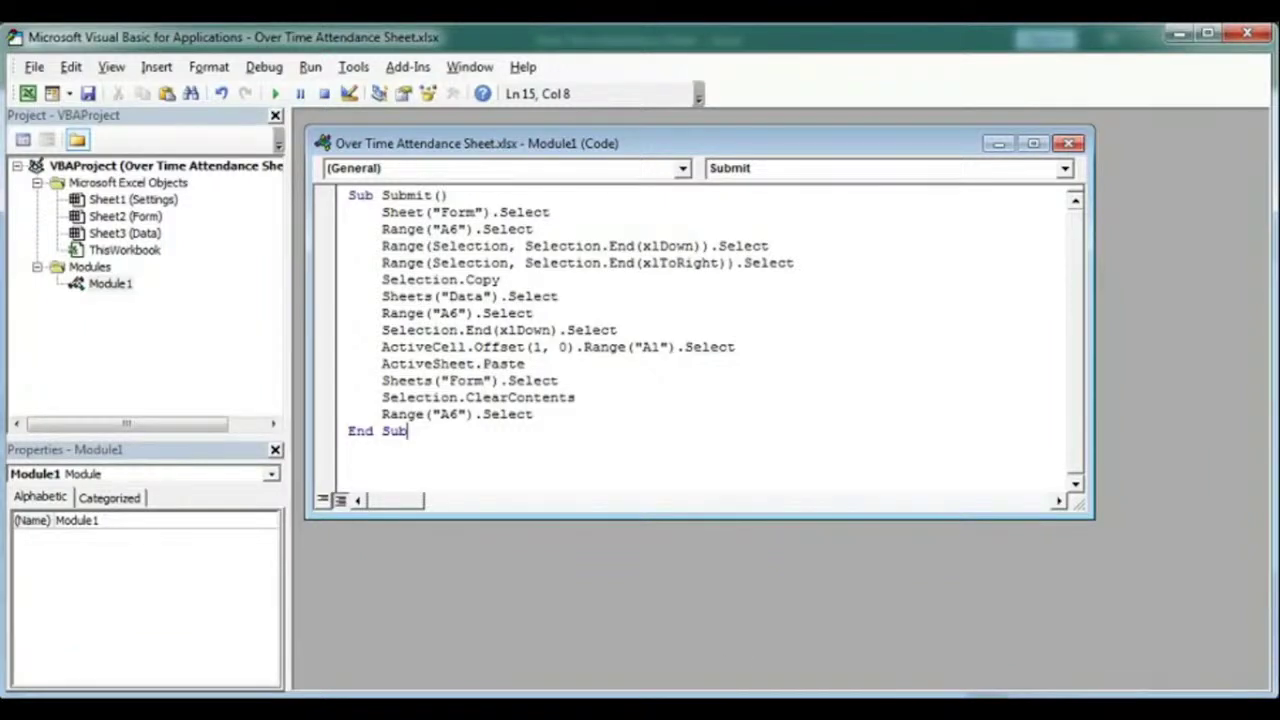
key(alt+F11)
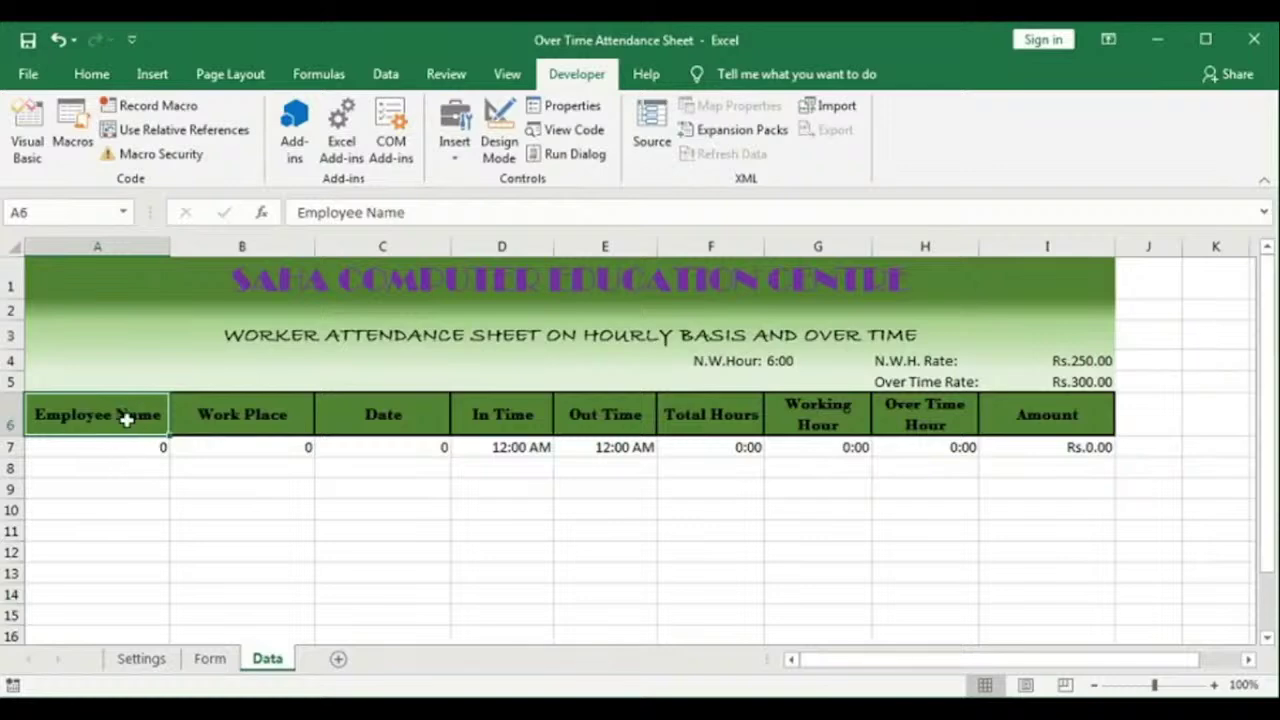
Step: Check Data cells A7 and A8 as the paste target, then finish on the Form sheet
click(120, 448)
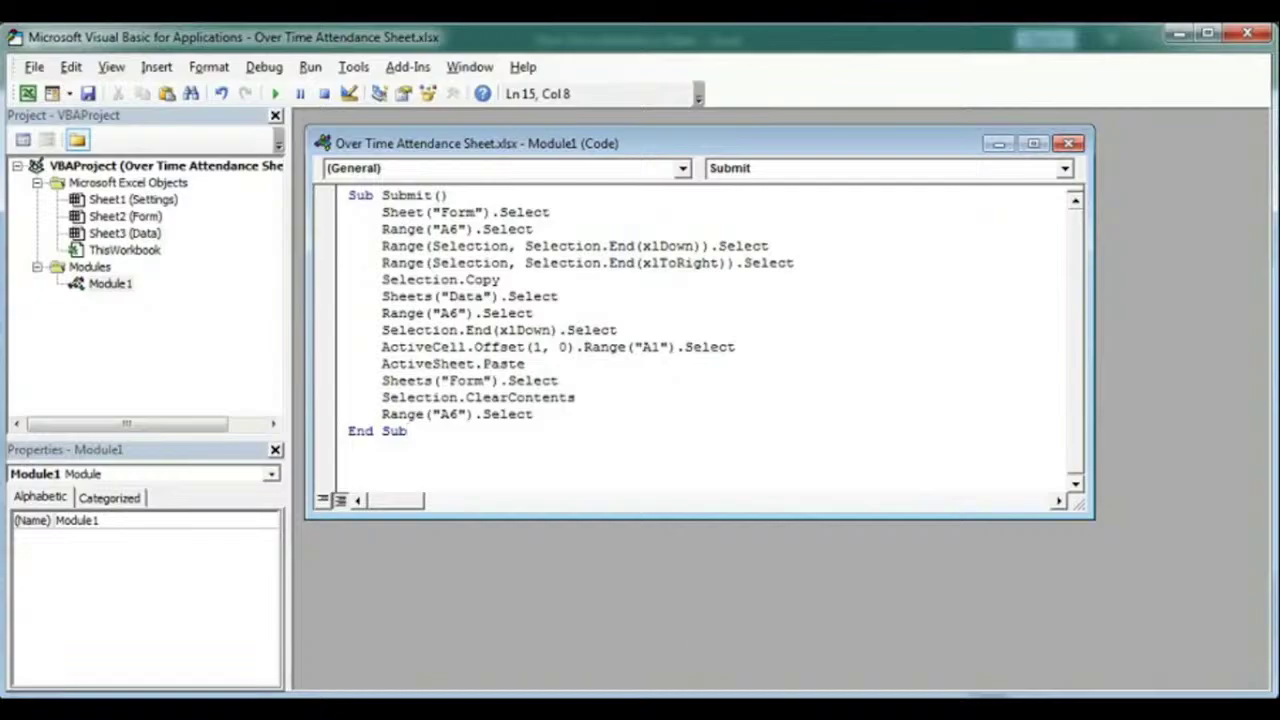
key(alt+F11)
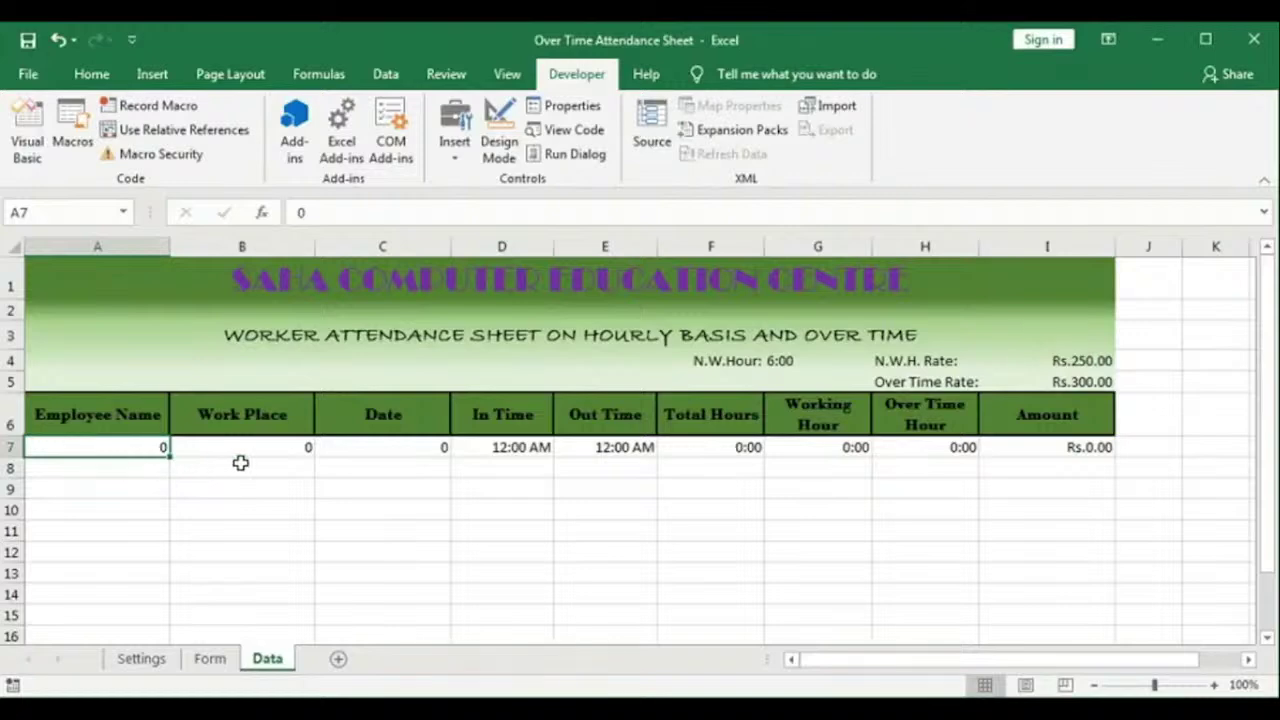
click(107, 463)
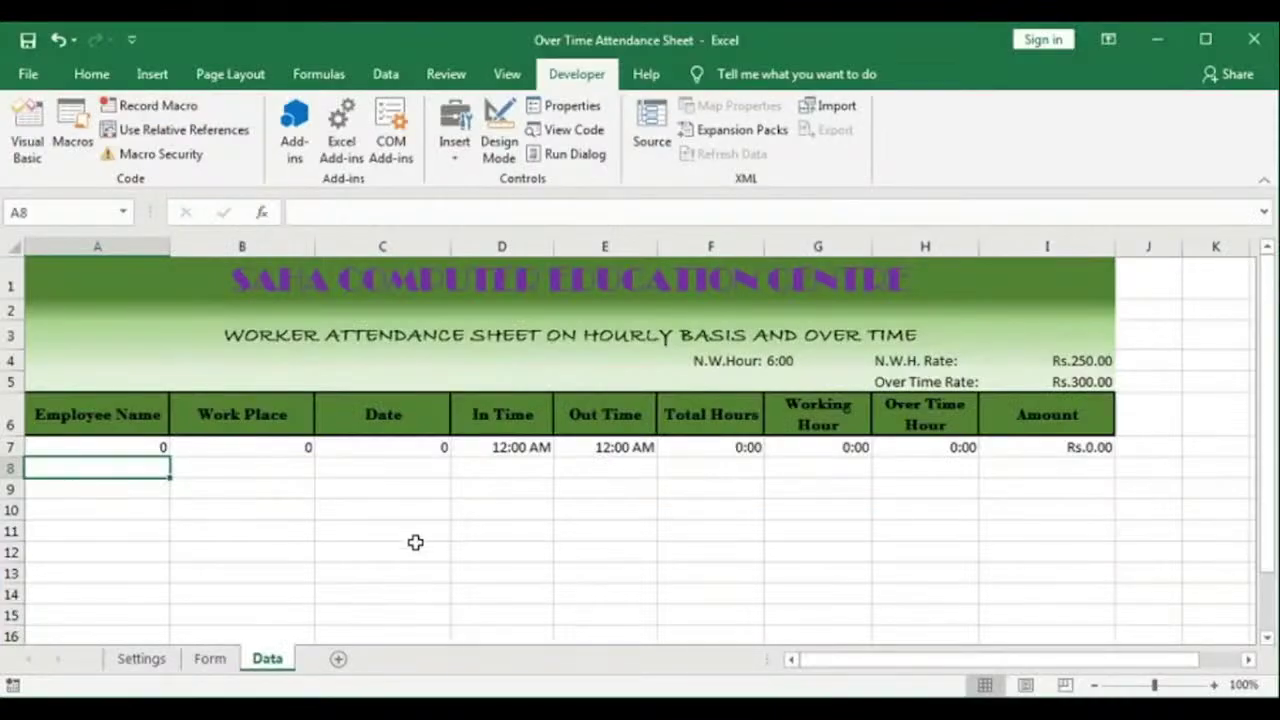
click(205, 665)
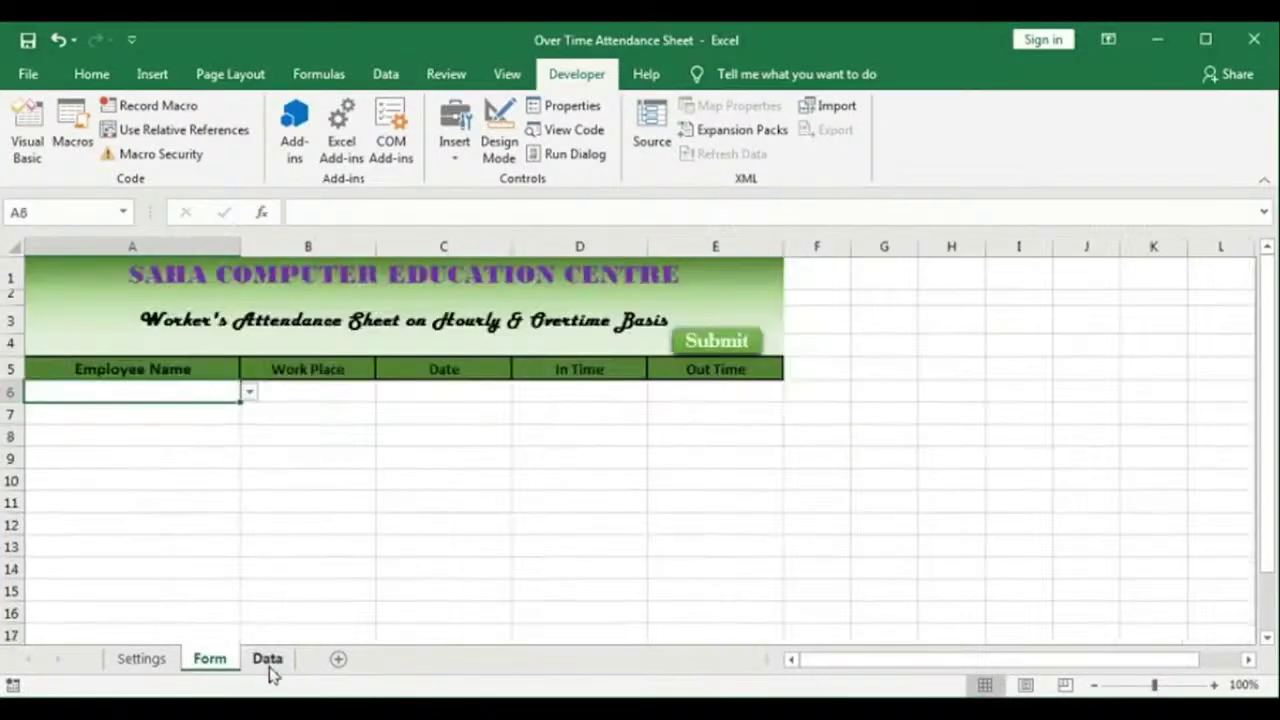
click(268, 660)
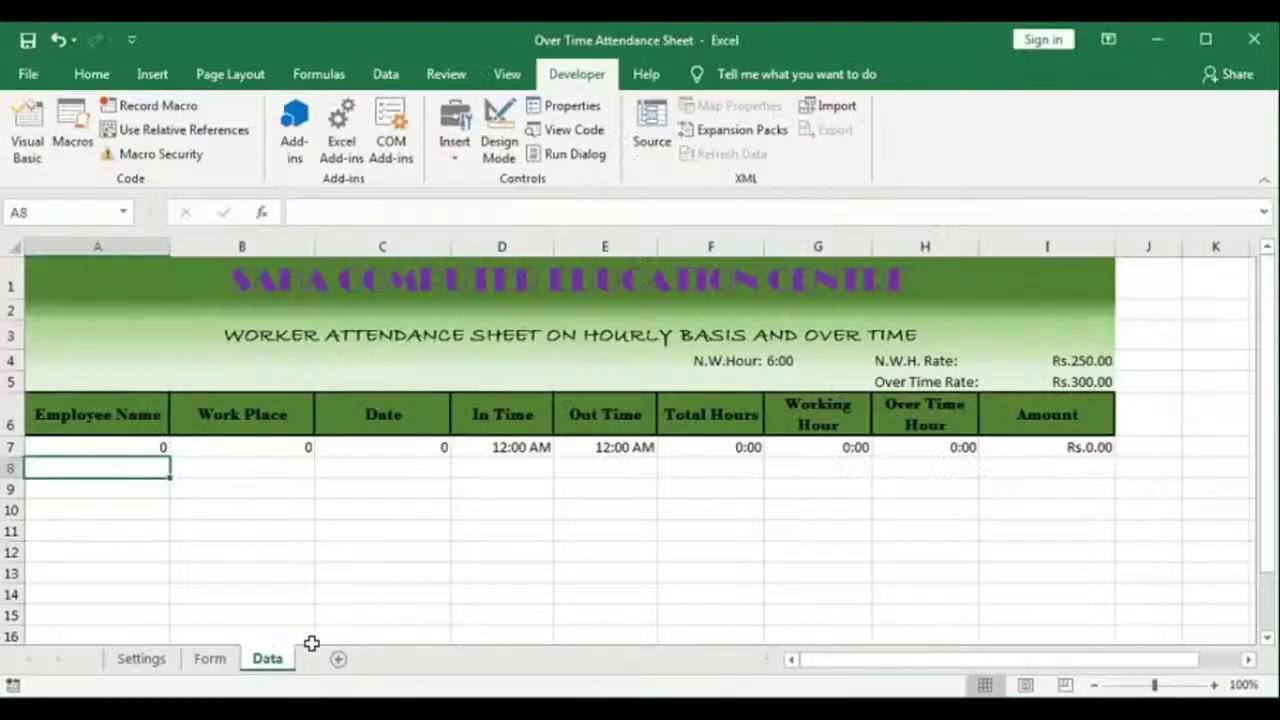
click(208, 658)
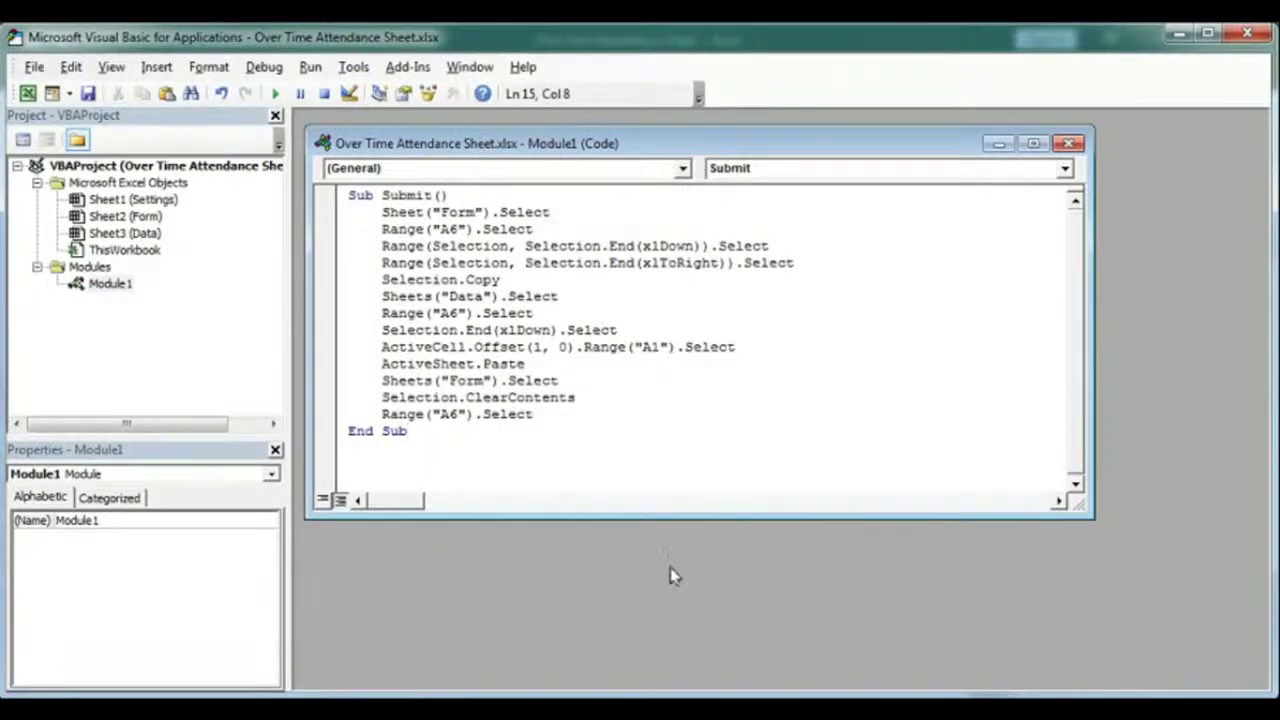
key(alt+F11)
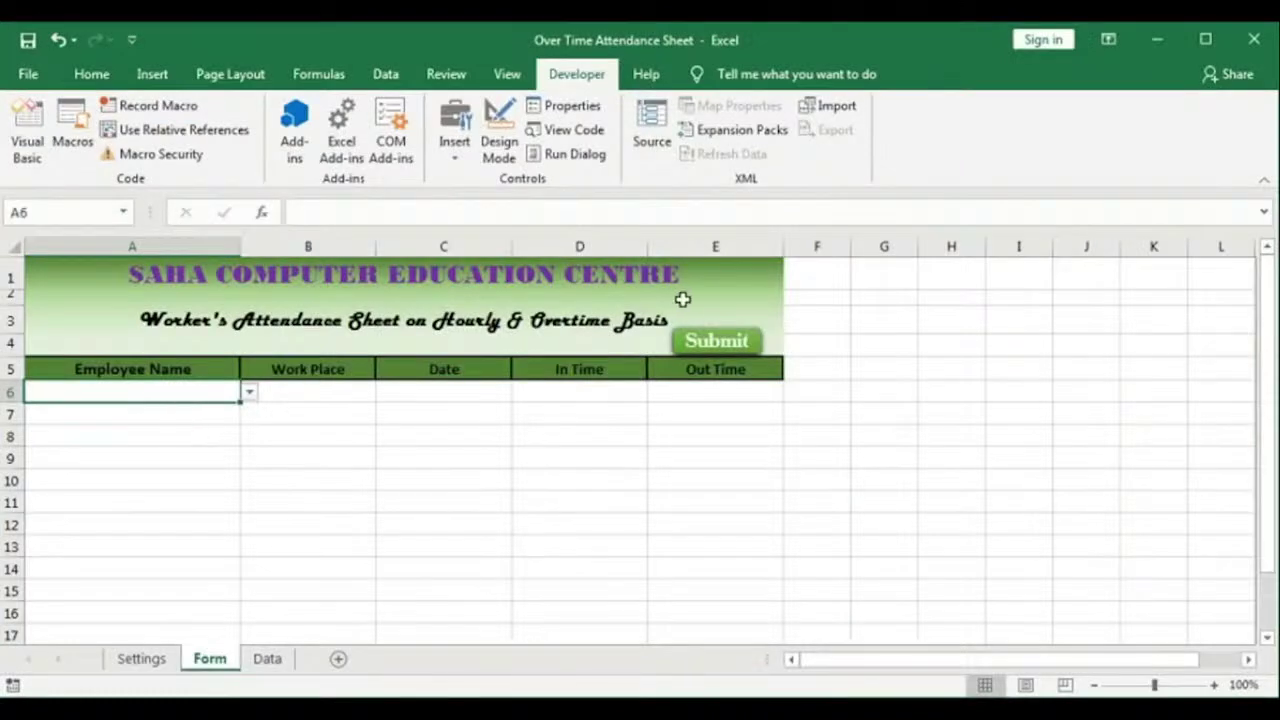
Step: Assign the Submit macro to the Submit shape through Assign Macro, then deselect the shape
right_click(720, 342)
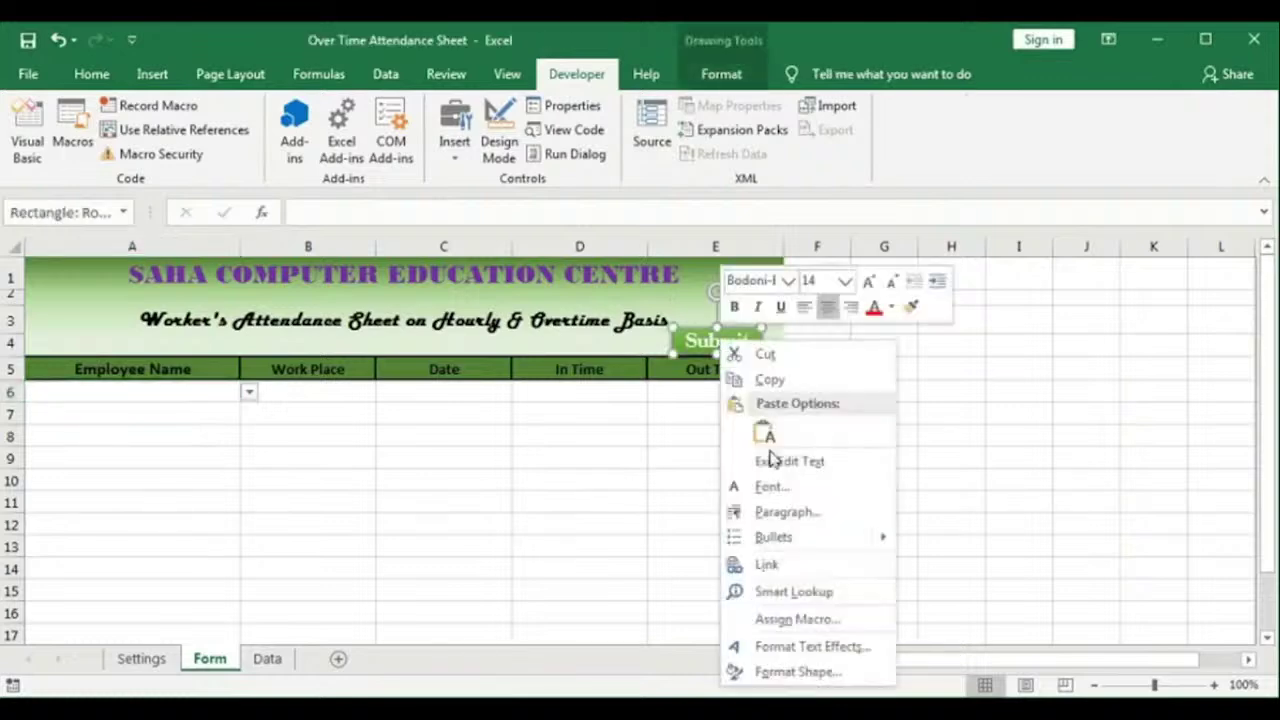
click(789, 620)
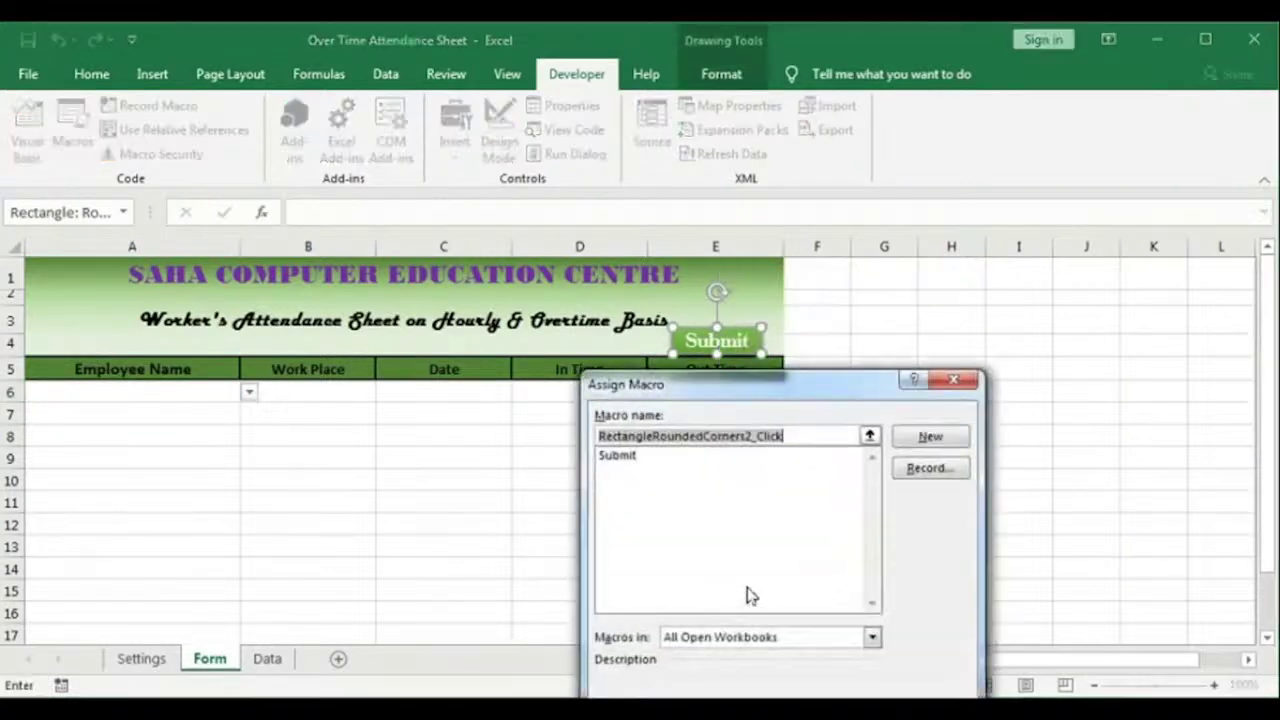
drag(750, 385, 732, 300)
click(605, 367)
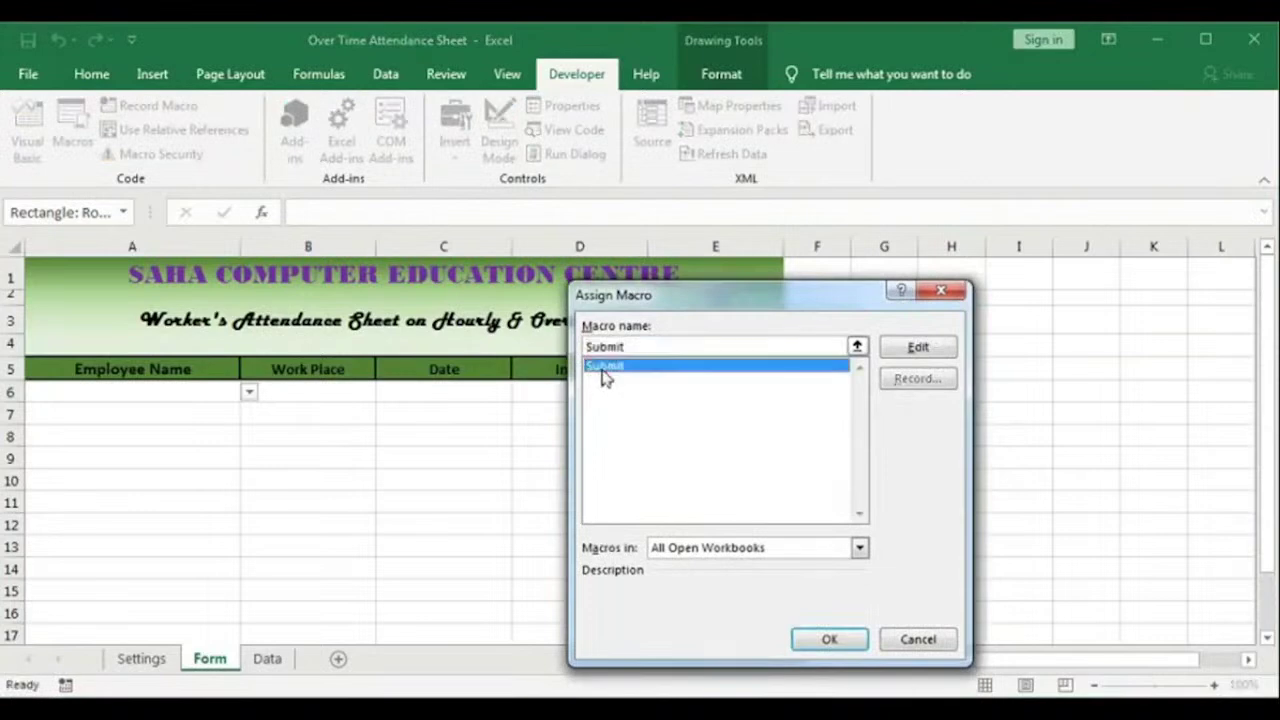
click(829, 640)
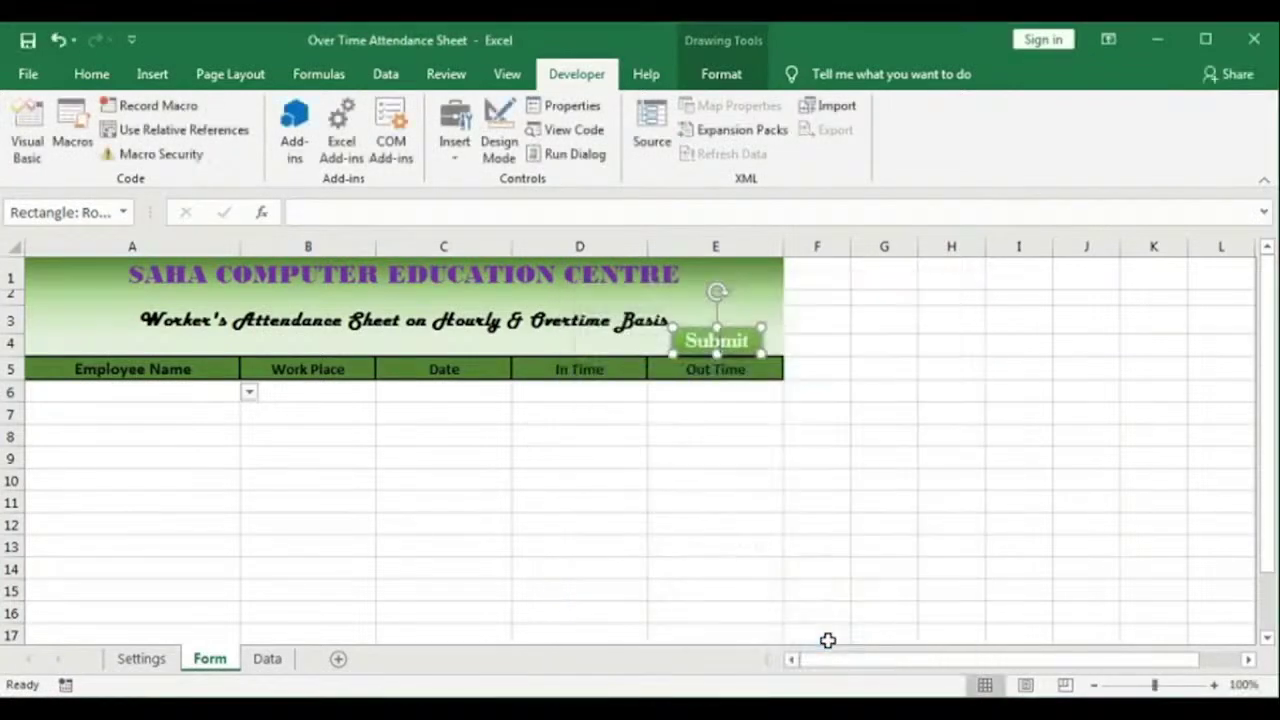
click(771, 483)
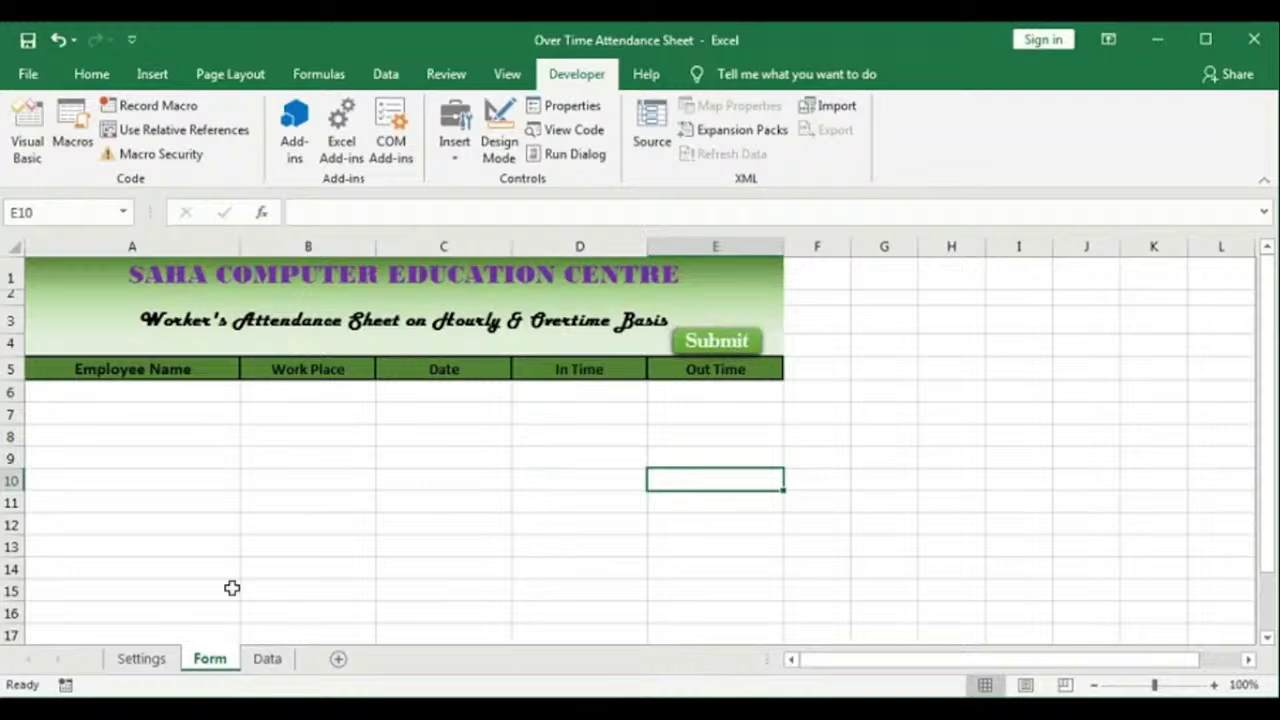
Step: Fill row 6 with the first employee at Work Place-1 on 23-03-20, 10:00 AM to 6:00 PM
click(271, 432)
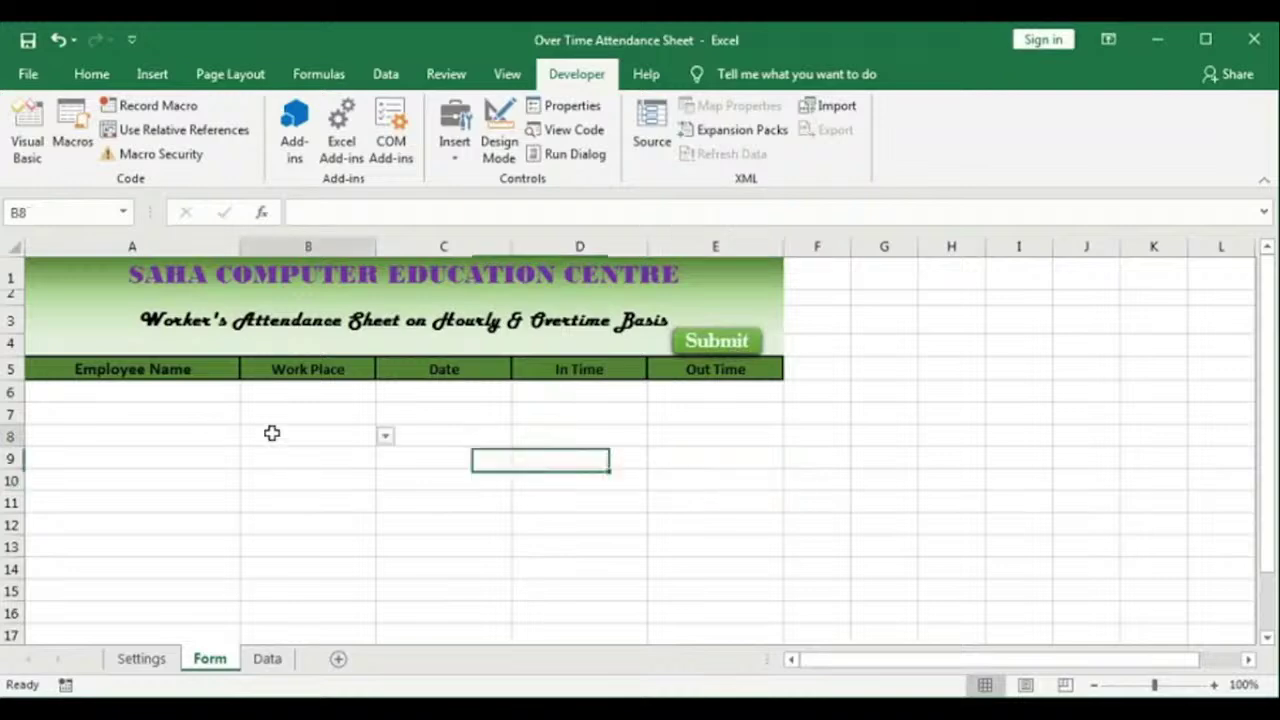
click(118, 392)
click(326, 388)
click(385, 392)
click(300, 411)
click(447, 392)
text(23-03-20)
key(Tab)
text(10:00 AM6:00 PM)
key(Return)
Step: Fill row 7 with the second employee at Work Place-1 on 23-03-20, 11:00 AM to 5:30 PM
click(178, 414)
click(249, 414)
click(178, 447)
click(326, 414)
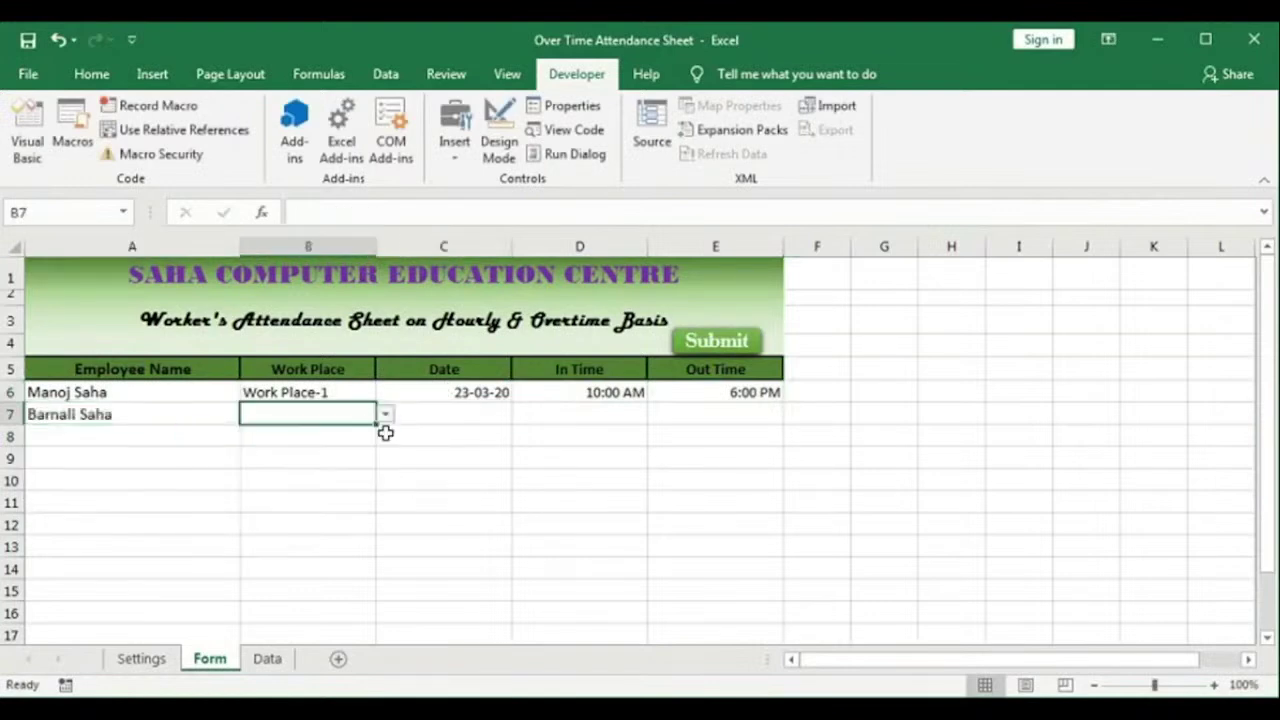
click(385, 413)
click(300, 433)
click(447, 414)
text(23-03-20)
key(Tab)
text(11 am)
key(Tab)
text(5:30 pm)
key(Return)
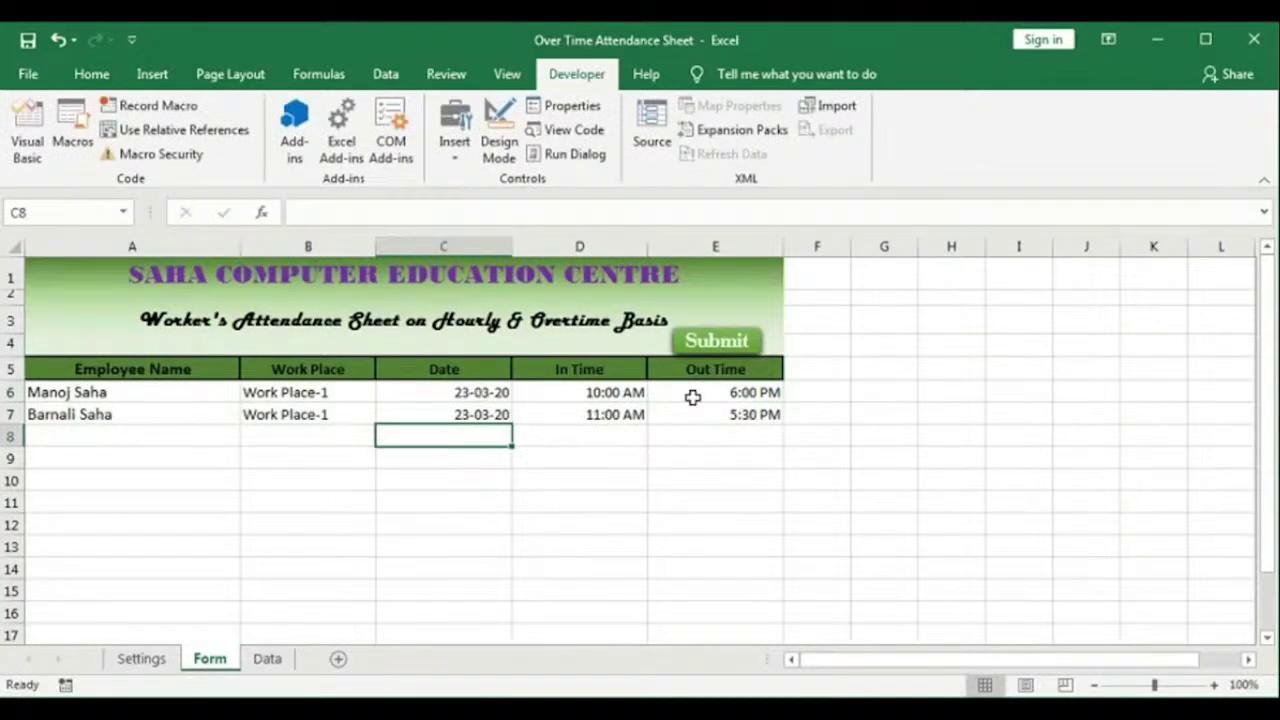
Step: Run Submit from the Form sheet and dismiss the compile error it raises
click(267, 658)
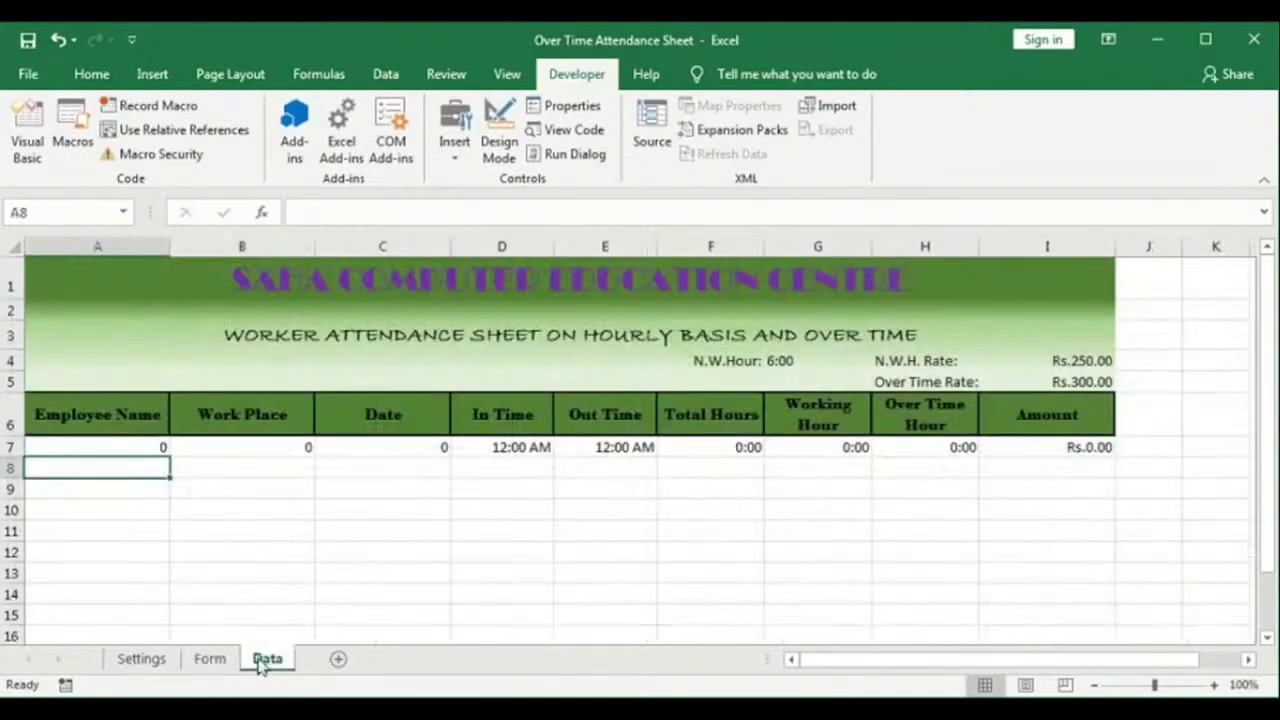
click(210, 658)
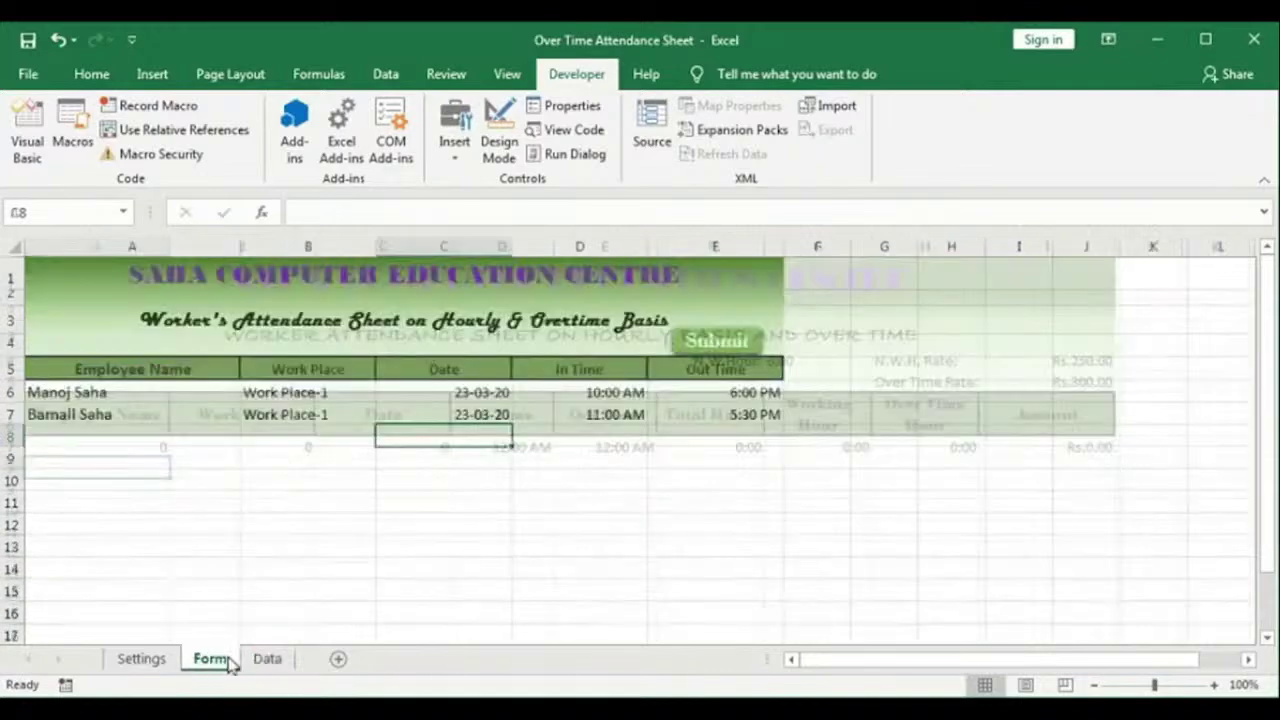
click(710, 358)
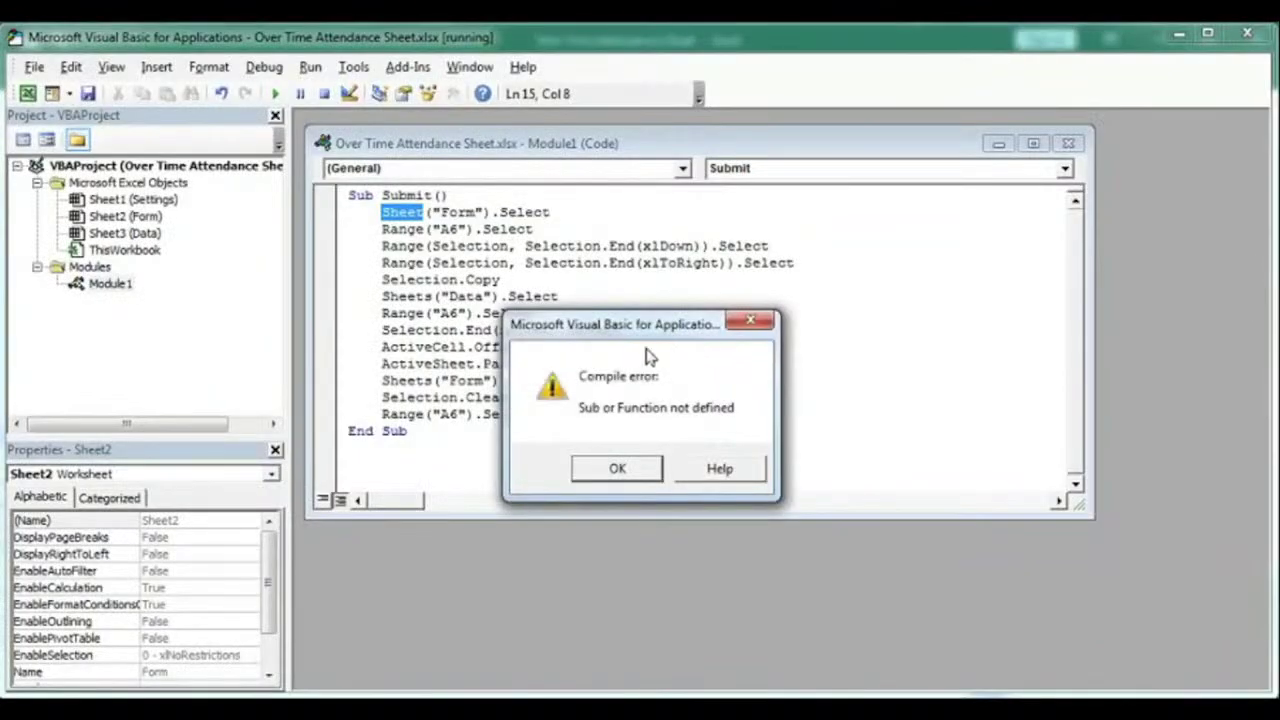
click(617, 468)
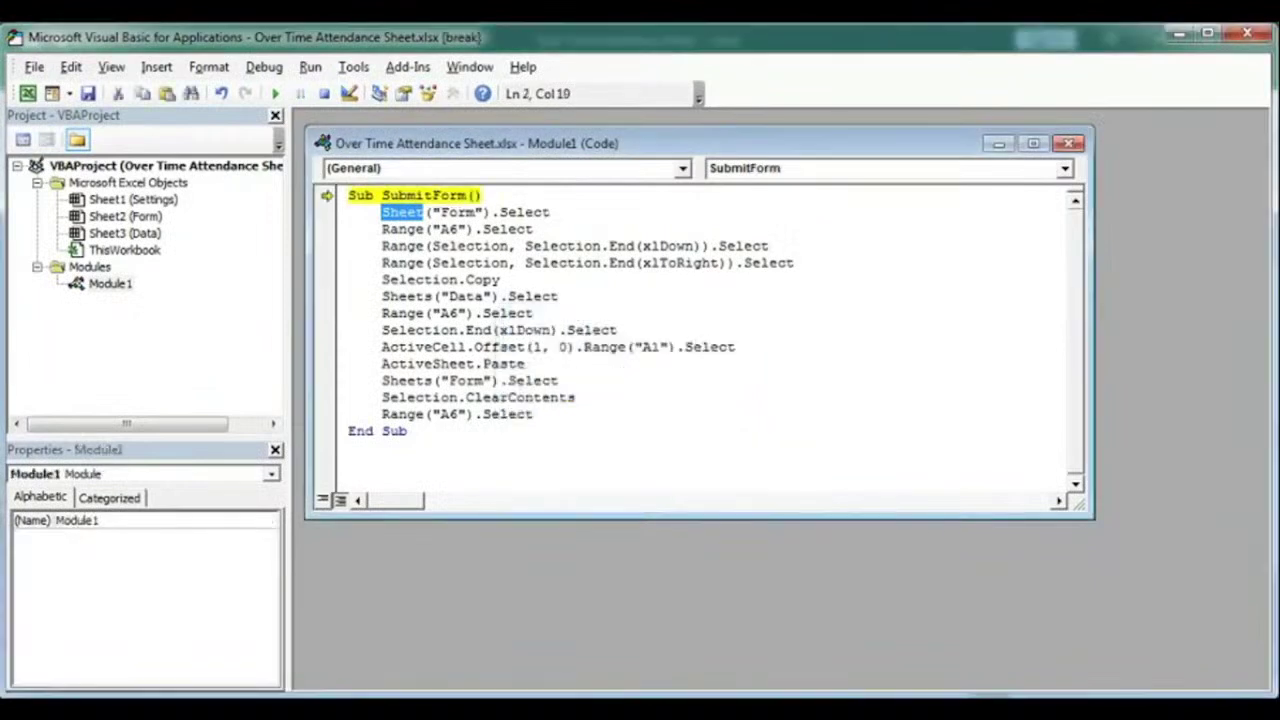
Step: Delete the faulty Sheet("Form").Select line, reset the macro, and return to Excel
click(415, 212)
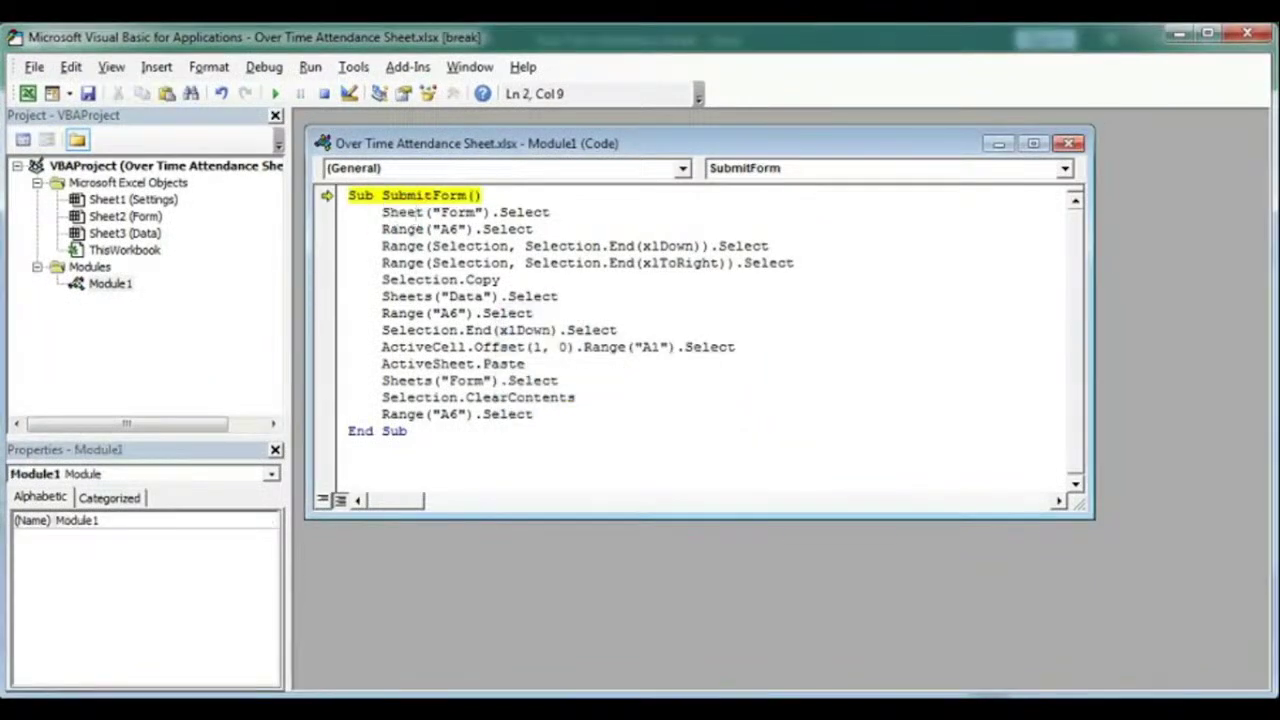
drag(381, 212, 634, 210)
key(Delete)
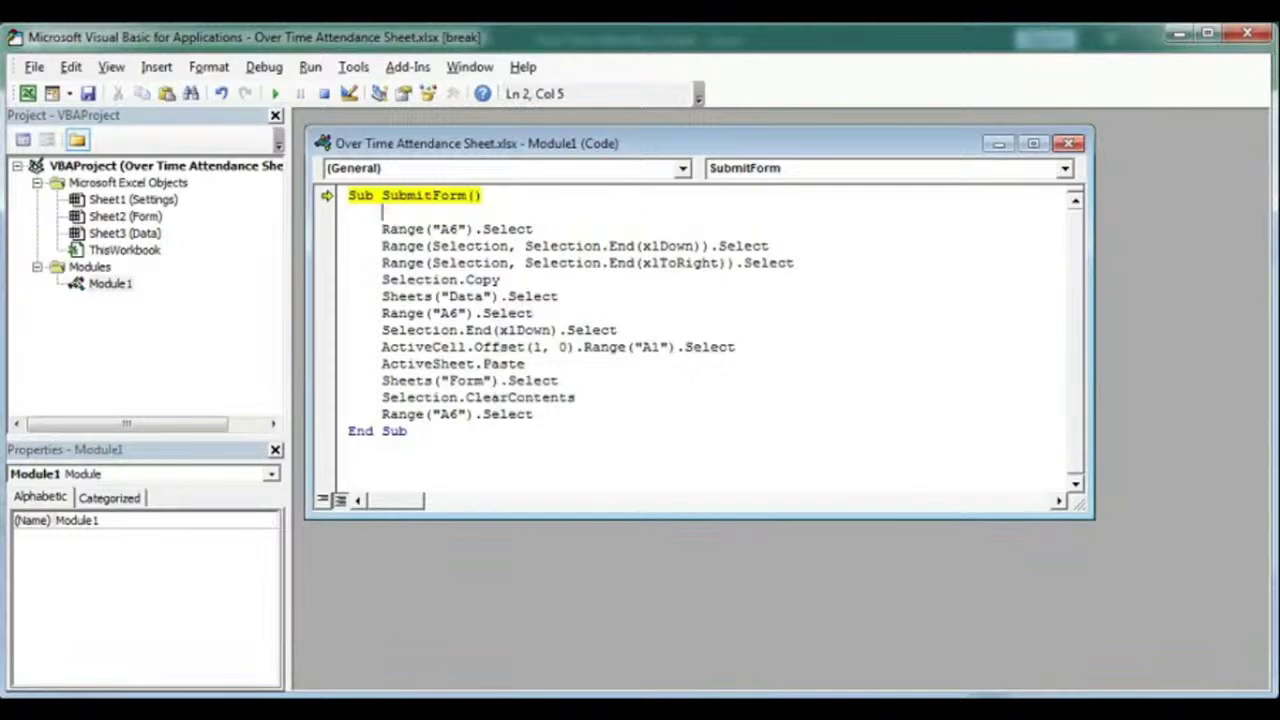
click(324, 93)
key(alt+F11)
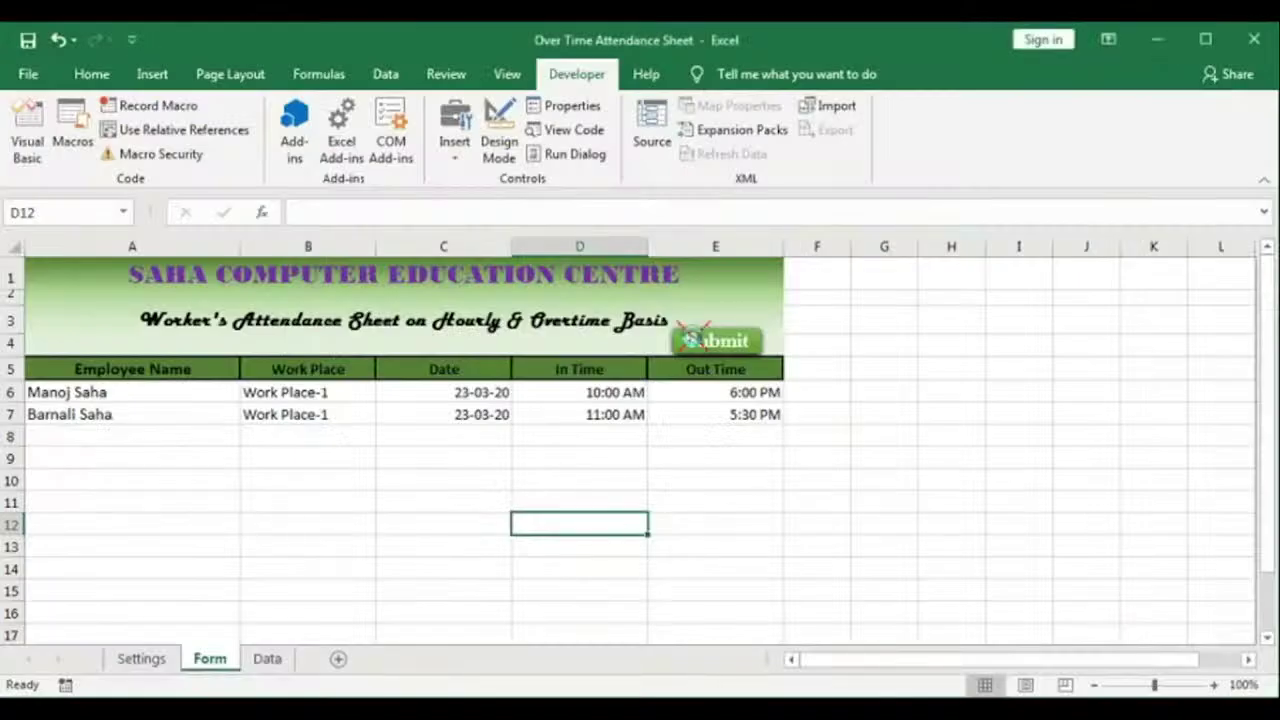
Step: Submit both rows and fill the F7:I7 hours and amount formulas down the Data sheet
click(694, 341)
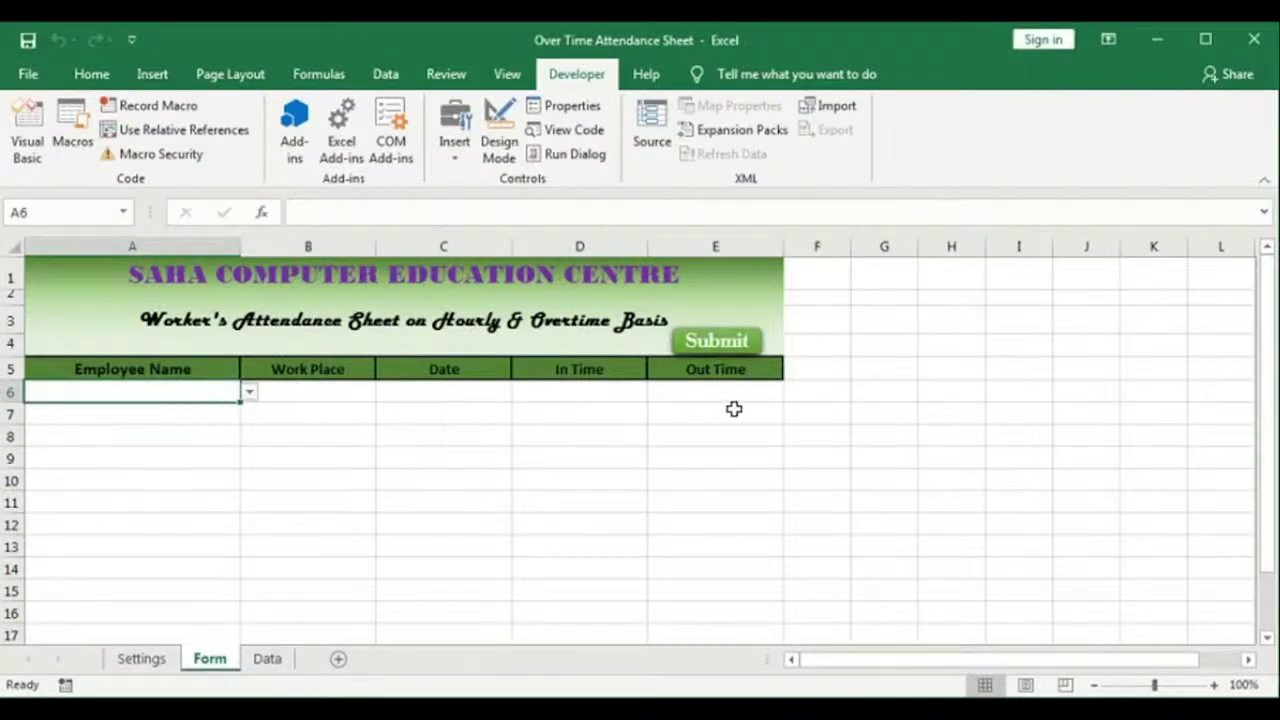
click(266, 660)
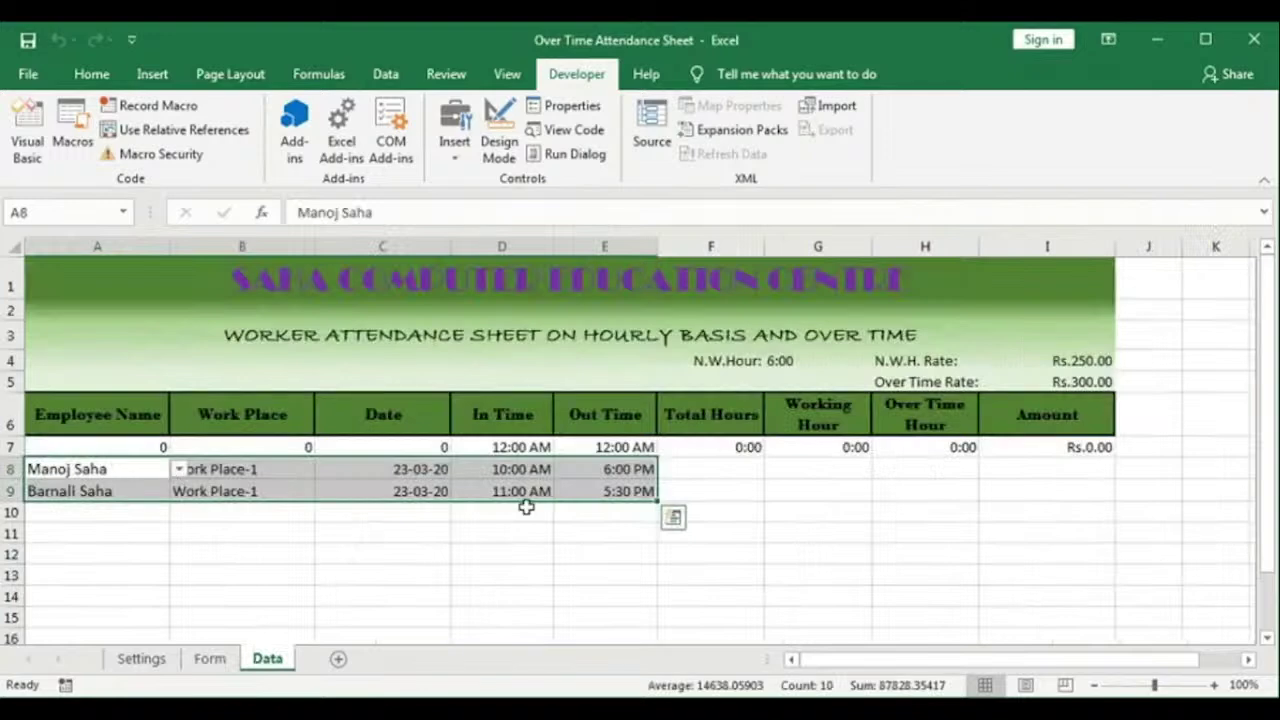
drag(720, 463, 1040, 490)
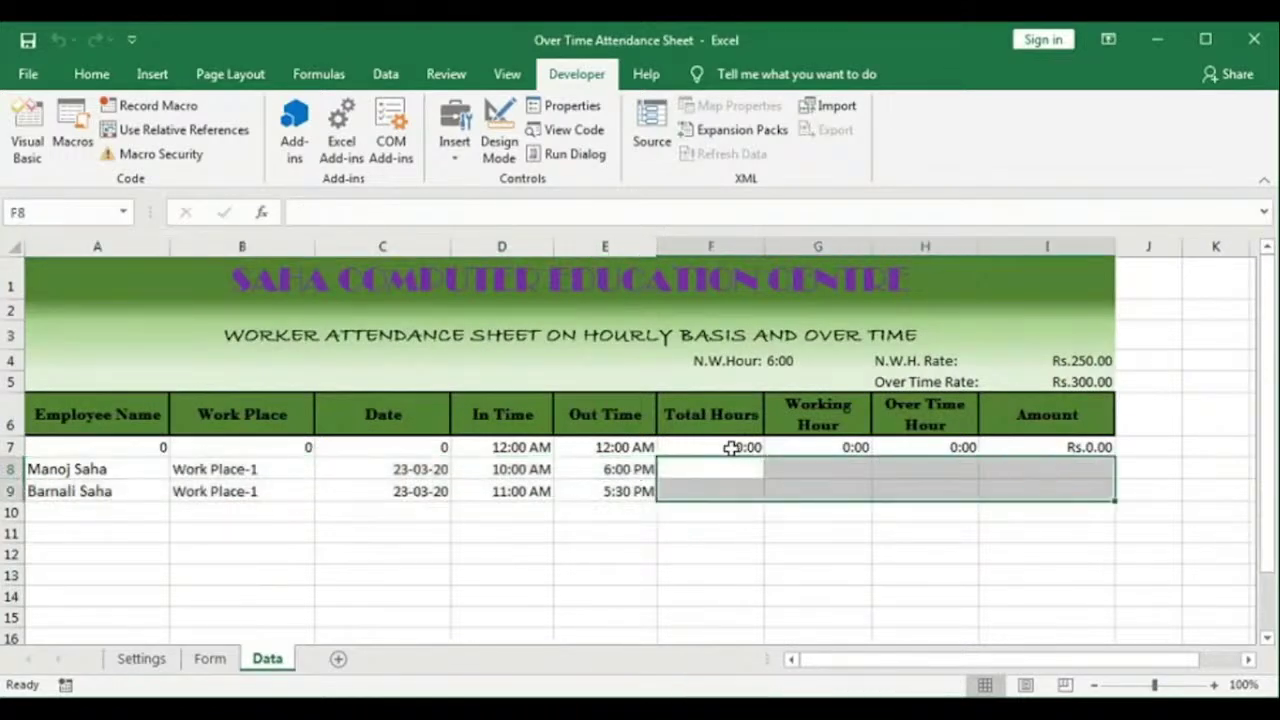
drag(726, 447, 1062, 450)
scroll(1070, 435, down, 1)
drag(1113, 362, 1016, 659)
drag(1267, 600, 1254, 247)
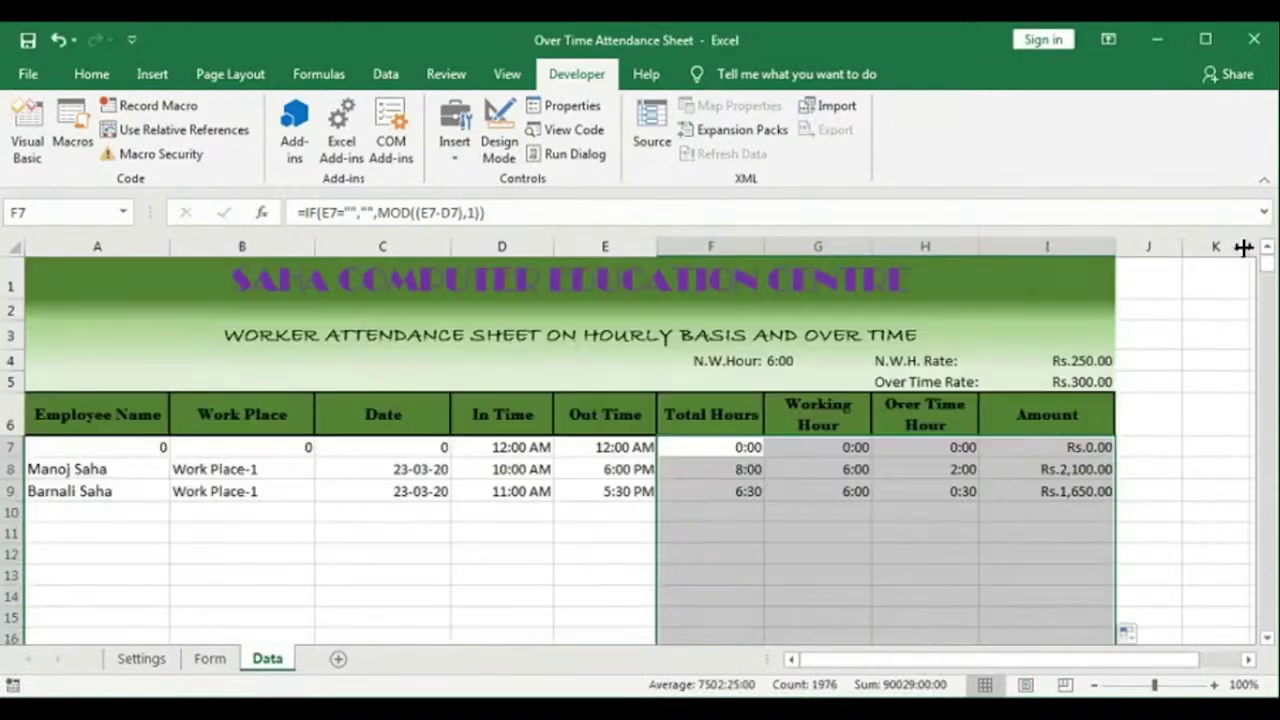
click(493, 550)
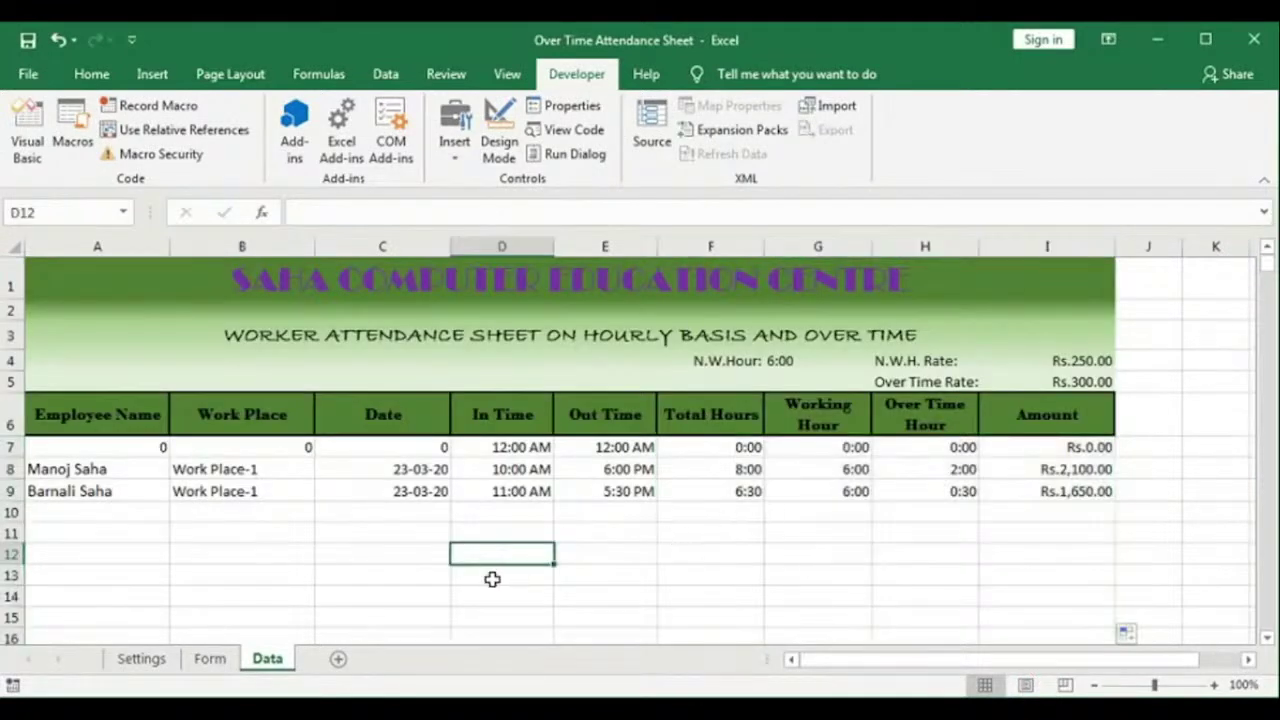
click(208, 658)
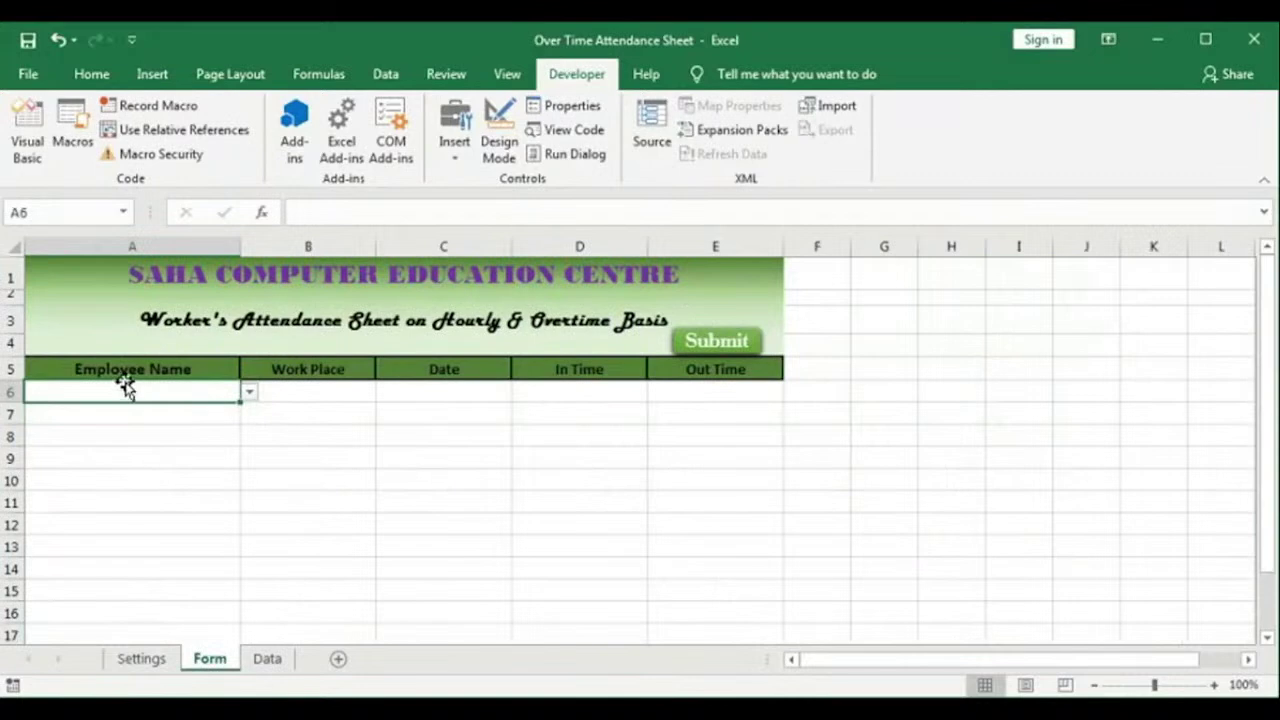
Step: Fill row 6 with the first employee at Work Place-2 on 24-03-20, 10:00 AM to 7:00 PM
click(250, 393)
click(200, 420)
click(335, 393)
click(385, 393)
click(320, 422)
click(447, 387)
text(24-03-20)
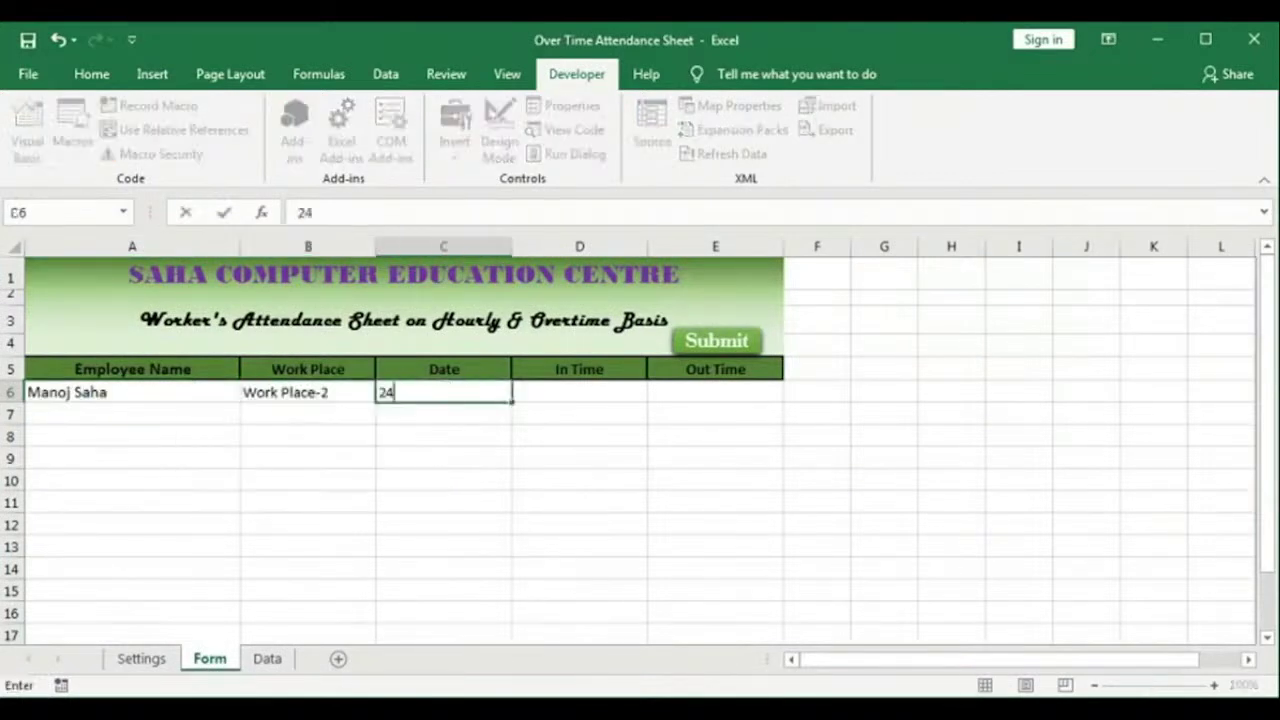
key(Tab)
text(10 am)
key(Tab)
text(7 pm)
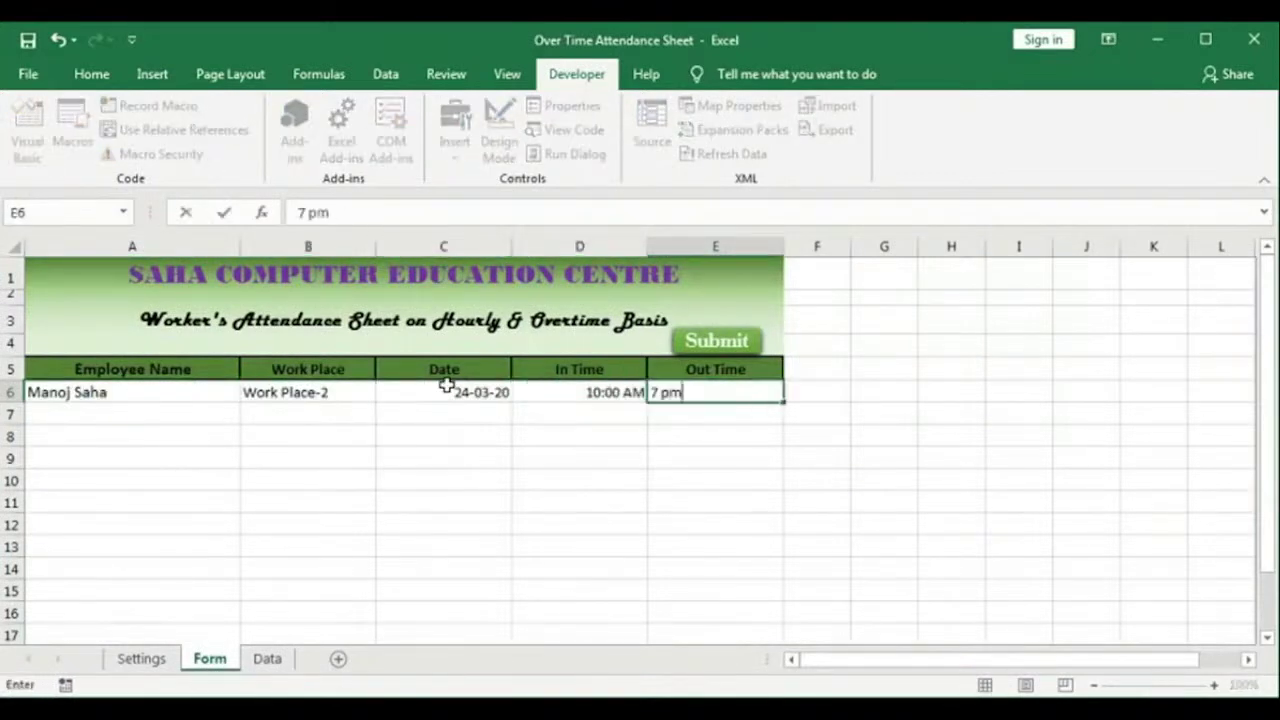
click(218, 415)
Step: Fill row 7 with the second employee at Work Place-2 on 24-03-20, 10:30 AM to 6:30 PM
click(250, 418)
click(200, 443)
click(335, 415)
click(386, 415)
click(349, 446)
click(490, 418)
text(24-03-20)
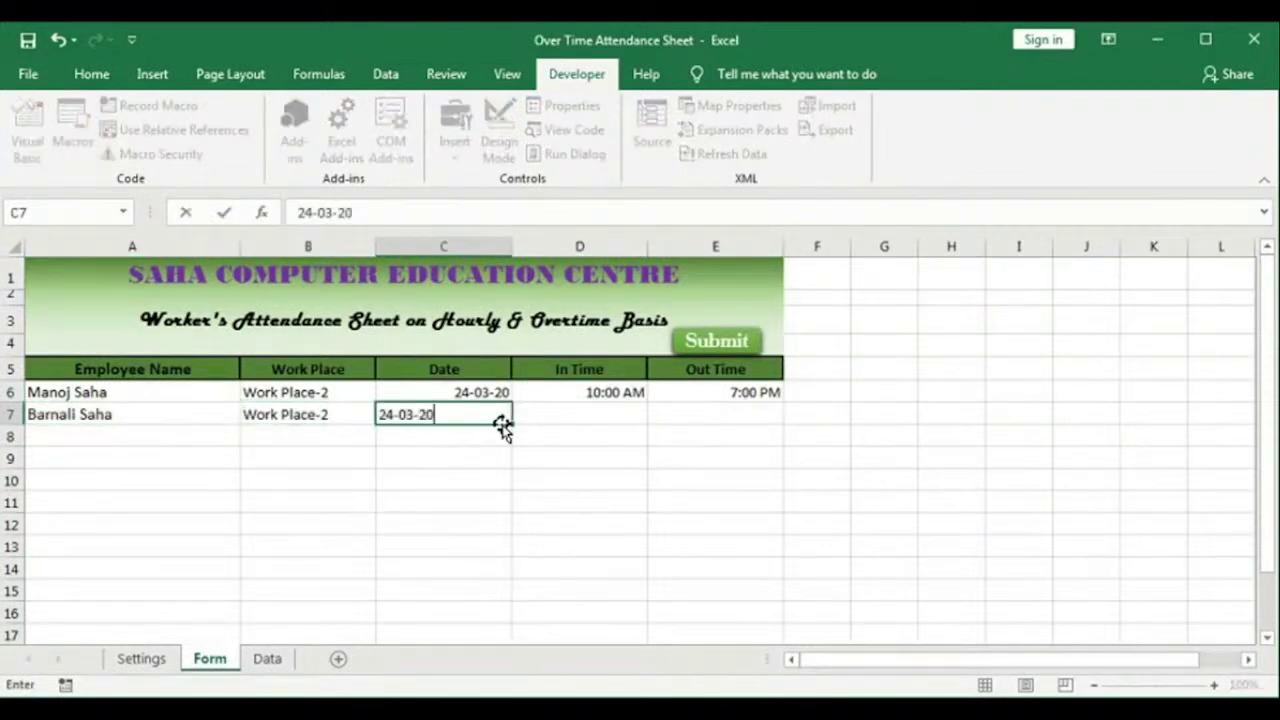
key(Tab)
text(10: am)
key(Tab)
text(6:30 pm)
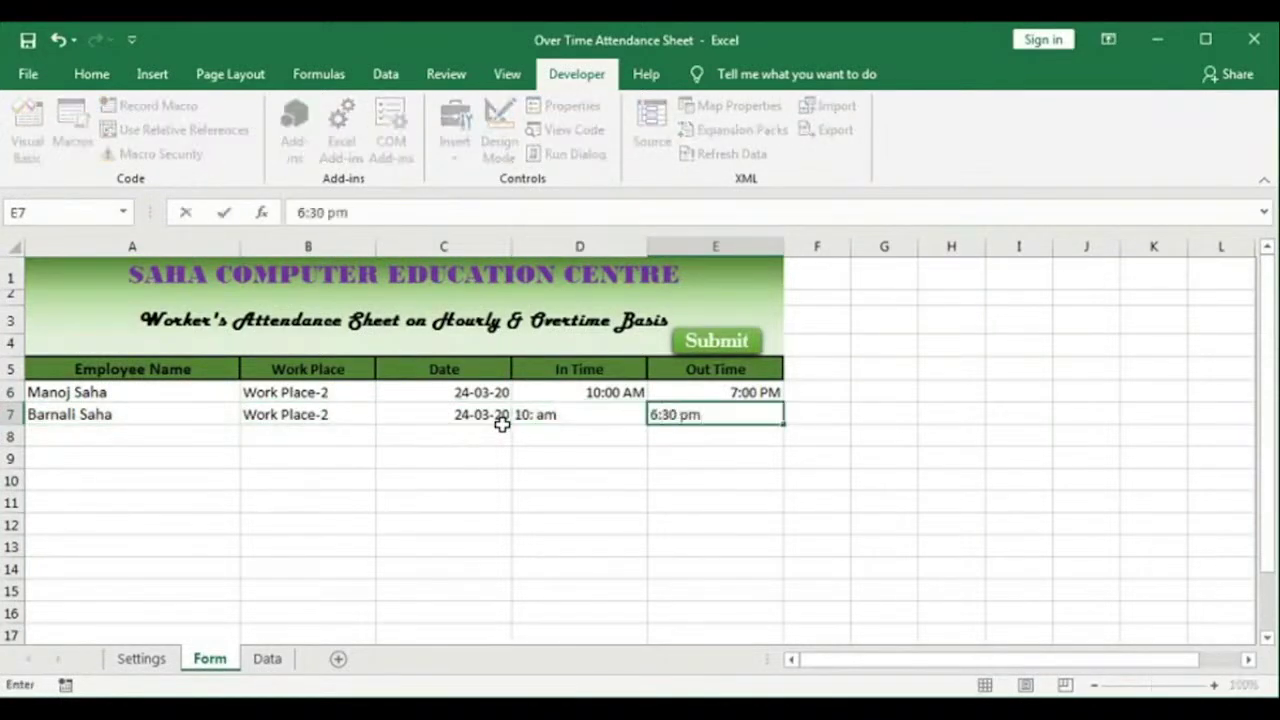
key(Return)
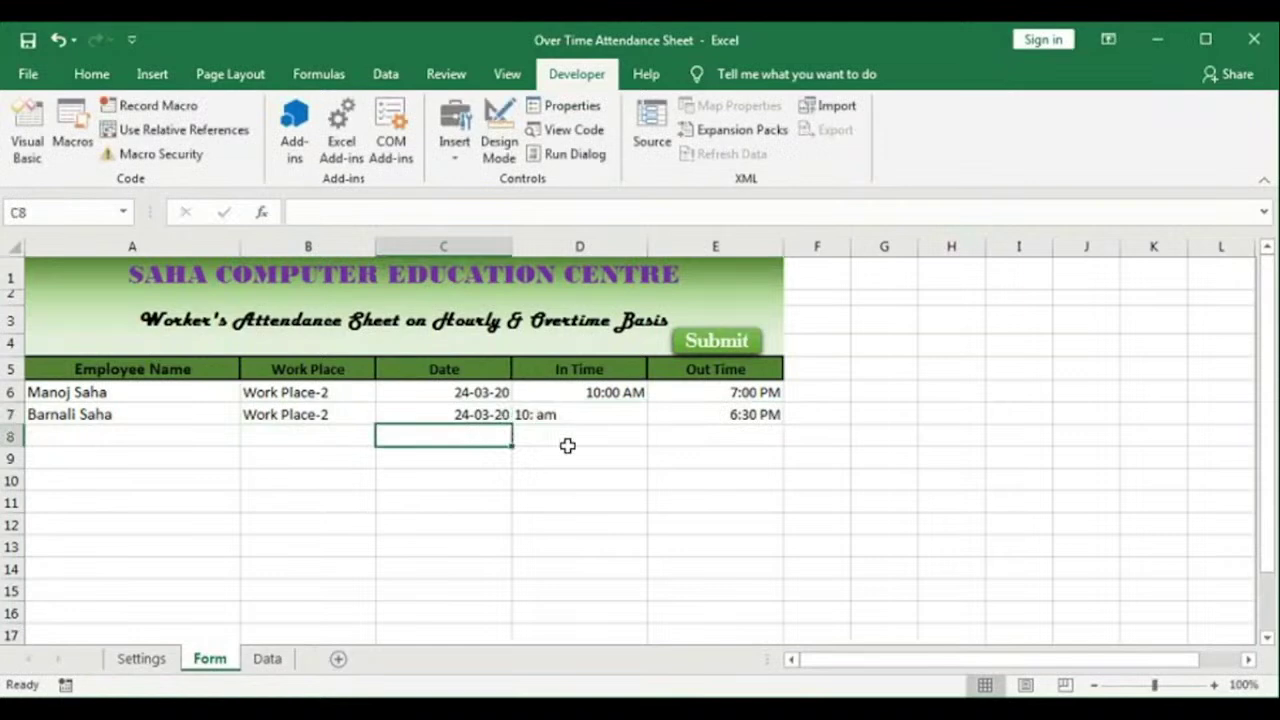
double_click(535, 417)
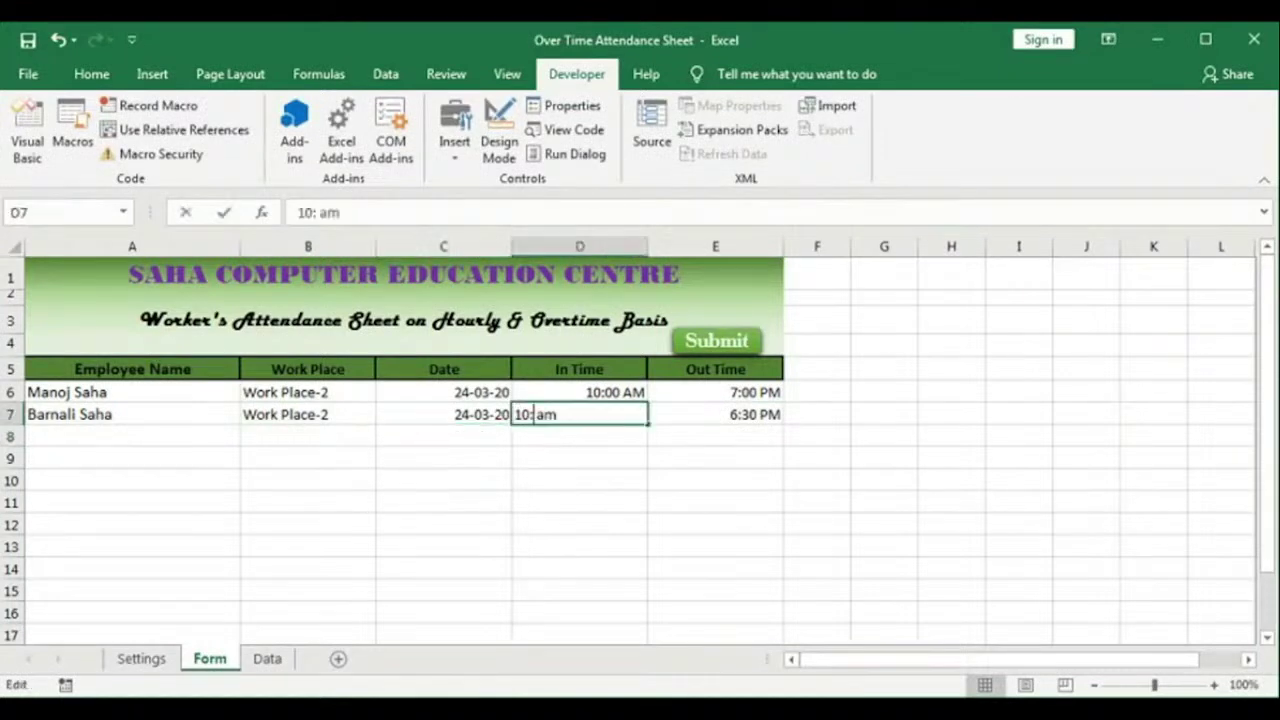
text(30)
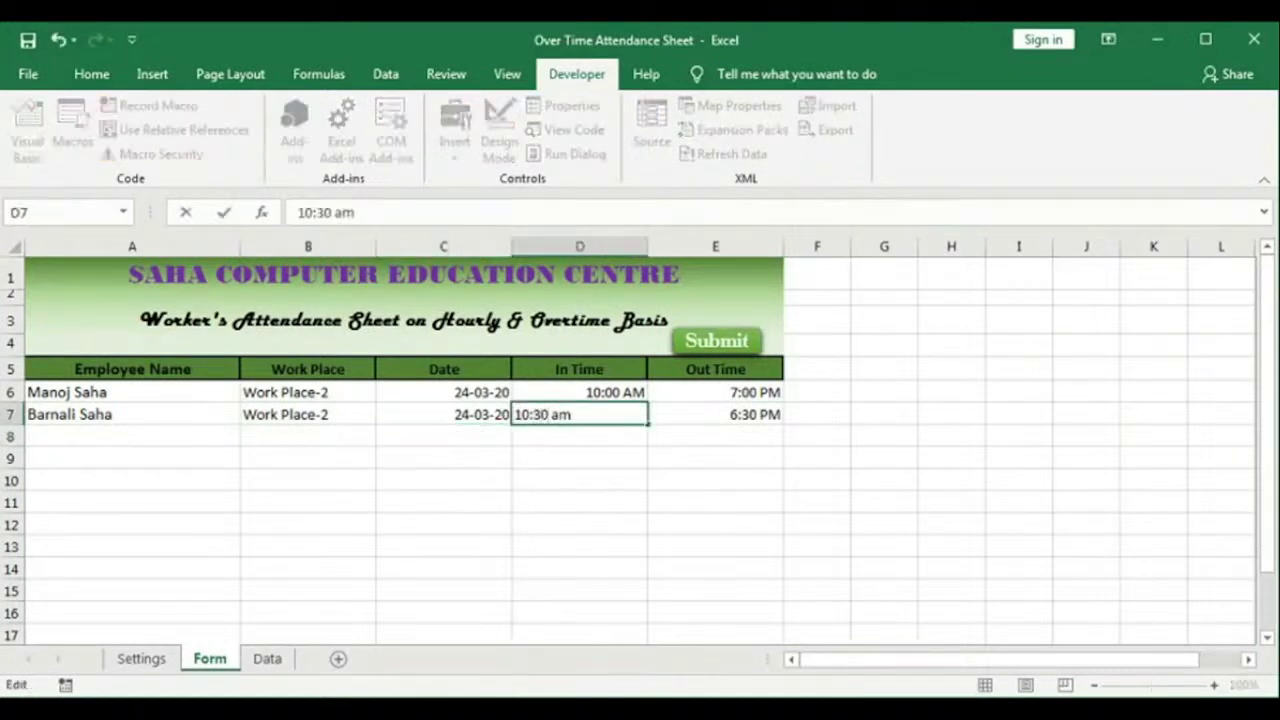
key(Tab)
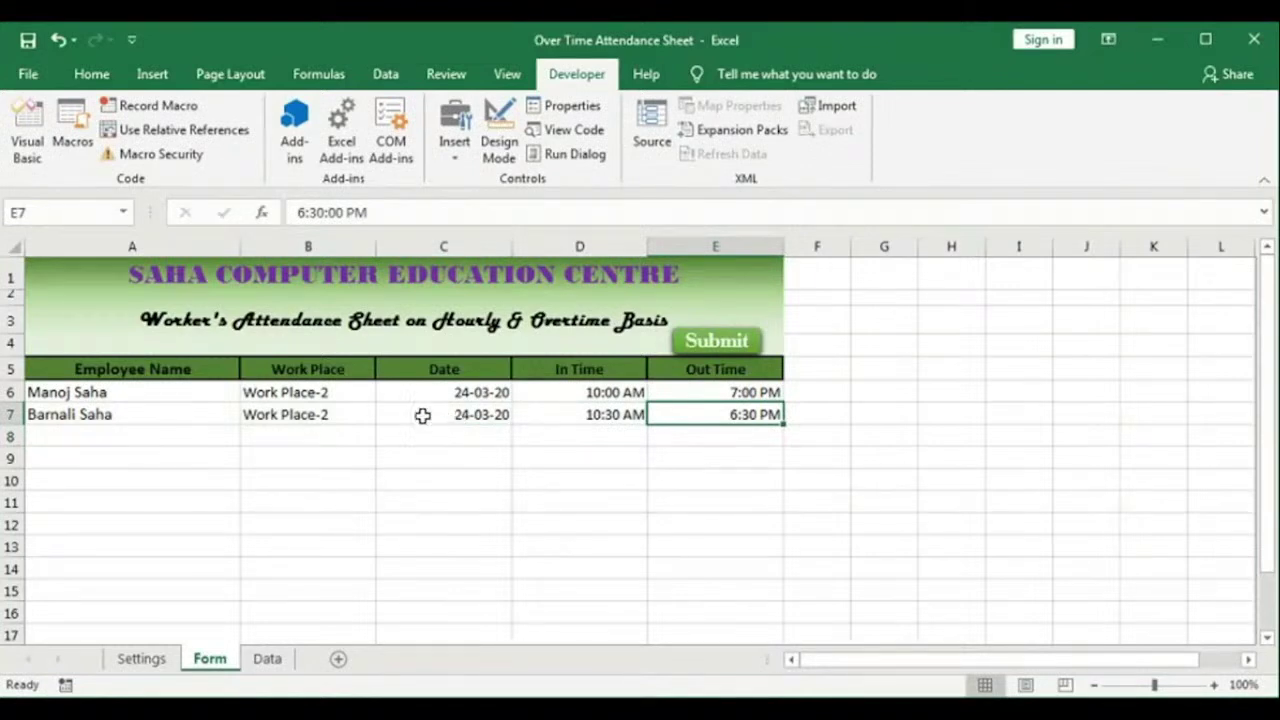
Step: Submit the entries and confirm Data rows 10–11 calculate Rs.2,400.00 and Rs.2,100.00
click(266, 658)
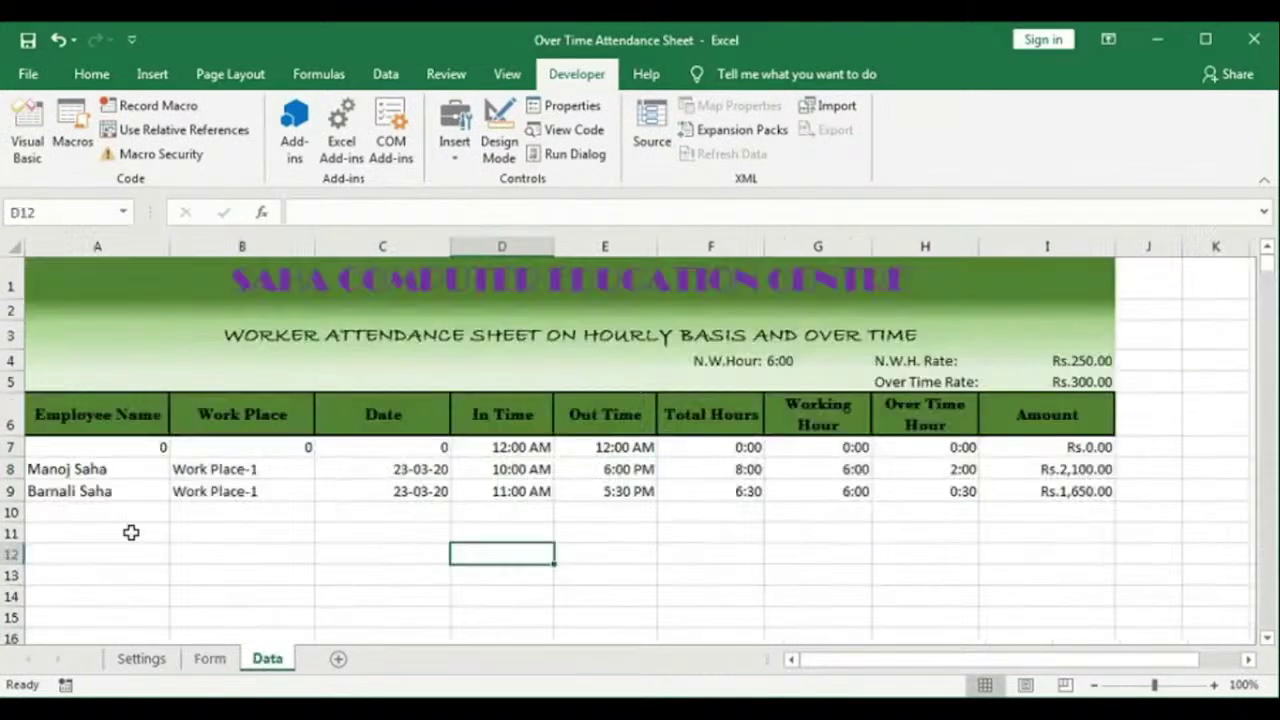
click(212, 658)
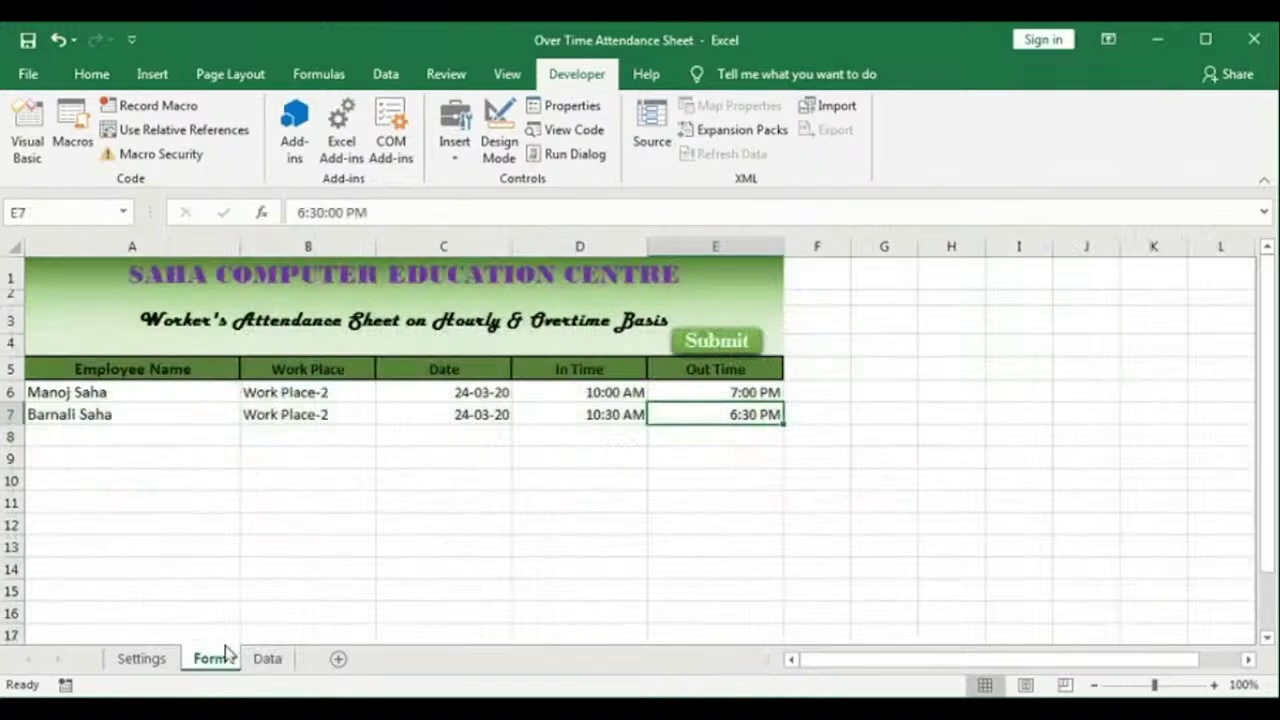
click(724, 345)
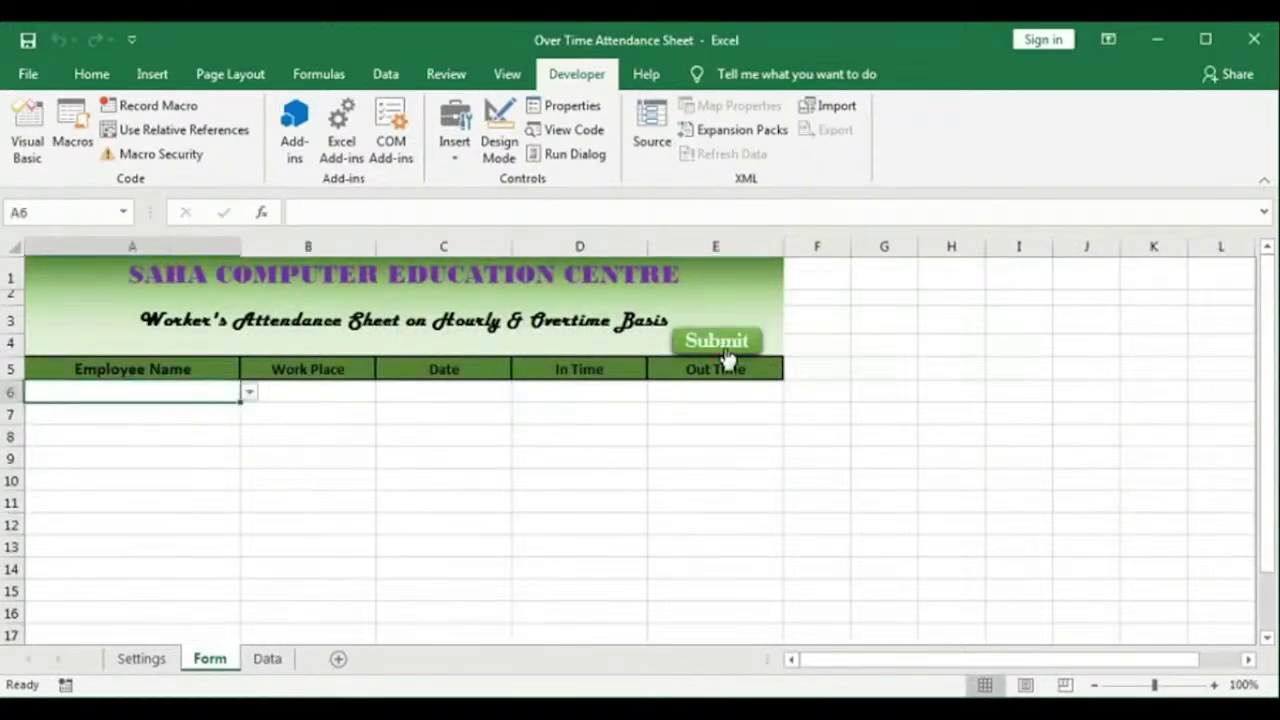
click(265, 658)
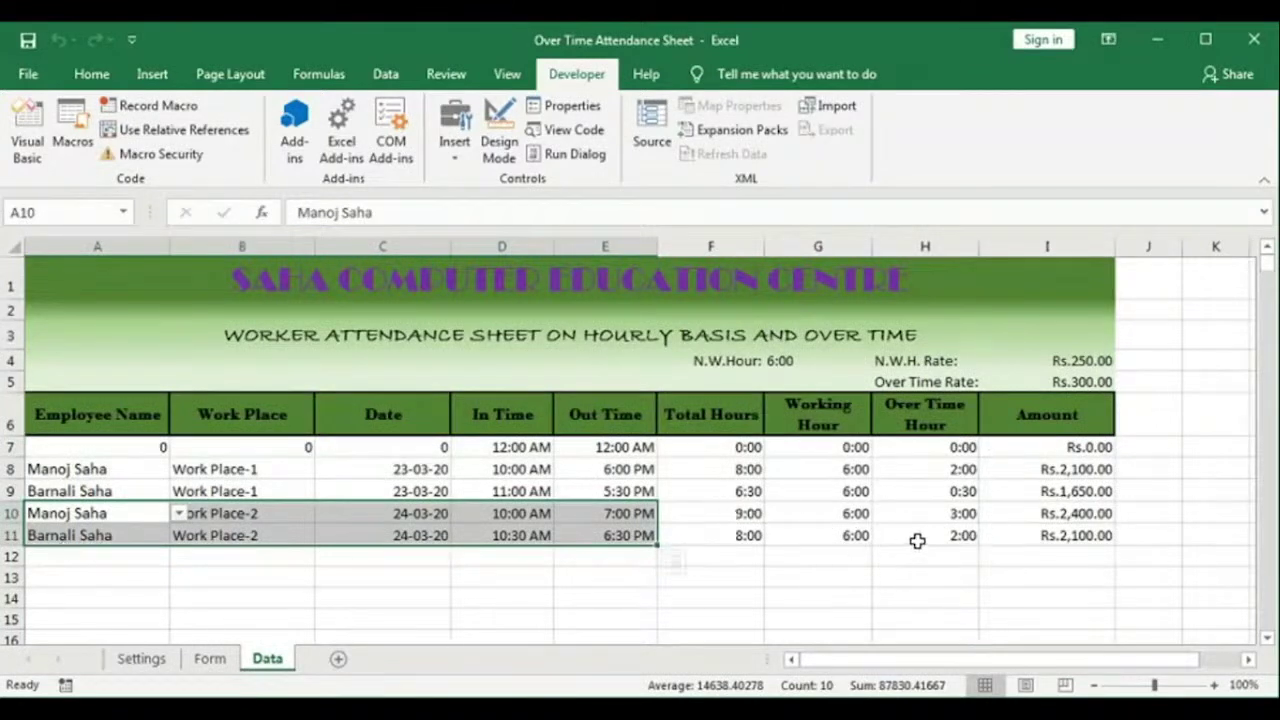
click(742, 514)
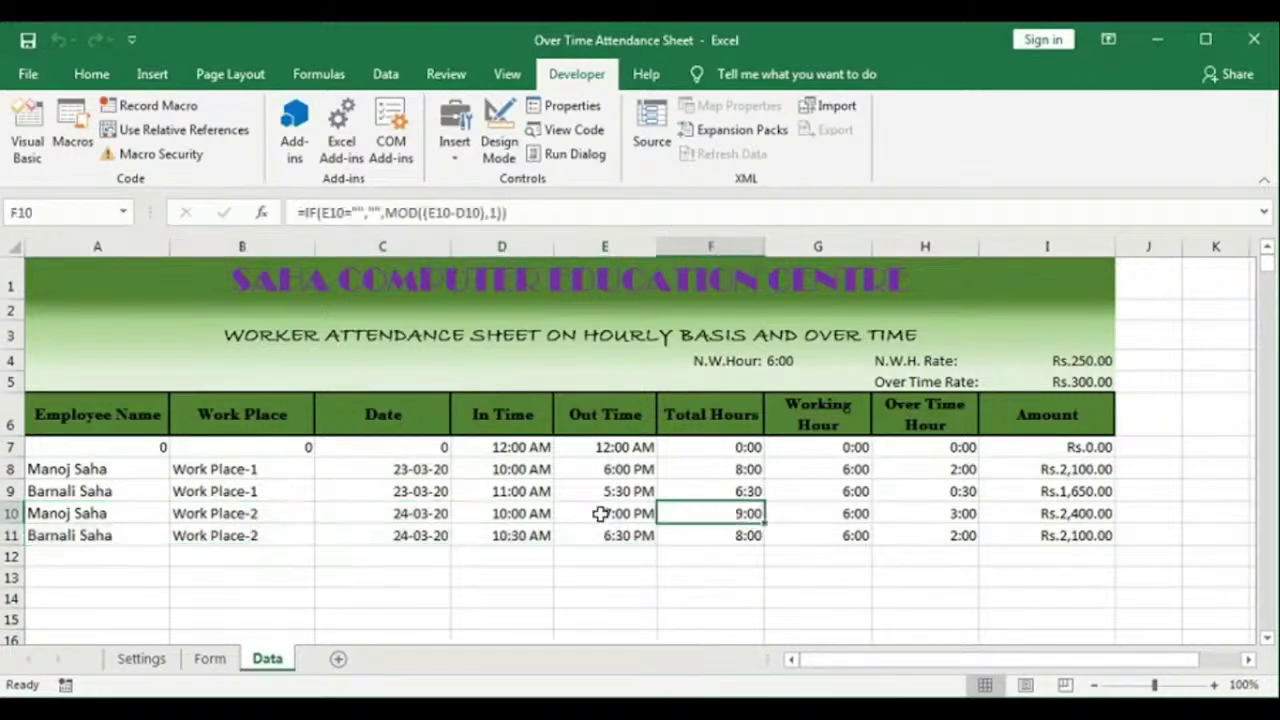
click(210, 660)
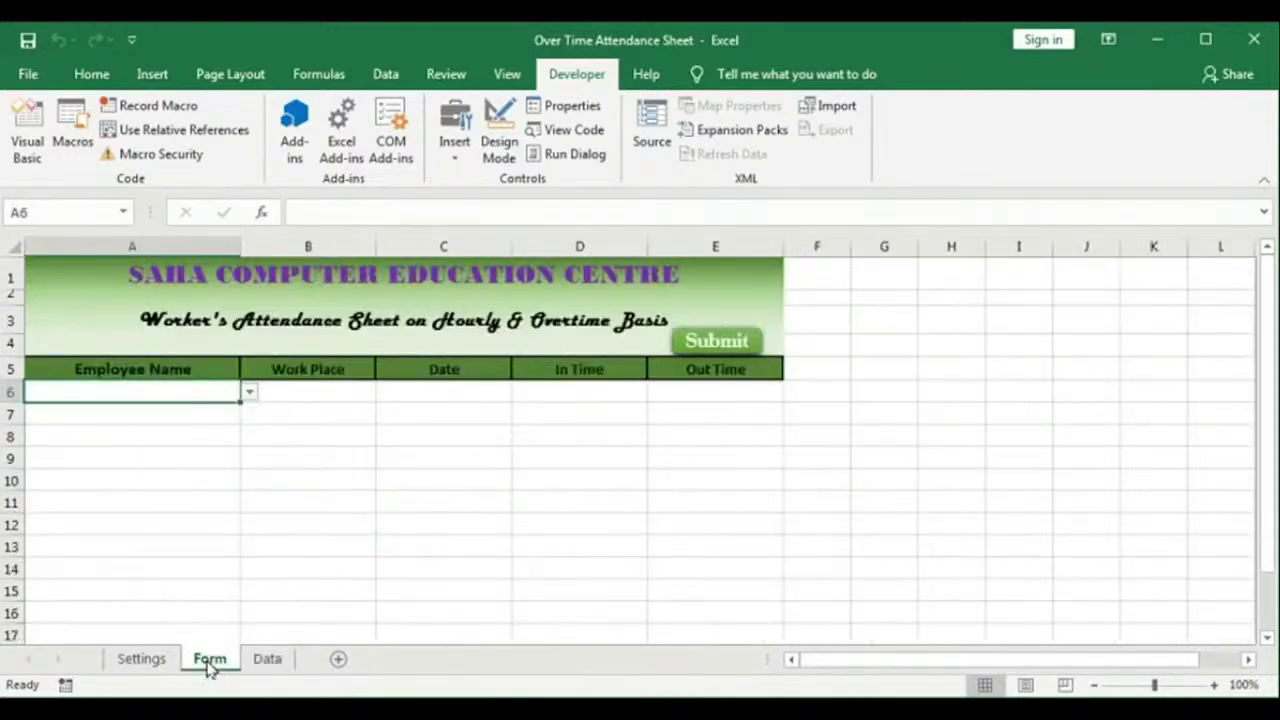
click(267, 660)
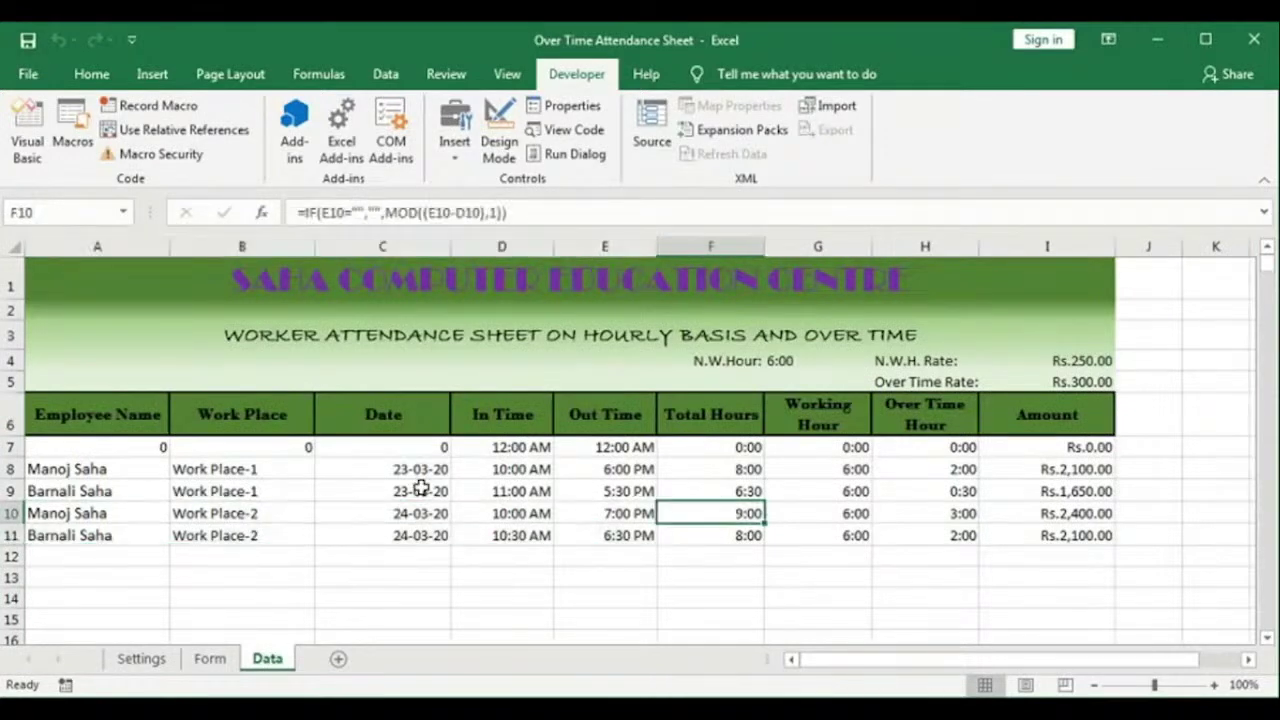
key(ctrl+n)
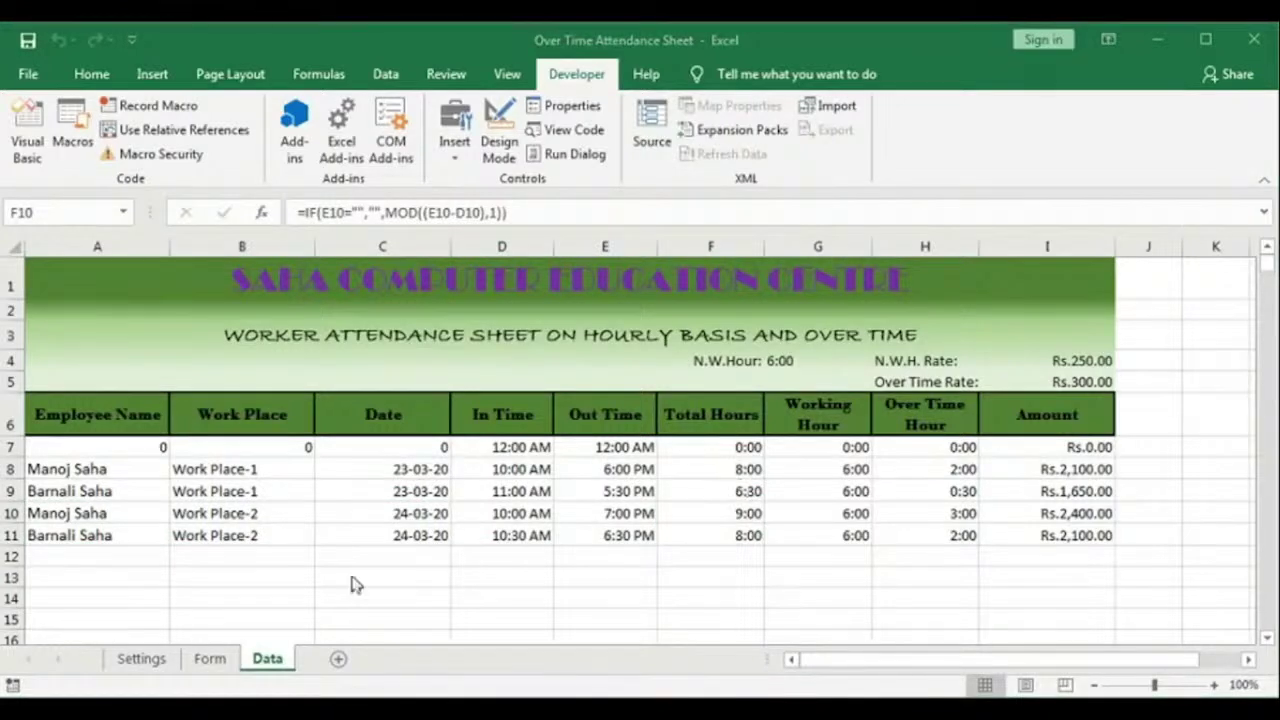
click(341, 666)
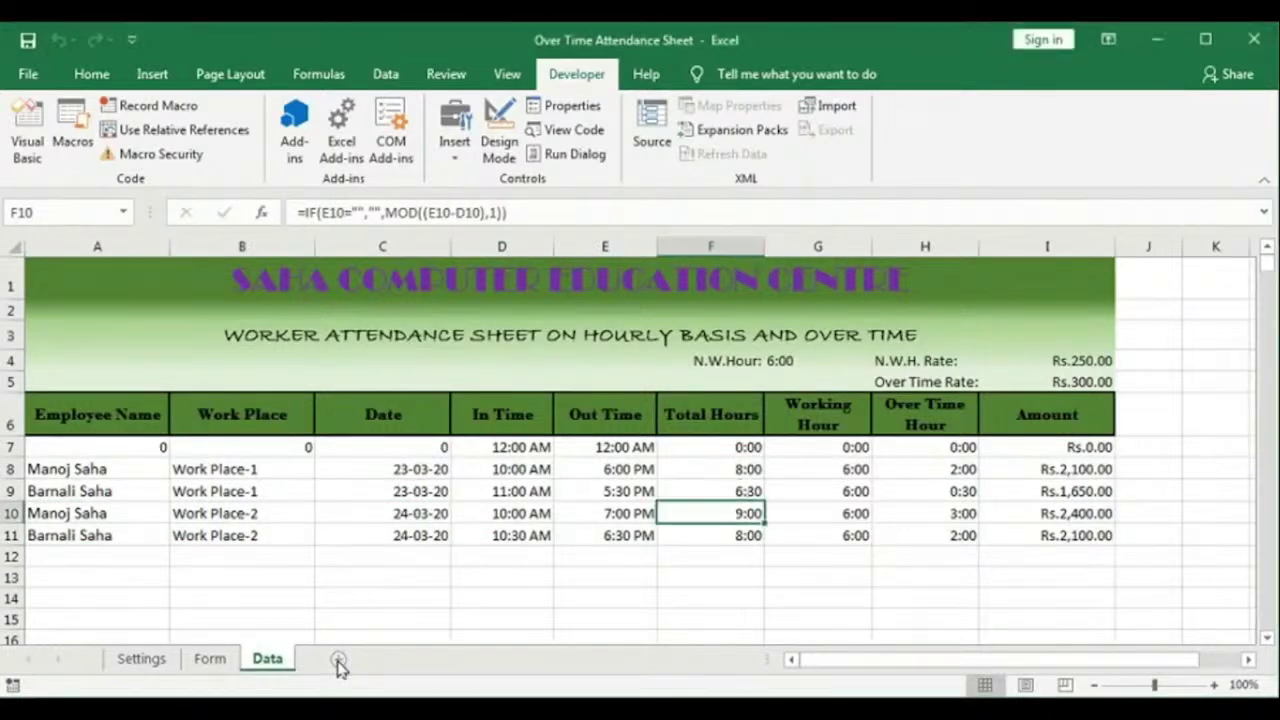
Step: Add a new sheet named Result and paste the attendance header table into it
click(338, 662)
double_click(334, 660)
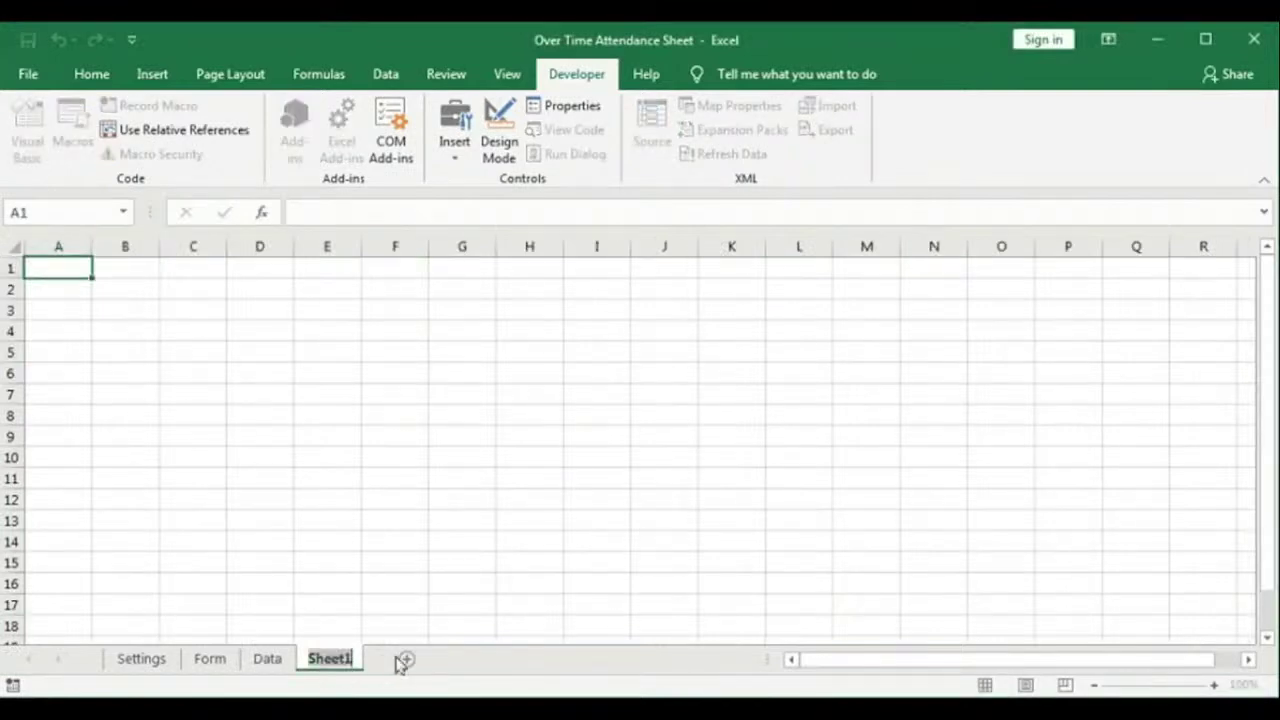
text(Result)
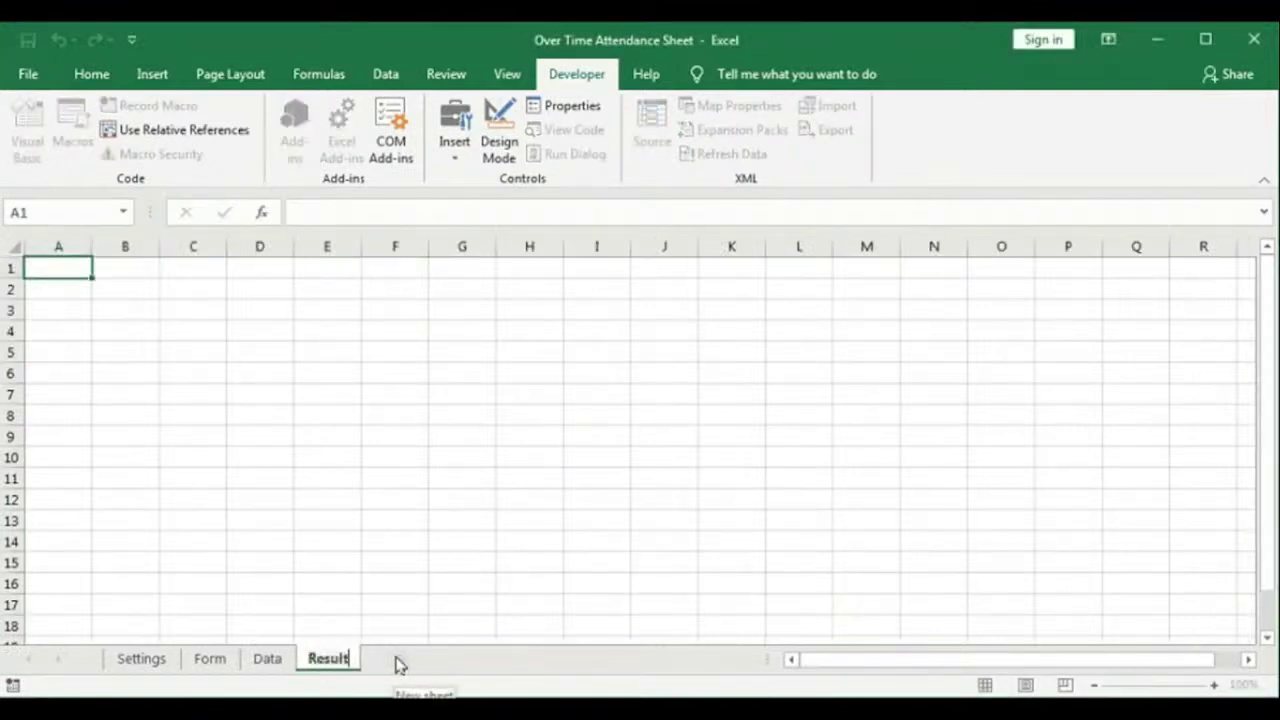
key(Return)
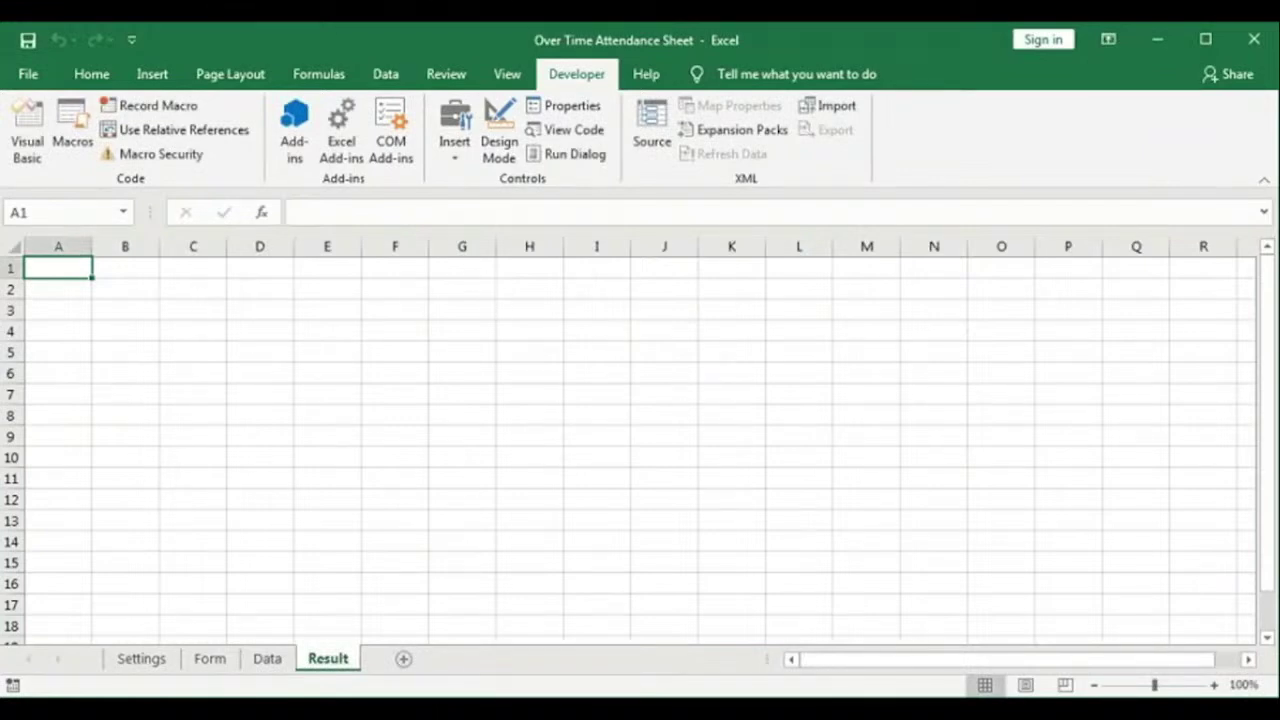
key(ctrl+v)
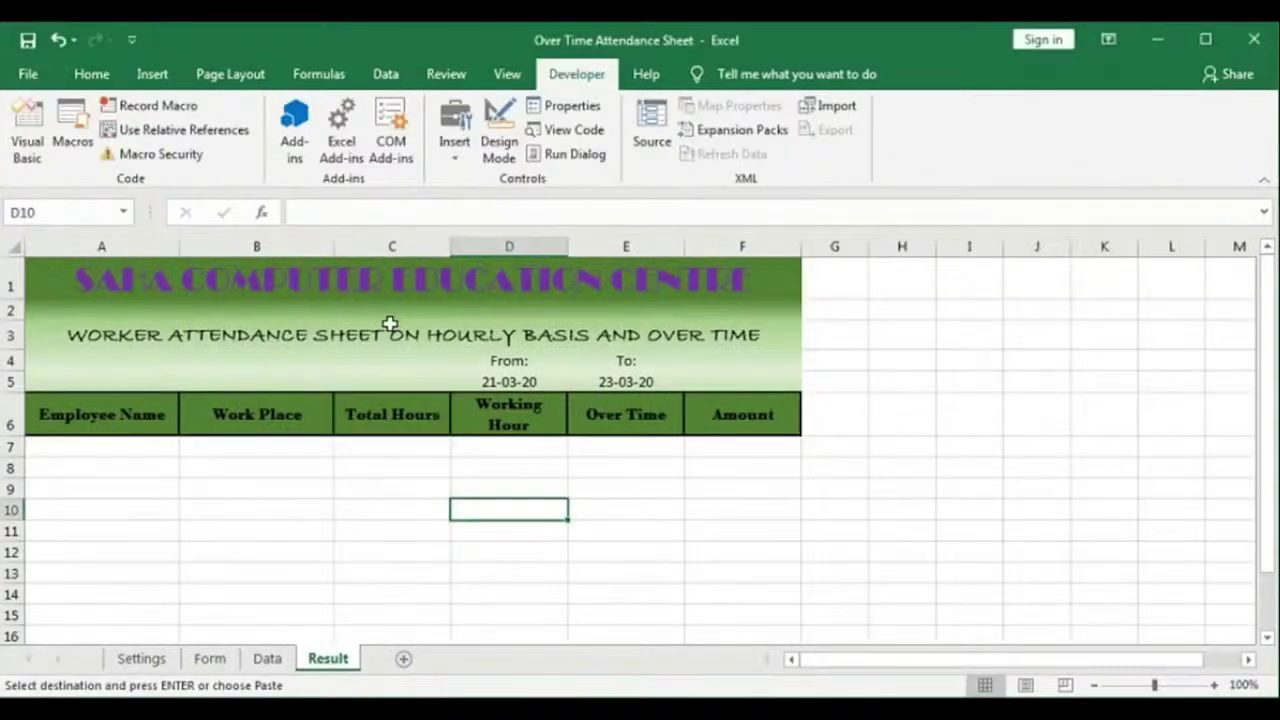
Step: Restrict Employee Name cells A7:A15 to a dropdown list from Settings_EmployeeList
drag(122, 444, 97, 615)
drag(252, 443, 229, 594)
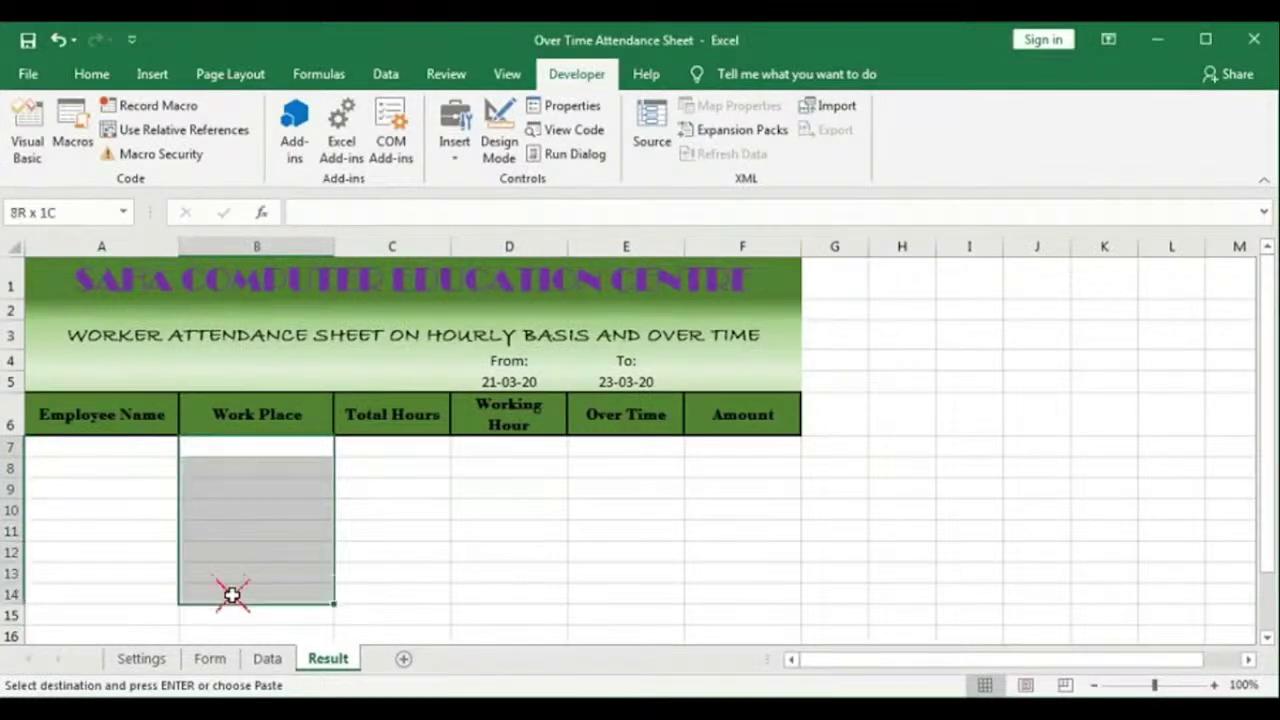
drag(108, 451, 93, 611)
drag(92, 617, 91, 617)
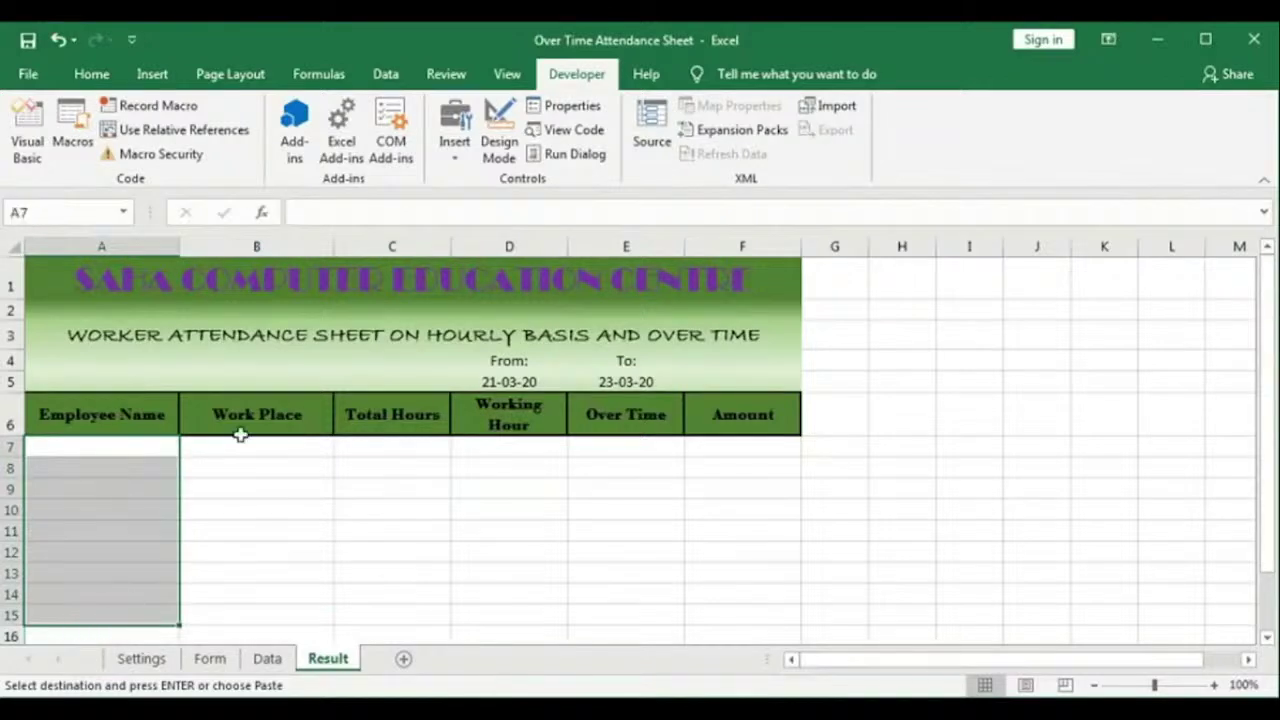
click(385, 74)
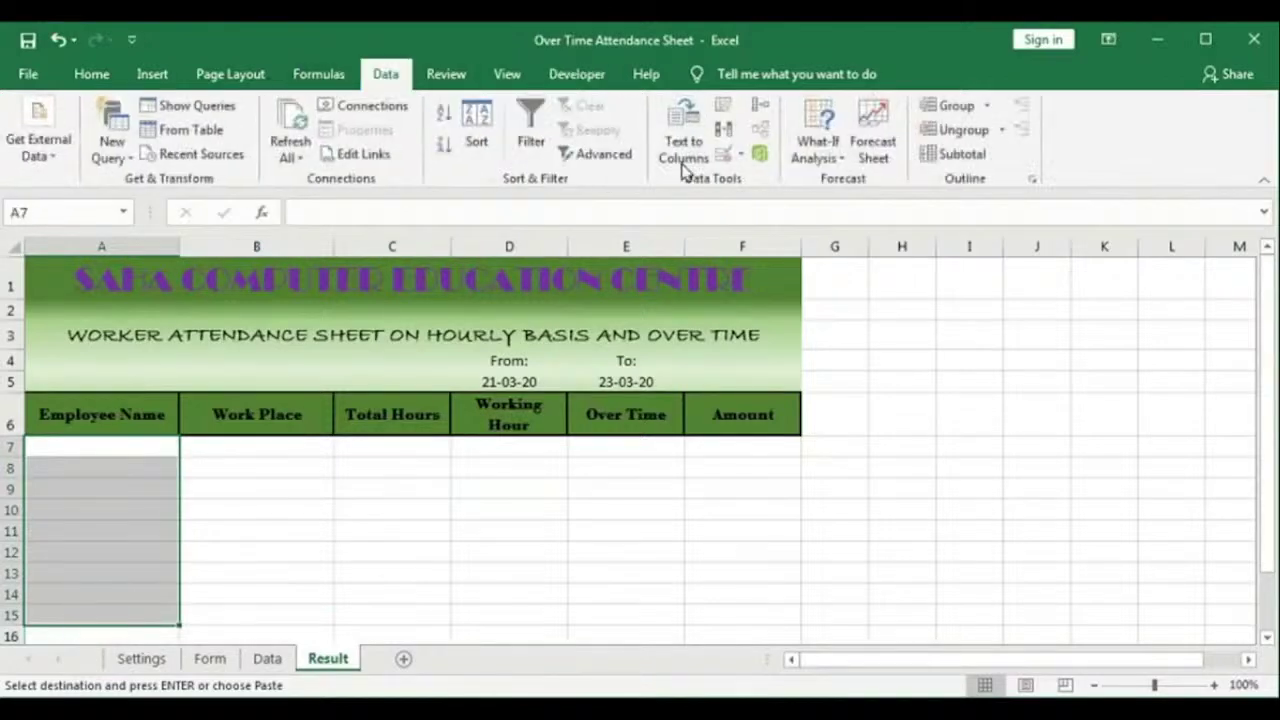
click(722, 153)
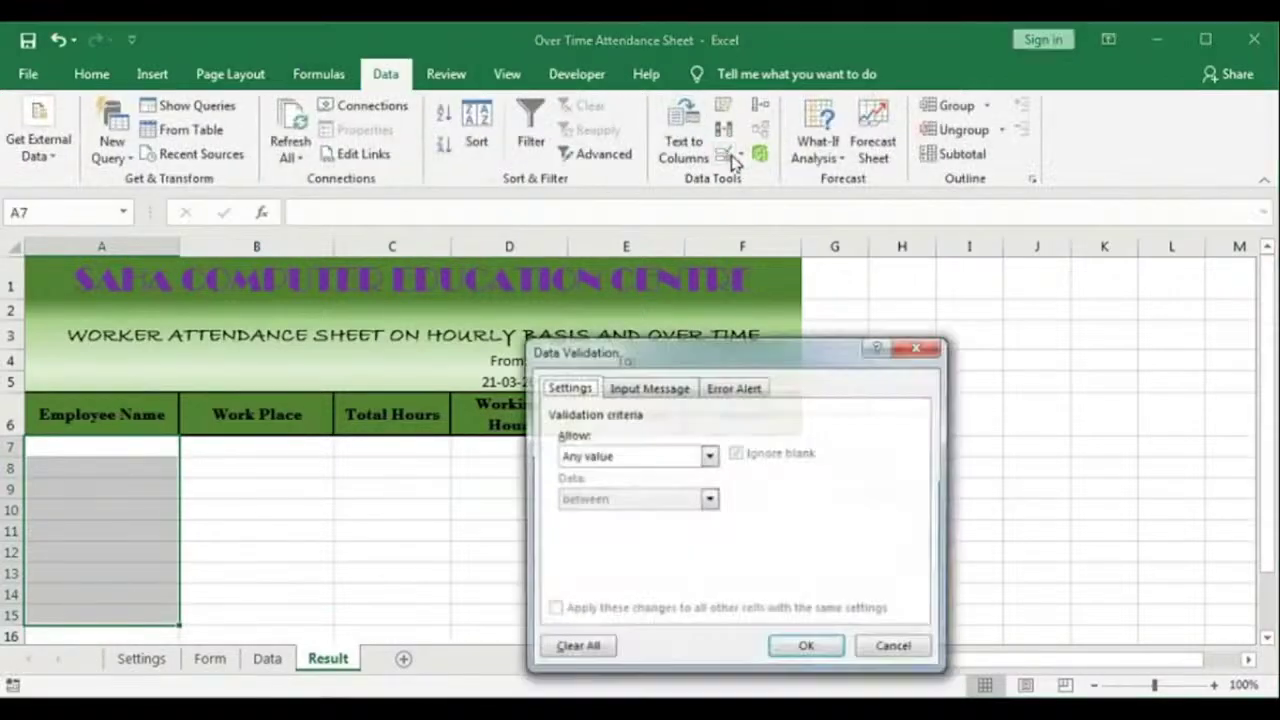
click(709, 456)
click(630, 516)
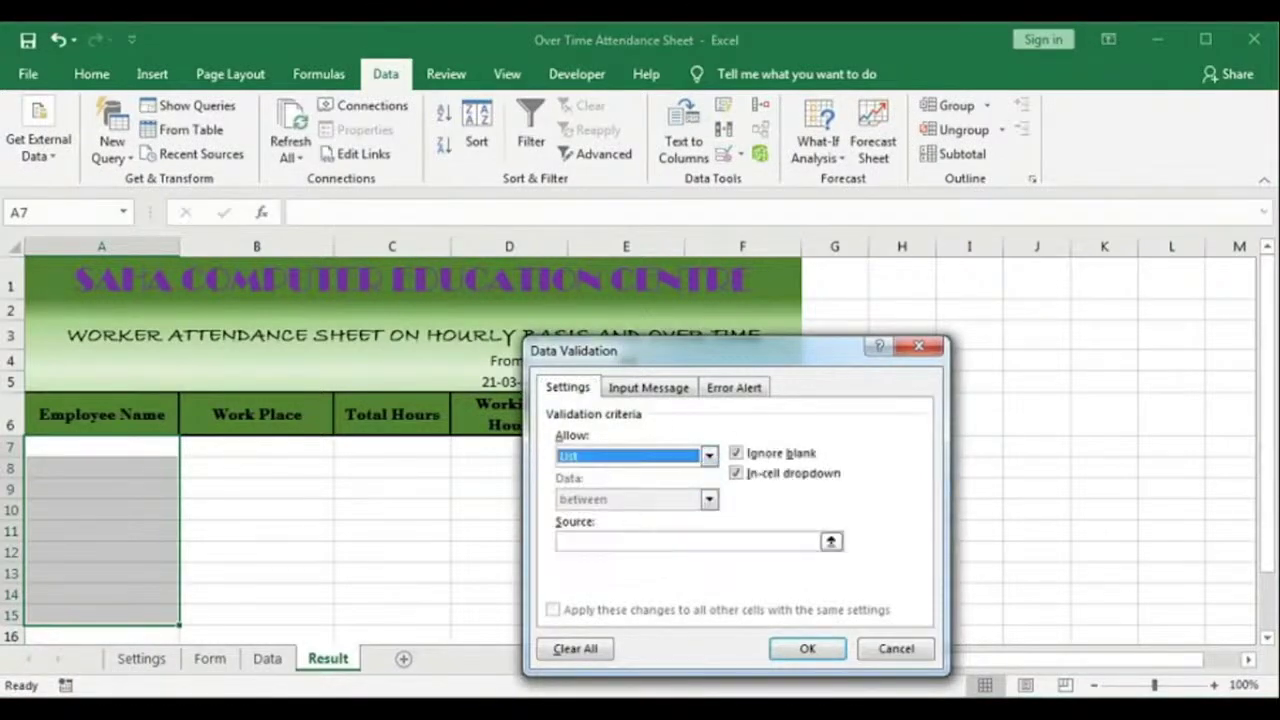
click(630, 541)
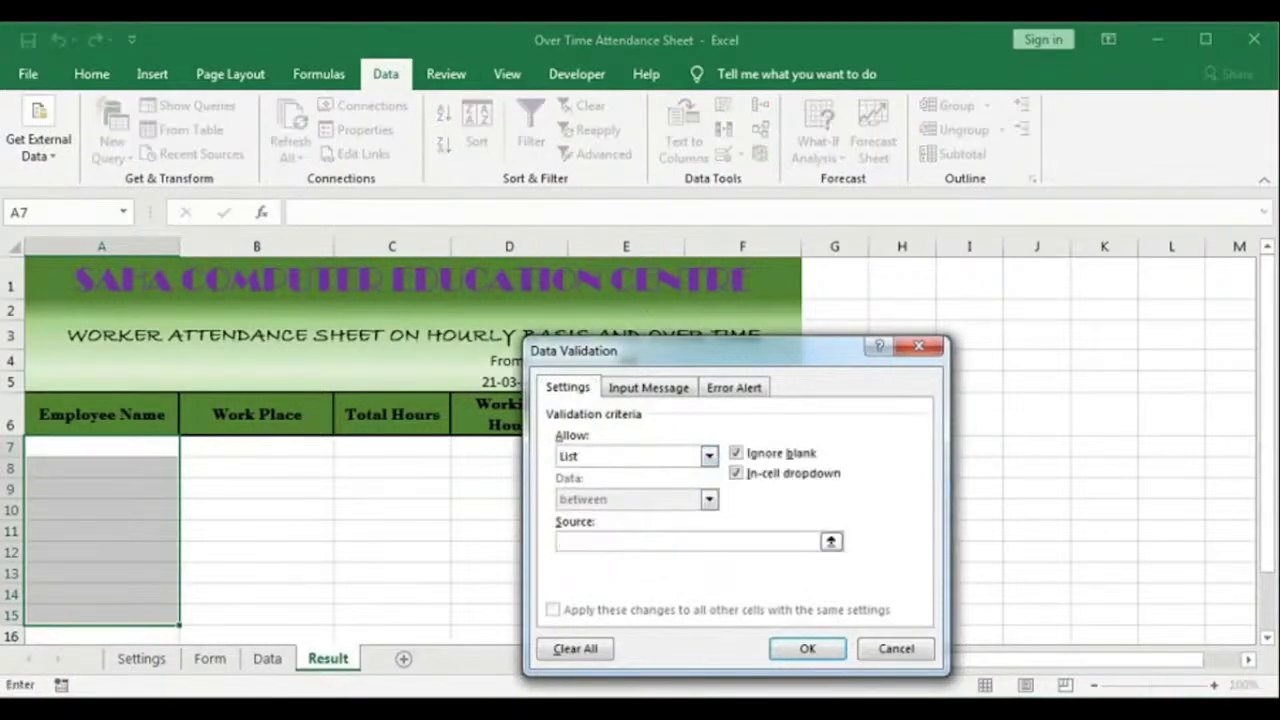
key(F3)
click(676, 462)
click(736, 587)
click(807, 651)
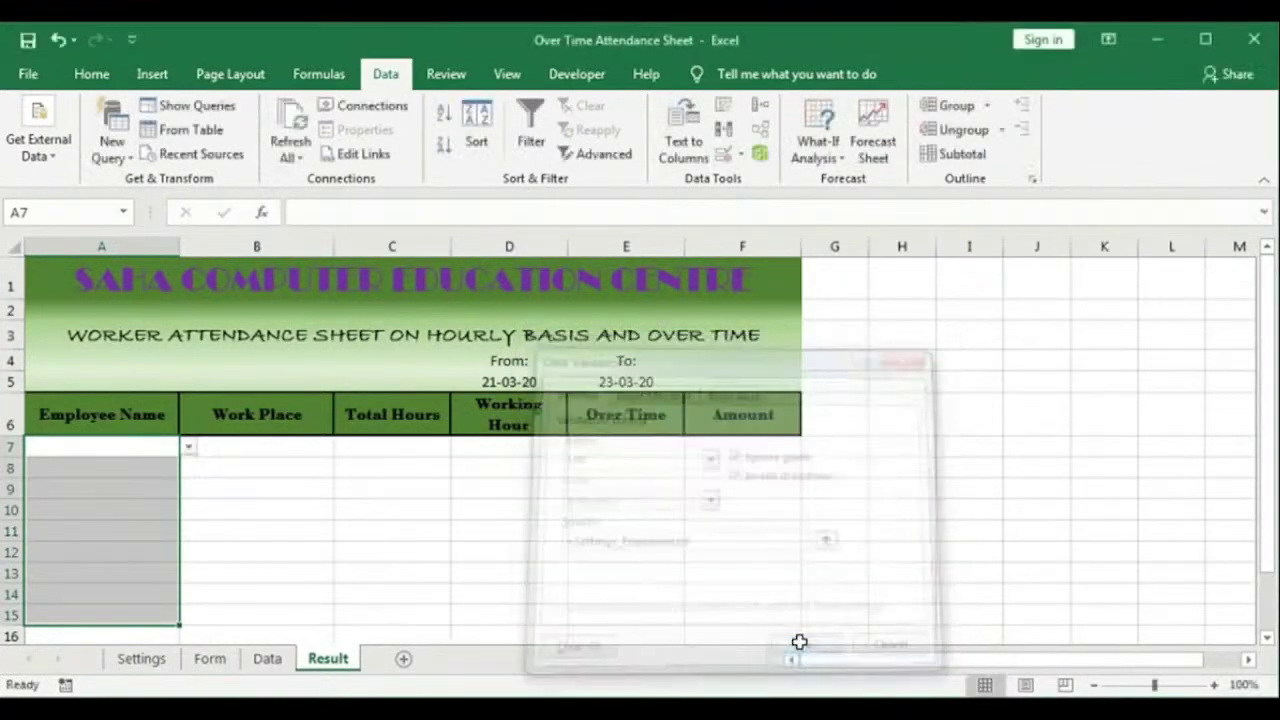
Step: Restrict Work Place cells B7:B15 to a list from Settings_Workplacelist and test both dropdowns
drag(291, 449, 283, 606)
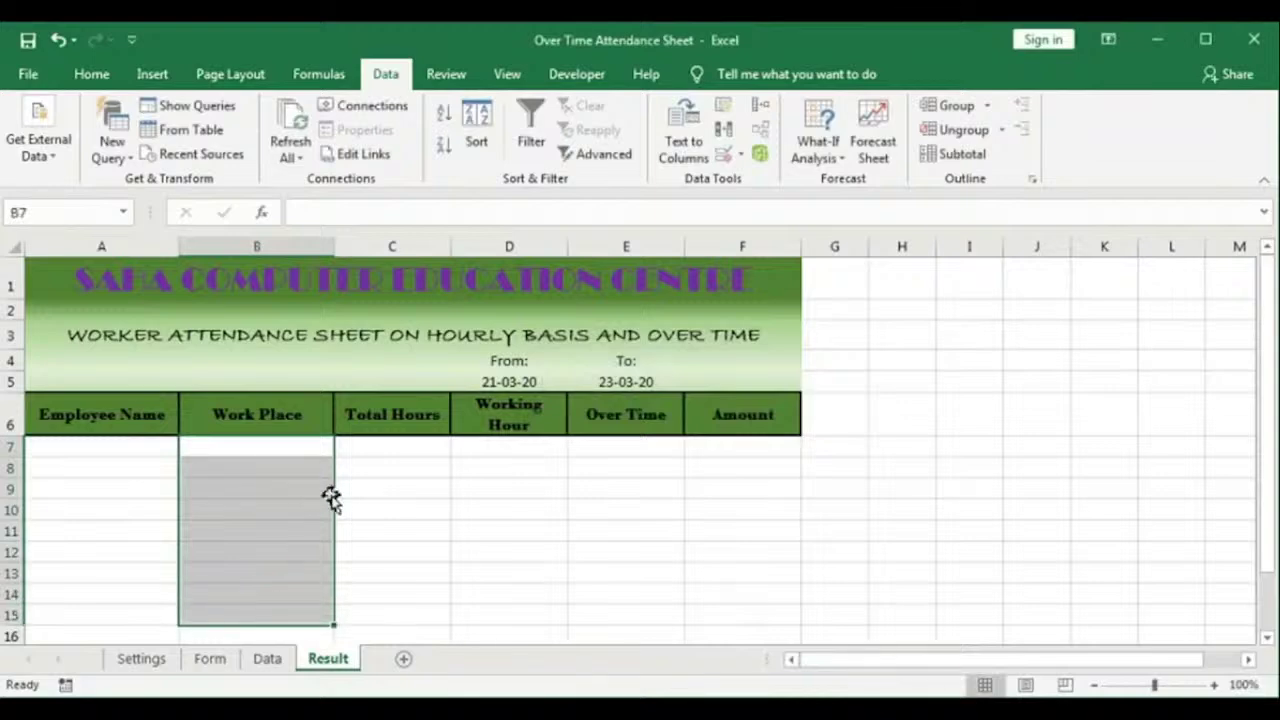
click(725, 158)
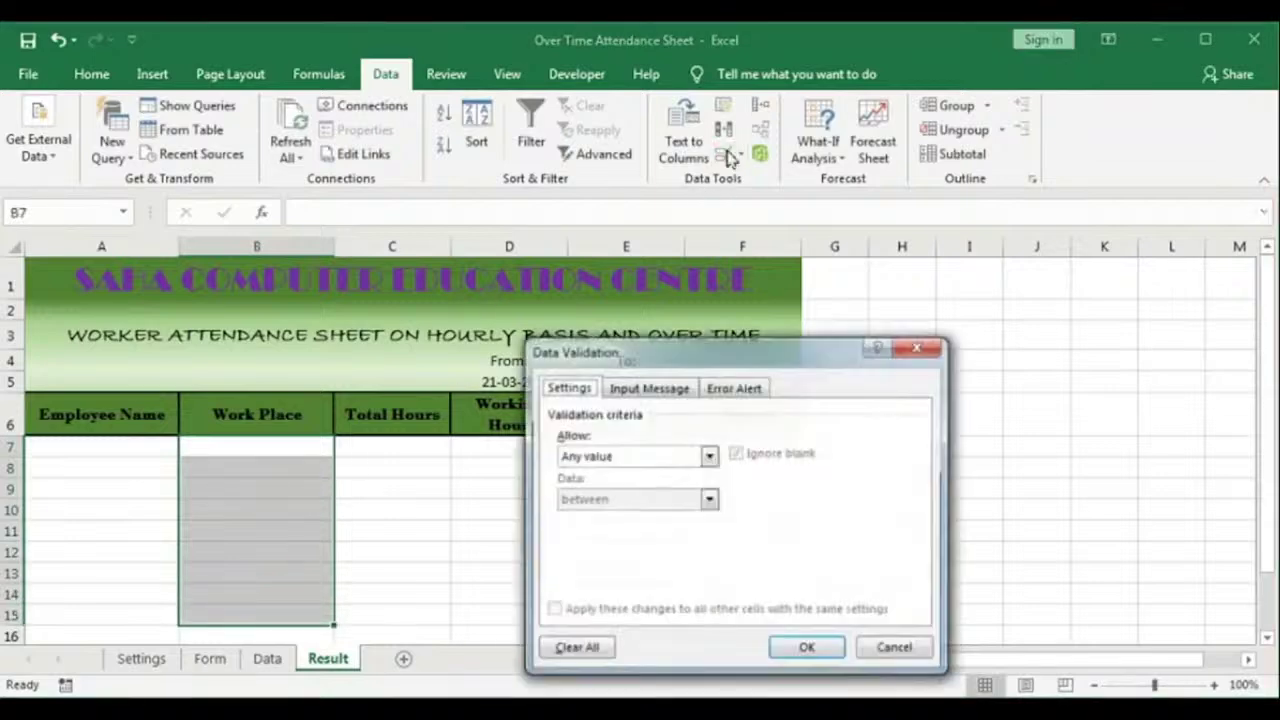
click(708, 456)
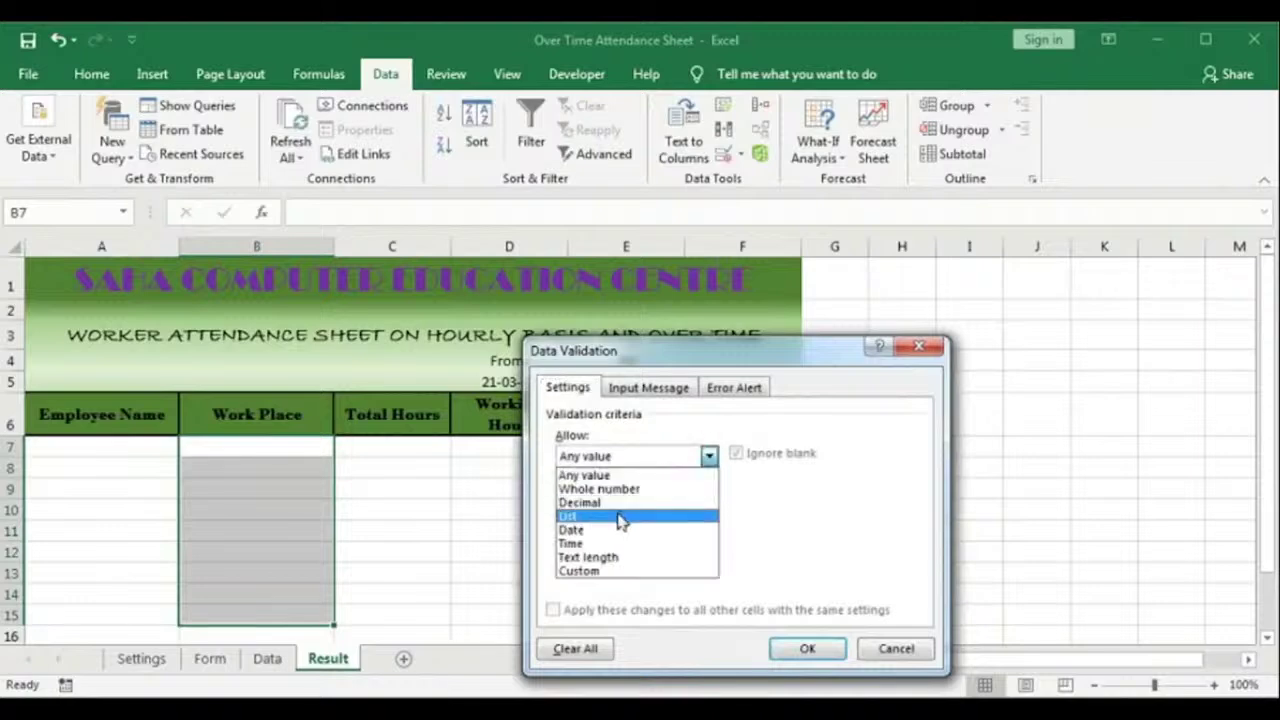
click(615, 516)
click(618, 541)
key(F3)
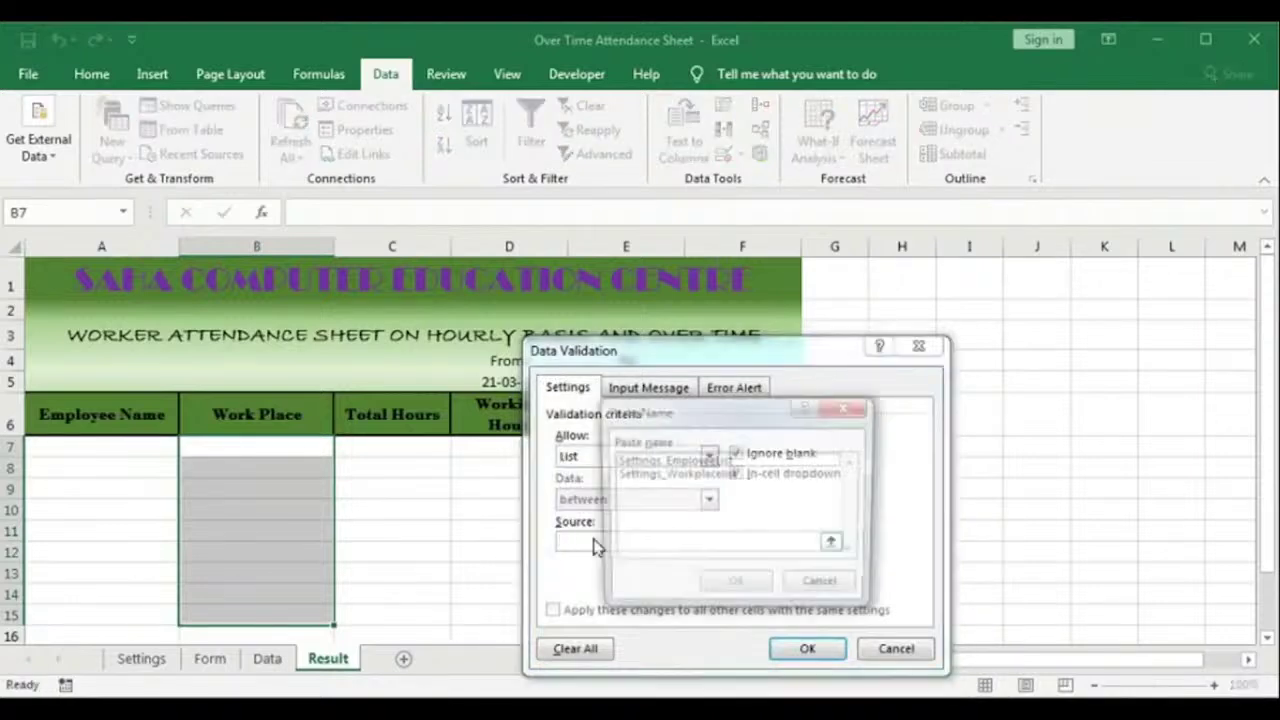
click(673, 474)
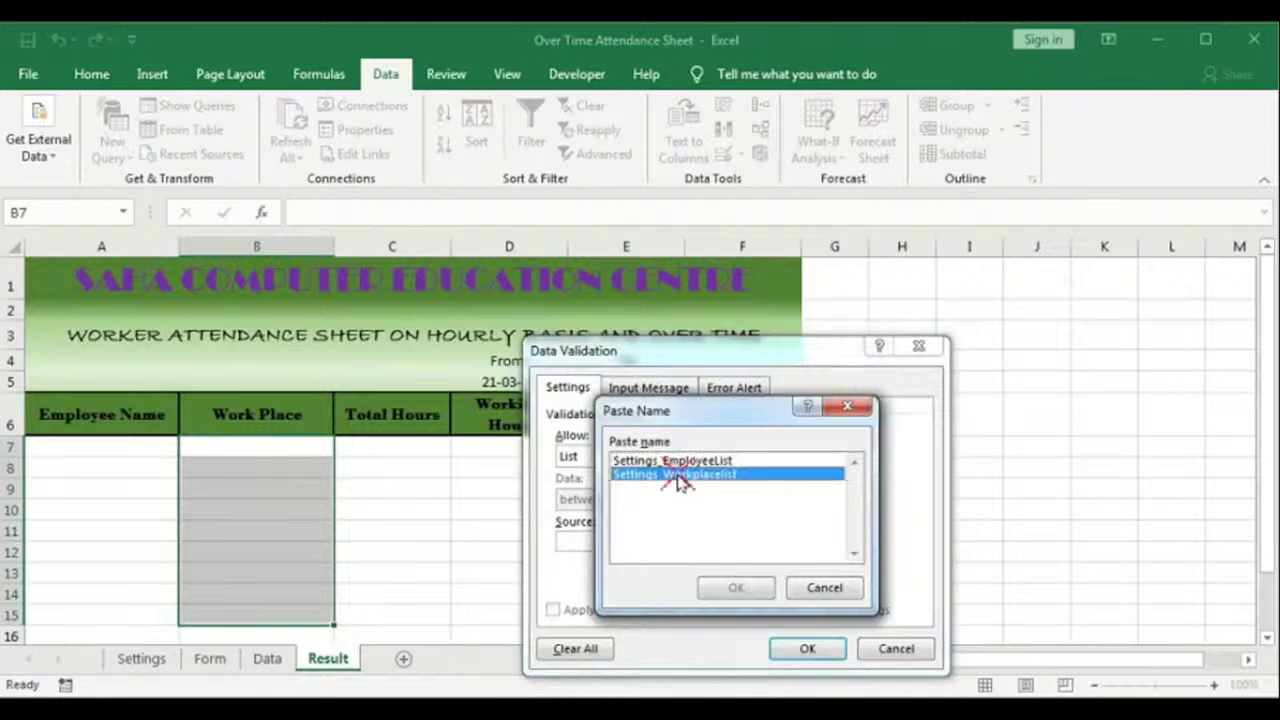
click(735, 588)
click(770, 650)
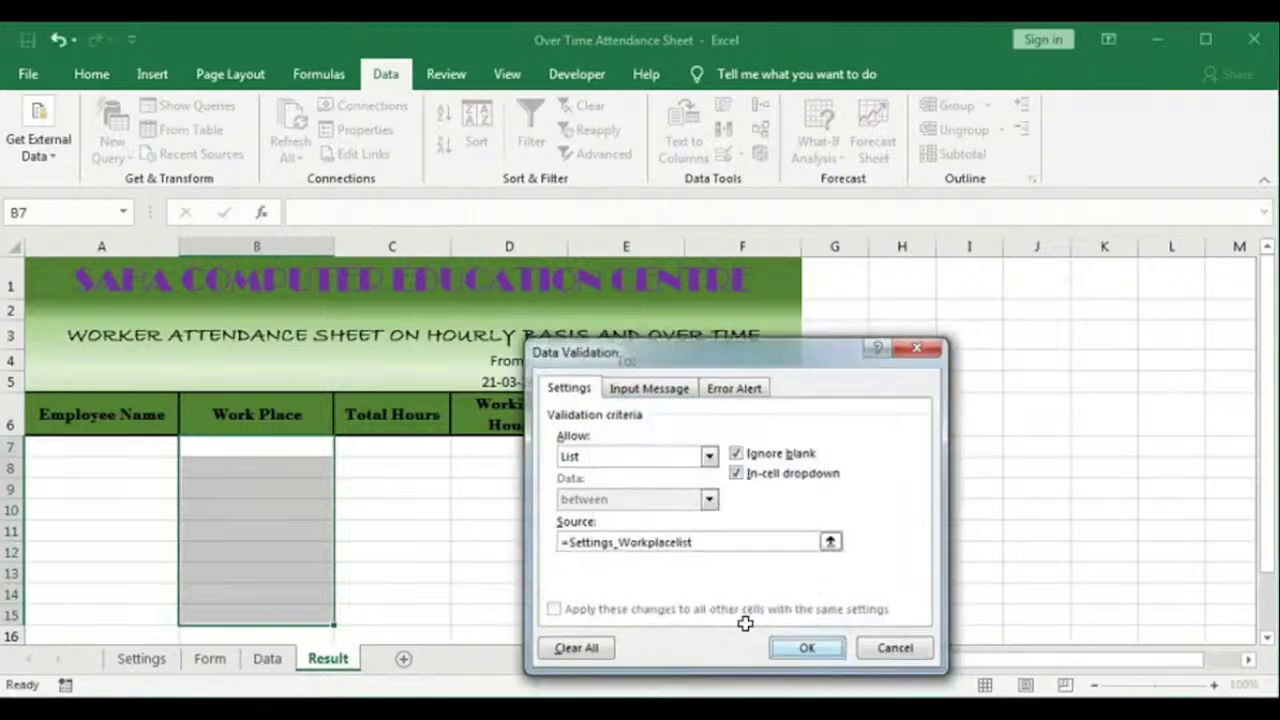
click(343, 451)
click(343, 451)
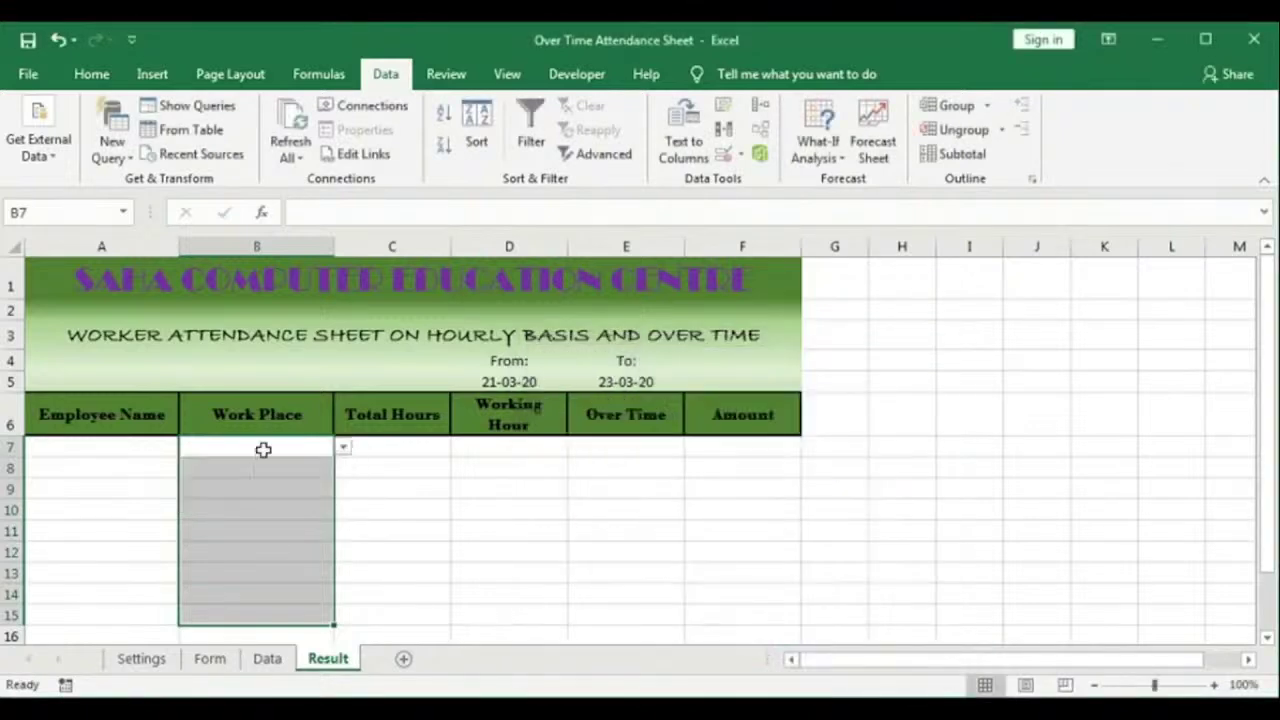
click(154, 451)
click(187, 451)
Step: Look through the employee and work place dropdown lists in row 7 without choosing
click(187, 451)
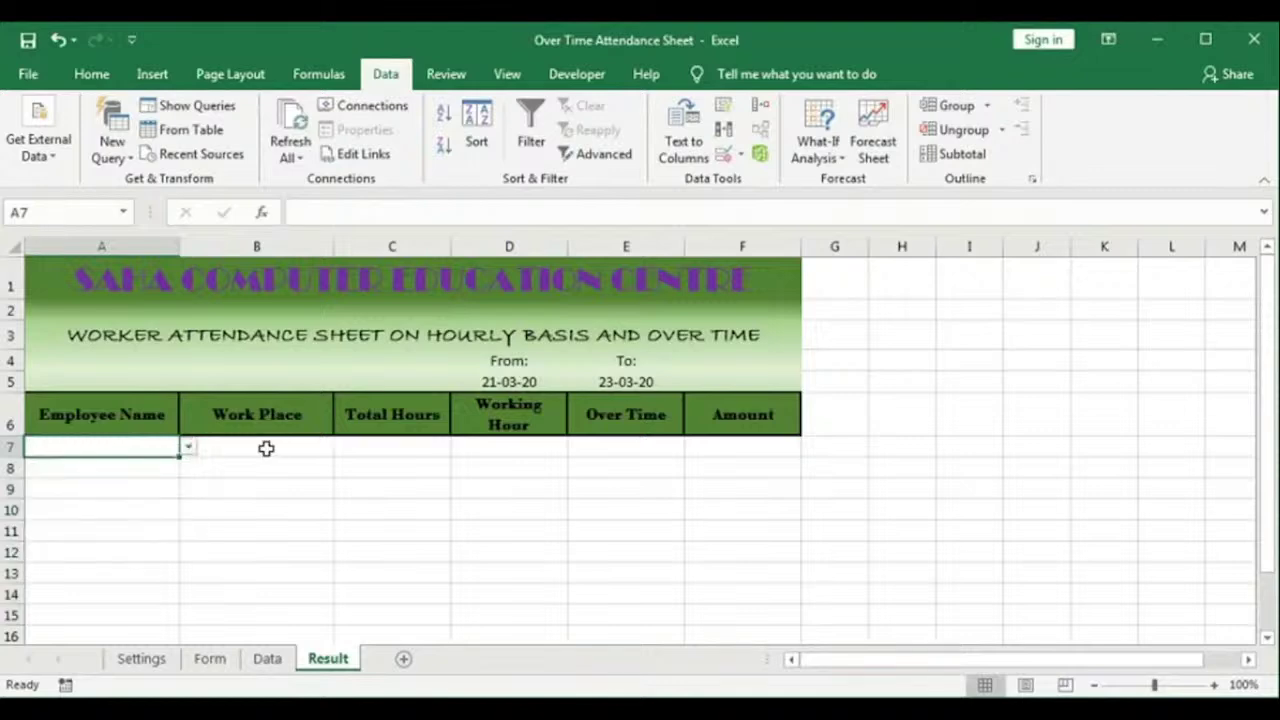
click(335, 452)
click(343, 451)
click(343, 451)
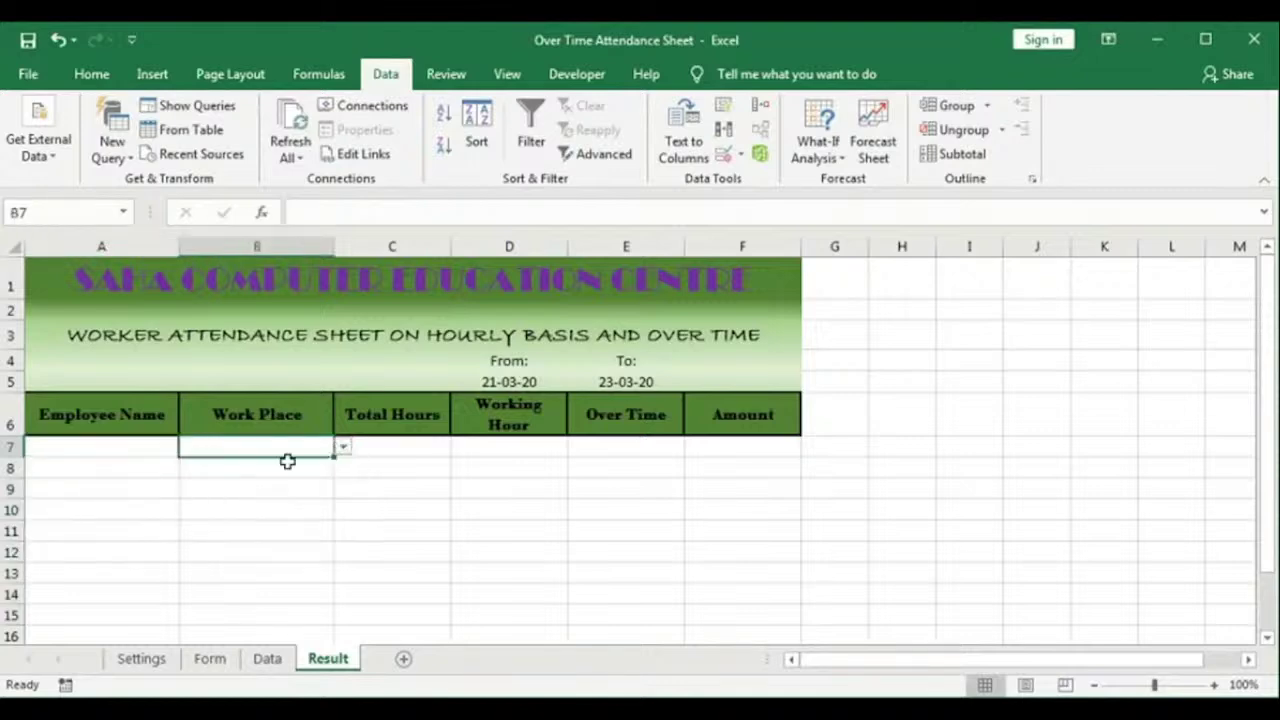
click(271, 480)
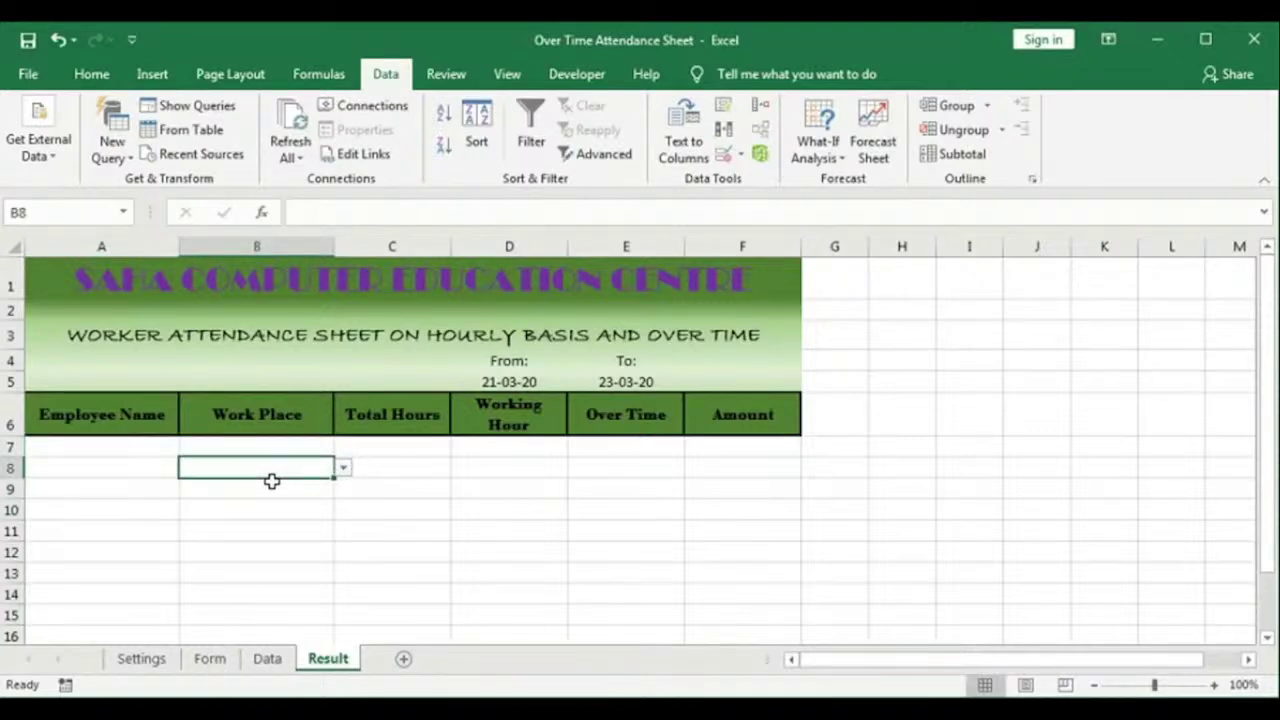
Step: Pick the first employee's name in A7 and Work Place-1 in B7
click(126, 449)
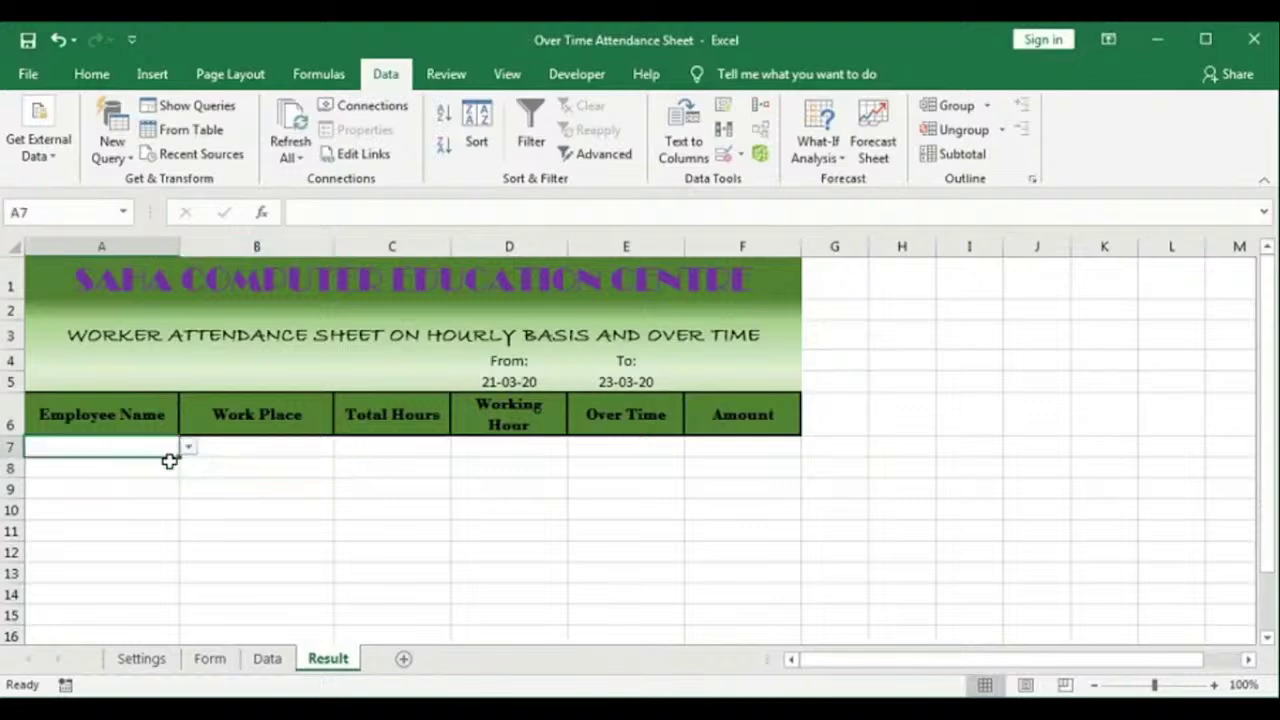
click(190, 448)
click(141, 466)
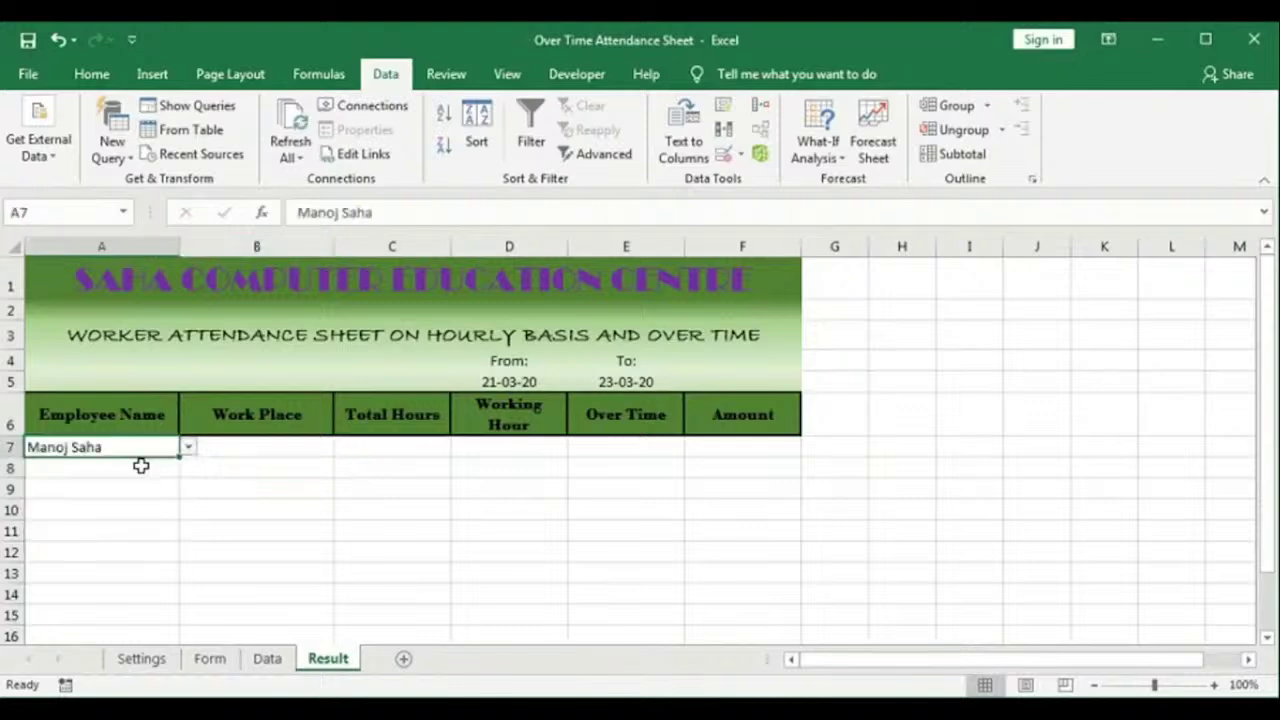
click(255, 450)
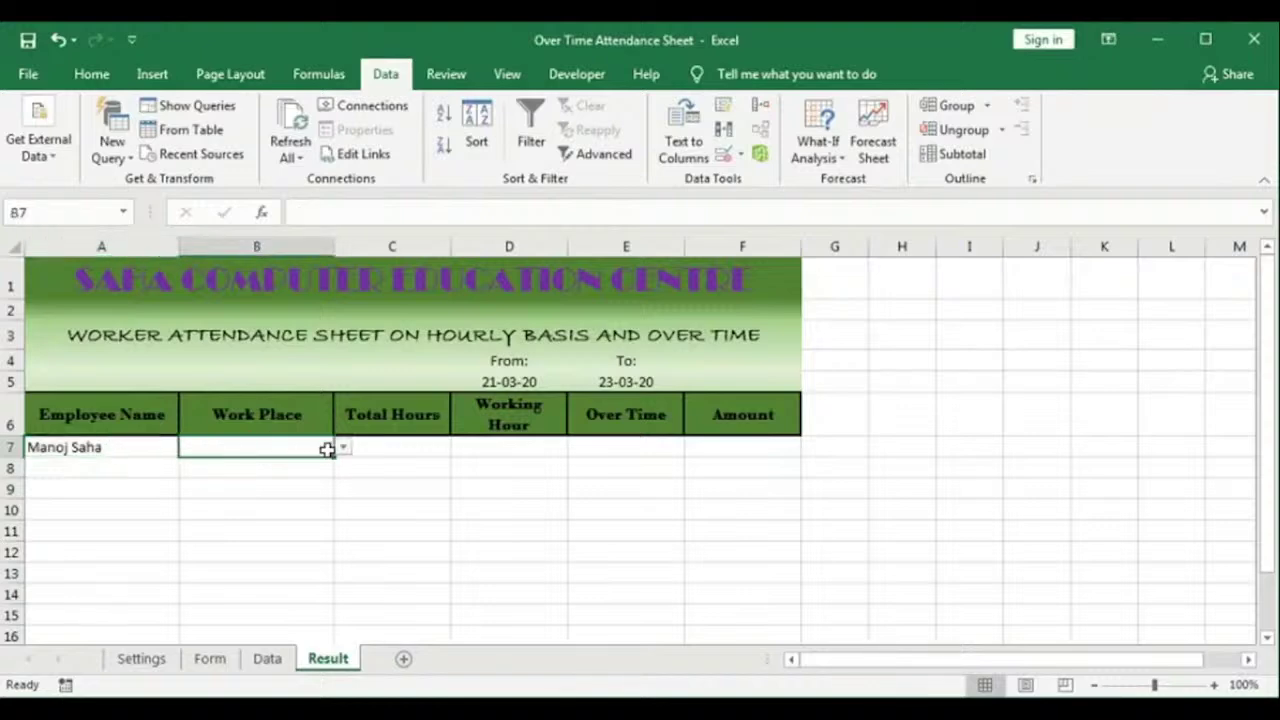
click(342, 447)
click(289, 464)
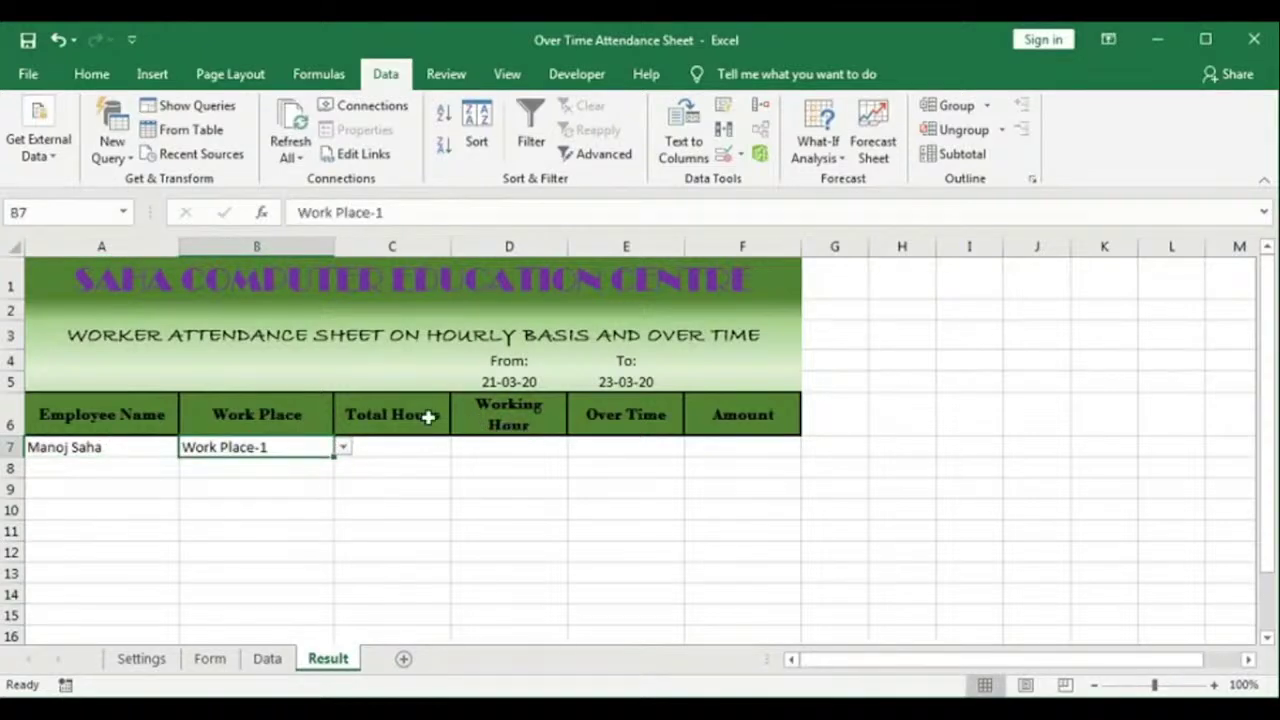
Step: Enter 23-03-2020 as the From date in D5 and 24-03-2020 as the To date in E5
click(519, 377)
text(23-02-)
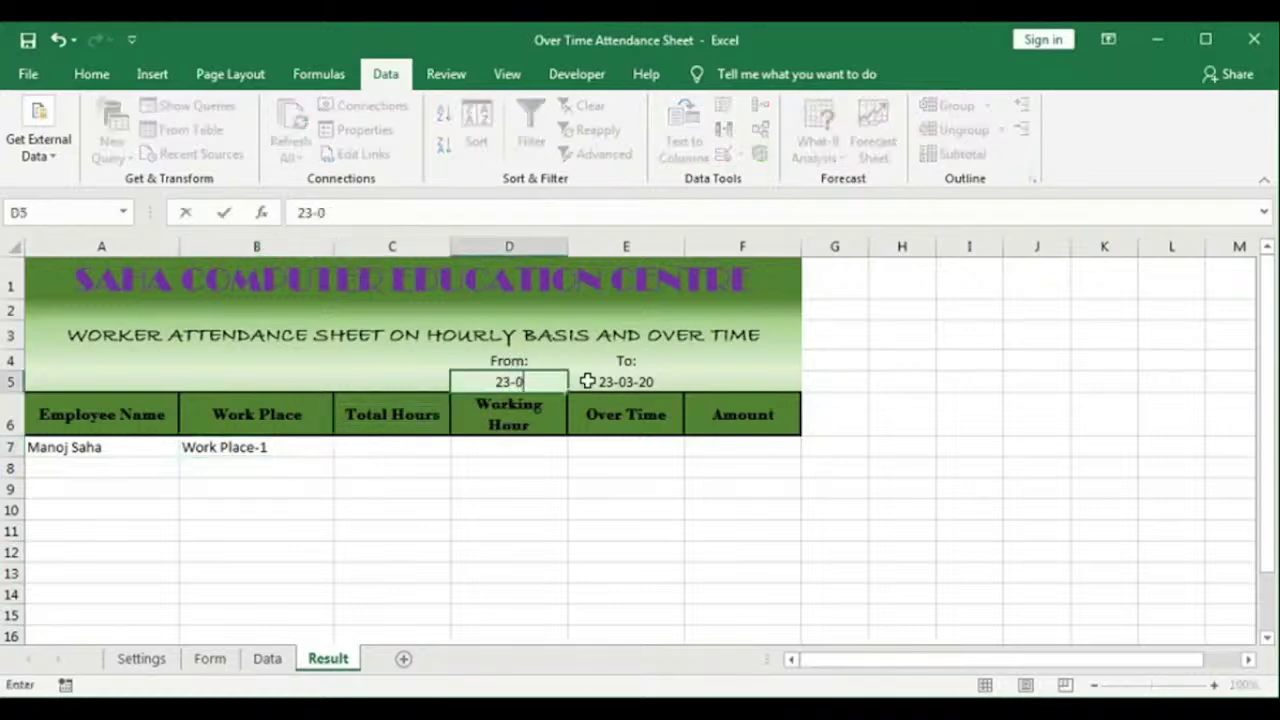
key(BackSpace)
key(BackSpace)
text(3-2020)
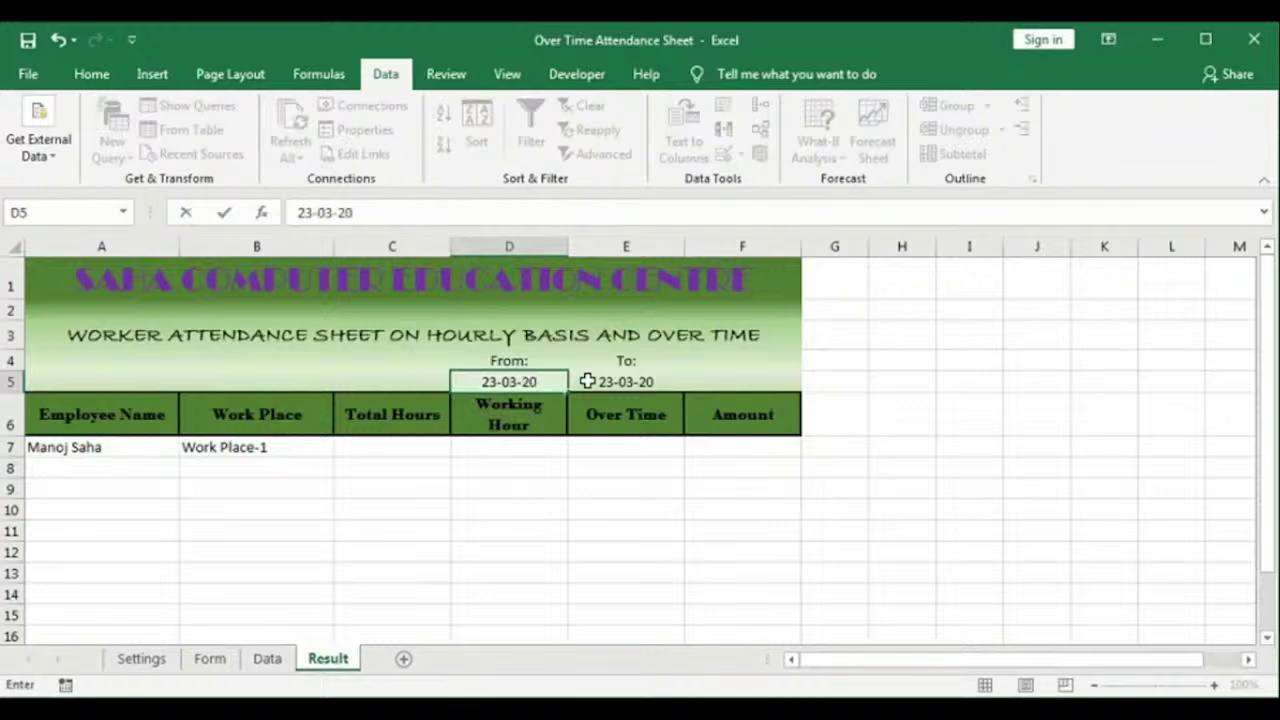
click(587, 381)
text(24-)
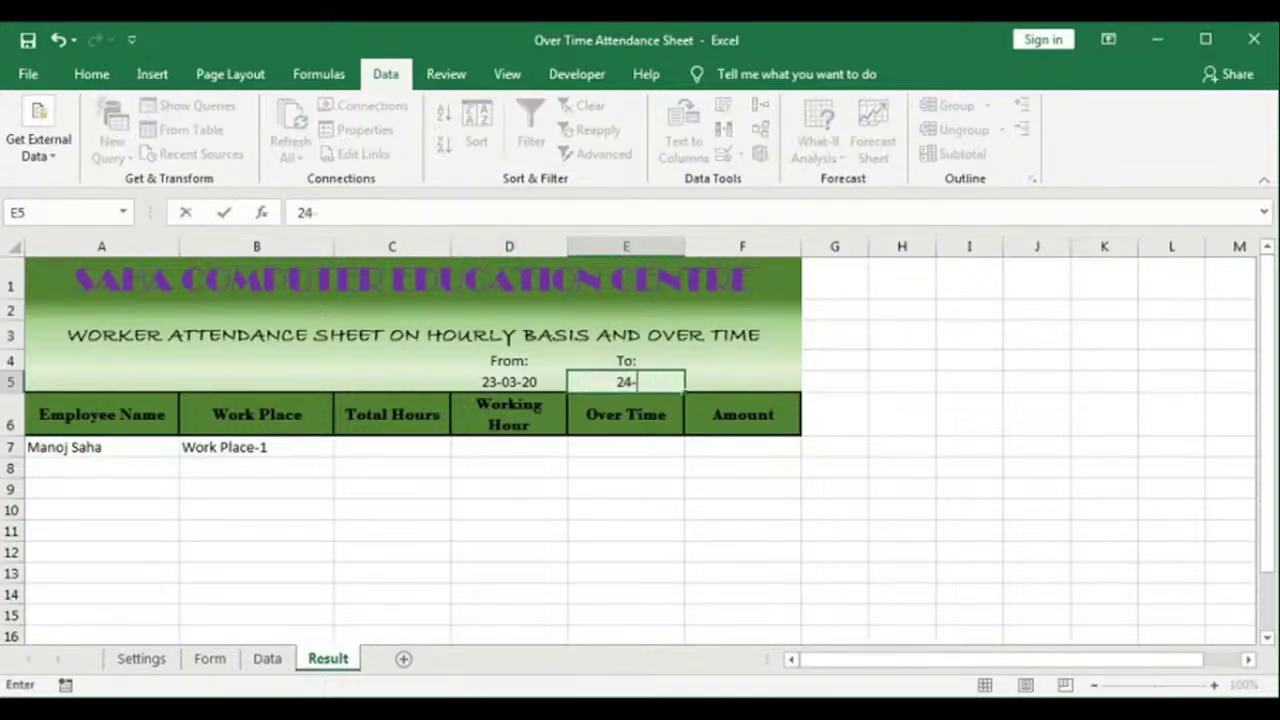
text(03-2020)
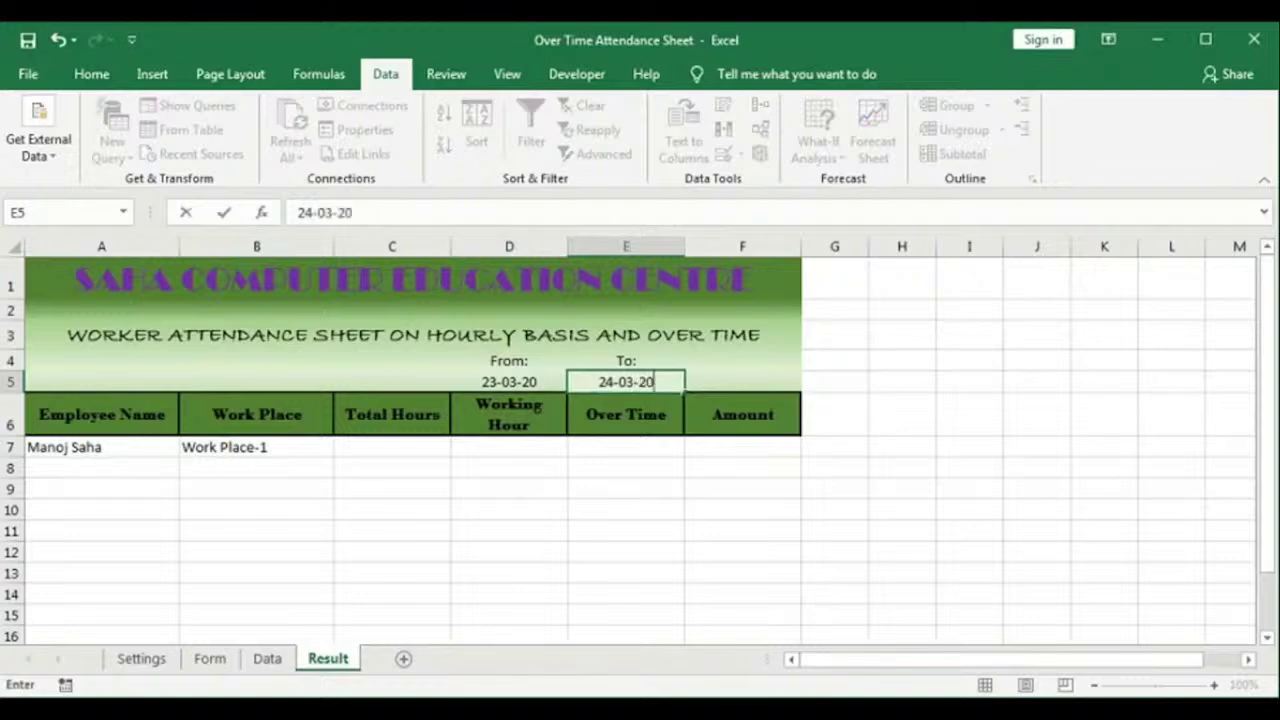
key(Tab)
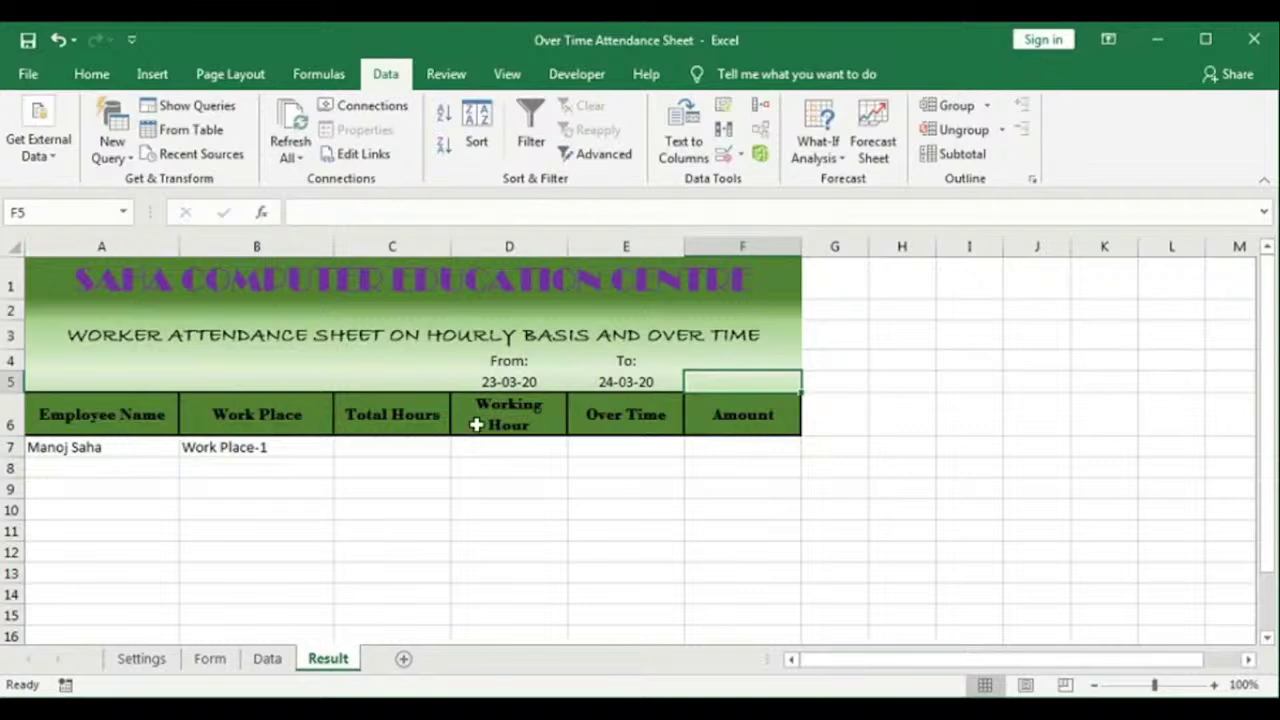
Step: Check the two dates and row 7's employee and work place, ending at Total Hours C7
click(510, 383)
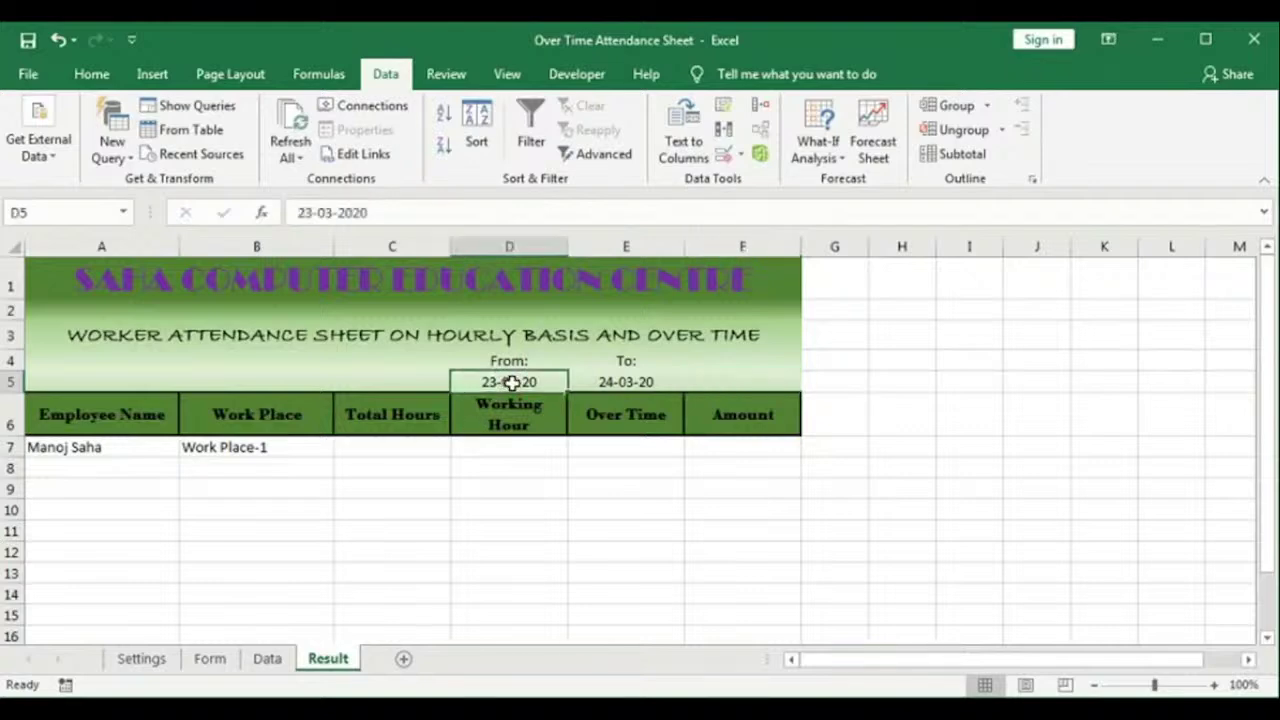
click(626, 382)
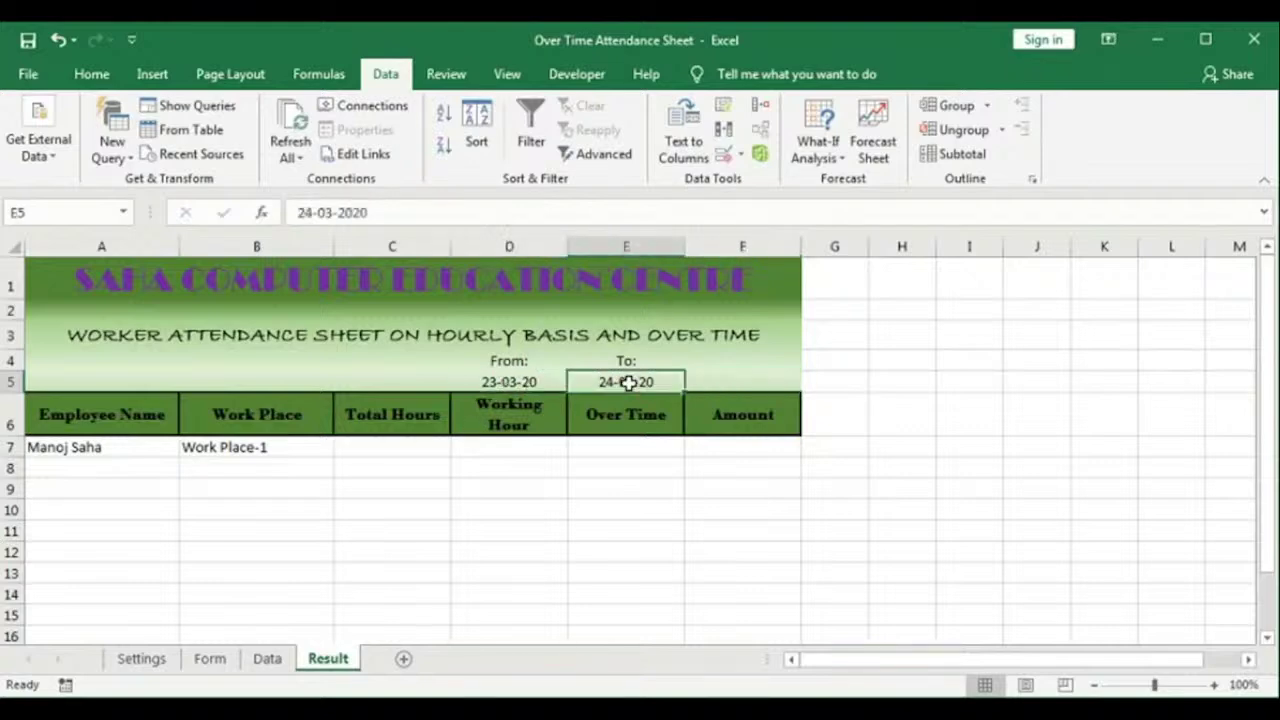
click(100, 447)
click(268, 451)
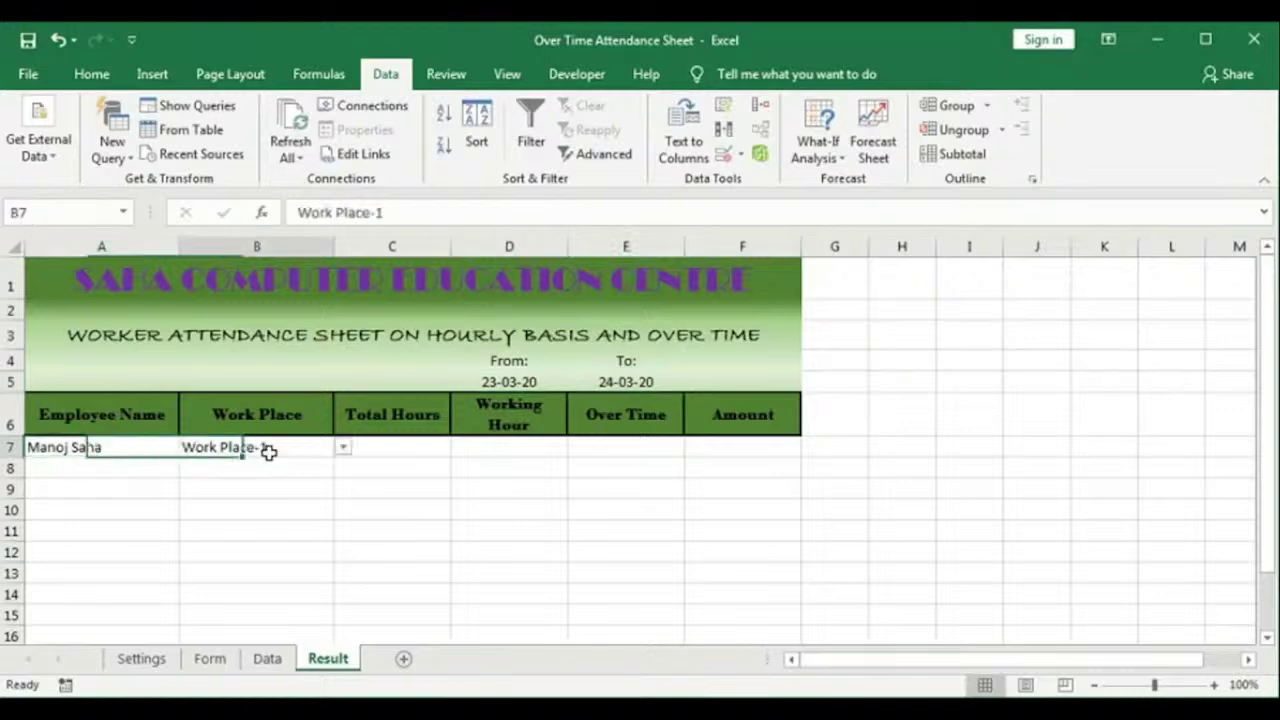
click(396, 446)
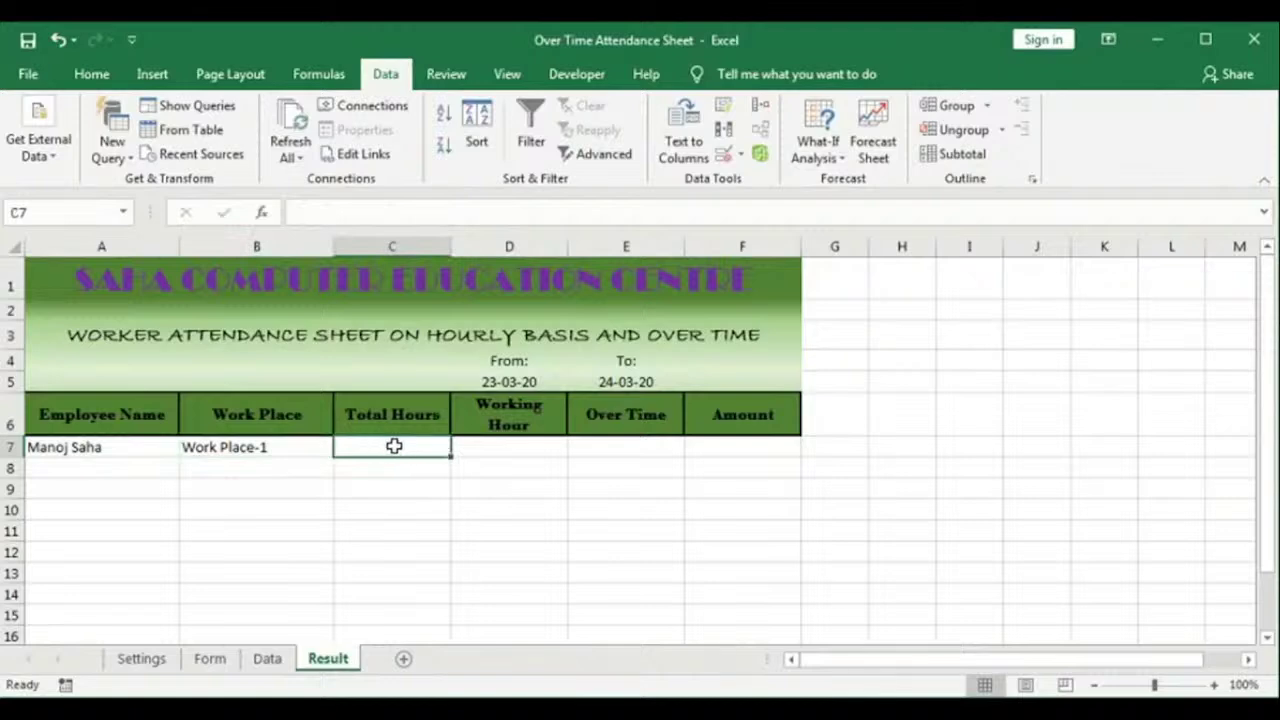
click(268, 660)
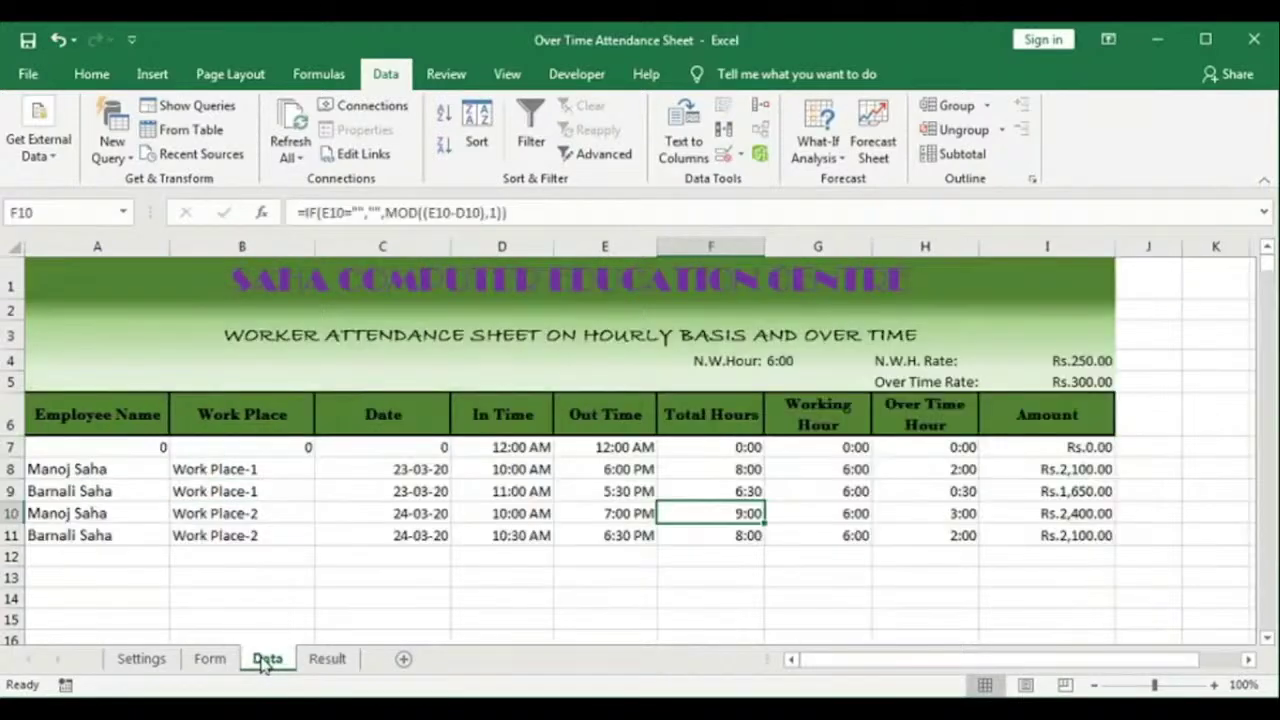
drag(709, 451, 706, 531)
drag(826, 446, 832, 536)
drag(933, 446, 929, 529)
drag(1047, 447, 1030, 533)
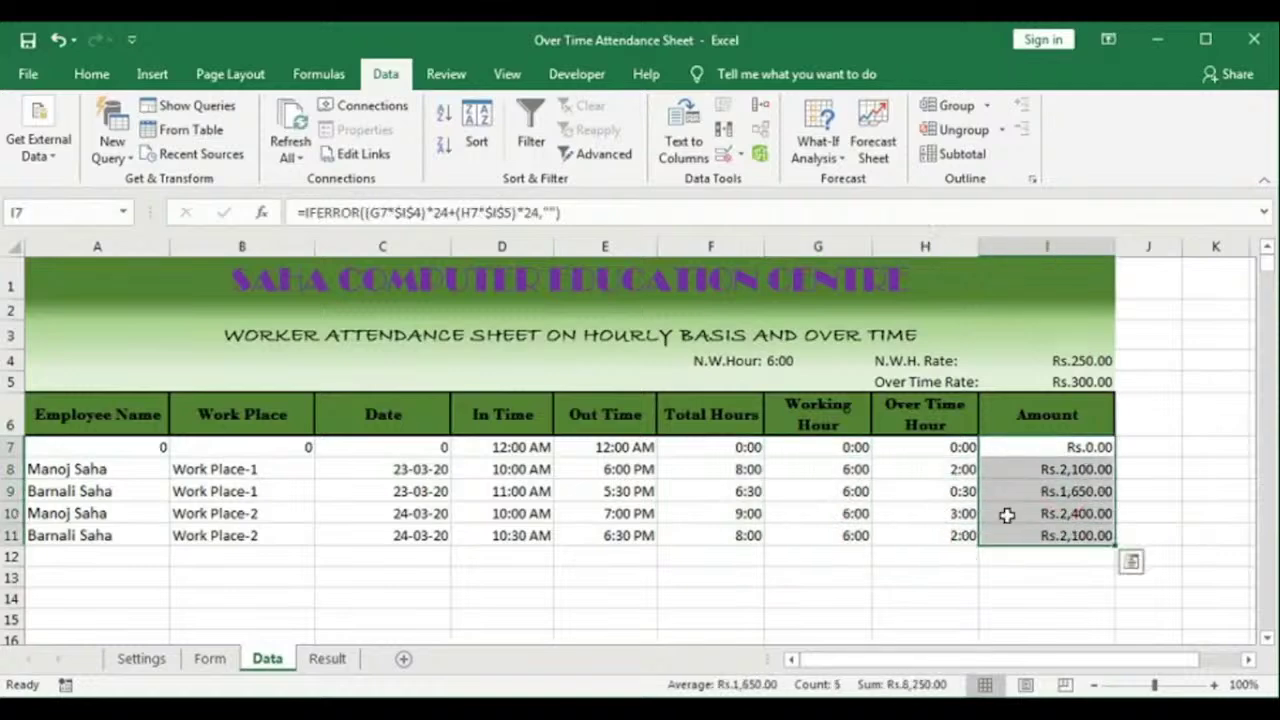
click(327, 658)
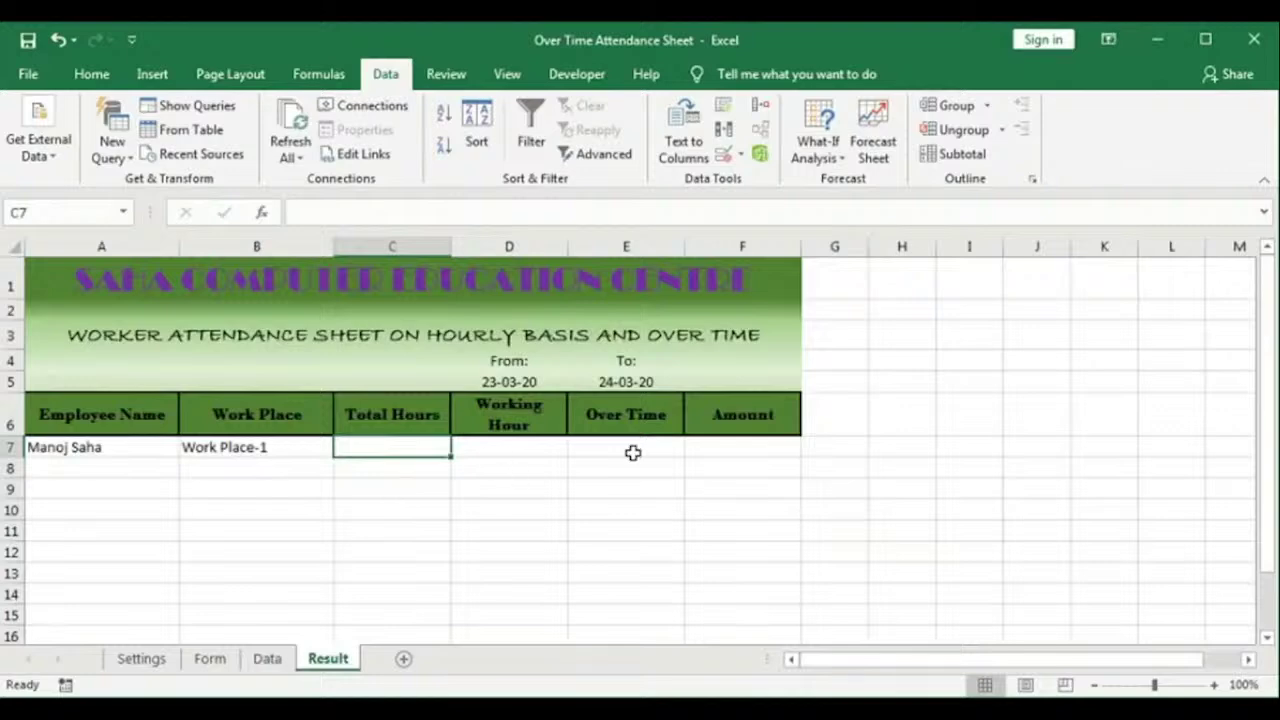
click(267, 658)
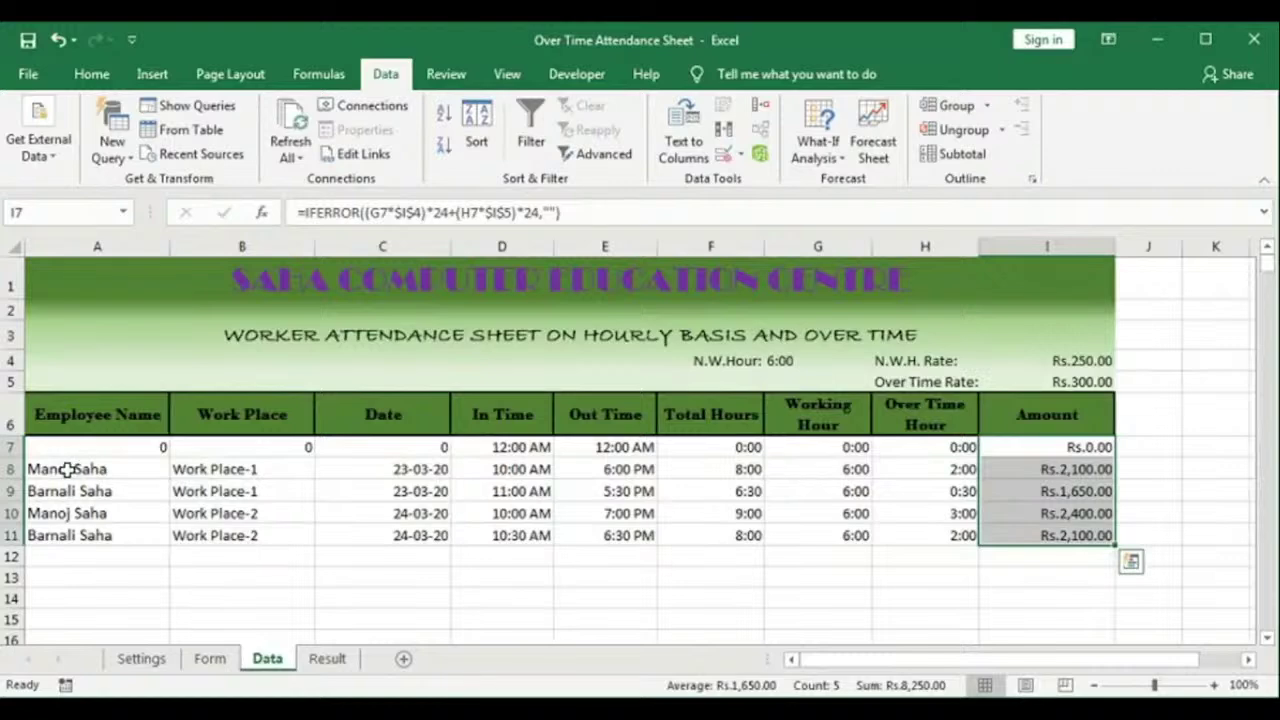
click(237, 469)
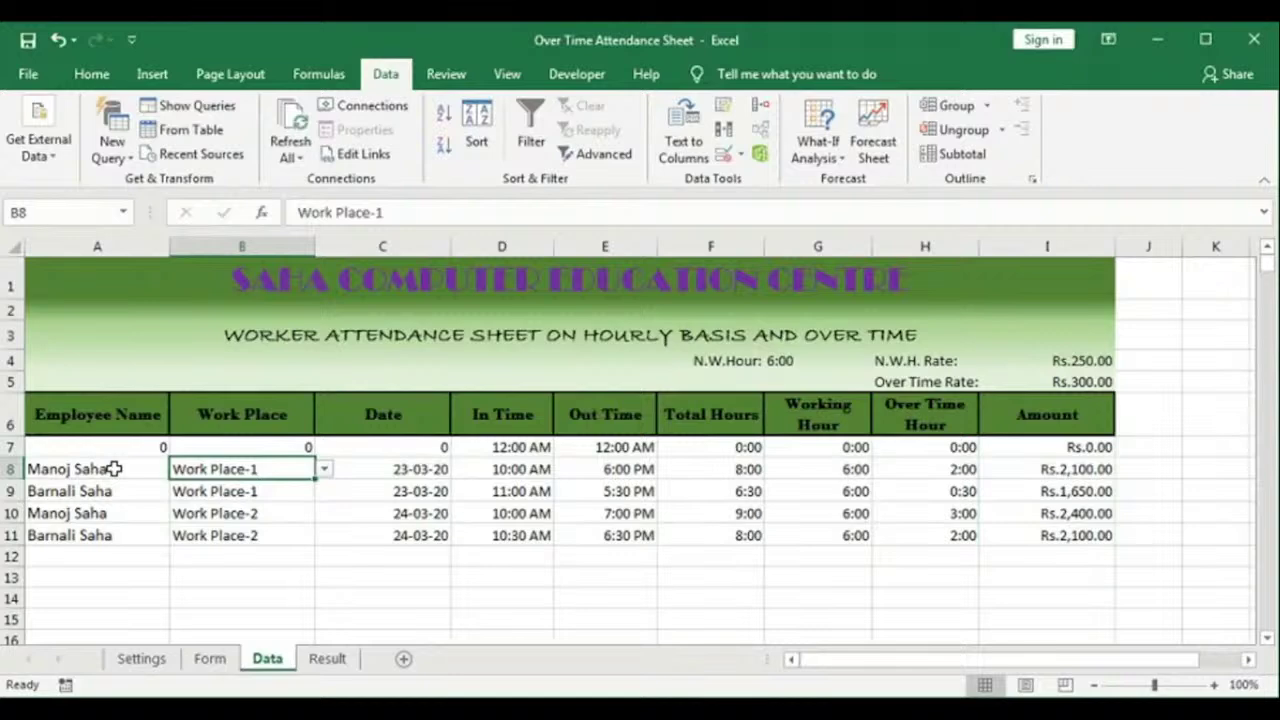
drag(115, 469, 95, 562)
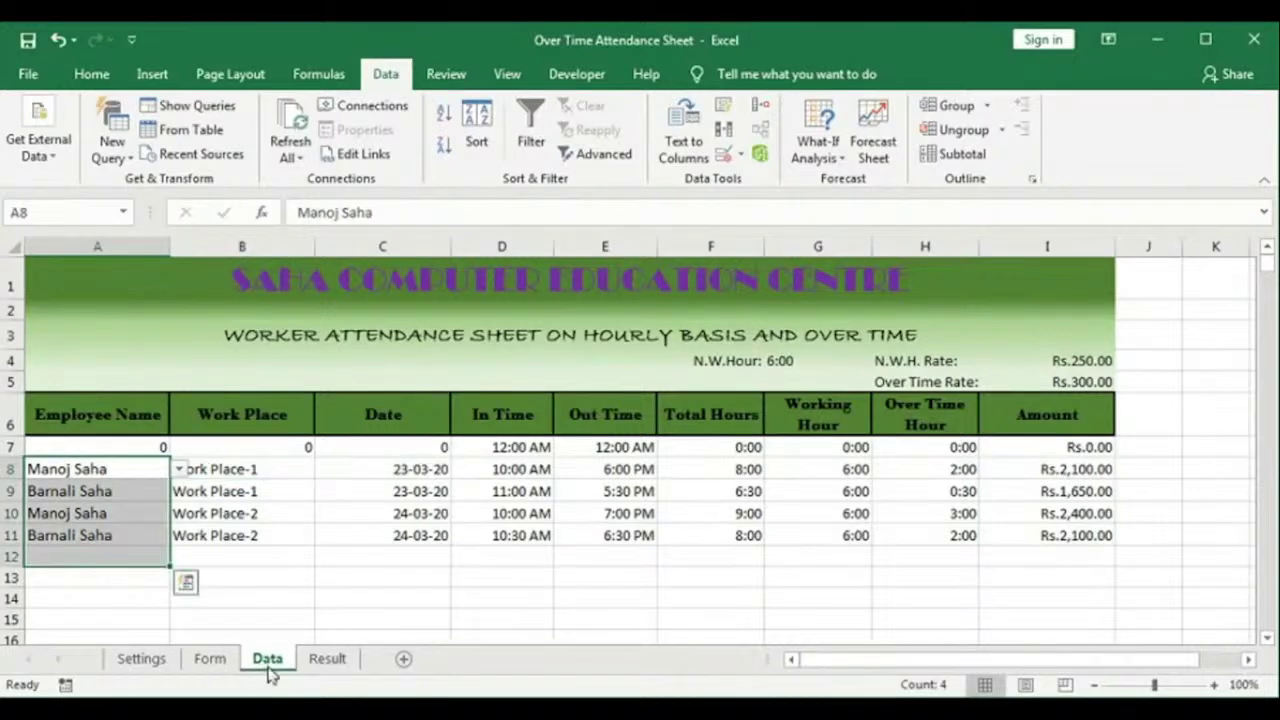
drag(215, 469, 228, 553)
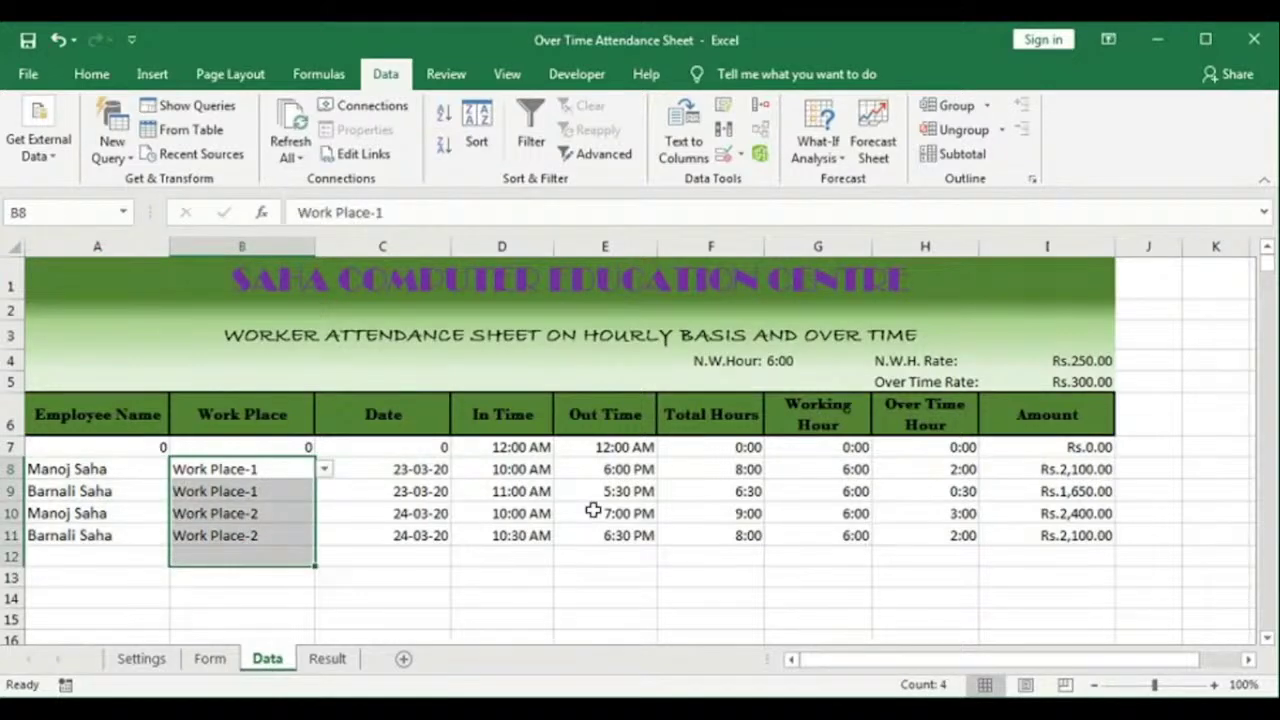
drag(383, 469, 383, 535)
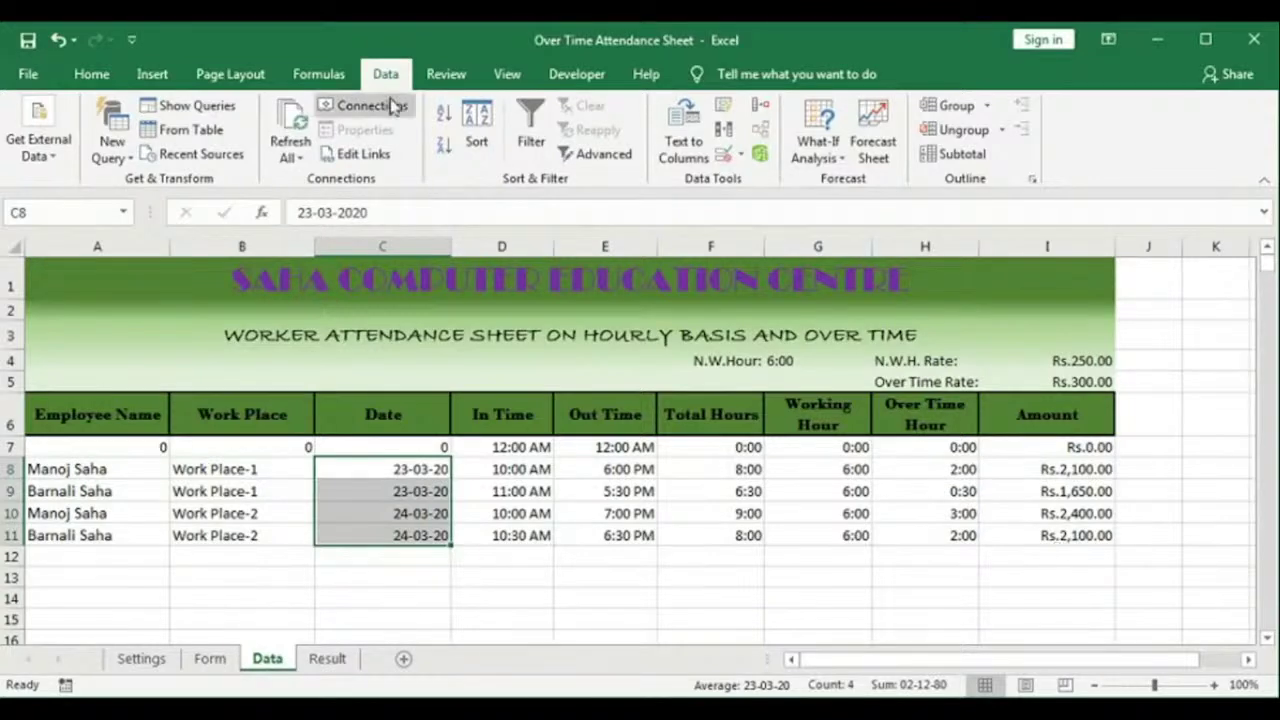
Step: From the Formulas tools, start a new defined name called Data_EmployeeName
click(325, 76)
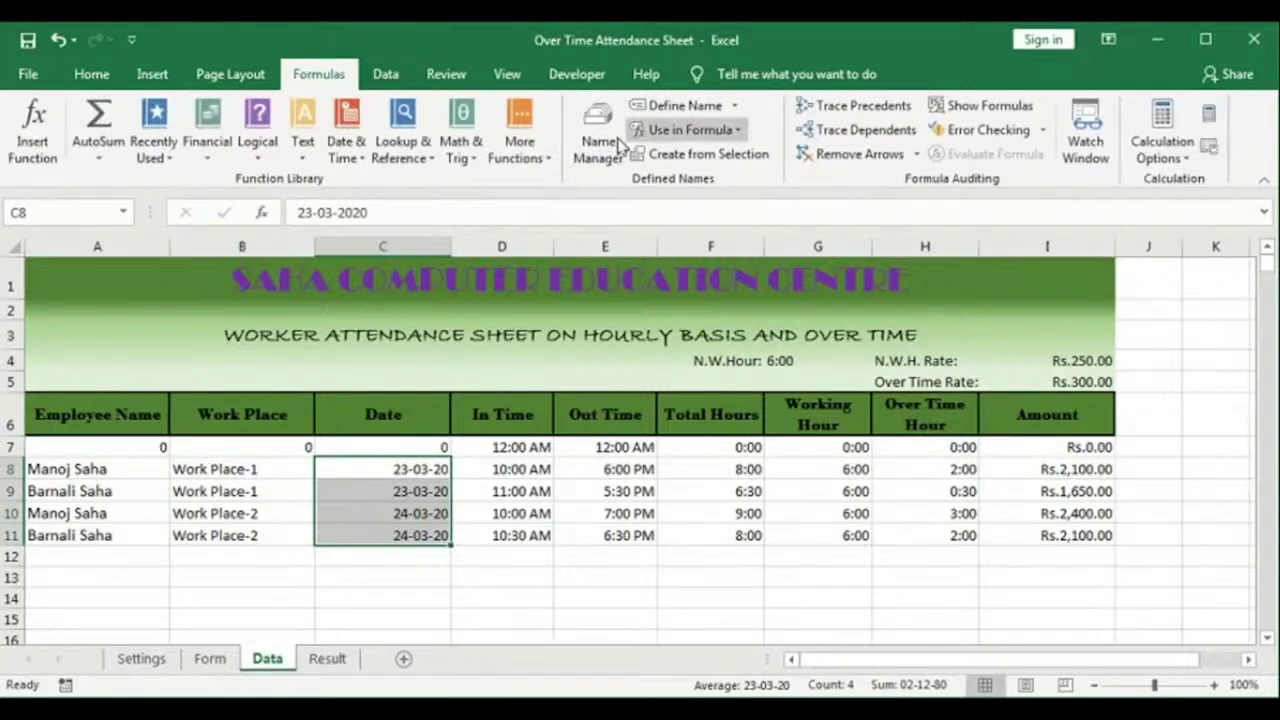
click(600, 146)
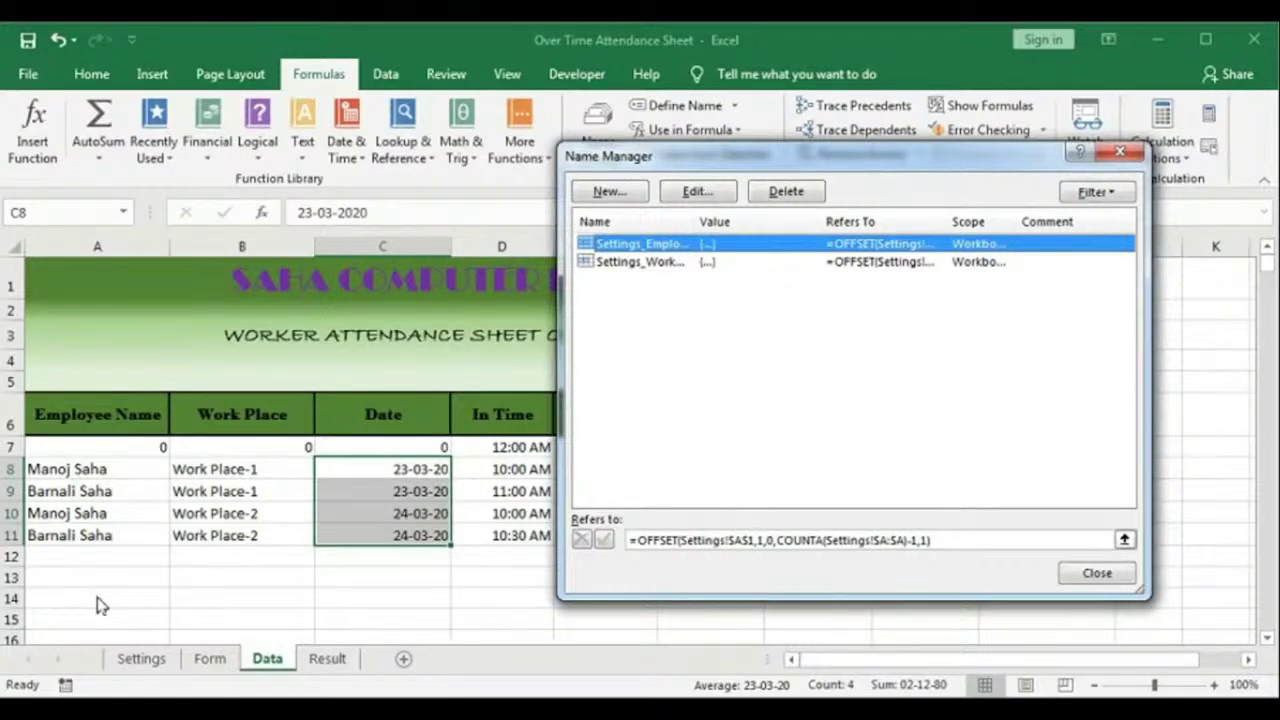
click(606, 188)
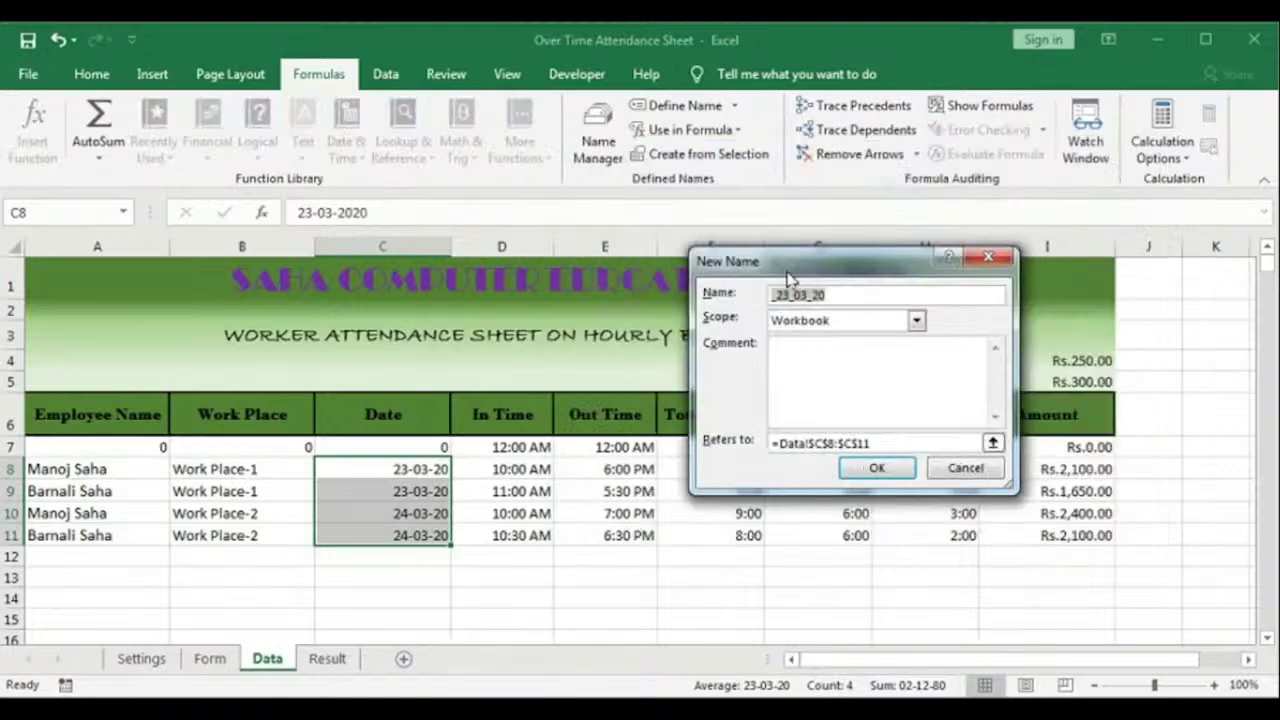
drag(788, 274, 776, 253)
text(Da)
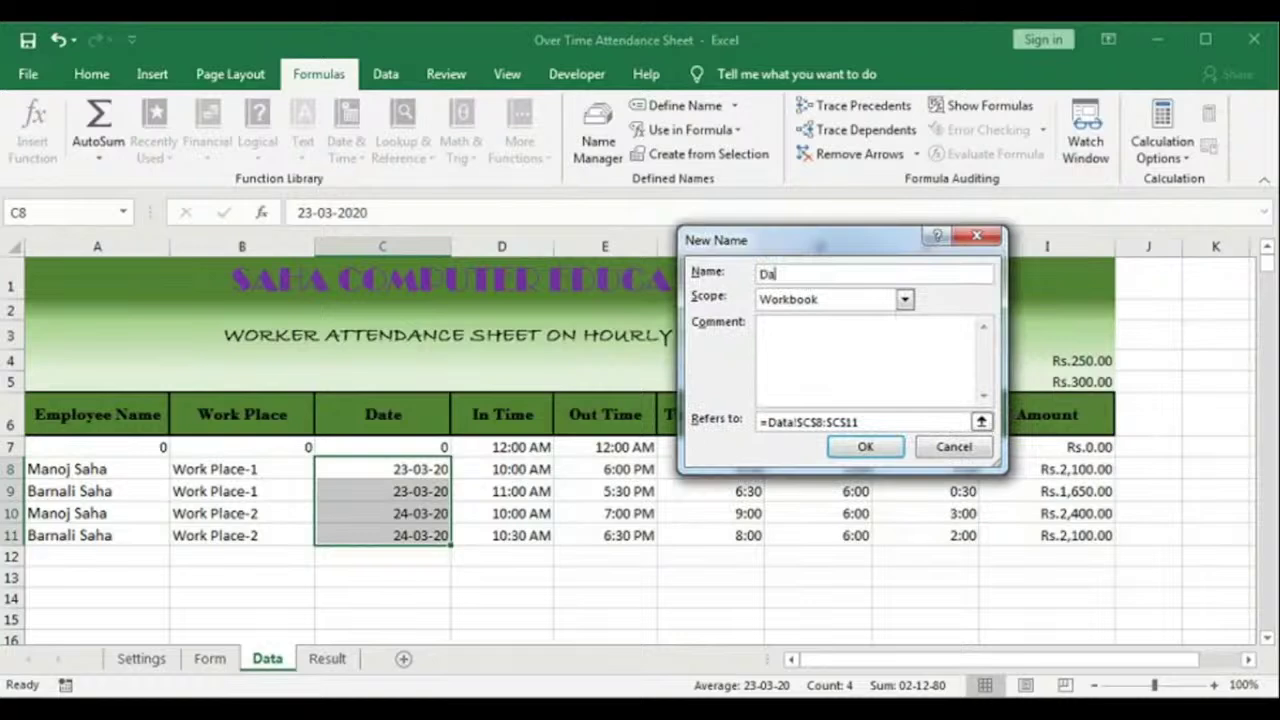
text(ta_EmployeeName)
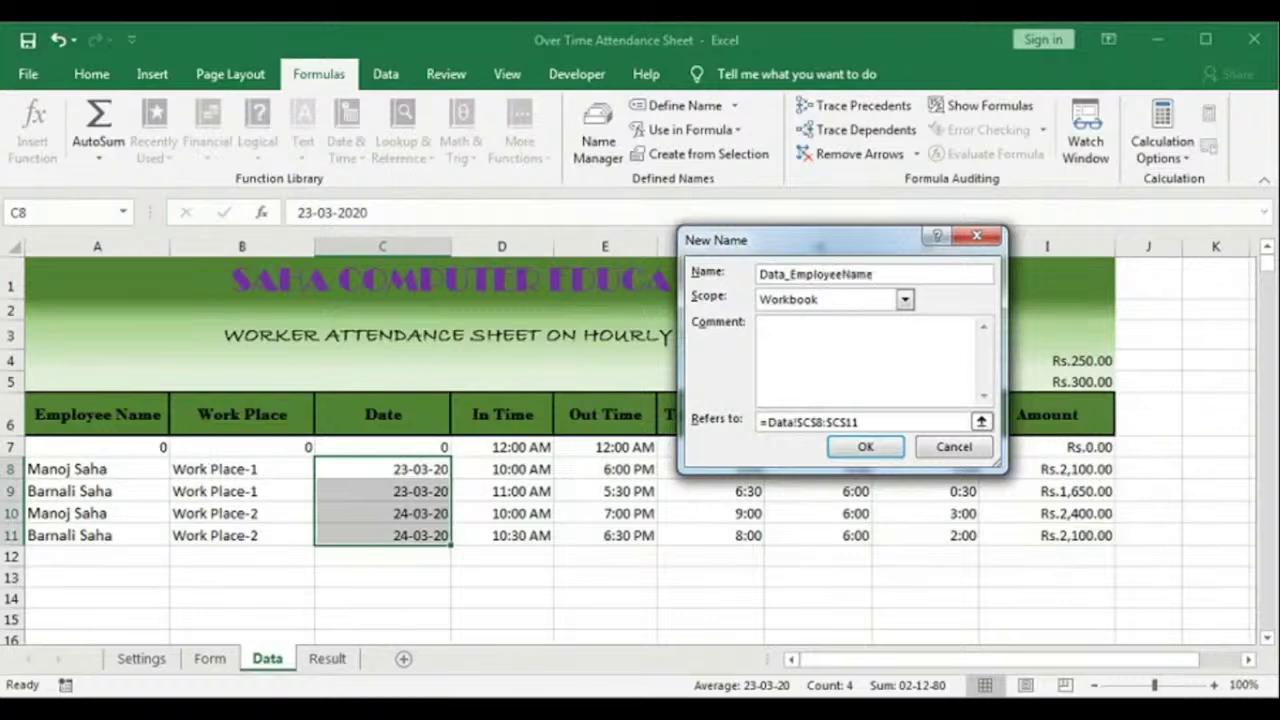
Step: Set its reference to =OFFSET(Data!$A$6,1,0,COUNTA(Data!$A:$A)-3,1) and save the name
drag(862, 423, 725, 431)
text(=)
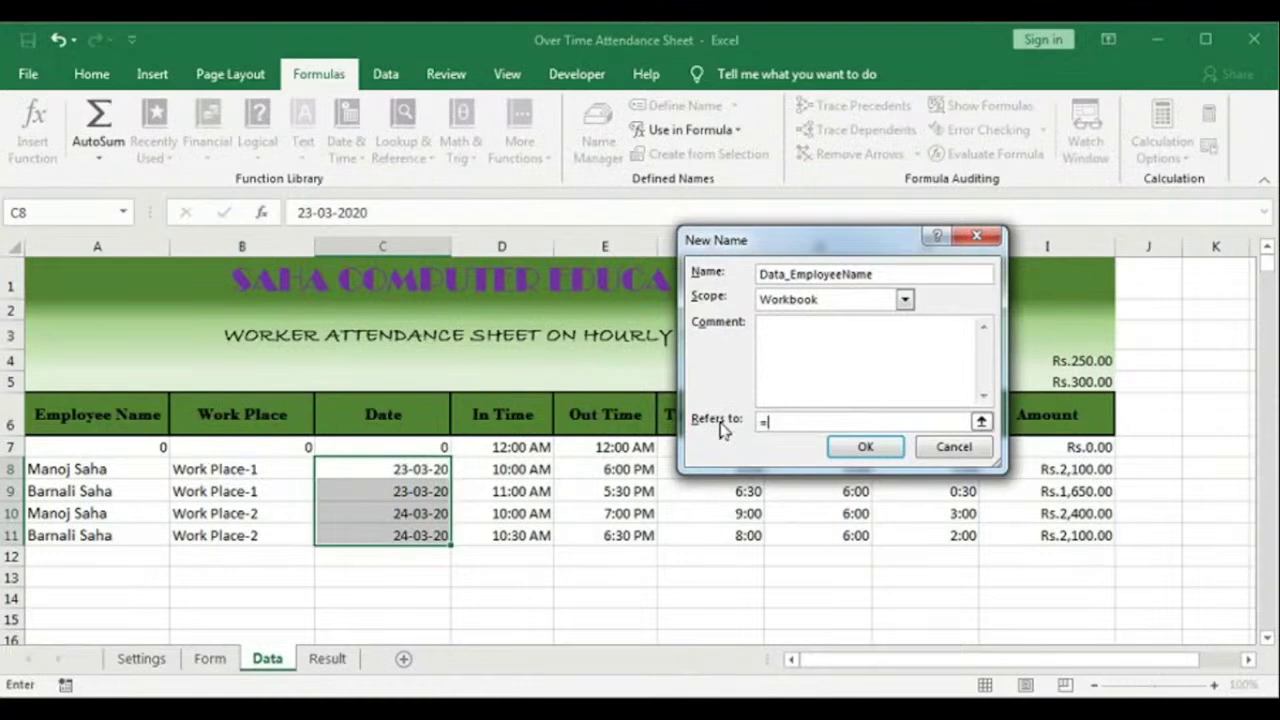
text(offset()
click(76, 418)
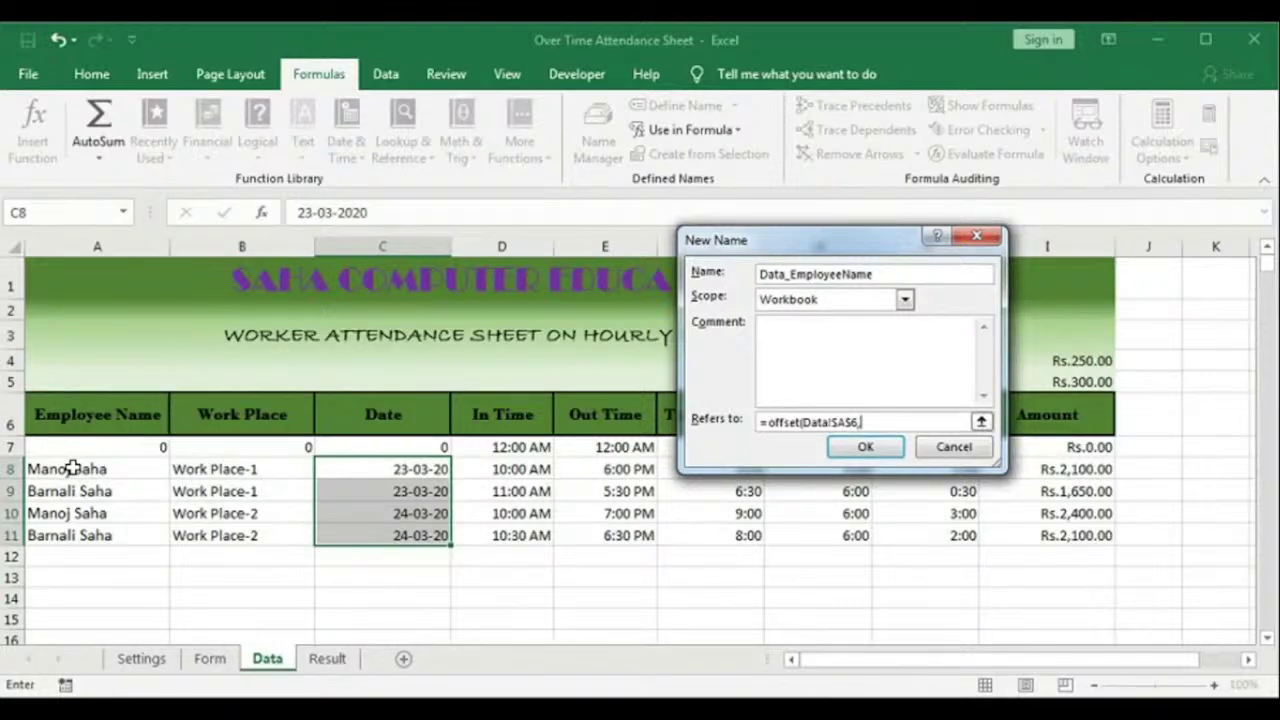
text(1,)
text(0,)
click(101, 243)
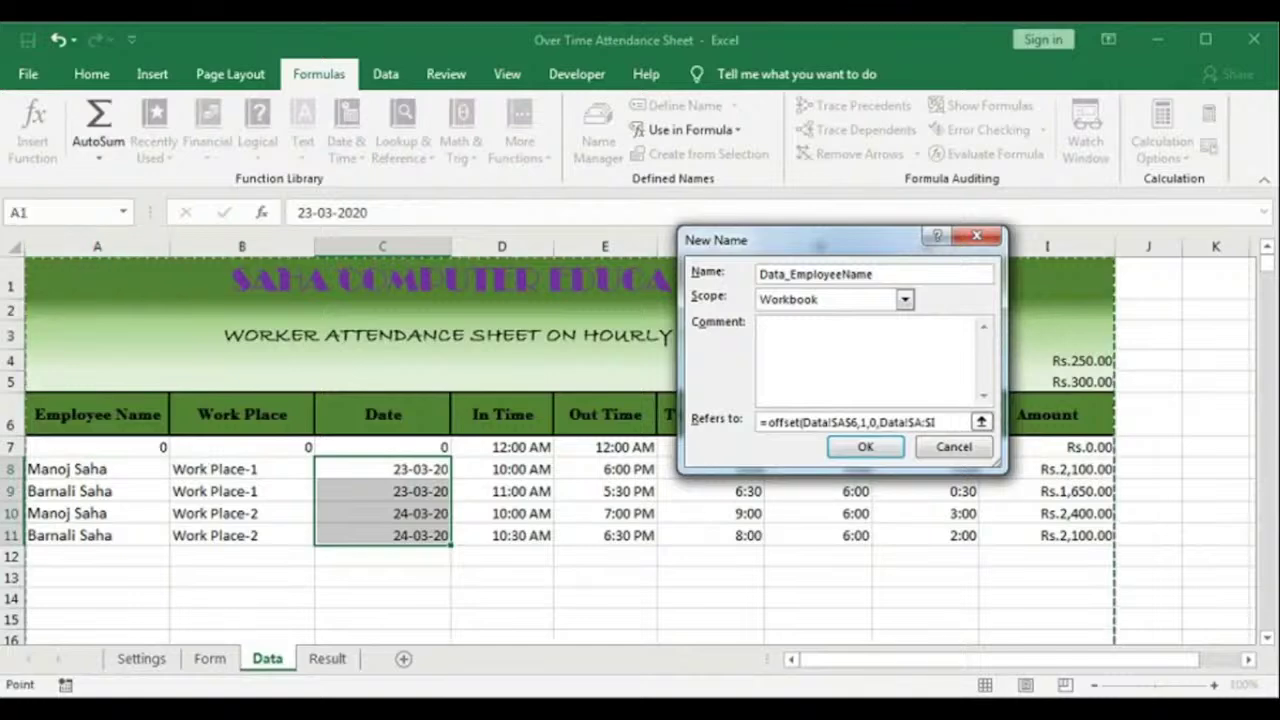
key(BackSpace)
text(a)
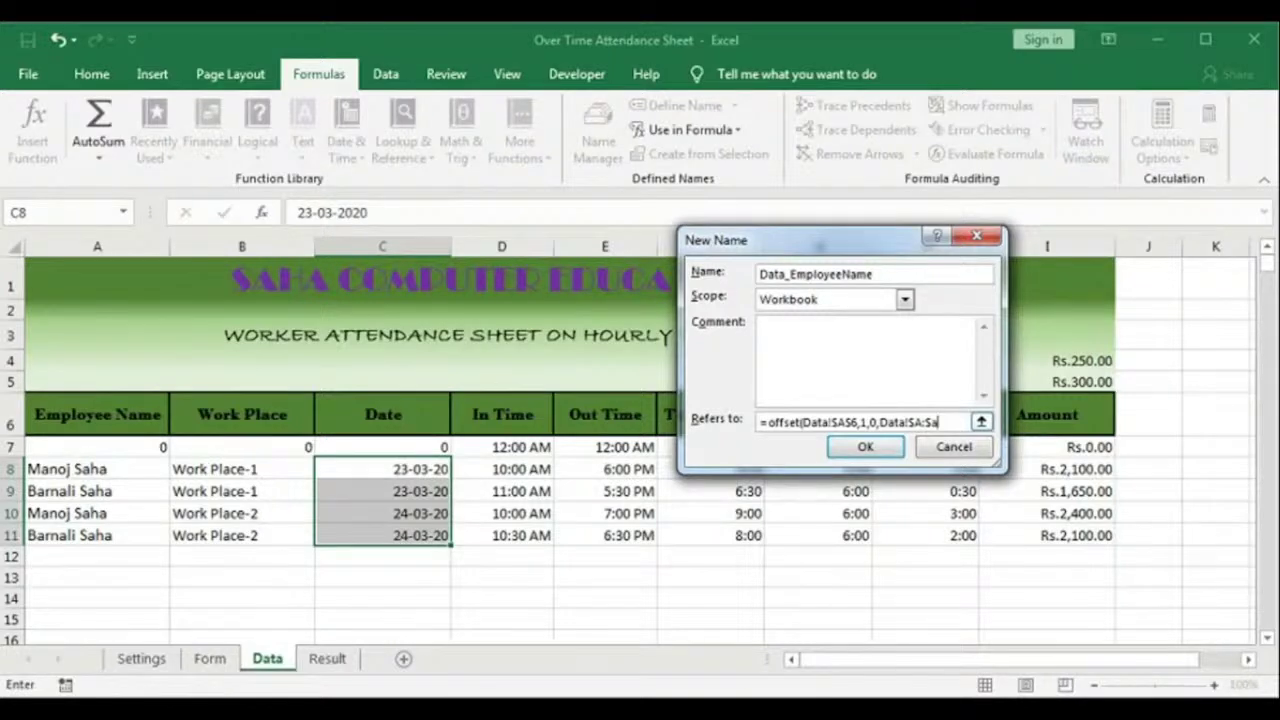
key(BackSpace)
text(A)
text(counta()
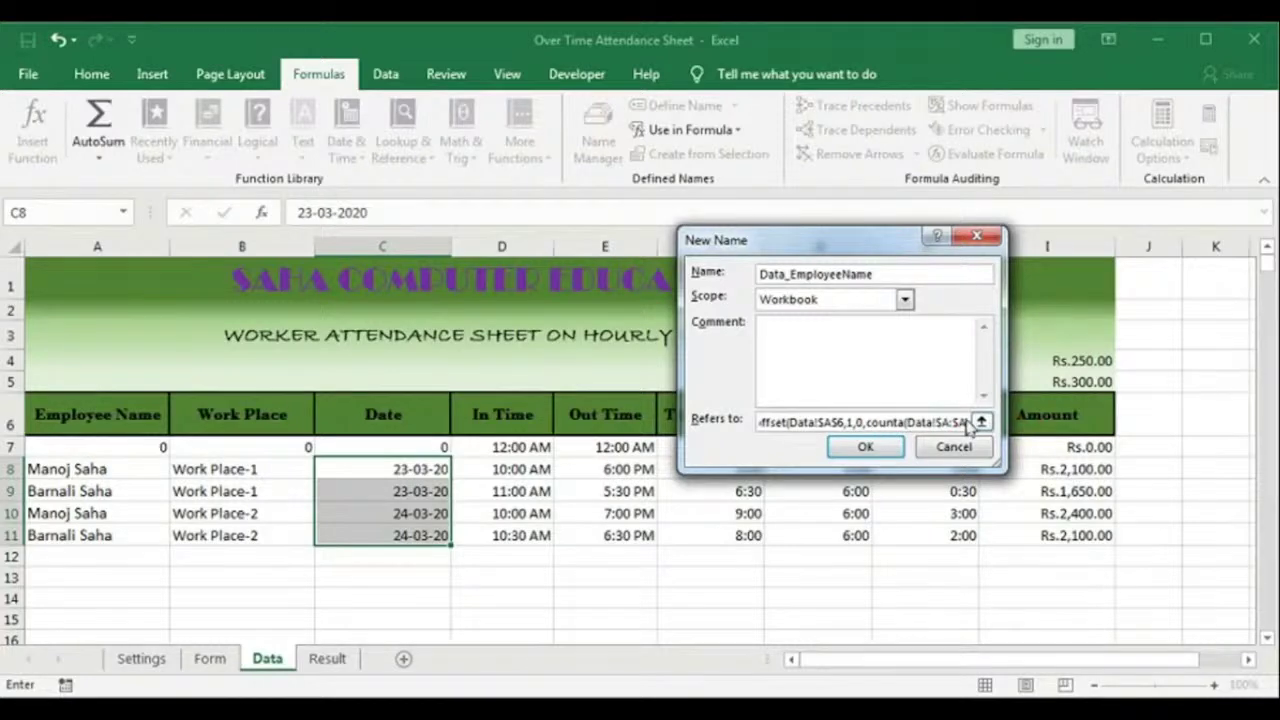
text())
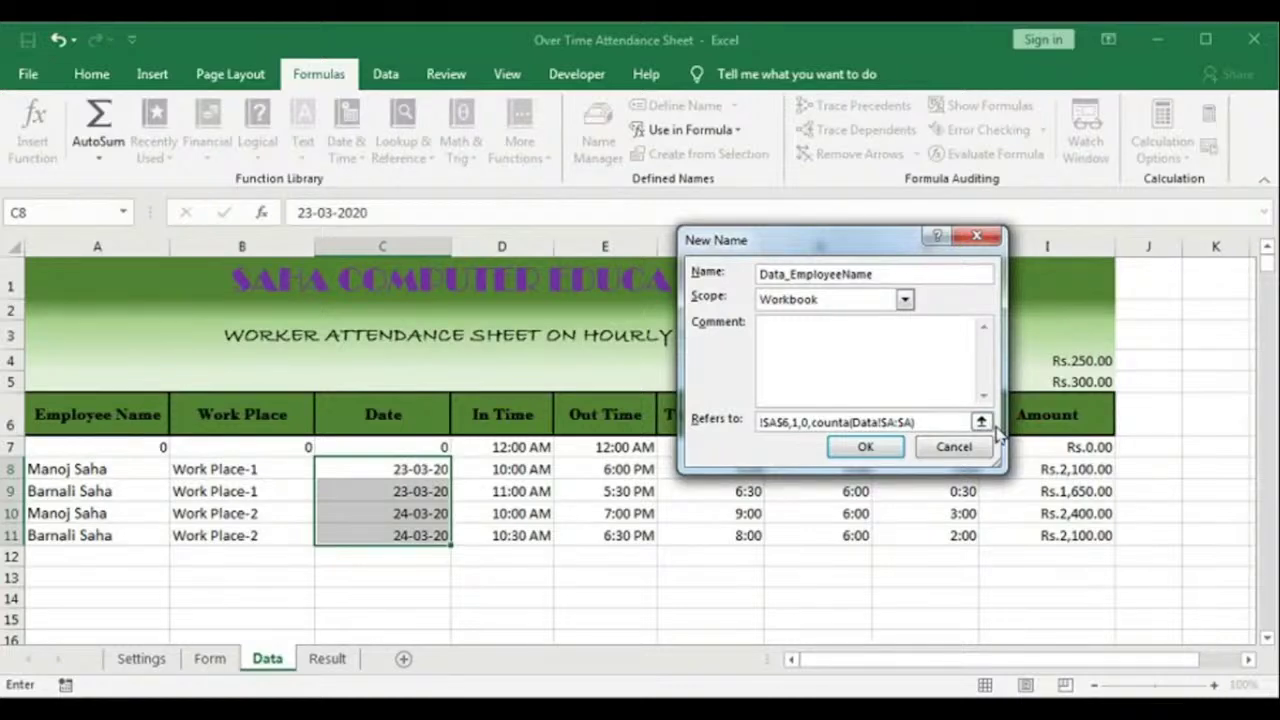
text(-)
text(3,1))
click(865, 447)
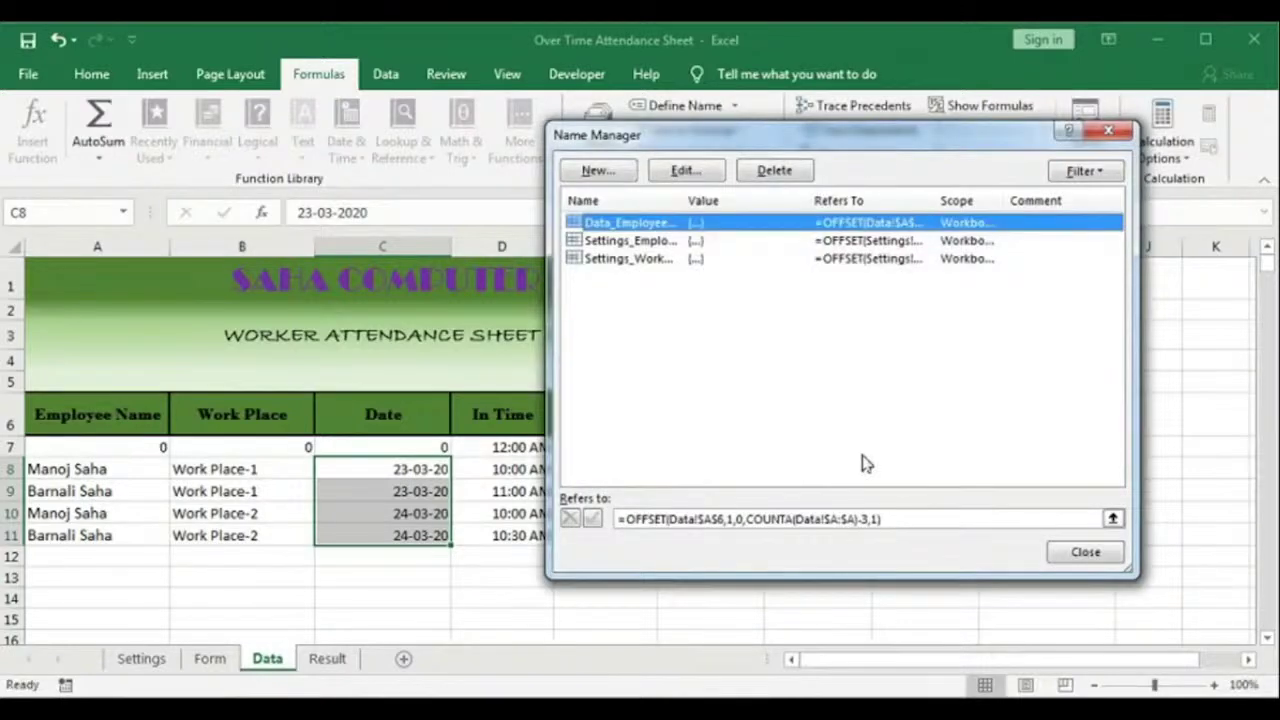
Step: Define Data_Workplace as =OFFSET(Data!$B$6,1,0,COUNTA(Data!$B:$B)-1,1), anchored on the Work Place header
click(686, 519)
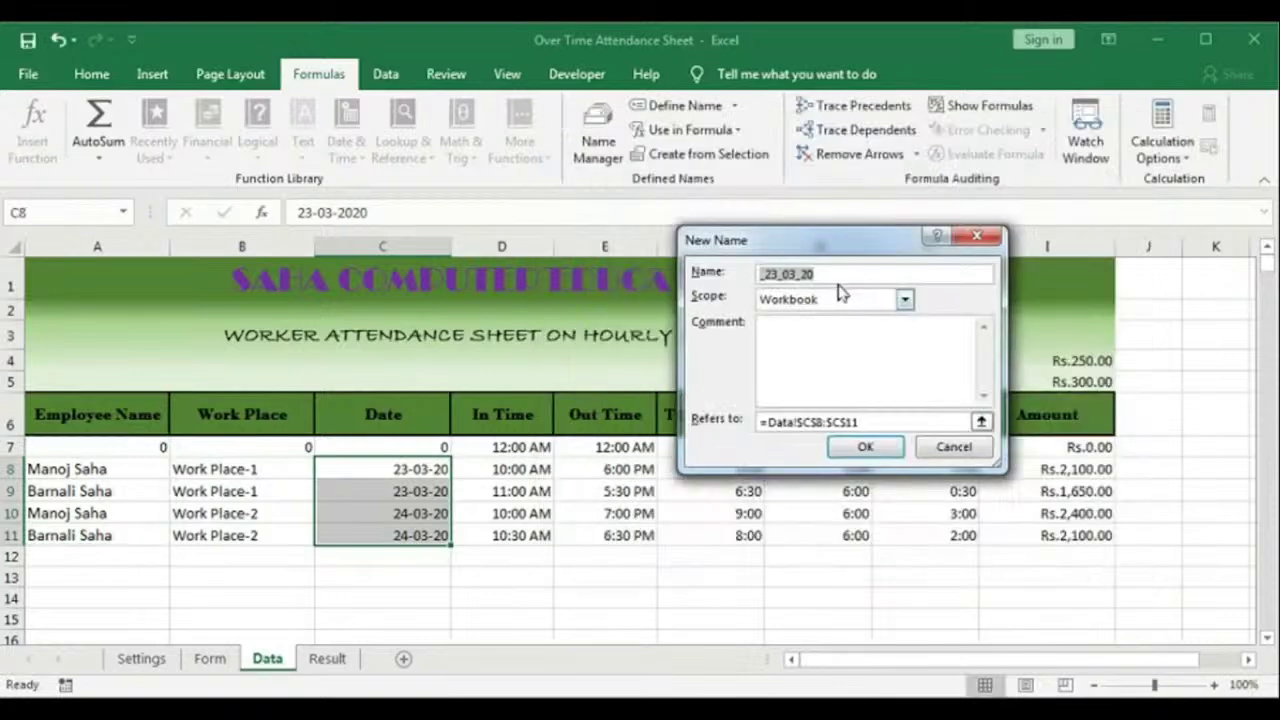
text(Data_Workplace)
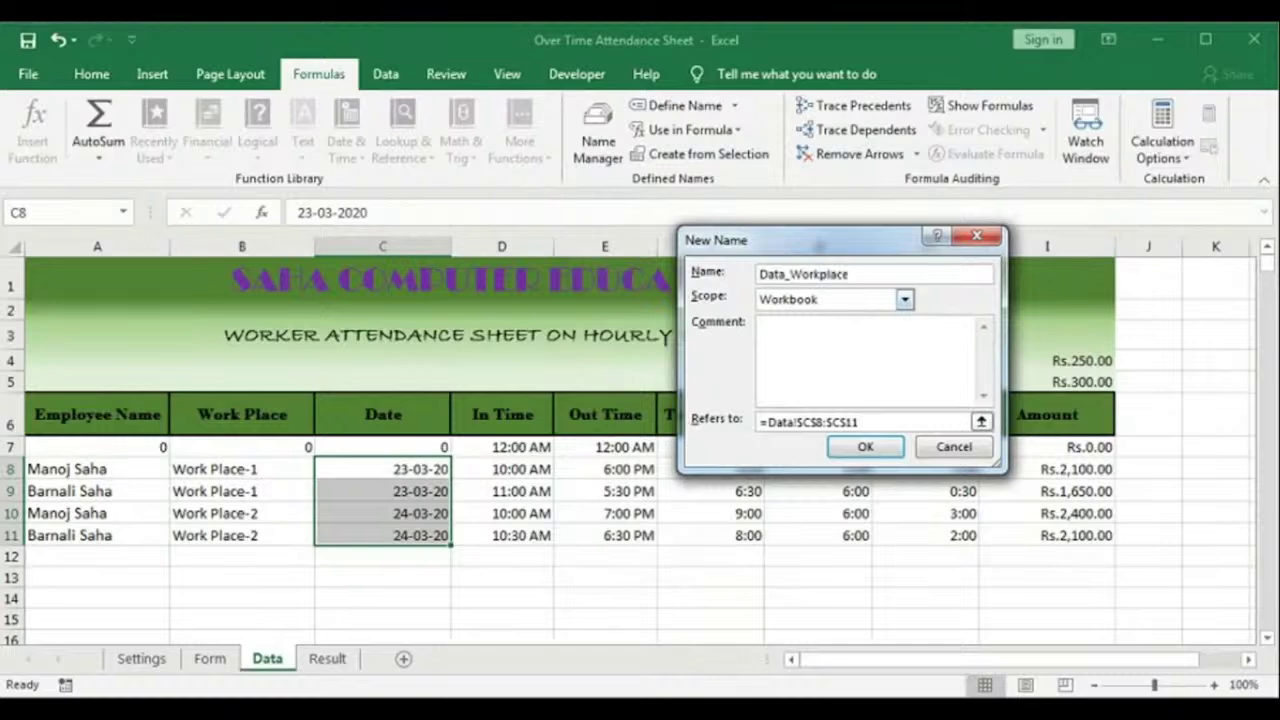
text(=offset()
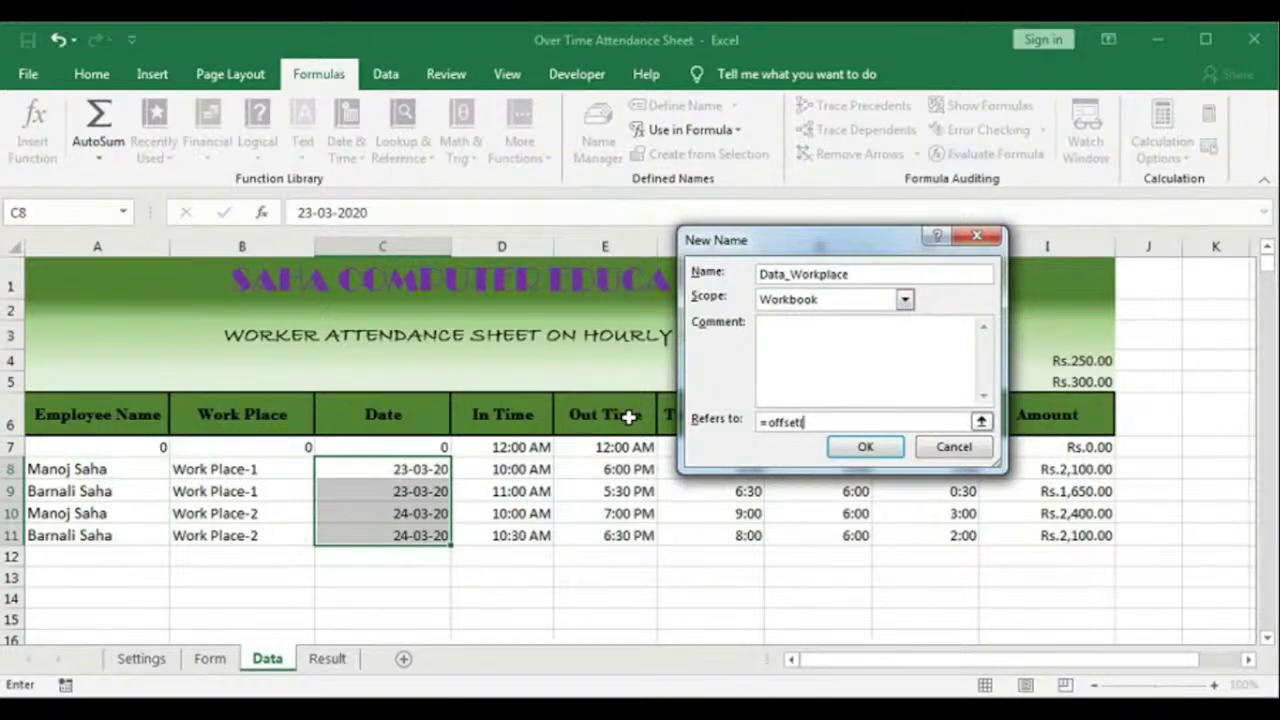
click(242, 414)
text(,1)
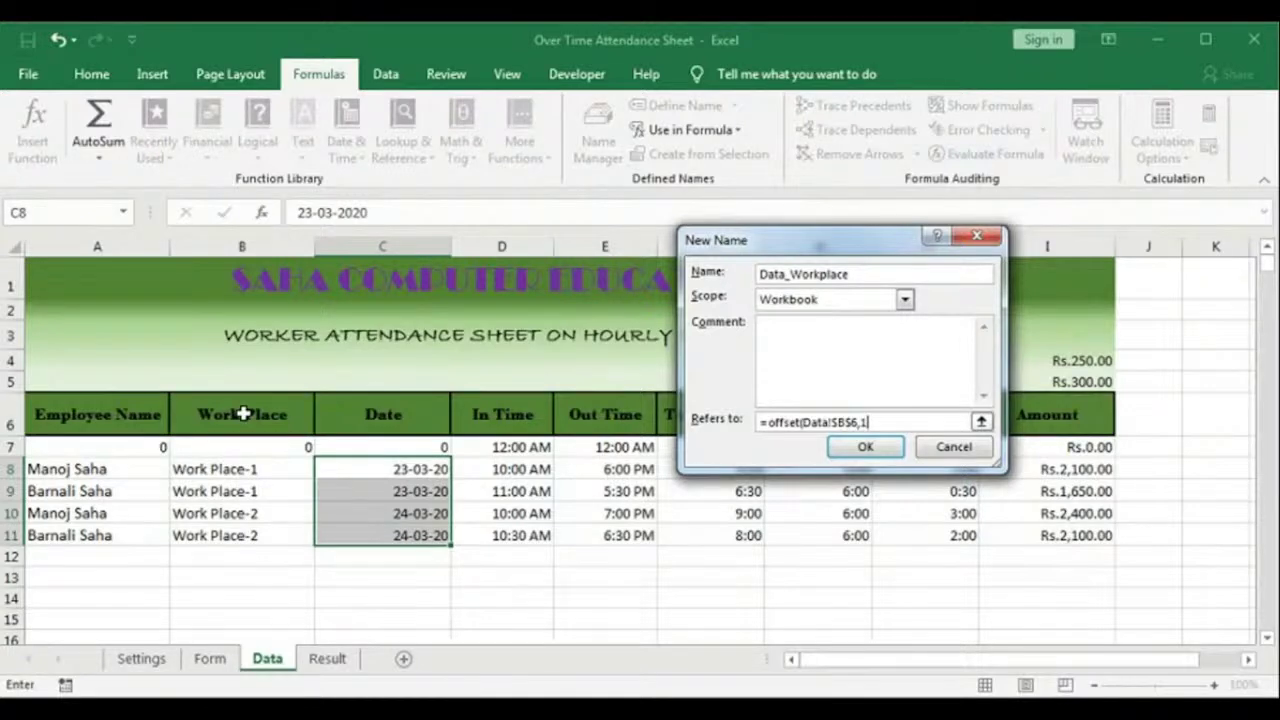
text(,0,counta($)
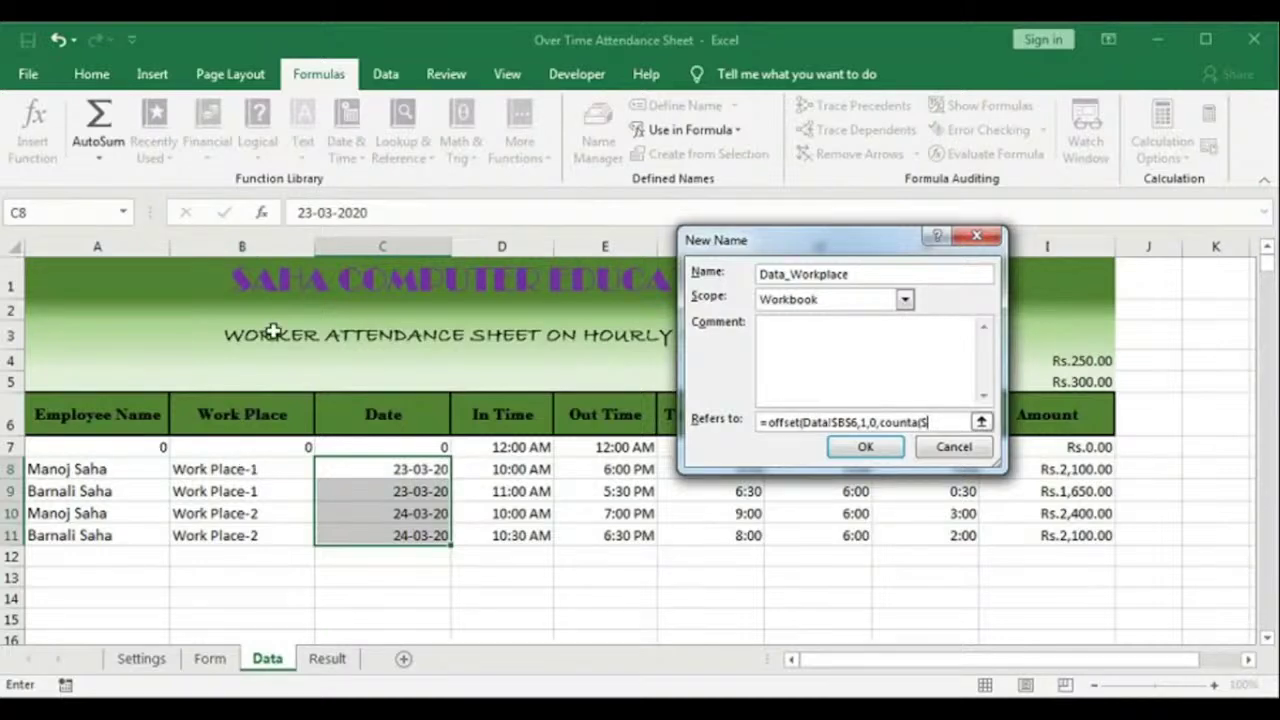
text(B:$B)-3,1))
click(868, 450)
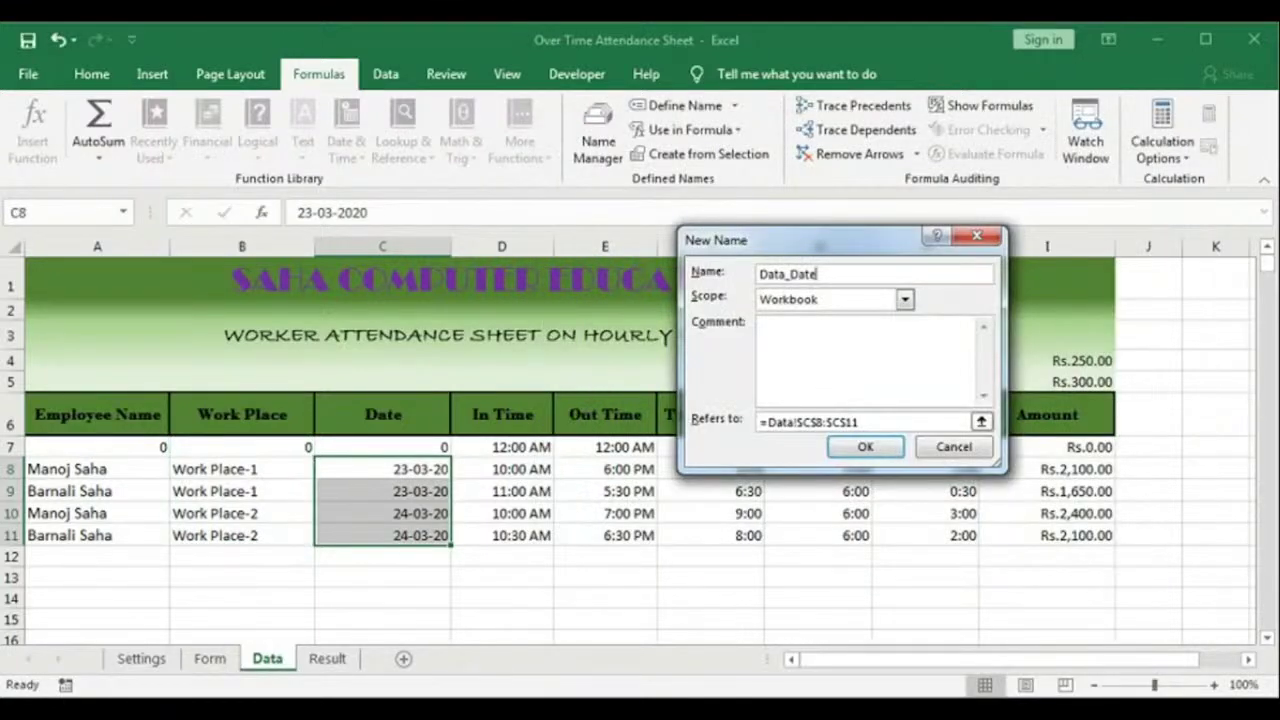
Step: Set Data_Date's reference to an OFFSET from Date header C6 counting column C
click(828, 421)
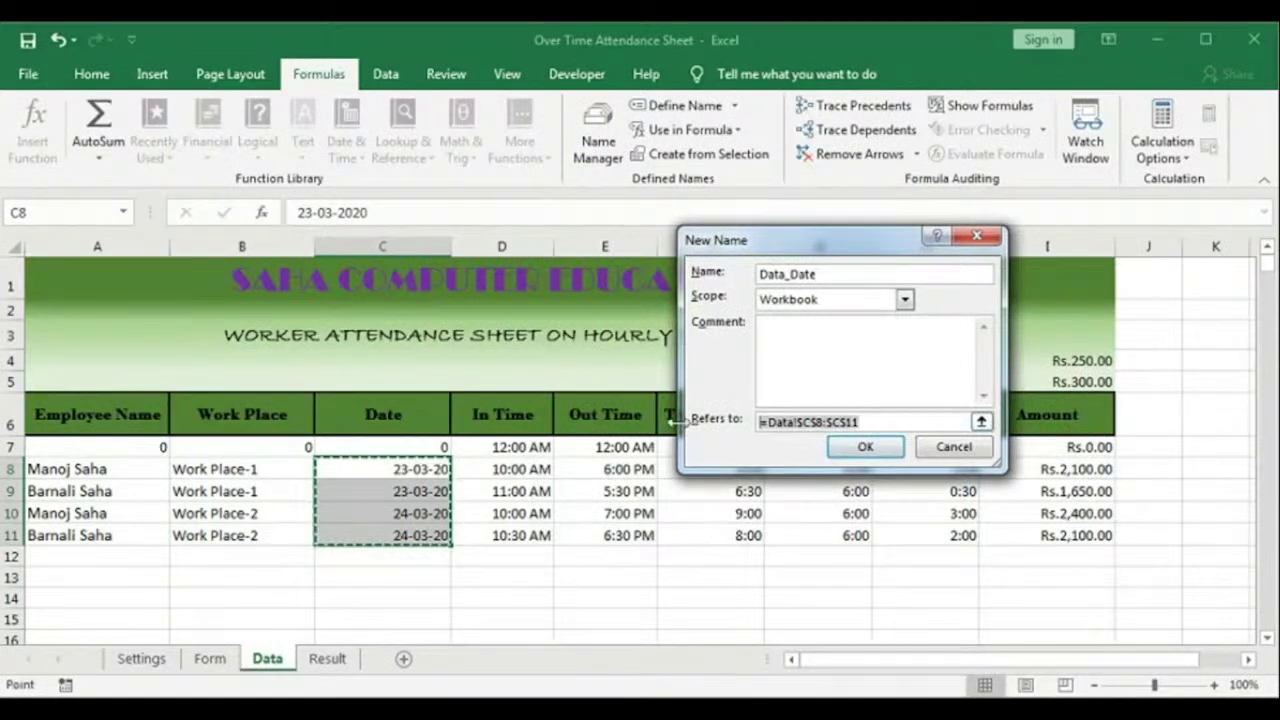
text(=offset()
click(383, 414)
text(,1)
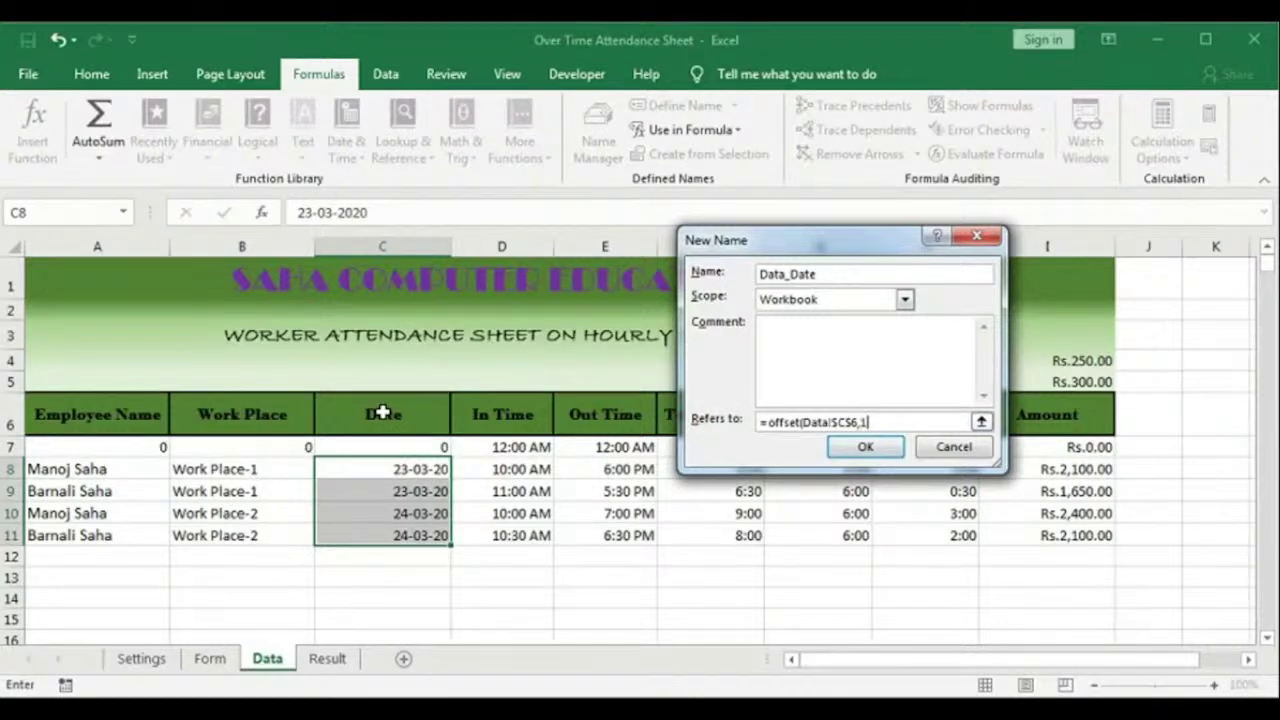
text(,0,counta($C)
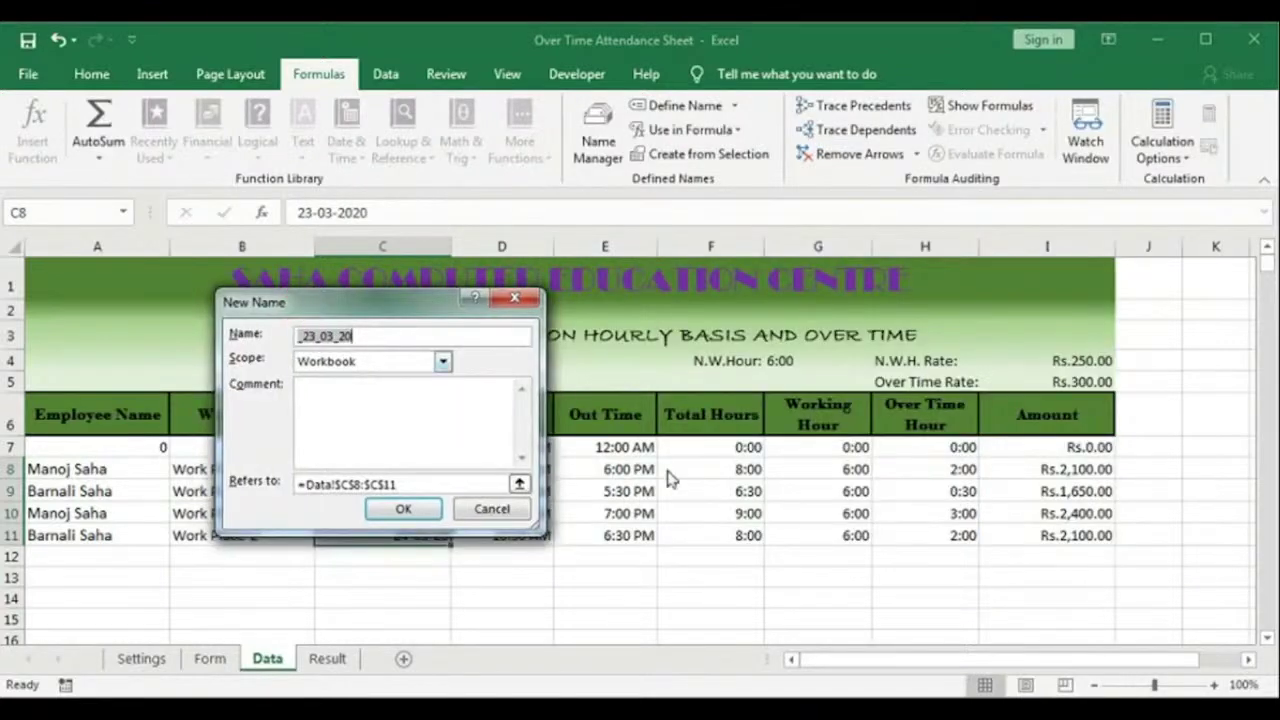
Step: Define Data_TotalHours as =OFFSET(Data!$F$6,1,0,COUNTA($F:$F)-1,1) and save it
text(Data_TotalHours)
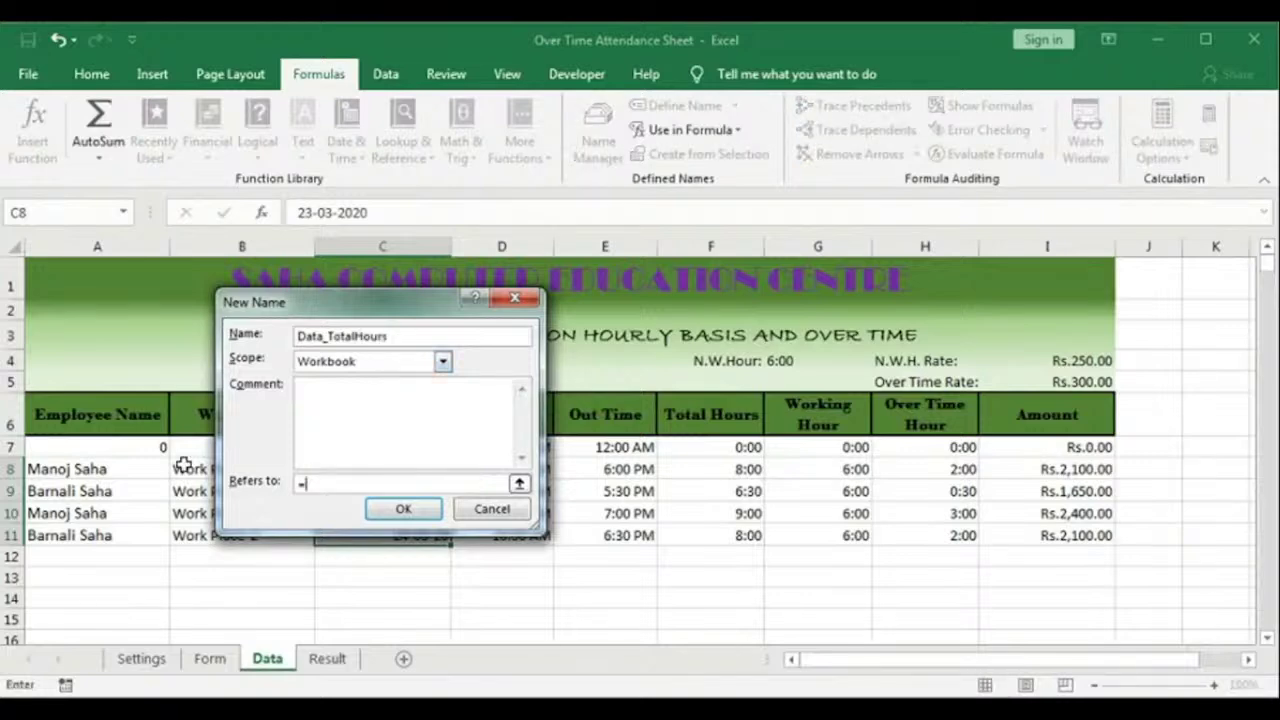
text(offset()
click(717, 413)
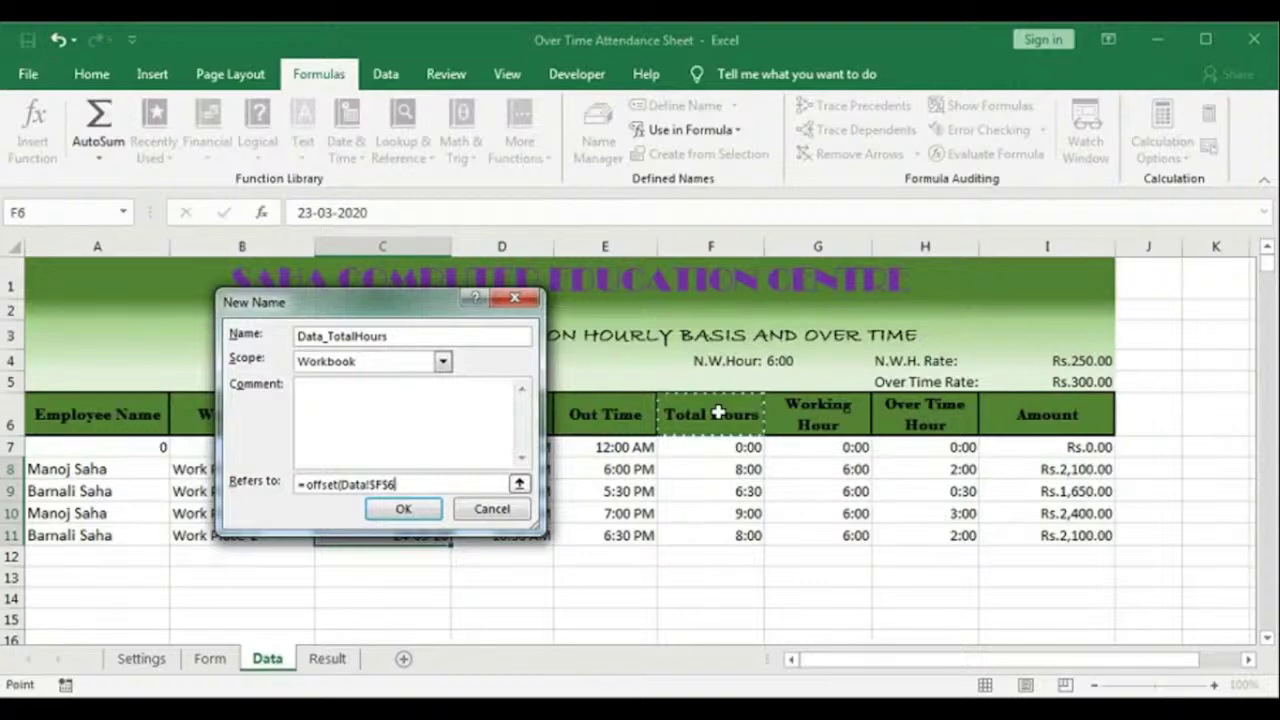
text(,1,0,counta)
text(()
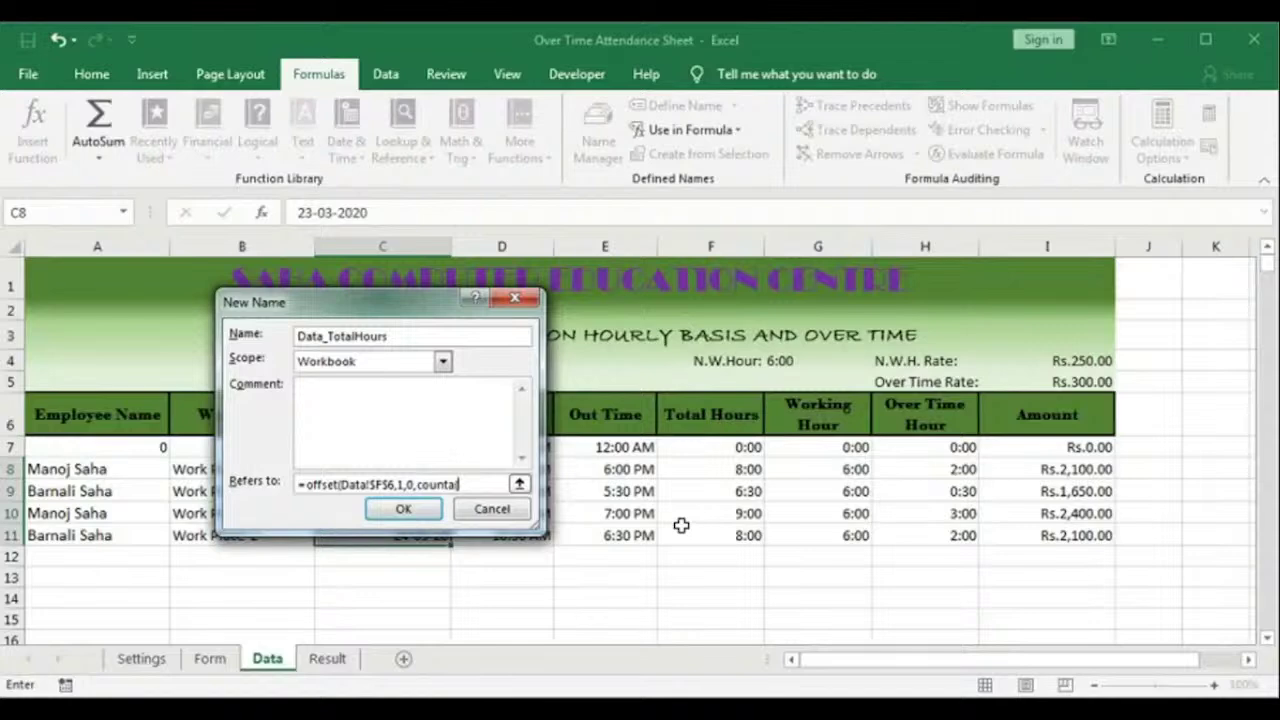
text($f:$F)-1,1))
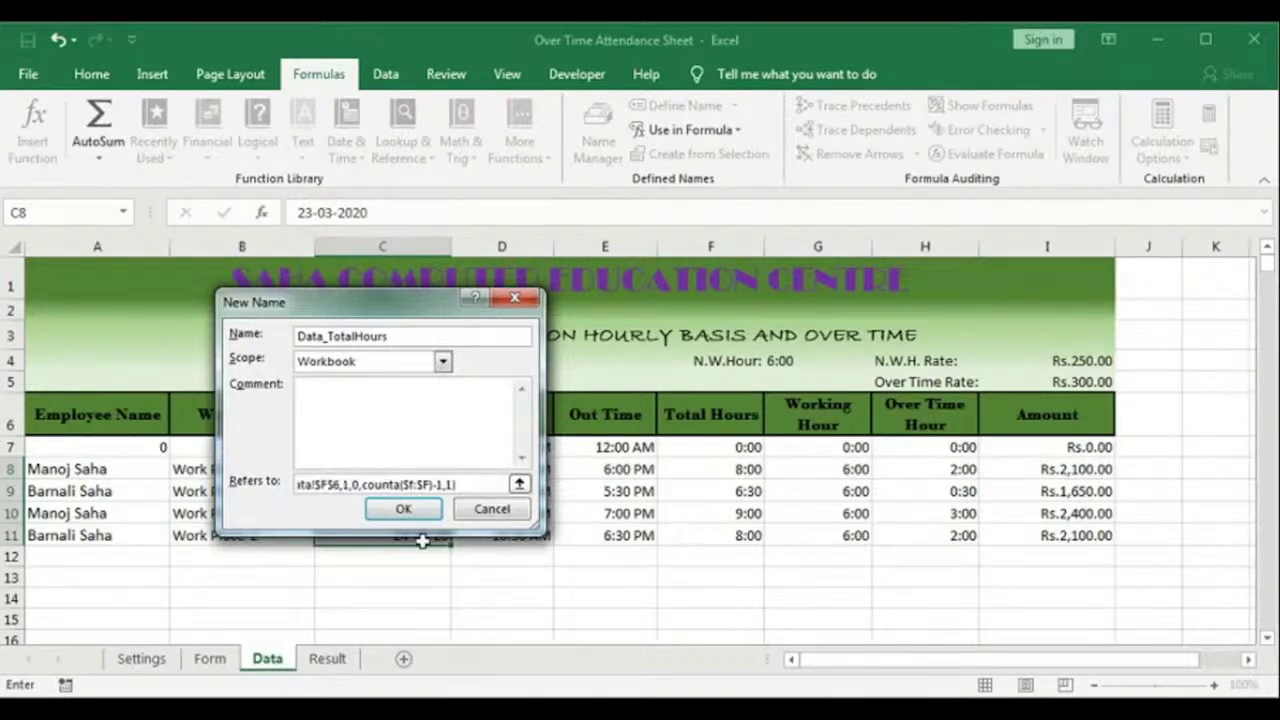
key(Return)
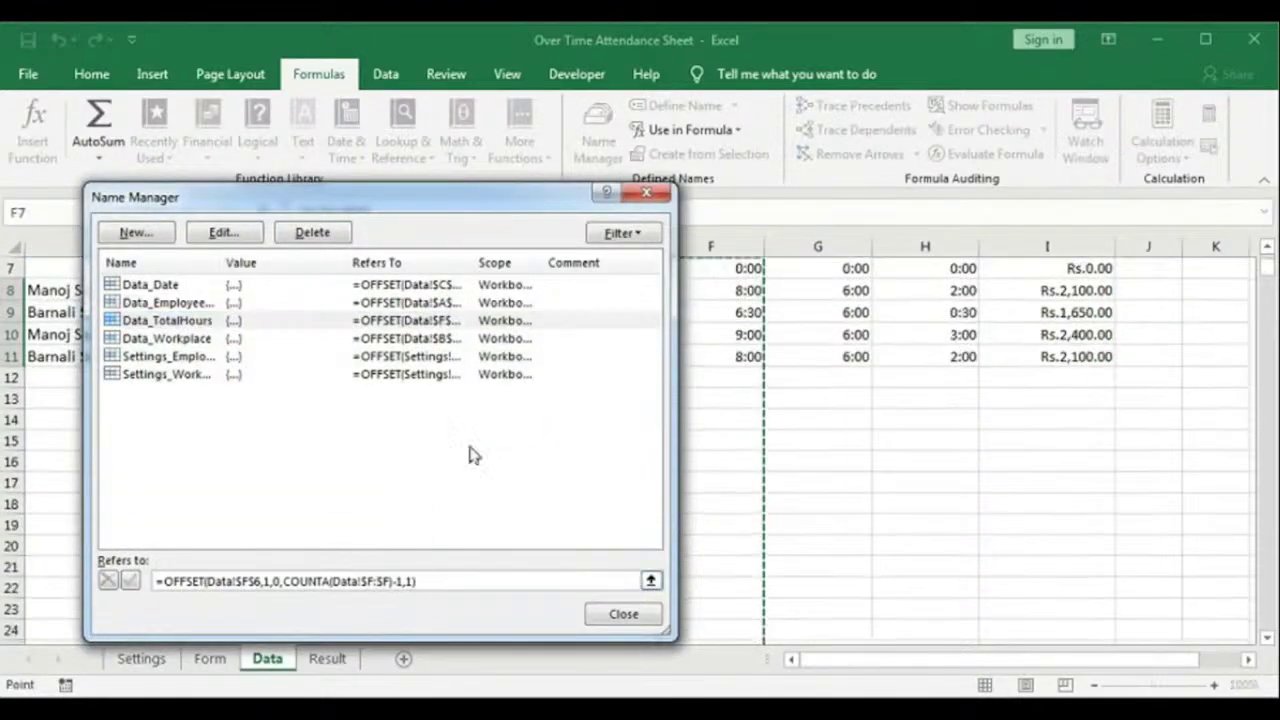
Step: Define Data_WorkingHours as =OFFSET(Data!$G$6,1,0,COUNTA($G:$G)-1,1), anchored on the Working Hour header
drag(430, 197, 323, 324)
scroll(750, 466, up, 2)
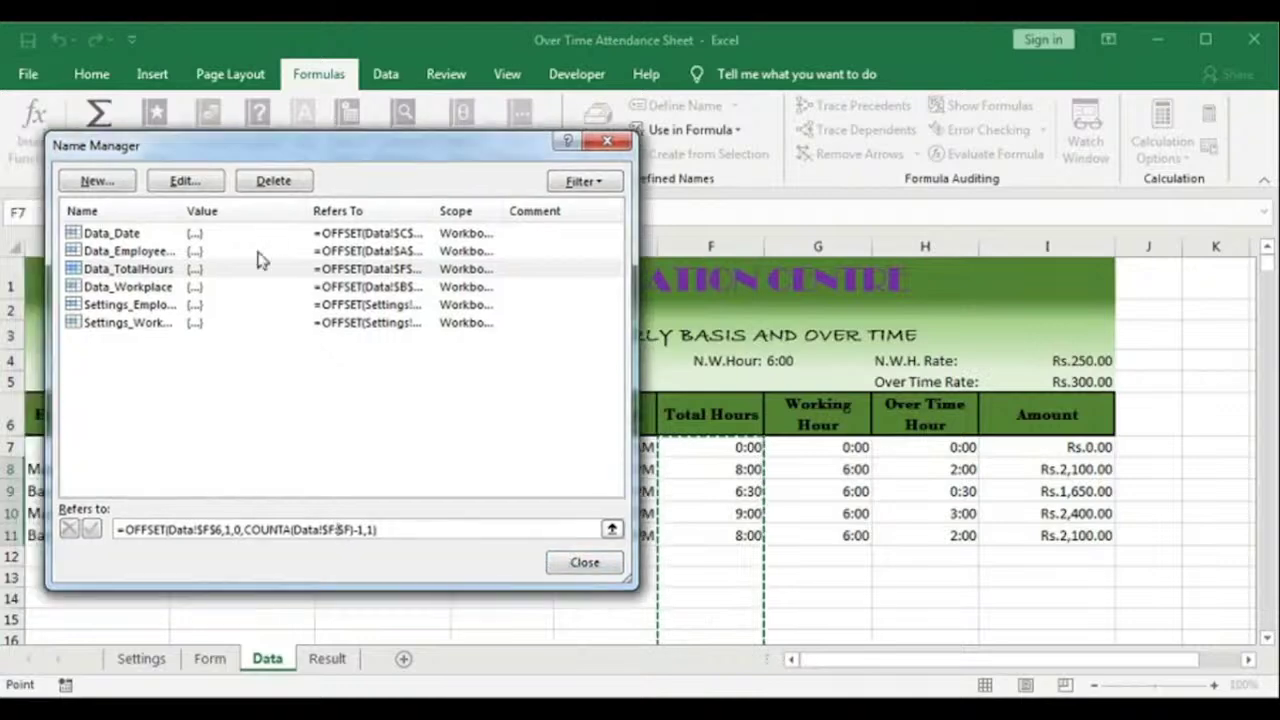
click(96, 181)
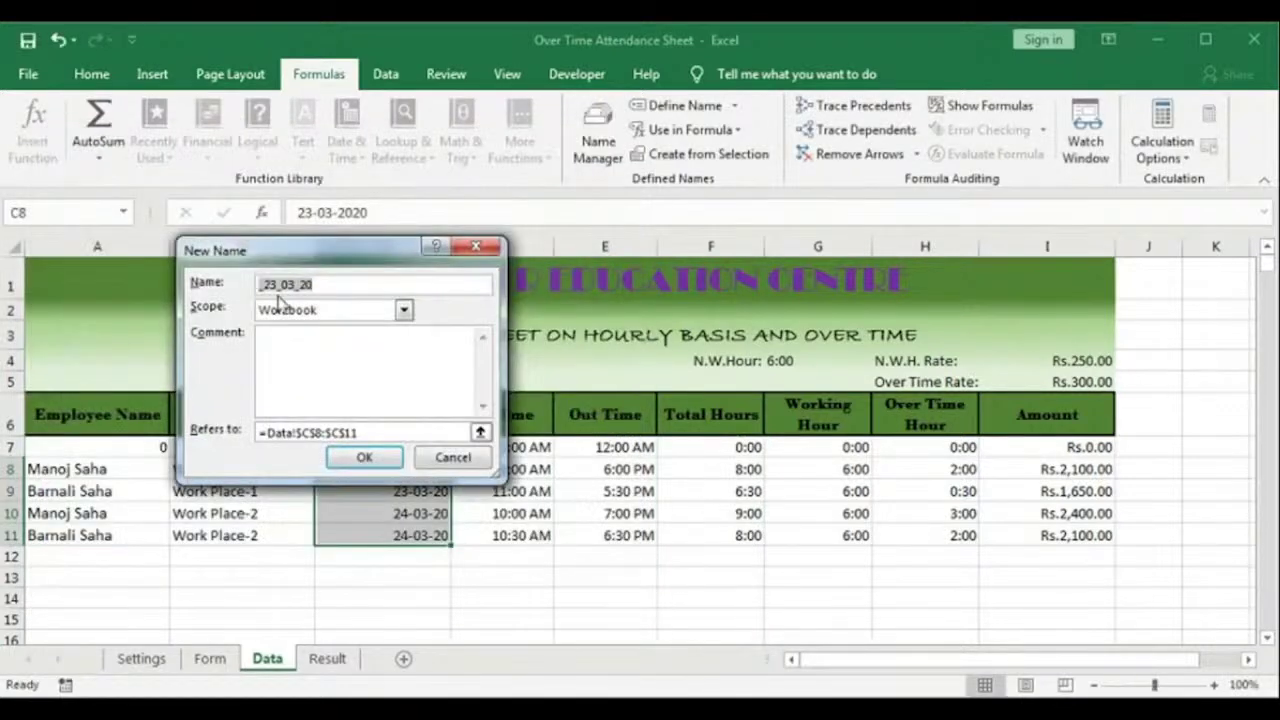
text(Data)
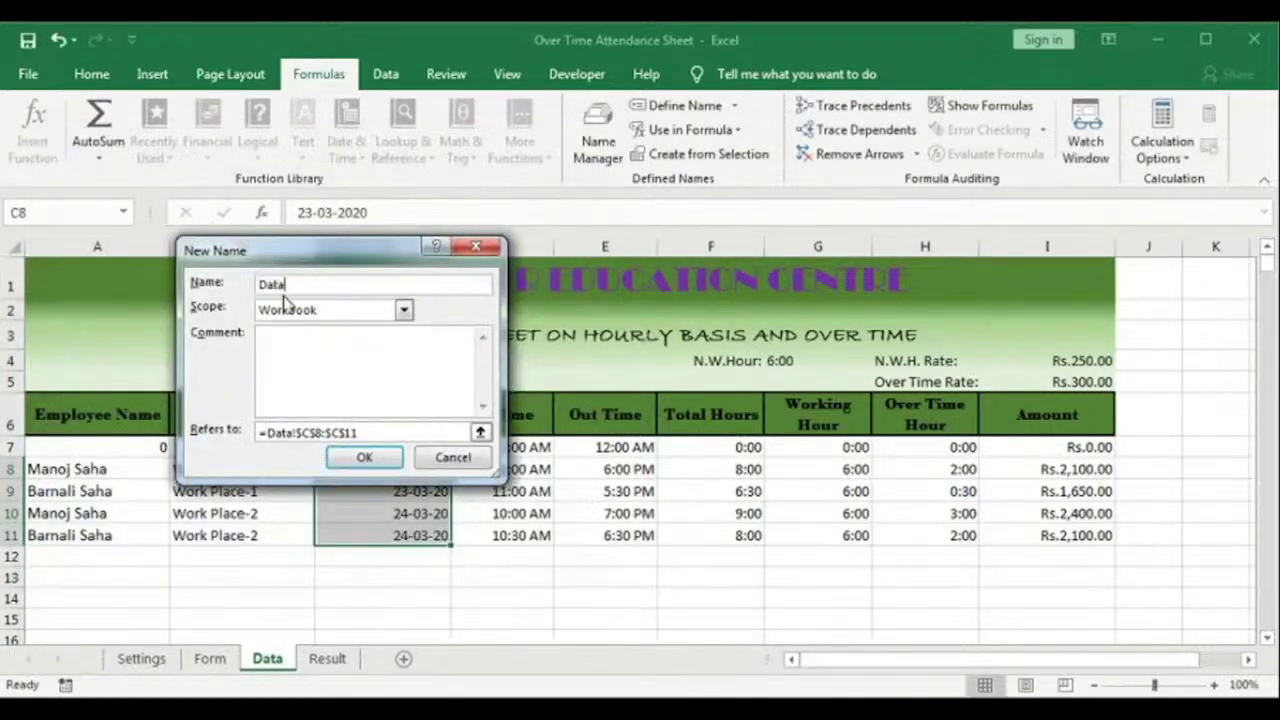
text(_WorkingHours)
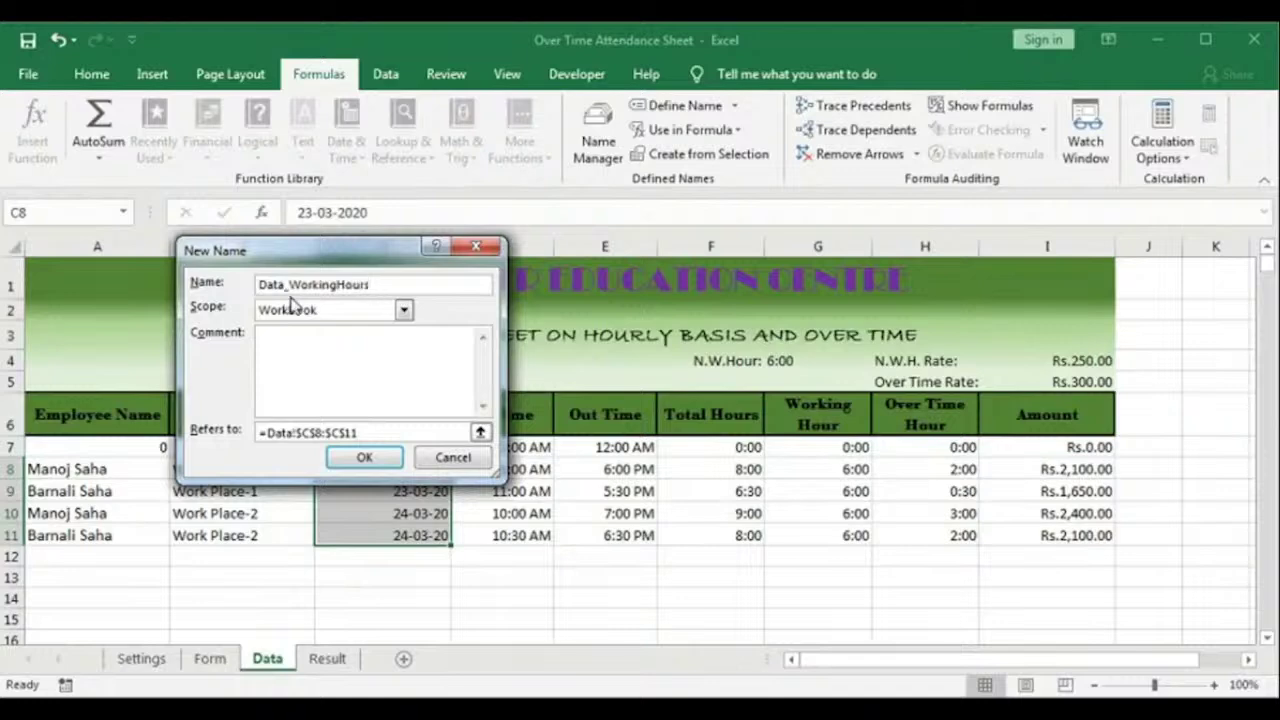
click(340, 432)
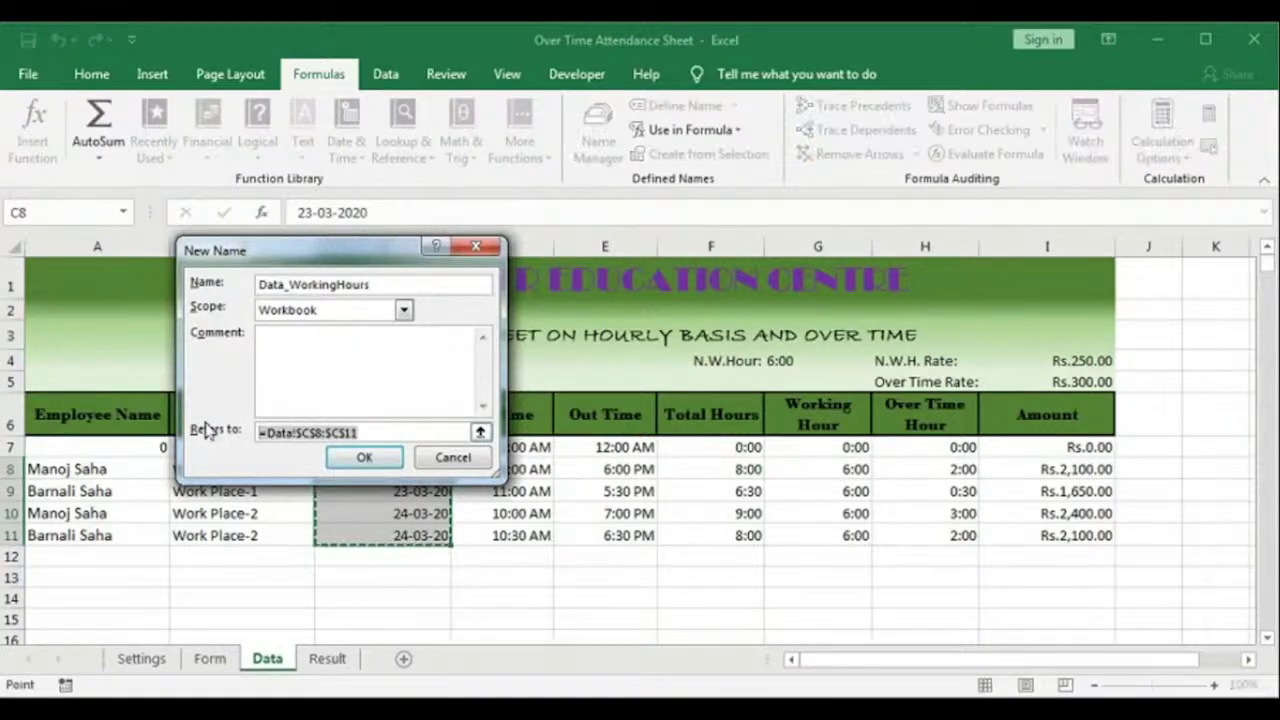
text(=offset)
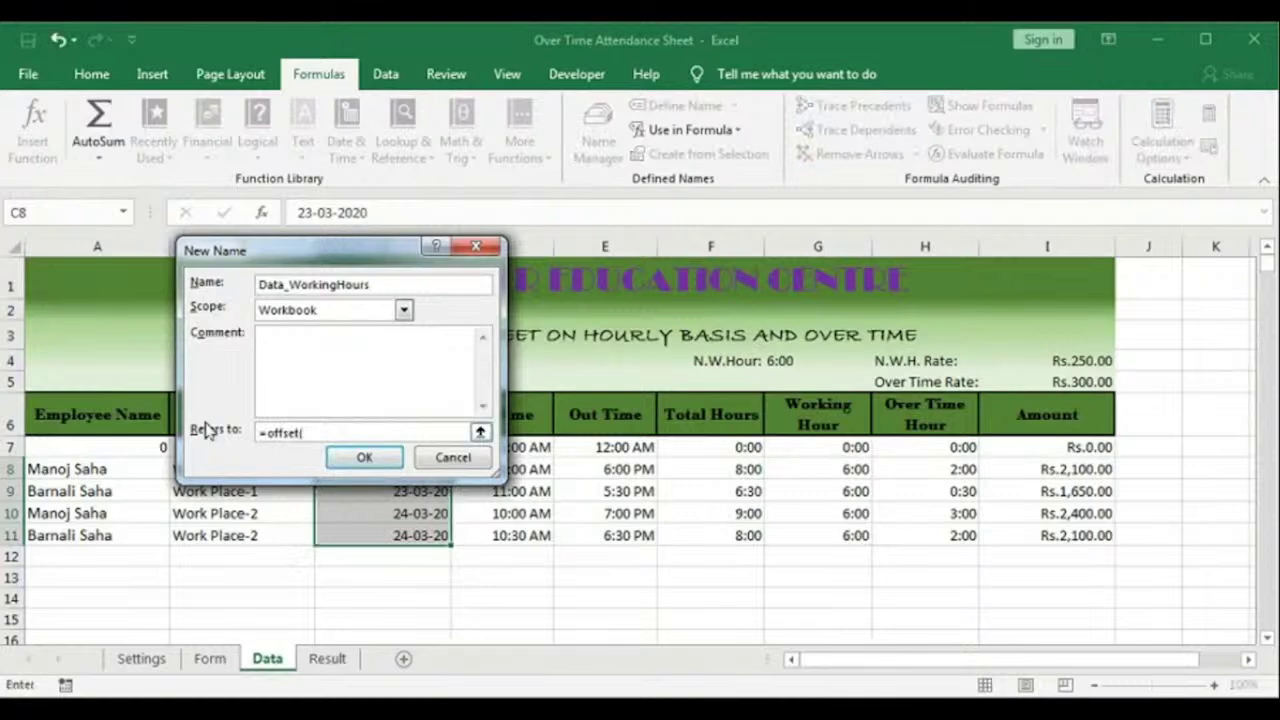
text(()
click(815, 412)
text(,)
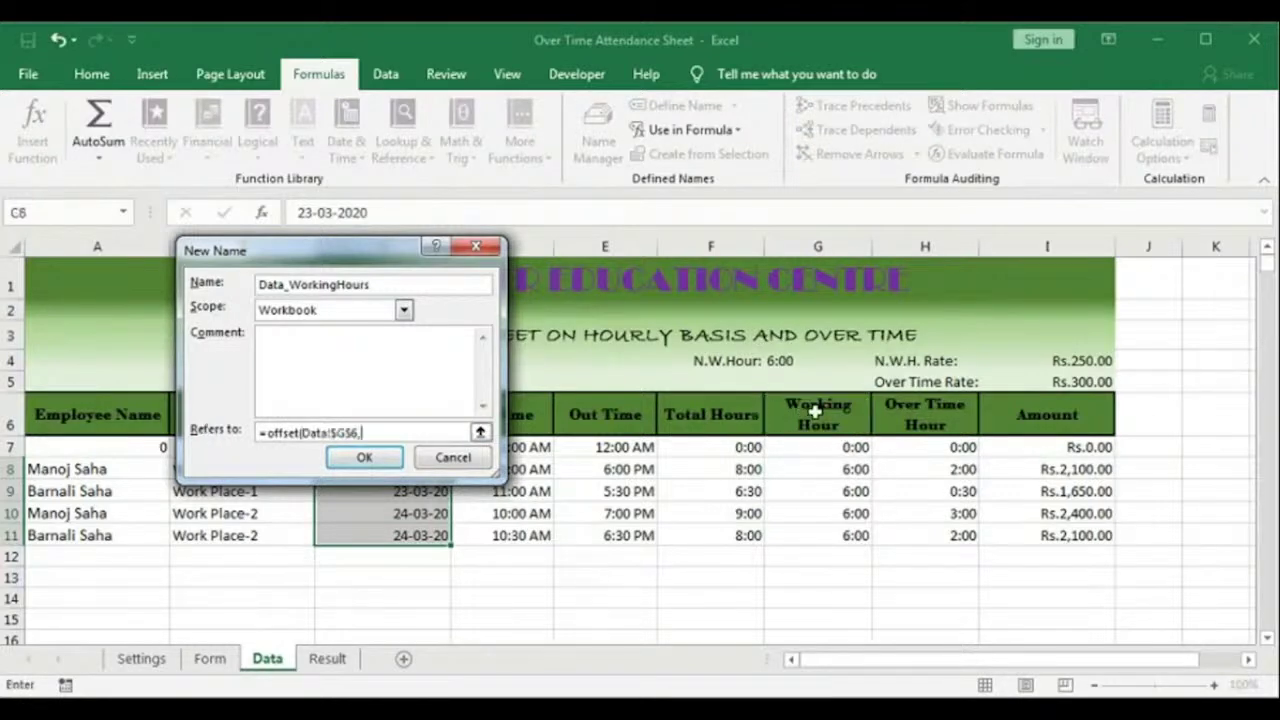
text(1,0,counta($G:$)
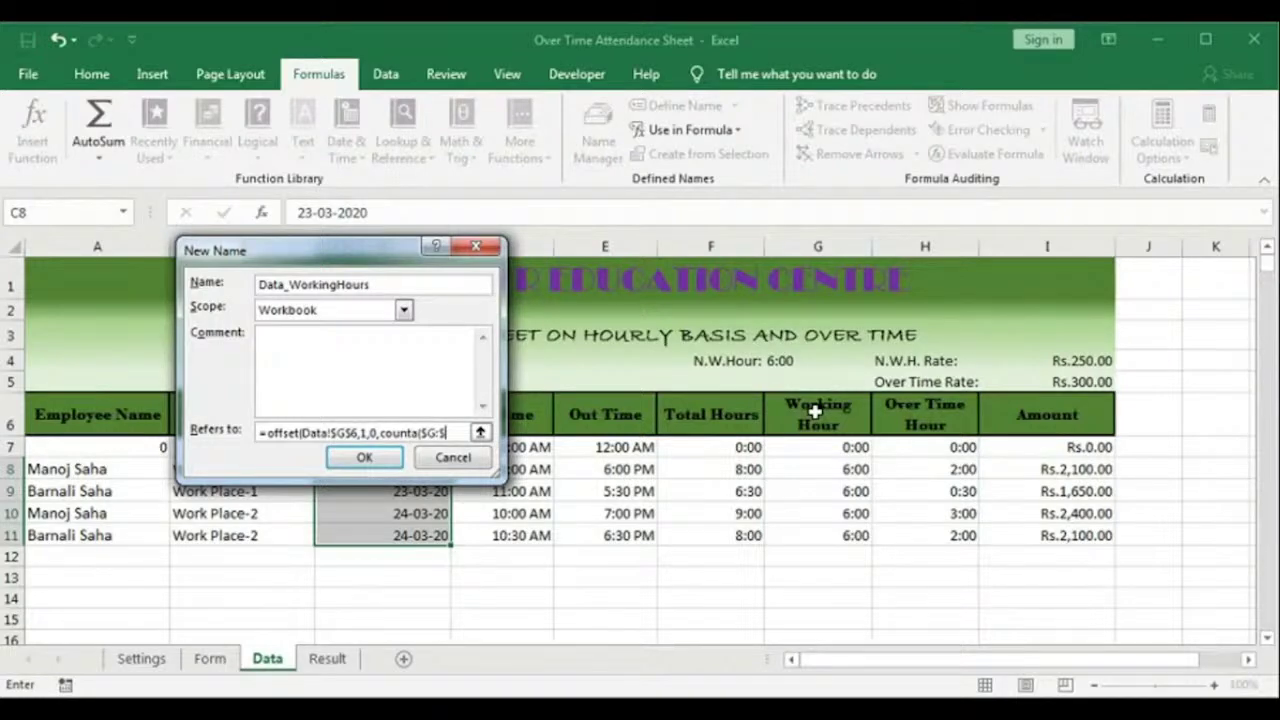
text(G)-1,1))
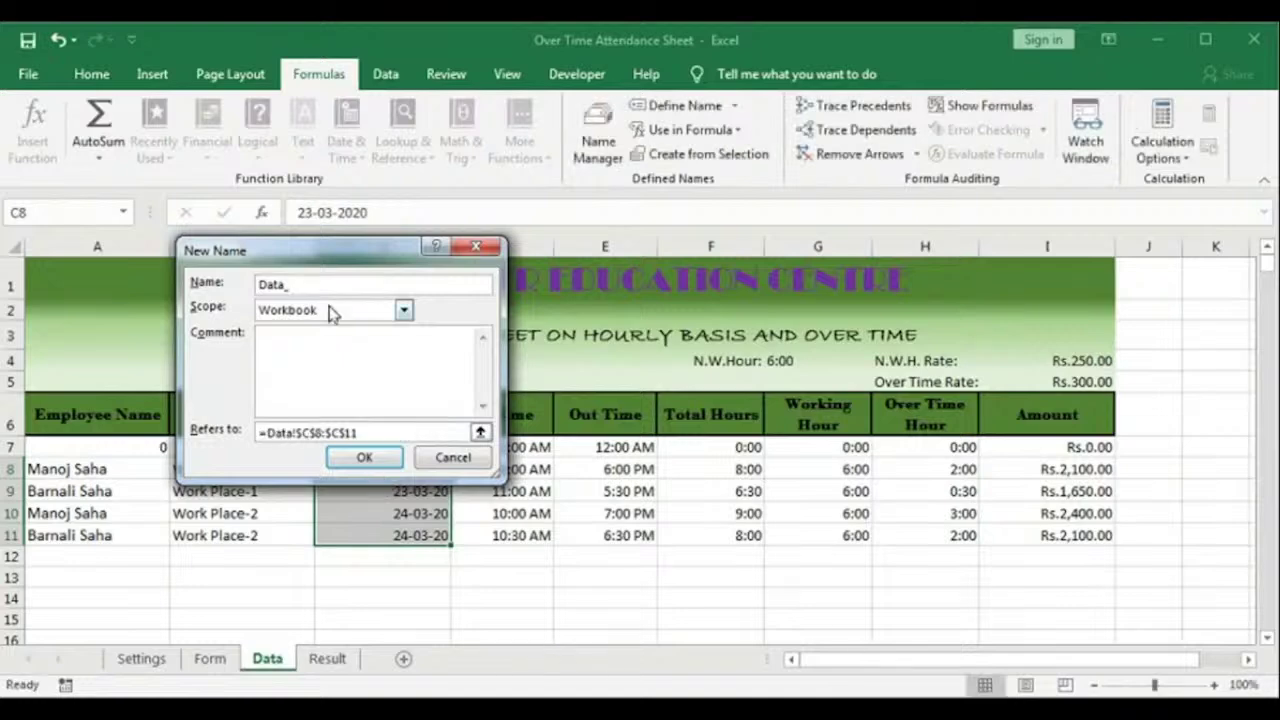
Step: Name the new range Data_OverTime and enter =OFFSET(Data!$H$6,1,0,COUNTA($H:$H)-1,1)
text(OverTime)
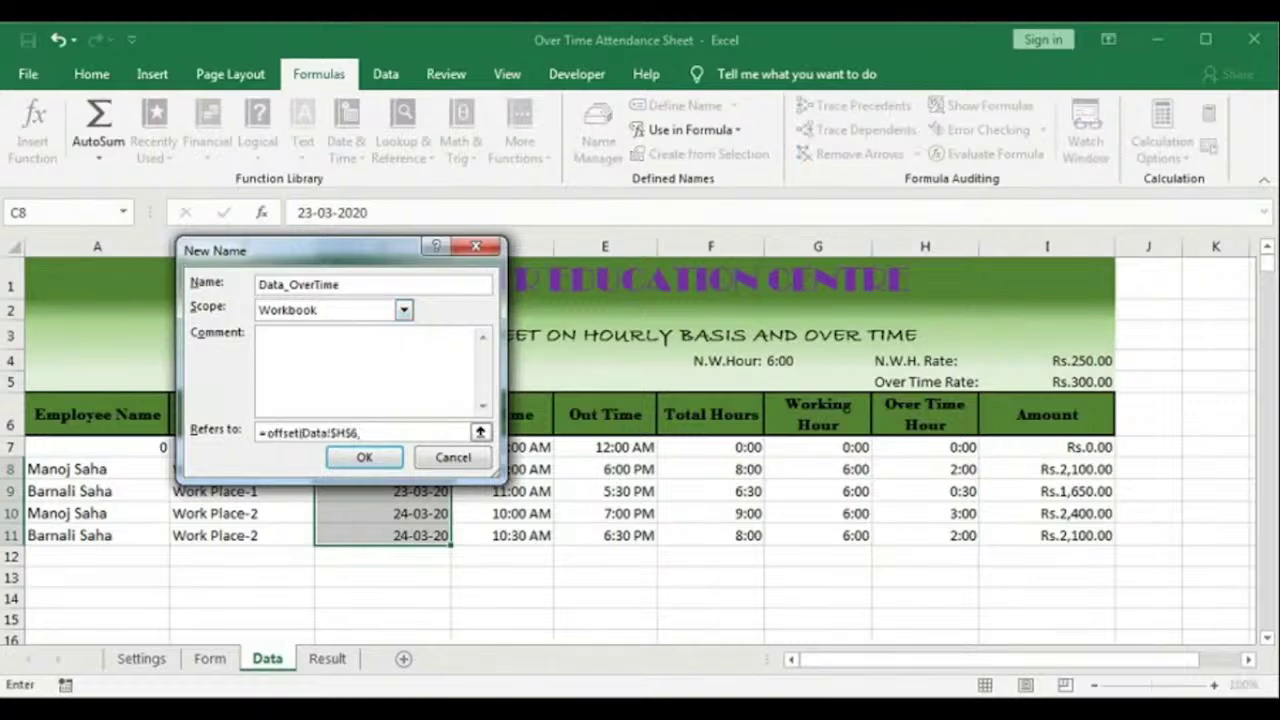
text(1,)
text(0,counta($H:$H))
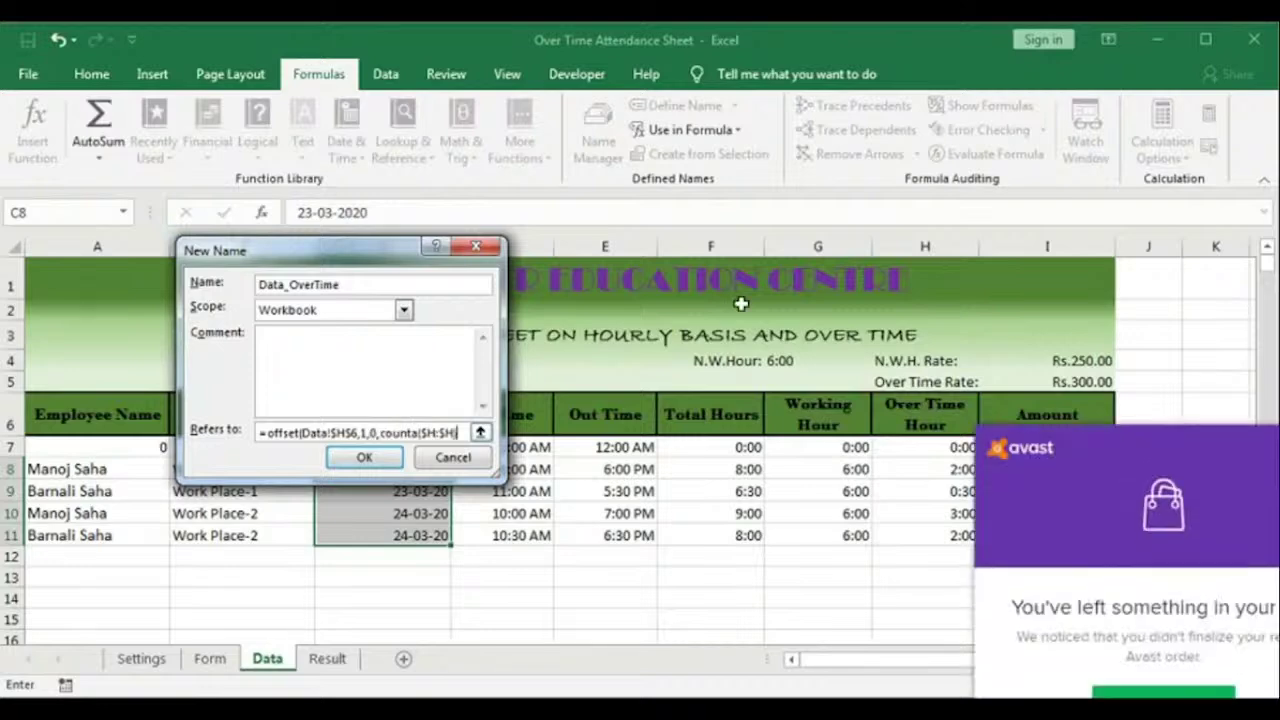
text(-1,1)
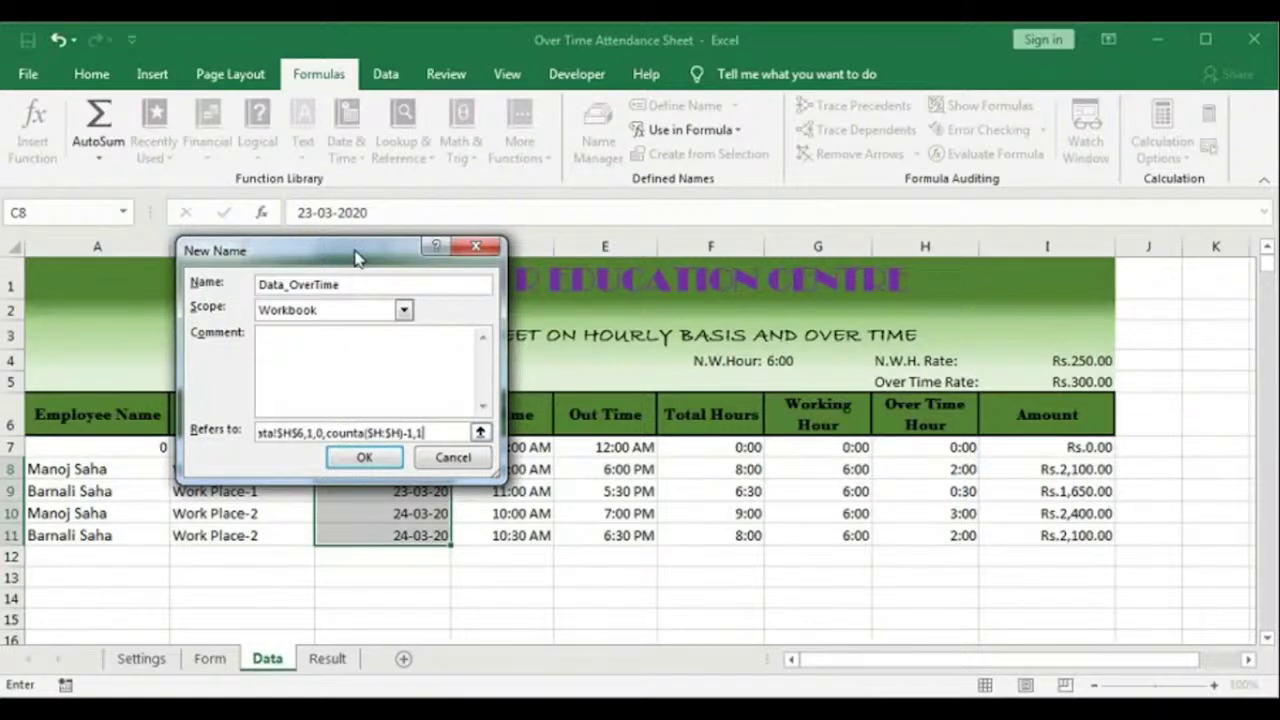
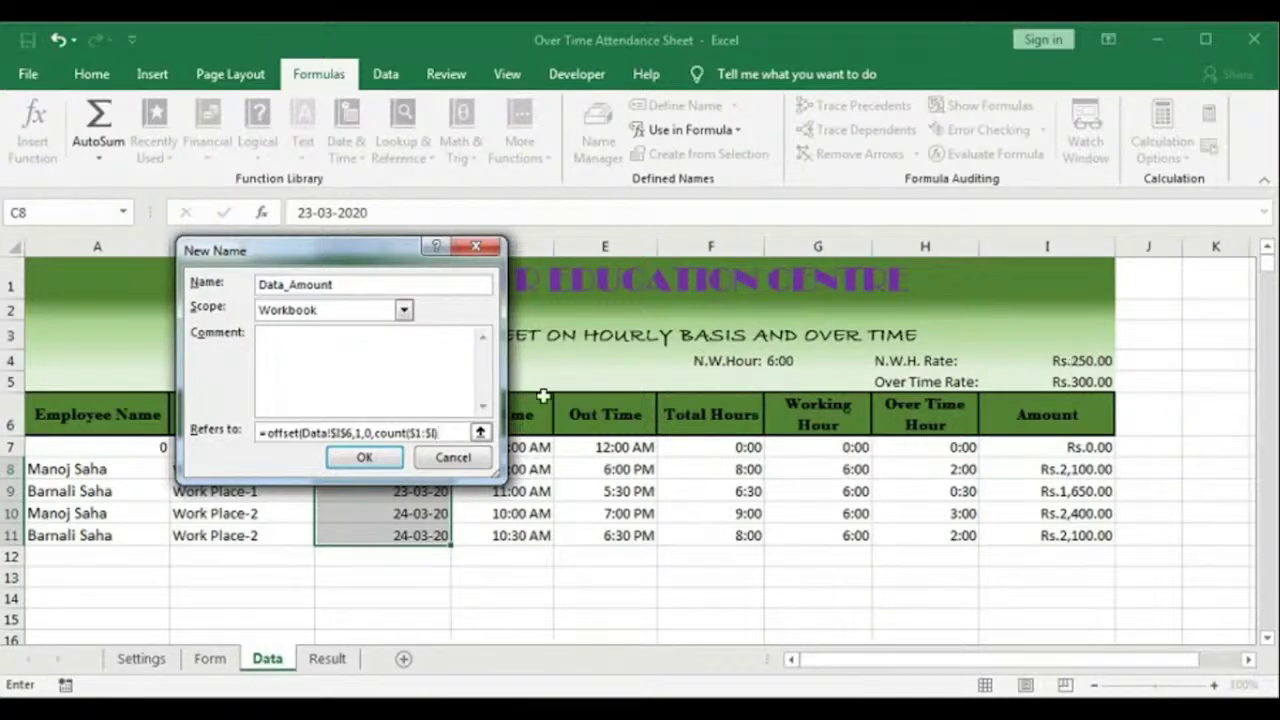
Step: Complete Data_Amount as =OFFSET(Data!$I$6,1,0,COUNT(Data!$I:$I)-2,1), fixing the formula error before confirming
text(-2))
key(BackSpace)
text(,1)
click(350, 459)
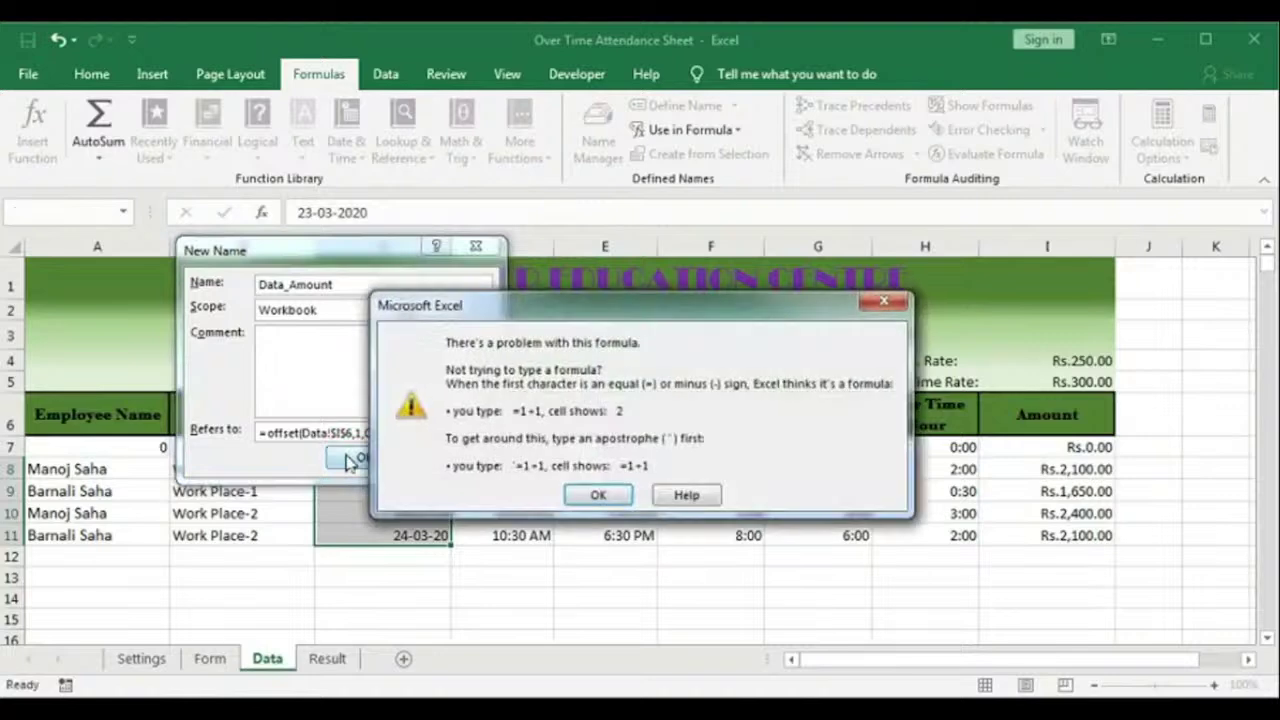
click(597, 494)
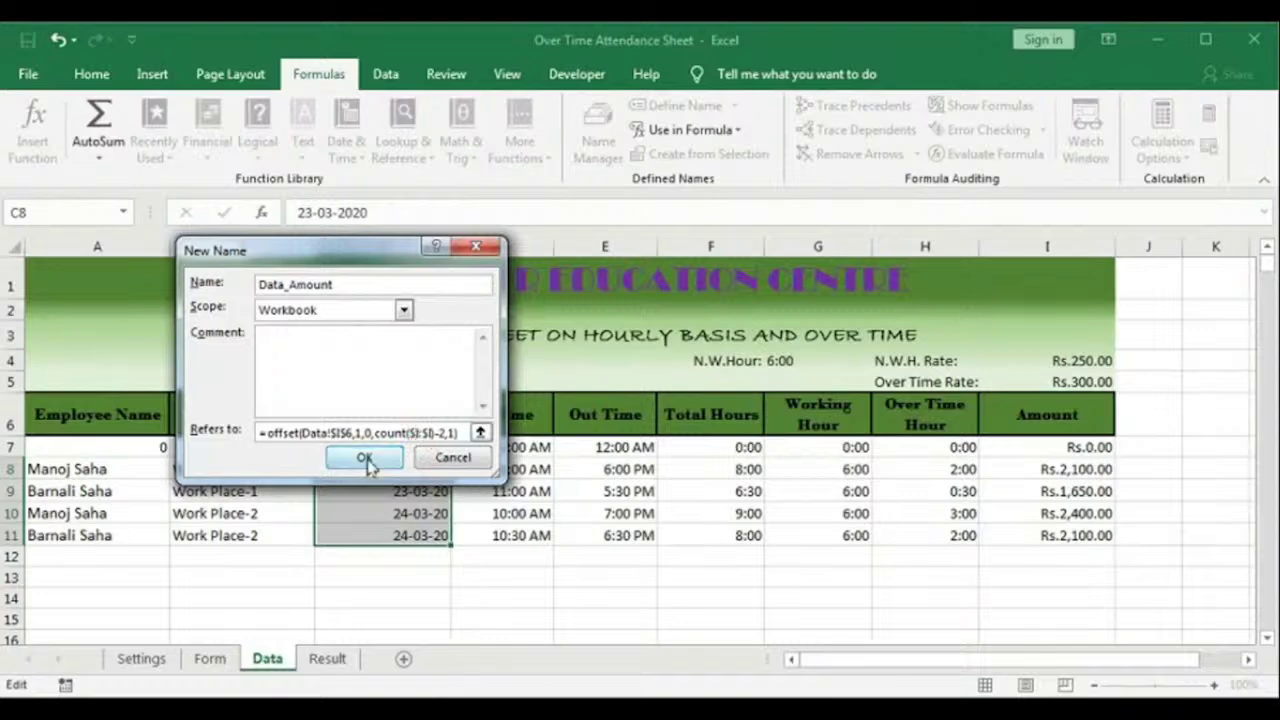
click(364, 458)
click(247, 530)
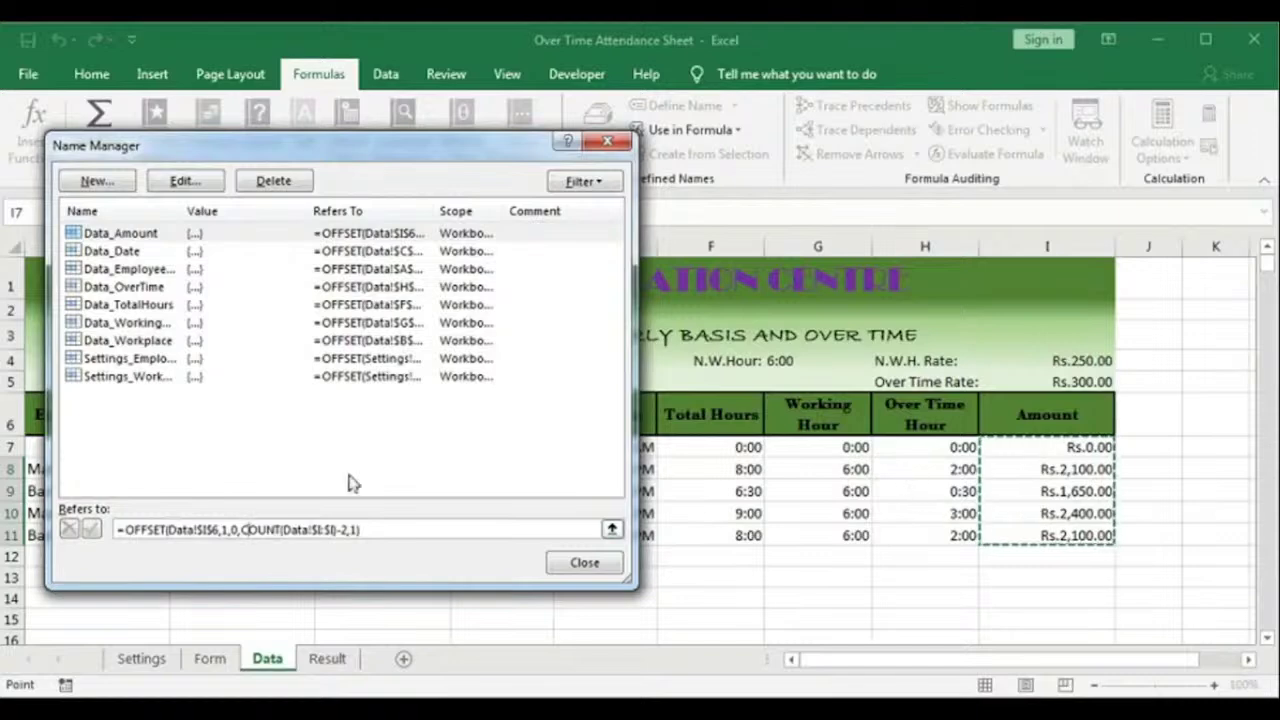
Step: Change Data_OverTime to use COUNT instead of COUNTA and drop the minus one
click(128, 287)
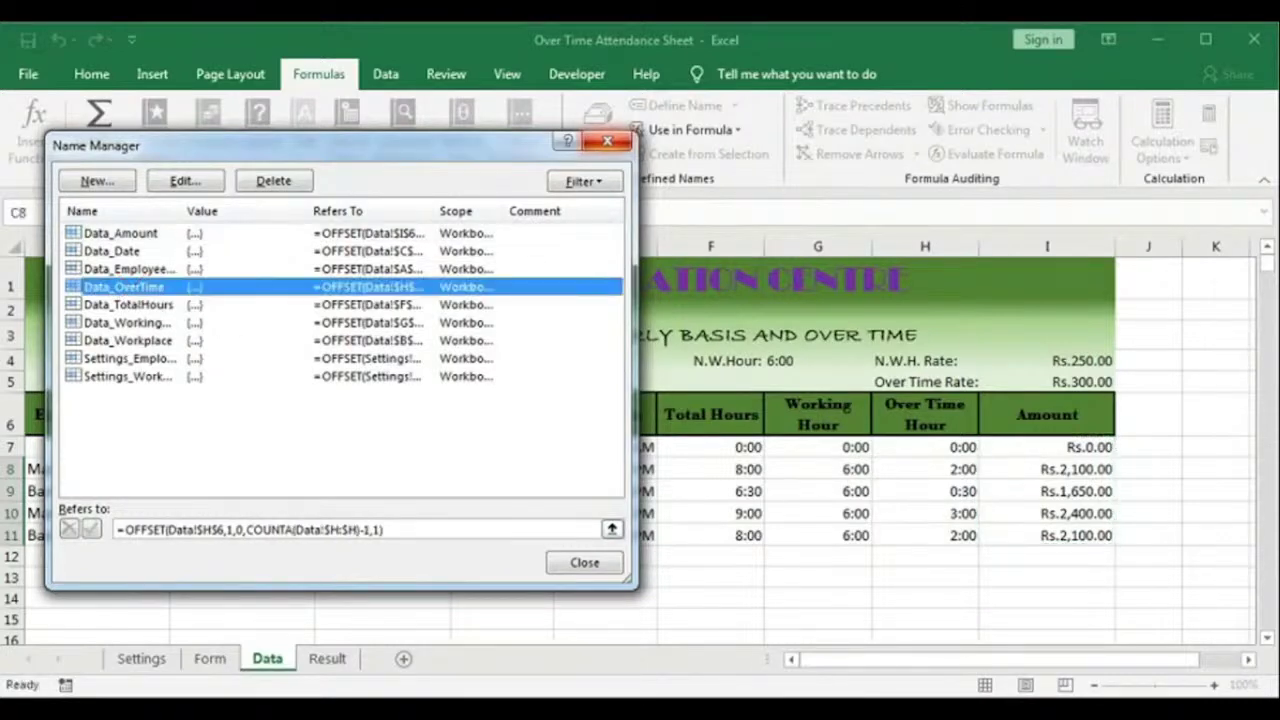
click(294, 529)
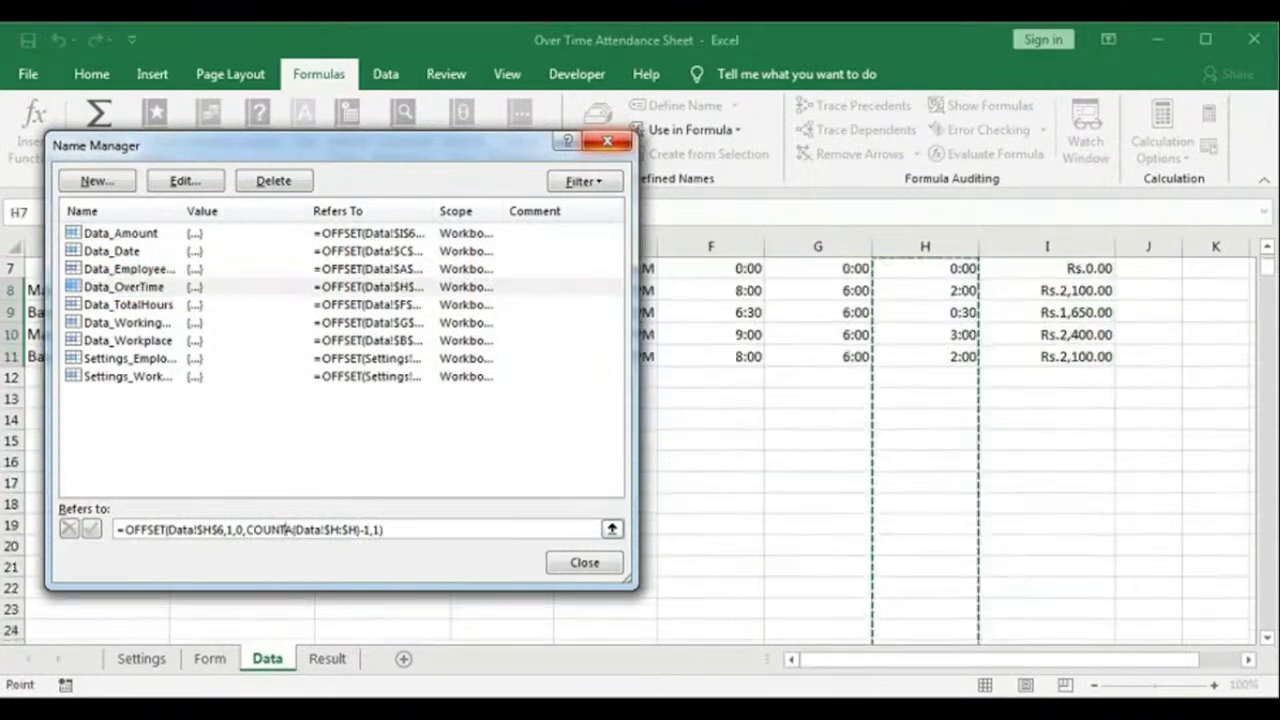
key(BackSpace)
scroll(446, 527, up, 2)
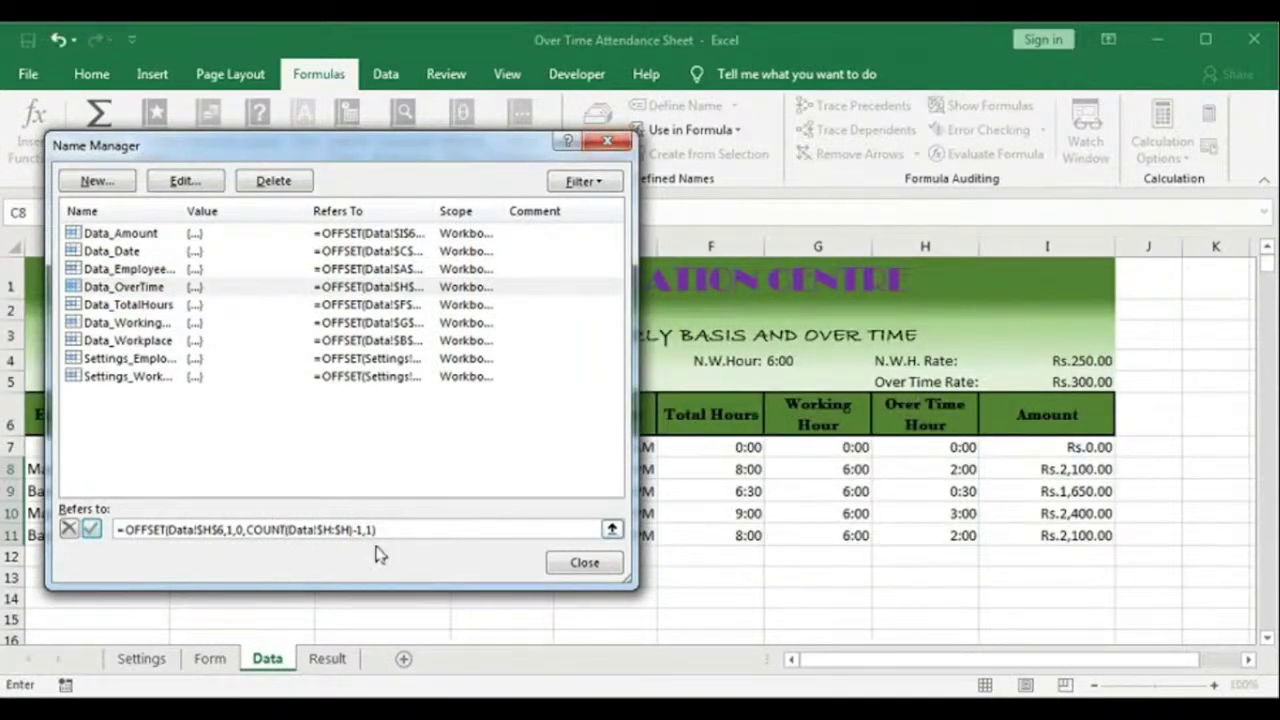
click(91, 529)
click(225, 530)
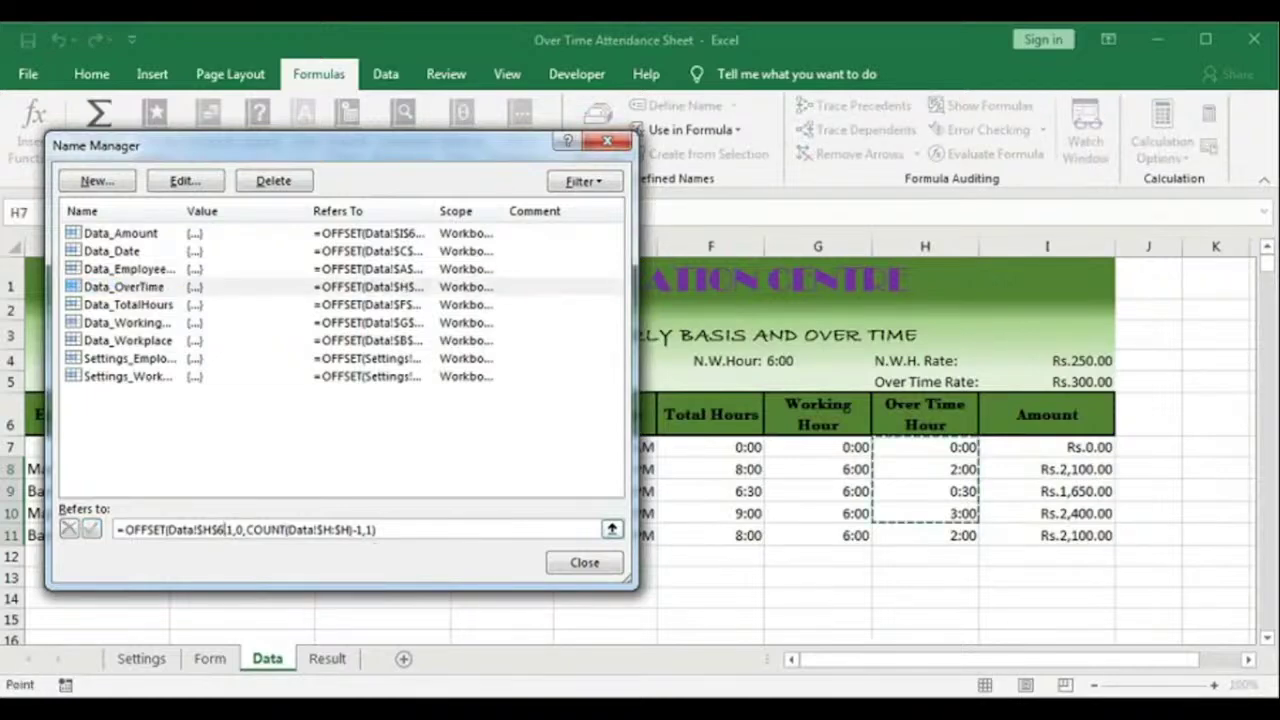
click(352, 530)
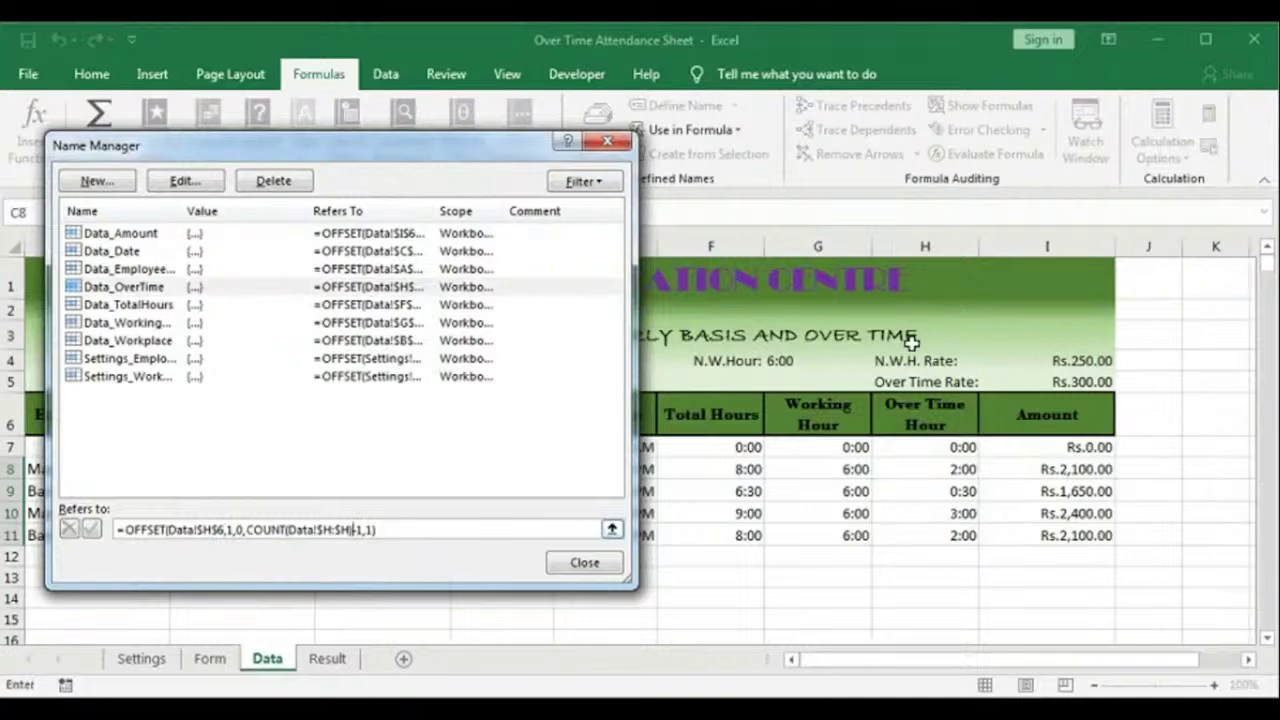
key(Delete)
key(Delete)
click(90, 532)
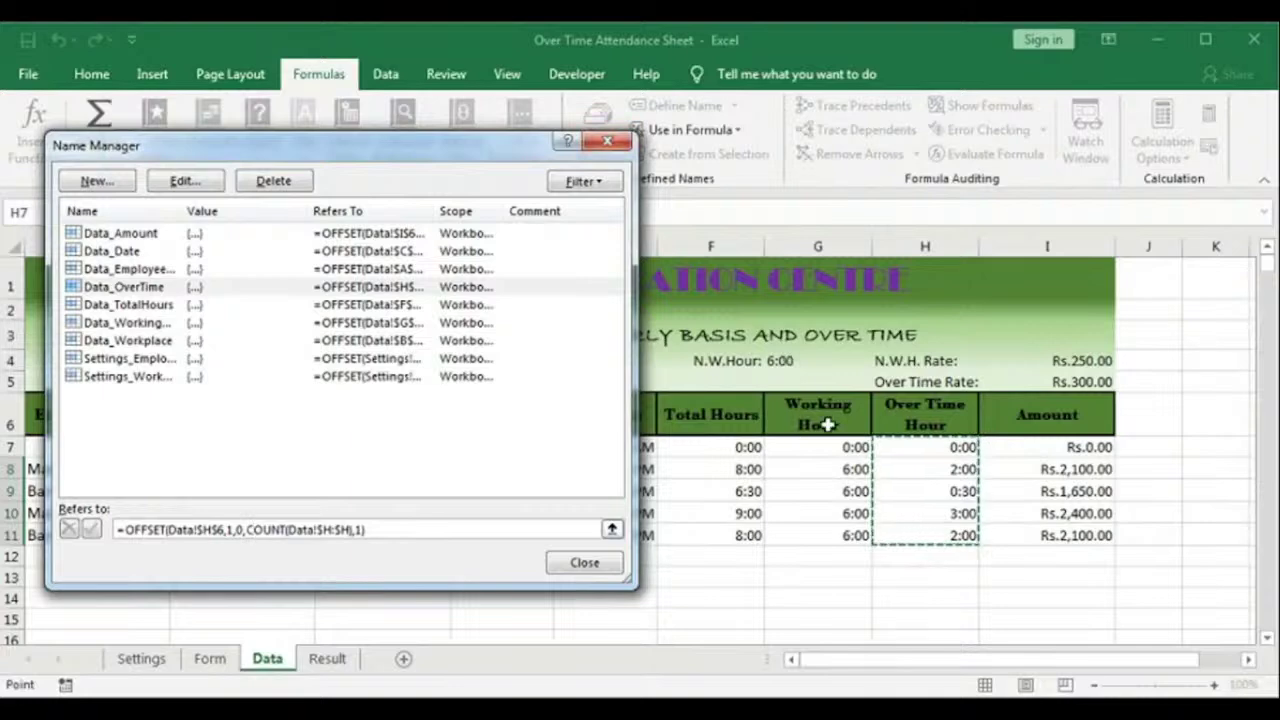
Step: Change Data_WorkingHours to use COUNT instead of COUNTA
click(125, 322)
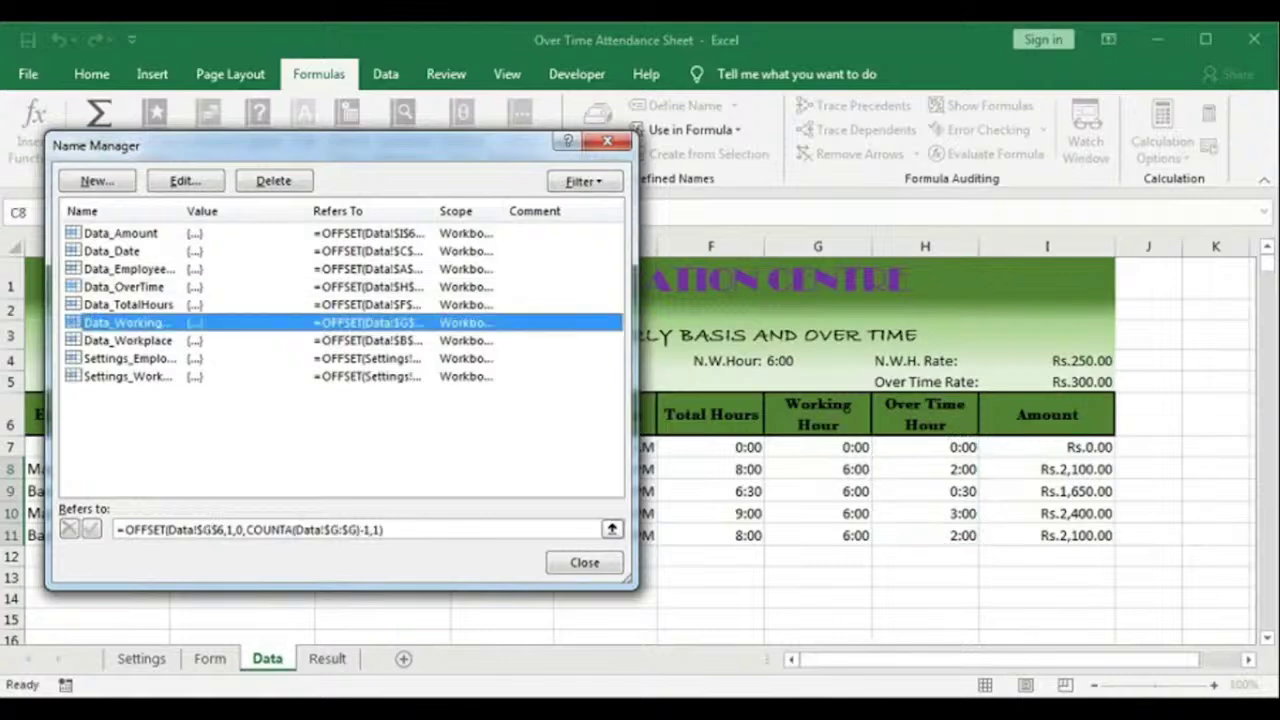
click(287, 530)
key(BackSpace)
click(92, 529)
click(273, 530)
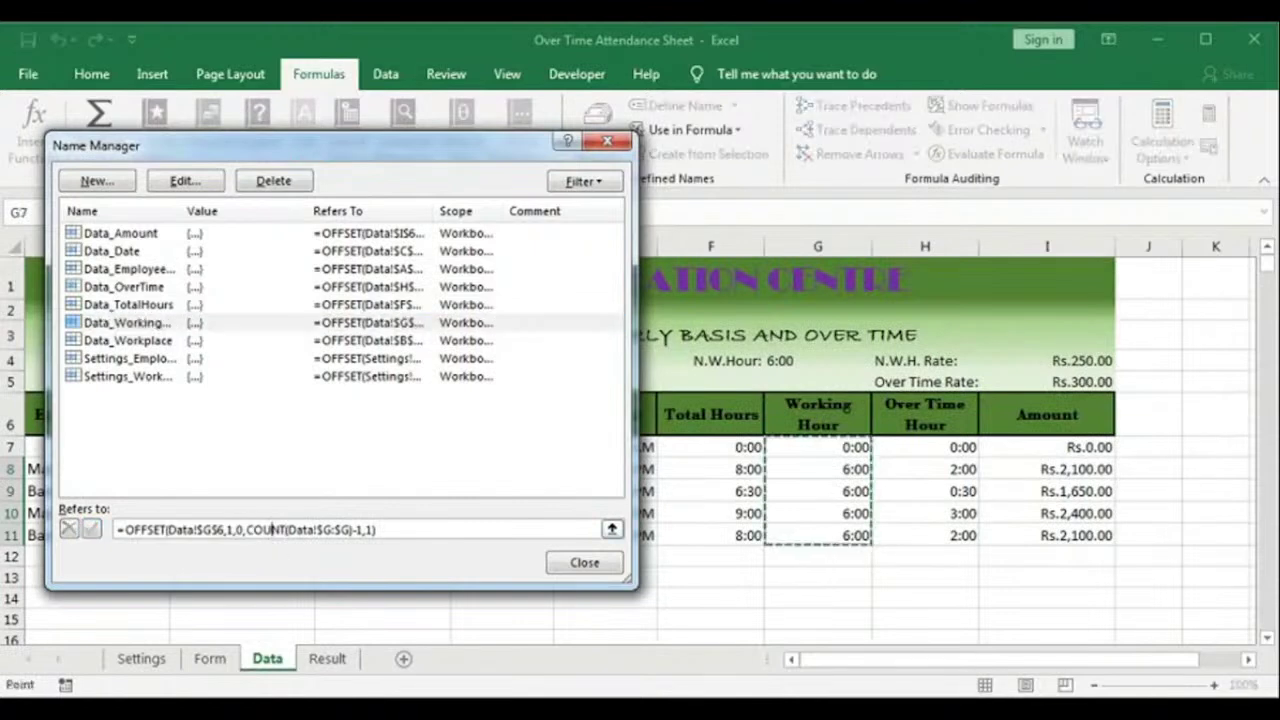
Step: Change Data_TotalHours to use COUNT and remove the minus one
click(128, 305)
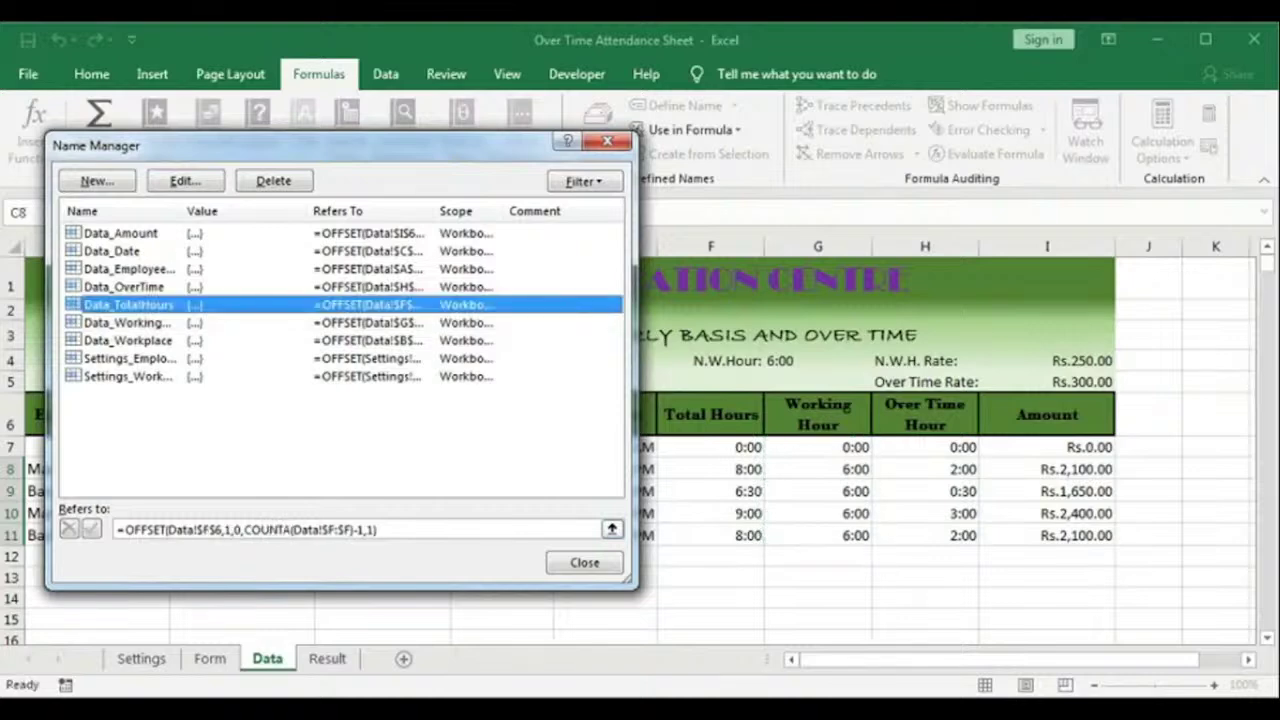
key(BackSpace)
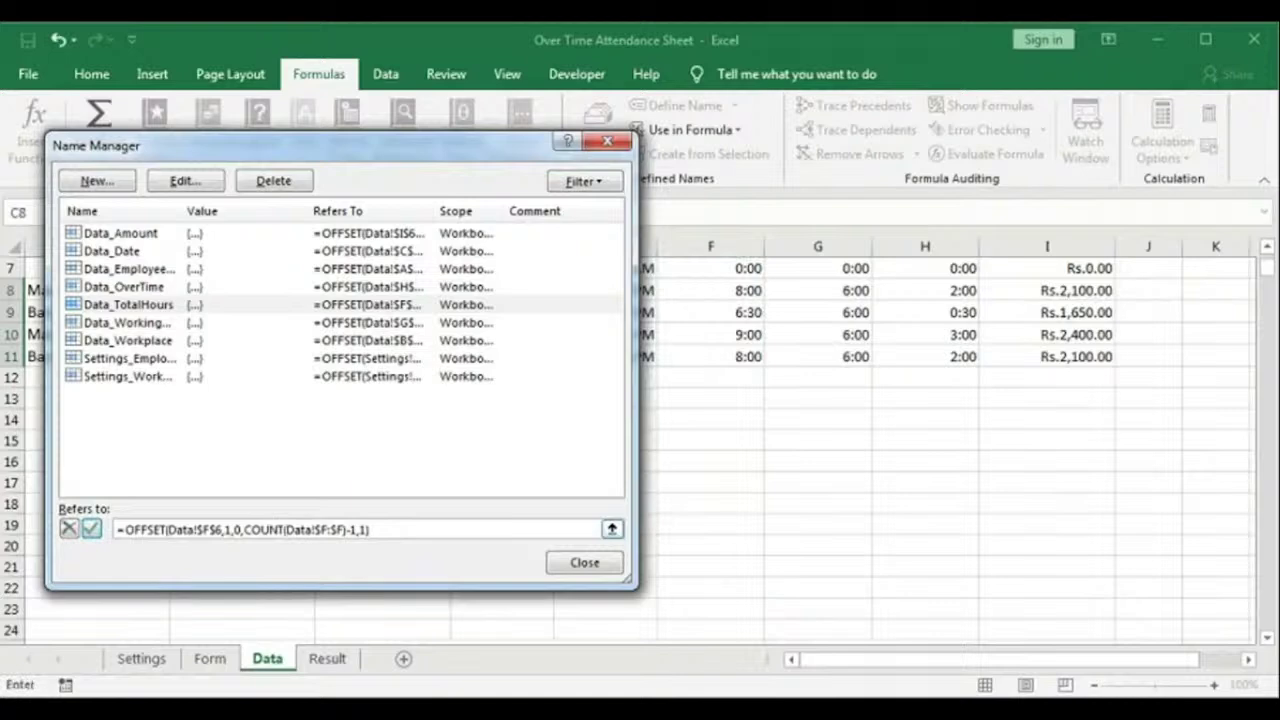
key(BackSpace)
key(BackSpace)
click(90, 530)
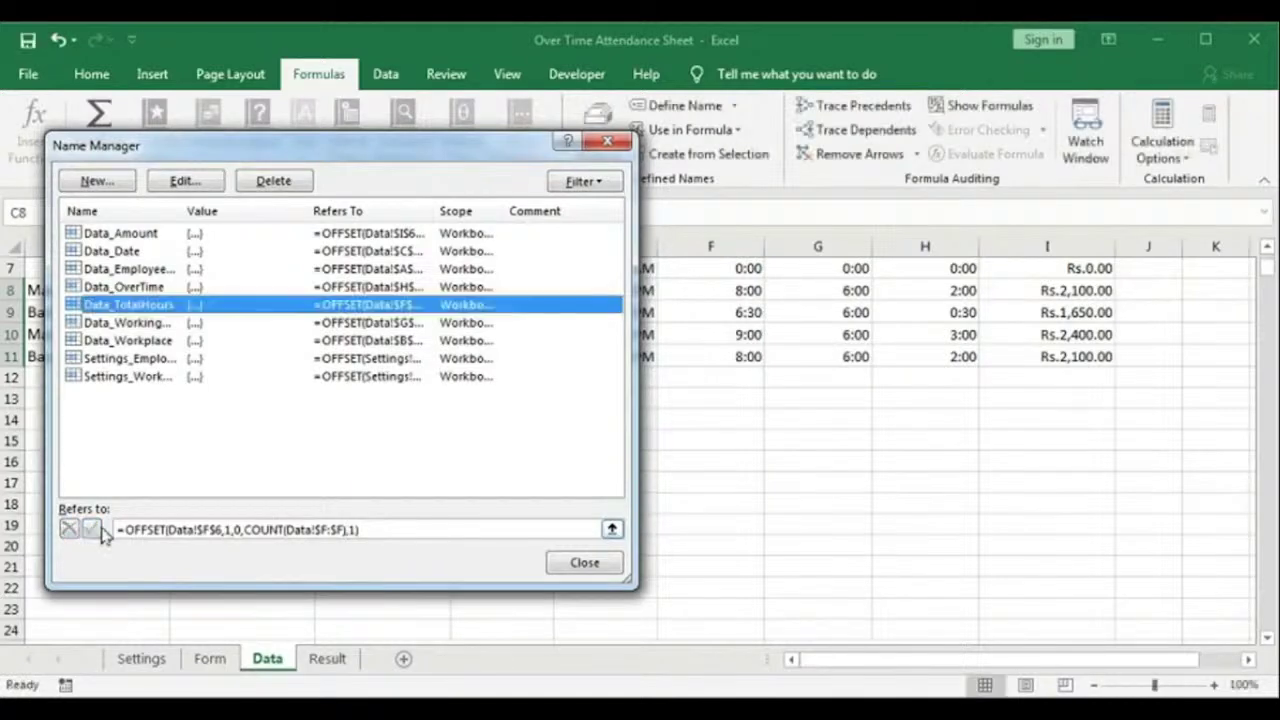
click(190, 530)
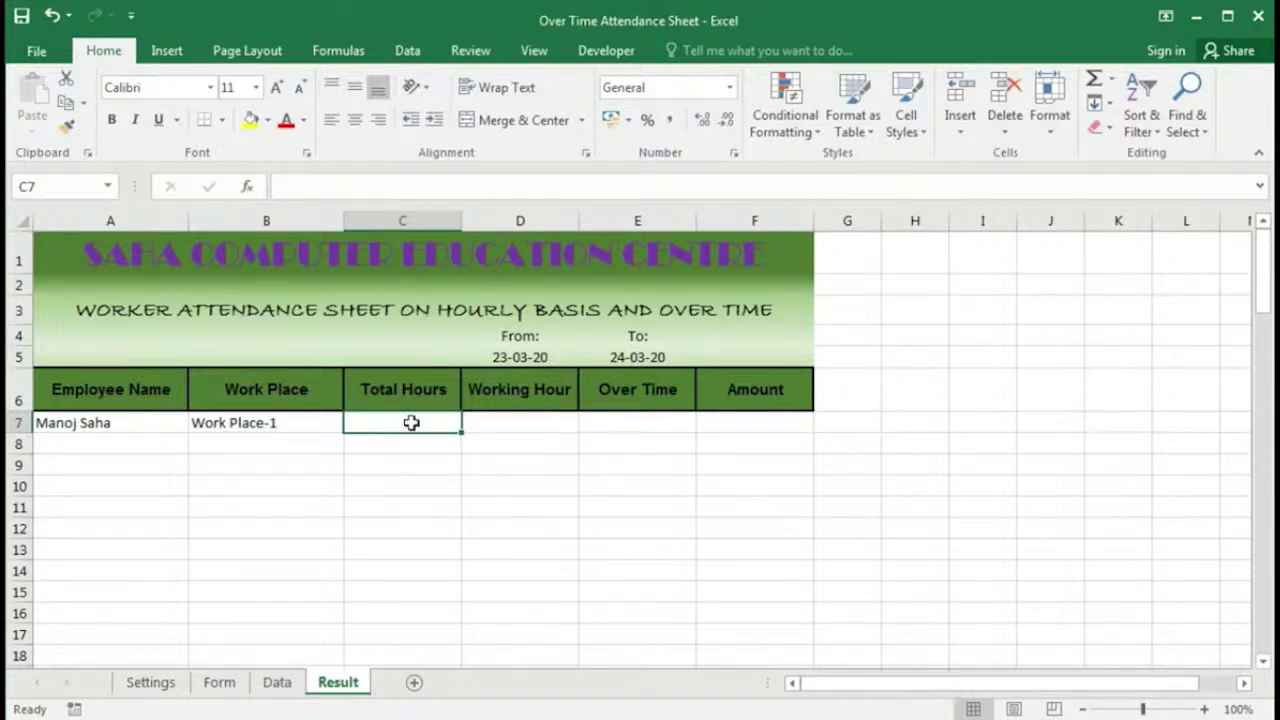
Step: Start =SUMIFS( in C7 with Data_TotalHours as the range to sum
text(=)
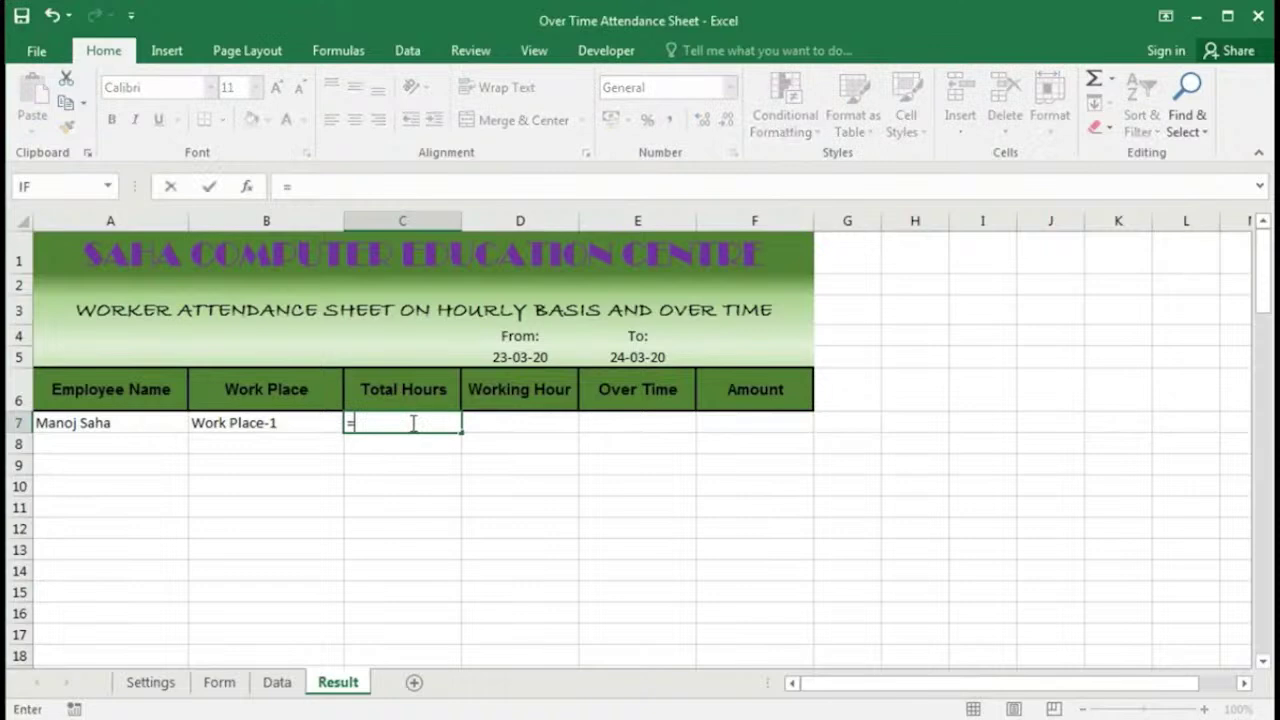
text(sumi)
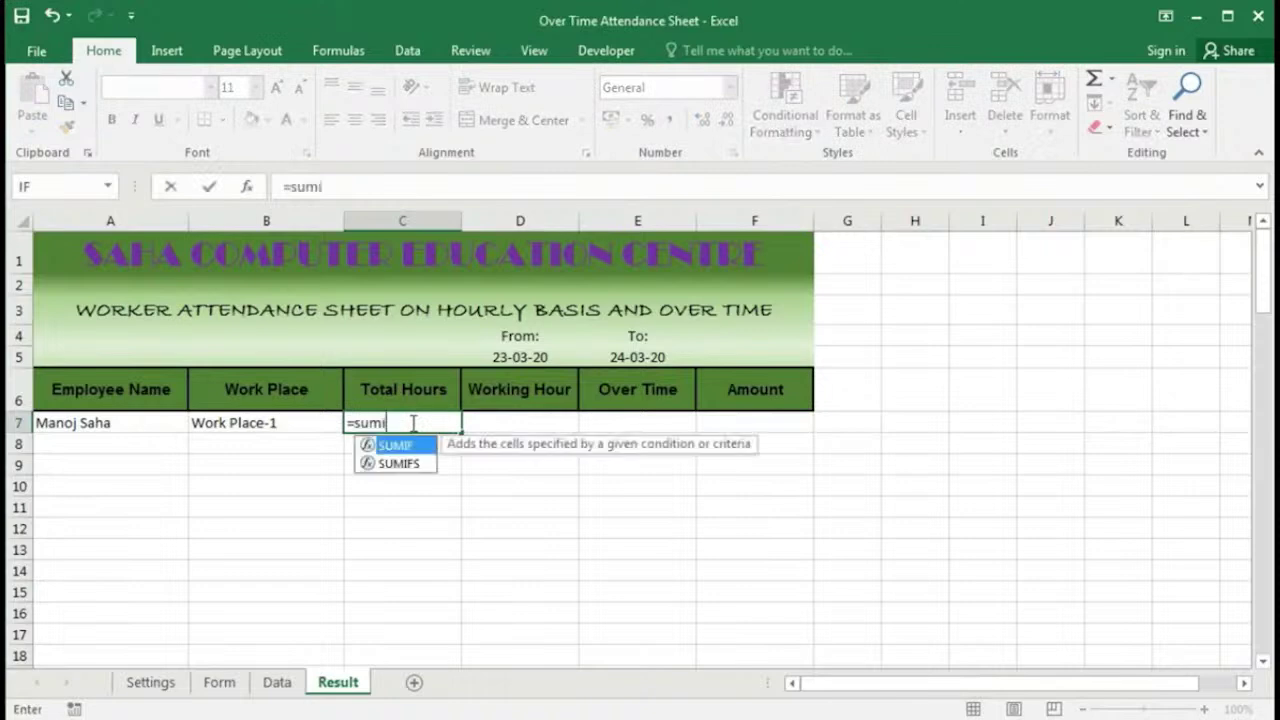
key(Down)
key(Tab)
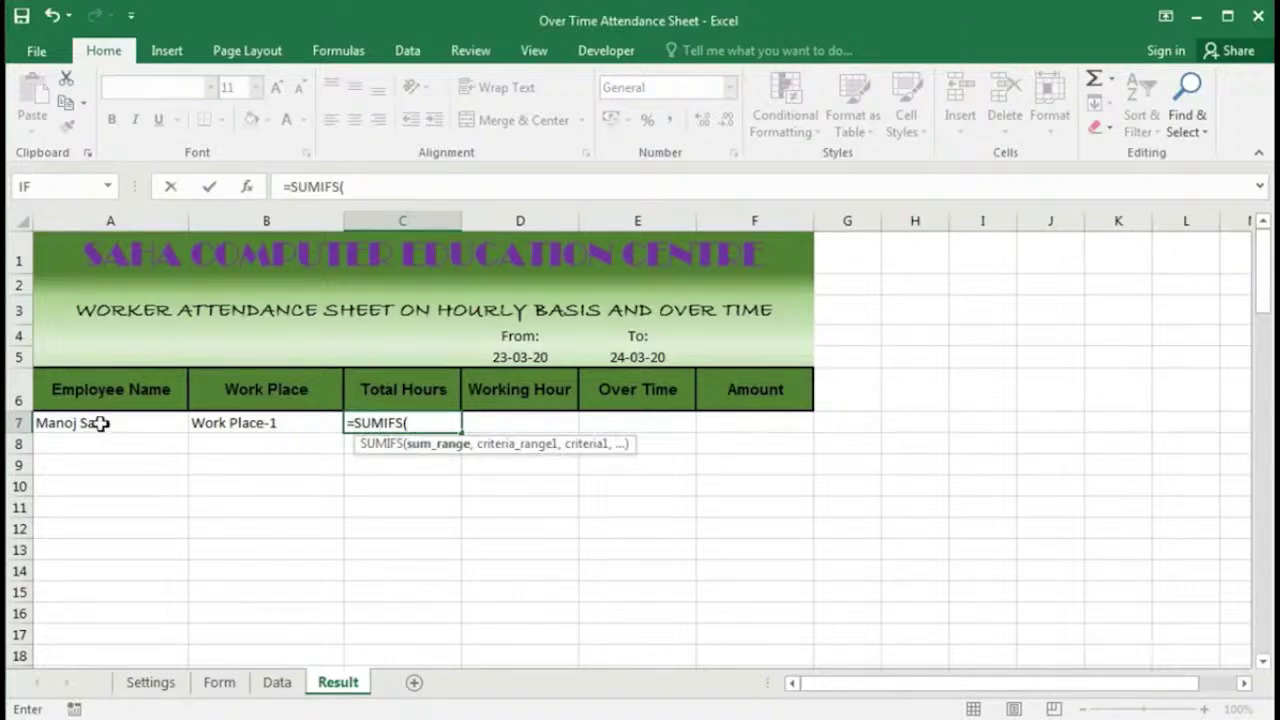
click(252, 423)
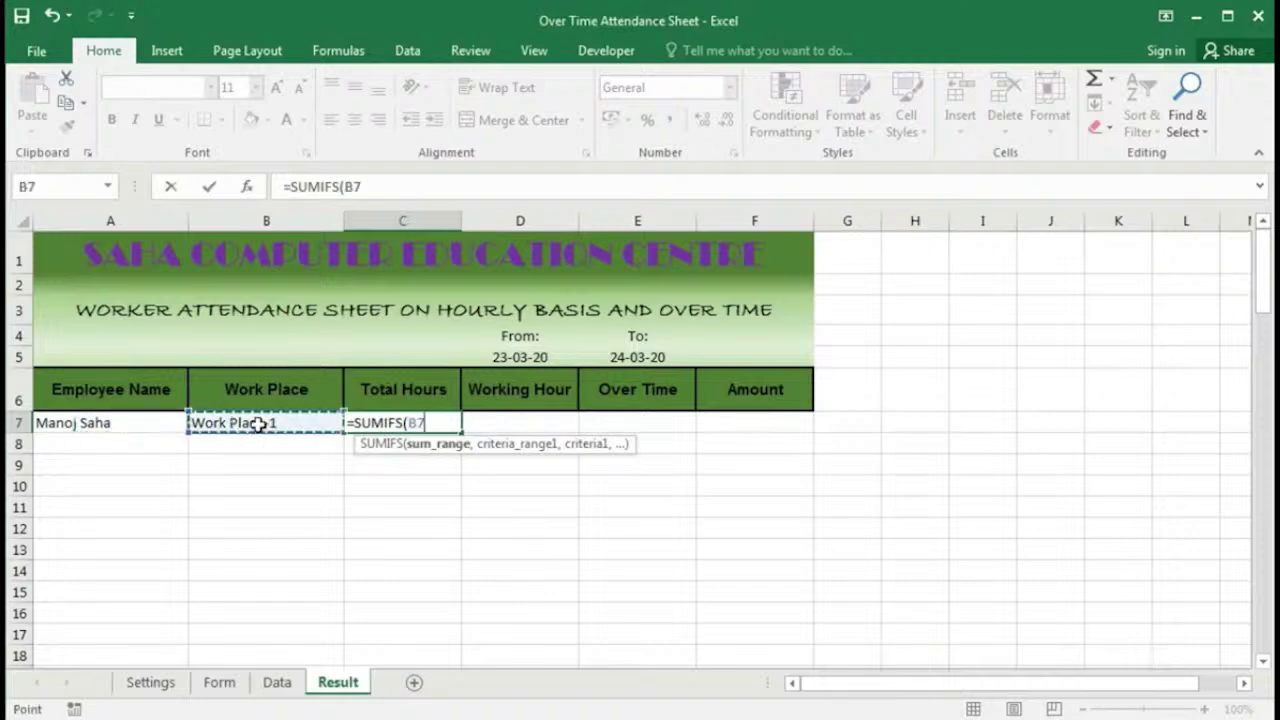
key(BackSpace)
key(BackSpace)
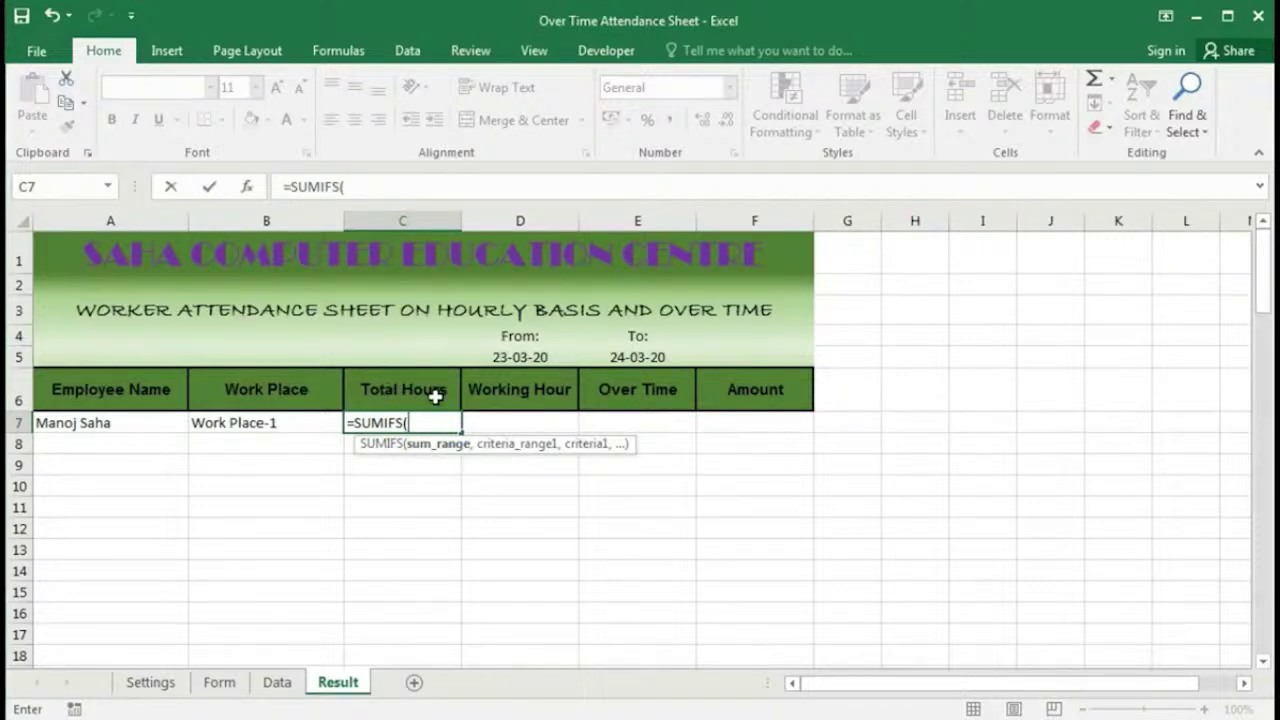
text(data)
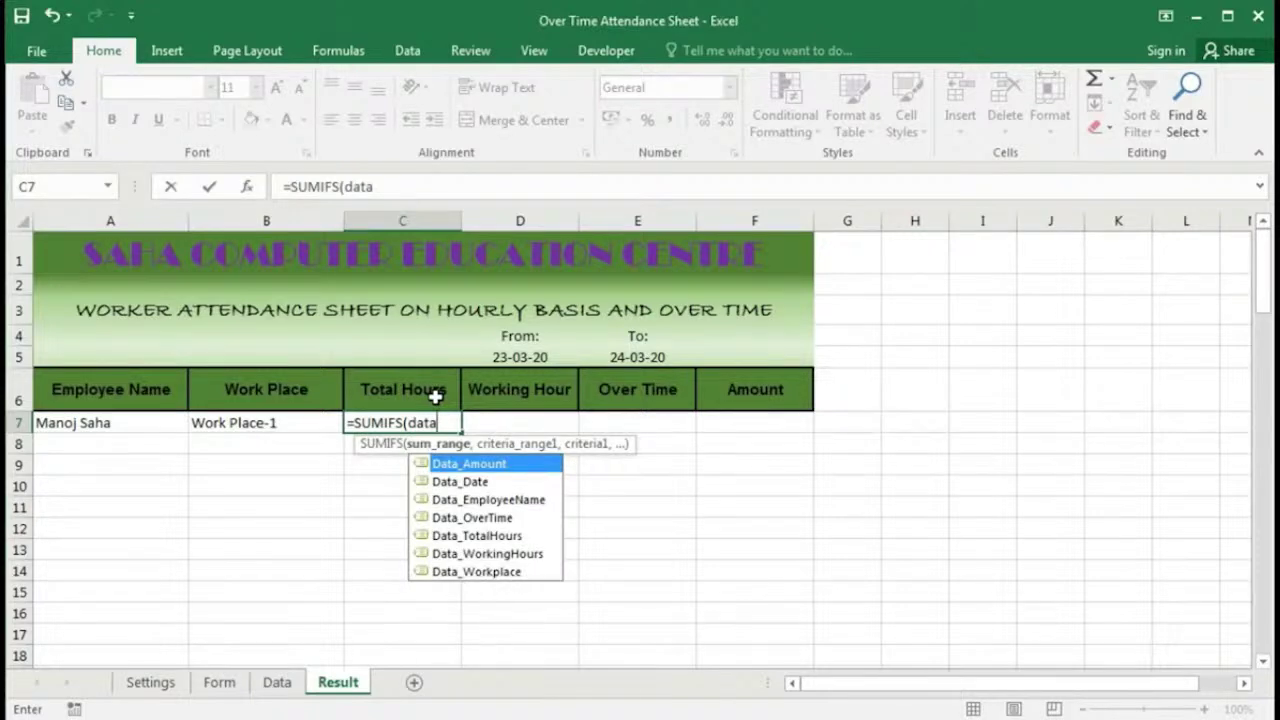
double_click(480, 536)
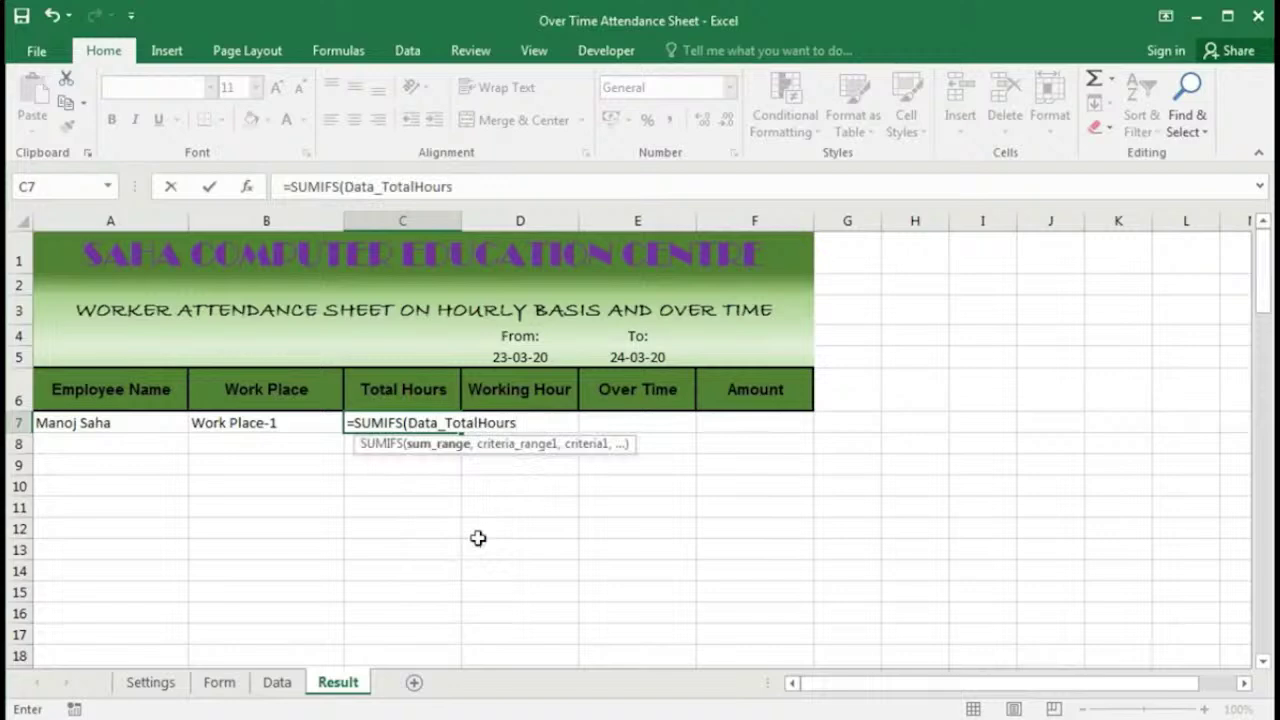
Step: Add Data_EmployeeName as the first criteria range, matched against A7
text(,)
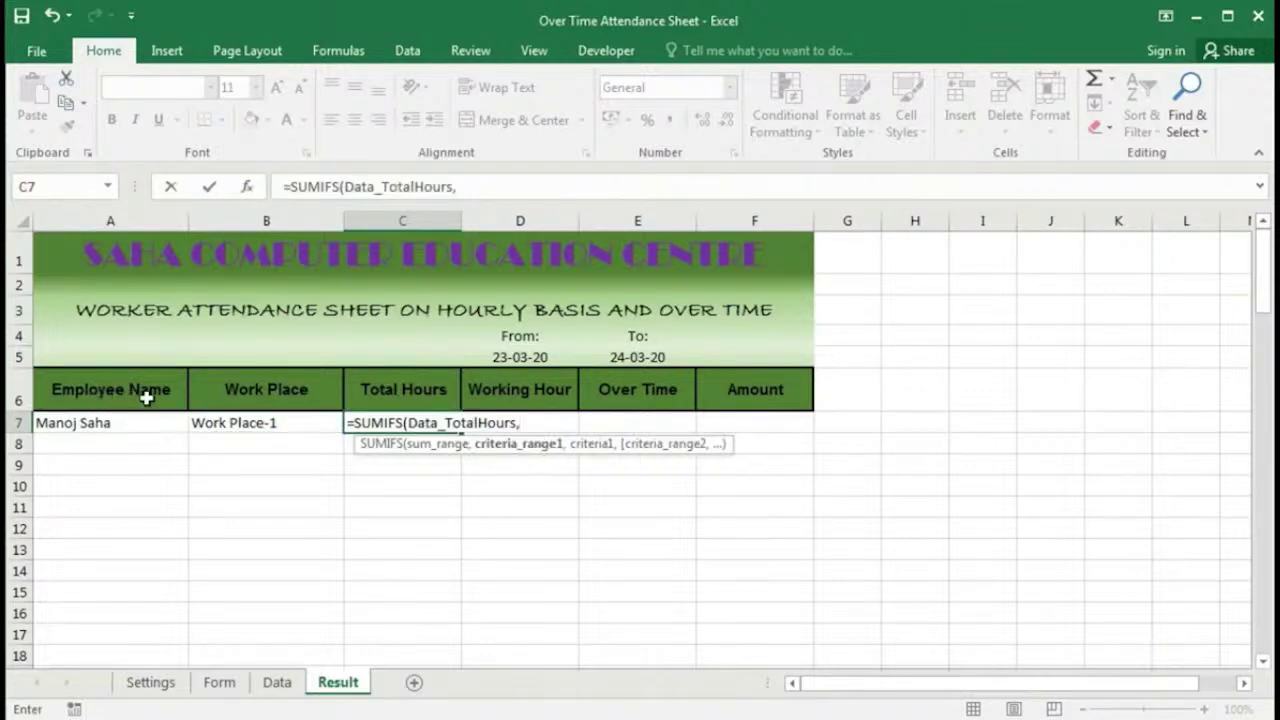
text(data)
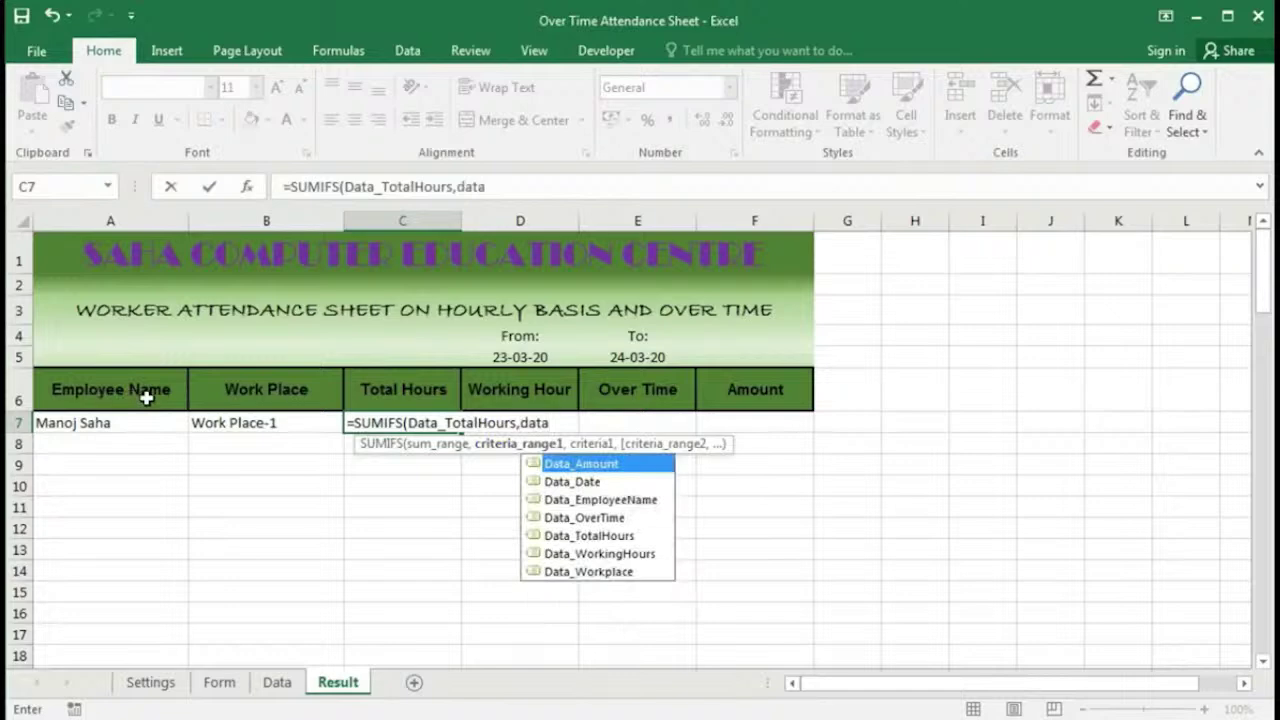
key(Down)
key(Down)
key(Tab)
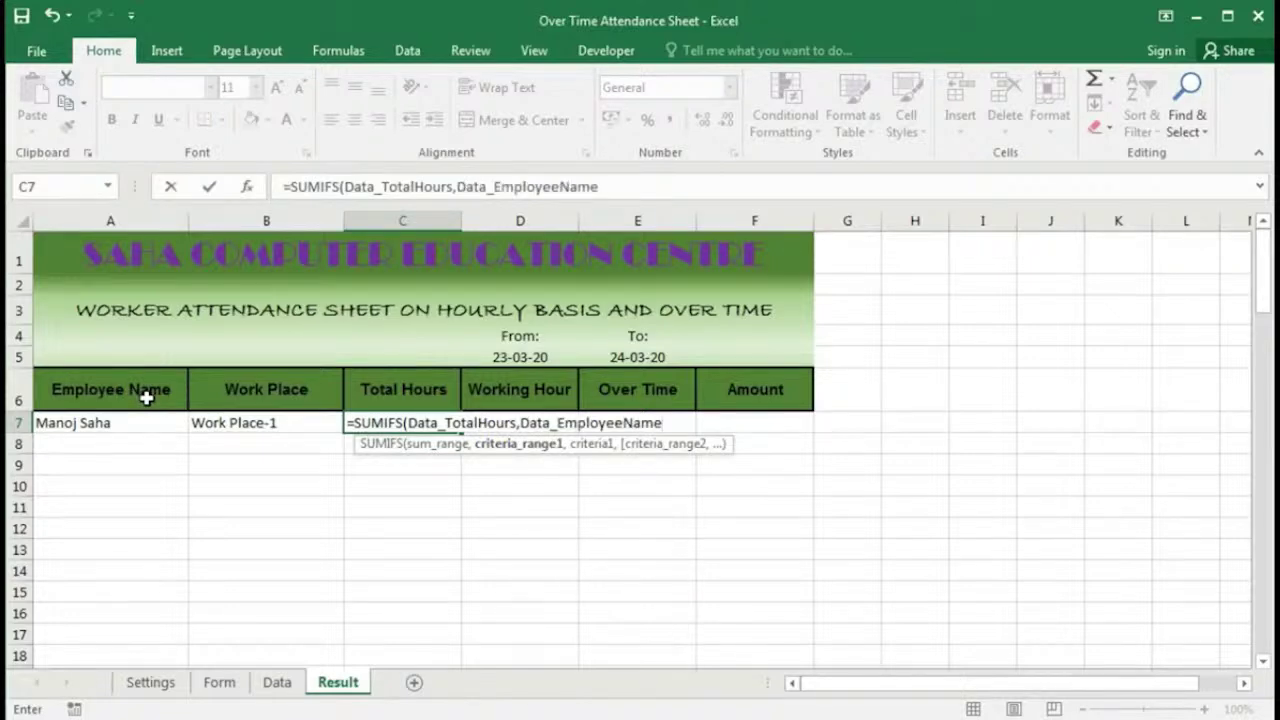
text(,)
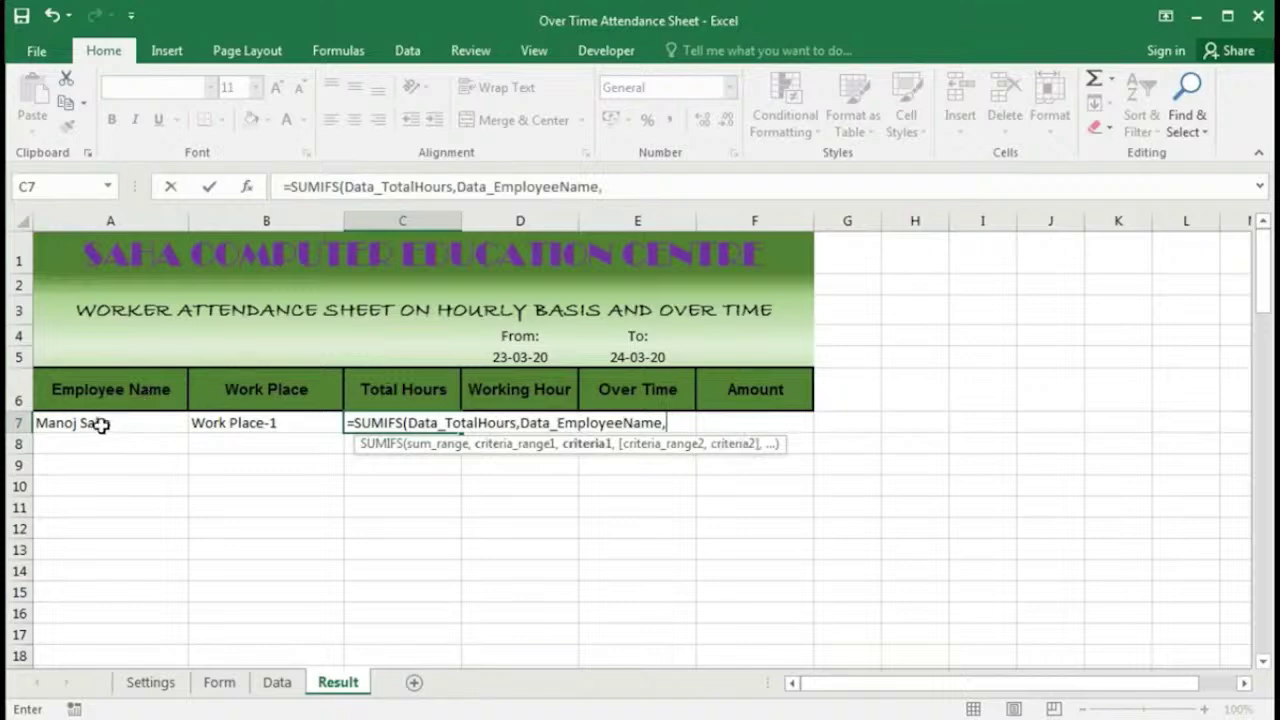
click(104, 423)
Step: Add Data_Workplace as the second criteria range, matched against B7
text(,)
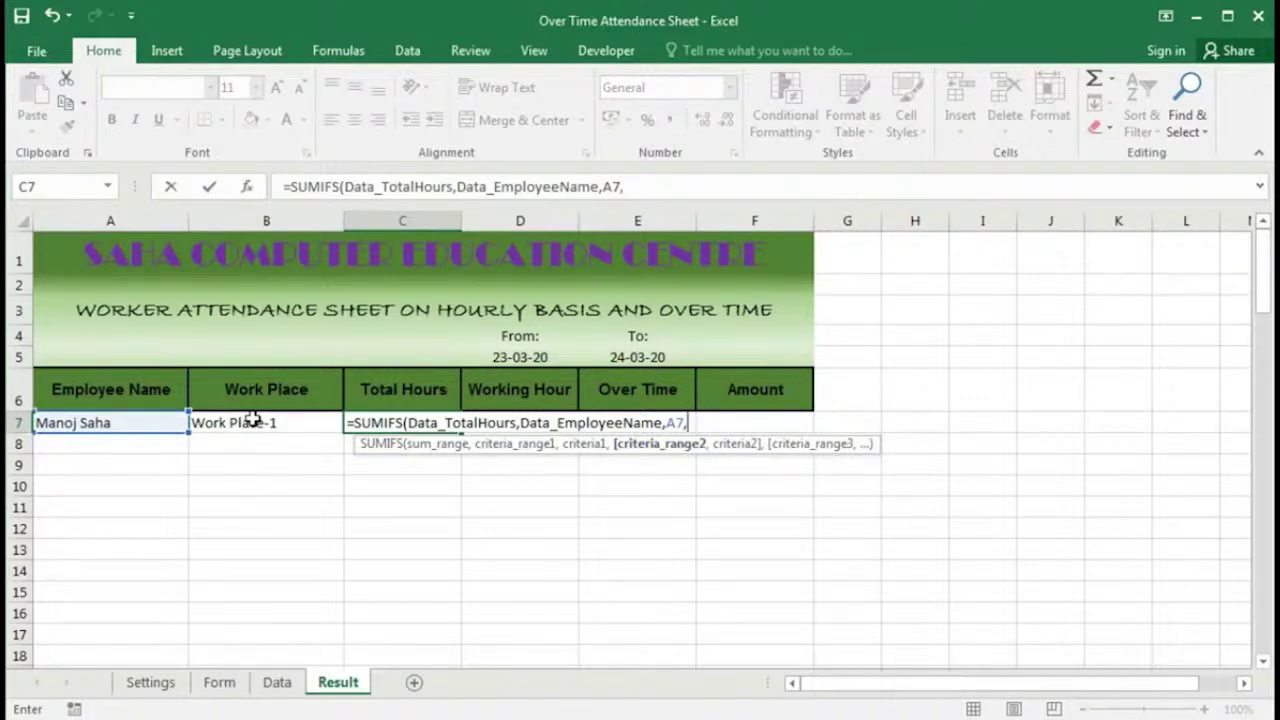
text(data)
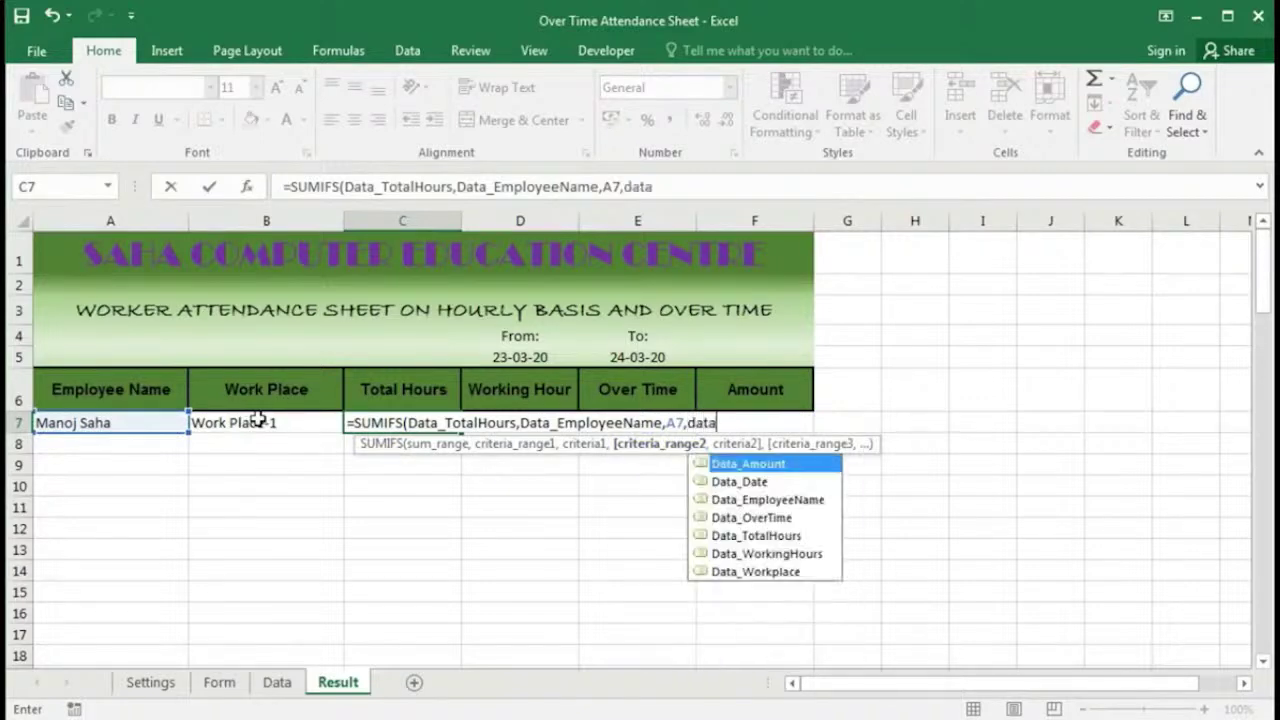
key(Down)
key(Down)
key(Down)
key(Down)
key(Down)
key(Down)
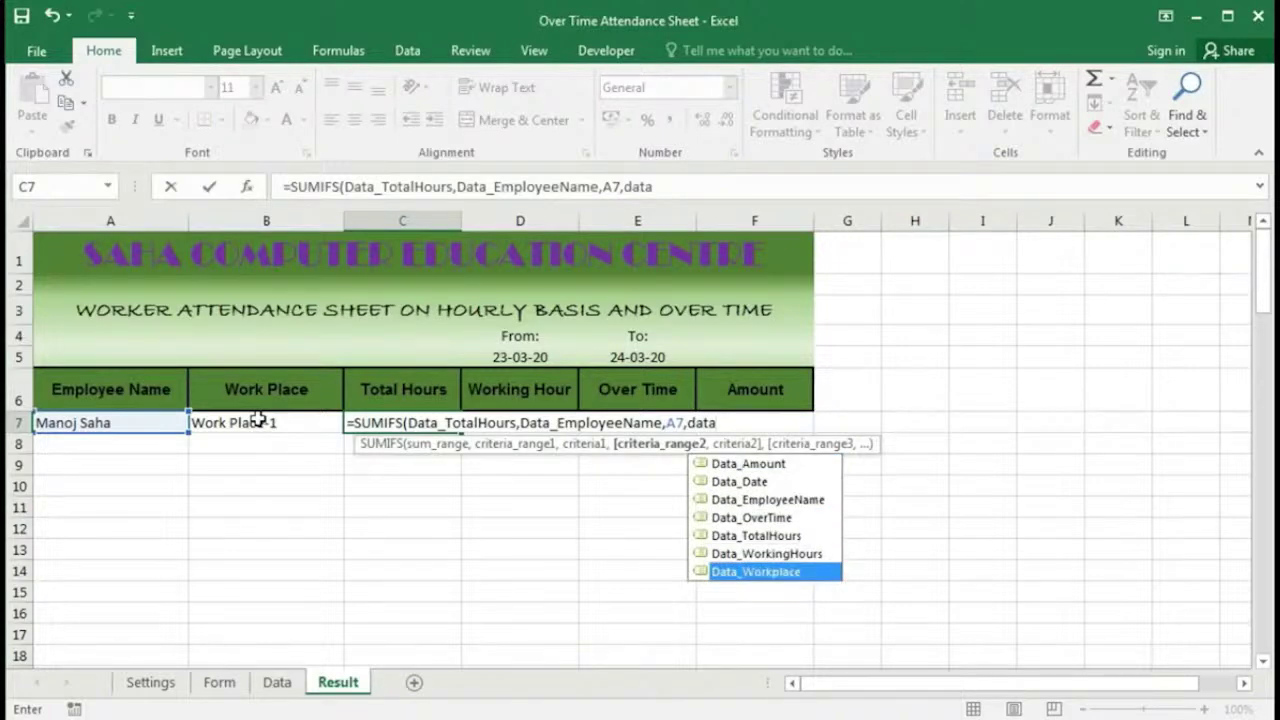
key(Tab)
text(,)
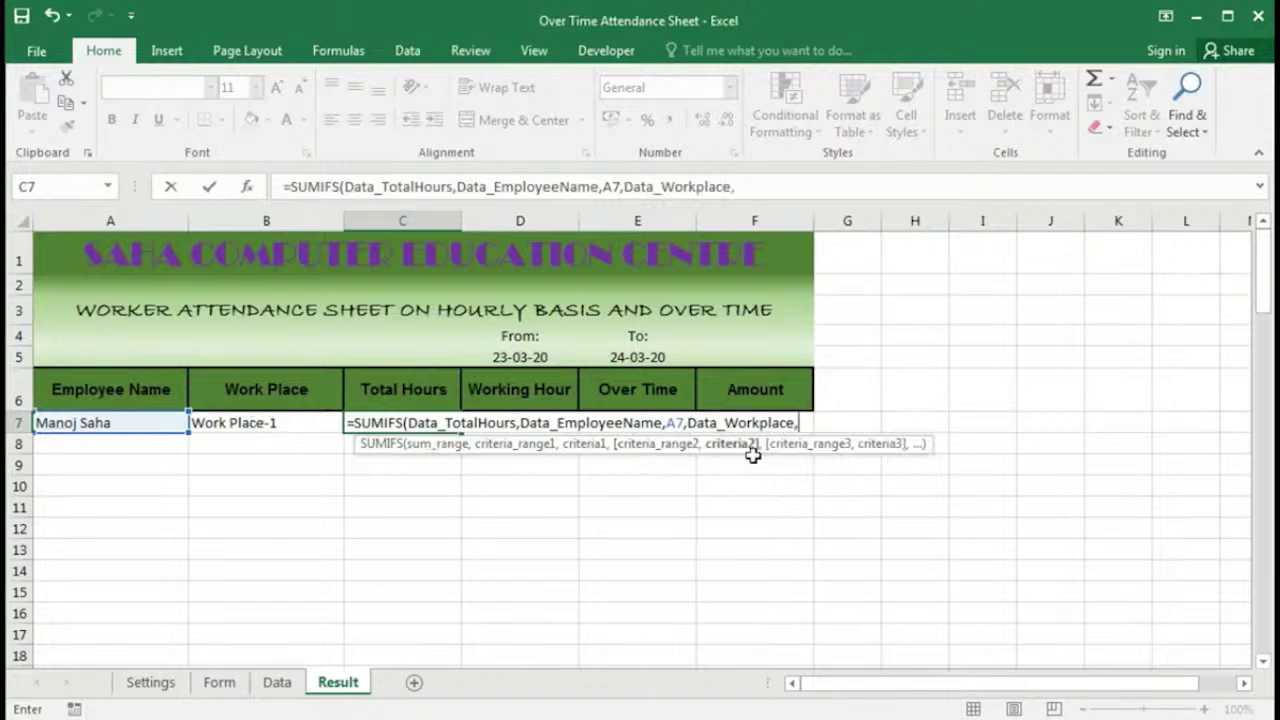
click(268, 424)
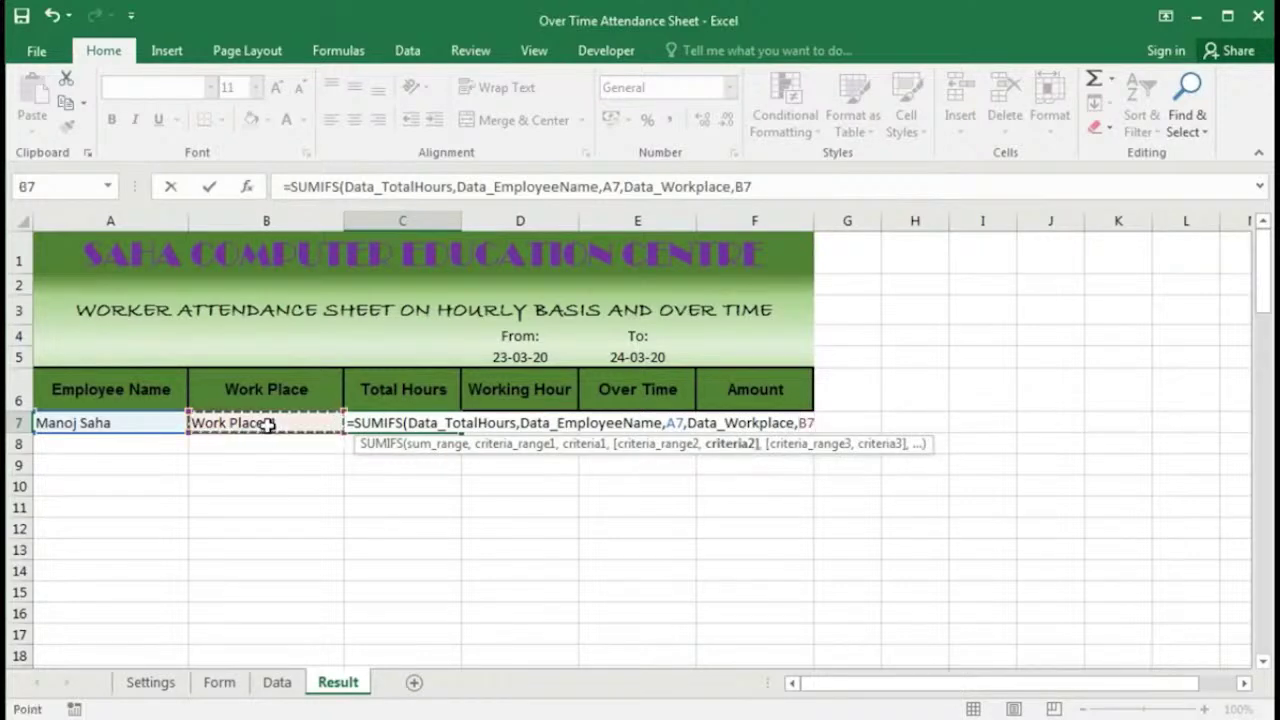
Step: Add a Data_Date criterion ">="&$D$5 for the From date
text(,)
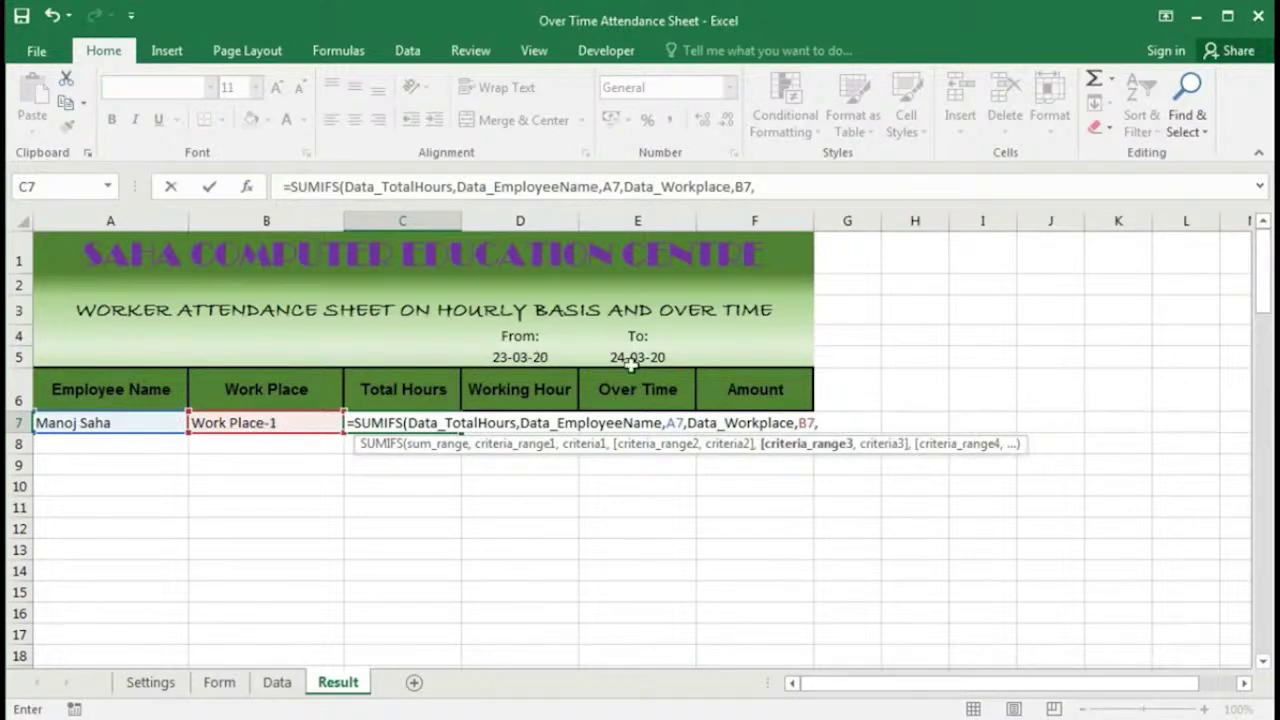
text(data)
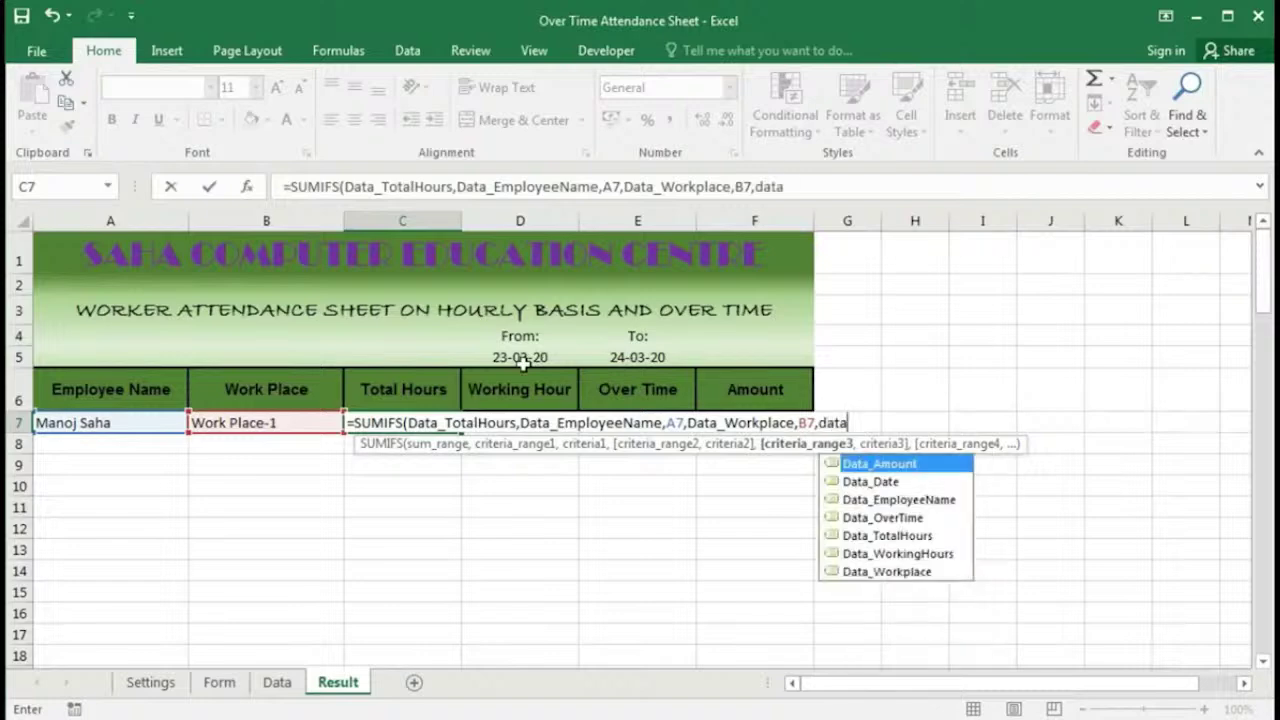
key(Down)
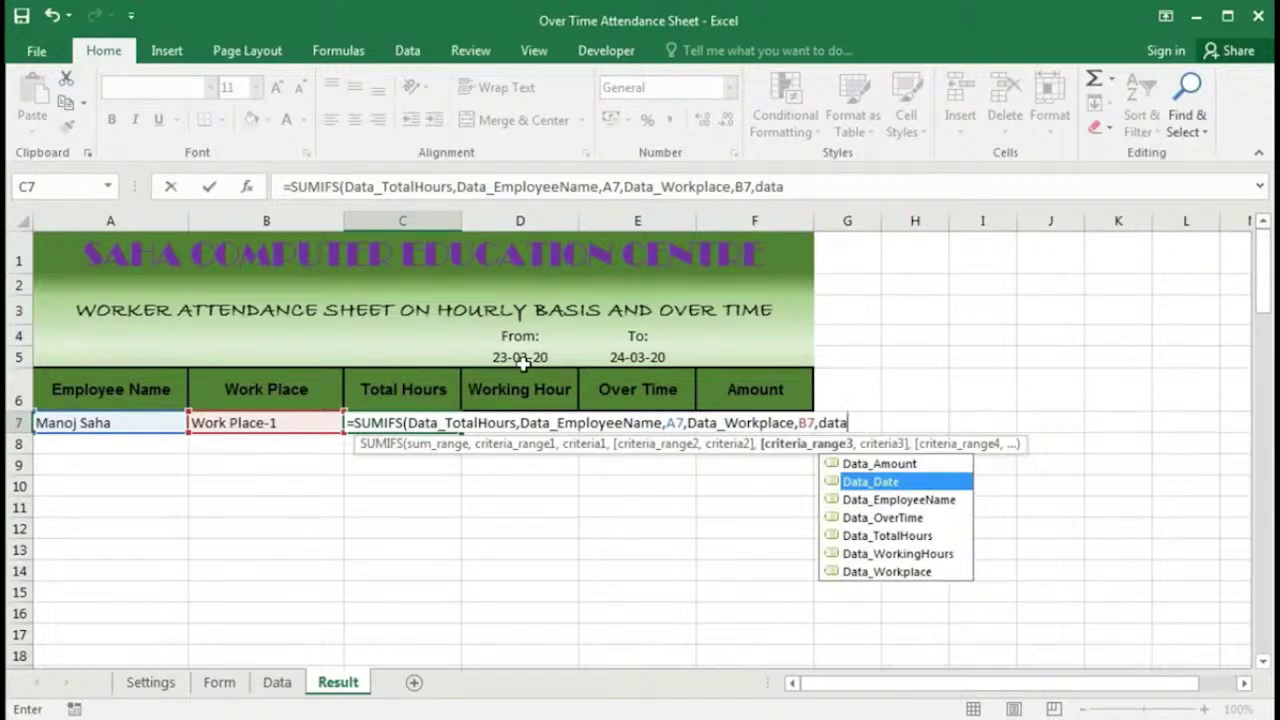
key(Tab)
text(,)
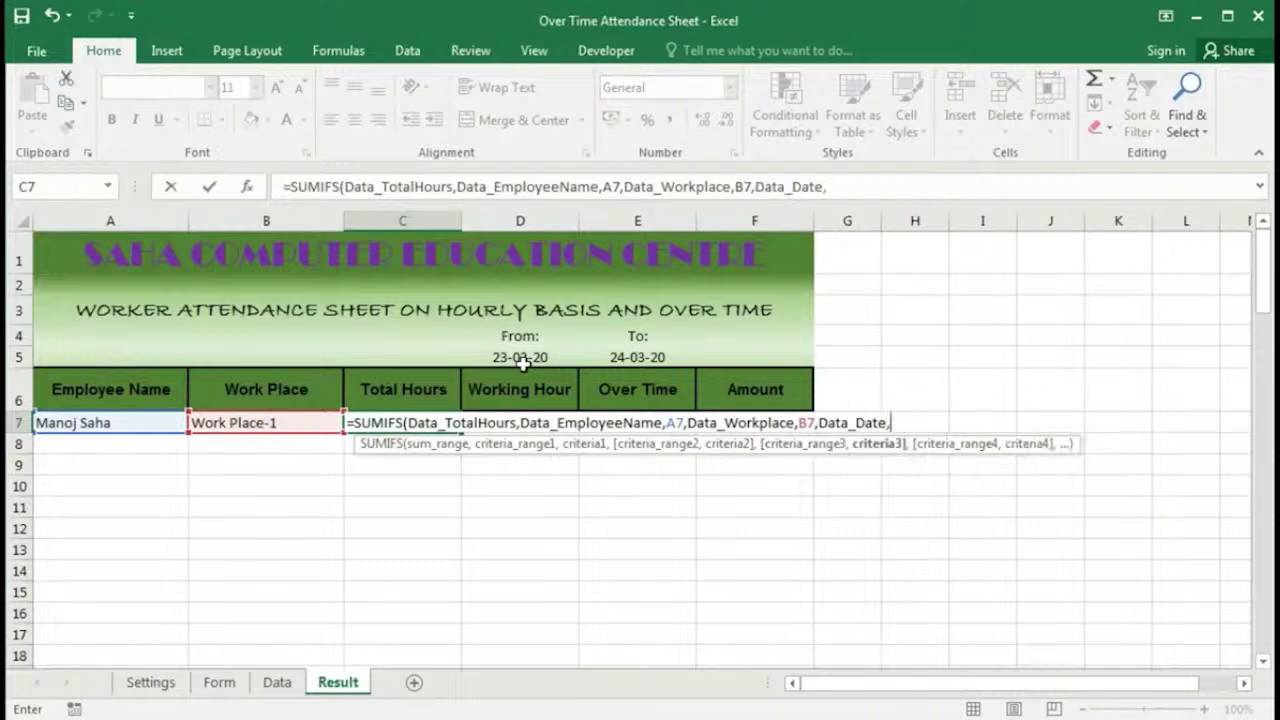
text(>=)
click(522, 359)
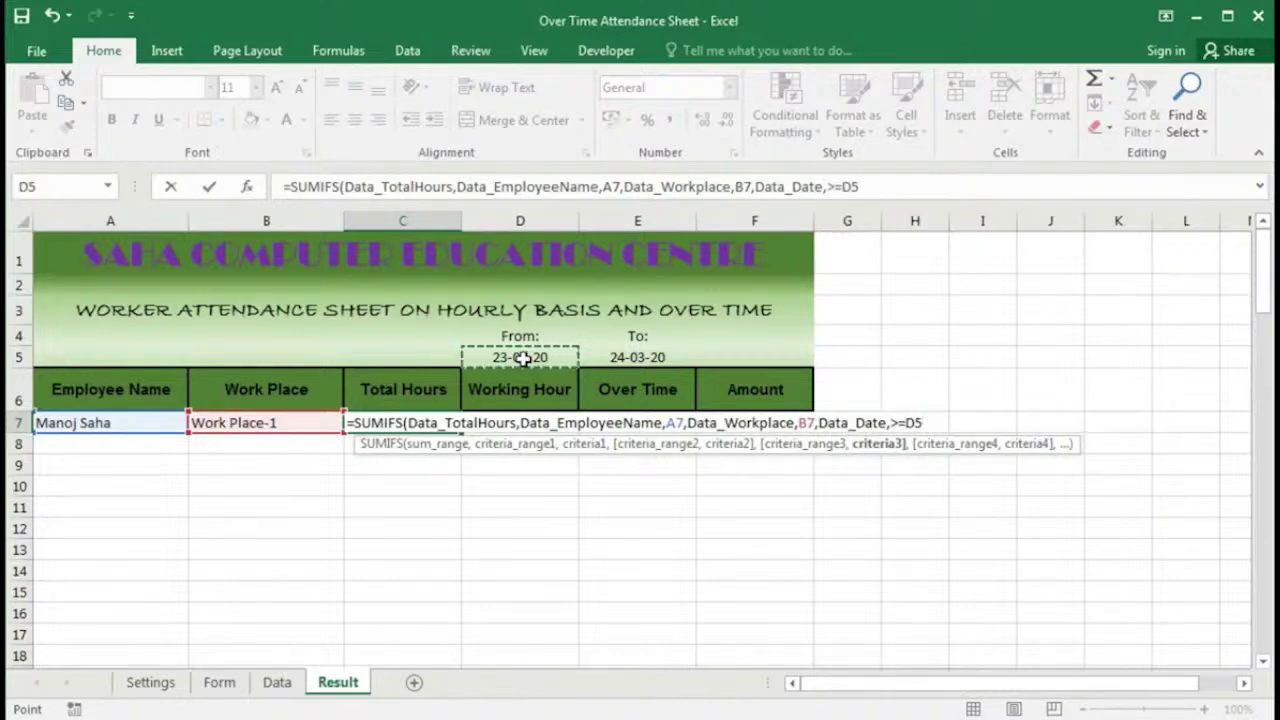
key(F4)
text(,)
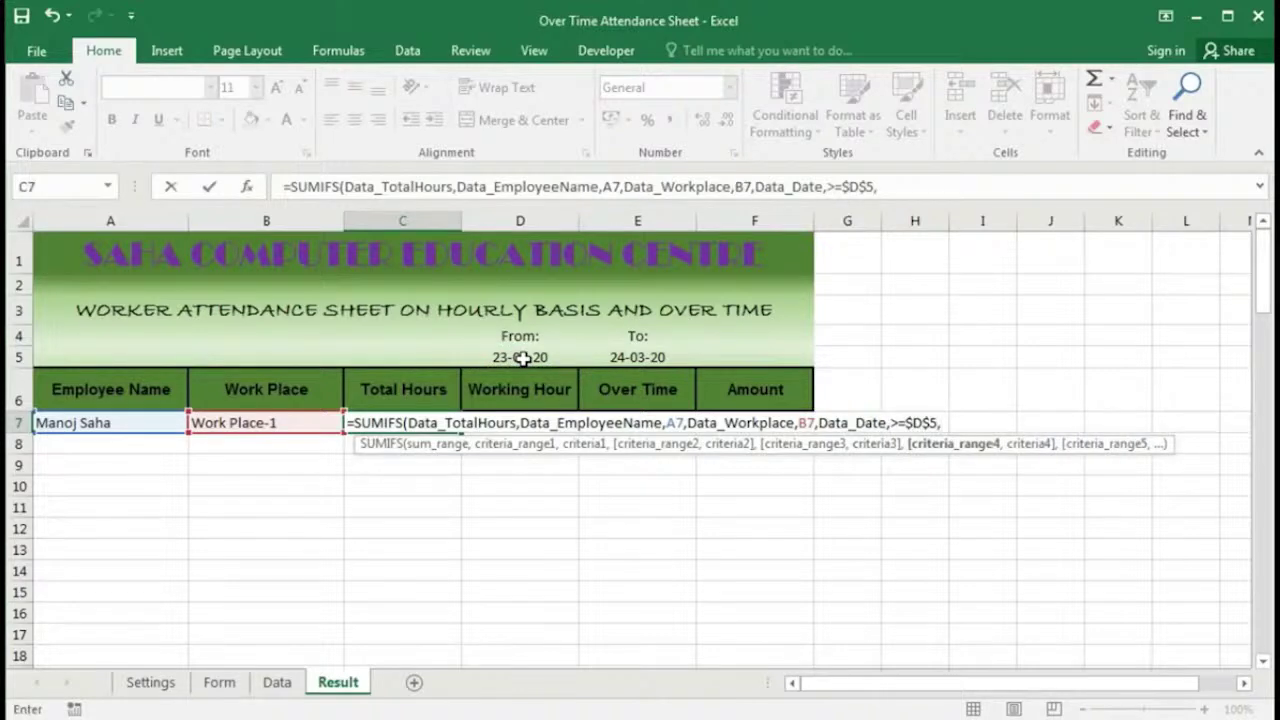
click(889, 423)
text(">=)
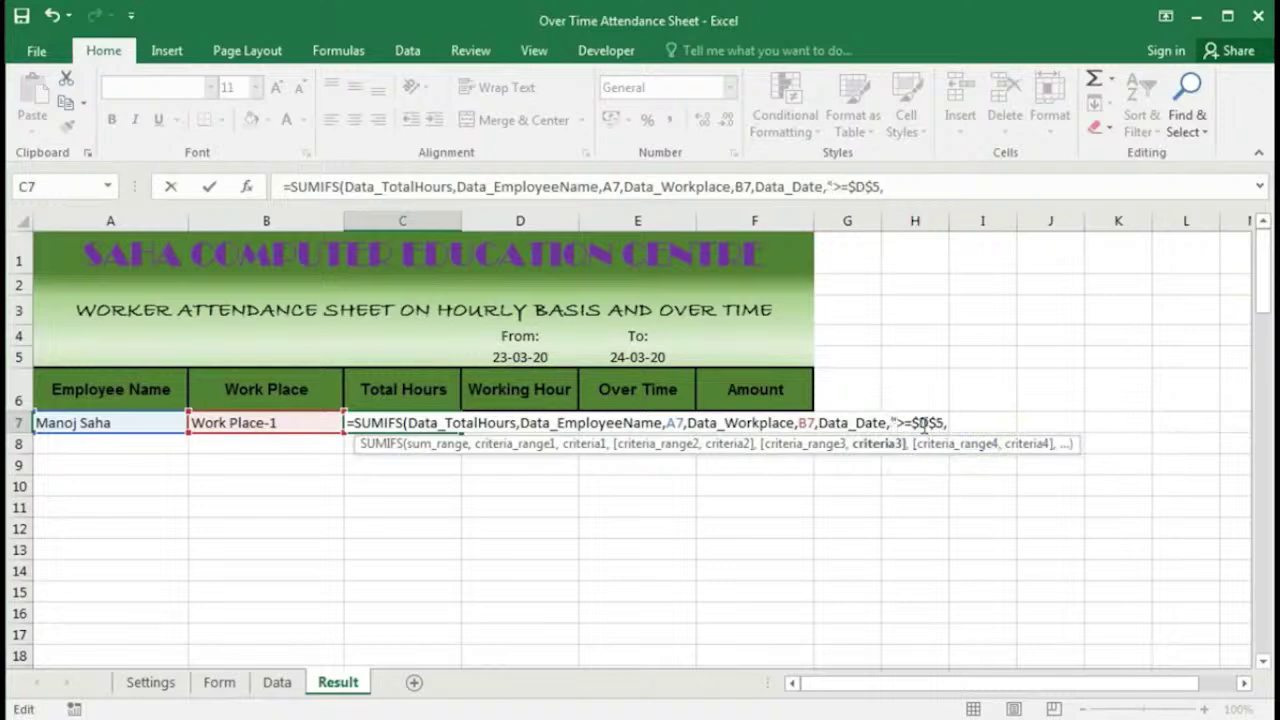
text(")
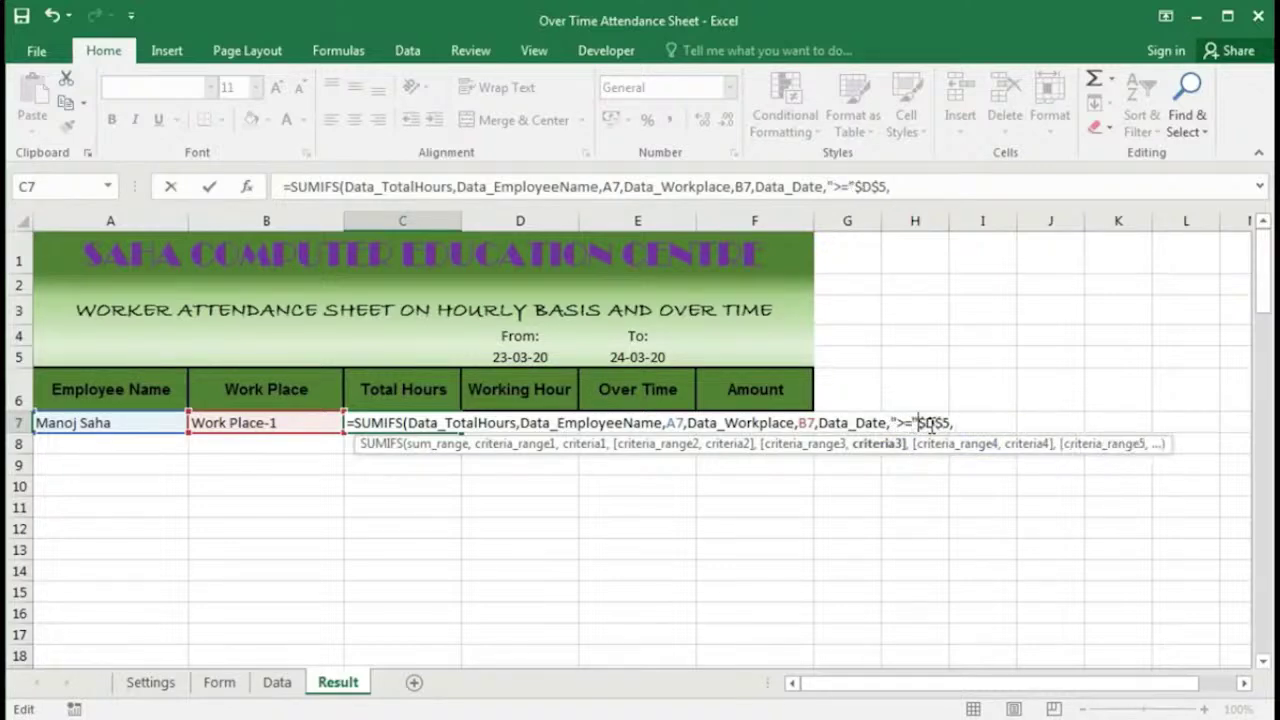
text(&)
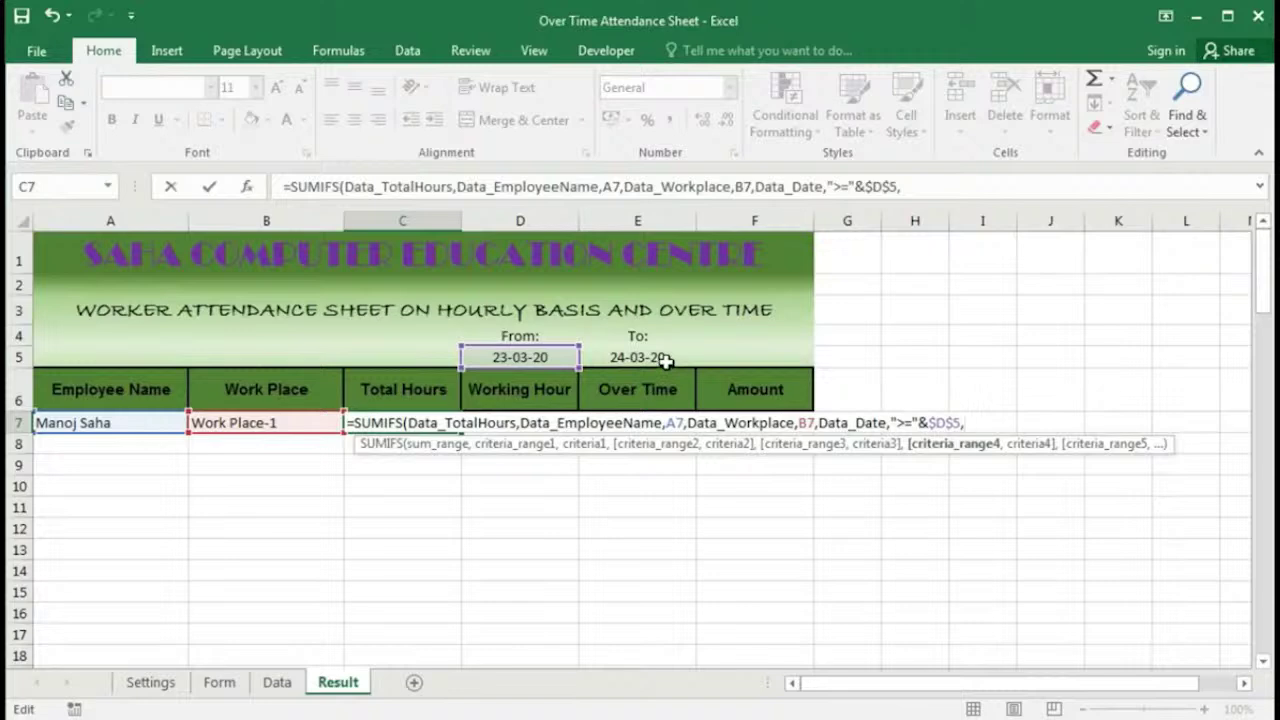
Step: Add a Data_Date criterion "<="&E5 for the To date and commit the formula
text(data)
key(Down)
key(Tab)
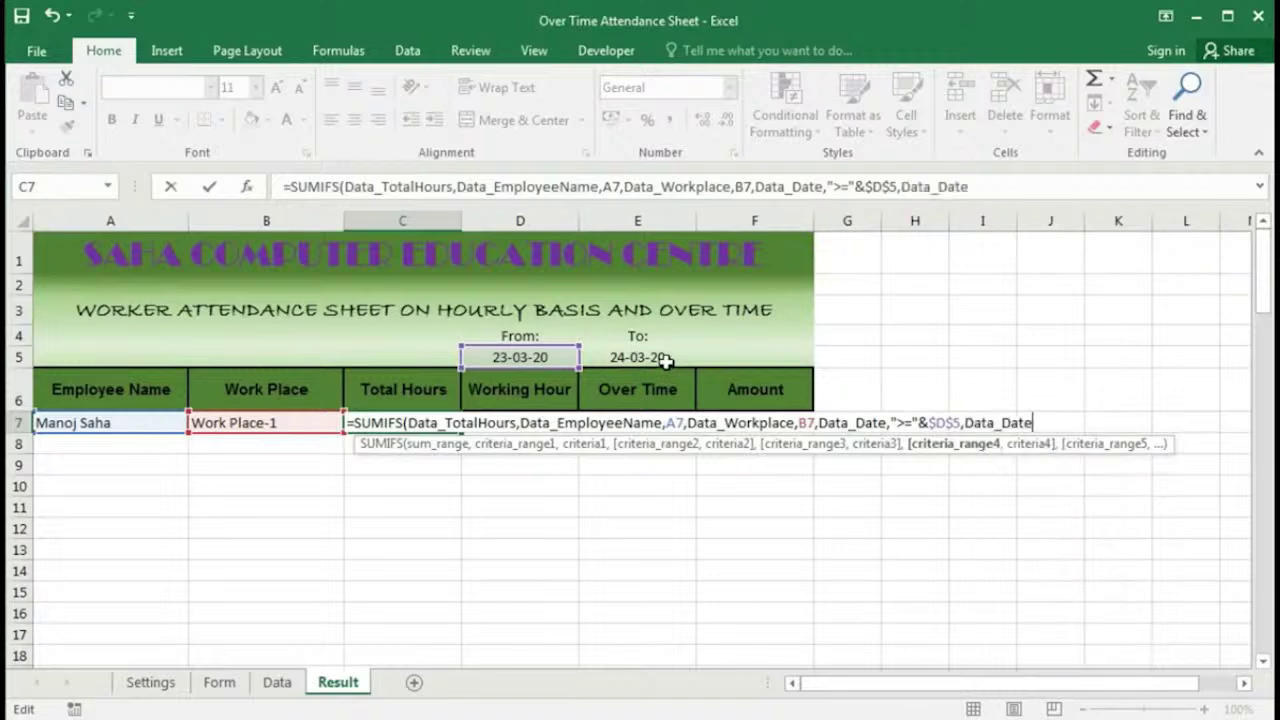
text(,)
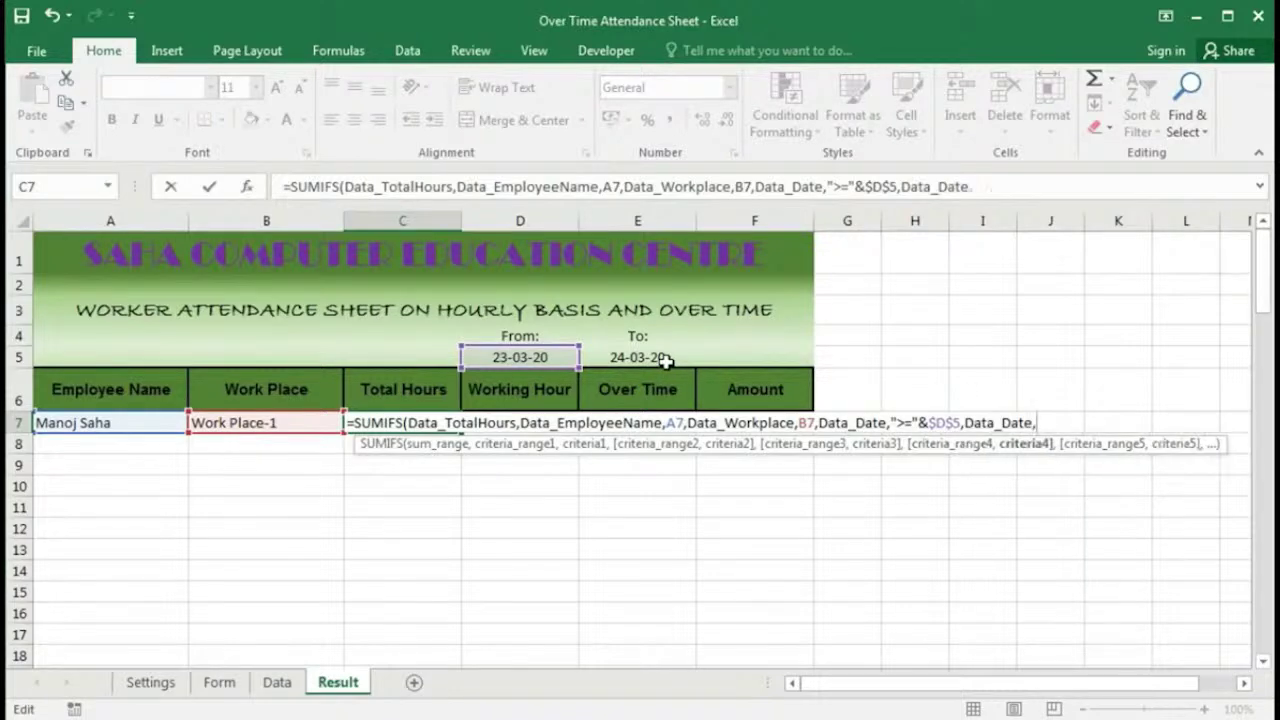
text(<)
key(BackSpace)
text("<="&)
click(638, 358)
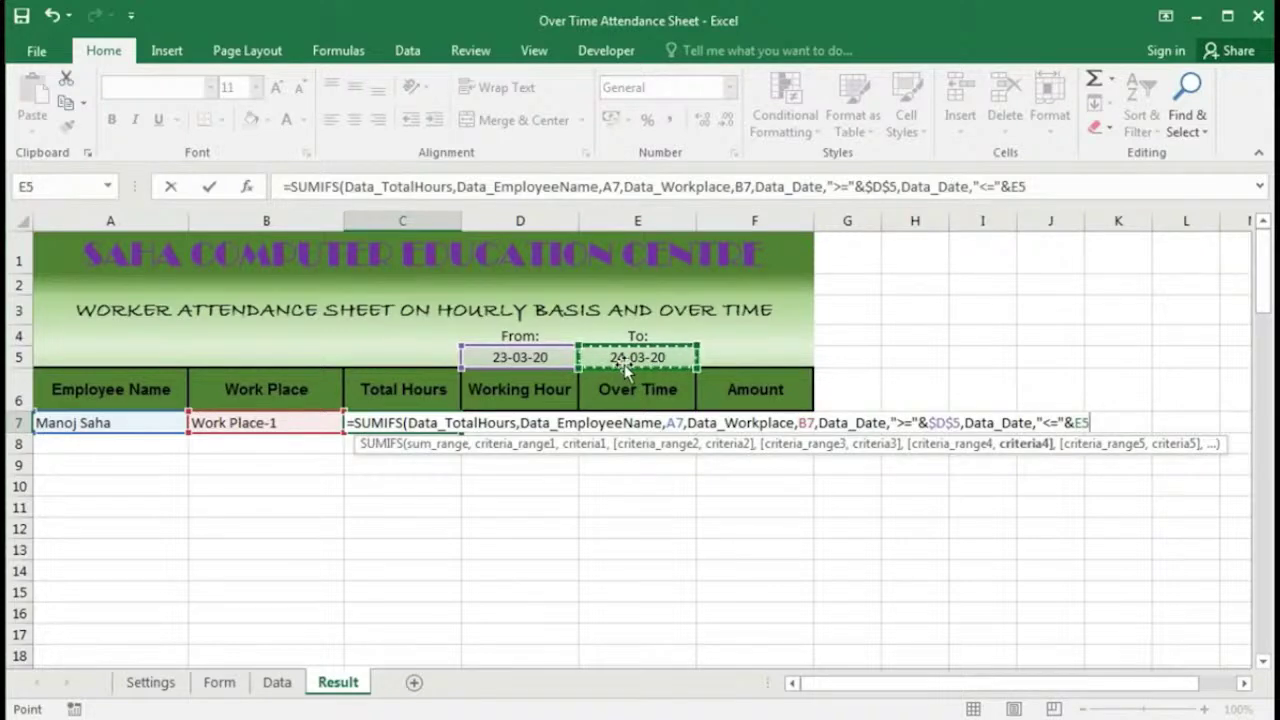
text())
key(Return)
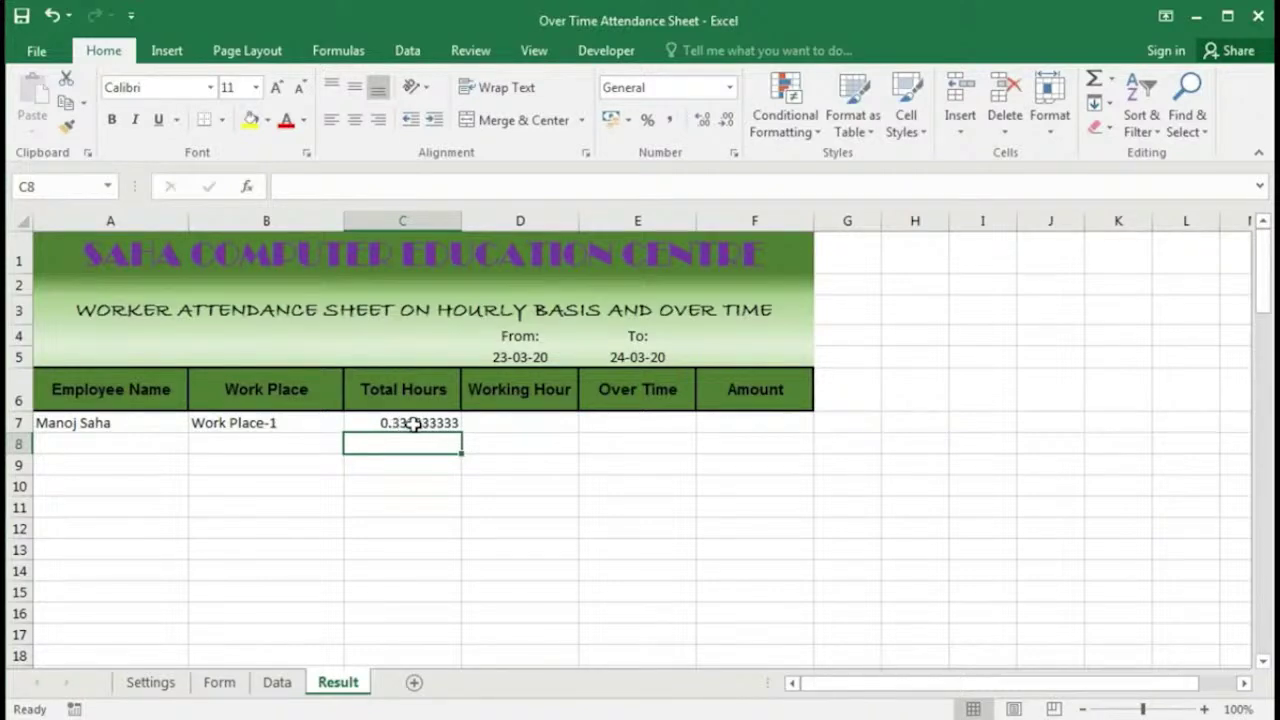
click(414, 423)
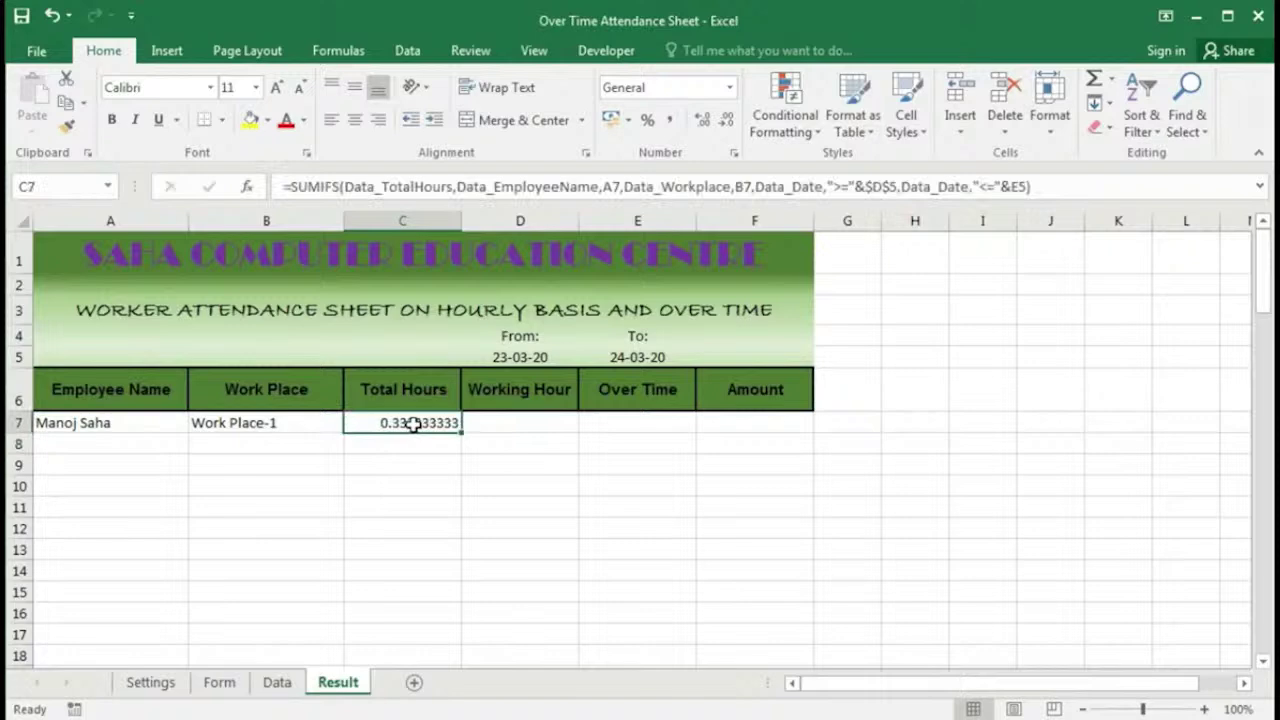
Step: Apply the custom h:mm number format to C7 so it reads 8:00
right_click(414, 423)
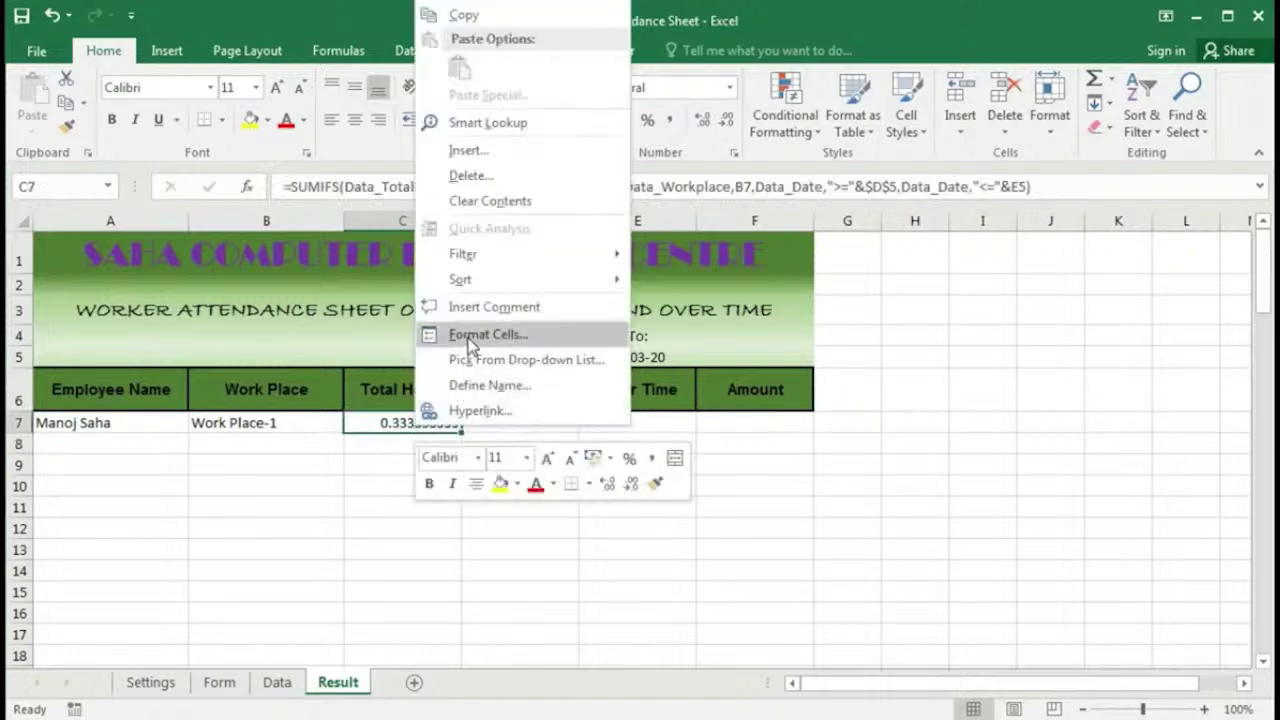
click(470, 342)
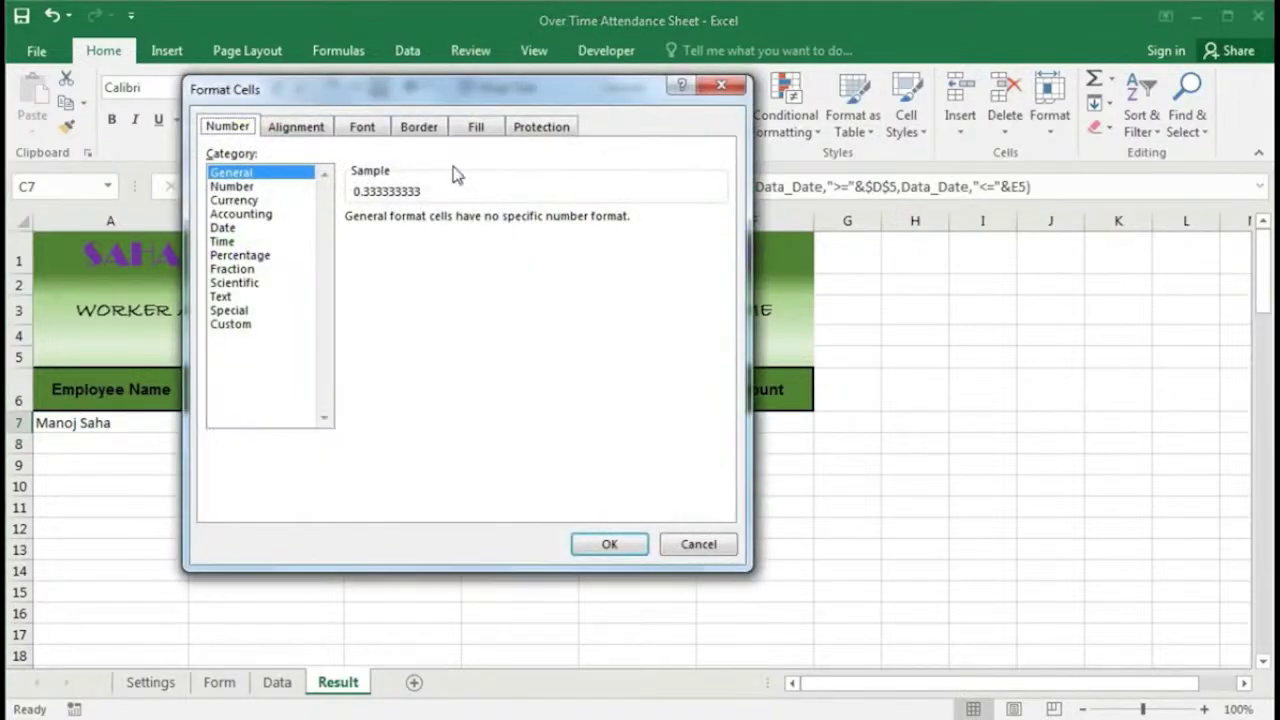
drag(454, 90, 714, 107)
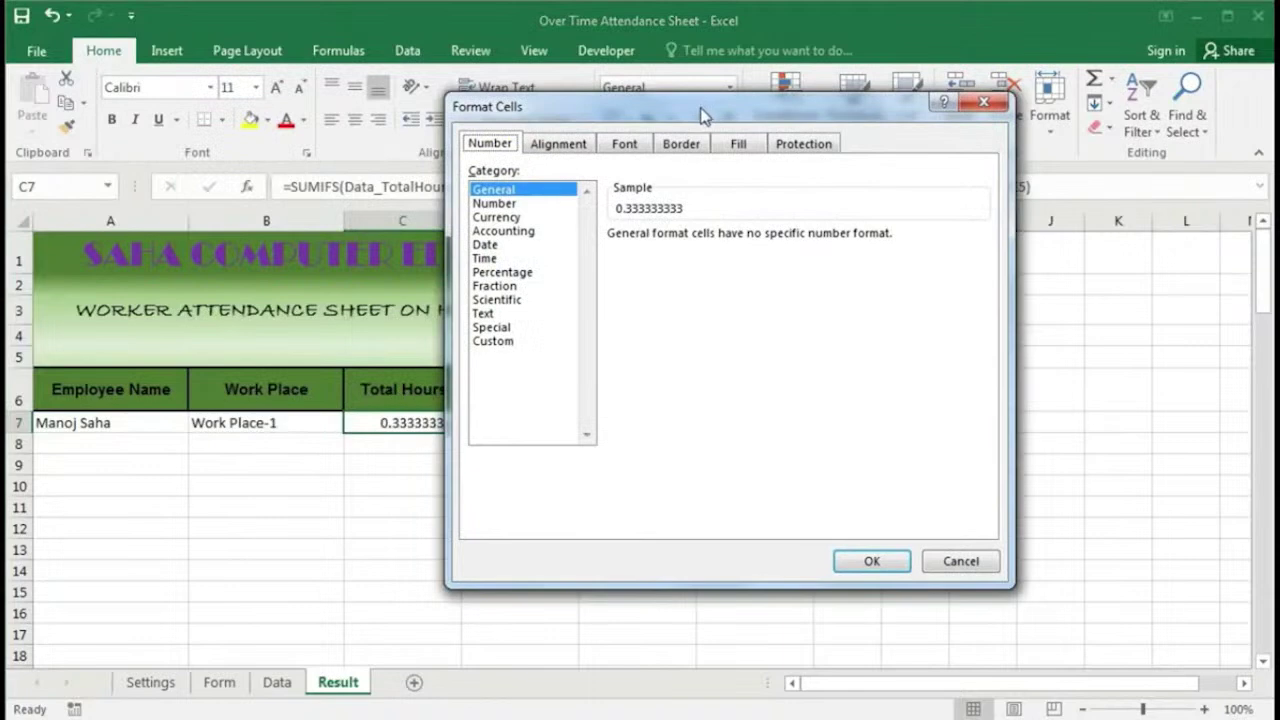
click(495, 341)
double_click(592, 253)
text(h:)
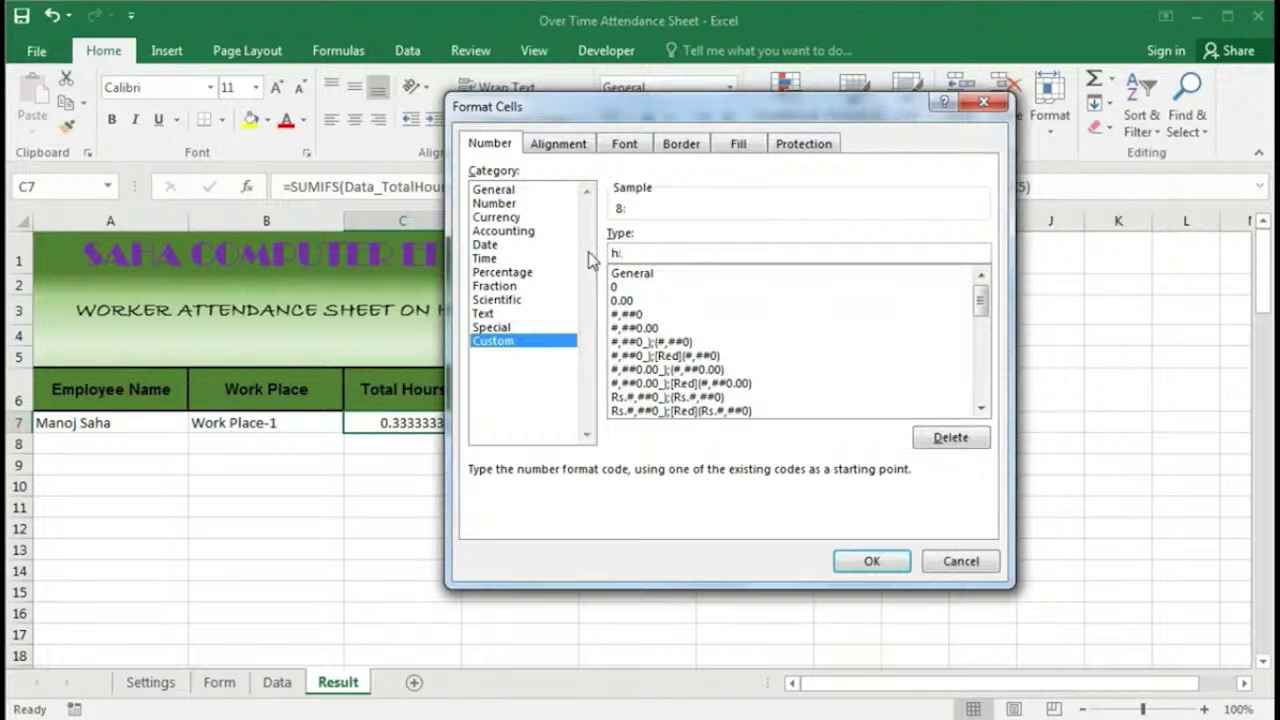
text(mm)
click(872, 561)
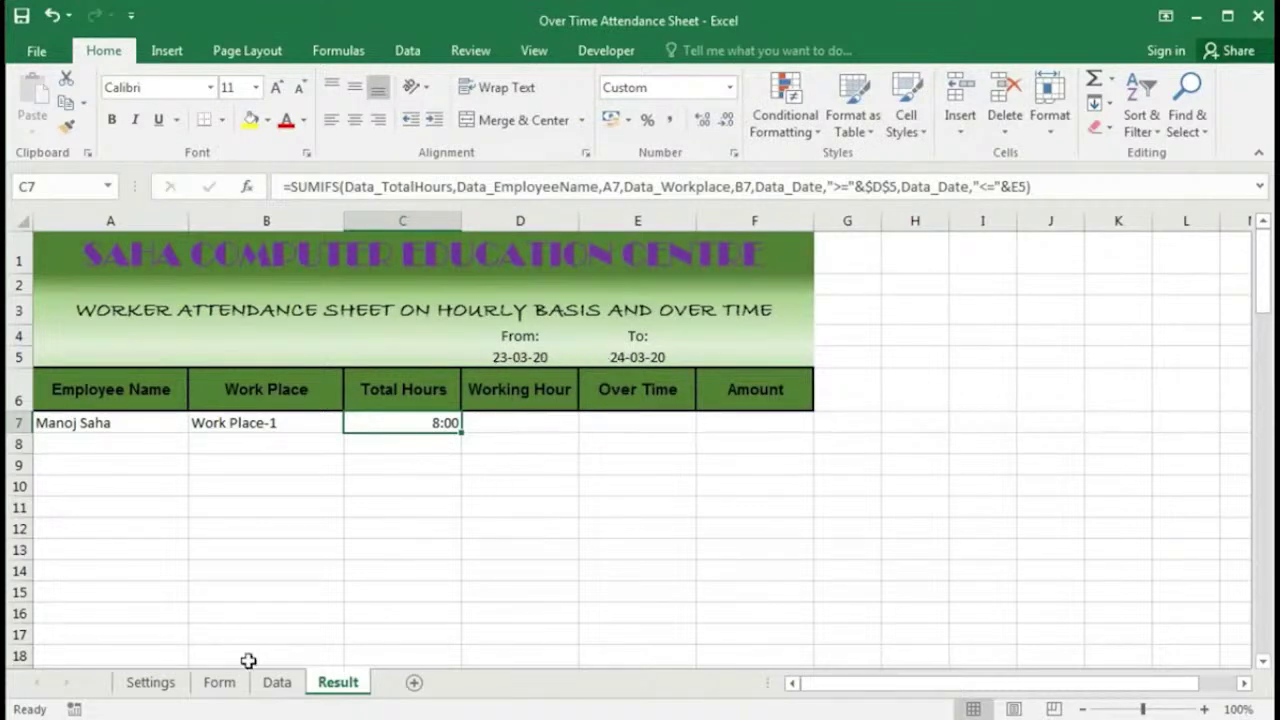
Step: On the Data sheet, compare the Total Hours values in F8 and F10
click(277, 684)
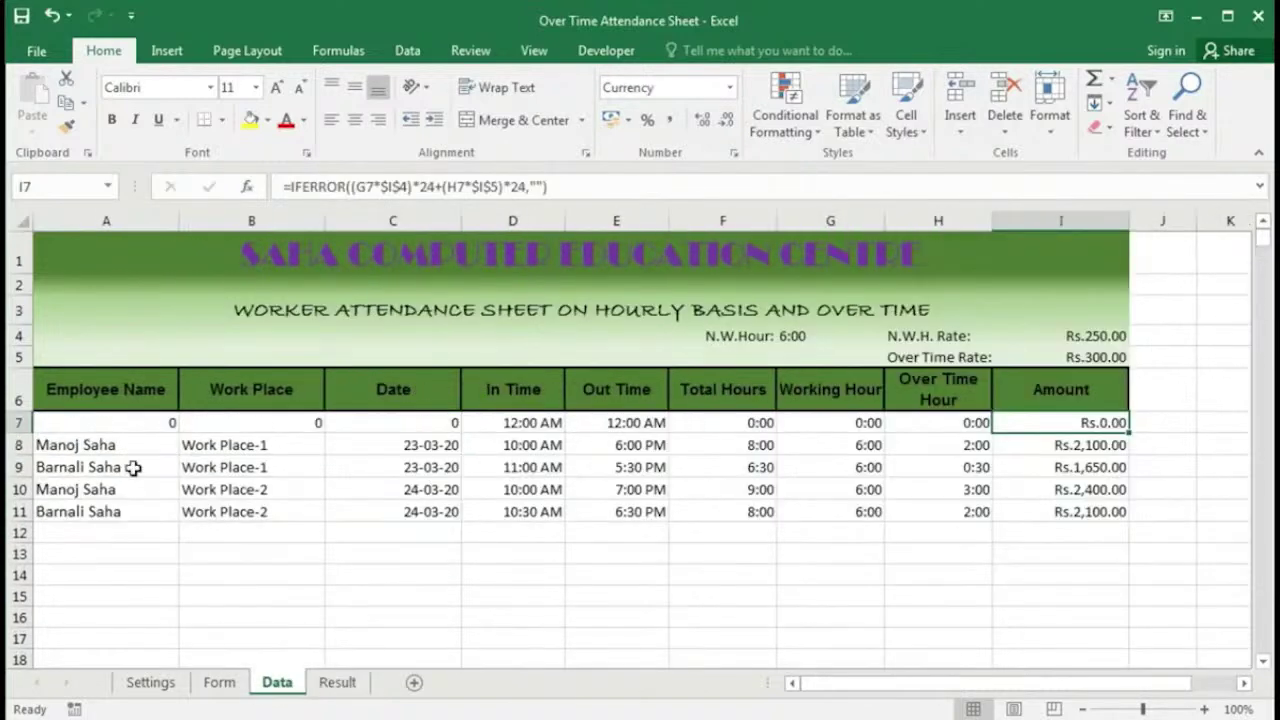
drag(95, 446, 749, 440)
click(742, 447)
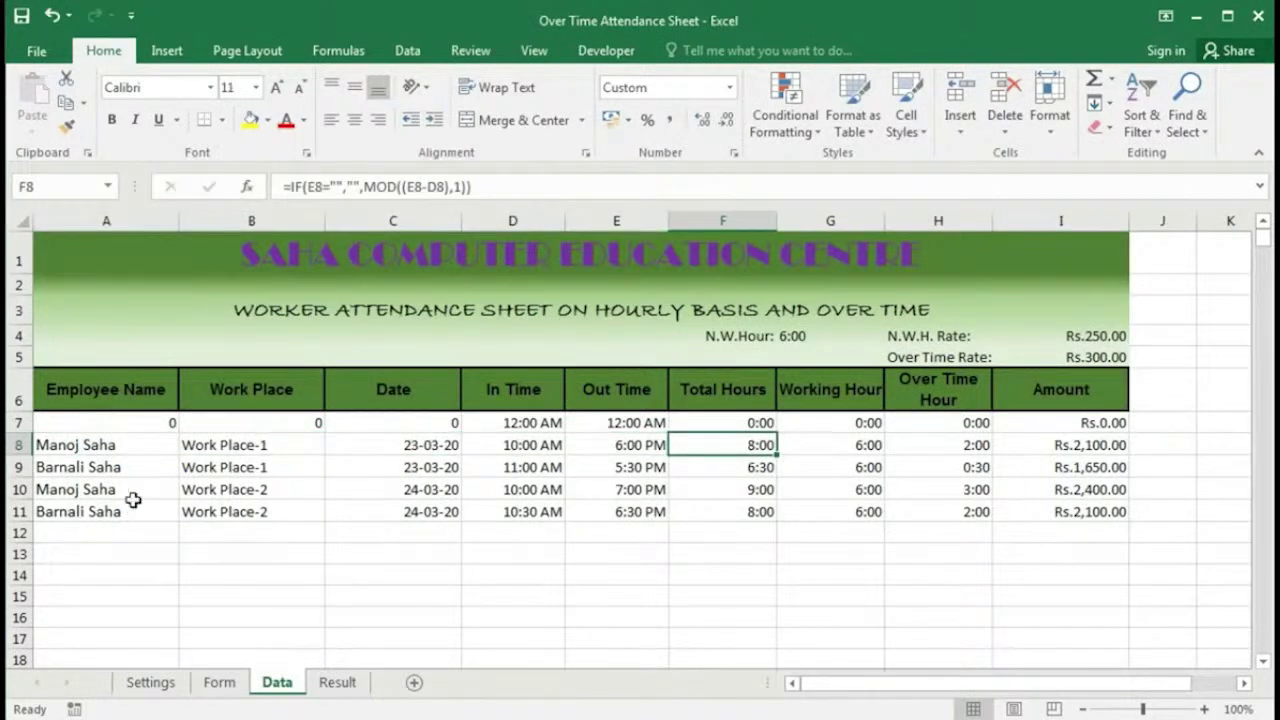
click(240, 496)
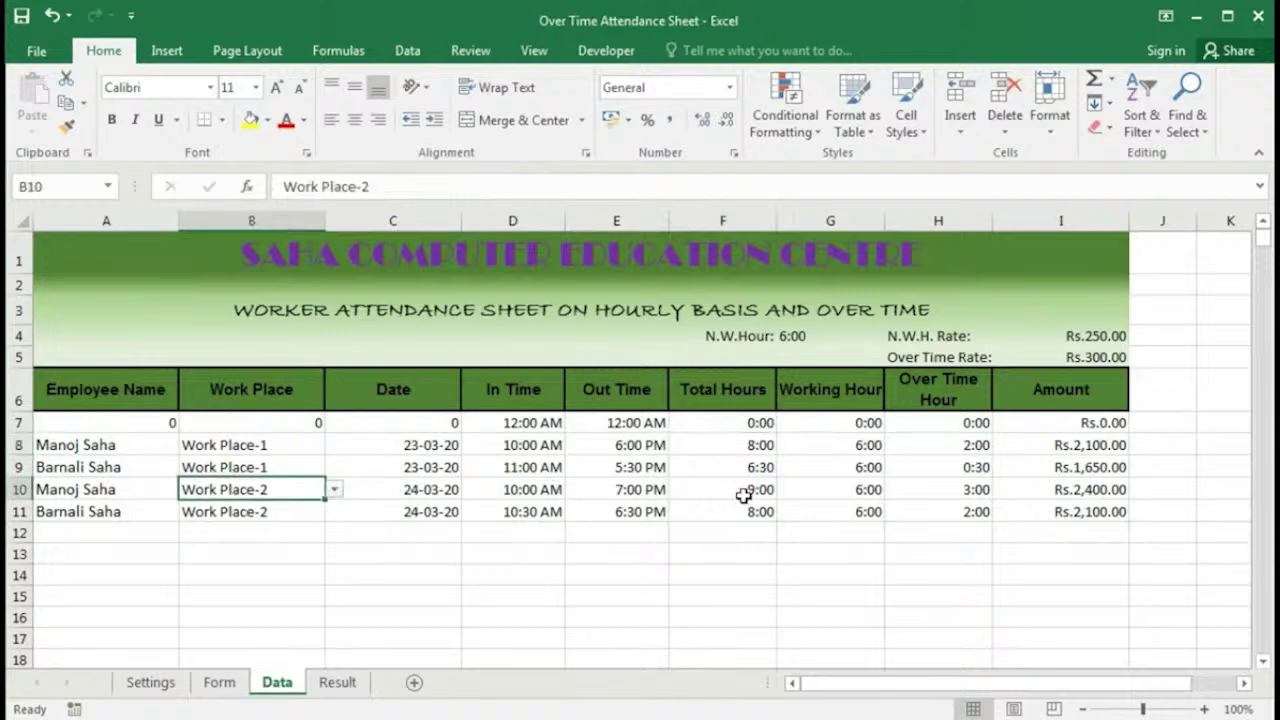
click(743, 496)
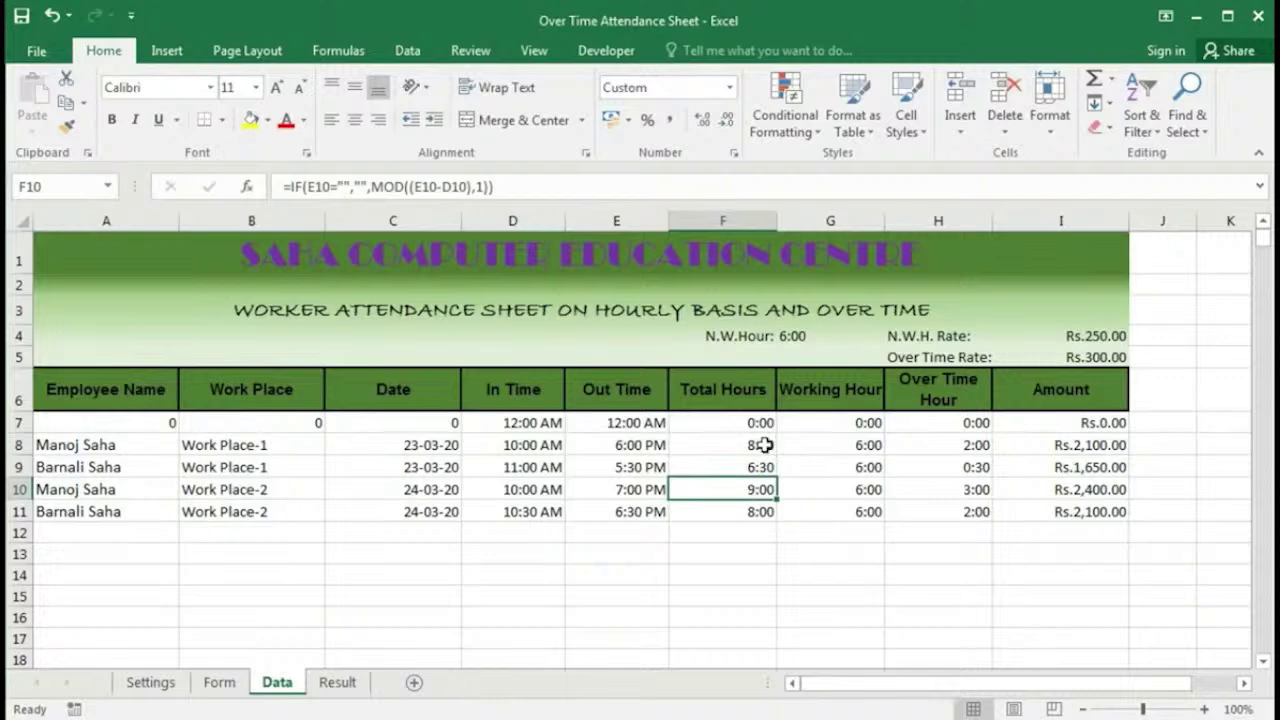
click(763, 445)
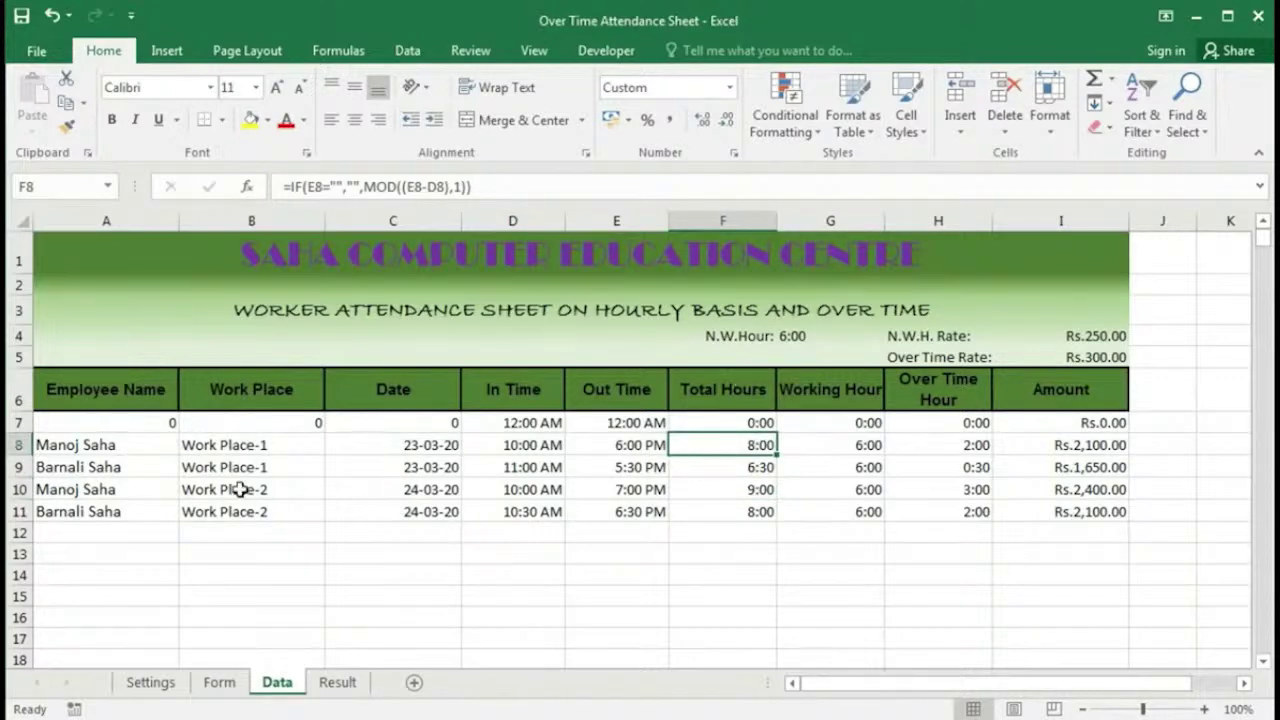
Step: Delete the work place in B7 on the Result sheet and recheck F10 on Data
key(ctrl+Page_Down)
click(266, 422)
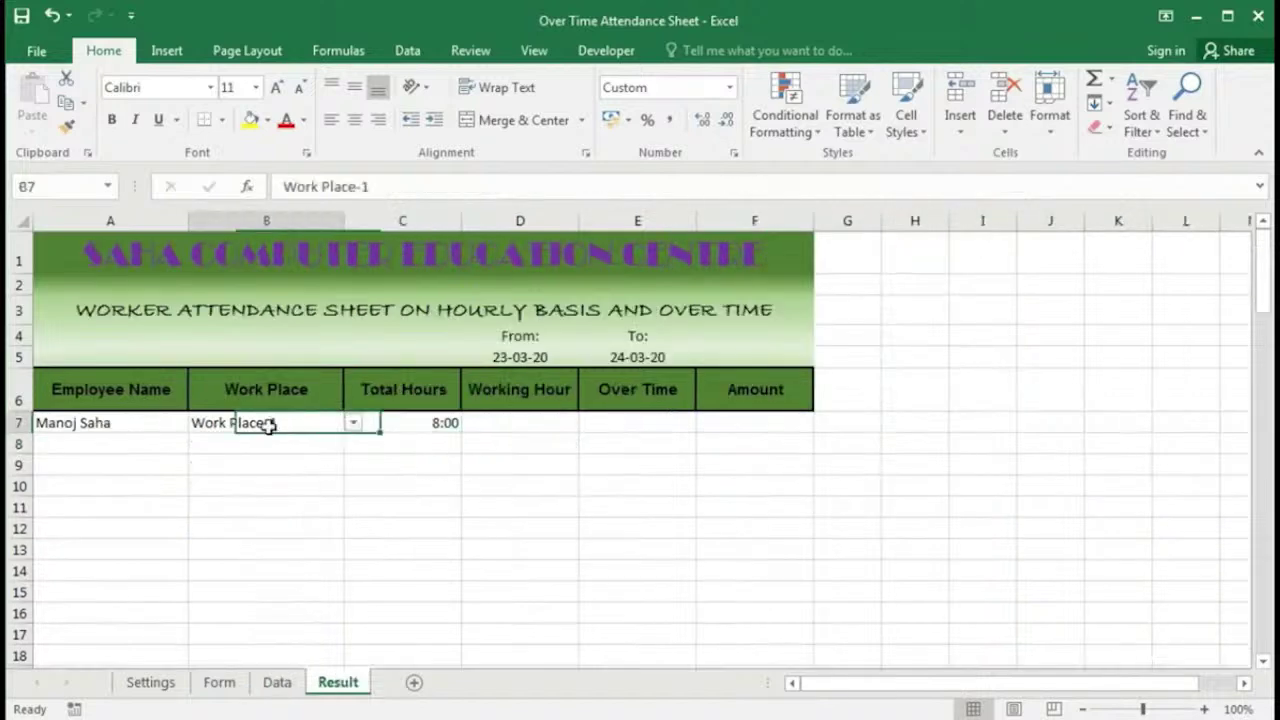
key(Delete)
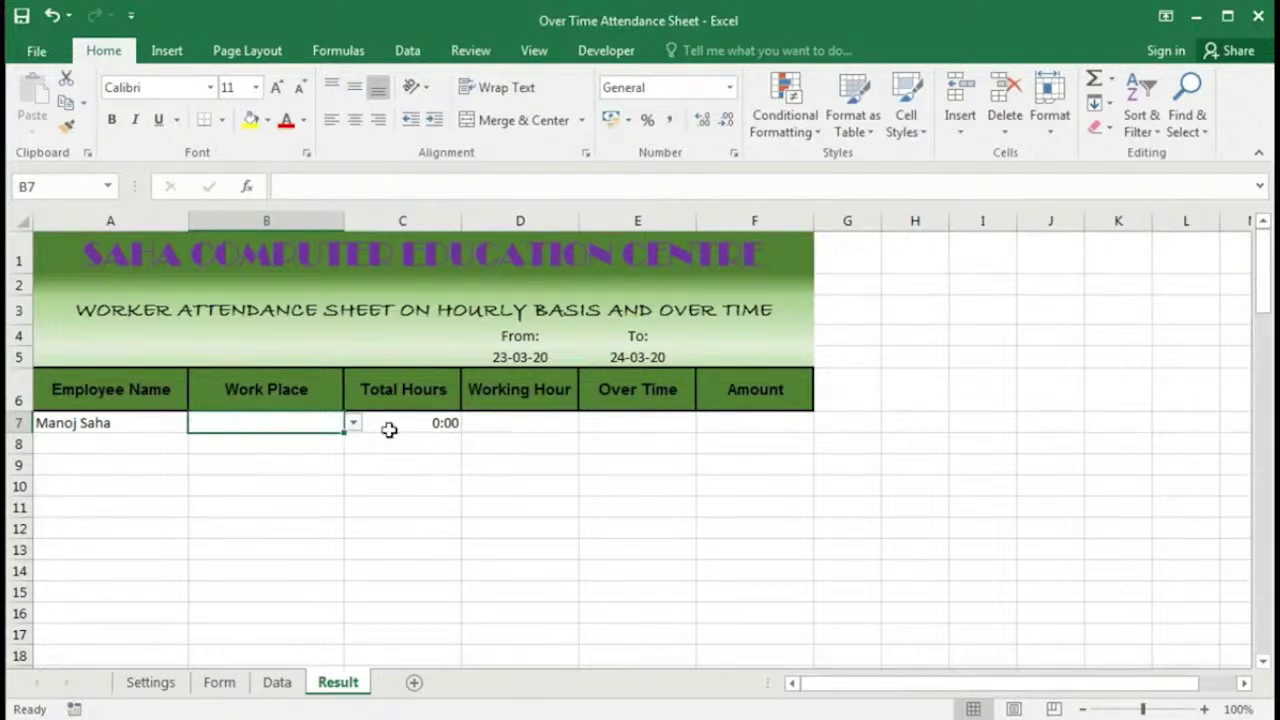
click(426, 425)
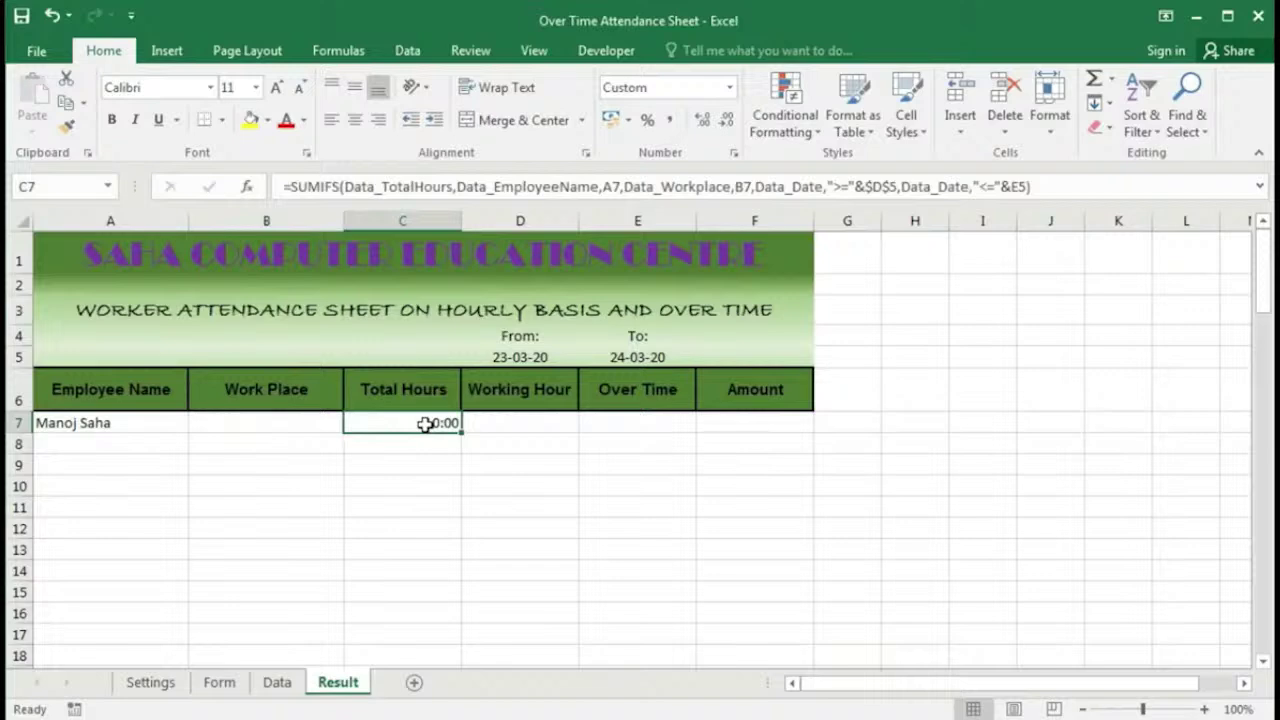
key(ctrl+Page_Up)
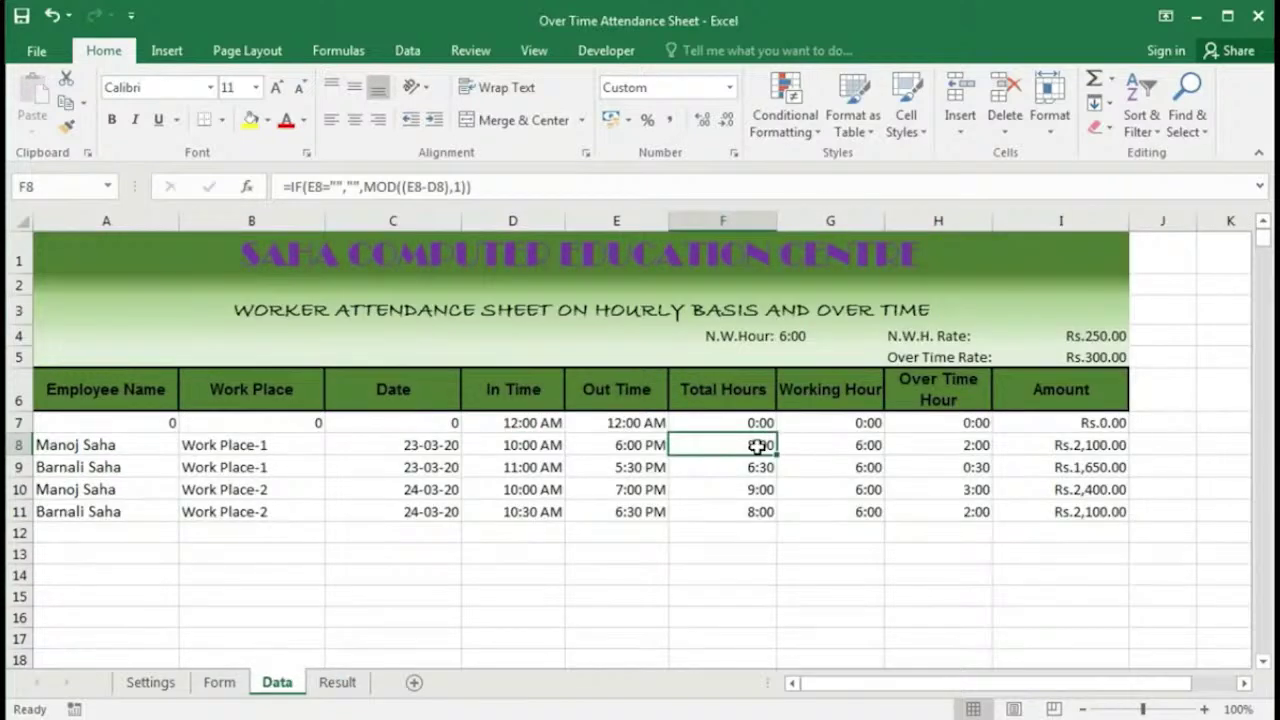
click(750, 490)
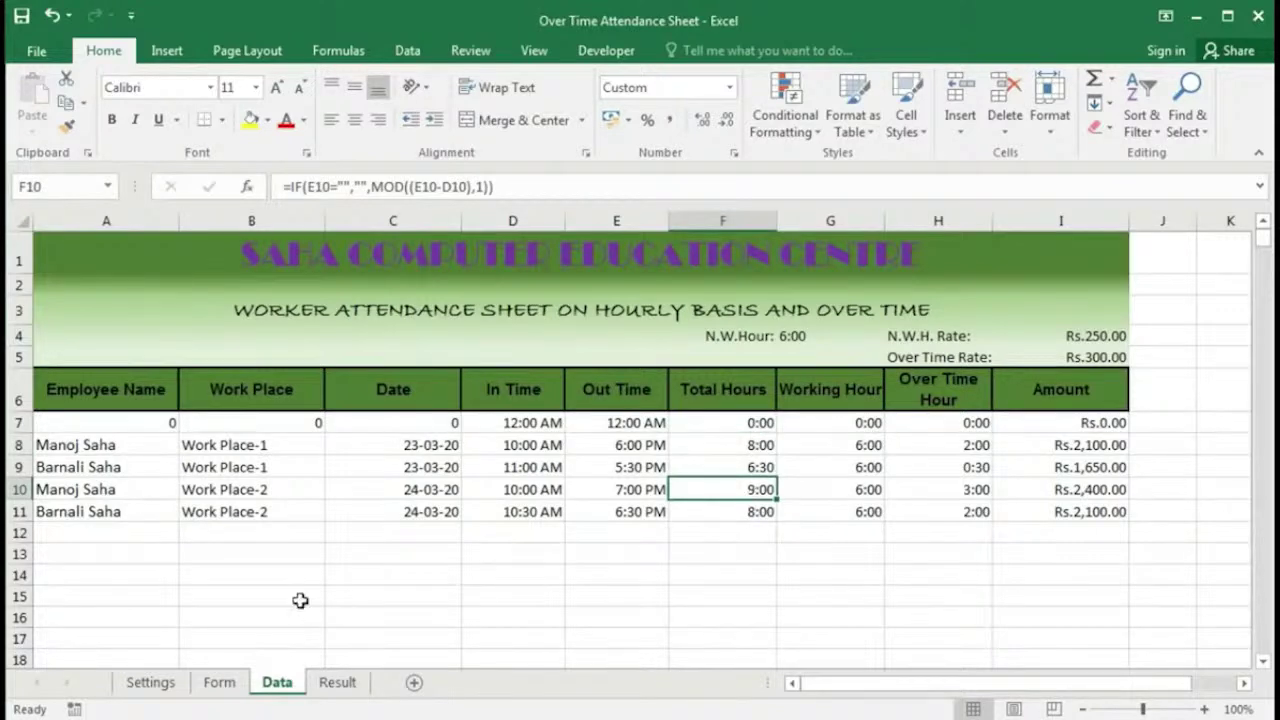
click(337, 683)
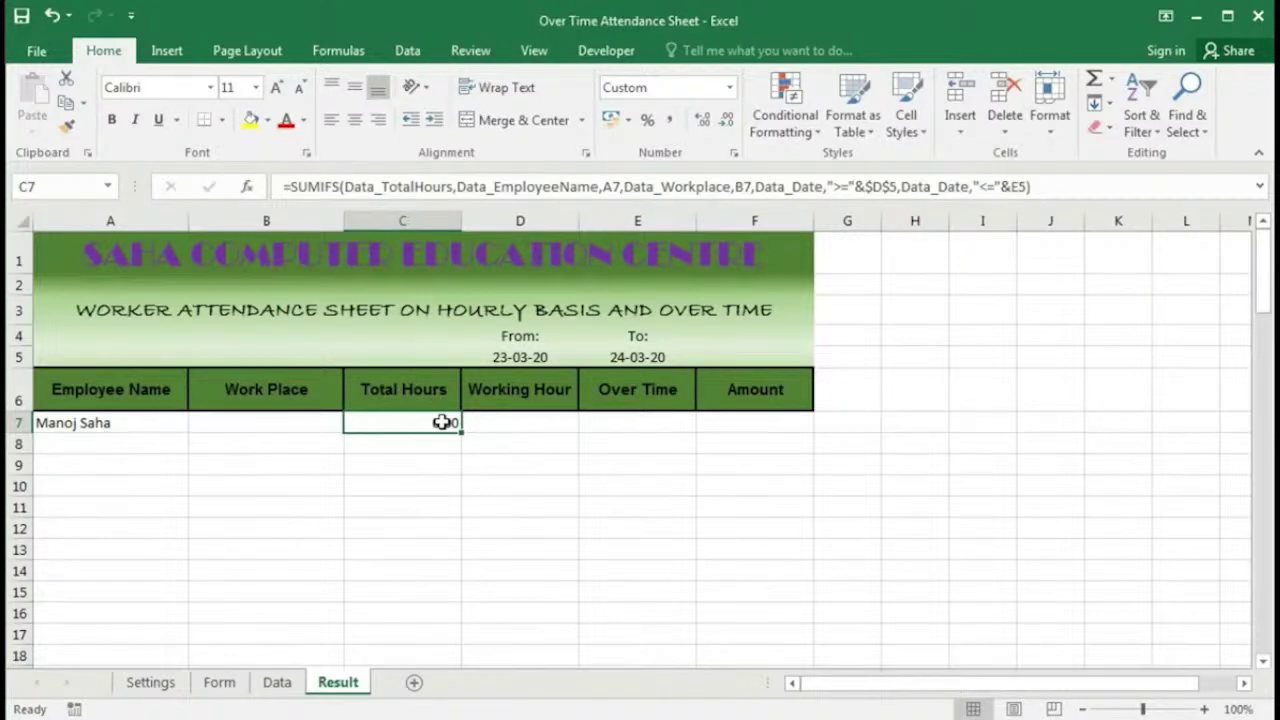
Step: Begin wrapping C7's SUMIFS in IF with an A7<>"" test
double_click(442, 422)
key(Escape)
double_click(424, 424)
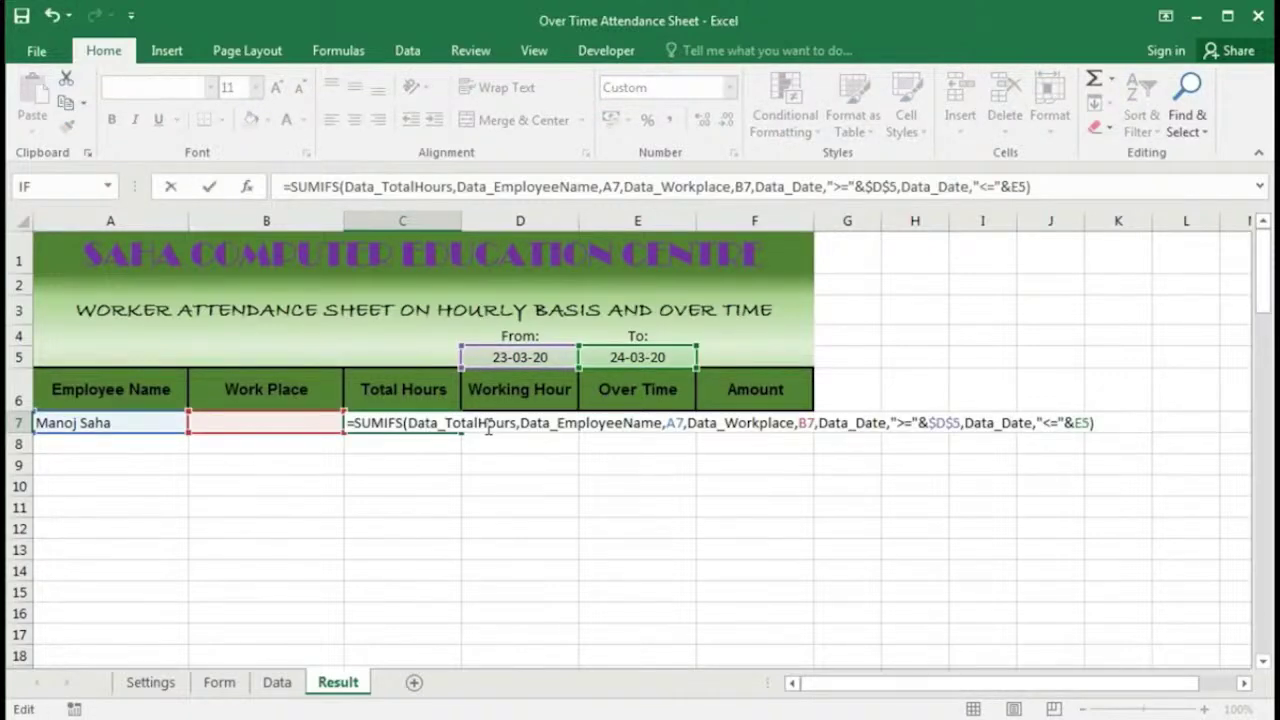
text(IF()
click(129, 423)
text(<>)
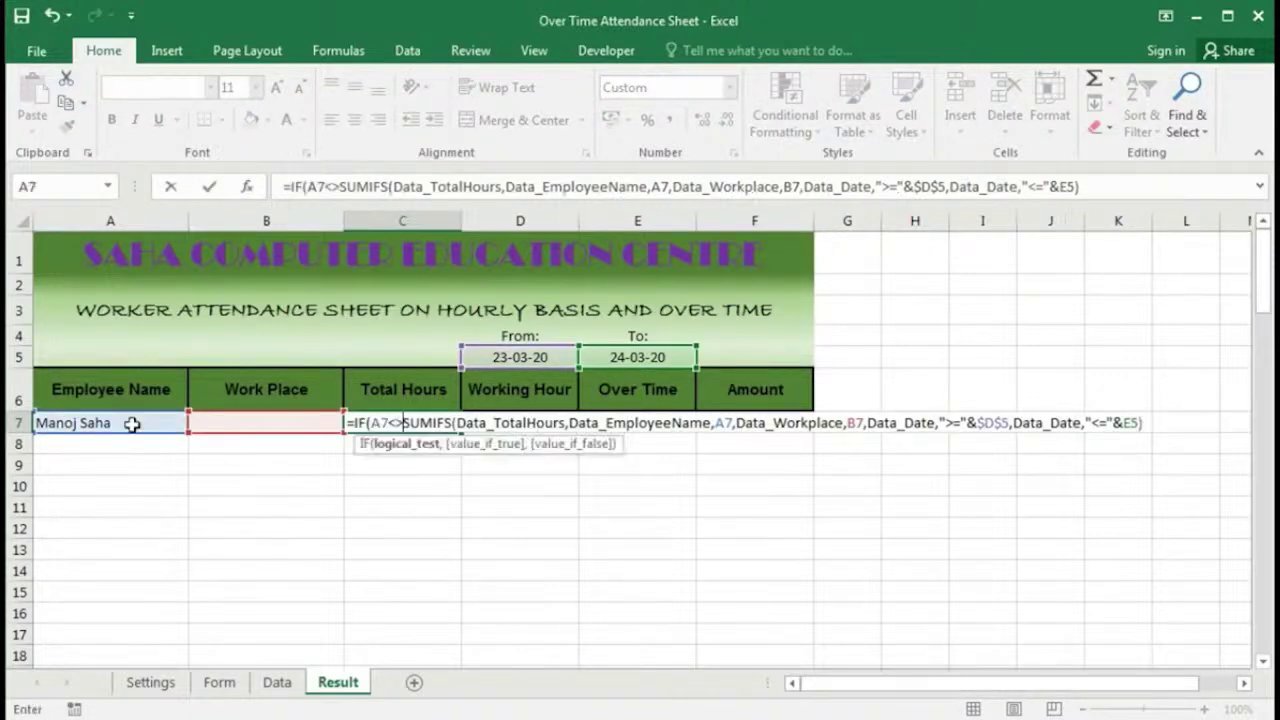
text(")
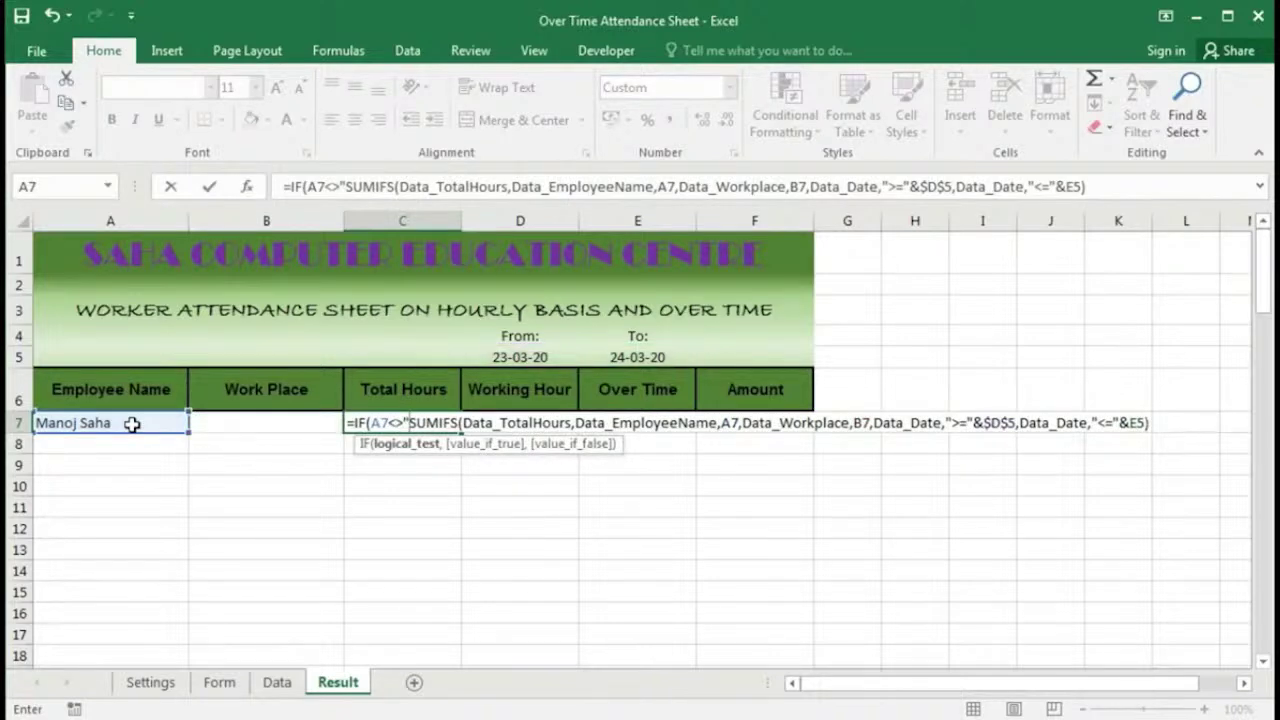
Step: Turn the test into AND(A7<>"",B7<>"") ahead of the SUMIFS true case
click(395, 422)
text(,)
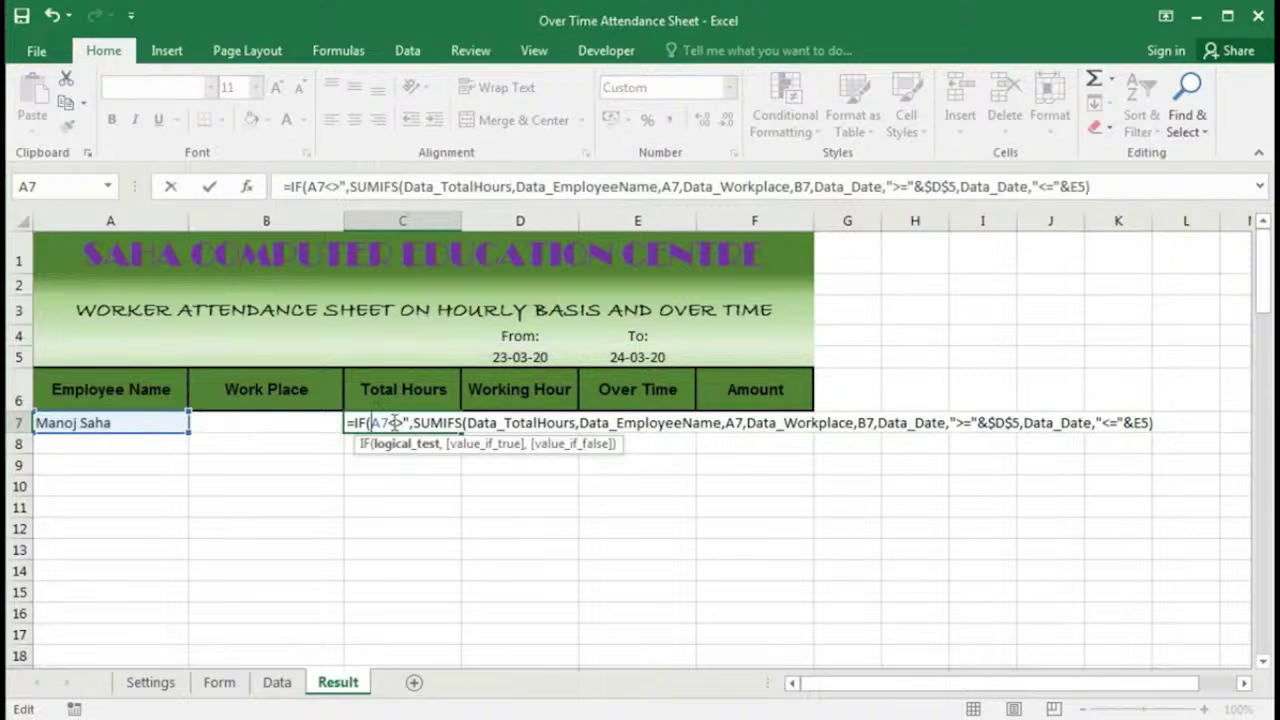
text(AND()
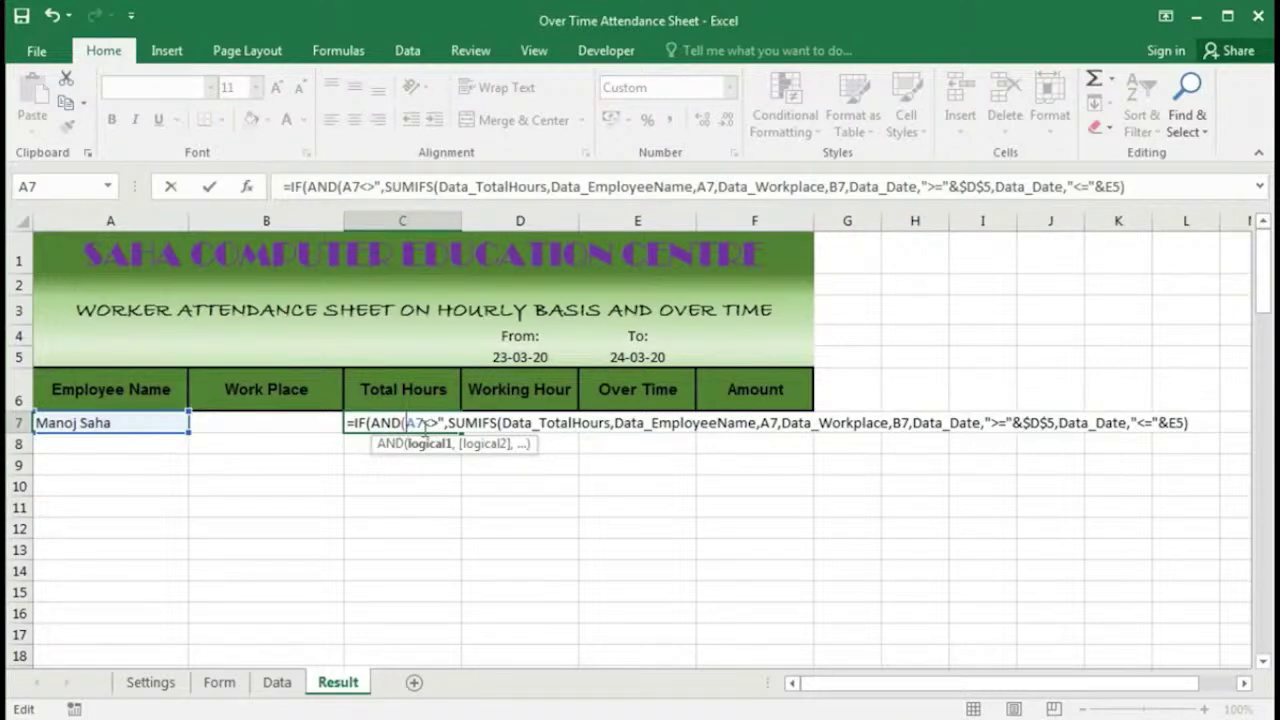
text(")
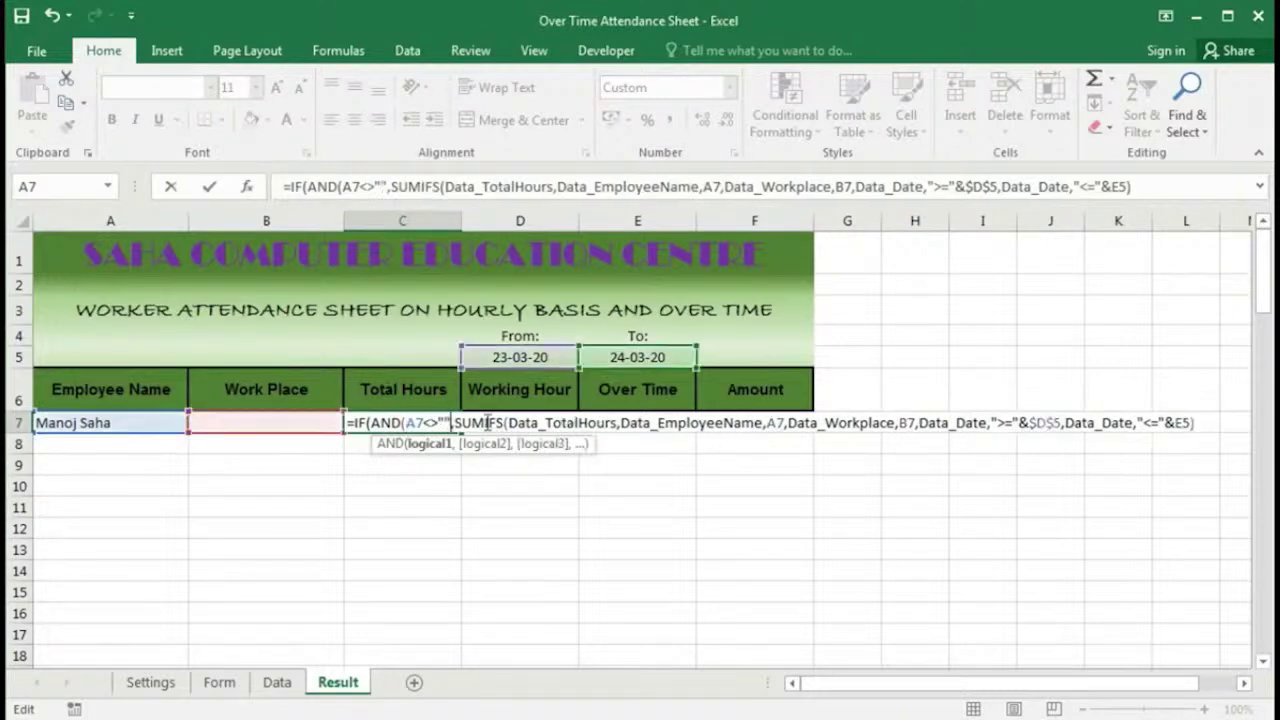
text(,)
click(308, 420)
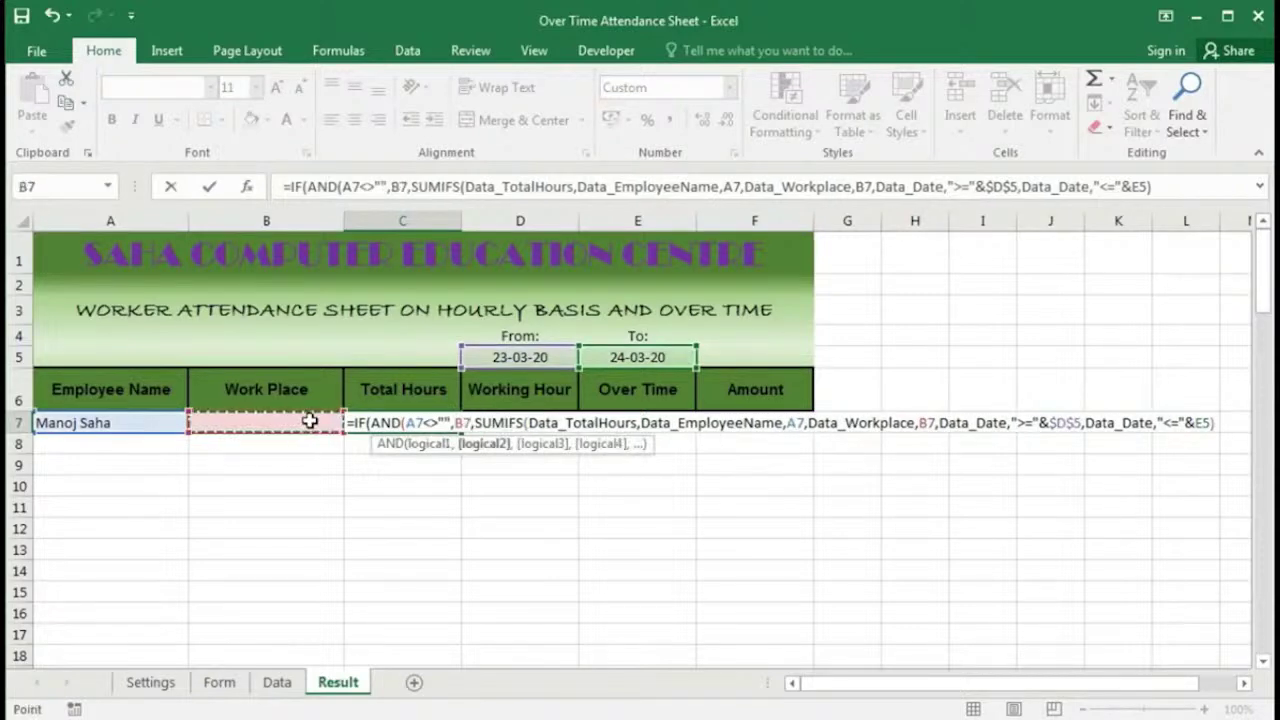
text(<>"")
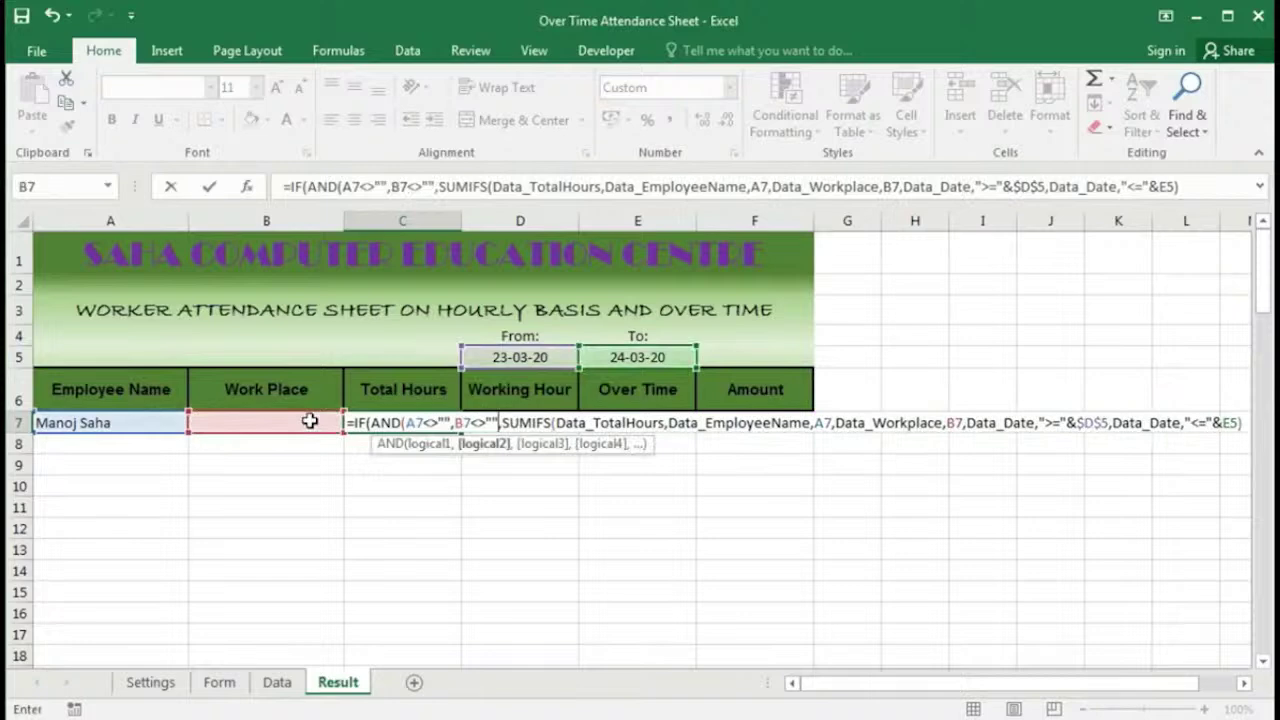
text())
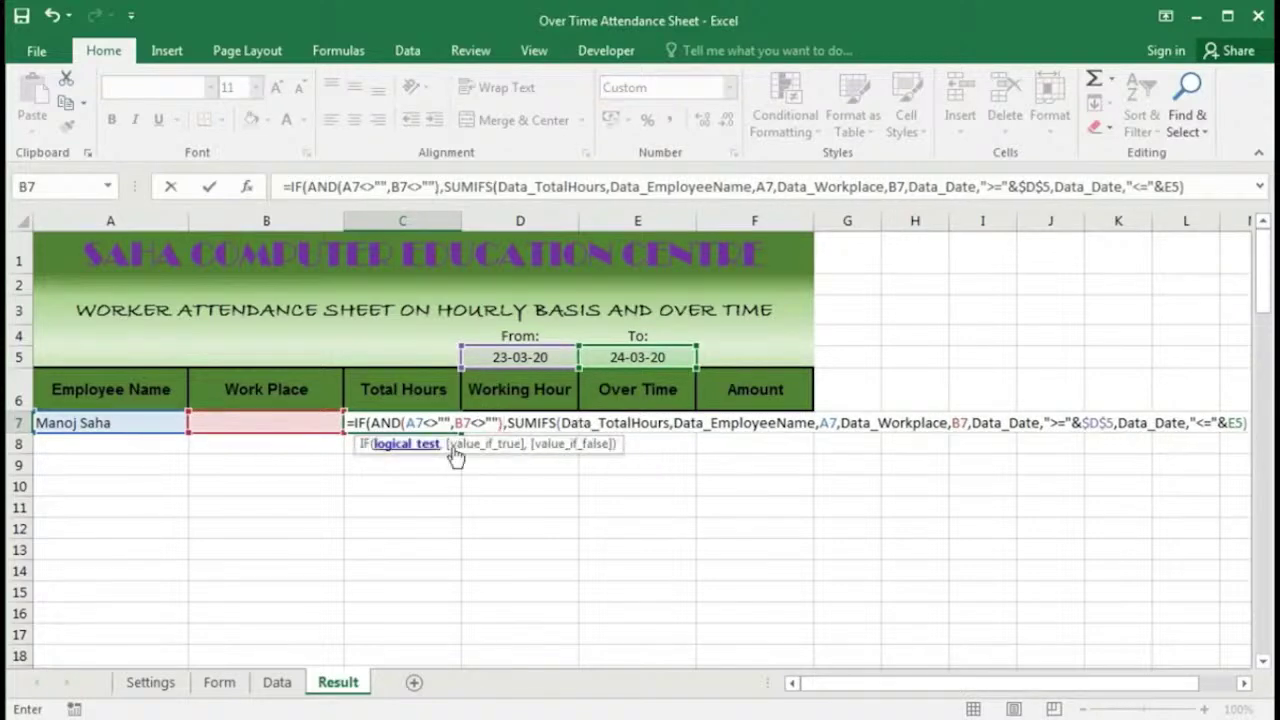
click(415, 443)
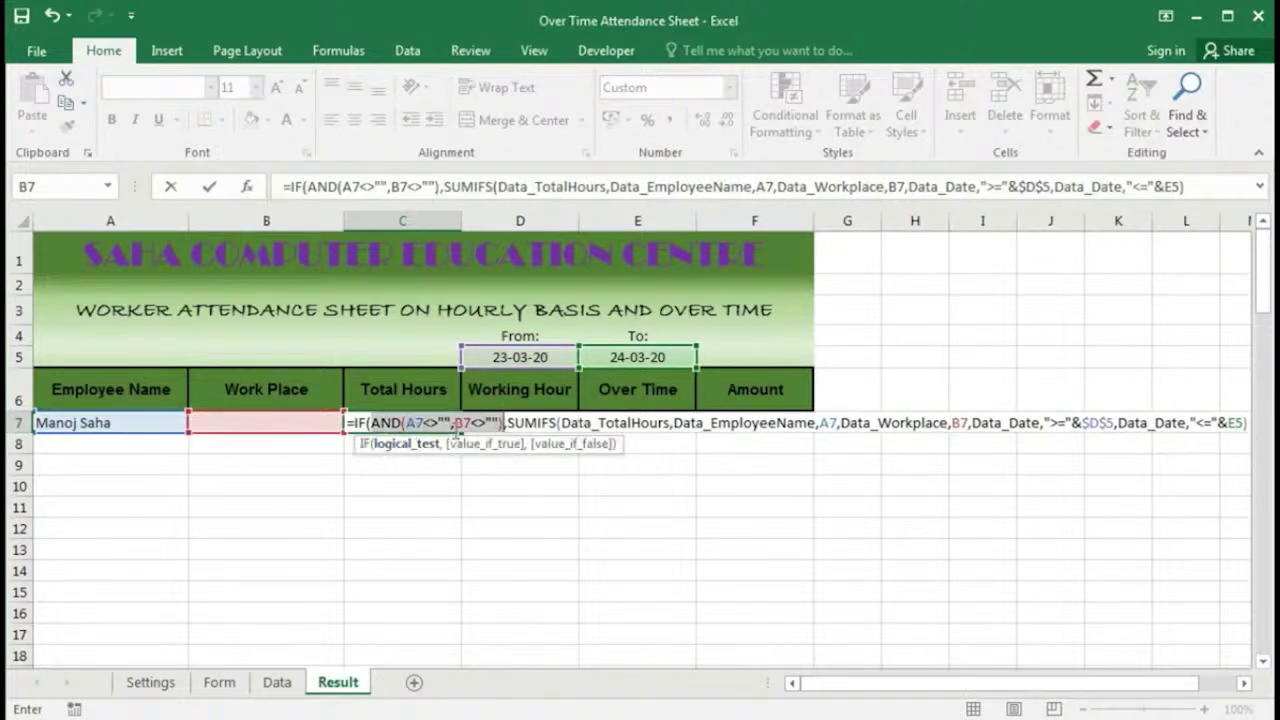
click(485, 444)
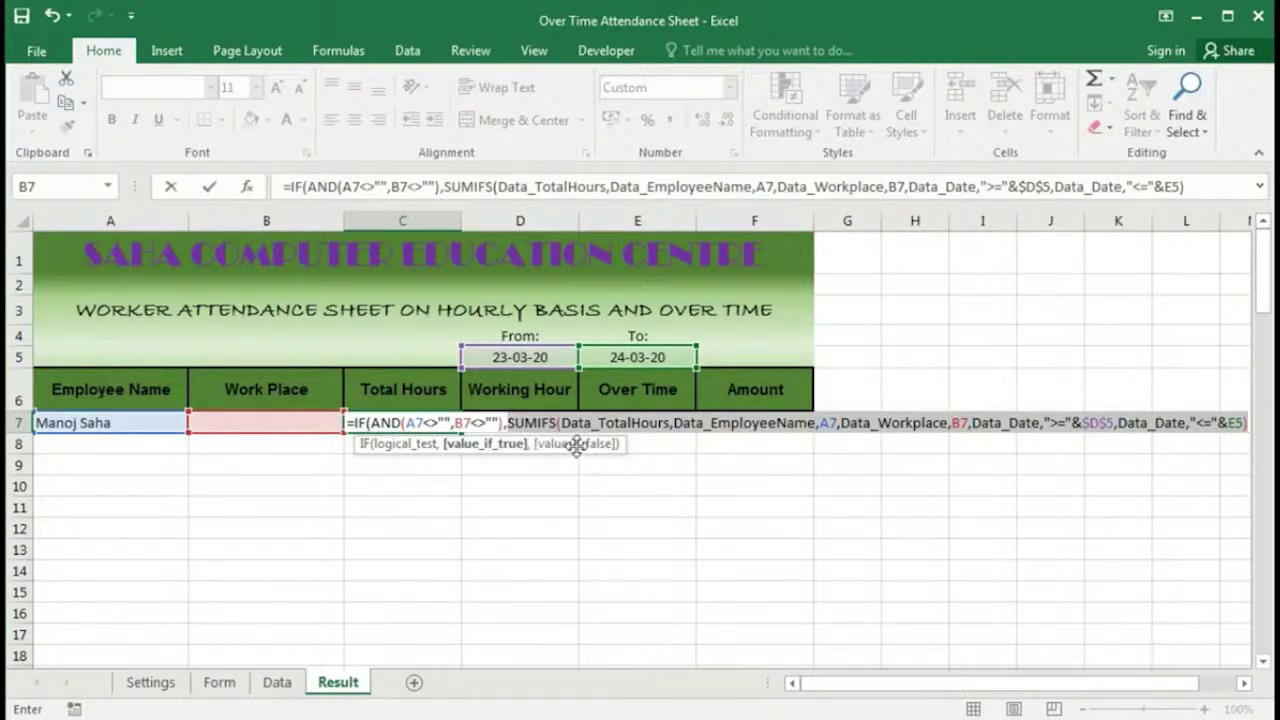
click(1247, 423)
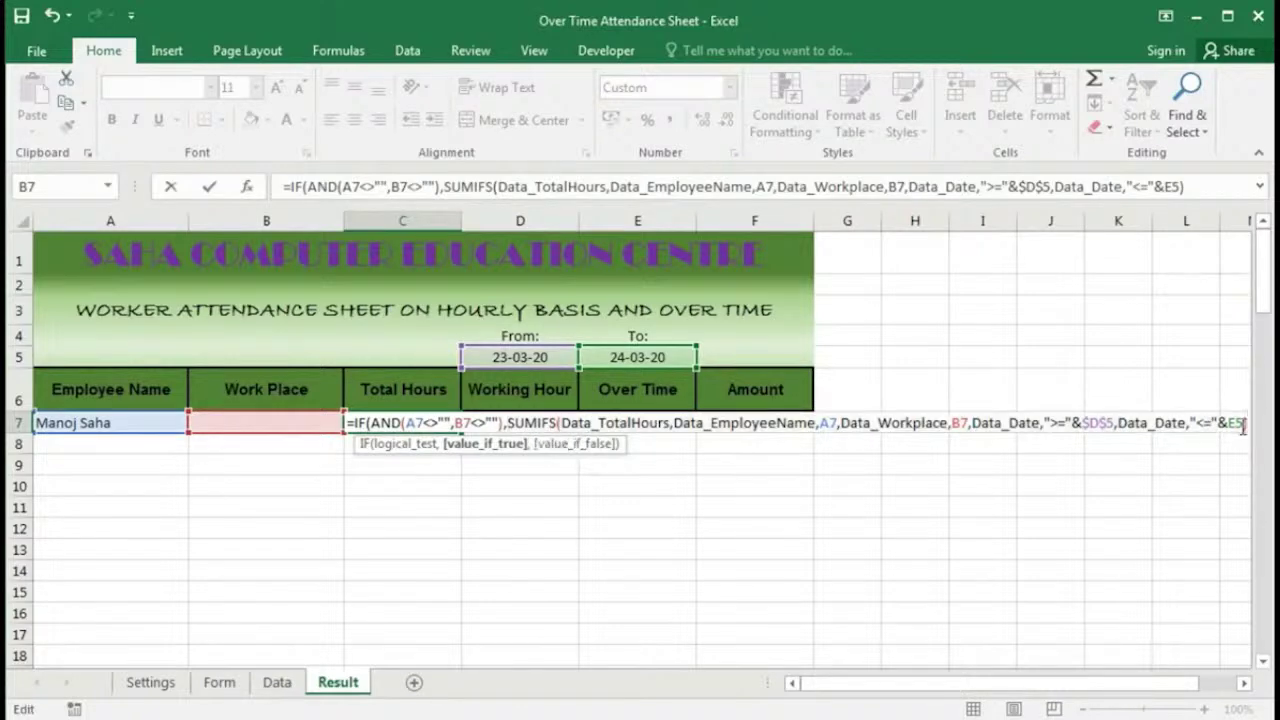
Step: Add a false-case SUMIFS of Data_TotalHours where Data_EmployeeName matches A7
text(,)
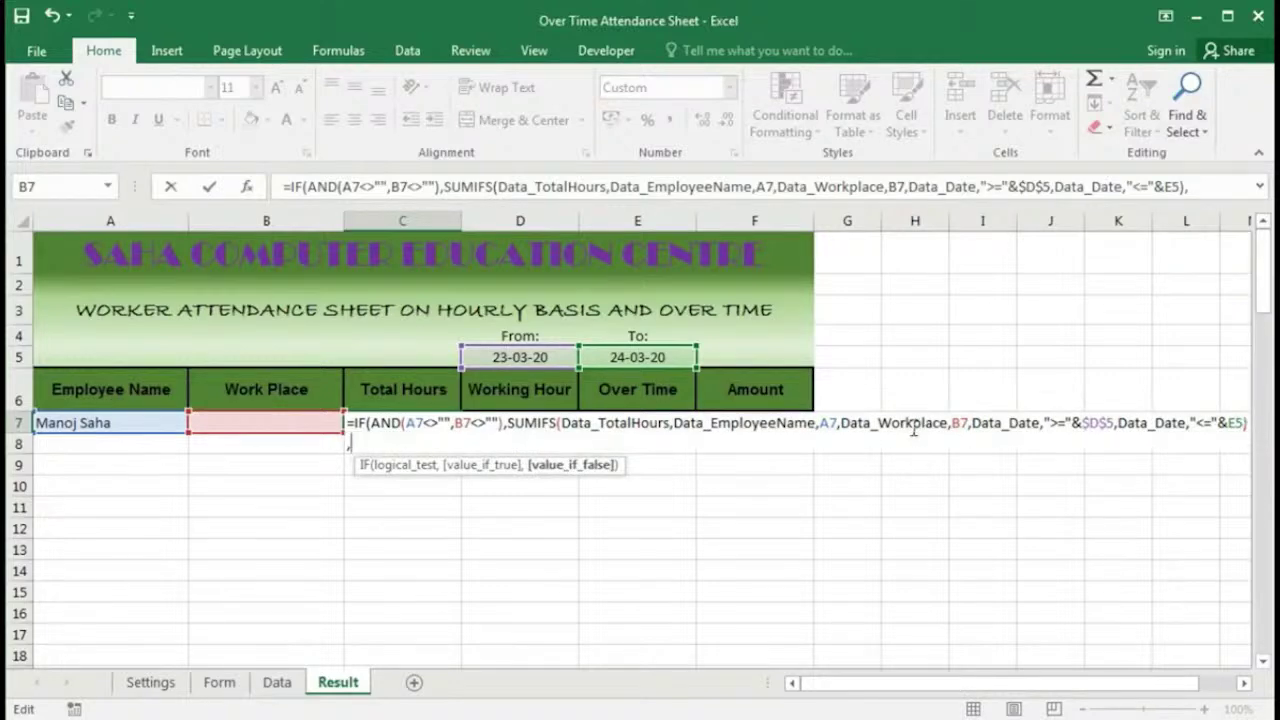
text(sumi)
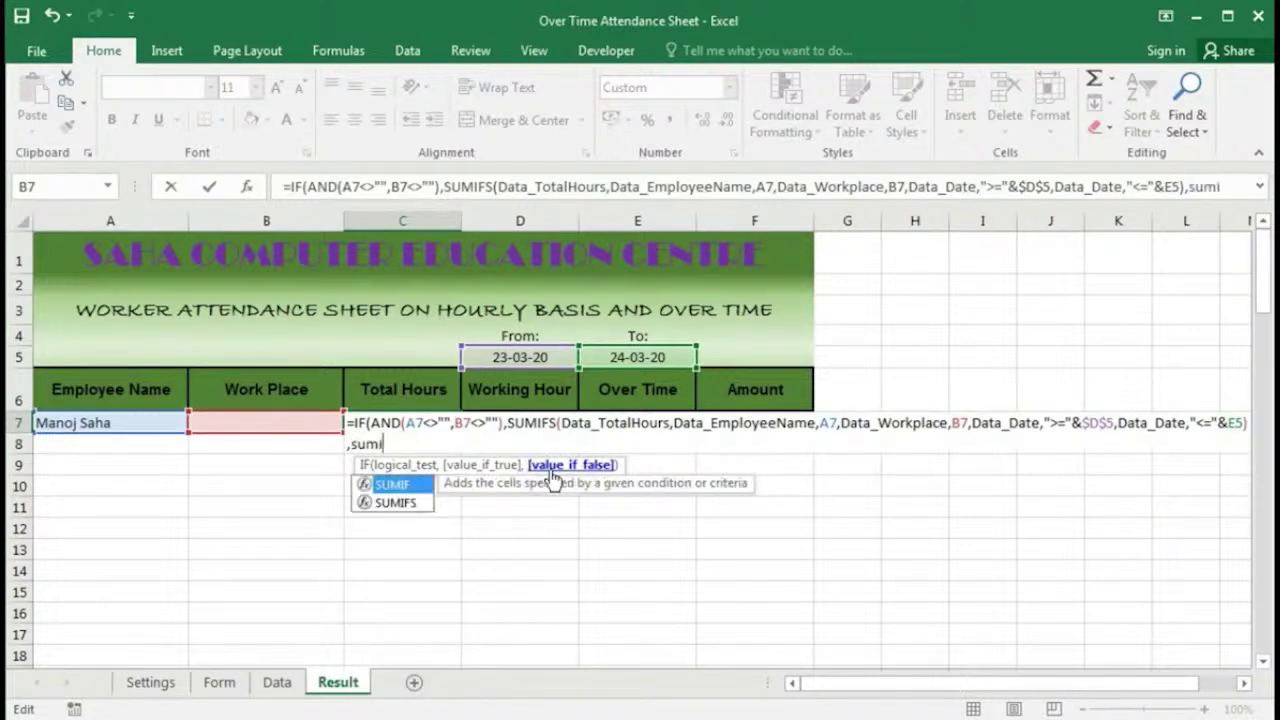
key(Down)
key(Tab)
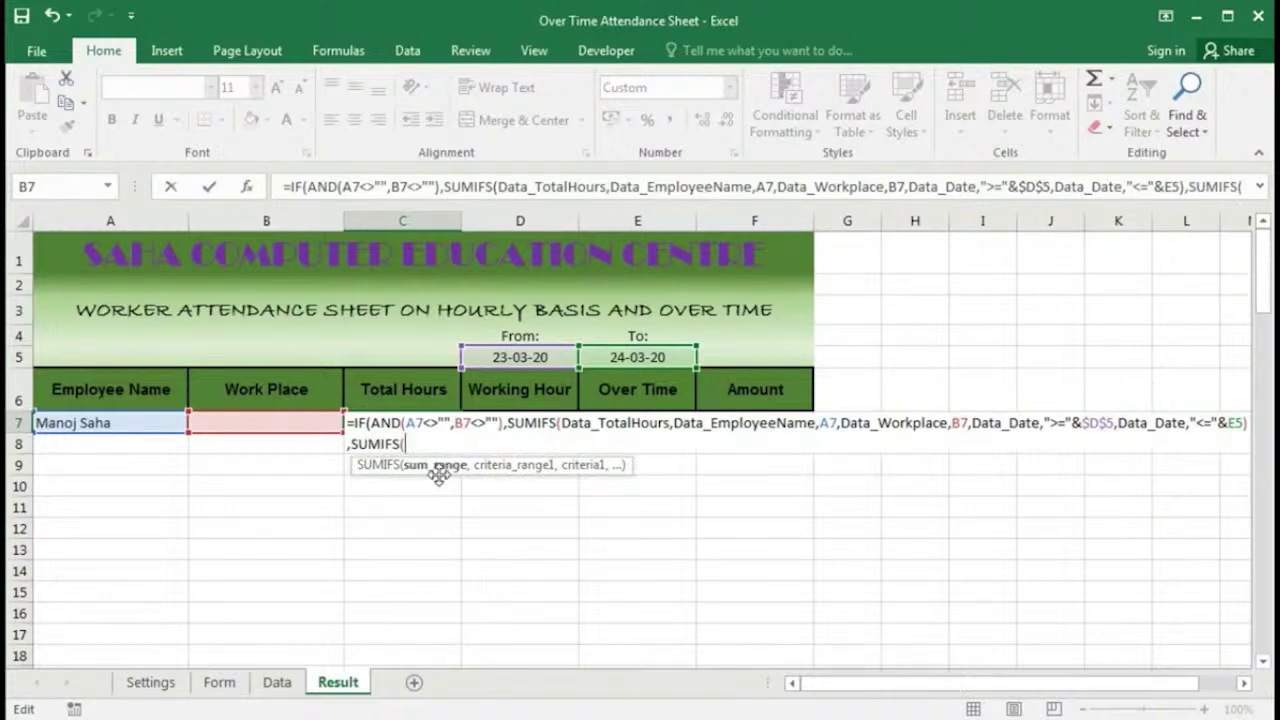
text(data)
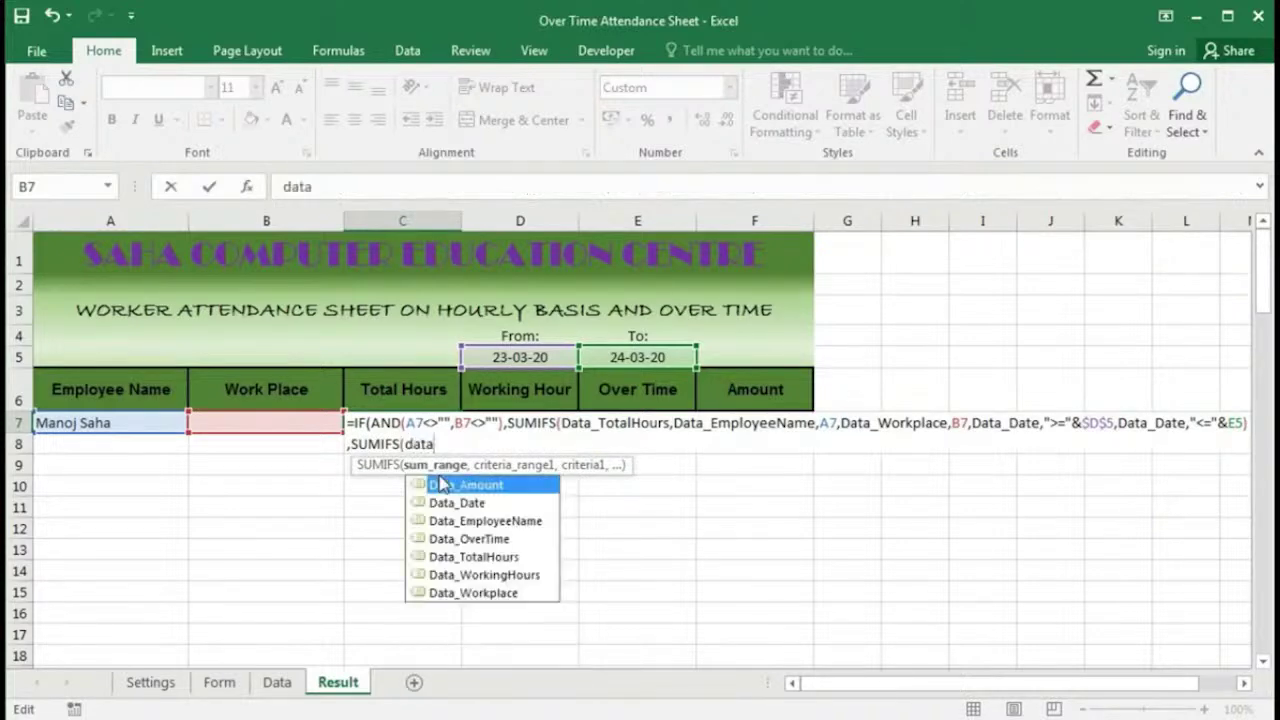
key(Down)
key(Down)
key(Down)
key(Down)
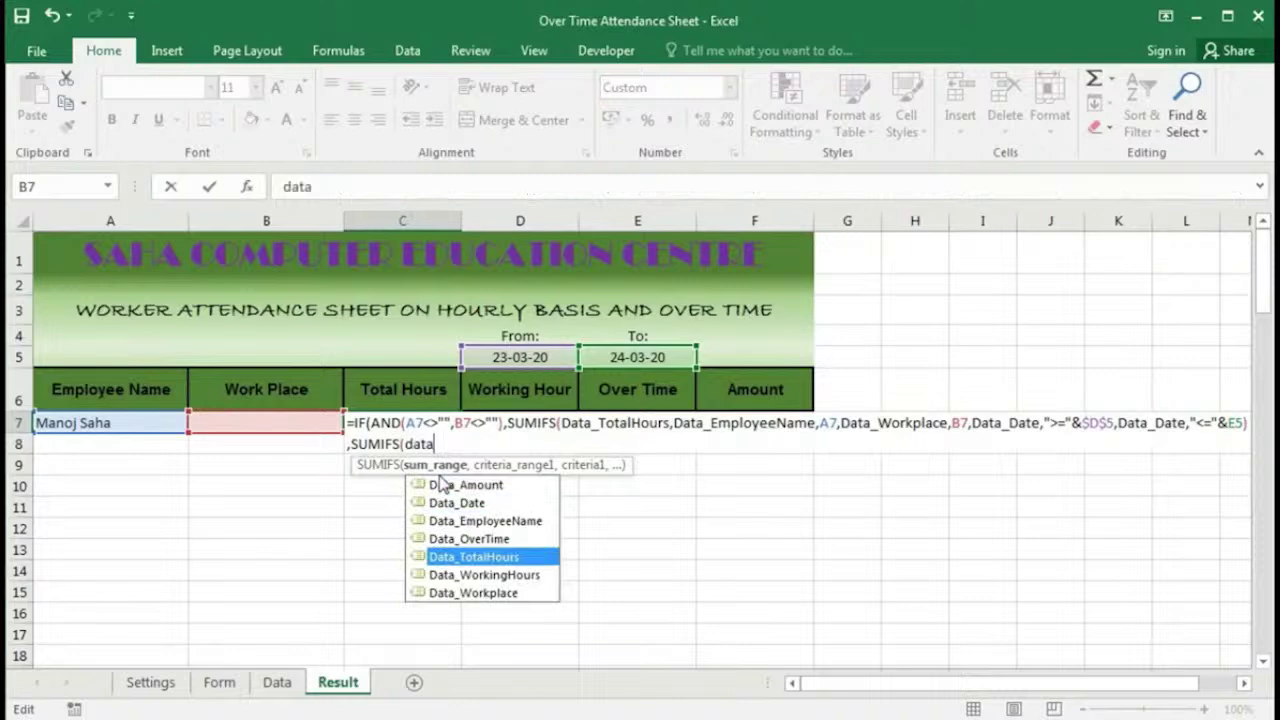
key(Tab)
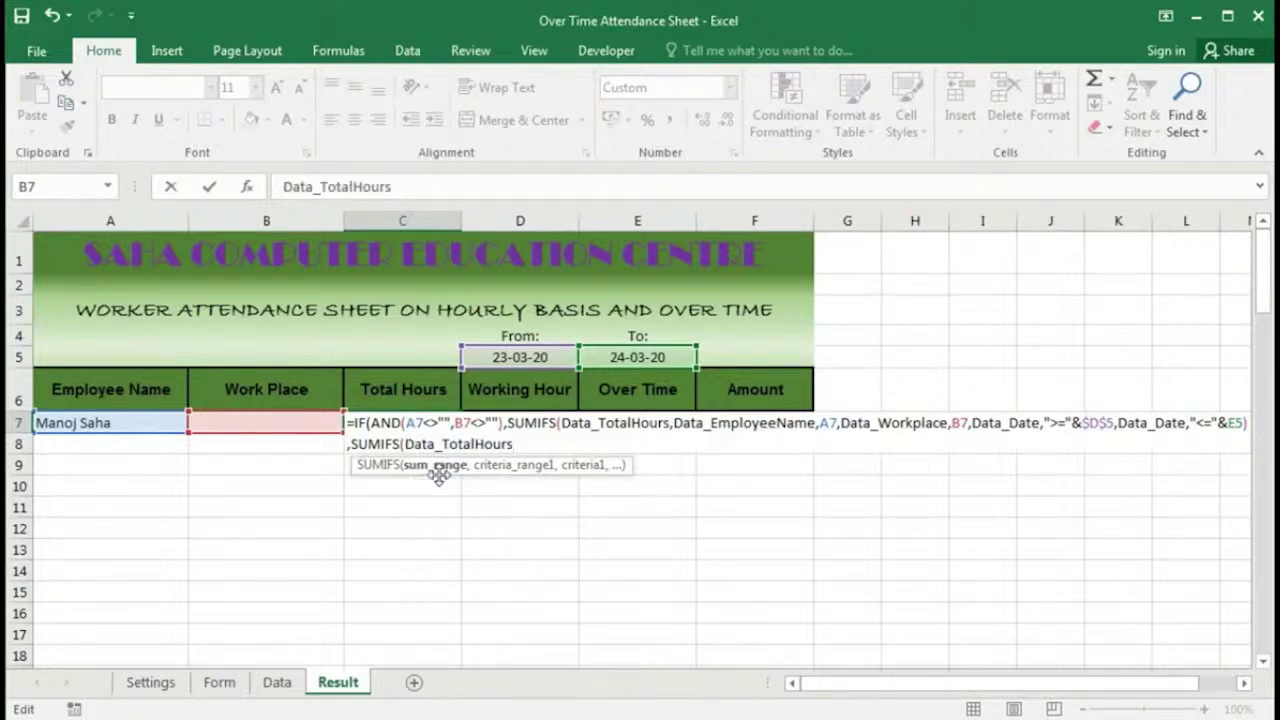
text(,)
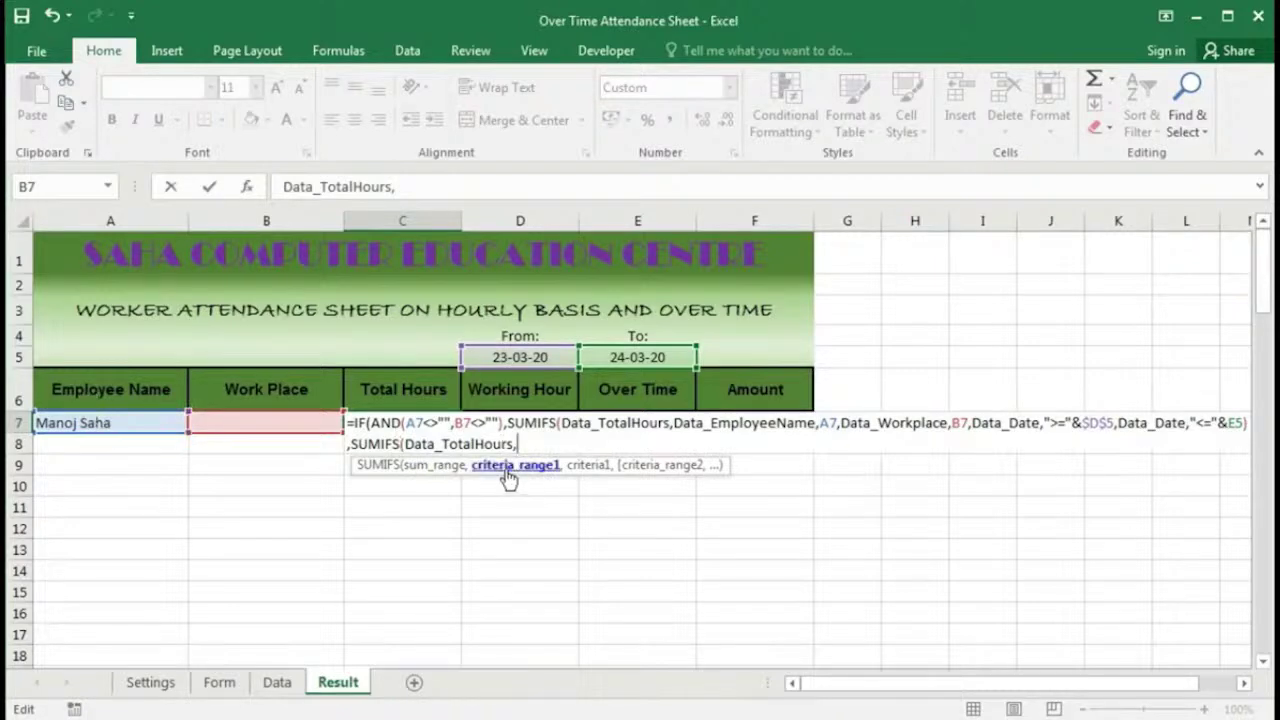
text(data)
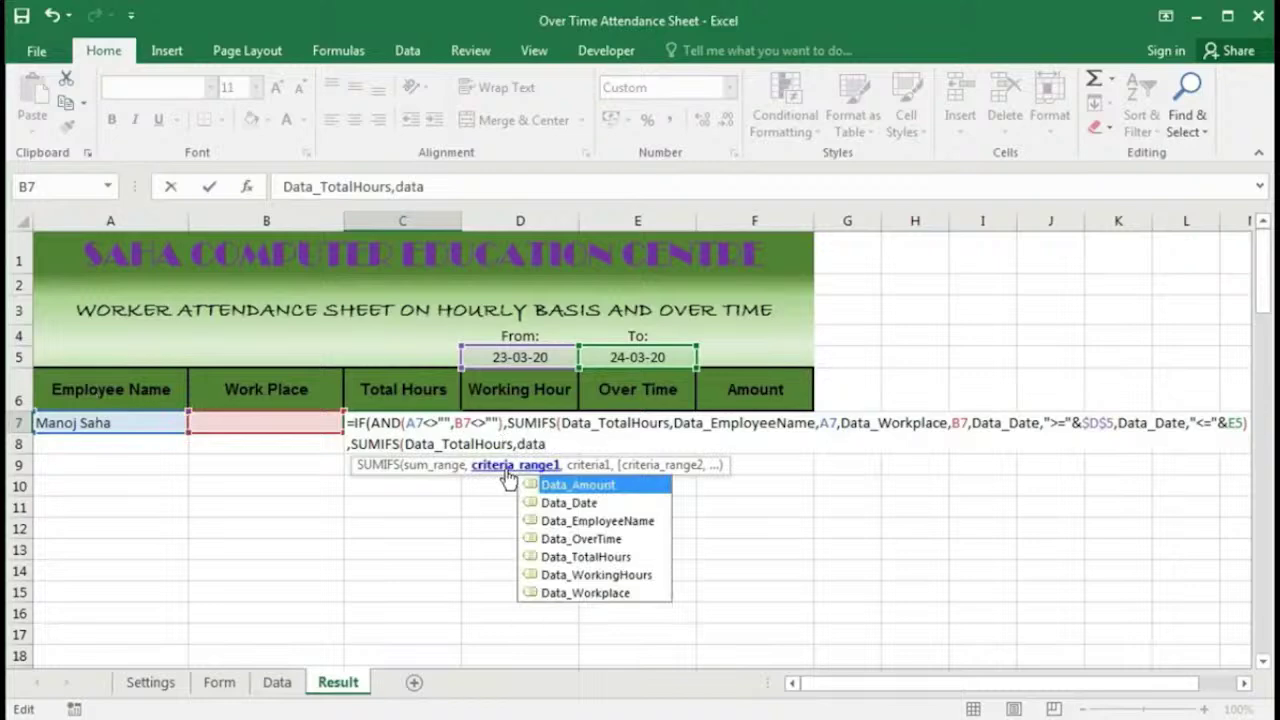
key(Down)
key(Down)
key(Tab)
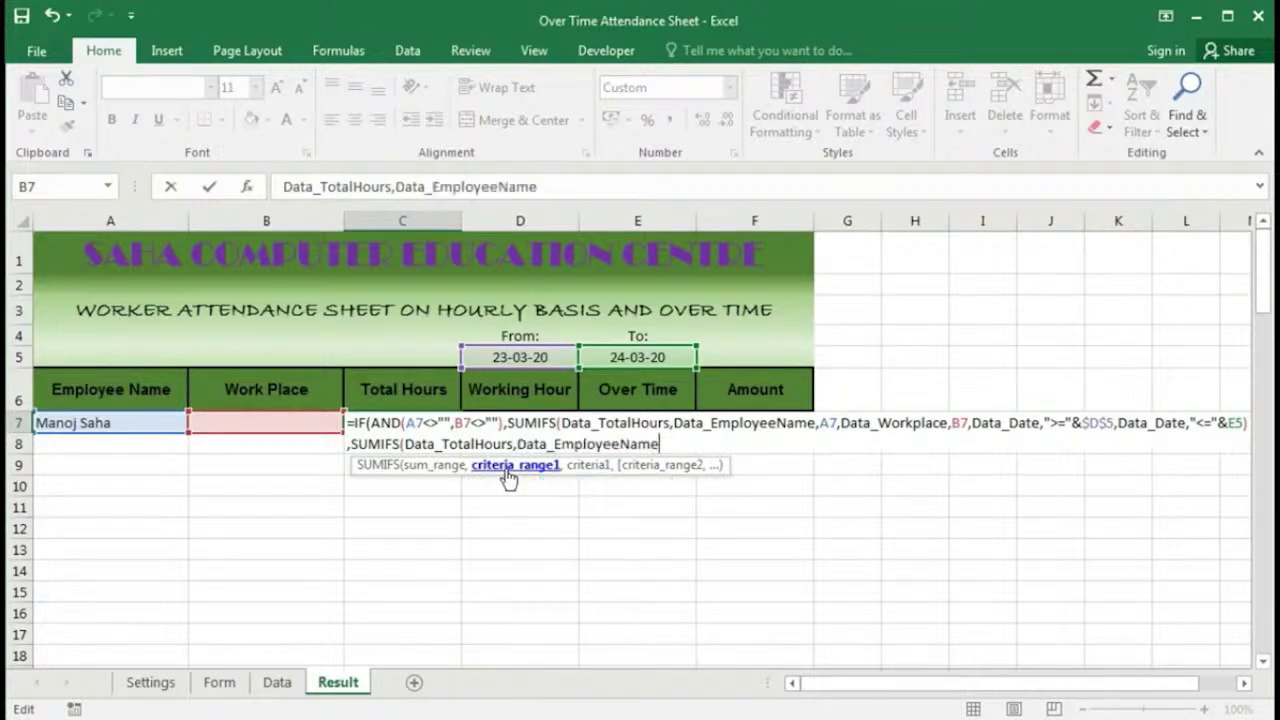
text(,)
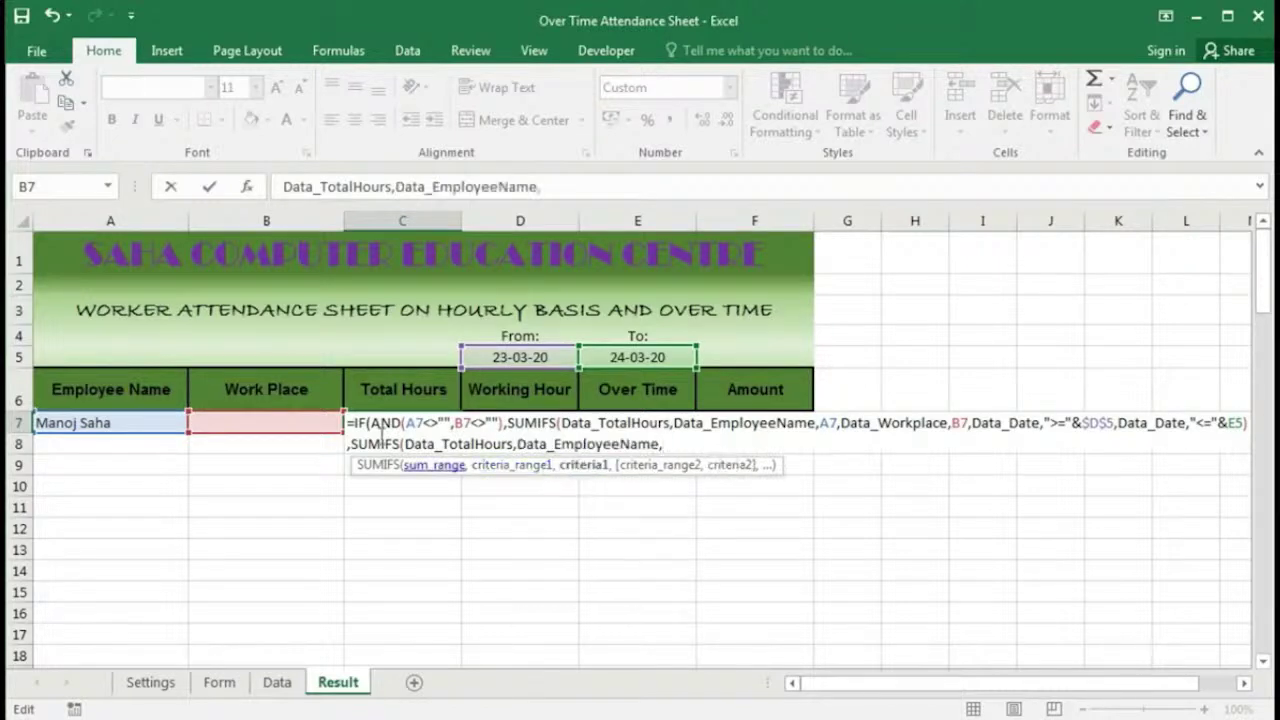
click(124, 422)
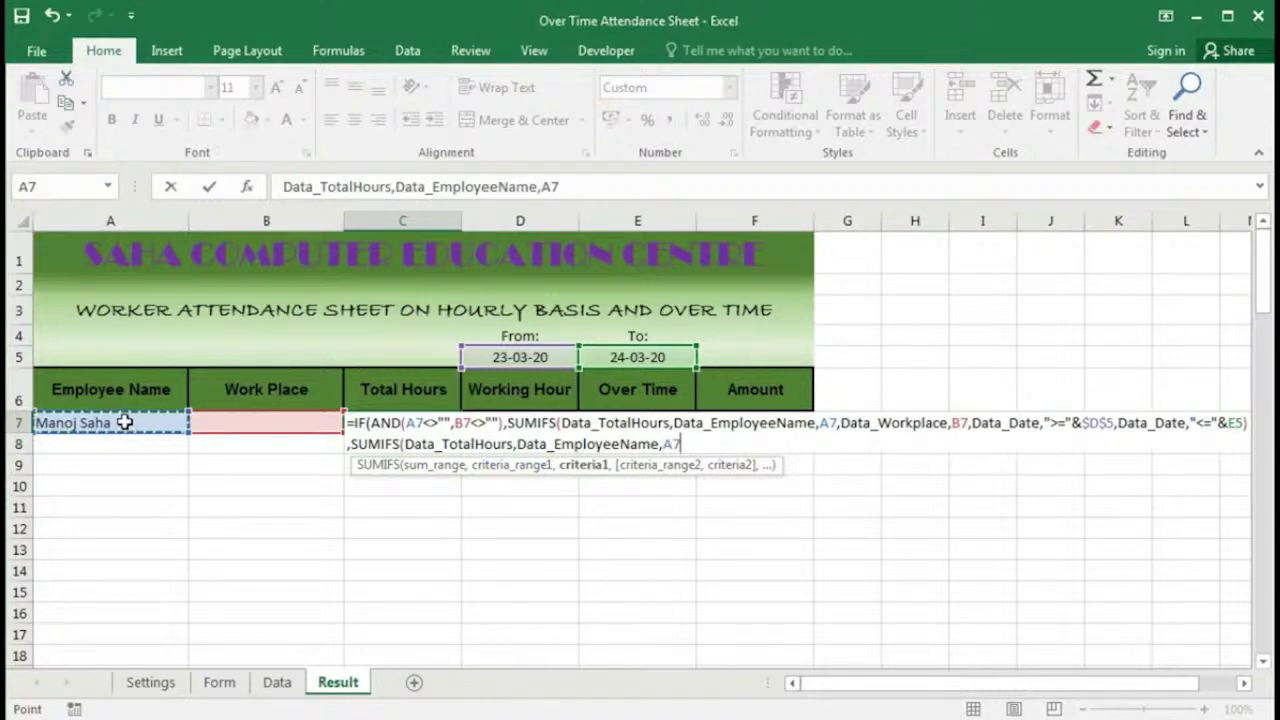
text(,)
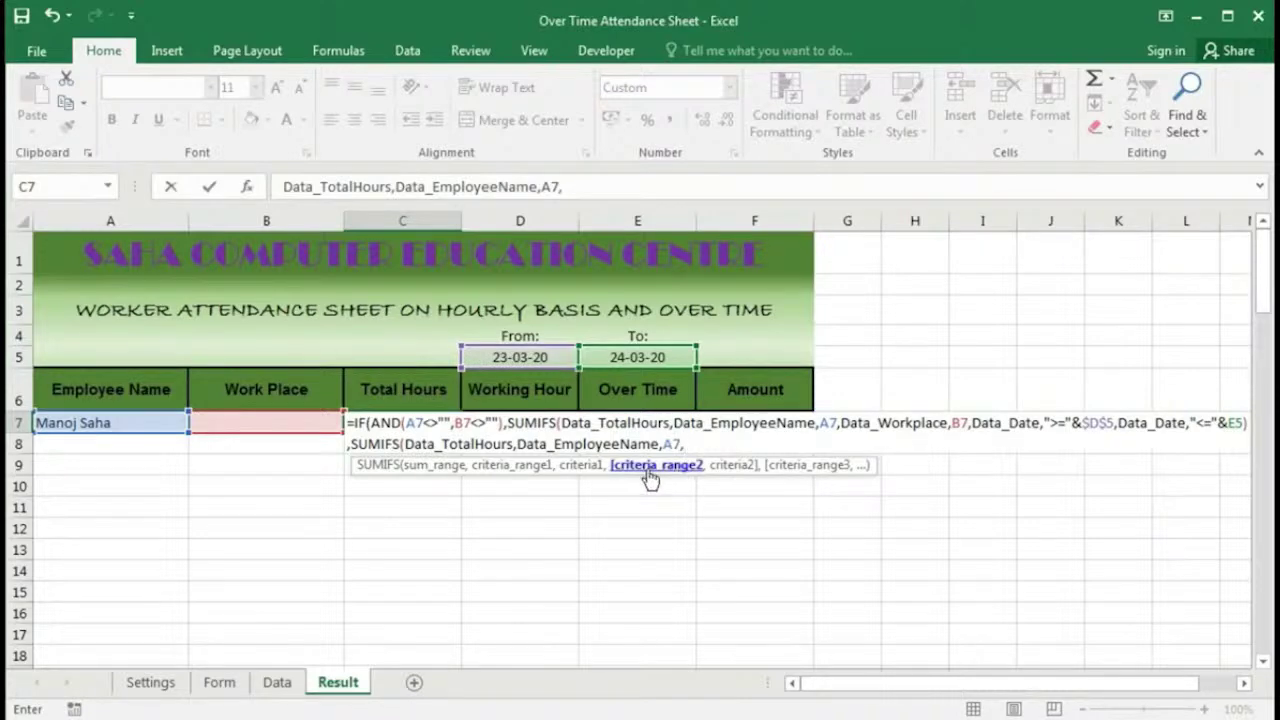
Step: Add the Data_Date criterion ">="&D5 to the false-case SUMIFS
text(dat)
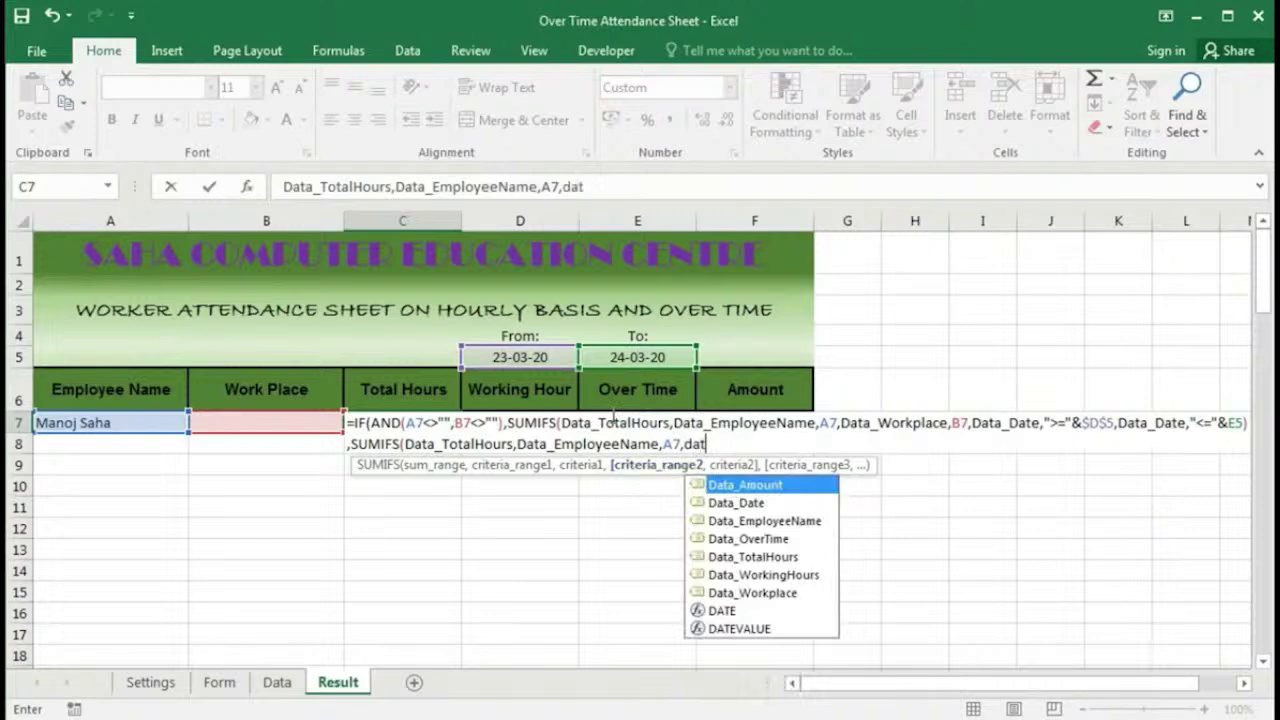
key(Down)
key(Tab)
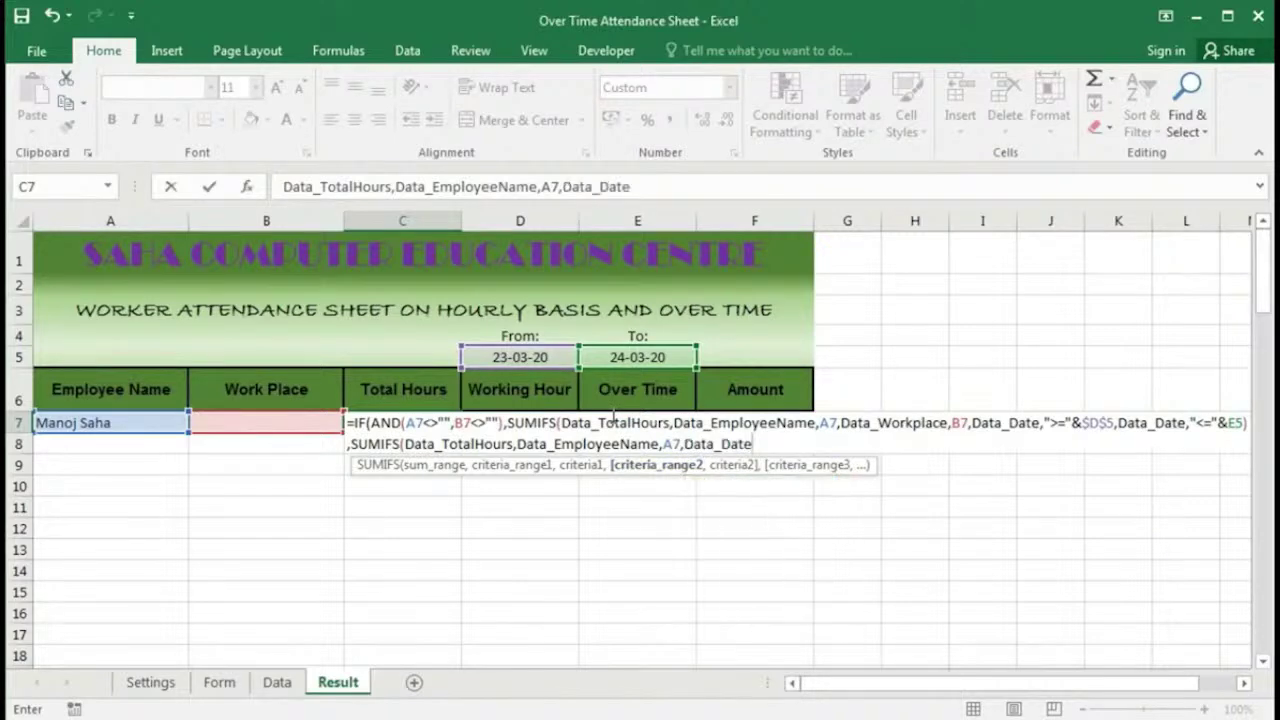
text(,)
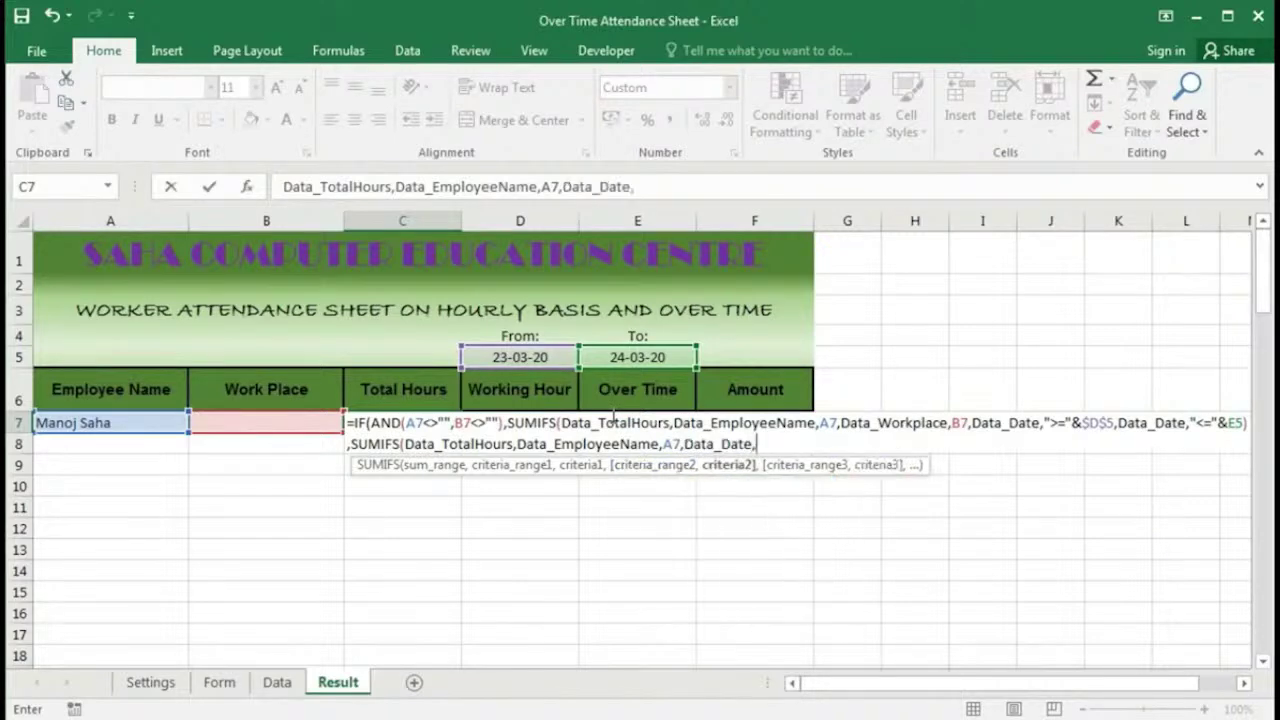
text(">="&)
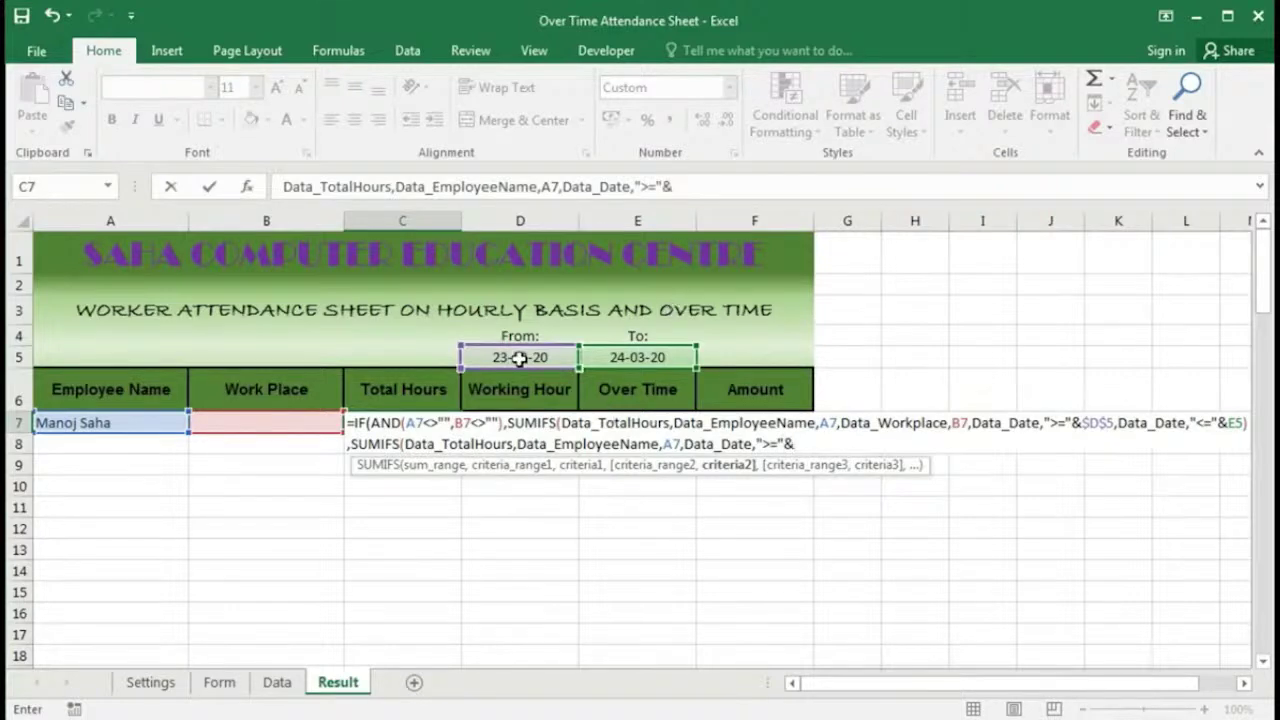
click(519, 358)
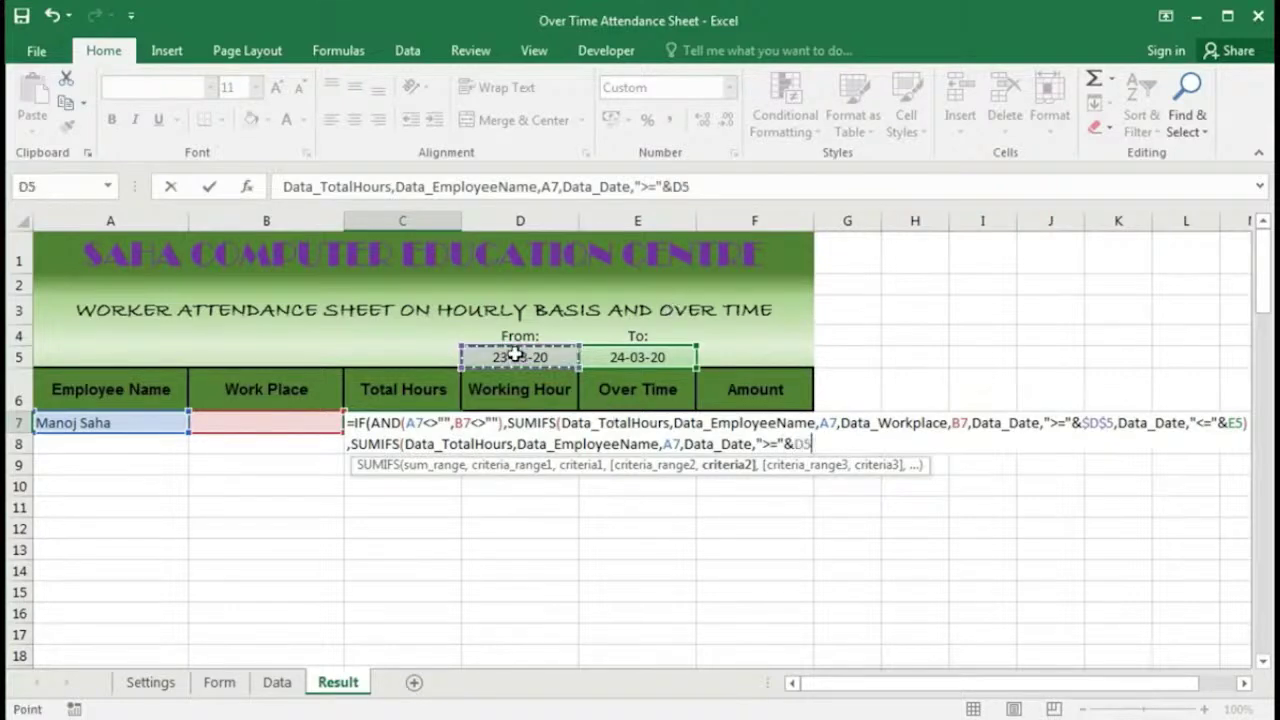
text(,)
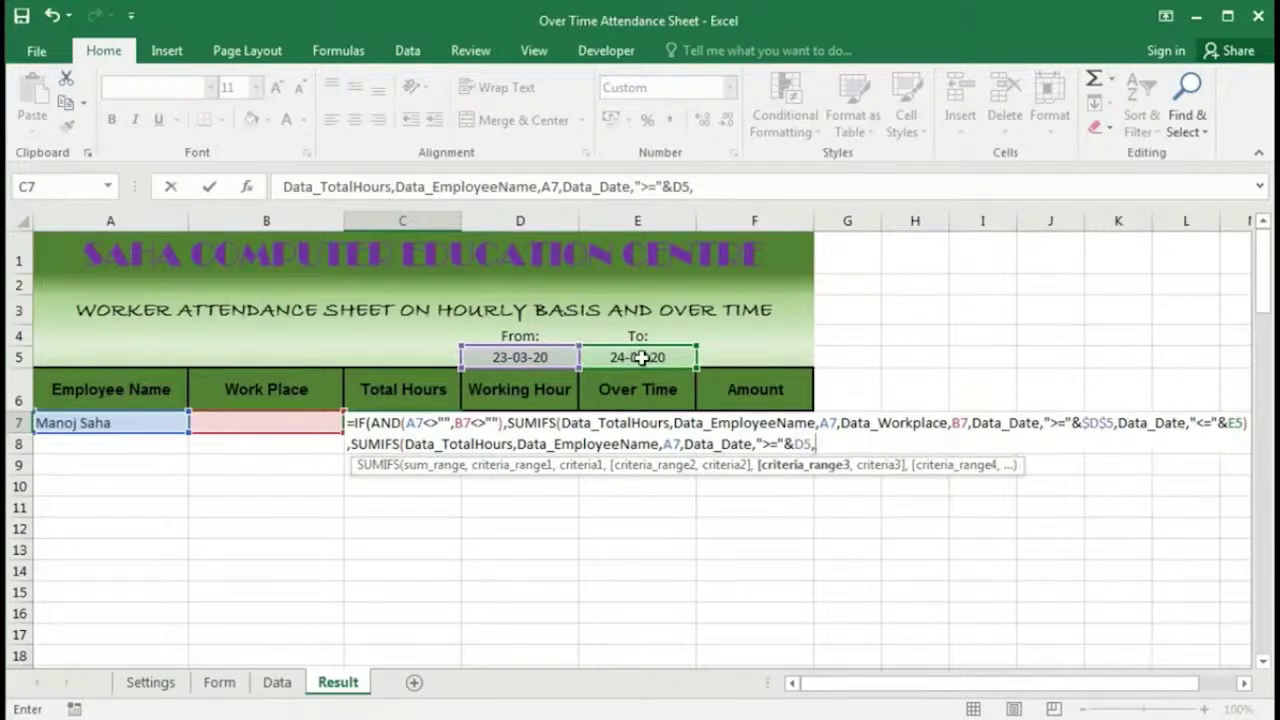
Step: Add the Data_Date criterion "<="&E5, close the formula and commit, giving 17:00
text(data)
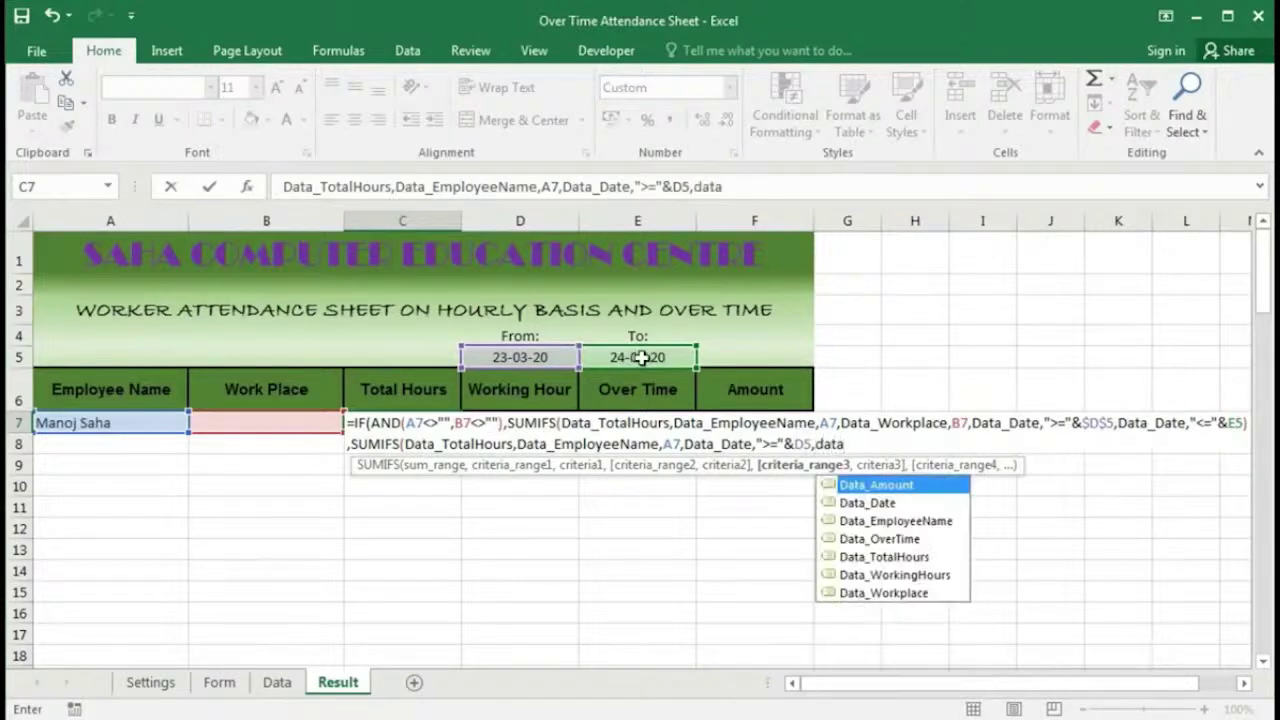
key(Down)
key(Tab)
text(,)
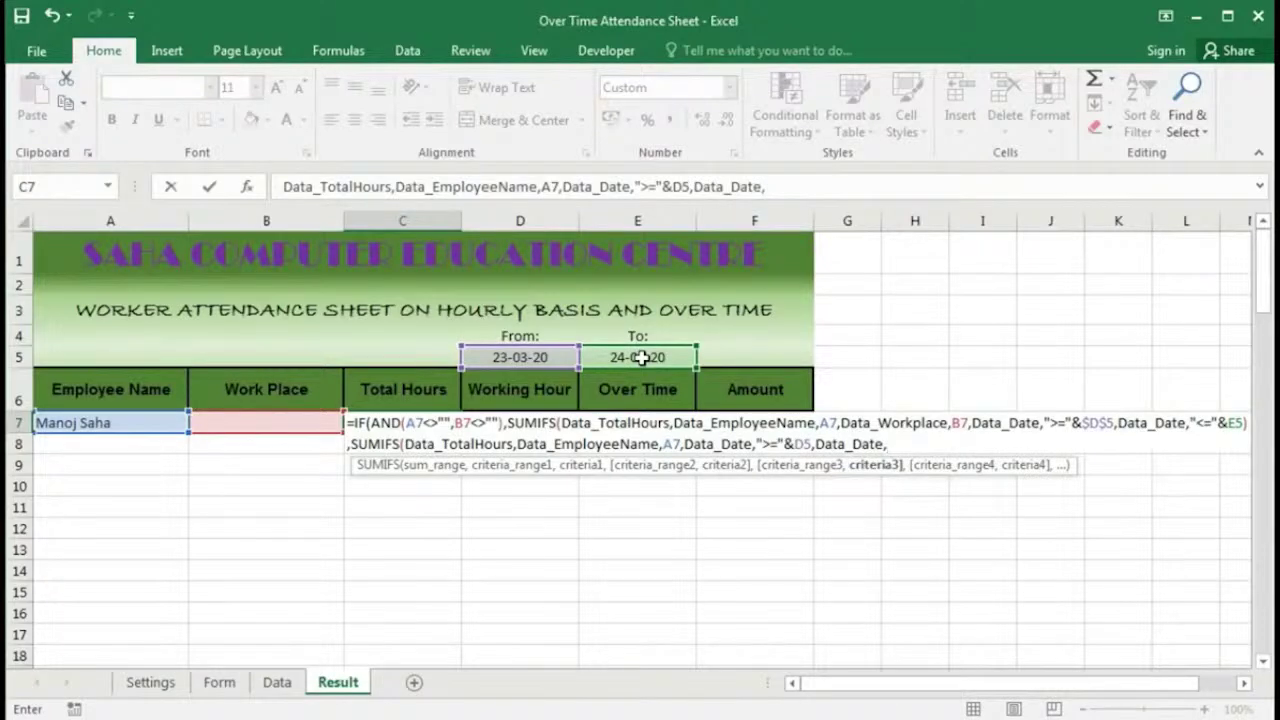
text("<="&)
click(640, 357)
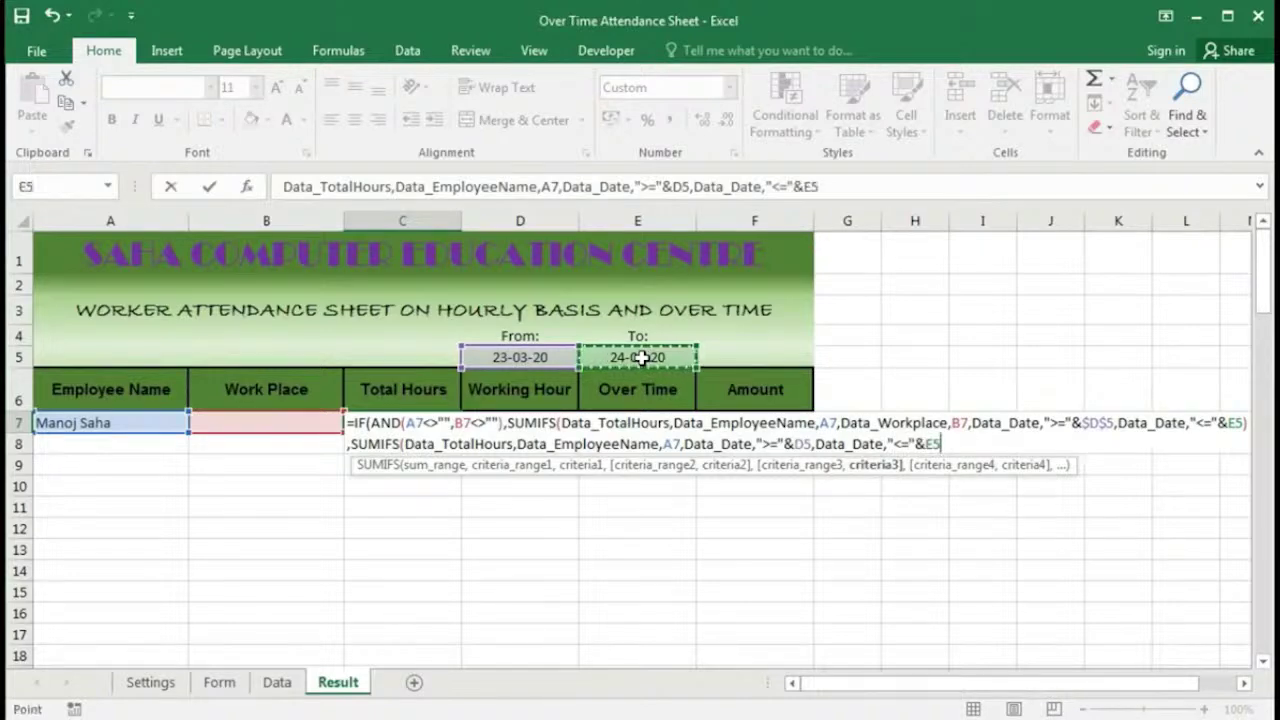
text())
key(Return)
key(Return)
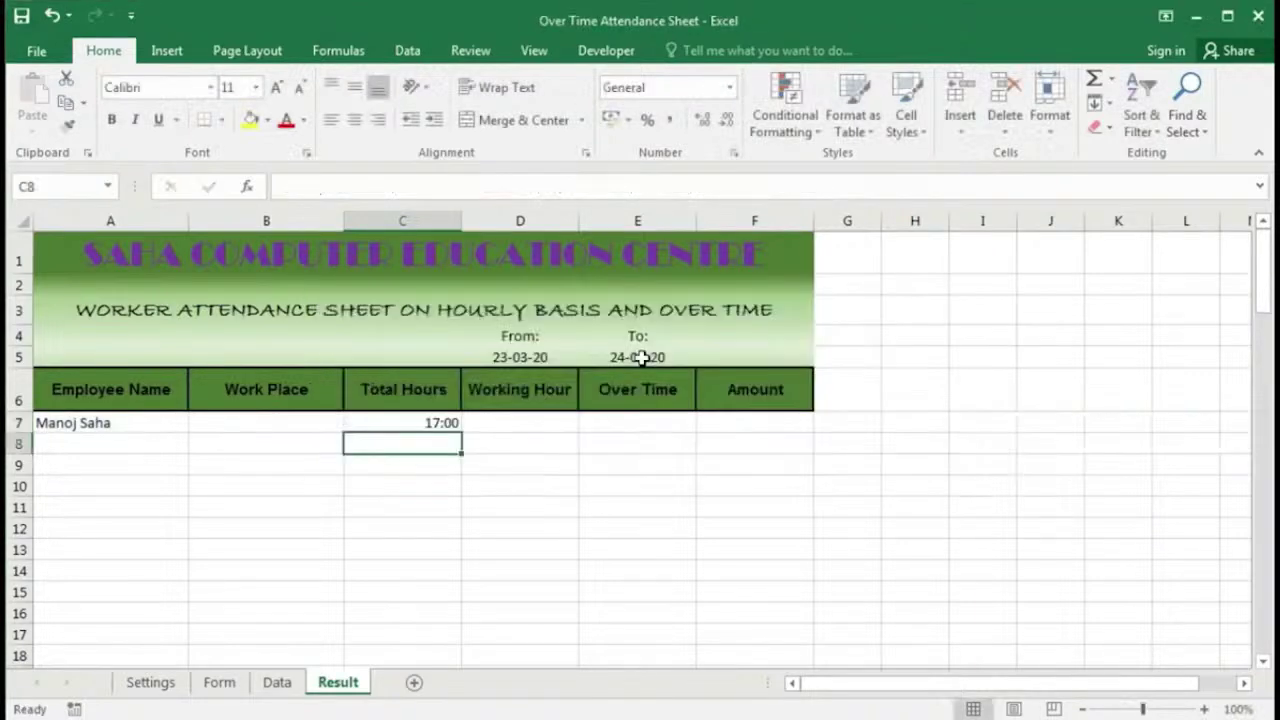
Step: Try Work Place-1 and Work Place-2 in B7, then clear B7
click(424, 423)
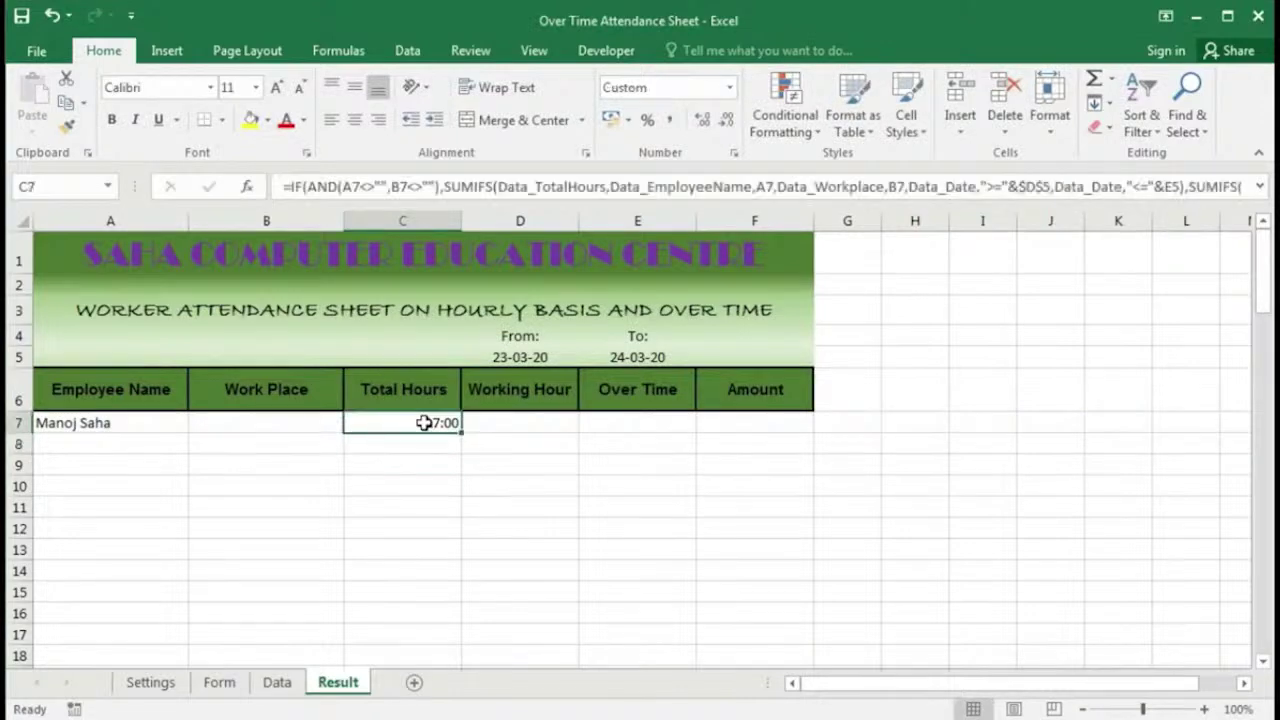
click(226, 432)
click(354, 424)
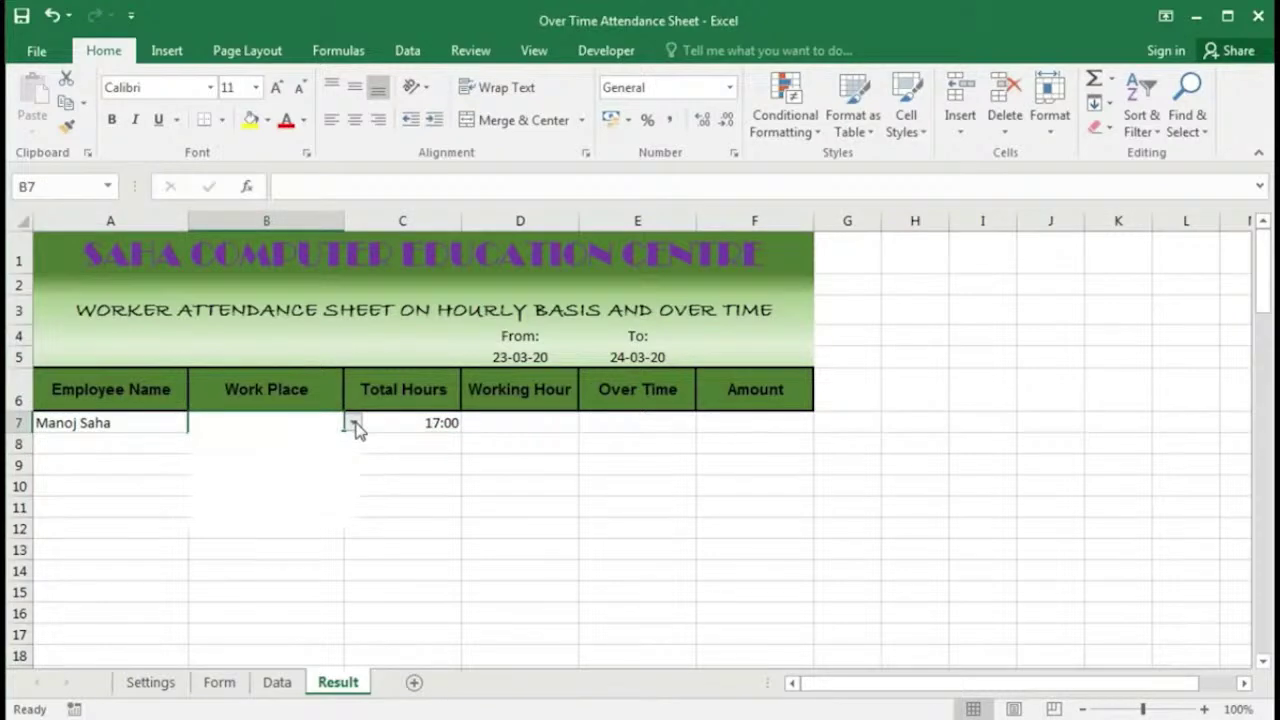
click(350, 440)
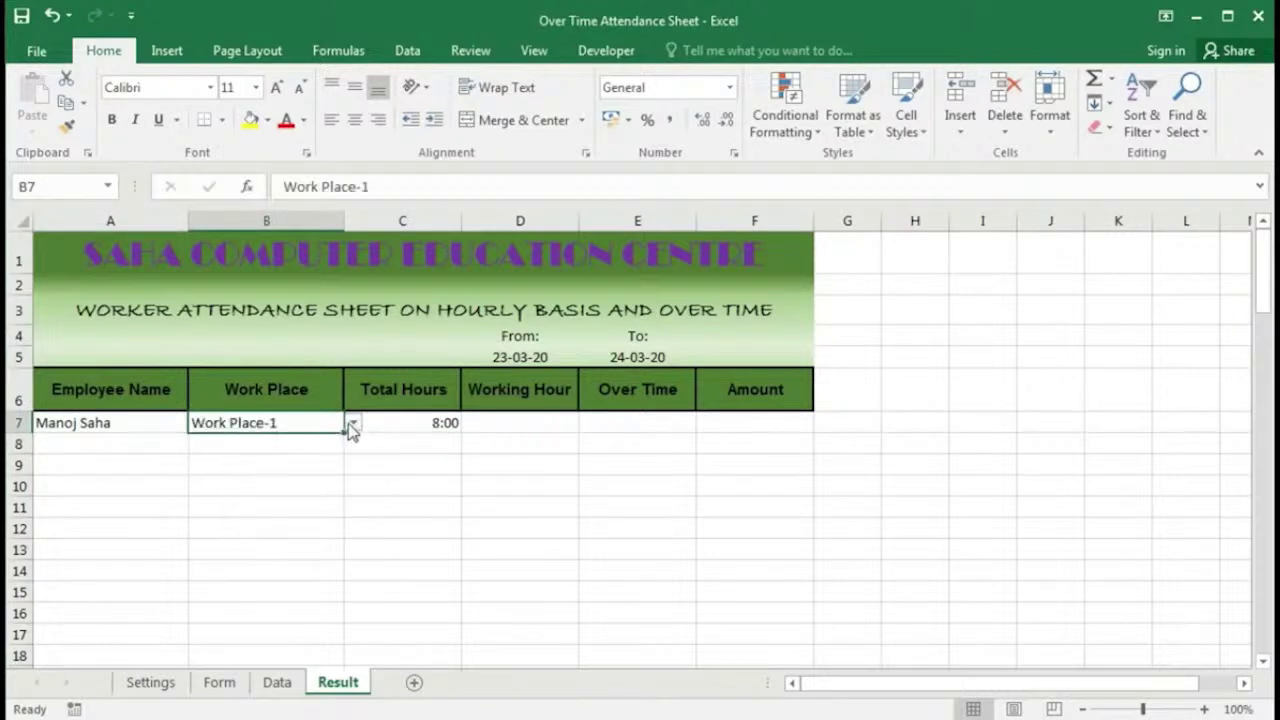
click(352, 424)
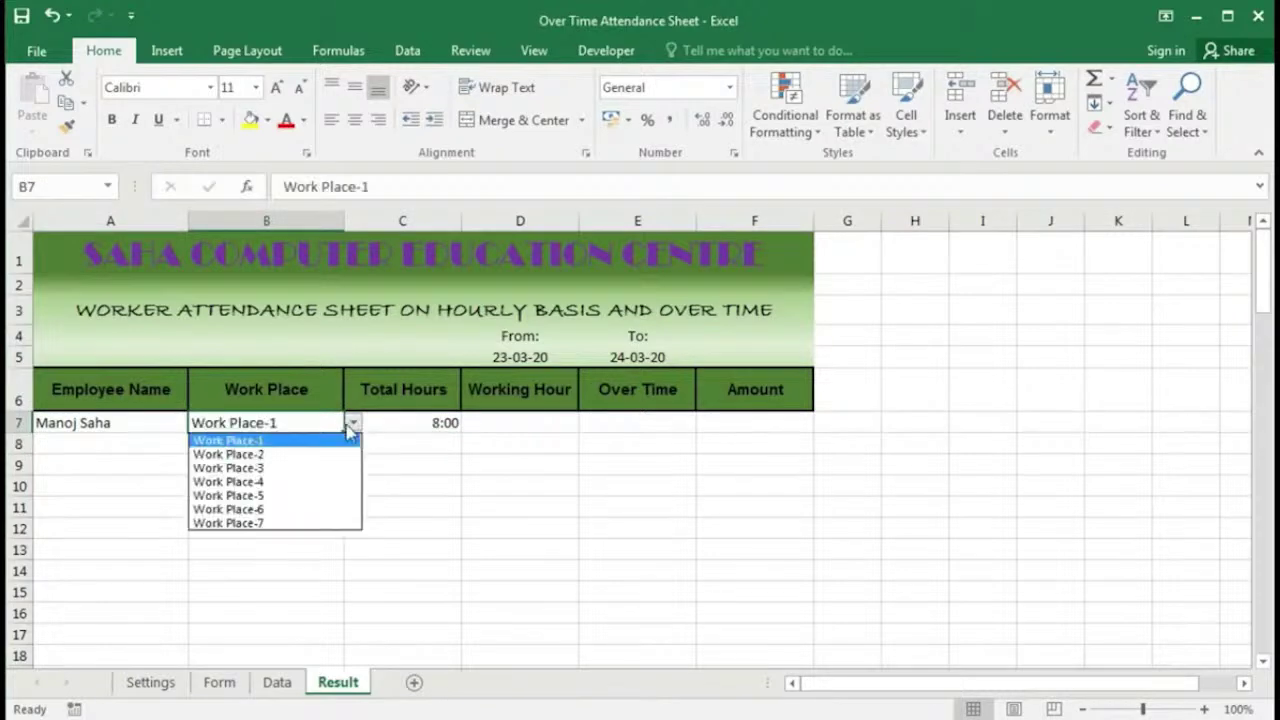
click(330, 454)
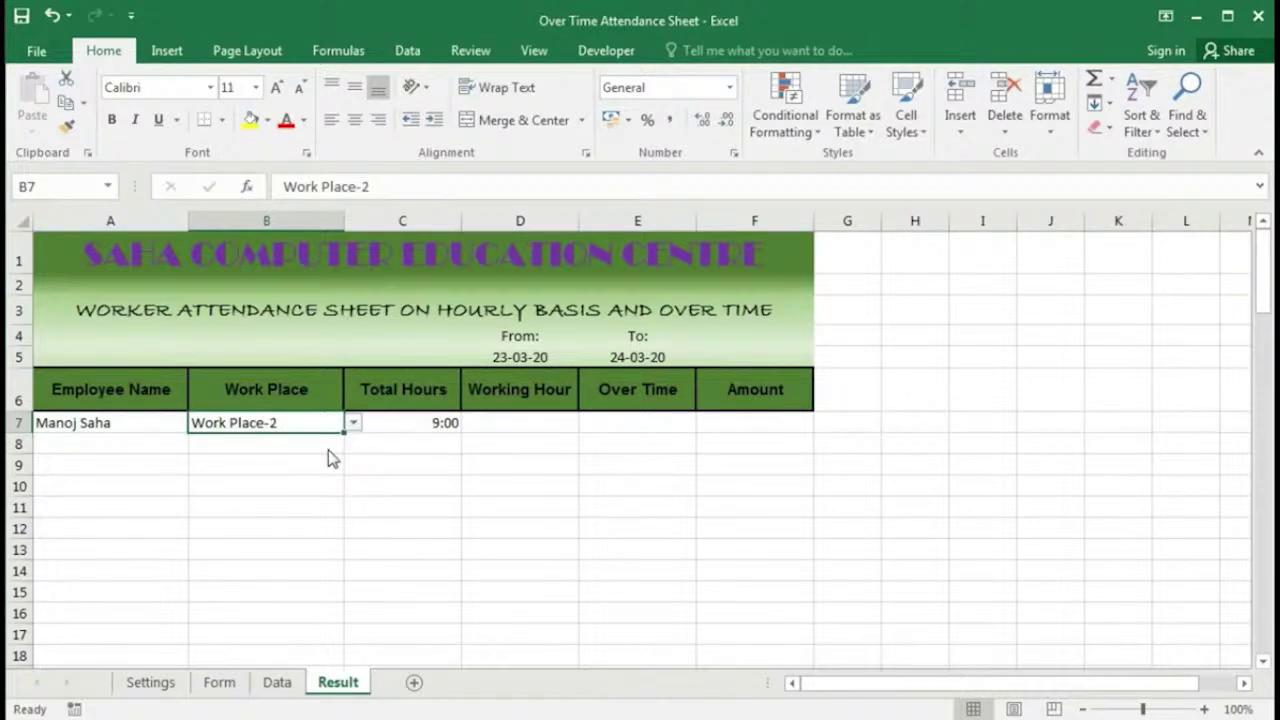
key(Delete)
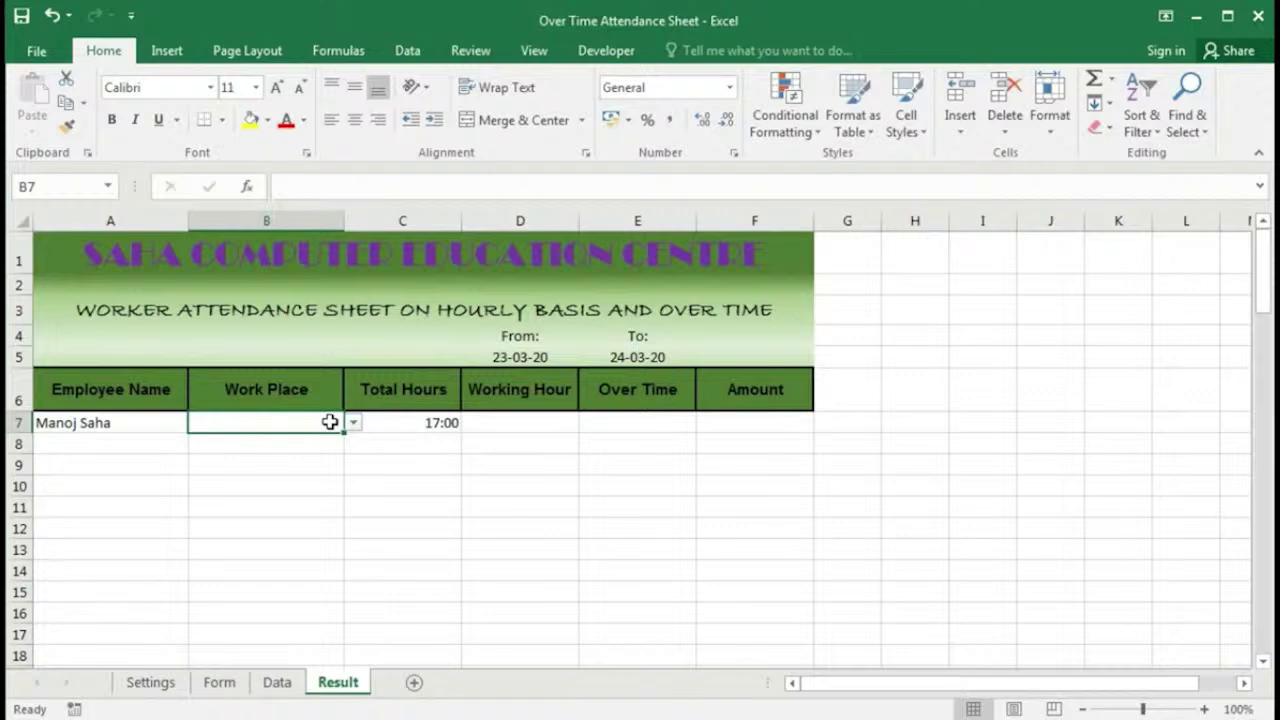
Step: Clear the employee name in A7 and the From date in D5
click(144, 425)
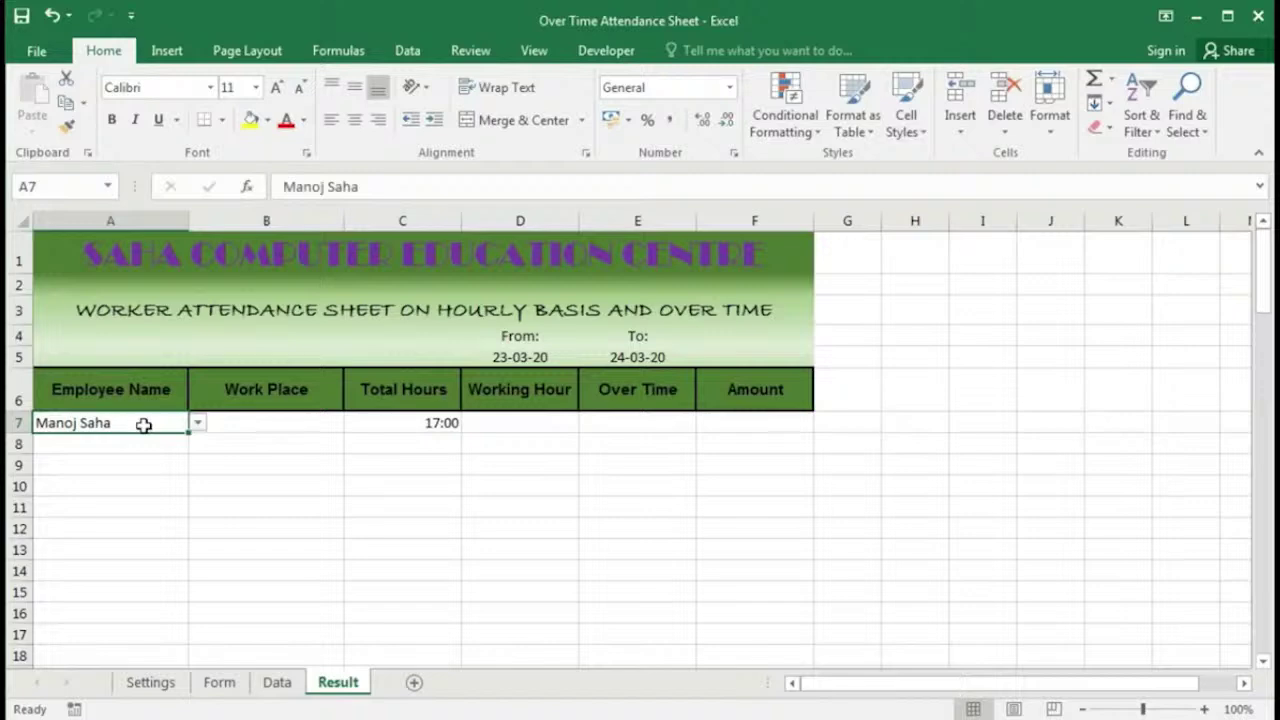
key(Delete)
click(517, 358)
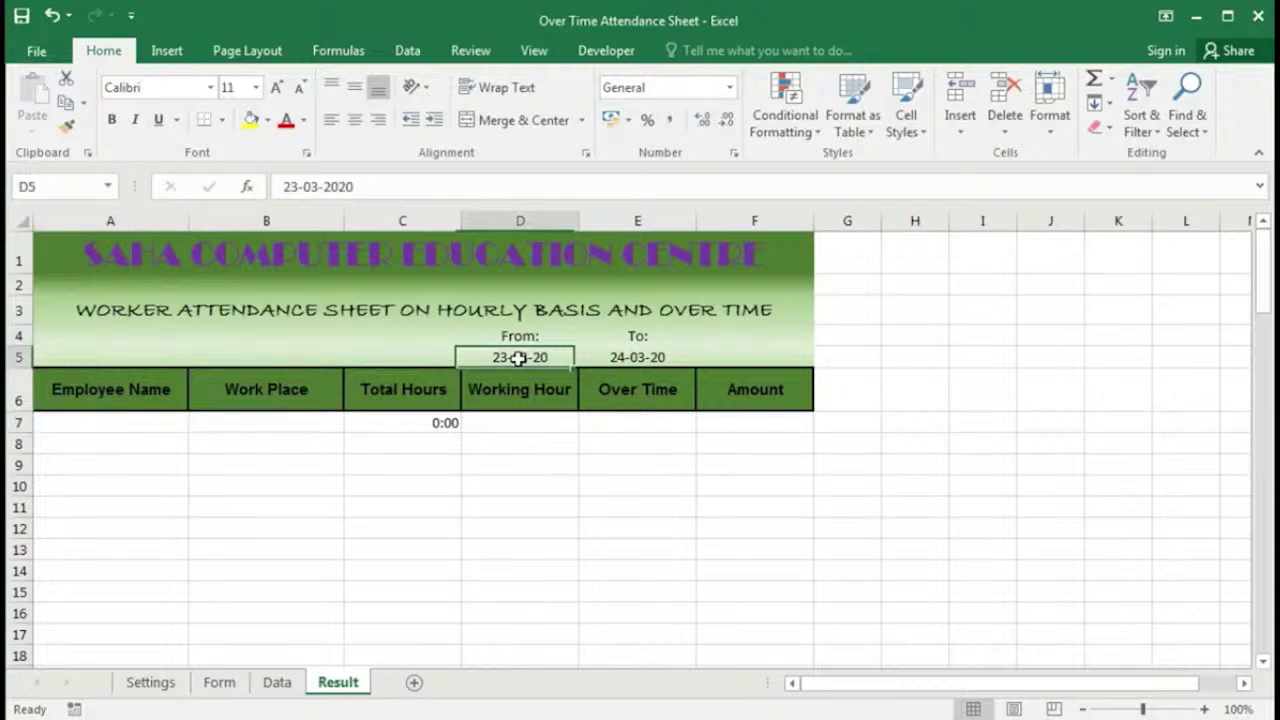
key(Delete)
click(136, 423)
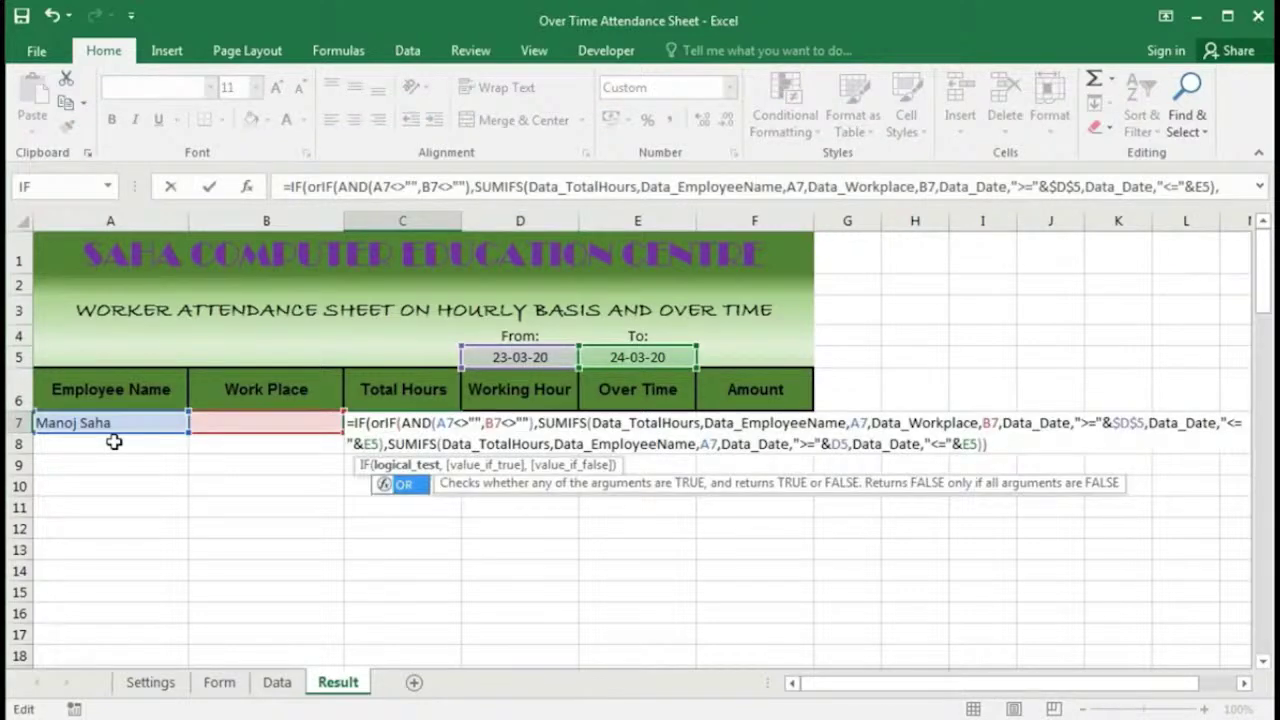
Step: Add the OR(A7="",D5="") condition returning "" to the front of the IF
text((A7="",)
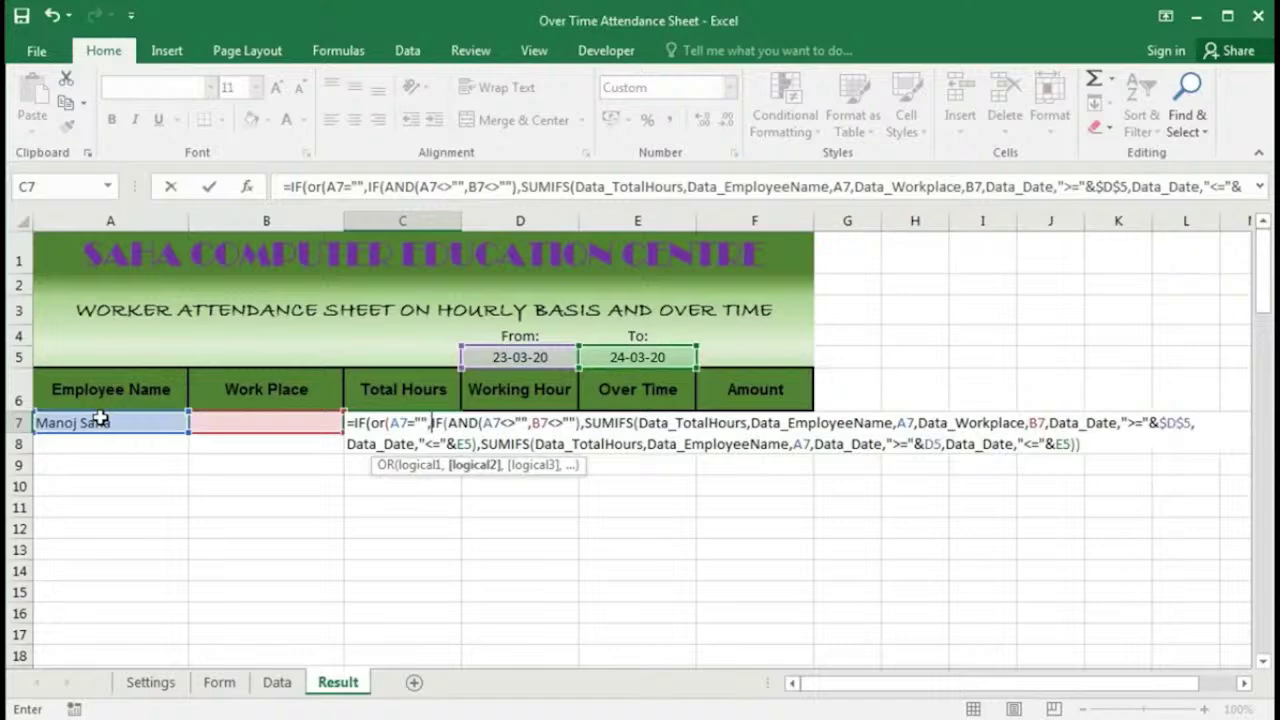
click(508, 357)
text(="")
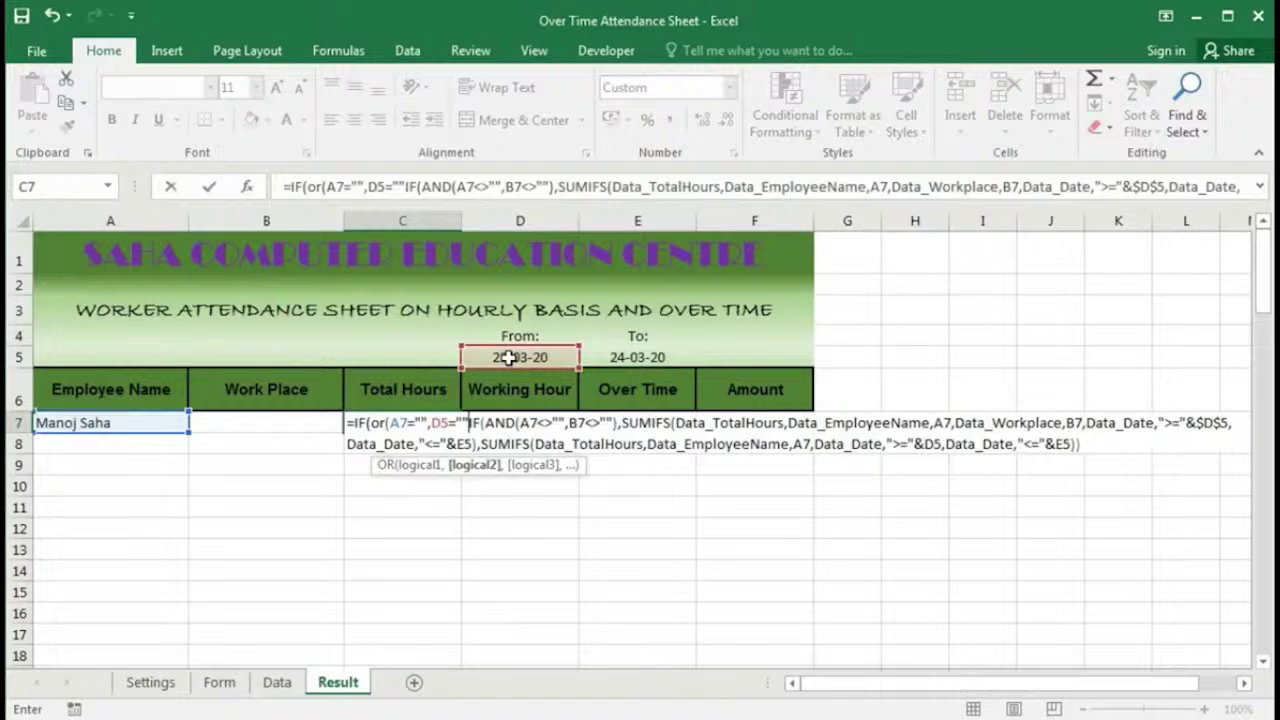
text(),"",)
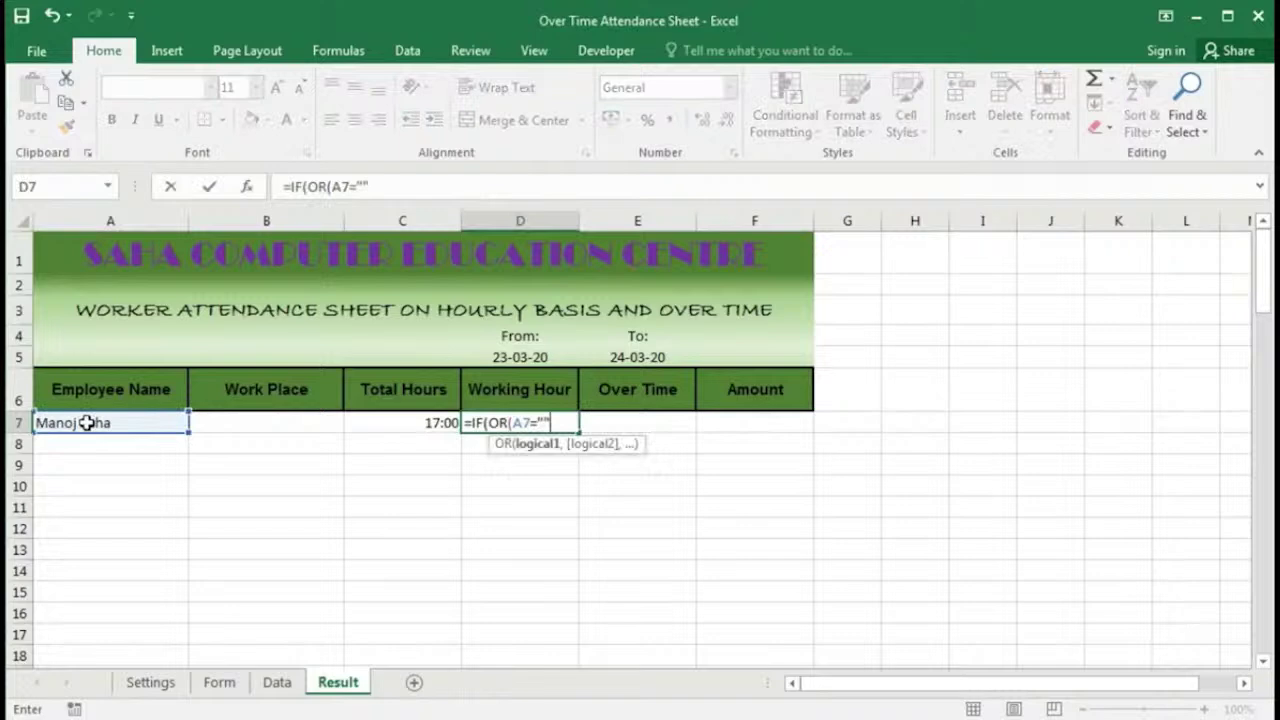
Step: Add D7's blank check on D5, then an IF(AND(A7<>"",D5<>"") condition
text(,)
click(501, 358)
text(=""),"")
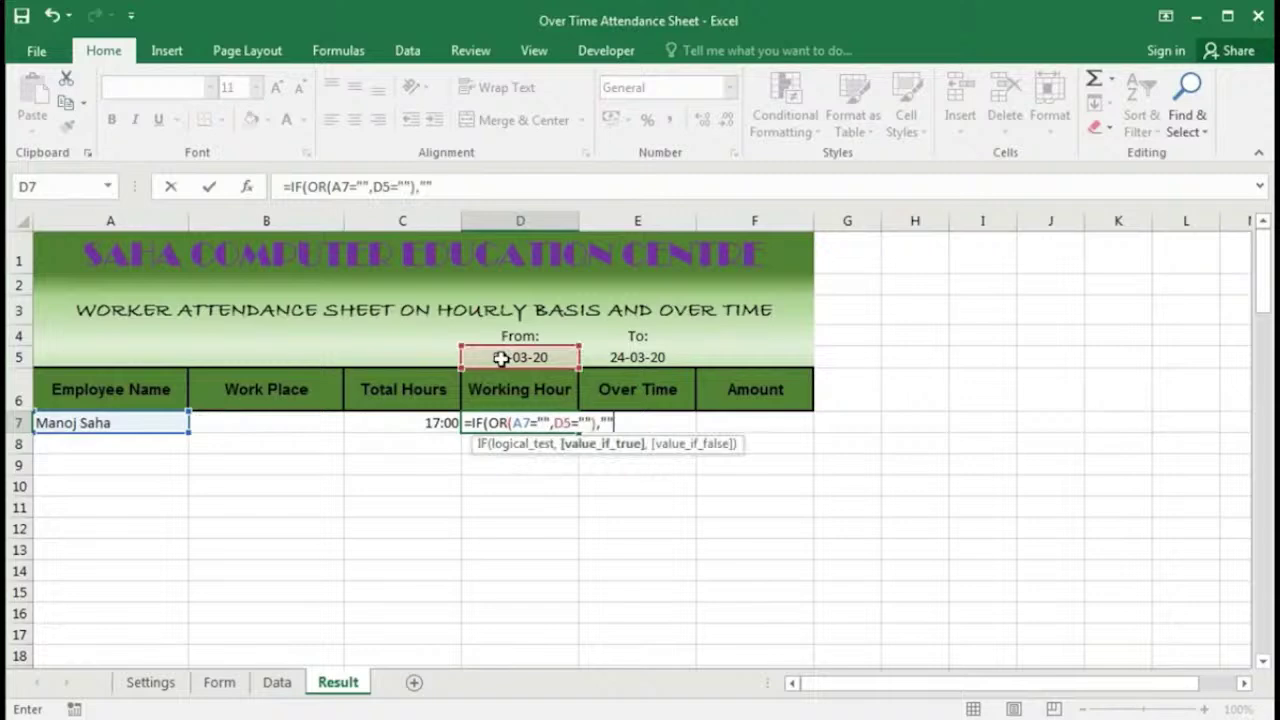
text(,)
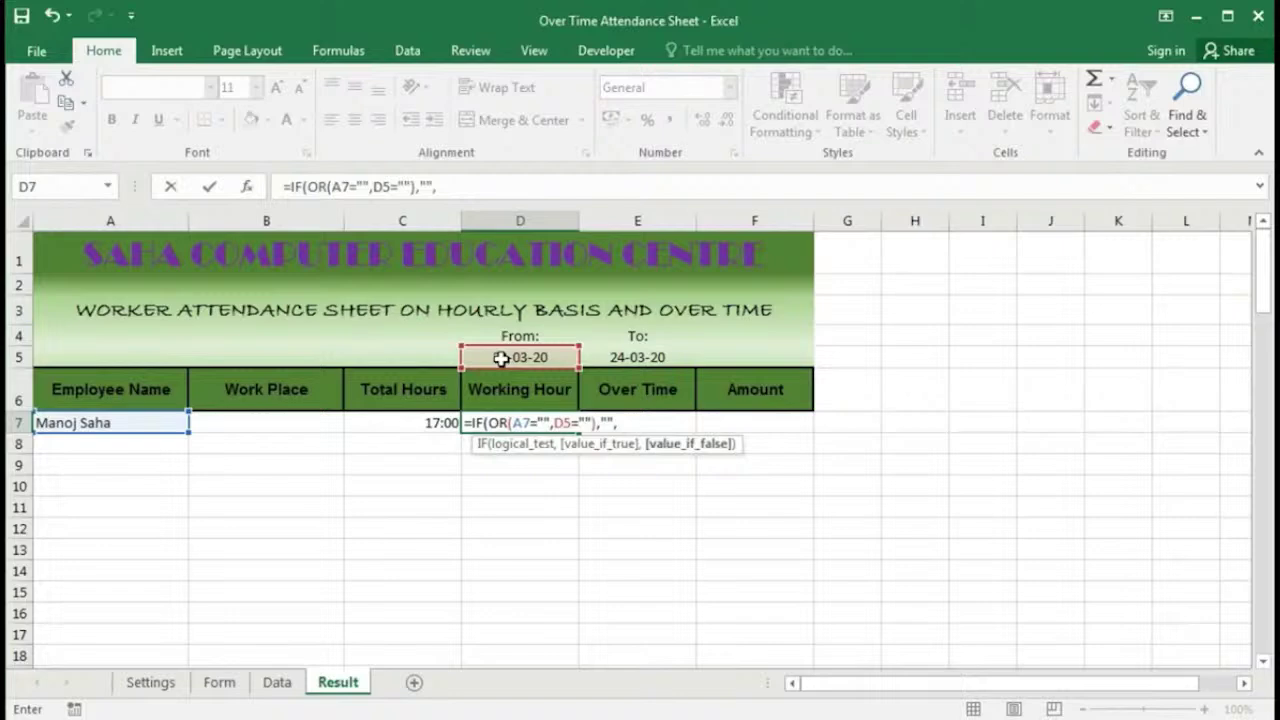
text(IF(AND(A7<>"")
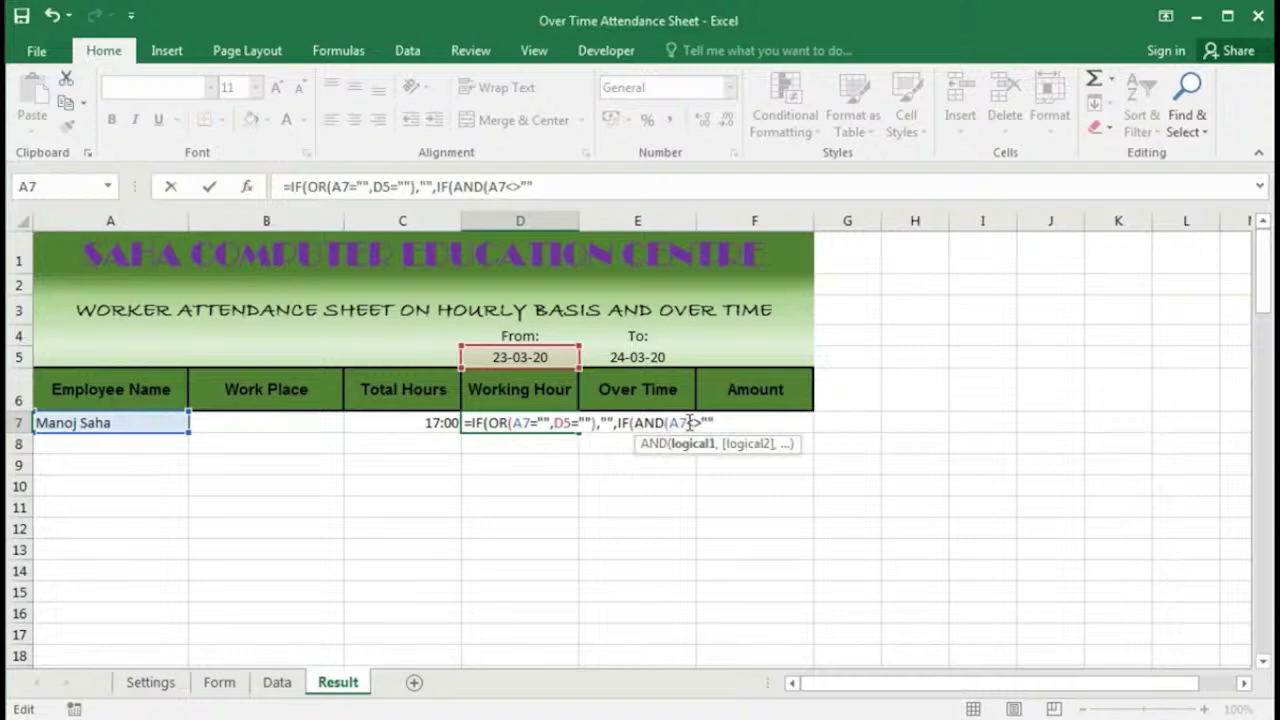
text(,)
click(502, 358)
text(<>""),)
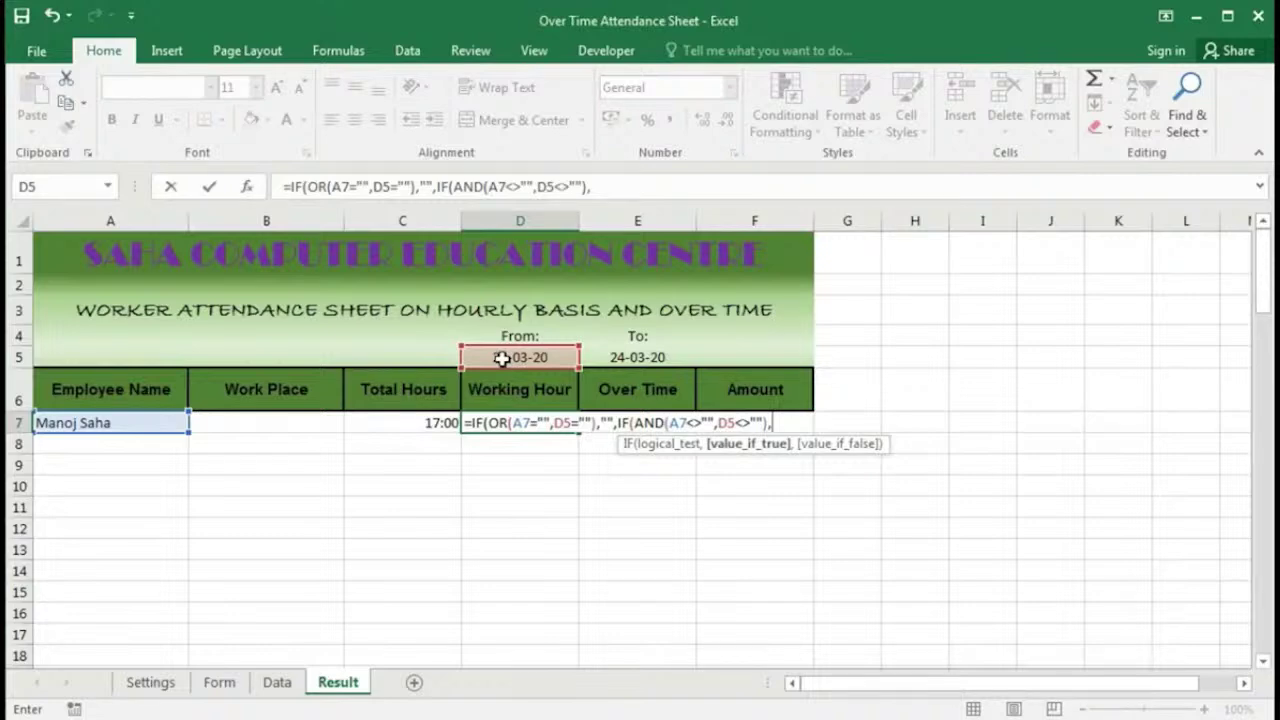
Step: Begin SUMIFS over Data_WorkingHours with Data_EmployeeName = A7 and Data_Workplace = B7
text(SUMIFS(Data_WorkingHours,Data_EmployeeName,)
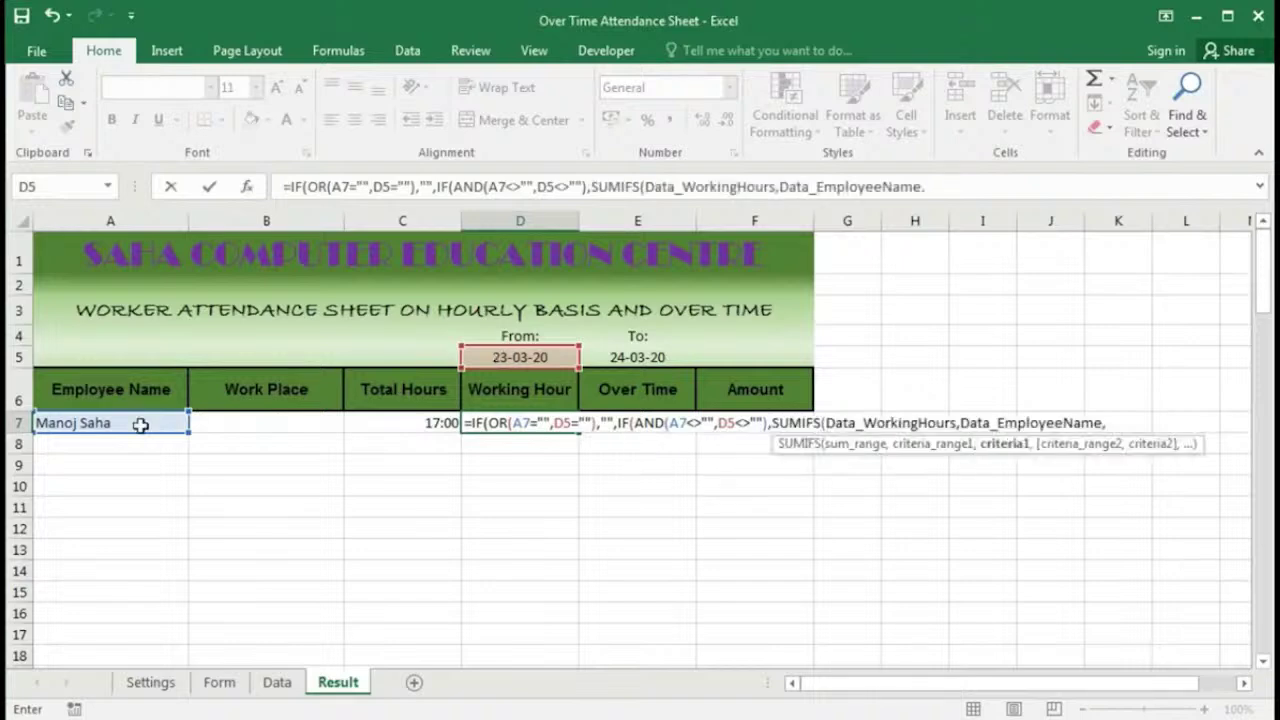
click(128, 424)
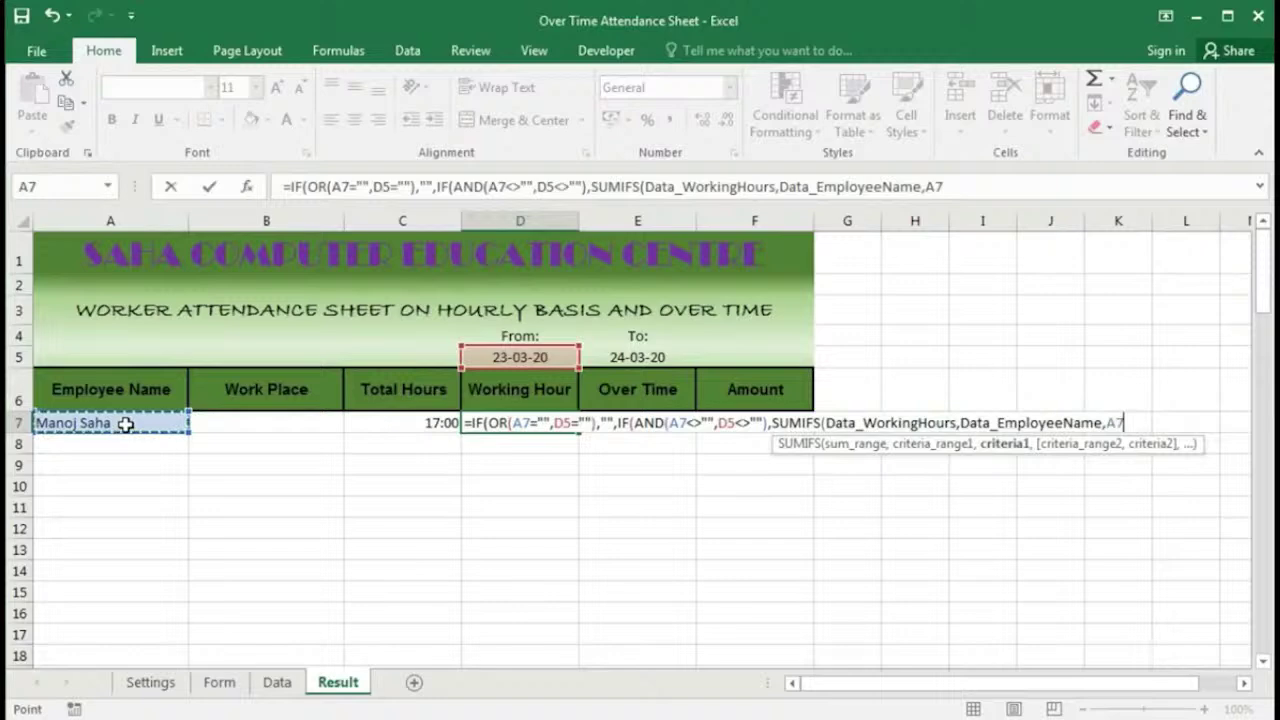
text(,)
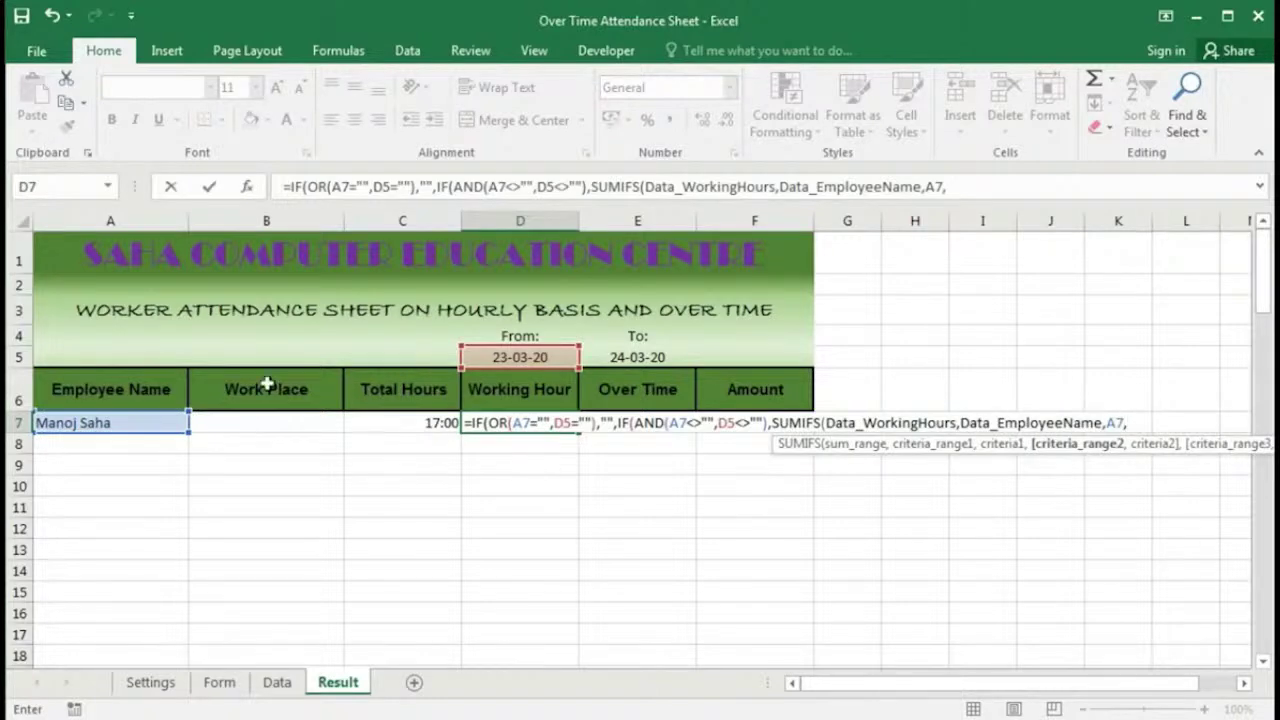
text(data)
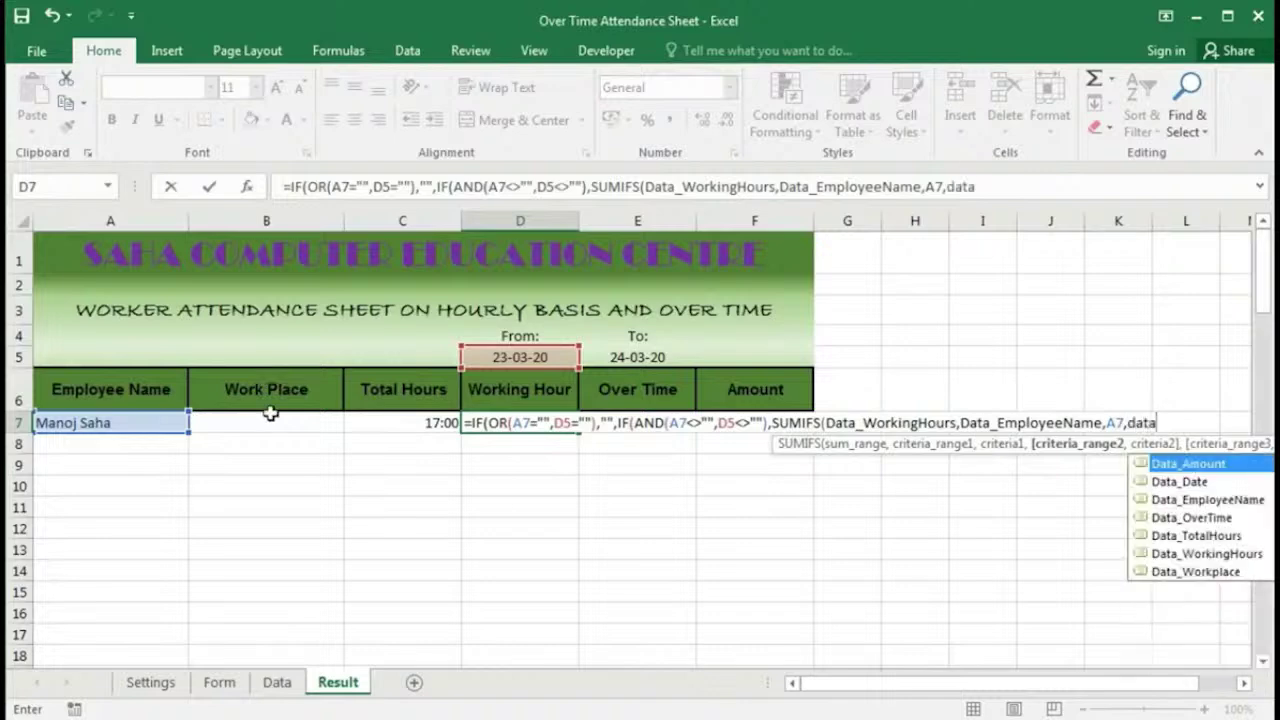
key(Down)
key(Down)
key(Down)
key(Down)
key(Down)
key(Down)
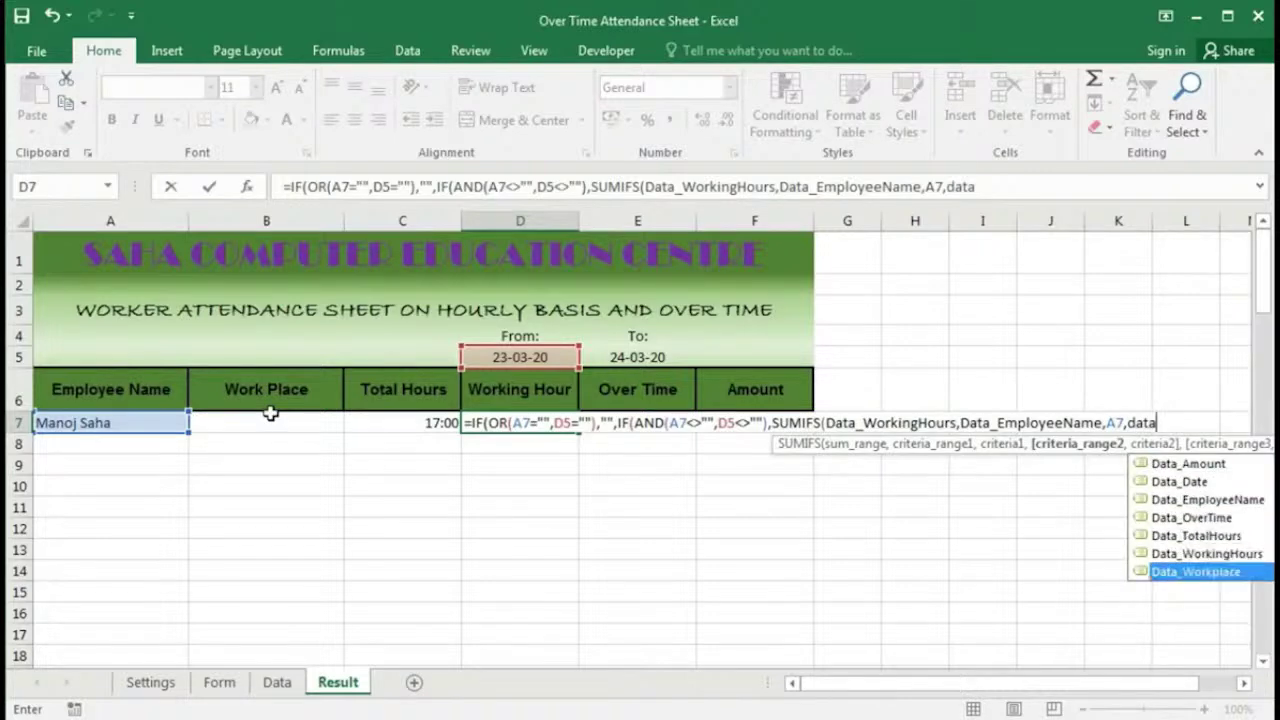
key(Escape)
key(Tab)
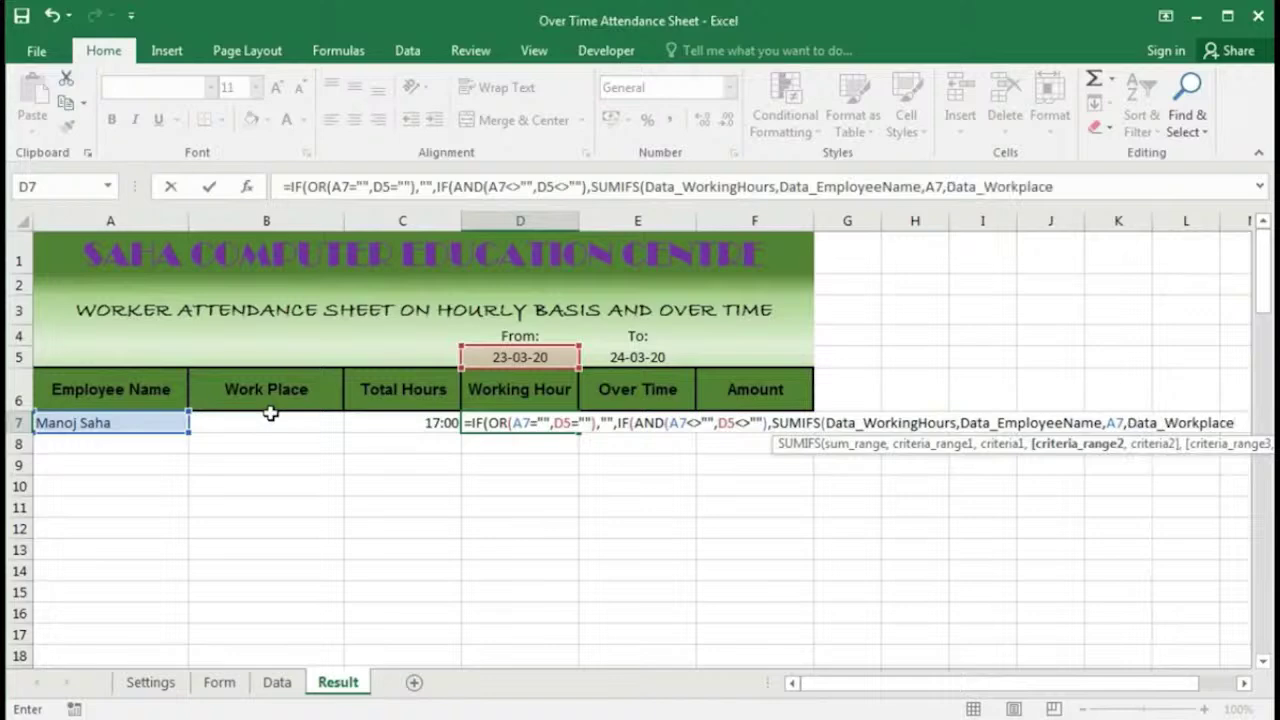
text(,)
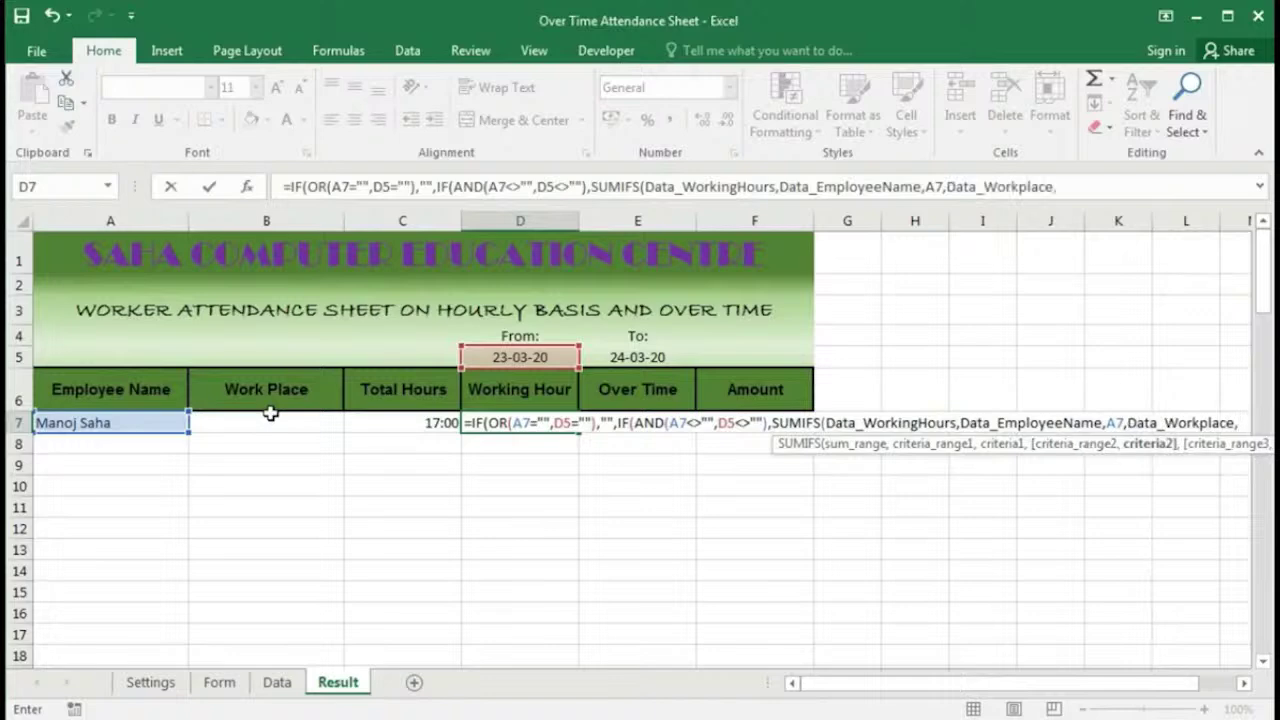
click(275, 423)
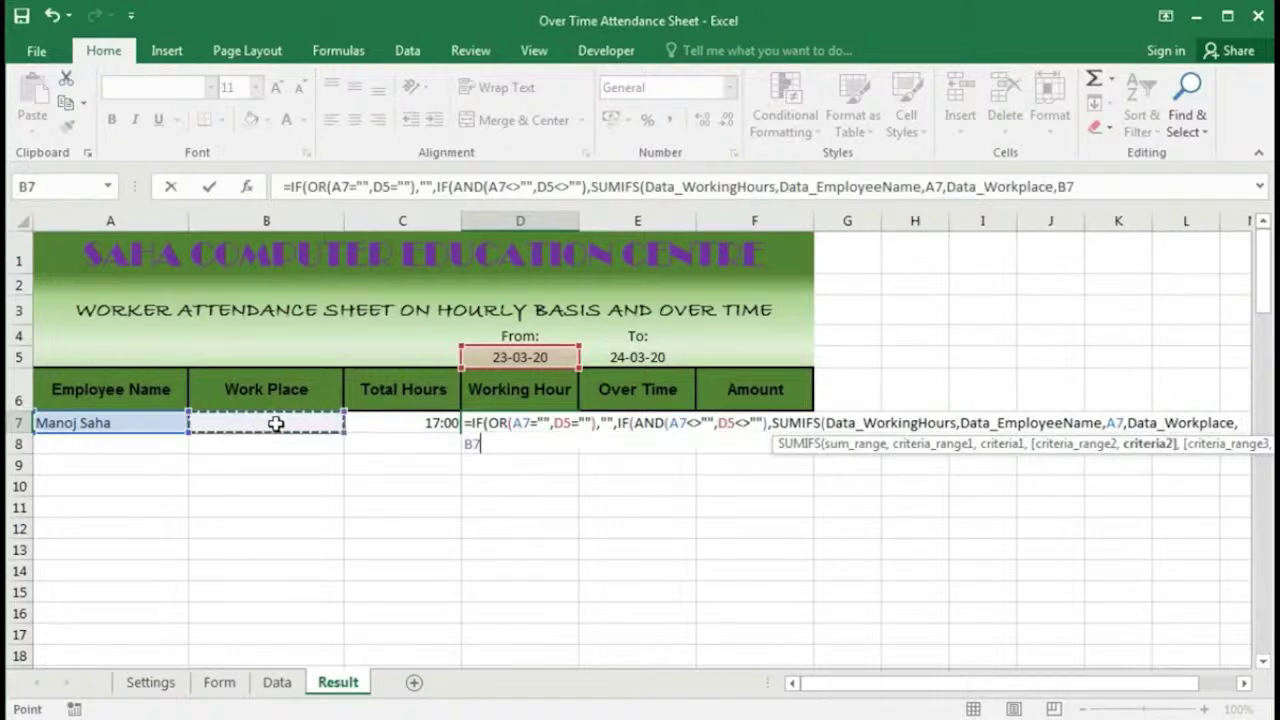
Step: Add Data_Date criteria ">="&D5 and "<="&E5 to the first SUMIFS
text(,)
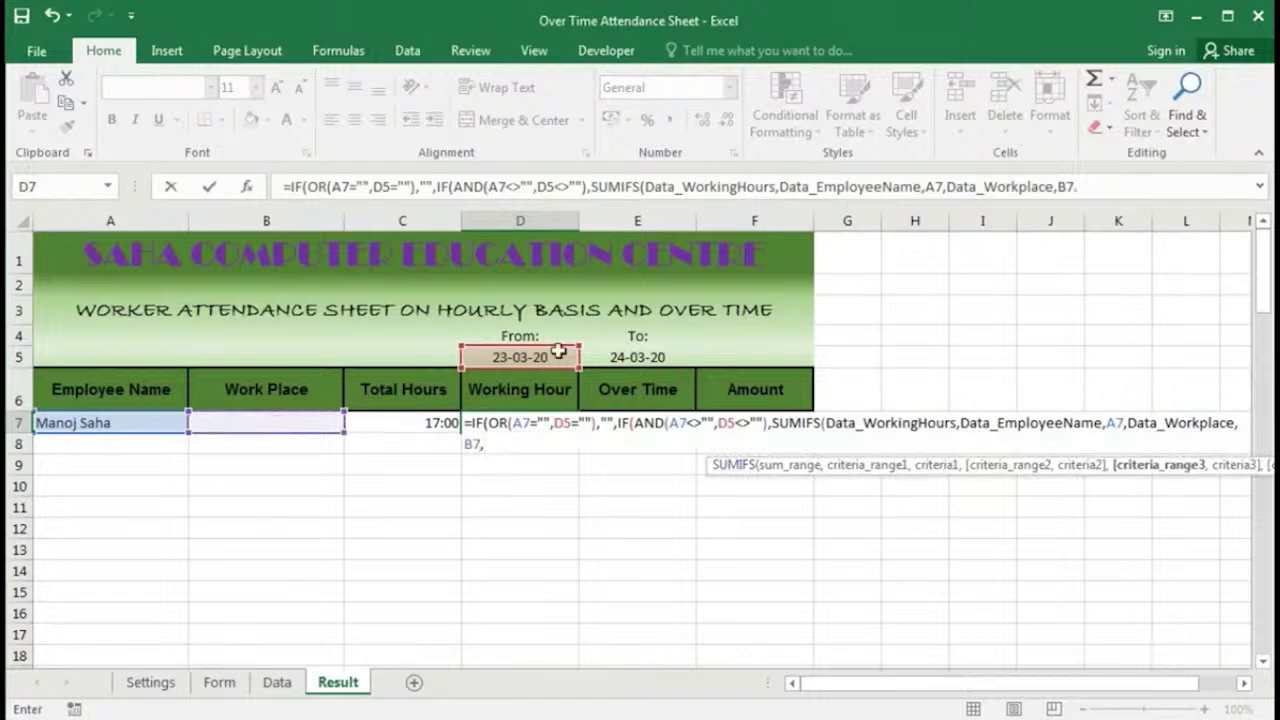
text(d)
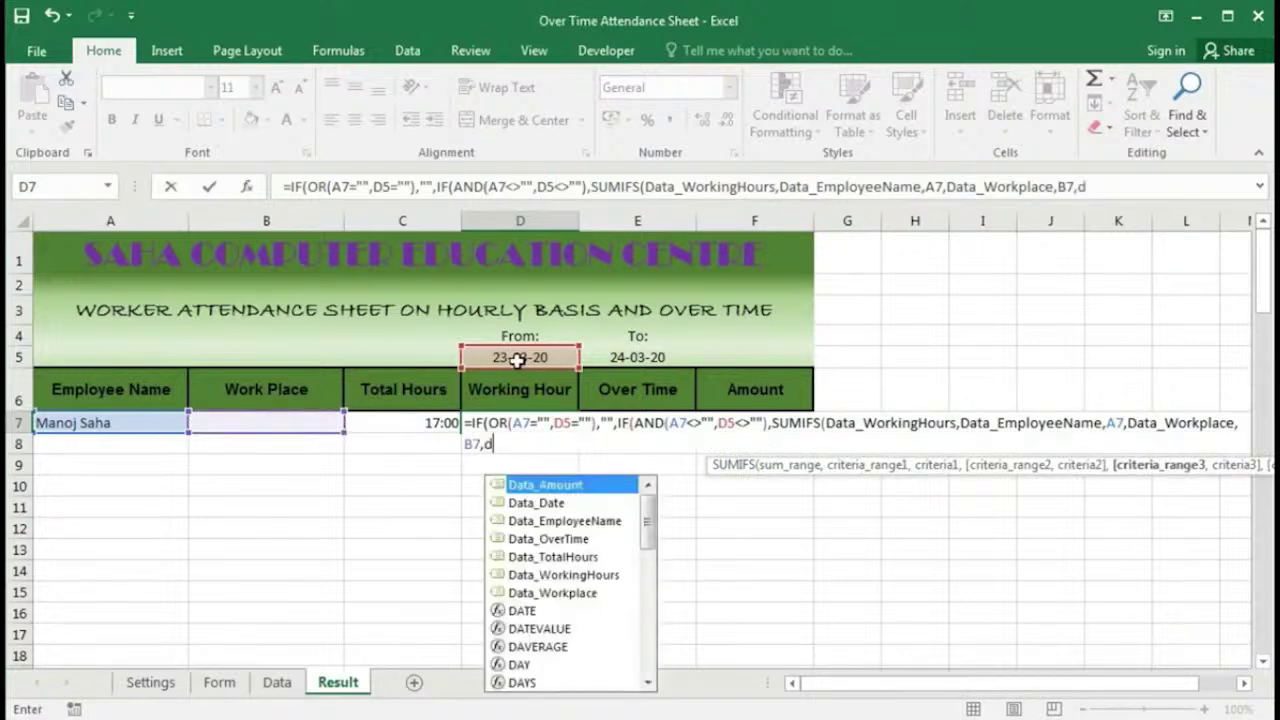
key(Down)
key(Tab)
text(,)
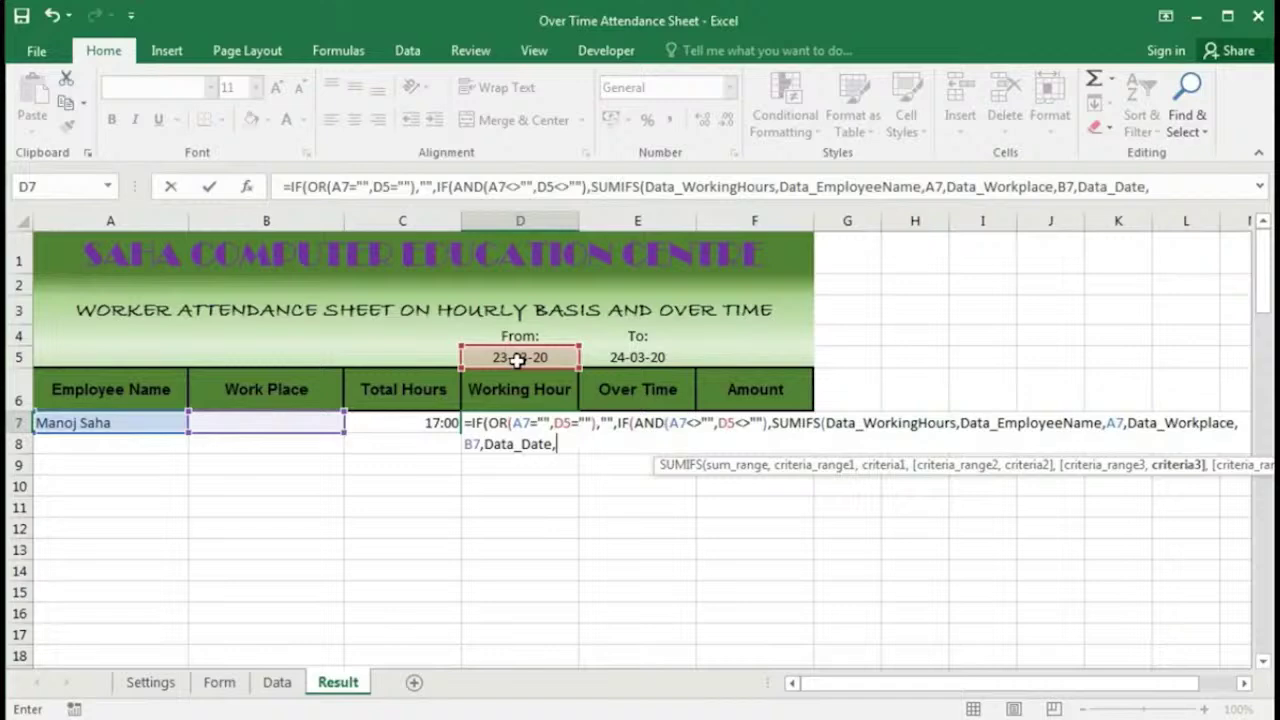
text(")
text(>="&D5,)
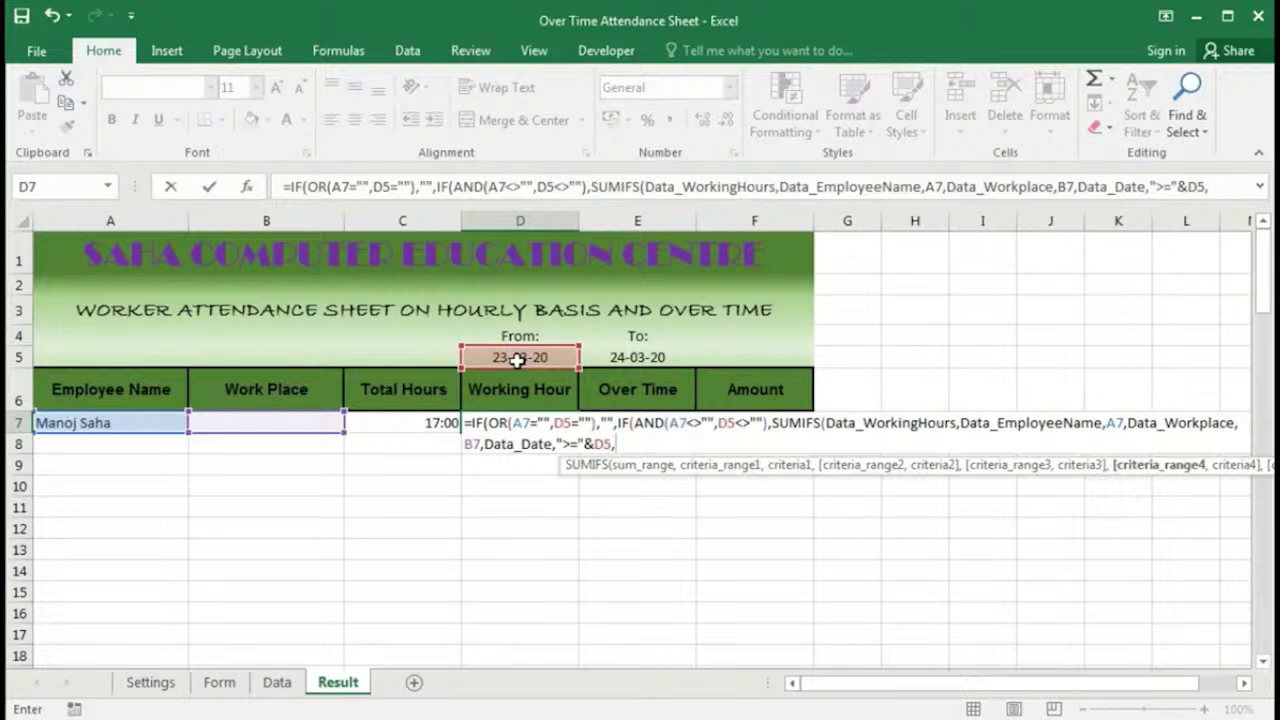
text(Data_Date,")
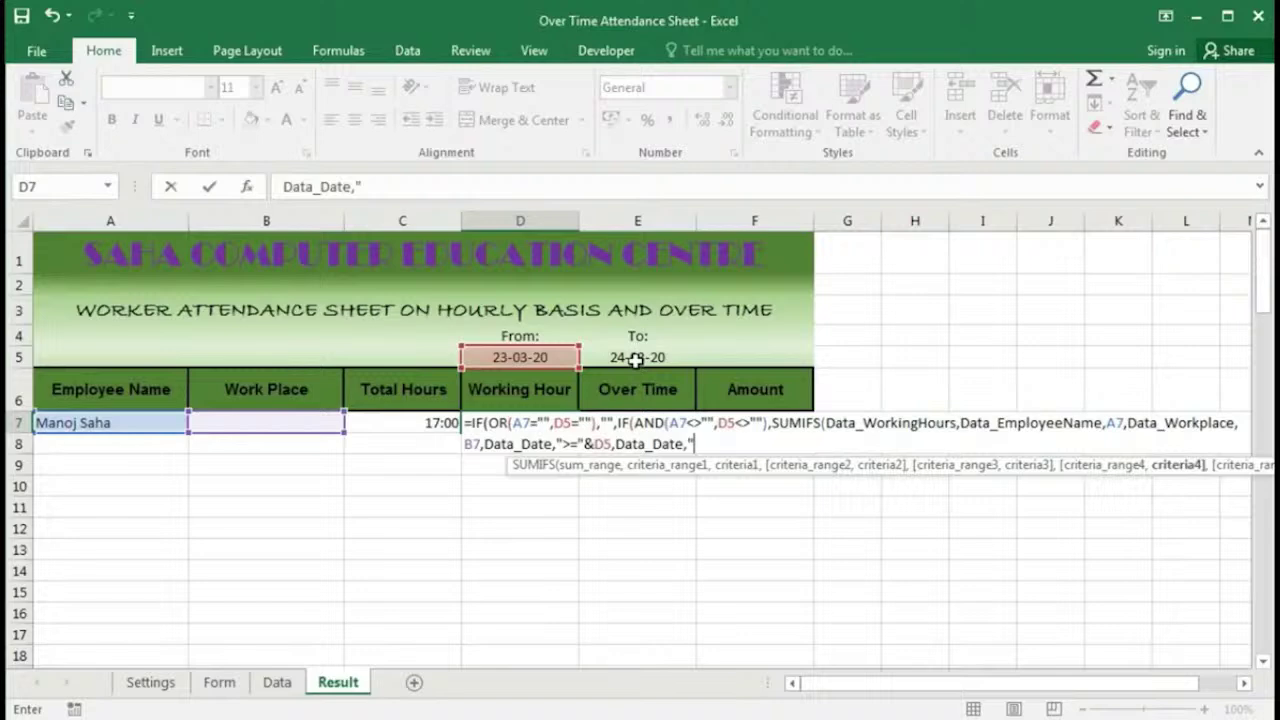
text(<="&)
click(636, 360)
text())
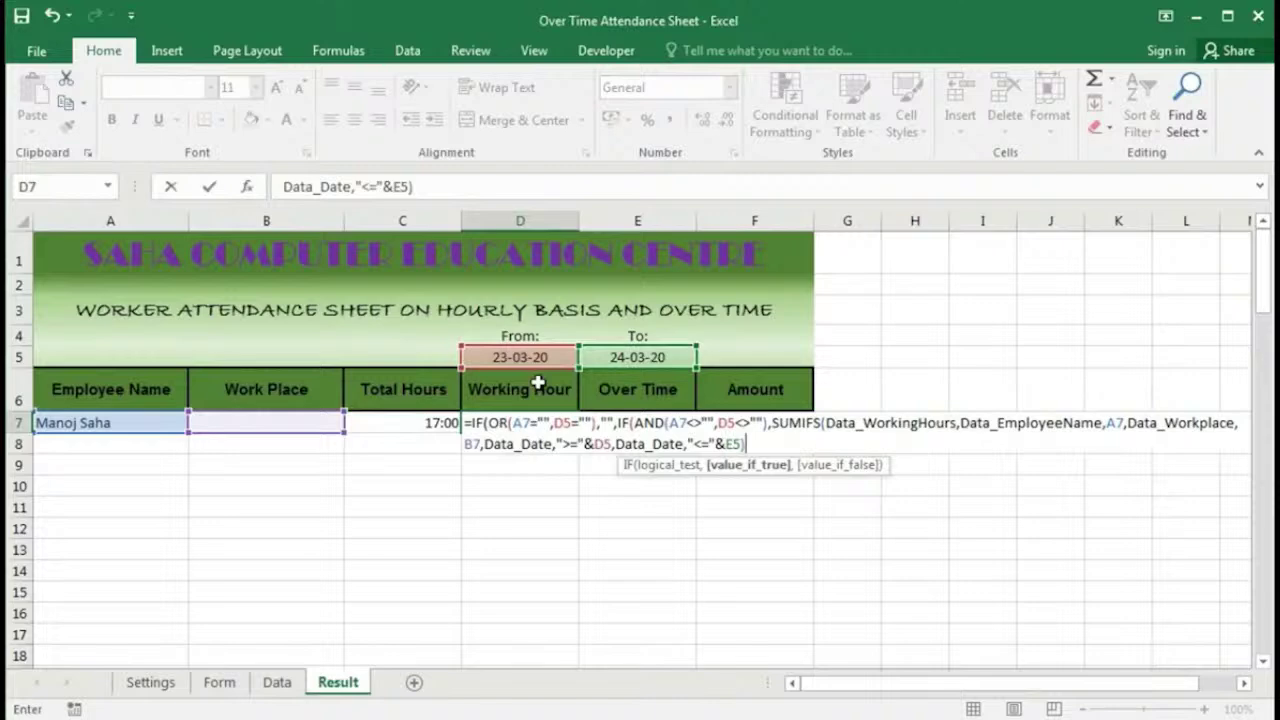
Step: Add a fallback SUMIFS of Data_WorkingHours by employee A7 with the copied date criteria, and enter D7
text(,)
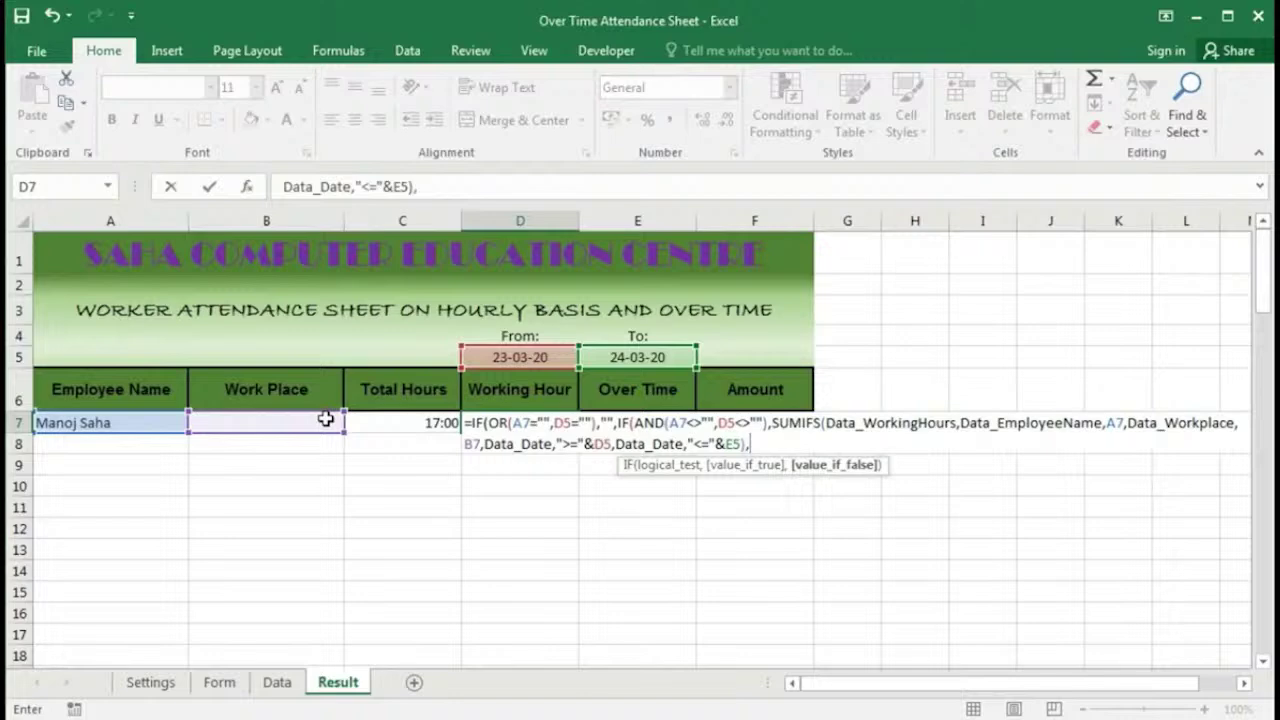
text(SUMIFS(data)
key(Down)
key(Down)
key(Down)
key(Down)
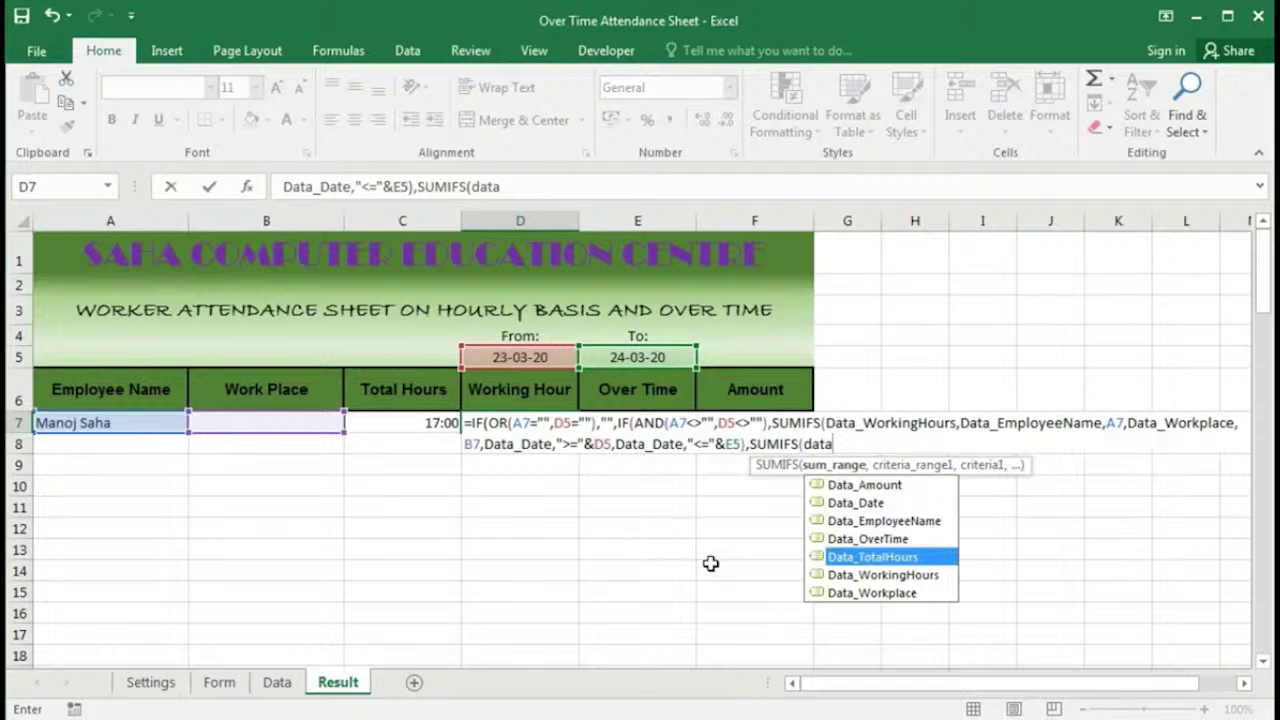
text(_WorkingHours,Data_EmployeeName,)
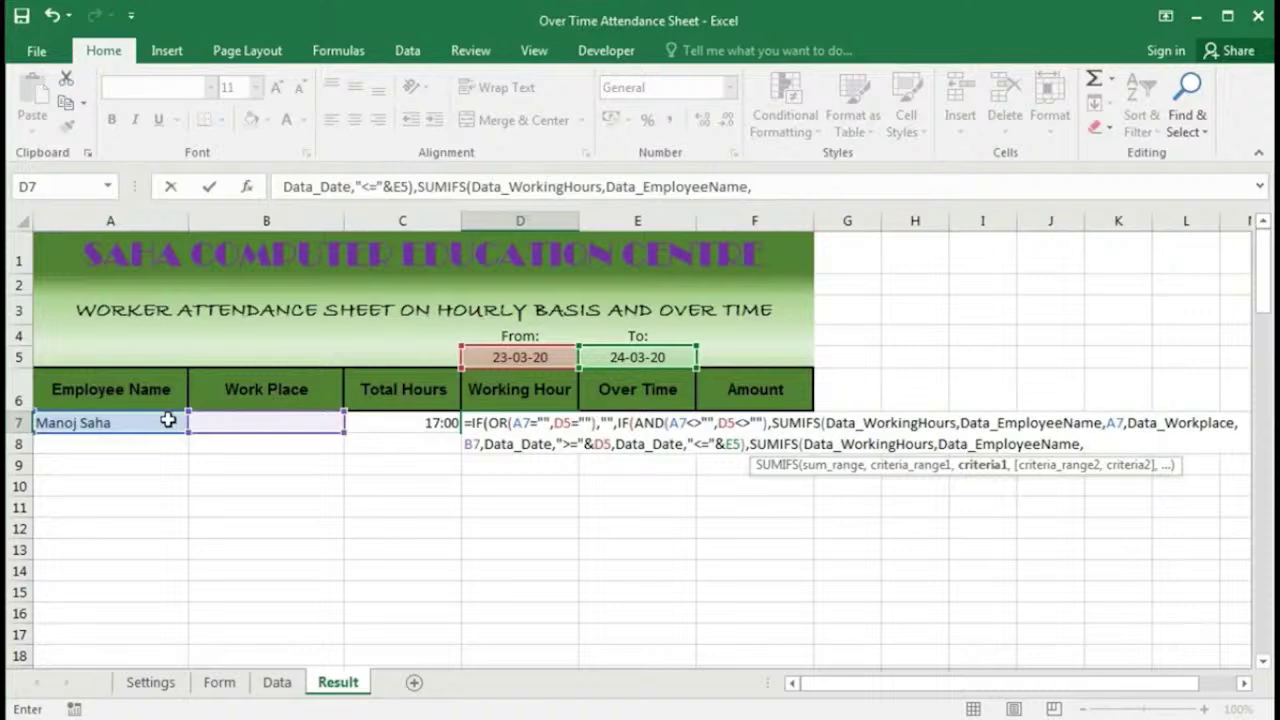
click(168, 422)
text(,Data_Date,)
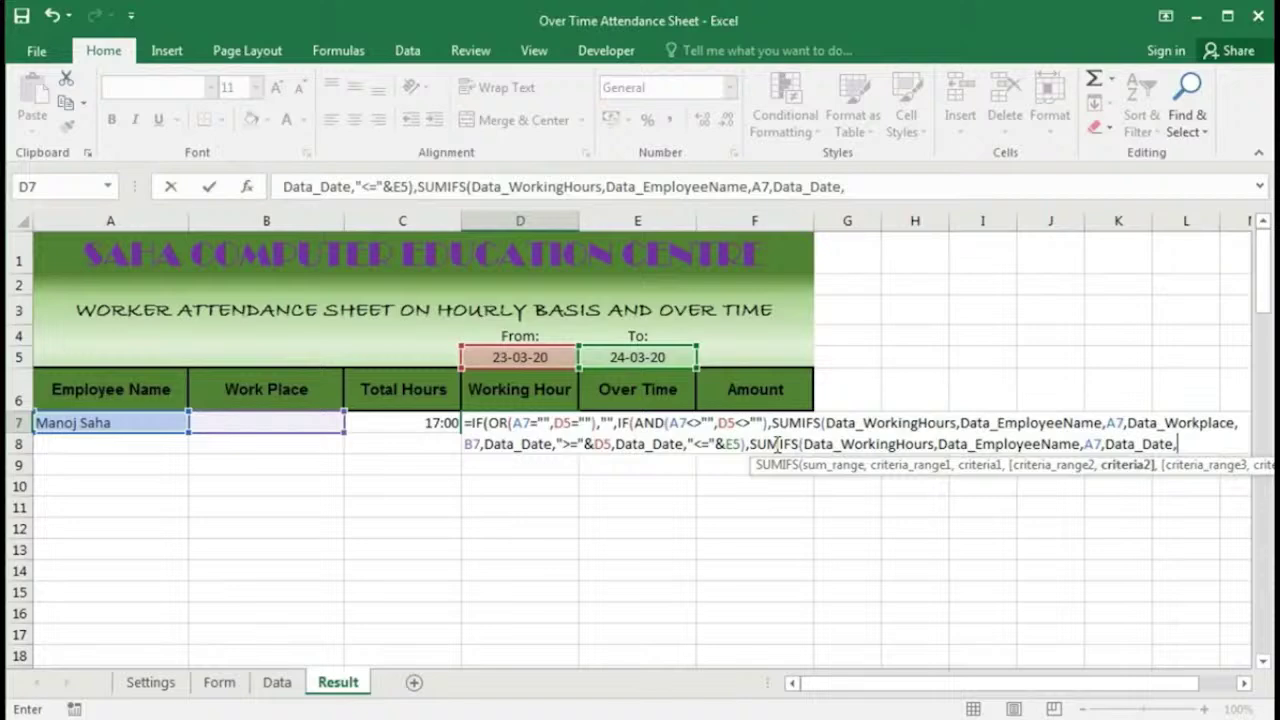
drag(484, 443, 747, 443)
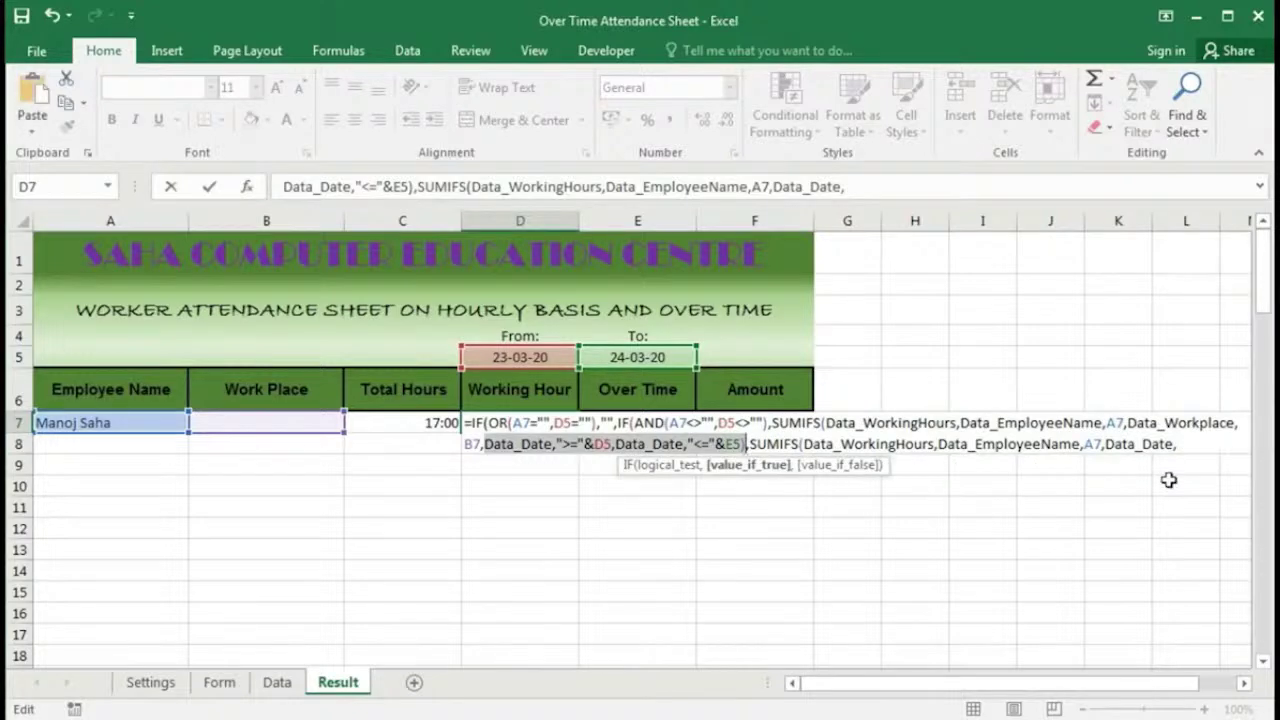
click(1112, 444)
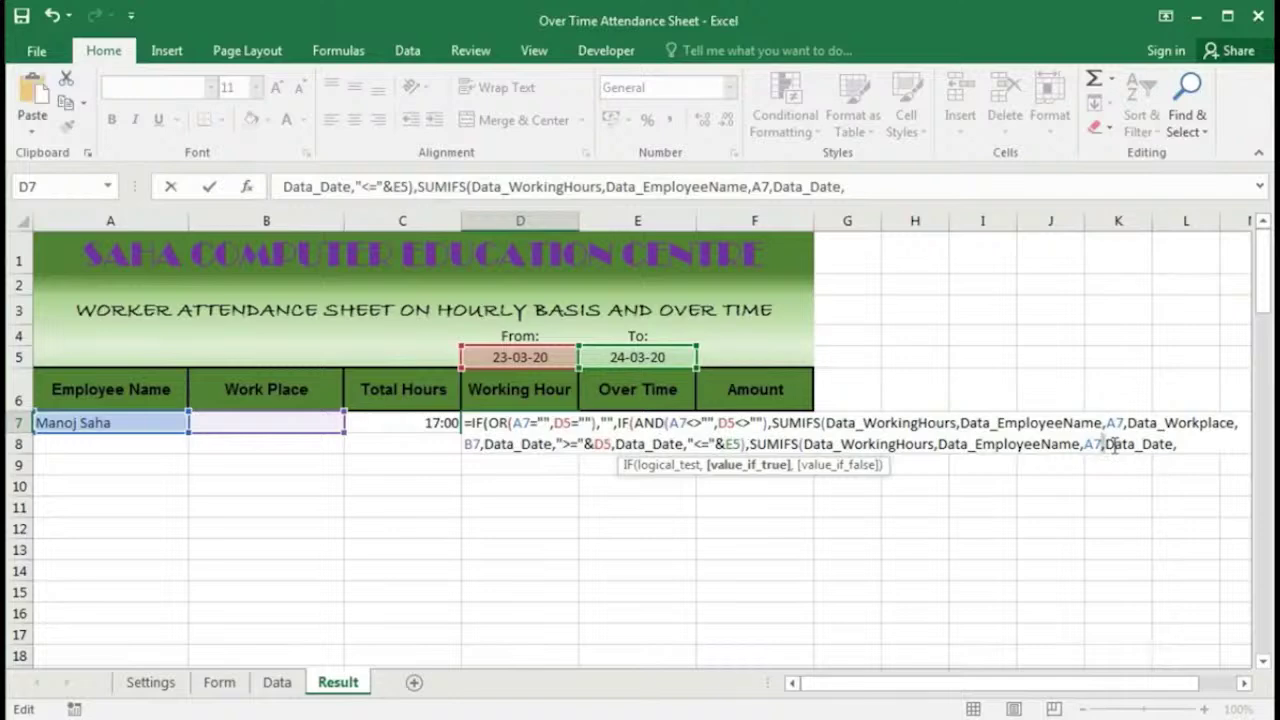
click(1105, 444)
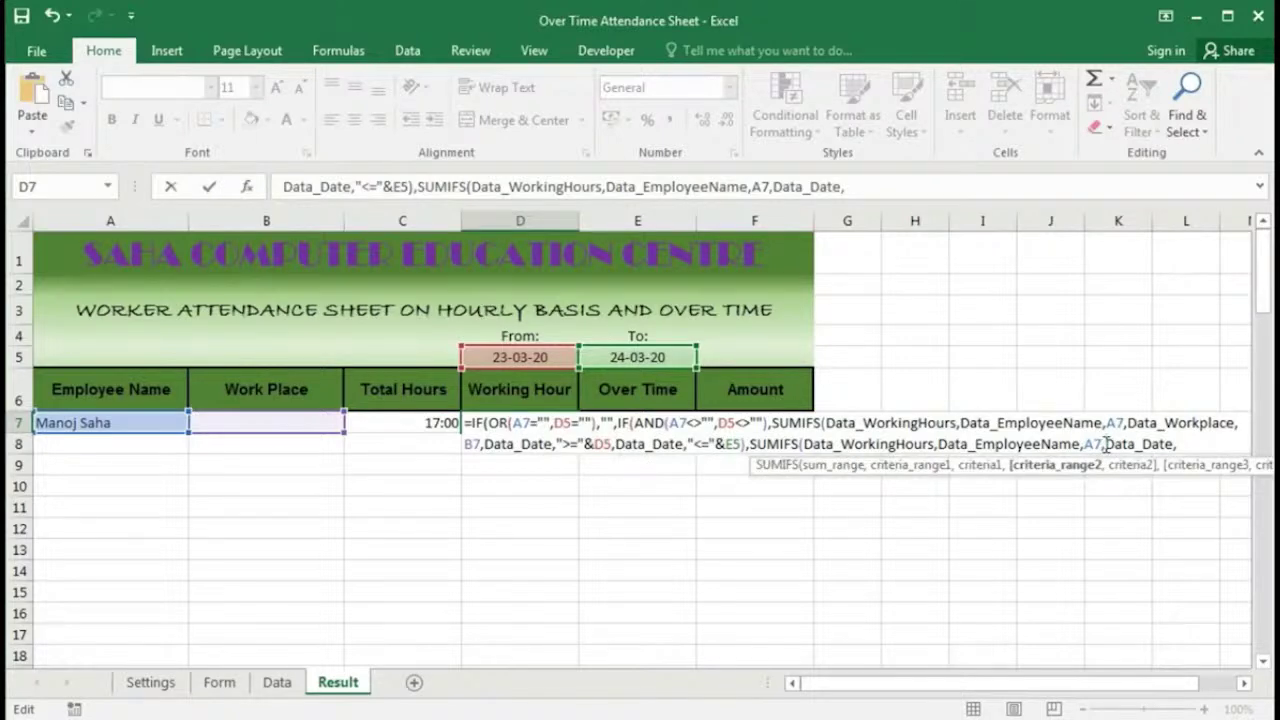
drag(1105, 444, 1178, 446)
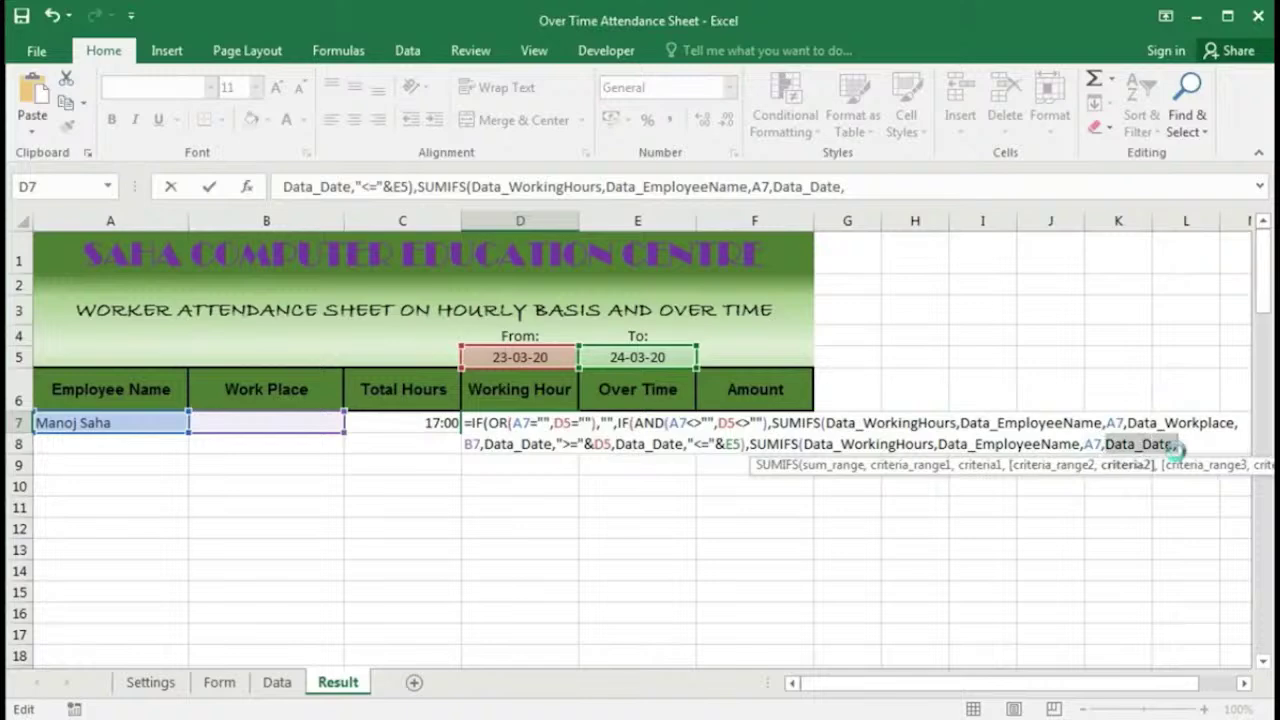
key(ctrl+v)
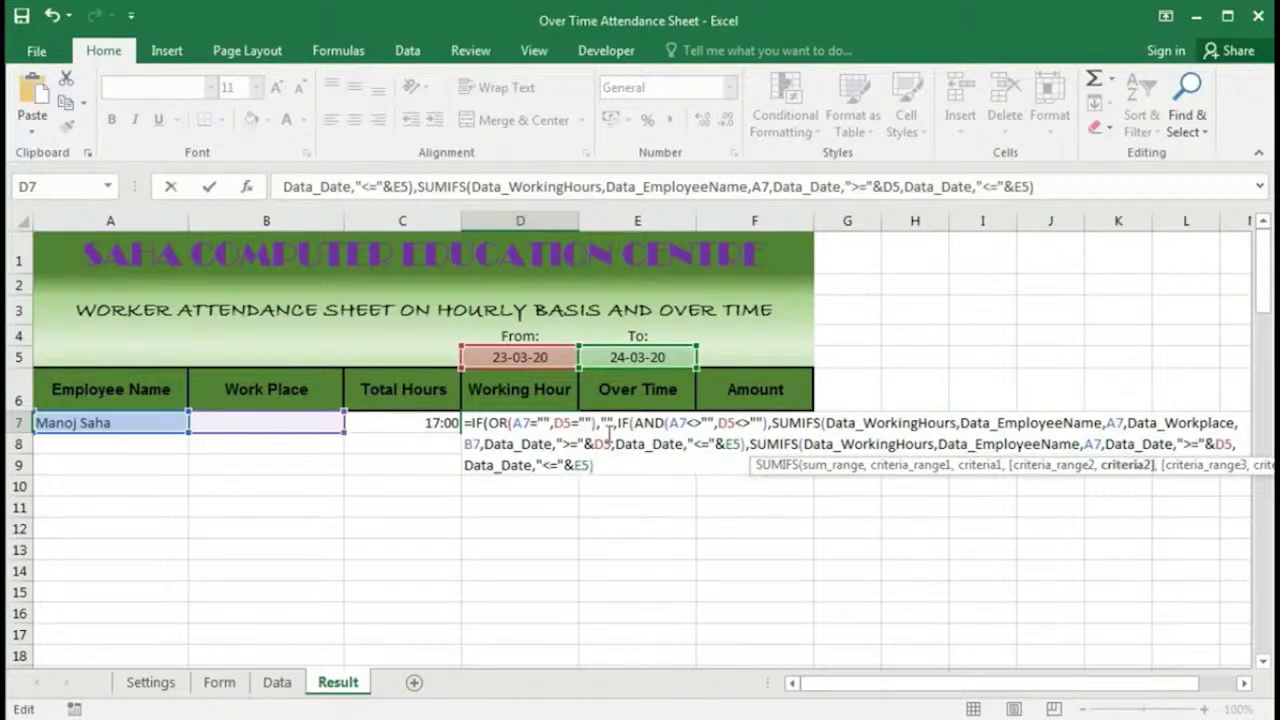
text()))
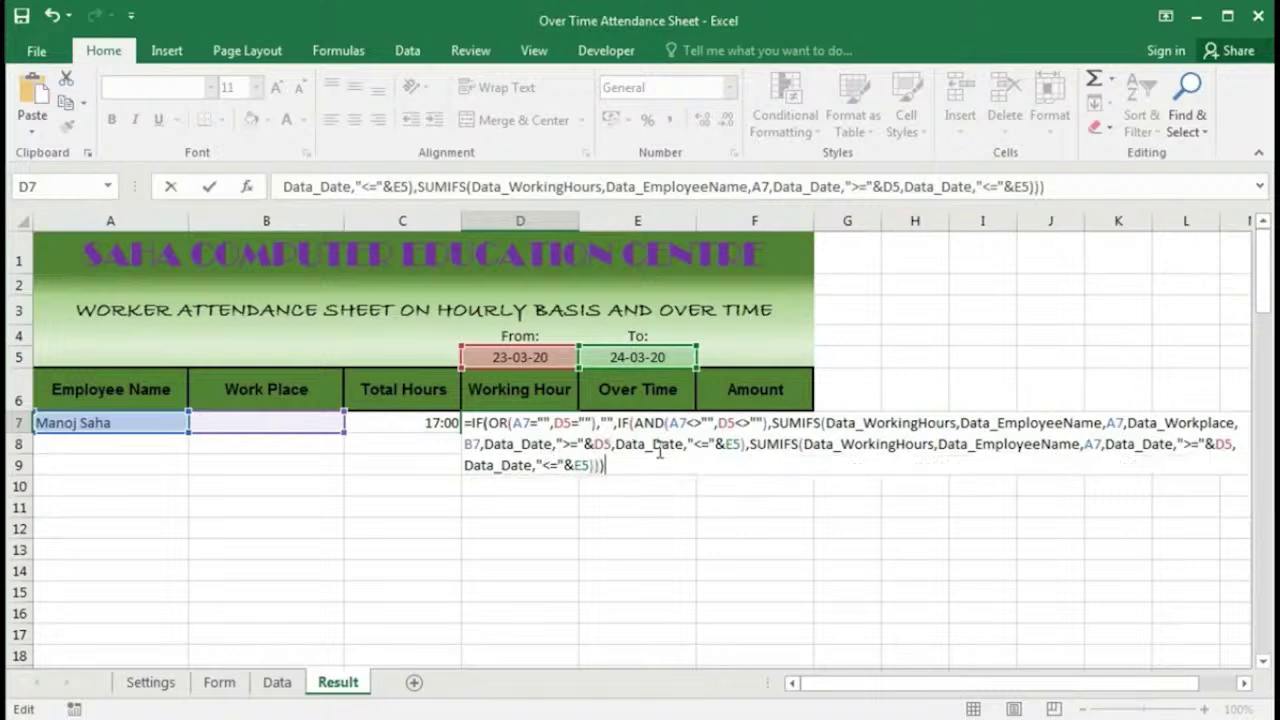
key(Return)
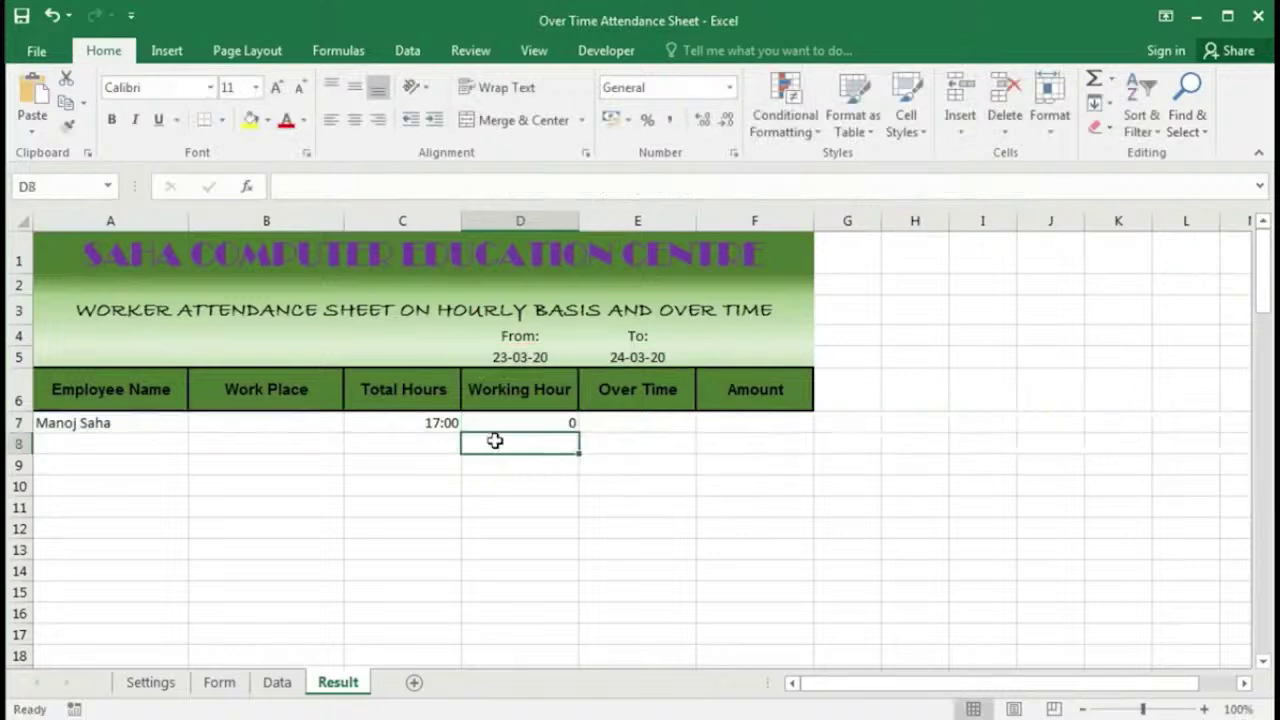
Step: Choose Work Place-1 in B7's dropdown
click(277, 425)
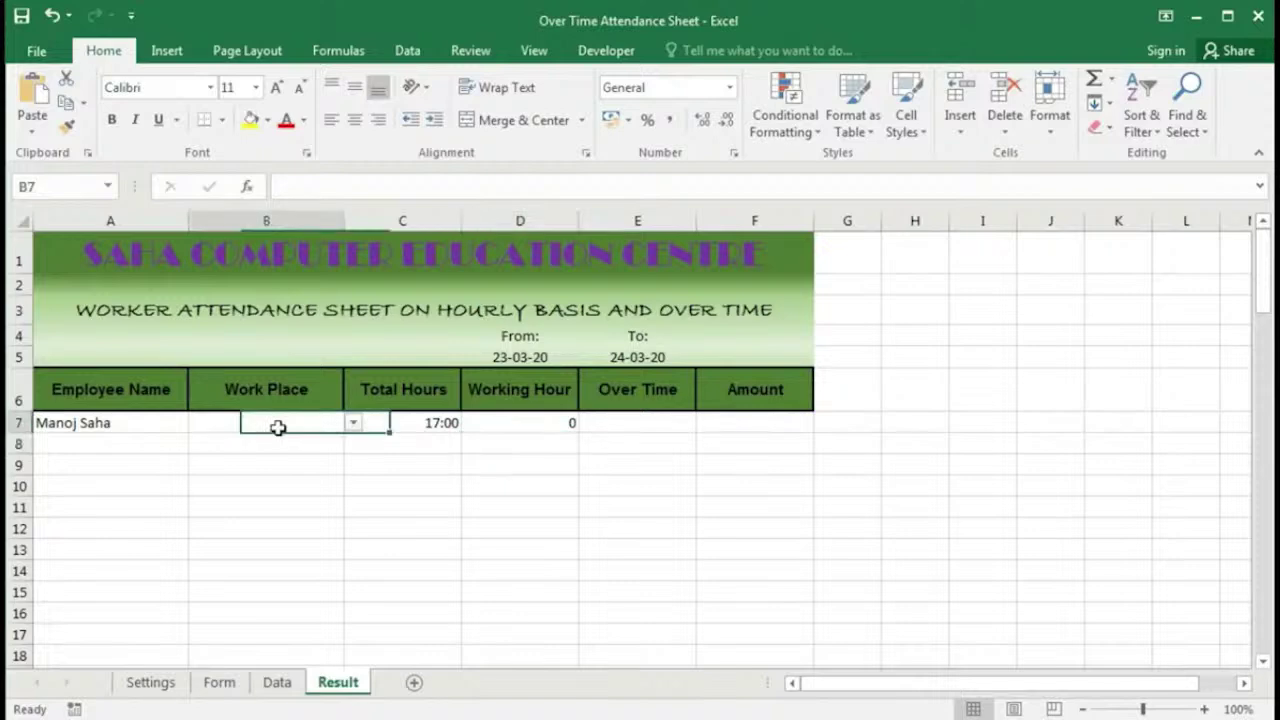
click(353, 423)
click(329, 438)
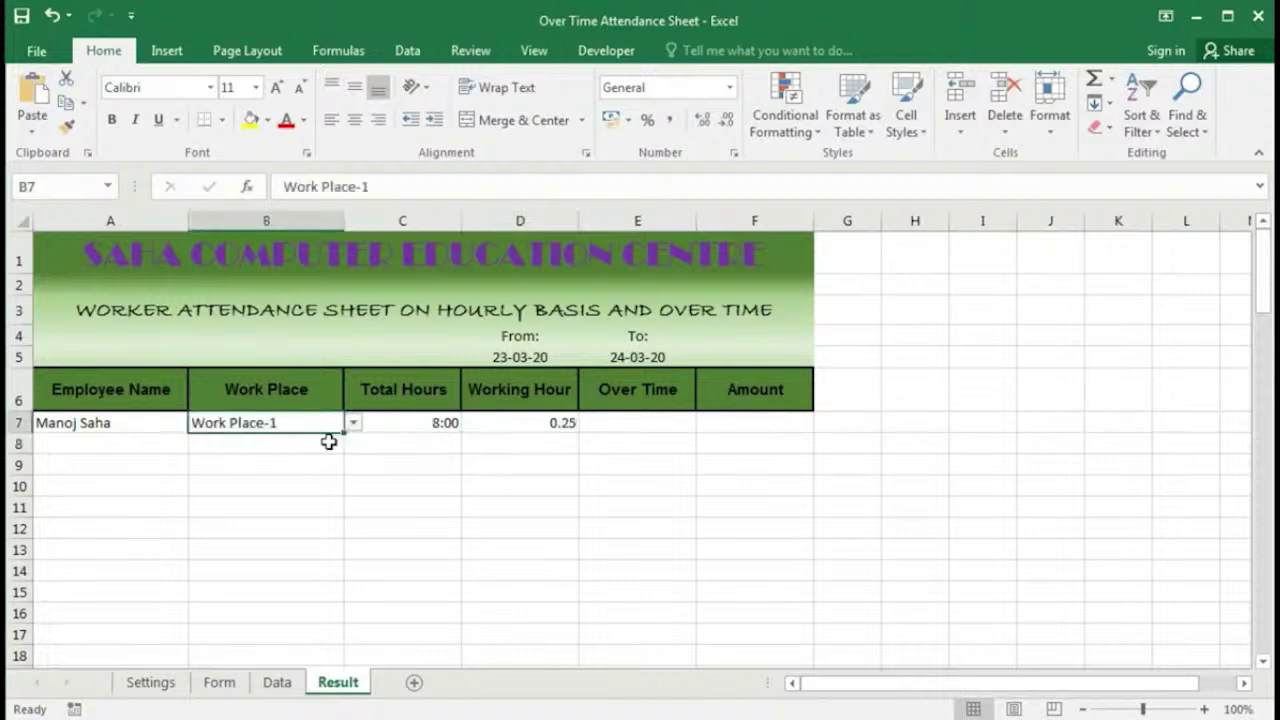
Step: Give D7 a custom h:mm number format so it reads 6:00
click(563, 428)
right_click(559, 427)
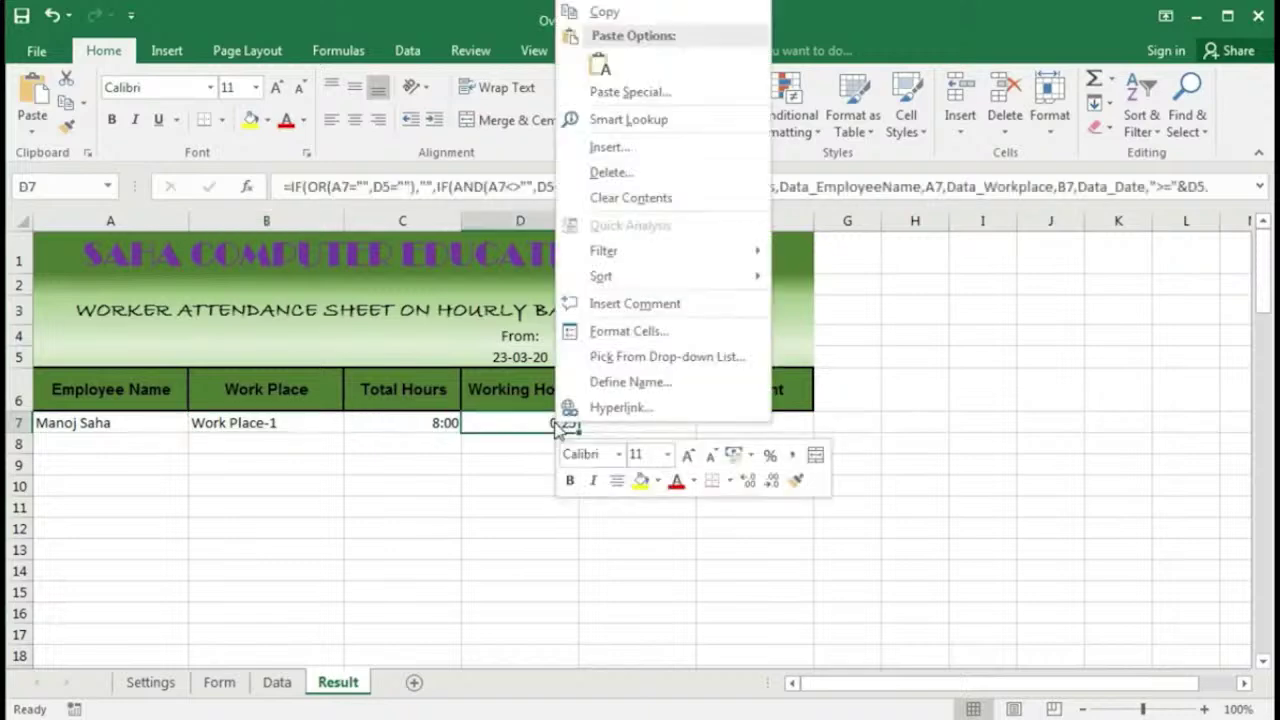
click(640, 331)
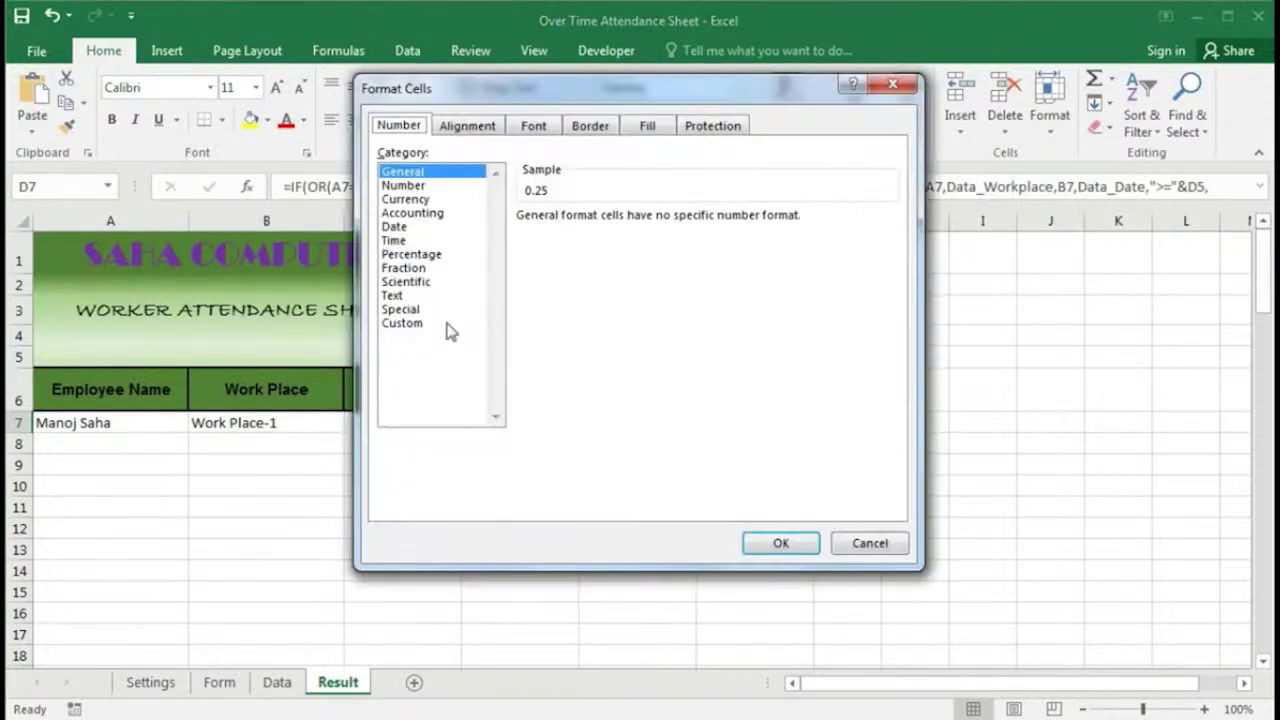
click(410, 323)
drag(567, 235, 457, 232)
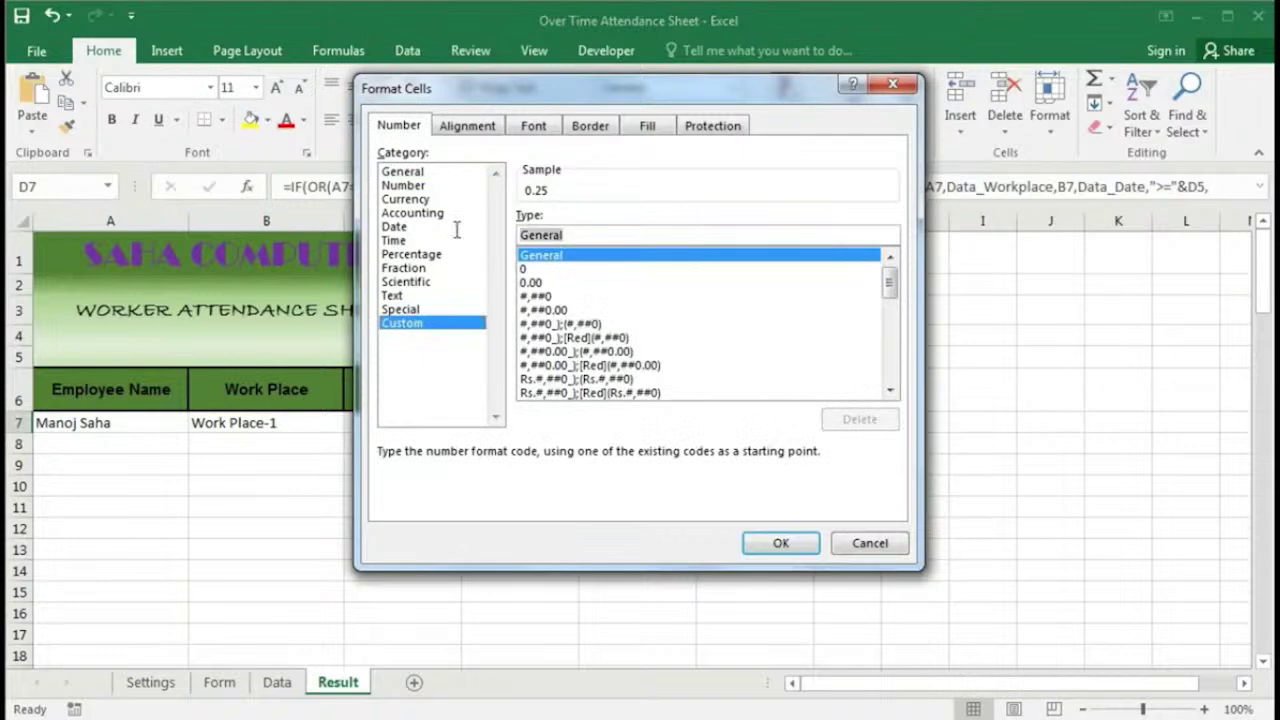
text(h:)
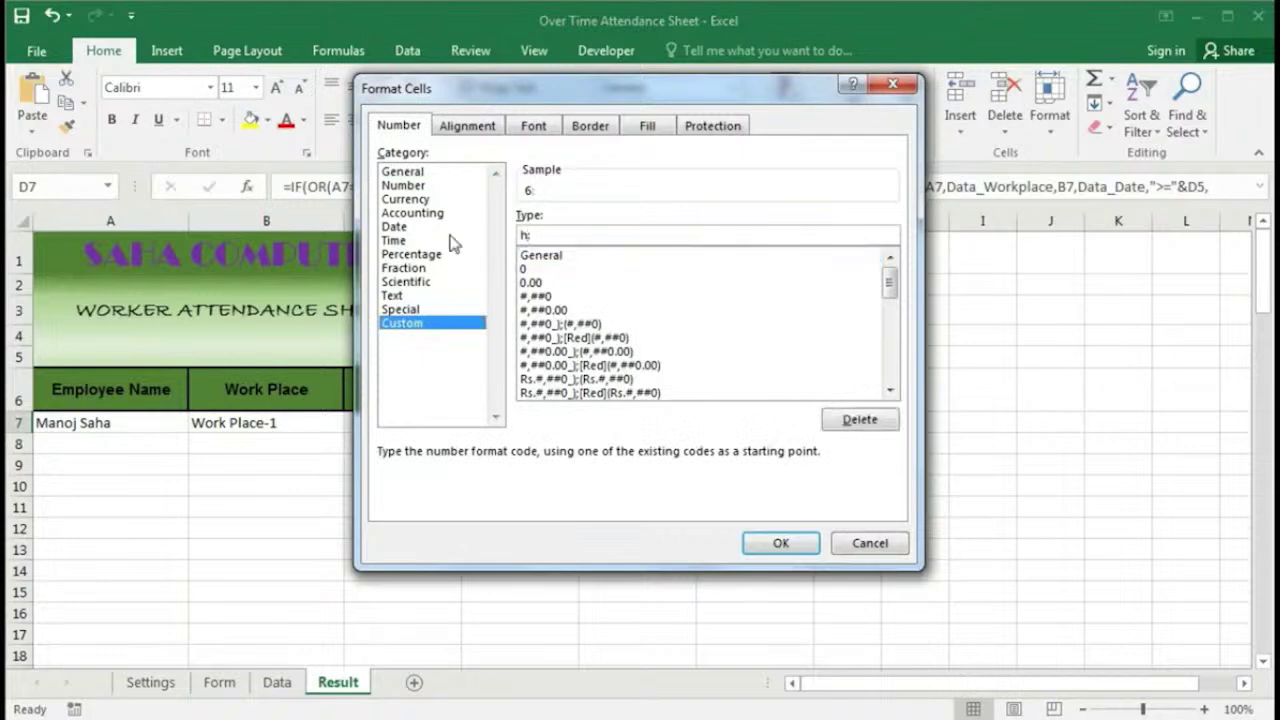
text(mm)
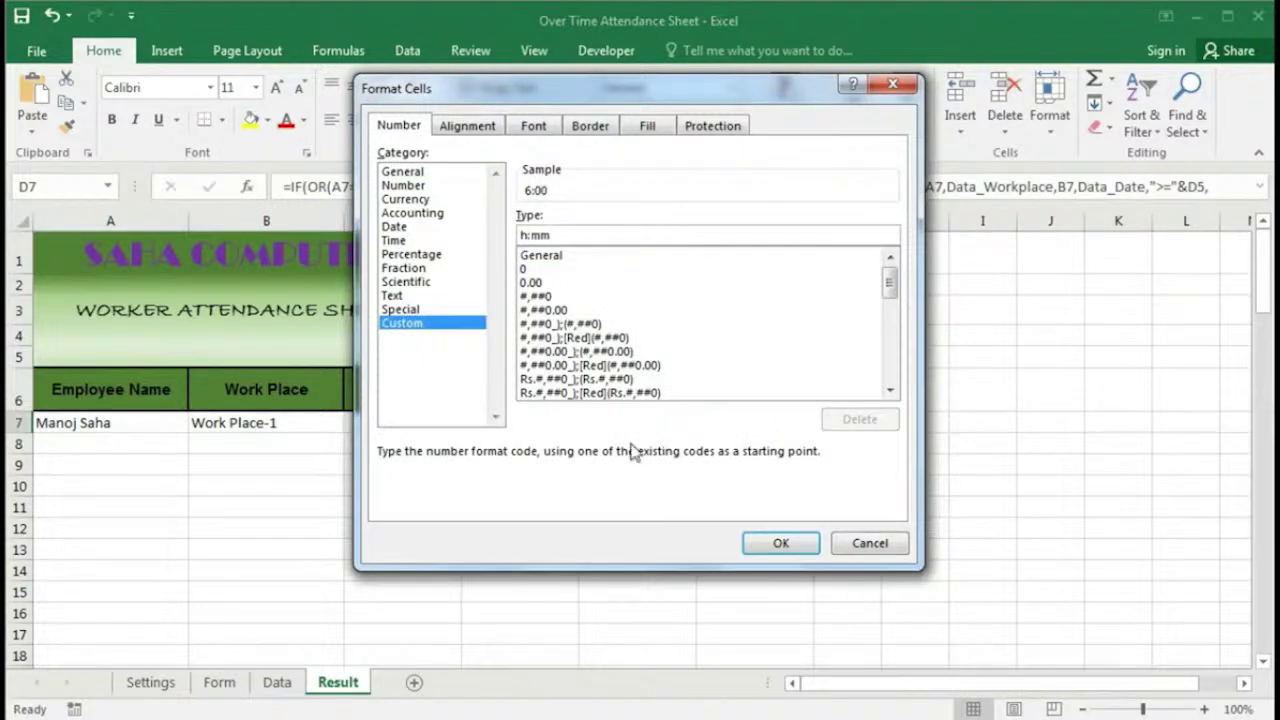
click(780, 544)
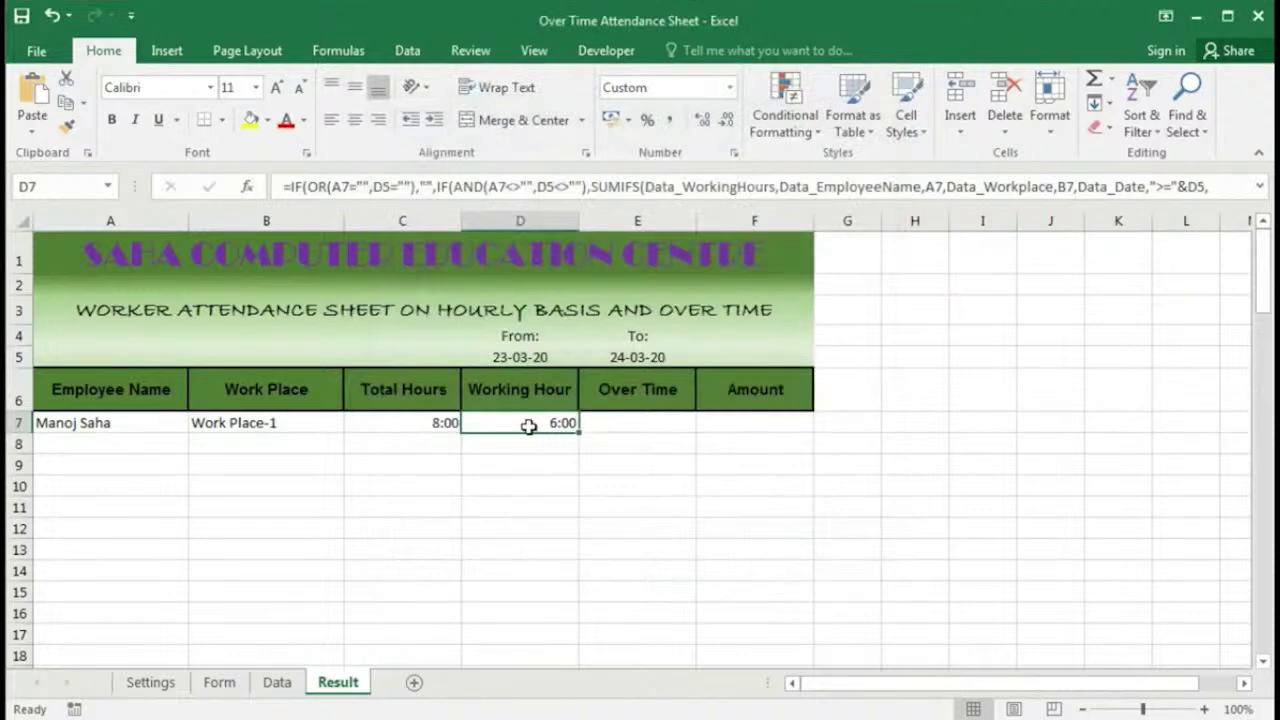
Step: Clear the work place from B7 and check D7's result
click(299, 428)
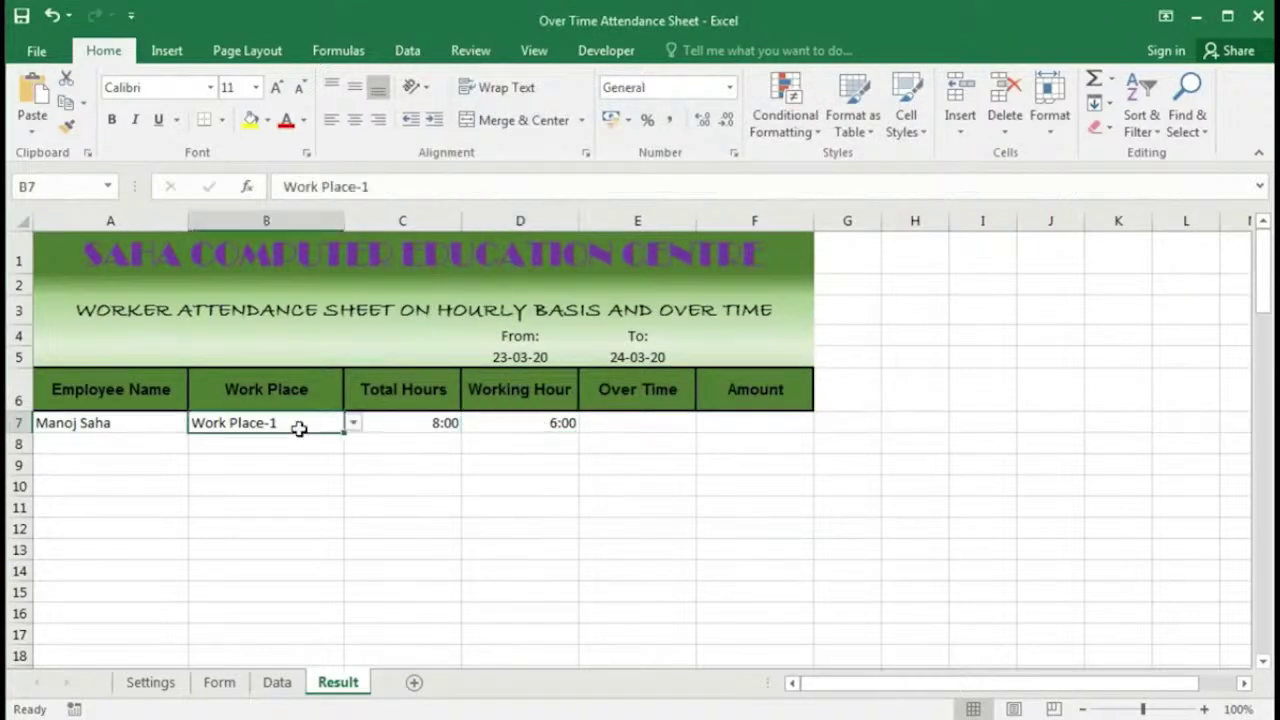
key(Delete)
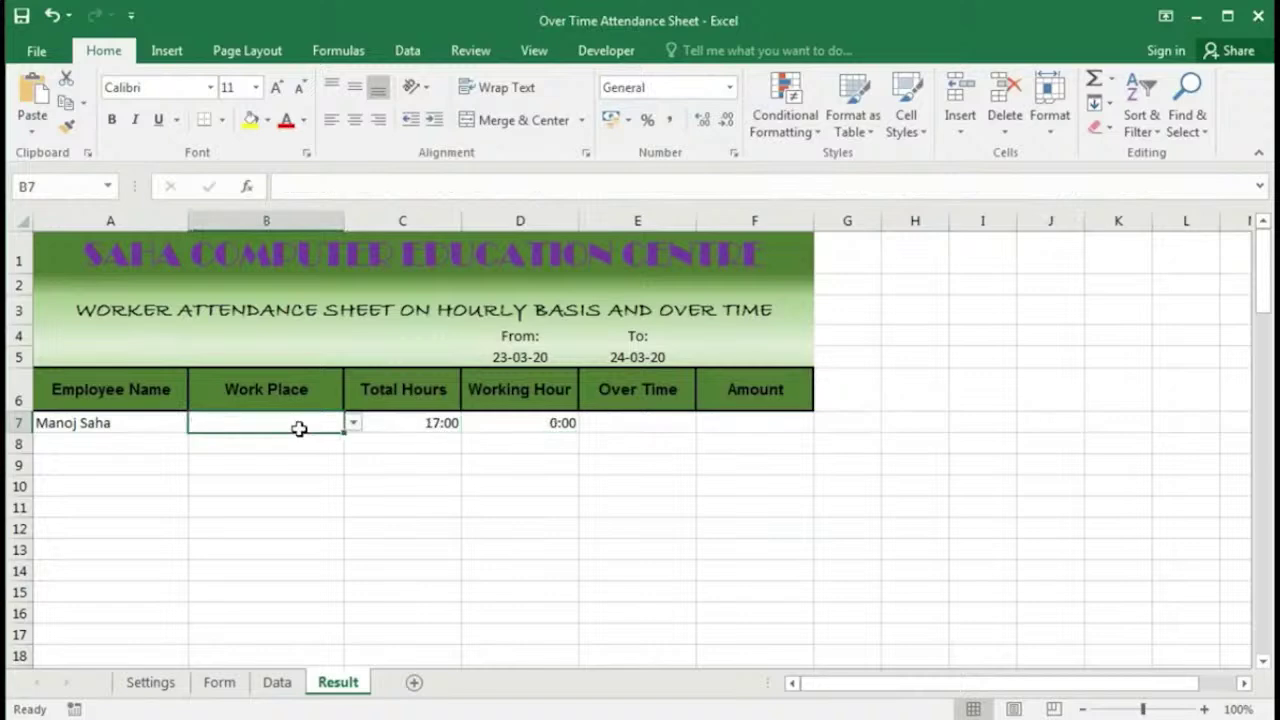
click(543, 423)
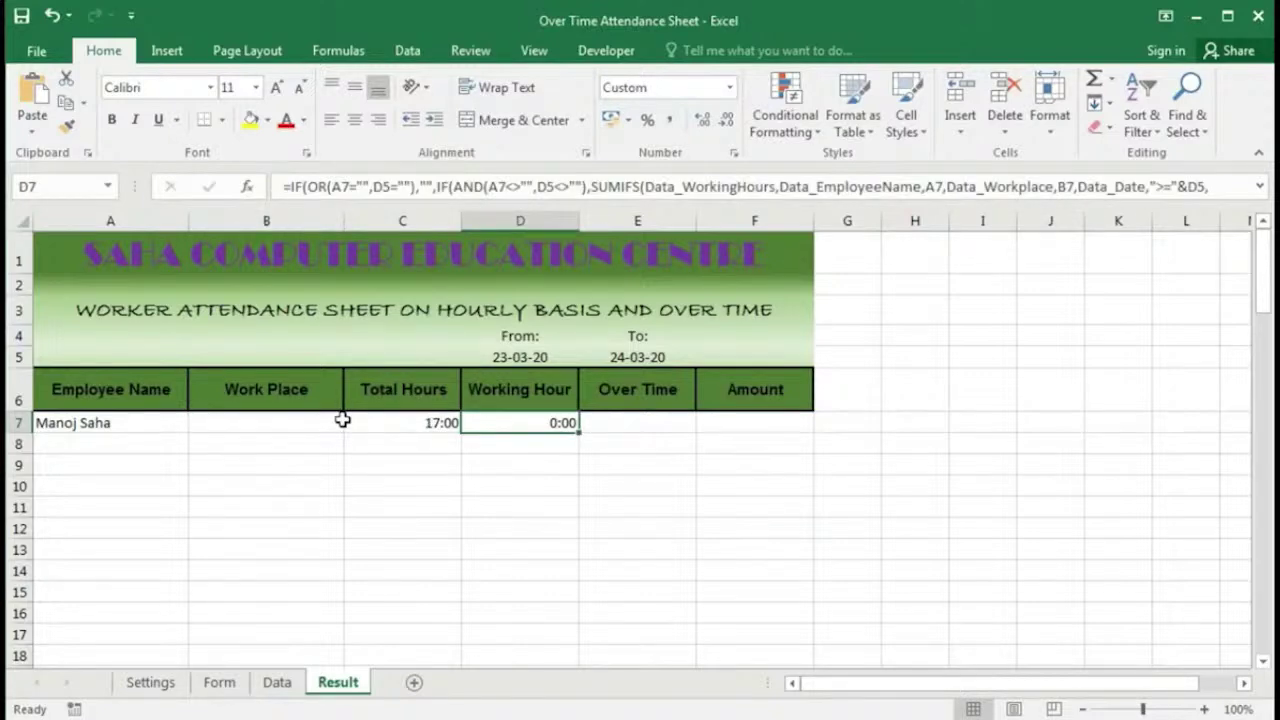
Step: Inspect the working-hours formulas in G8 and G10 on the Data sheet, then return to Result
click(277, 682)
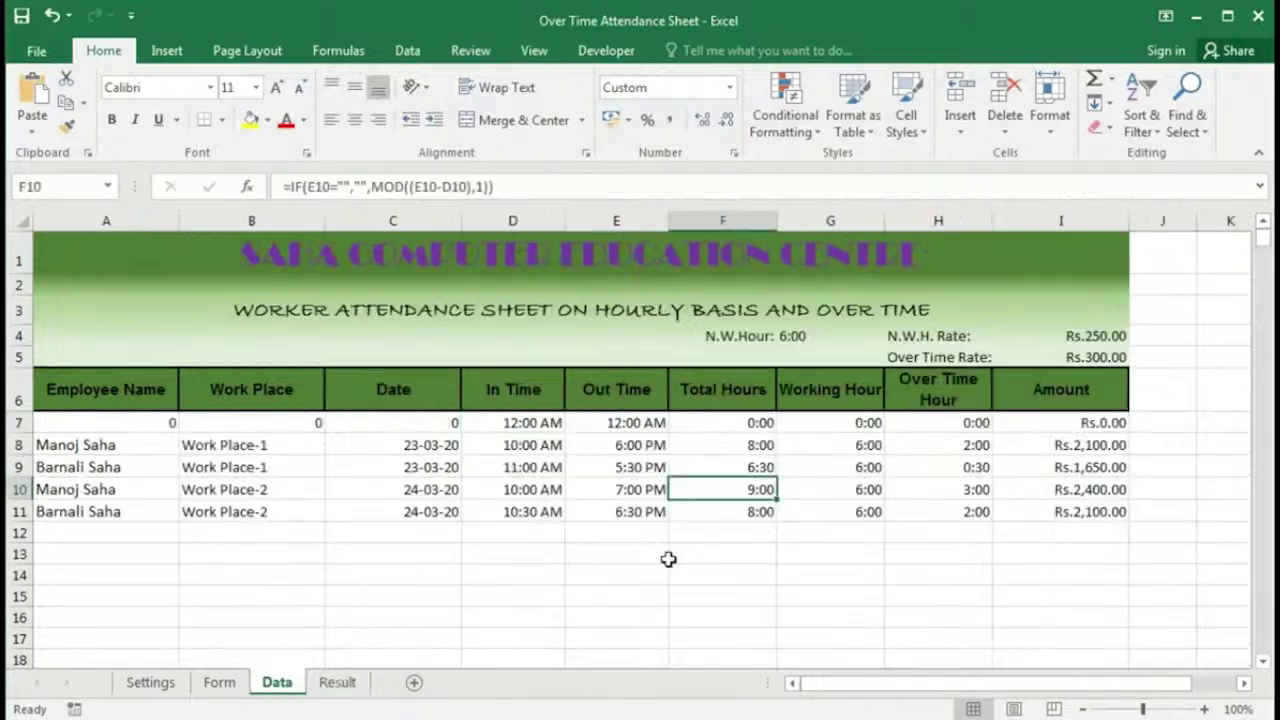
click(858, 450)
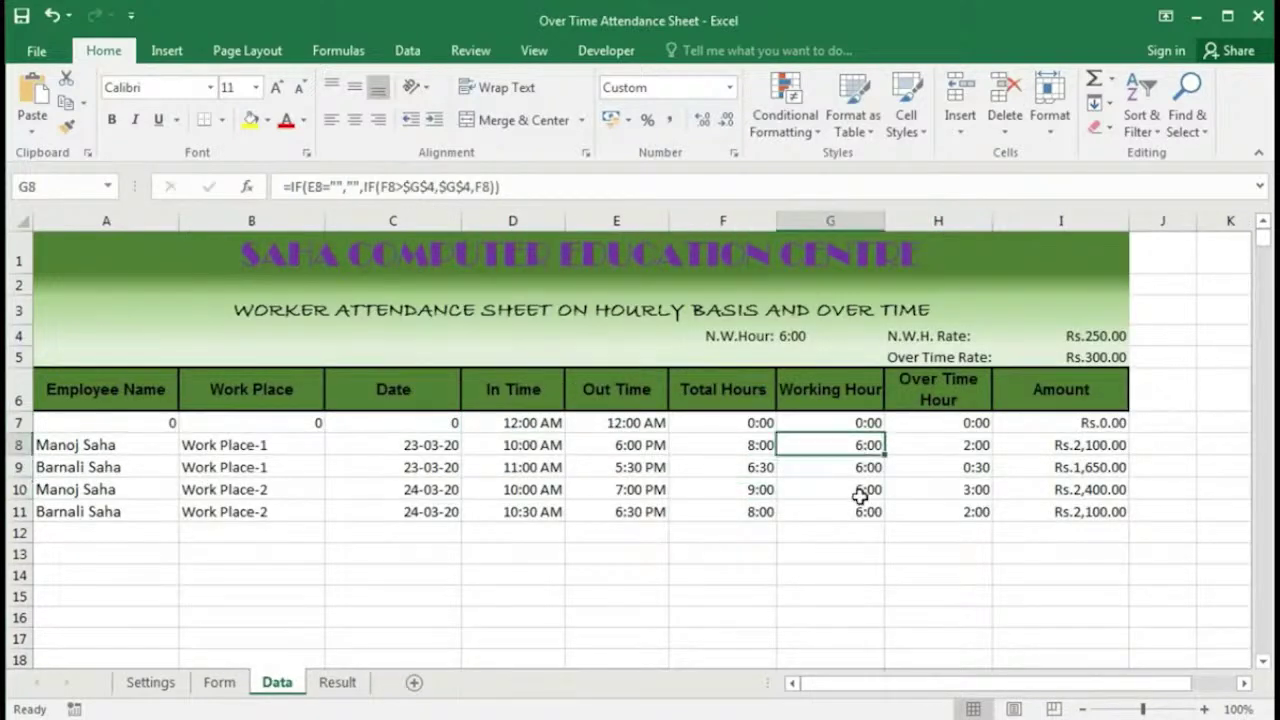
click(860, 494)
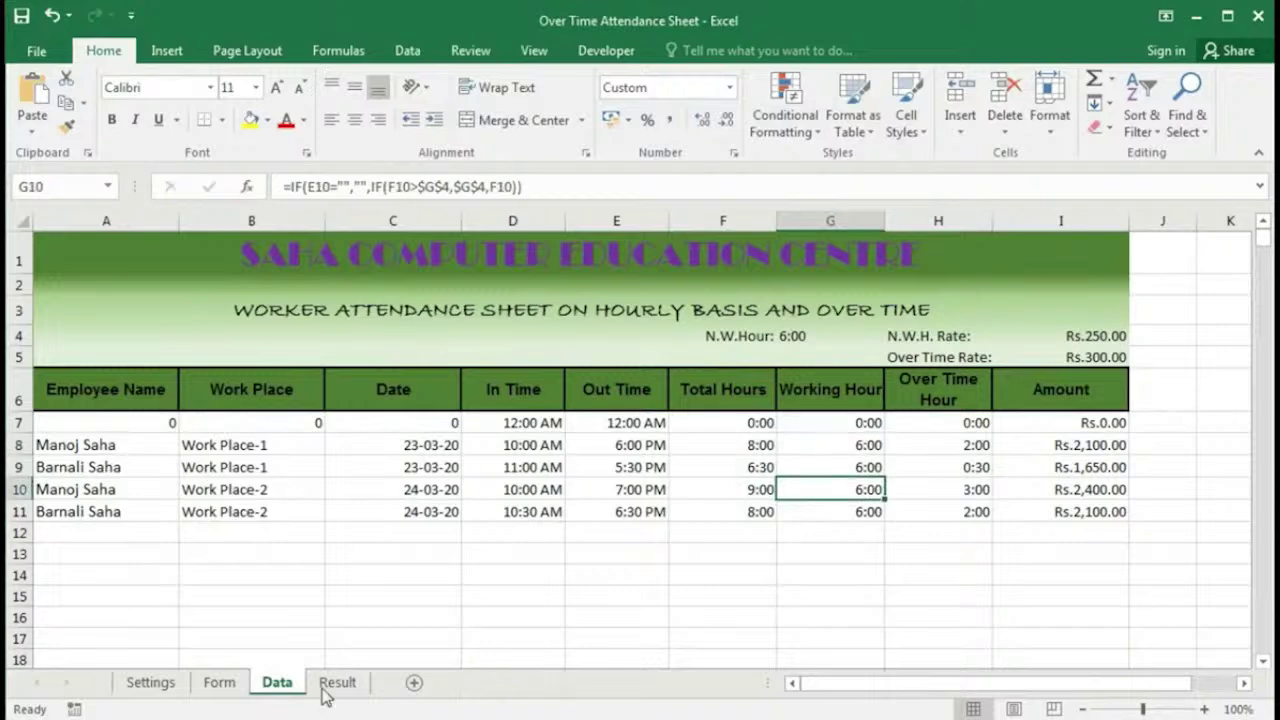
click(330, 688)
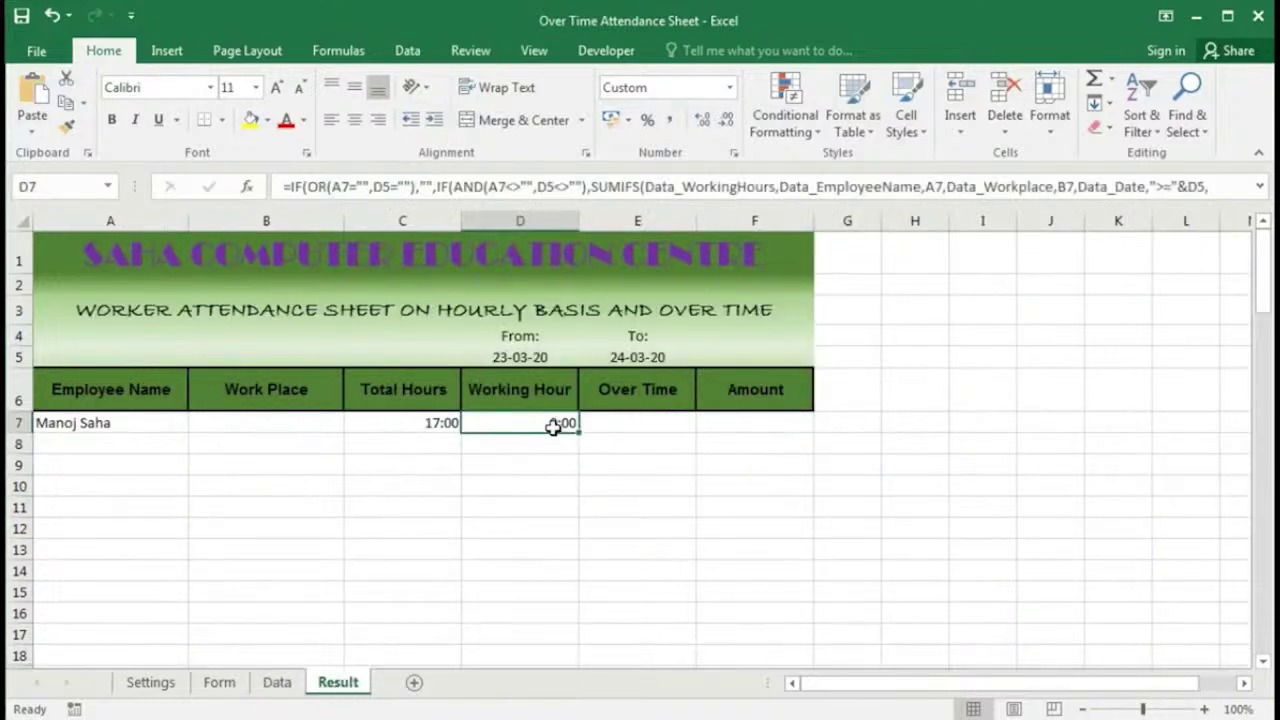
Step: Revise D7's formula to test B7 in the AND check, with absolute $D$5 and $E$5
double_click(501, 419)
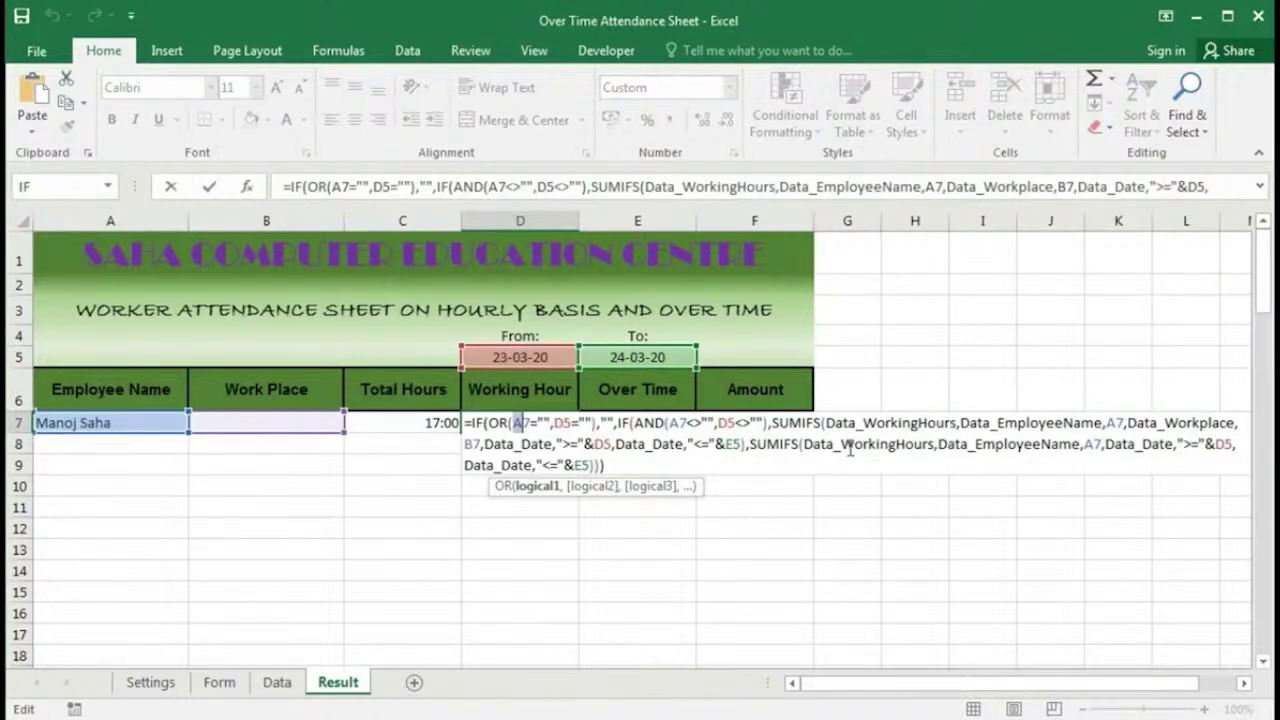
click(726, 423)
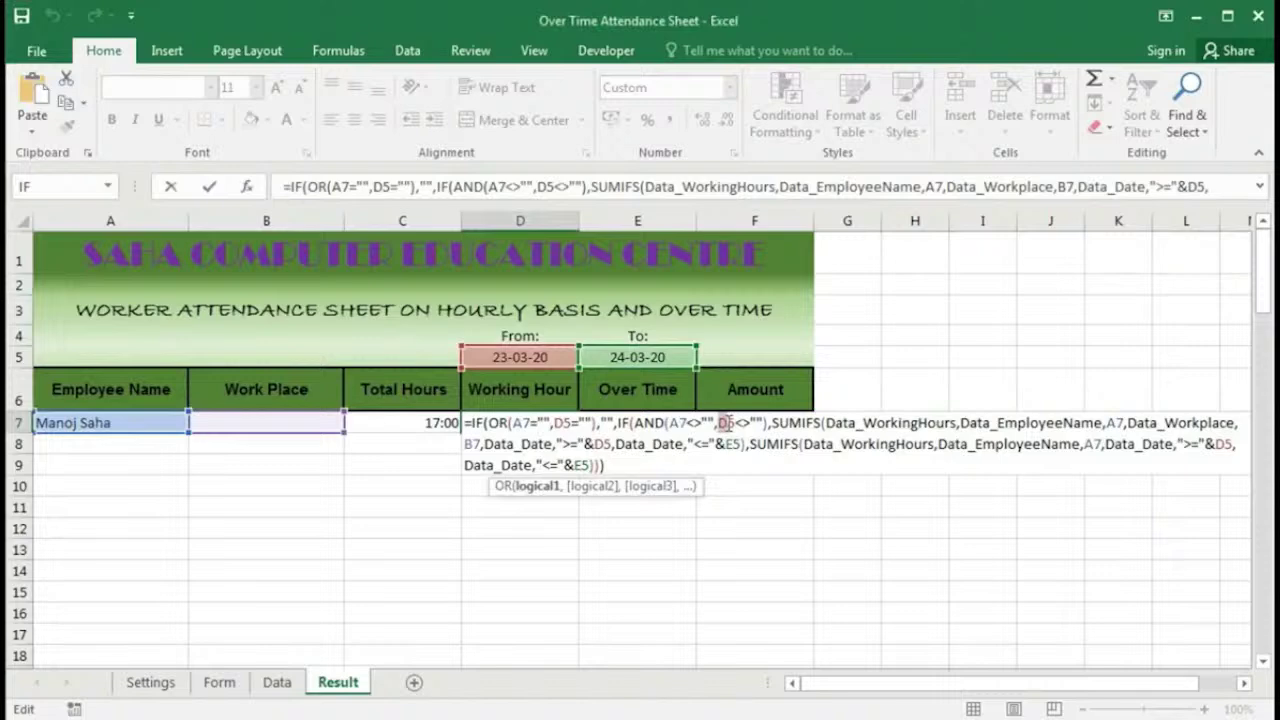
click(274, 423)
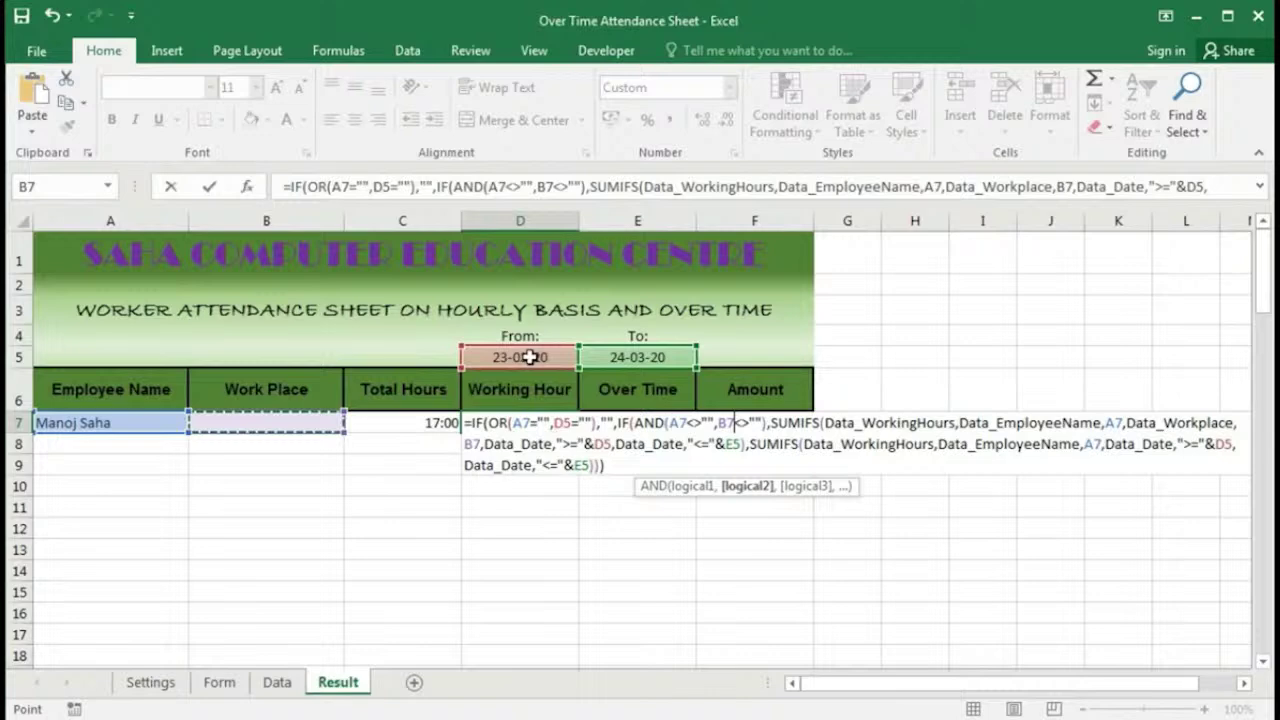
click(563, 422)
key(F4)
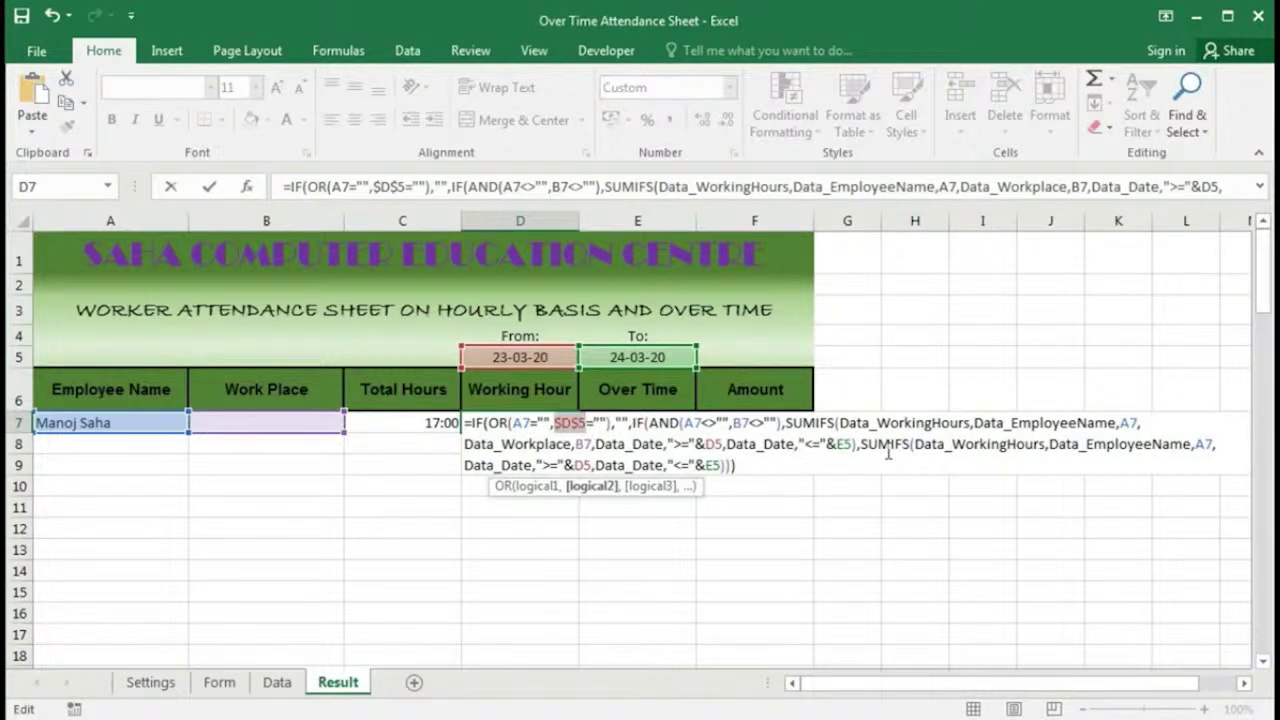
click(716, 465)
key(F4)
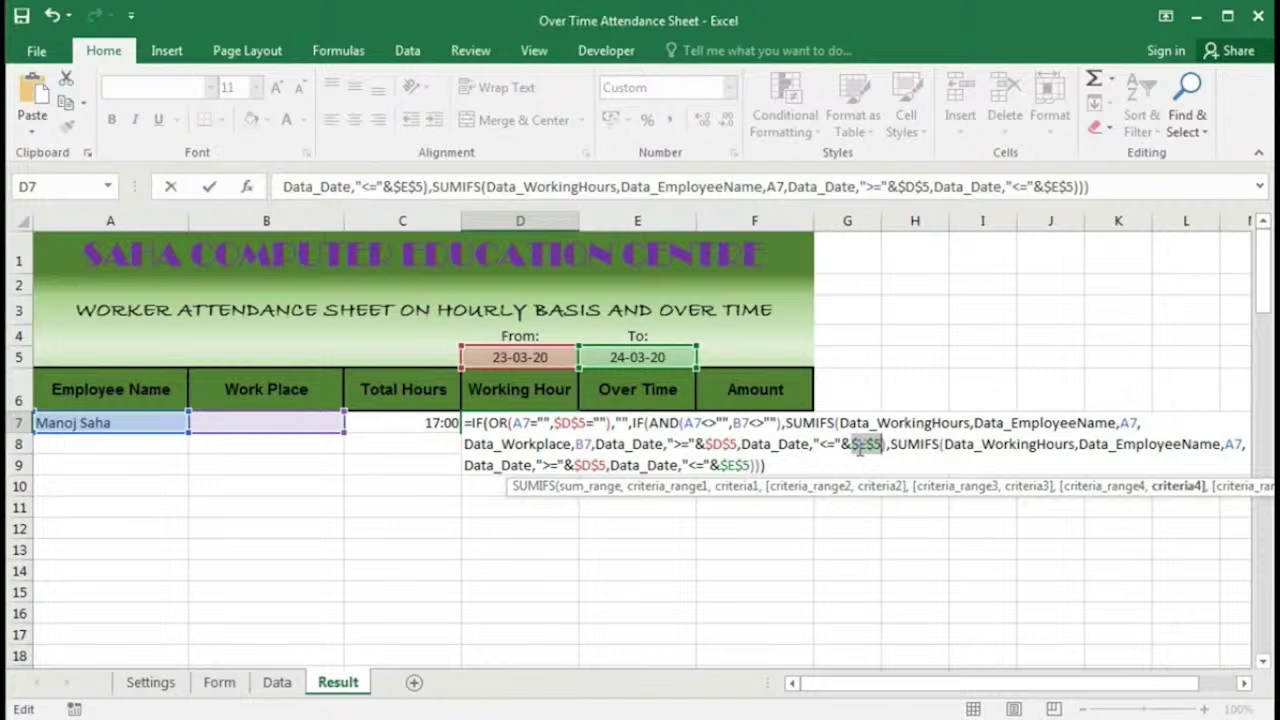
click(298, 422)
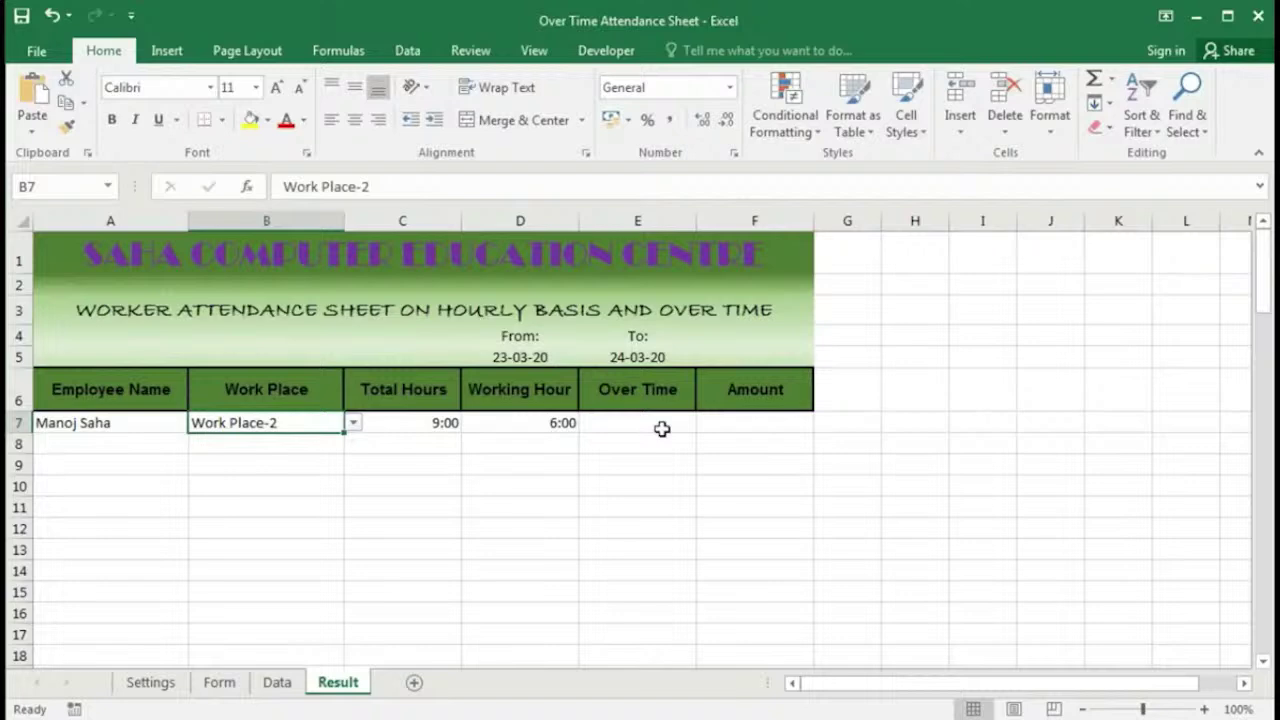
click(643, 423)
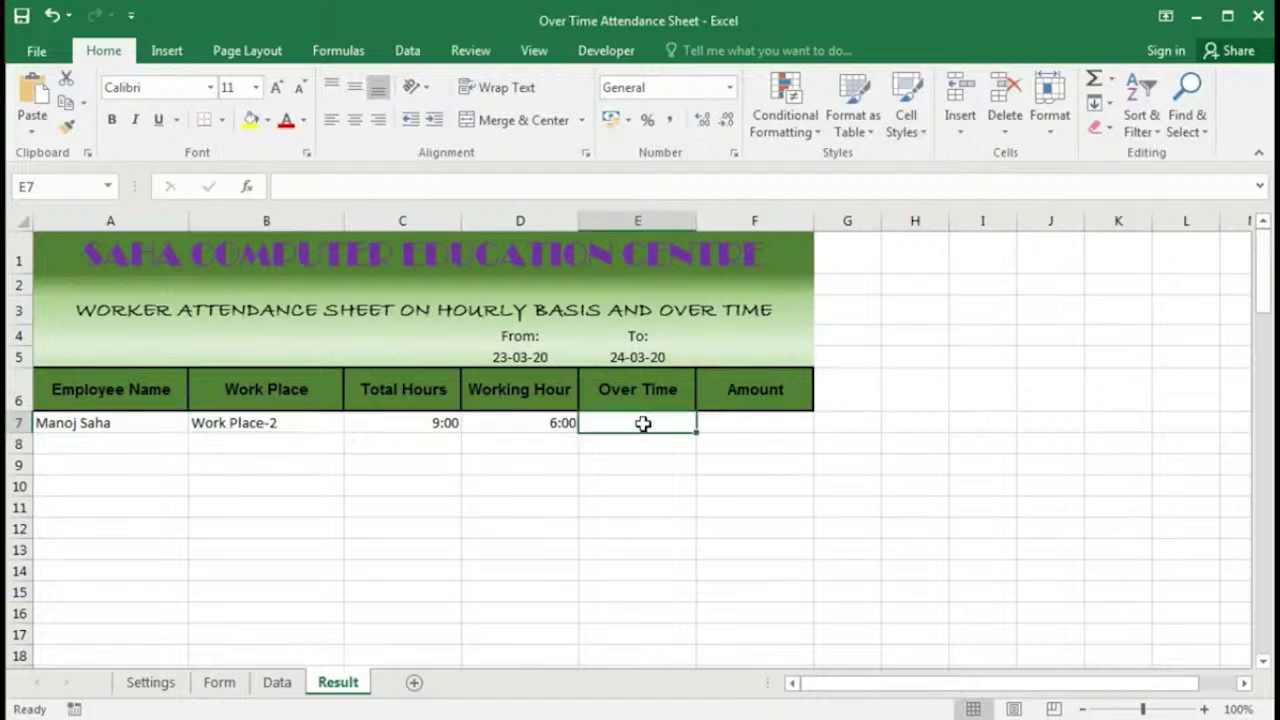
Step: Start E7 with =IF(OR(A7="",$D$5=""),"", to return blank for a missing name or From date
text(=IF(or)
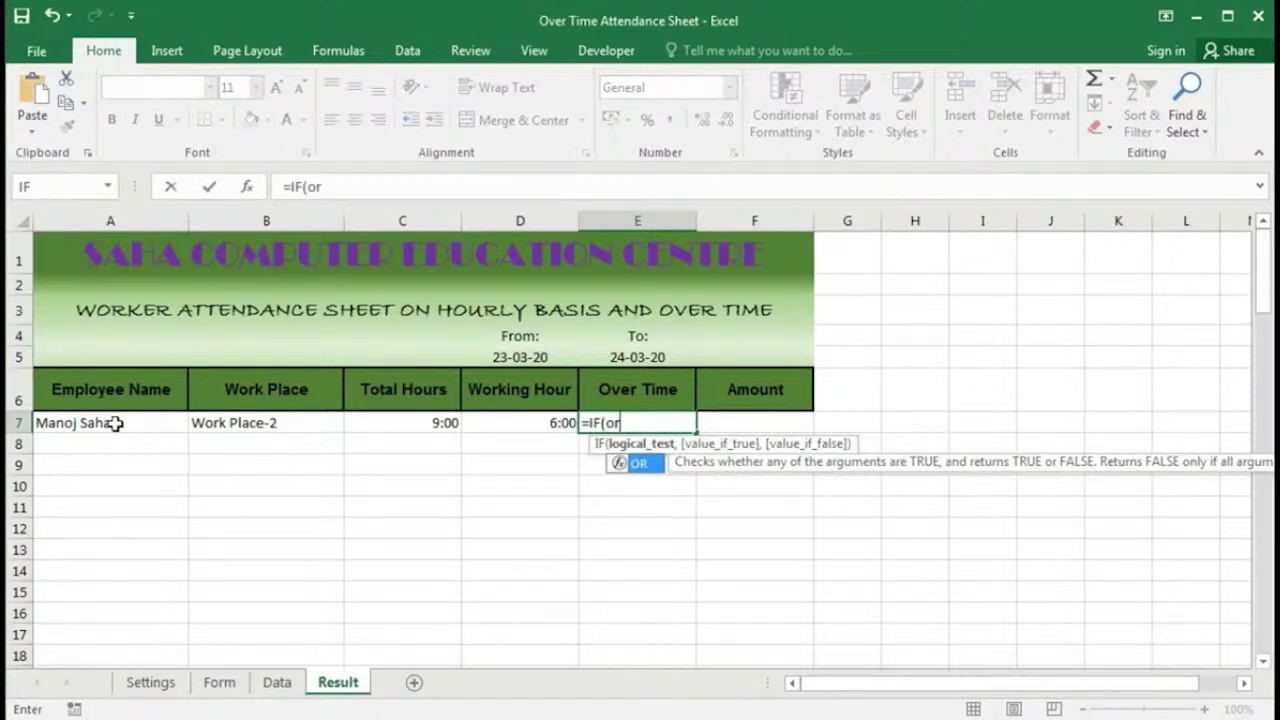
key(Tab)
click(116, 423)
text(=")
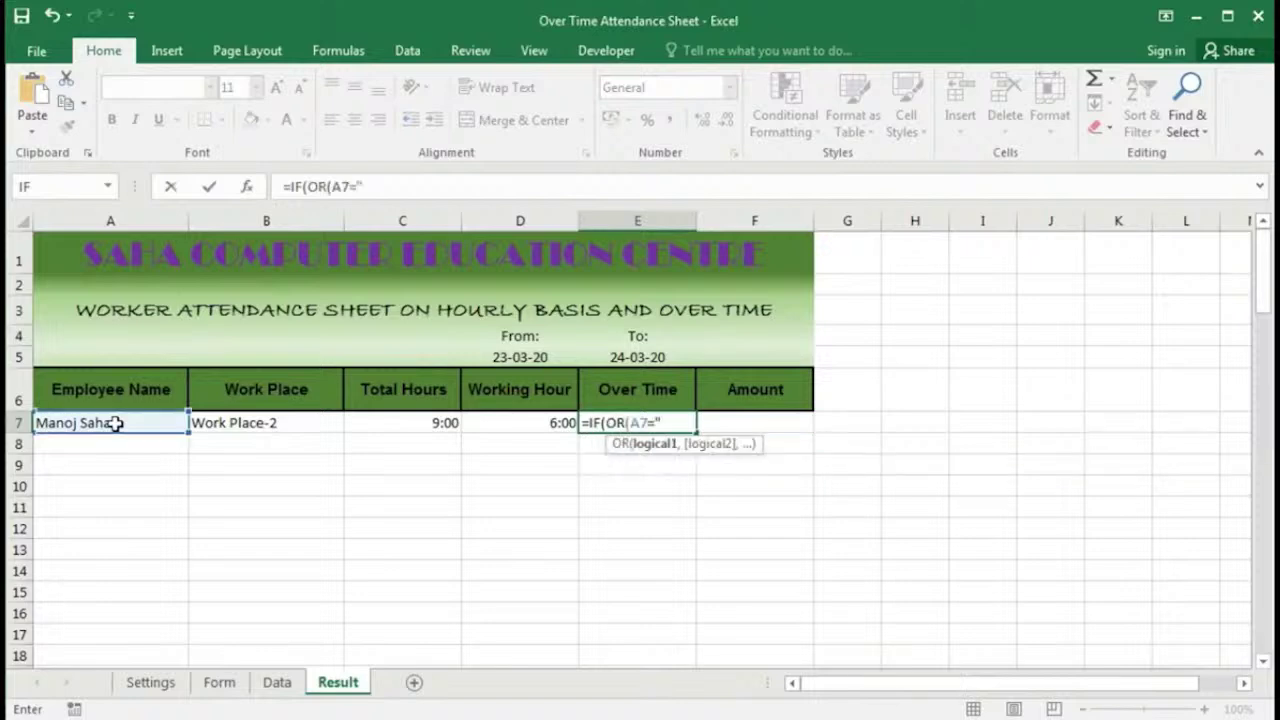
text(",)
click(522, 357)
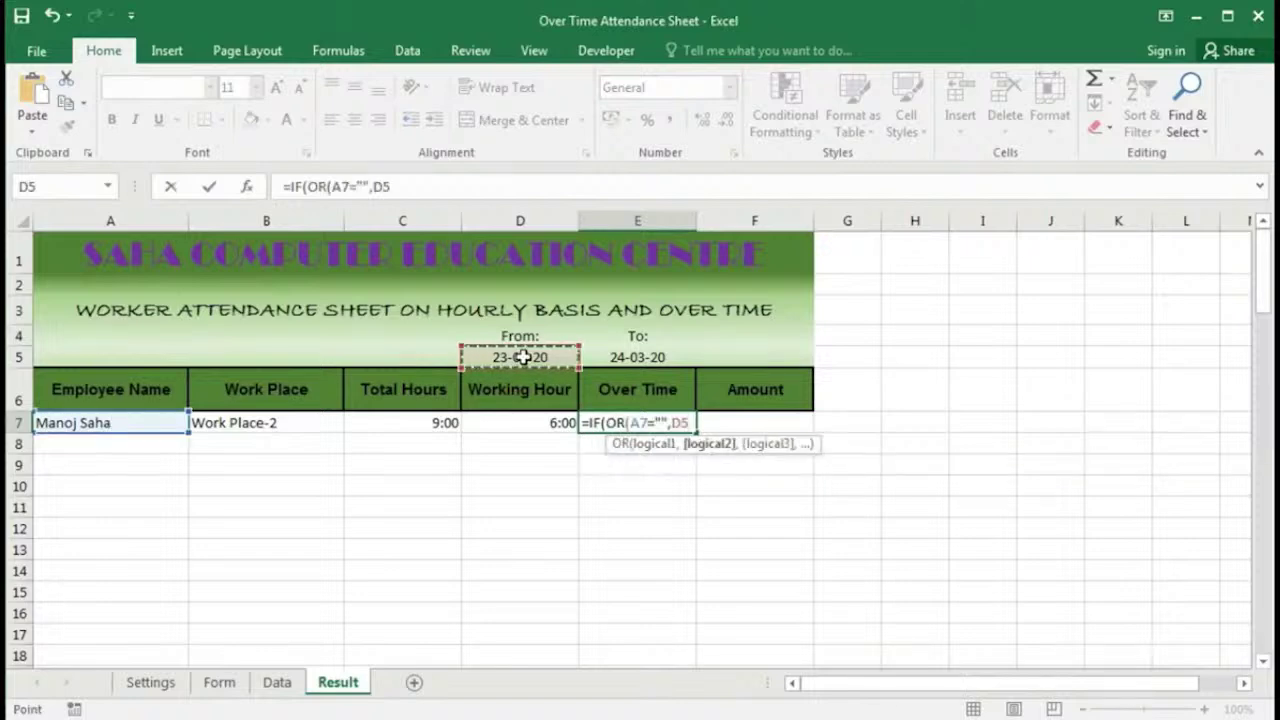
key(F4)
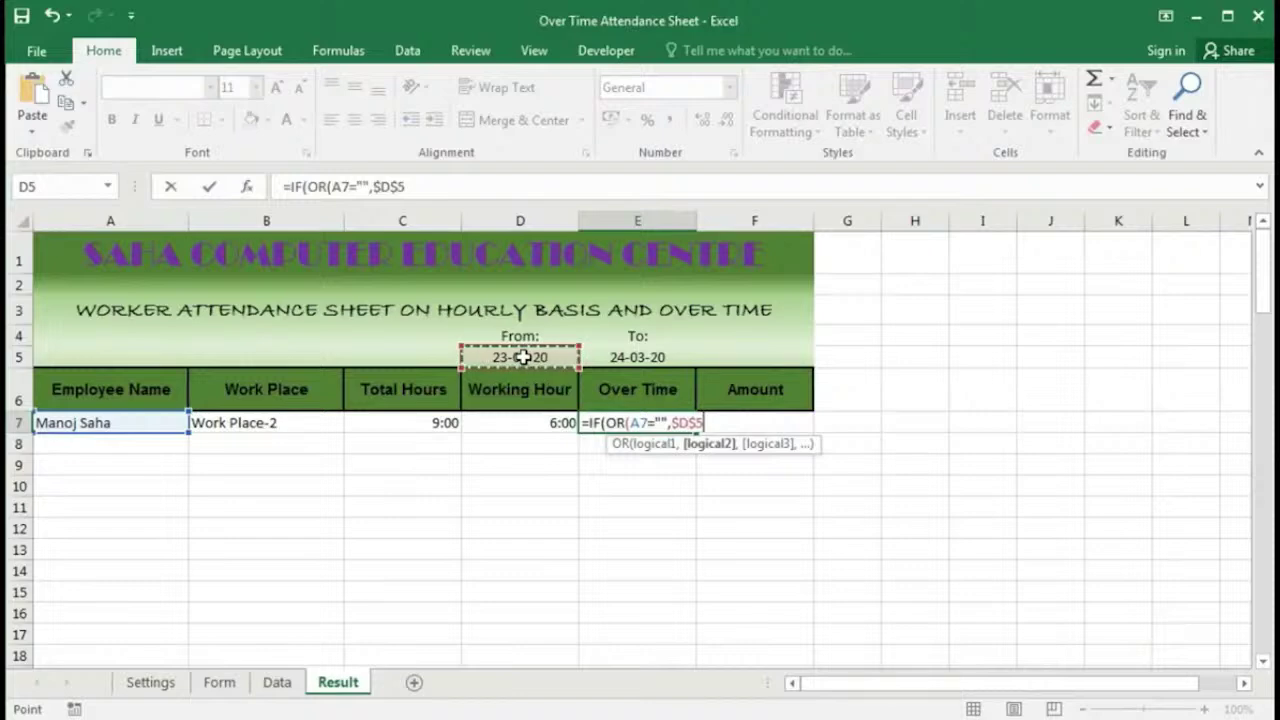
text(="")
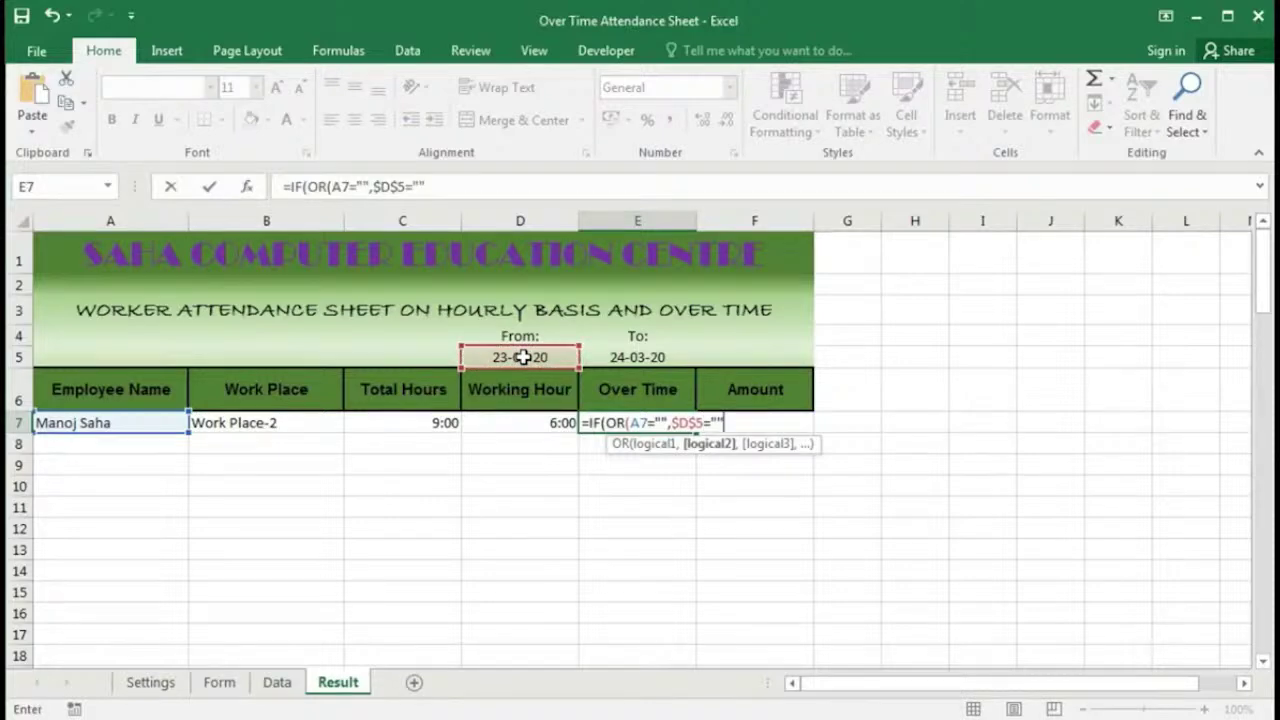
text(),"")
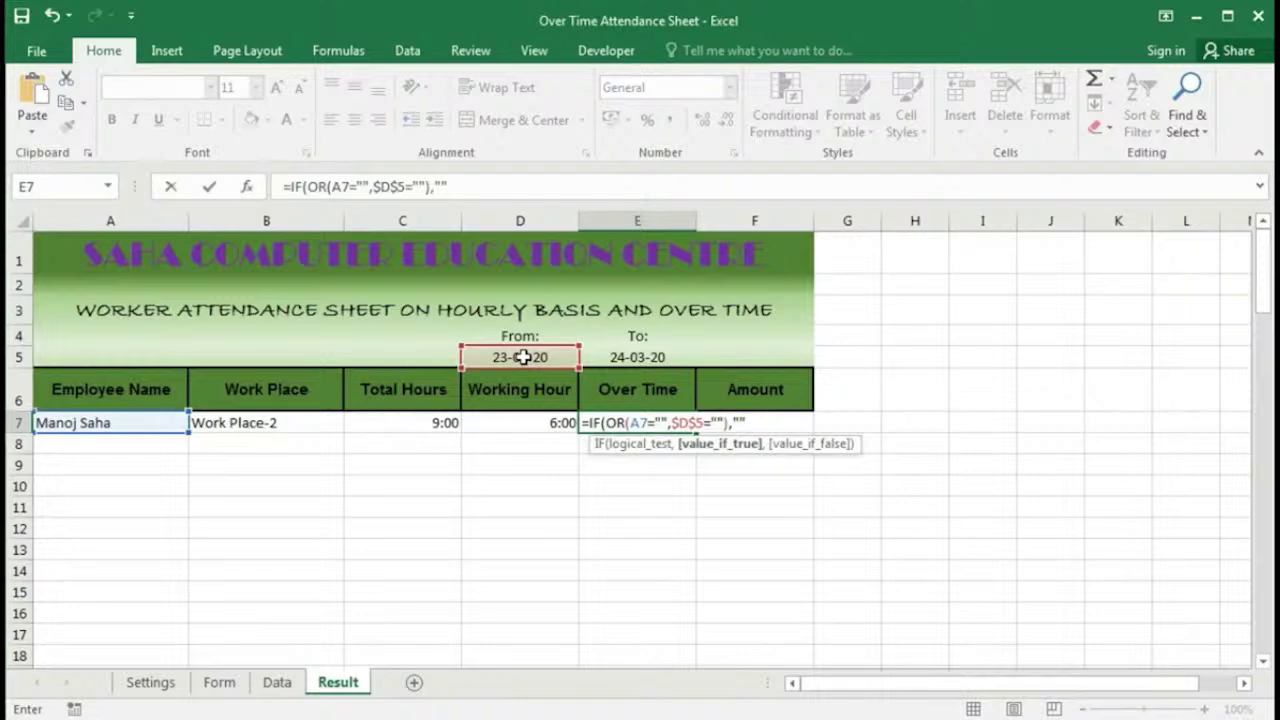
text(,)
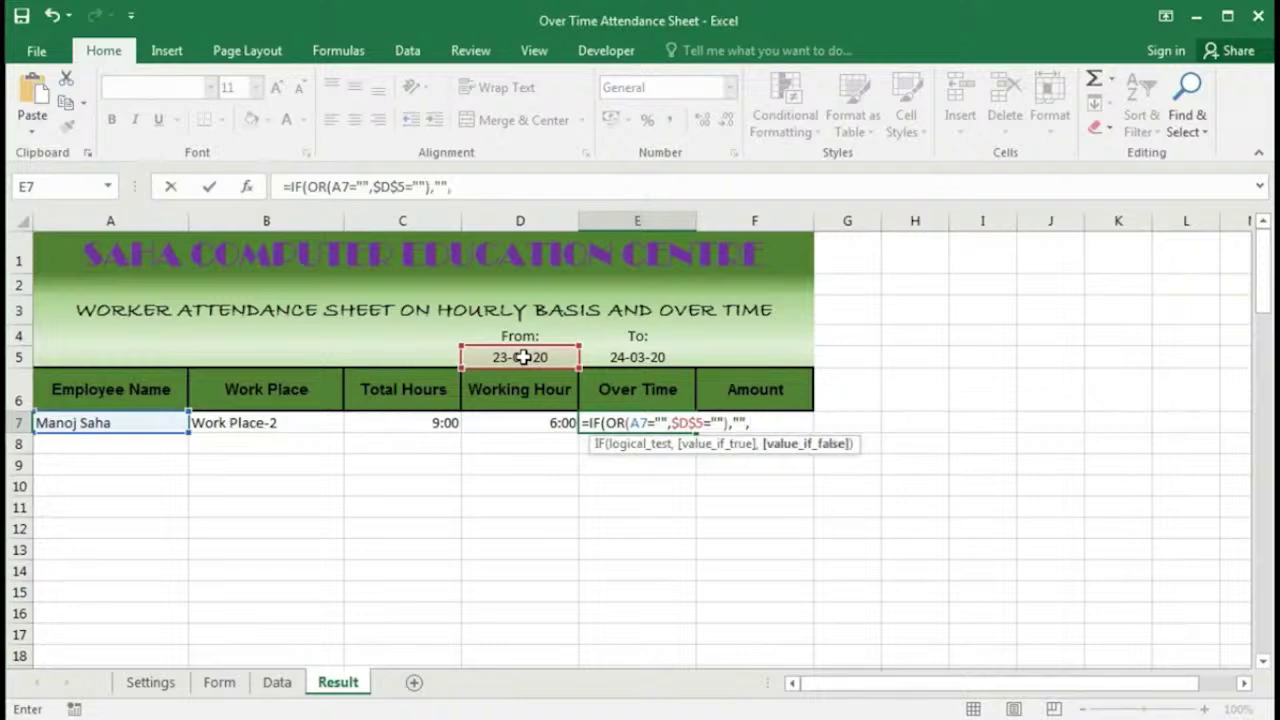
text(i)
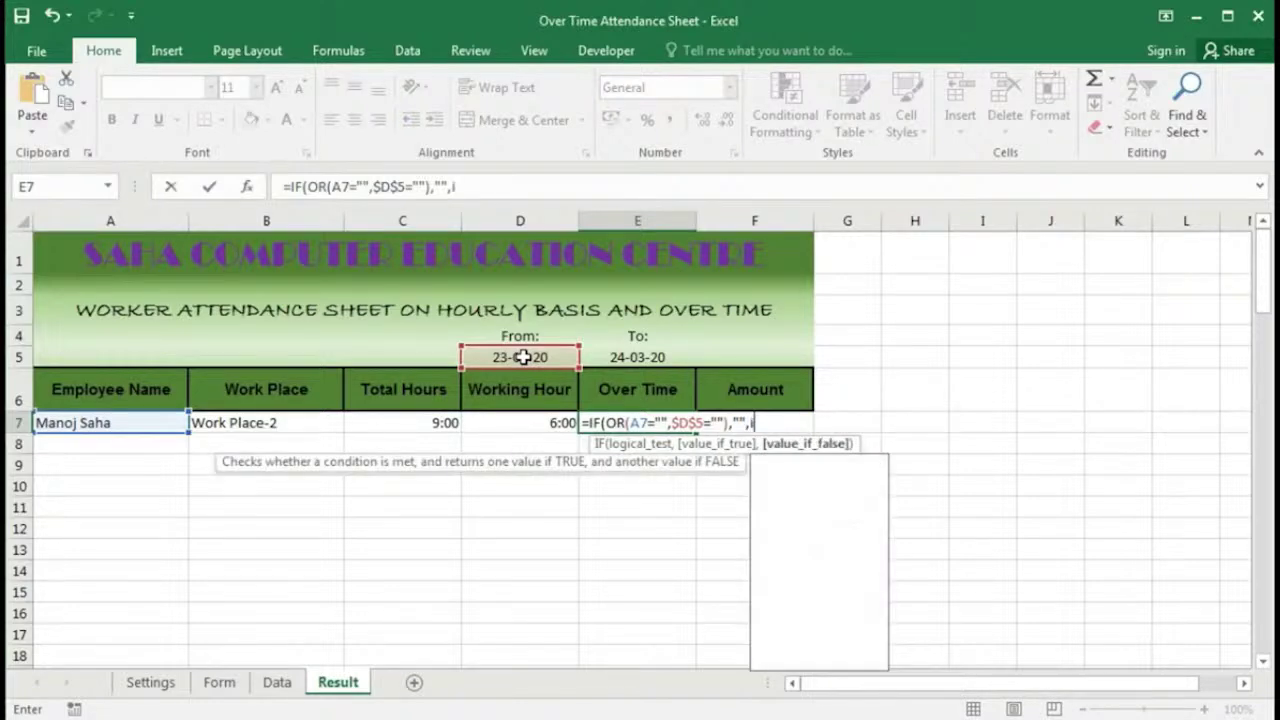
Step: Add a nested IF(AND(...)) testing that A7 and B7 are not blank
key(Tab)
click(110, 422)
text(<>="")
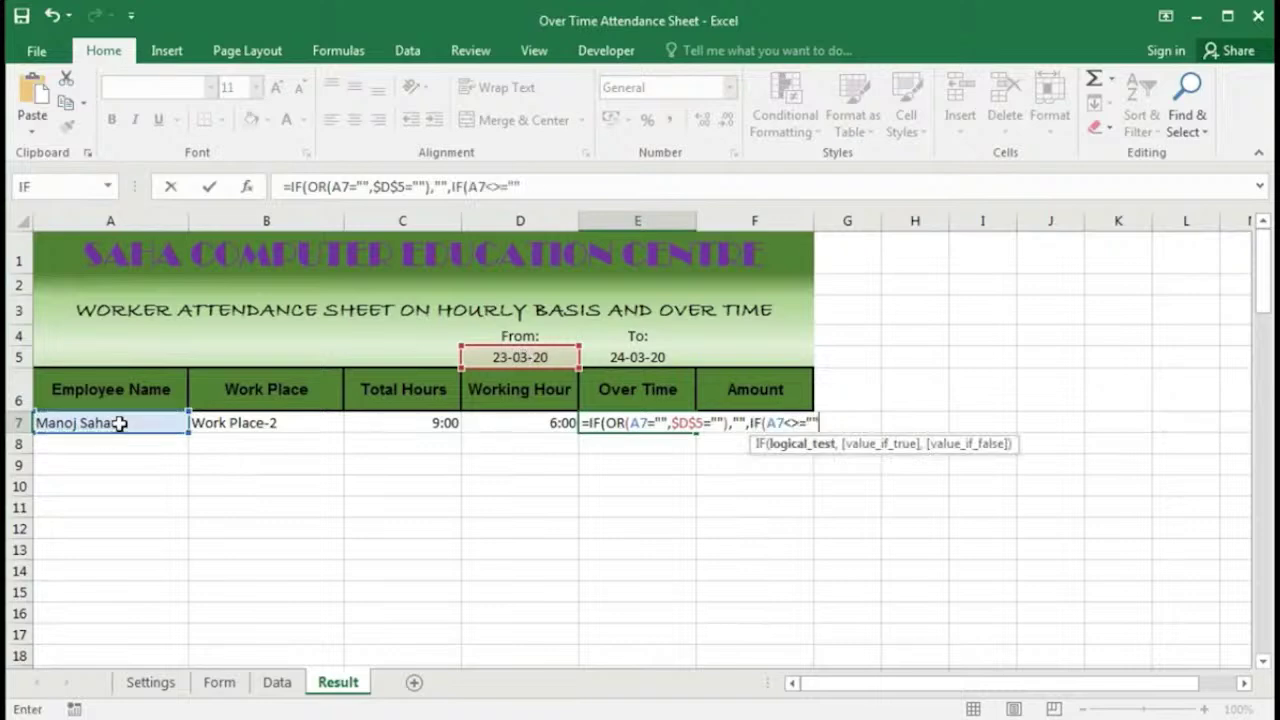
click(767, 423)
text(and)
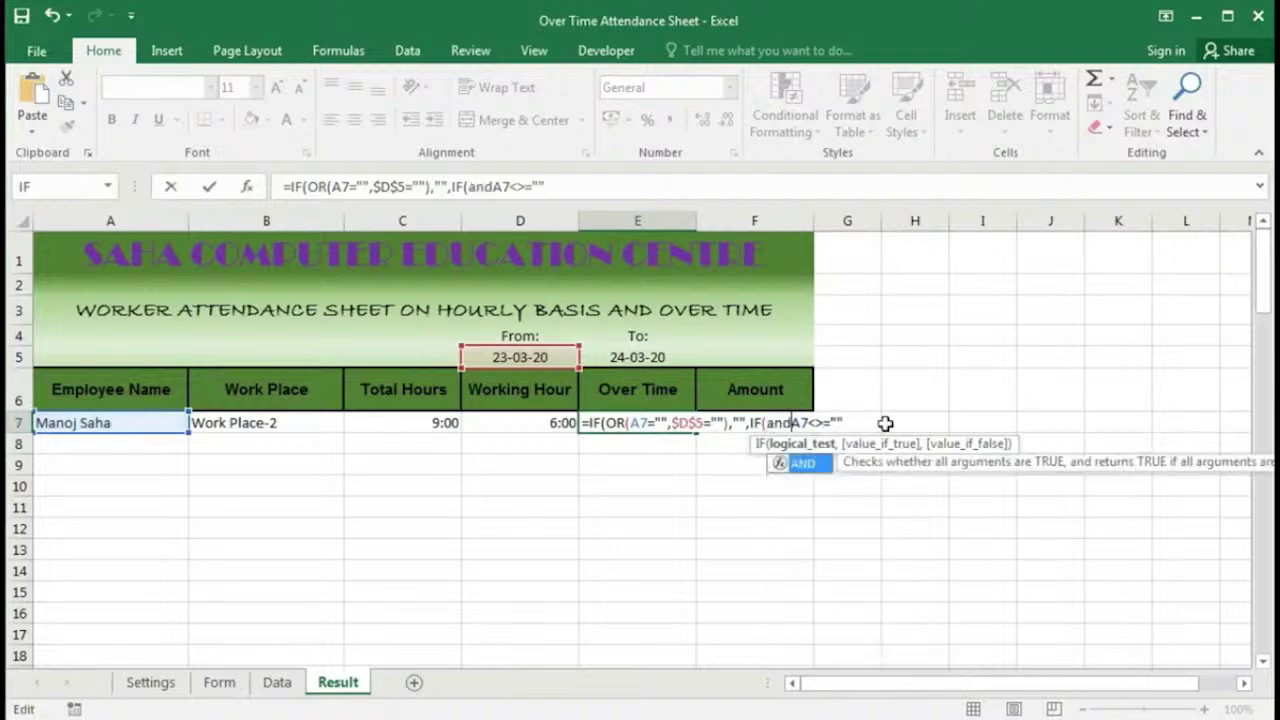
key(Tab)
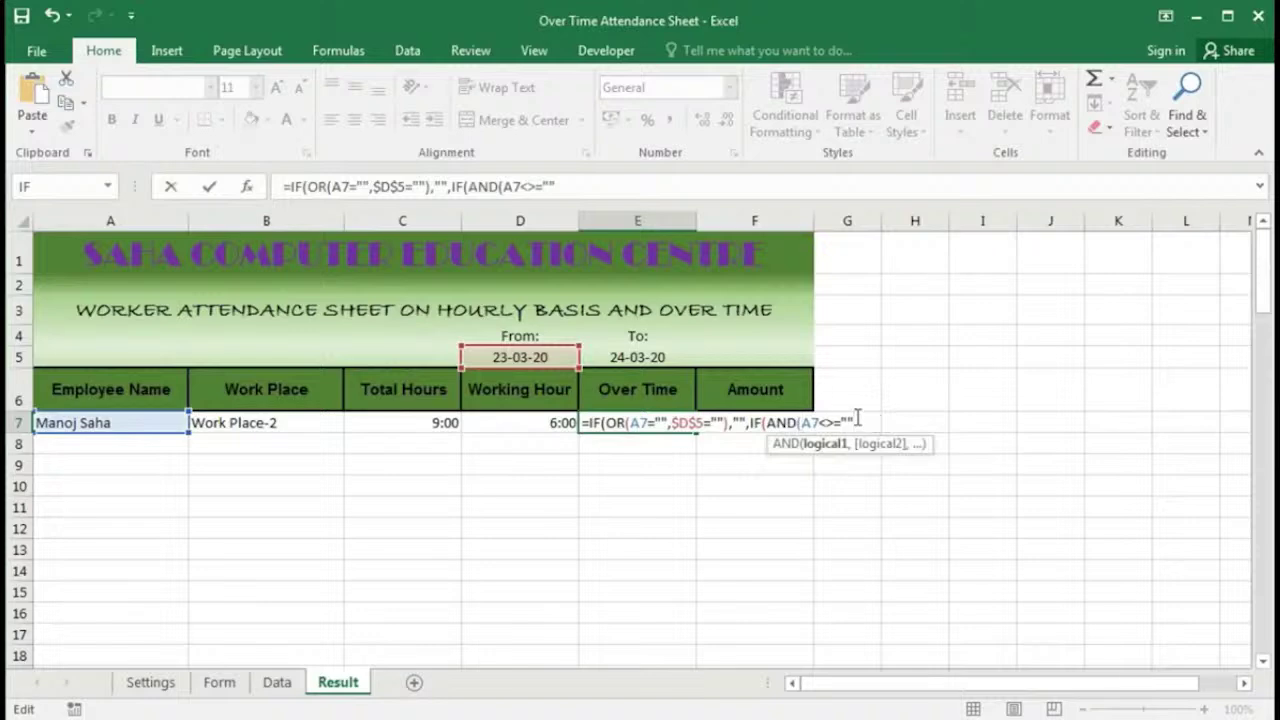
text(,)
click(283, 422)
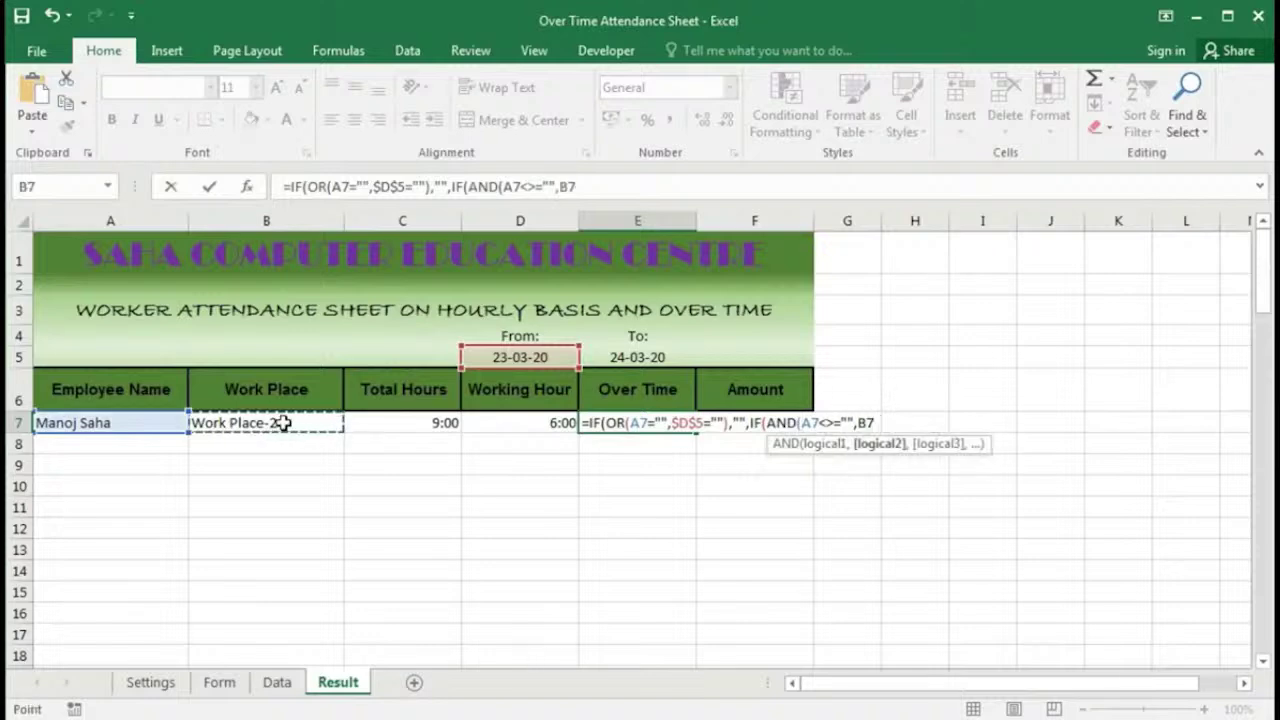
text(<)
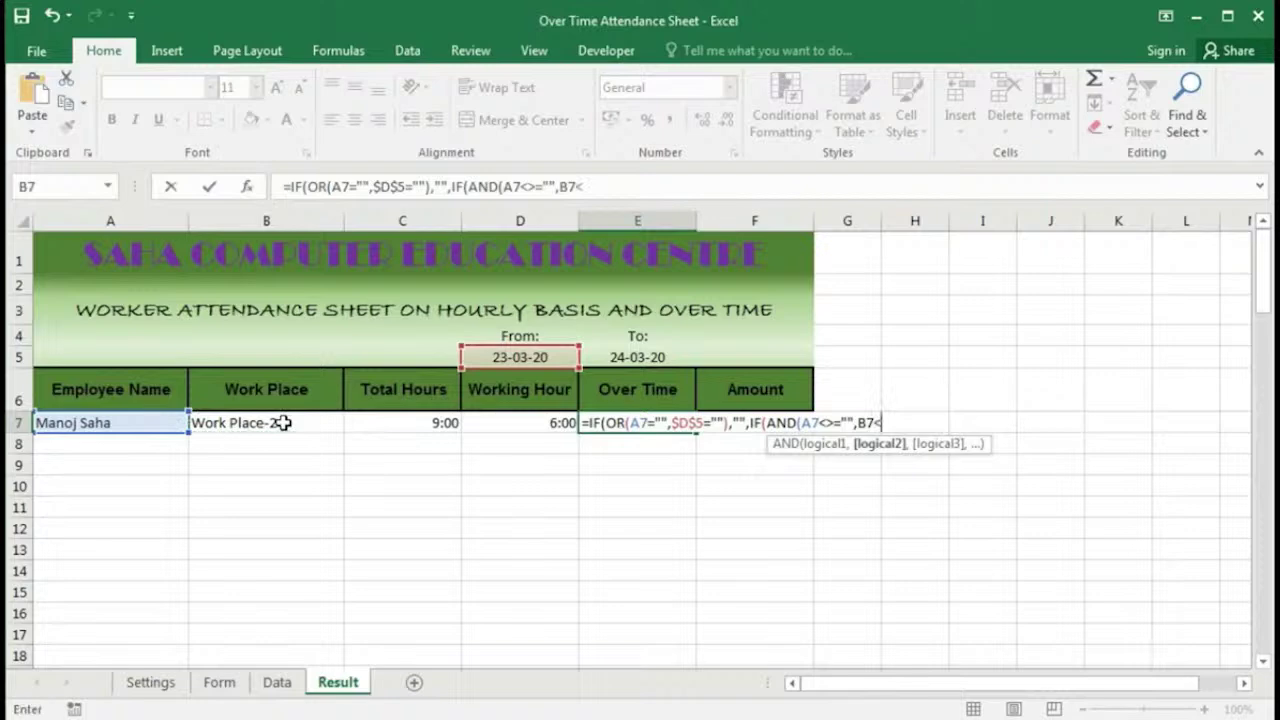
text(>"")
Step: Remove the stray equals sign after A7<>, close the AND, and begin the true-case function
click(850, 422)
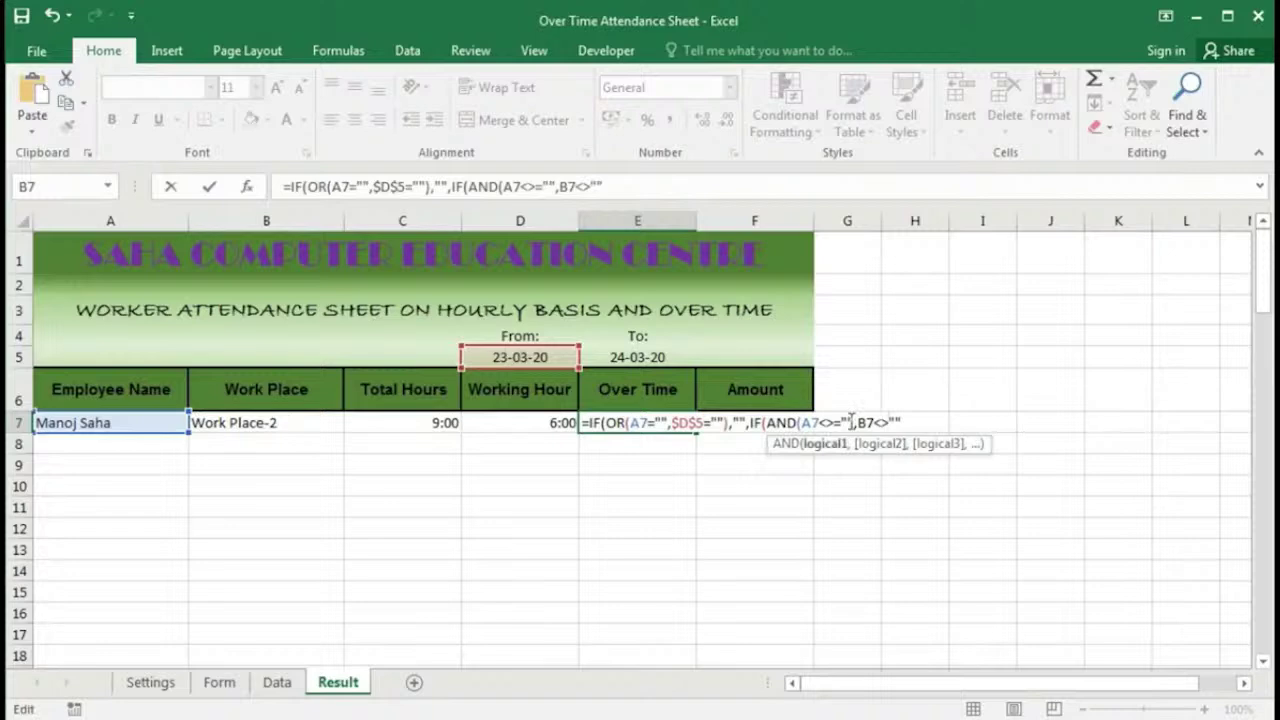
key(BackSpace)
click(914, 425)
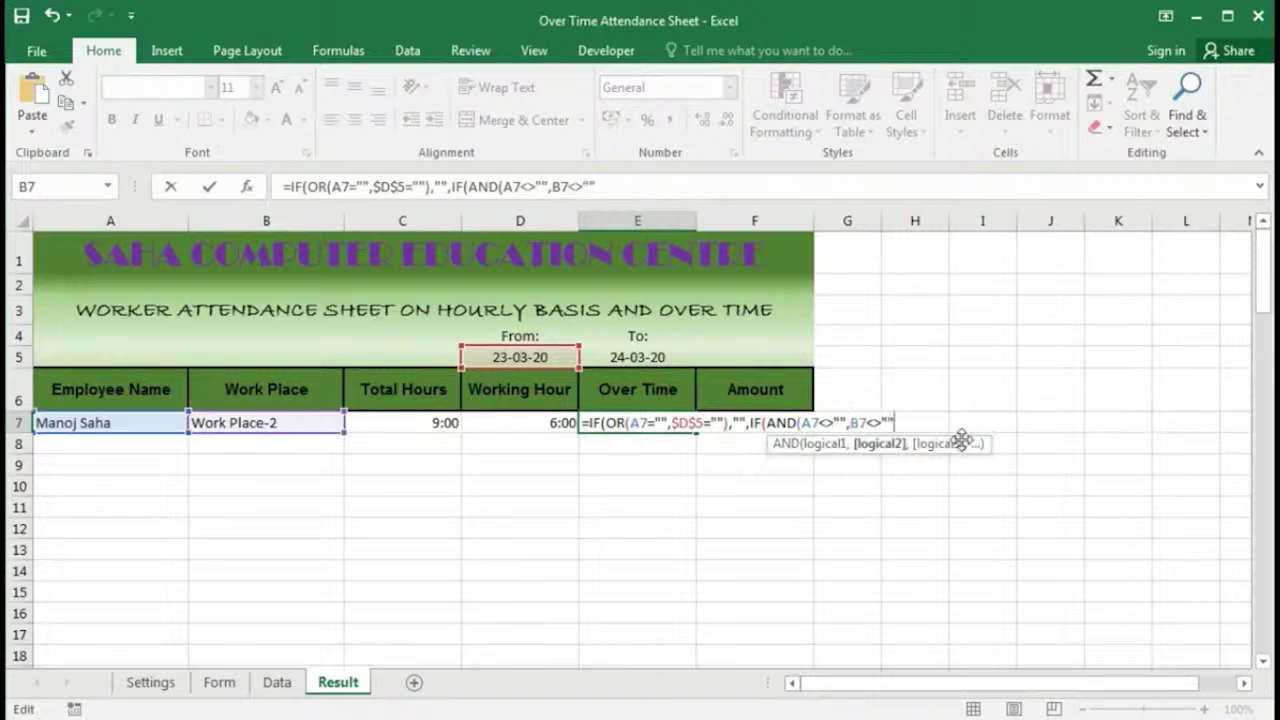
text())
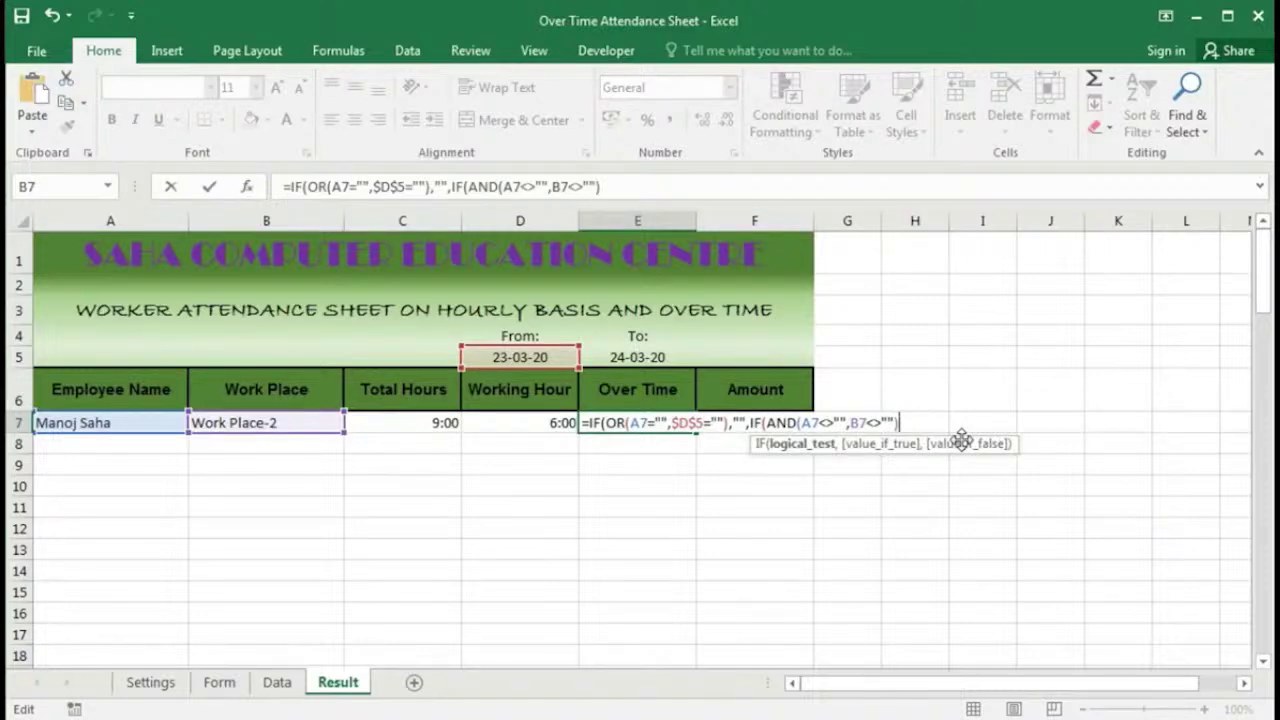
text(,su)
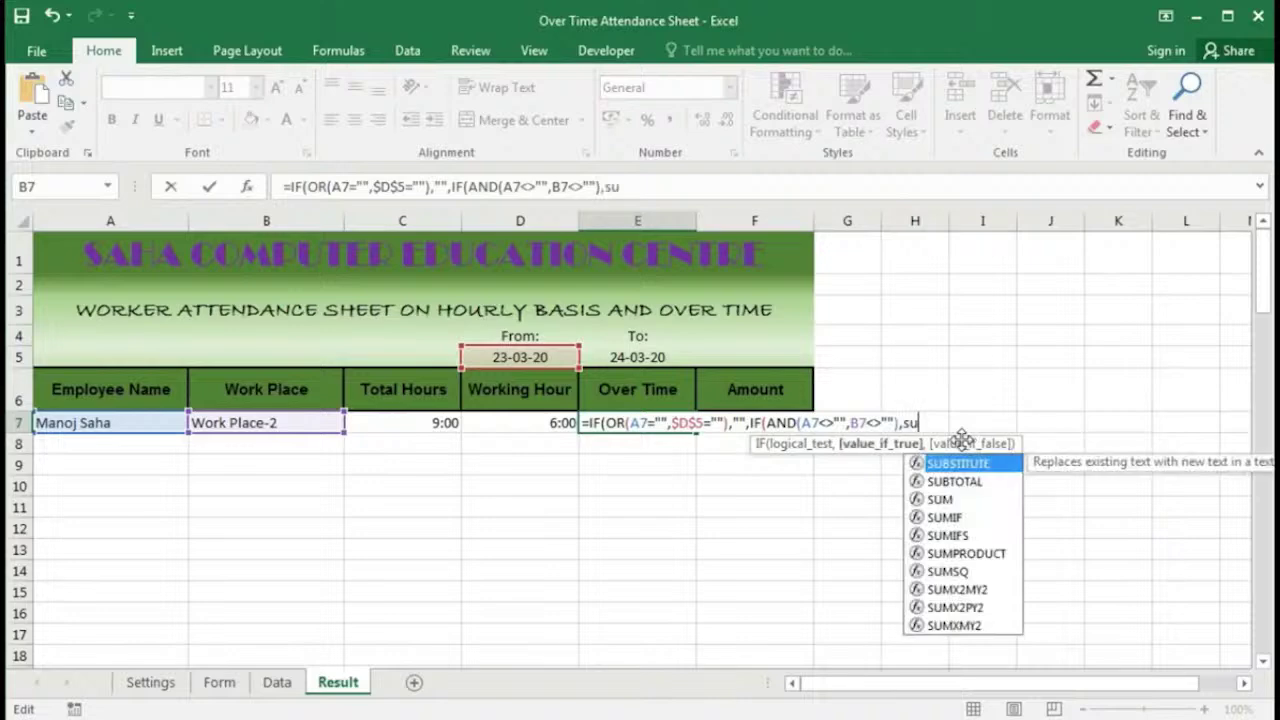
Step: Insert SUMIFS(Data_OverTime) by A7, B7 and Data_Date between $D$5 and E5
double_click(948, 535)
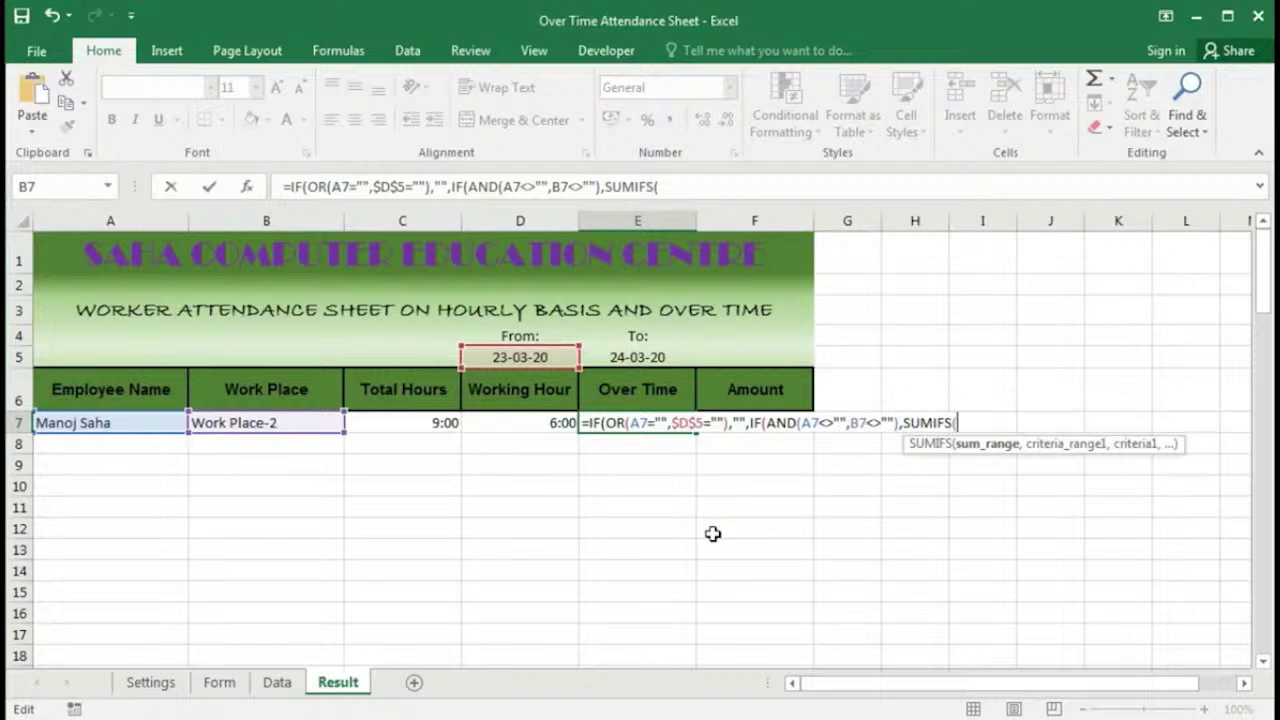
text(Data_OverTime,Data_EmployeeName,)
click(119, 423)
text(,)
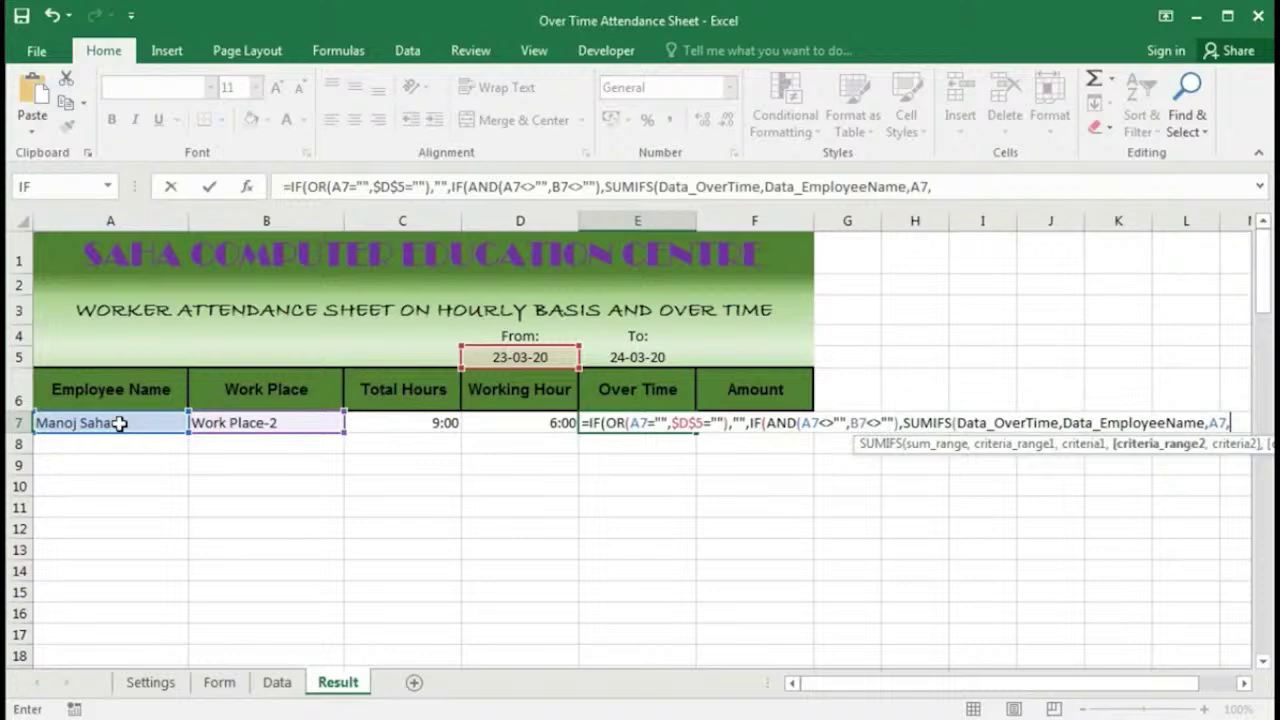
text(Data_Workplace,)
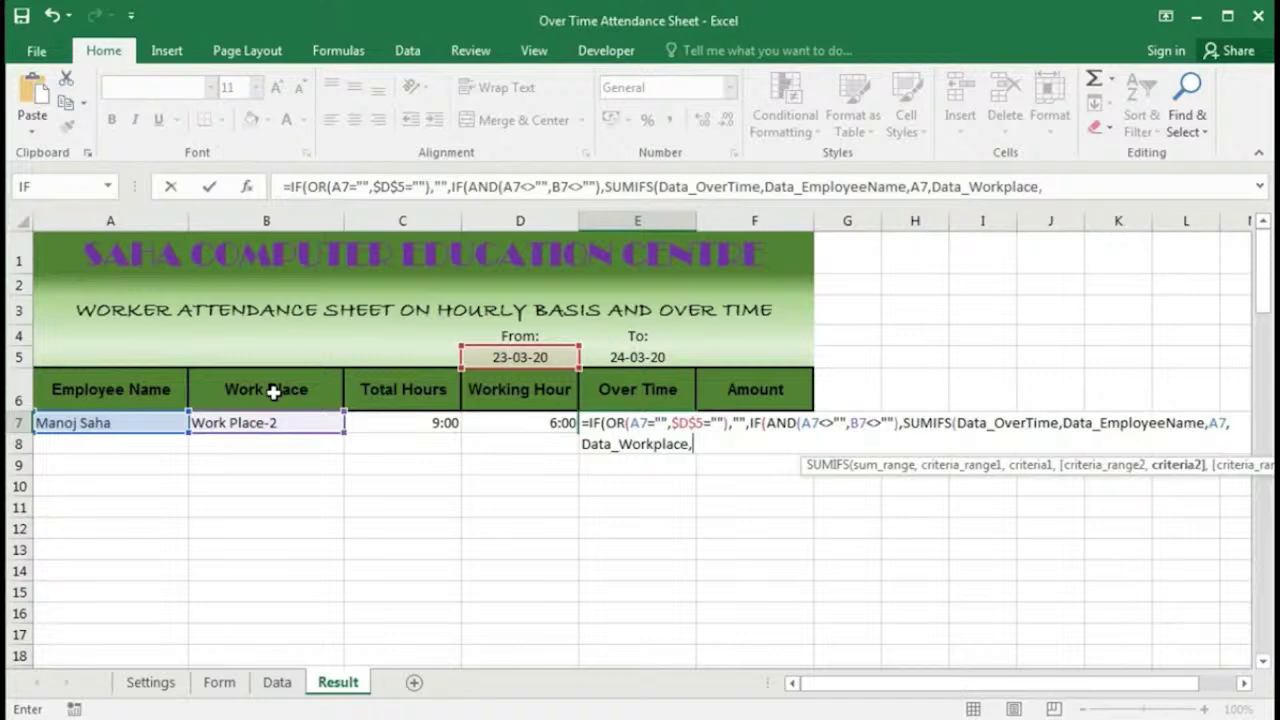
text(B7,Data_Date,)
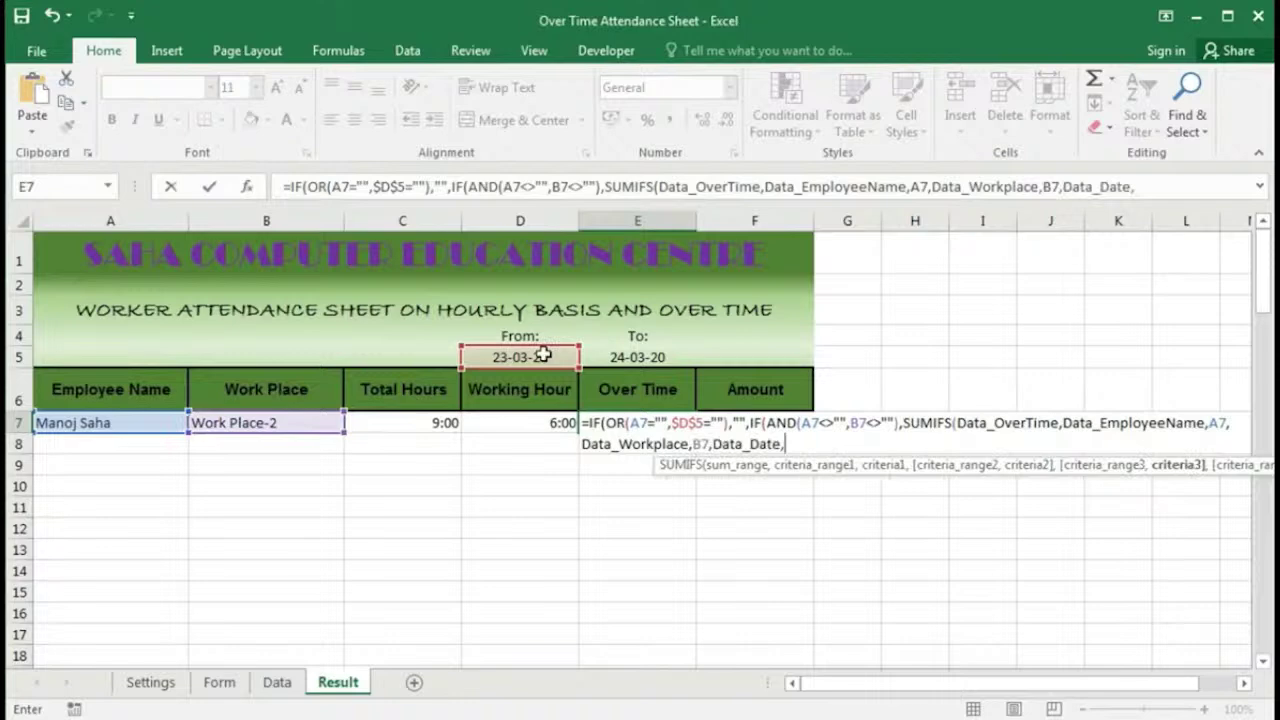
text(">=)
text("&)
click(541, 356)
key(F4)
text(,)
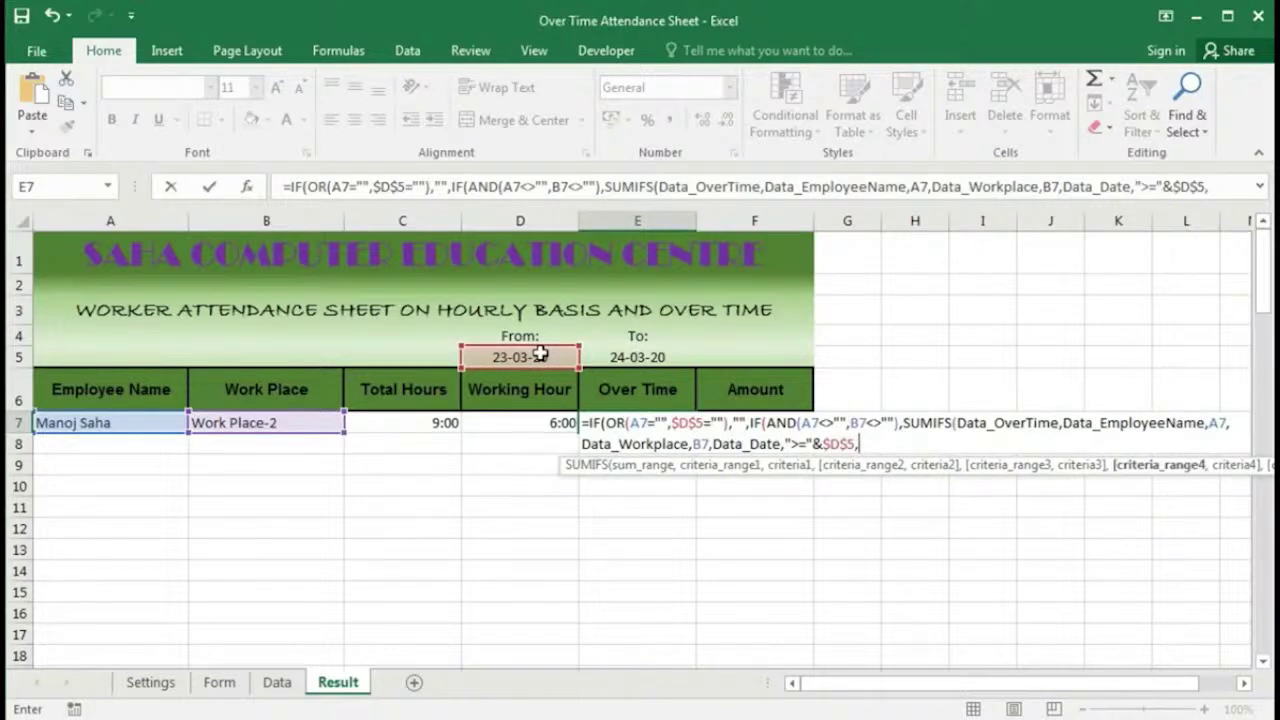
text(Data_Date,)
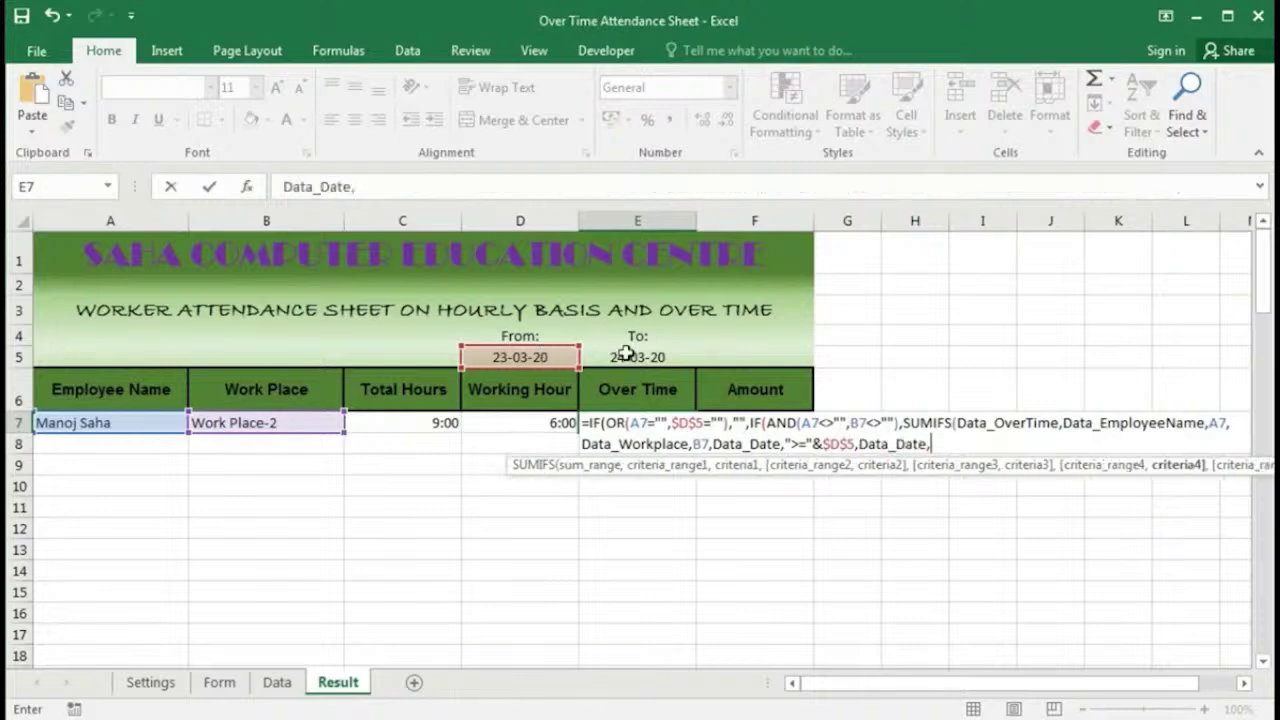
text("<="&)
click(625, 353)
text())
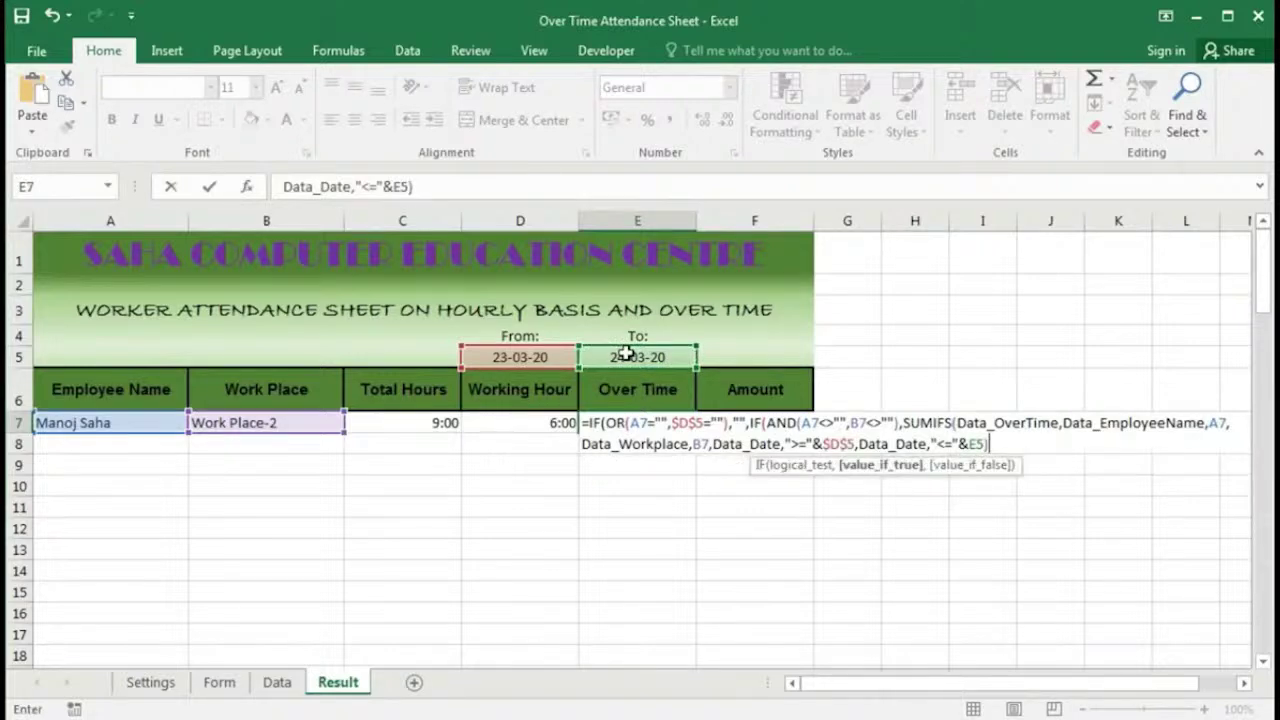
text(,)
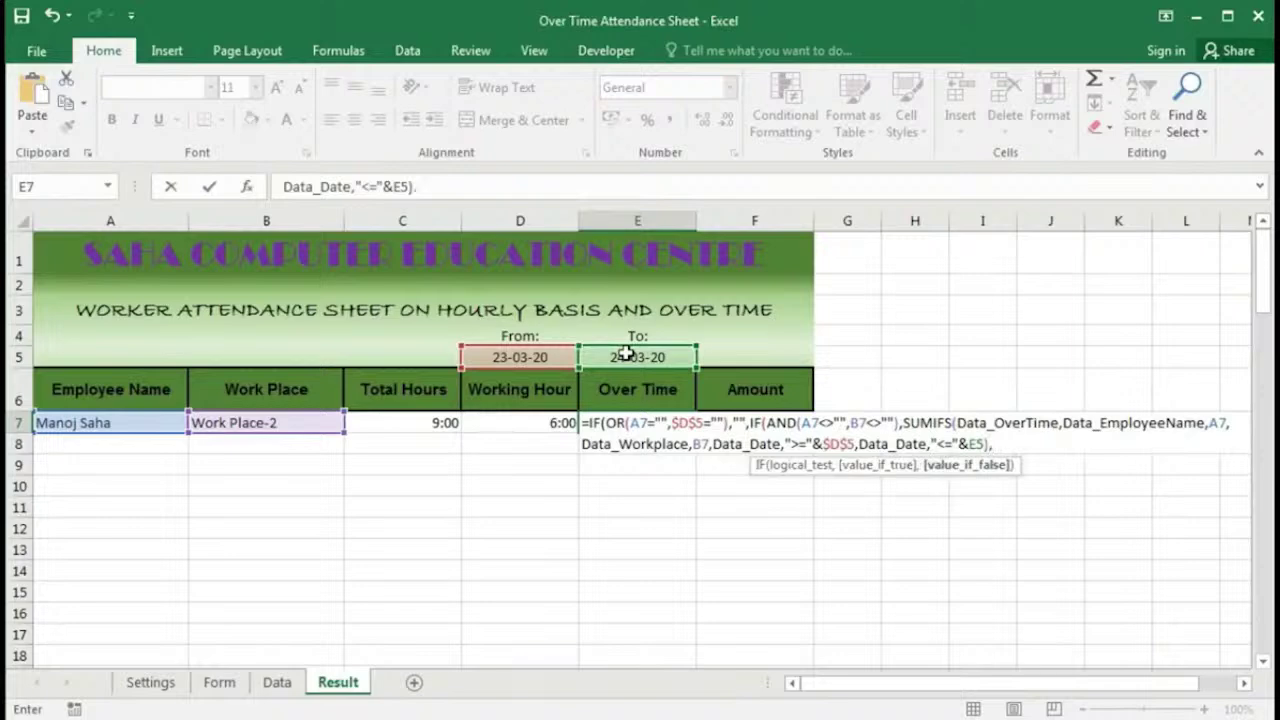
Step: Duplicate the SUMIFS as a fallback, close the formula and enter E7, showing 0.125
drag(903, 423, 990, 443)
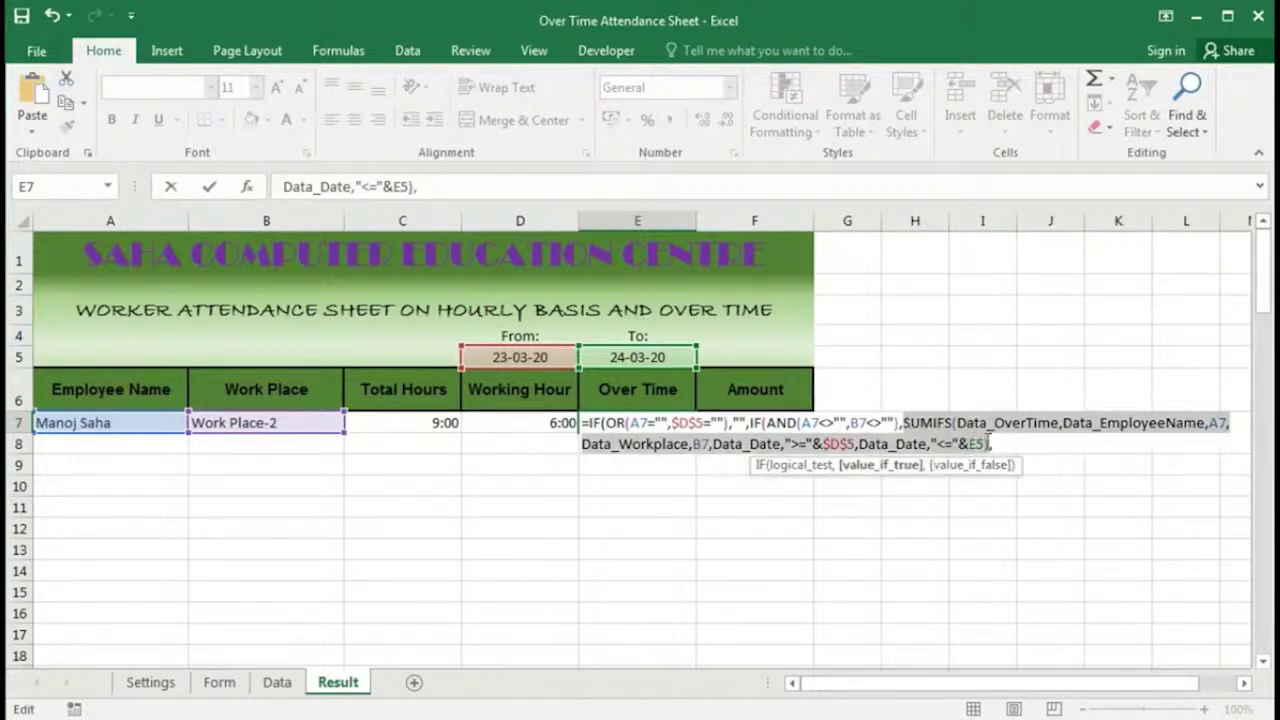
click(993, 443)
key(ctrl+v)
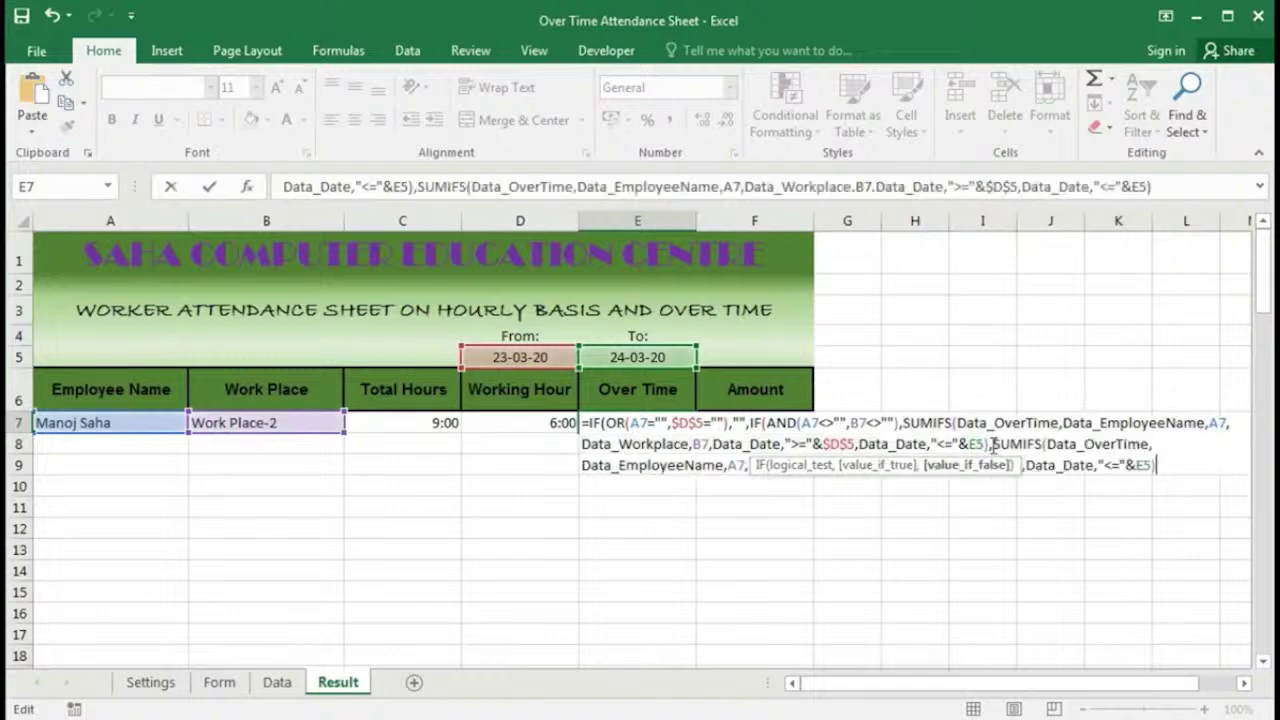
click(752, 466)
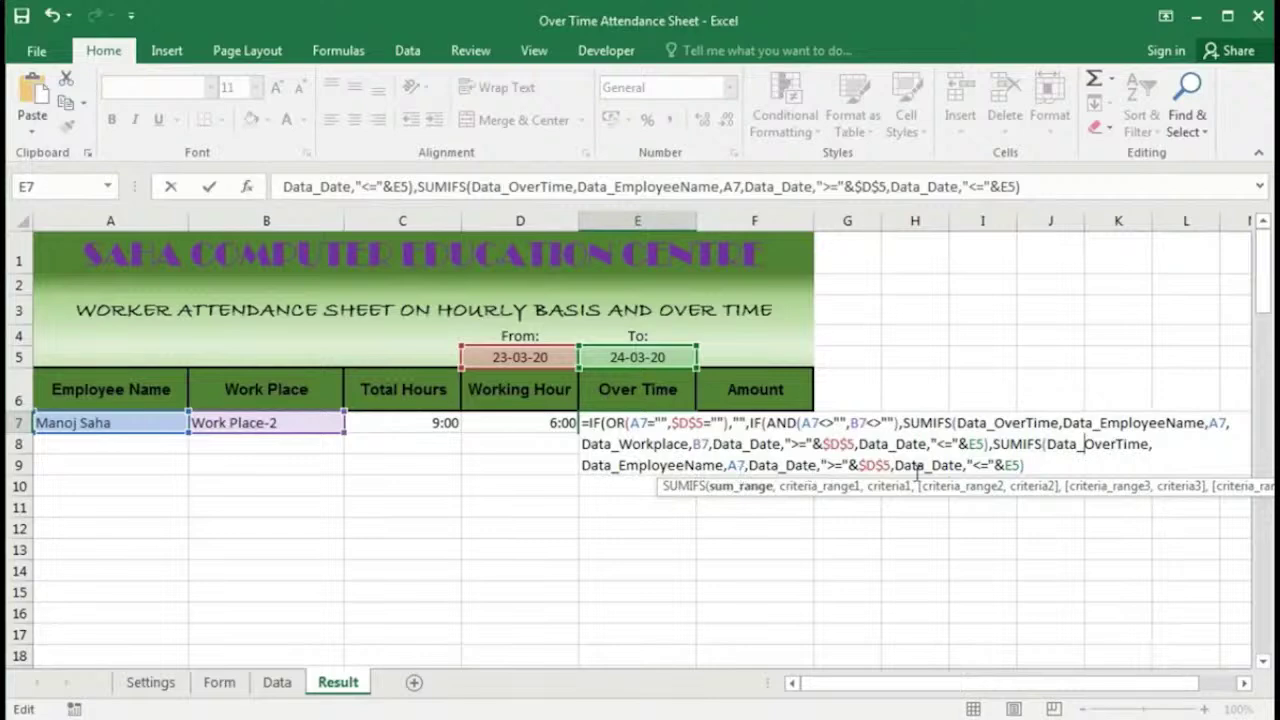
click(1033, 468)
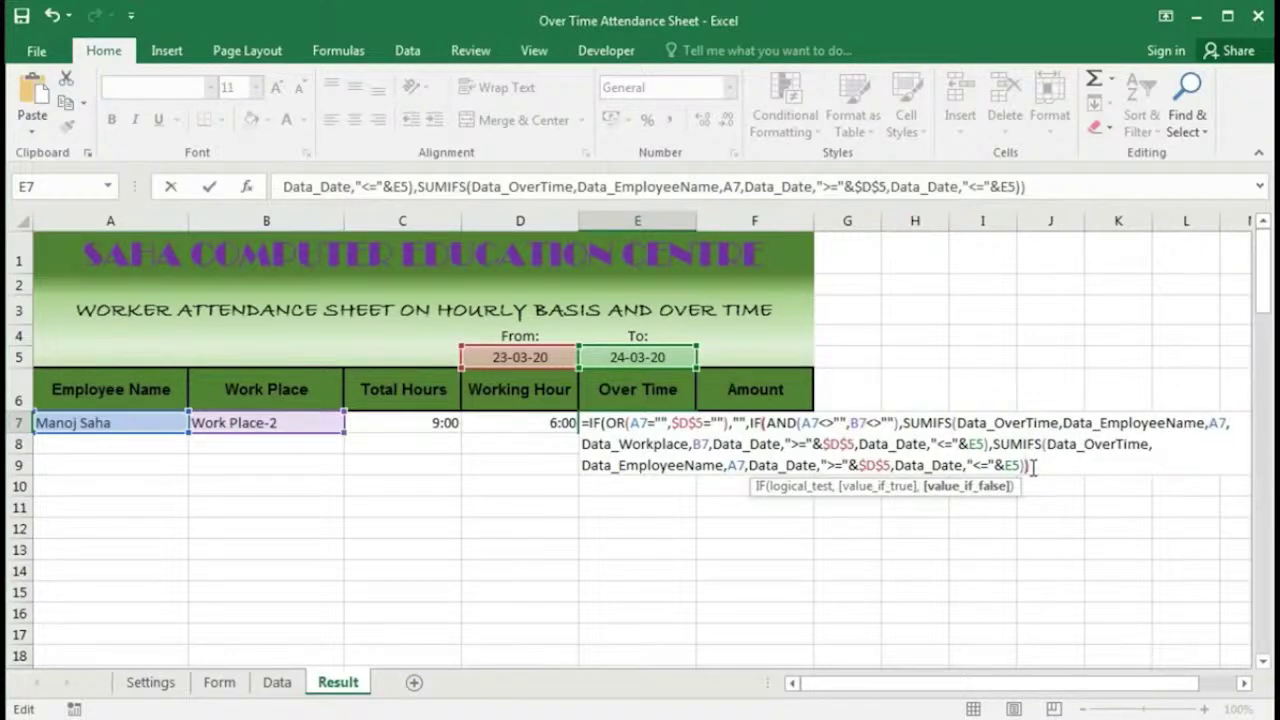
text())
key(Return)
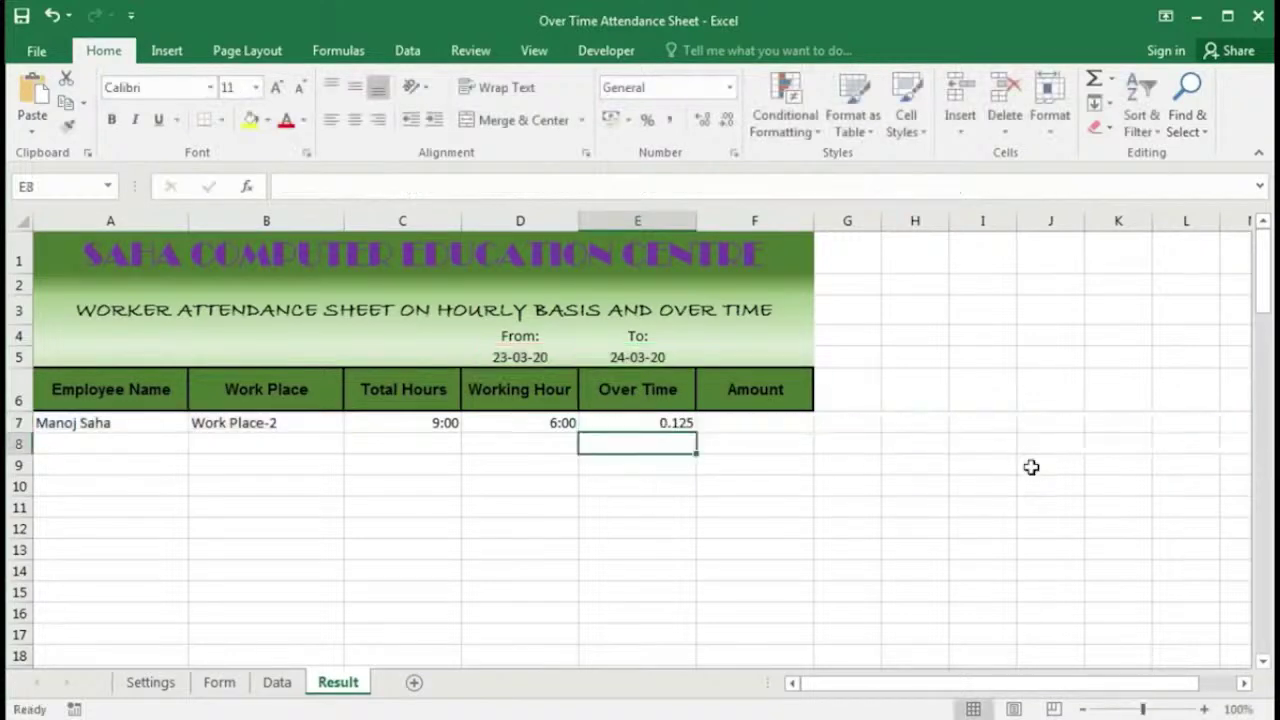
Step: Give E7 a custom h:mm number format so the overtime reads 3:00
click(665, 423)
right_click(668, 424)
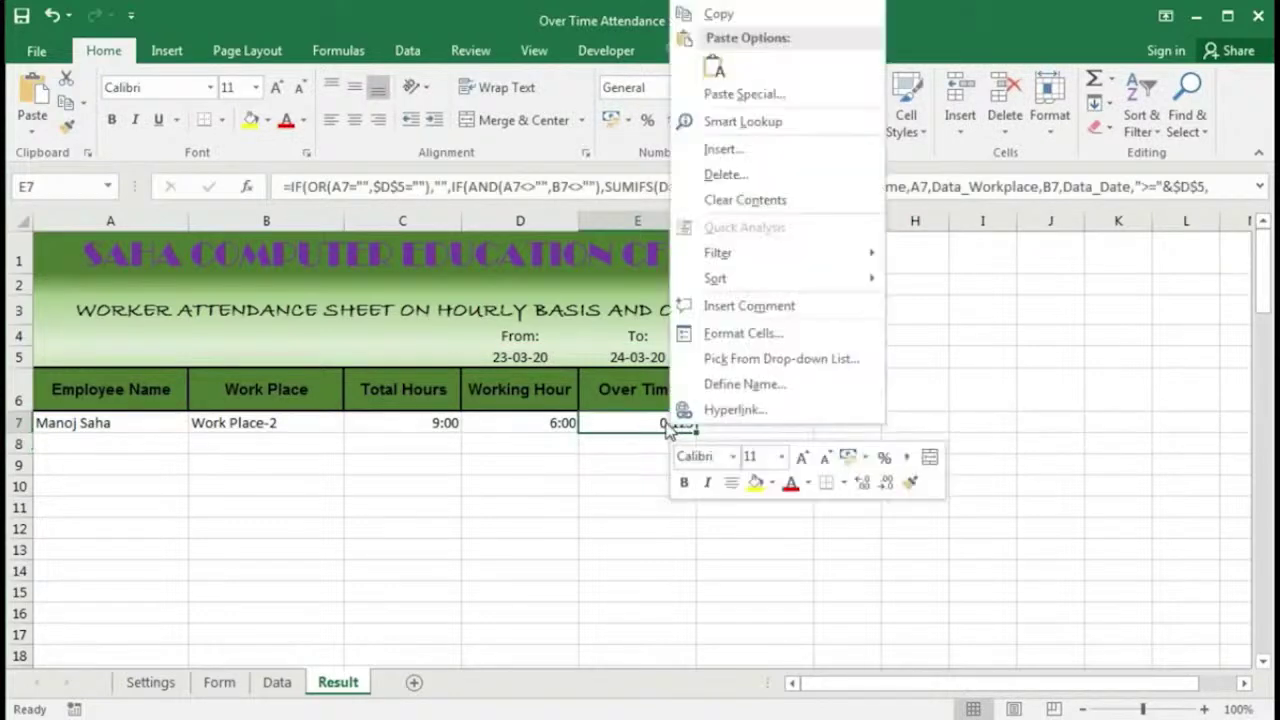
click(742, 333)
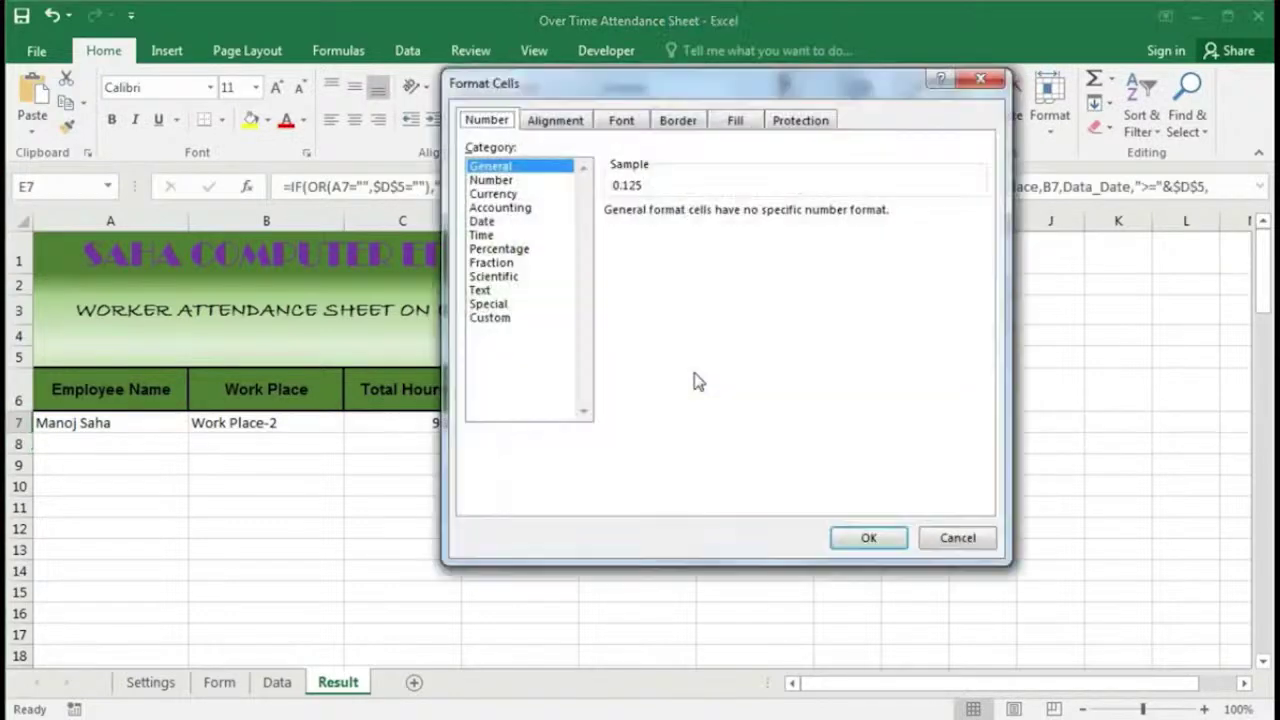
click(517, 316)
text(h:)
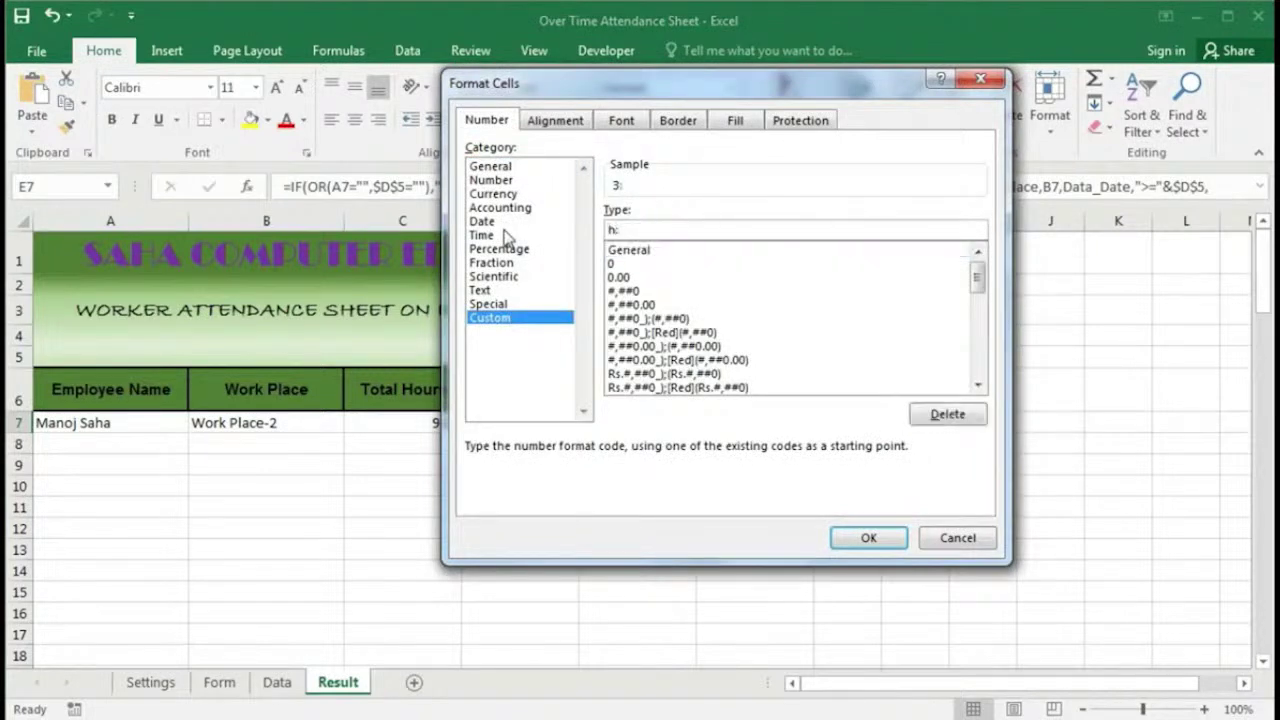
text(mm)
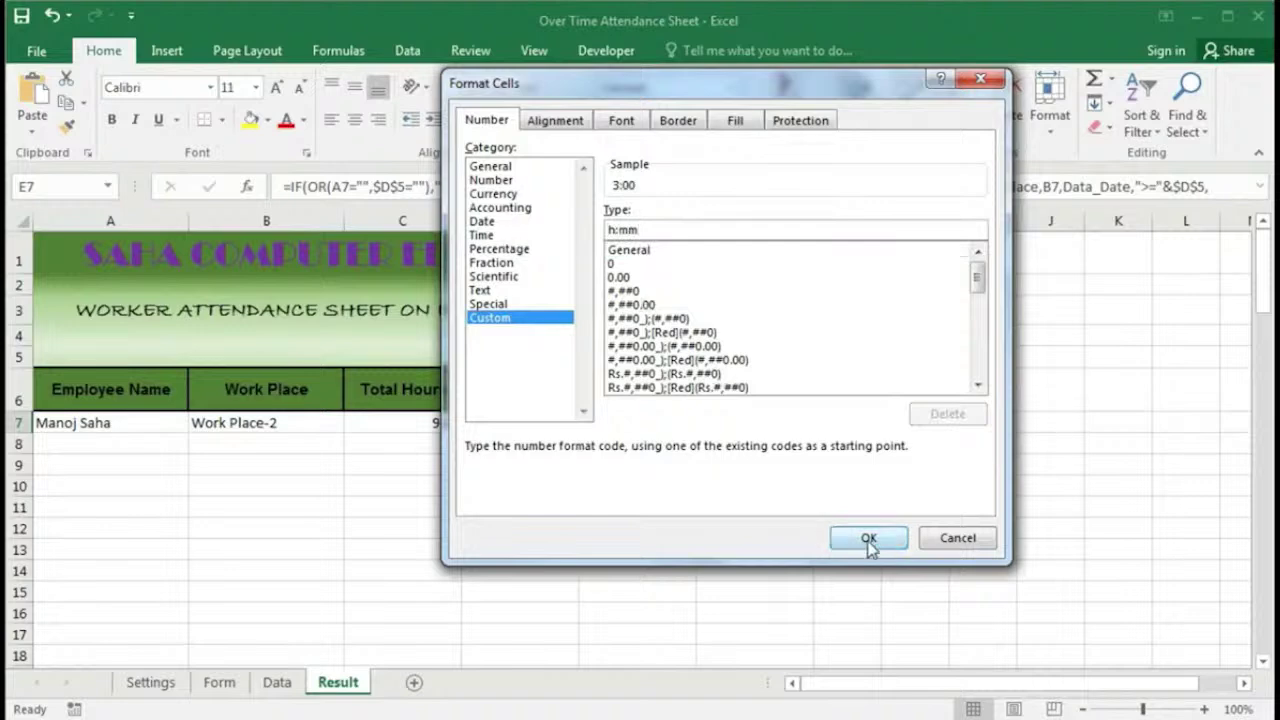
click(868, 538)
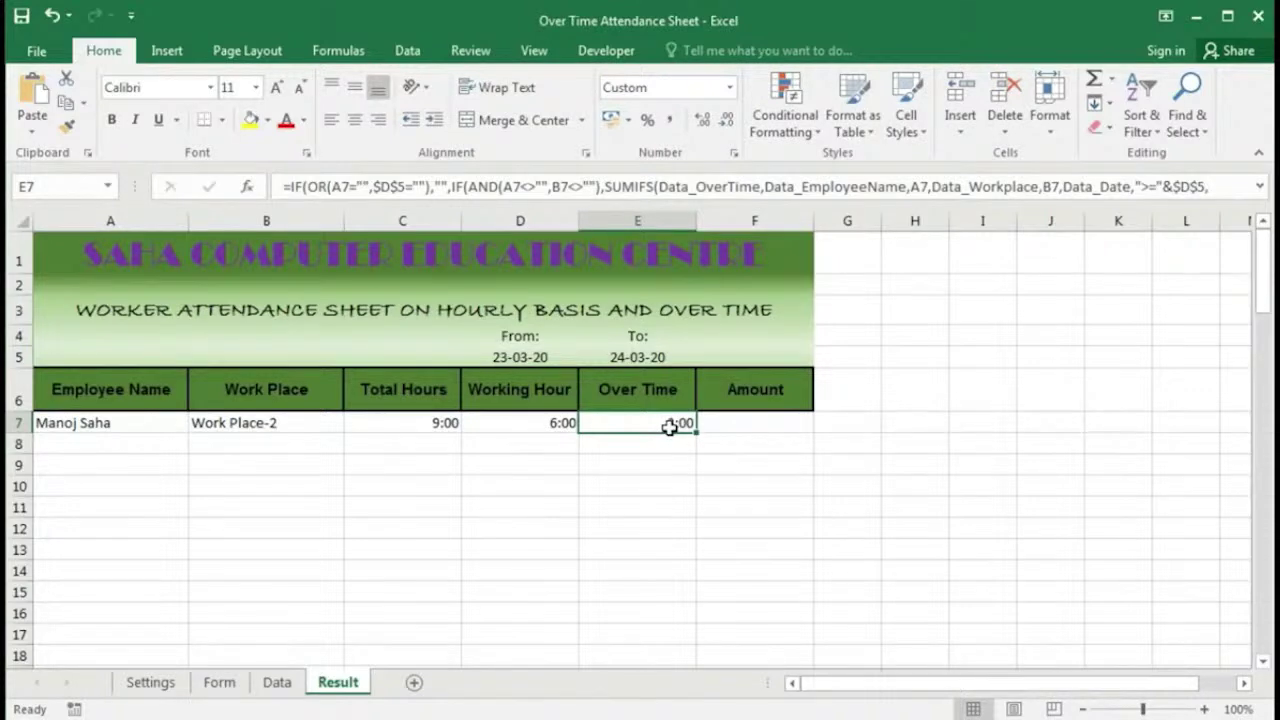
Step: Check the overtime hours in H10 on the Data sheet, then return to Result
click(292, 680)
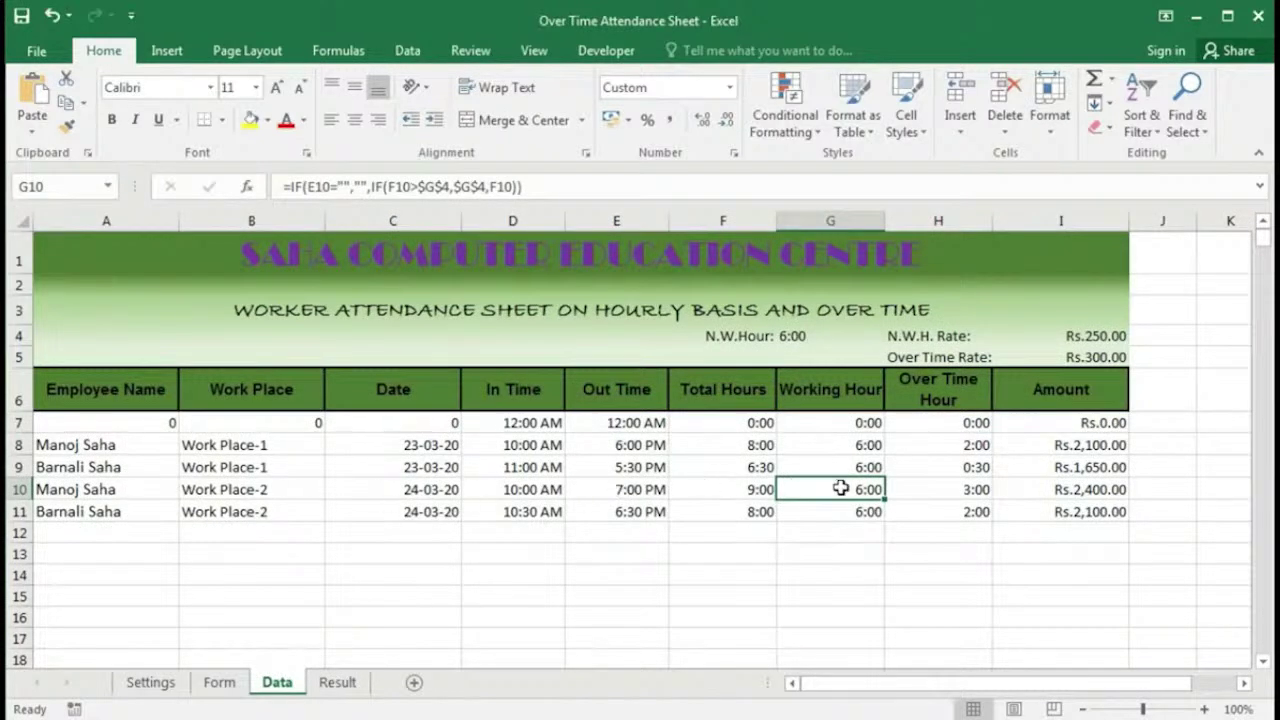
click(940, 489)
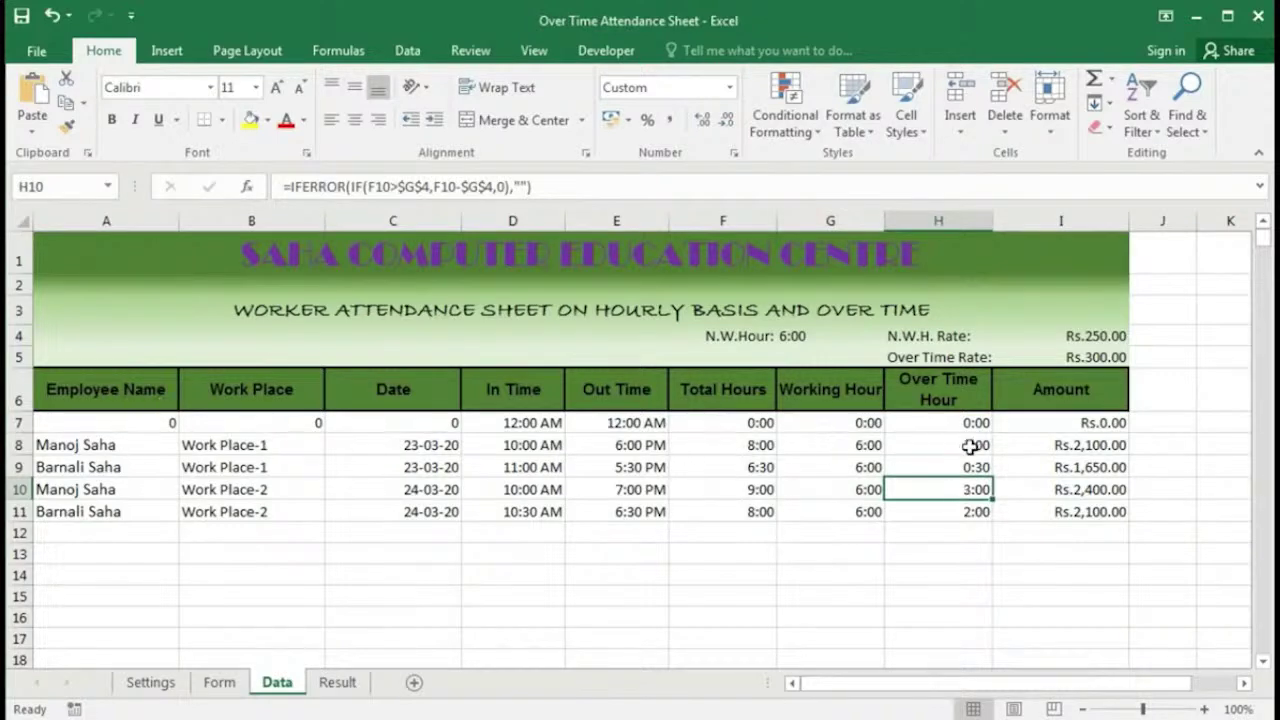
click(337, 682)
Step: Reset B7 to Work Place-1, giving 8:00, 6:00 and 2:00, and select F7
click(300, 427)
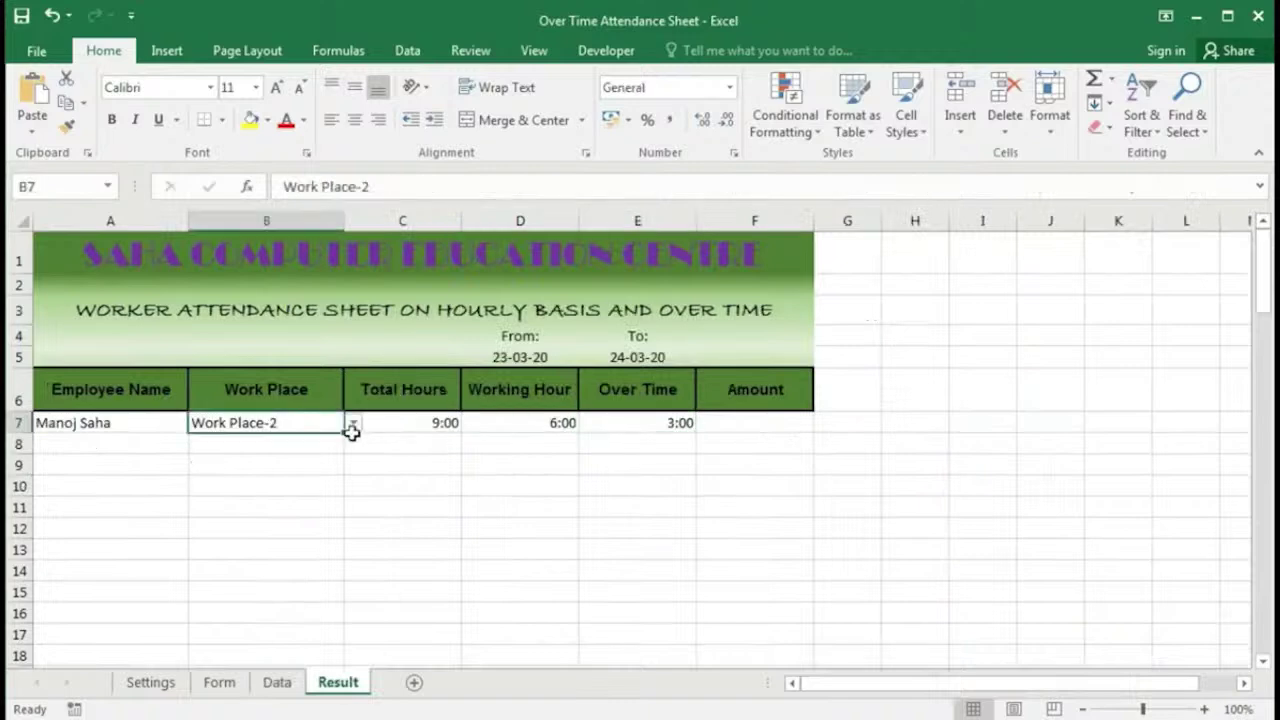
click(353, 423)
click(320, 440)
key(Delete)
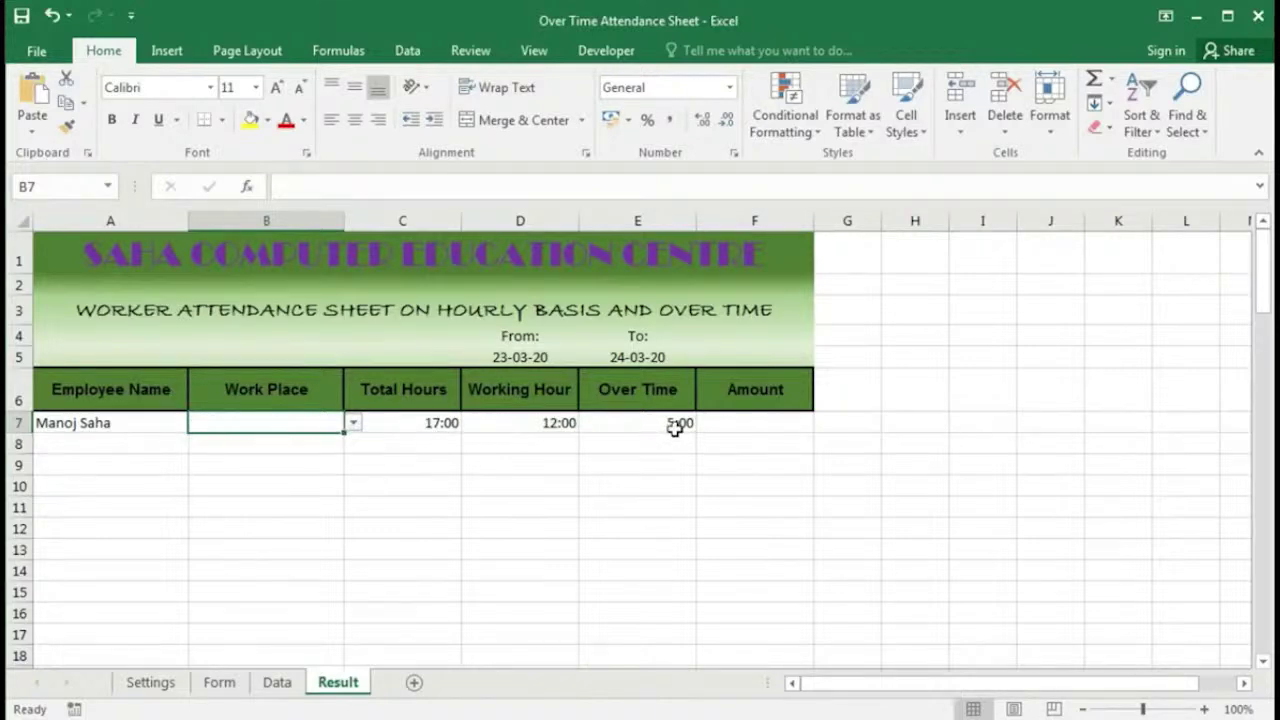
click(353, 422)
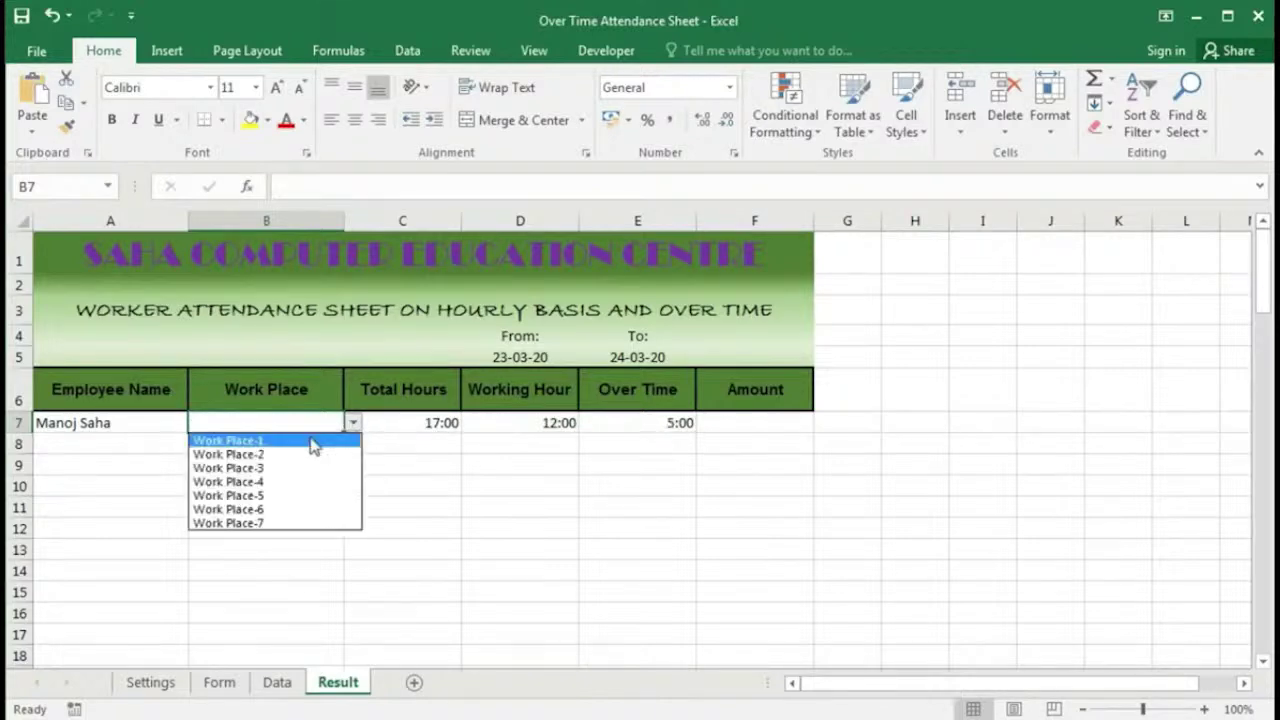
click(300, 437)
click(760, 421)
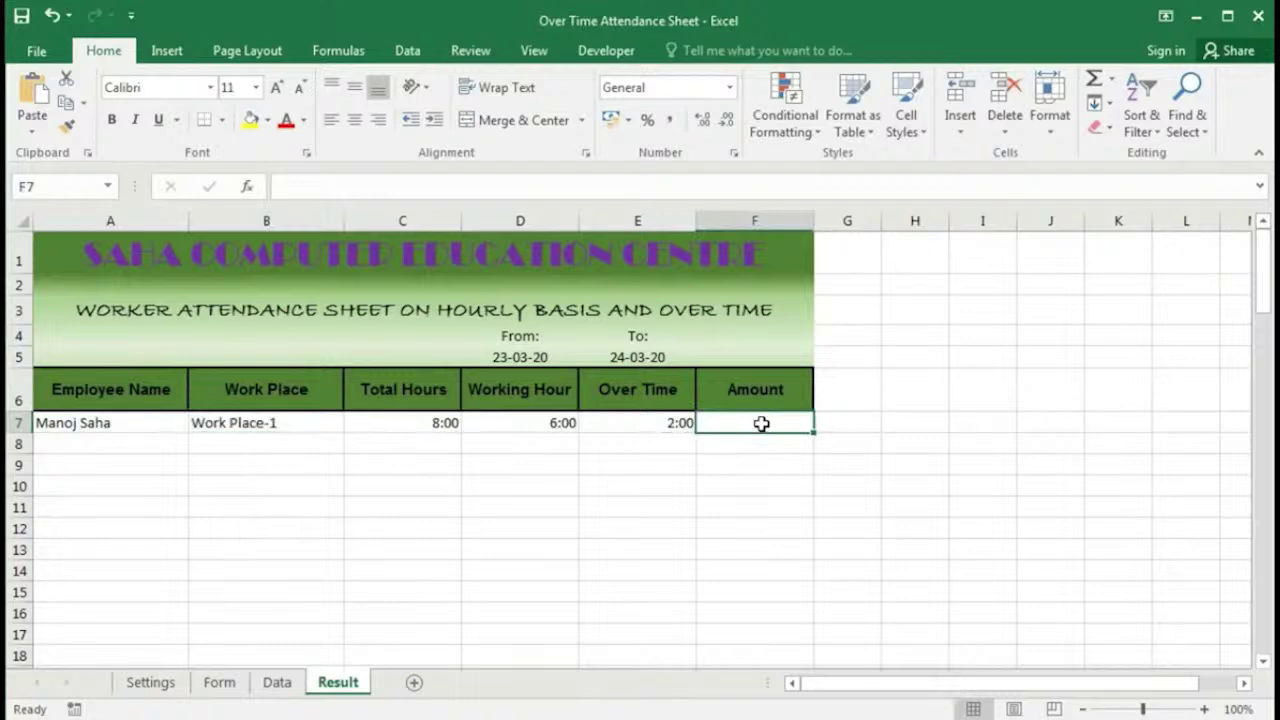
Step: Start F7 with =IF(OR(A7="",$D$5=""),"", returning blank for a missing name or From date
text(=)
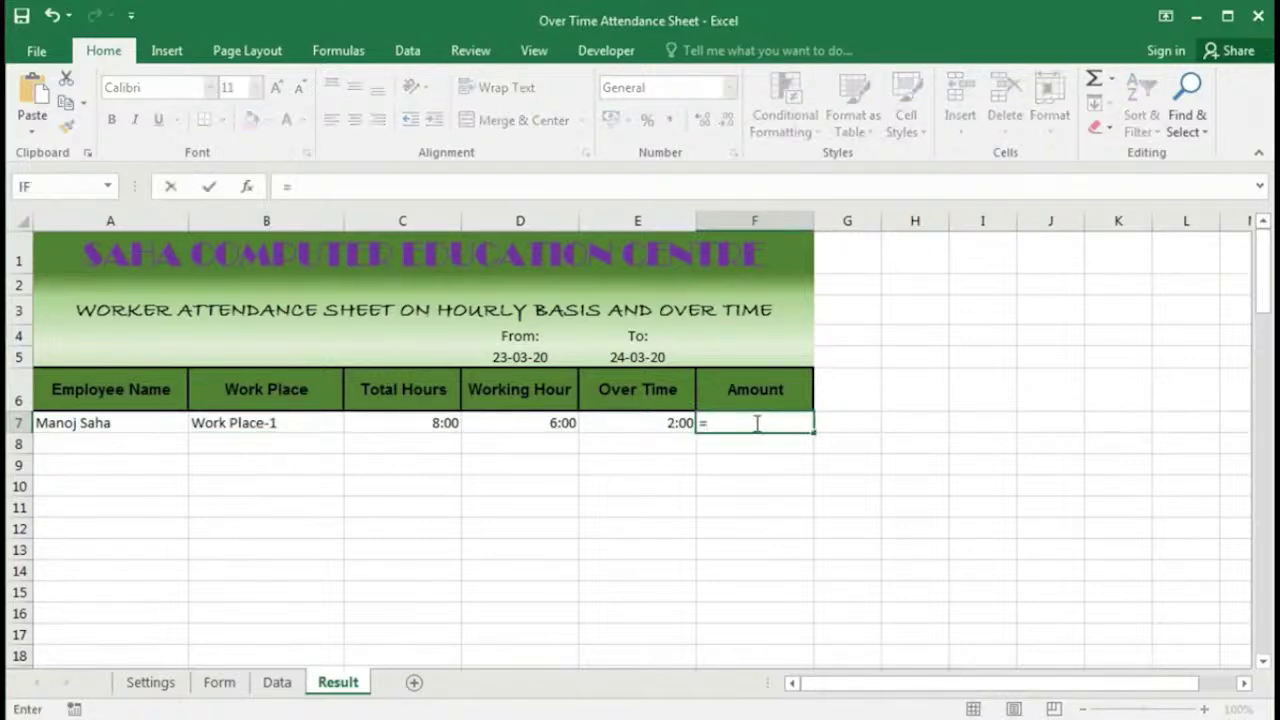
text(if)
key(Tab)
click(124, 423)
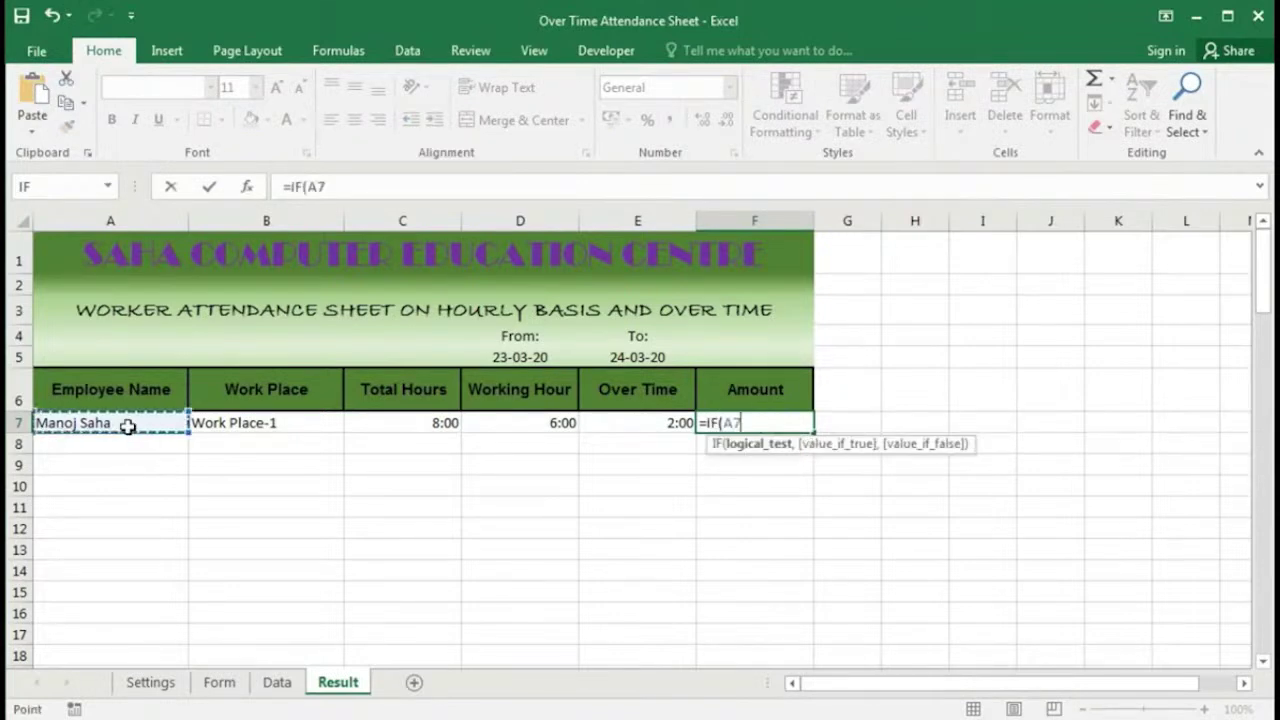
text(=)
key(BackSpace)
key(BackSpace)
key(BackSpace)
text(or)
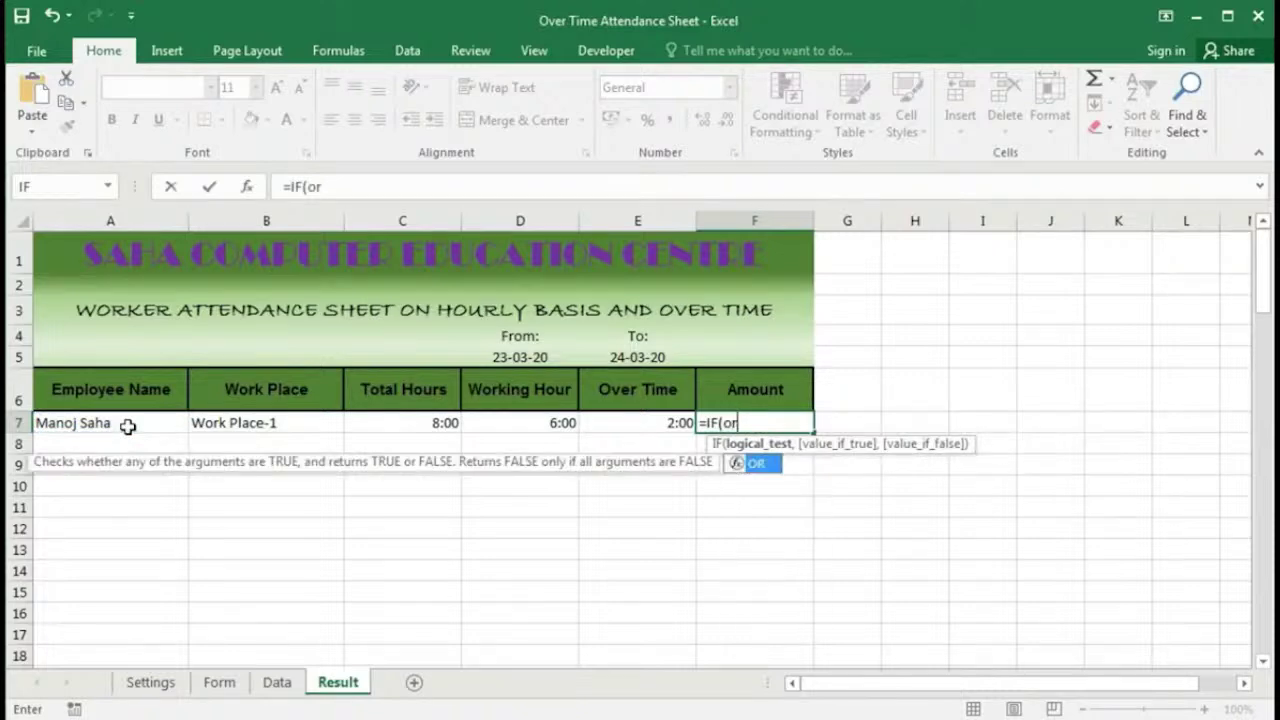
key(Tab)
click(82, 420)
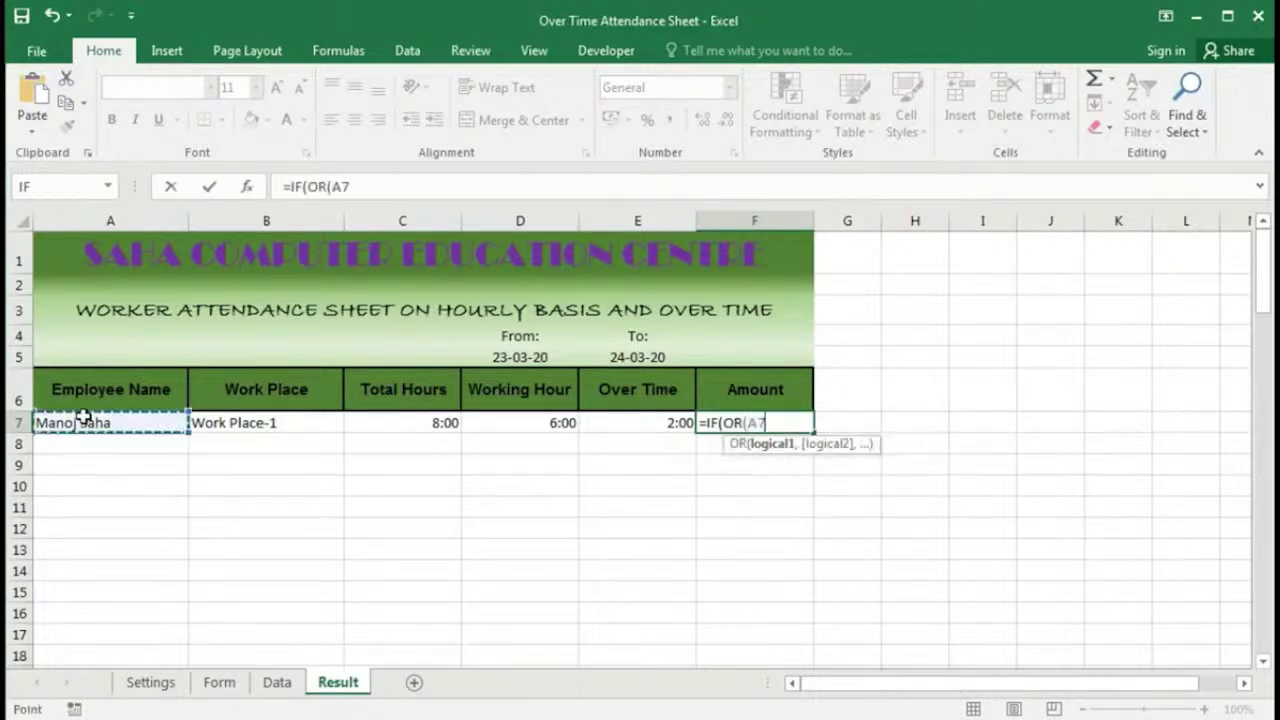
text(="",)
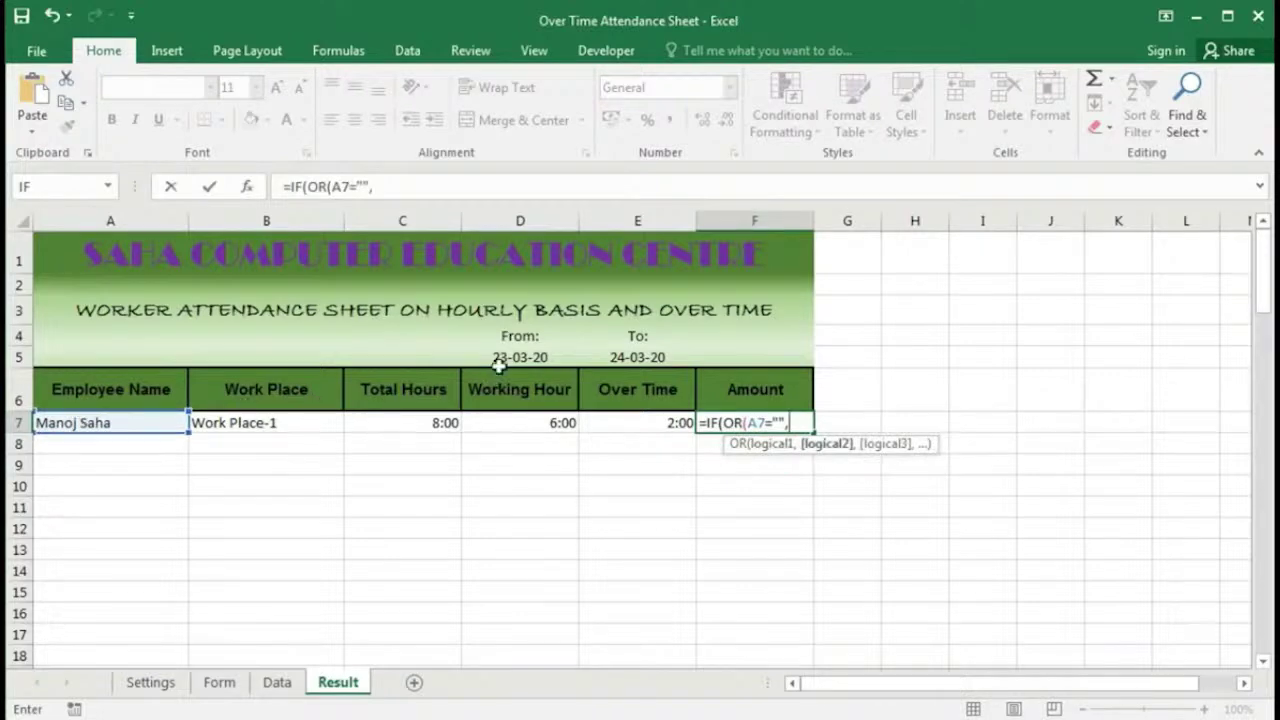
click(505, 358)
key(F4)
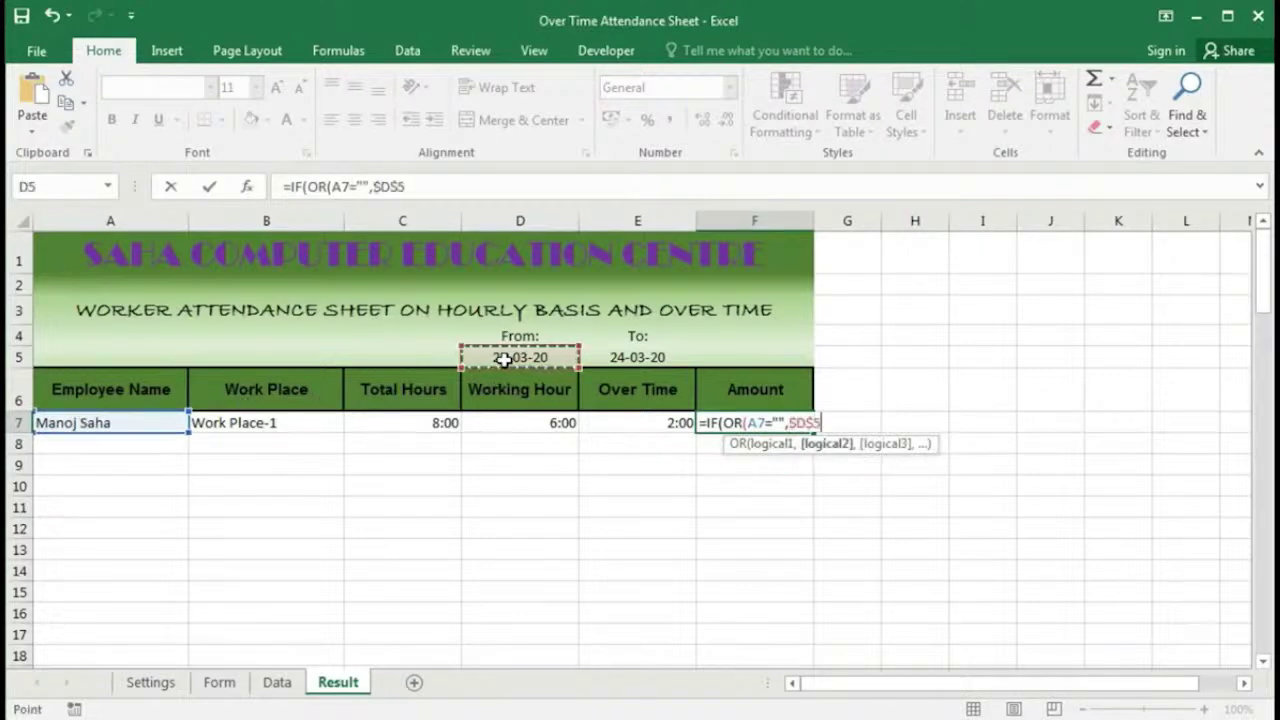
text(="")
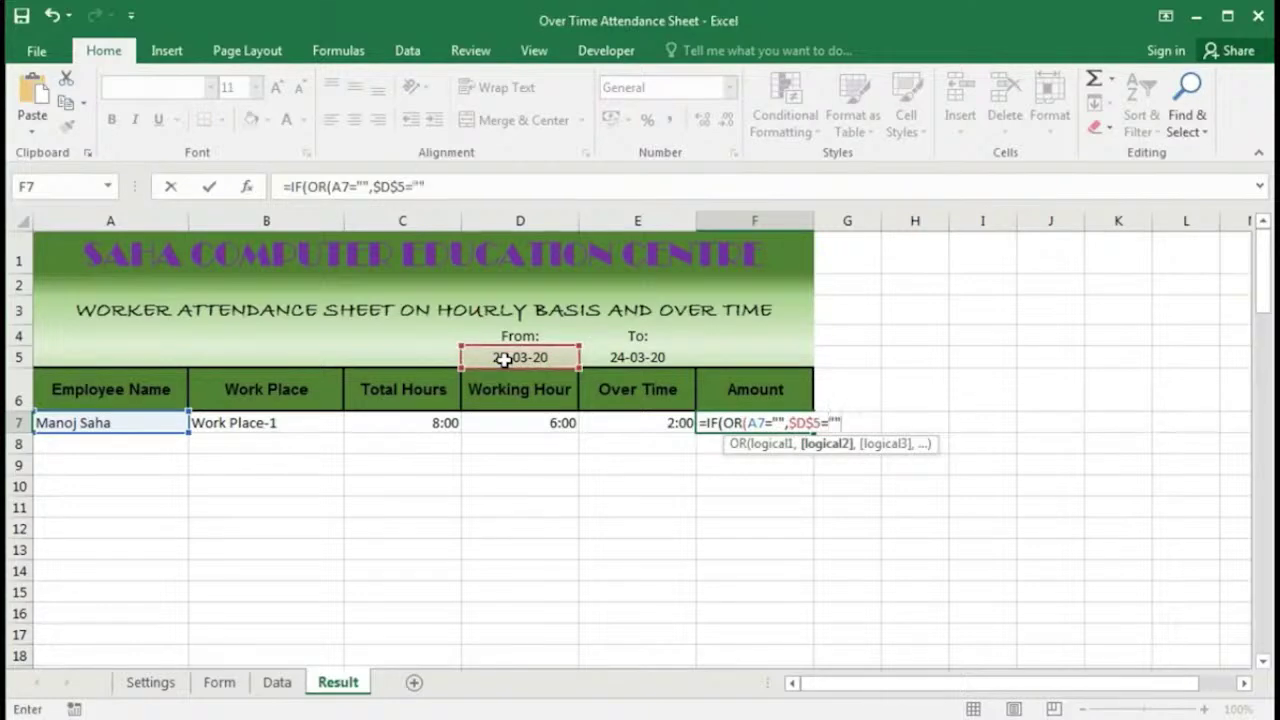
text(),")
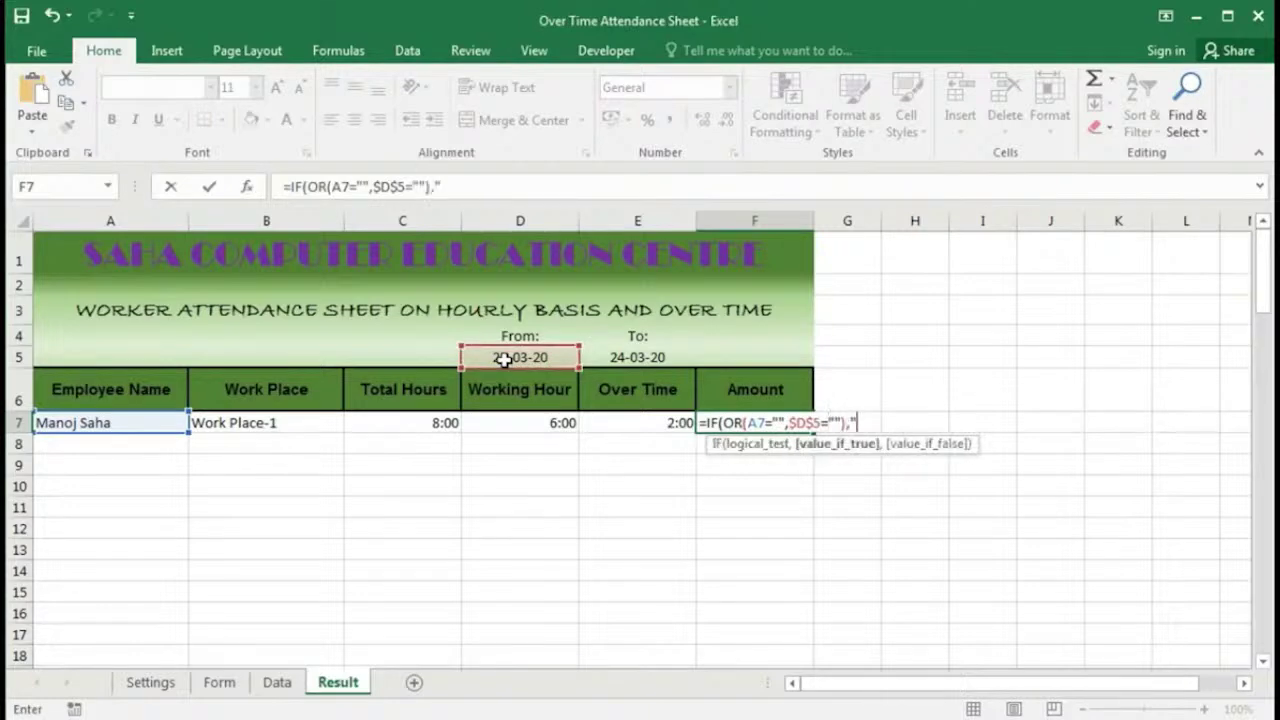
text(",)
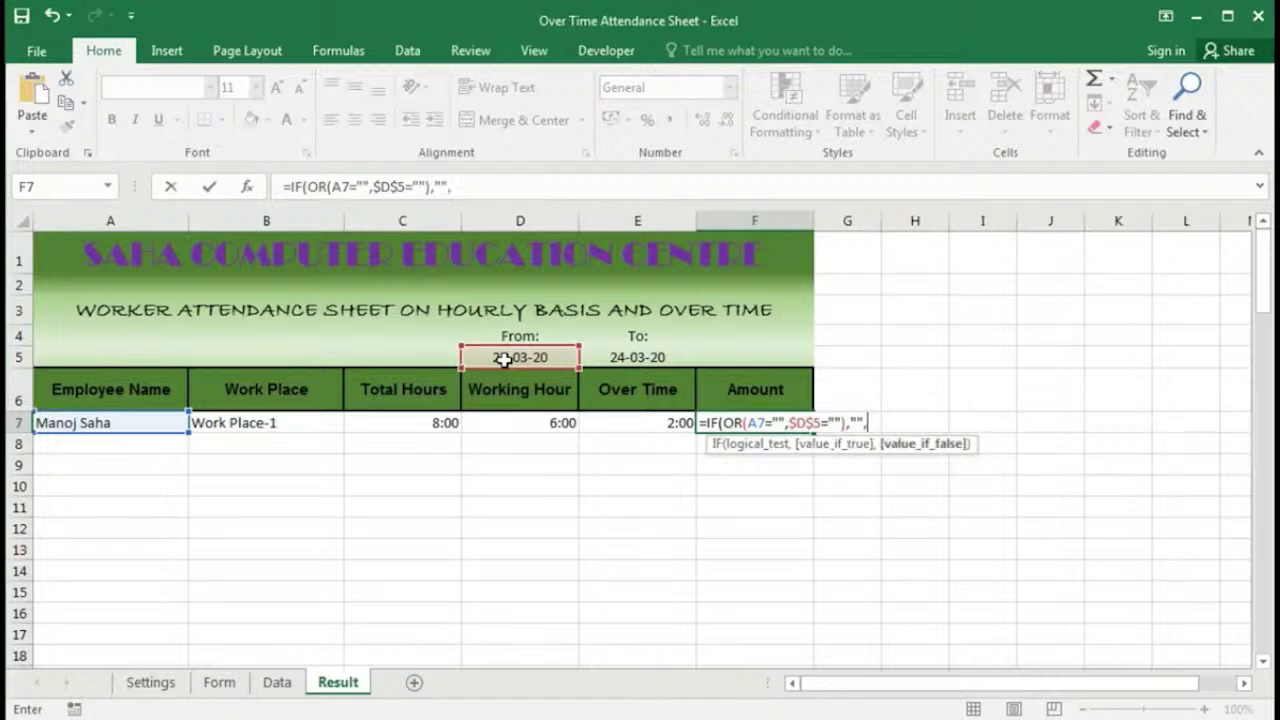
text(IF()
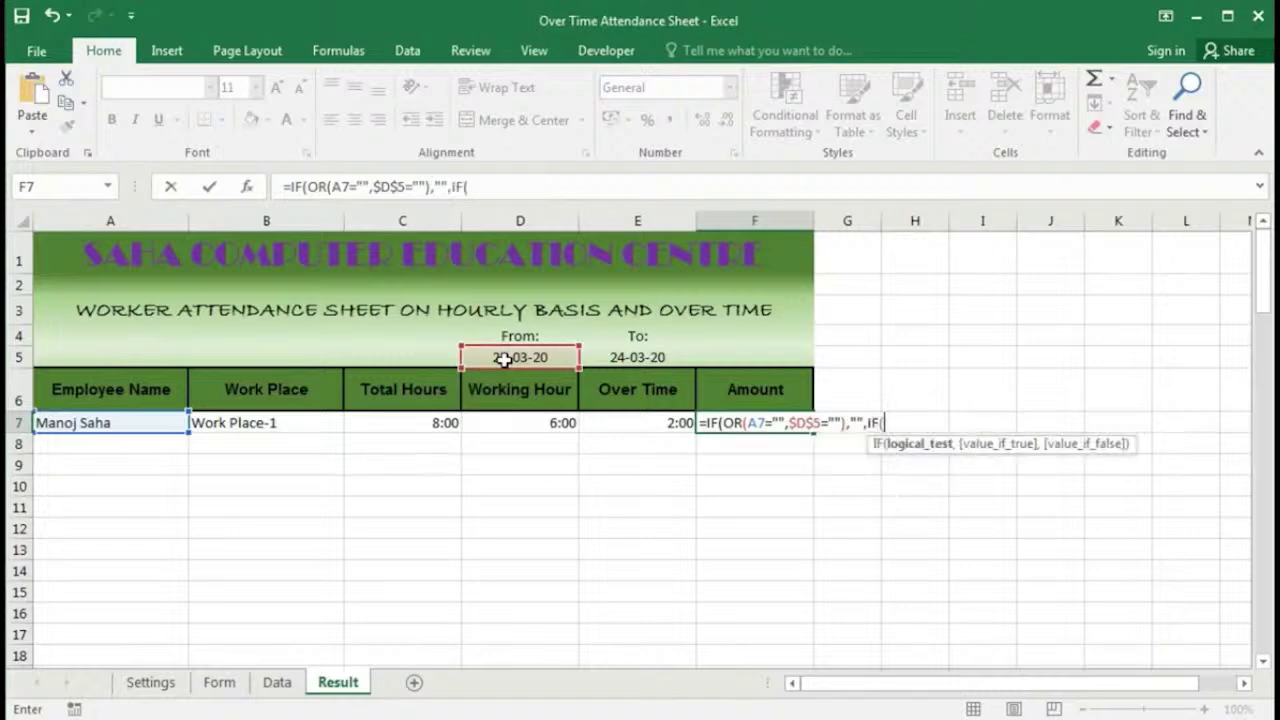
Step: Add a nested IF(AND(A7<>"",B7<>""), check requiring name and work place
click(117, 423)
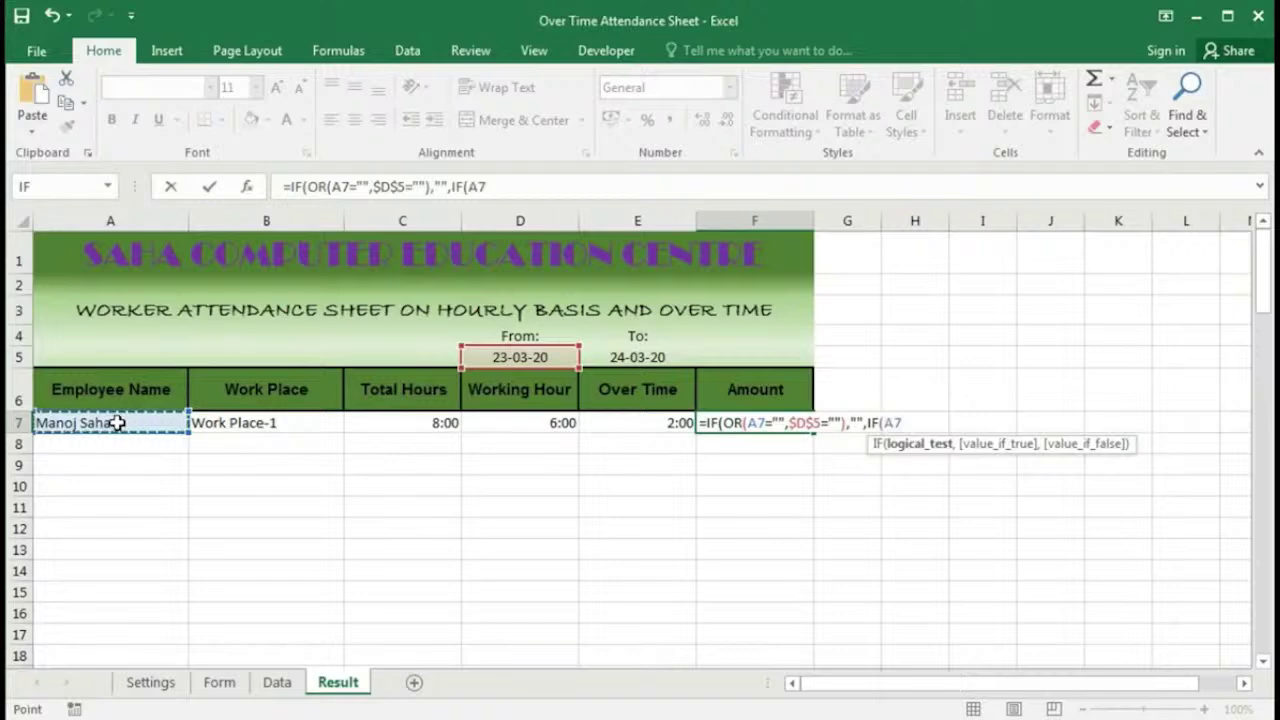
text(<>"",)
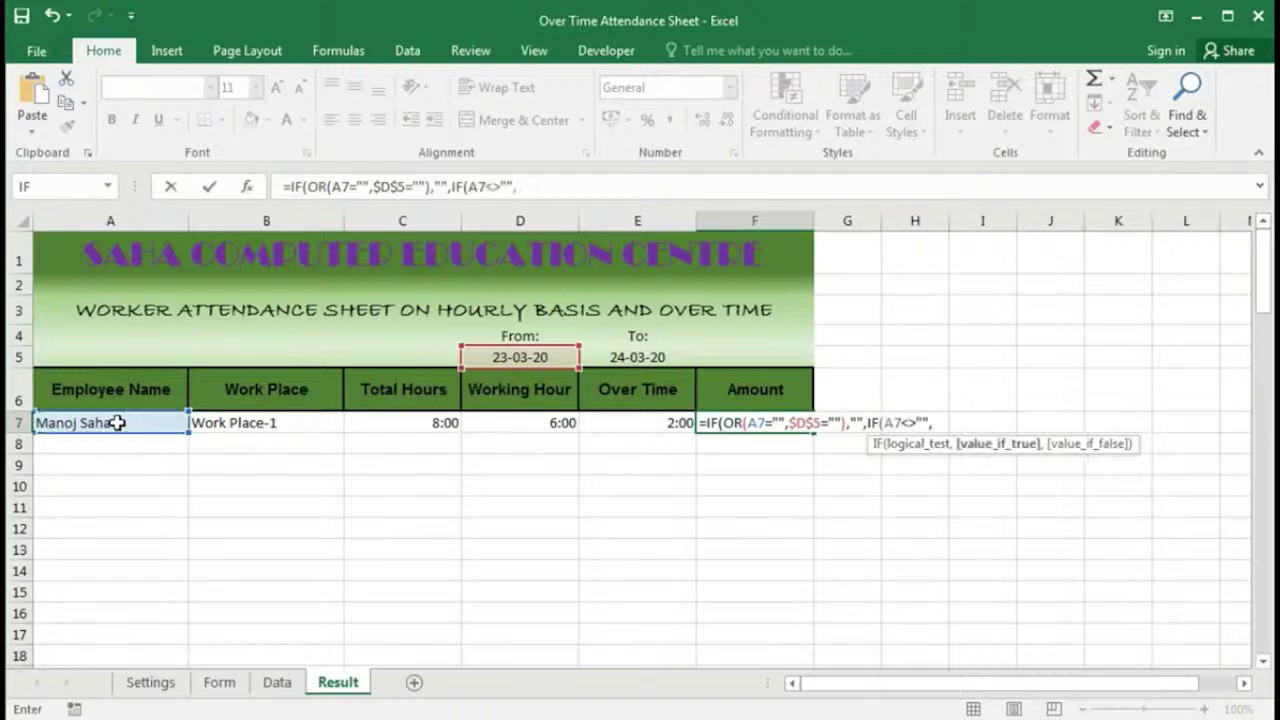
click(887, 422)
text(and)
key(Tab)
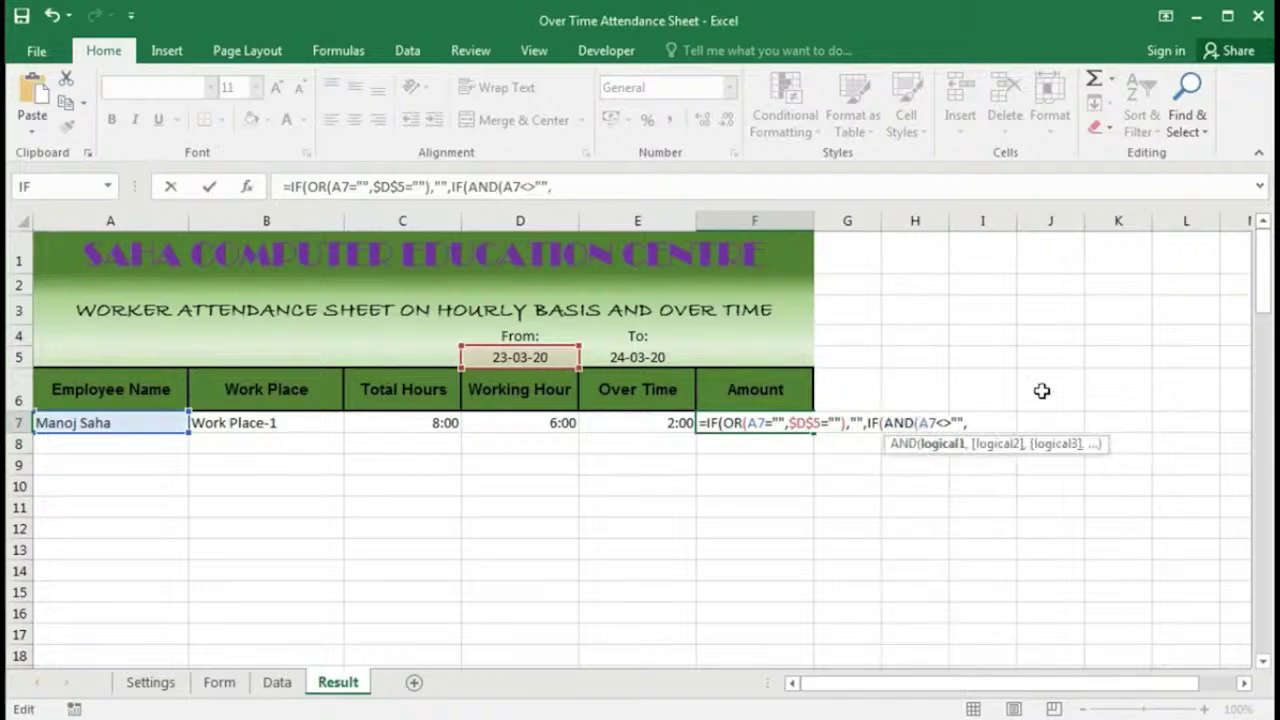
key(End)
click(271, 422)
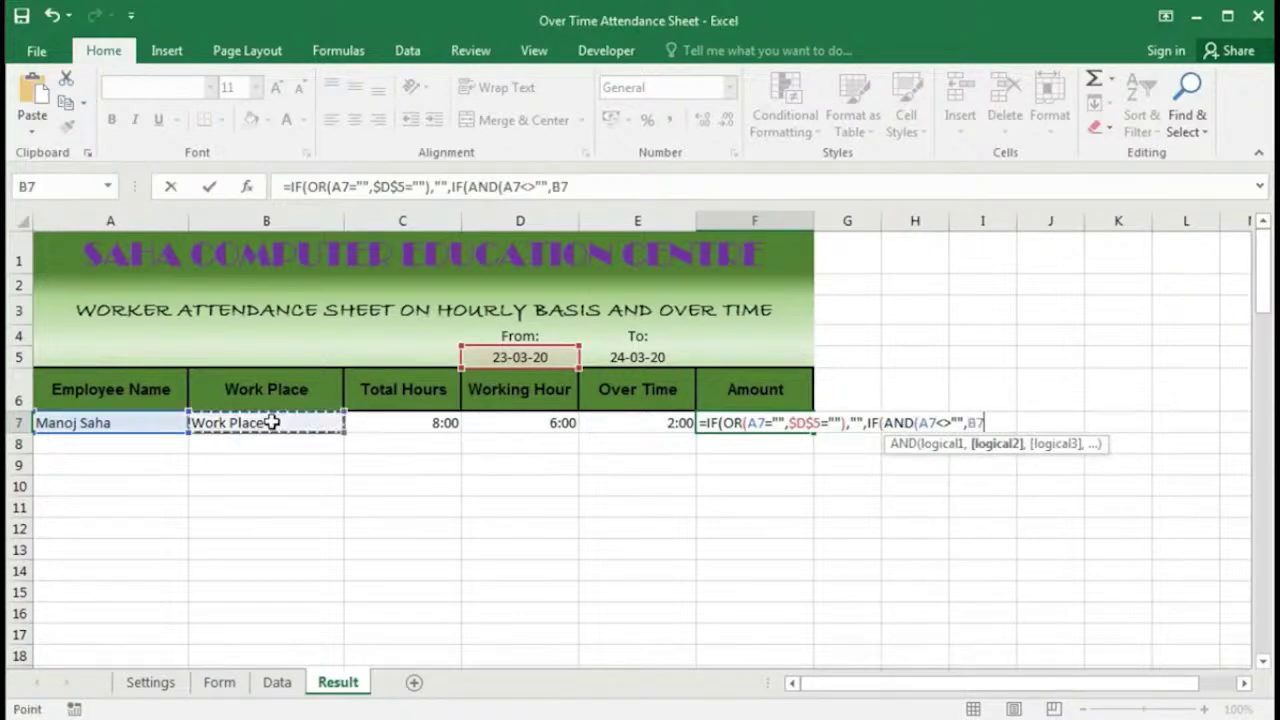
text(<>)
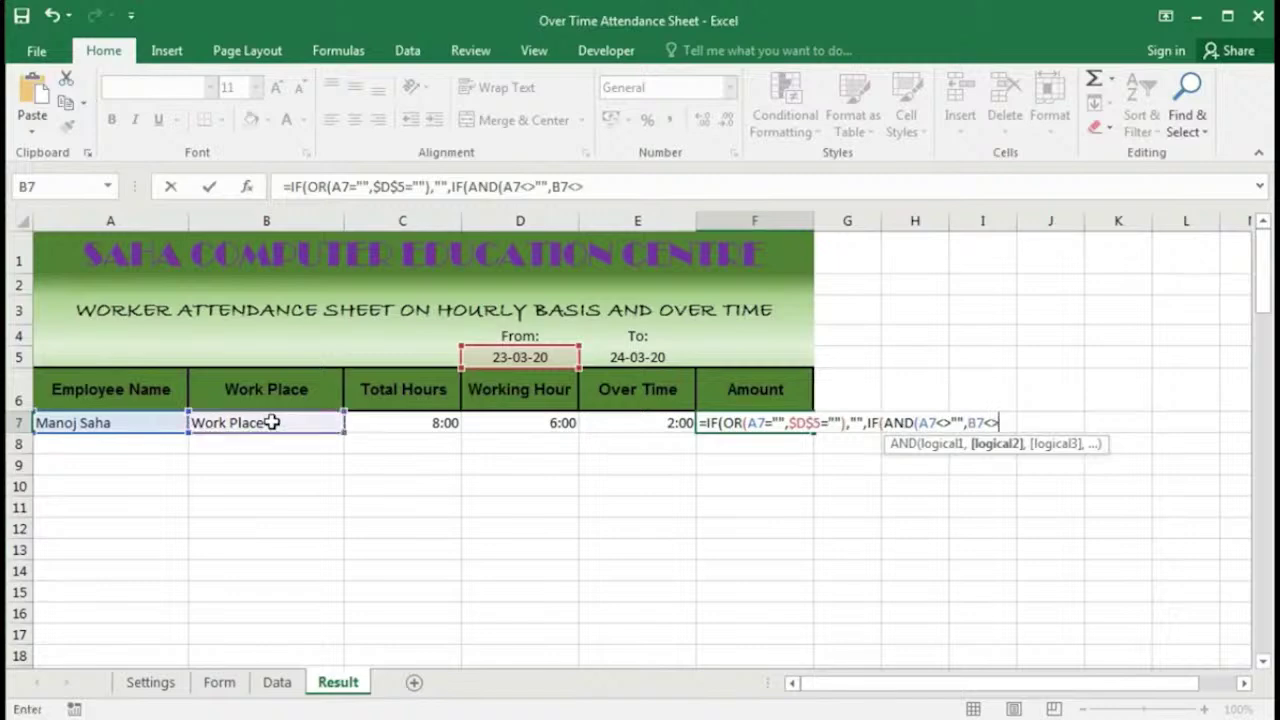
text(""))
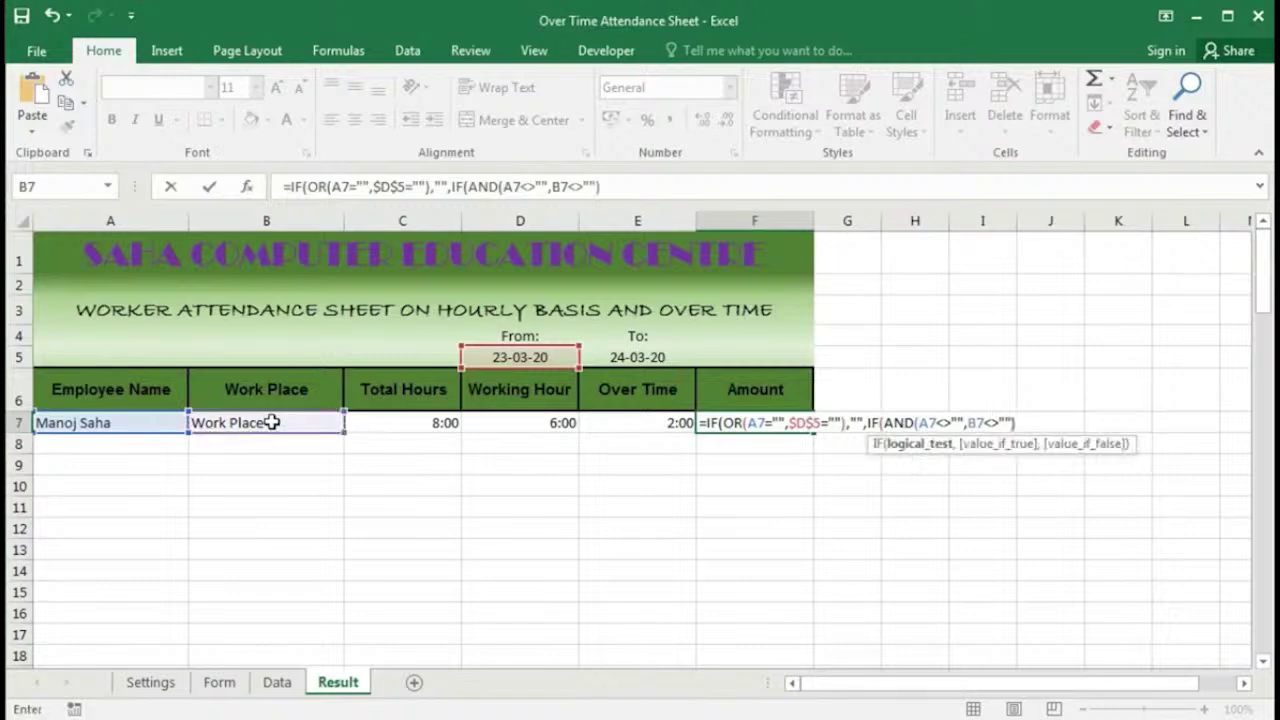
text(,)
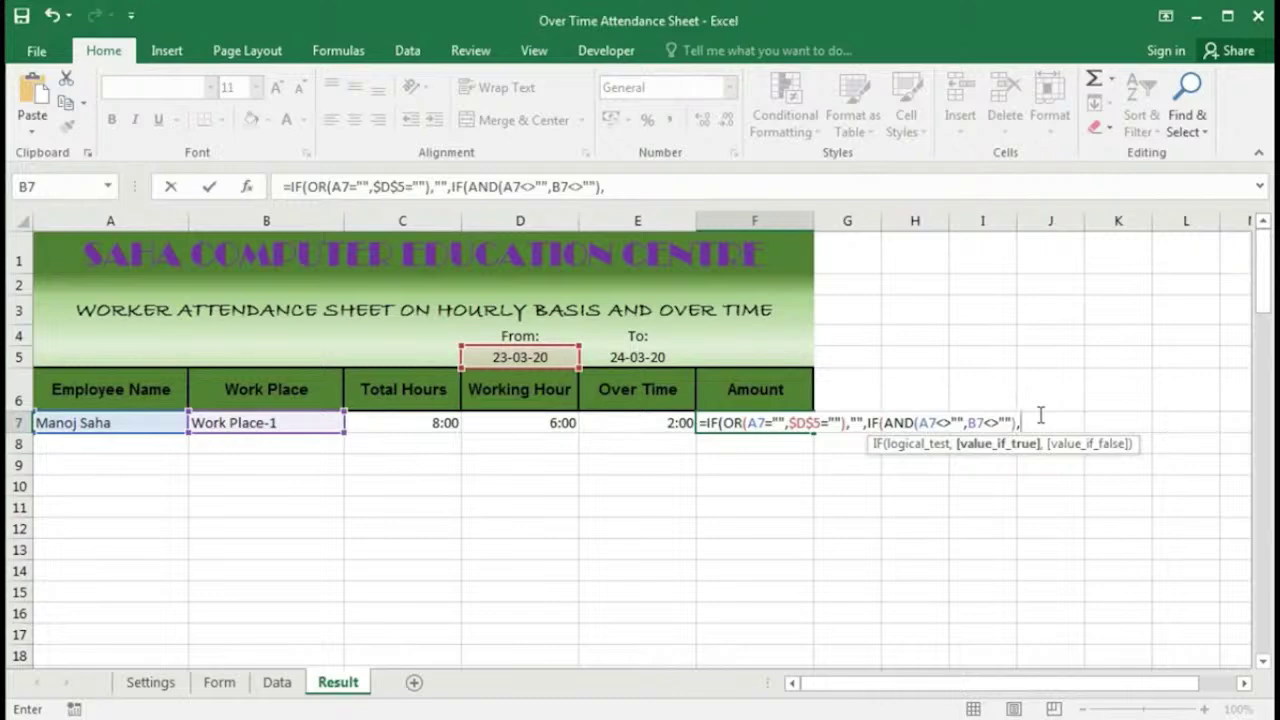
Step: Start a SUMIFS in F7 summing Data_Amount, with Data_EmployeeName as the first criteria range
text(sum)
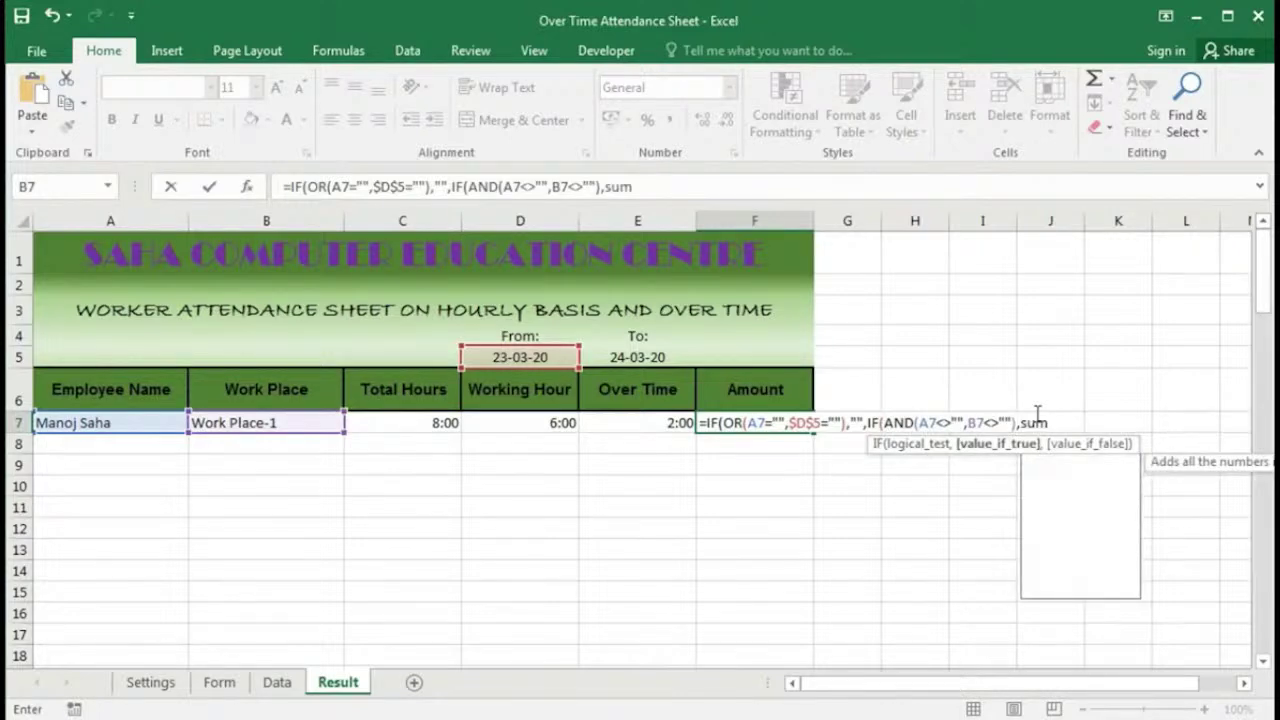
text(ifs)
key(Tab)
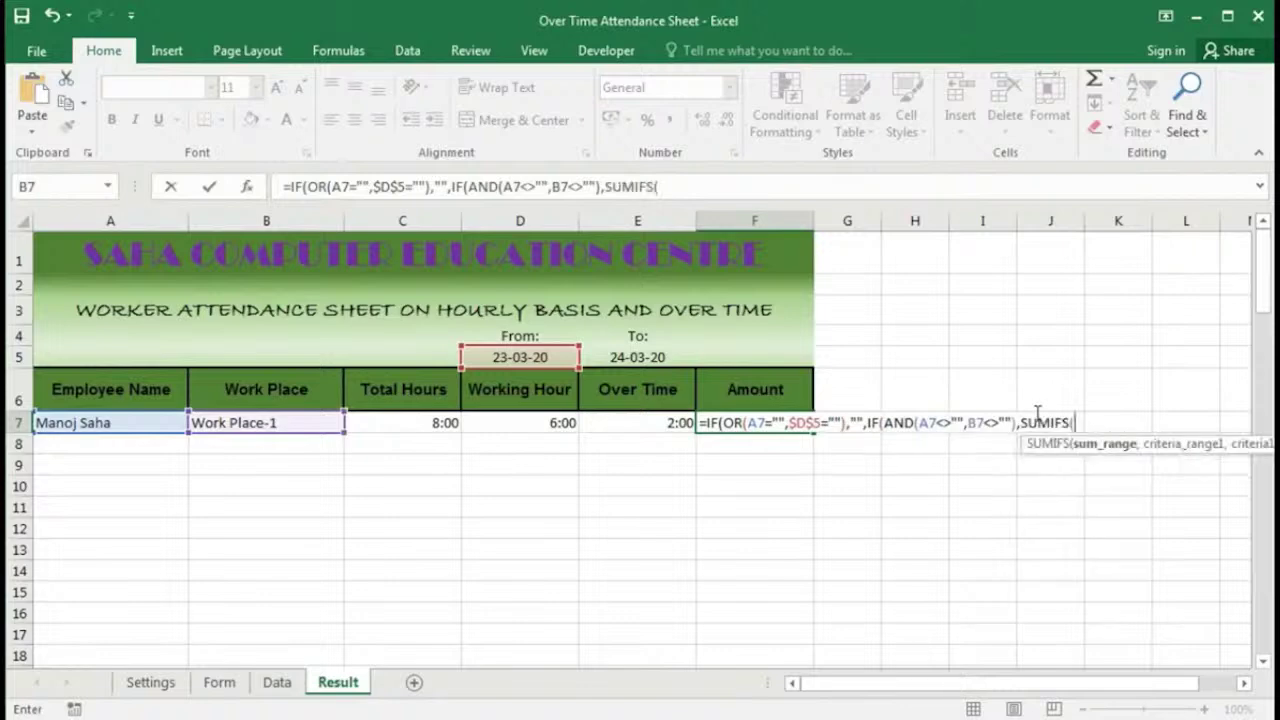
text(data)
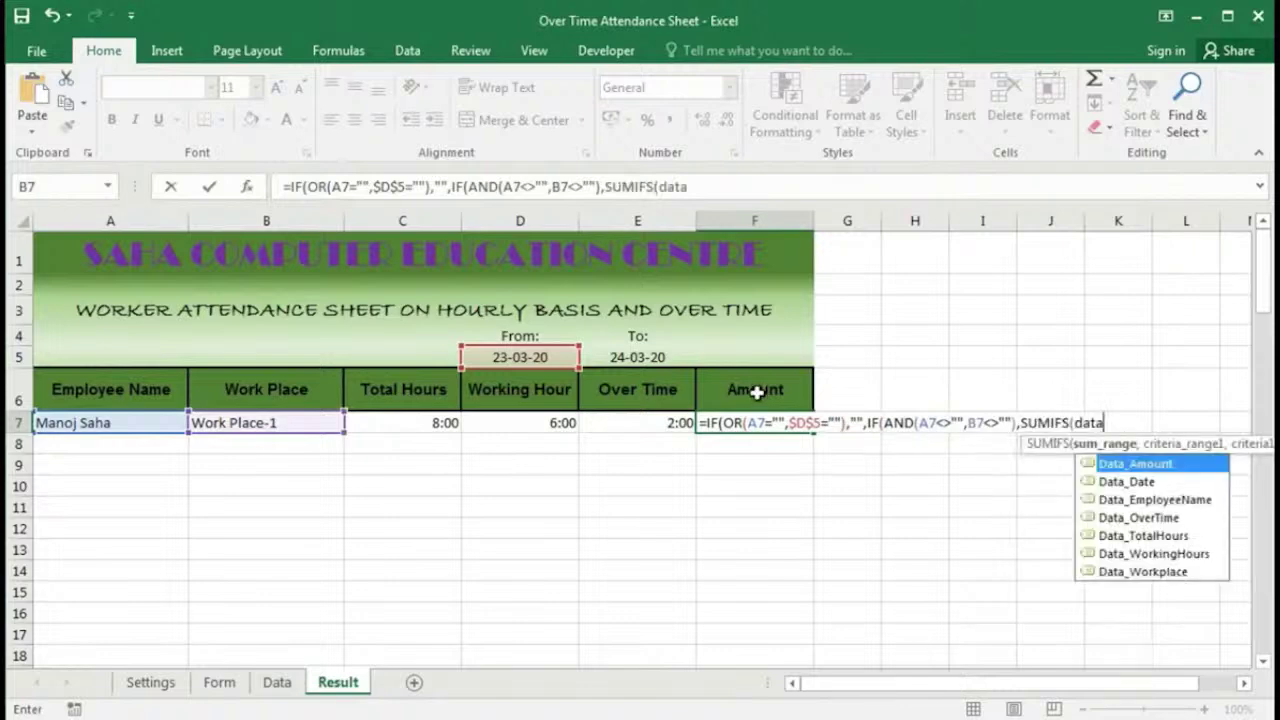
key(Tab)
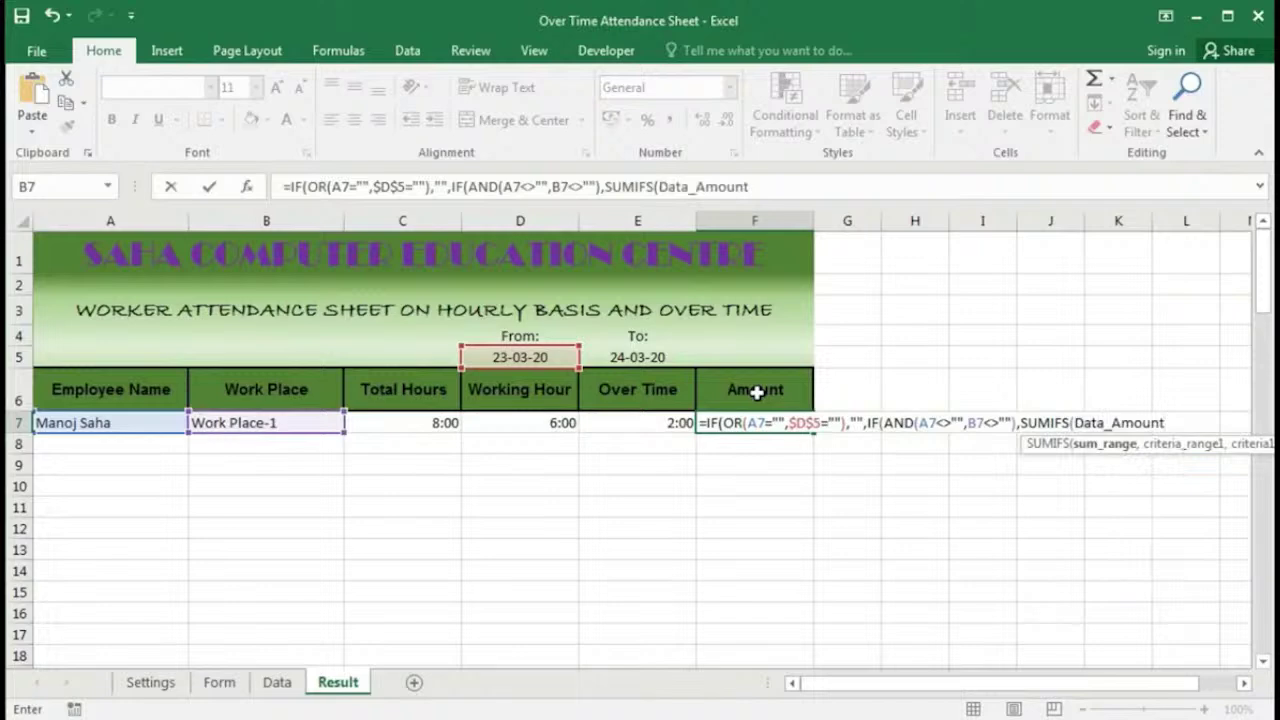
text(,)
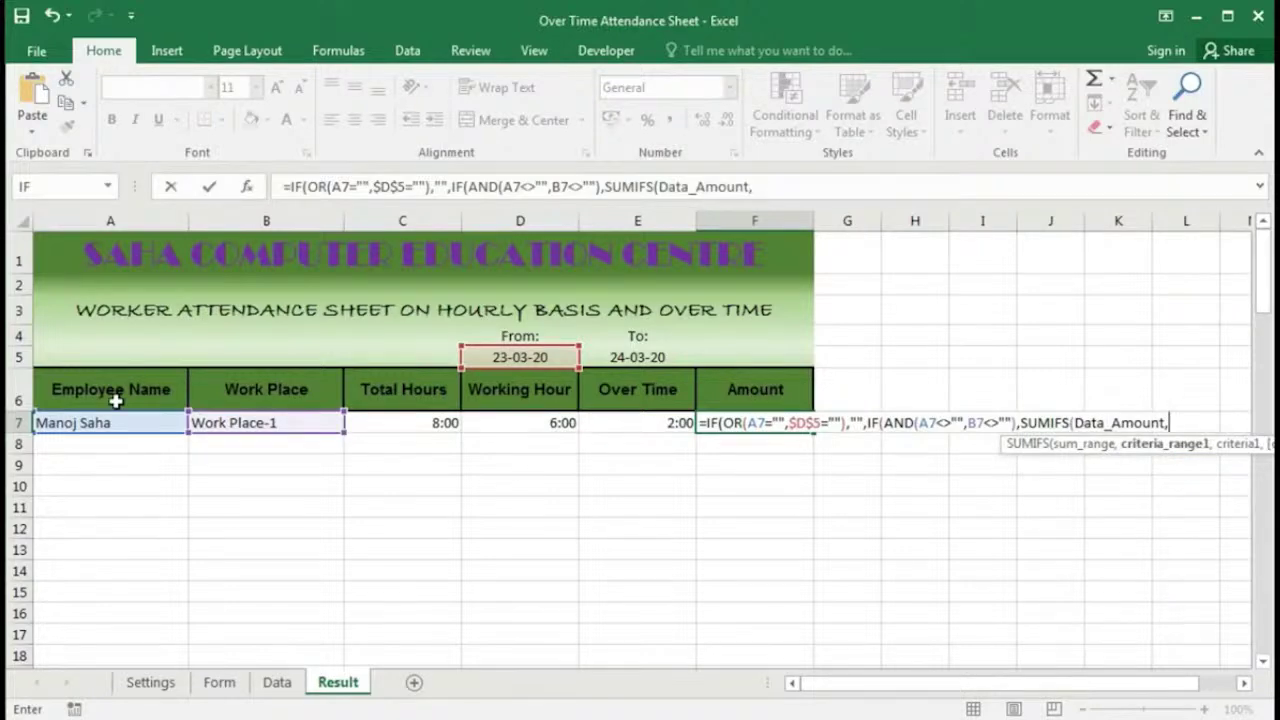
text(data)
key(Down)
key(Down)
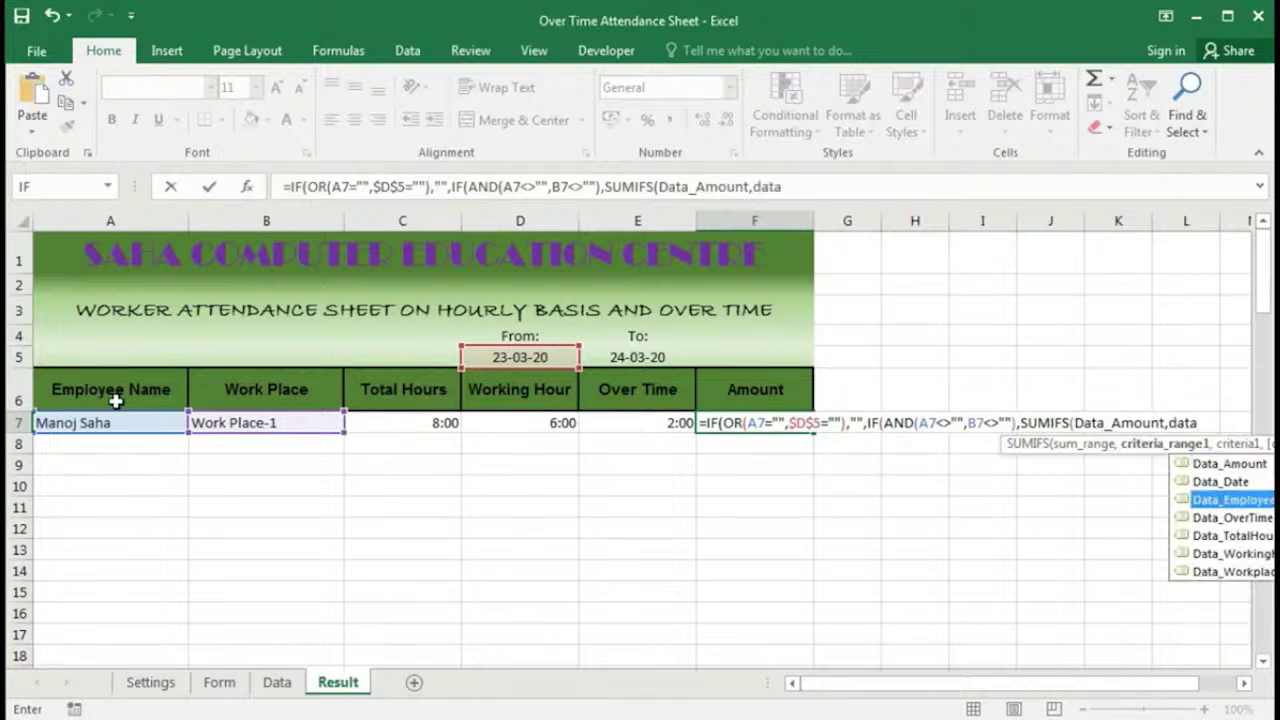
key(Tab)
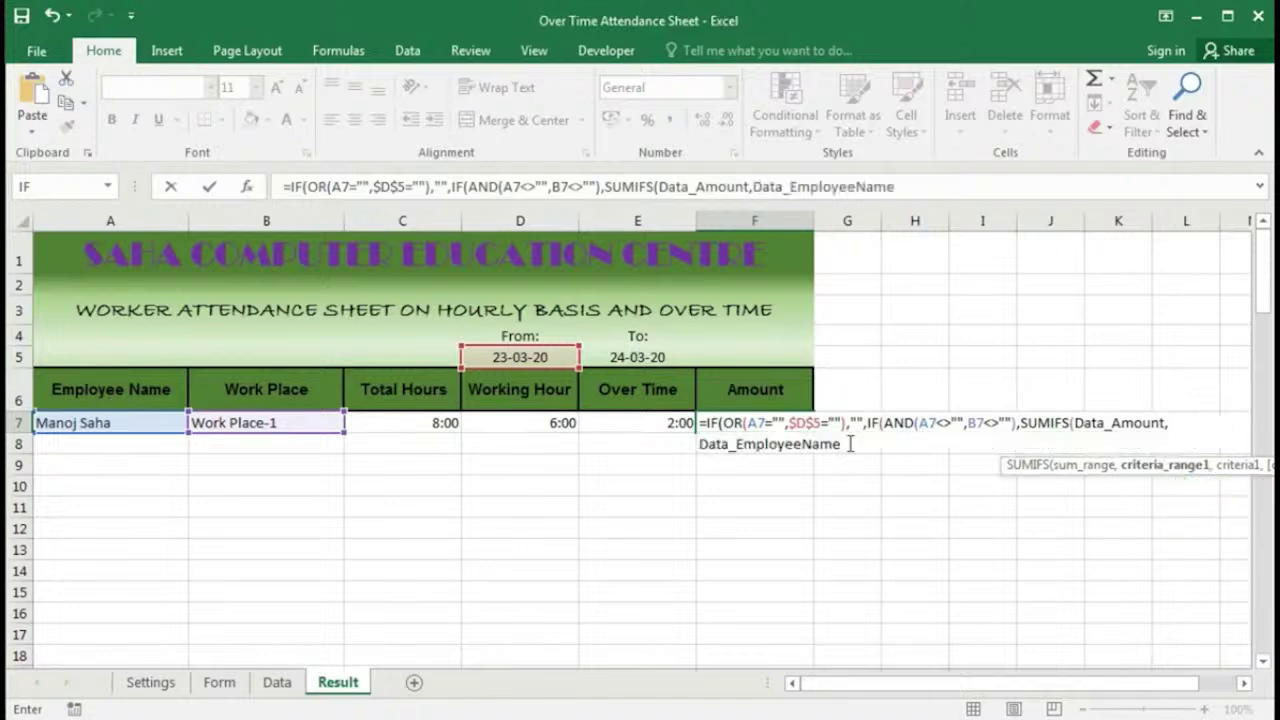
Step: Match employee name A7 and Data_Workplace against B7, then begin the Data_Date range
text(,)
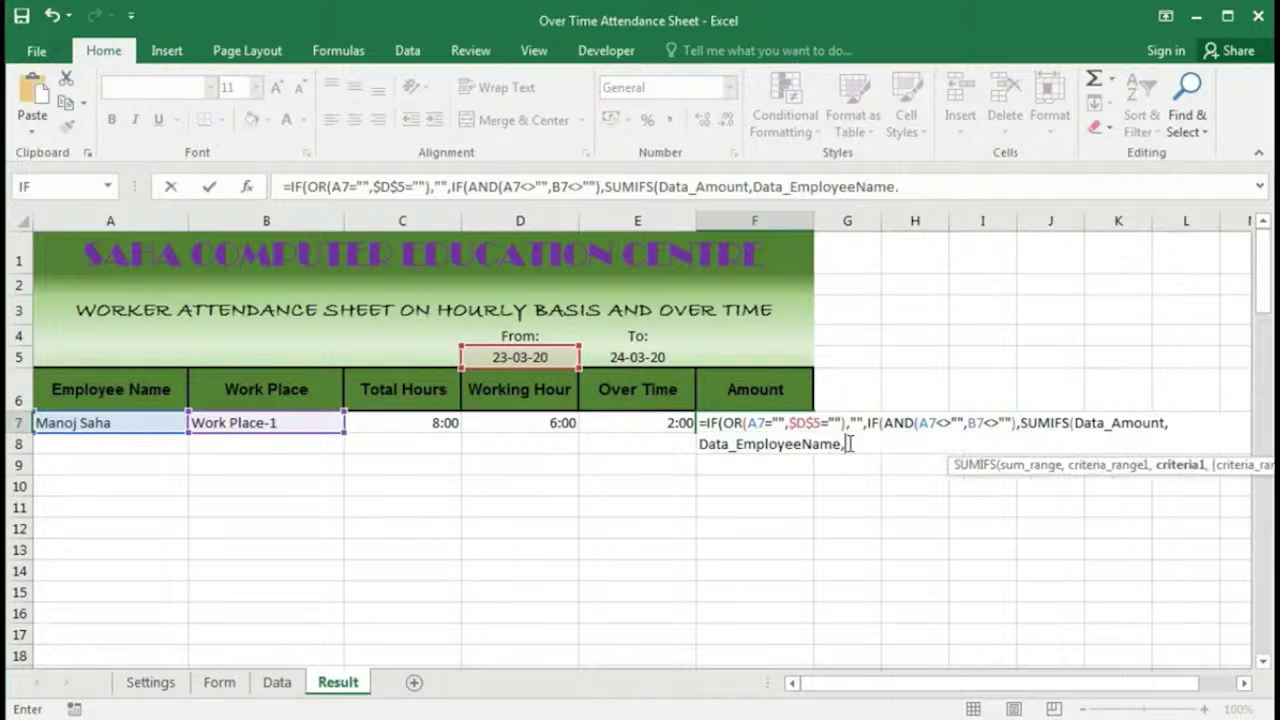
click(109, 423)
text(,)
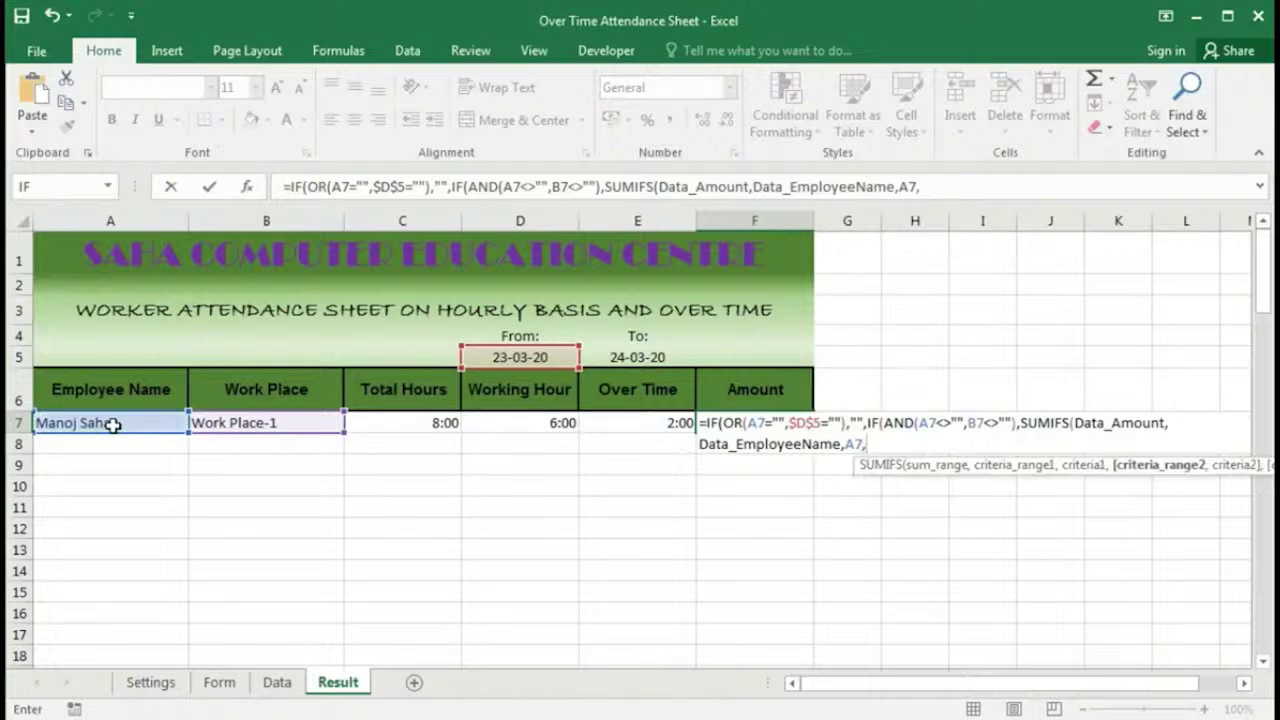
text(Data_Workplace)
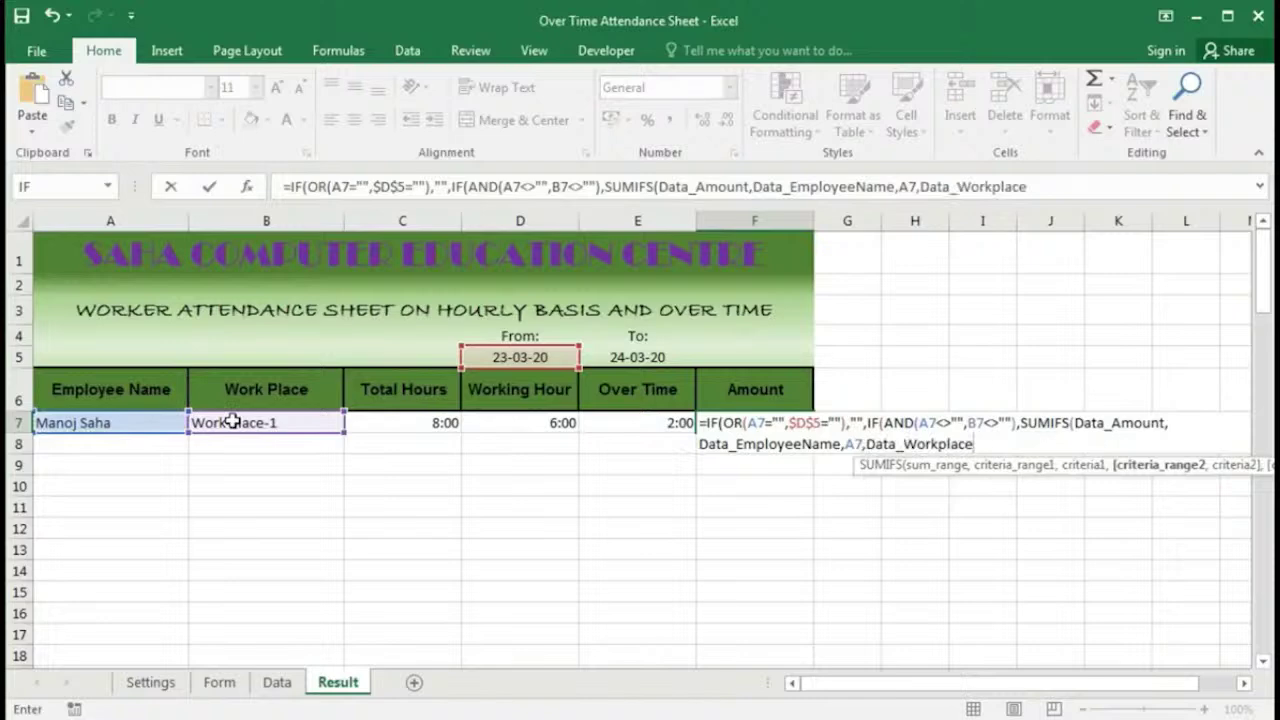
text(,)
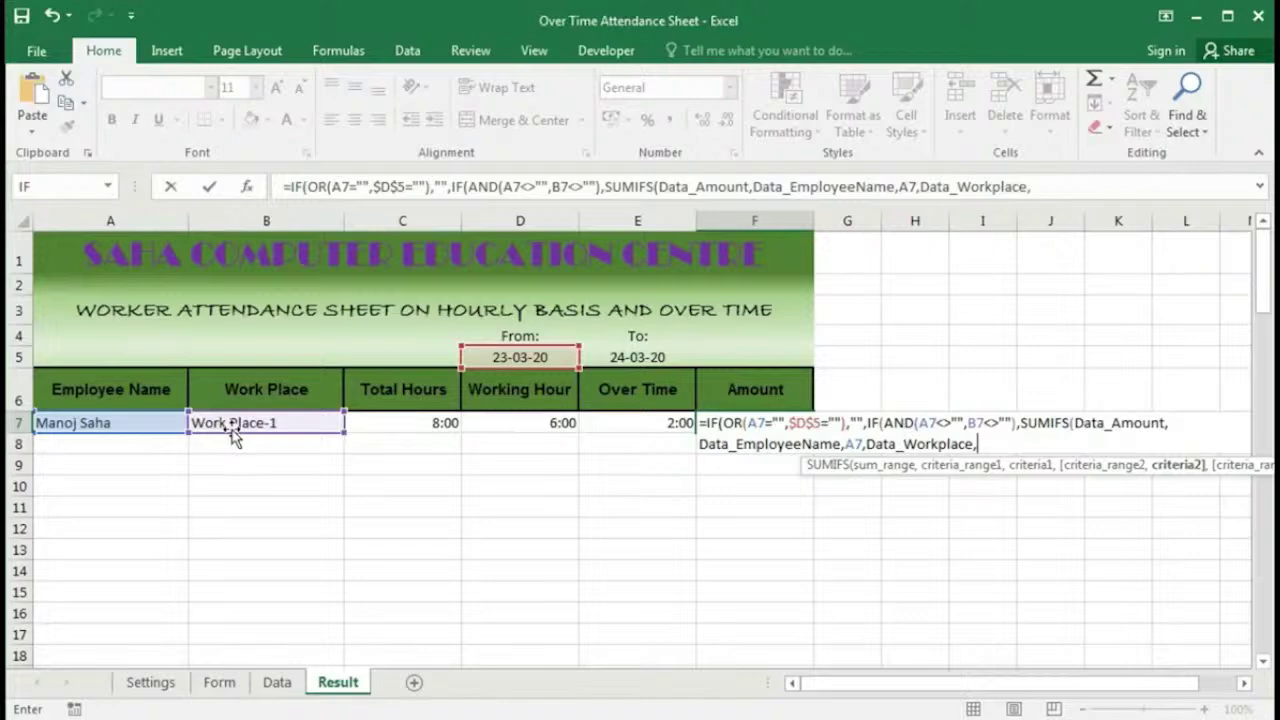
click(229, 428)
text(,data)
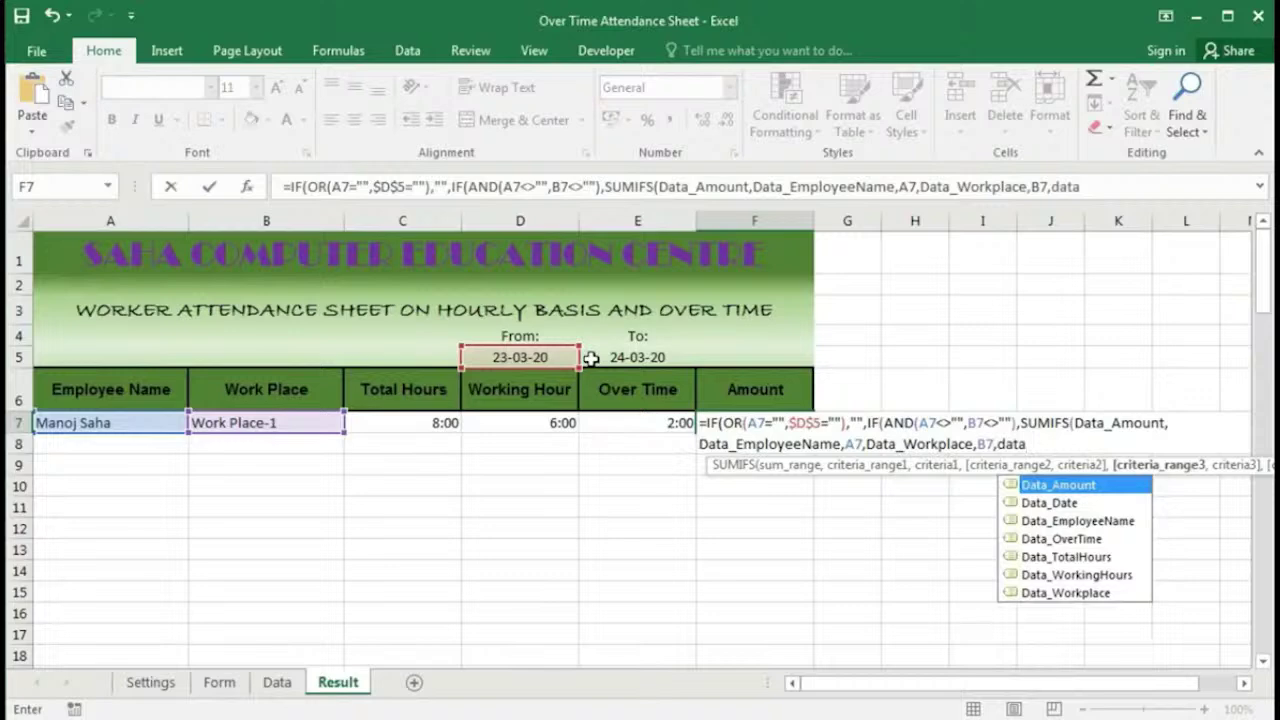
text(_d)
Step: Add the condition Data_Date ">="& $D$5 for the From date
key(Tab)
text(,">)
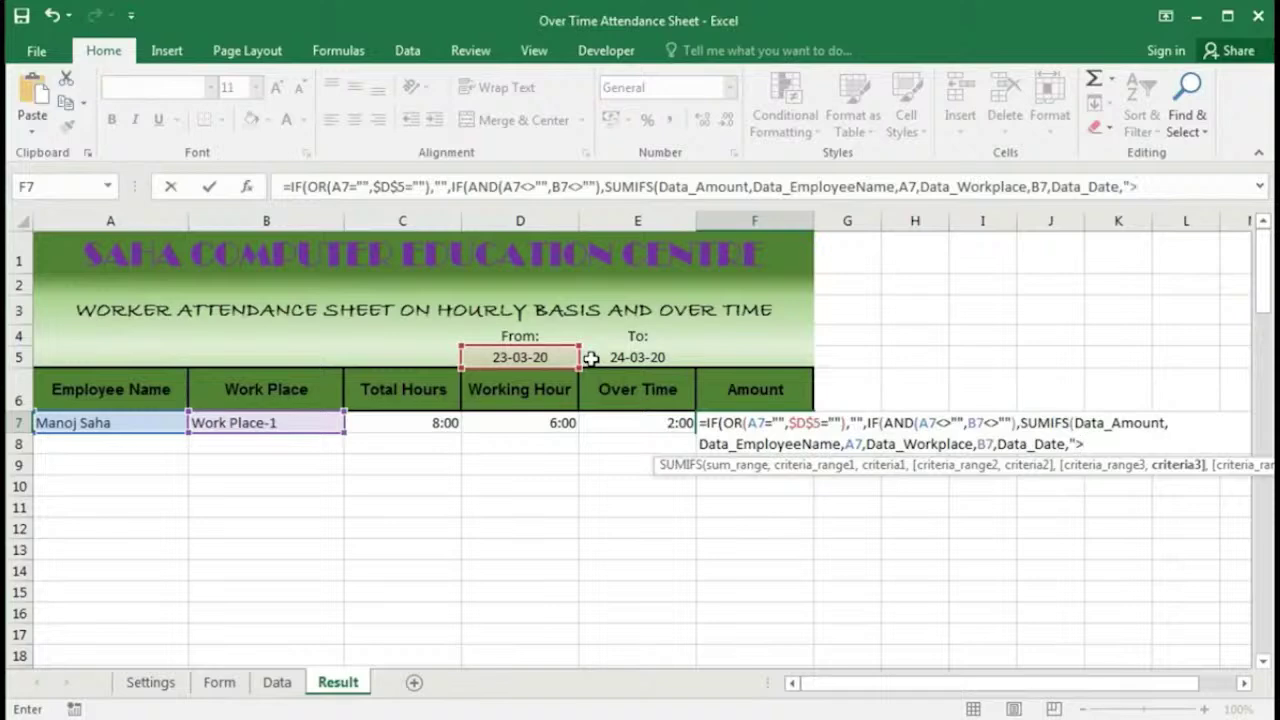
text(=")
text(&)
click(520, 357)
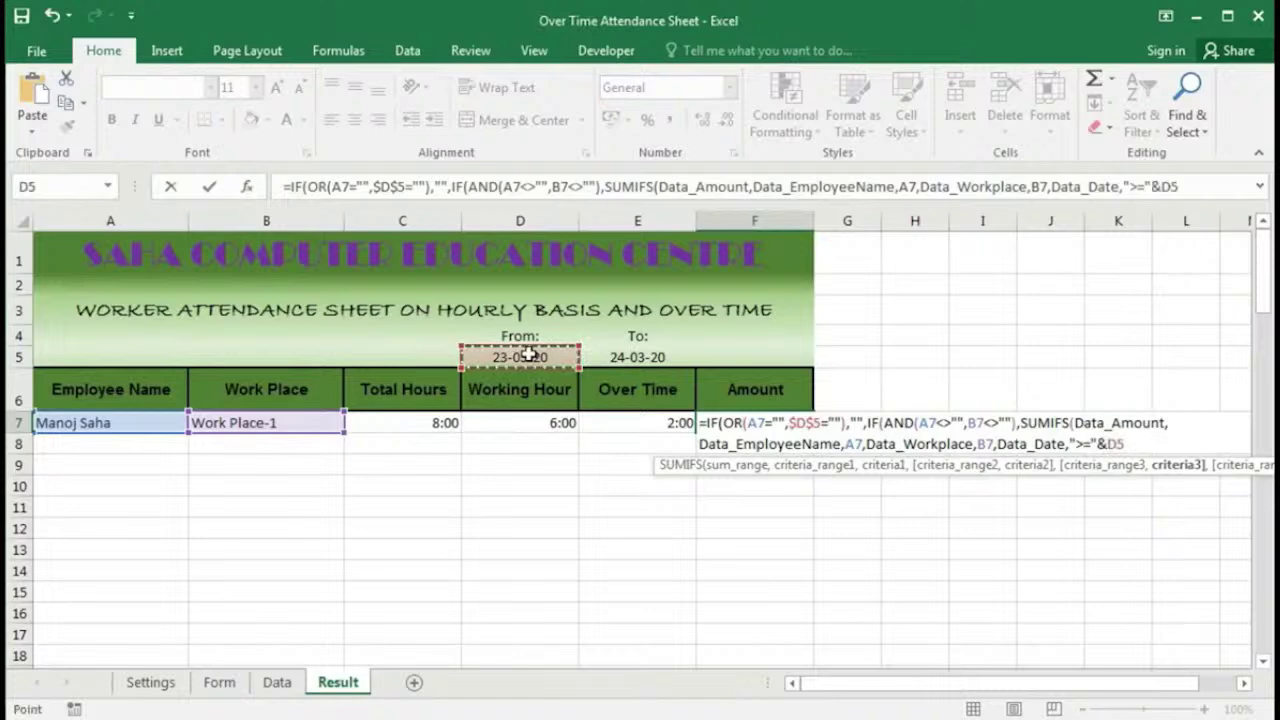
key(F4)
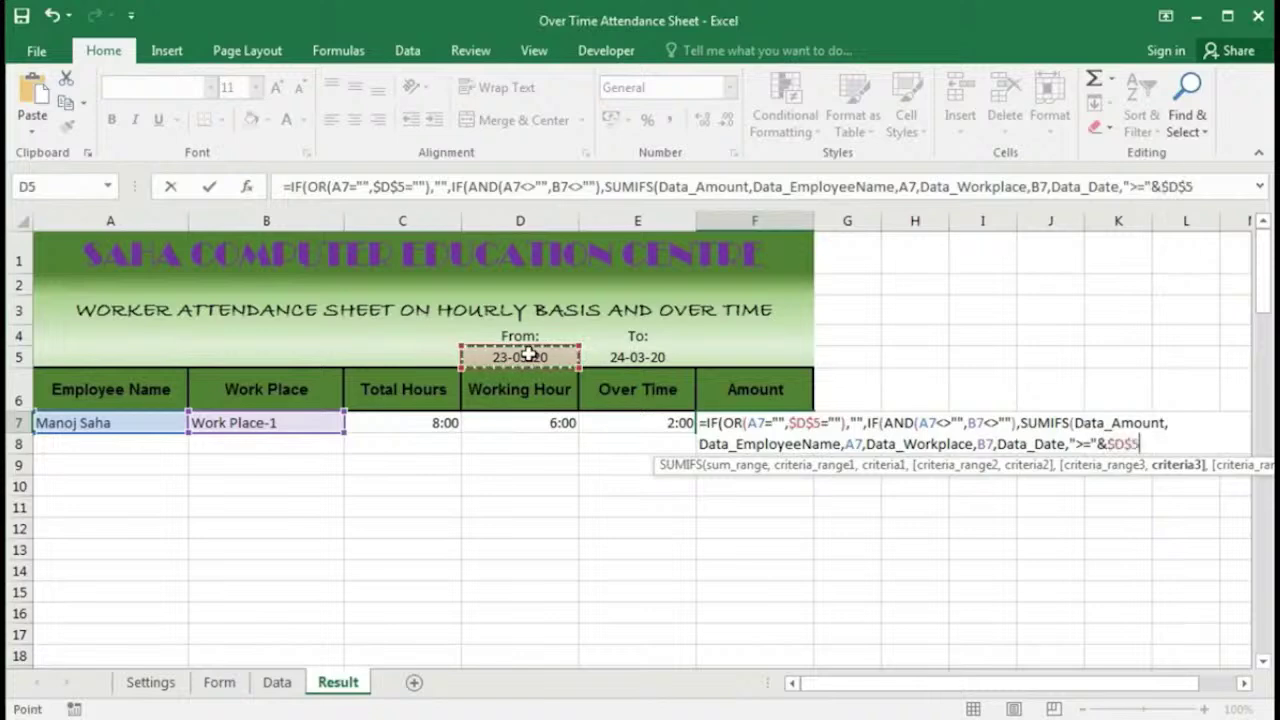
Step: Add Data_Date "<="& $E$5 for the To date and close the SUMIFS with "),"
text(,data)
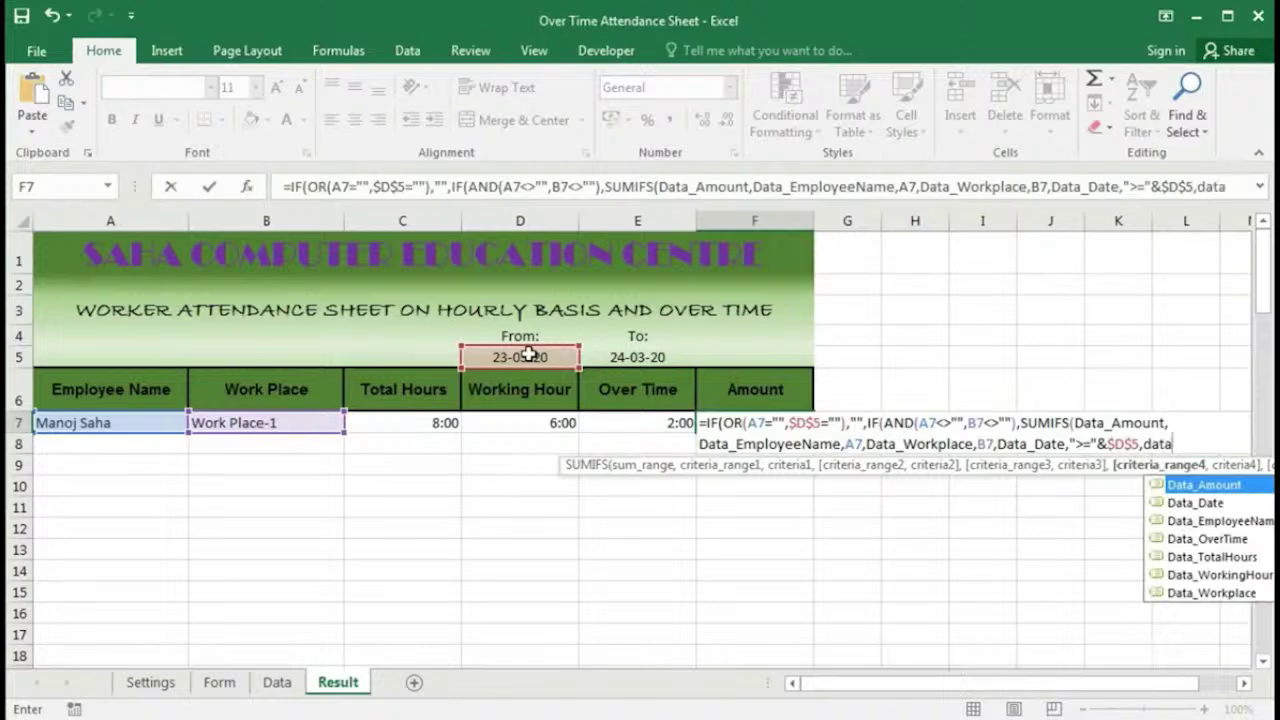
key(Down)
key(Tab)
text(,)
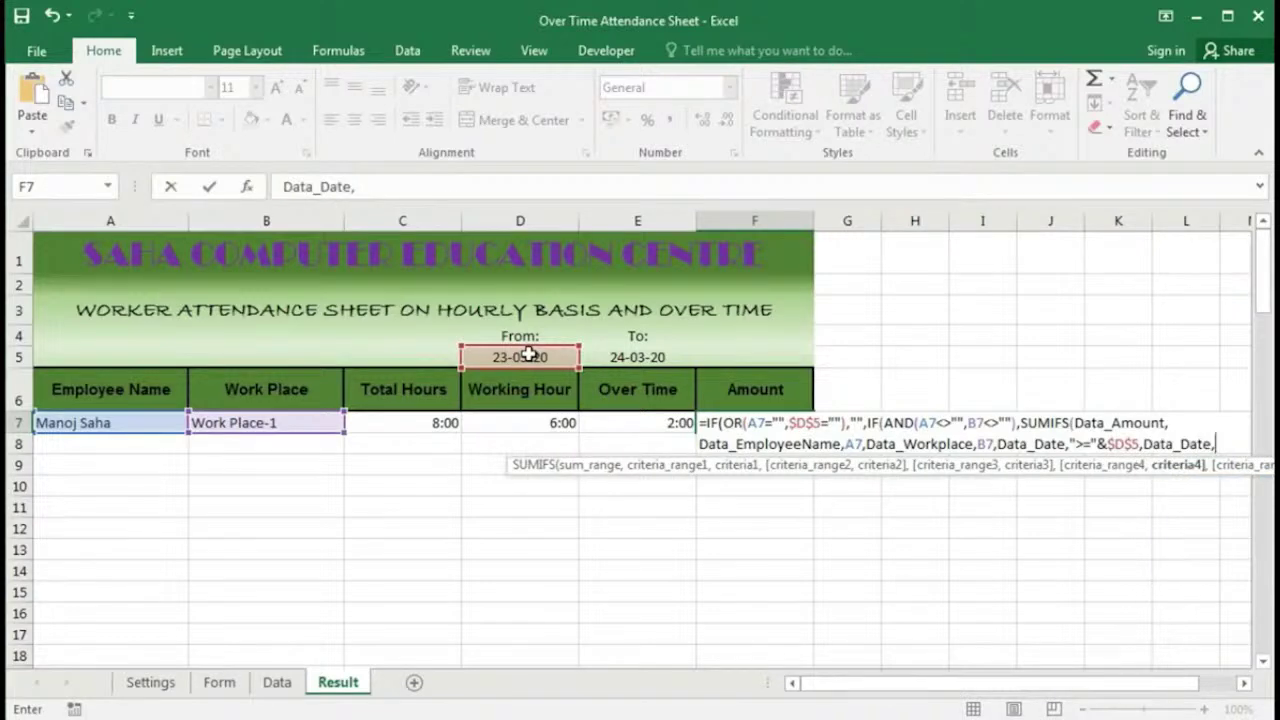
text("<="&)
click(636, 358)
key(F4)
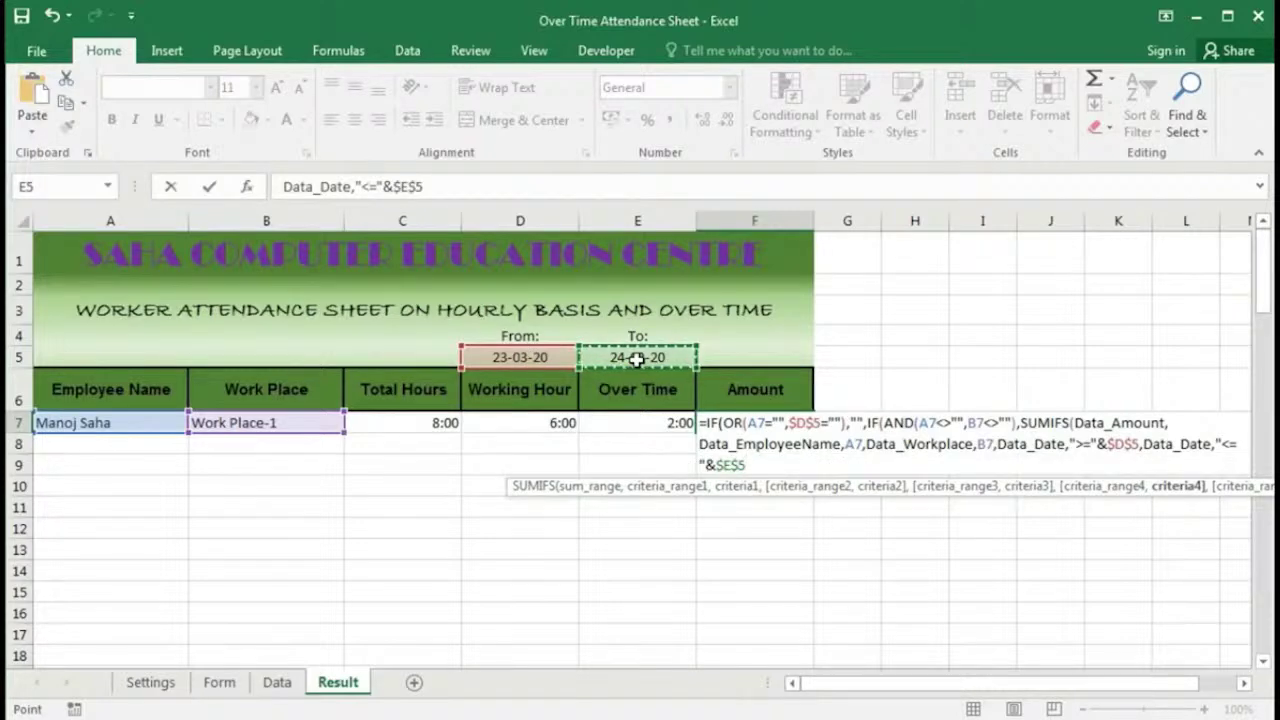
text())
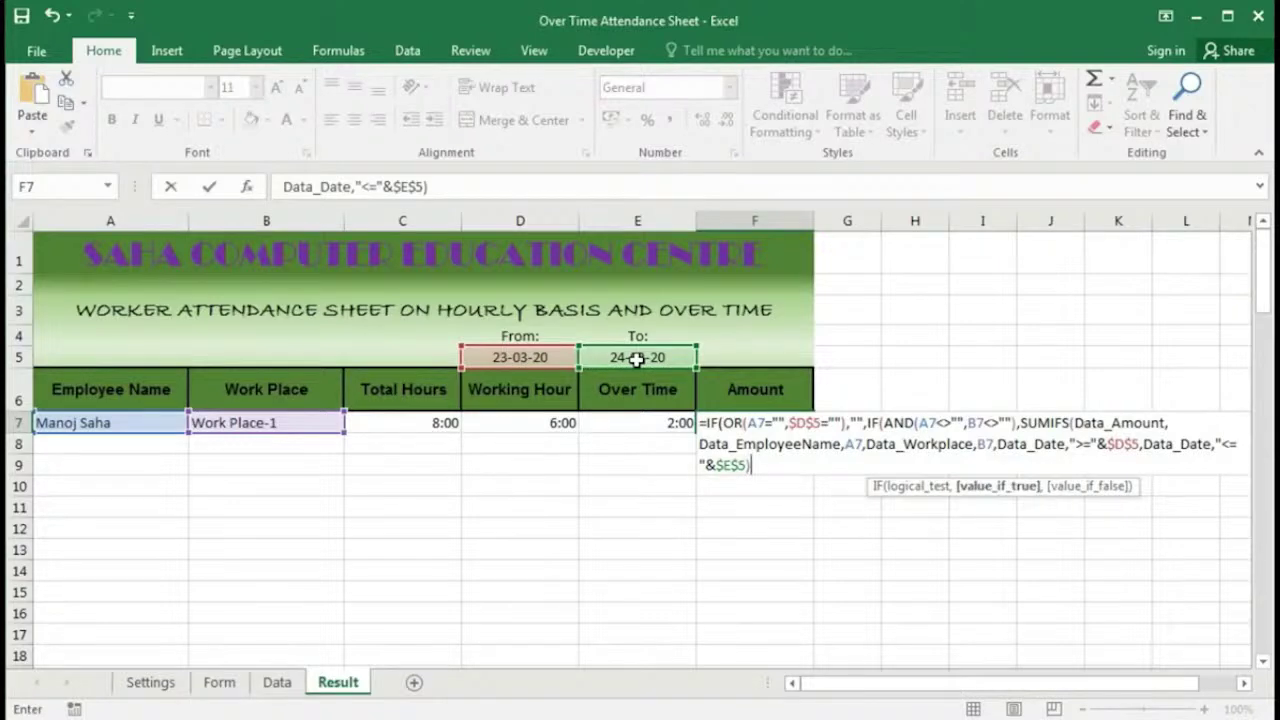
text(,)
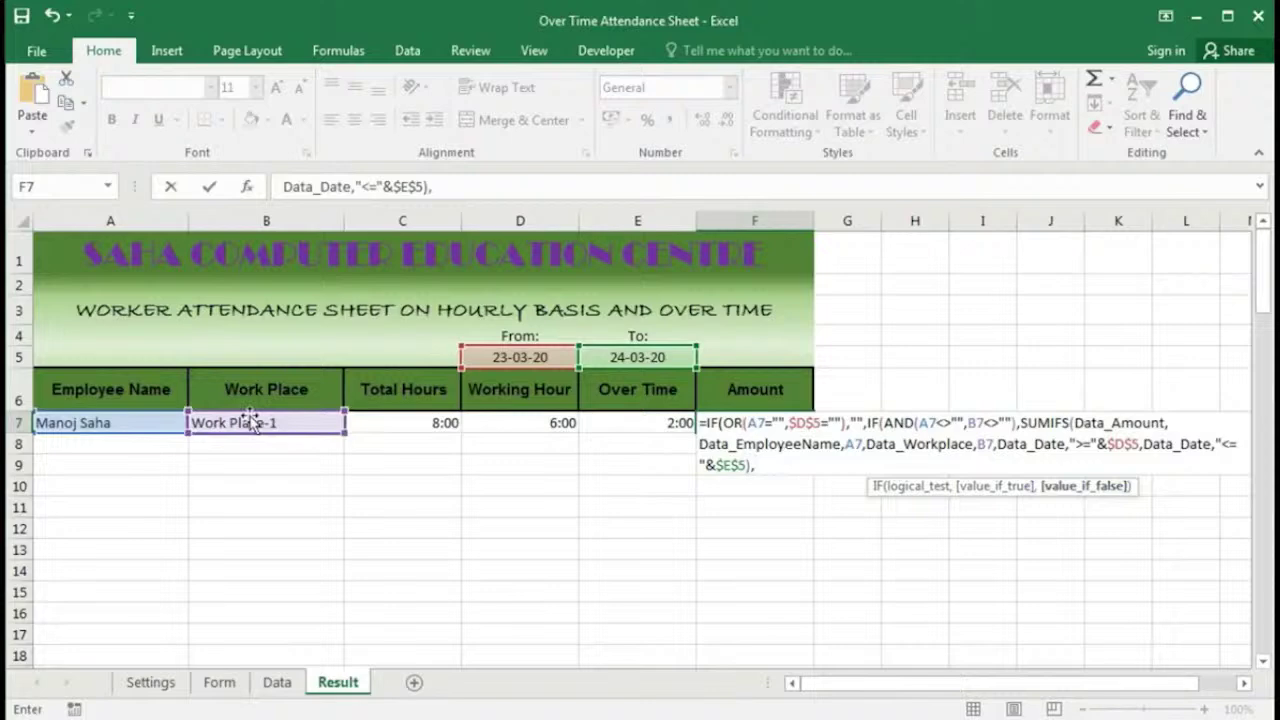
Step: Copy the SUMIFS clause and paste a second copy after the final comma in F7
drag(1020, 423, 1037, 468)
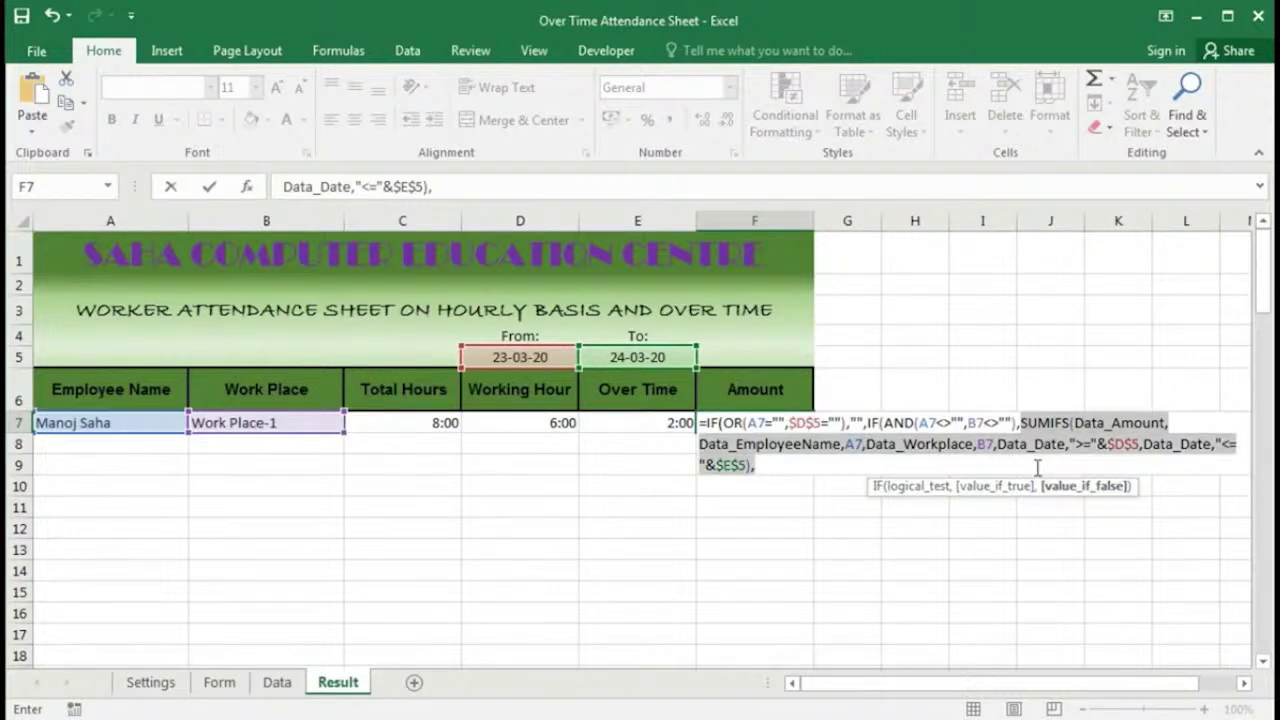
key(F2)
key(Left)
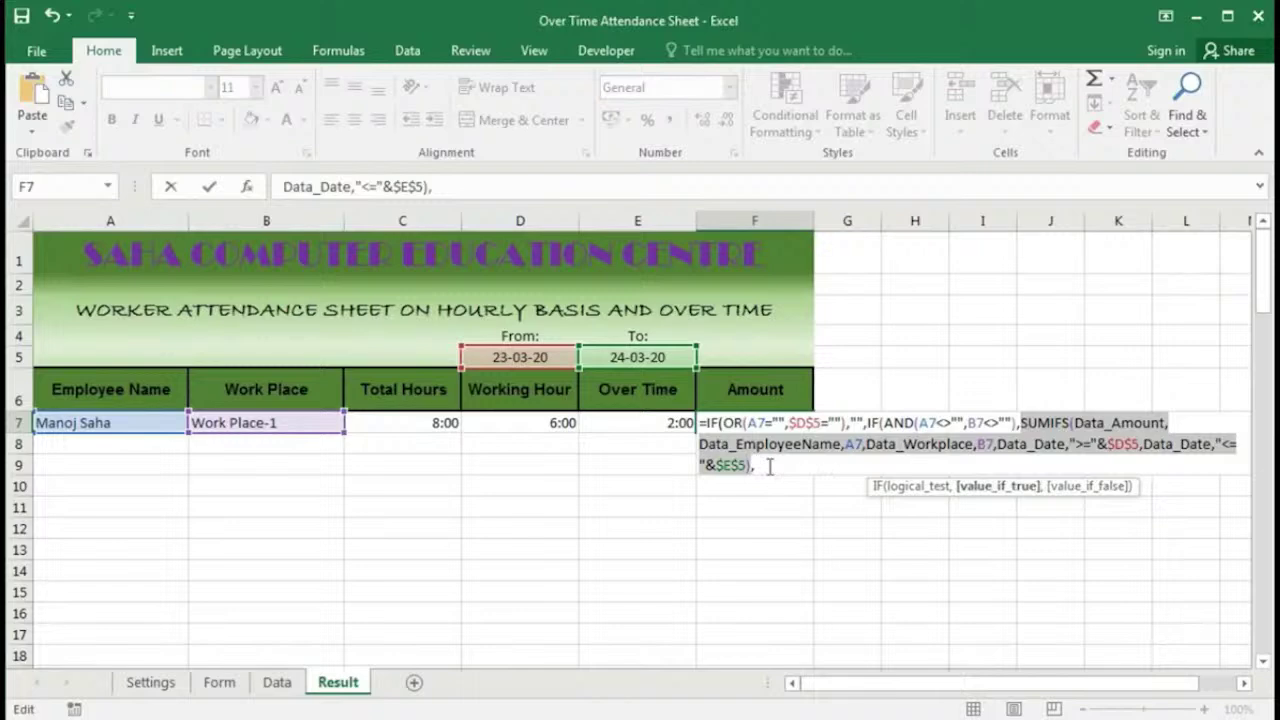
key(Right)
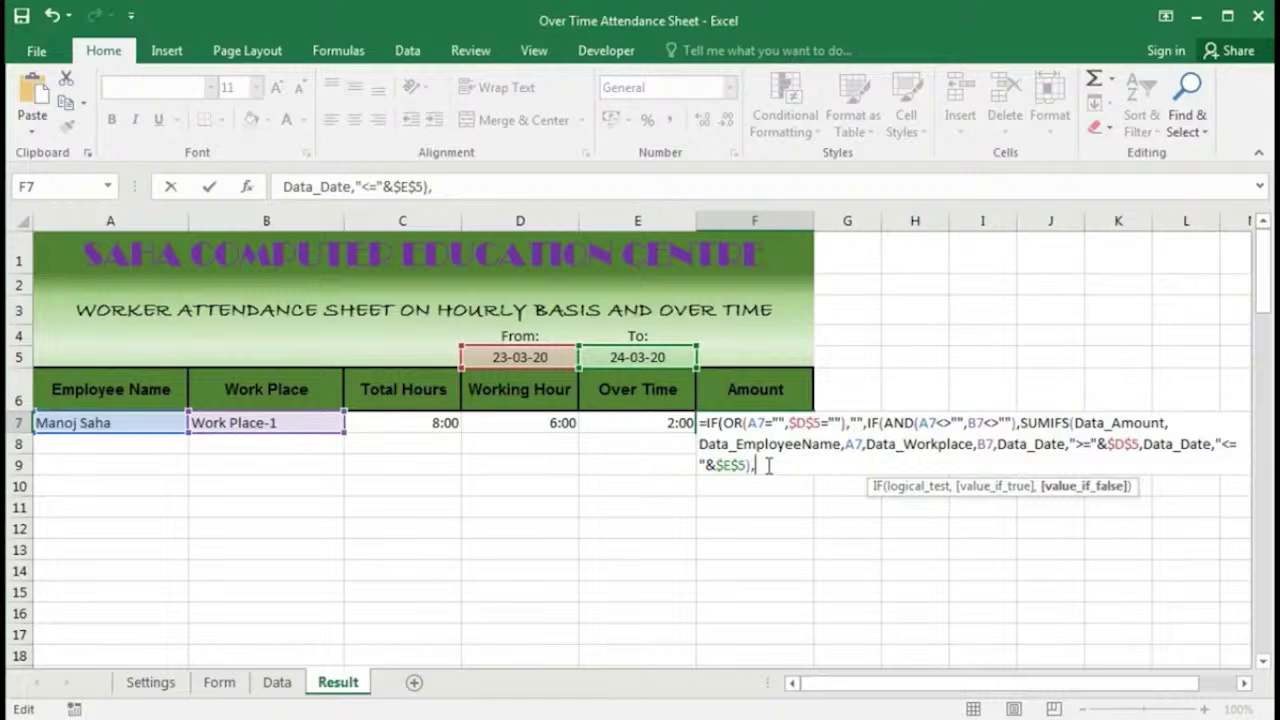
key(ctrl+v)
Step: Delete Data_Workplace,B7, from the pasted SUMIFS and check its Data_Amount and Data_EmployeeName ranges
drag(1109, 466, 1199, 474)
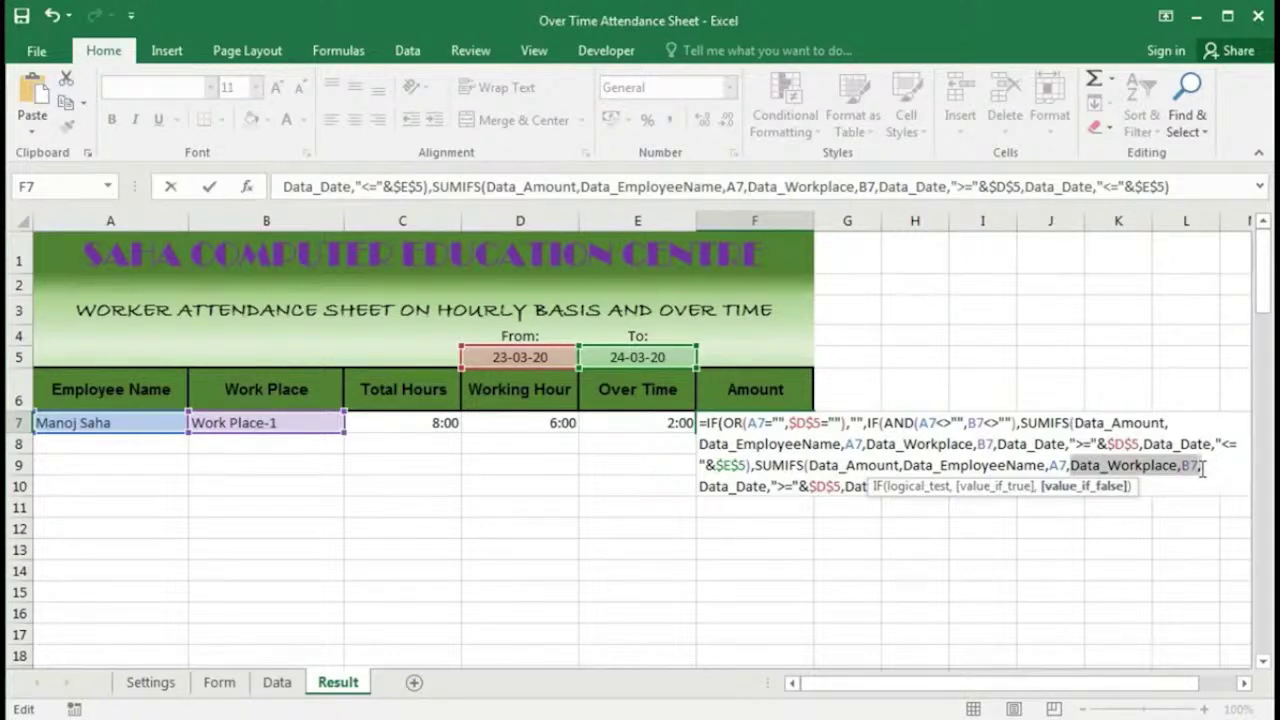
key(Delete)
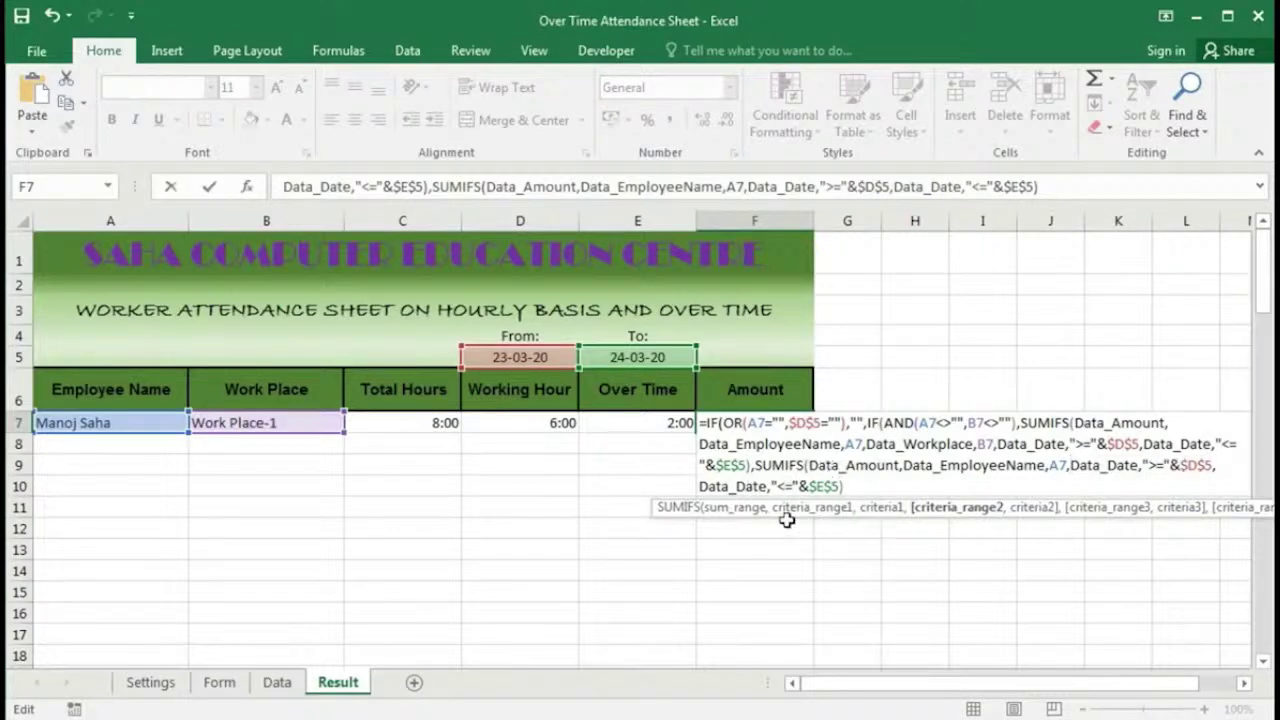
click(733, 512)
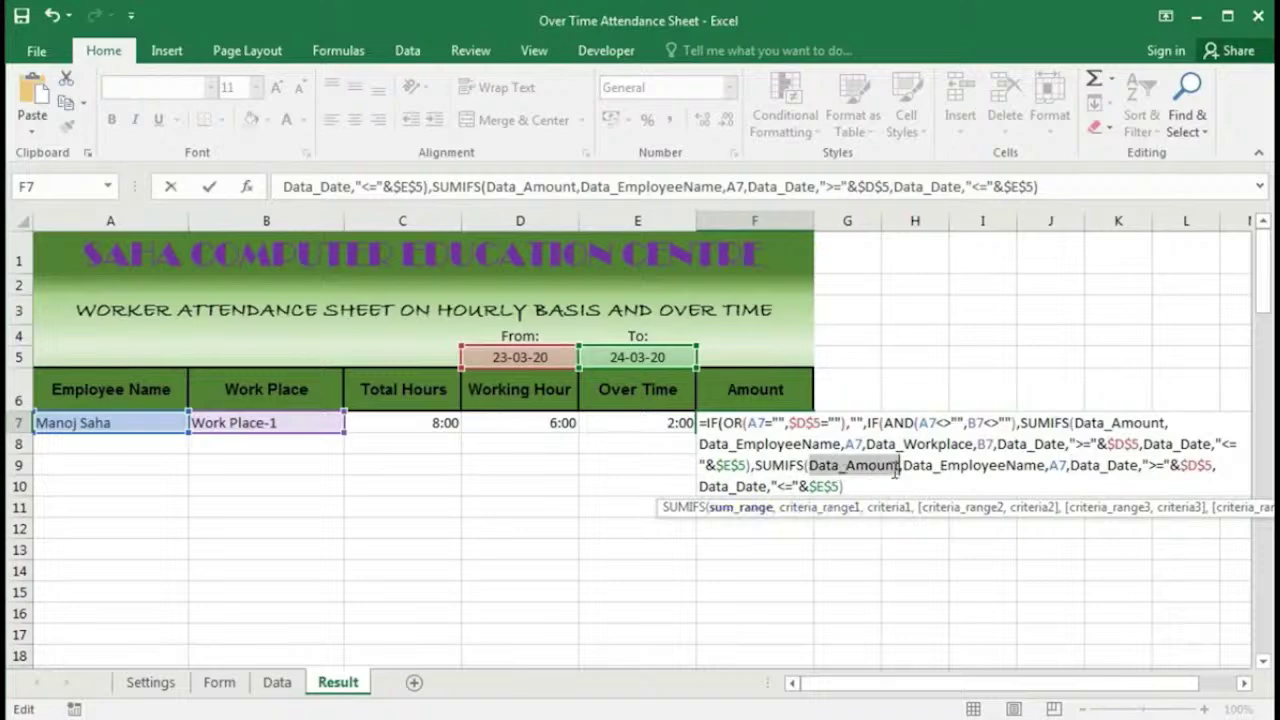
click(815, 510)
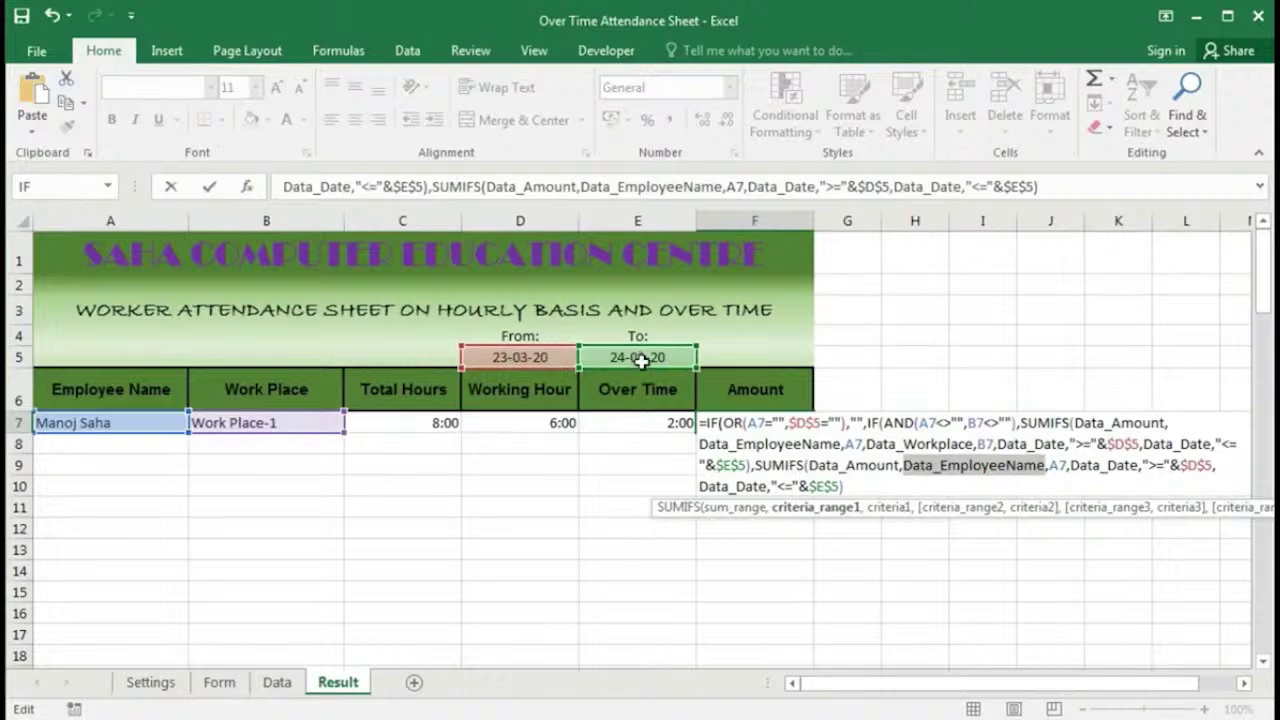
click(857, 487)
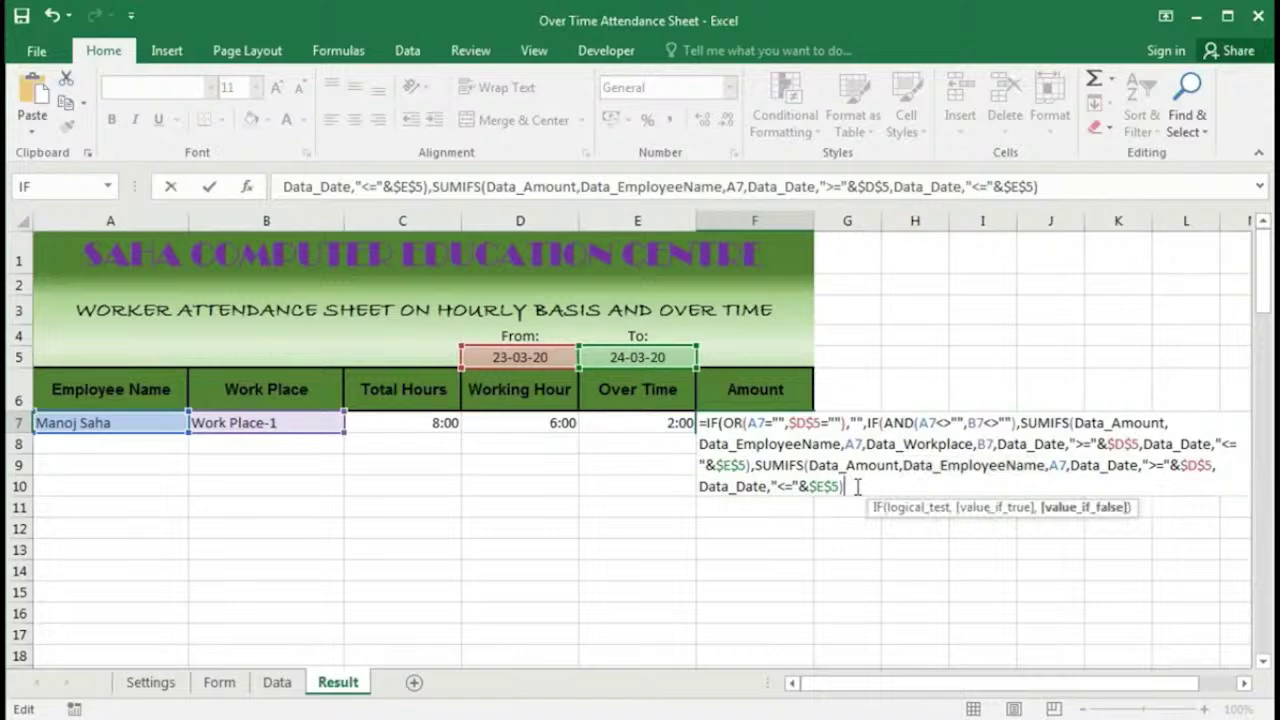
key(Return)
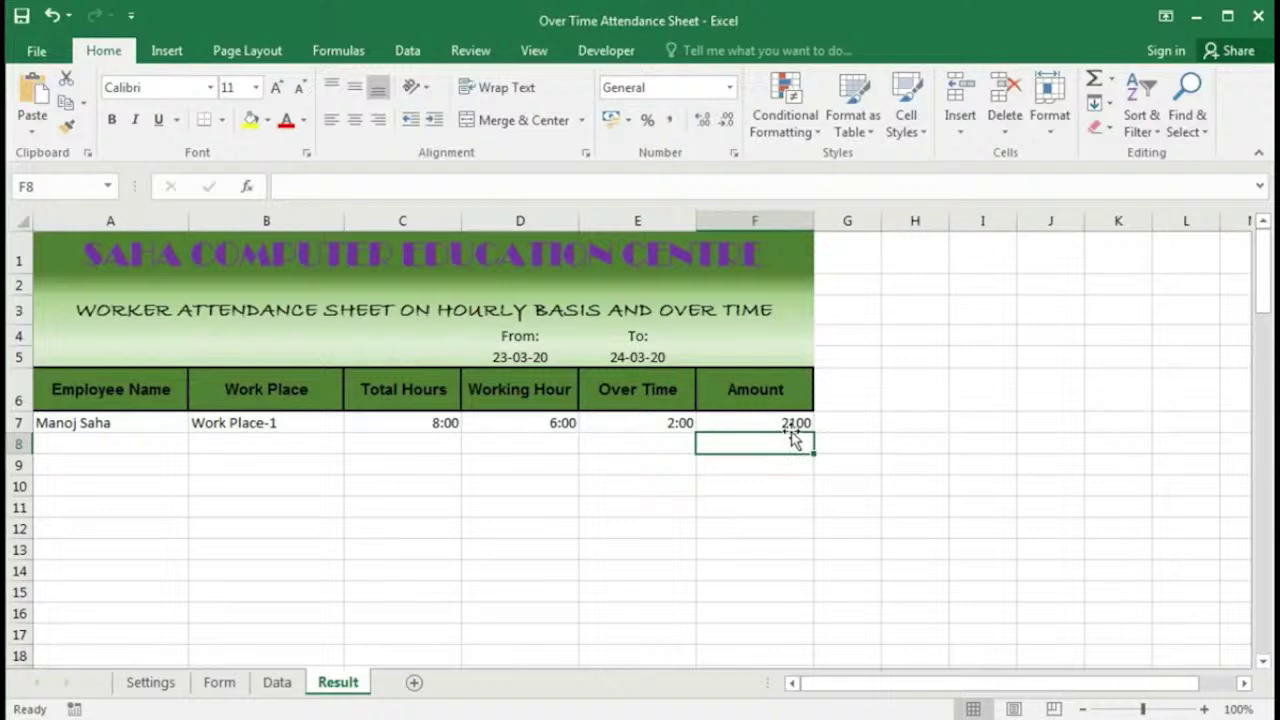
click(790, 423)
click(729, 87)
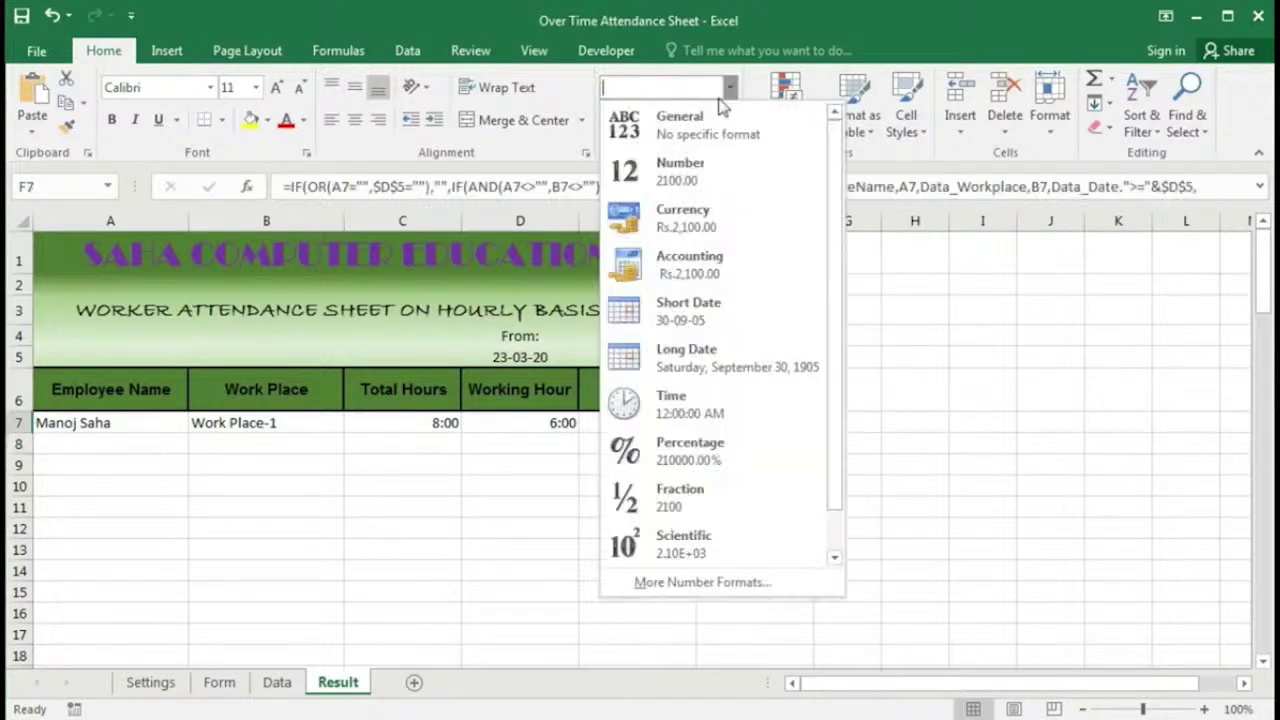
Step: Show the Amount as rupee Currency (Rs.2,100.00) and set row 7's work place to Work Place-1
click(684, 212)
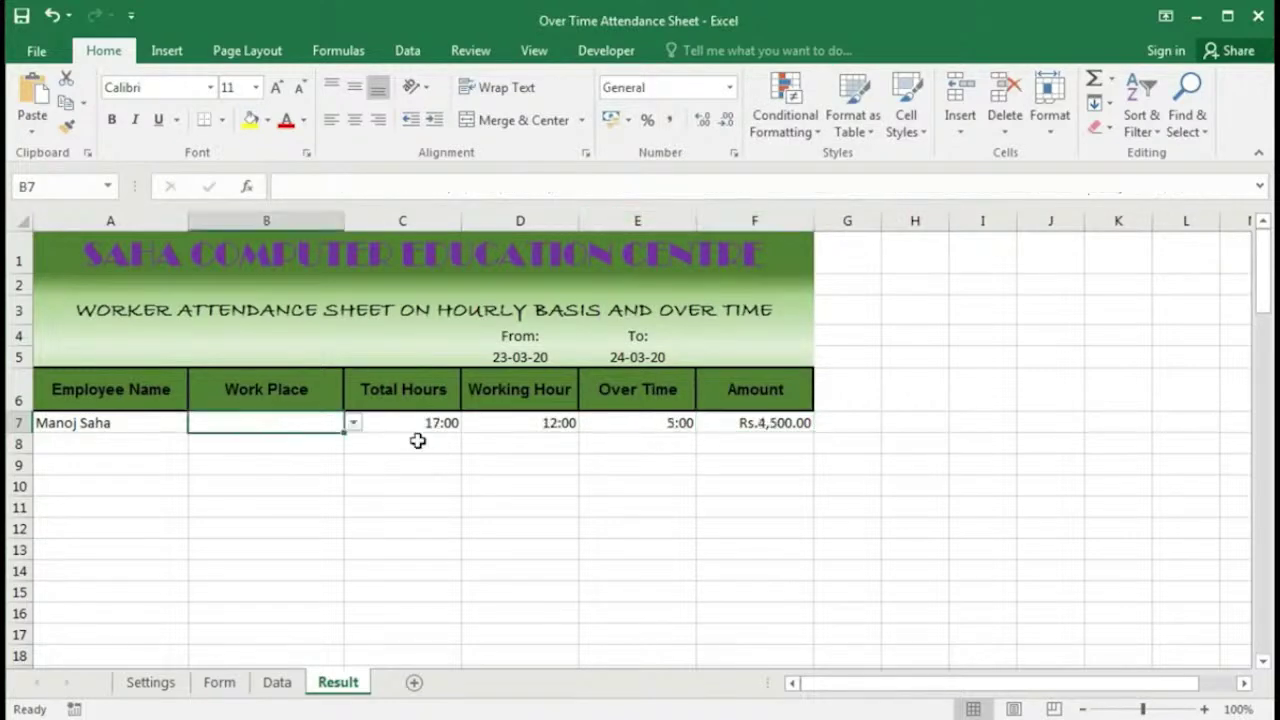
click(353, 422)
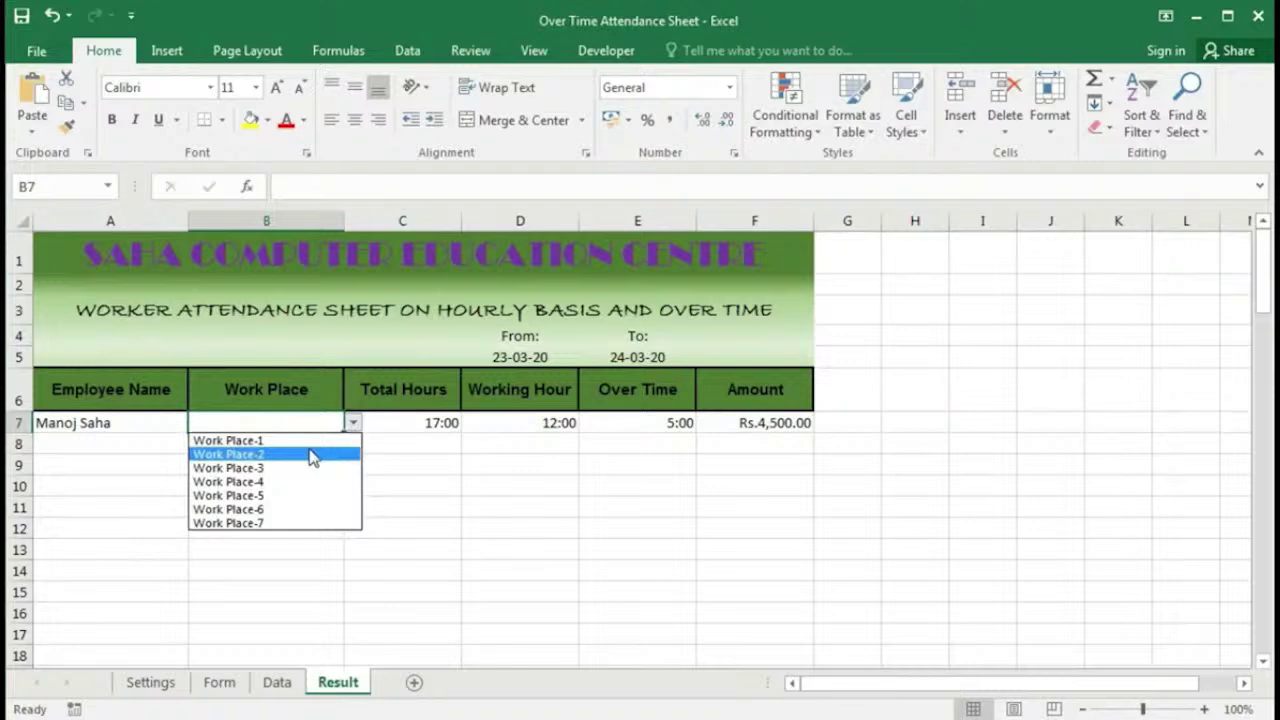
click(313, 440)
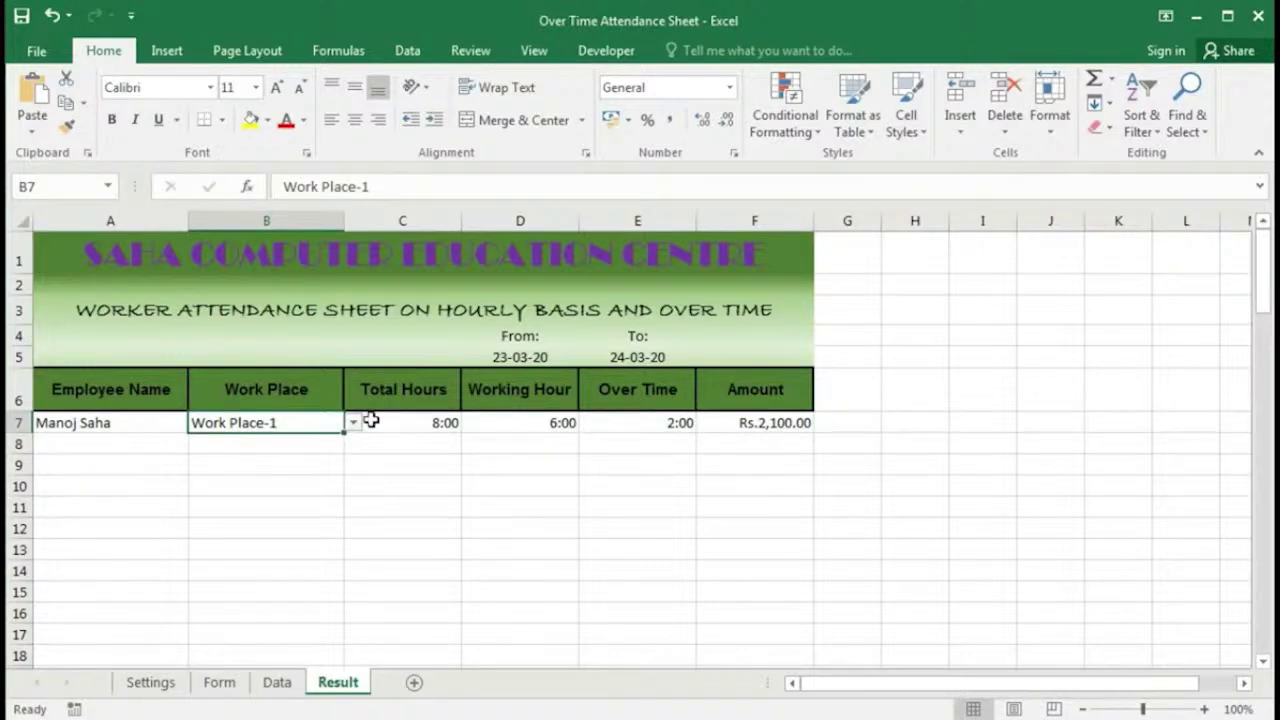
Step: Change the To date in E5 to 23-03-20
click(628, 357)
text(23-03-20)
key(Return)
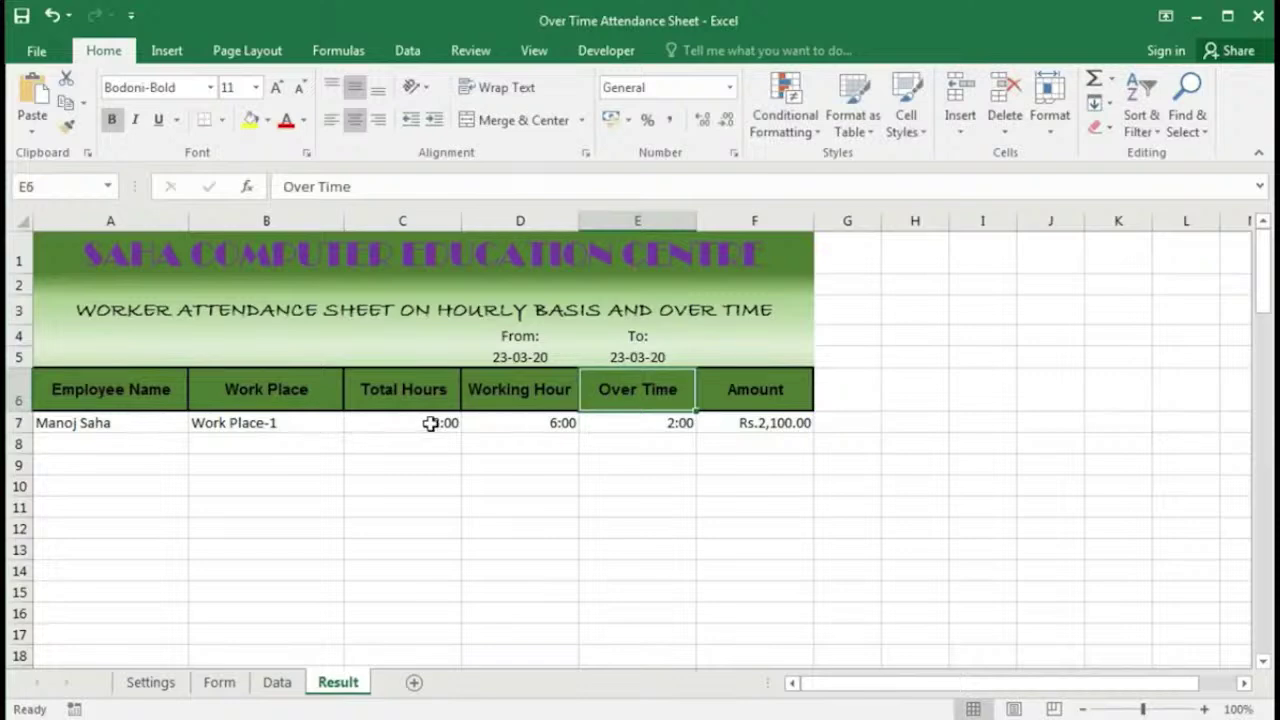
Step: Set the From date in D5 to 24-03-20 and type a new To date
click(520, 357)
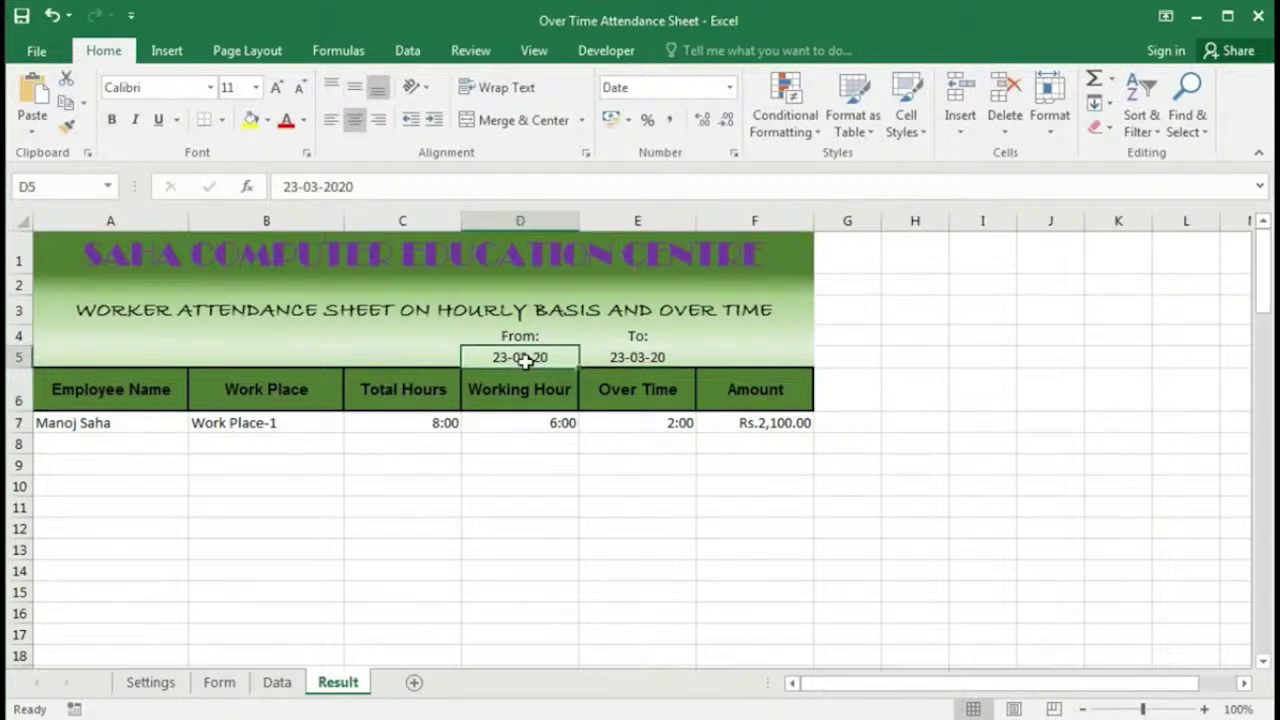
text(24-3-20)
key(Tab)
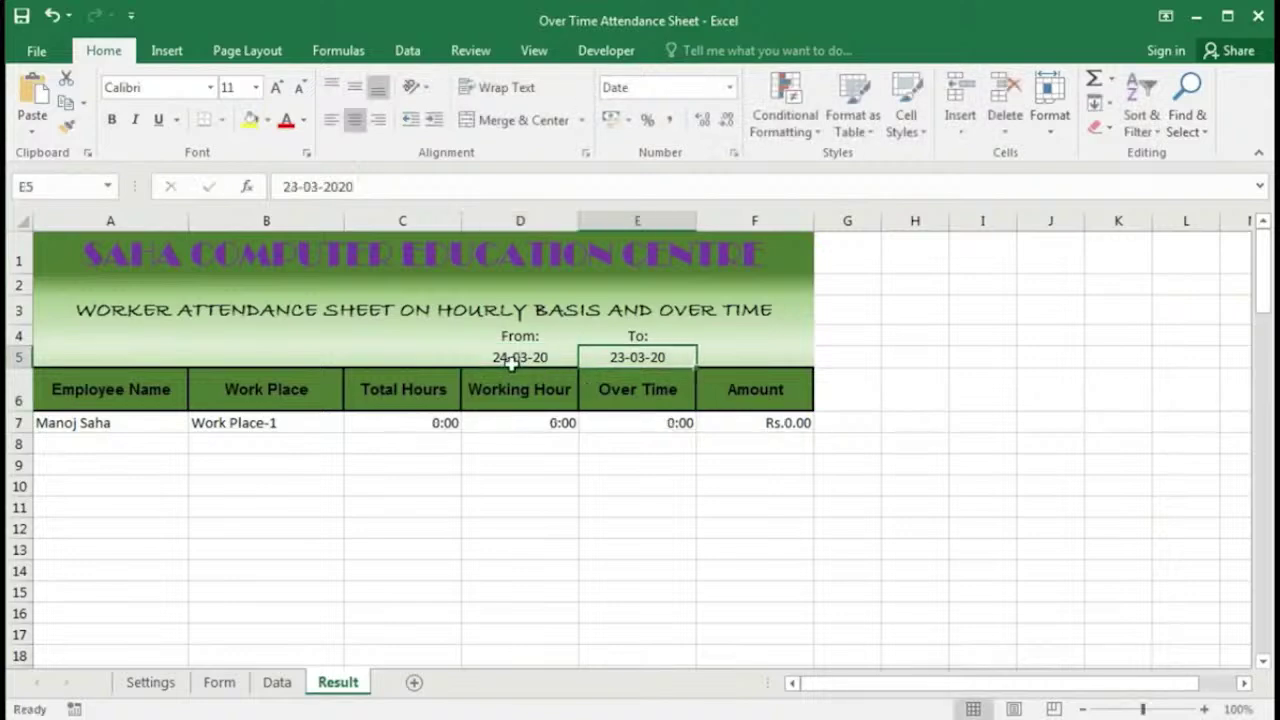
text(24-20)
key(Return)
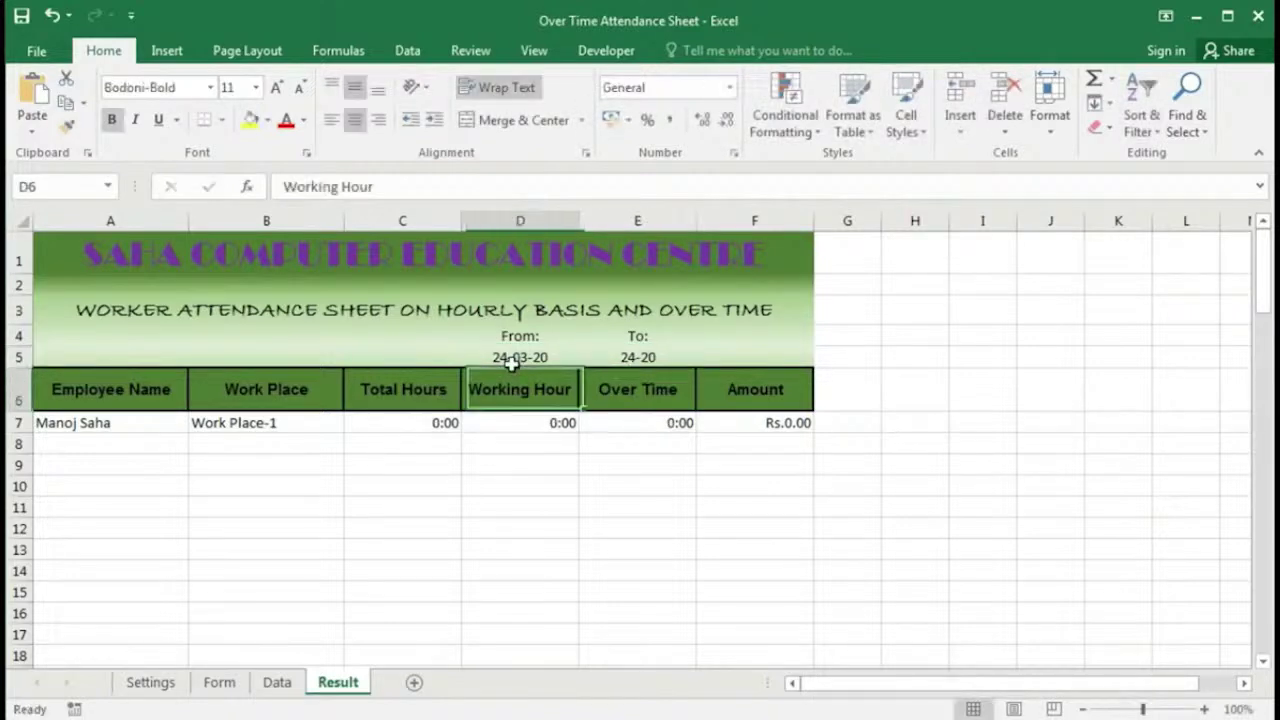
Step: Correct the mistyped To date in E5 to 24-03-20
click(648, 362)
double_click(648, 362)
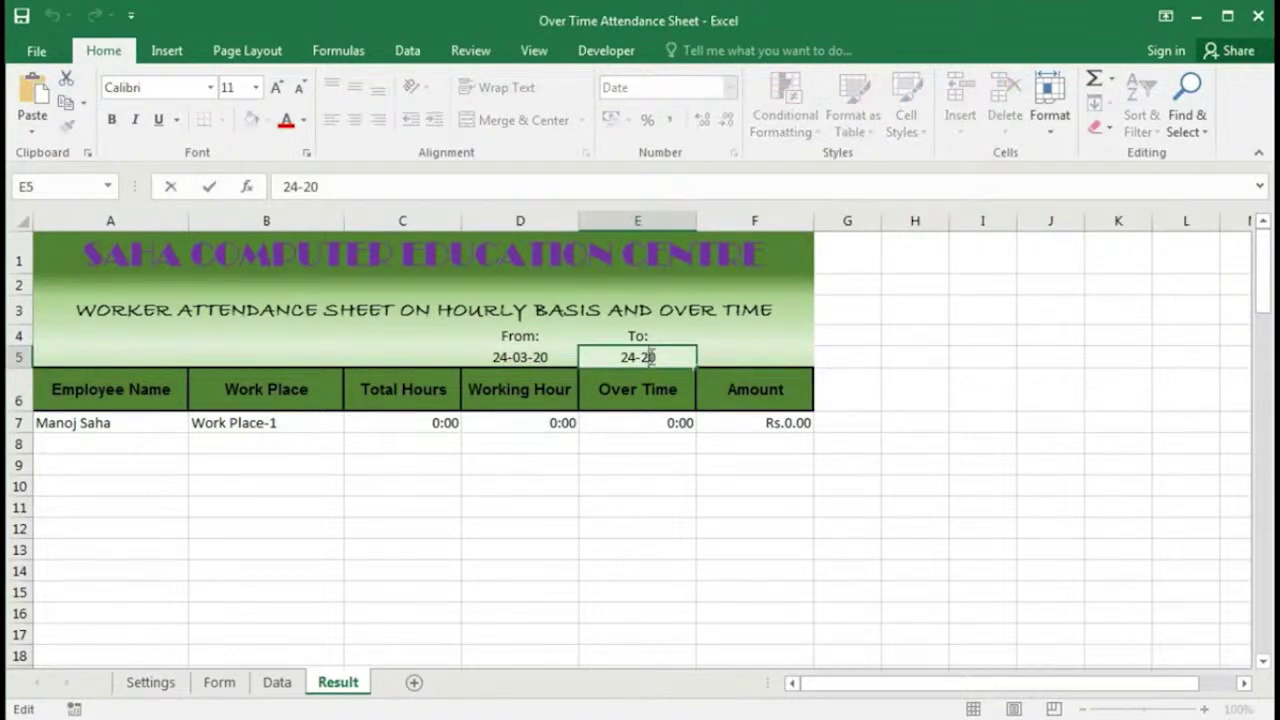
text(3)
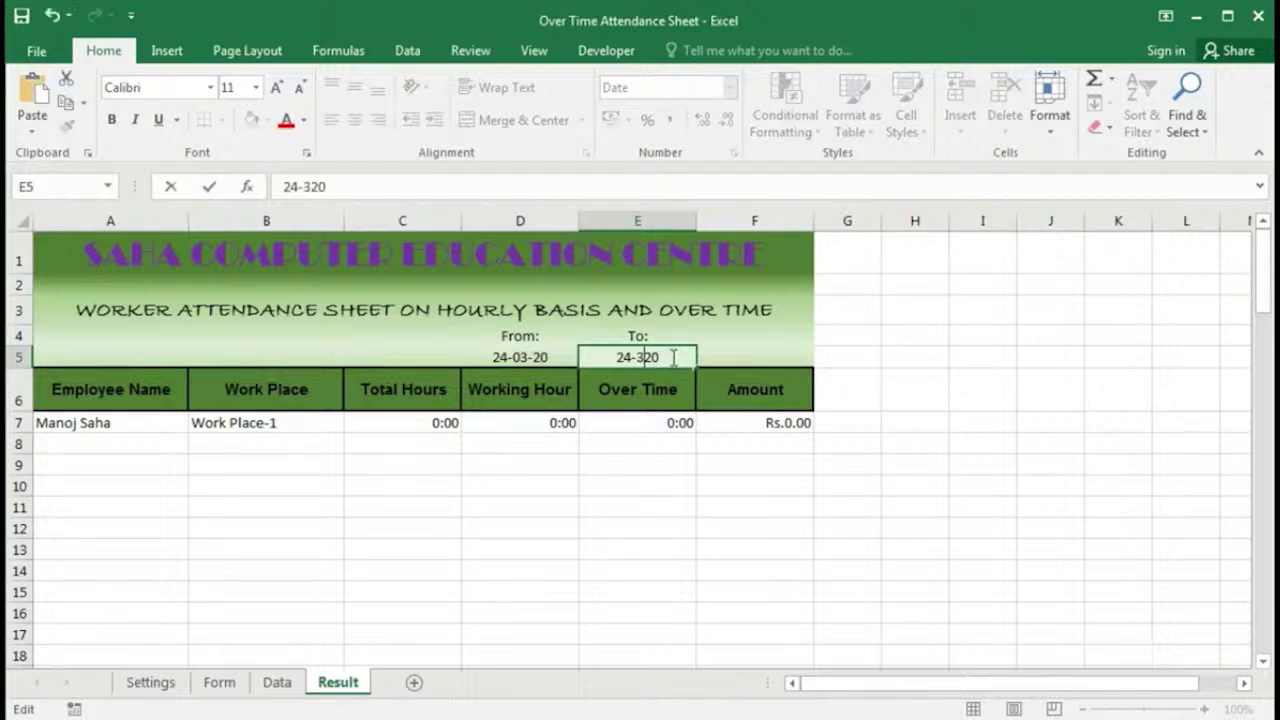
text(-)
key(Return)
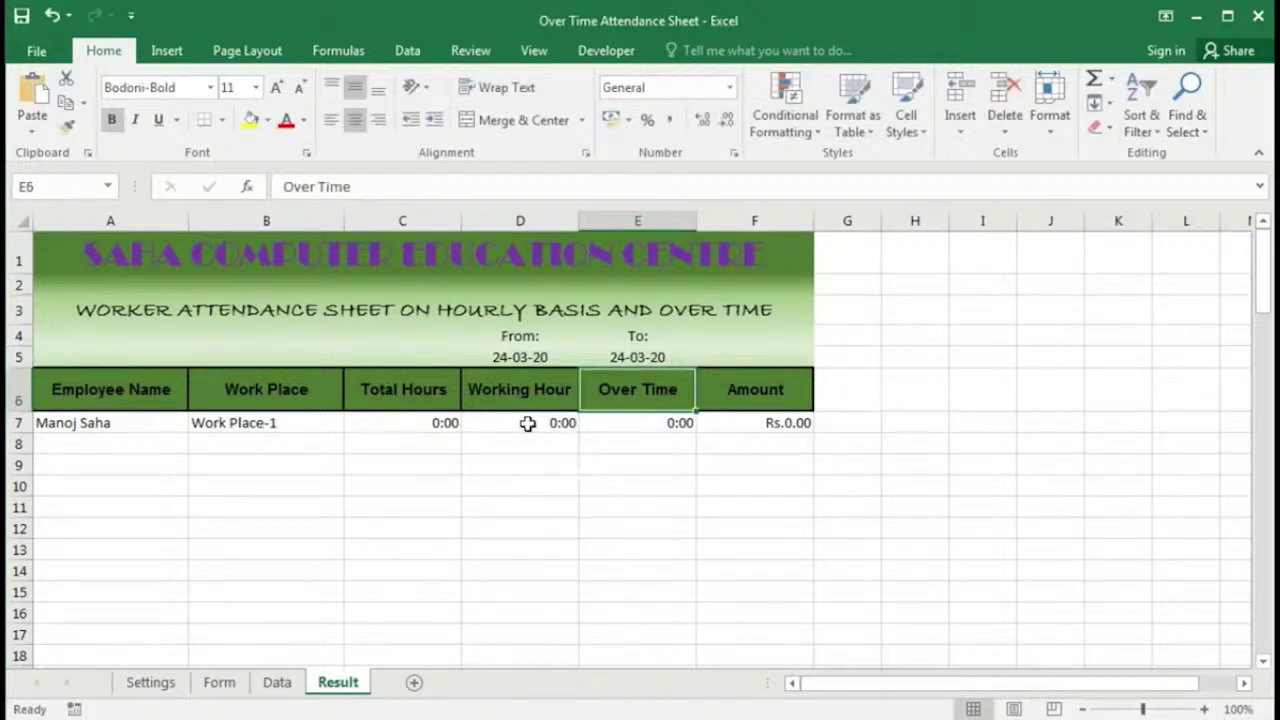
Step: Check the 24-03-20 records and their work place in rows 10–11 of the Data sheet
click(276, 682)
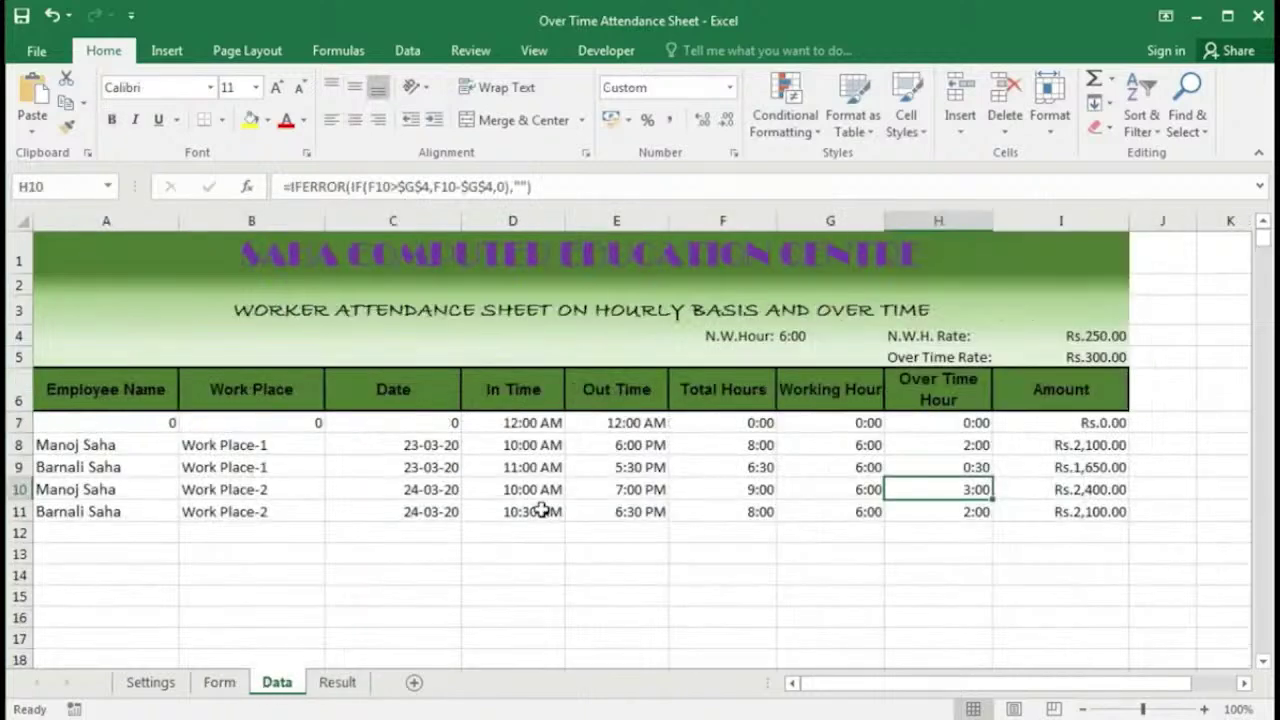
drag(430, 488, 1125, 511)
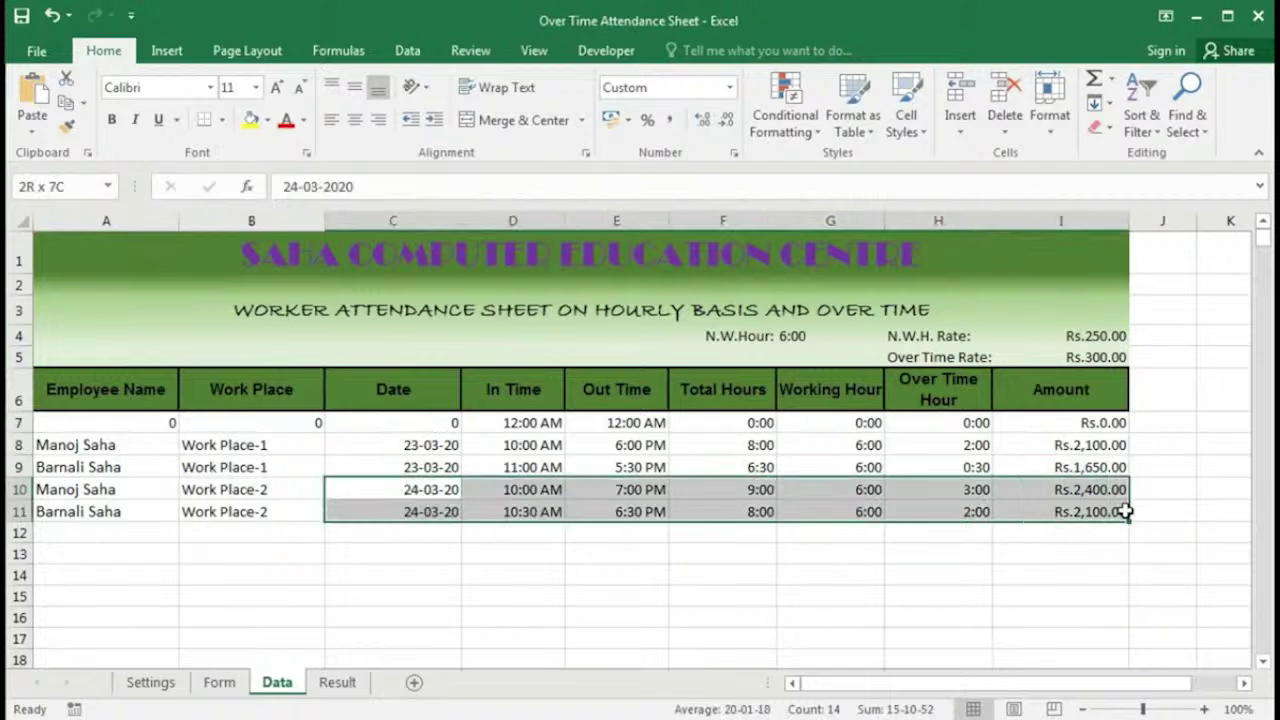
drag(272, 490, 266, 509)
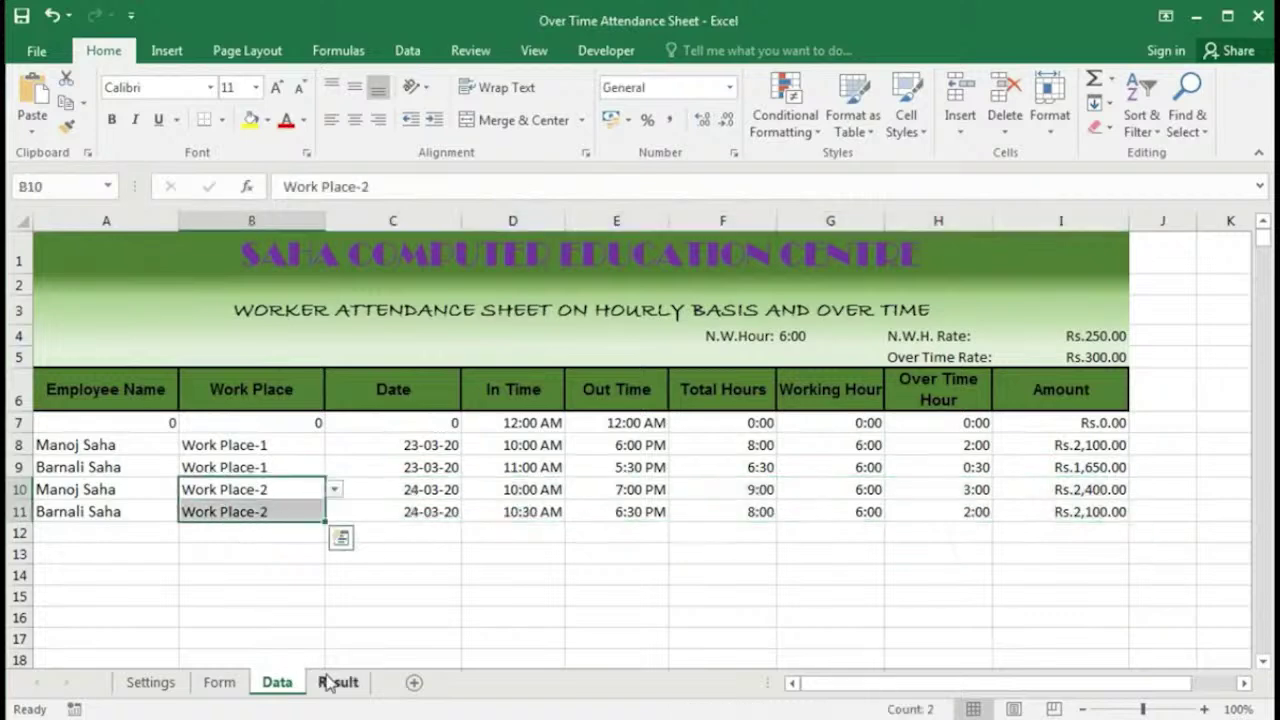
click(333, 682)
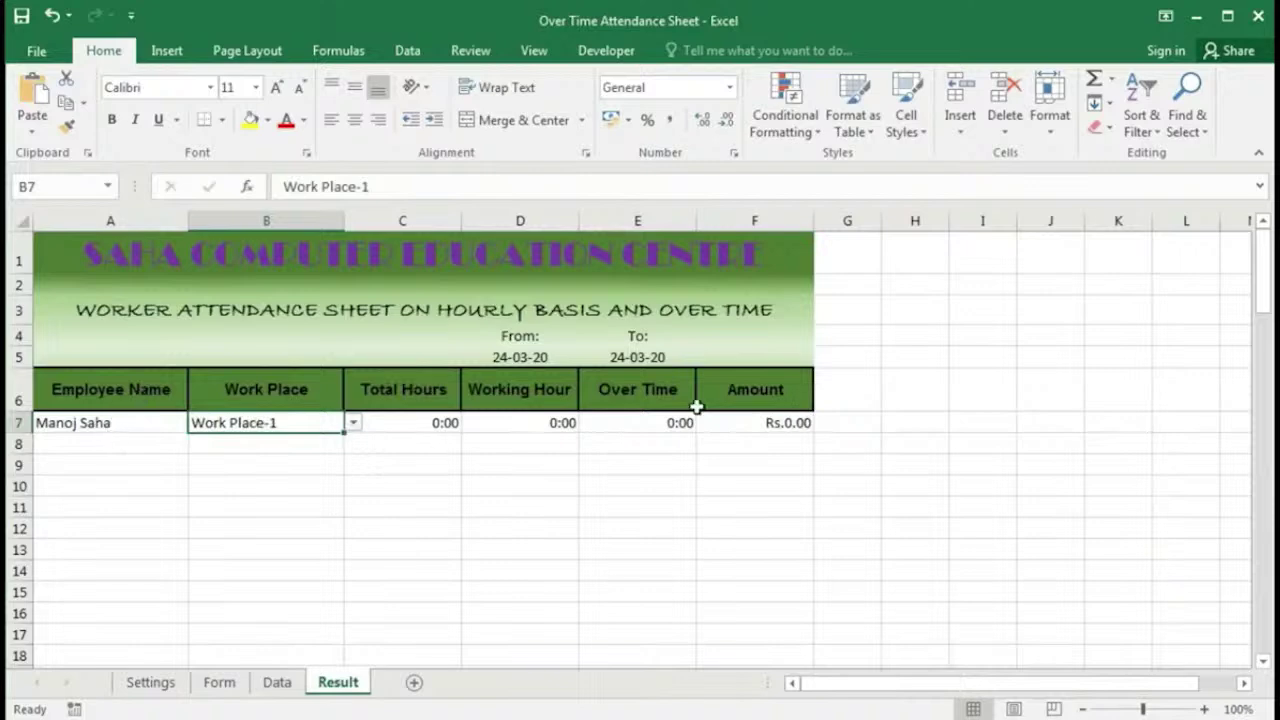
Step: Restore the From date to 23-03-20 and select row 7's formulas C7:F7 for filling down
click(521, 357)
text(23-)
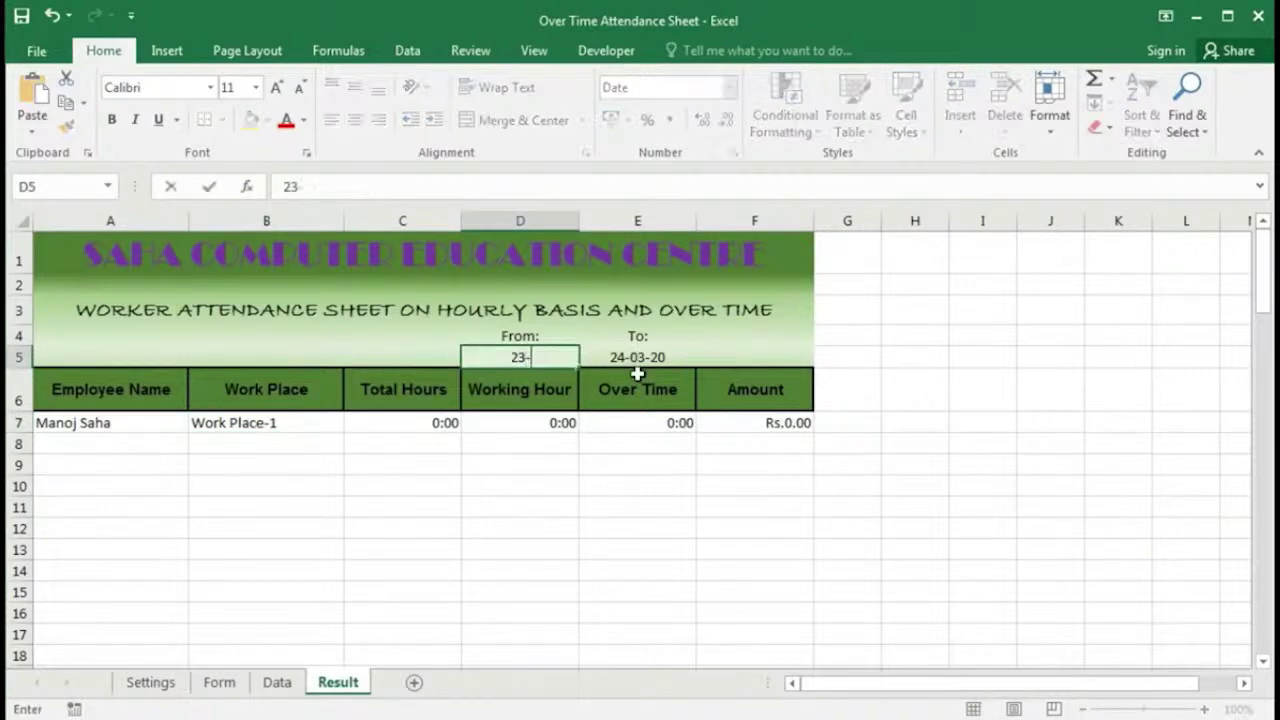
text(03-20)
key(Return)
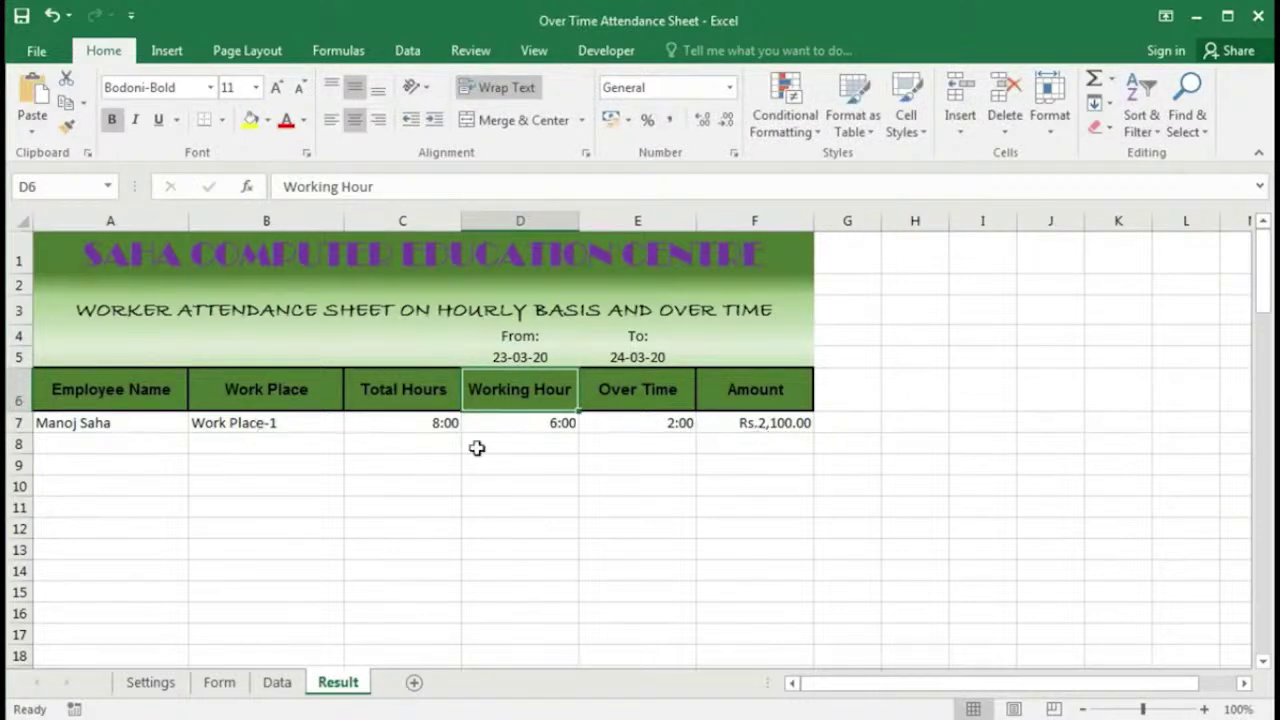
click(413, 421)
mouse_move(413, 421)
mouse_down()
mouse_move(812, 428)
mouse_move(812, 710)
mouse_move(823, 425)
mouse_up()
scroll(722, 540, up, 10)
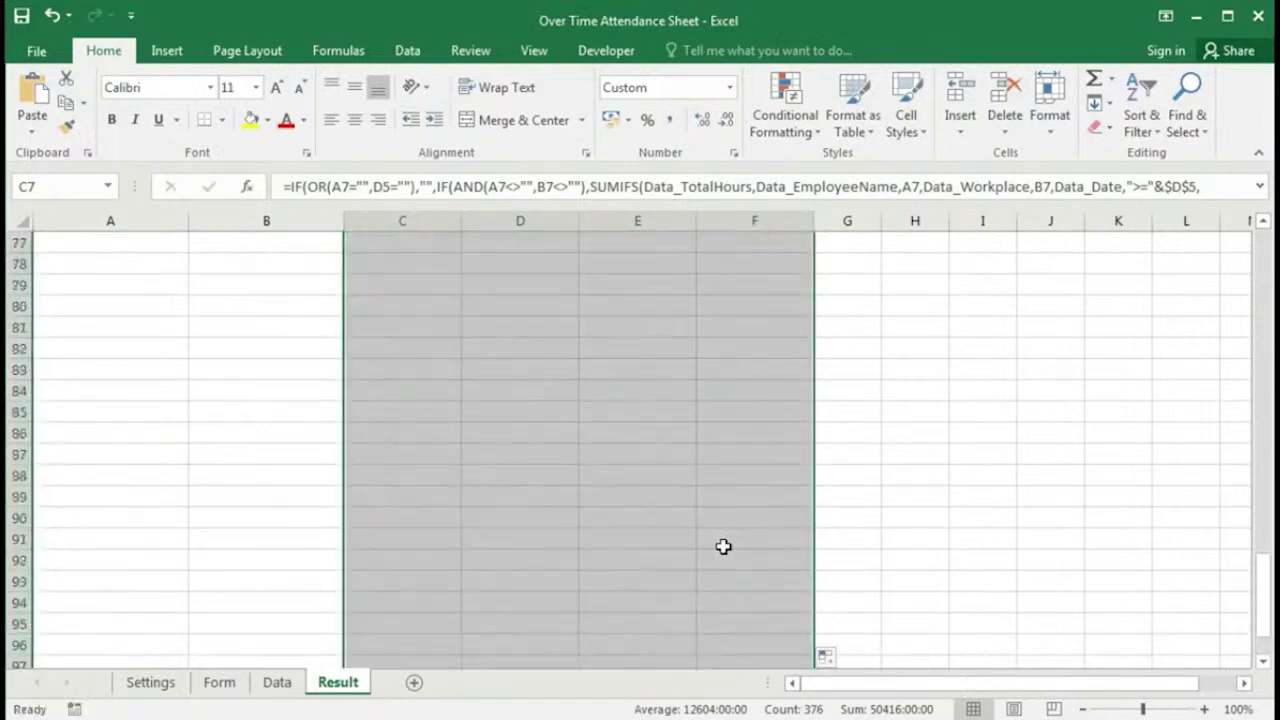
scroll(715, 515, up, 20)
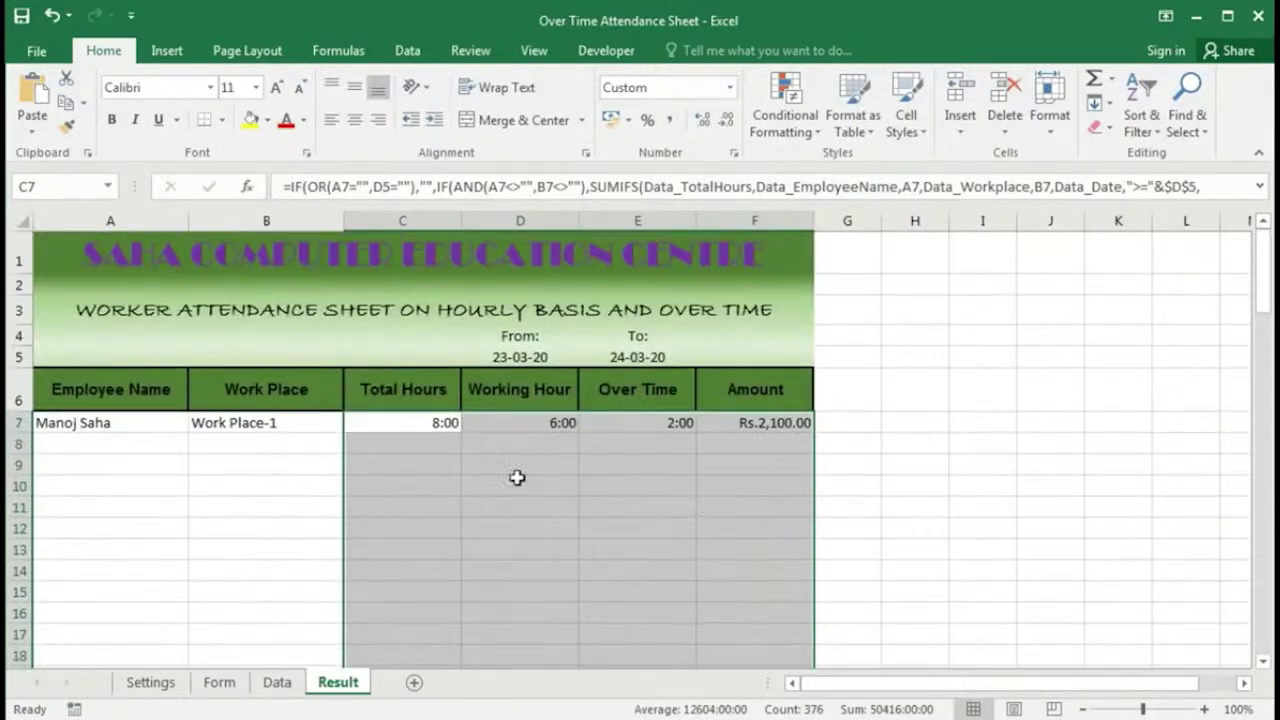
click(134, 446)
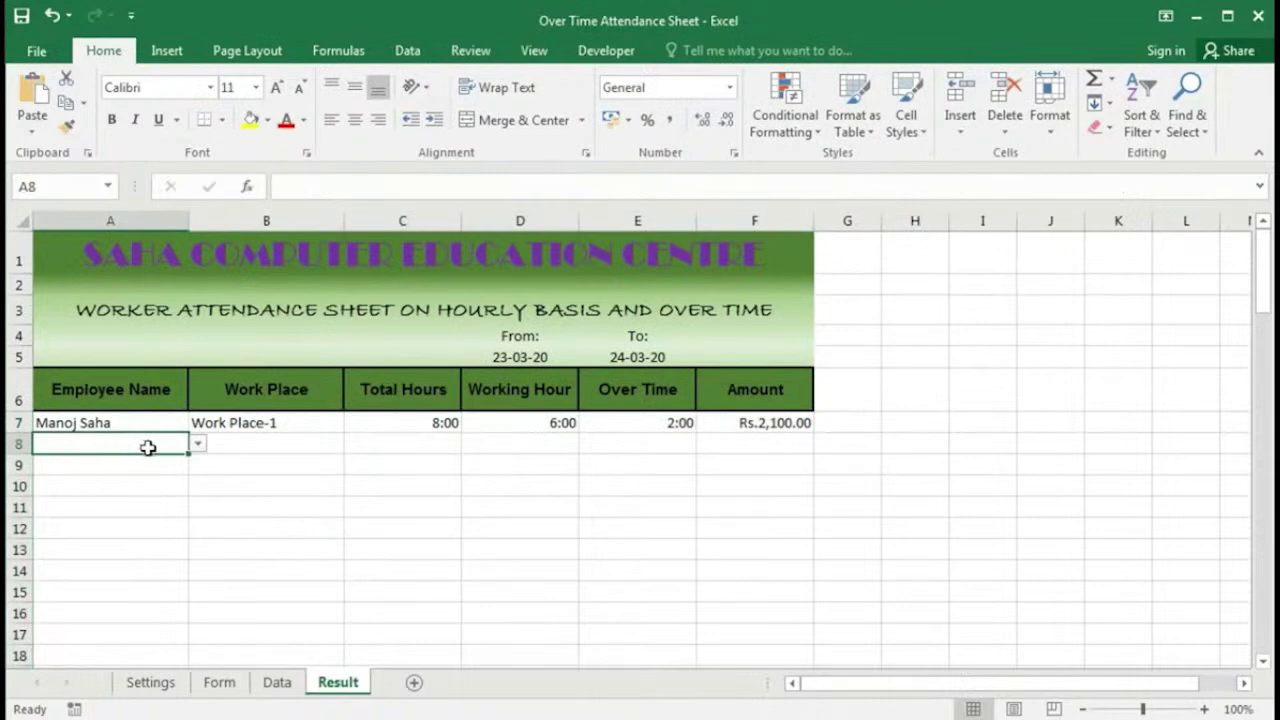
click(198, 444)
click(155, 474)
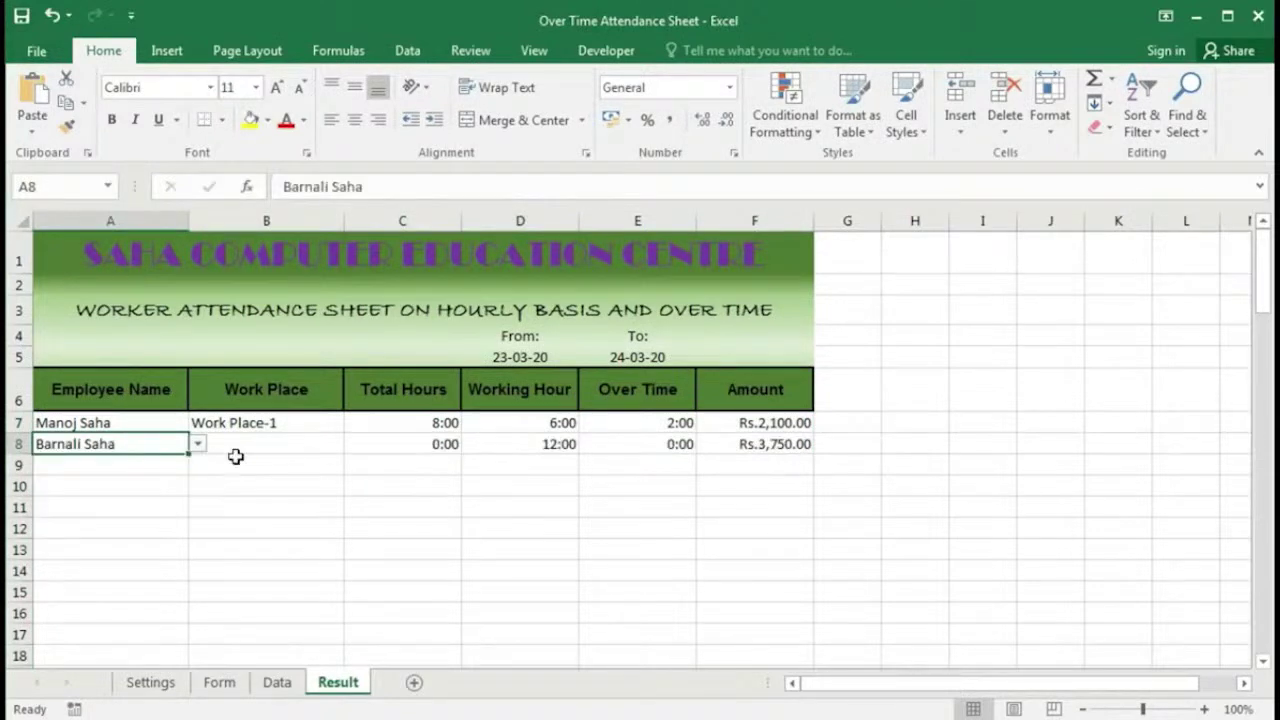
click(245, 450)
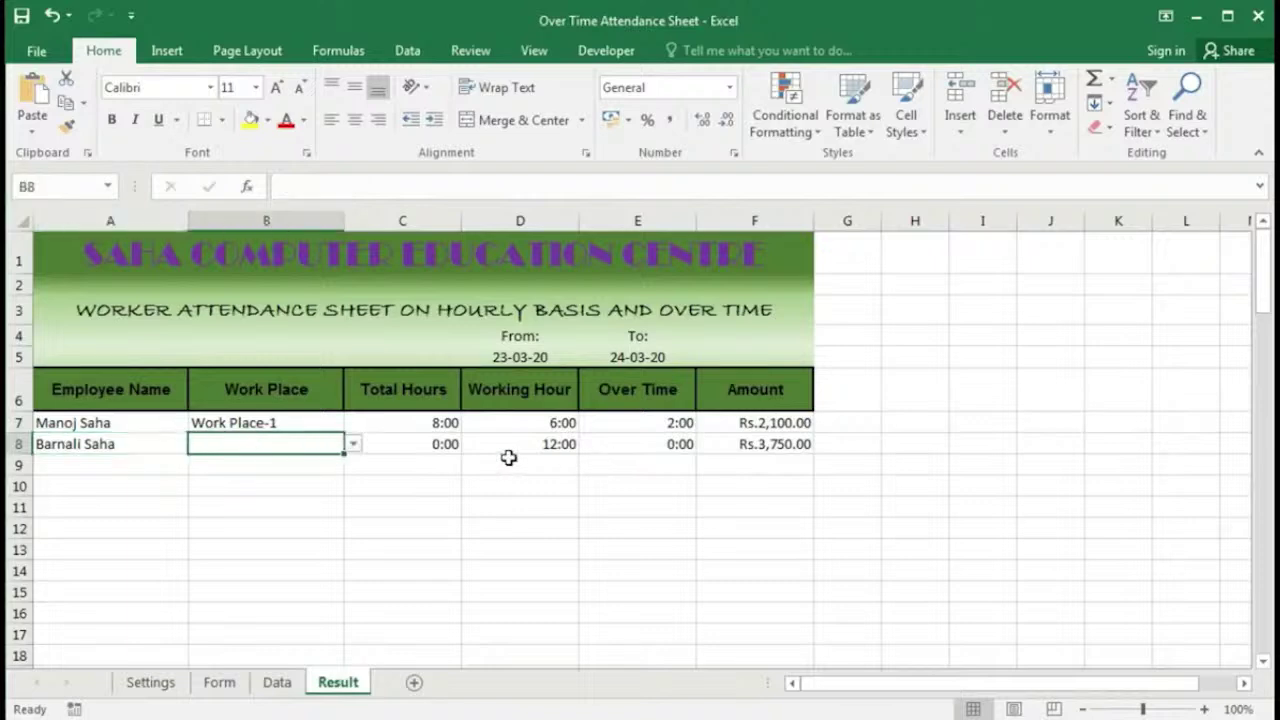
click(411, 445)
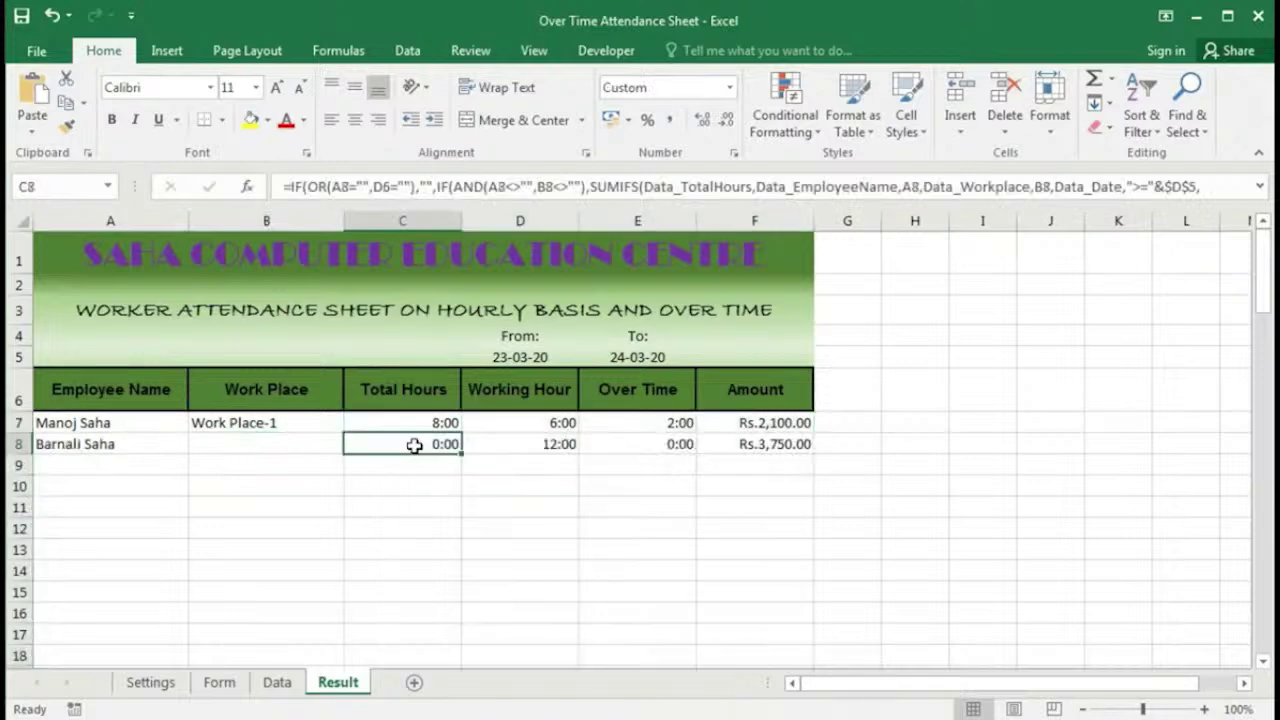
Step: Make the D5 and E5 date references absolute in C7's Total Hours formula and fill it down
double_click(426, 444)
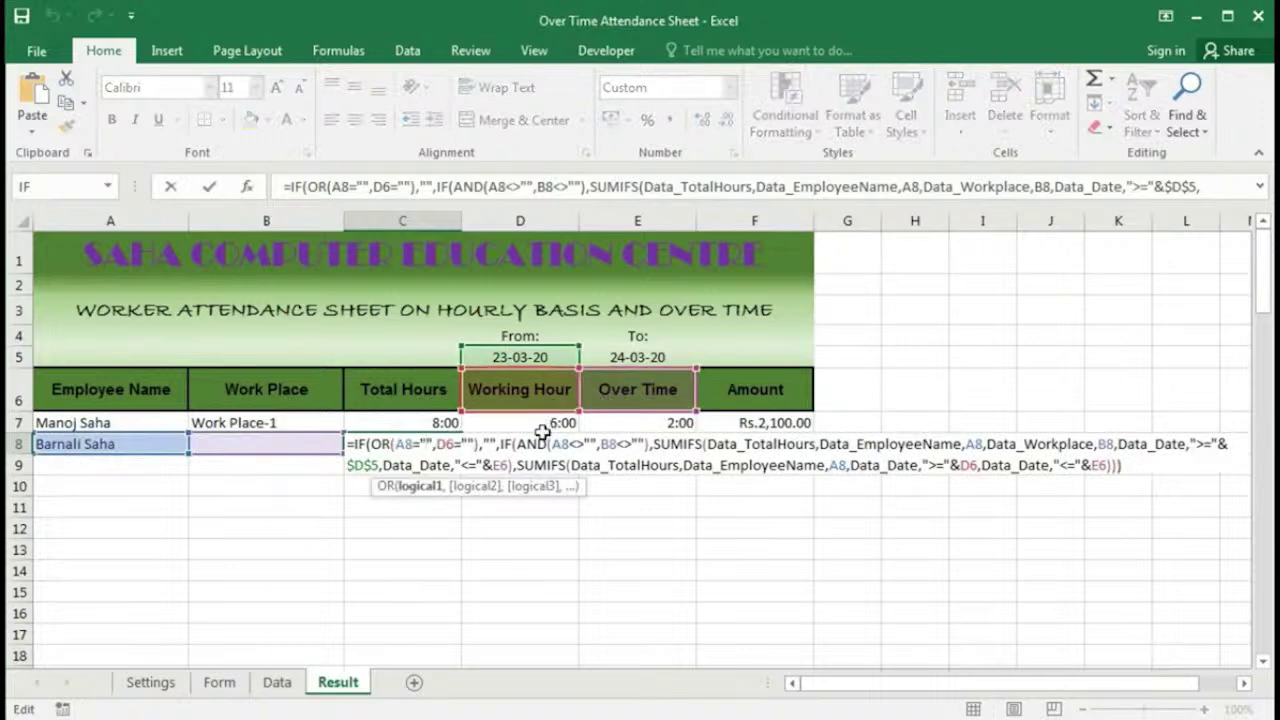
key(Return)
double_click(425, 424)
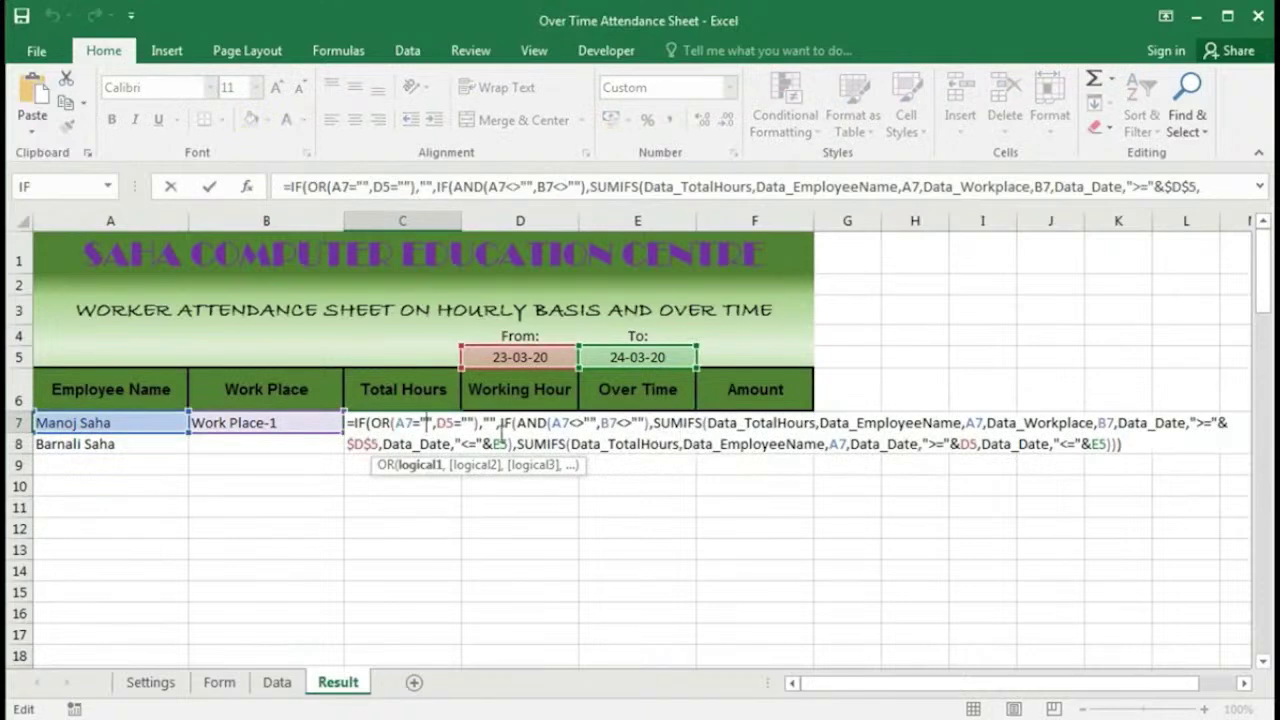
click(450, 424)
key(F4)
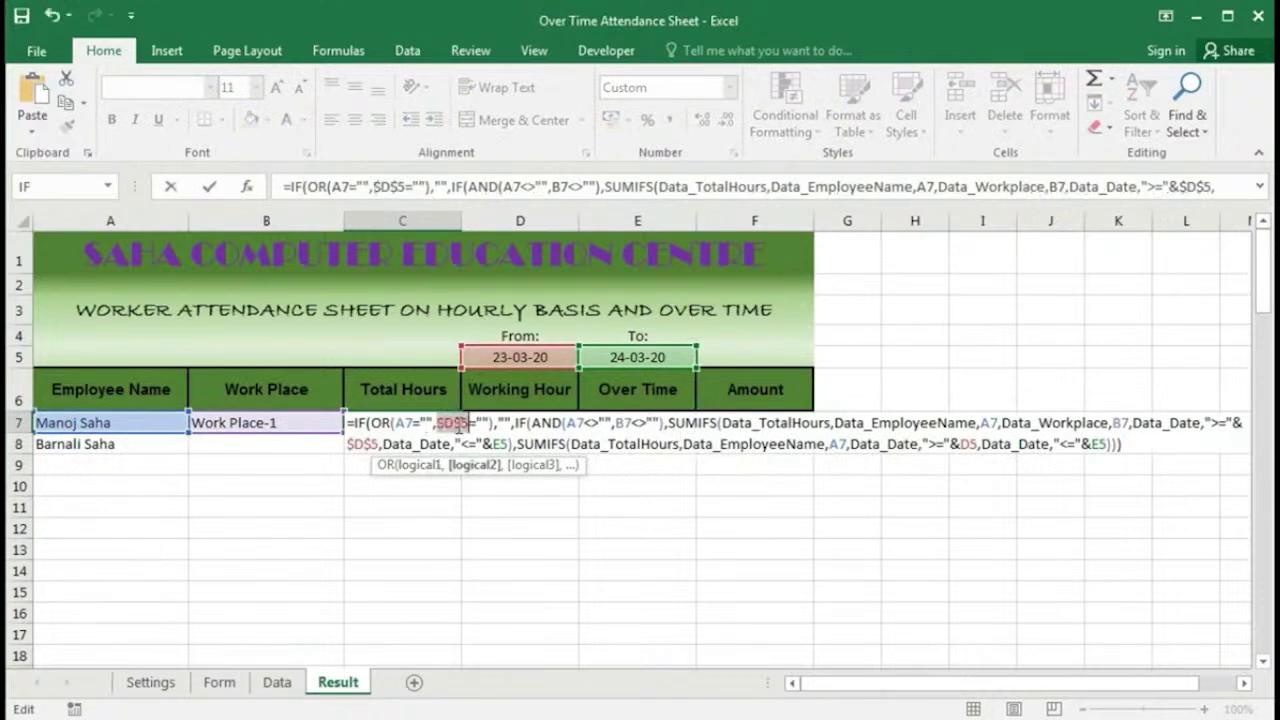
click(972, 444)
key(F4)
click(1117, 444)
key(F4)
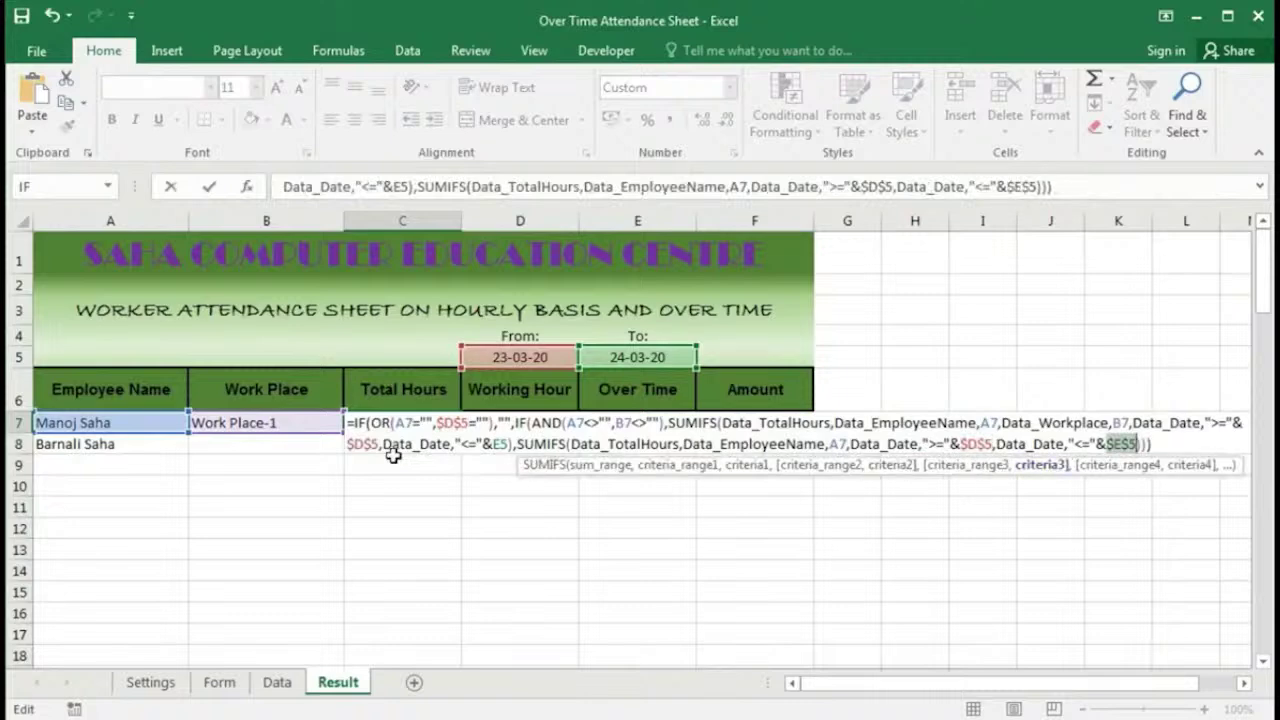
click(500, 444)
key(F4)
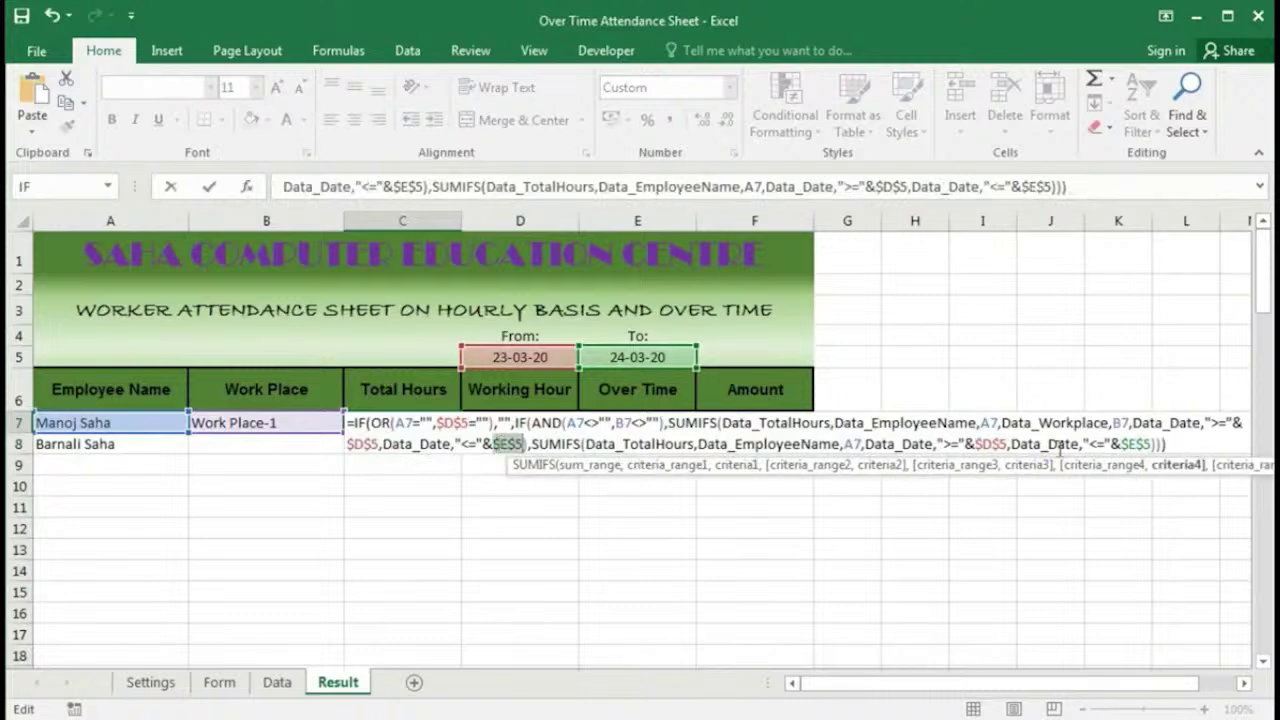
key(Return)
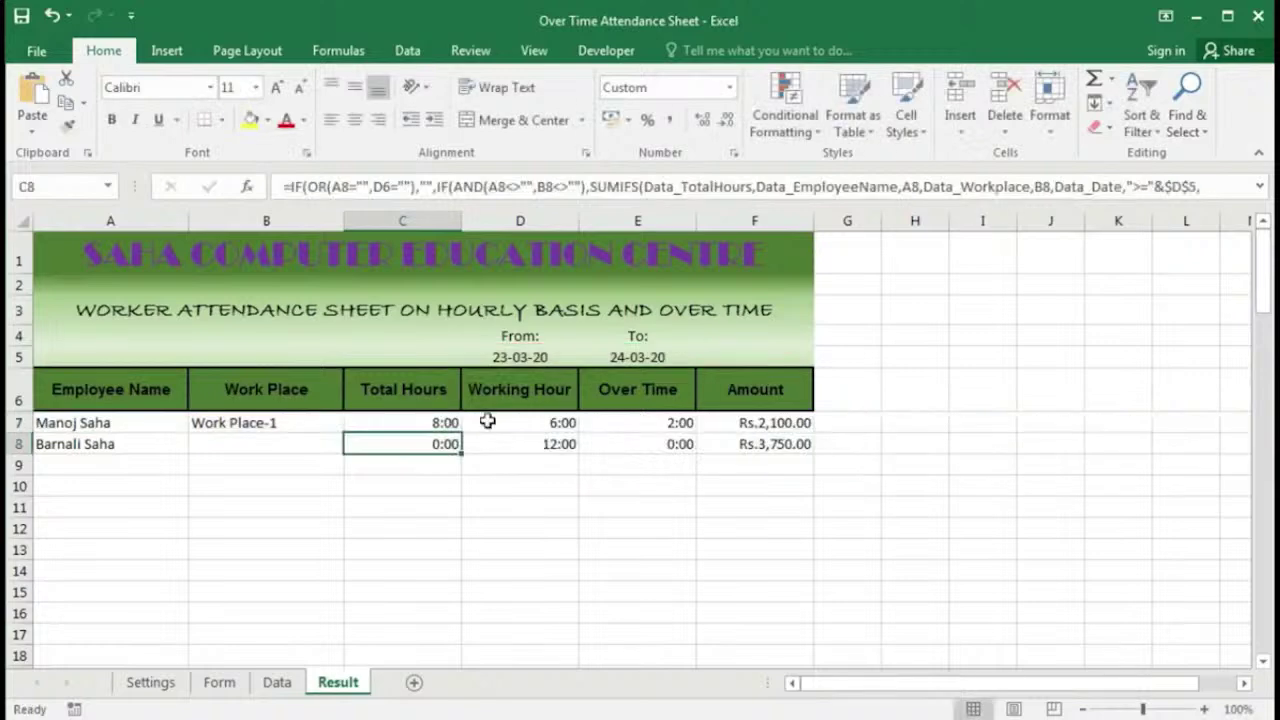
click(452, 424)
double_click(460, 433)
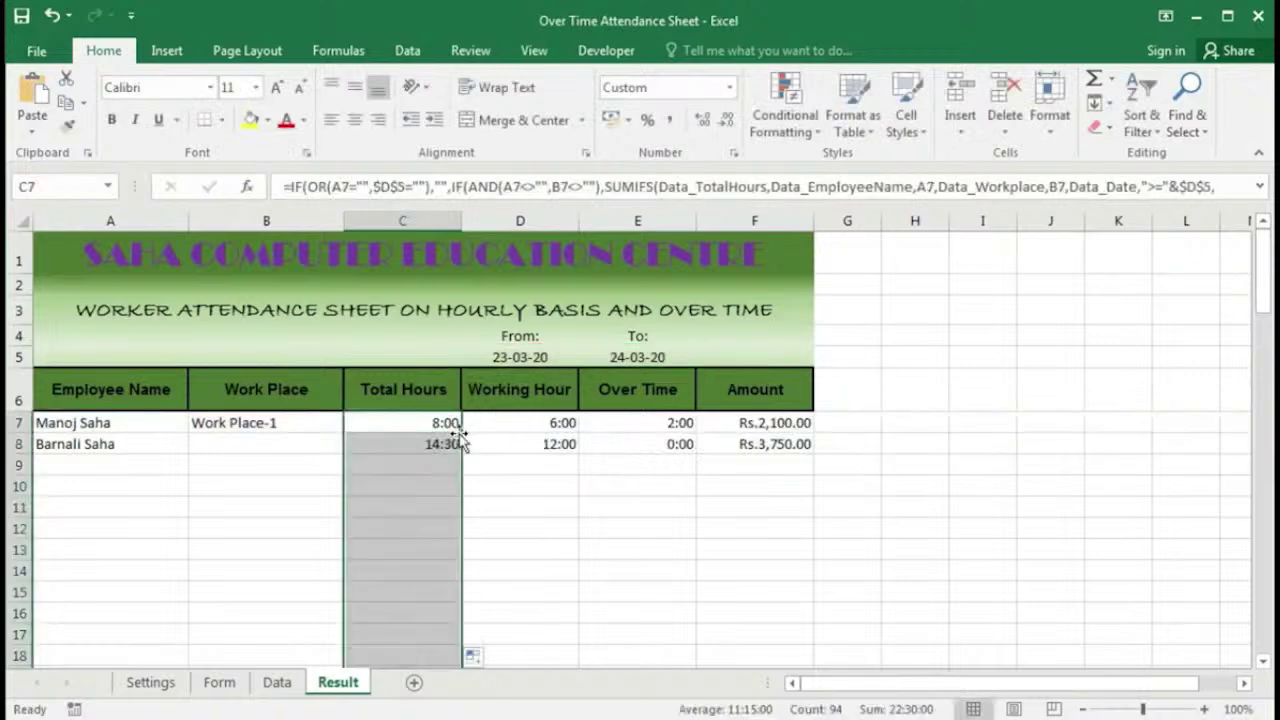
click(428, 445)
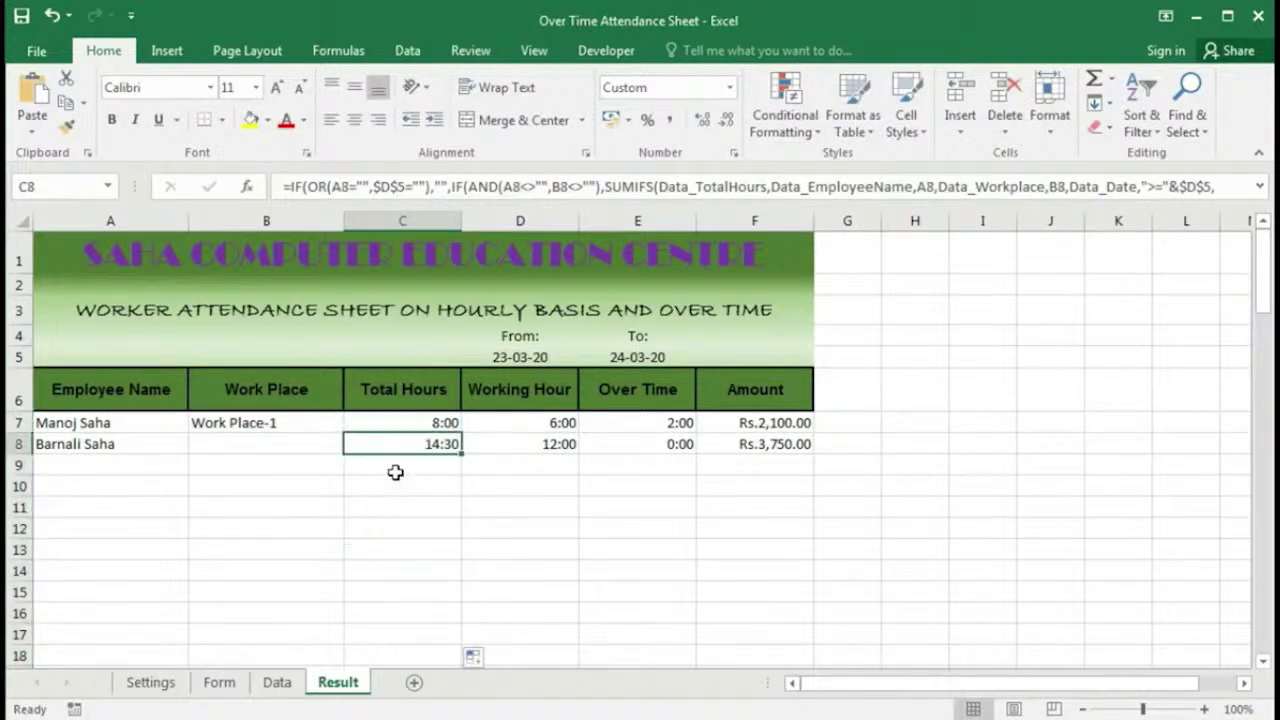
Step: Lock both E5 references in E7's Over Time formula and fill it down the column
double_click(531, 444)
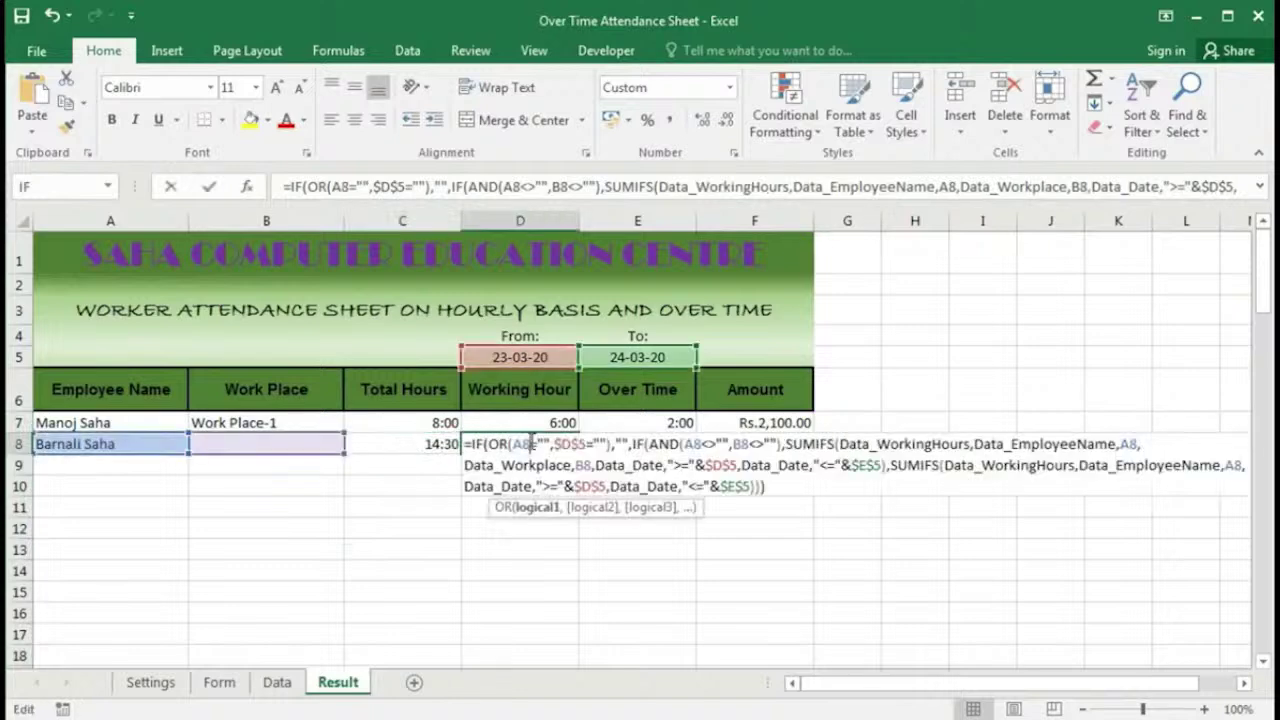
double_click(672, 444)
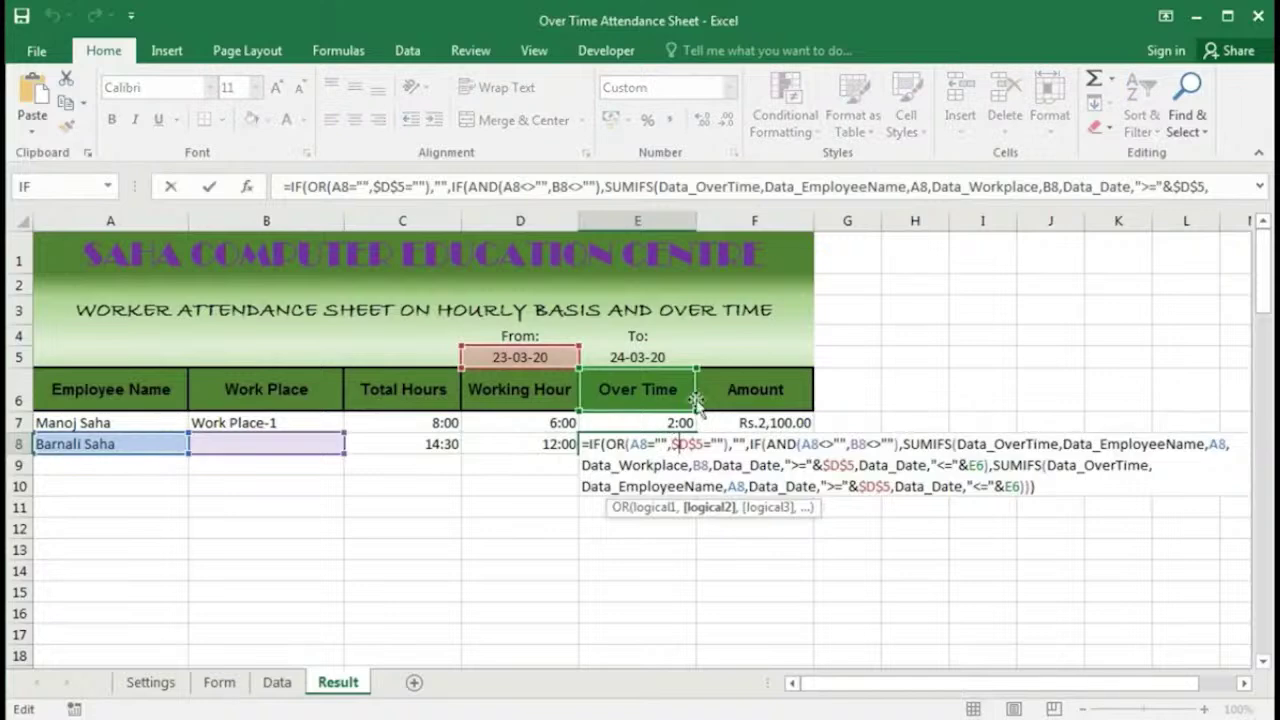
double_click(666, 428)
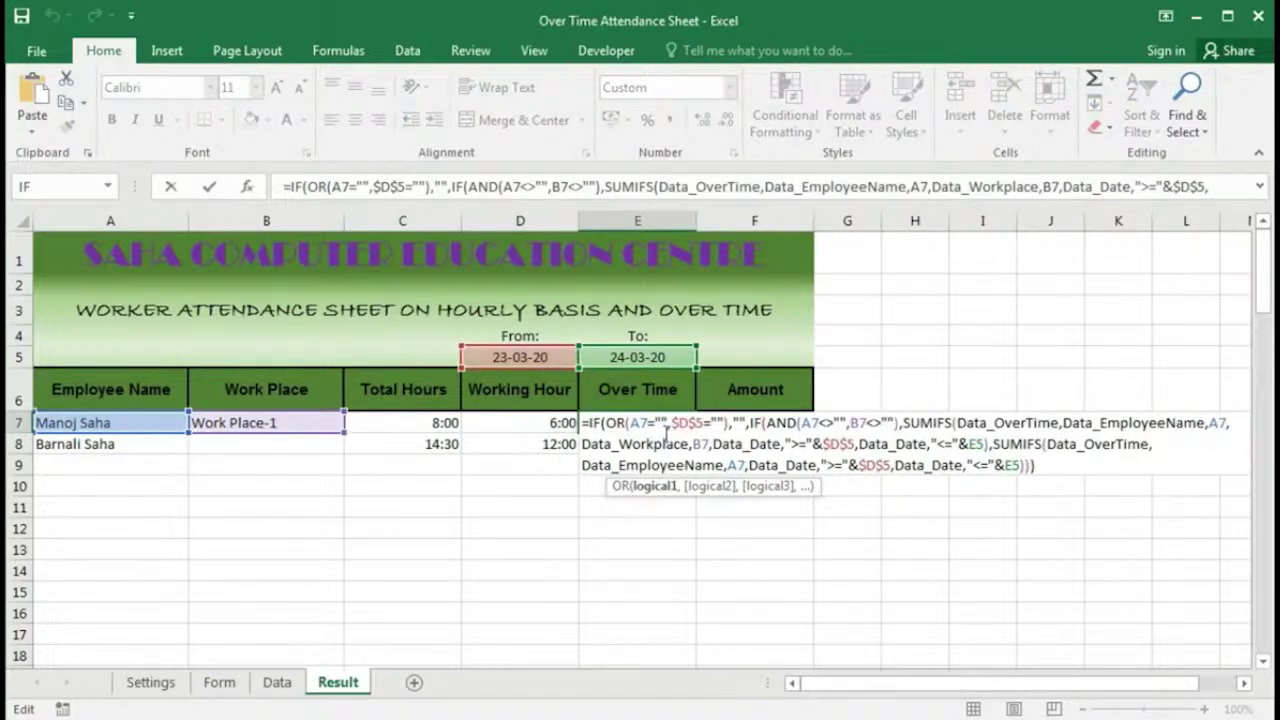
click(1013, 465)
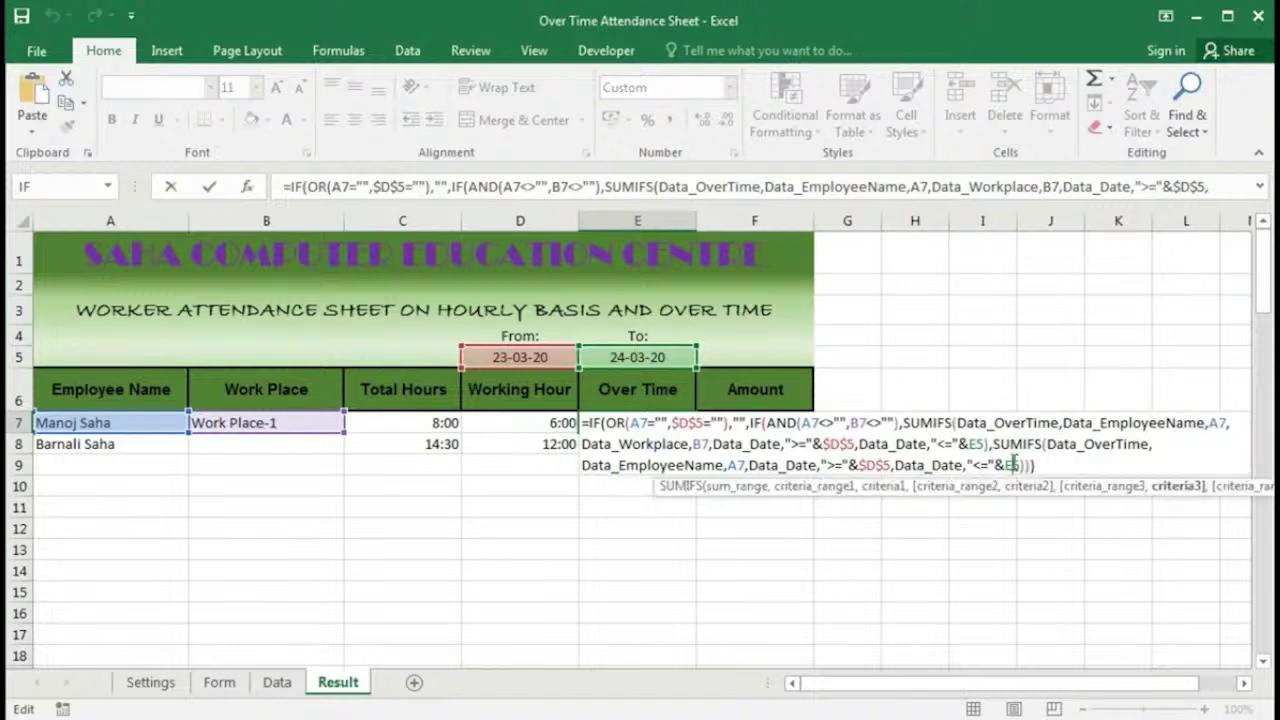
key(F4)
click(974, 446)
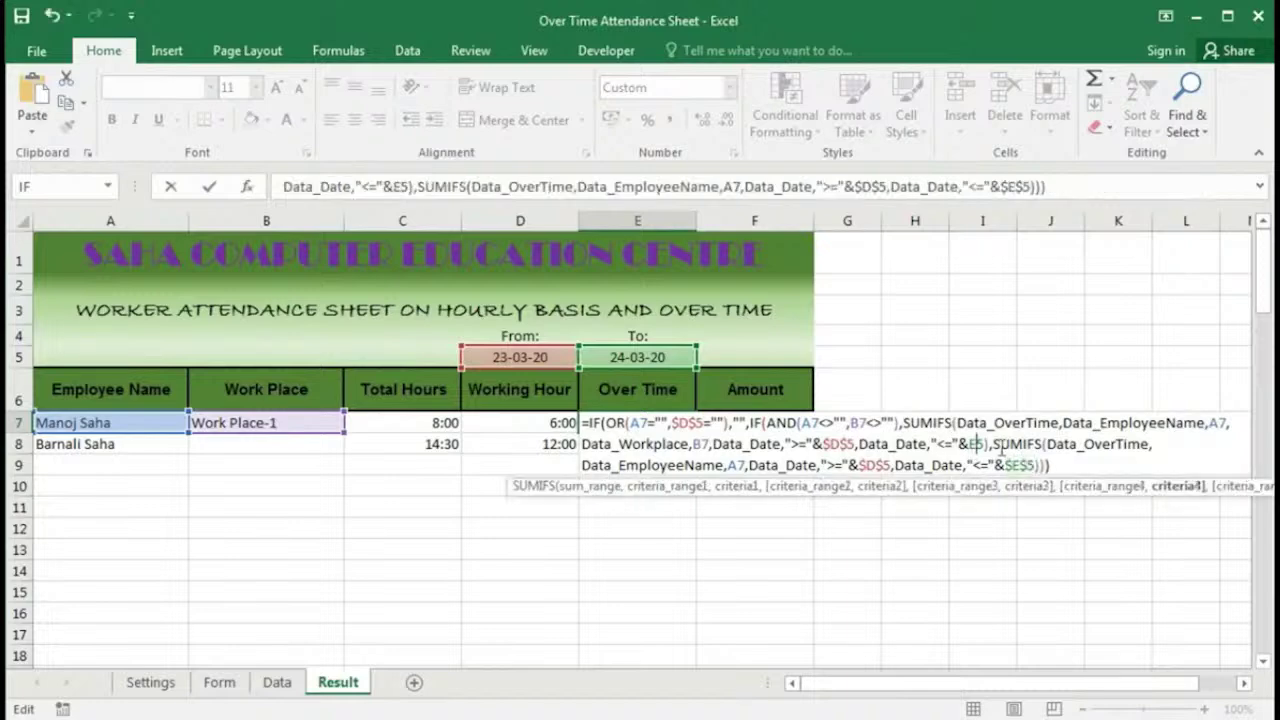
key(F4)
key(Return)
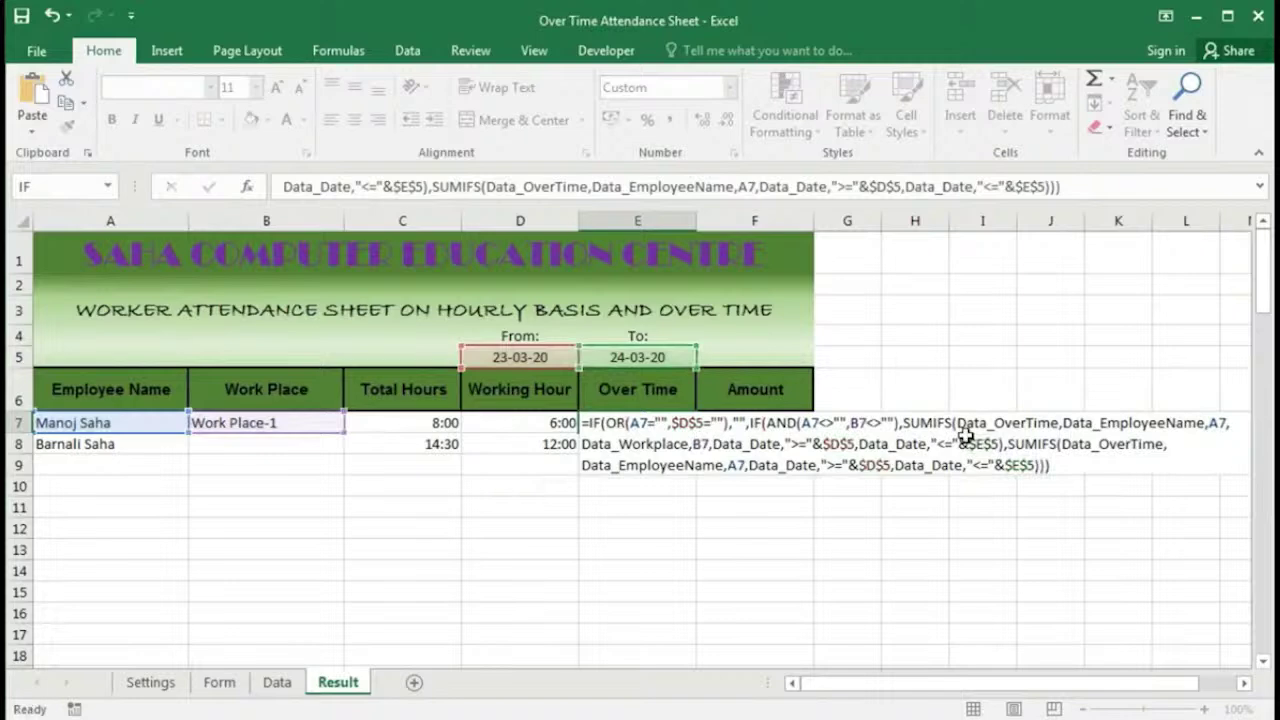
double_click(697, 433)
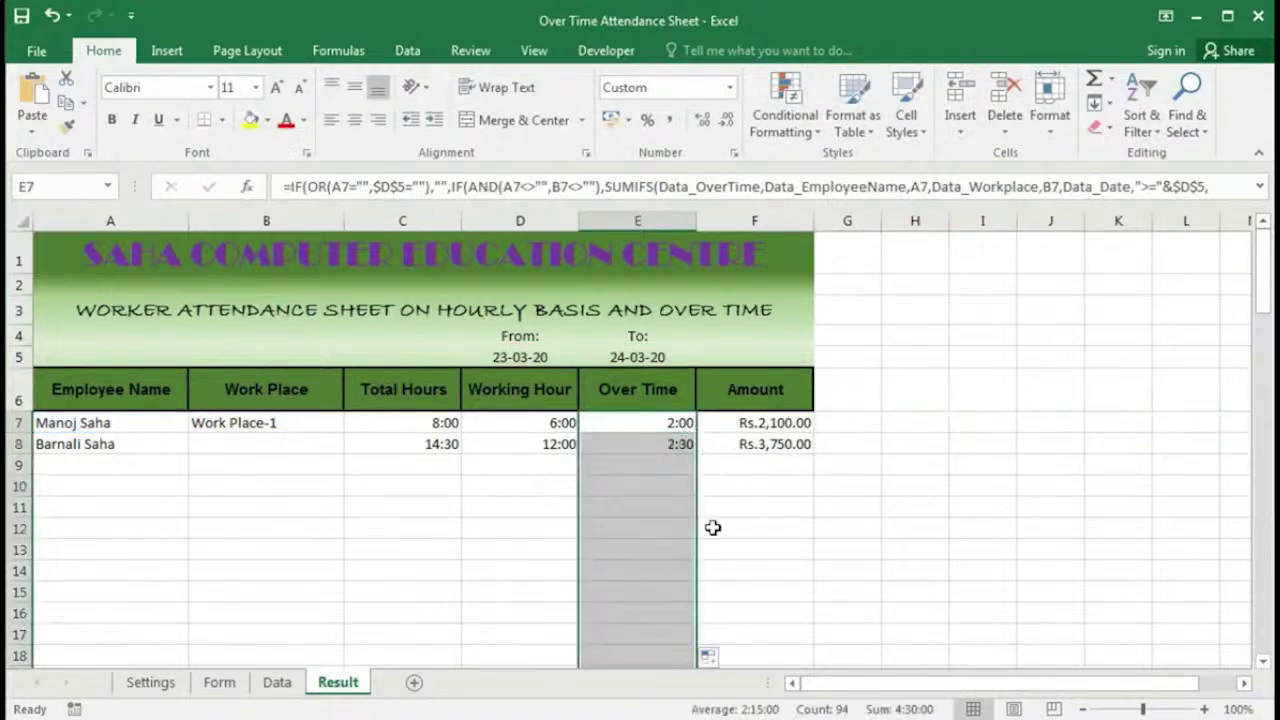
Step: Re-enter the Amount formulas in F7 and F8 so row 8 shows Rs.3,750.00
double_click(766, 423)
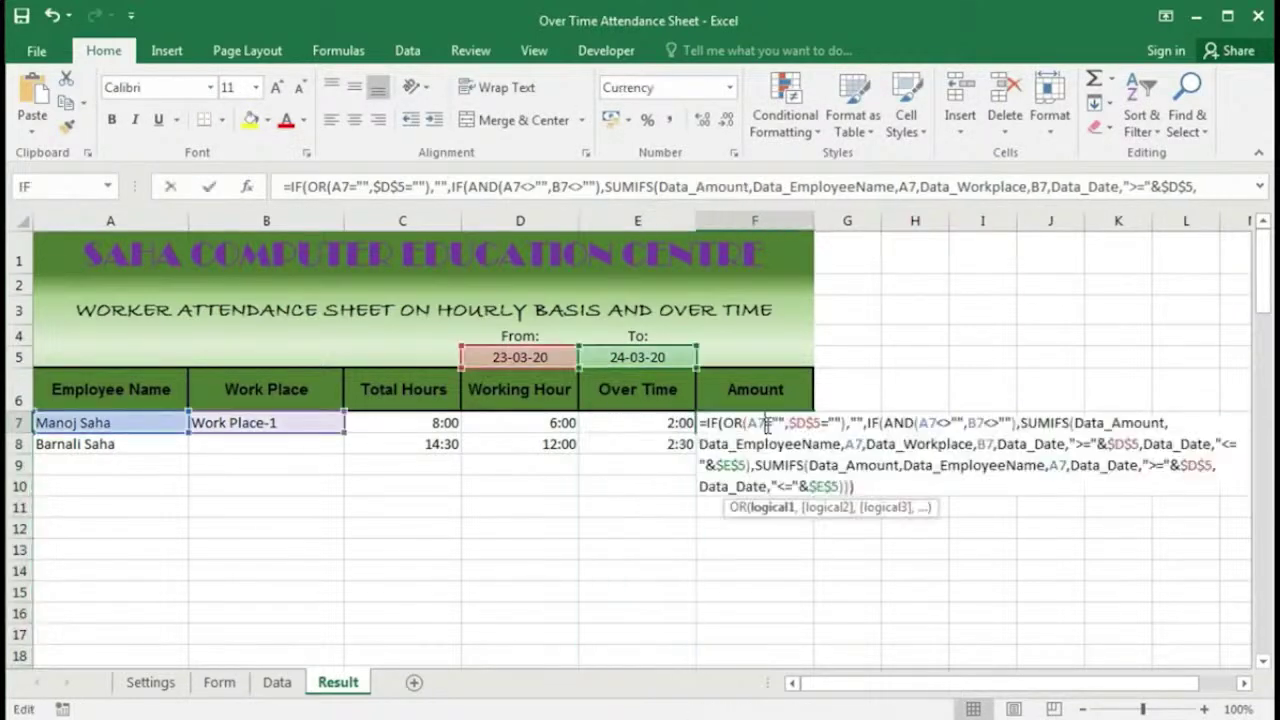
key(Return)
double_click(766, 444)
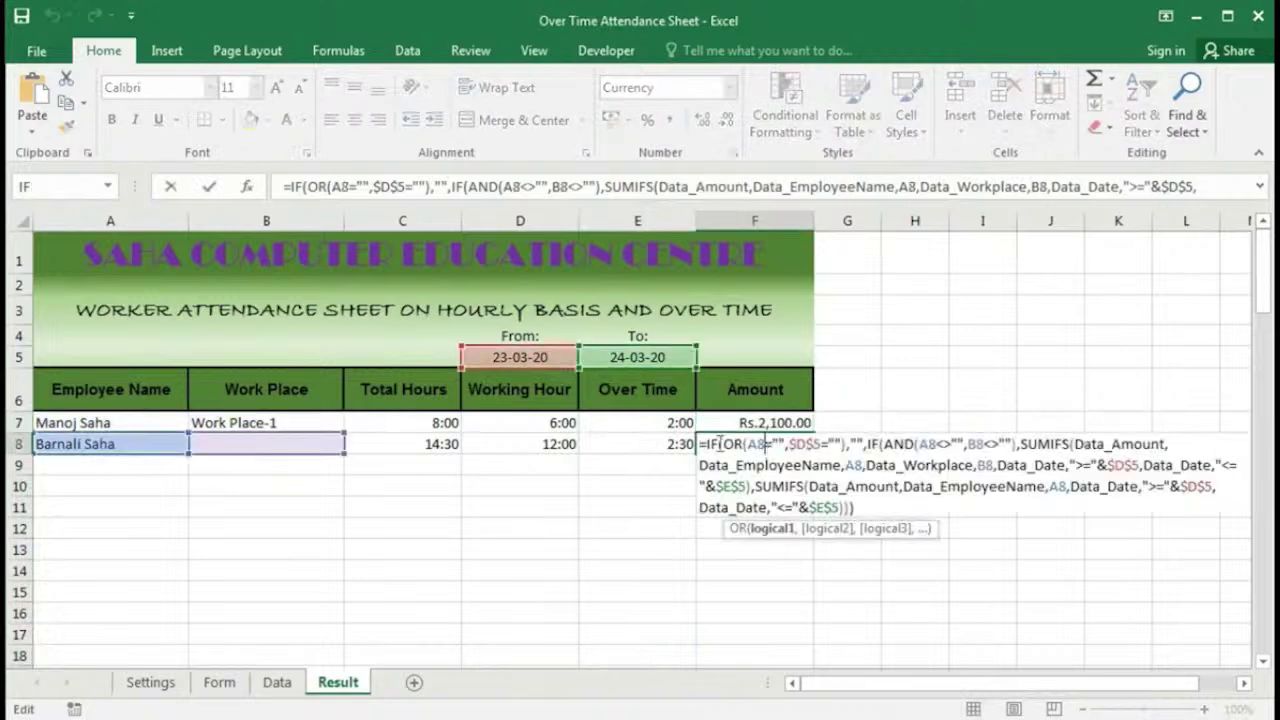
key(Return)
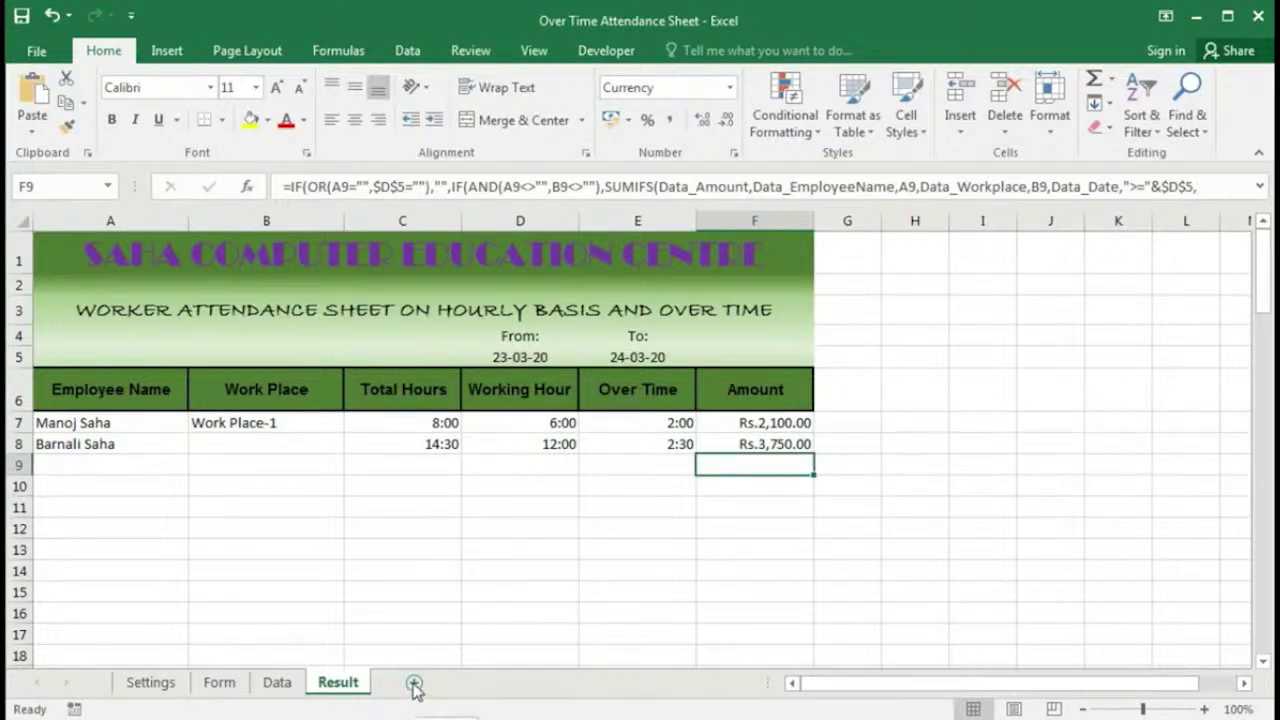
Step: Insert a new worksheet and rename it Pay Slip
click(414, 684)
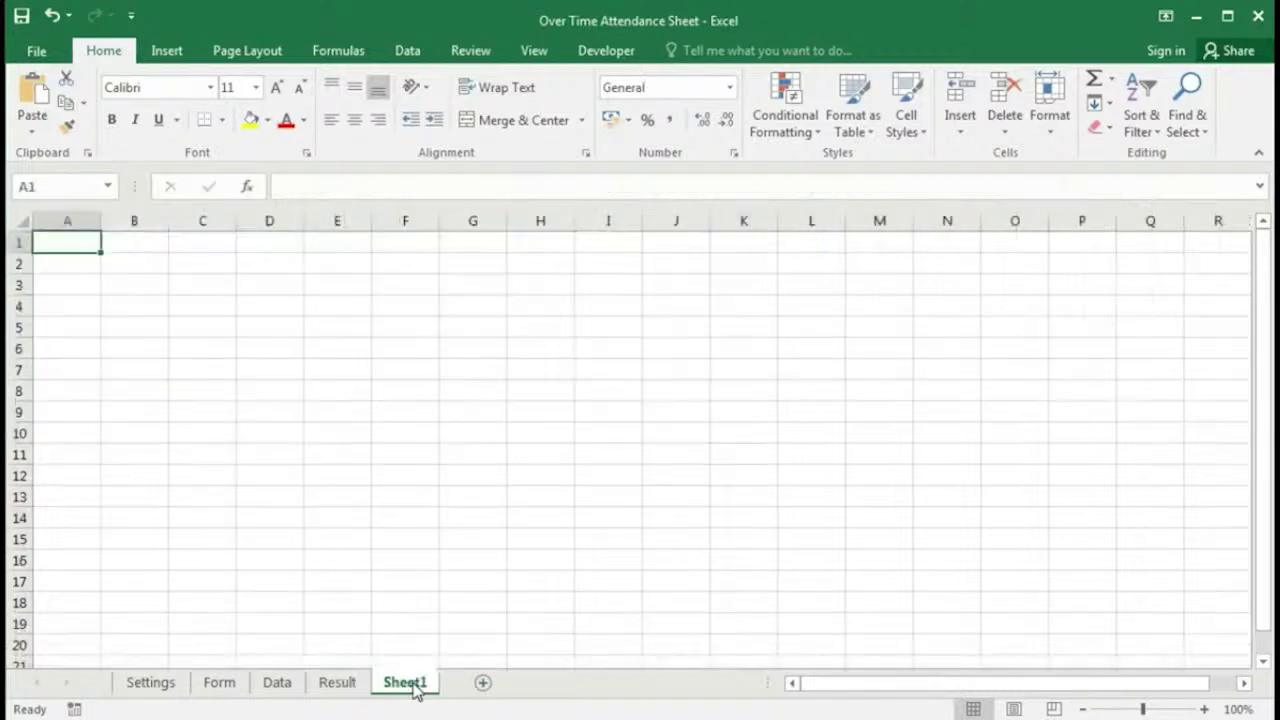
double_click(413, 687)
text(P)
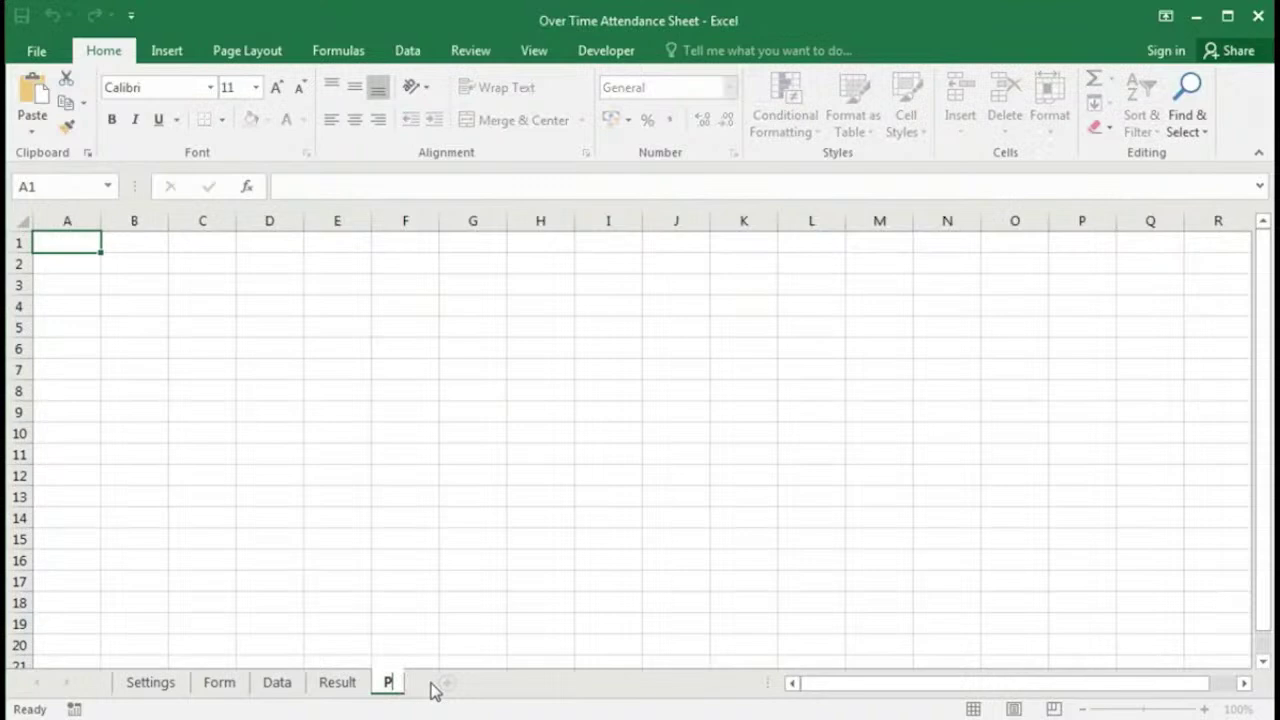
text(ay Slip)
key(Return)
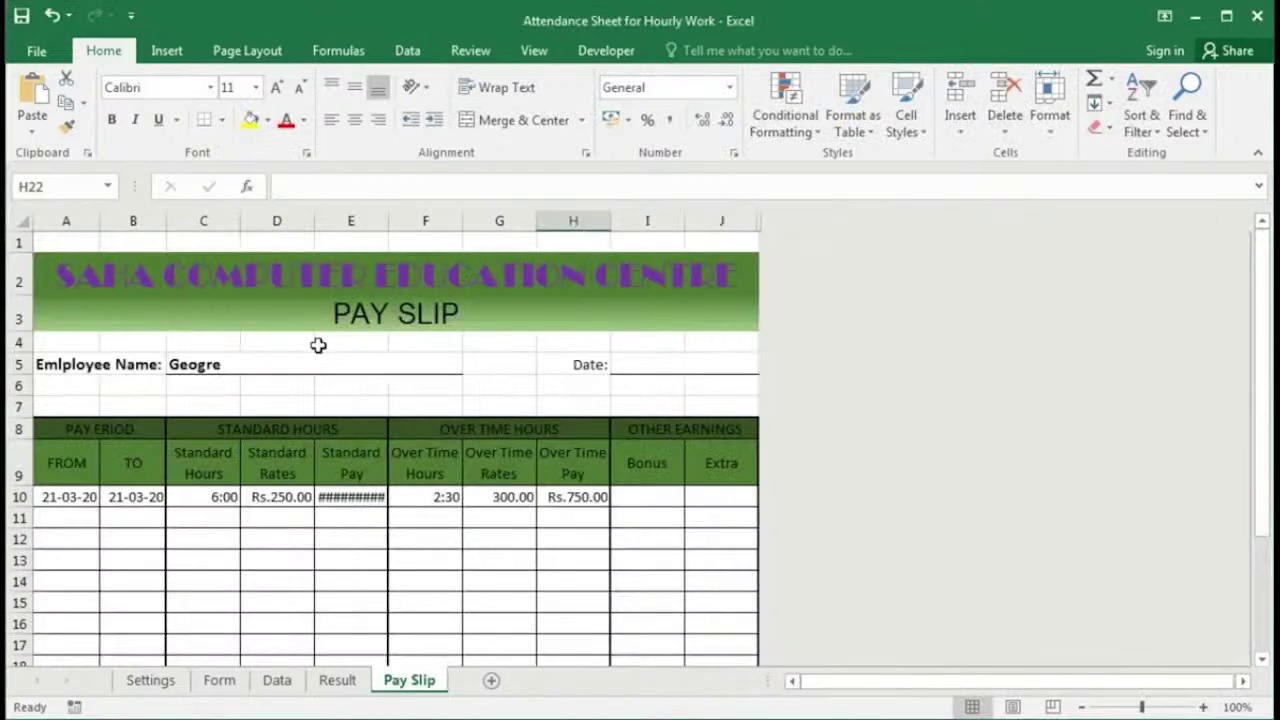
scroll(318, 345, down, 1)
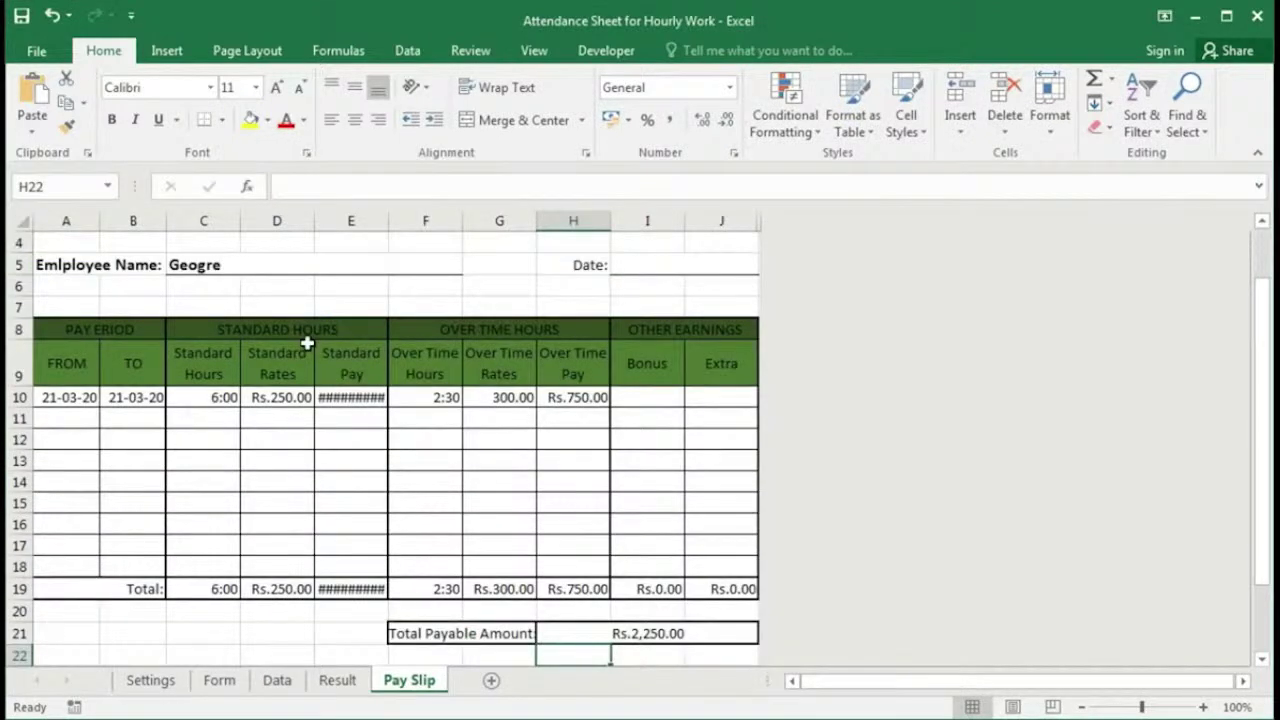
Step: Scroll to review the Pay Slip banner, name and date fields, and the hours and earnings table
scroll(307, 343, up, 1)
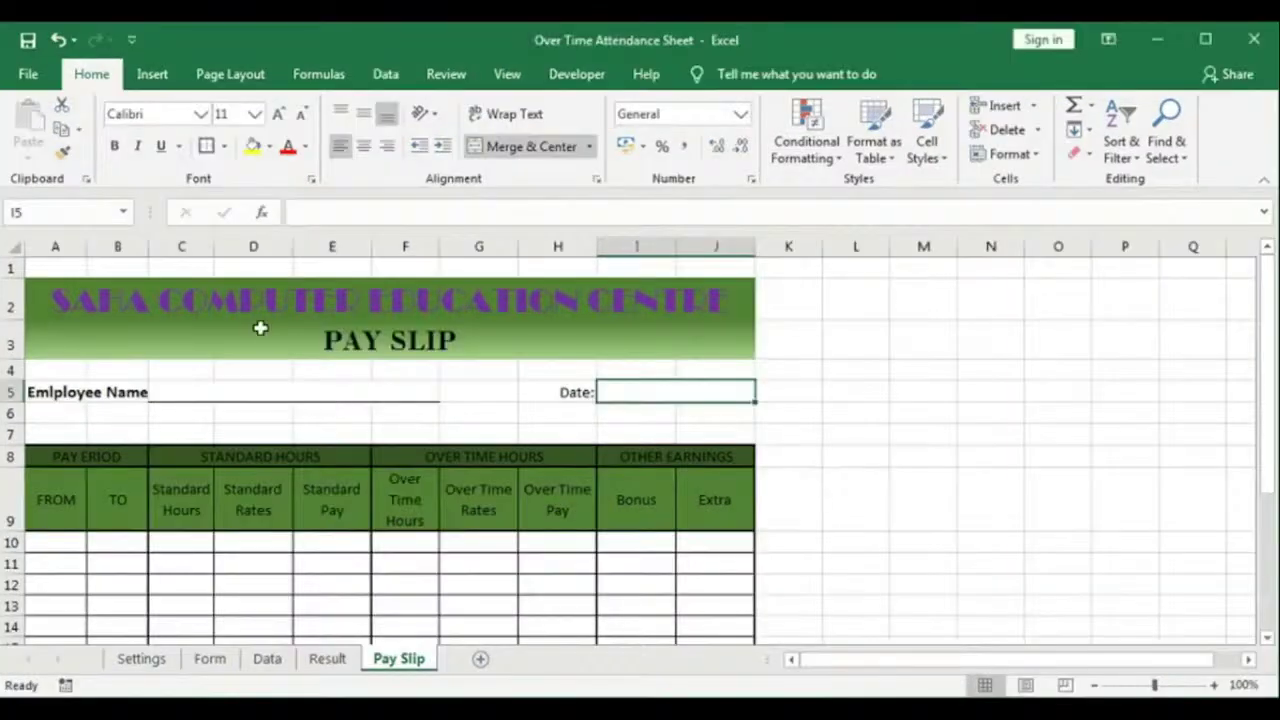
Step: Give the Employee Name cell C5 a Data Validation rule allowing a List
scroll(411, 394, down, 3)
scroll(410, 396, up, 2)
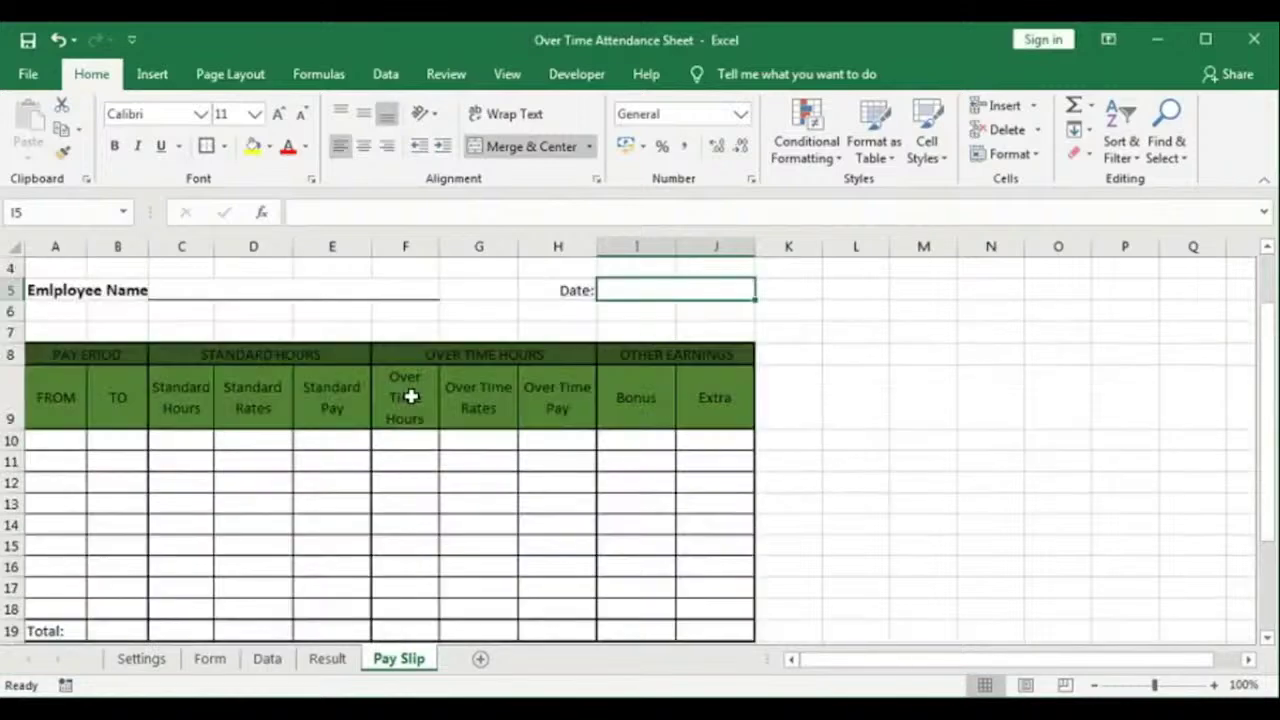
scroll(300, 395, up, 1)
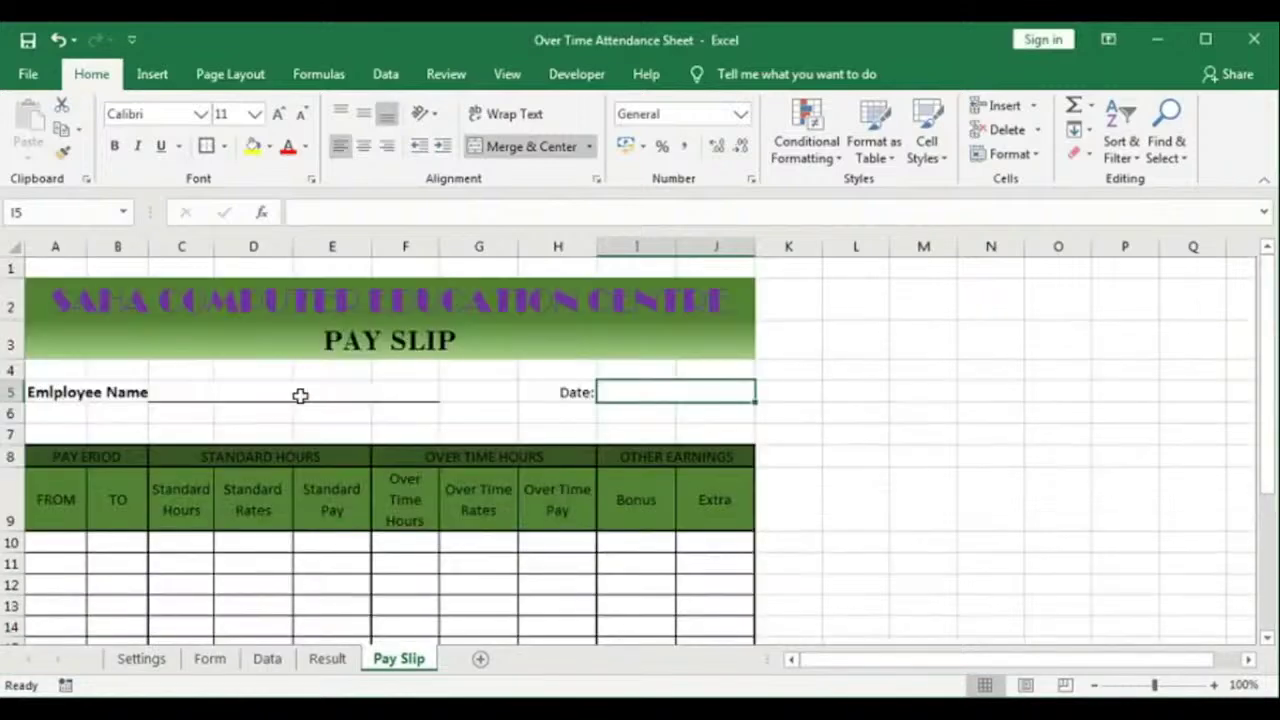
click(303, 391)
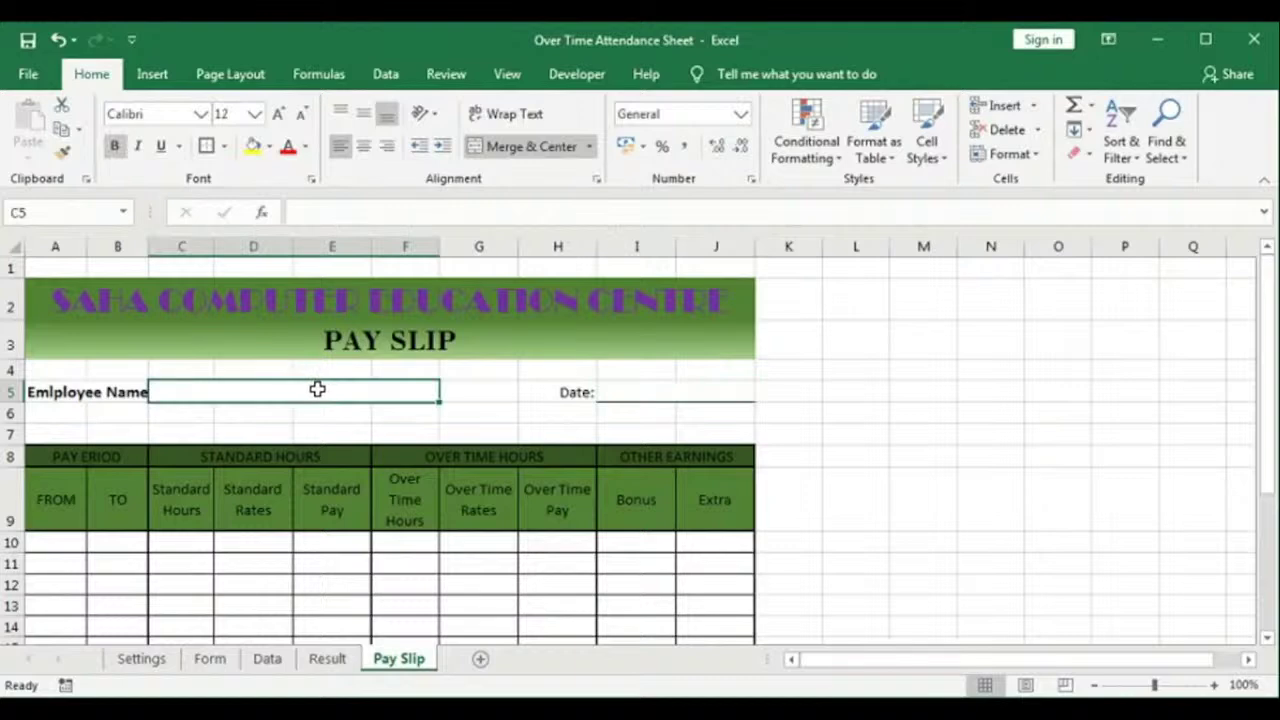
click(385, 75)
click(758, 153)
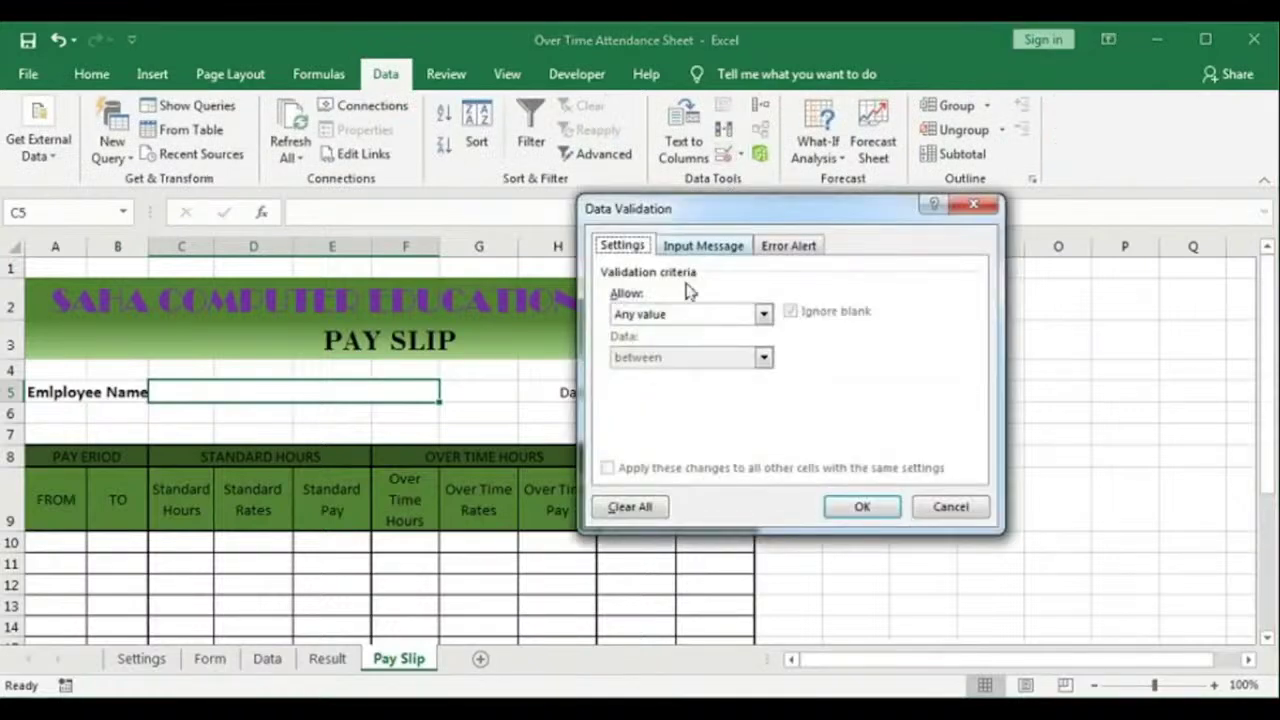
click(745, 316)
click(660, 375)
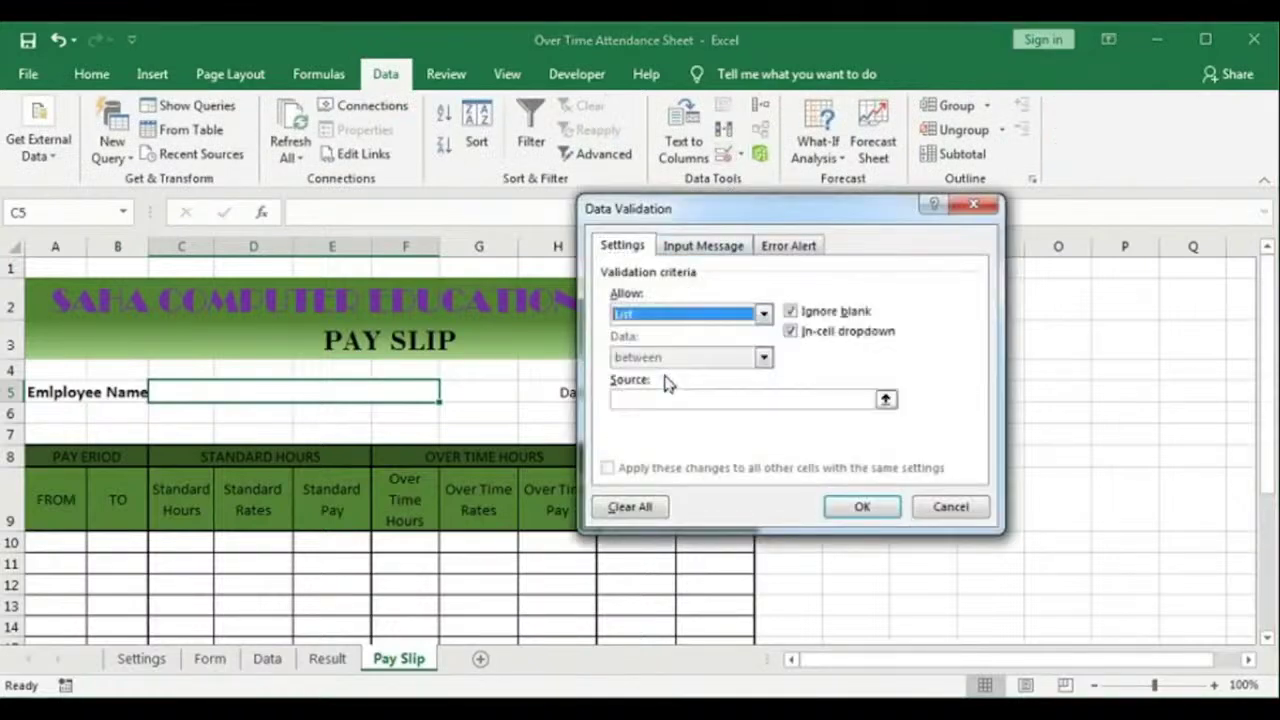
Step: Use the Settings_EmployeeList named range as the list source and apply it
click(635, 400)
key(F3)
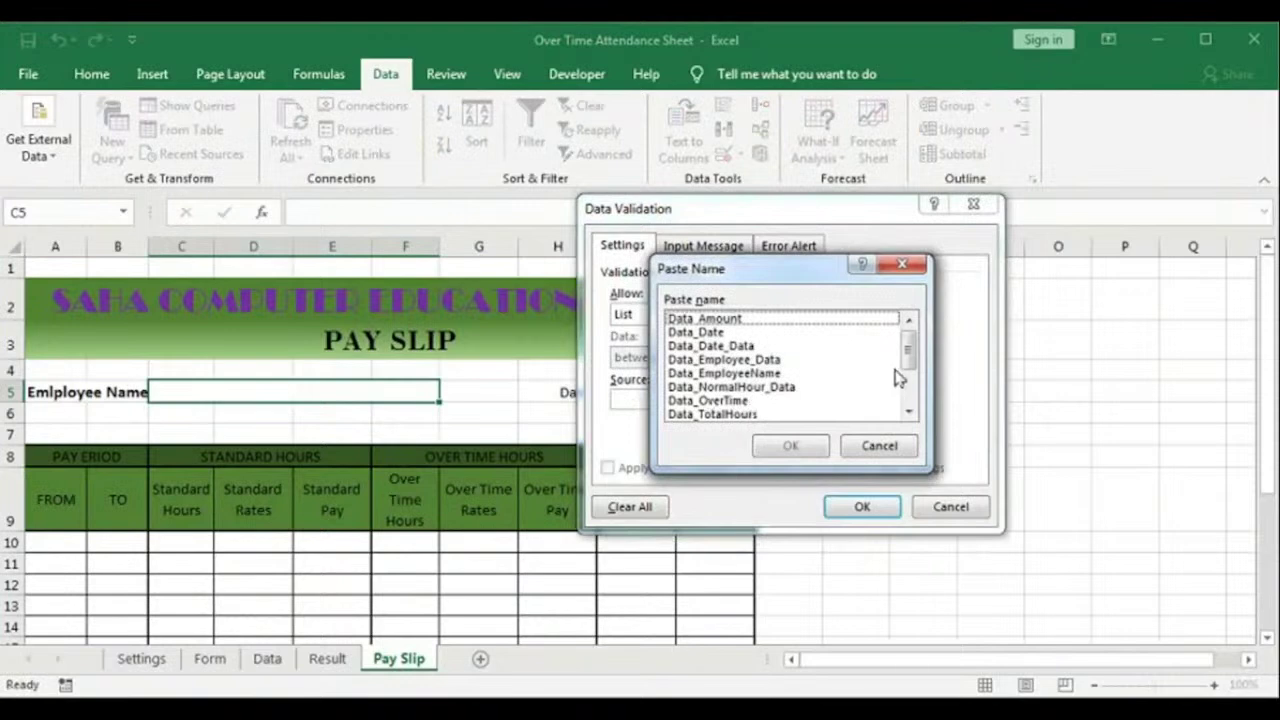
scroll(897, 377, down, 2)
click(765, 401)
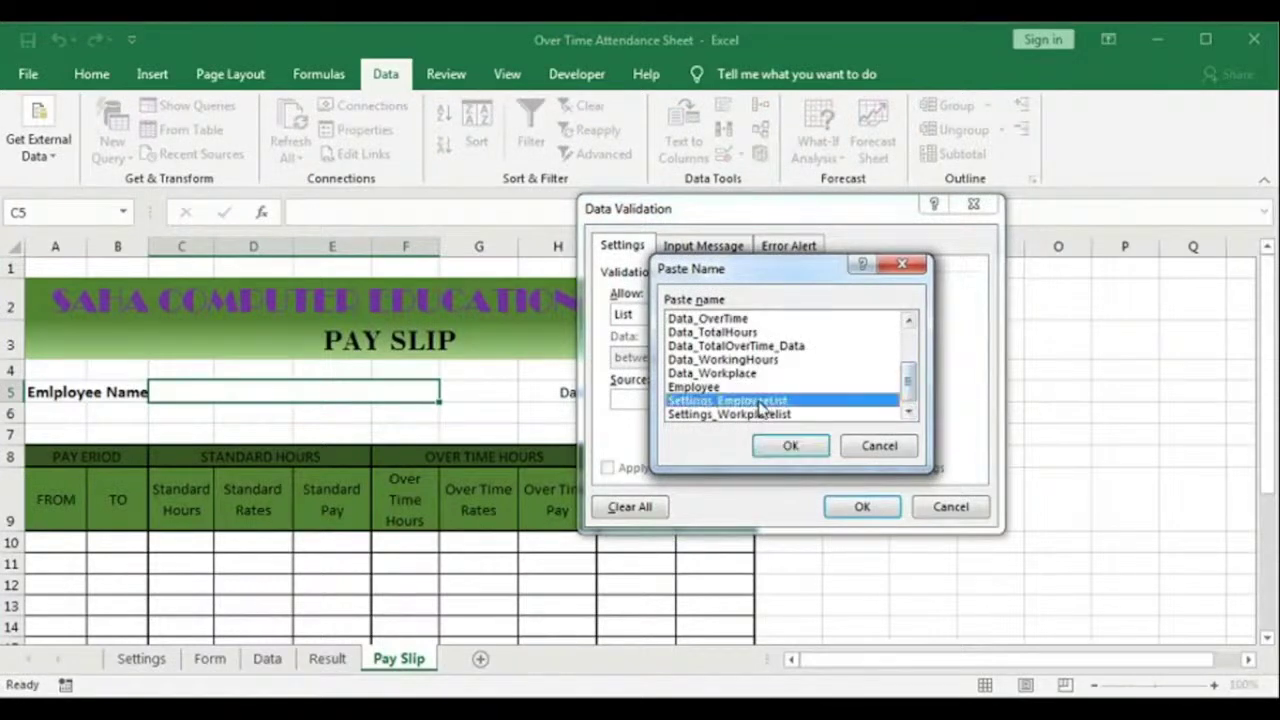
click(790, 446)
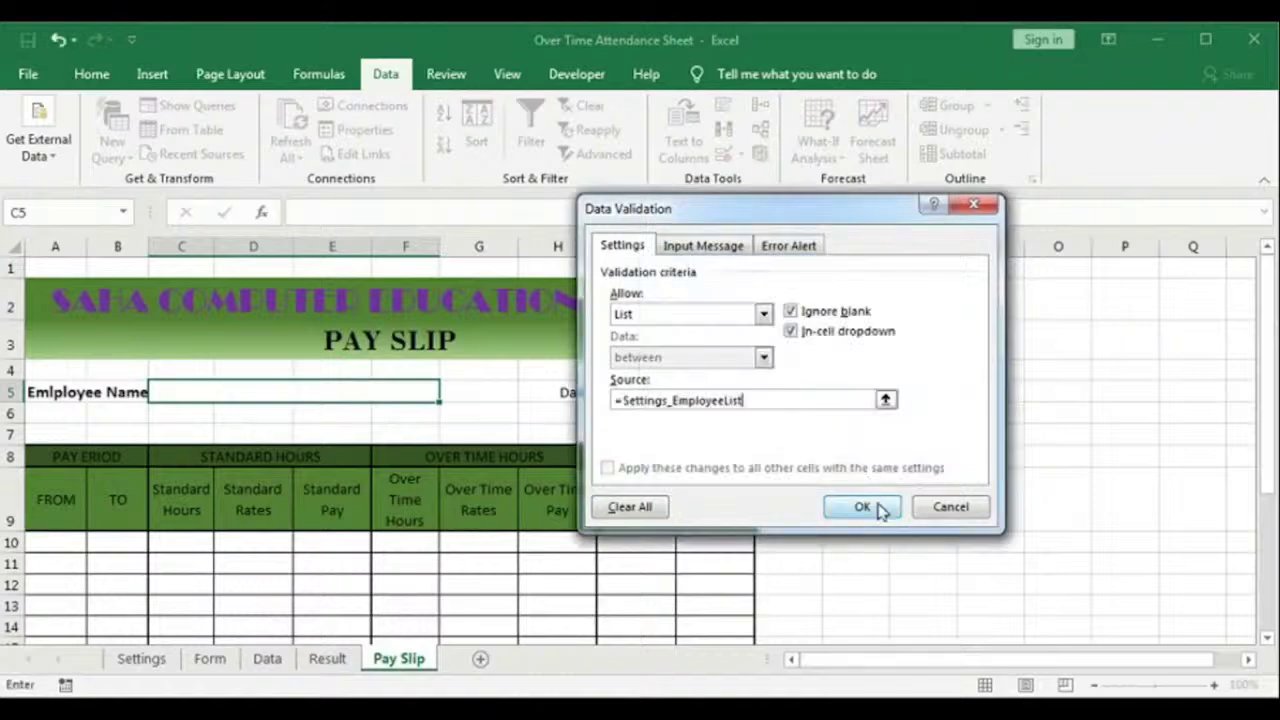
click(866, 508)
click(447, 396)
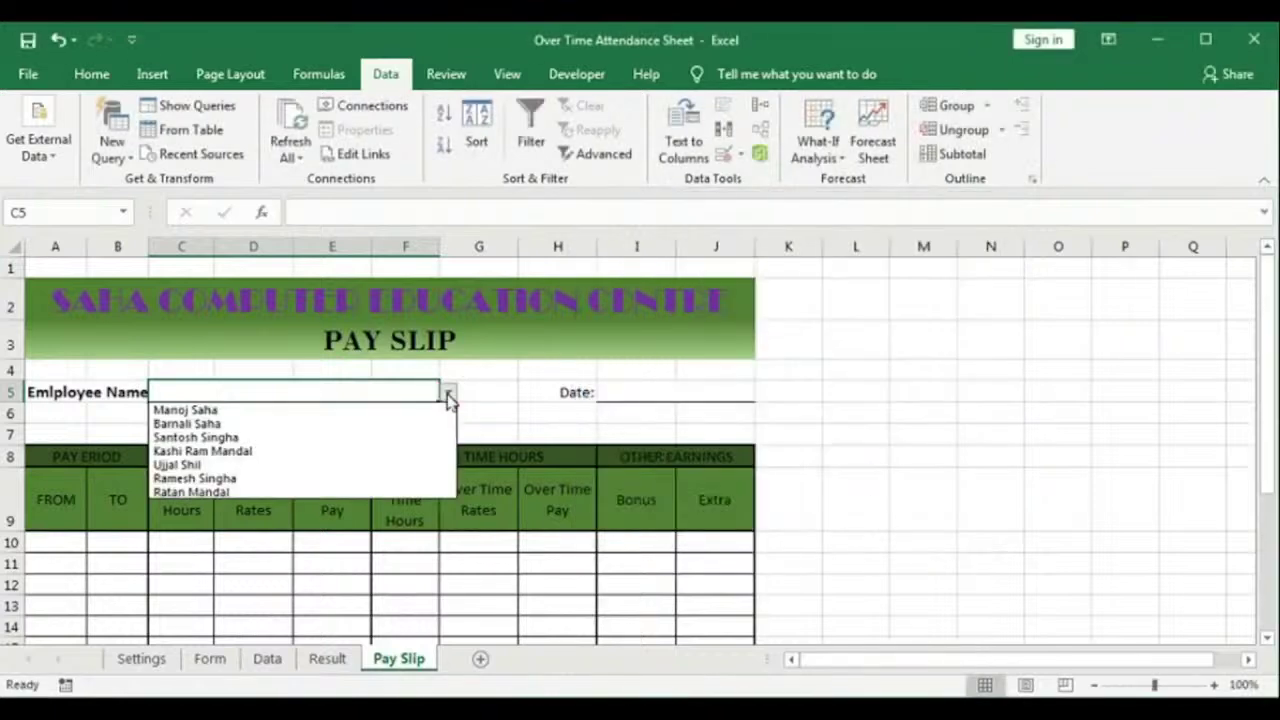
Step: Test the C5 employee dropdown, ending with the first employee selected
click(447, 396)
click(447, 396)
click(447, 396)
click(447, 396)
click(340, 422)
click(447, 396)
click(363, 410)
Step: Enter 24-03-2020 as the pay slip Date in I5
click(670, 396)
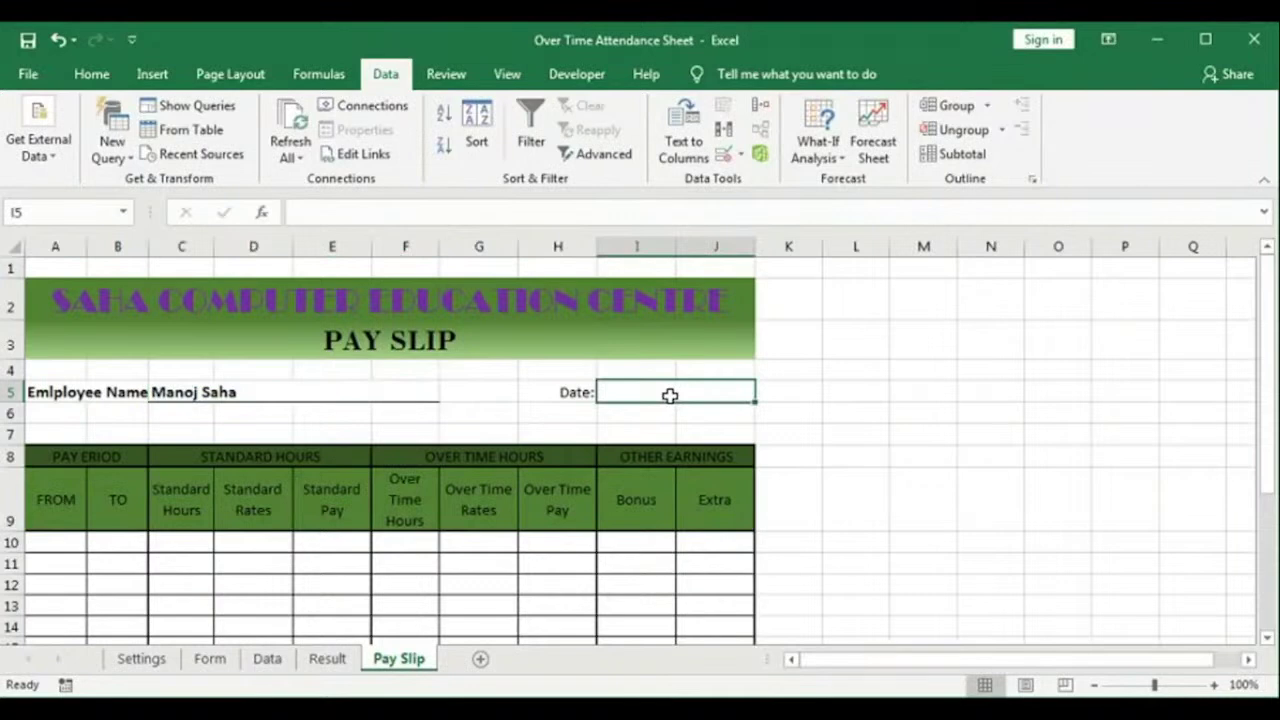
text(24)
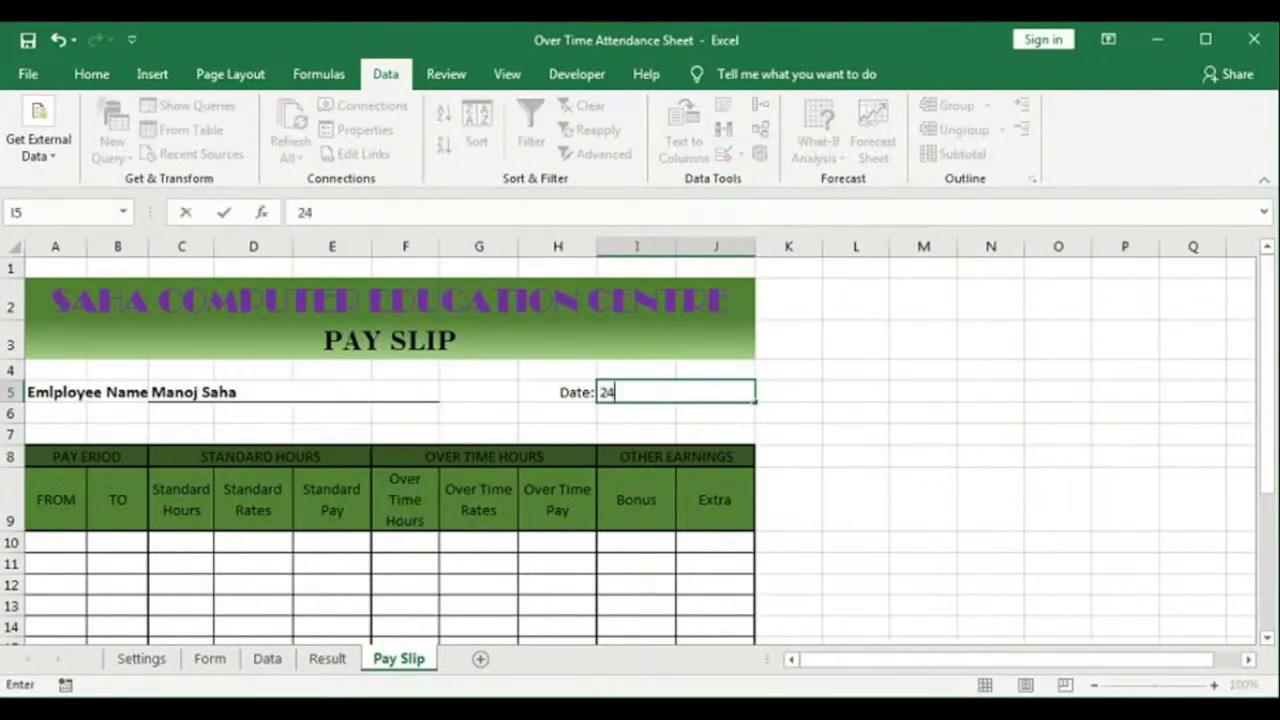
text(-03-2020)
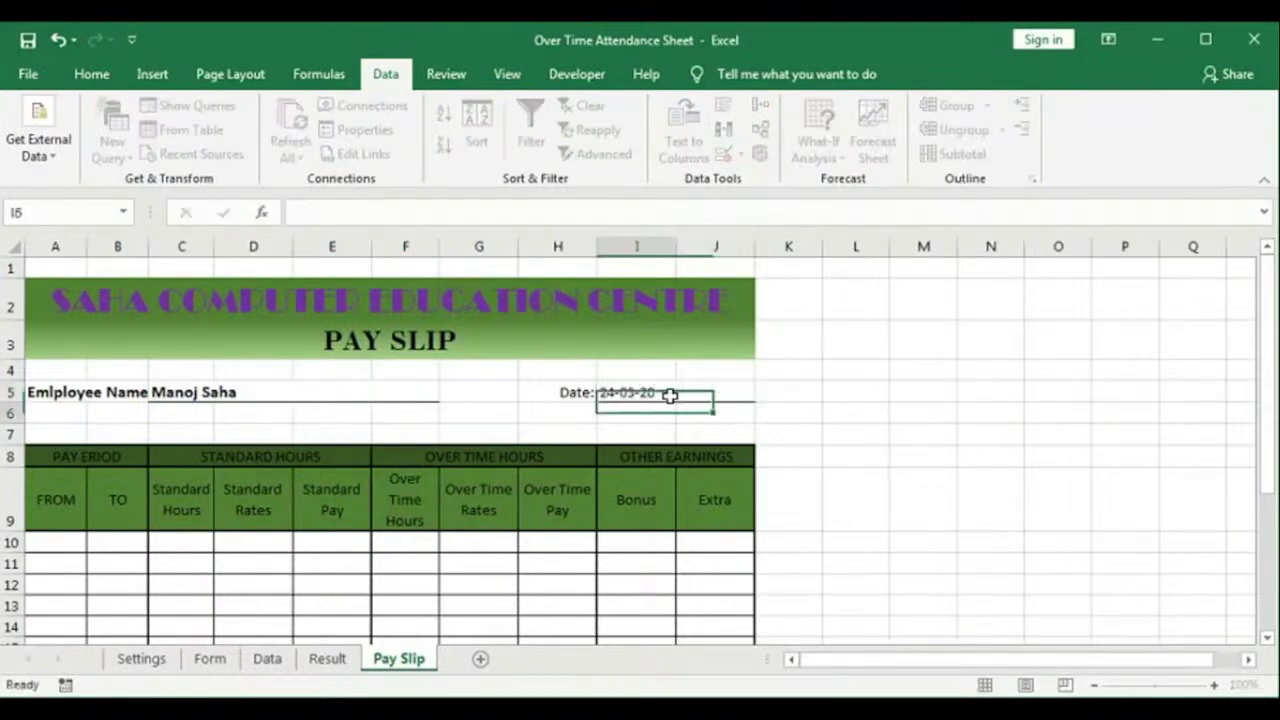
key(Return)
Step: Enter the pay period FROM 23-03-20 in A10 and TO 23-2020 in B10
scroll(150, 440, down, 1)
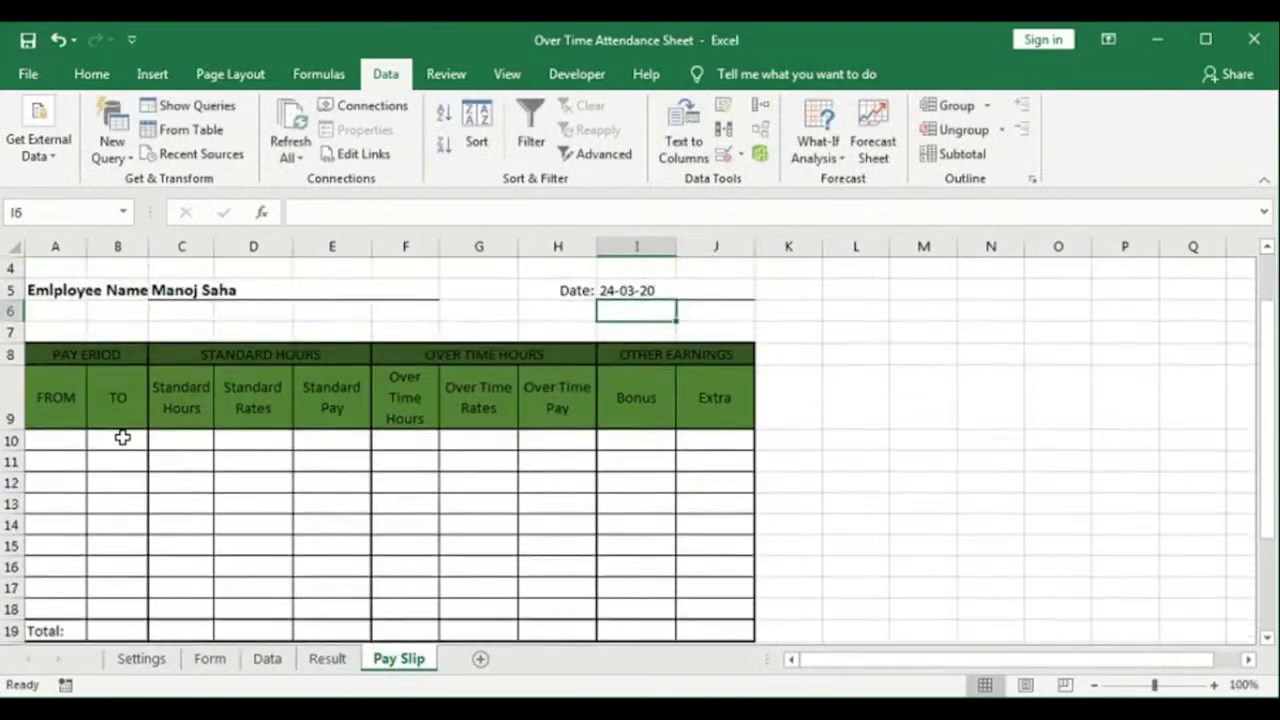
click(55, 440)
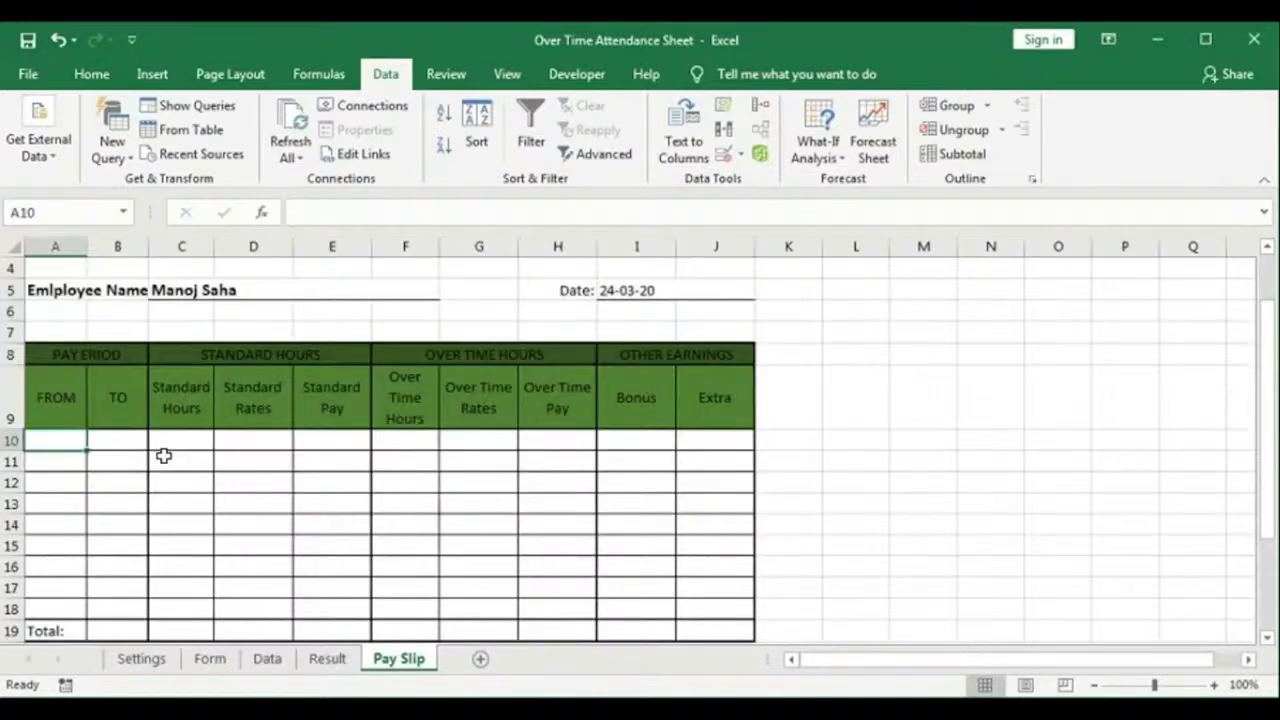
text(2)
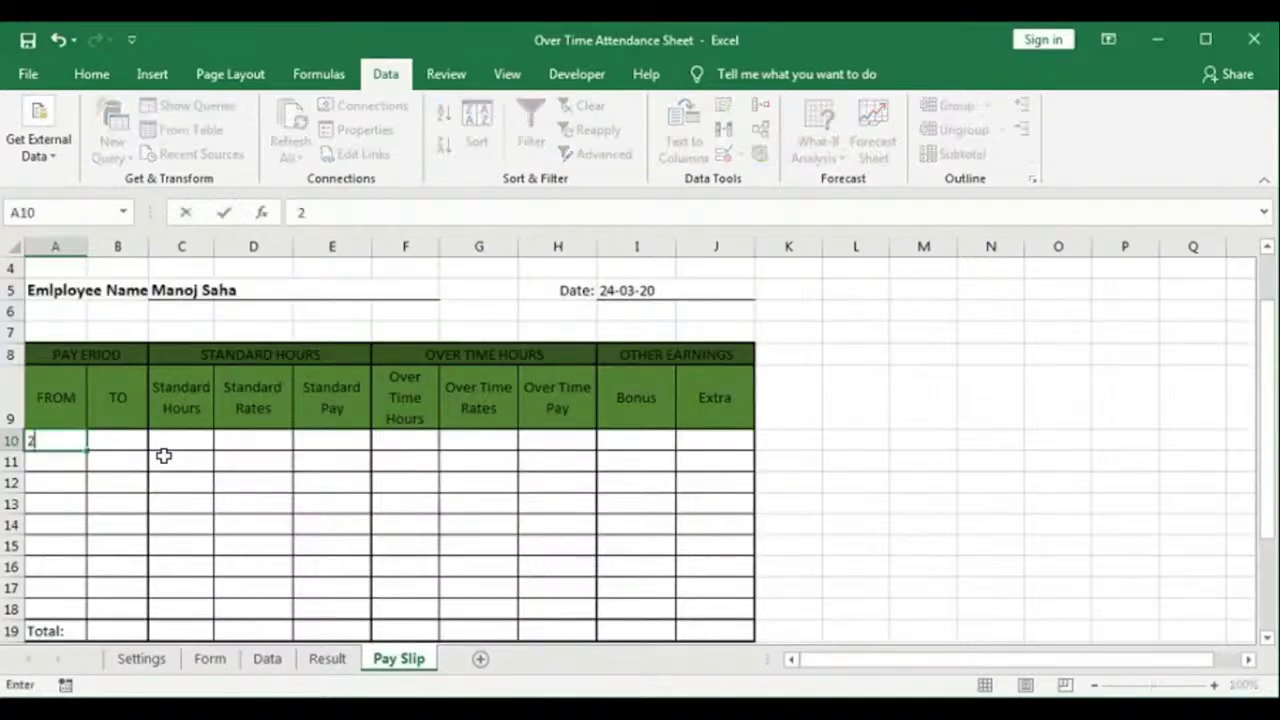
text(3-03-20)
key(Tab)
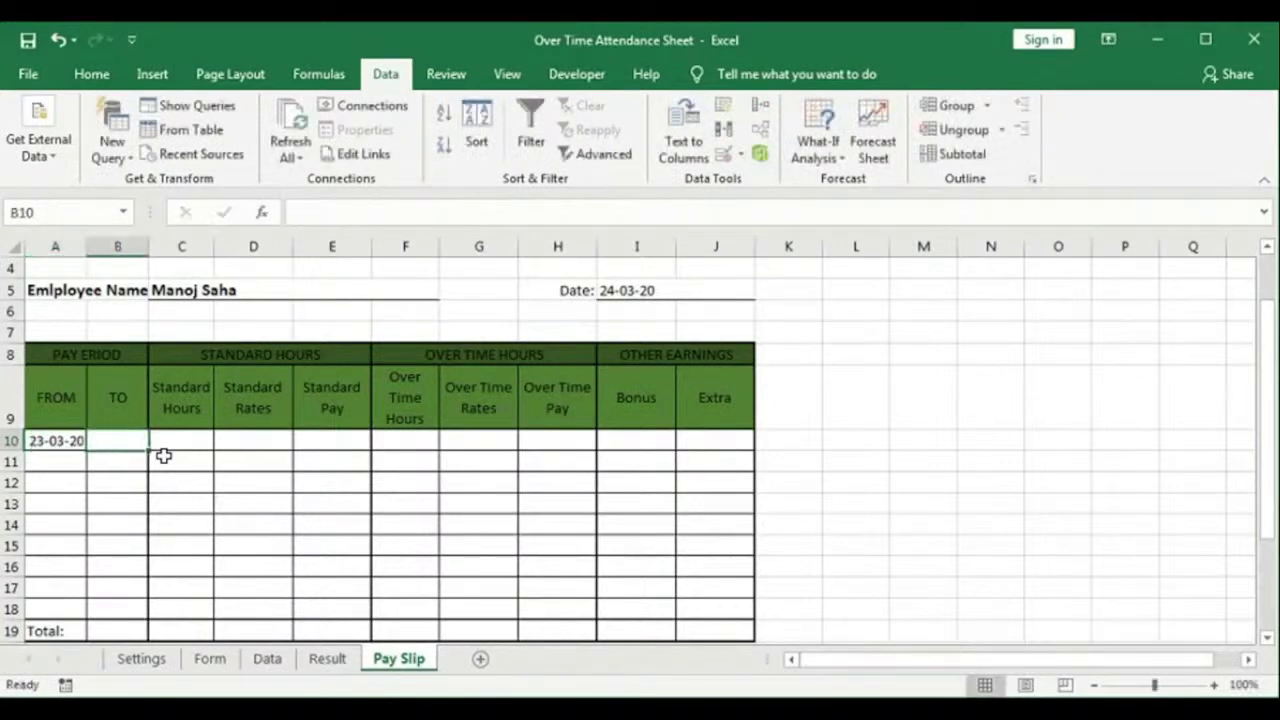
text(23-2020)
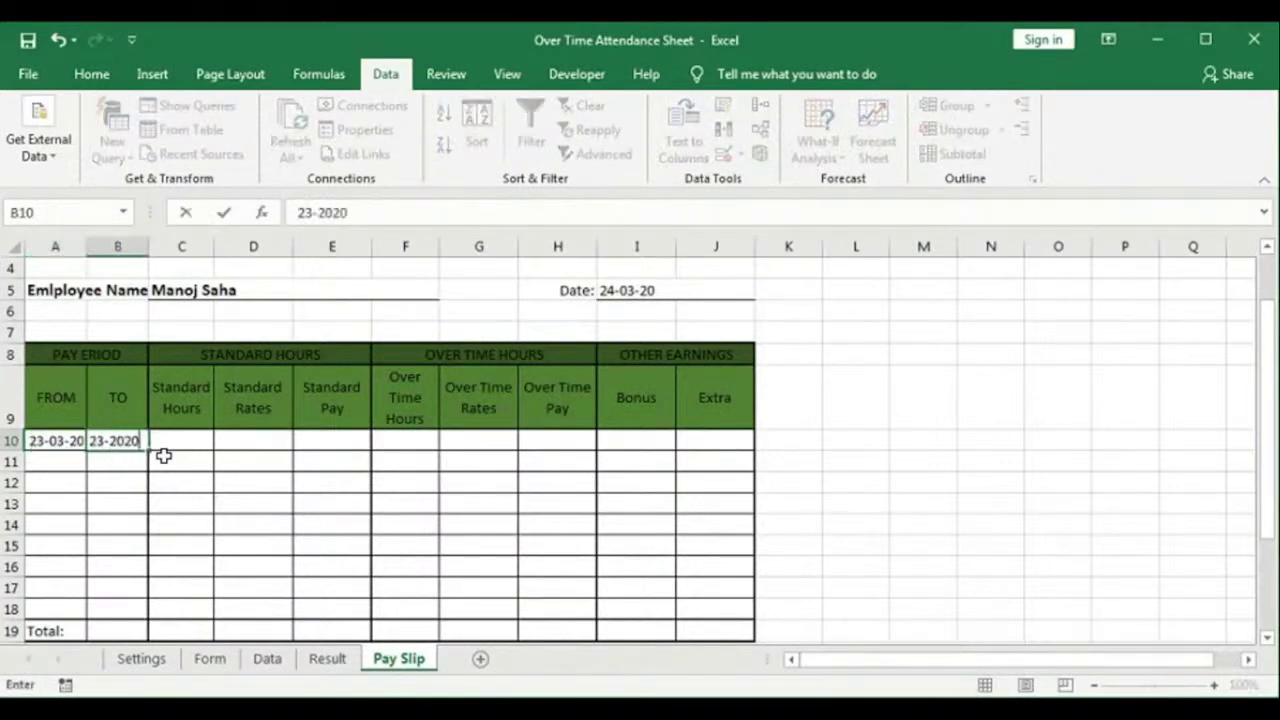
key(Tab)
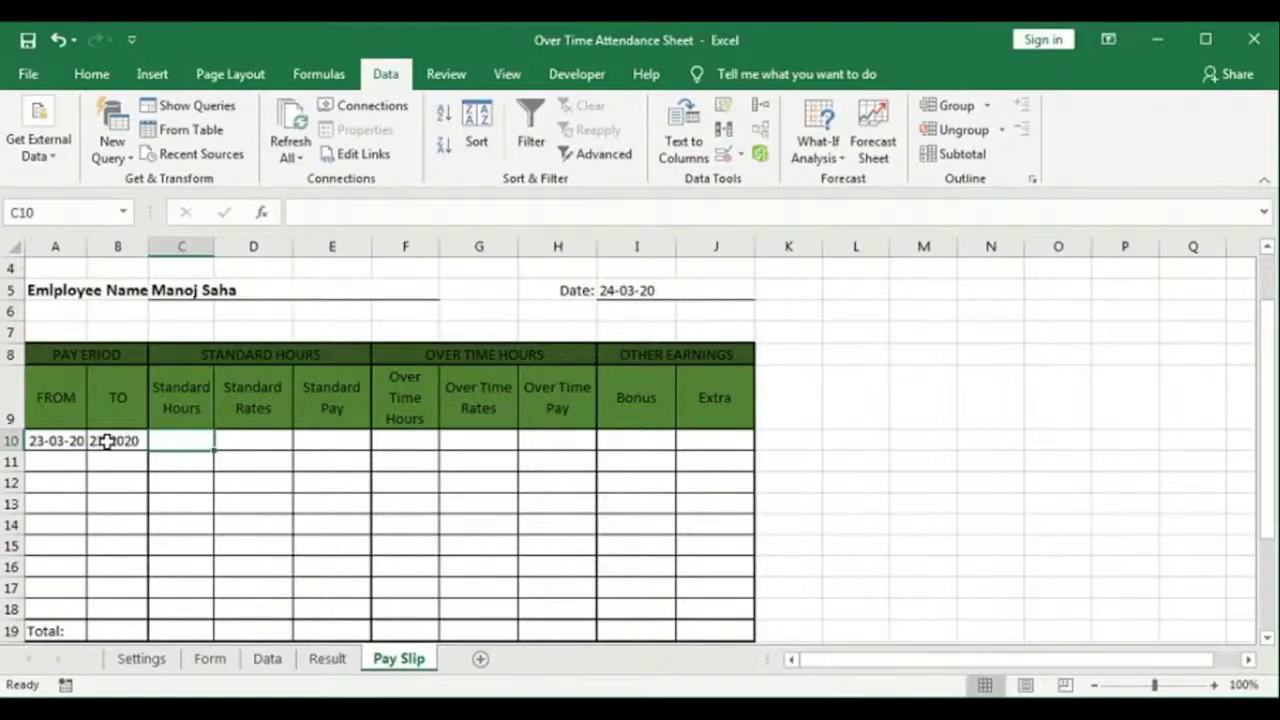
click(328, 659)
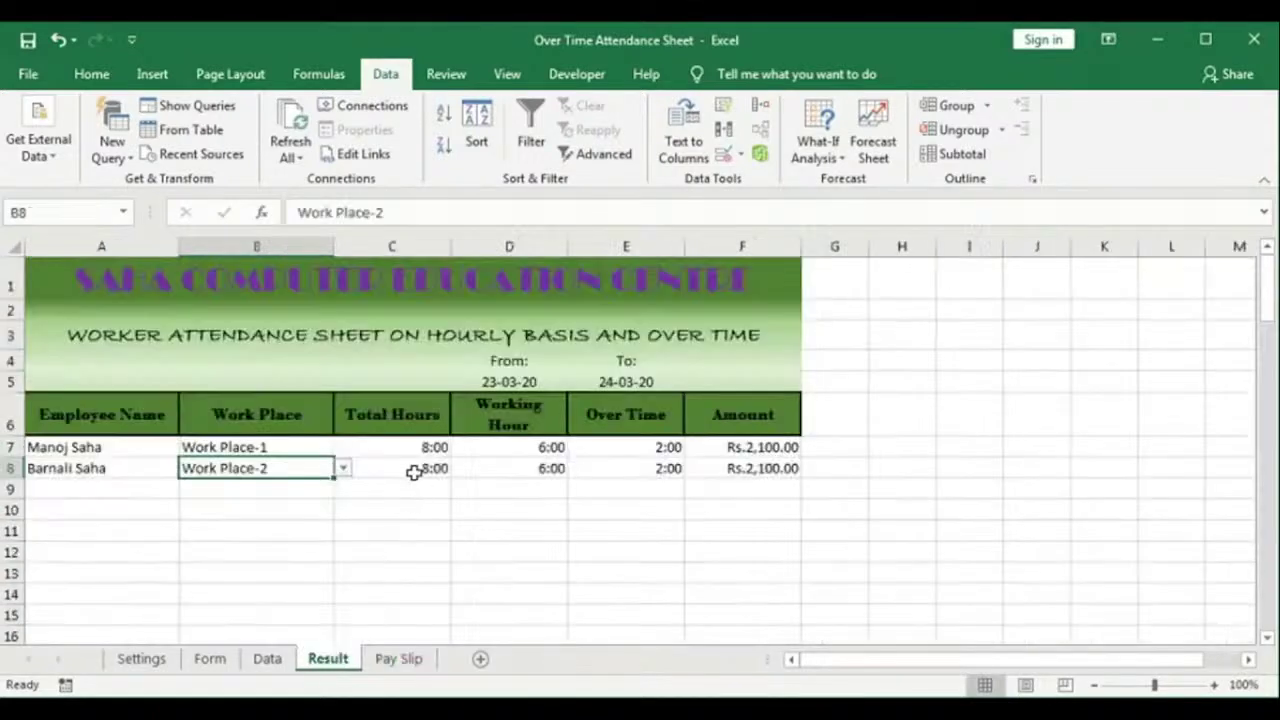
click(266, 658)
click(398, 658)
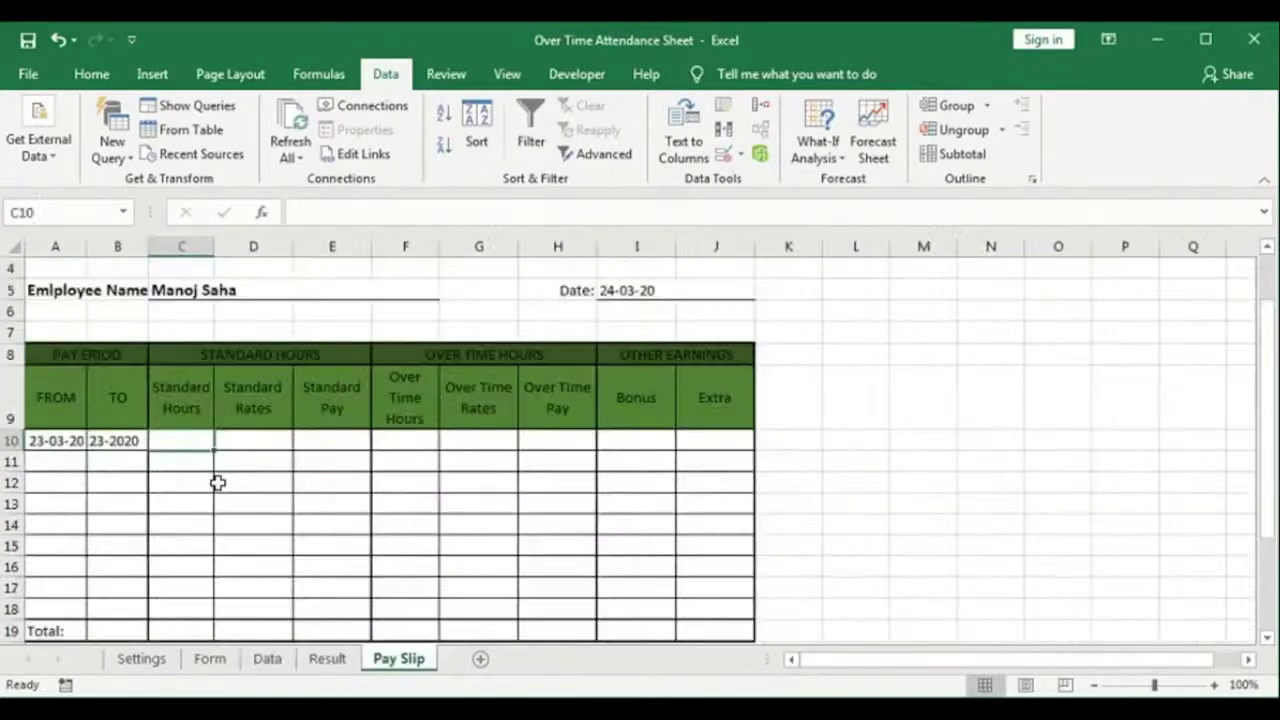
click(342, 658)
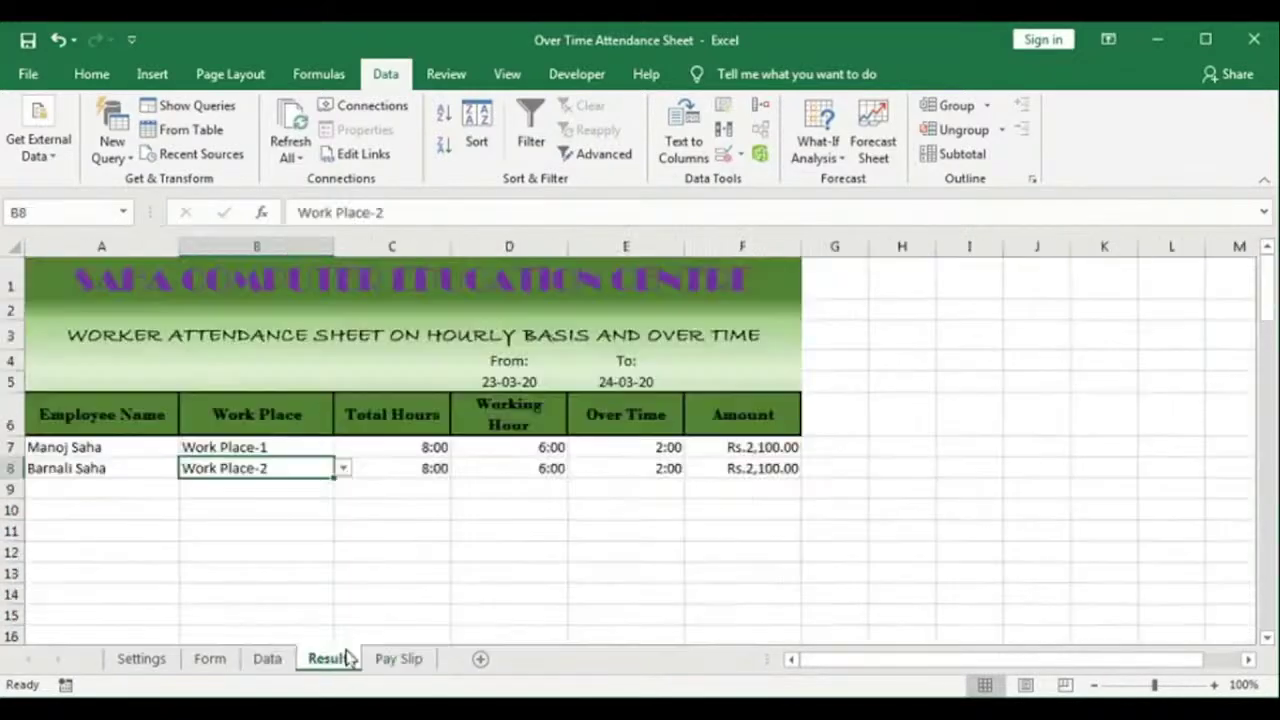
click(521, 449)
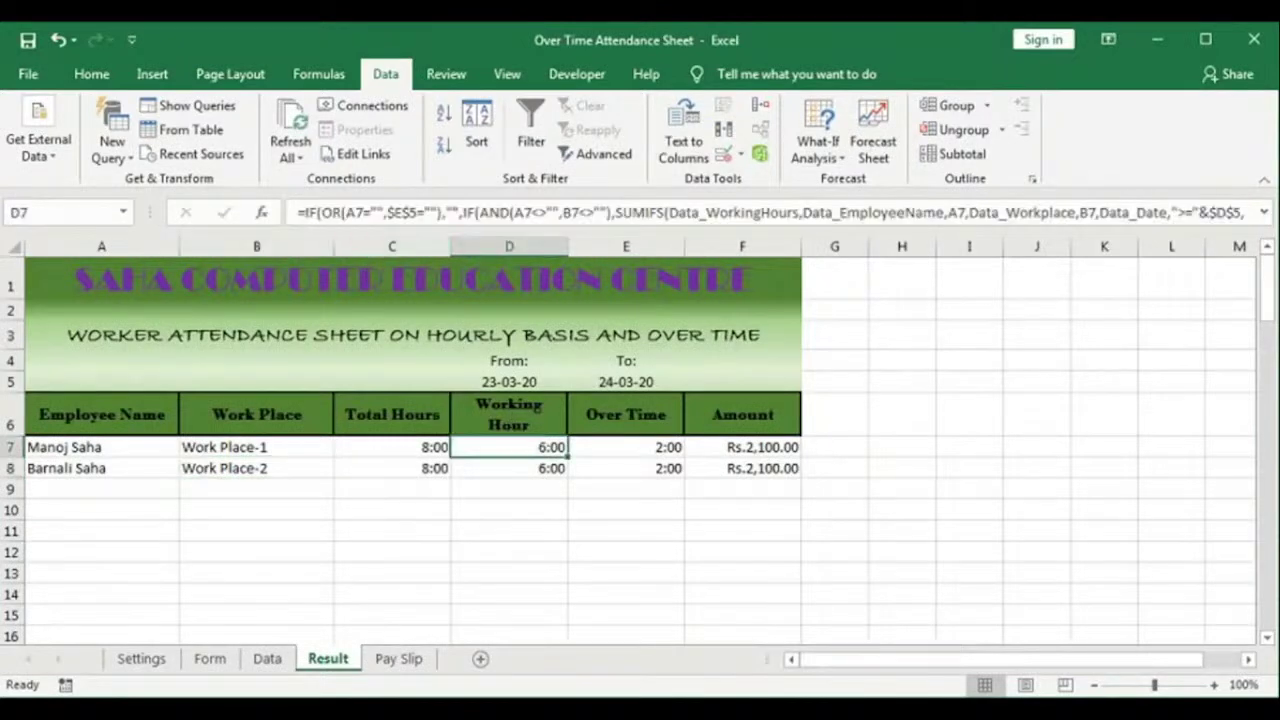
click(399, 658)
Step: Start C10 as IF C5 is blank, else SUMIFS Data_TotalHours where Data_EmployeeName matches $C$5
text(=)
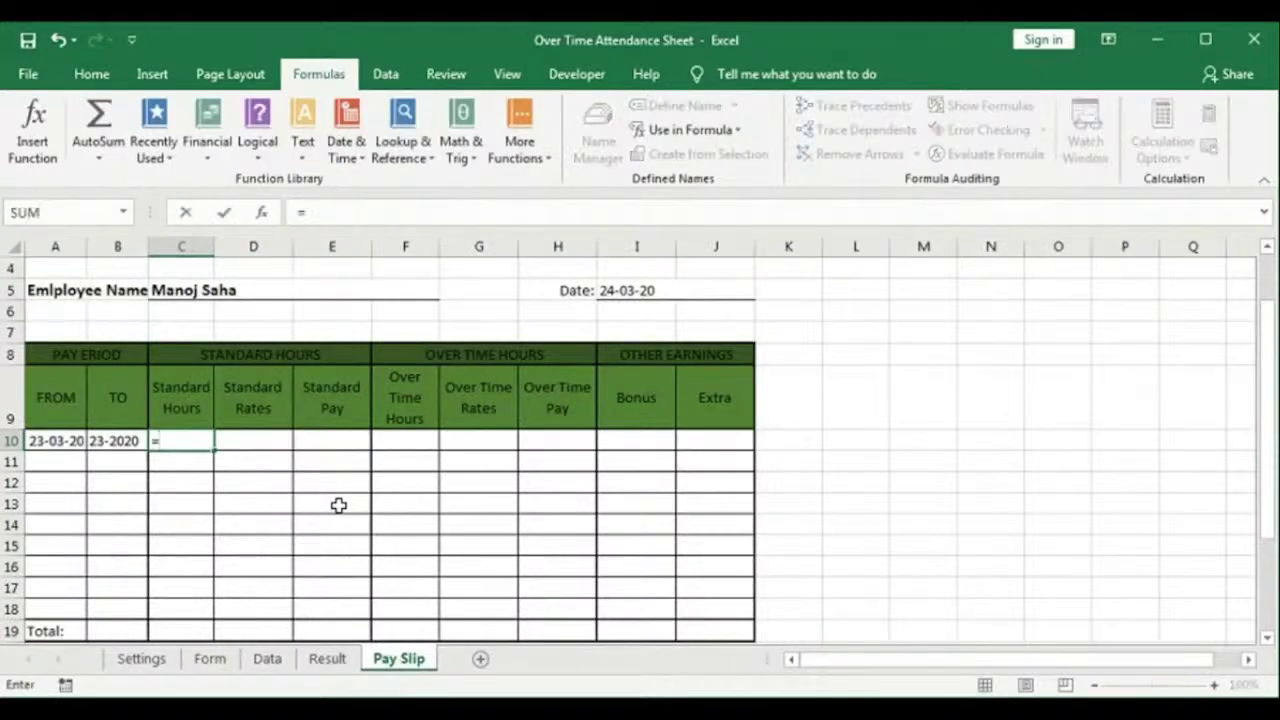
text(if)
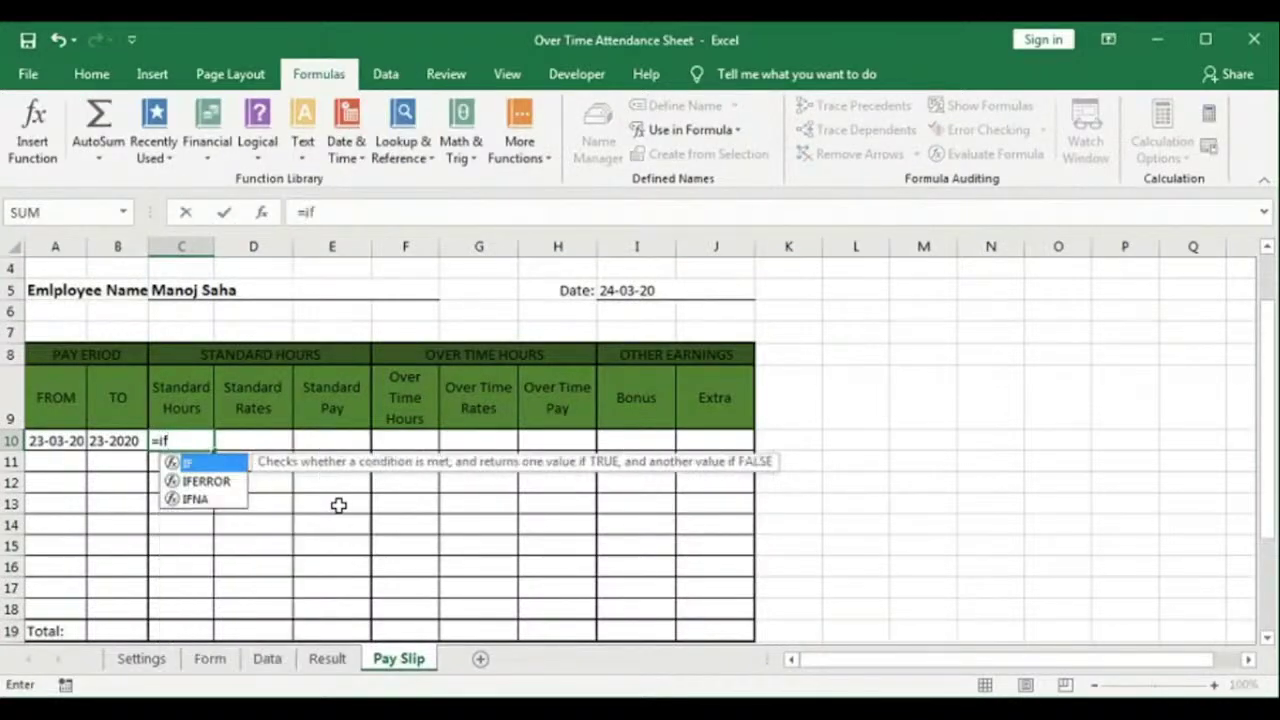
text(()
click(231, 291)
text(="","")
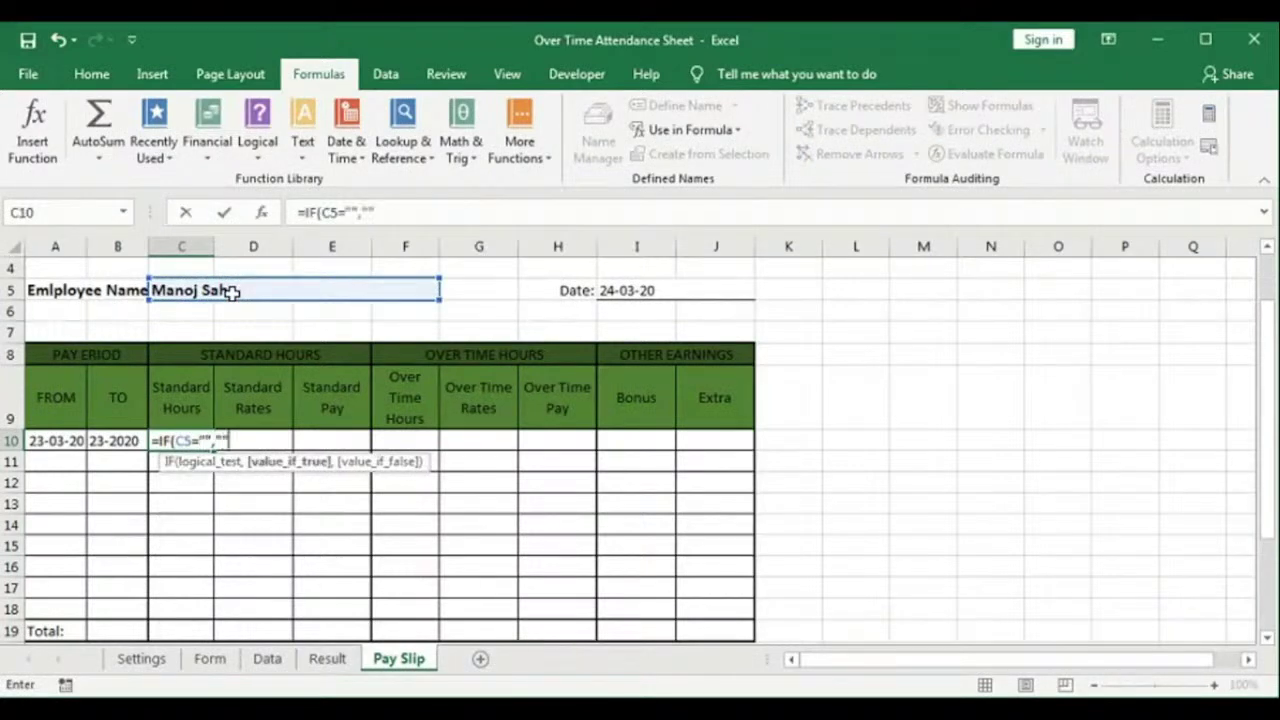
text(,)
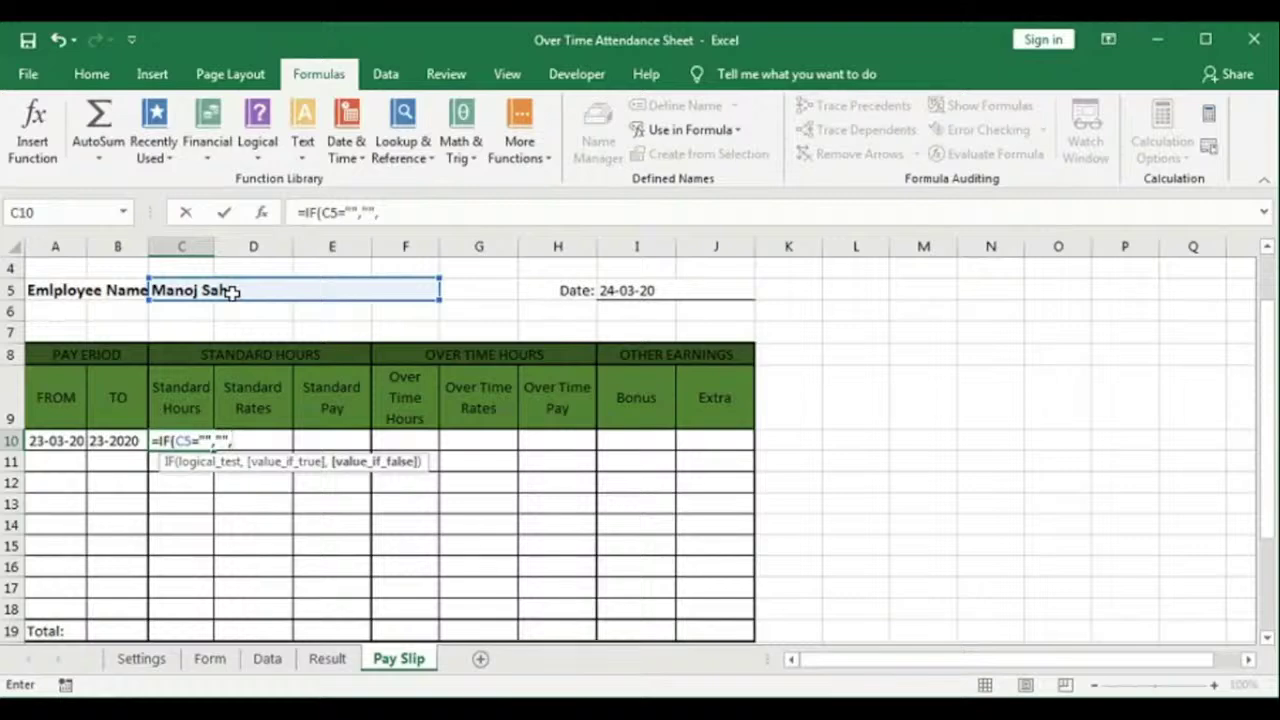
text(sumifs)
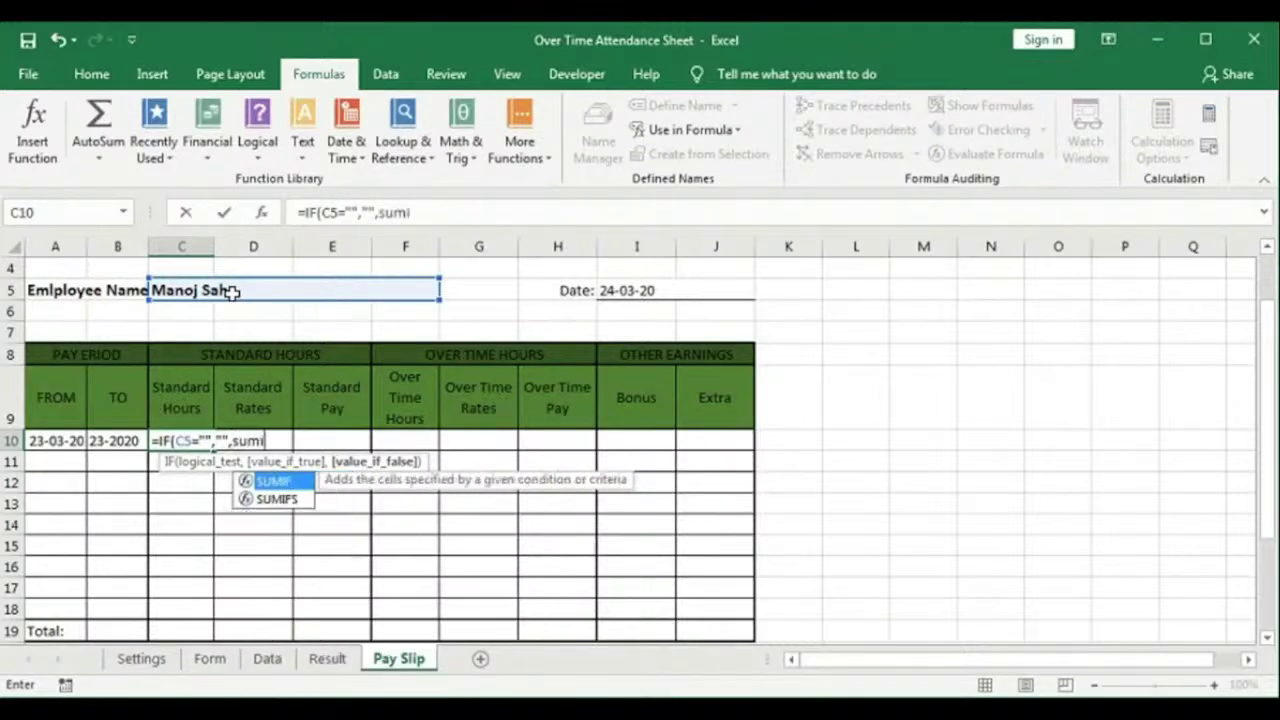
key(Tab)
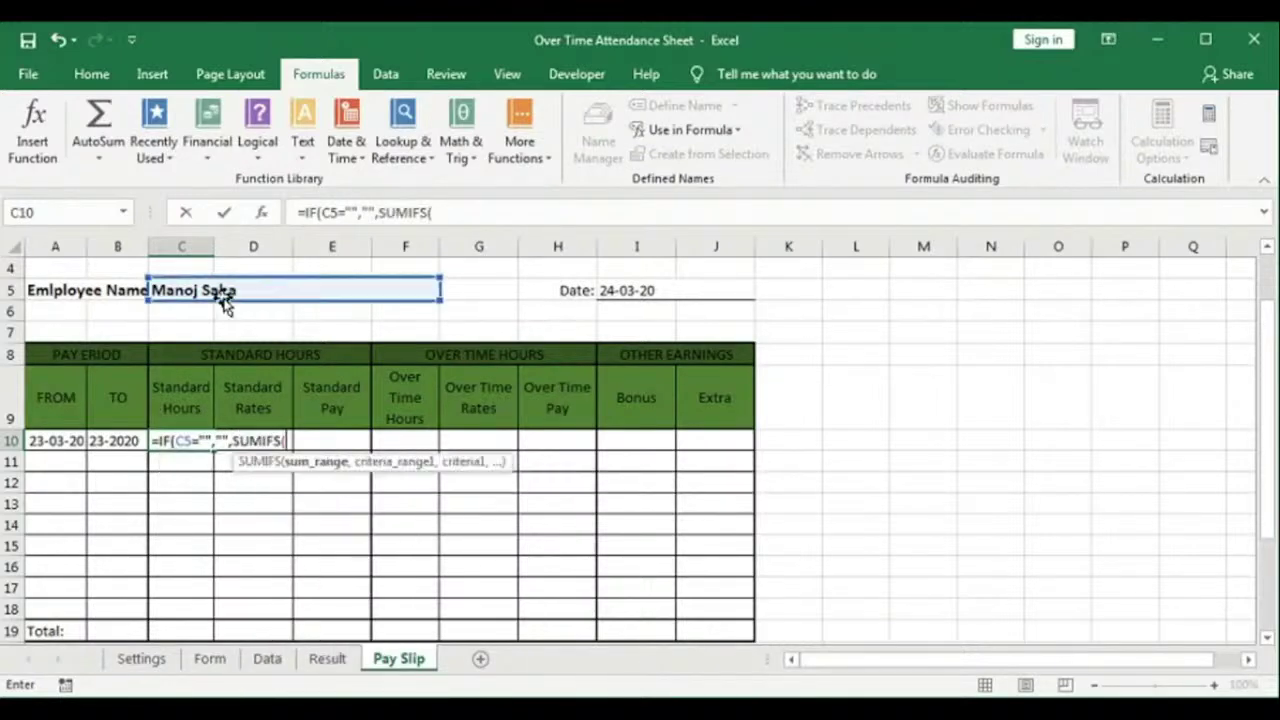
key(F3)
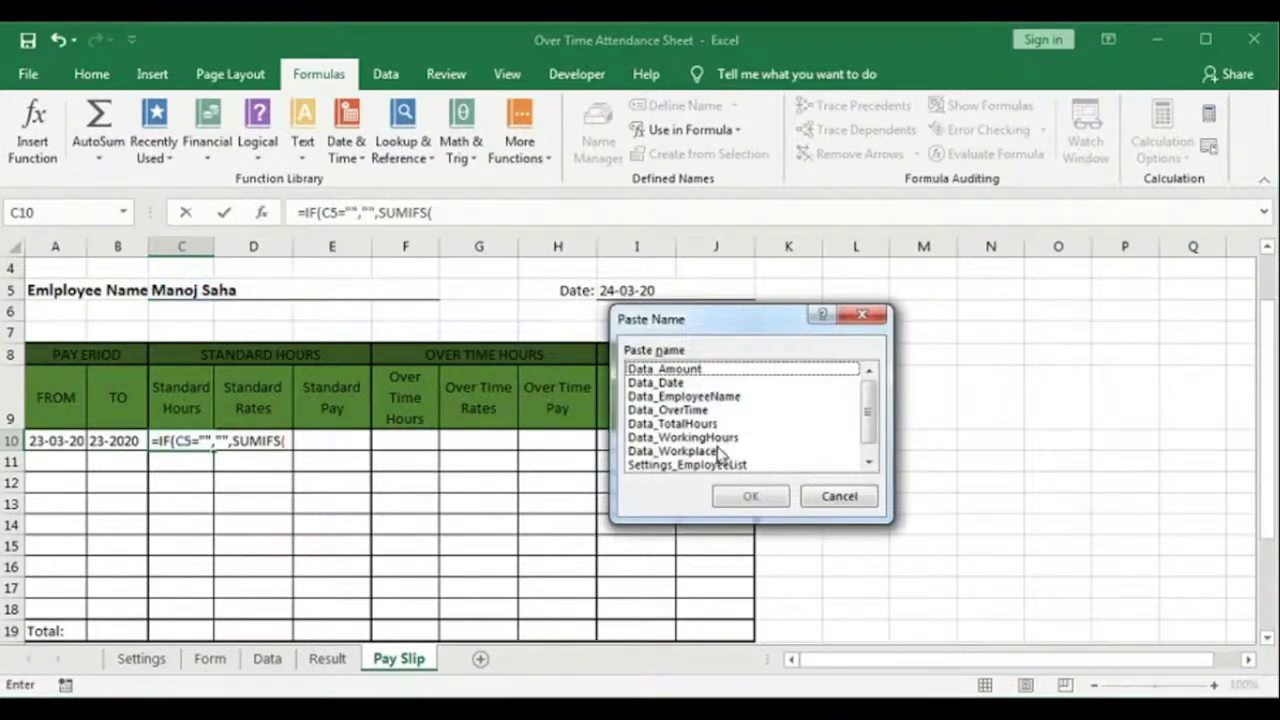
click(708, 438)
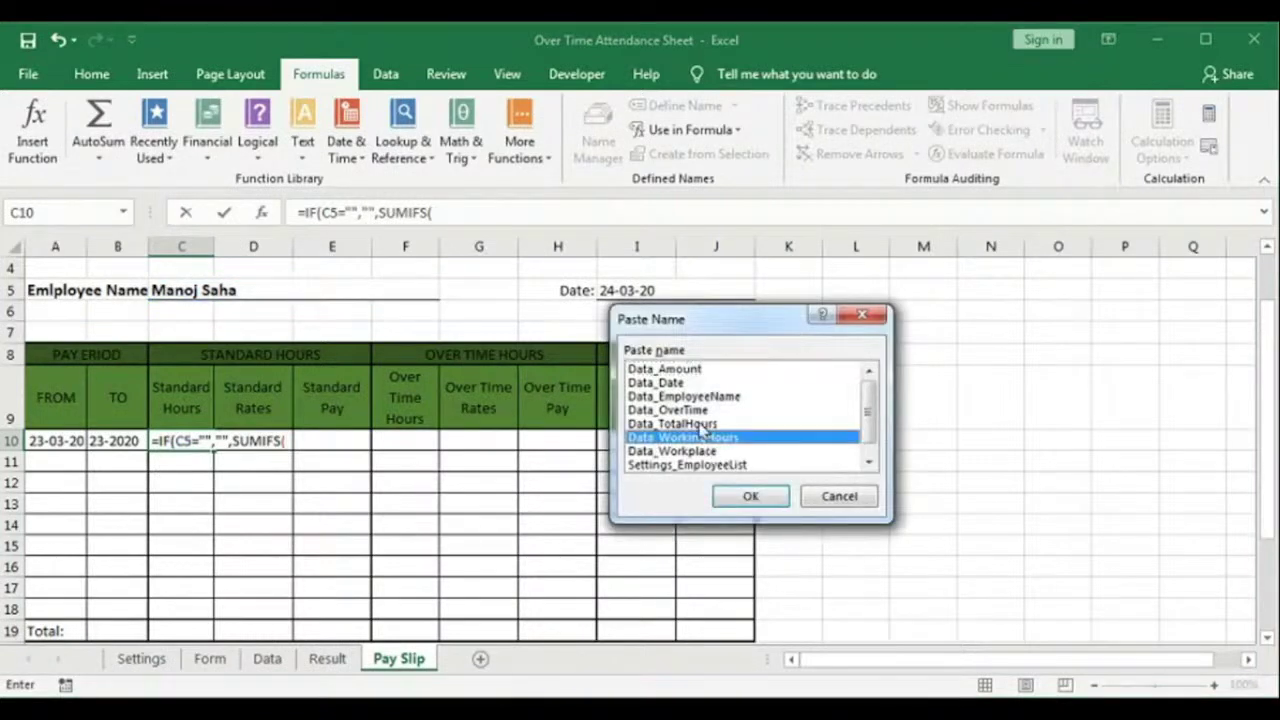
click(705, 424)
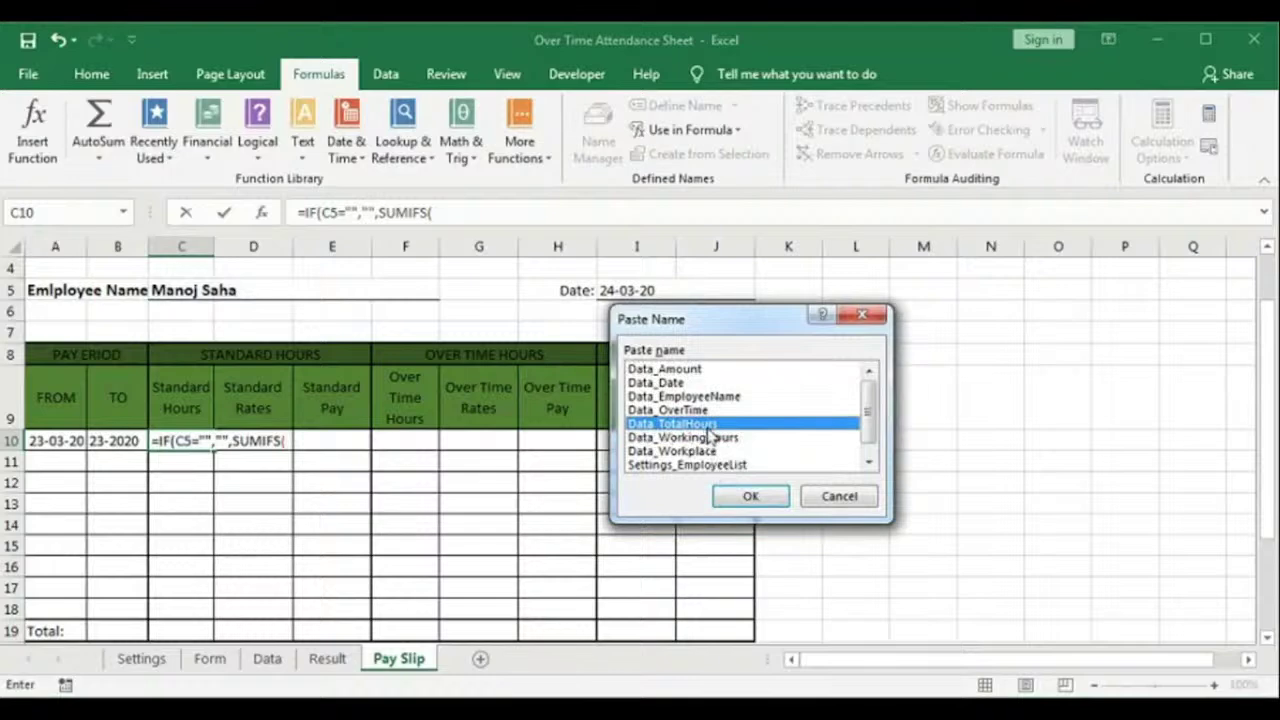
click(749, 495)
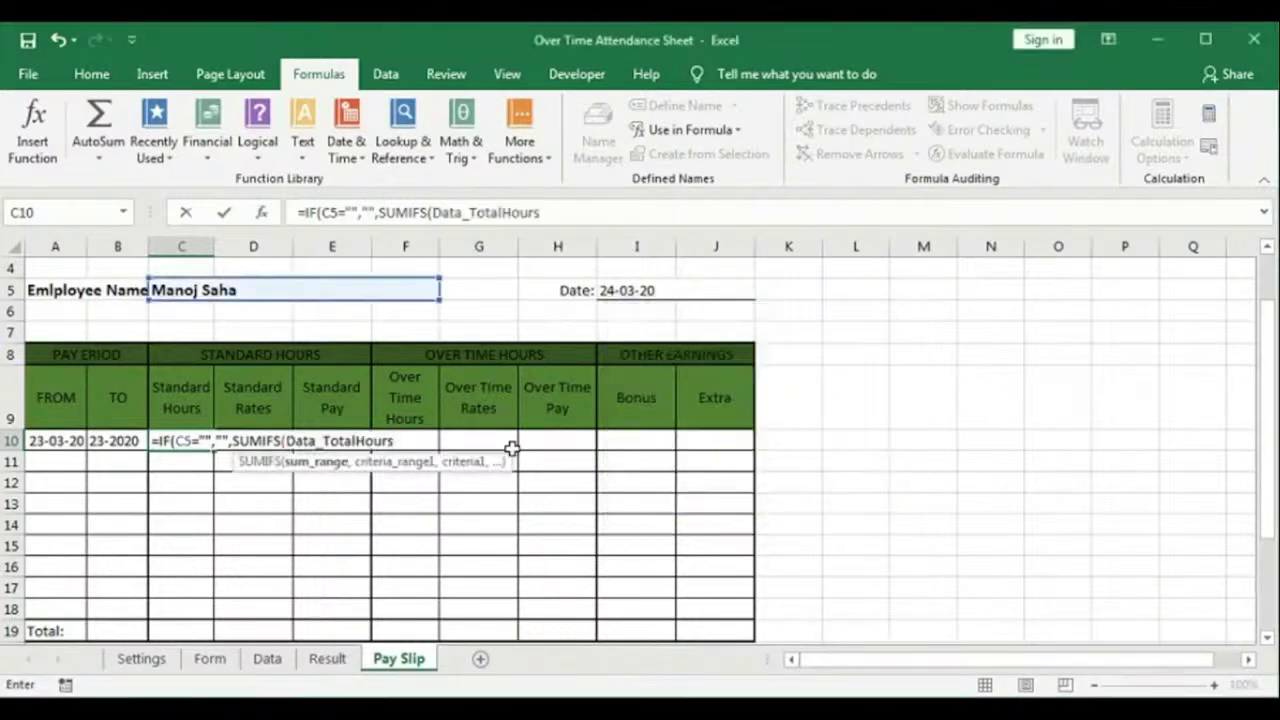
text(,)
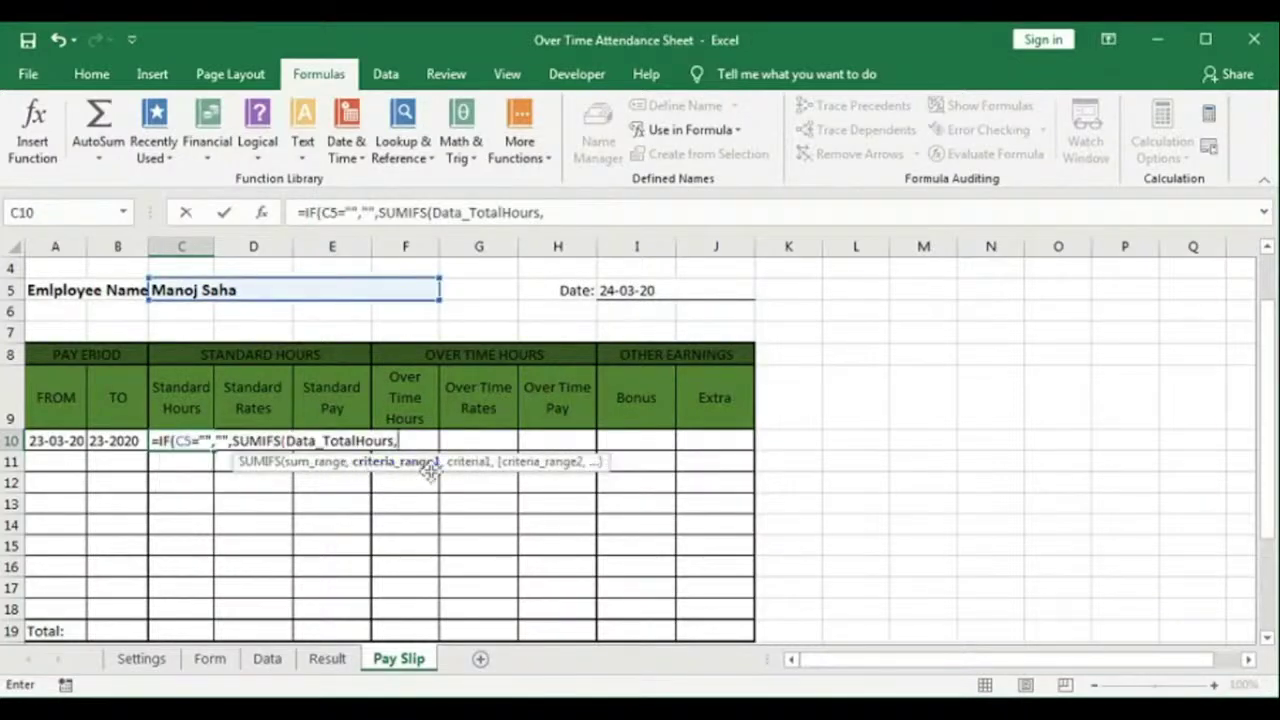
key(F3)
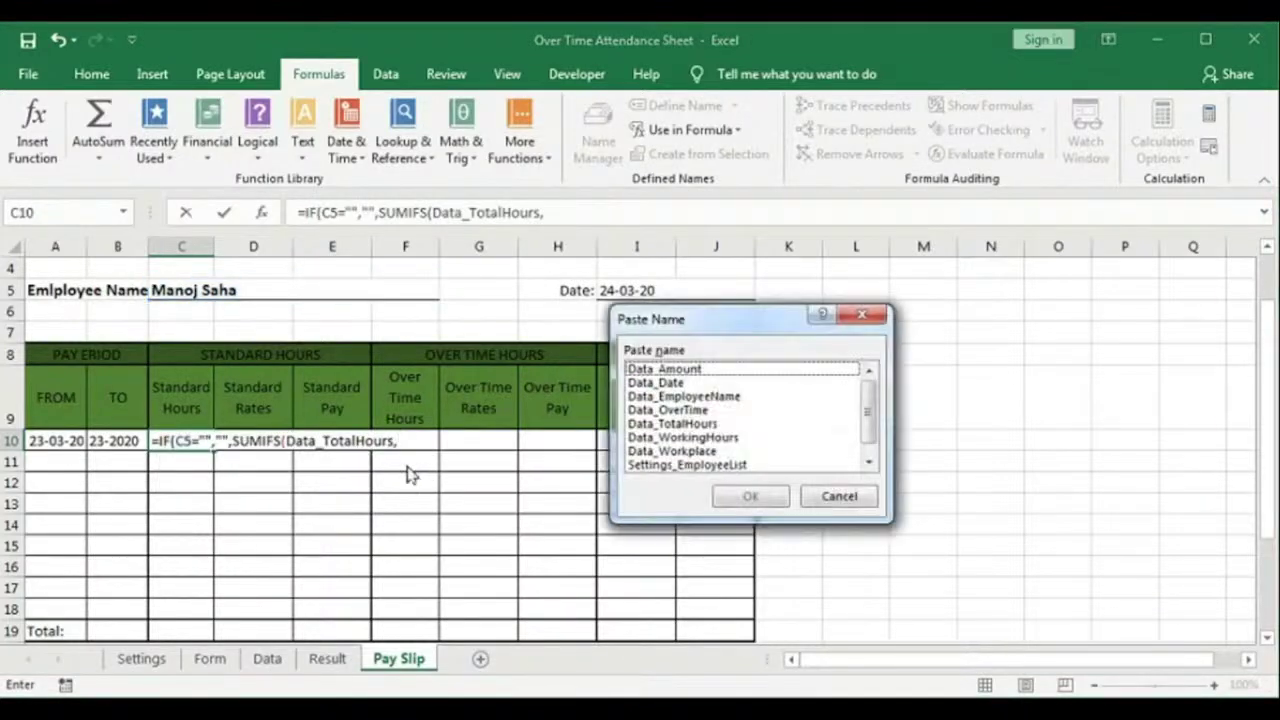
click(684, 396)
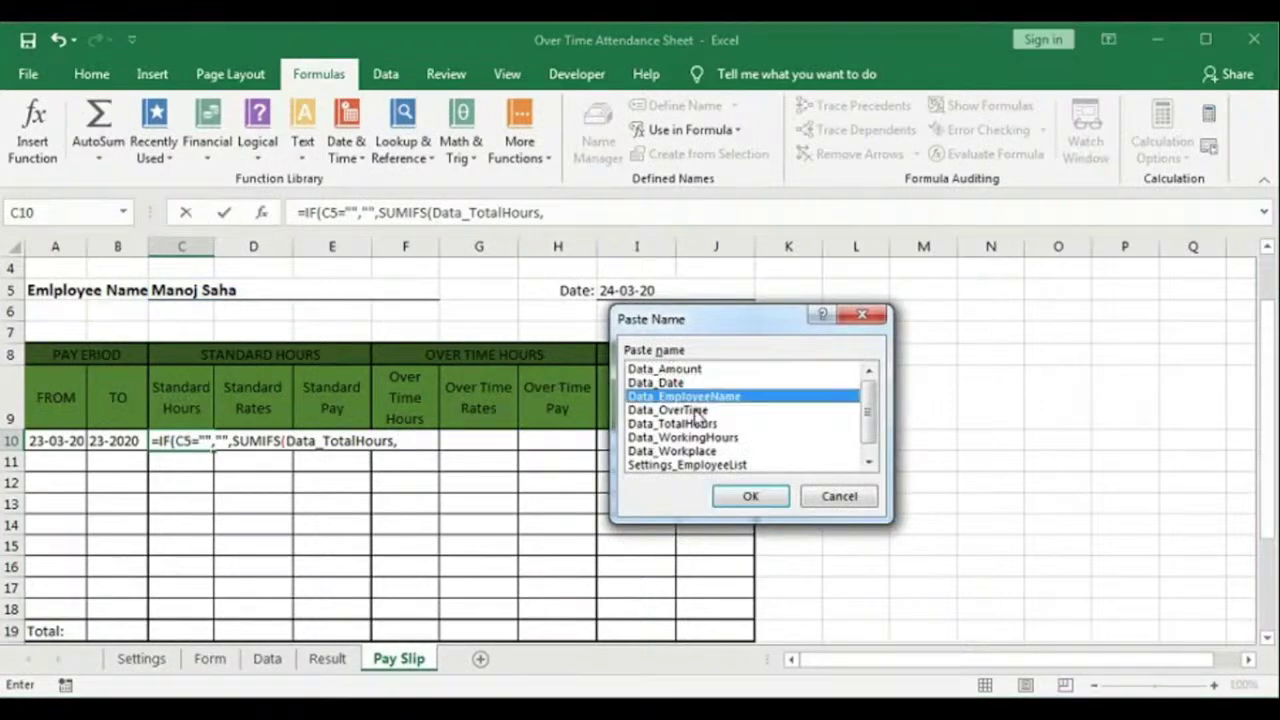
click(750, 496)
text(,)
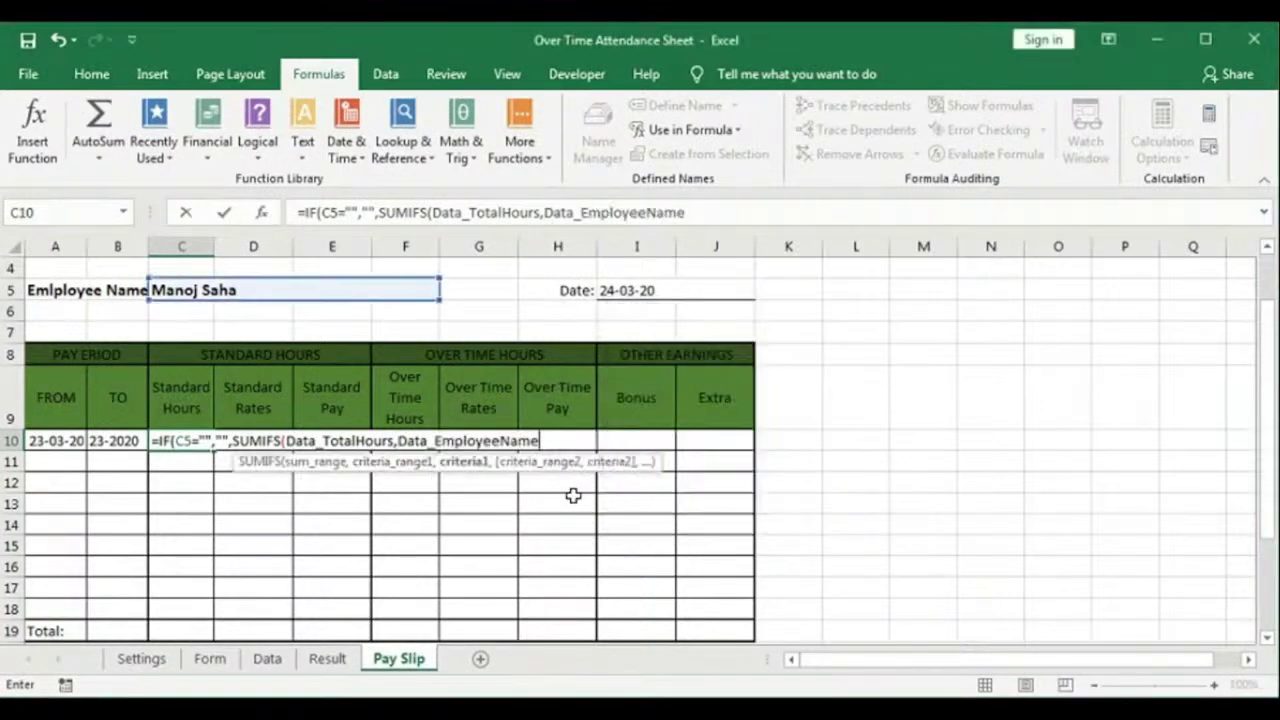
click(258, 289)
key(F4)
Step: Add date criteria Data_Date ">="&A10 and Data_Date "<="&B10, then close and enter the formula
text(,)
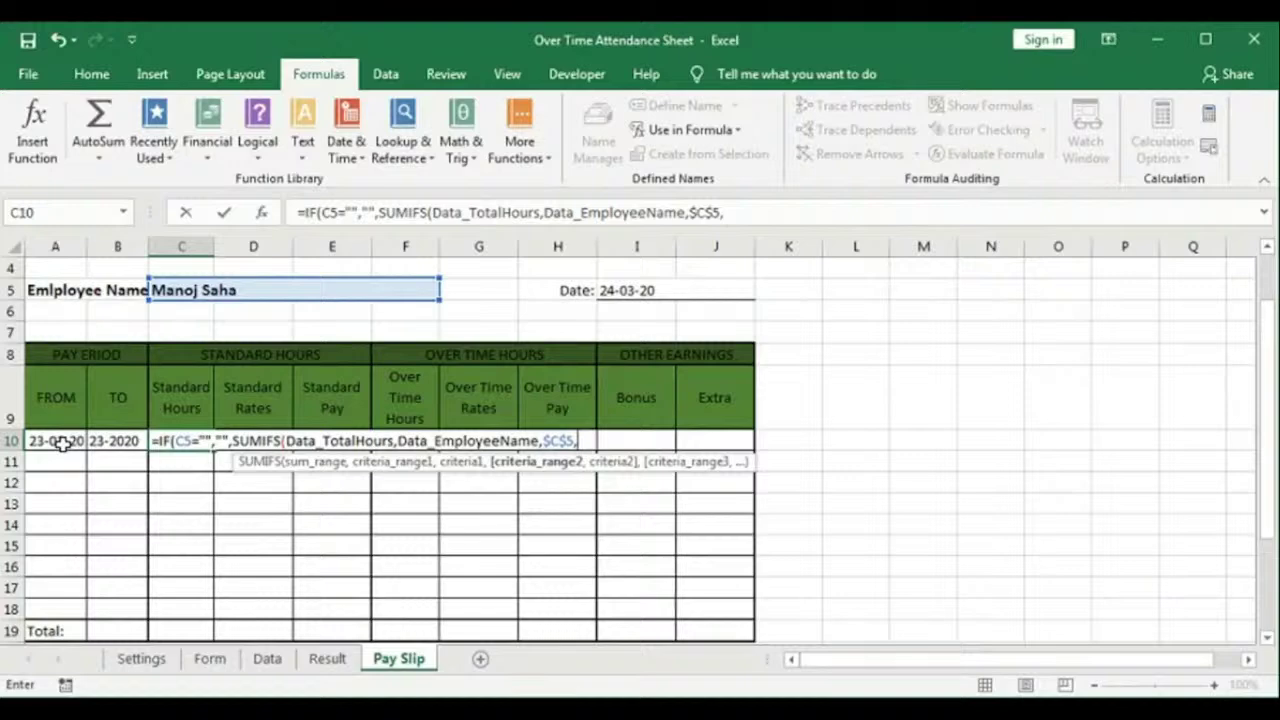
key(F3)
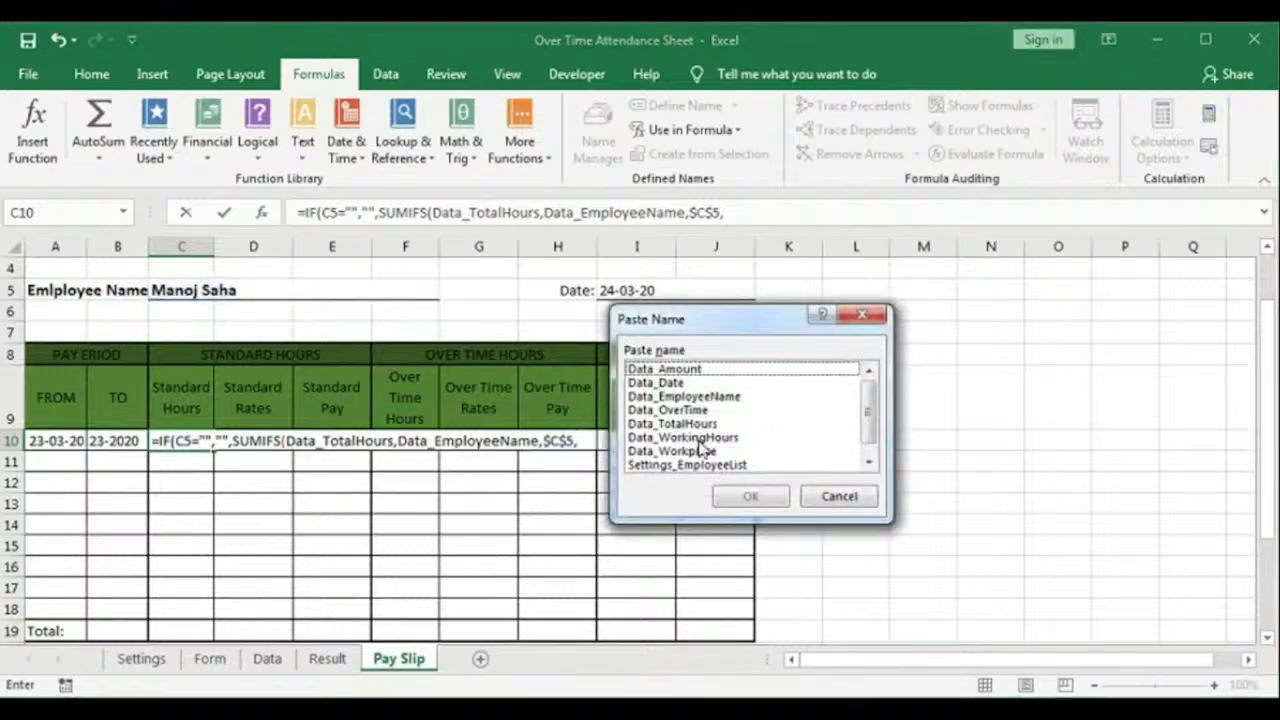
click(665, 384)
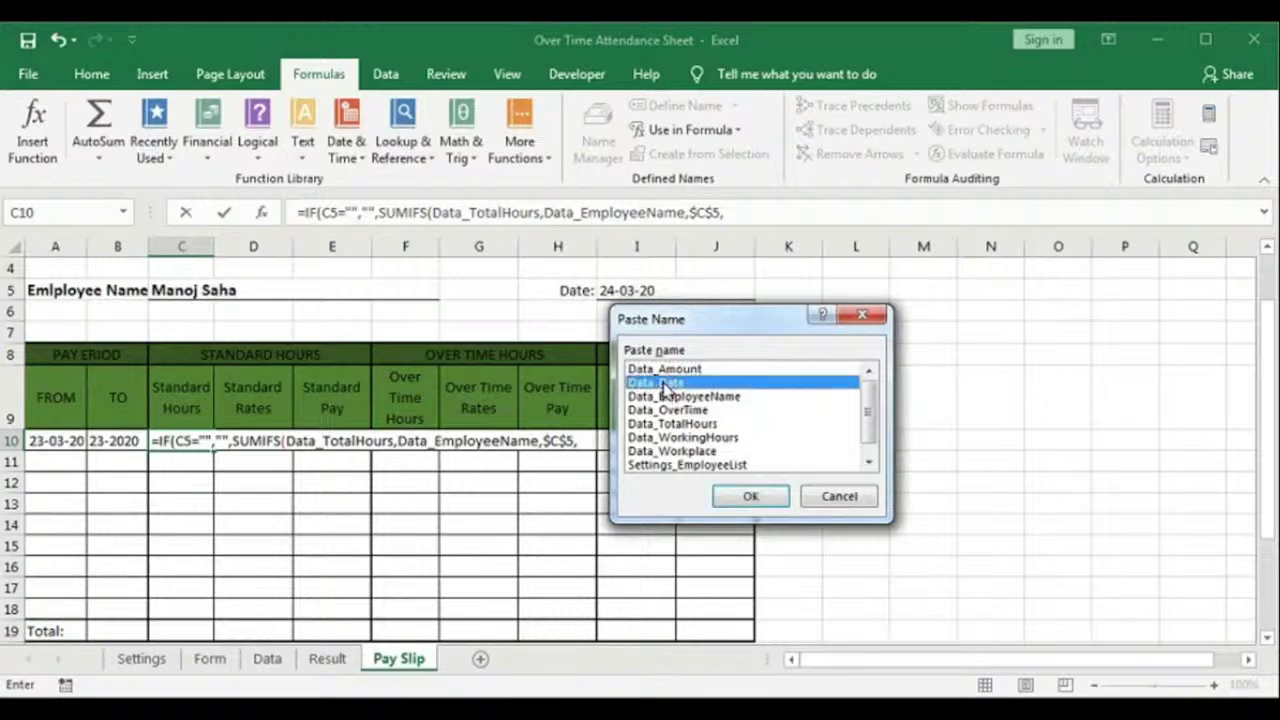
click(742, 498)
text(,)
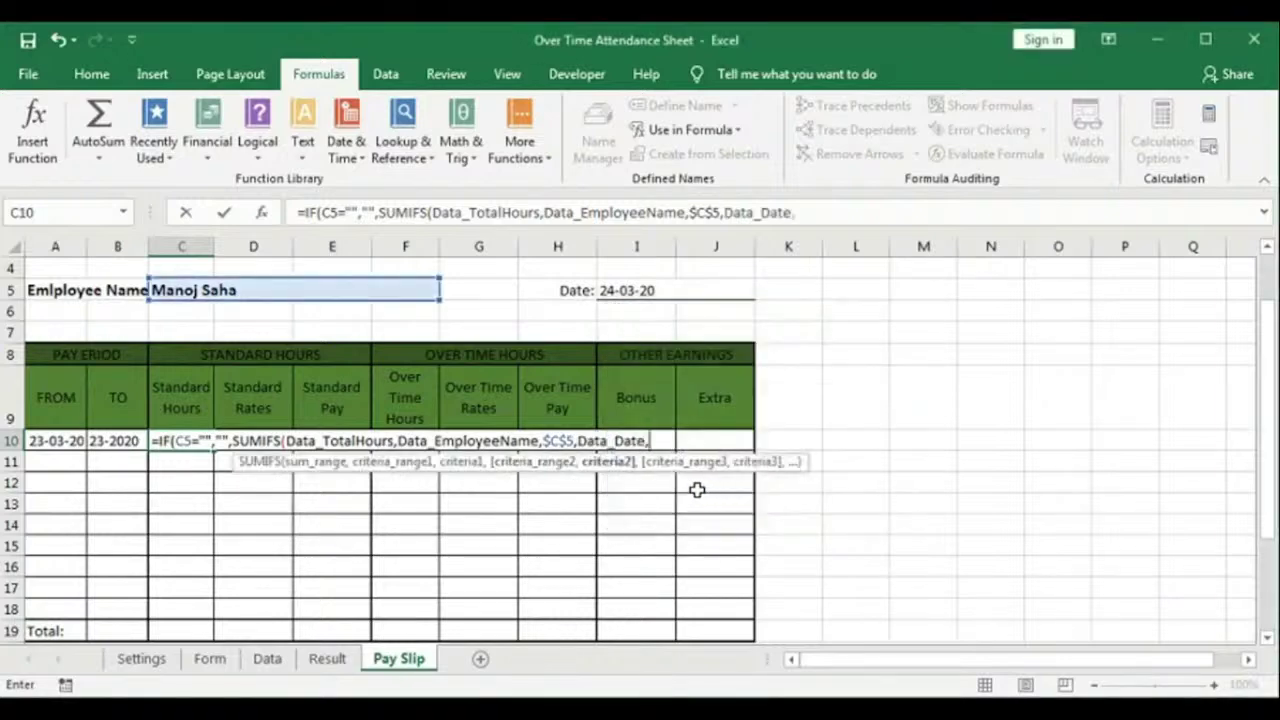
text(">="&)
click(60, 443)
text(,)
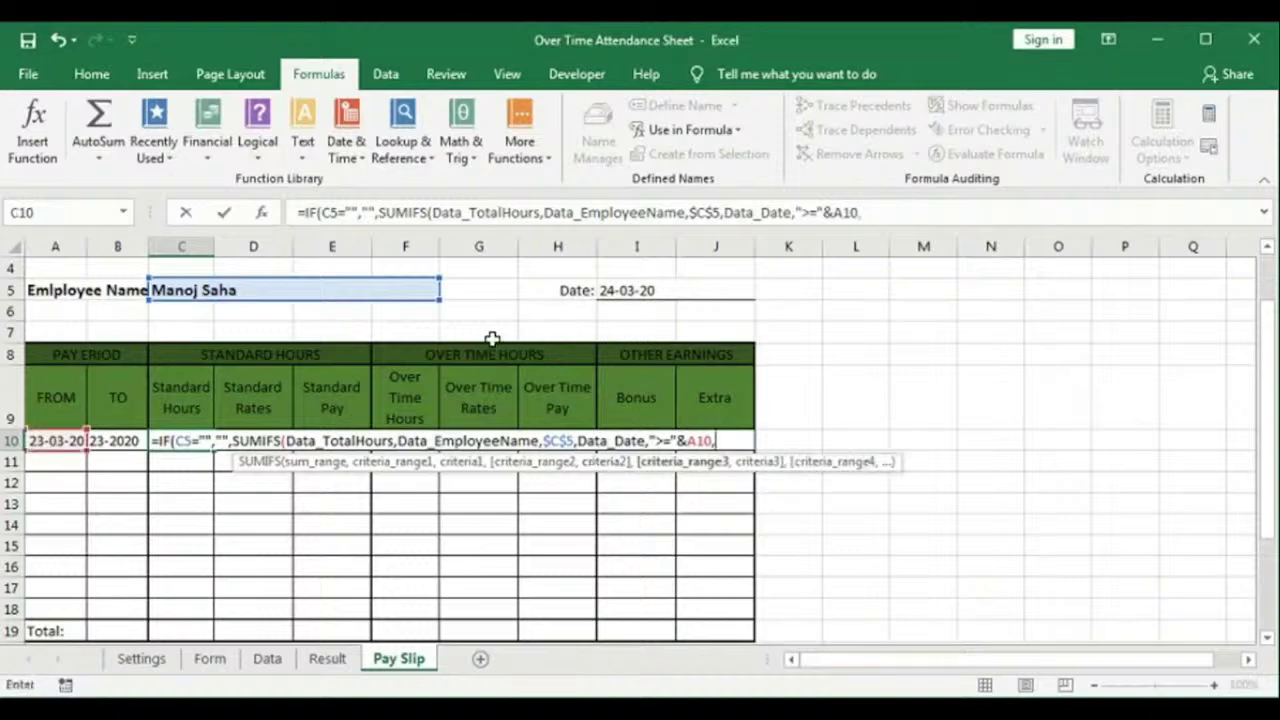
key(F3)
click(628, 380)
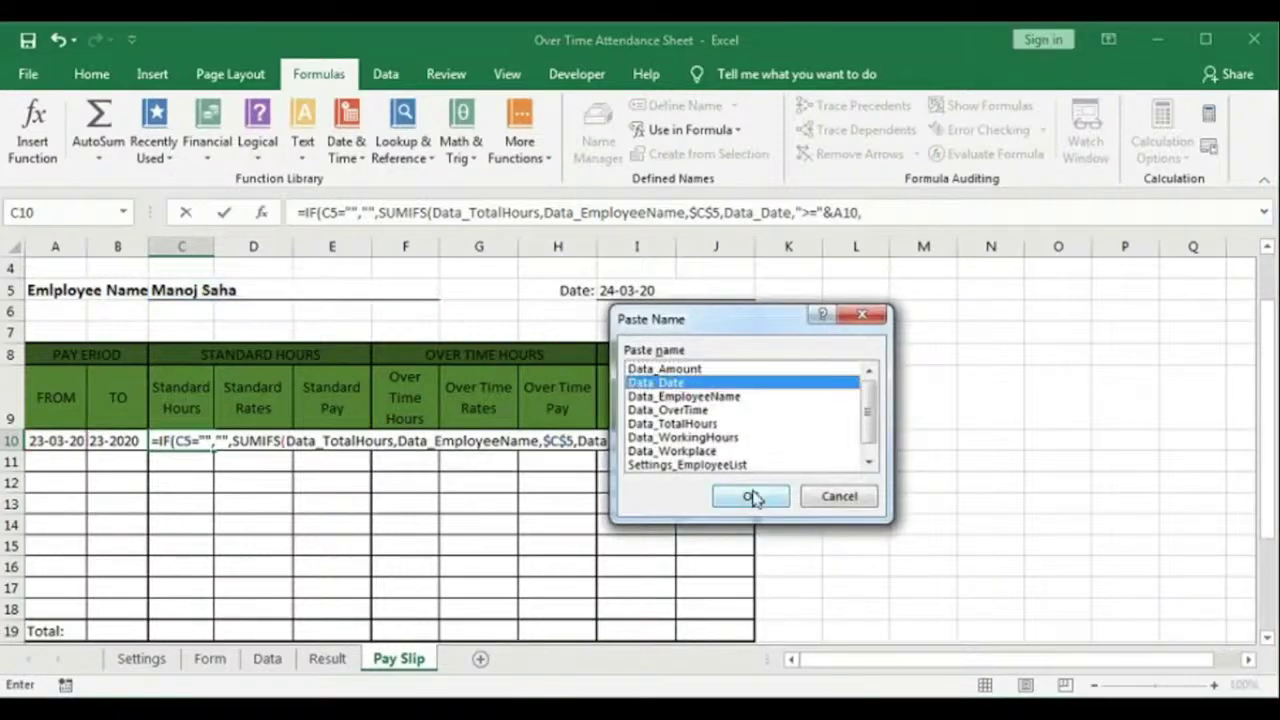
click(750, 493)
text(,)
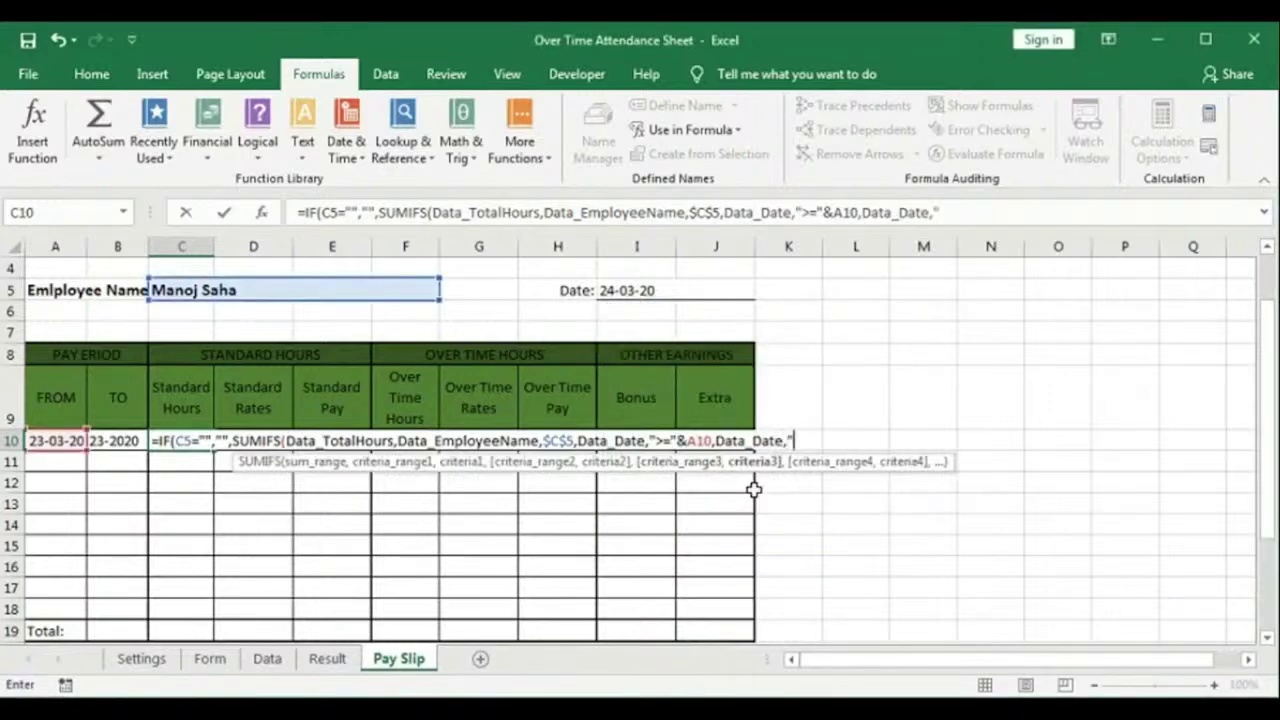
text("<="&)
click(118, 440)
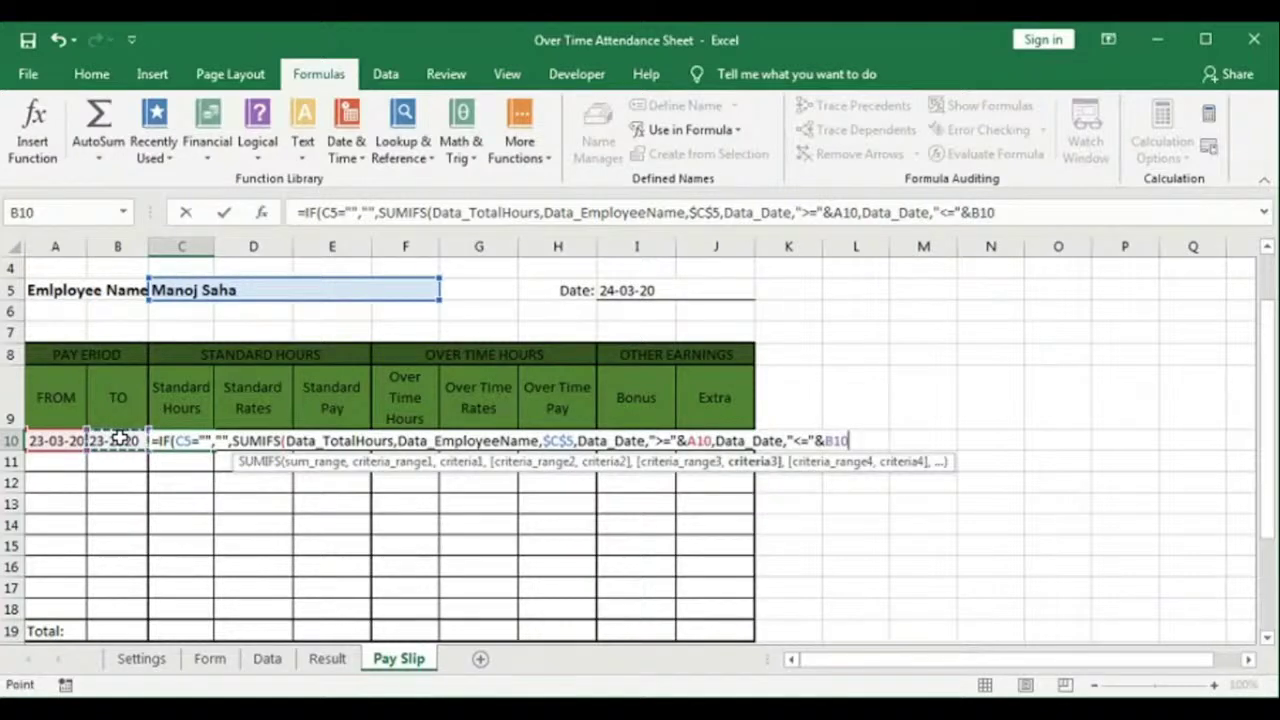
text())
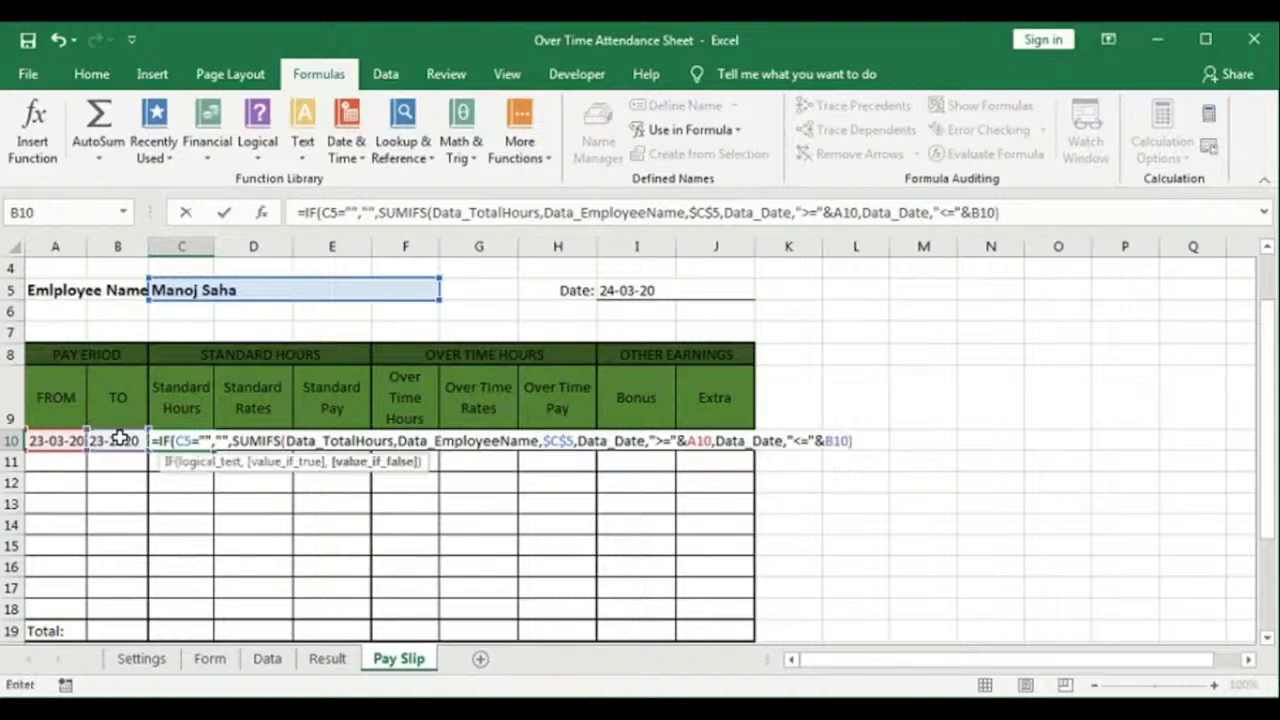
text())
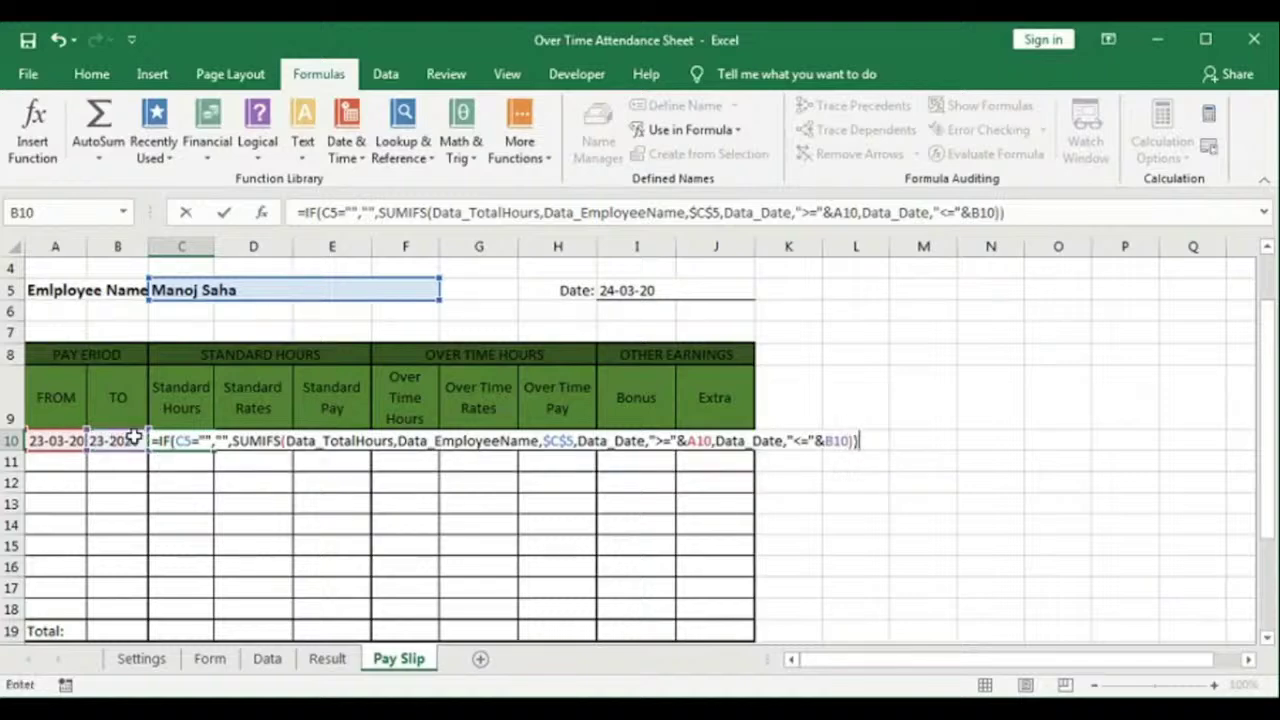
key(Return)
Step: Correct the TO date in B10 to 23-03-2020 by changing the day 02 to 23
key(Left)
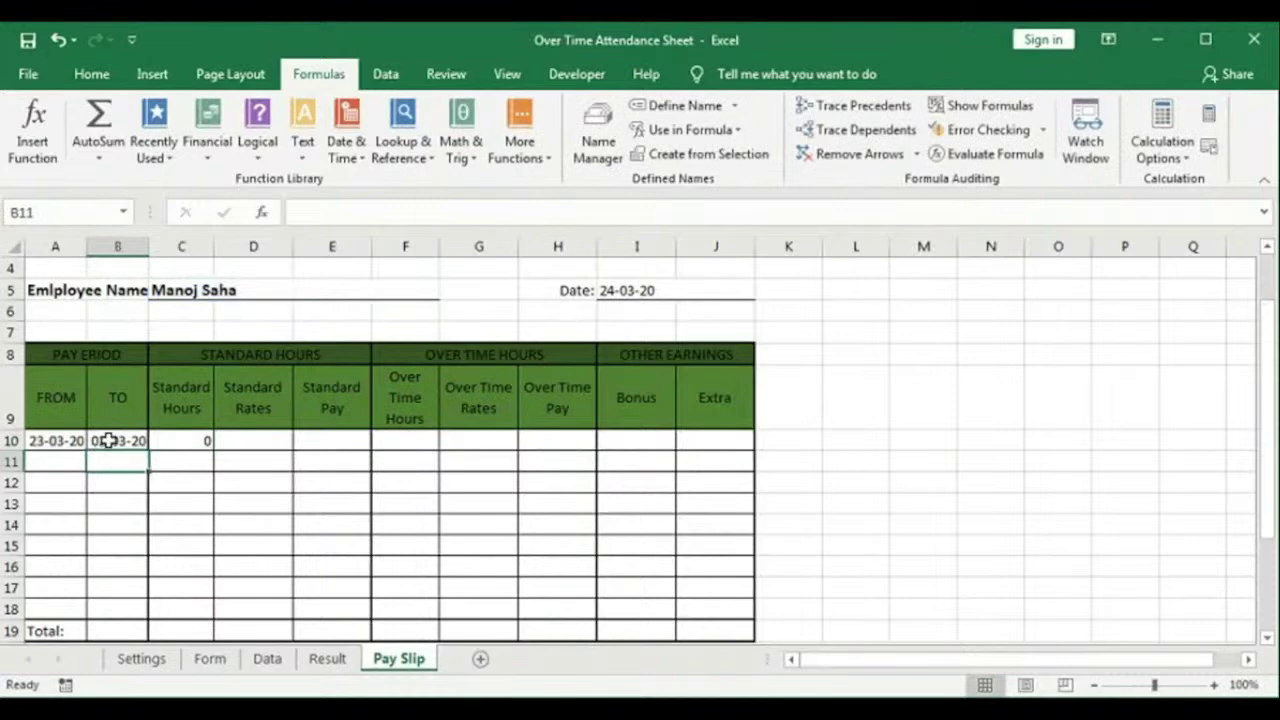
double_click(98, 440)
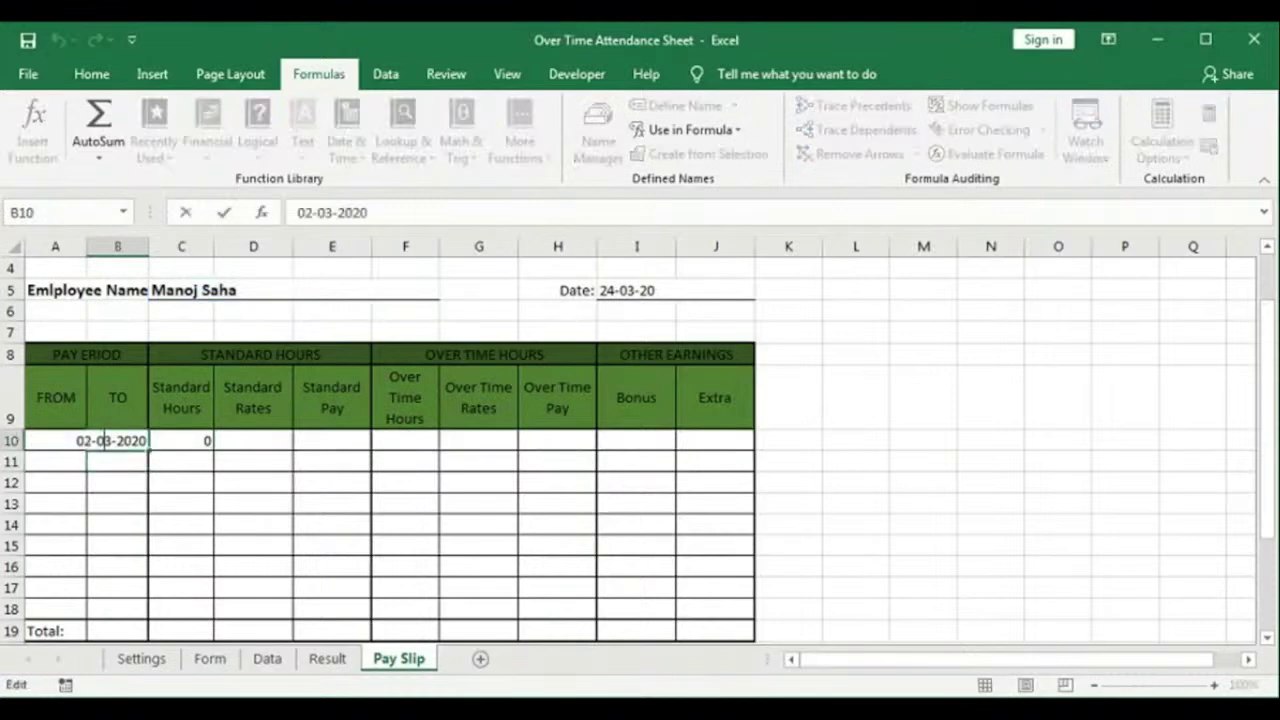
double_click(80, 440)
text(23)
key(Return)
Step: Apply the custom h:mm number format to C10 so Standard Hours shows 8:00
right_click(175, 445)
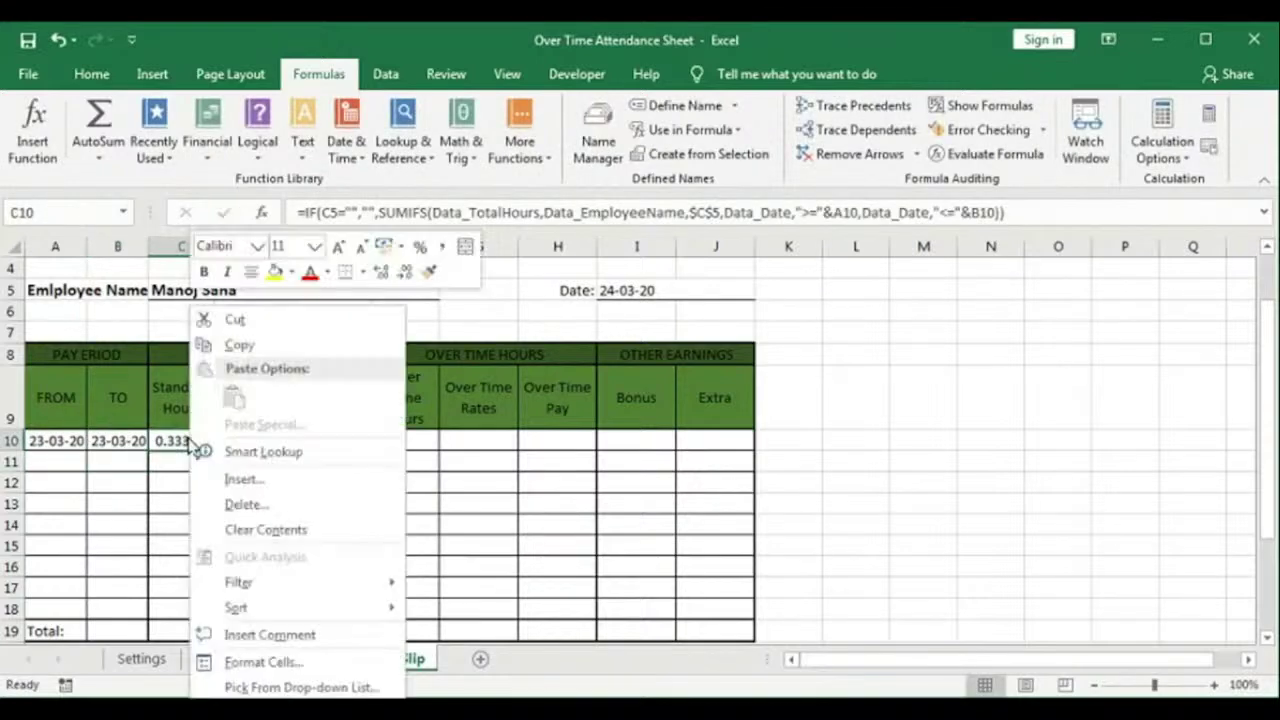
mouse_move(258, 614)
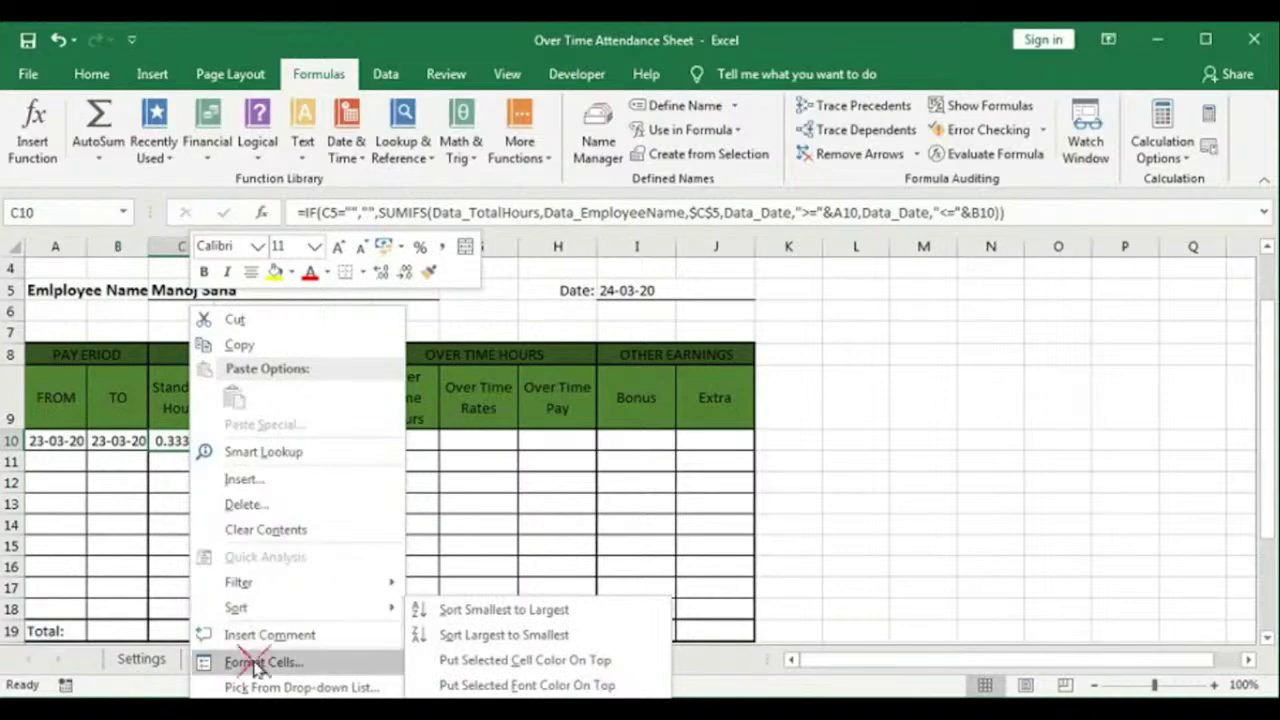
click(255, 662)
drag(262, 245, 563, 157)
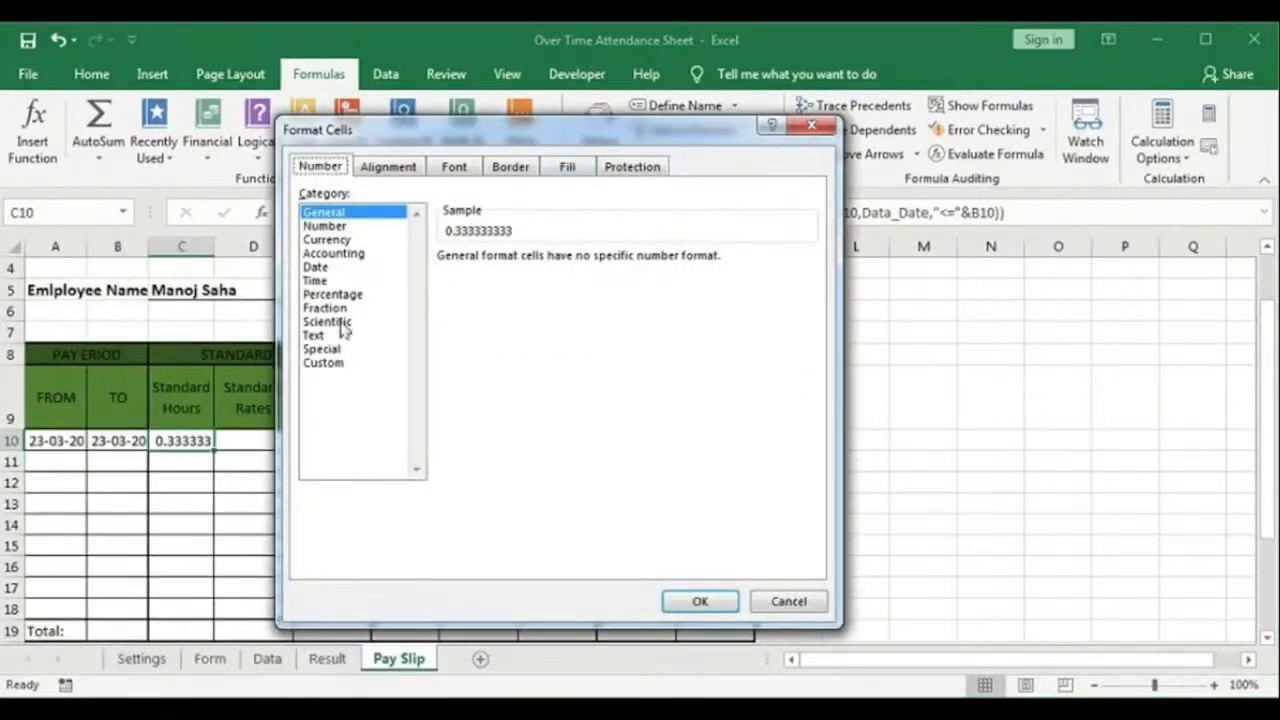
click(323, 364)
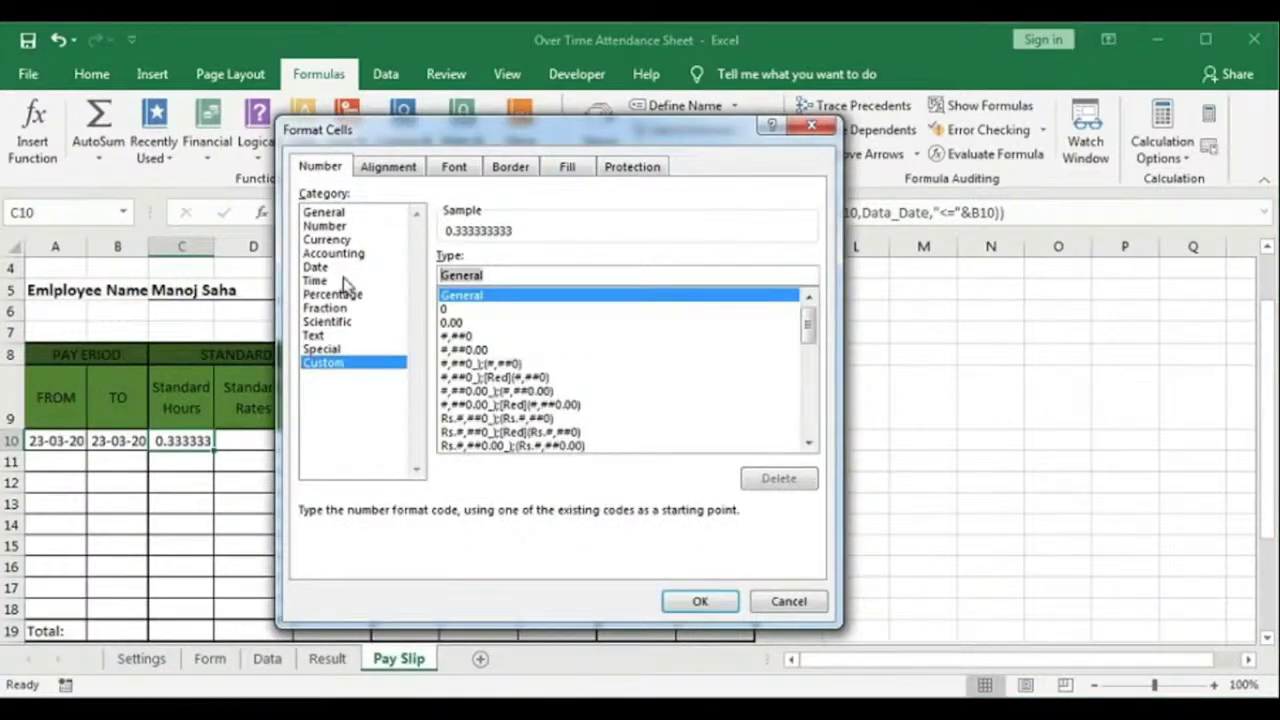
text(H:mm)
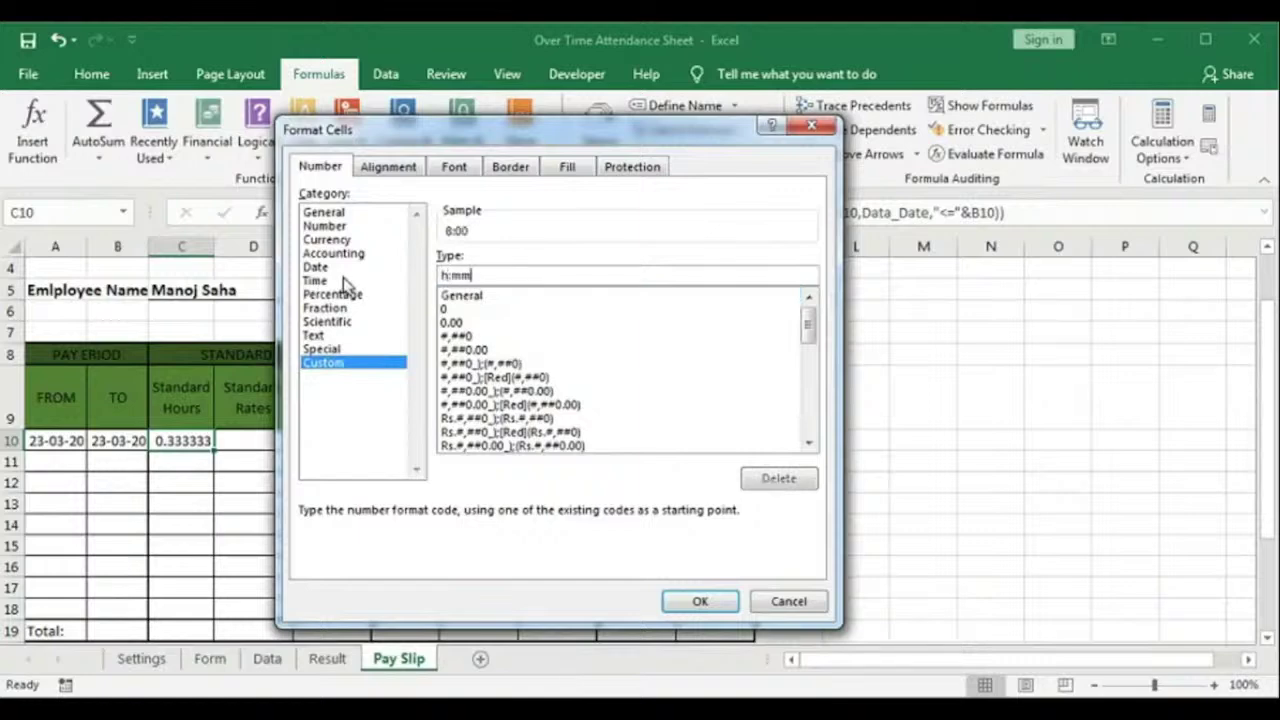
click(697, 601)
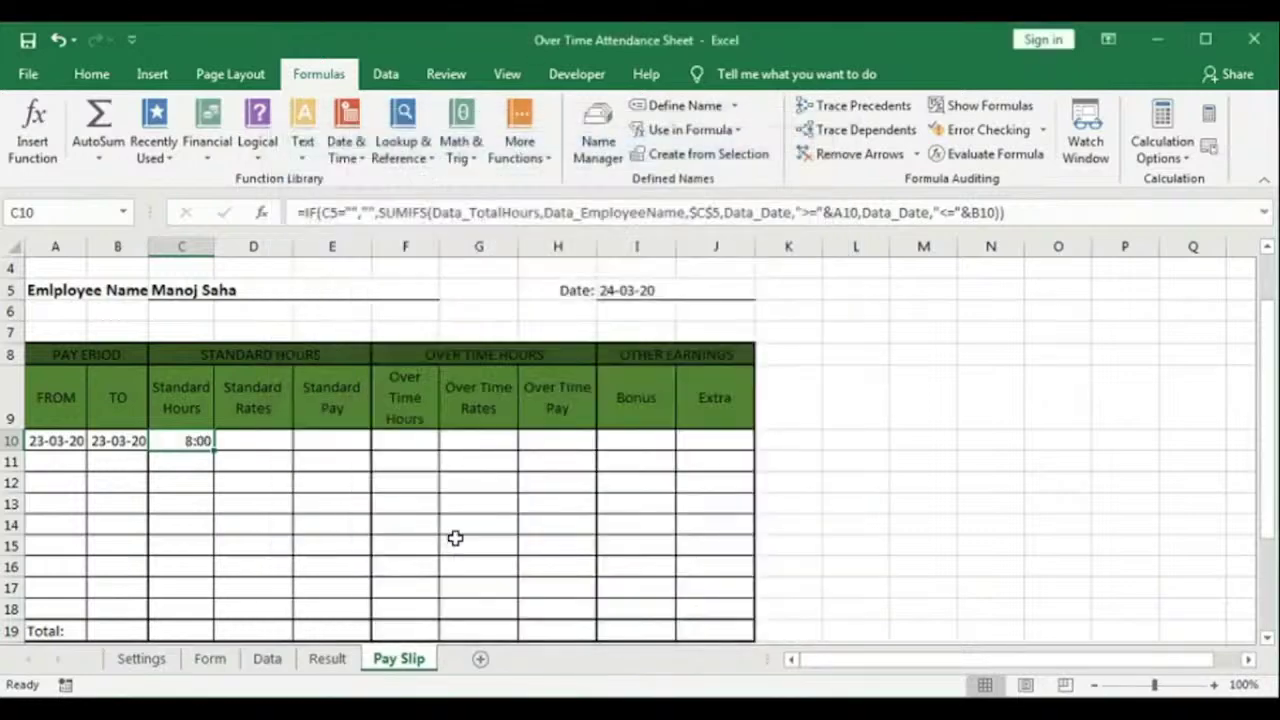
Step: Enter =IF($C$5="","",Data!$I$4) in D10 to pull the N.W.H. rate of 250
click(263, 441)
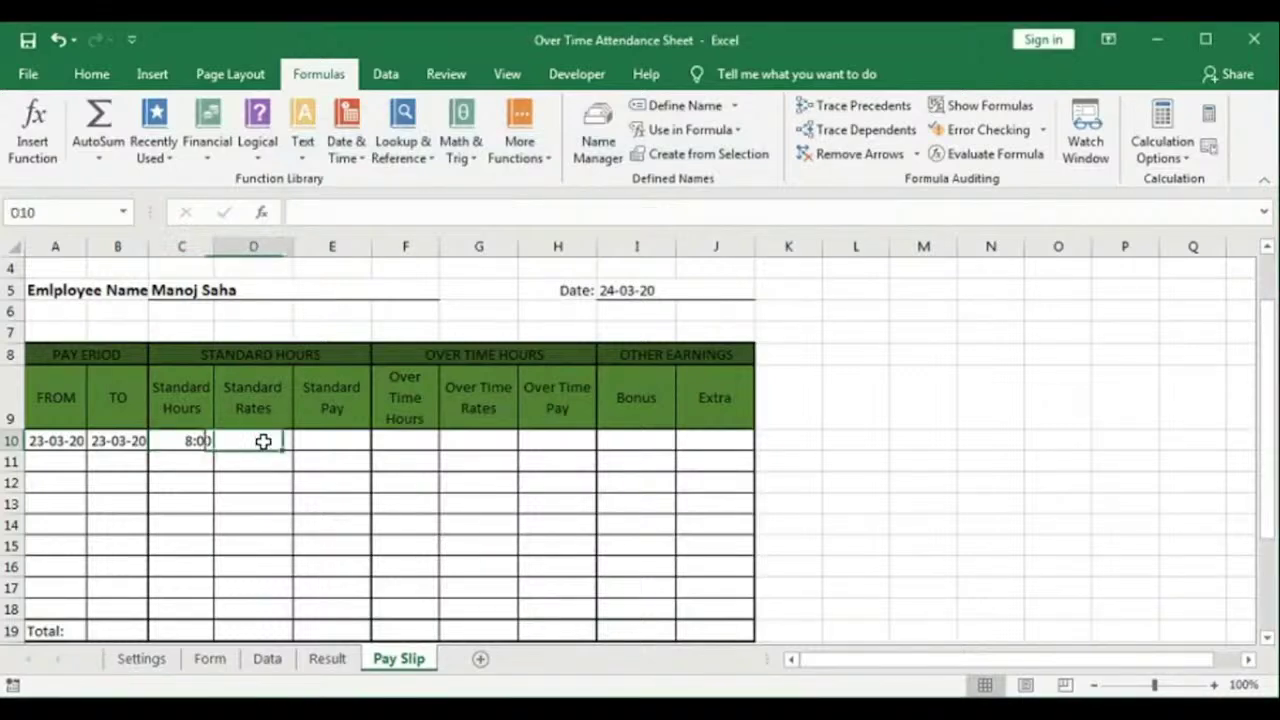
text(=)
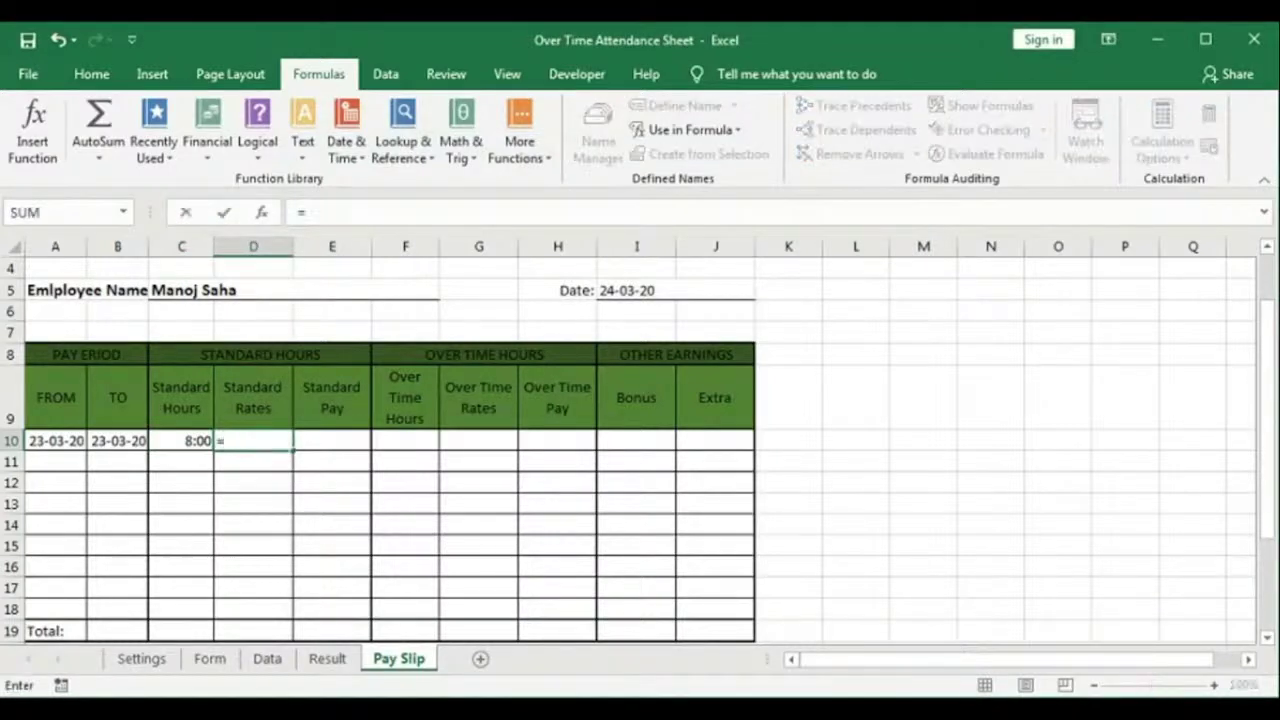
text(if)
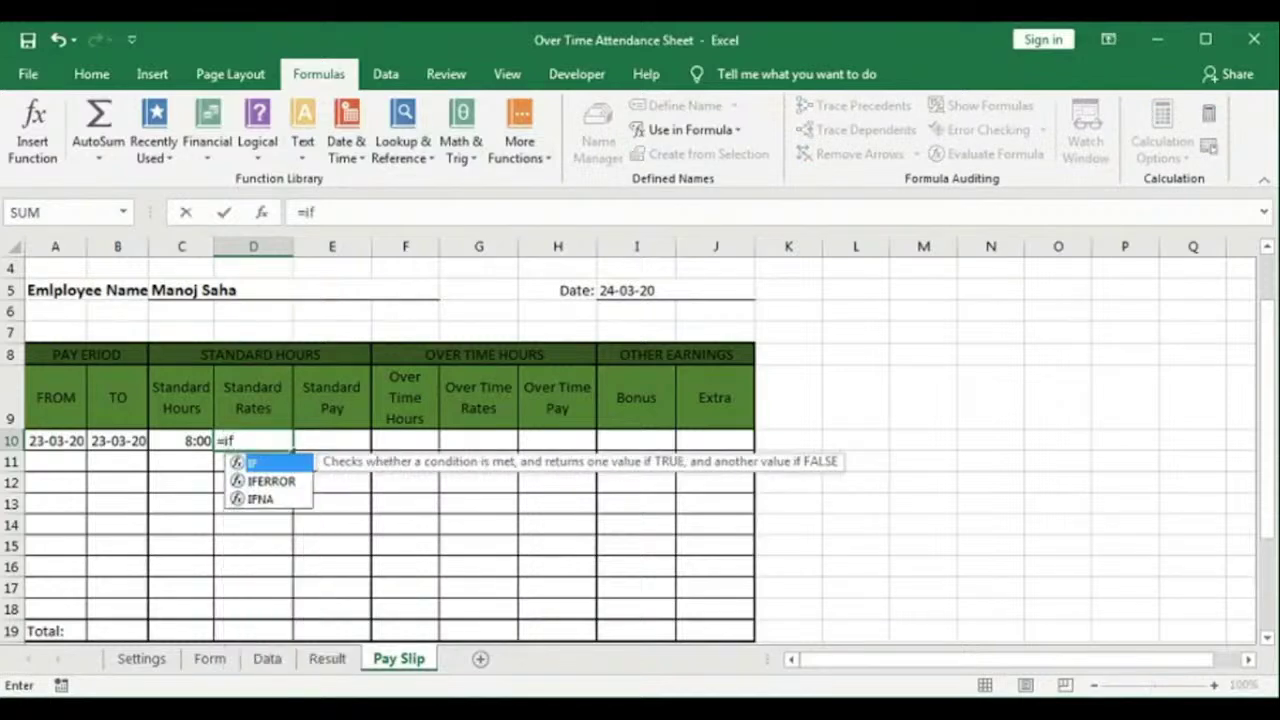
text(()
click(203, 290)
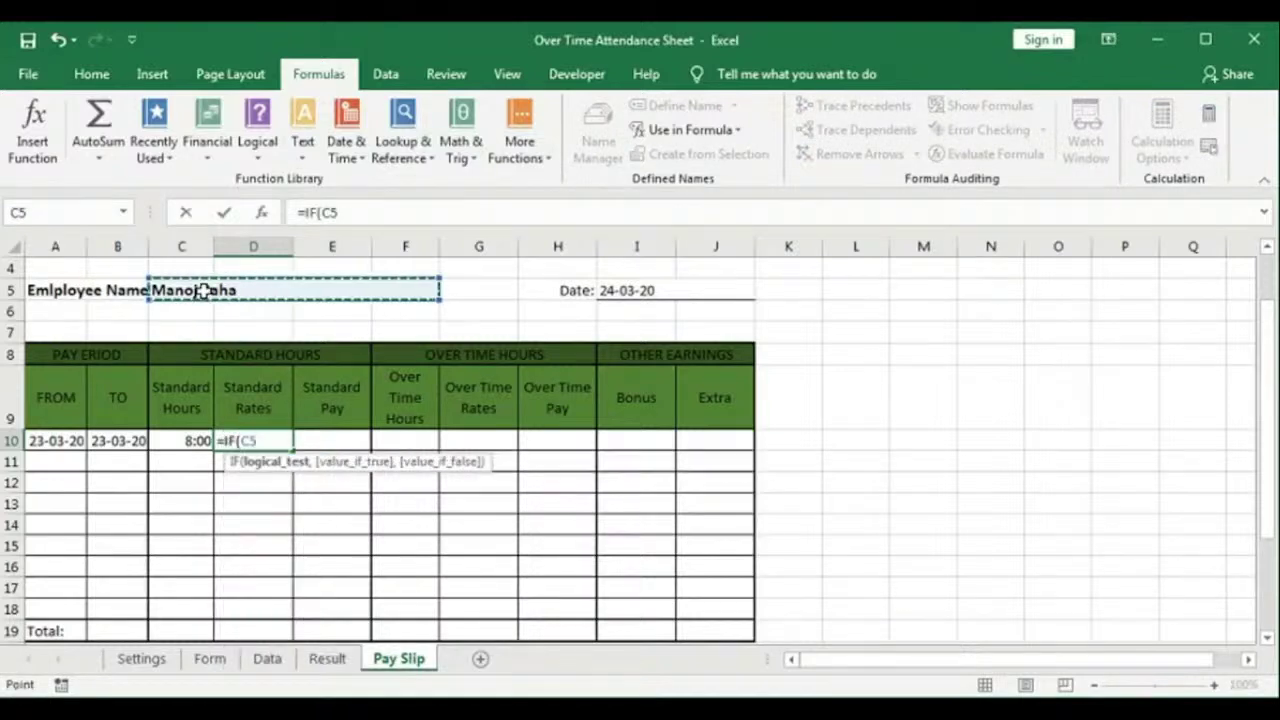
text(=)
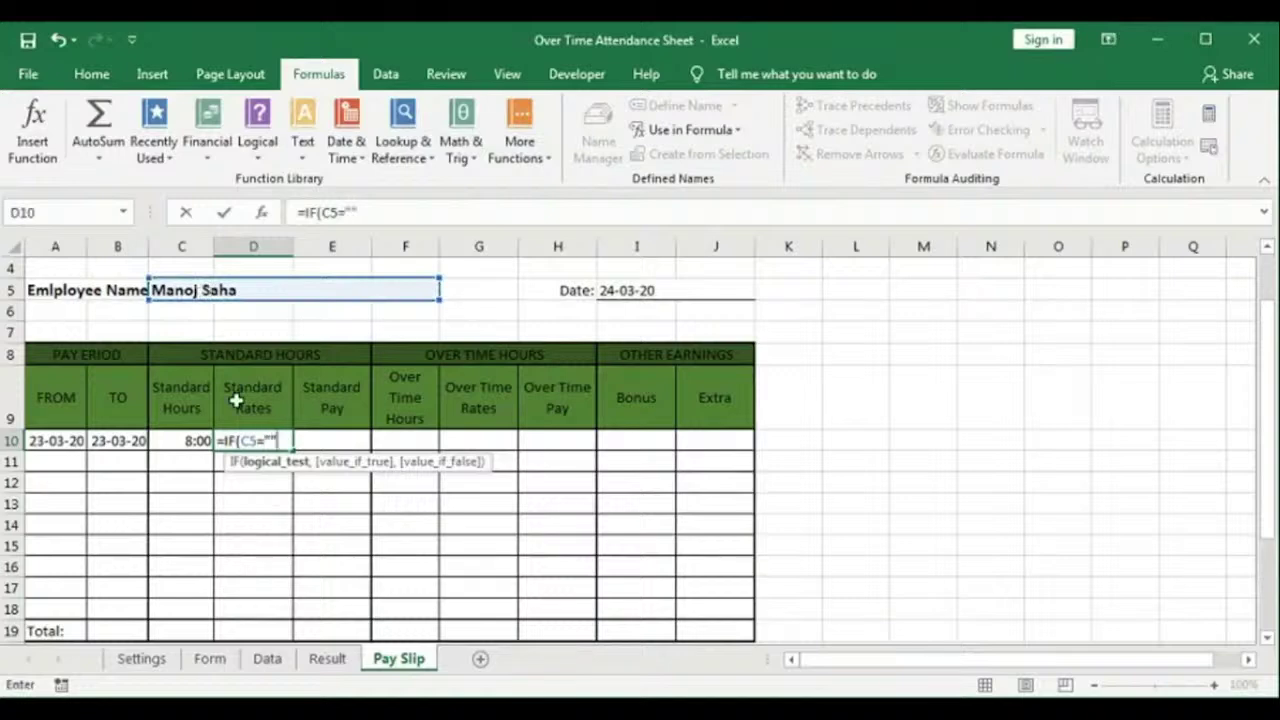
click(243, 440)
key(F4)
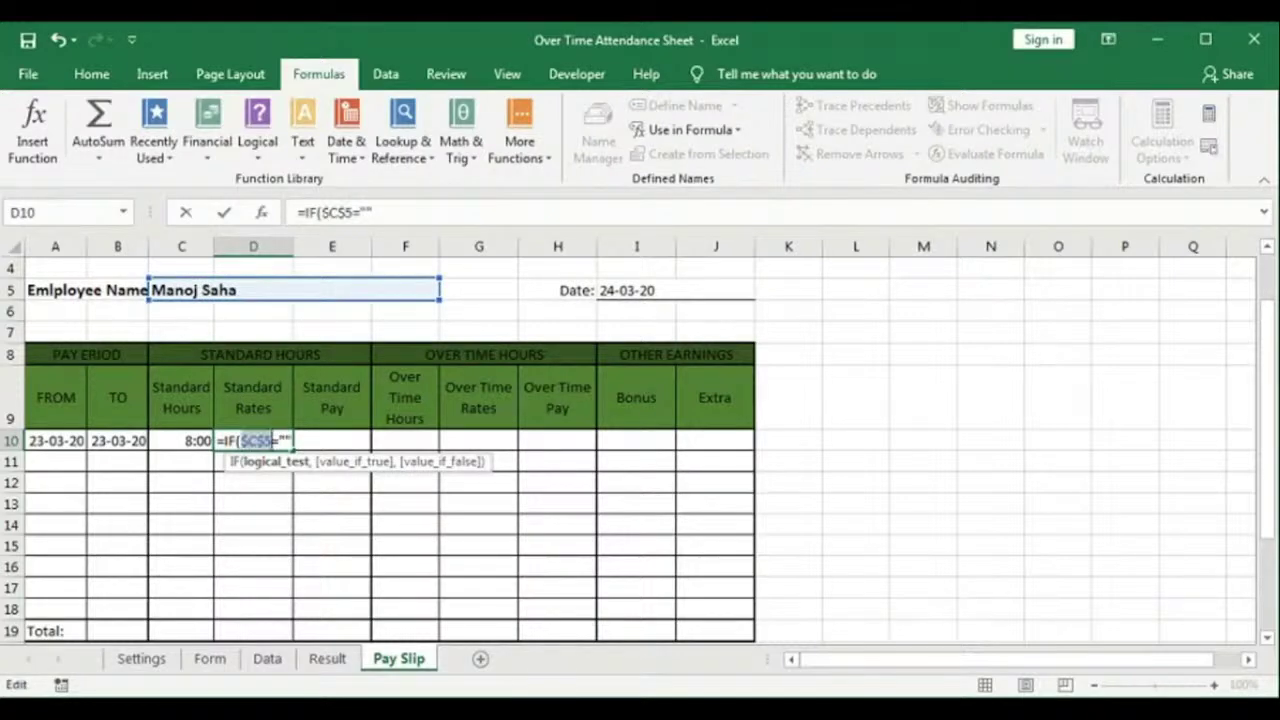
click(297, 438)
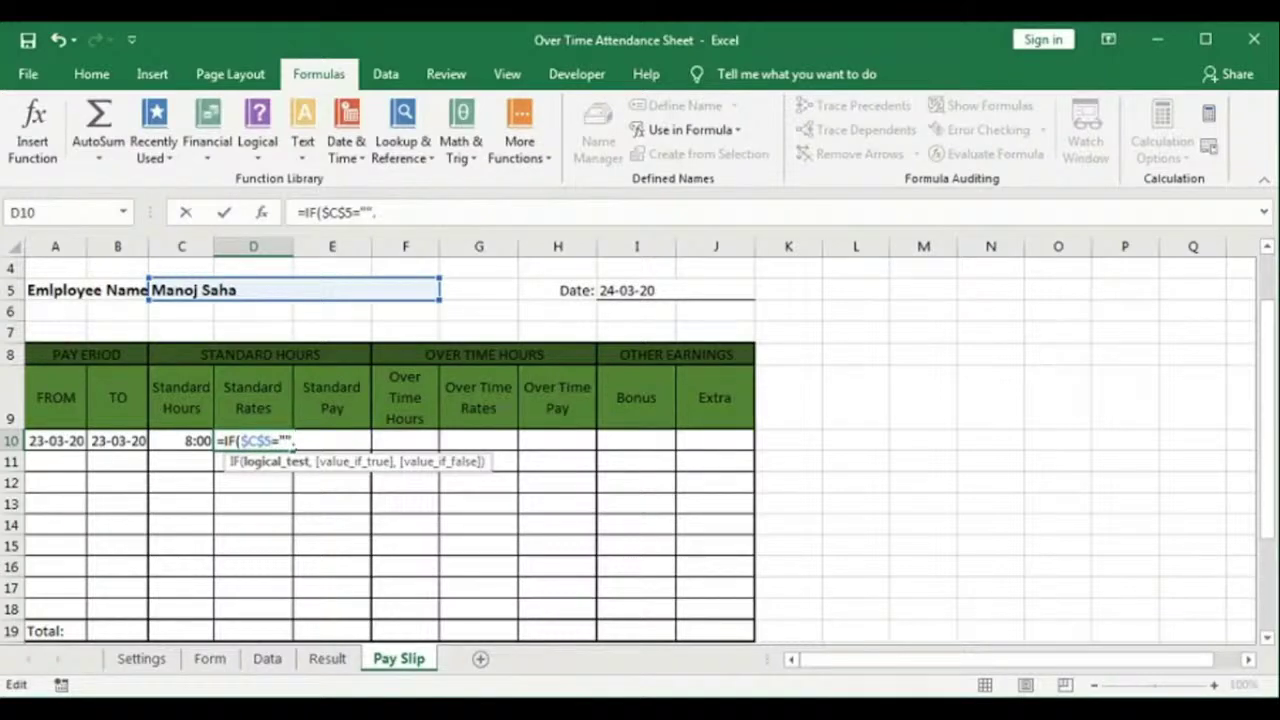
text(,"",)
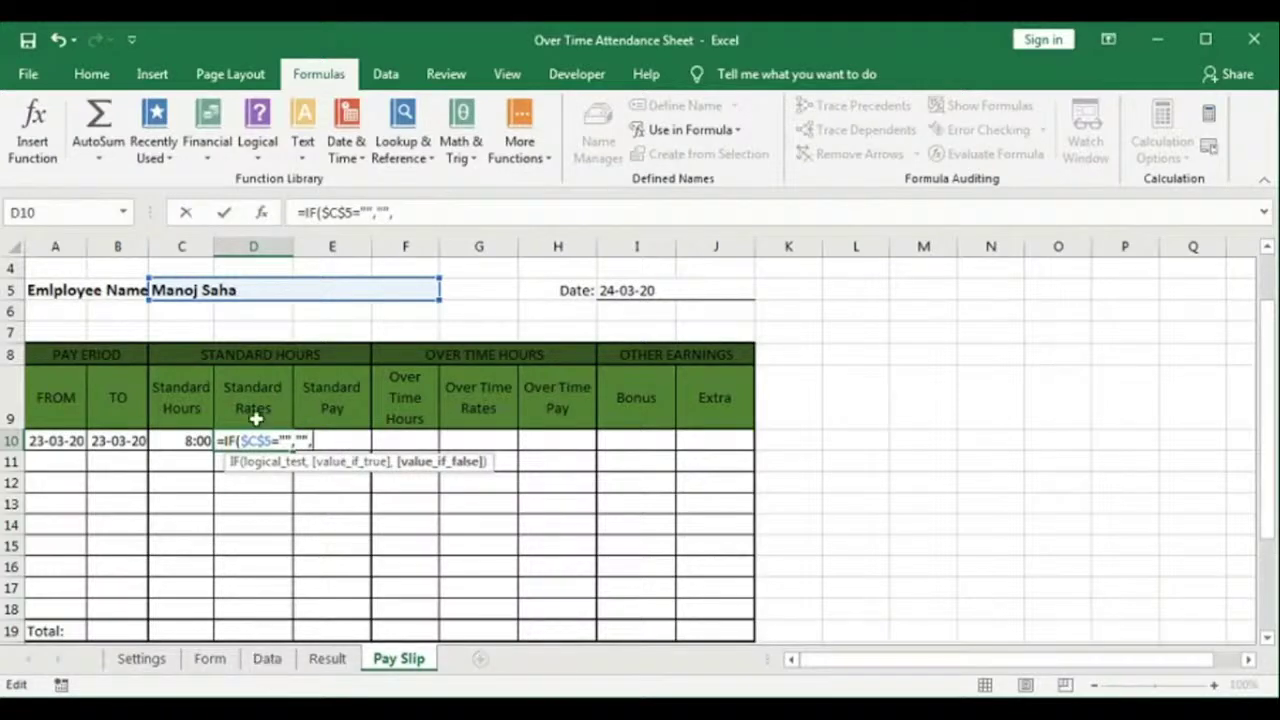
click(268, 660)
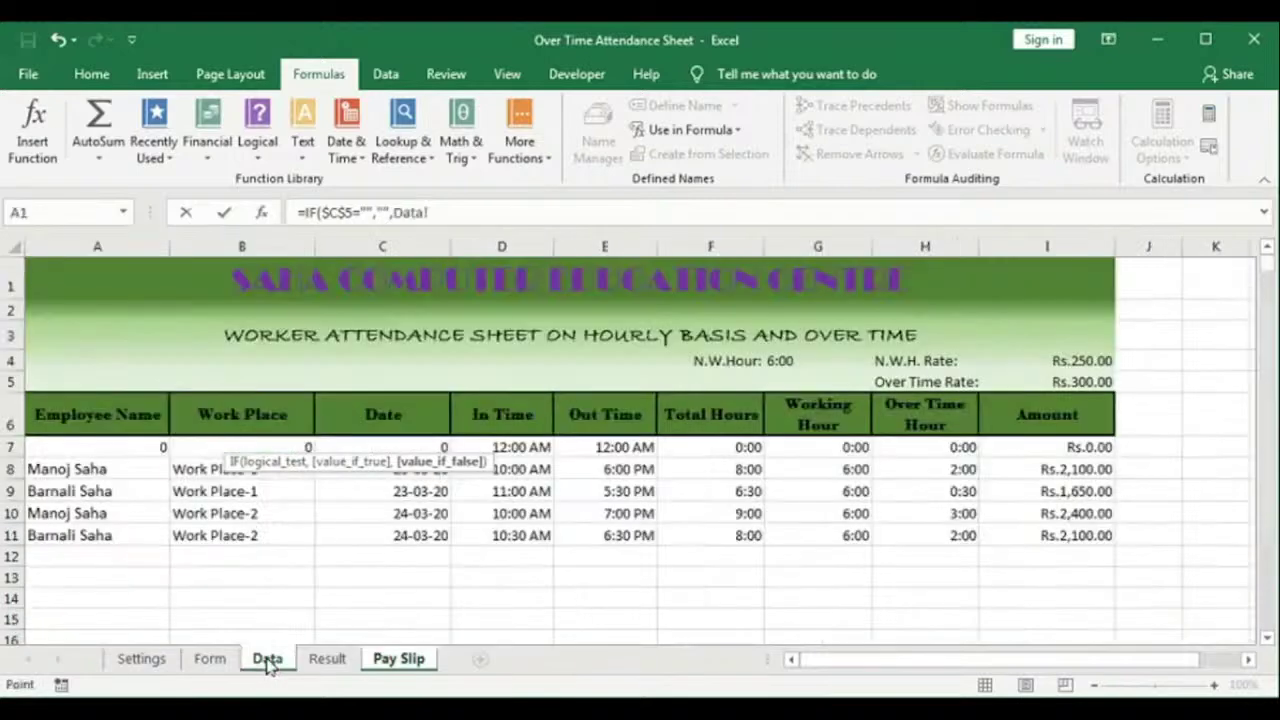
click(1080, 361)
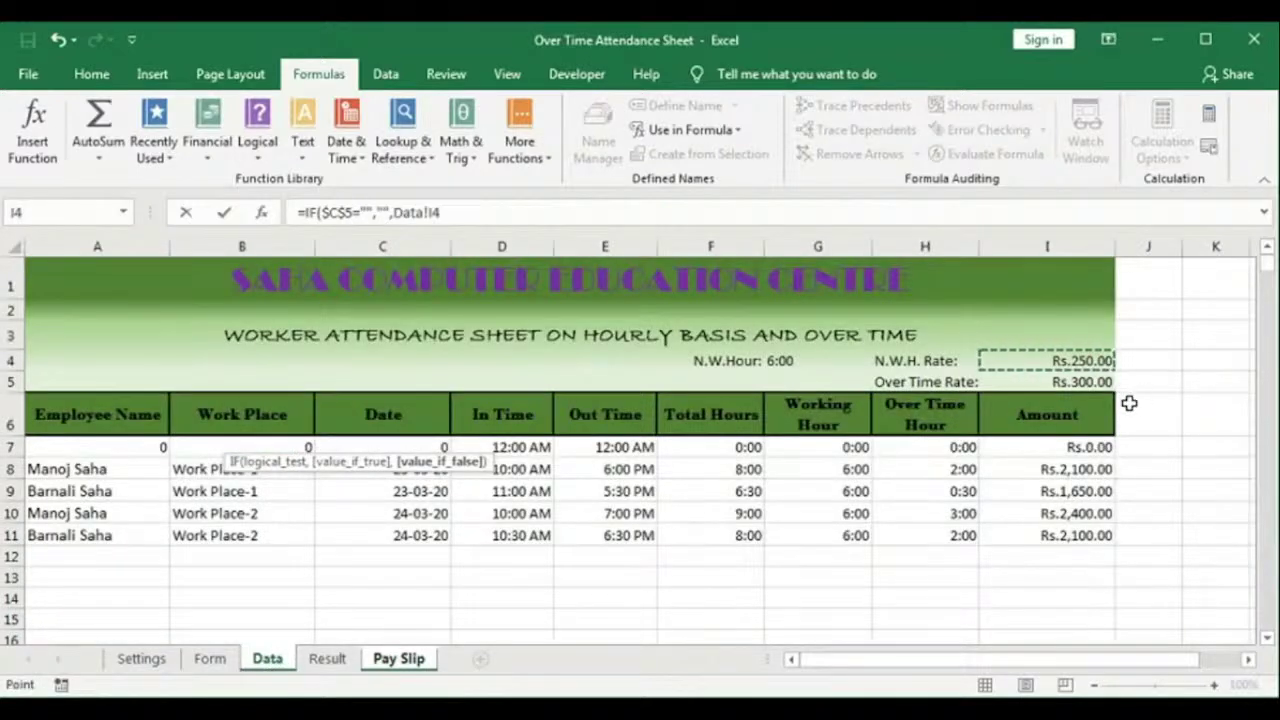
key(F4)
key(Return)
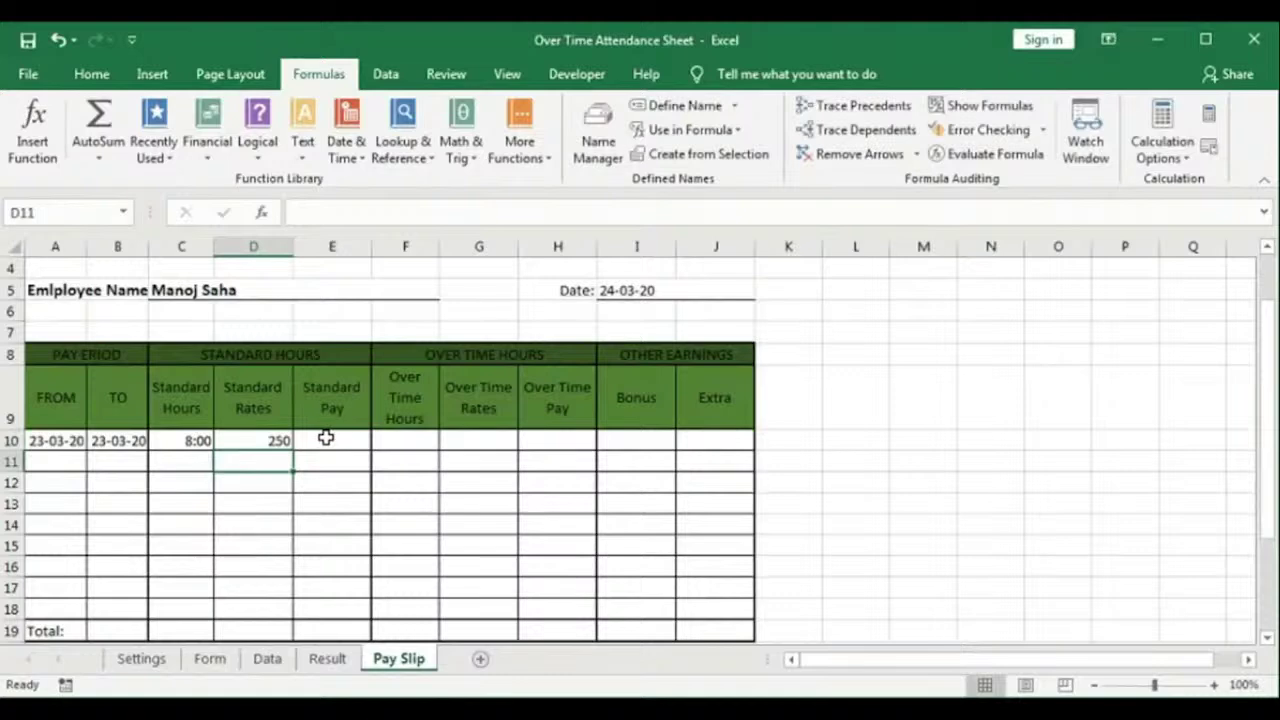
Step: Enter =(C10*D10) in E10 to calculate Standard Pay from hours times rate
click(326, 438)
text(=)
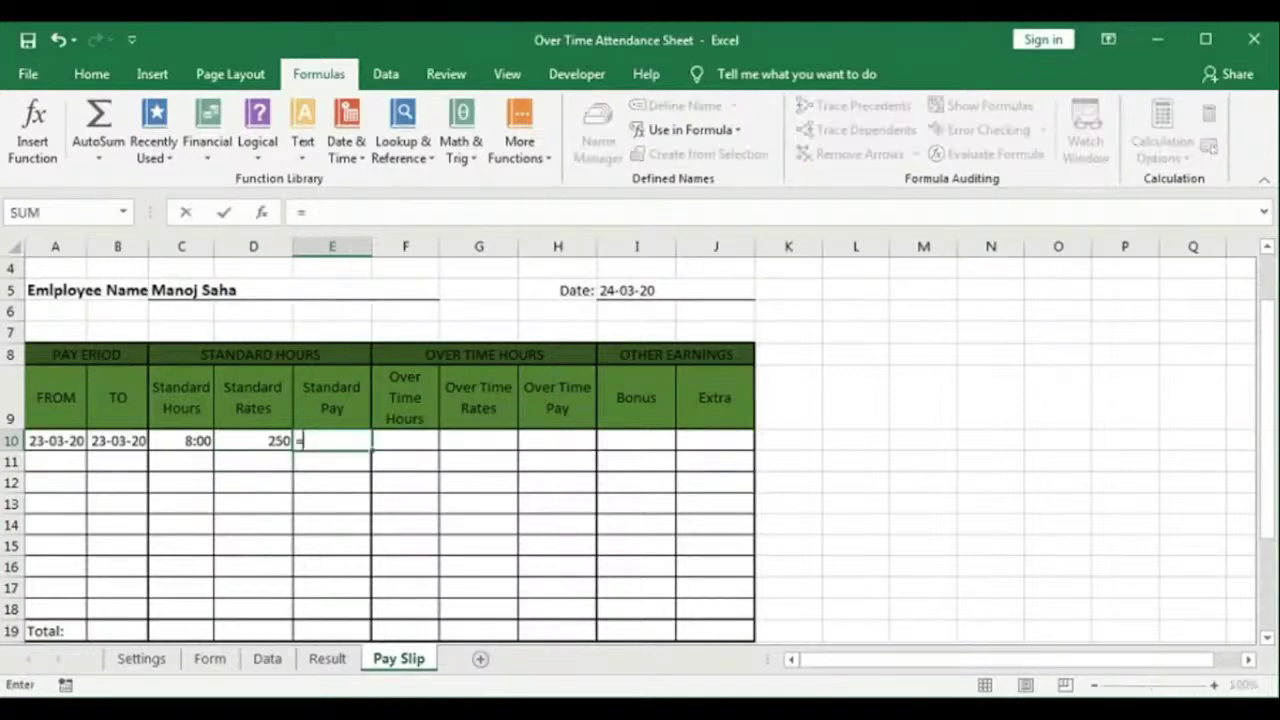
text(()
click(179, 440)
text(*)
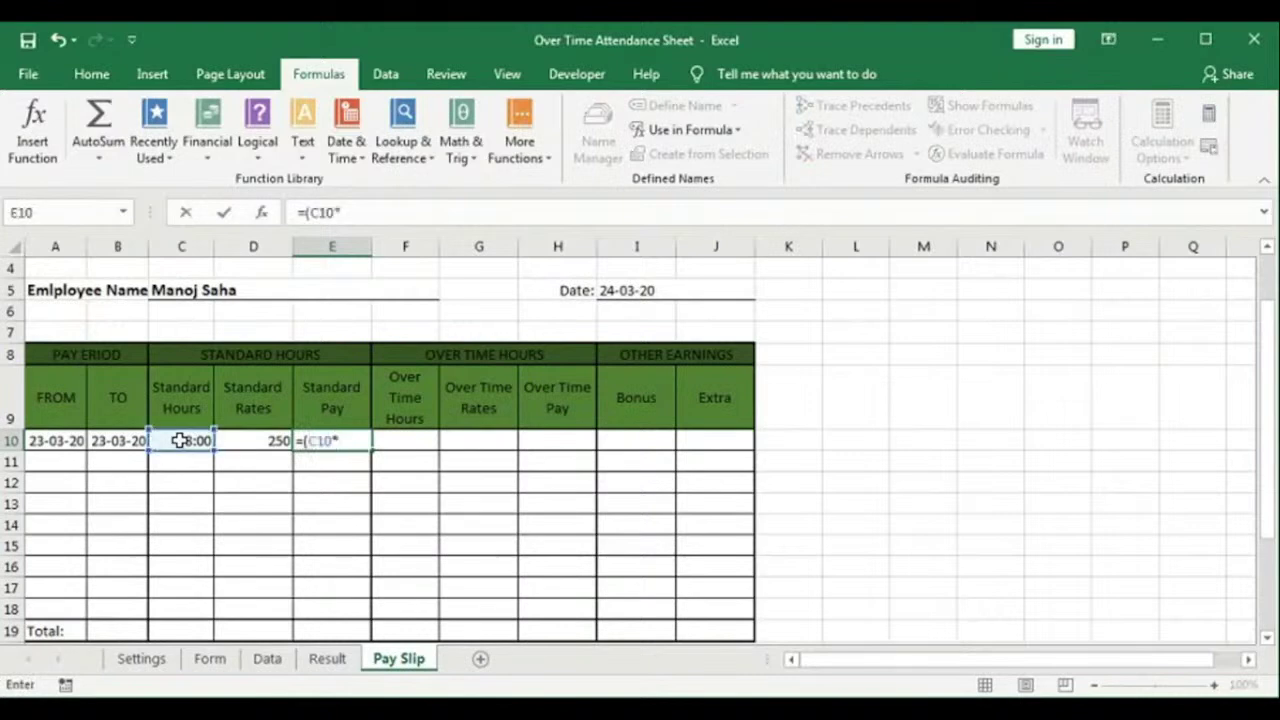
click(256, 440)
text()*24)
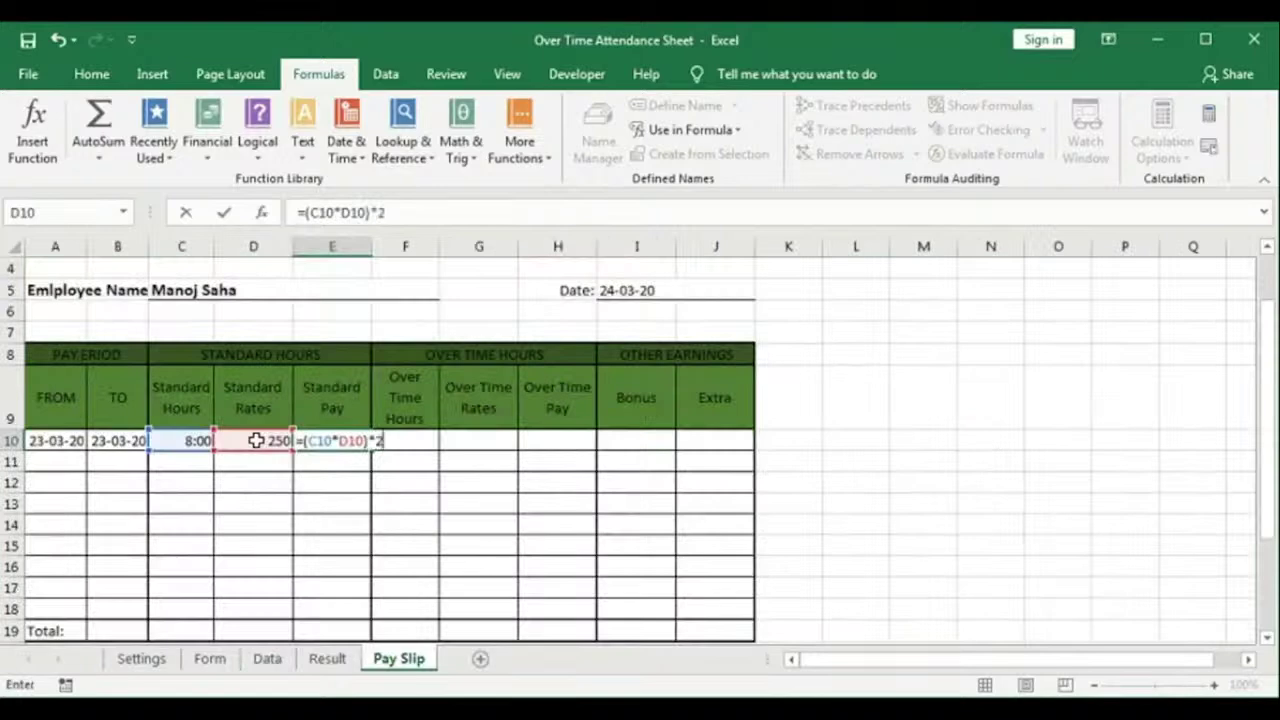
key(Return)
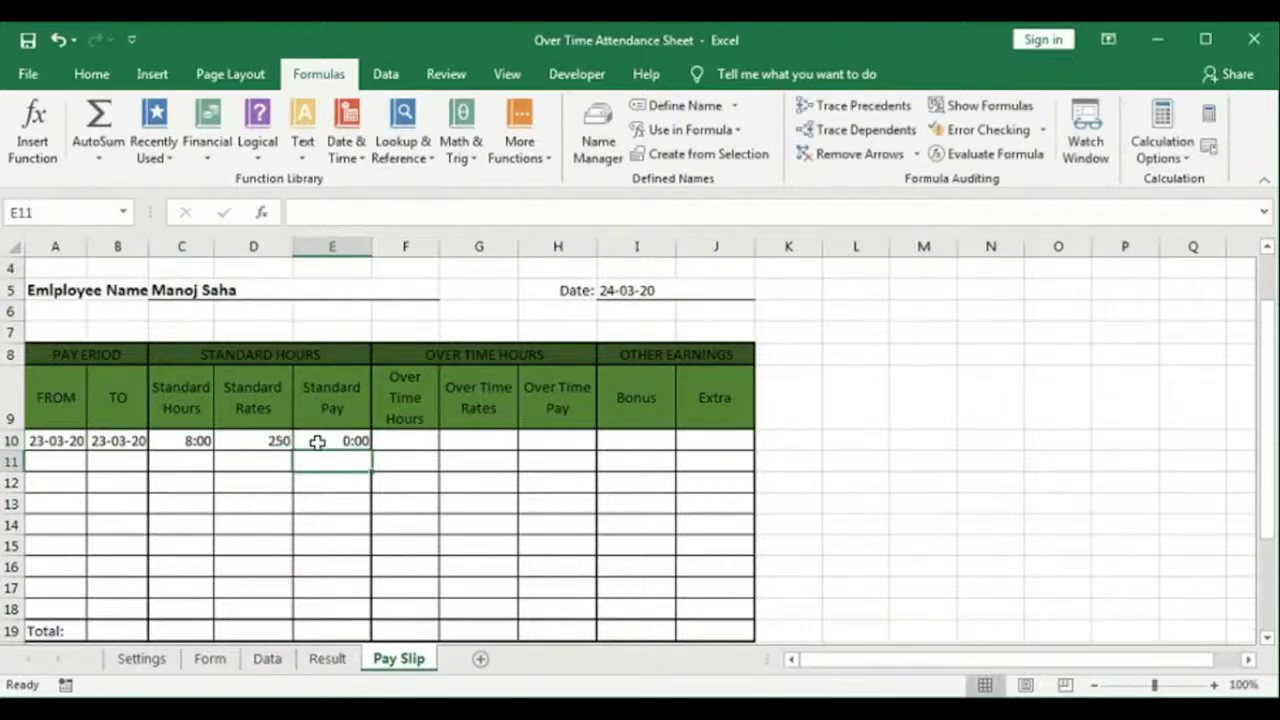
Step: Format D10 and E10 as currency, showing Rs.250.00 and Rs.2,000.00
click(272, 441)
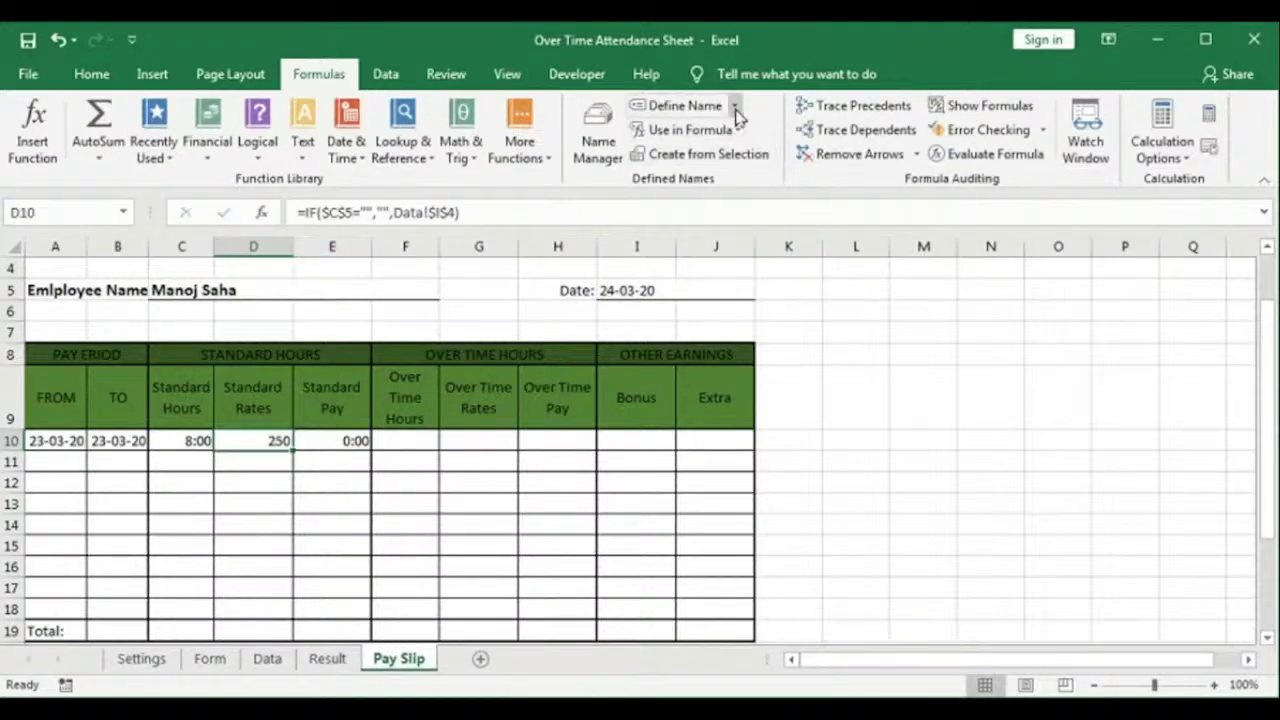
click(91, 74)
click(740, 114)
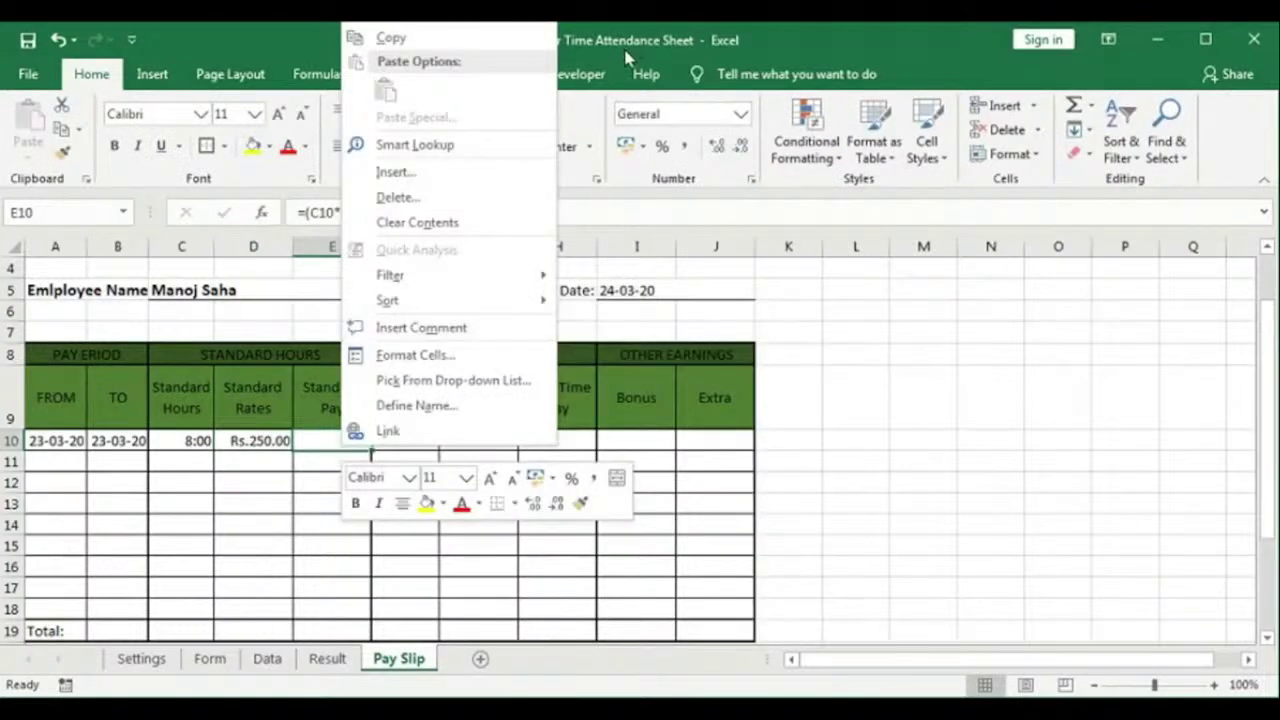
click(616, 82)
click(739, 114)
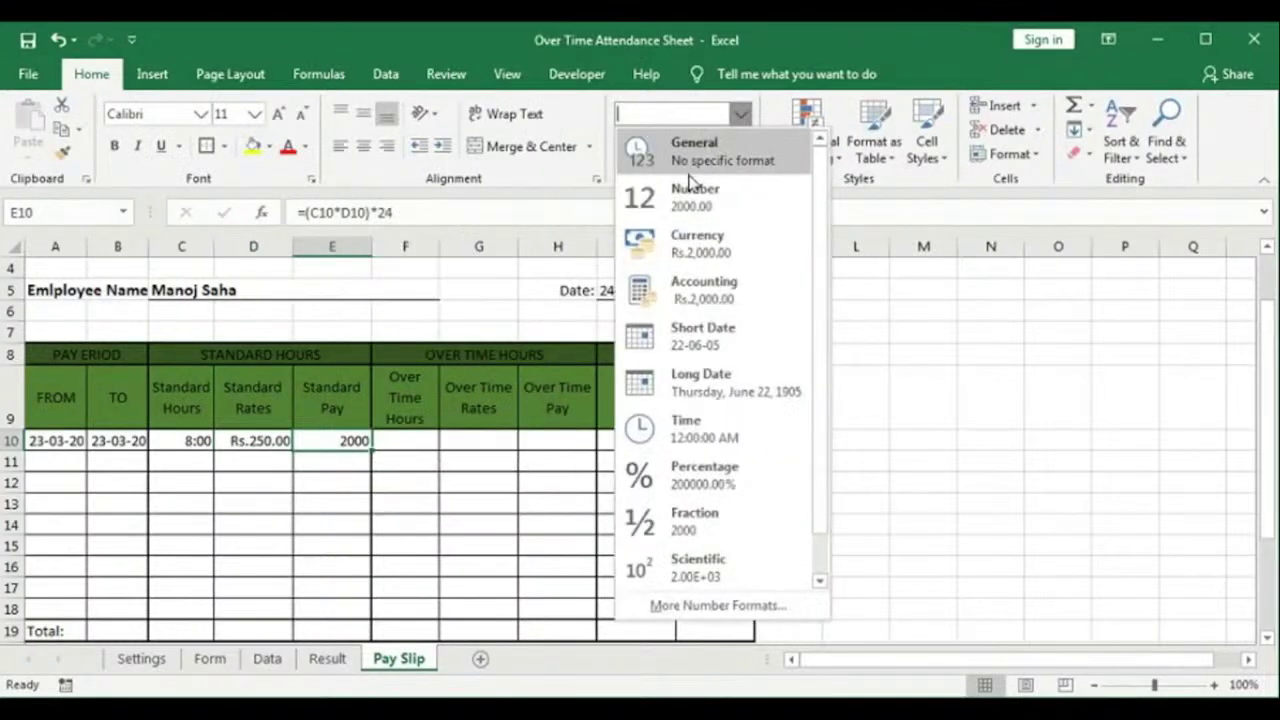
click(688, 251)
click(306, 549)
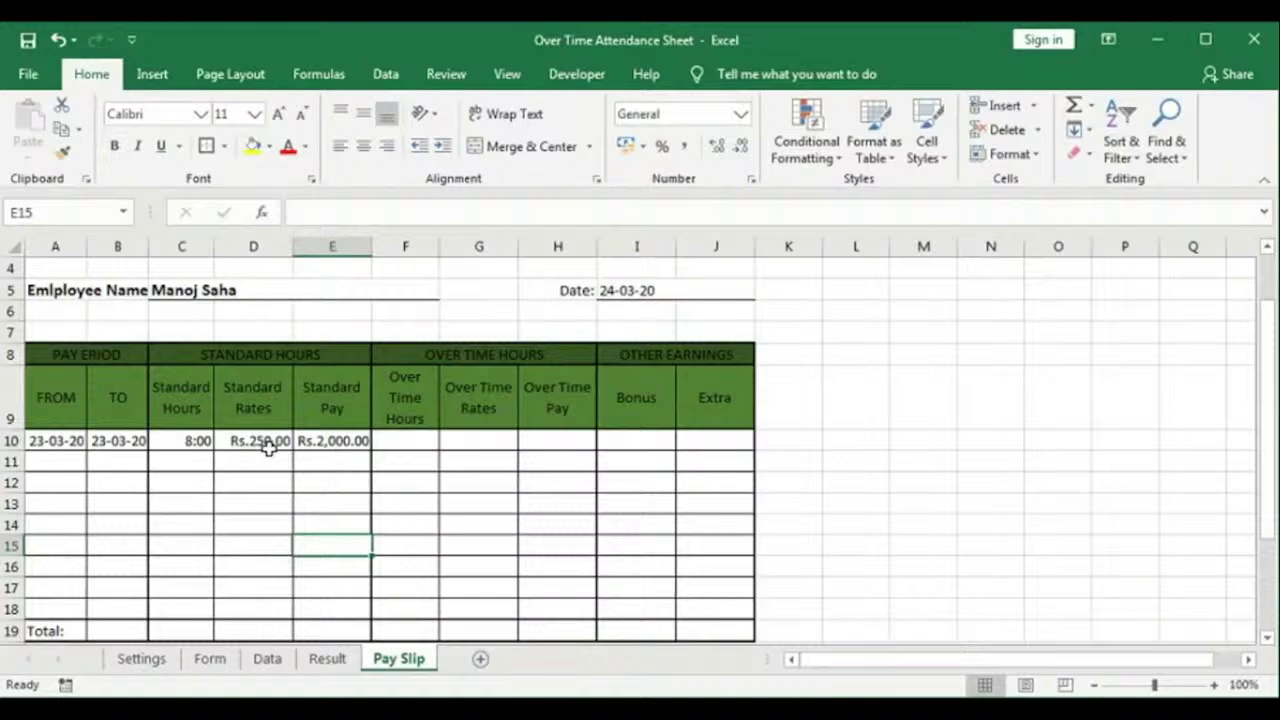
click(334, 441)
Step: Start F10 as IF $C$5 is blank, else SUMIFS Data_OverTime where Data_EmployeeName matches $C$5
click(404, 440)
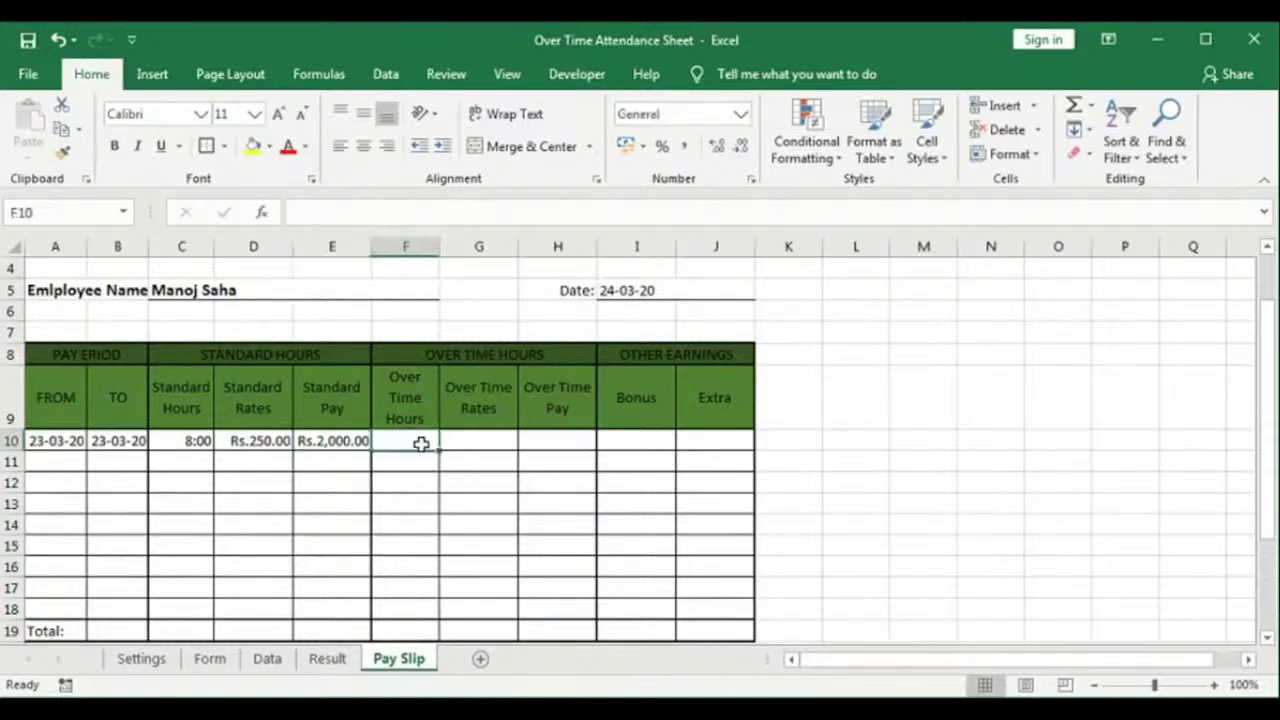
text(=)
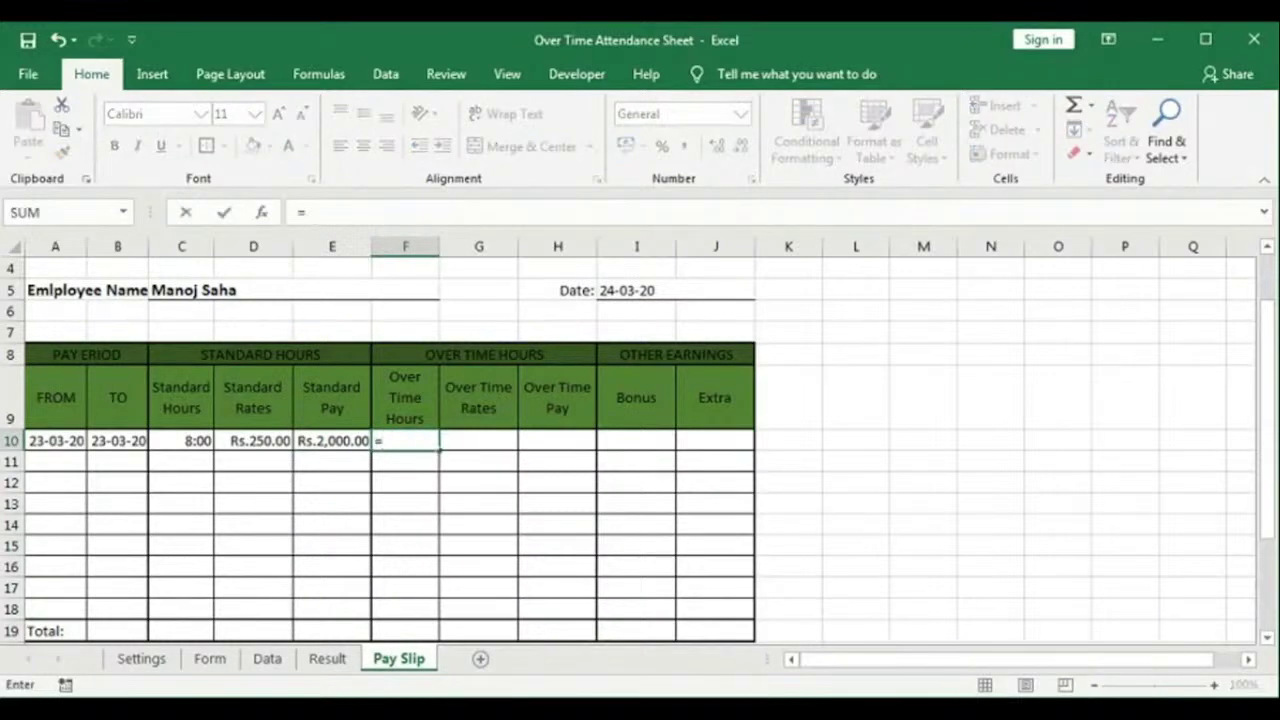
text(IF()
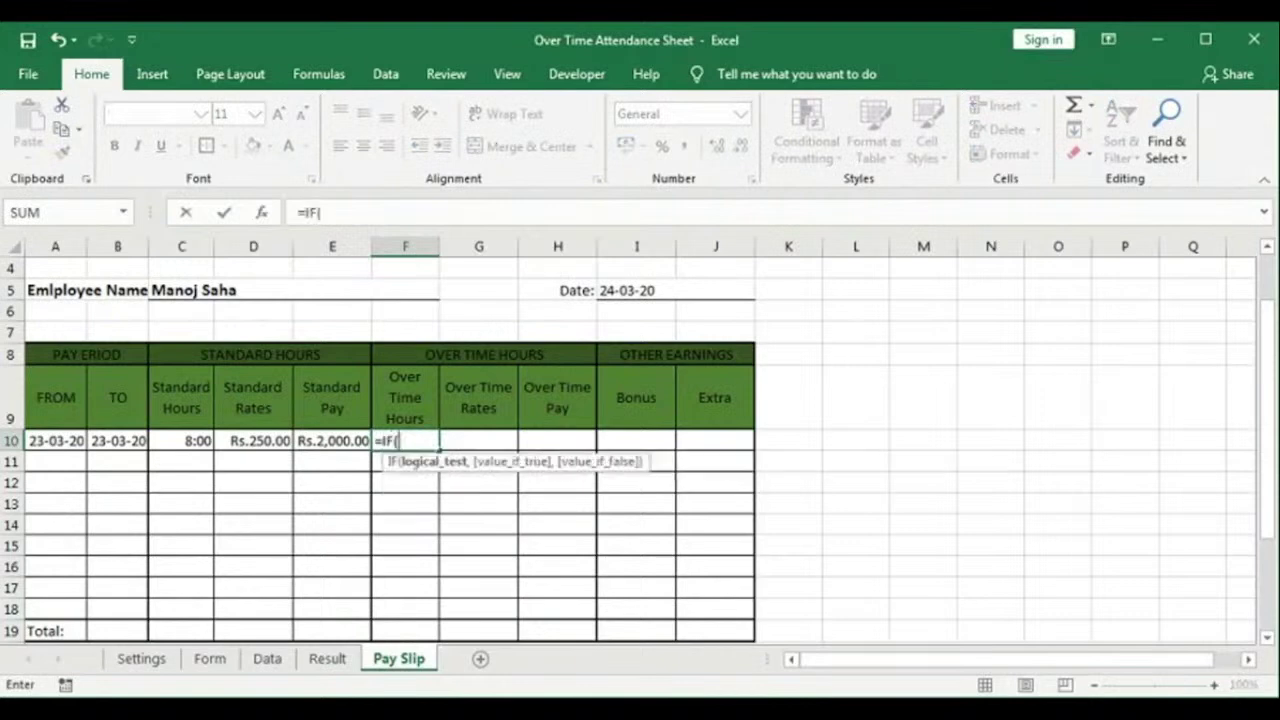
click(172, 292)
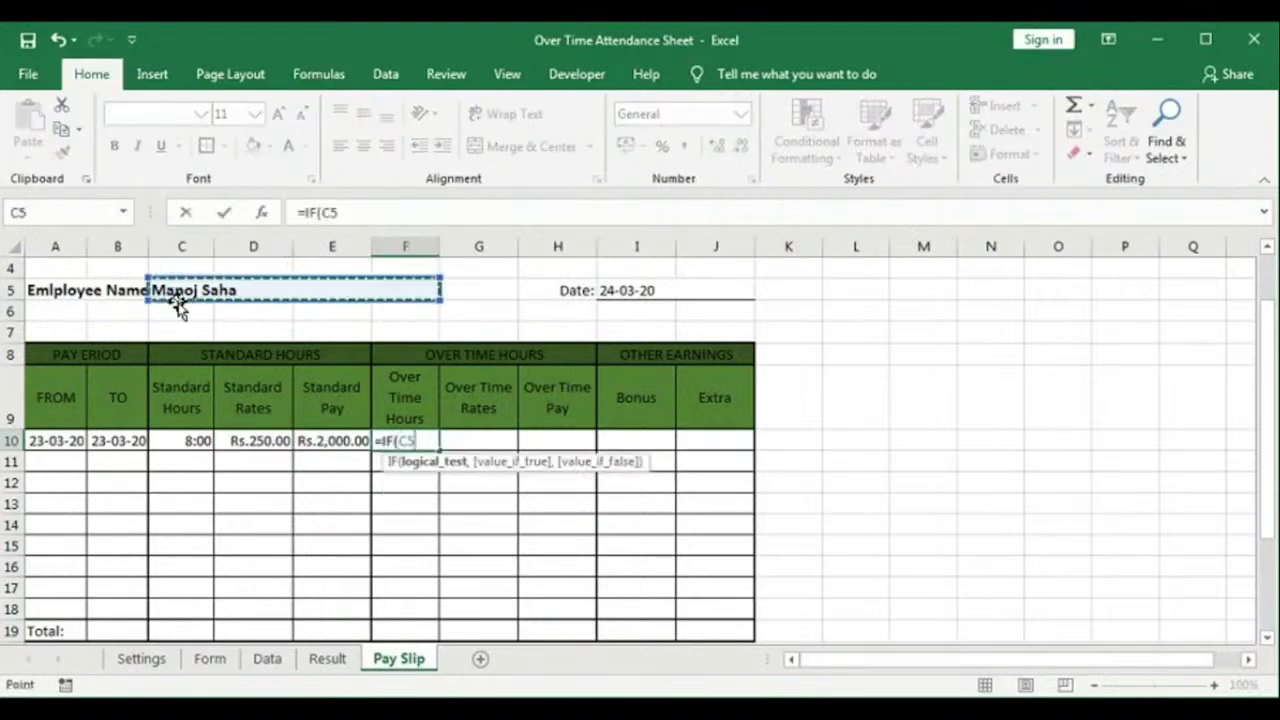
key(F4)
text(=)
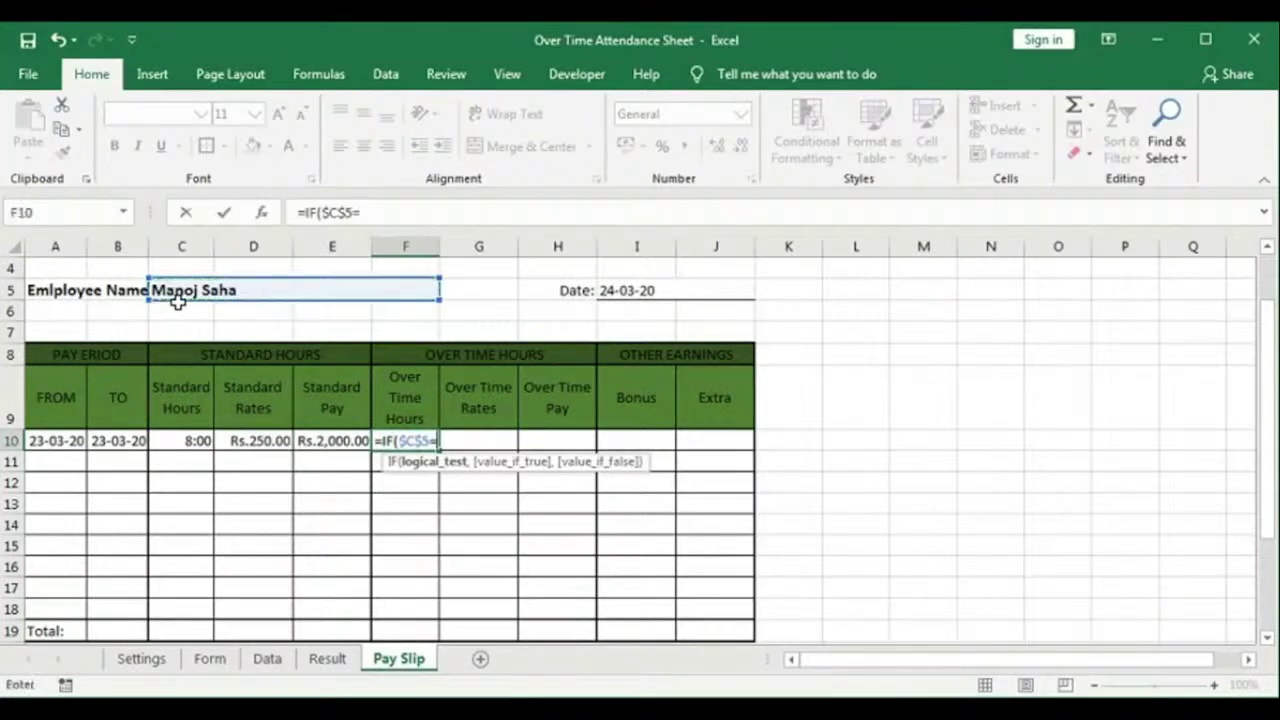
text("",)
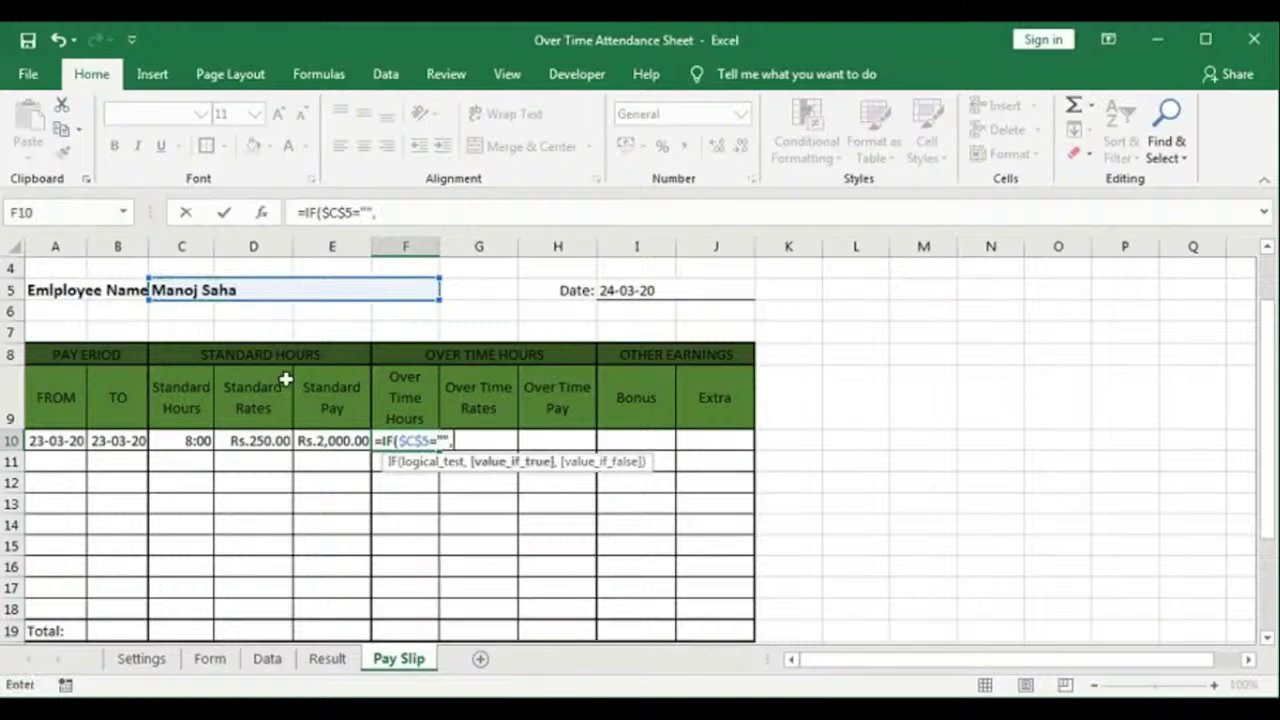
text("",)
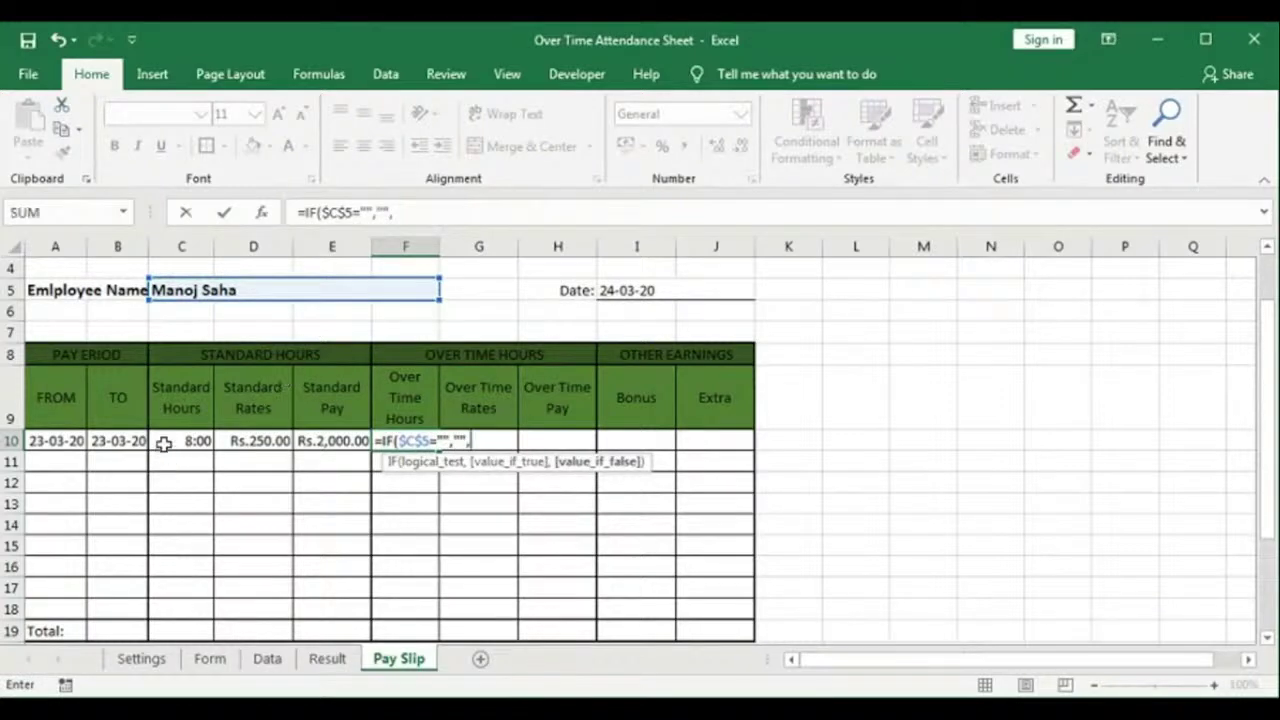
text(sumi)
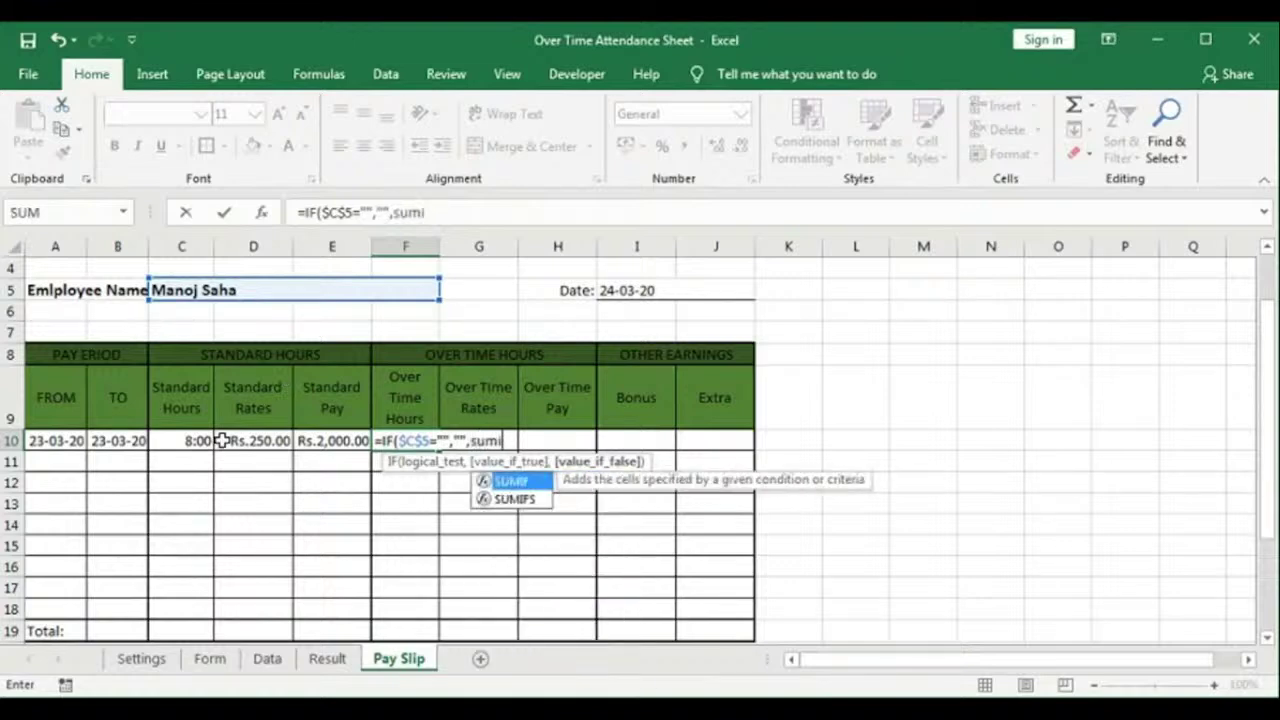
text(fs)
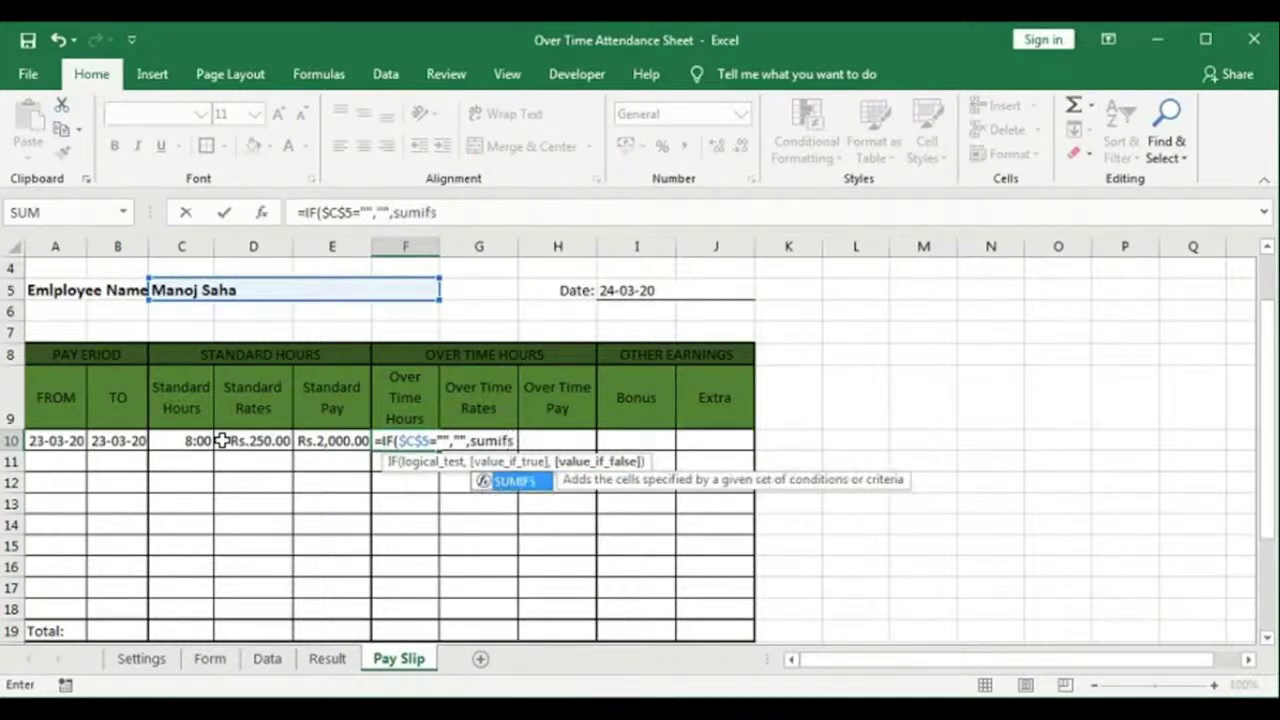
text(()
key(F2)
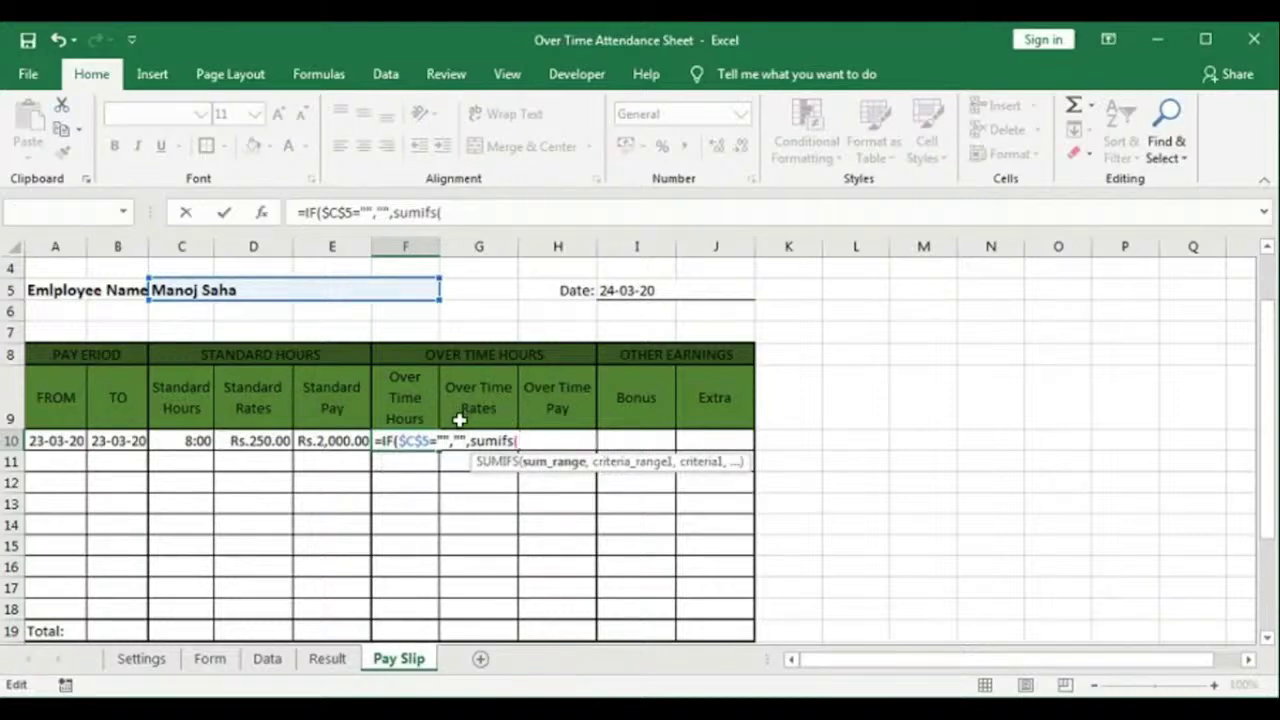
key(F3)
click(690, 410)
click(750, 495)
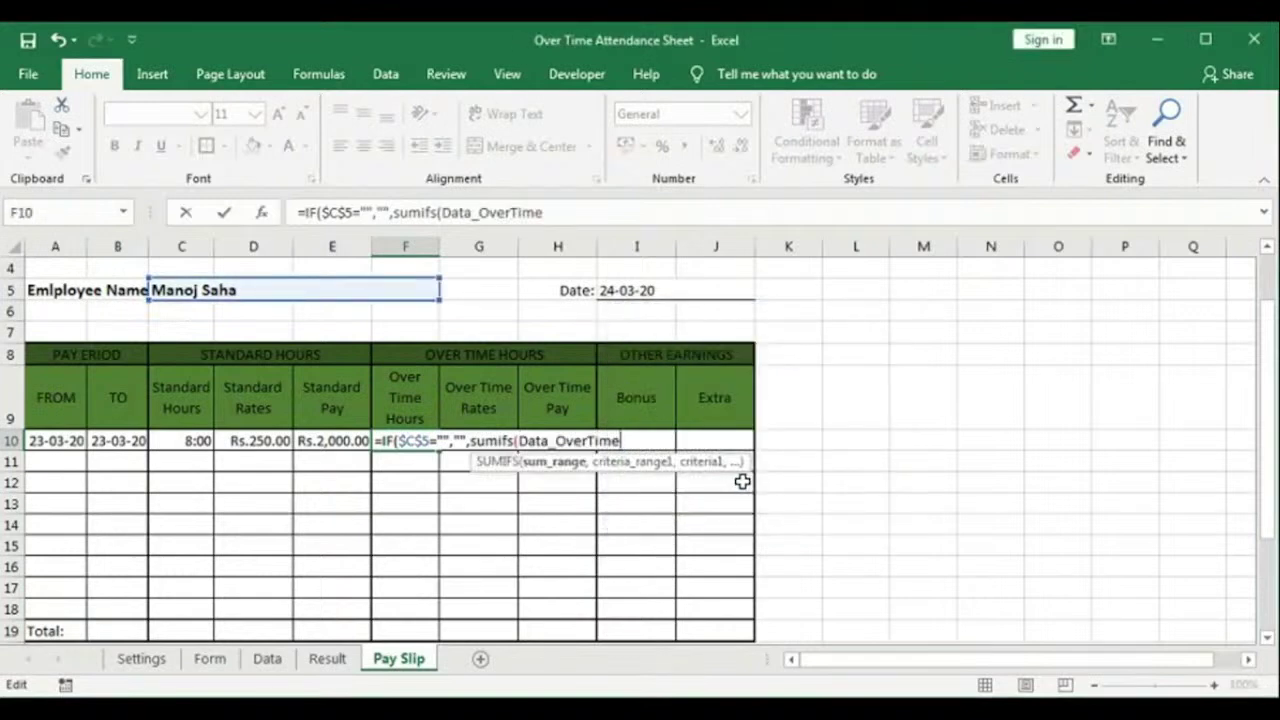
text(,)
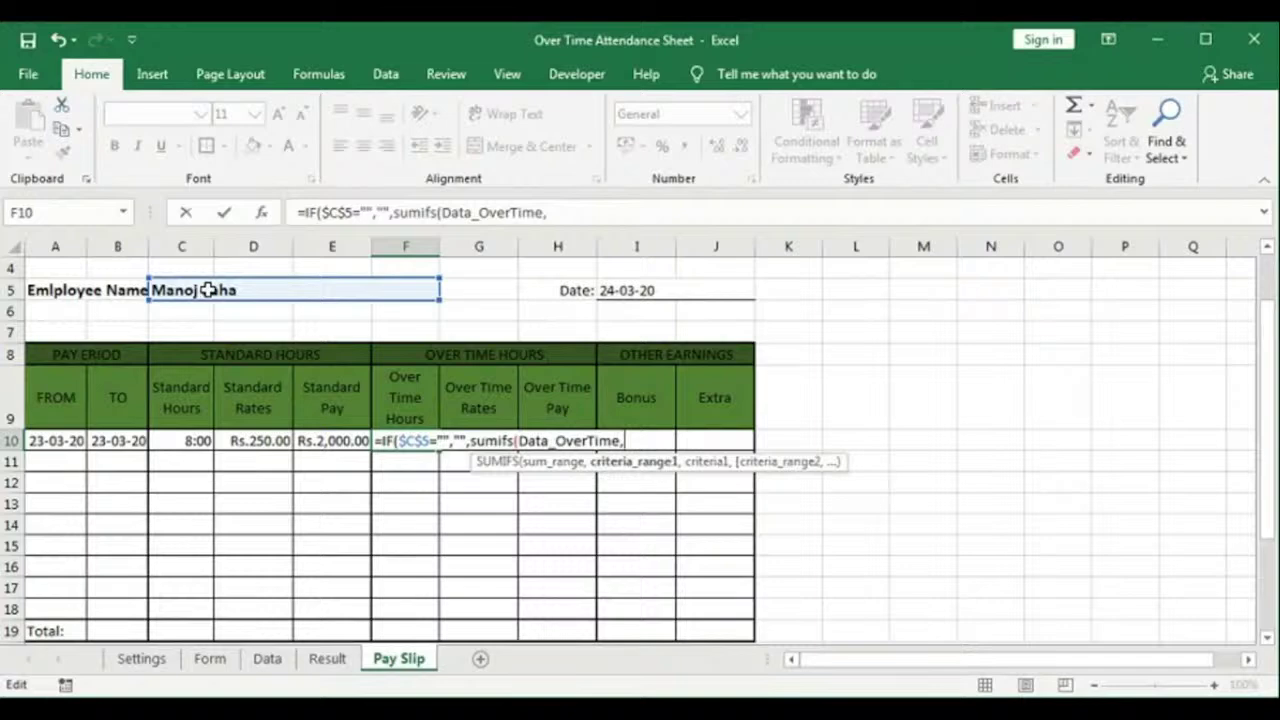
key(F3)
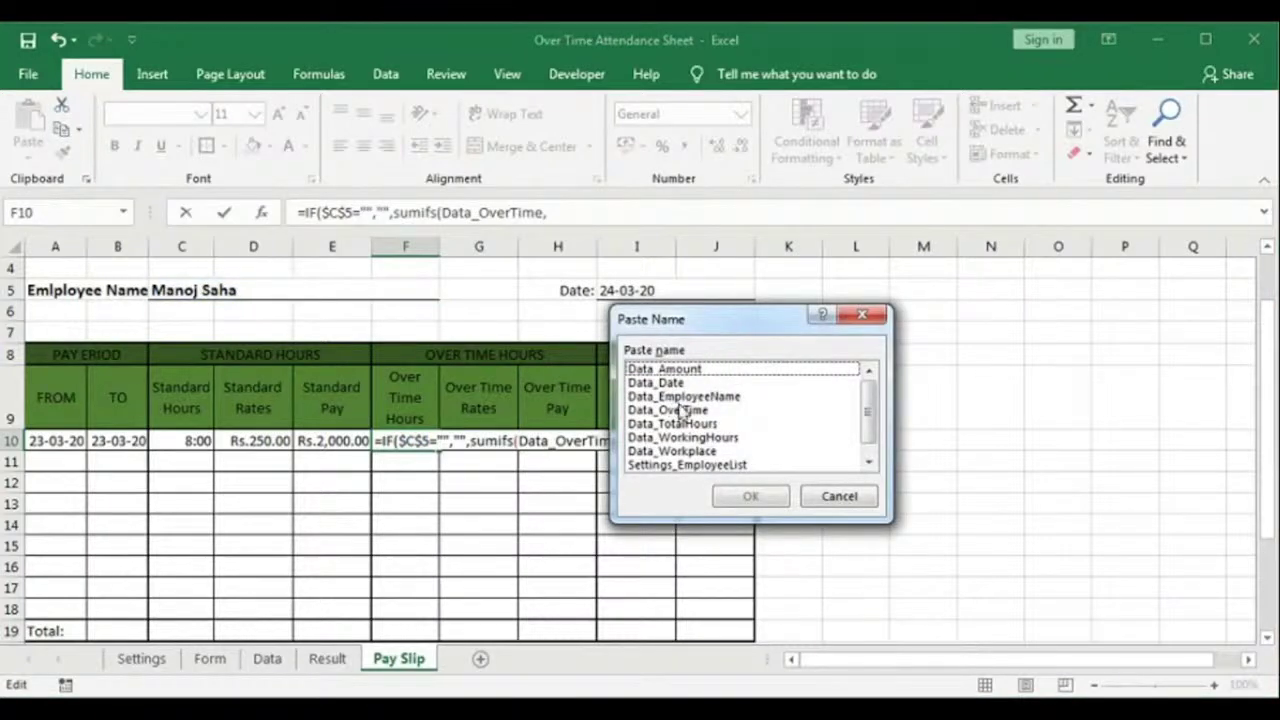
click(686, 396)
click(750, 496)
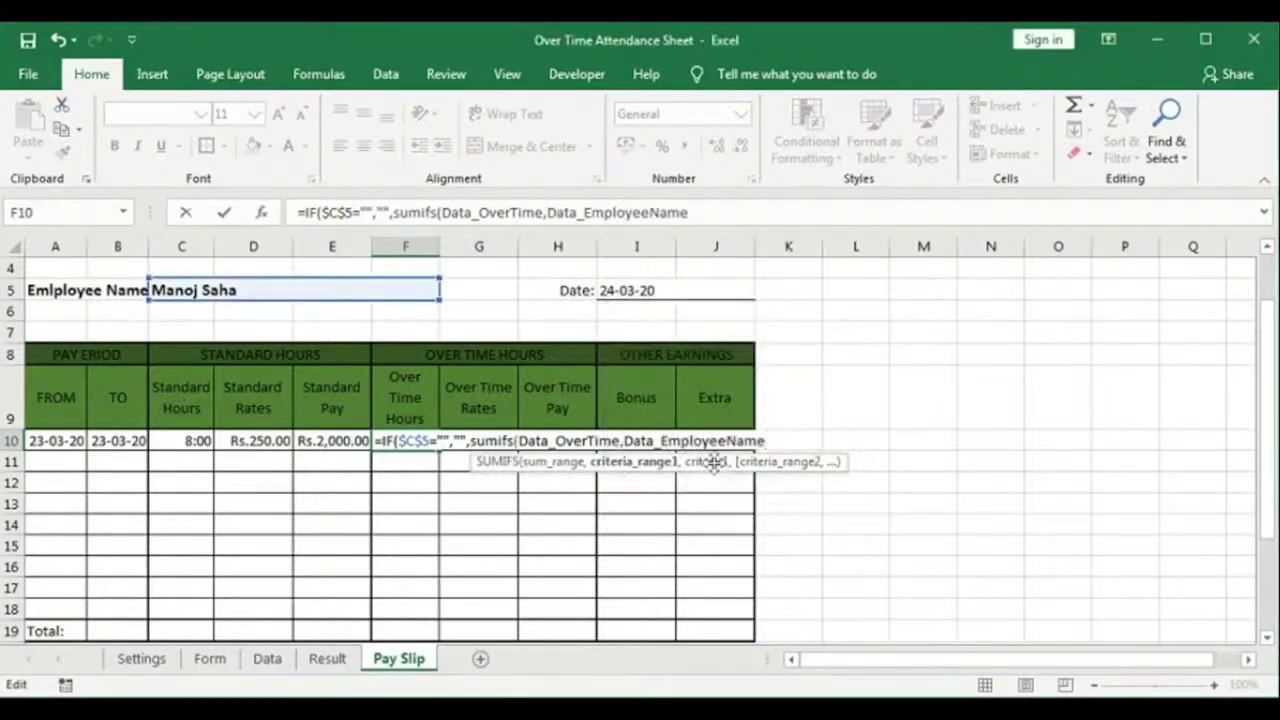
text(,)
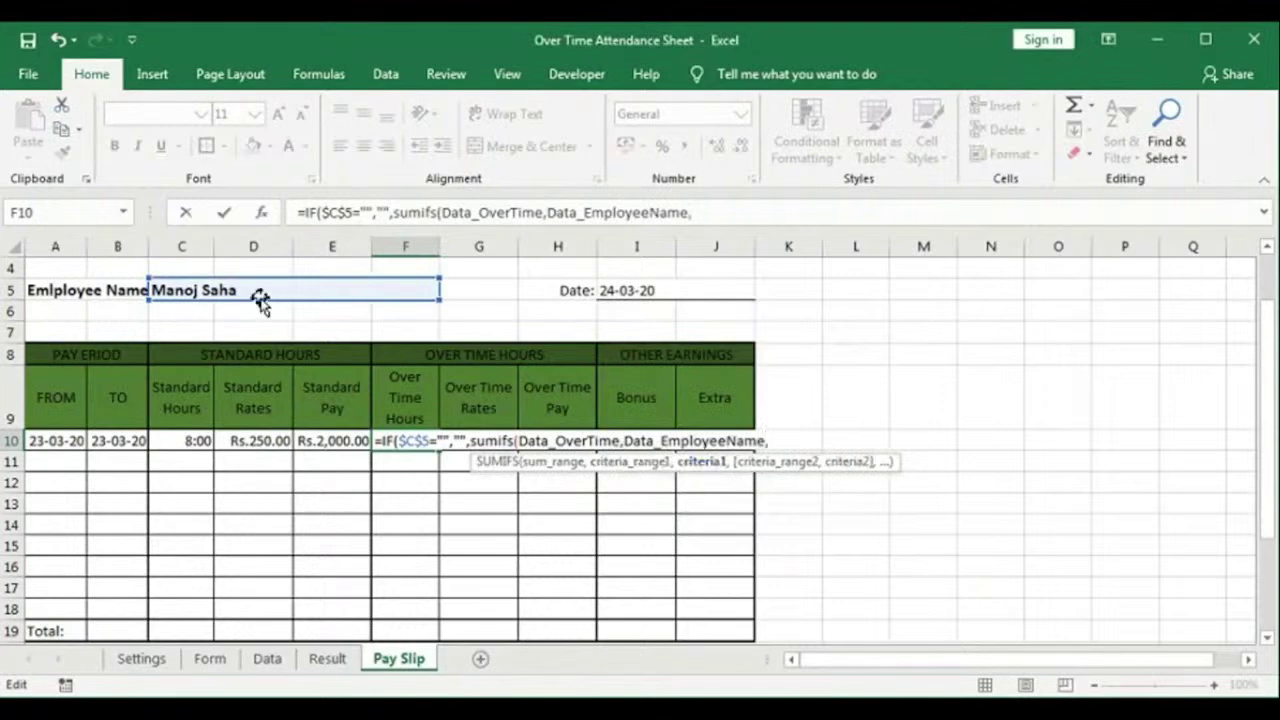
click(257, 290)
key(F4)
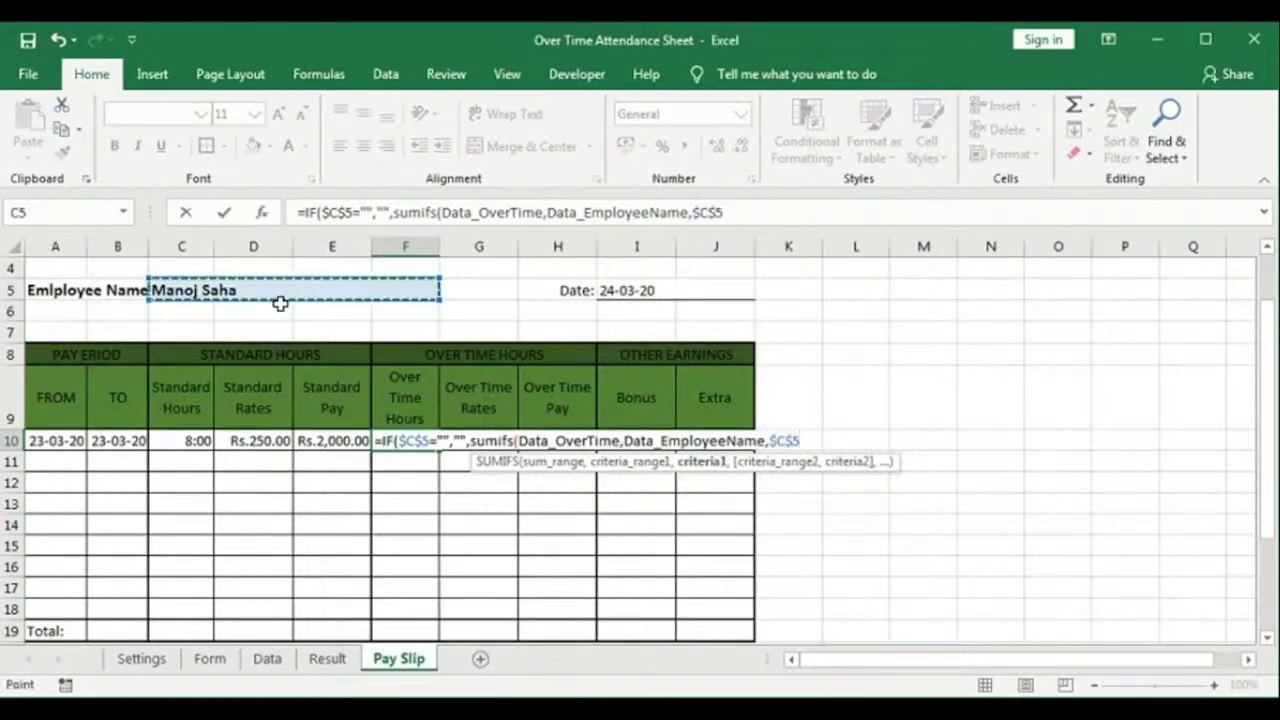
text(,)
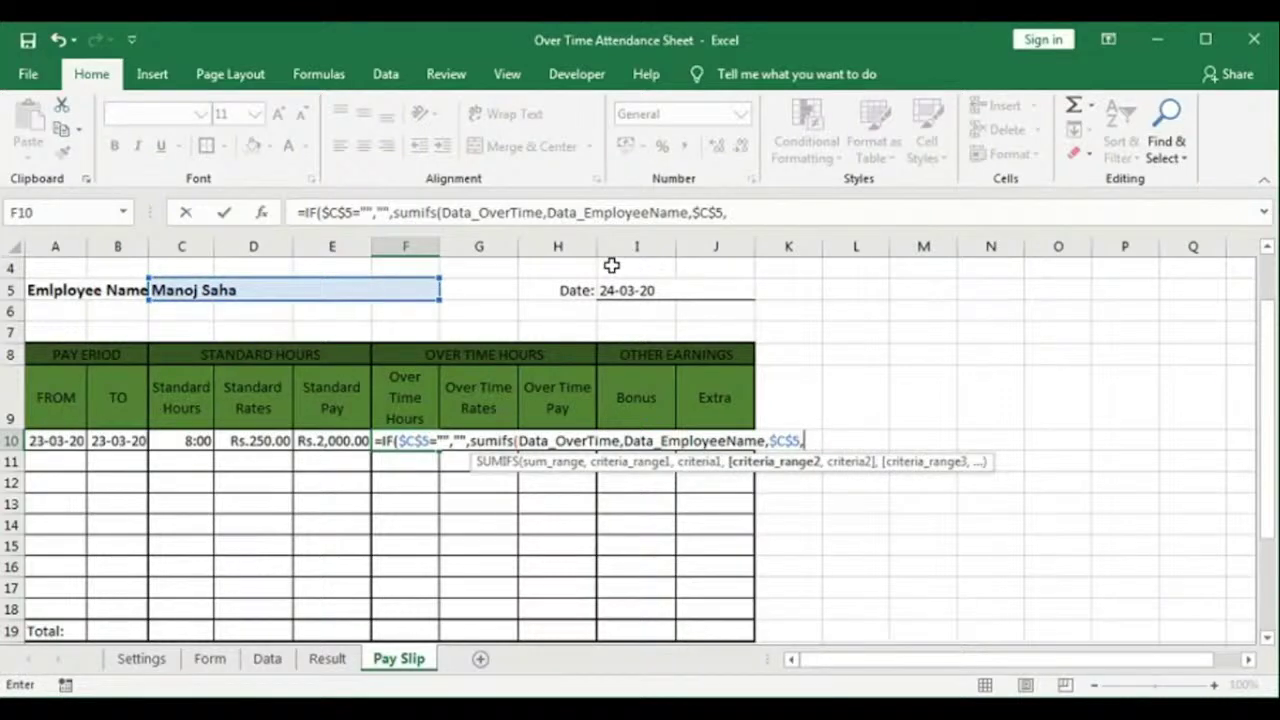
Step: Add Data_Date criteria bounded by the FROM date A10 and TO date B10, closing the formula
key(F3)
click(658, 383)
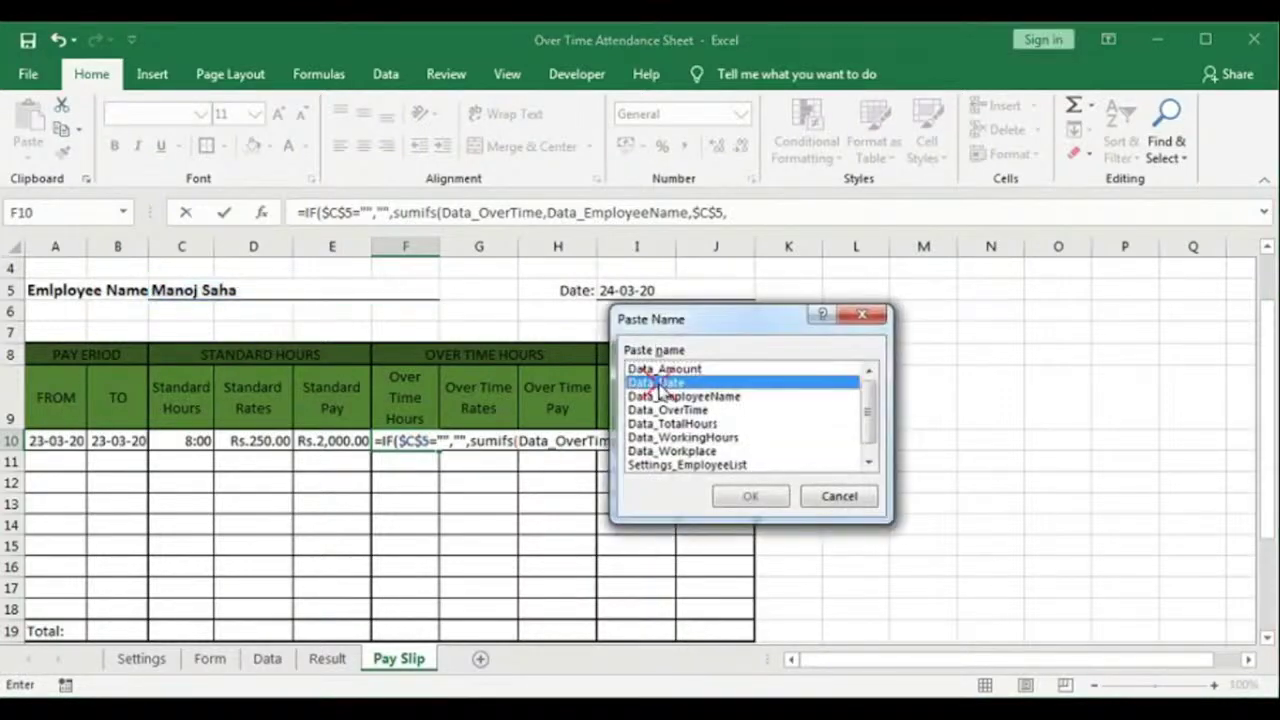
click(749, 496)
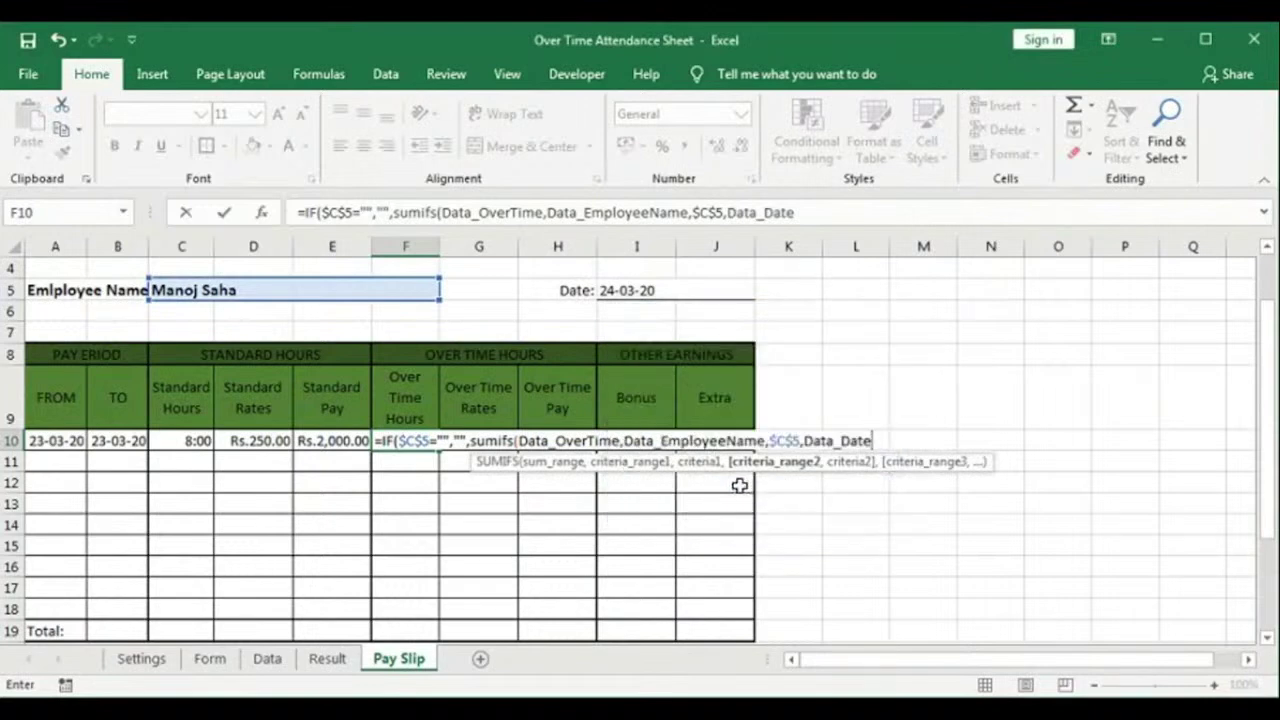
text(,">="&)
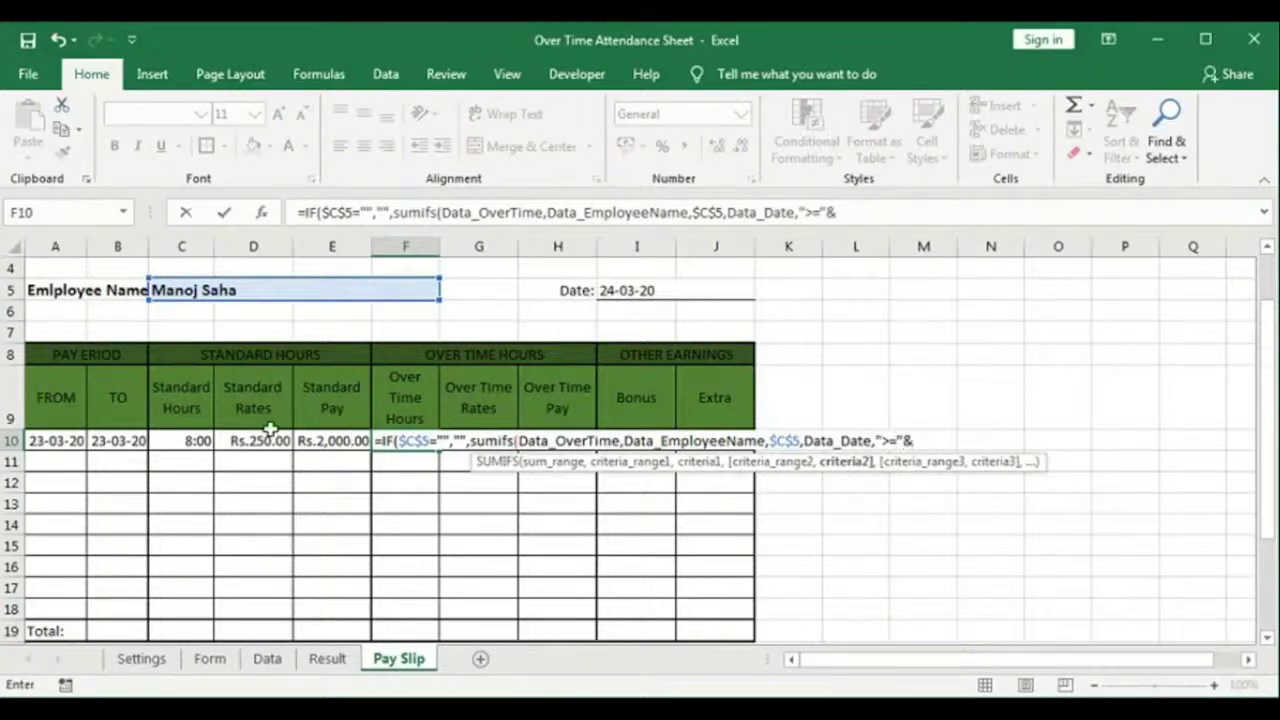
click(62, 446)
text(,)
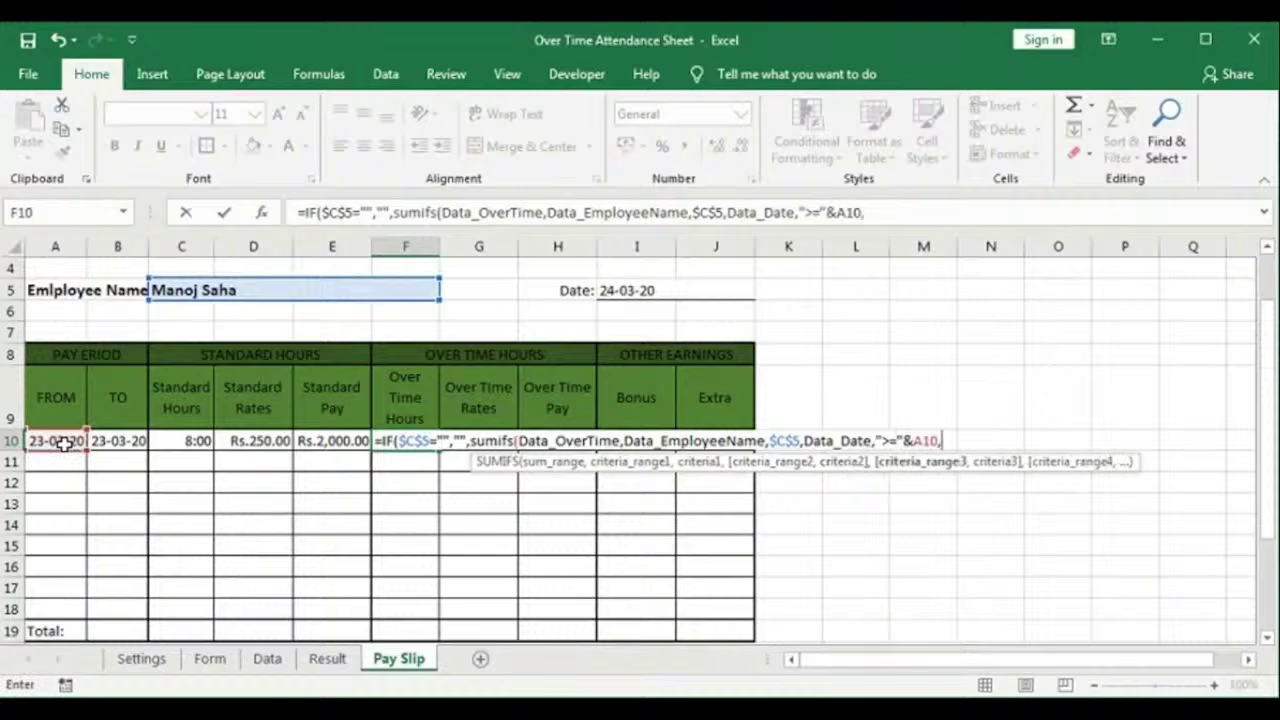
key(F3)
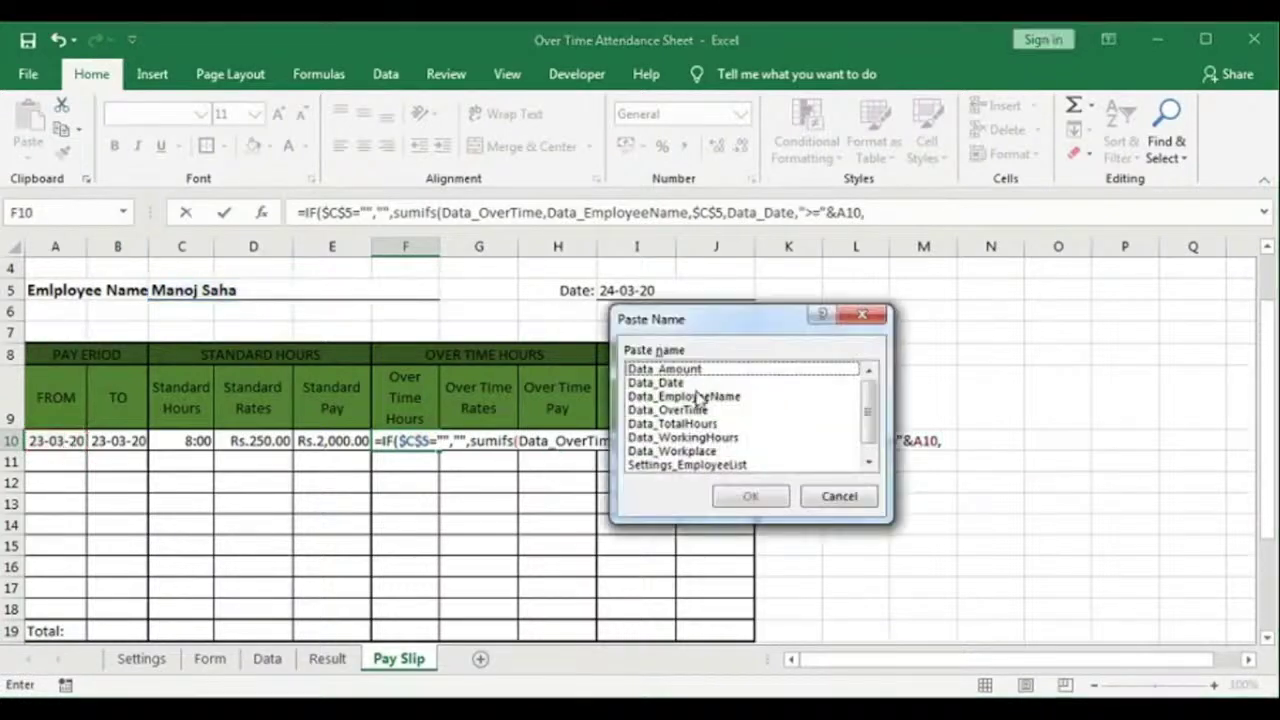
click(660, 383)
click(737, 501)
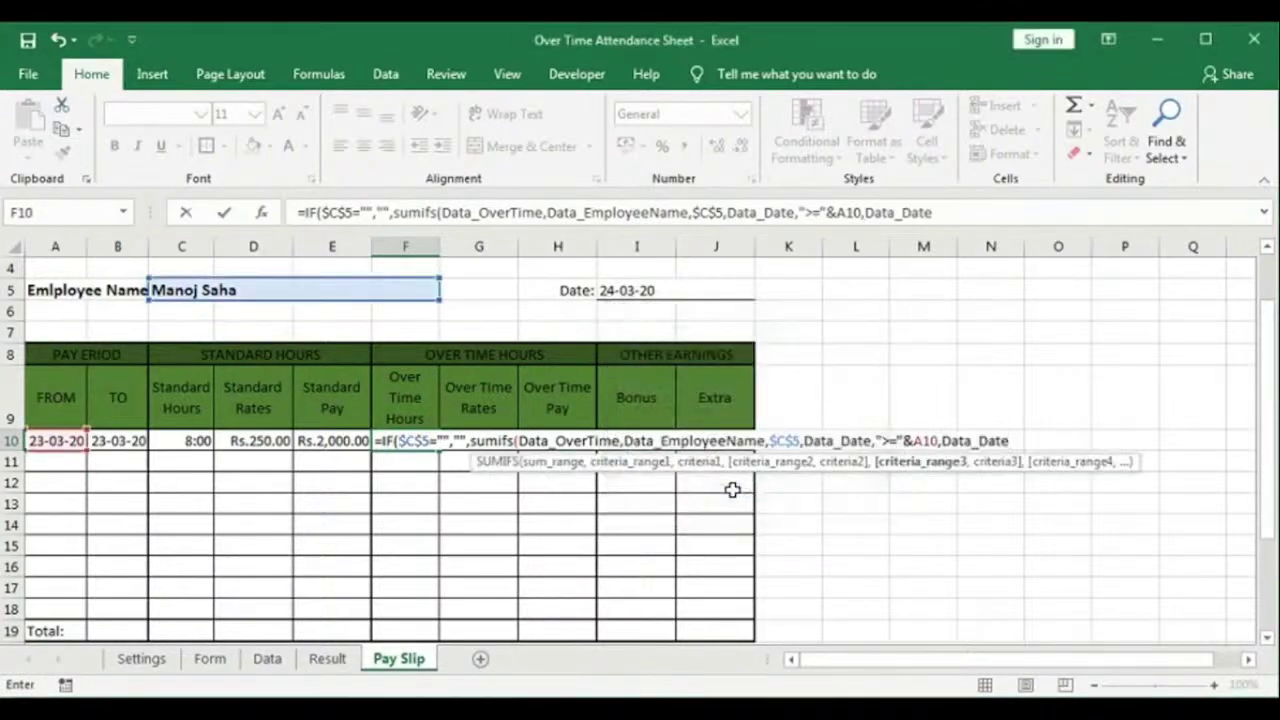
text(,"<="&)
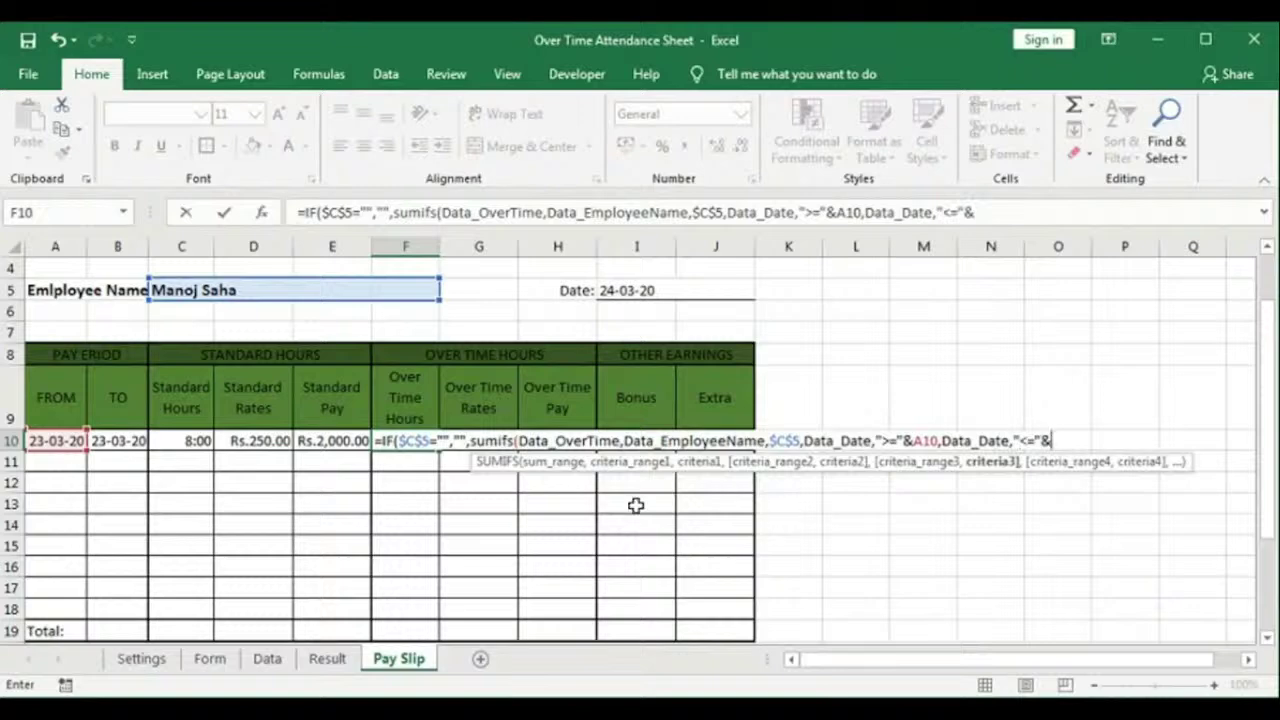
click(117, 440)
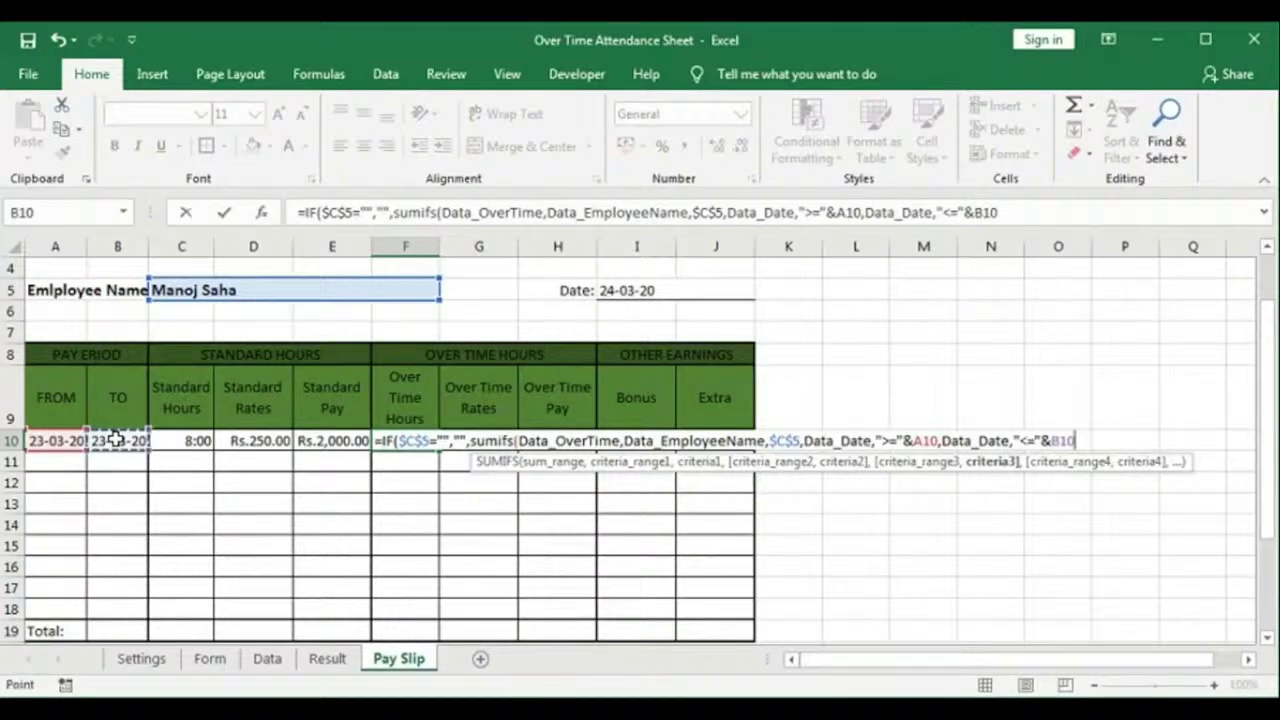
text())
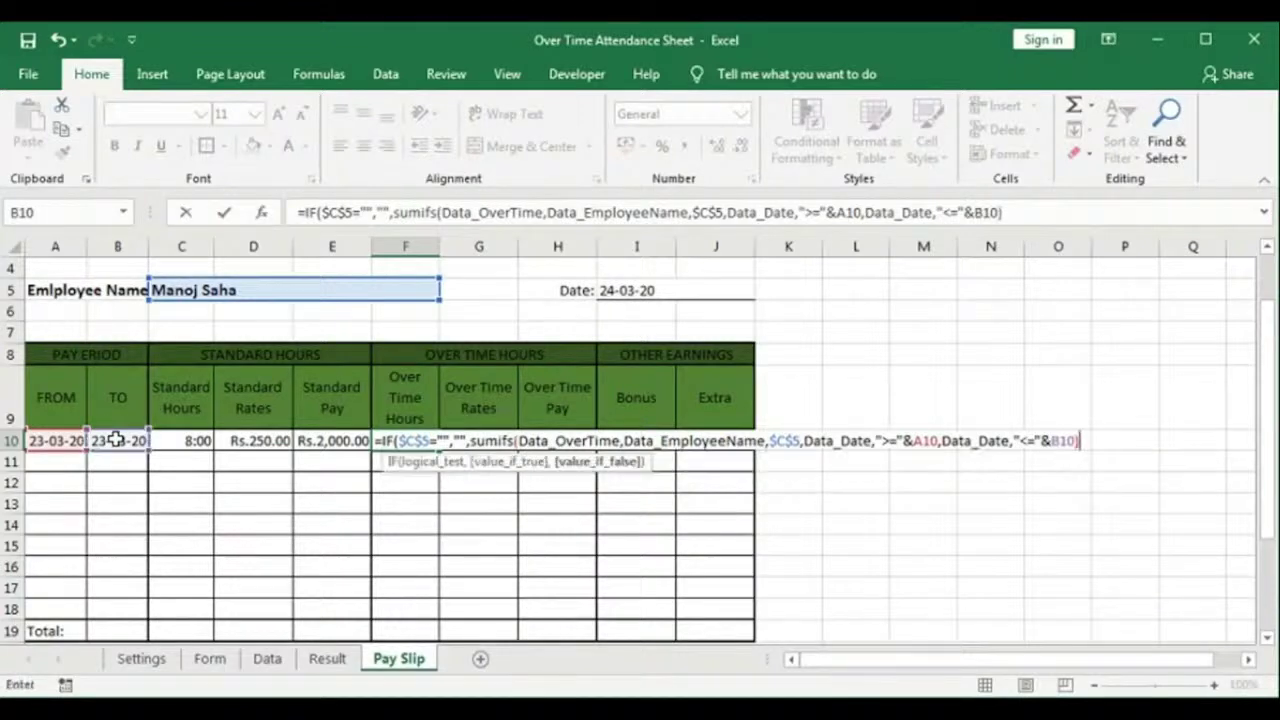
text())
Step: Commit F10's overtime formula, then set G10 to =IF($C$5="","",Data!$I$5), showing 300
key(Return)
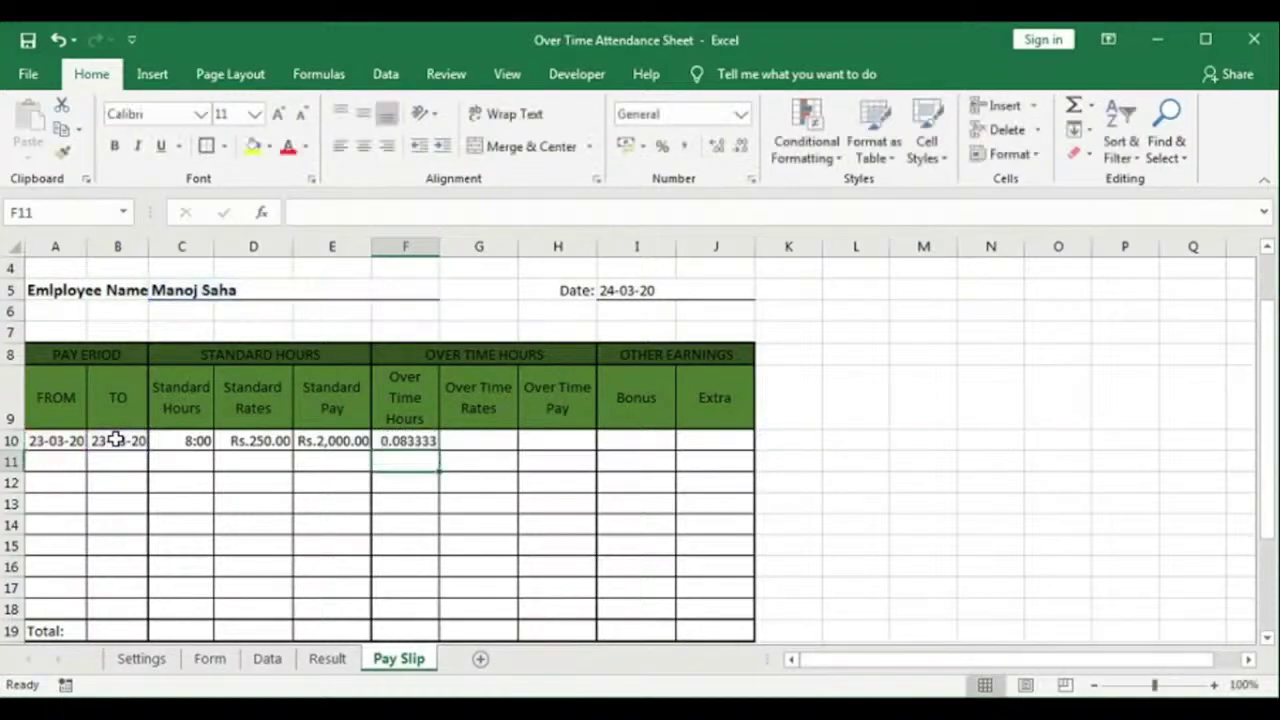
click(480, 442)
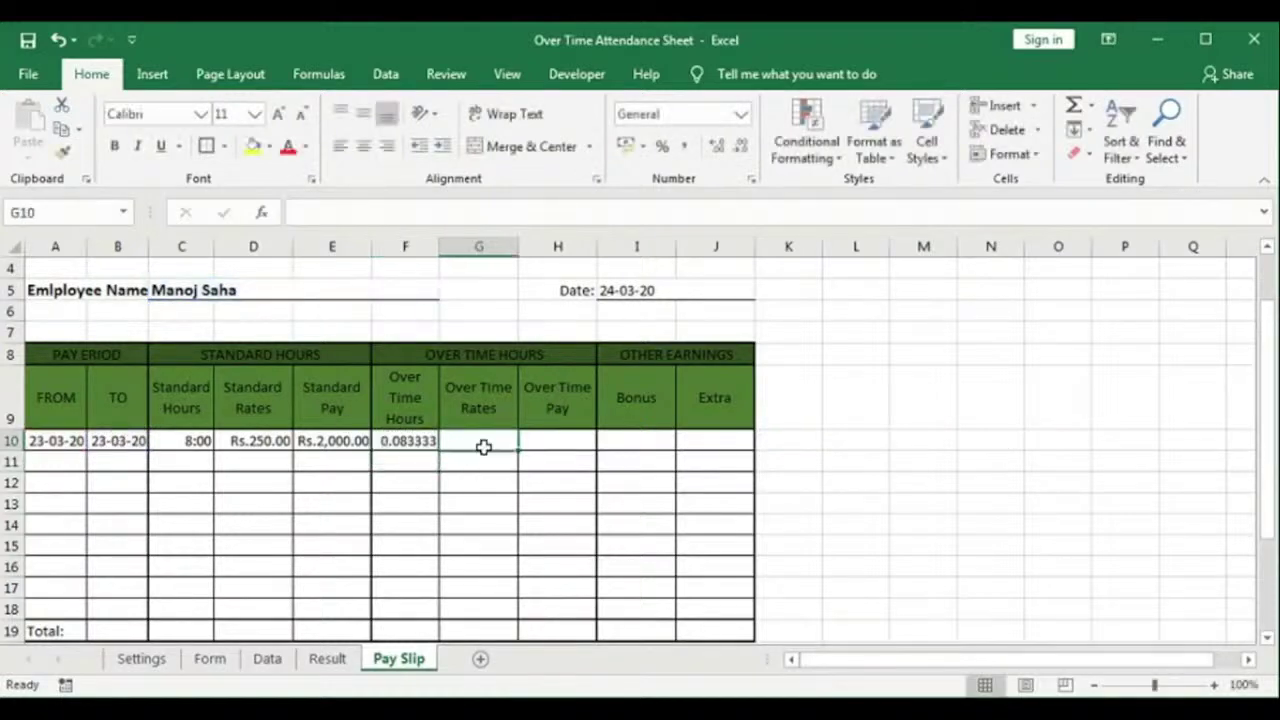
text(=)
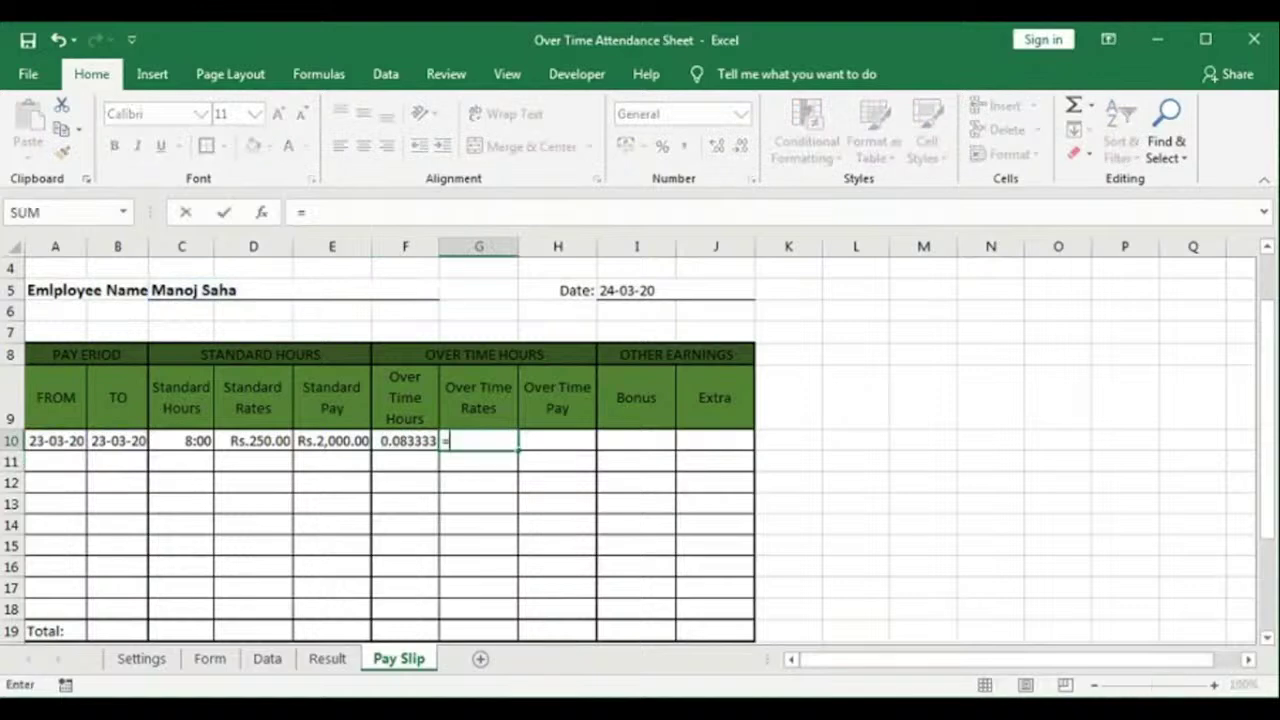
text(if)
key(Tab)
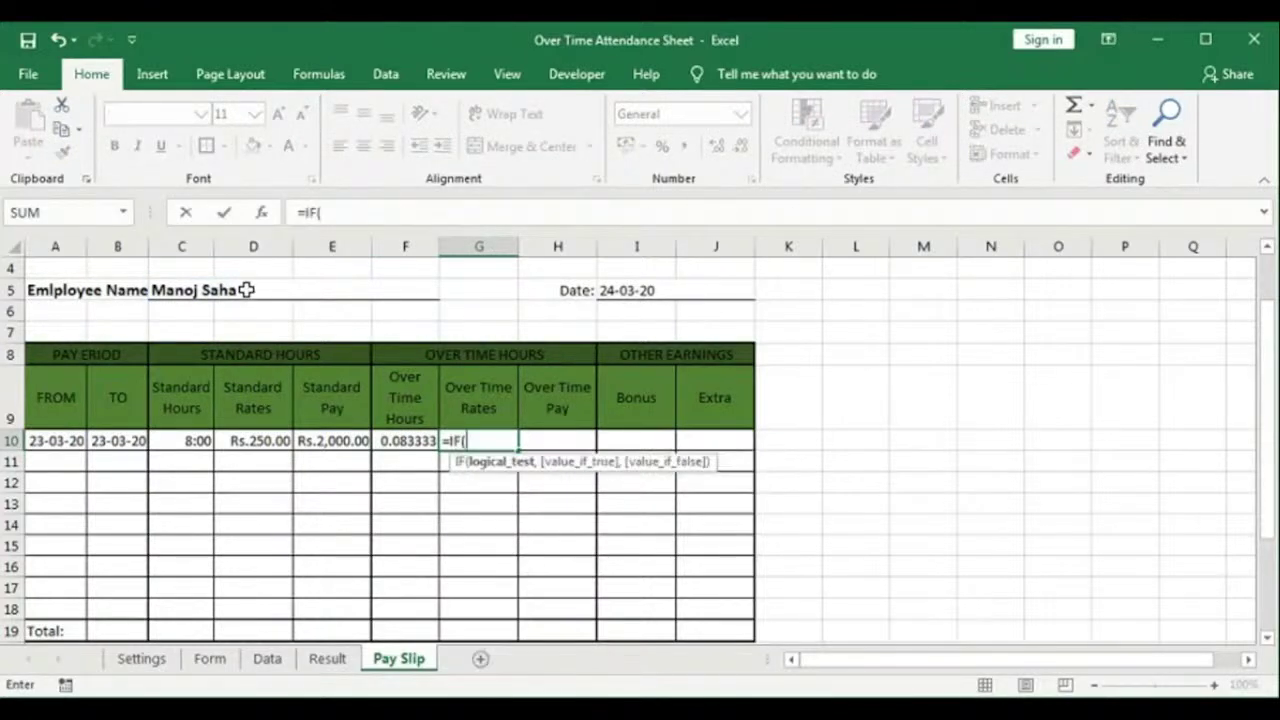
click(245, 289)
key(F4)
text(="",")
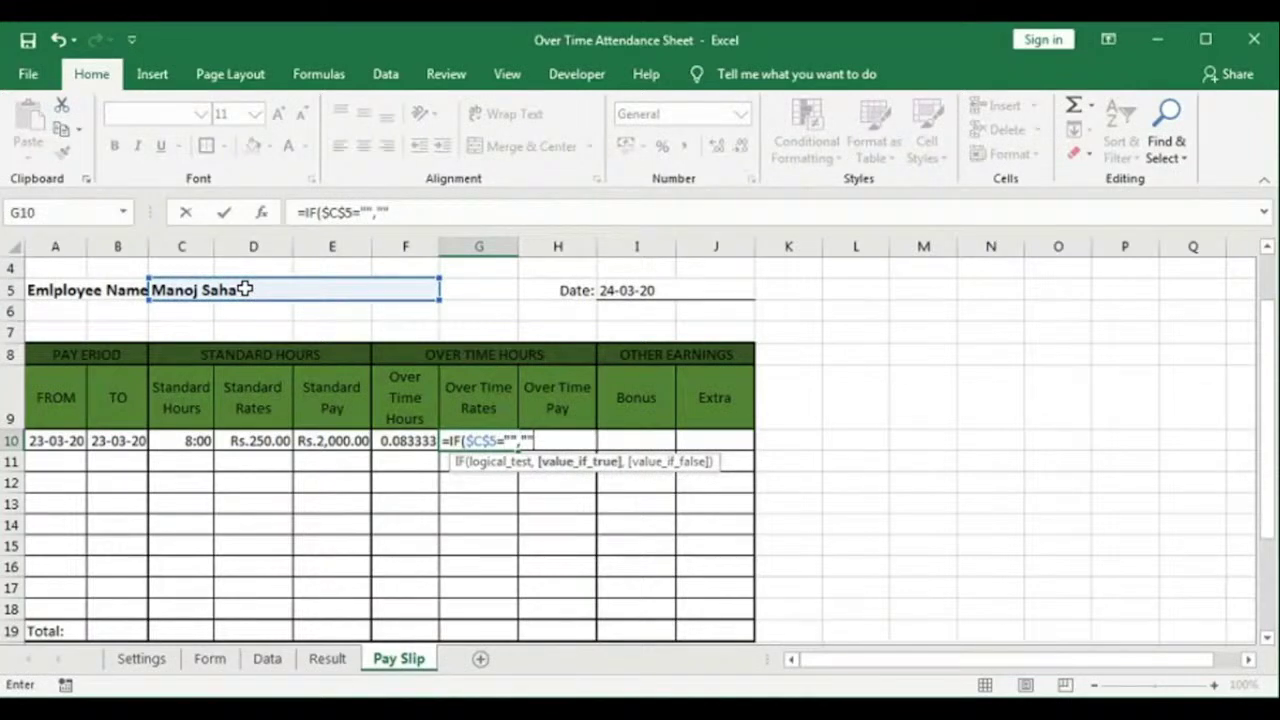
text(",)
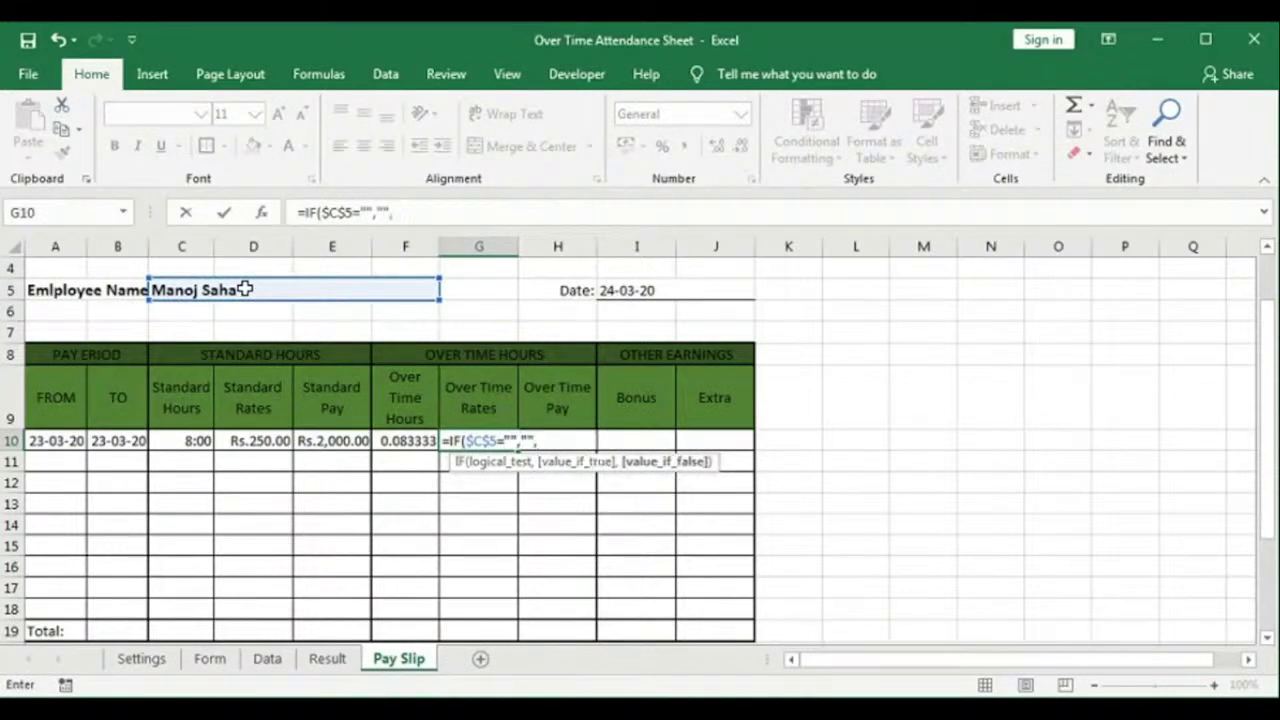
click(264, 660)
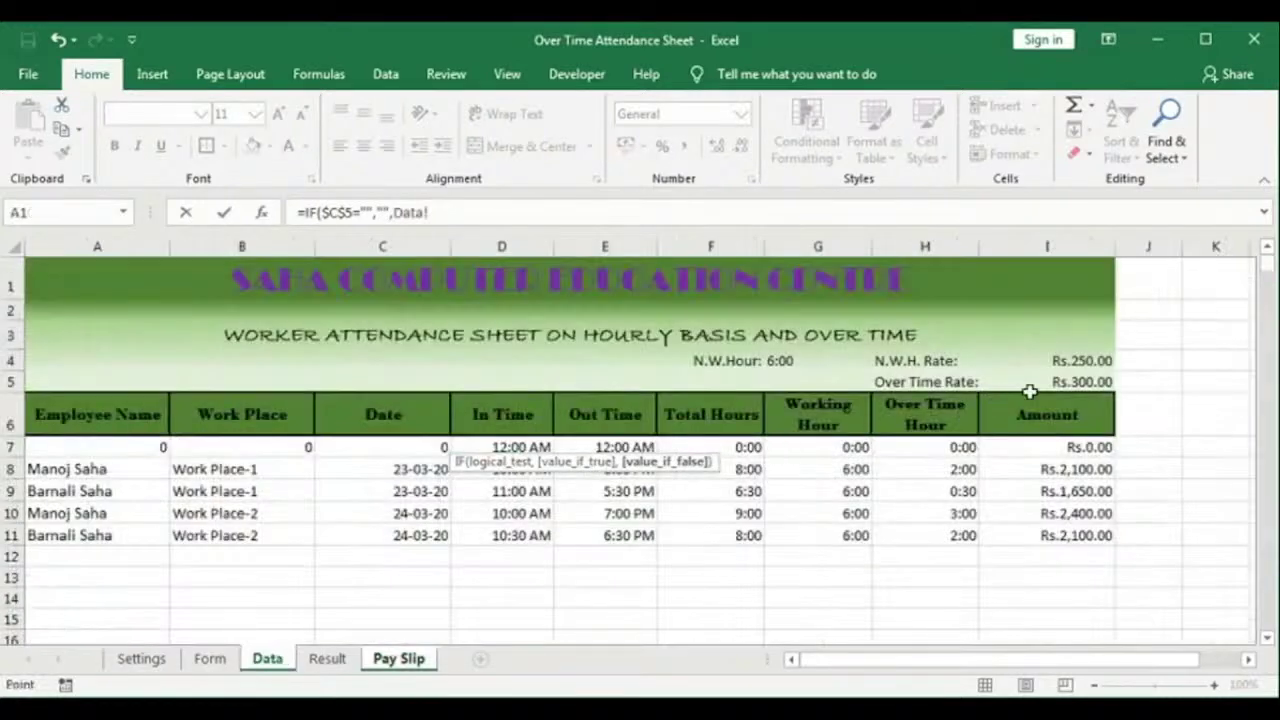
click(1070, 383)
key(F4)
key(Return)
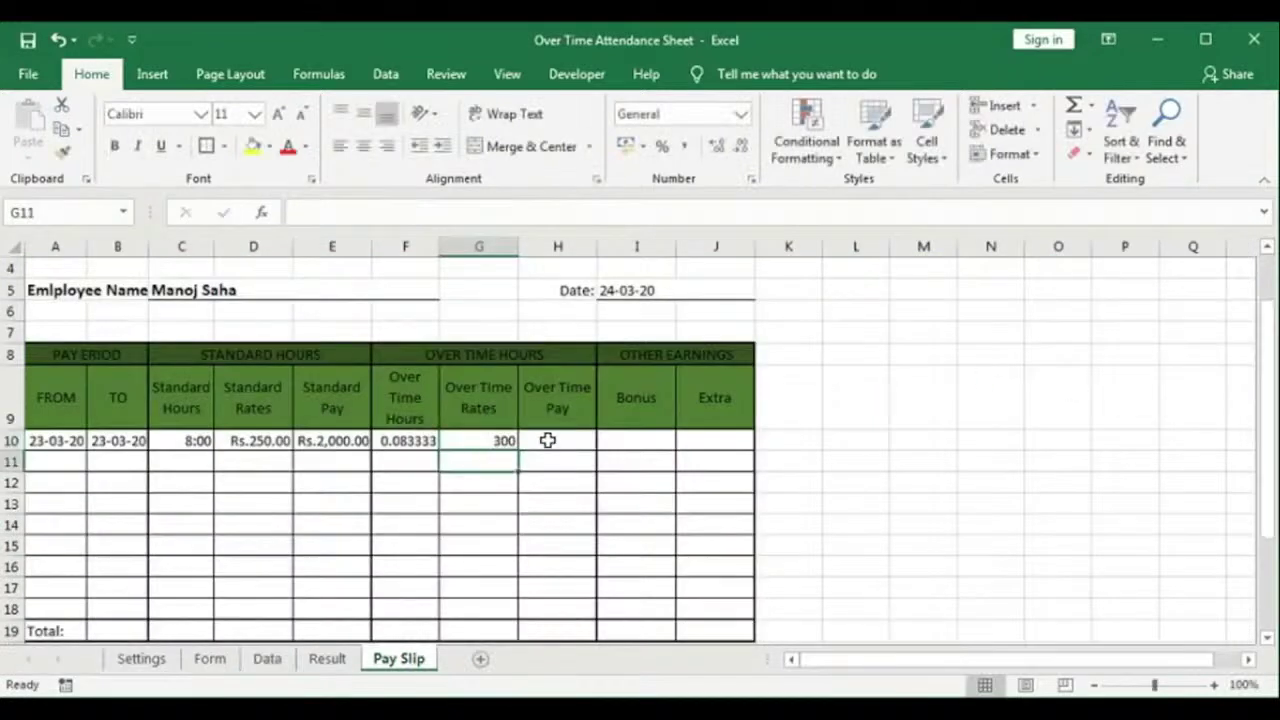
Step: Calculate Over Time Pay in H10 as =(F10*G10)*24, giving 600
click(560, 438)
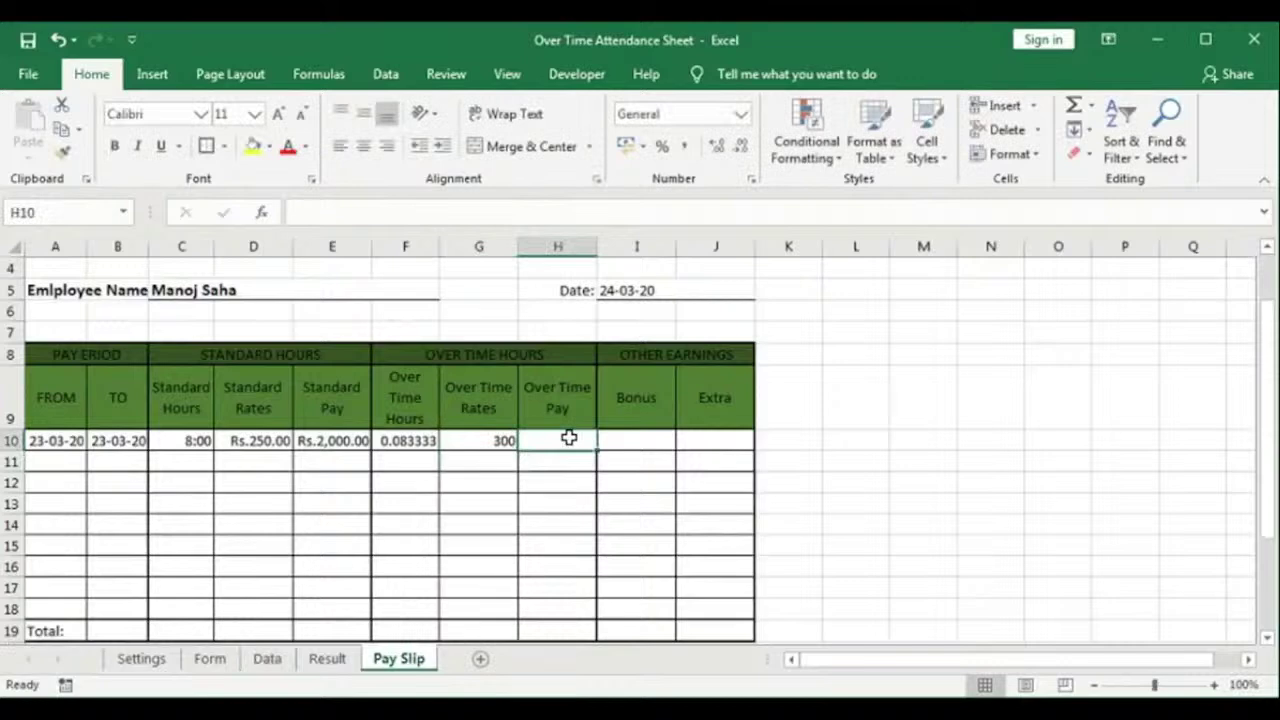
text(=()
click(404, 441)
text(*)
click(477, 444)
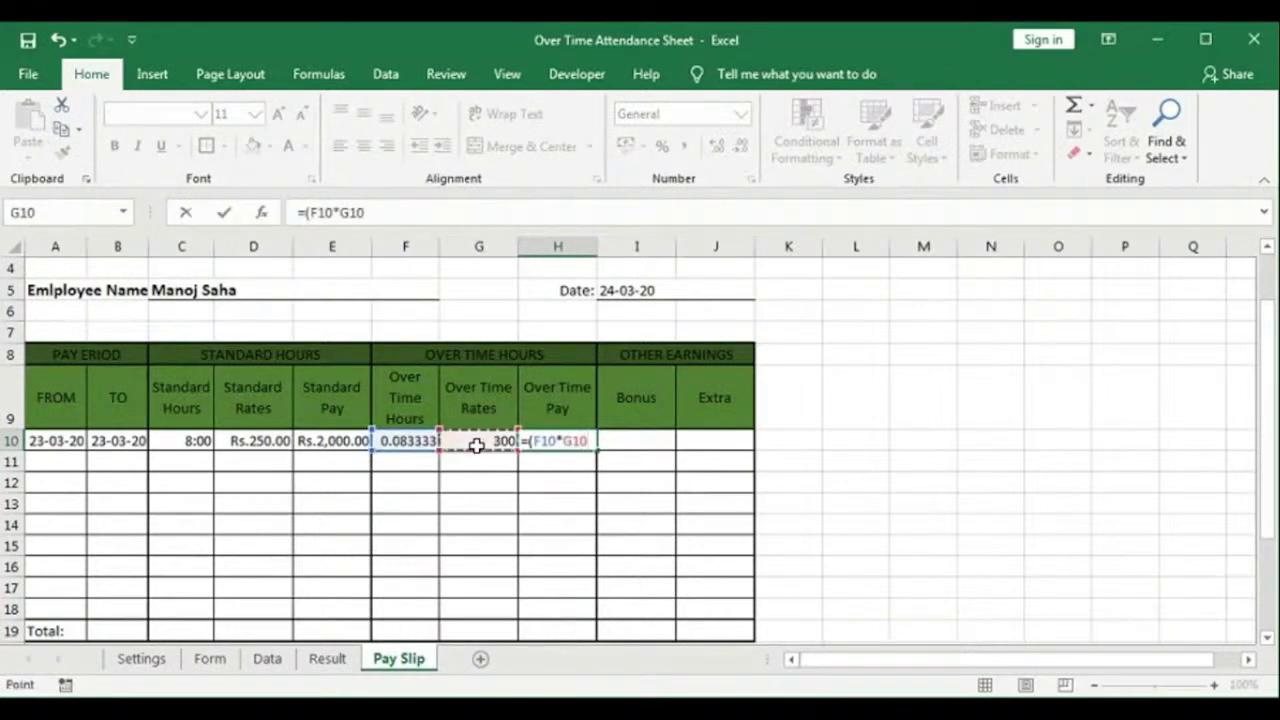
text()*24)
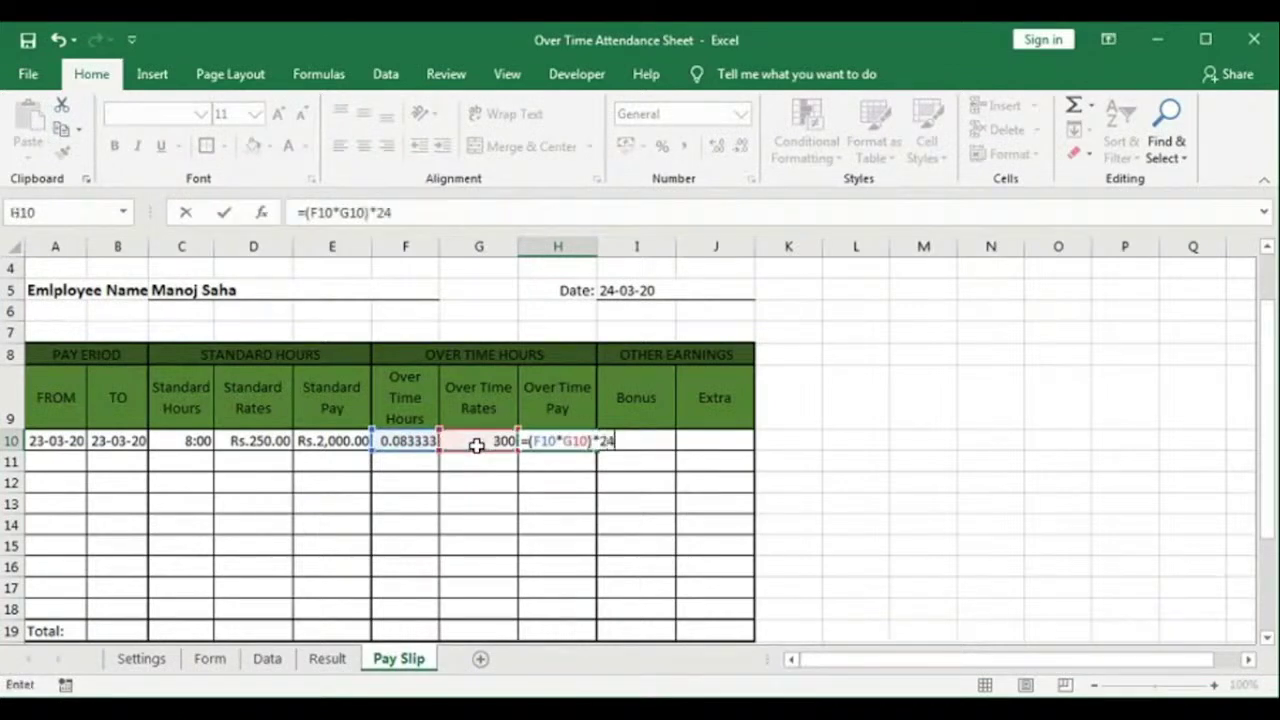
key(Return)
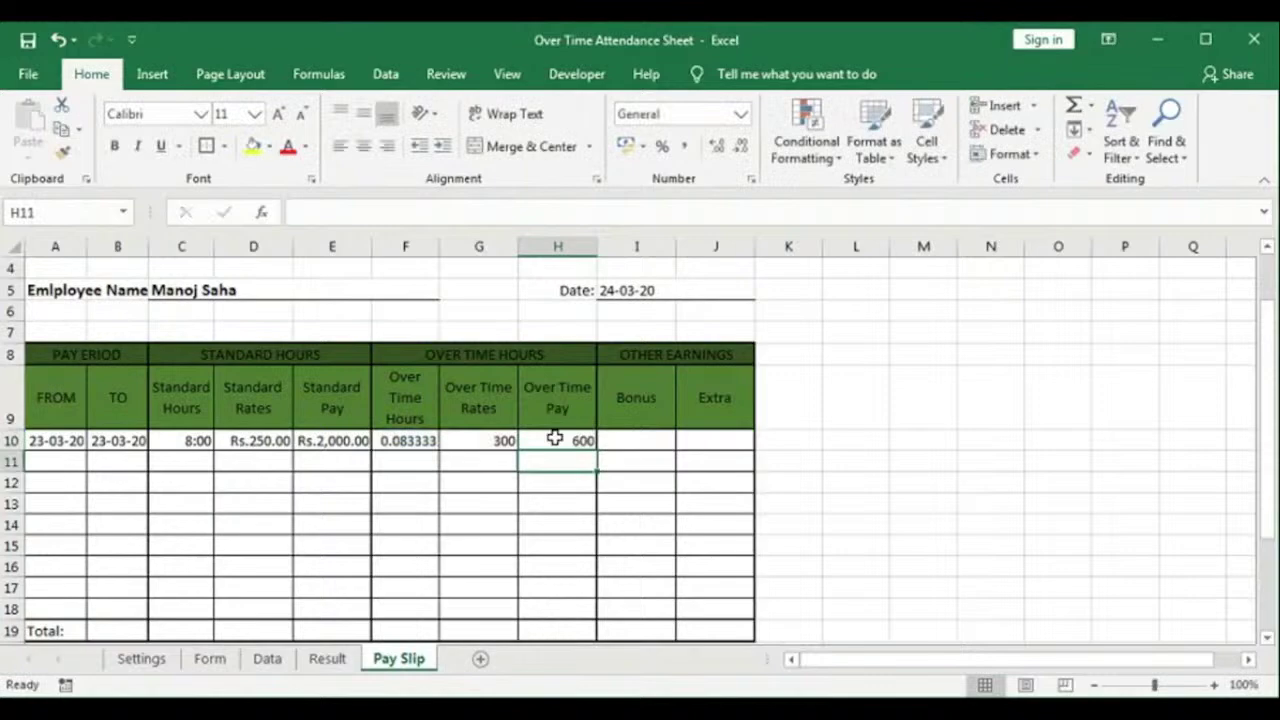
Step: Apply the custom h:mm format to F10 so Over Time Hours shows 2:00
click(414, 440)
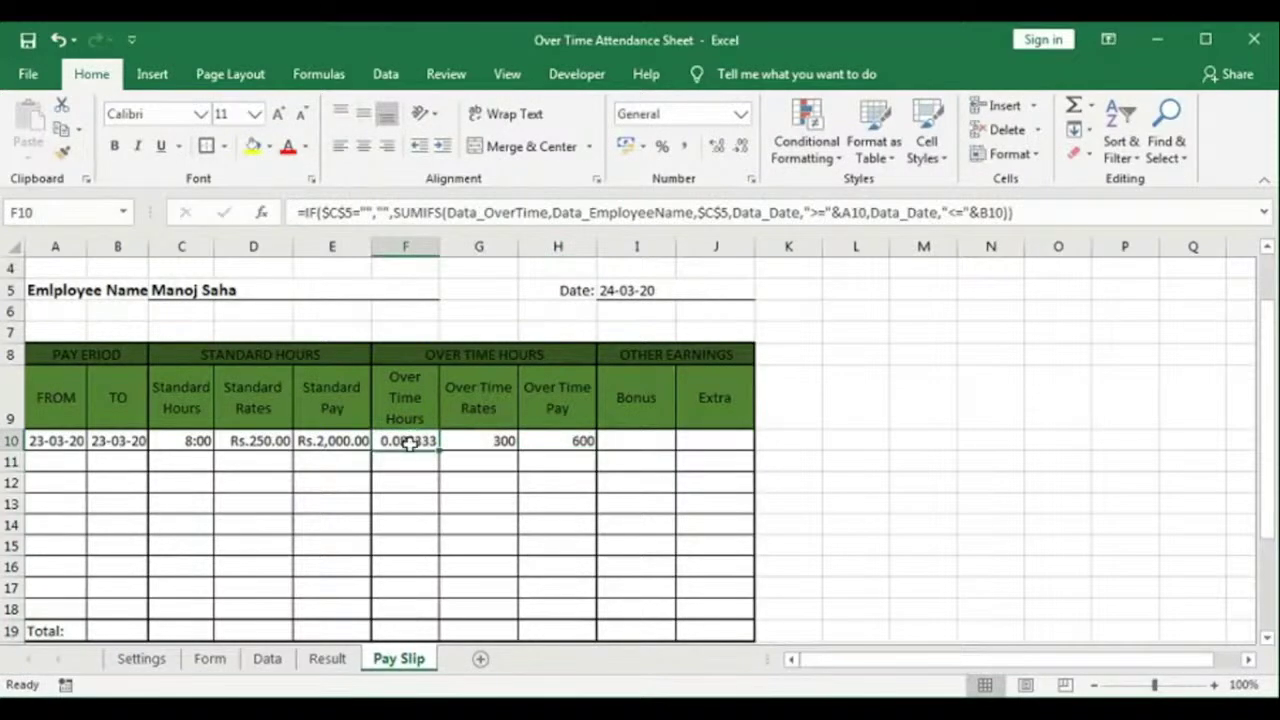
right_click(401, 440)
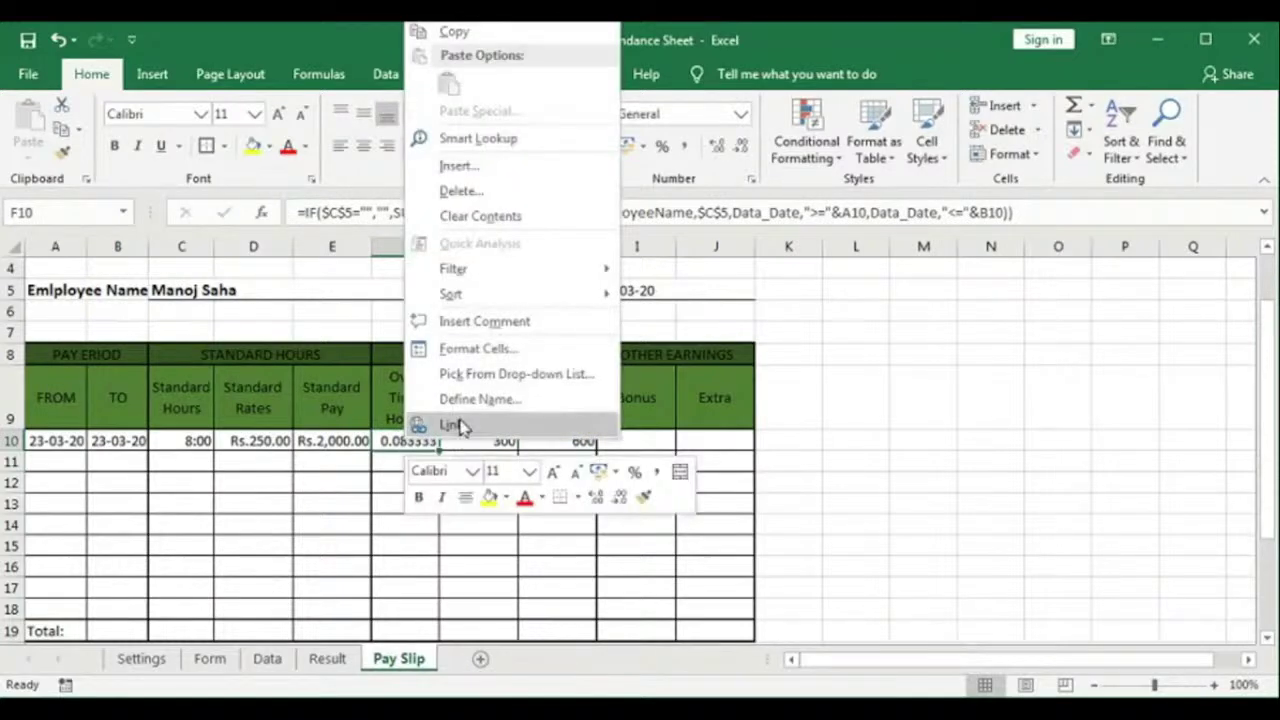
click(455, 349)
click(228, 322)
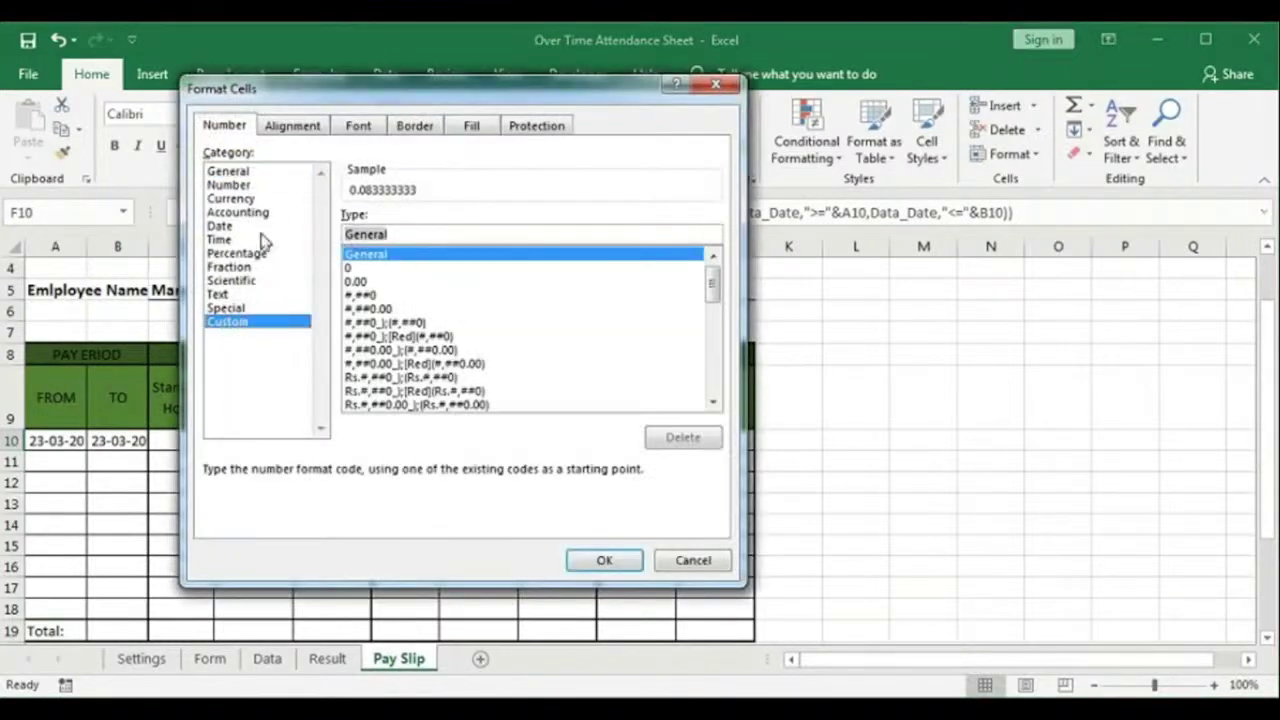
text(h:)
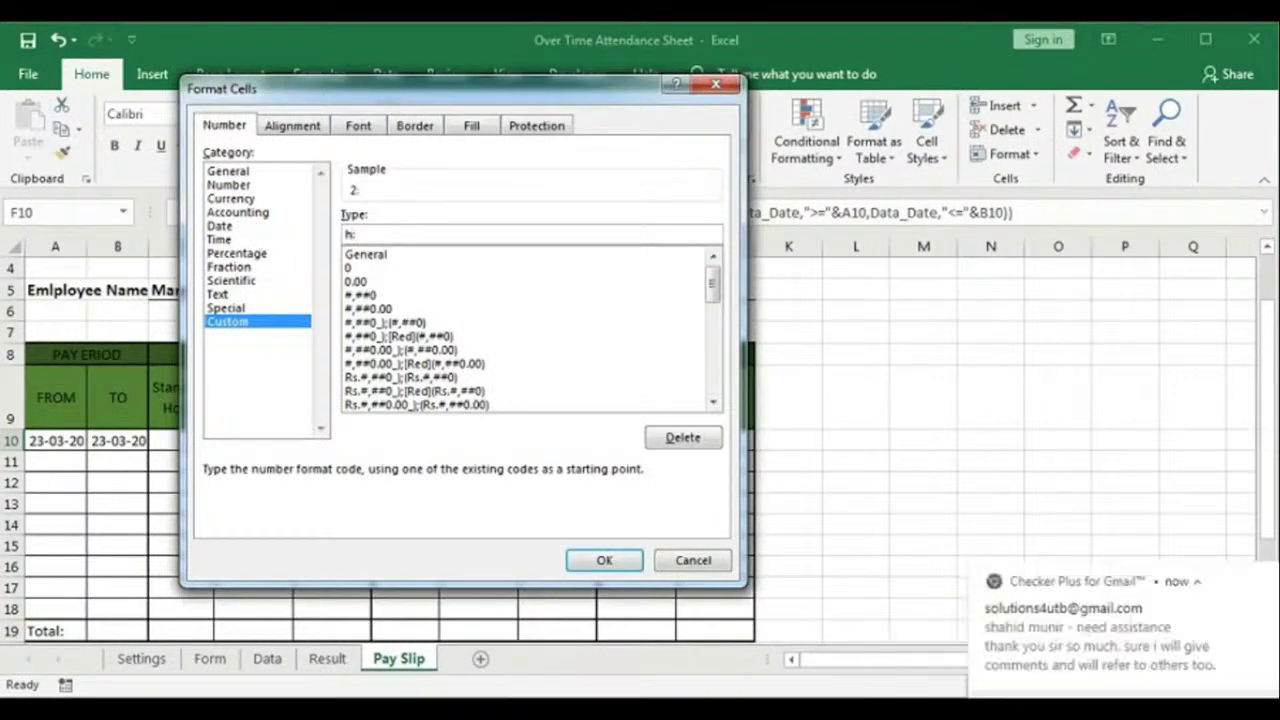
text(mm)
click(596, 557)
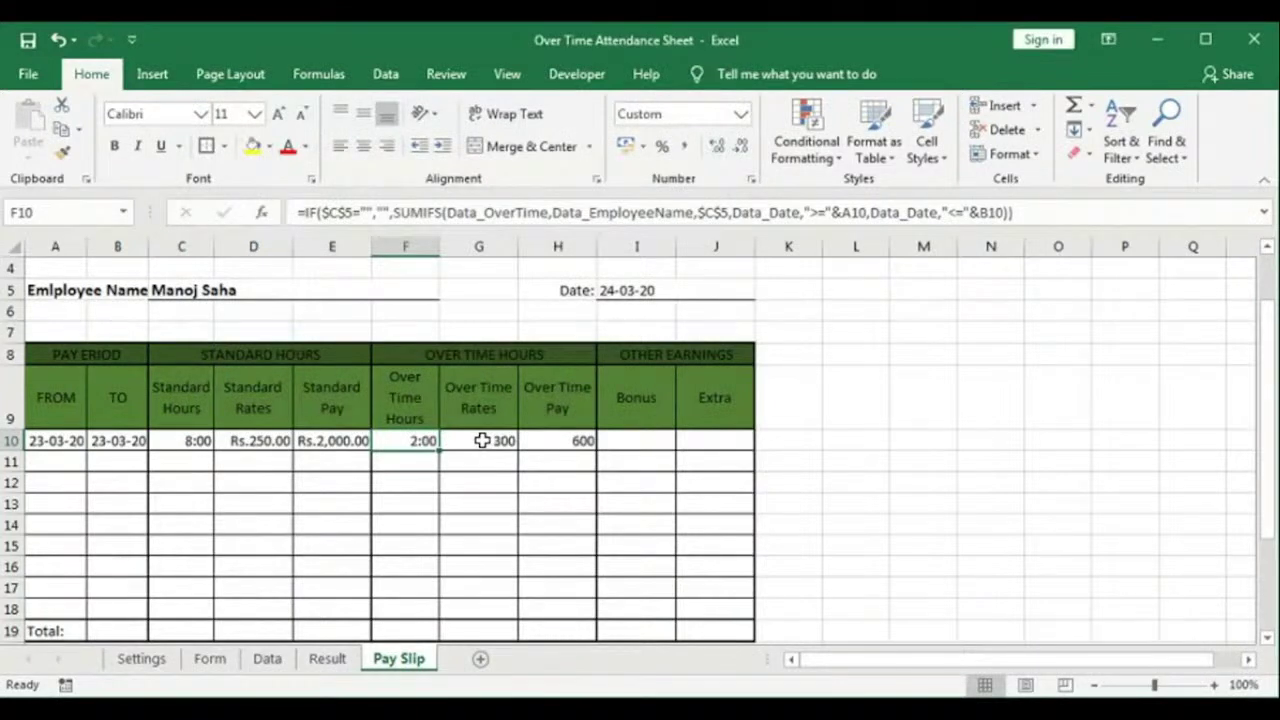
Step: Format G10 and H10 as currency, showing Rs.300.00 and Rs.600.00
click(482, 440)
click(740, 113)
click(682, 244)
click(578, 440)
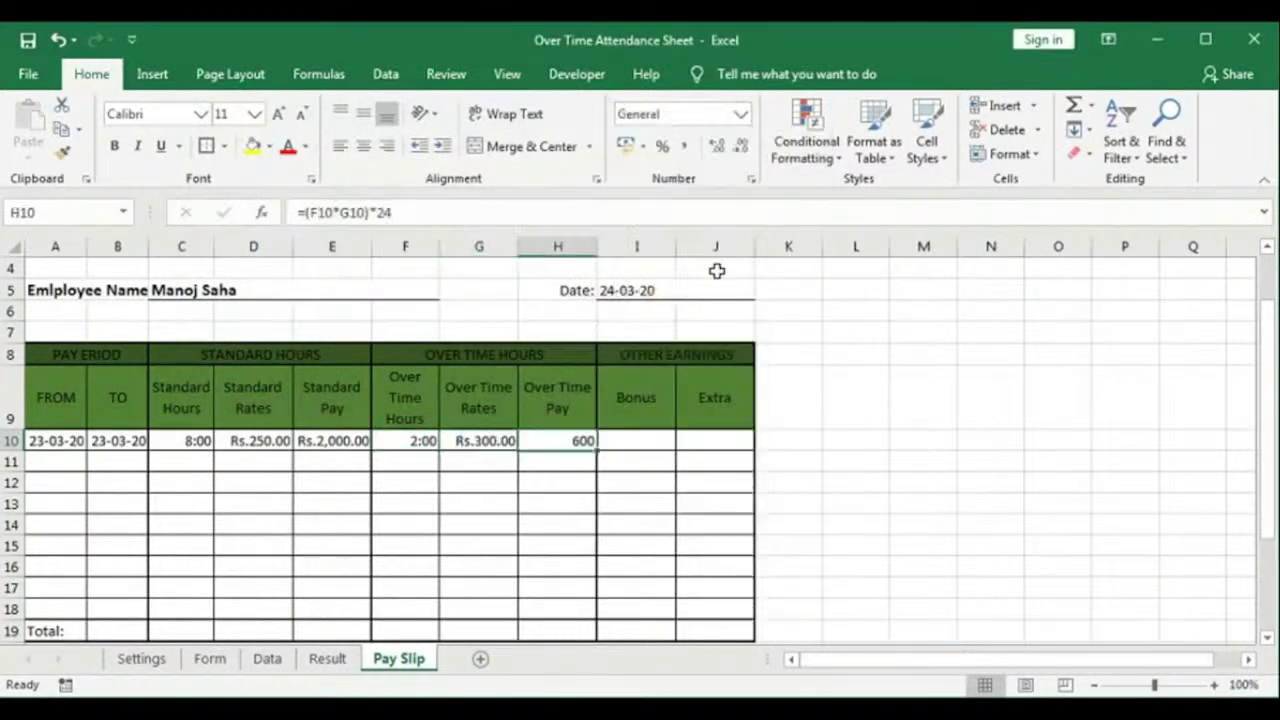
click(740, 113)
click(692, 244)
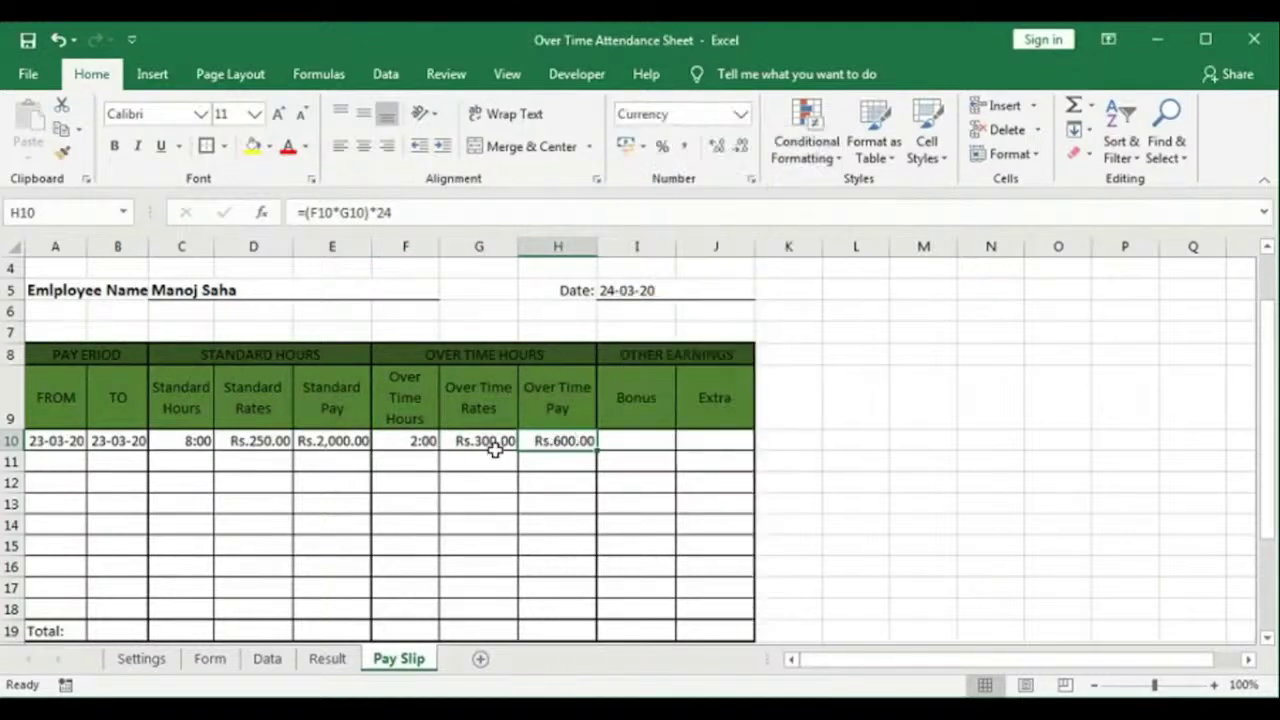
click(636, 440)
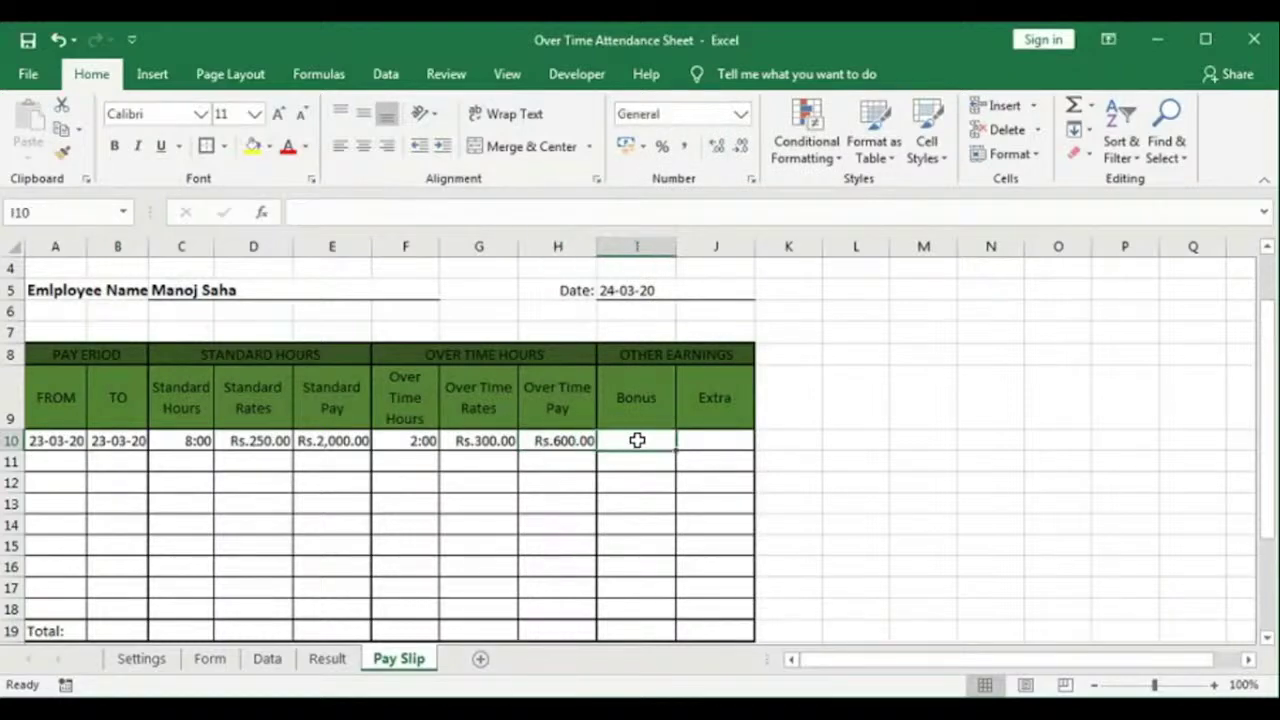
Step: Review the row 10 Bonus and Extra cells, then pick the second employee in C5's dropdown
click(700, 441)
click(642, 443)
click(707, 442)
click(645, 441)
click(694, 441)
click(666, 441)
click(243, 289)
click(447, 290)
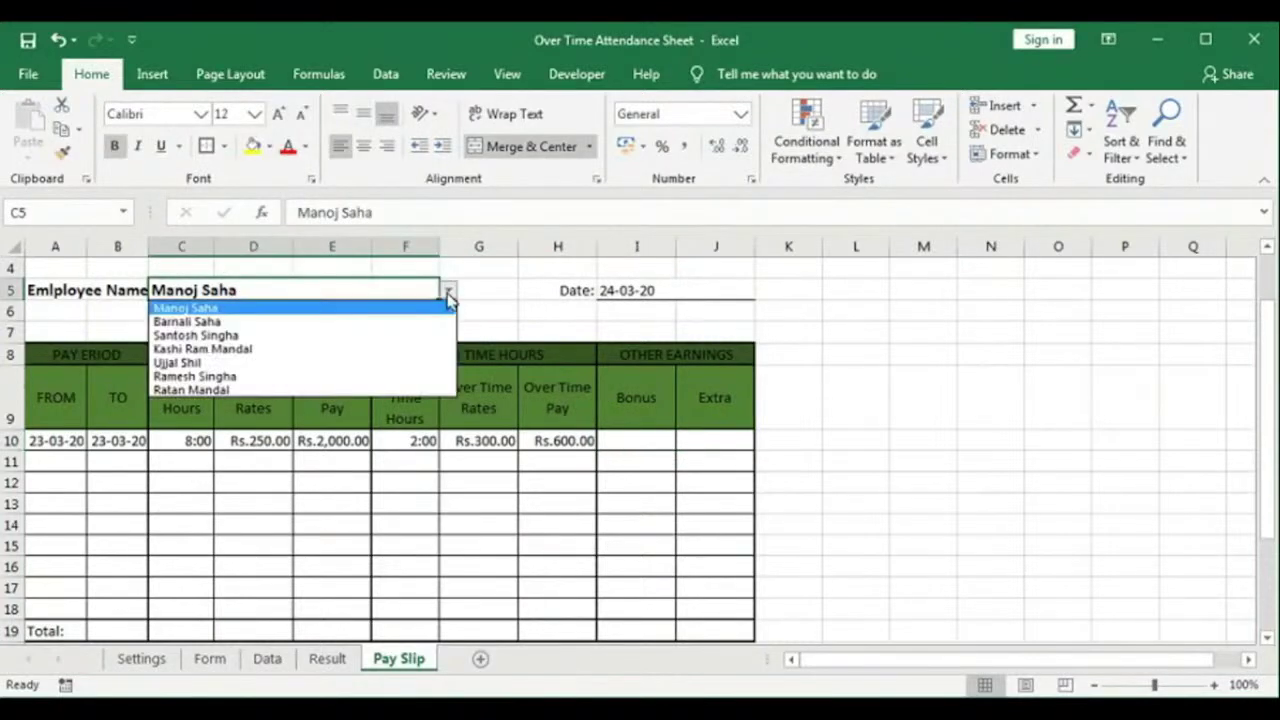
click(398, 320)
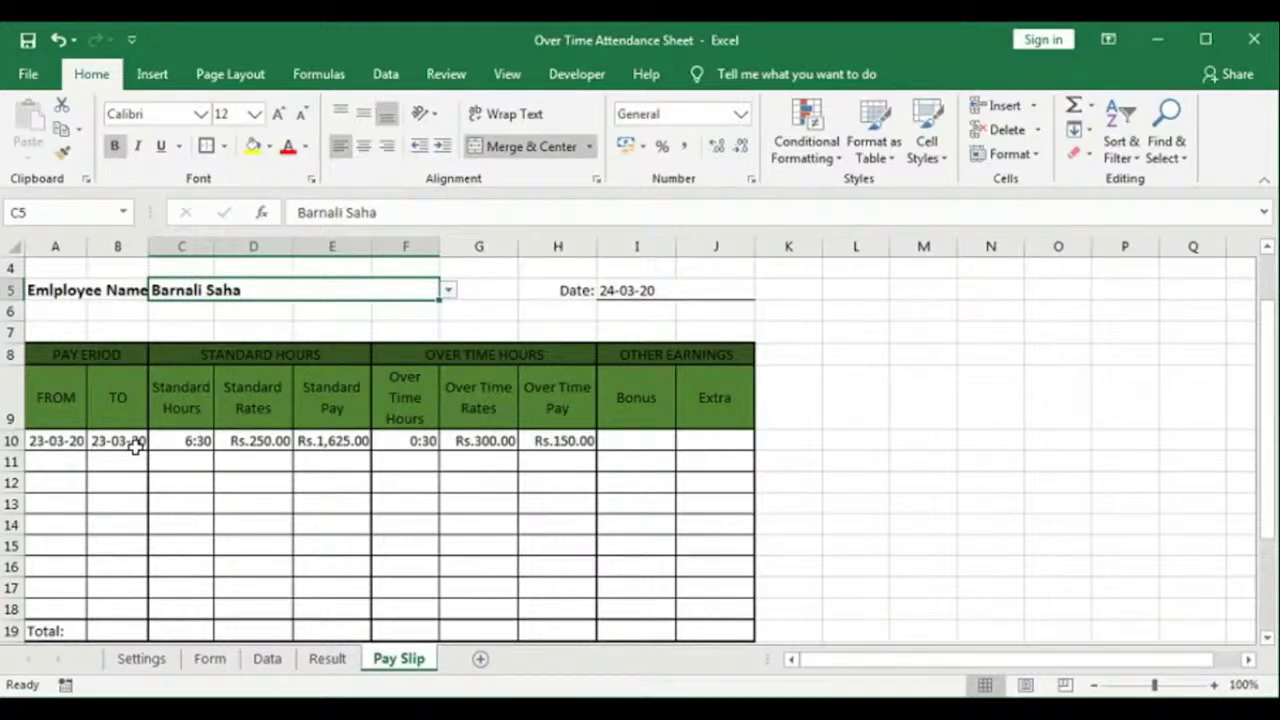
Step: Compare the 6:30 standard hours against the Data and Result sheets, ending back on Pay Slip
click(264, 658)
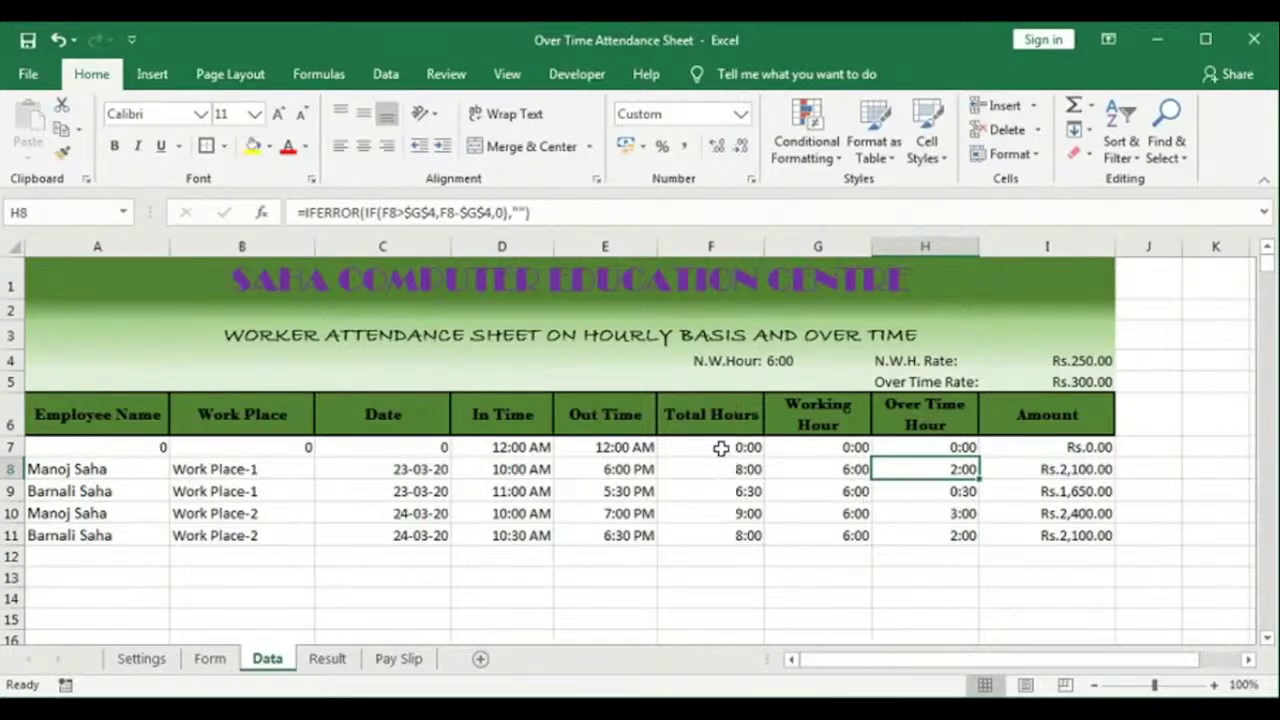
click(398, 658)
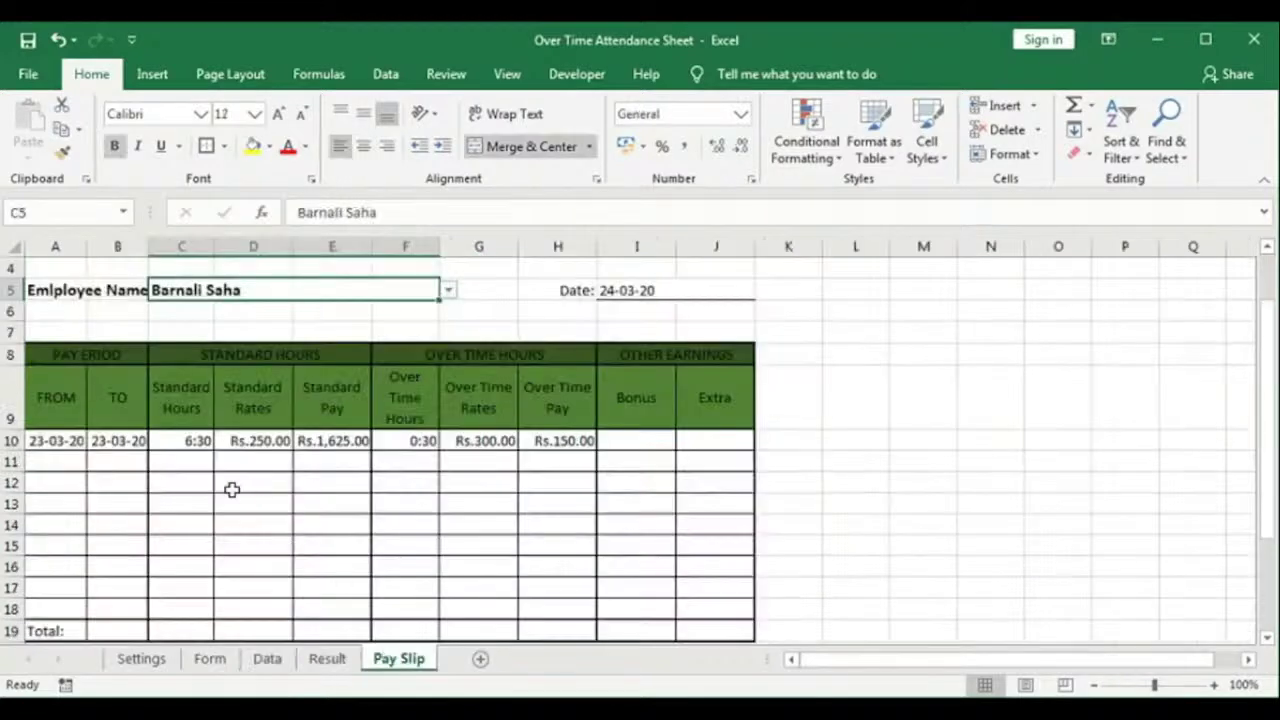
click(186, 437)
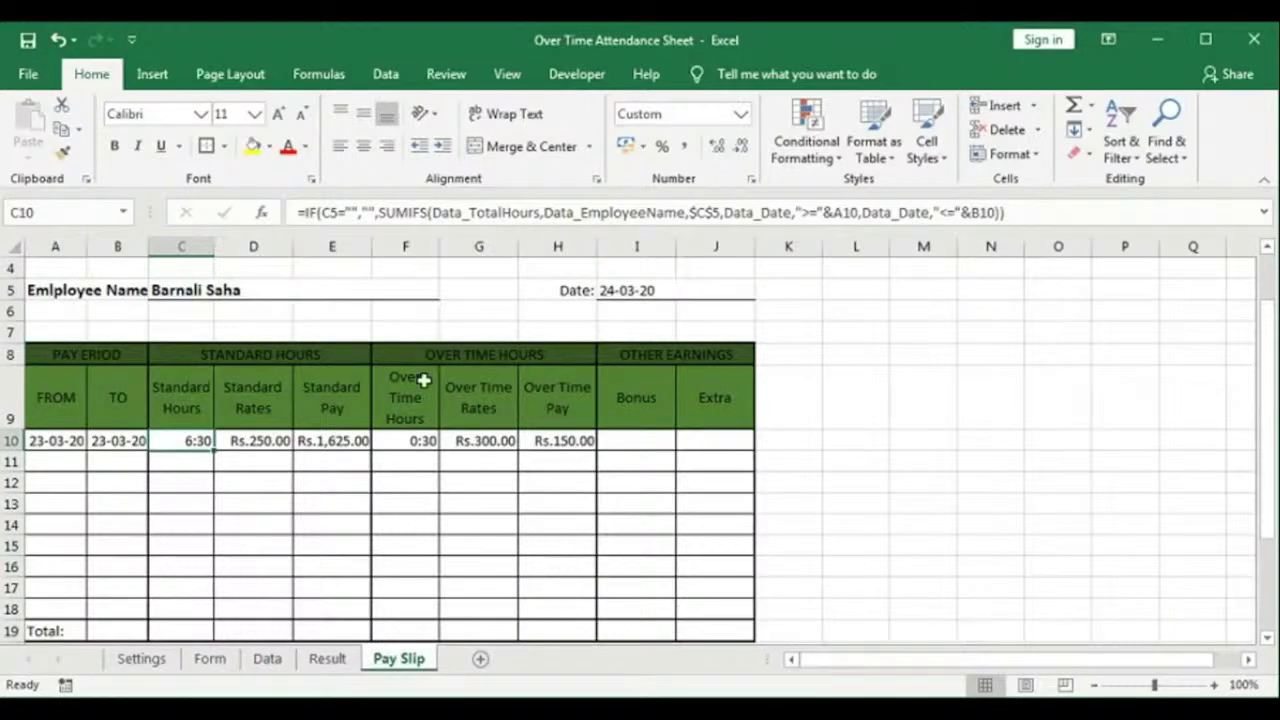
click(267, 659)
click(328, 659)
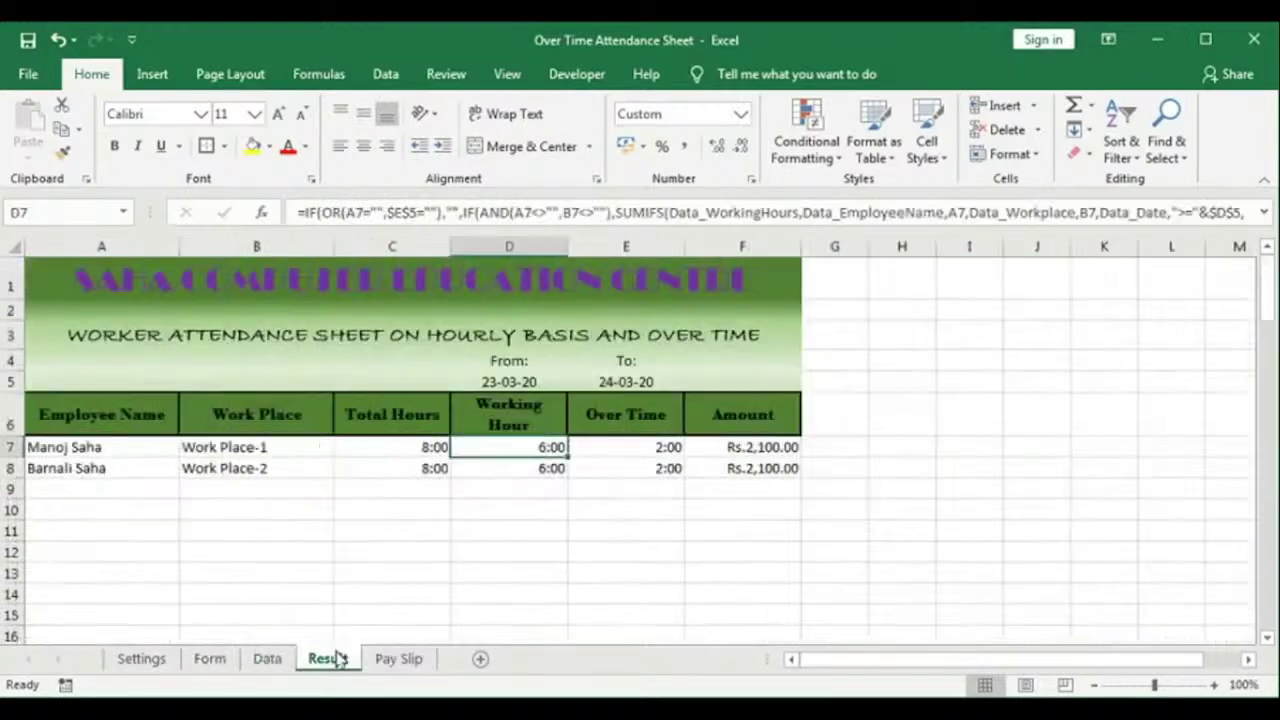
click(398, 659)
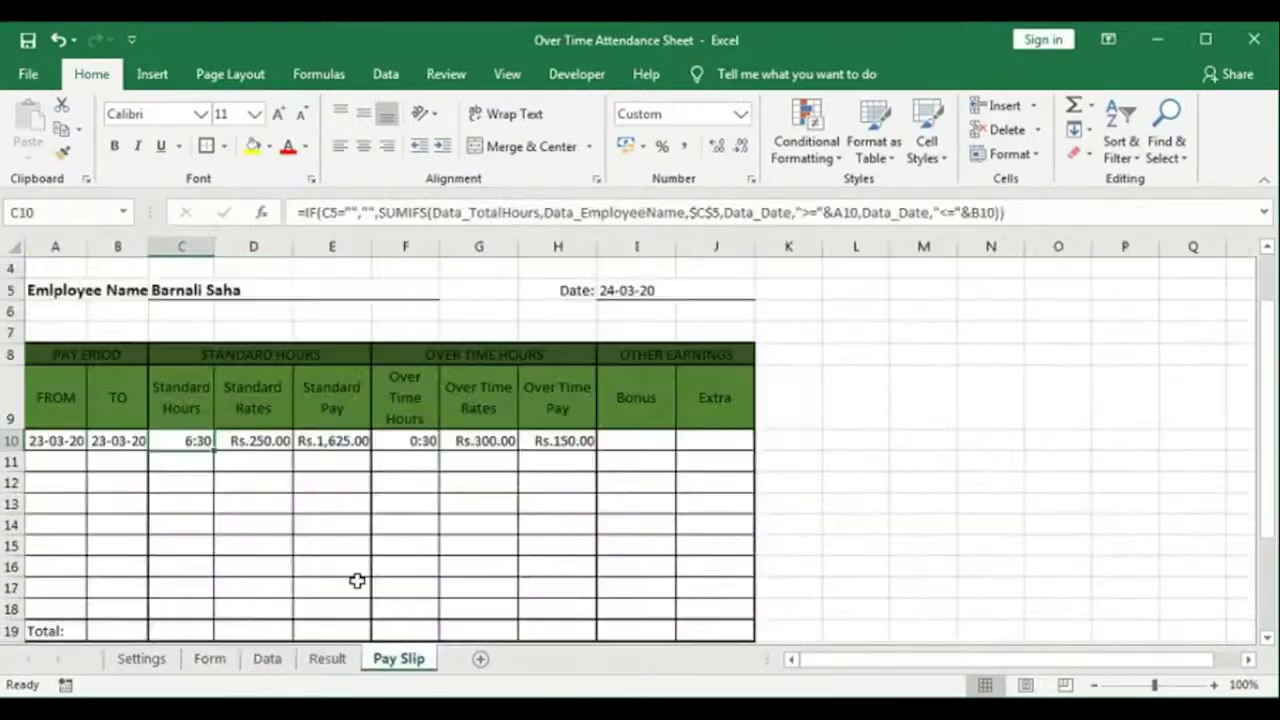
Step: Replace Data_TotalHours with Data_WorkingHours in C10's formula, using the F3 Paste Name list
double_click(191, 440)
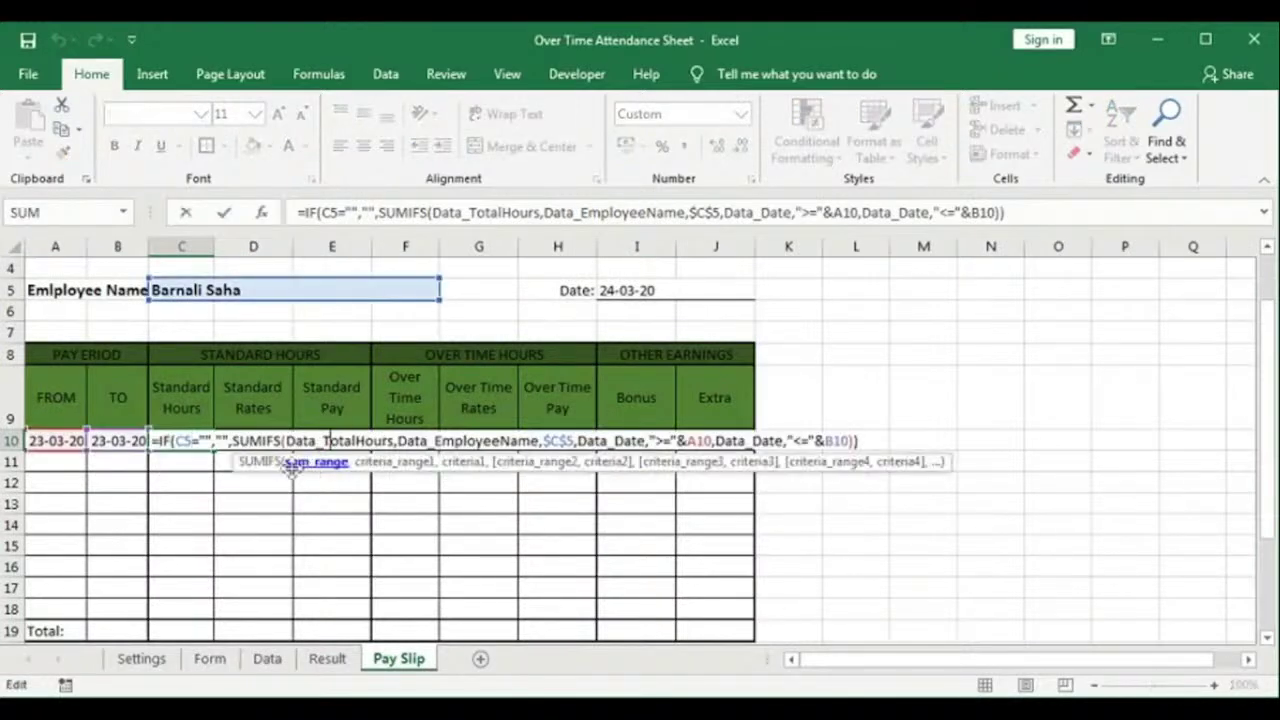
click(311, 465)
key(F3)
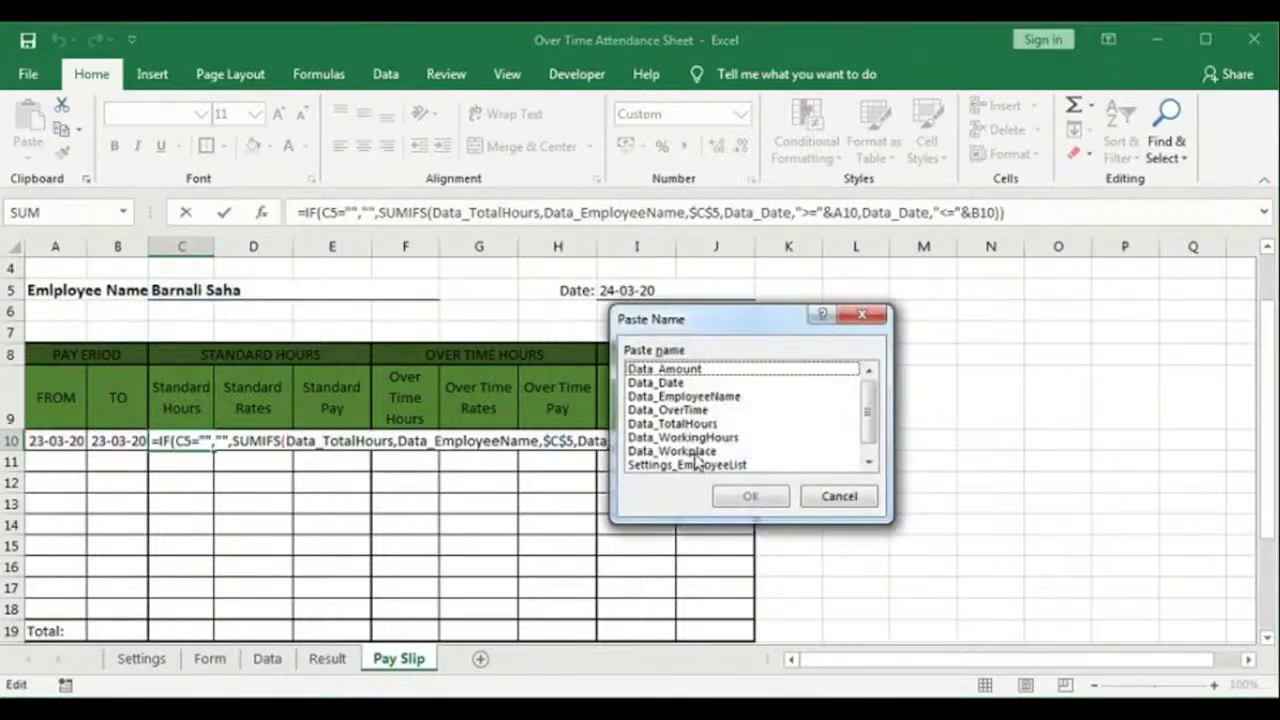
click(683, 437)
click(749, 495)
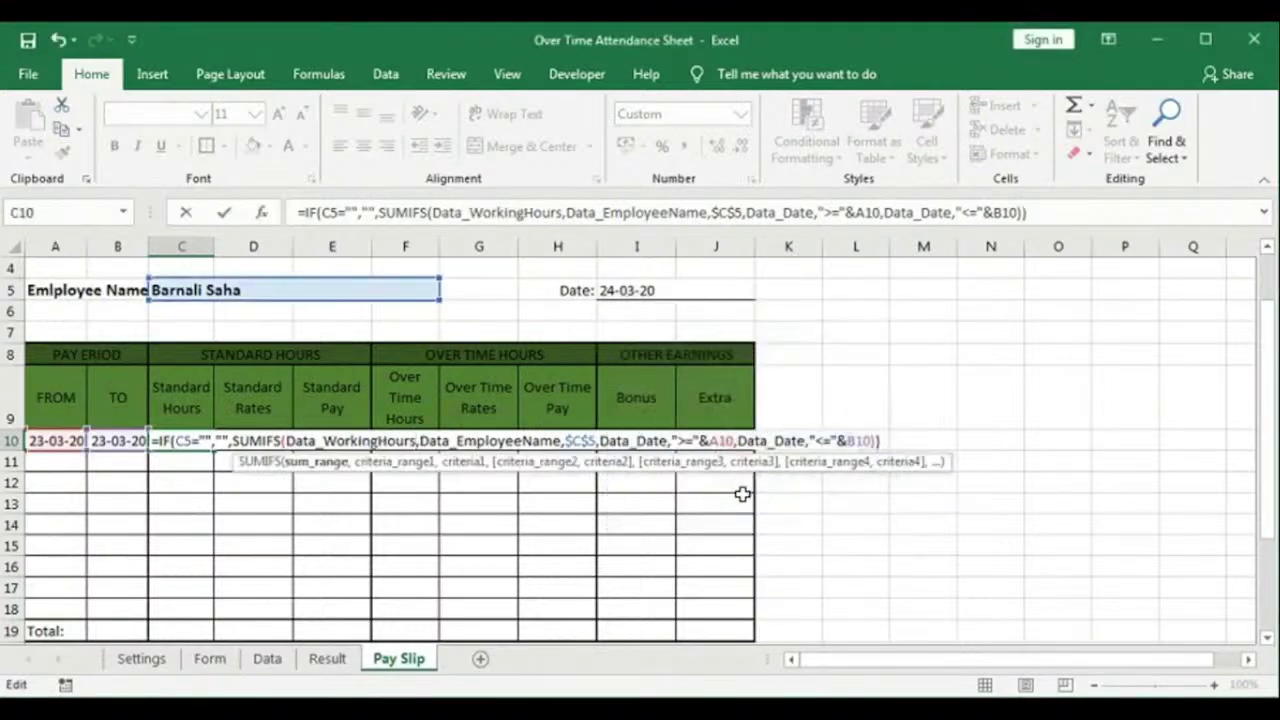
key(Return)
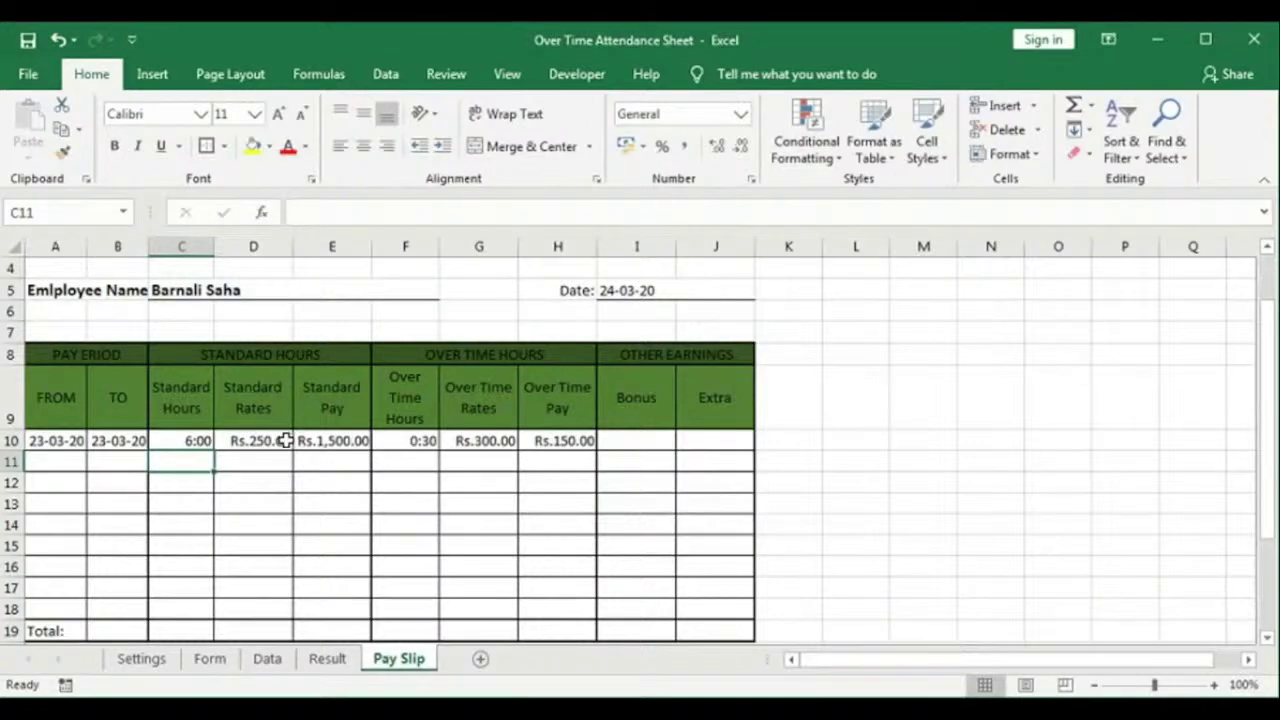
Step: Enter 24-03-20 as the pay period end date in B10
click(115, 439)
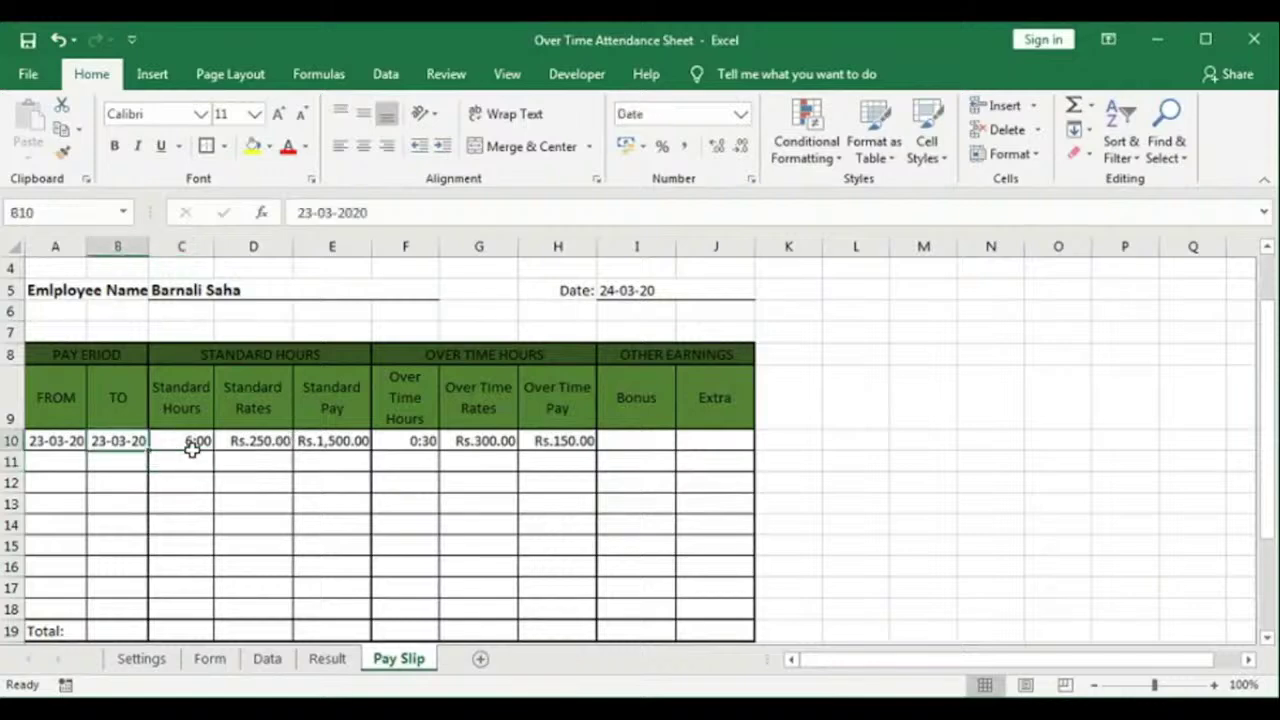
text(24-03-20)
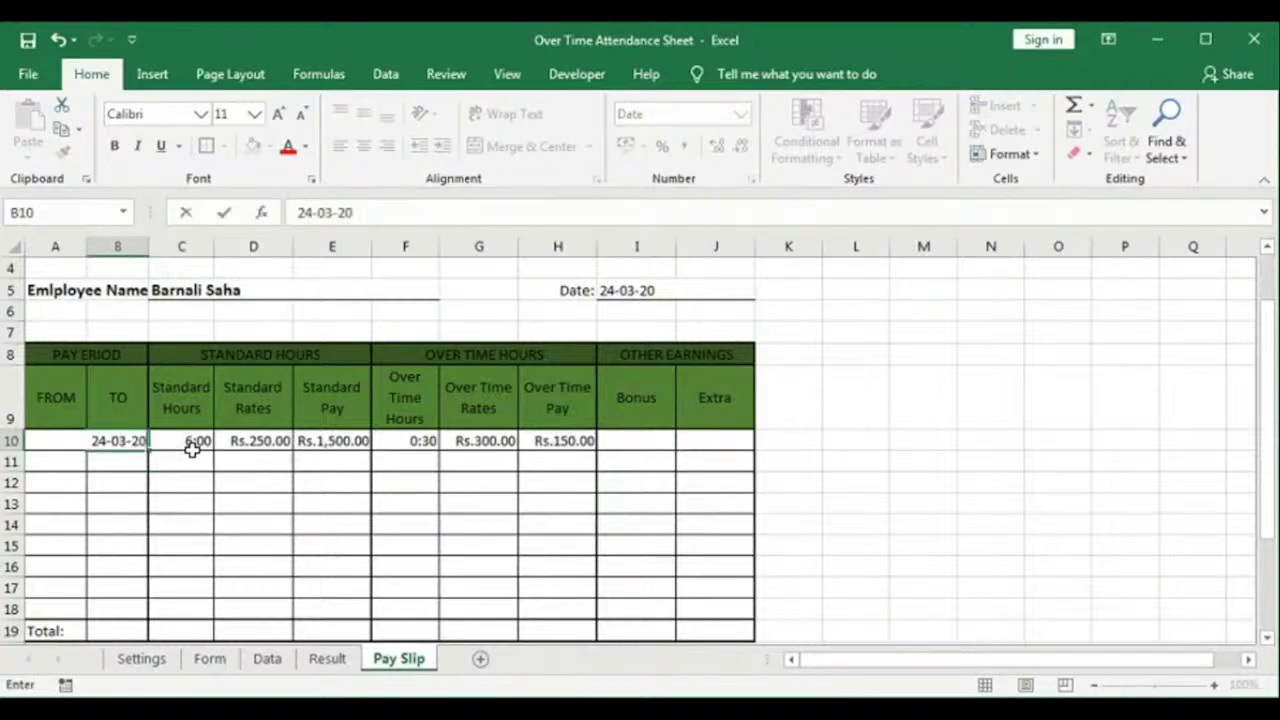
click(192, 446)
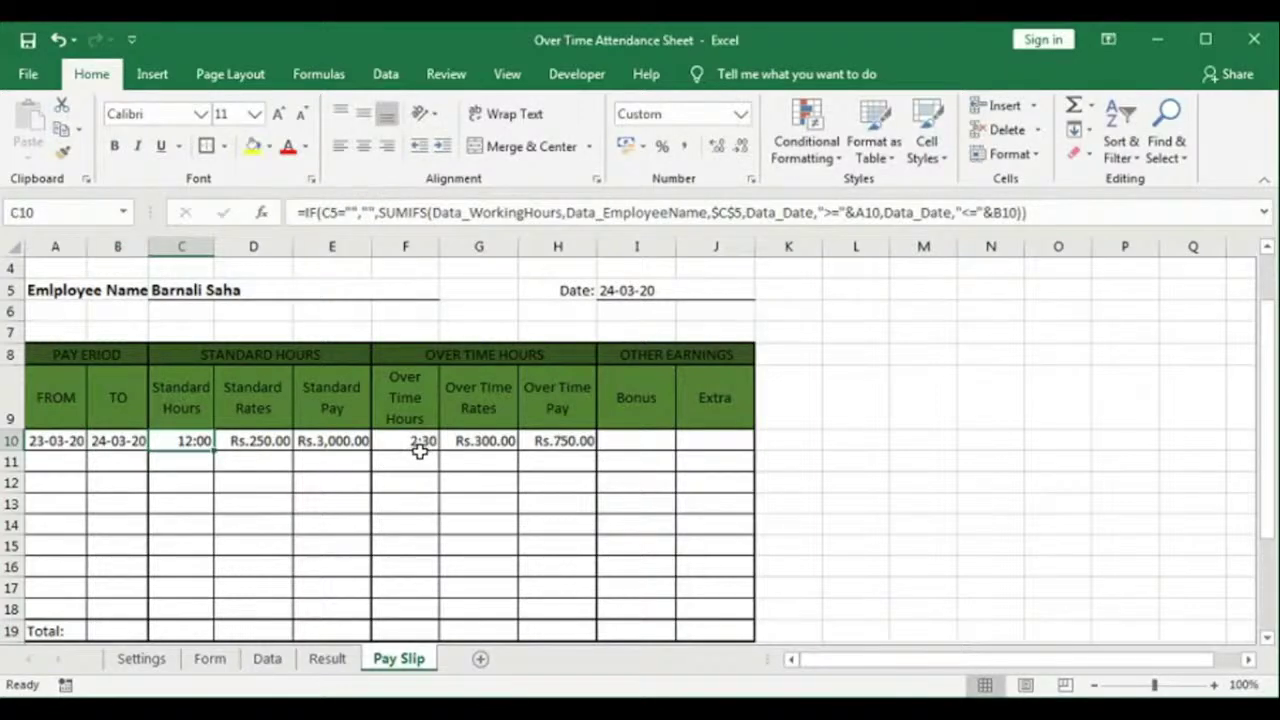
Step: Check the overtime formulas for attendance rows 9 and 11 on the Data sheet
click(283, 662)
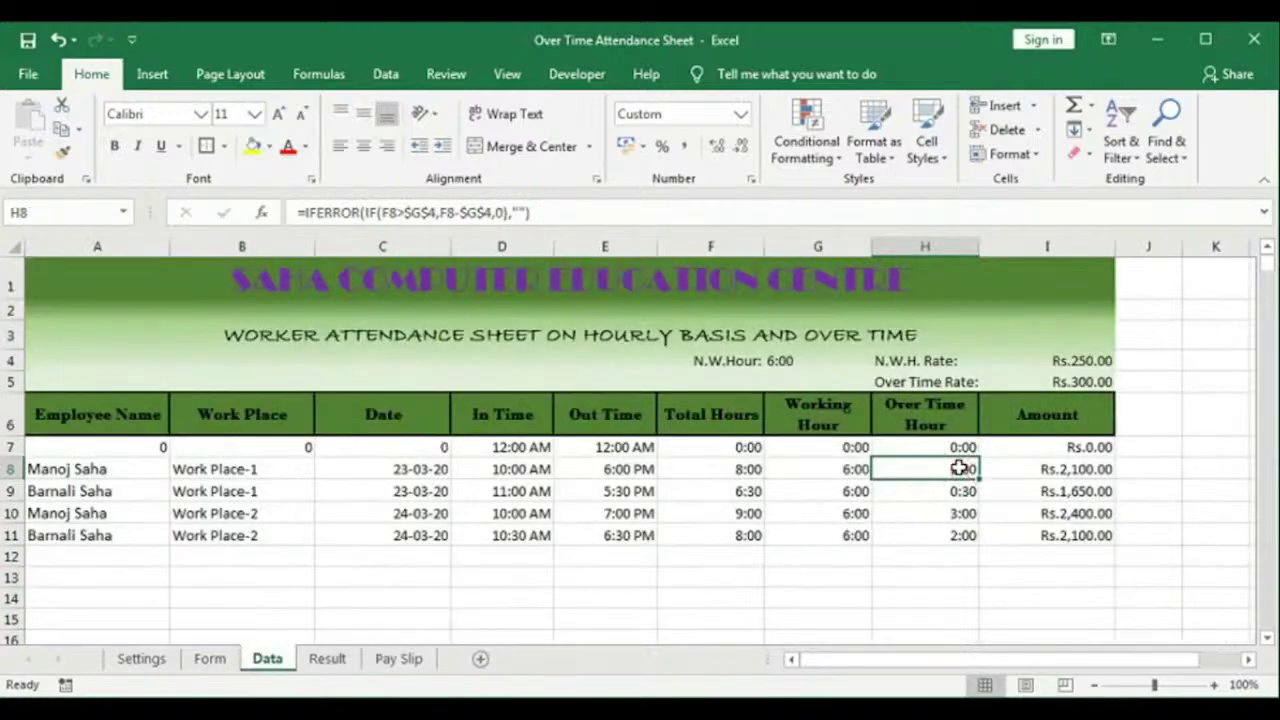
drag(105, 490, 934, 486)
click(951, 486)
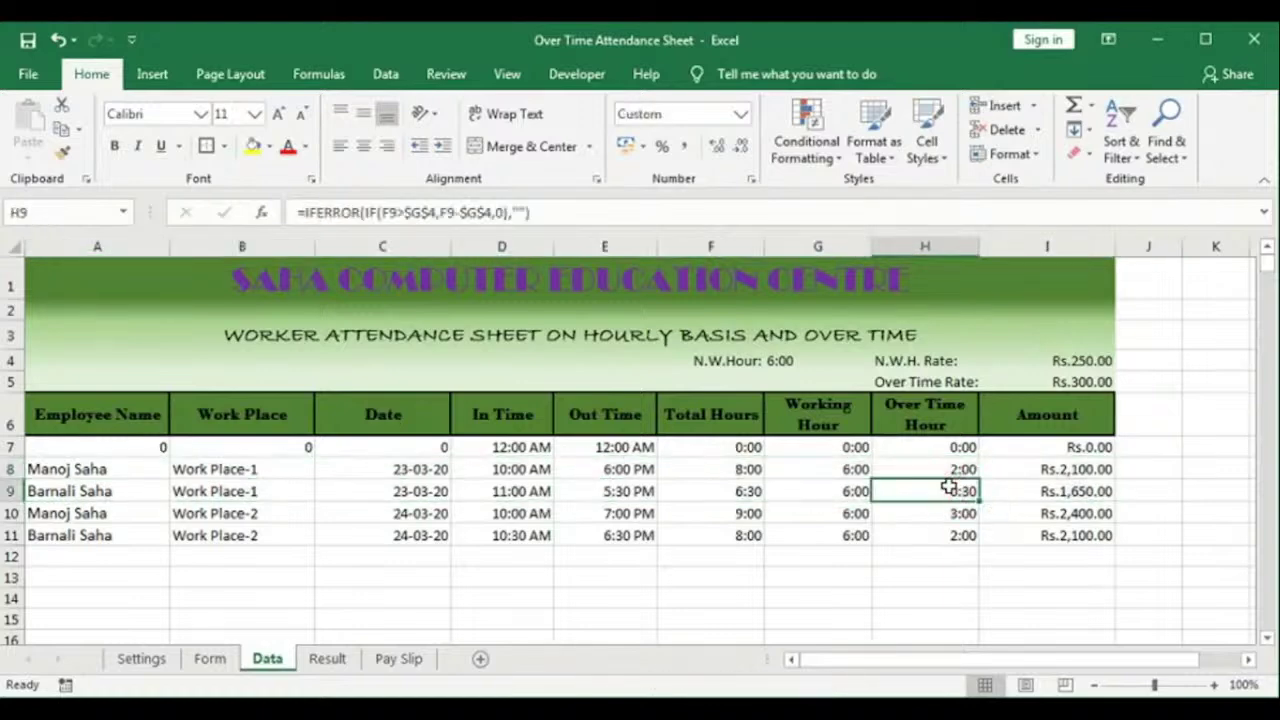
drag(110, 540, 931, 531)
click(931, 531)
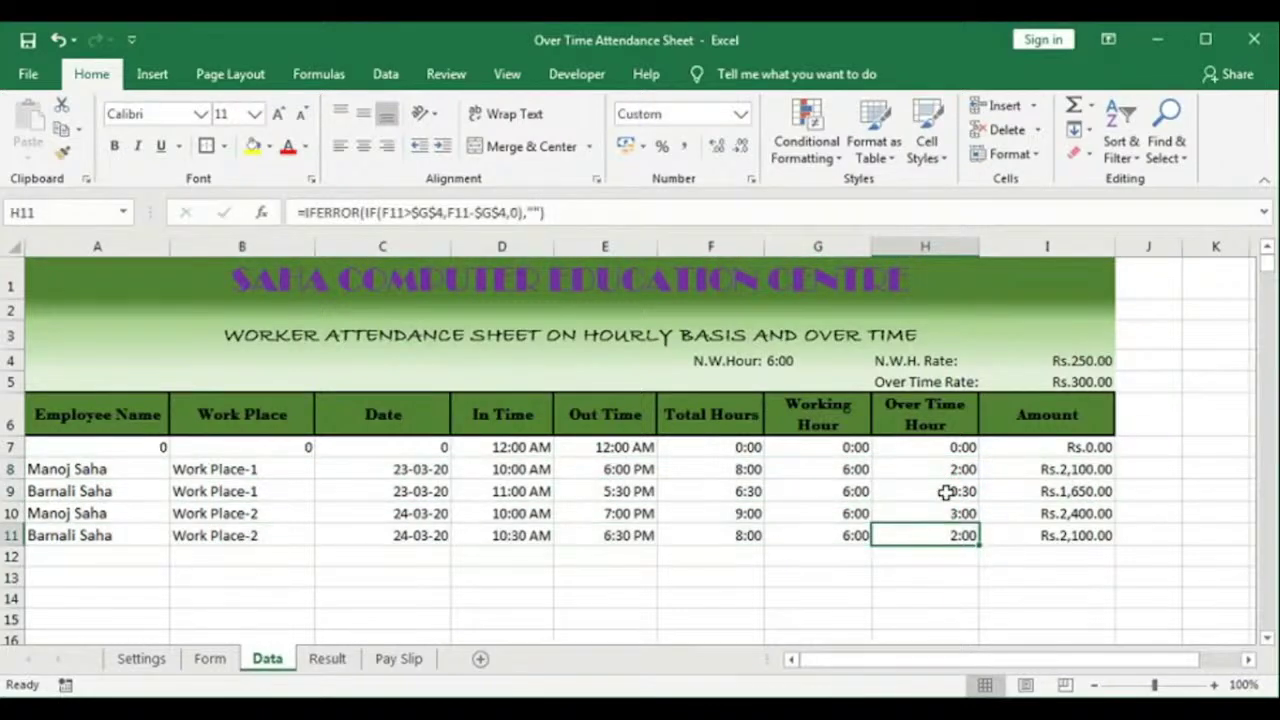
click(962, 491)
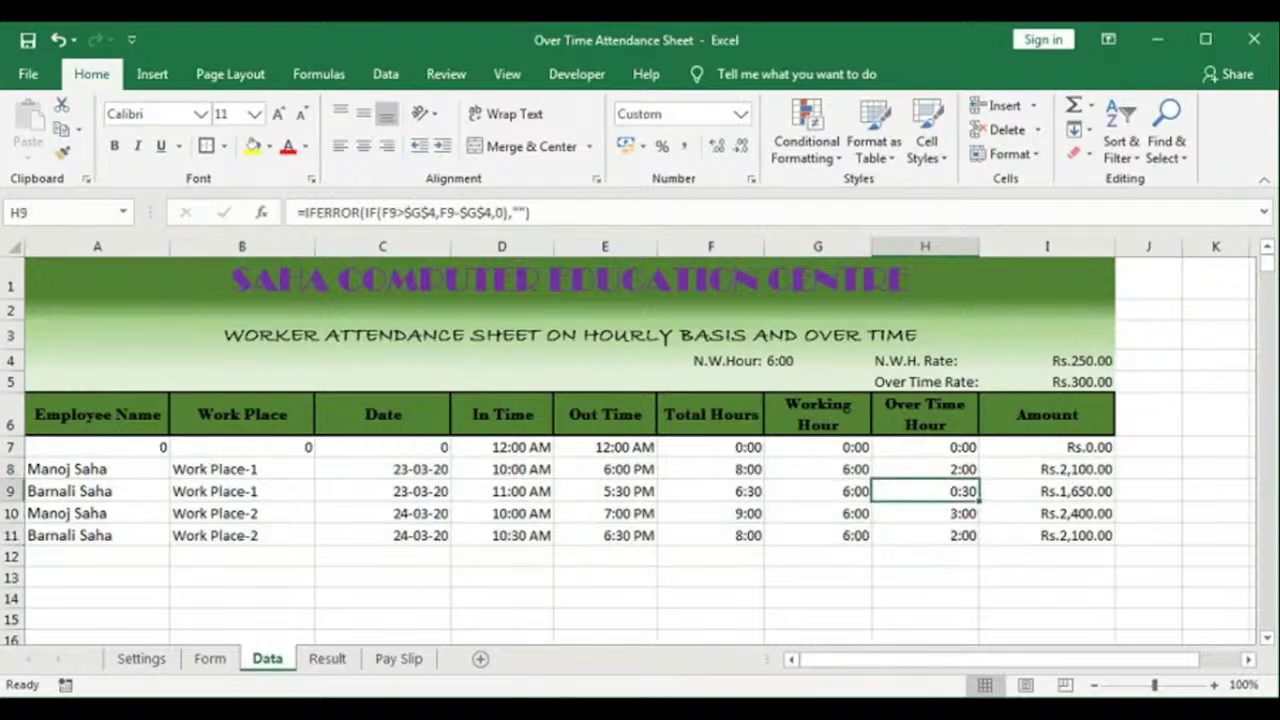
click(405, 659)
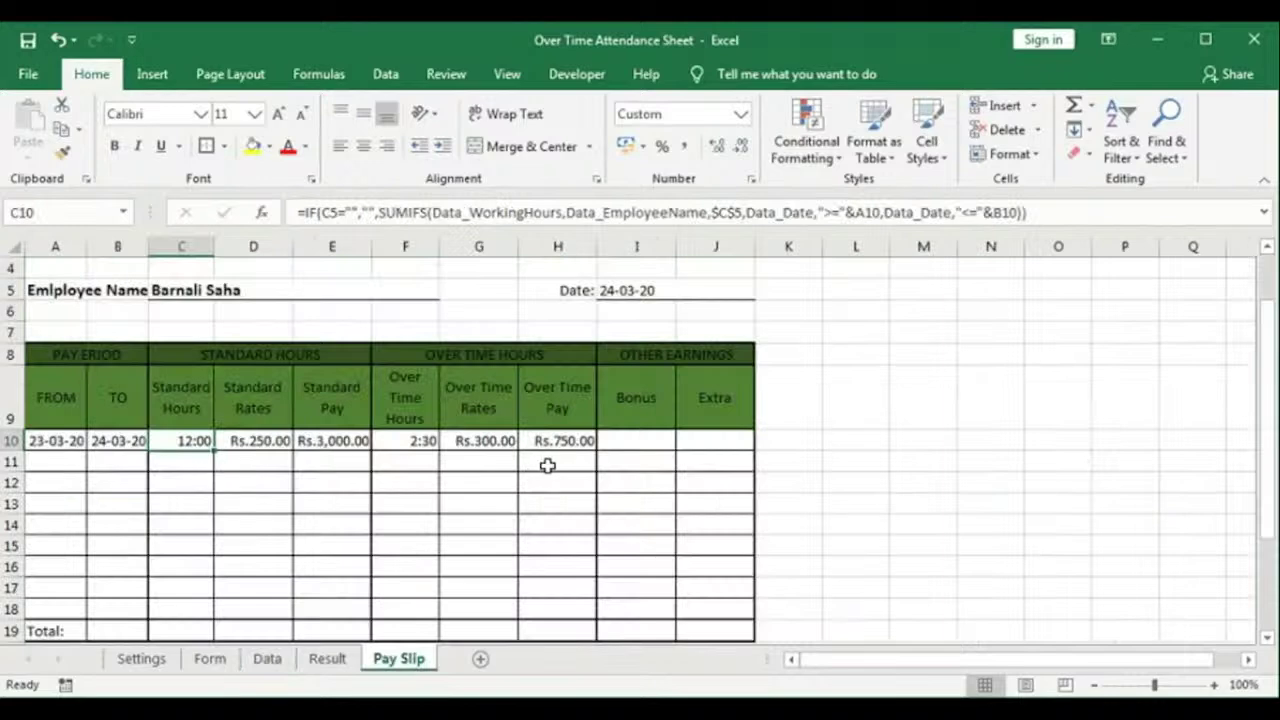
Step: Choose the other employee in the C5 dropdown and go to the Bonus cell I10
click(294, 289)
click(449, 289)
click(310, 316)
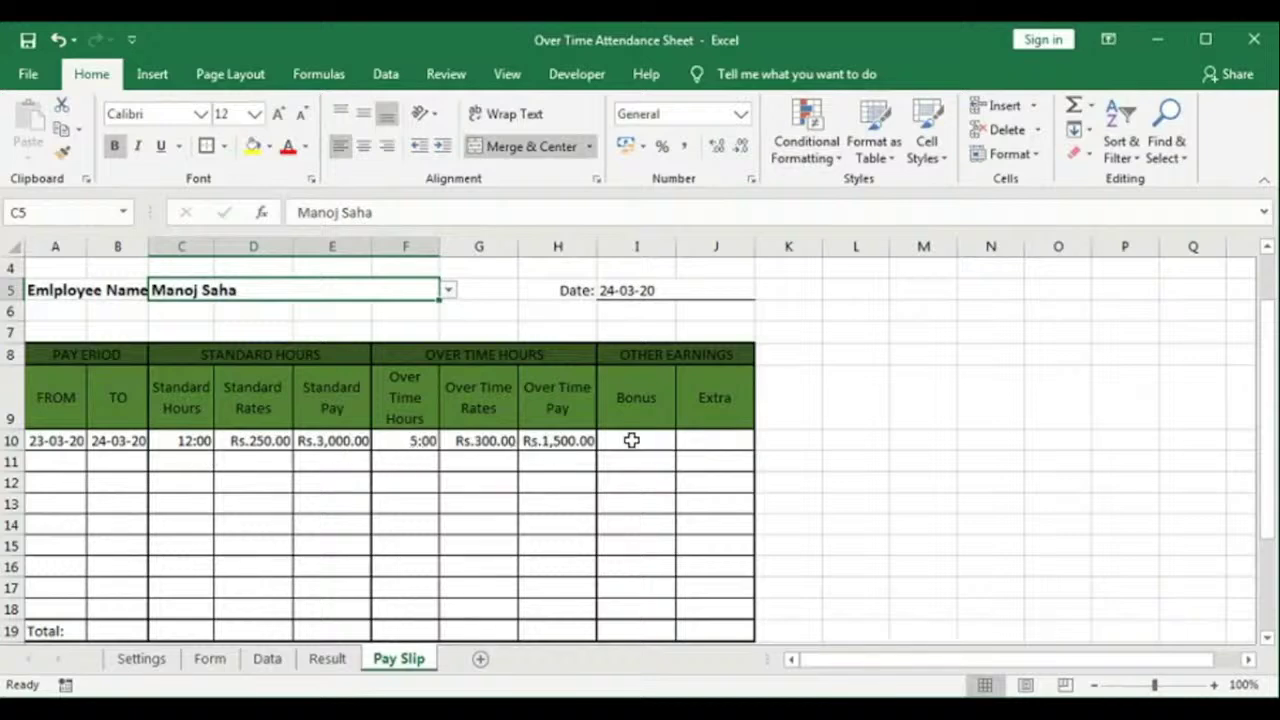
click(632, 440)
Step: Enter a 2000 bonus, format I10:J10 as Currency (Rs.2,000.00), and extend C10:H10 down to row 18
text(2000)
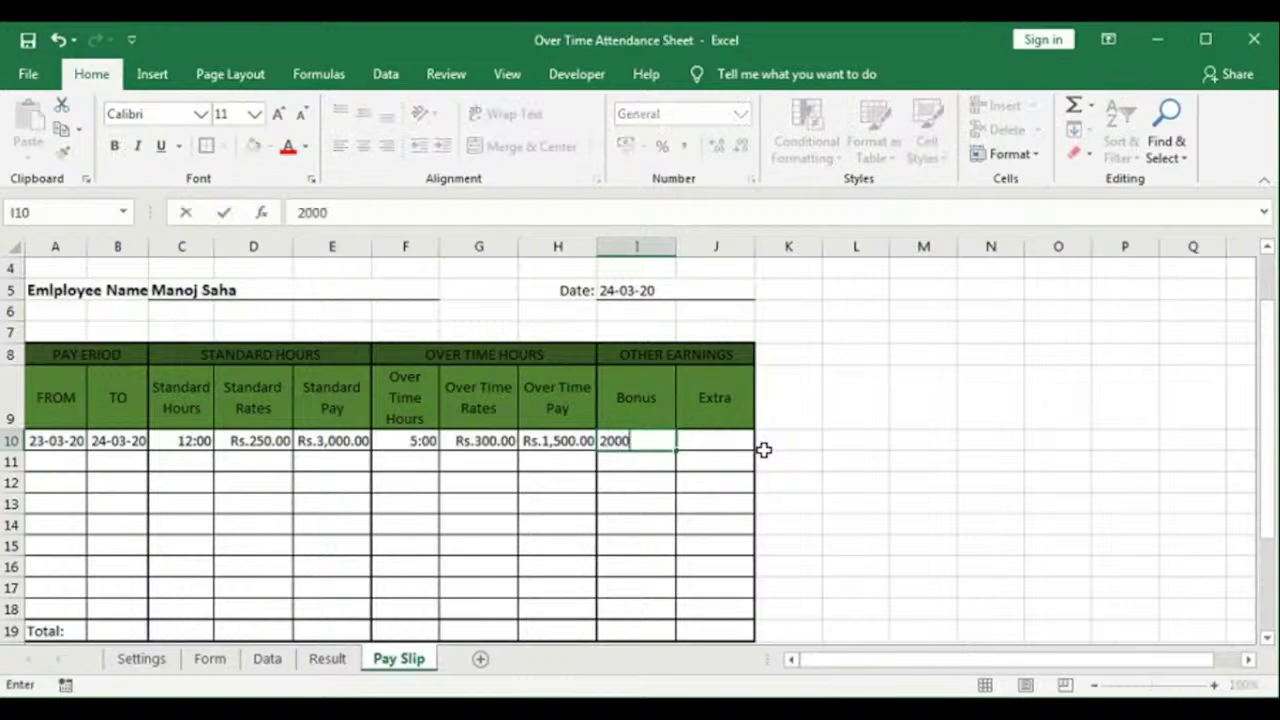
key(Return)
mouse_move(657, 447)
mouse_down()
mouse_move(714, 440)
mouse_move(697, 442)
mouse_up()
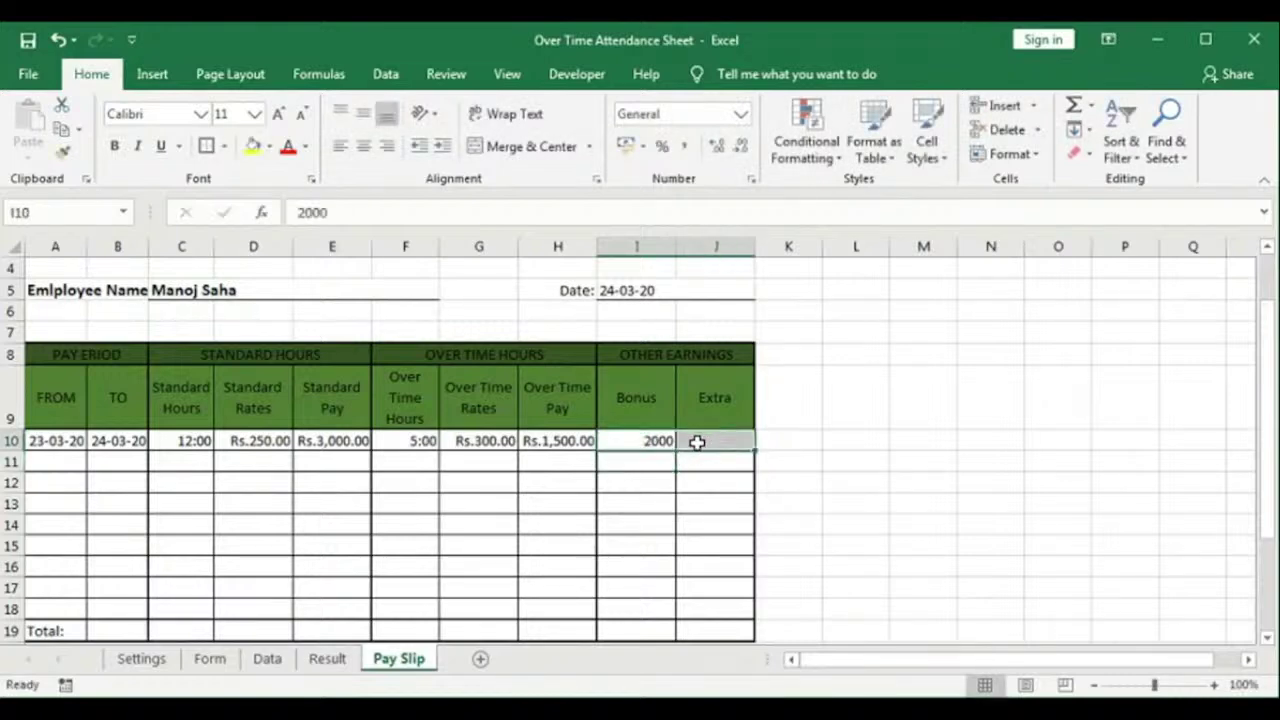
click(740, 114)
click(697, 235)
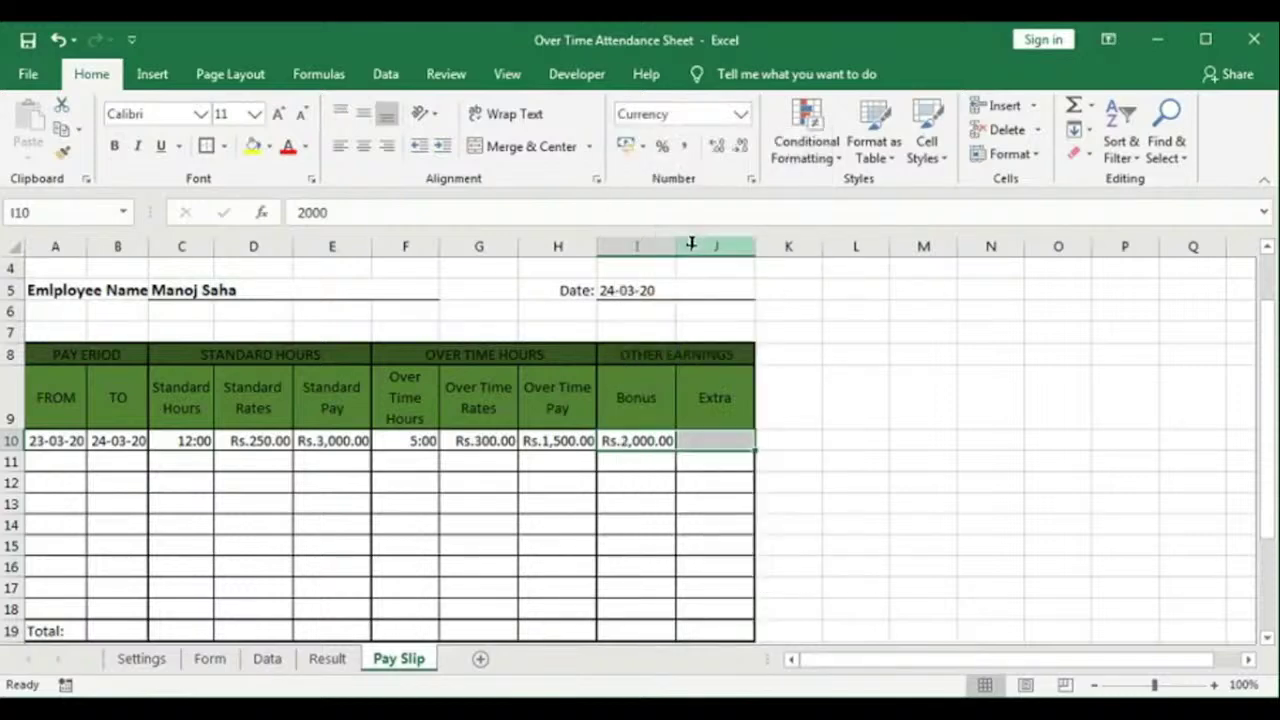
click(478, 503)
drag(183, 440, 588, 610)
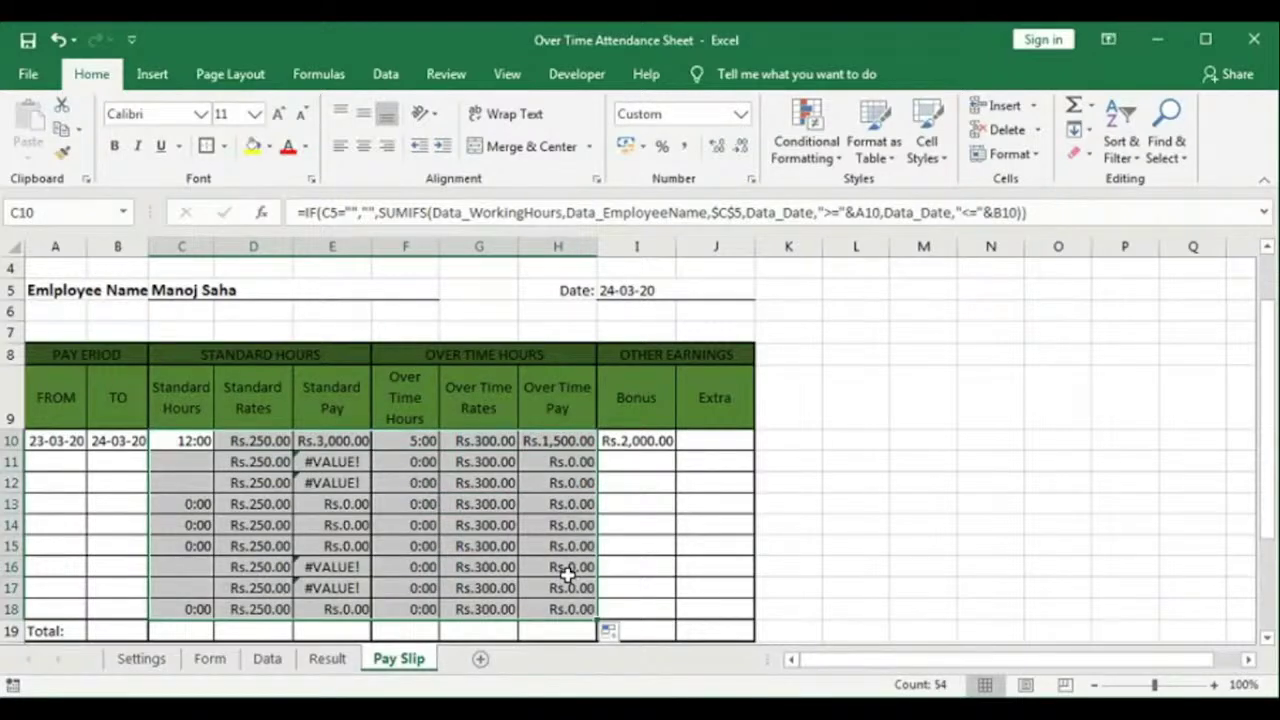
Step: Make C10's employee reference absolute ($C$5) and fill the hours formula down to C18
click(332, 504)
double_click(332, 504)
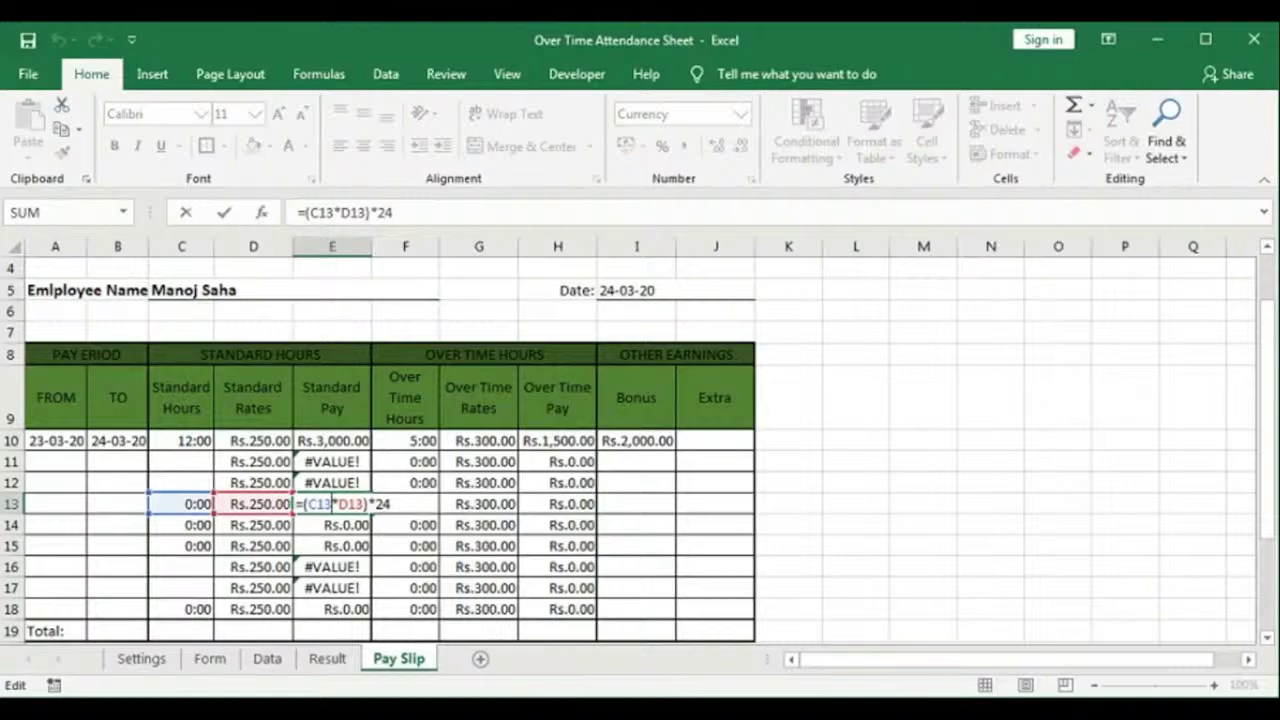
key(Return)
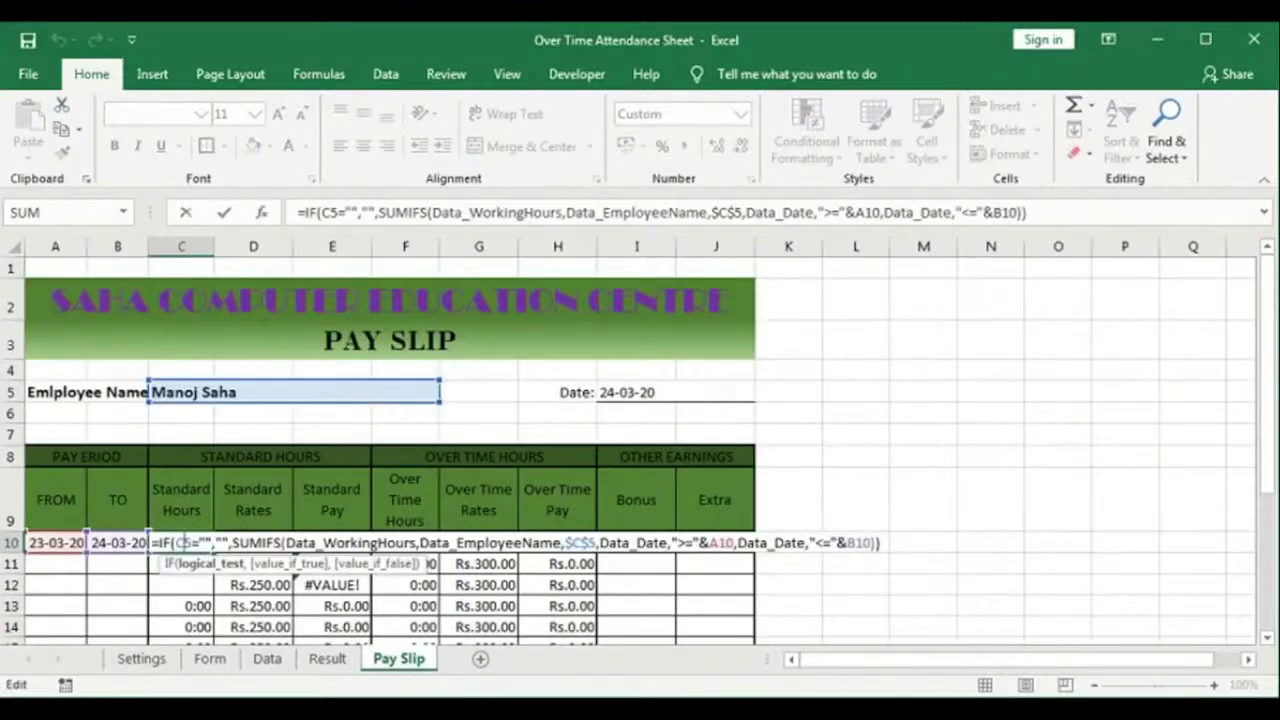
key(F4)
key(Return)
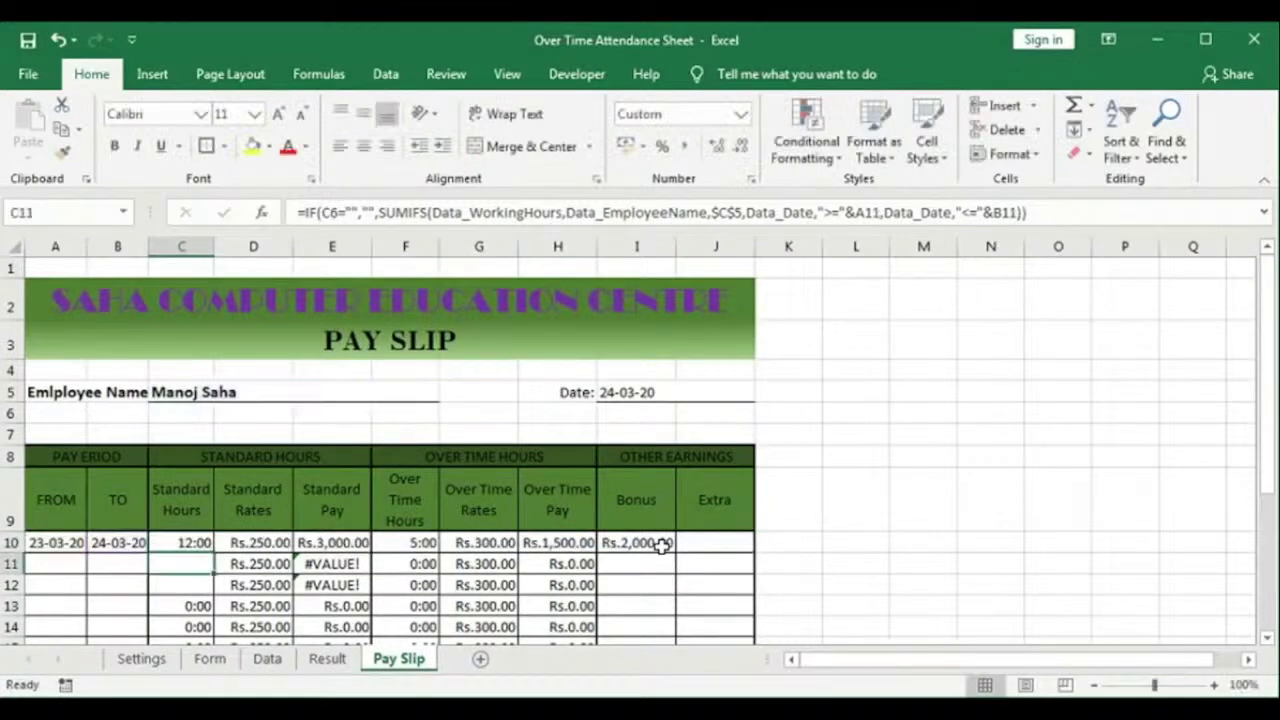
scroll(515, 460, down, 2)
click(185, 378)
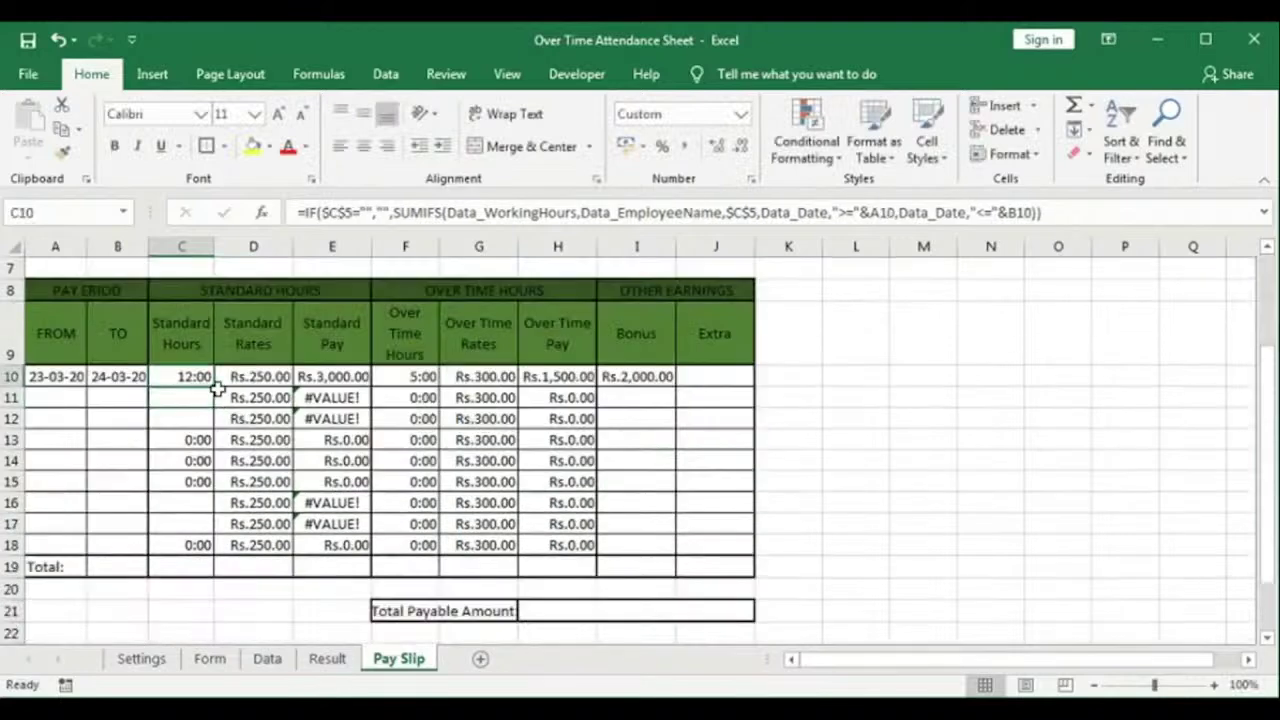
drag(213, 387, 186, 549)
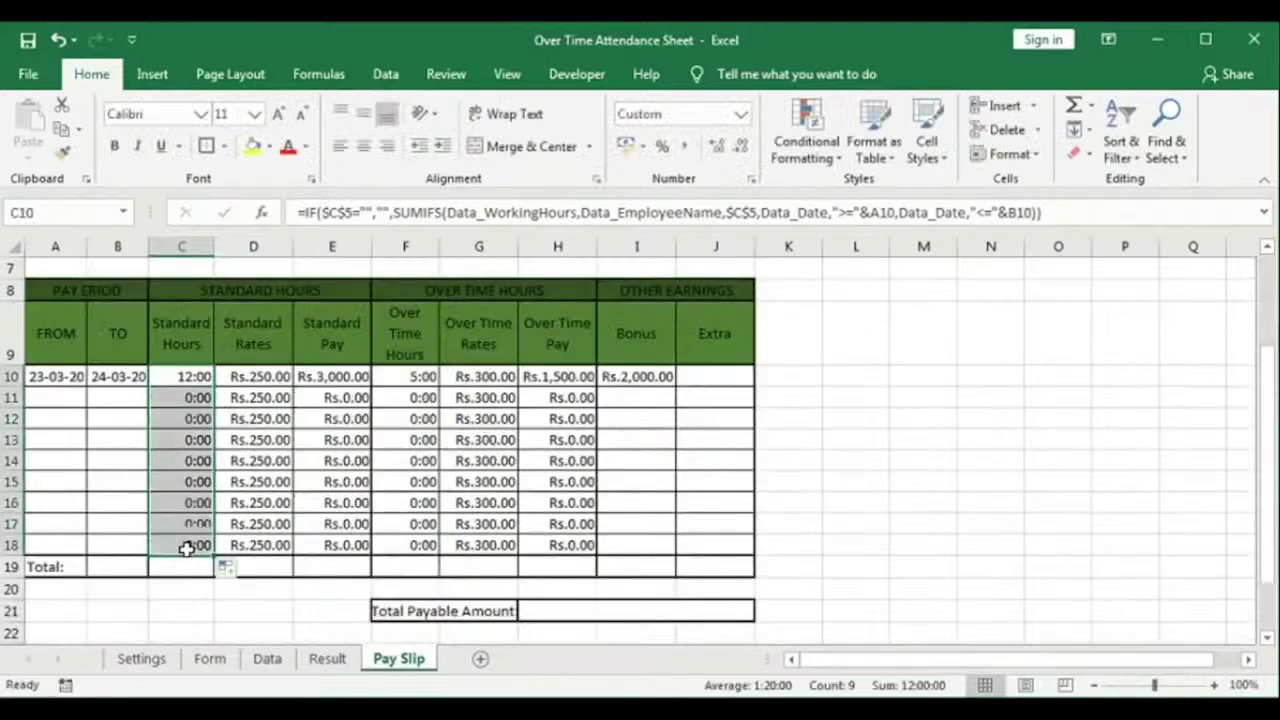
Step: Review the row 10 rates, pay and overtime formulas in D10 through G10
click(265, 376)
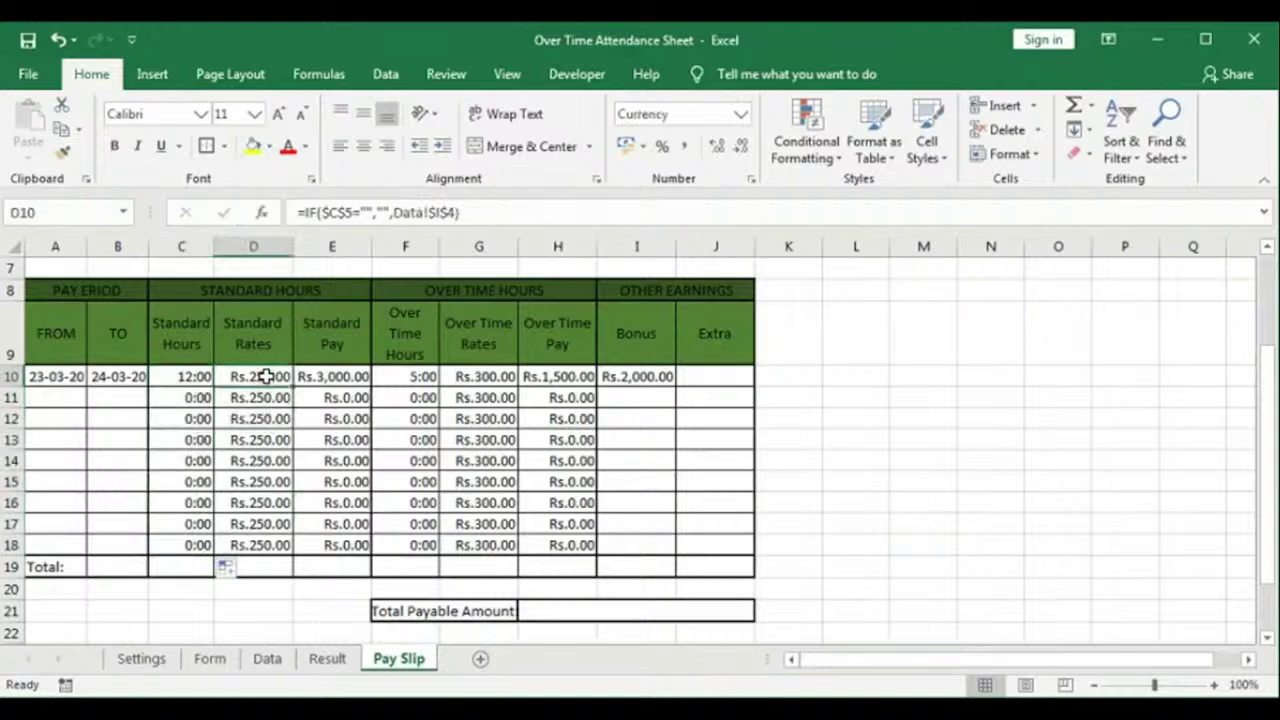
click(340, 377)
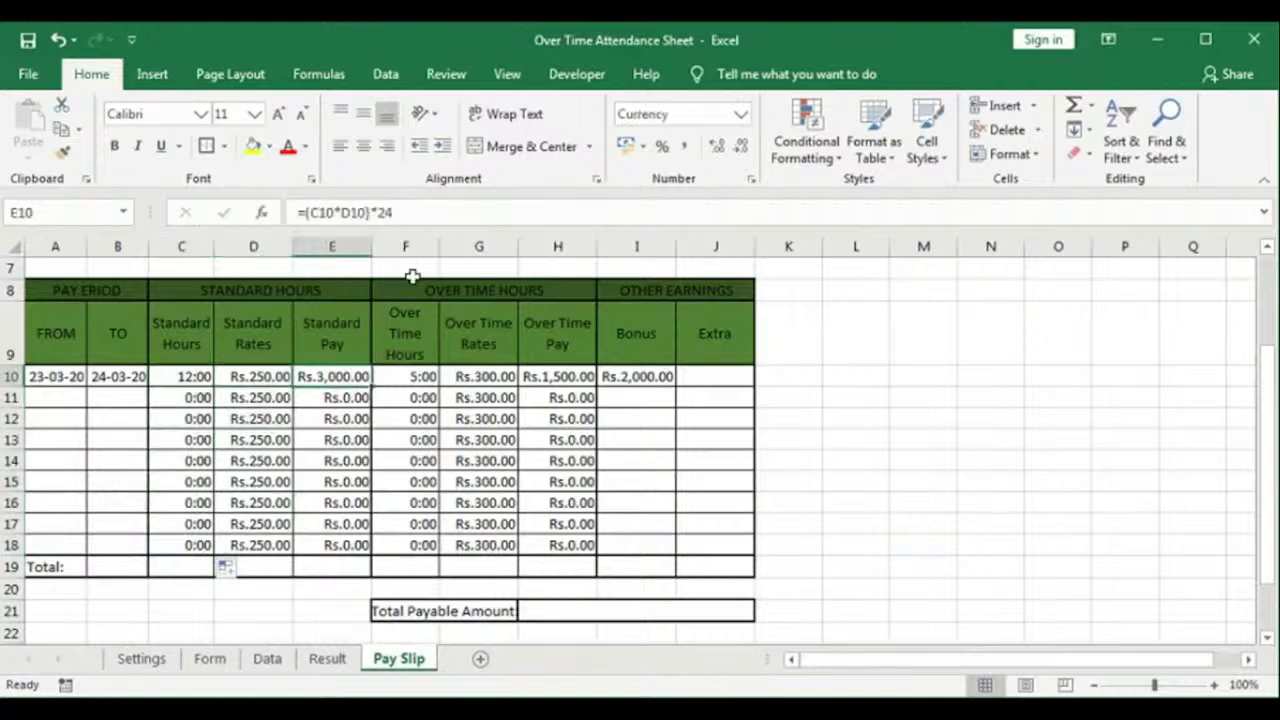
double_click(334, 376)
click(396, 385)
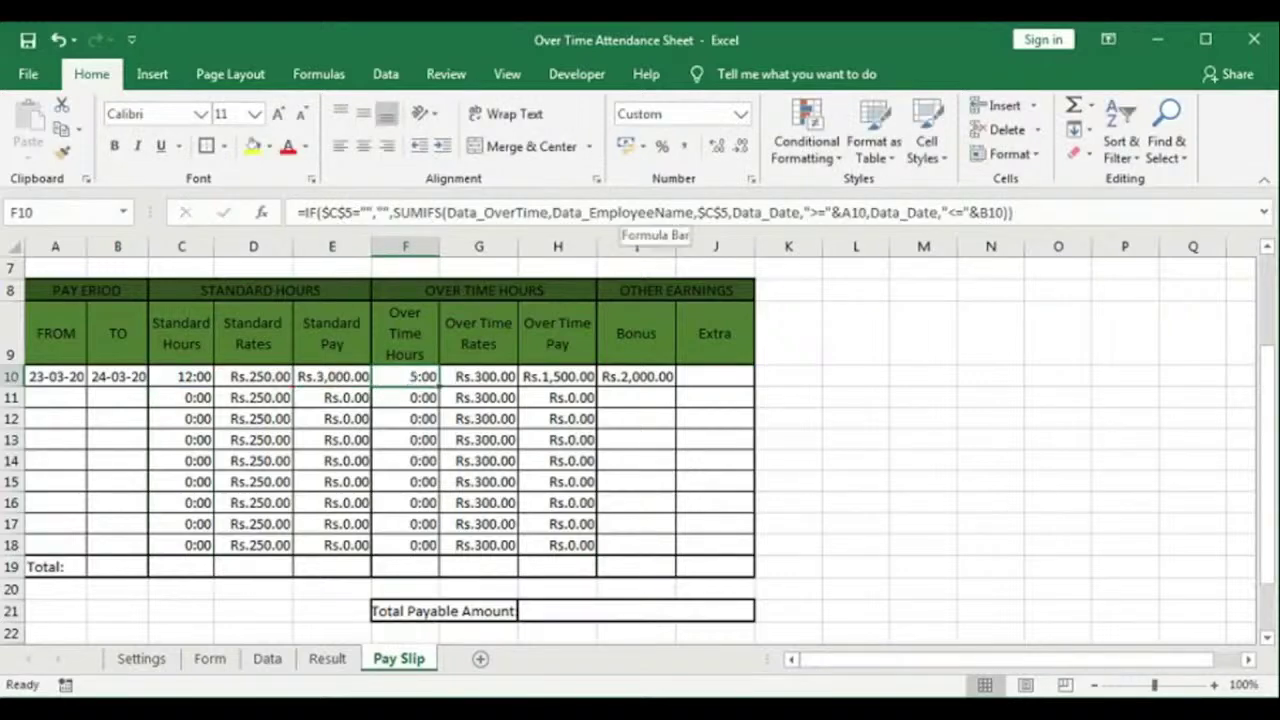
key(Right)
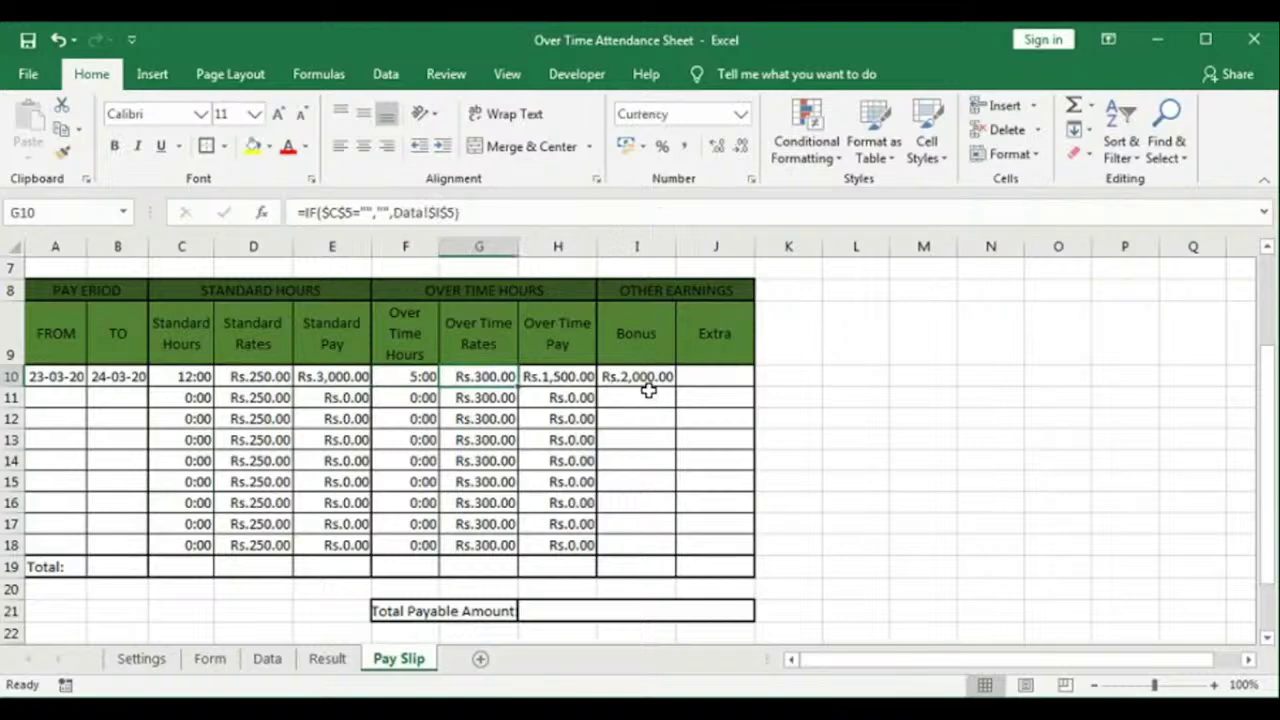
Step: Format the Bonus and Extra cells I10:J18 as Currency
click(648, 392)
drag(634, 376, 724, 549)
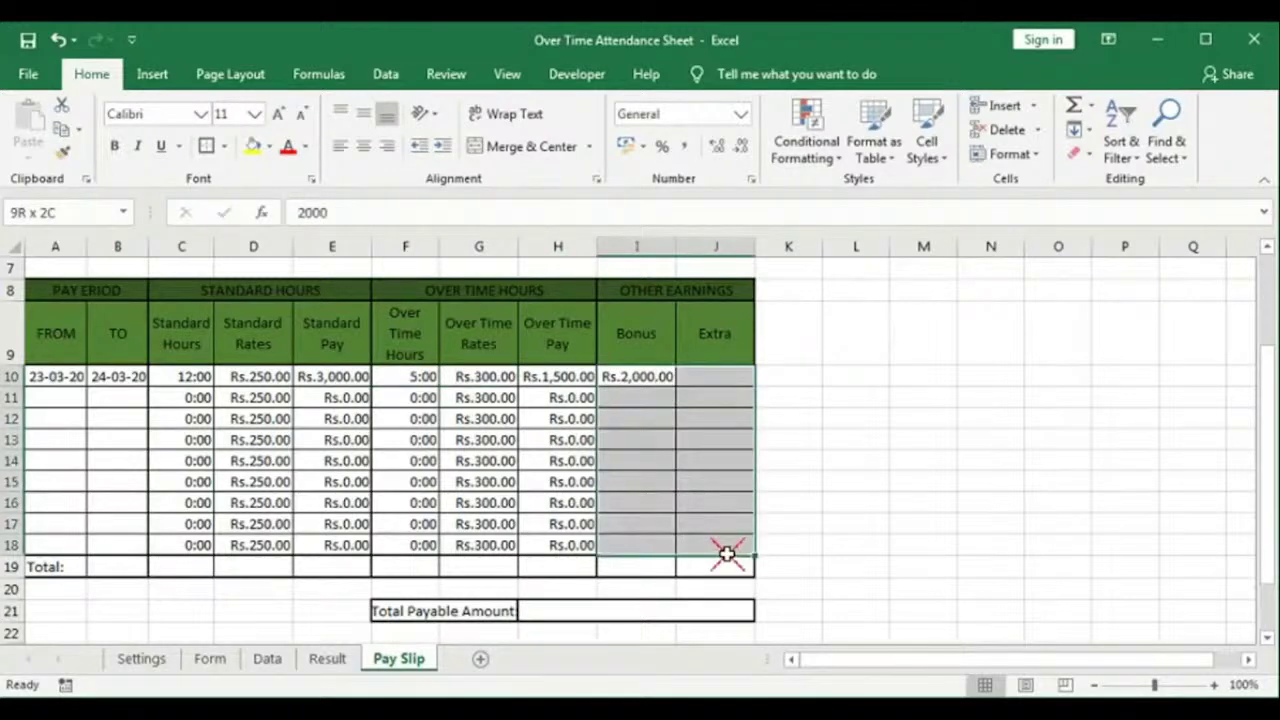
click(740, 113)
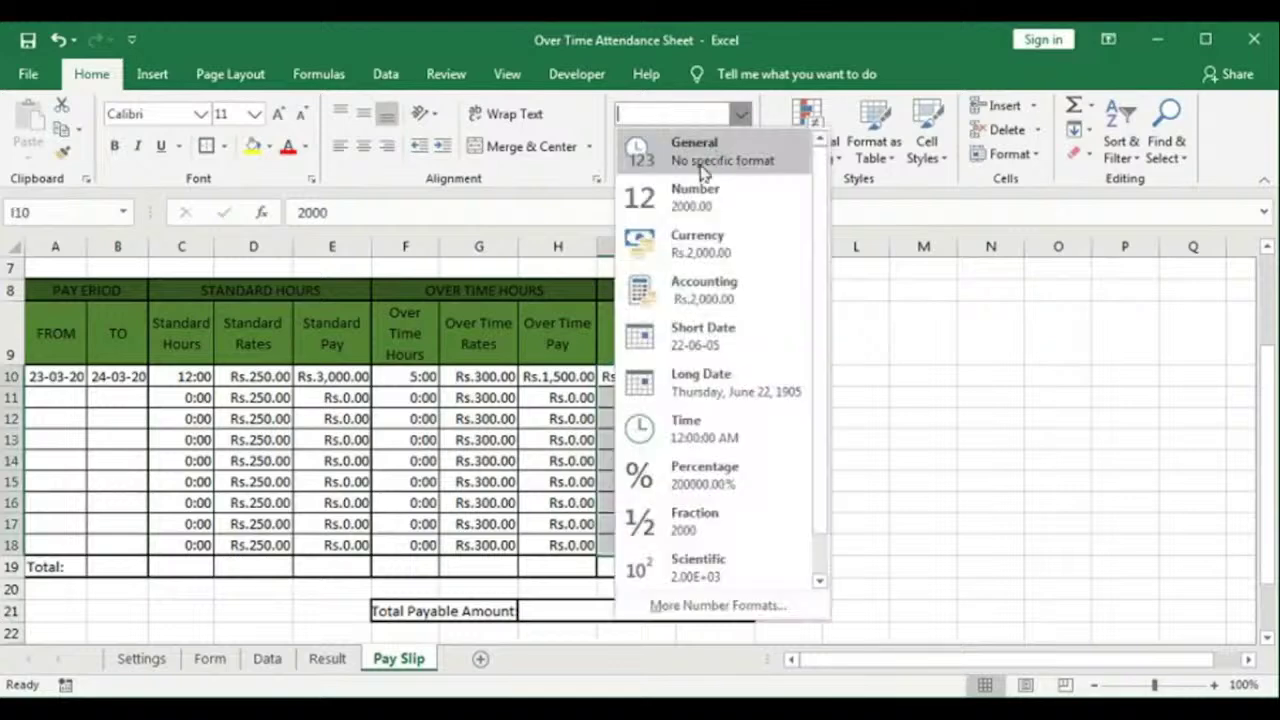
click(688, 248)
click(640, 436)
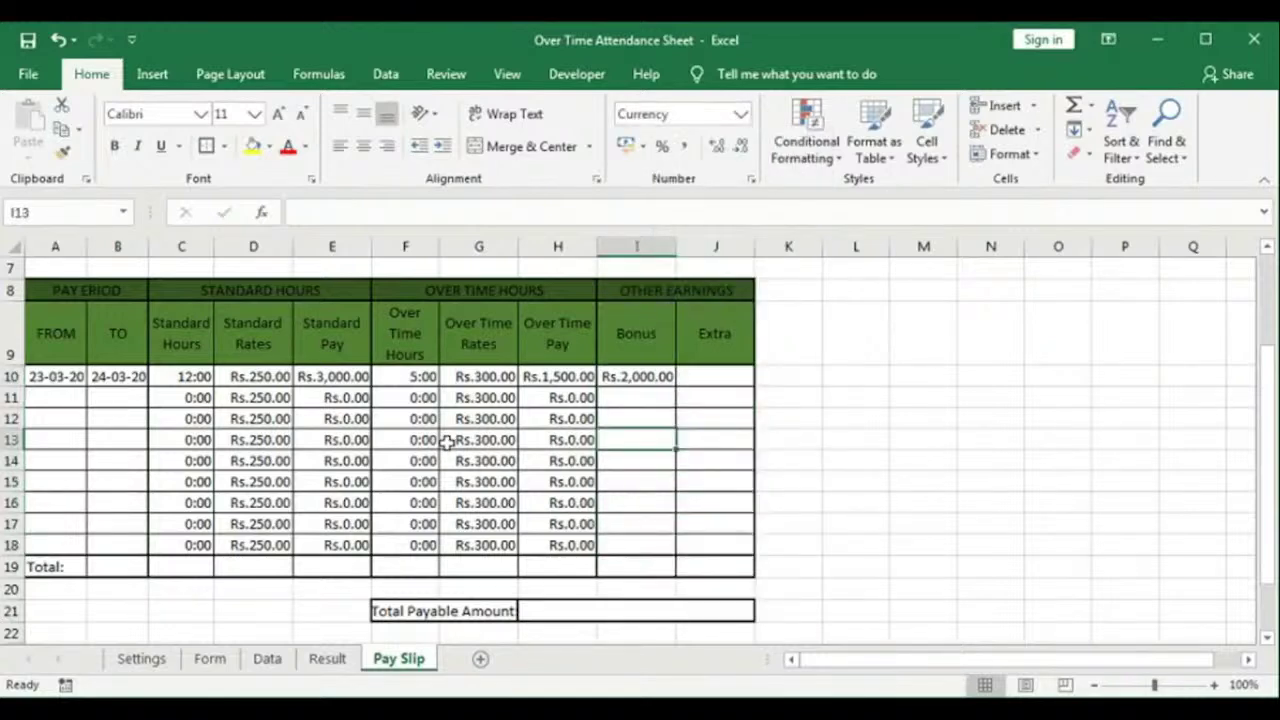
click(181, 567)
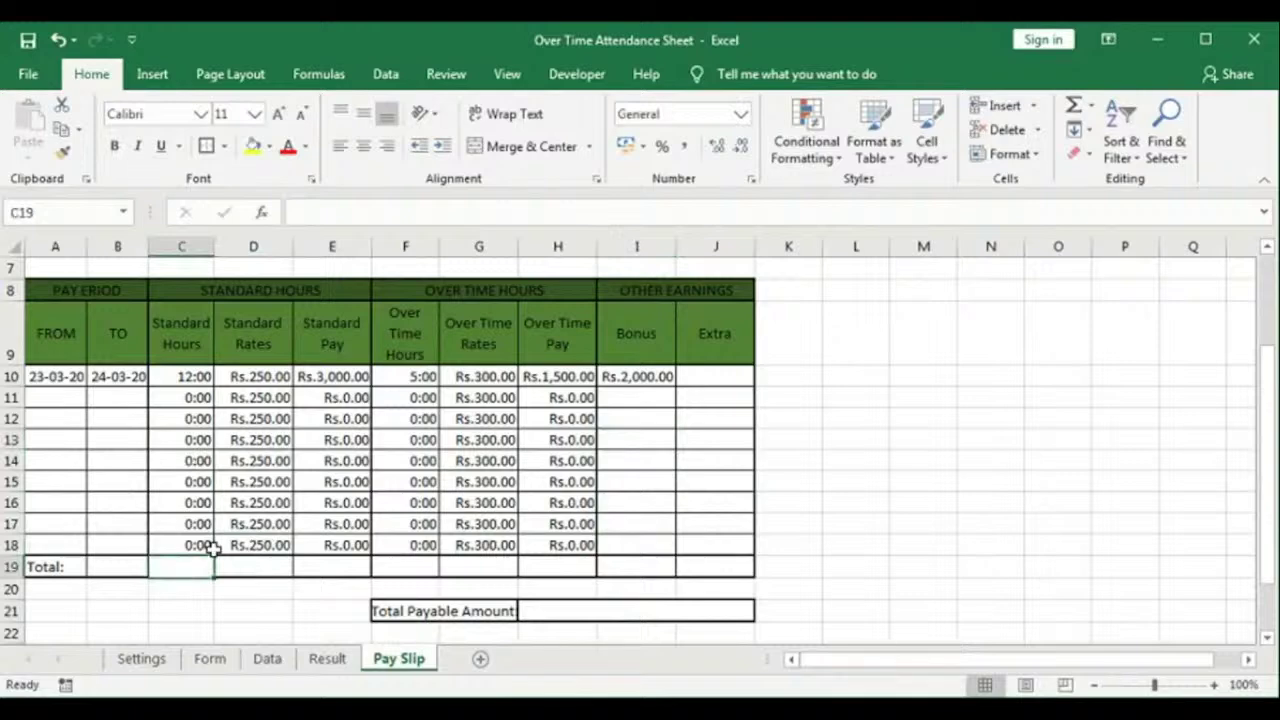
Step: AutoSum the Standard Hours total in row 19 and copy it across to the Extra column
click(1093, 108)
click(1105, 132)
key(Tab)
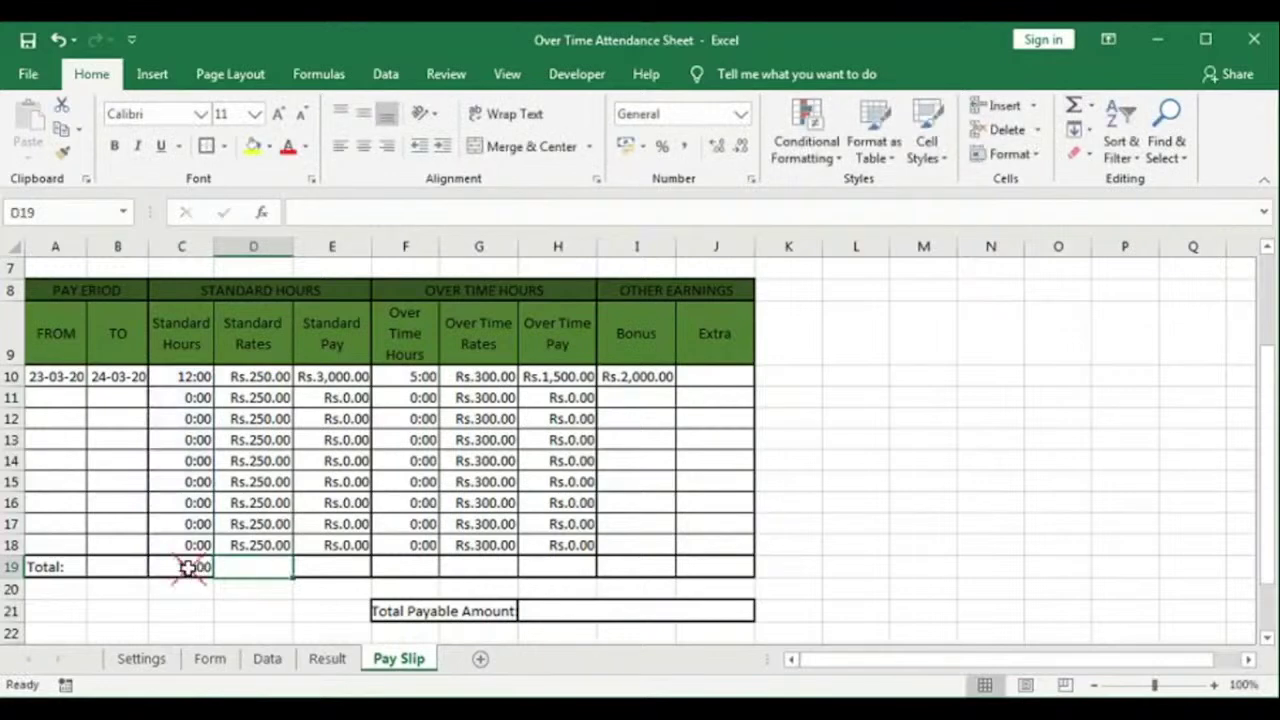
click(188, 567)
drag(213, 575, 735, 570)
click(847, 542)
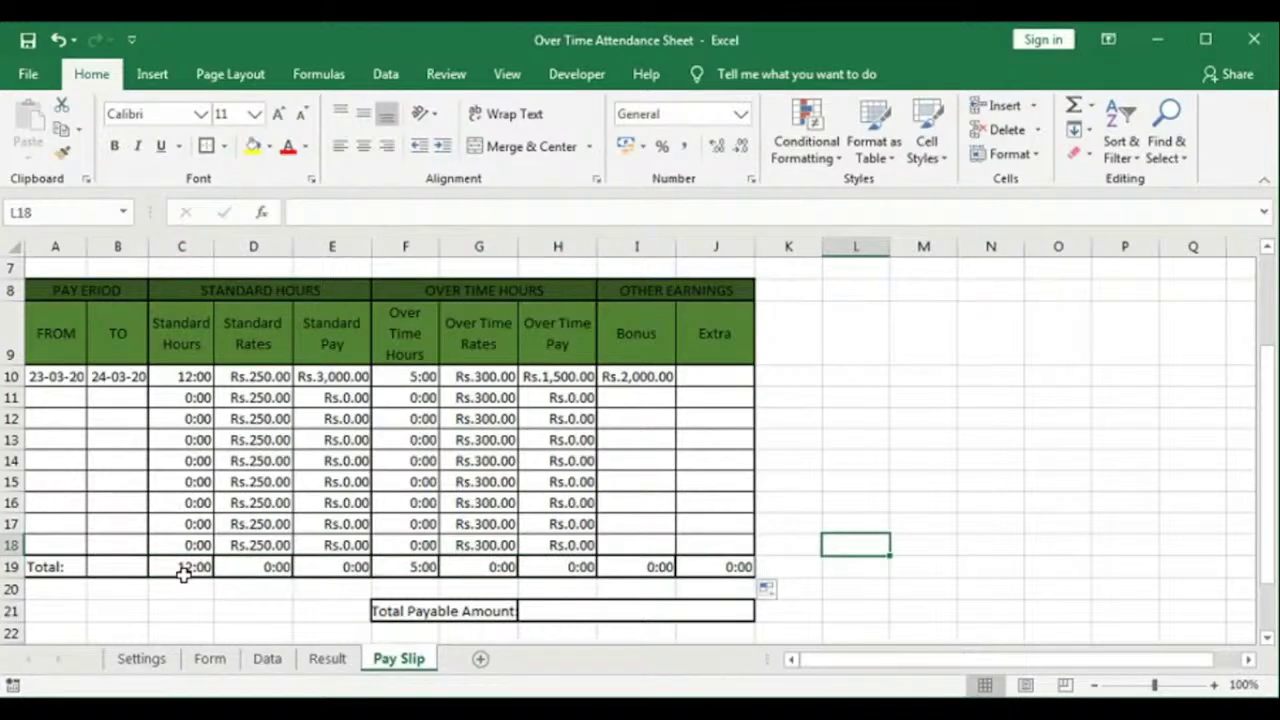
Step: Delete the meaningless Standard Rates total and recommit the Standard Pay total
click(265, 569)
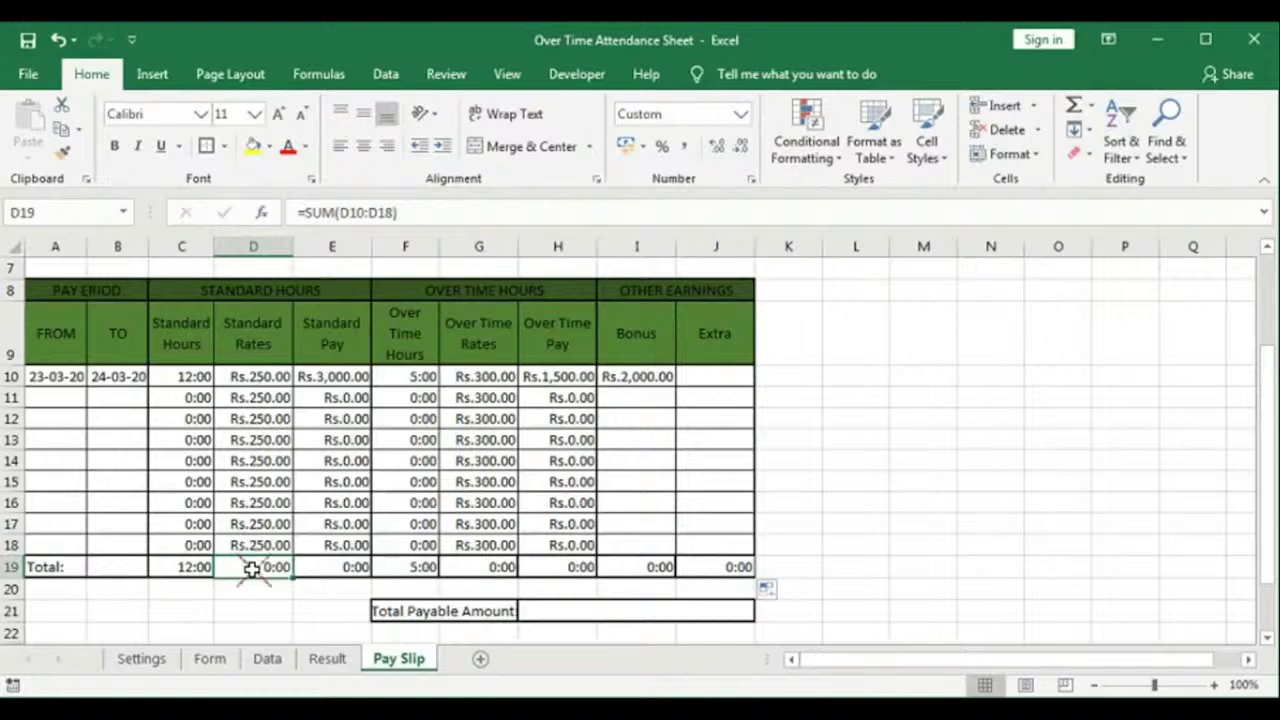
key(Delete)
click(337, 566)
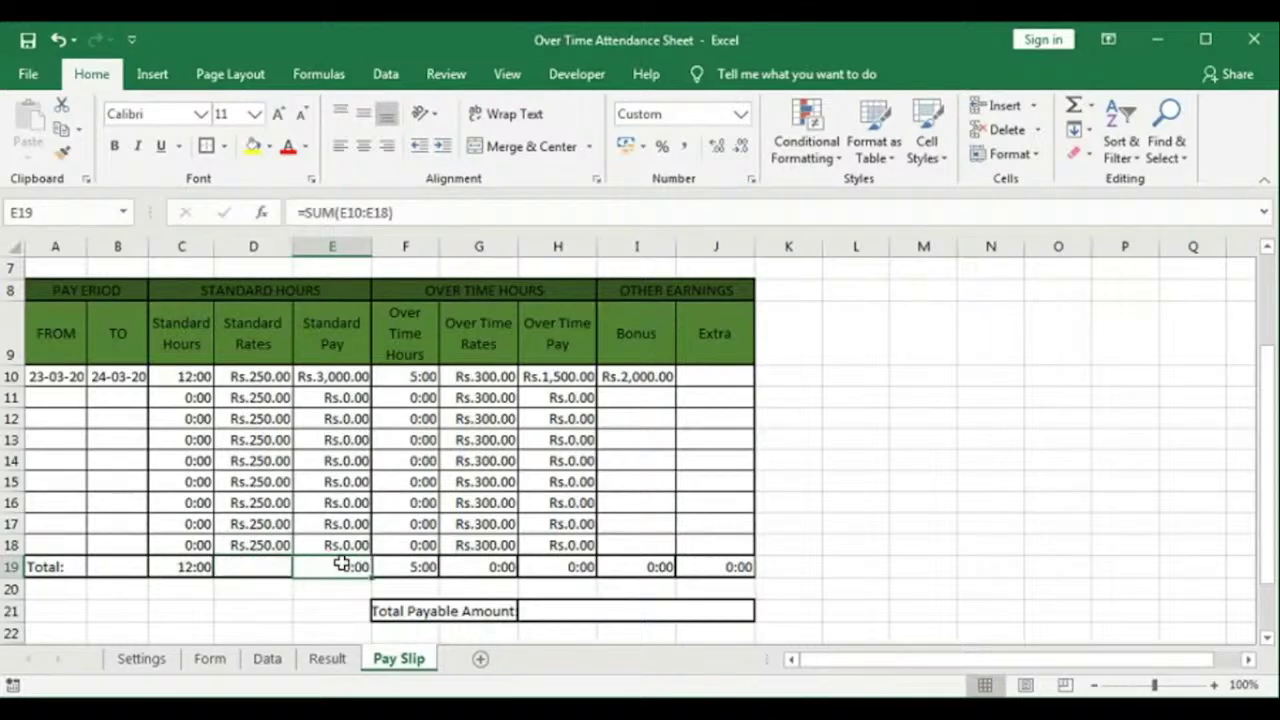
double_click(340, 568)
key(Return)
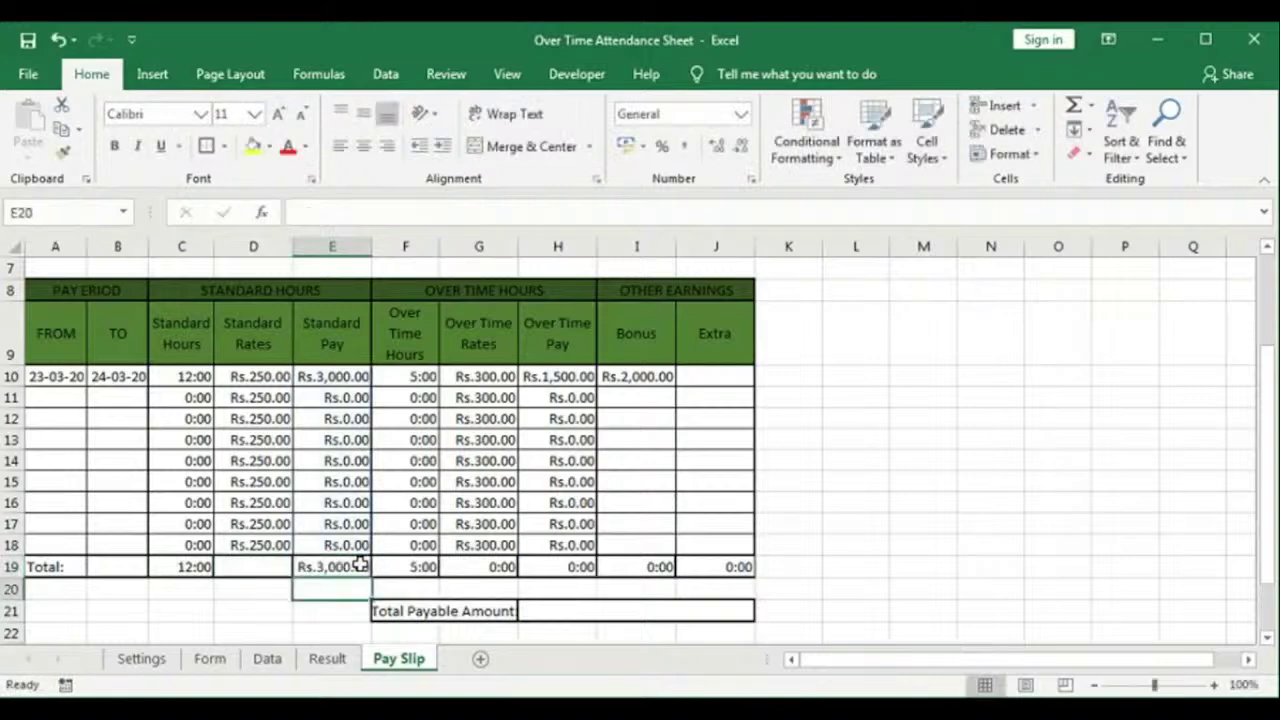
Step: Recommit the Over Time Pay, Bonus and Extra totals: Rs.1,500.00, Rs.2,000.00 and Rs.0.00
click(429, 566)
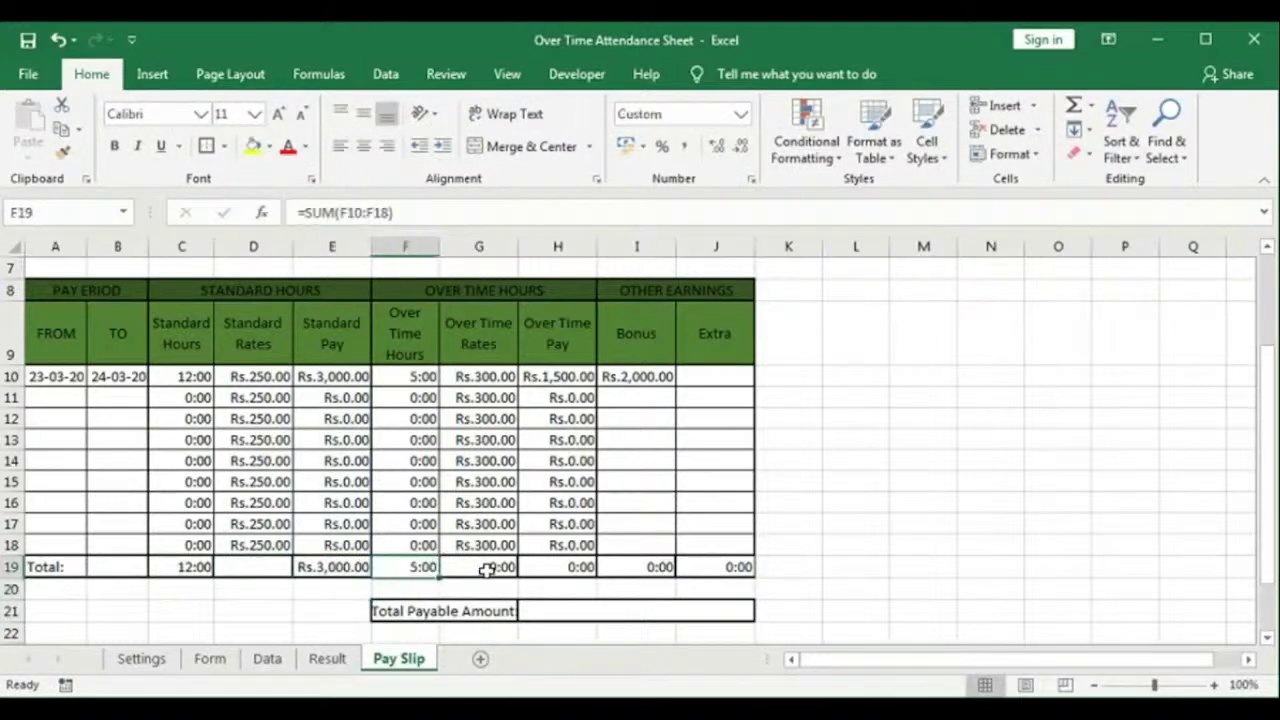
click(489, 566)
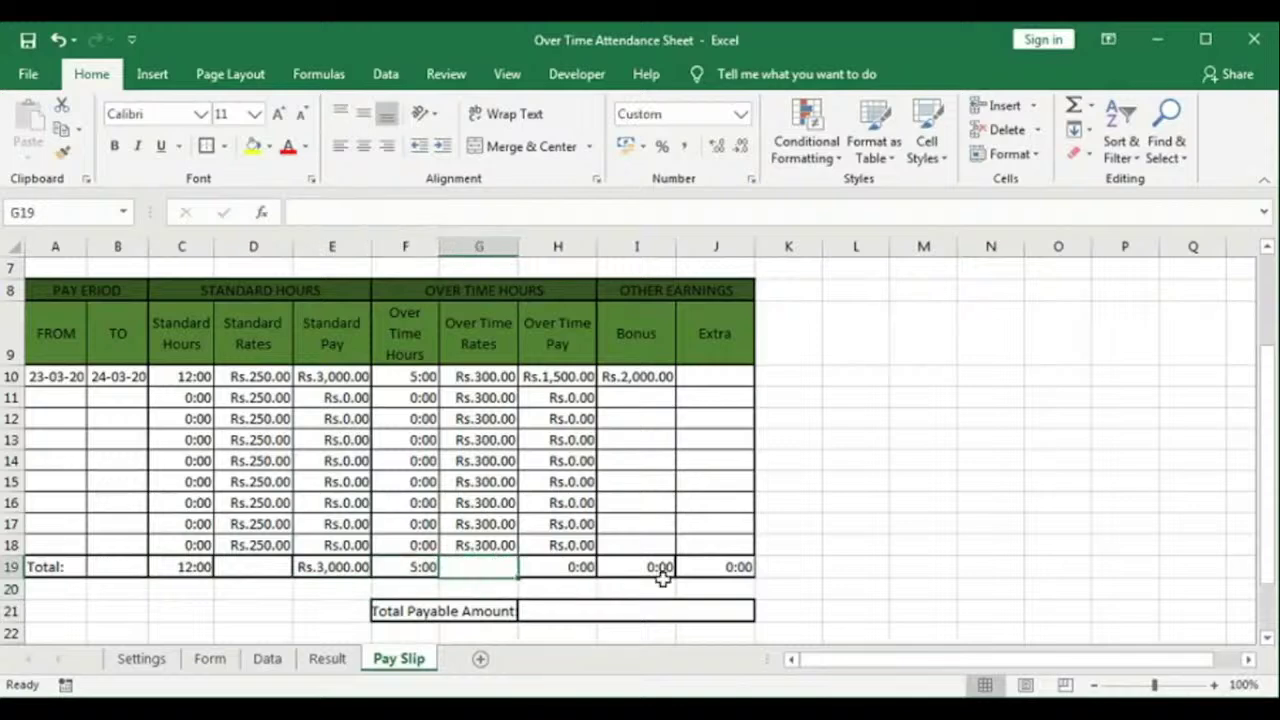
double_click(598, 566)
key(Return)
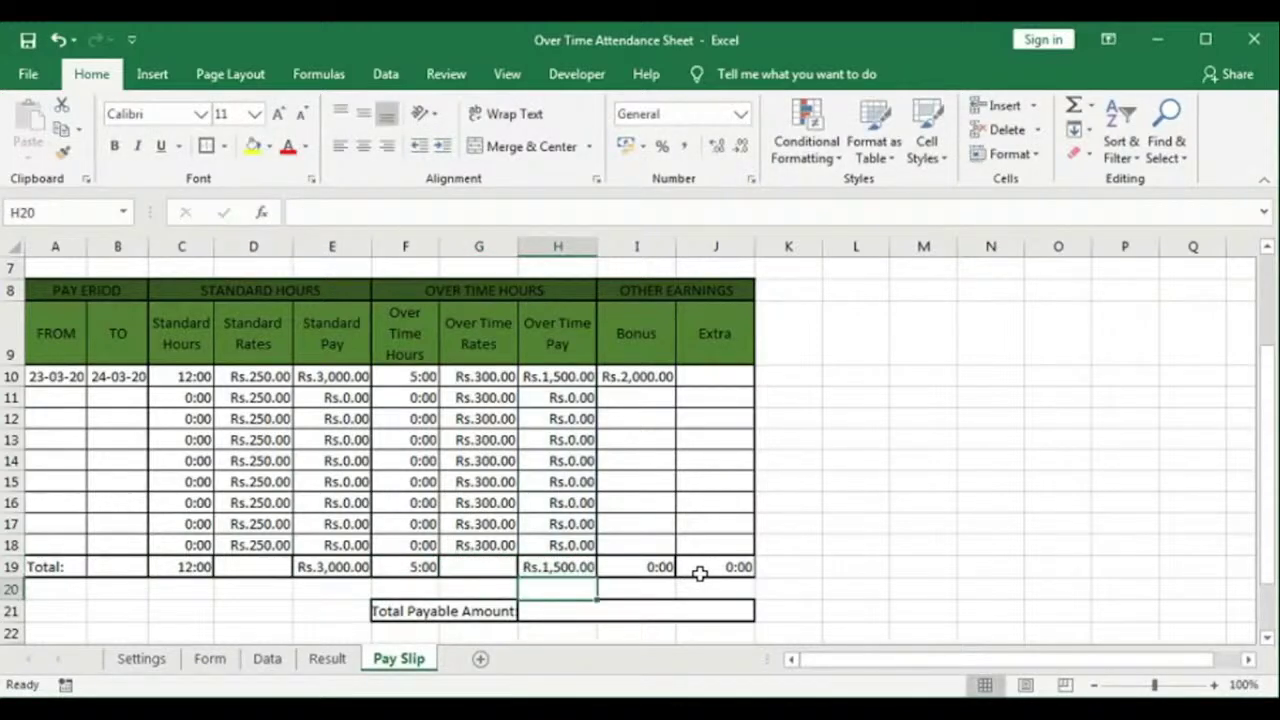
click(652, 566)
double_click(652, 566)
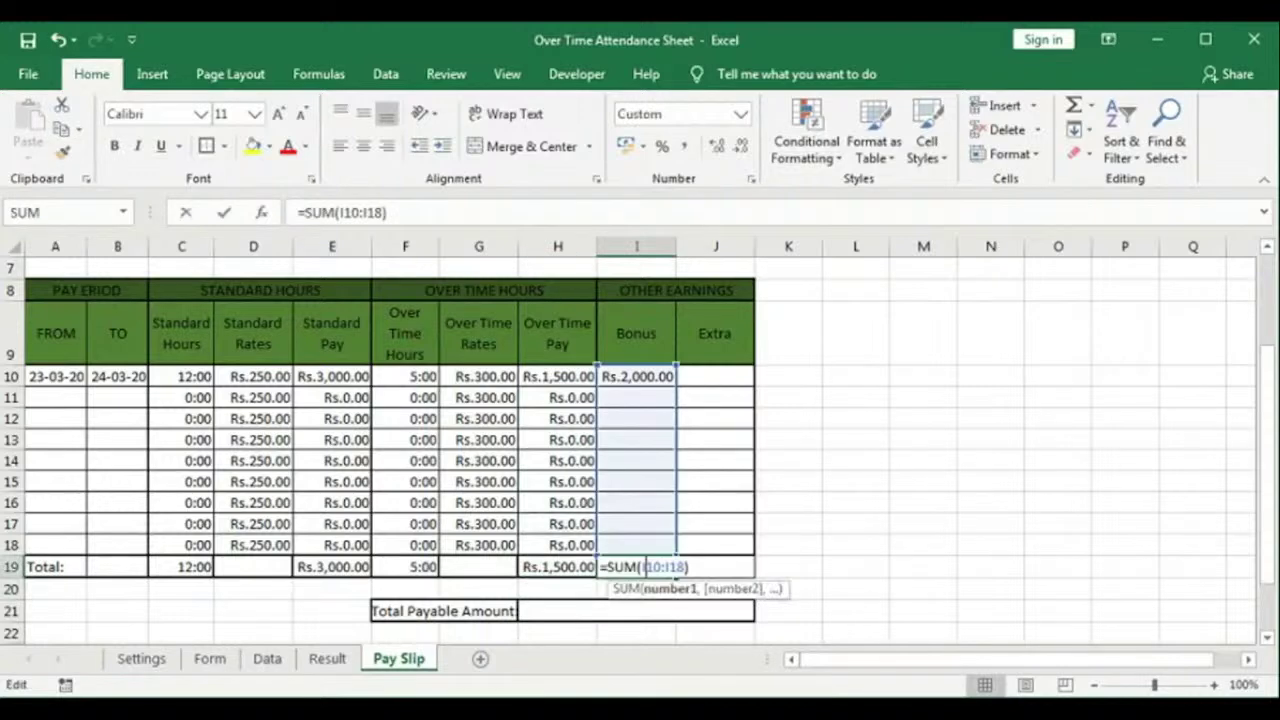
key(Return)
double_click(708, 567)
key(Return)
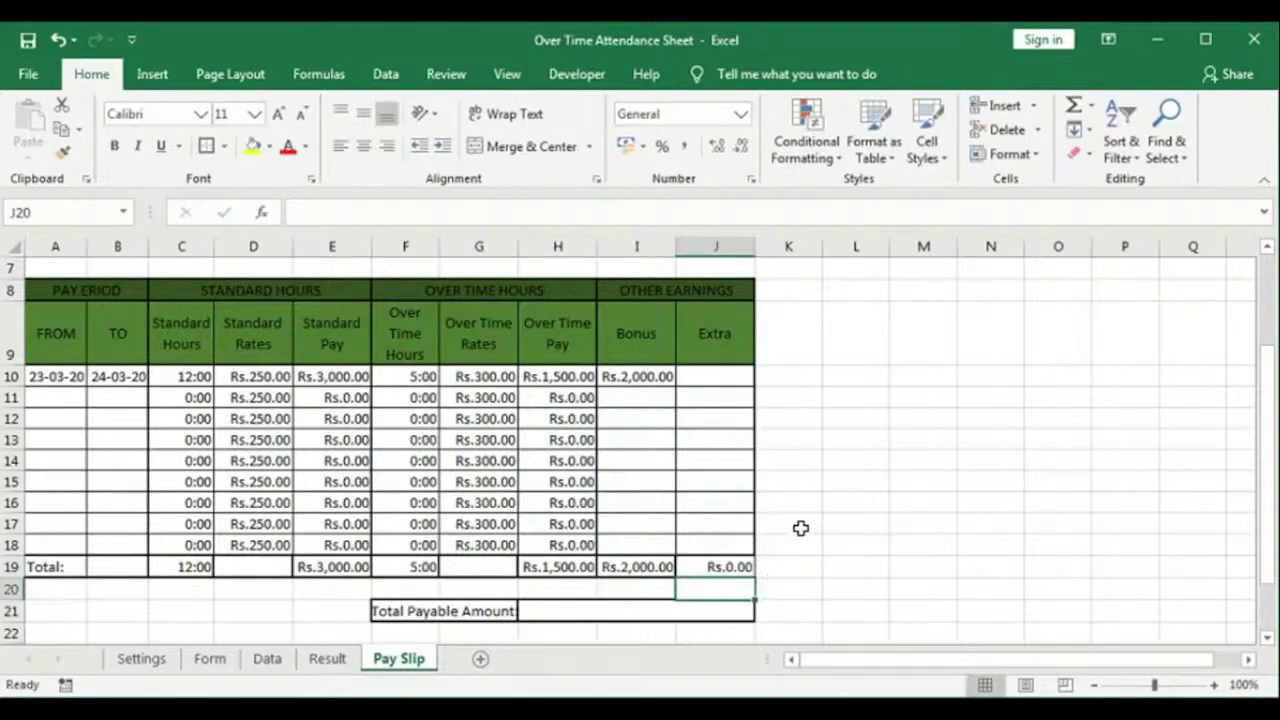
scroll(801, 528, down, 1)
Step: Enter =E19+H19+I19+J19 in the merged Total Payable Amount cell H21
click(593, 500)
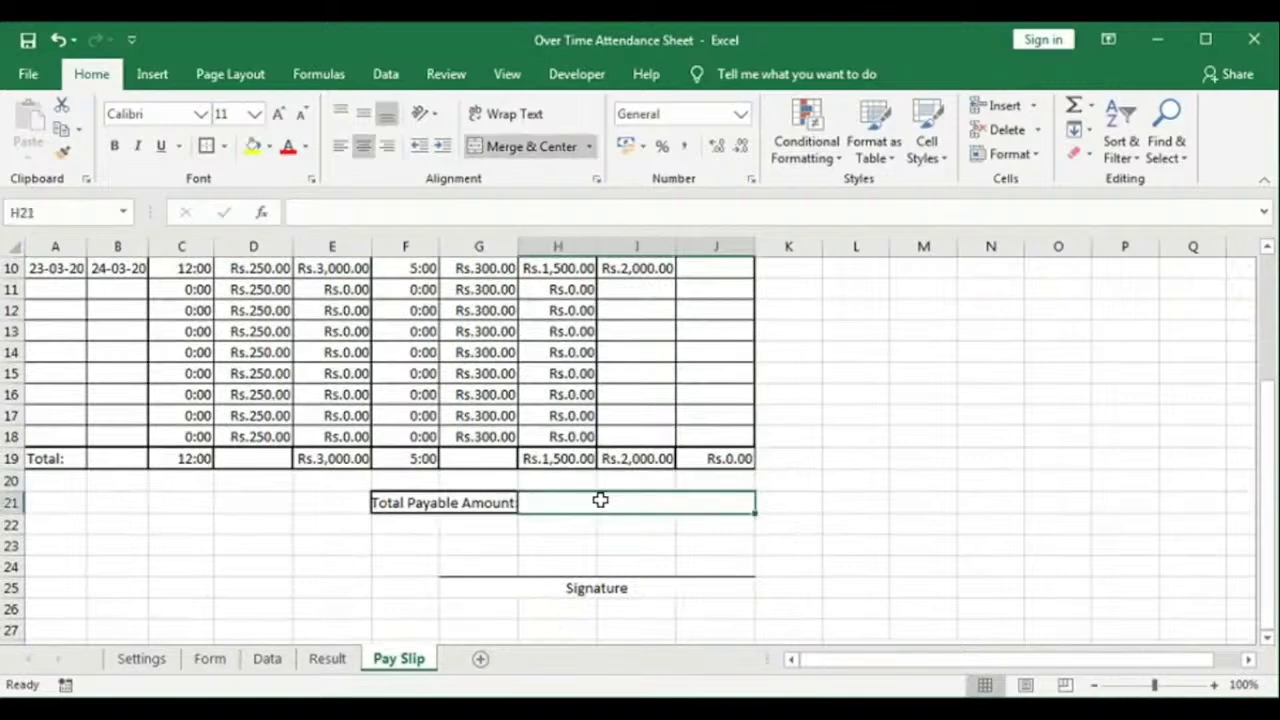
text(=)
click(355, 458)
text(+)
click(568, 460)
text(+)
click(660, 460)
text(+)
click(711, 458)
key(Return)
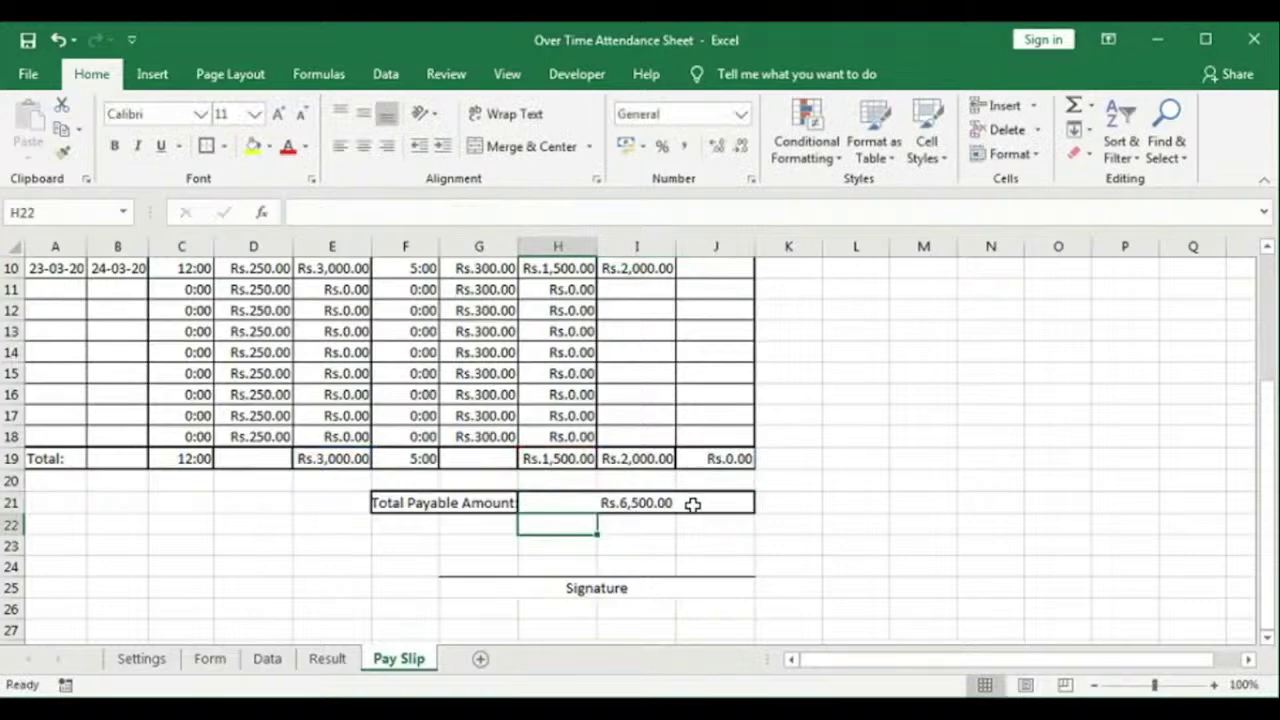
scroll(698, 492, up, 3)
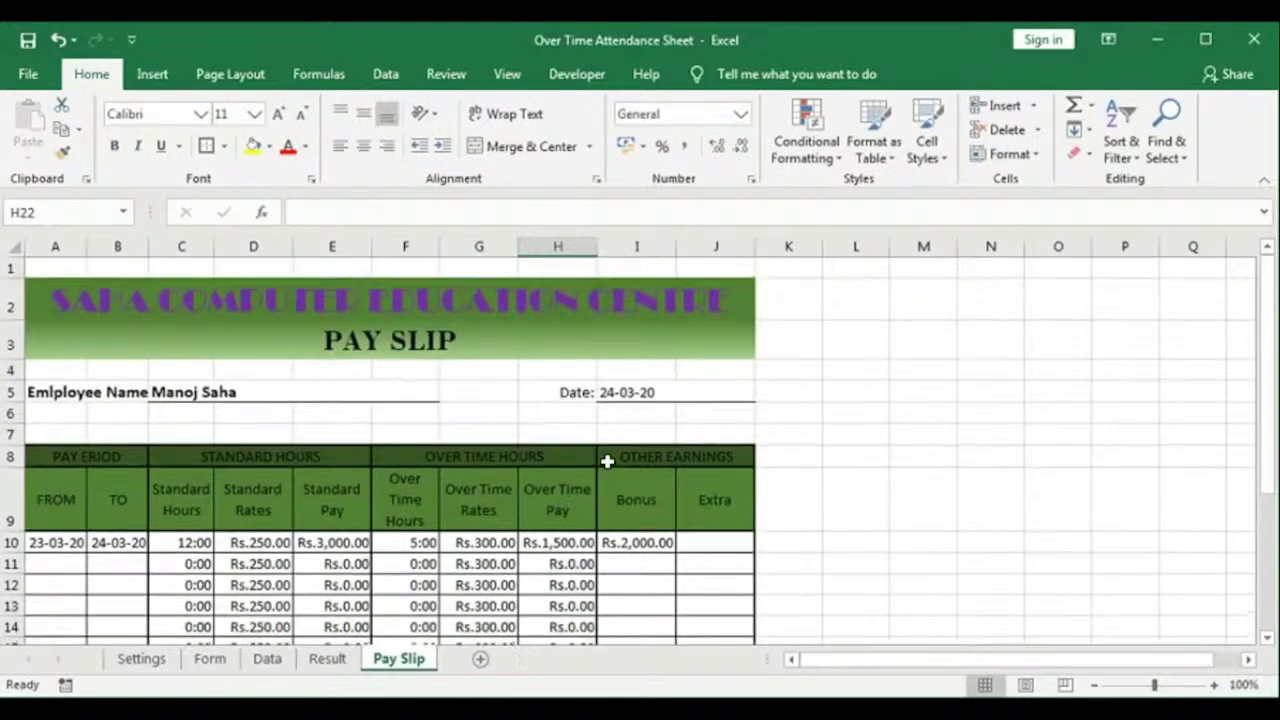
Step: Review the employee name and work place lists on the Settings sheet
click(142, 659)
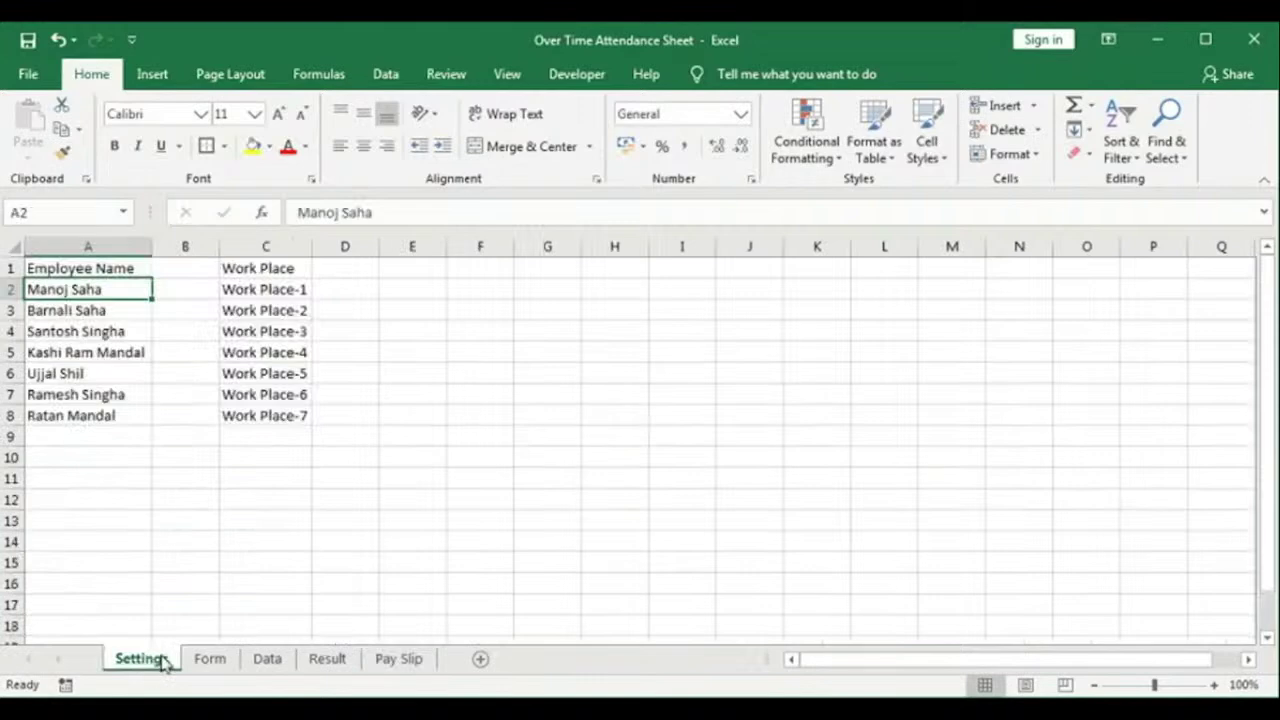
click(416, 668)
click(143, 659)
drag(91, 286, 70, 418)
drag(259, 292, 257, 413)
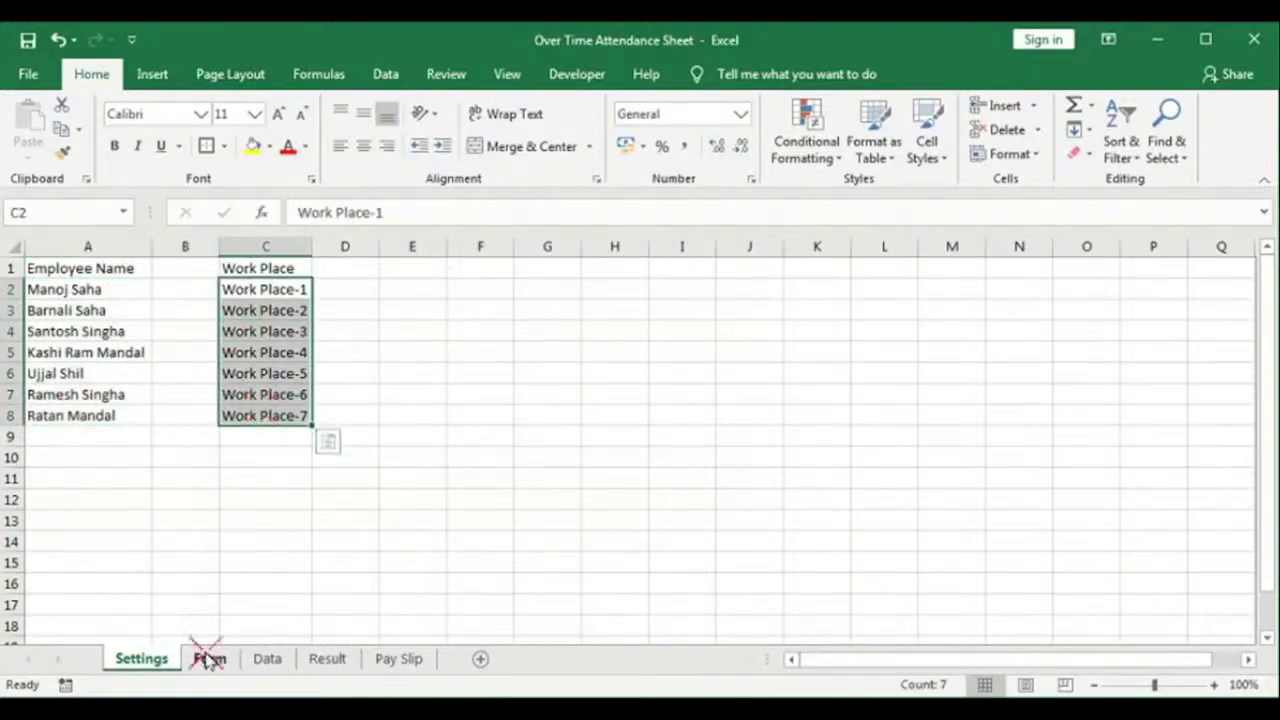
Step: Review the Form sheet's Employee Name, Work Place, Date, In Time and Out Time entry cells
click(209, 659)
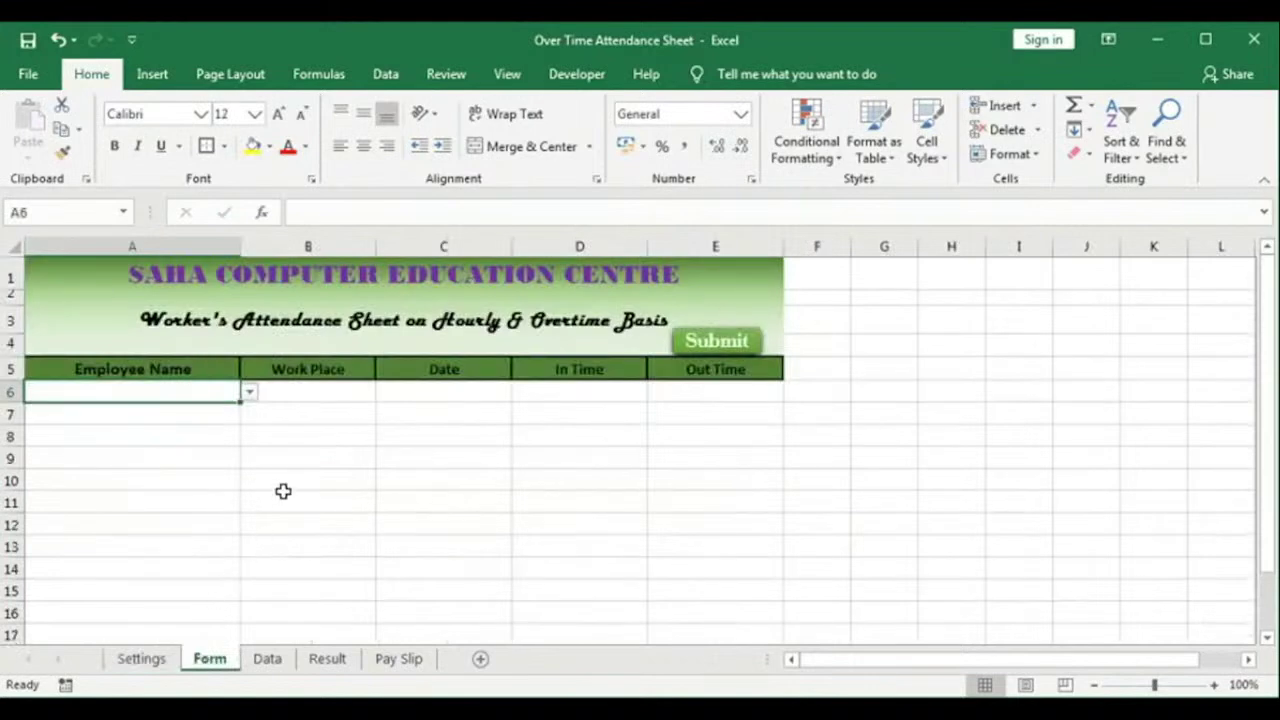
drag(151, 390, 159, 607)
drag(151, 390, 140, 607)
drag(285, 400, 285, 570)
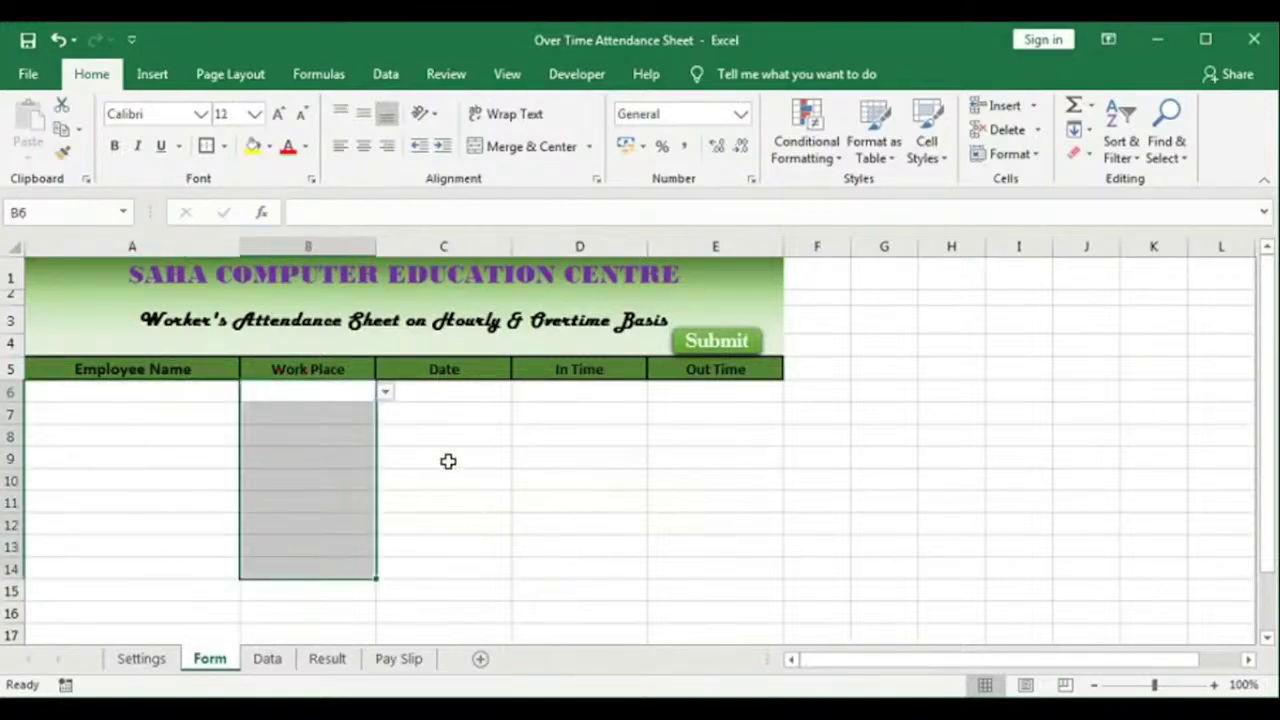
drag(449, 391, 690, 595)
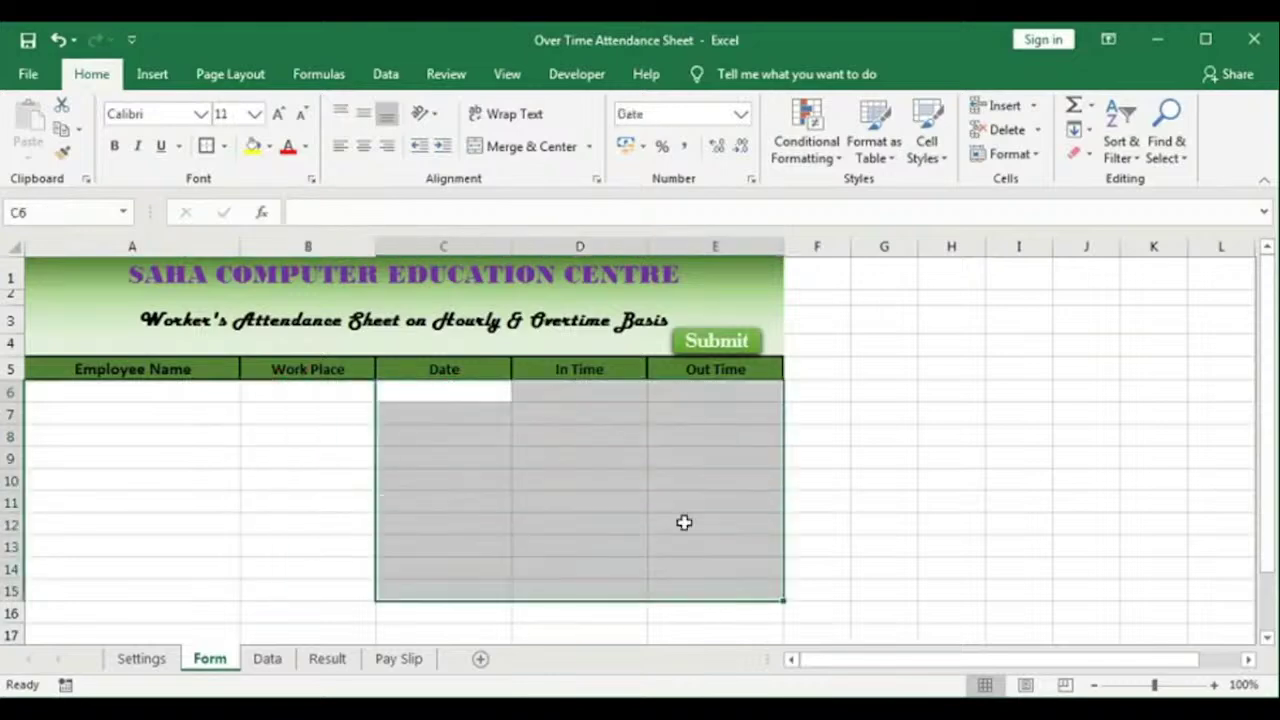
click(608, 462)
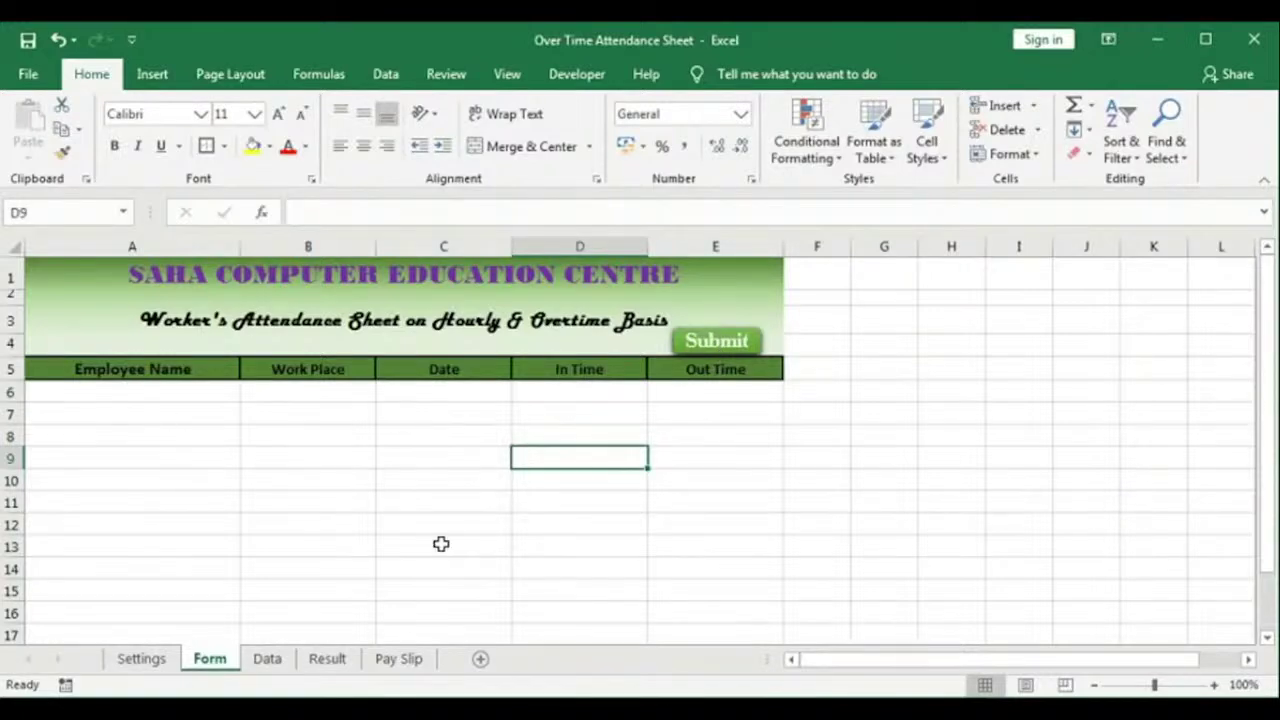
click(267, 658)
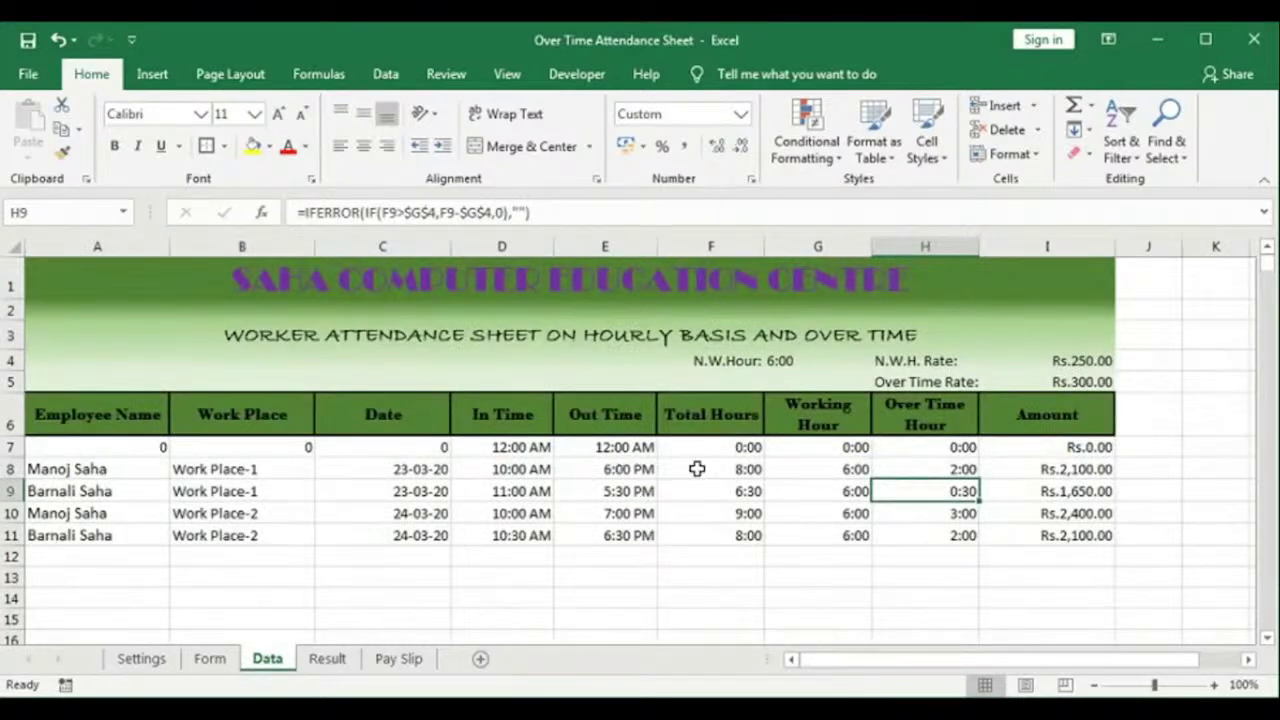
Step: Inspect the Data sheet's Total Hours, Working Hour, Over Time Hour and Amount formulas
click(728, 451)
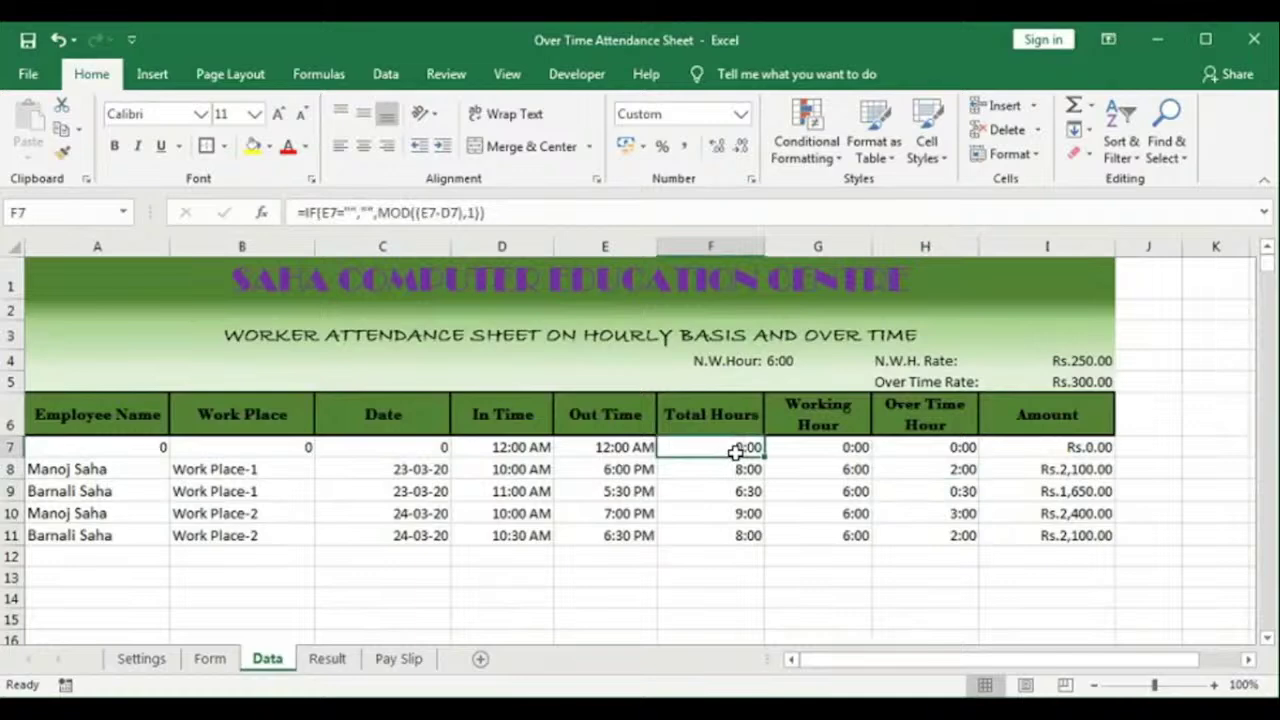
click(816, 451)
click(933, 455)
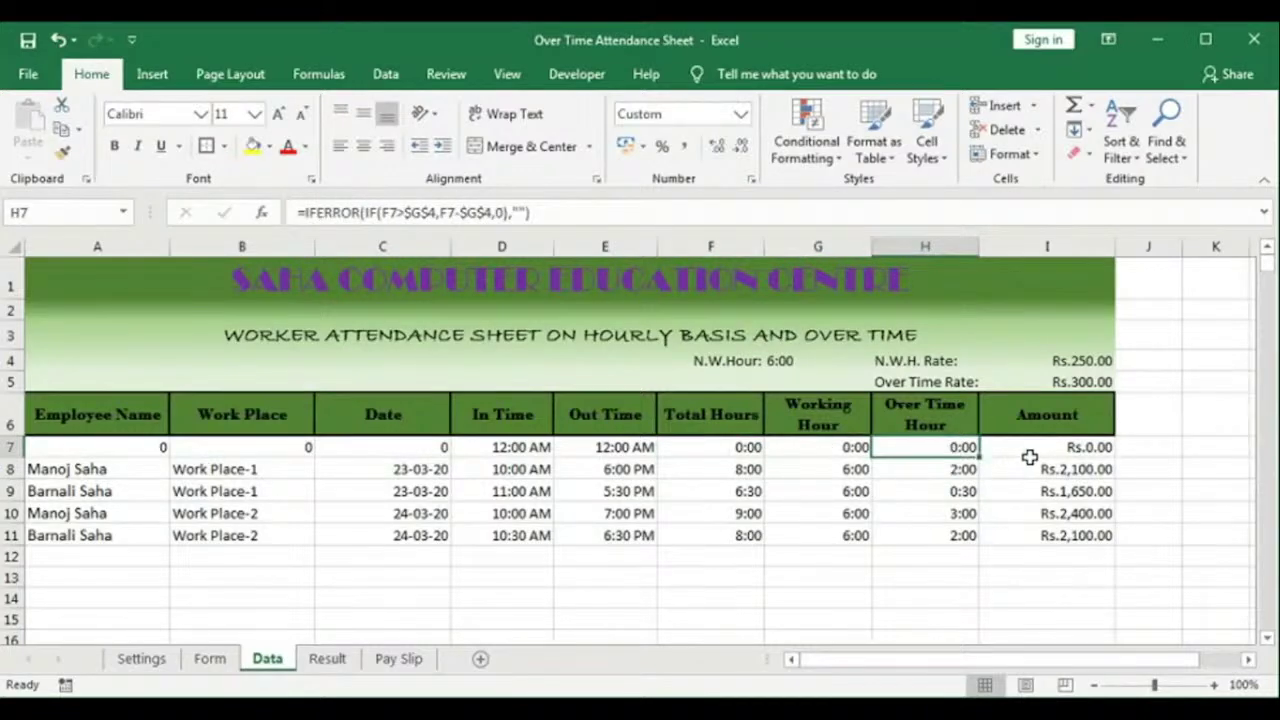
click(1059, 452)
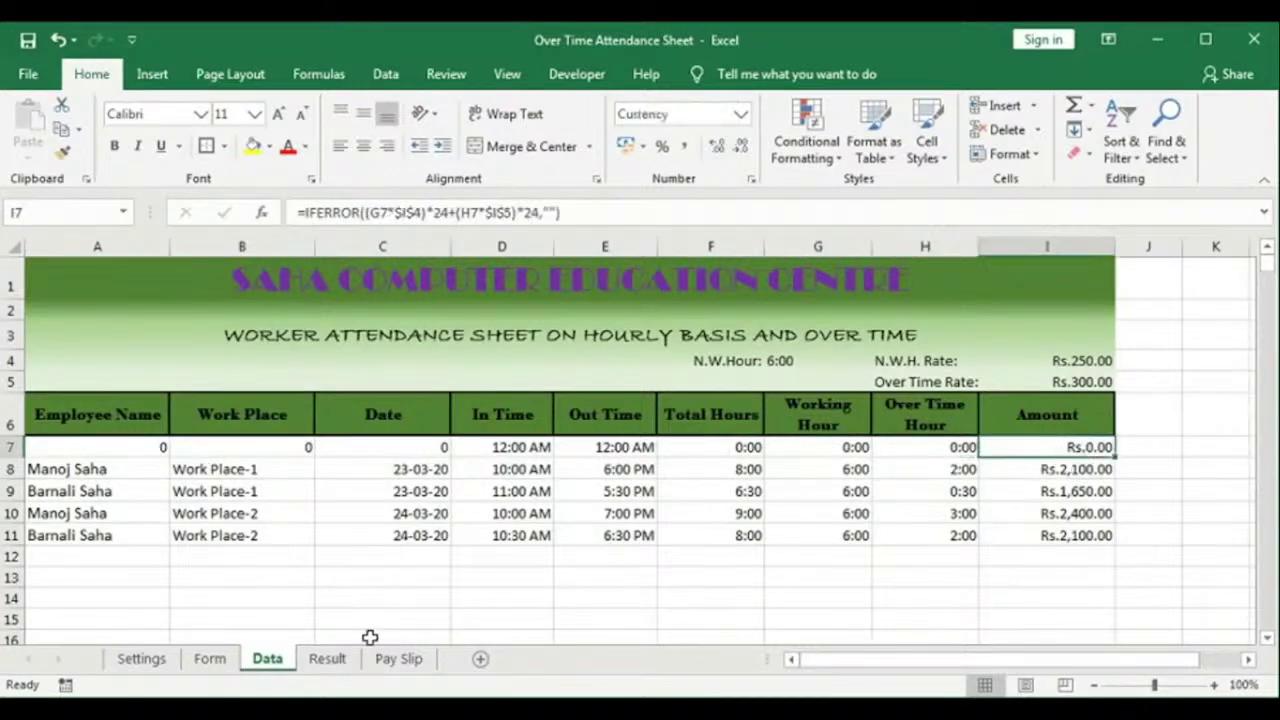
Step: Look over the Result summary, then go back to the Pay Slip sheet
click(329, 659)
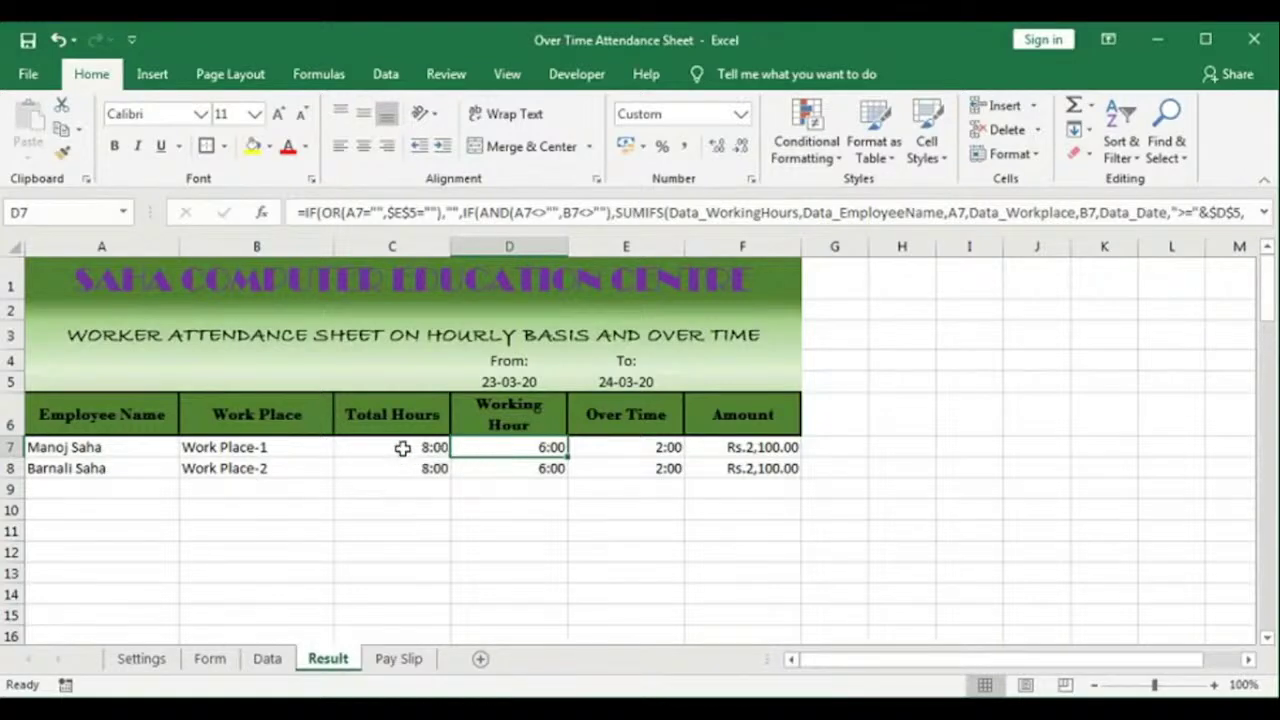
click(270, 664)
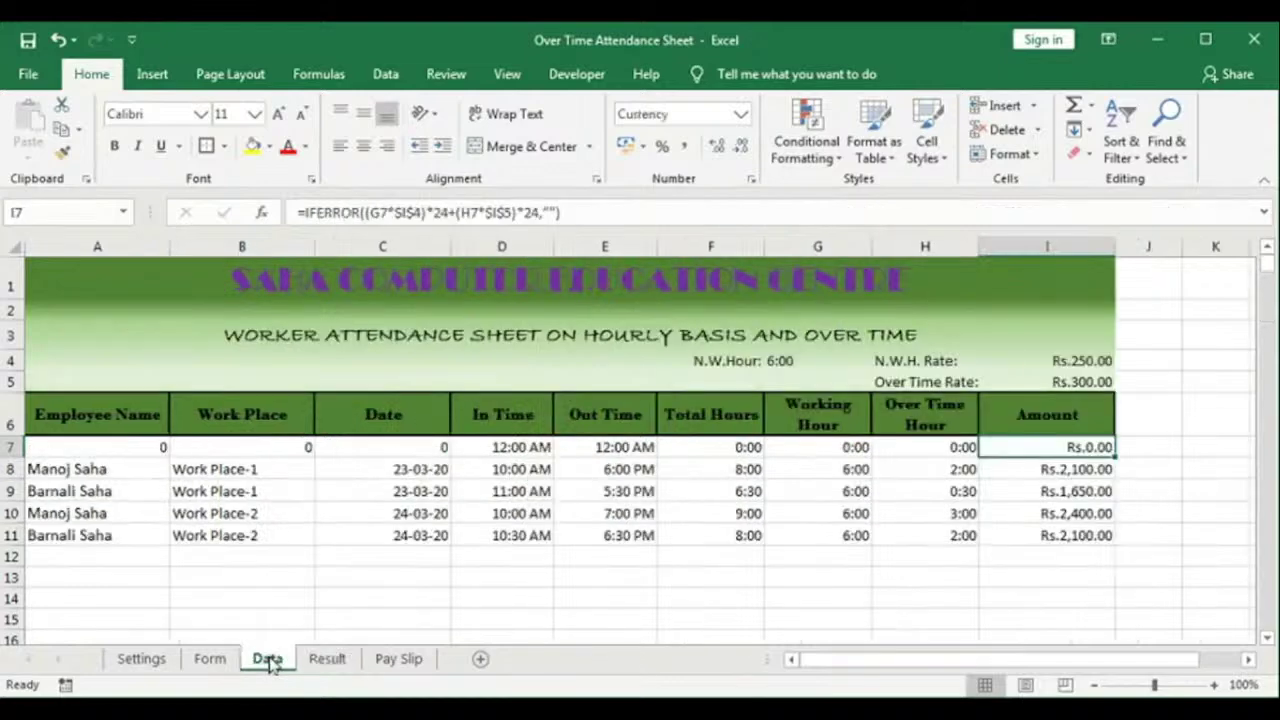
click(330, 660)
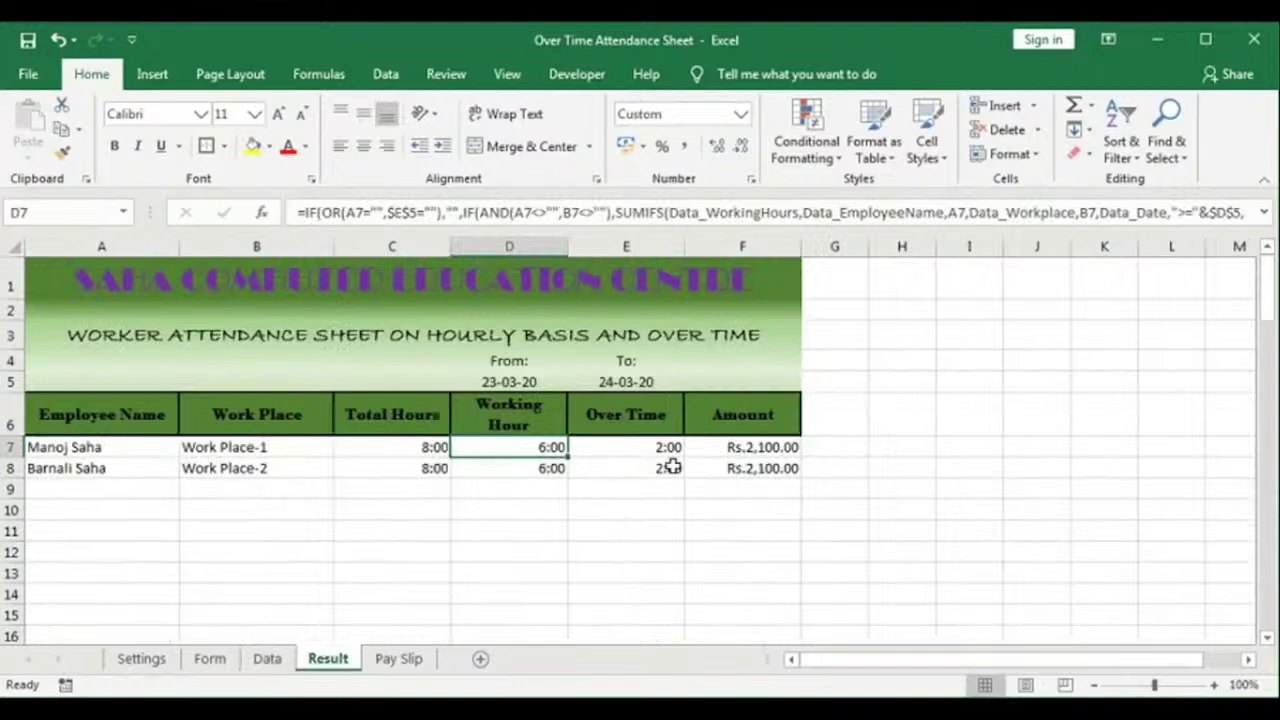
click(392, 660)
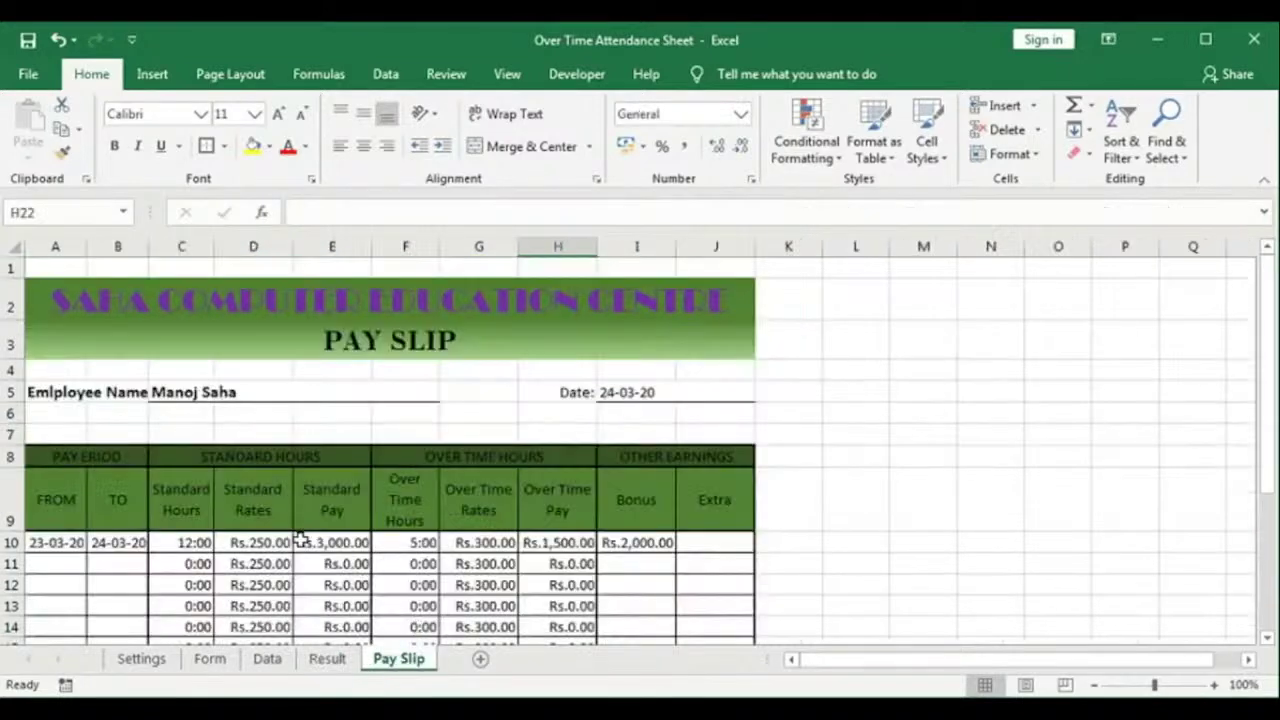
scroll(389, 515, down, 3)
scroll(390, 518, up, 3)
scroll(400, 519, down, 2)
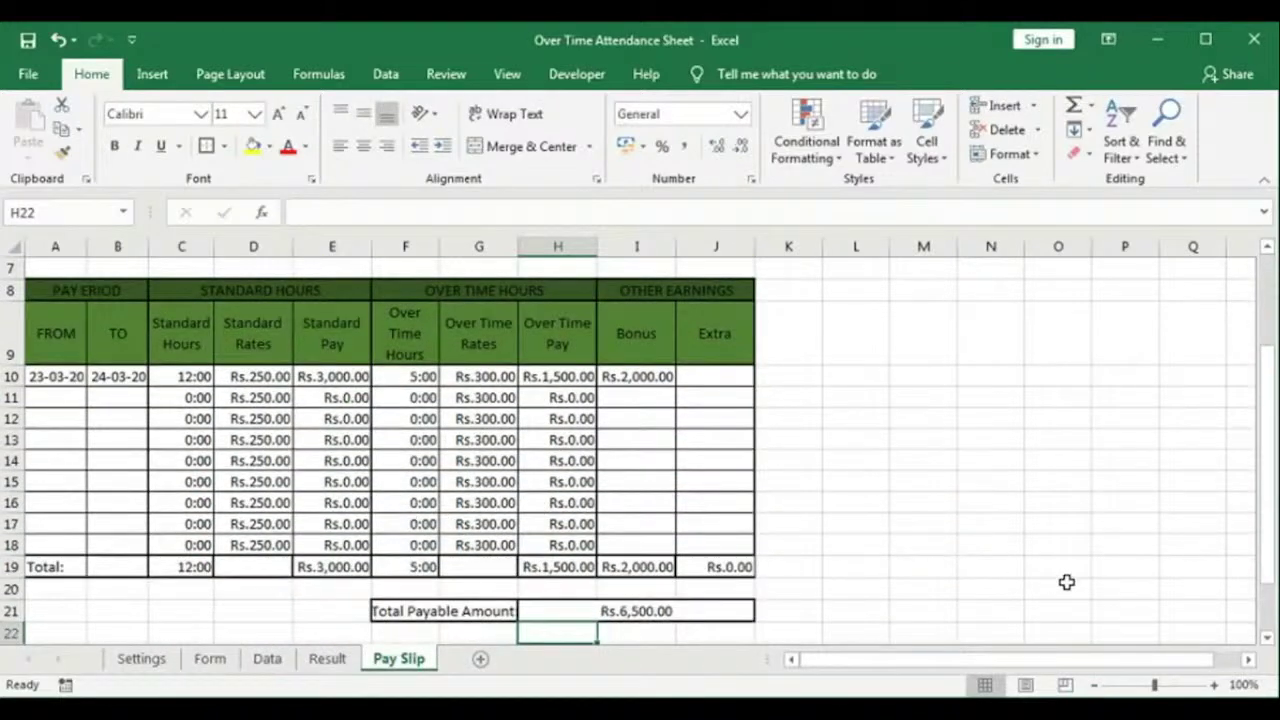
click(1192, 711)
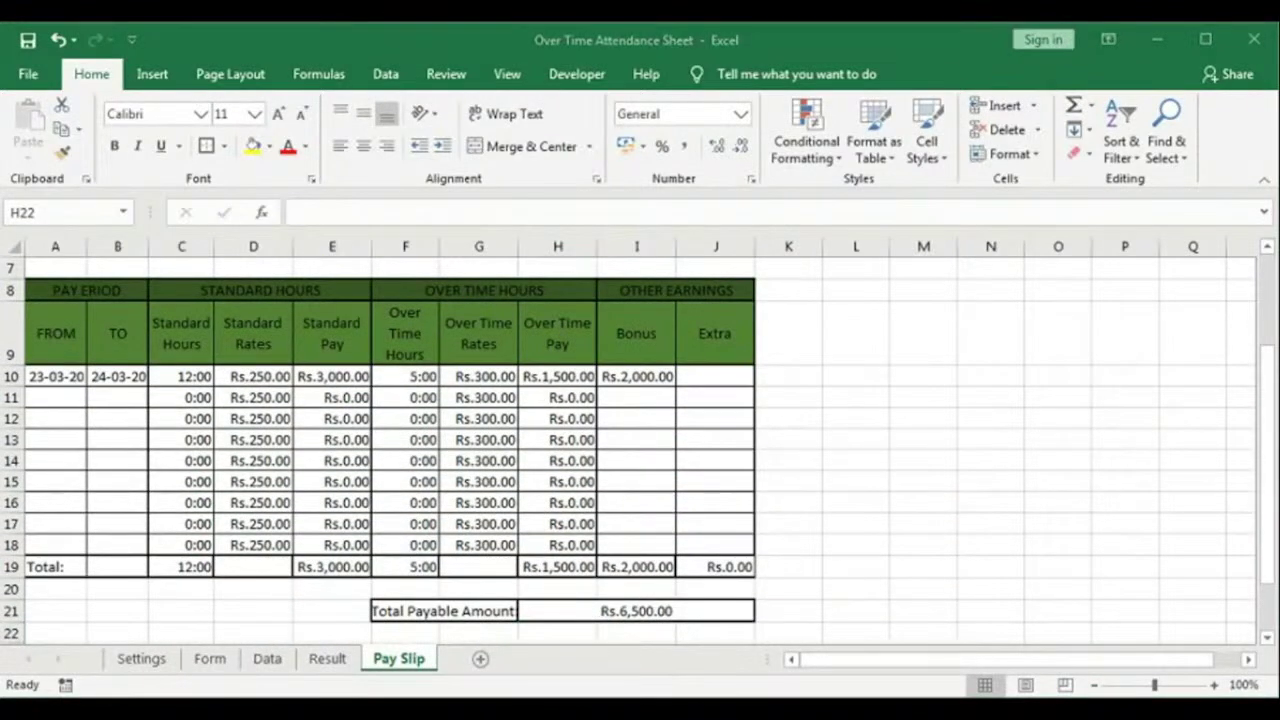
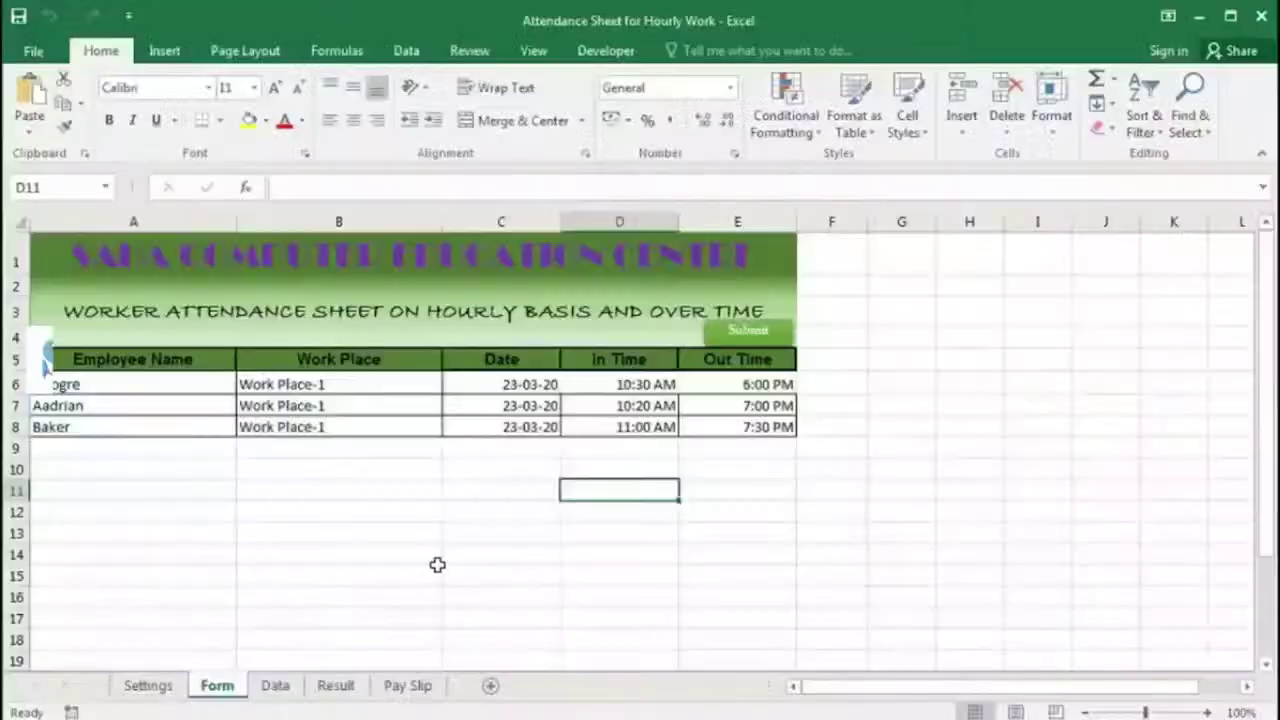
Step: Check the Form's first entry: employee name choices, work place, date, in and out time
click(134, 385)
click(245, 385)
click(339, 385)
click(501, 385)
click(620, 385)
click(738, 385)
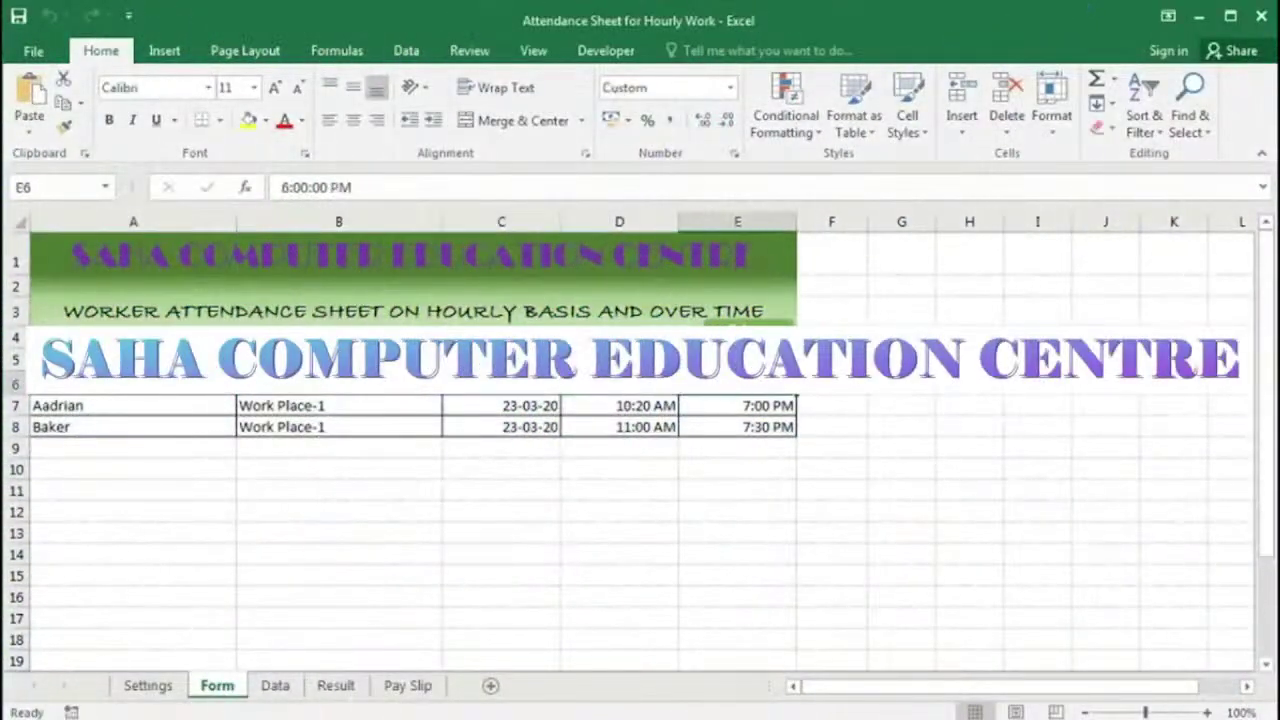
Step: Flip between Data and Form, then check the Result sheet's To date, employee and work place cells
click(275, 685)
click(217, 685)
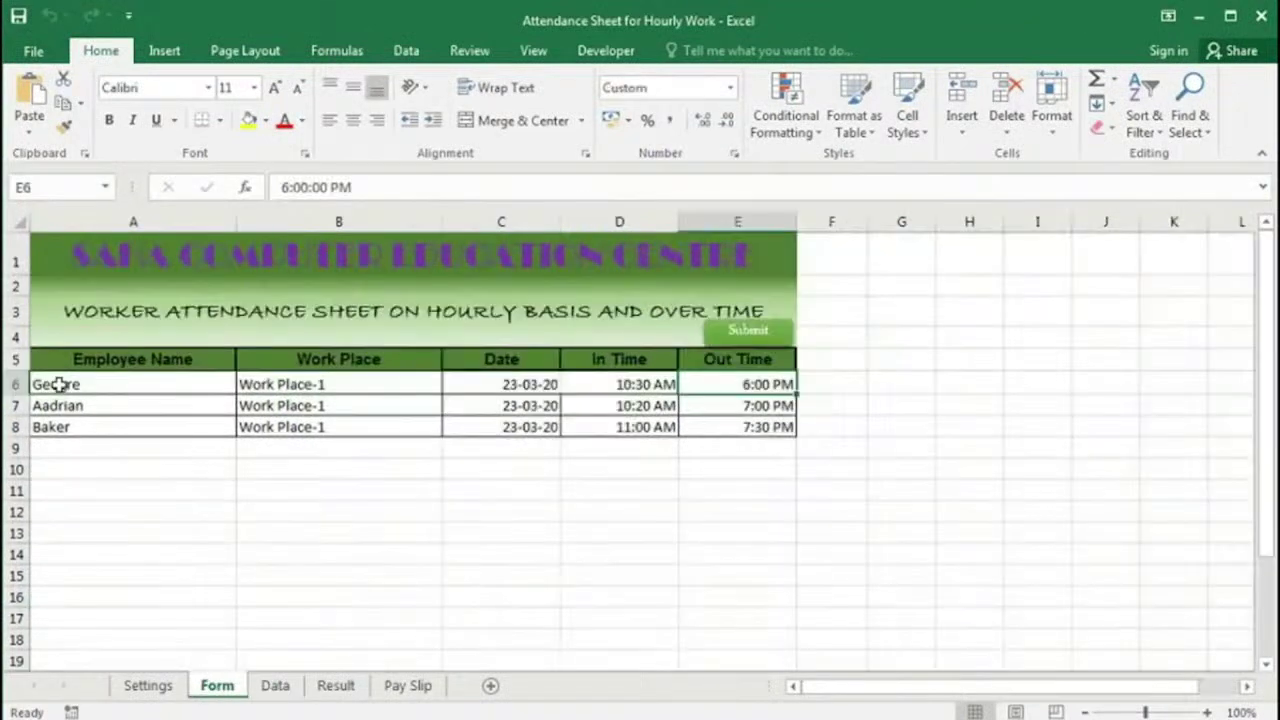
click(275, 685)
click(336, 685)
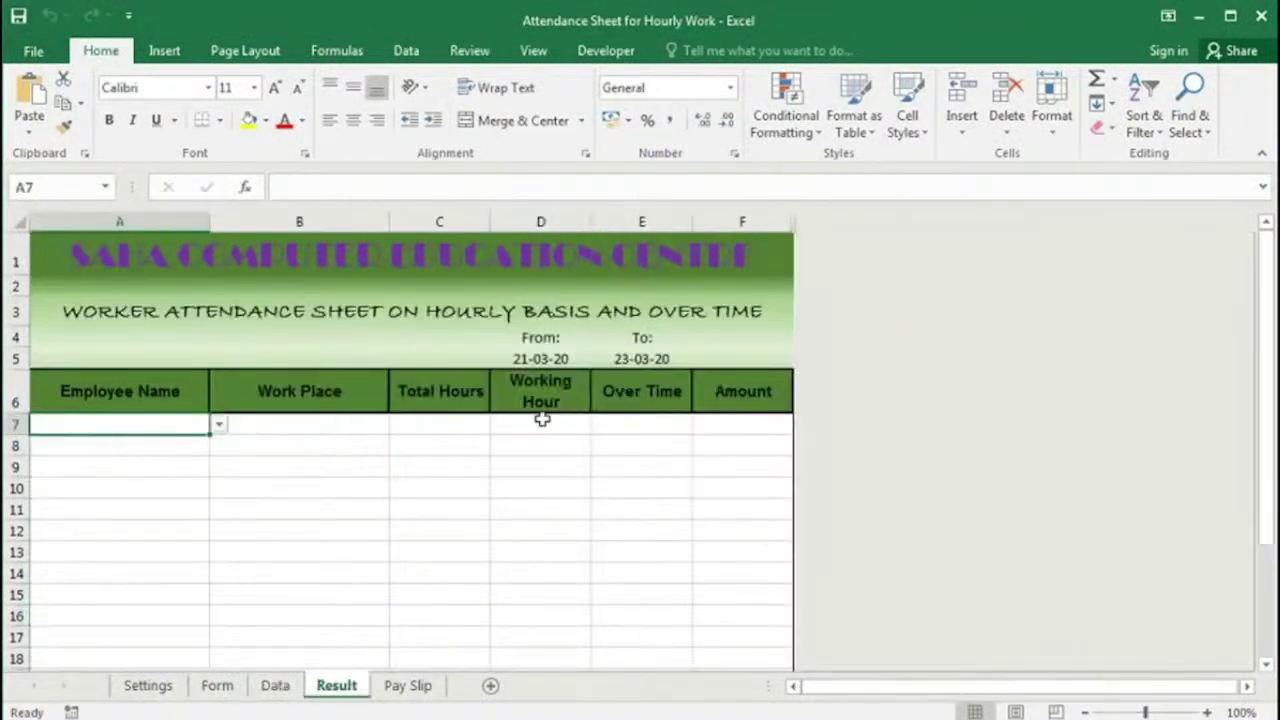
click(622, 358)
click(171, 437)
click(294, 423)
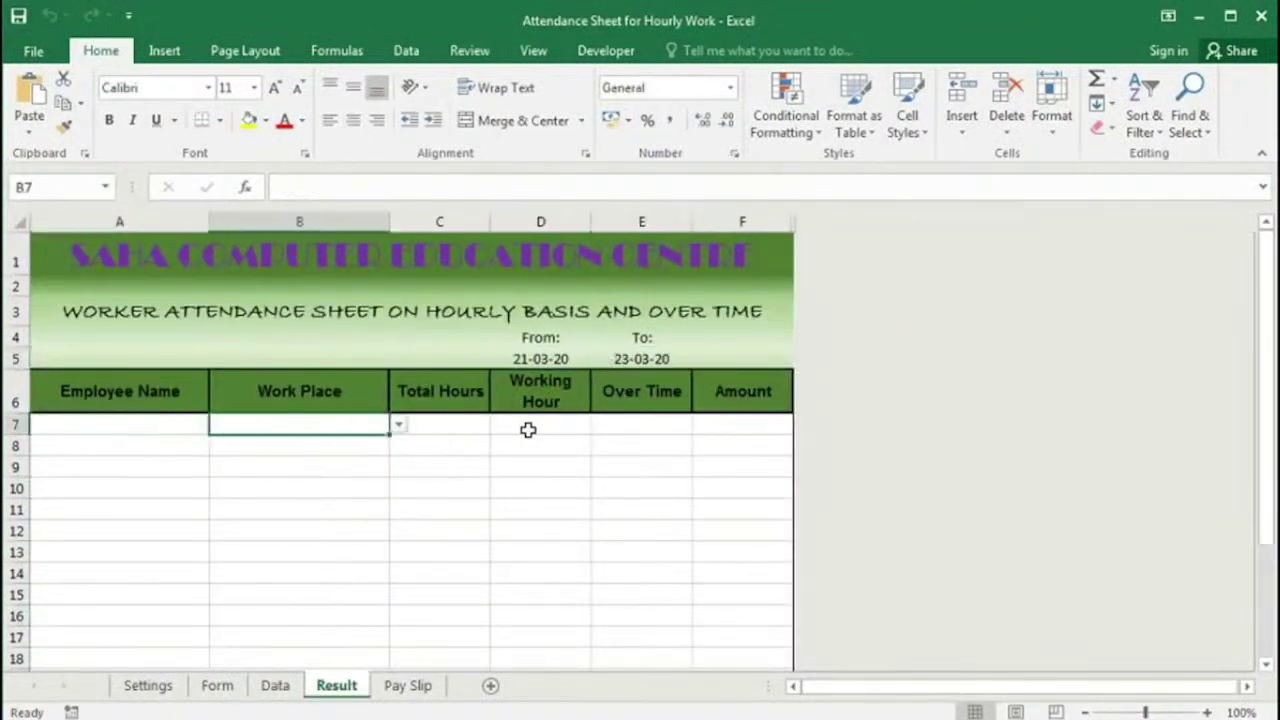
Step: Submit the Form entries into the Data sheet
click(407, 686)
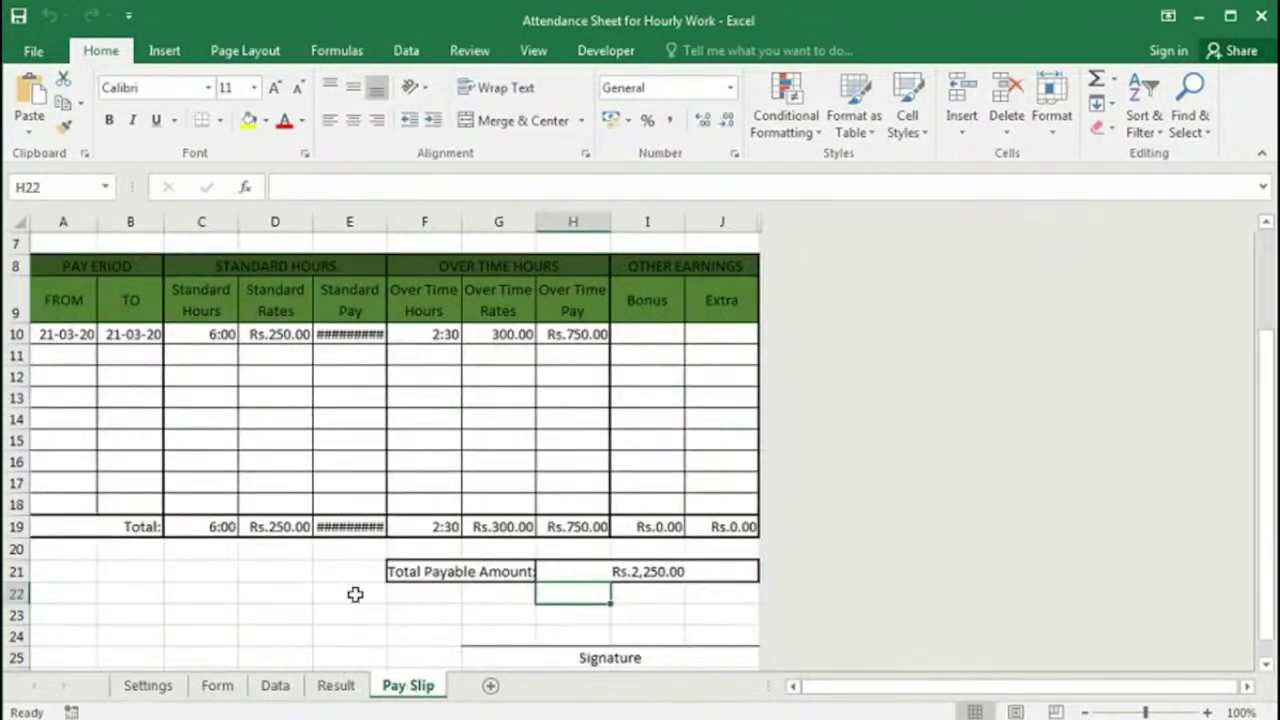
click(217, 686)
click(742, 331)
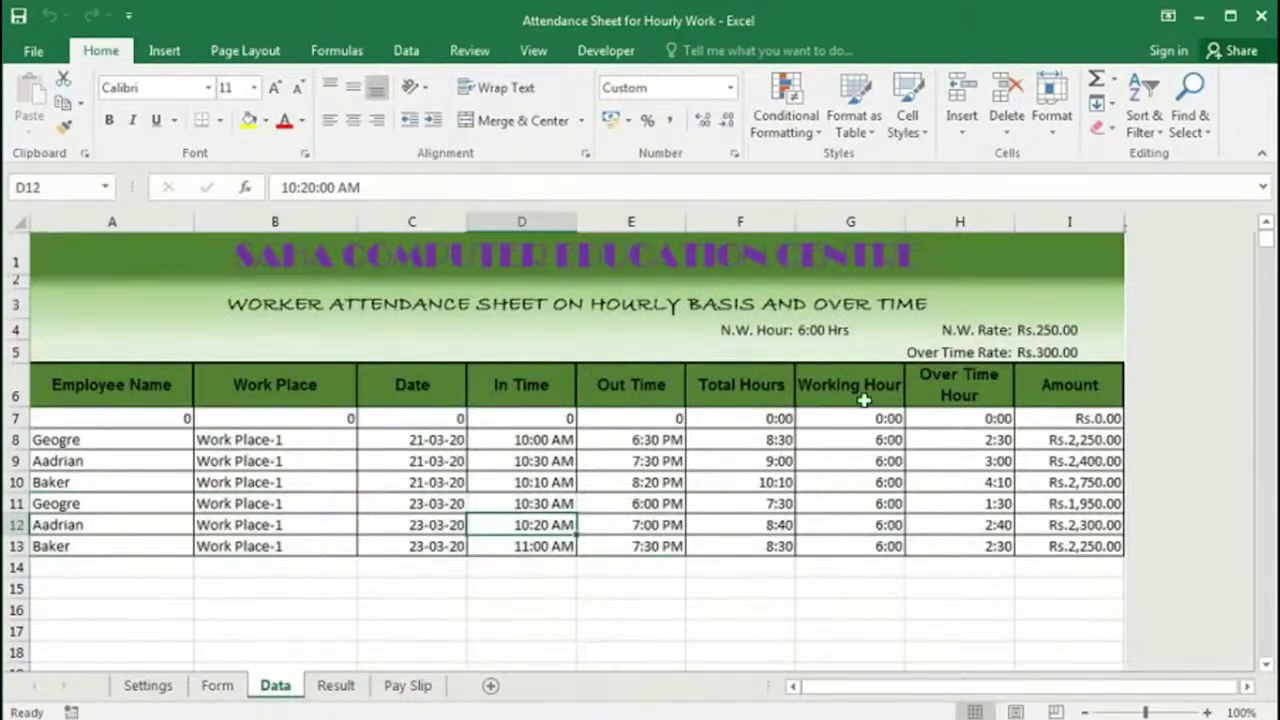
Step: Check the Data sheet's normal hours, overtime hours, amounts, normal rate and overtime rate
click(870, 336)
drag(970, 441, 960, 542)
drag(1072, 441, 1068, 545)
click(1066, 336)
click(1062, 351)
Step: Set the Result summary's employee to Geogre
click(336, 686)
click(171, 430)
click(219, 425)
click(110, 444)
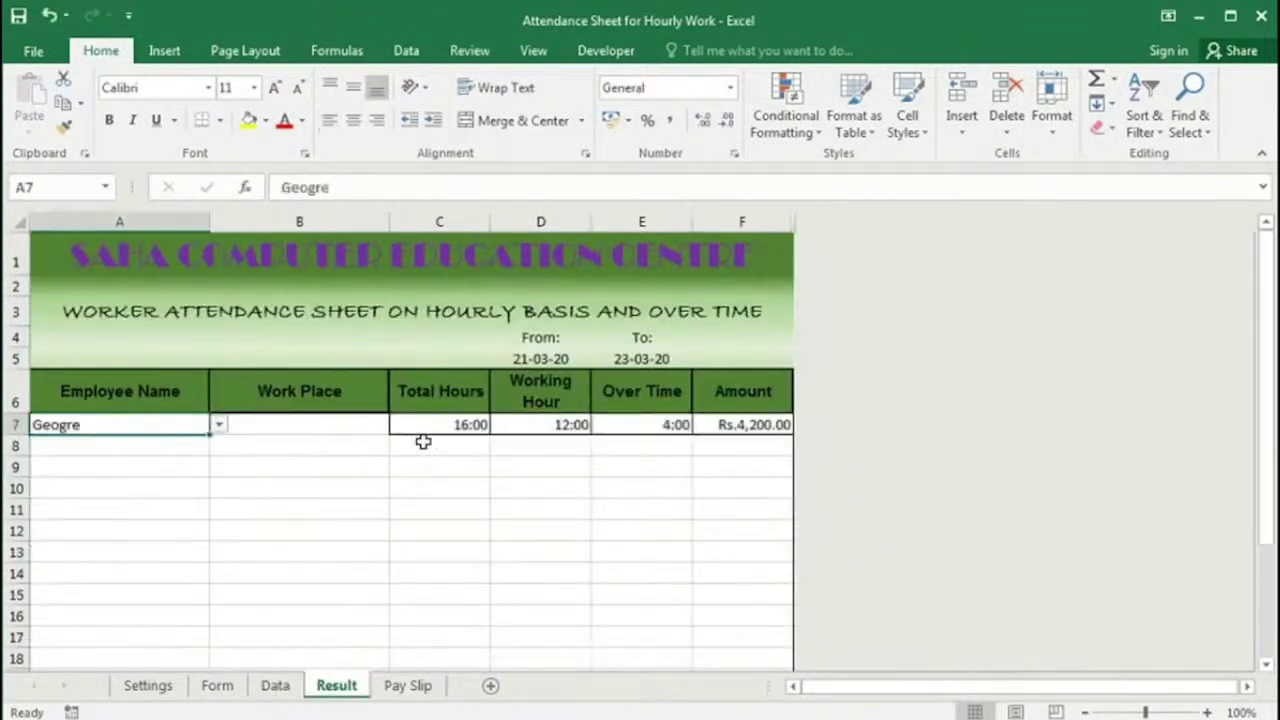
Step: Check a Data record's work place choices, then set the Result summary to Work Place-1
key(ctrl+Page_Up)
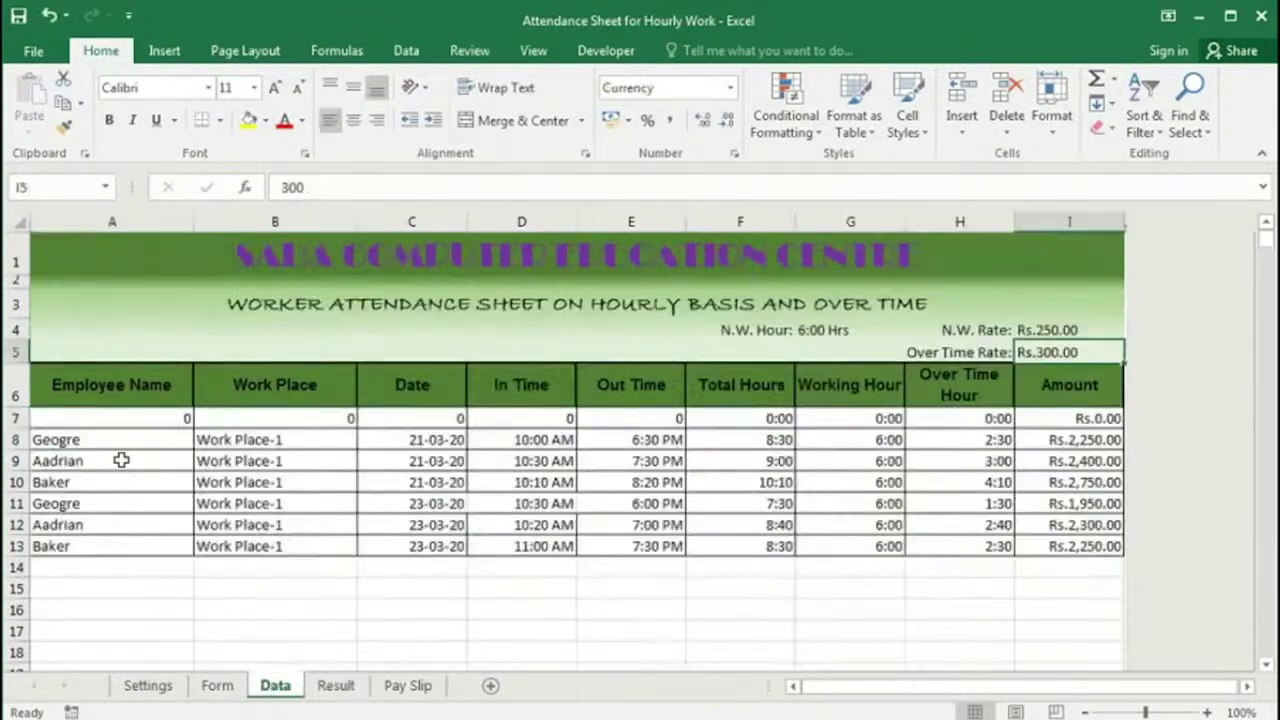
click(280, 503)
click(366, 504)
click(366, 507)
click(336, 686)
click(372, 427)
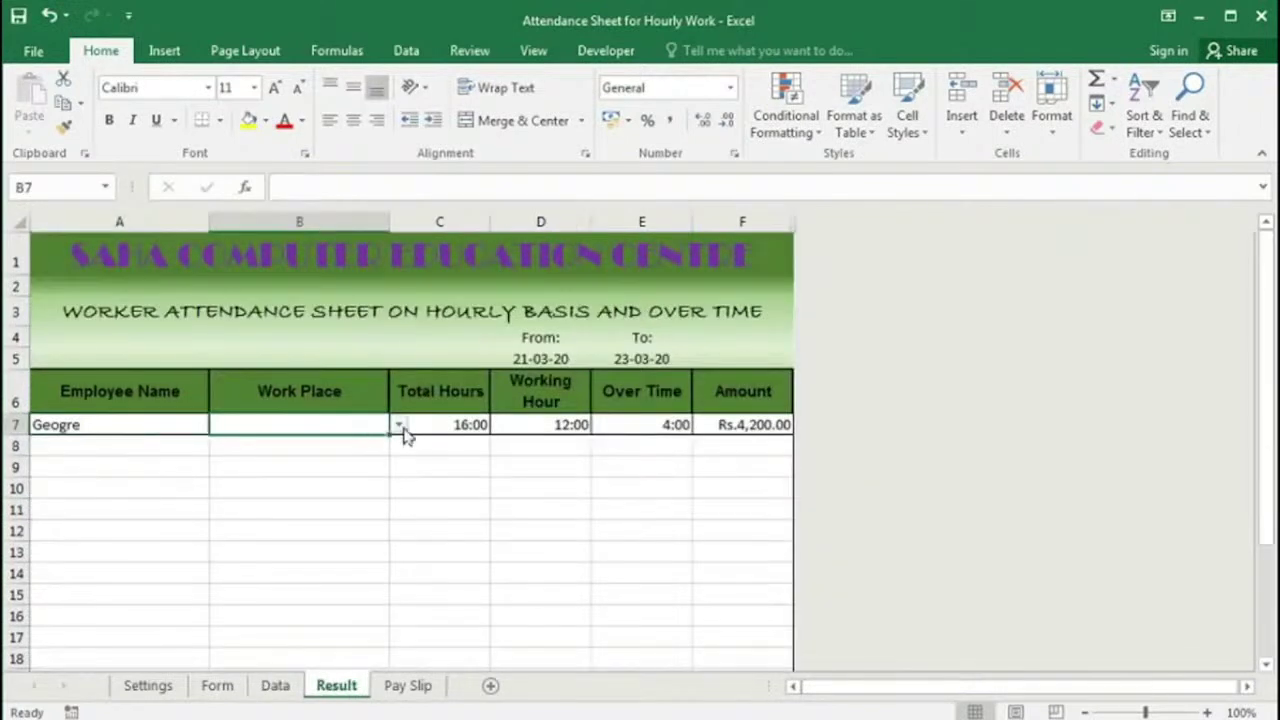
click(399, 425)
click(350, 443)
Step: Recheck the Form's first entry (Geogre, work place, date, in and out times), then view Data
key(ctrl+Page_Up)
key(ctrl+Page_Up)
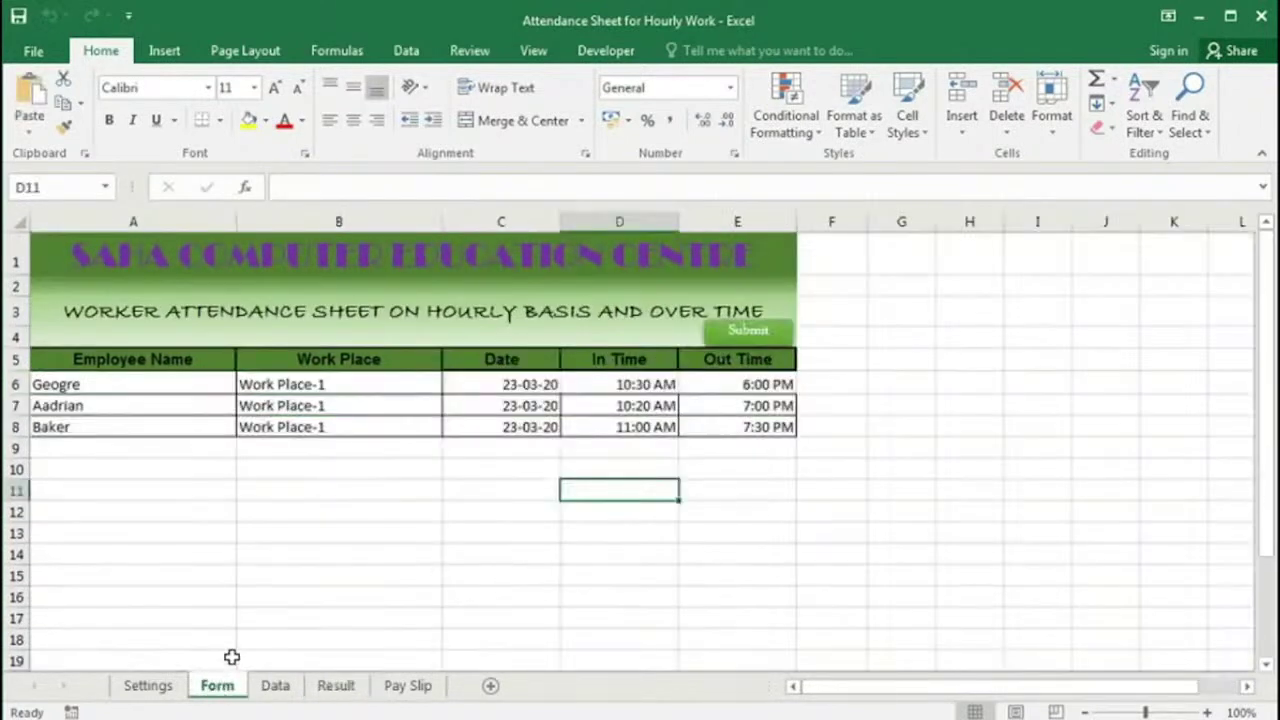
click(134, 384)
click(245, 384)
click(245, 384)
click(328, 384)
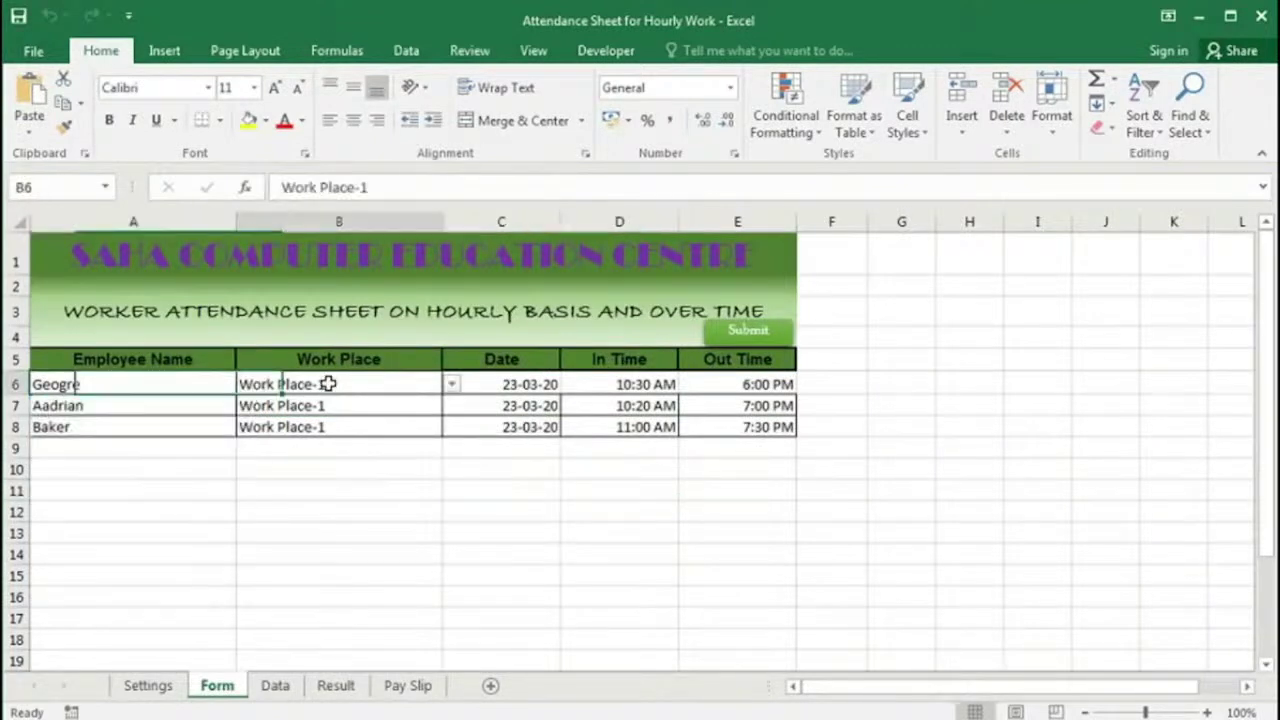
click(451, 386)
click(449, 389)
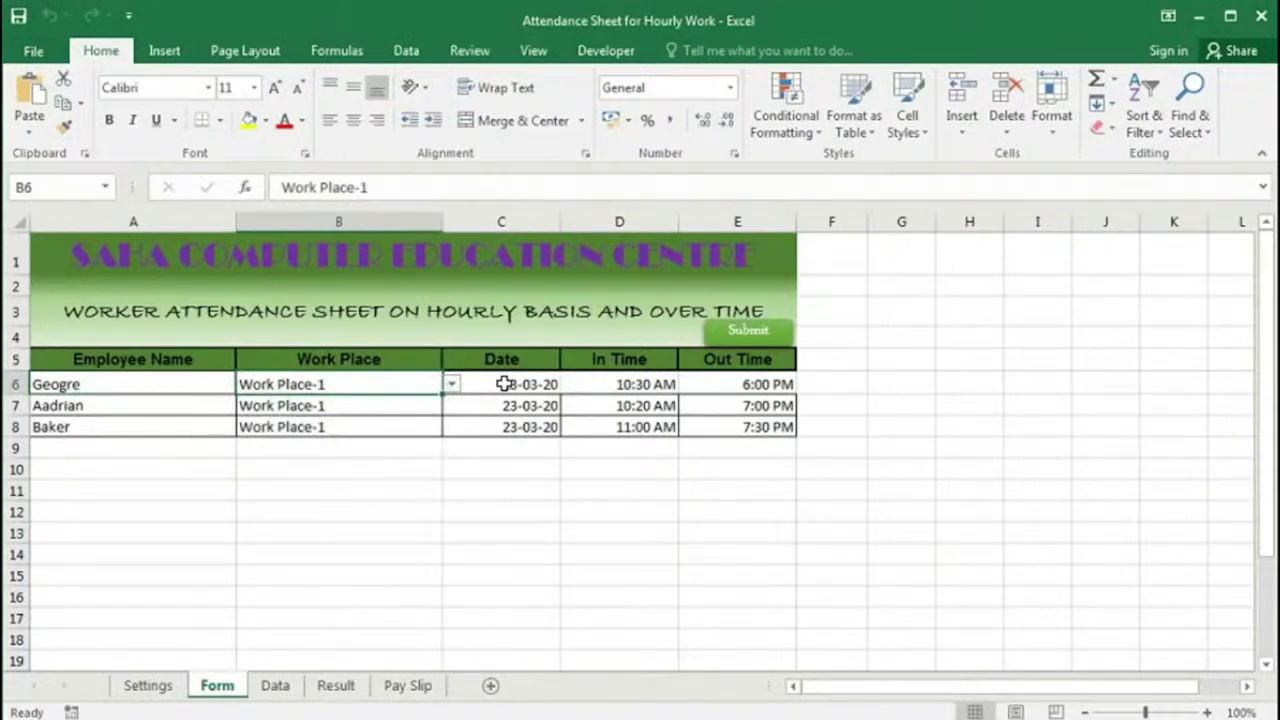
click(504, 384)
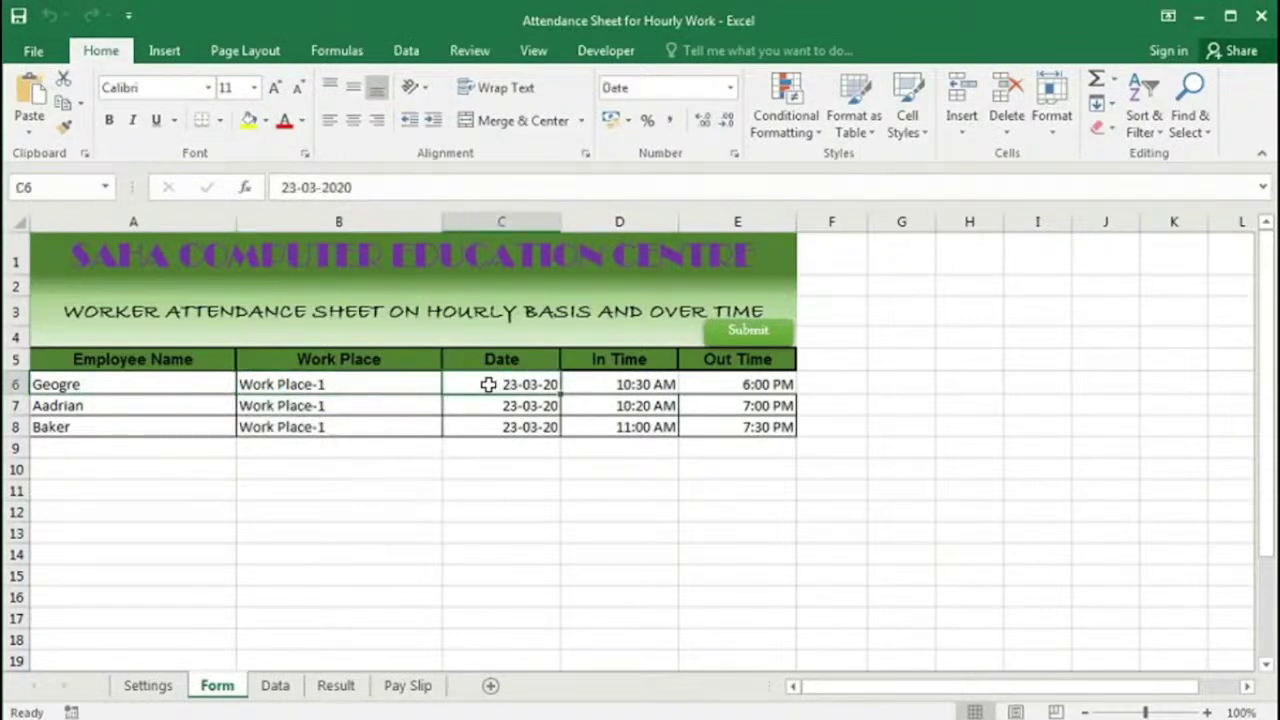
click(607, 384)
click(730, 383)
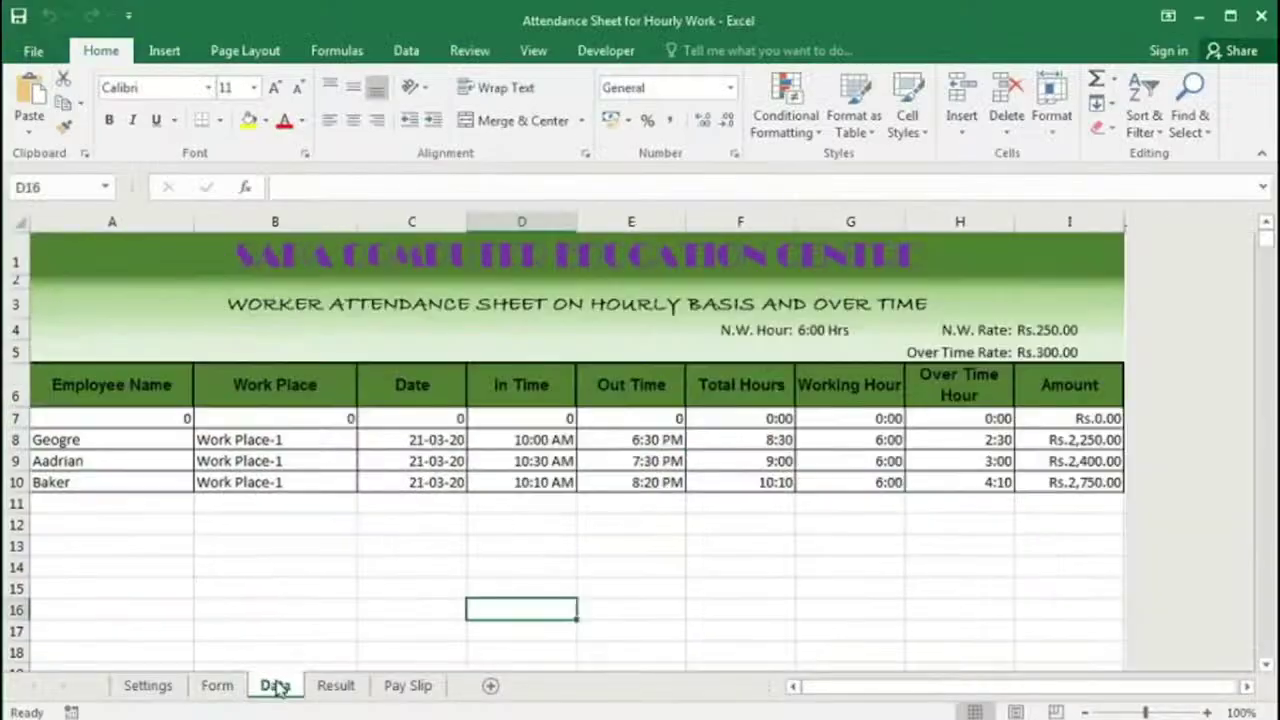
click(275, 686)
Step: Review the Data sheet and the Result summary's From/To dates, employee name and work place
click(217, 686)
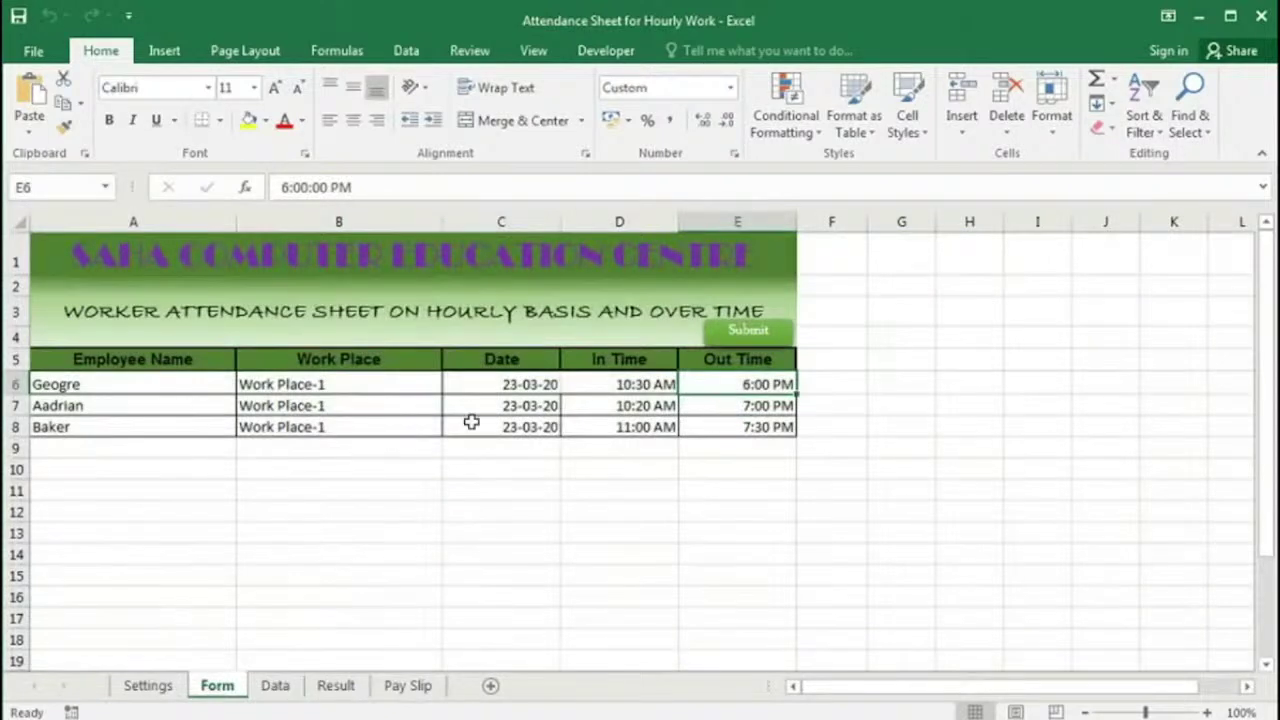
click(276, 688)
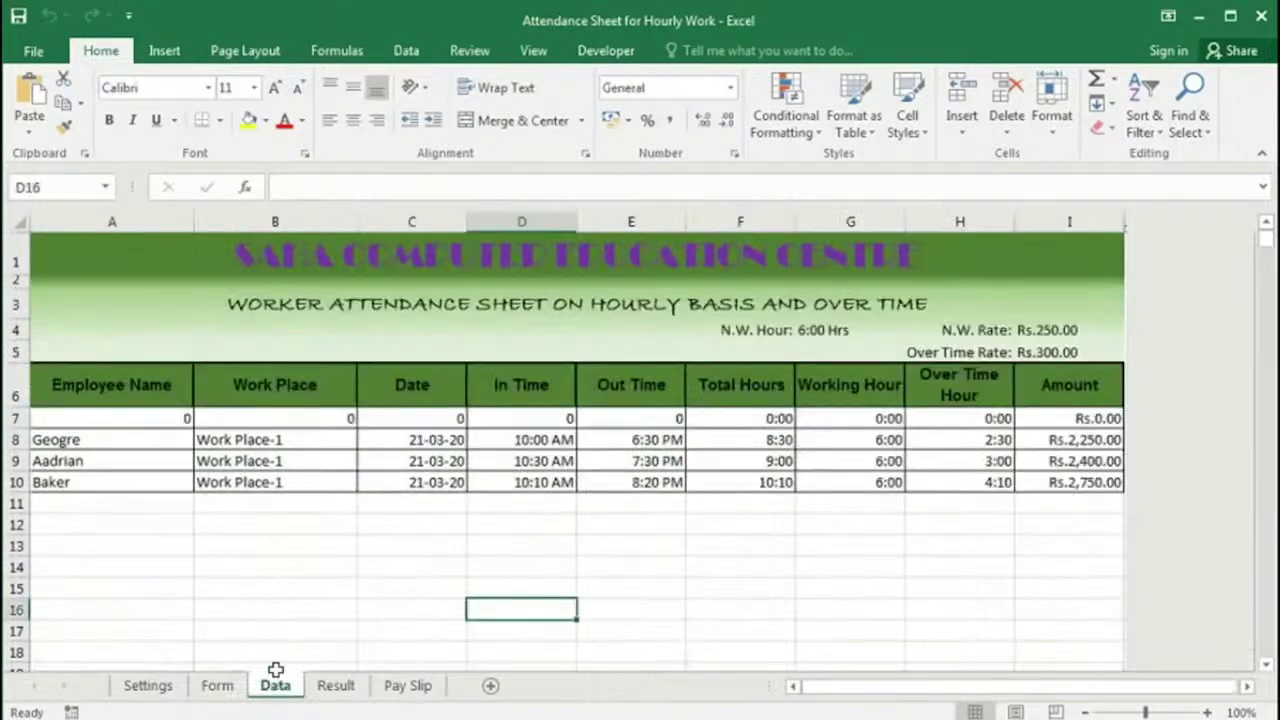
click(333, 690)
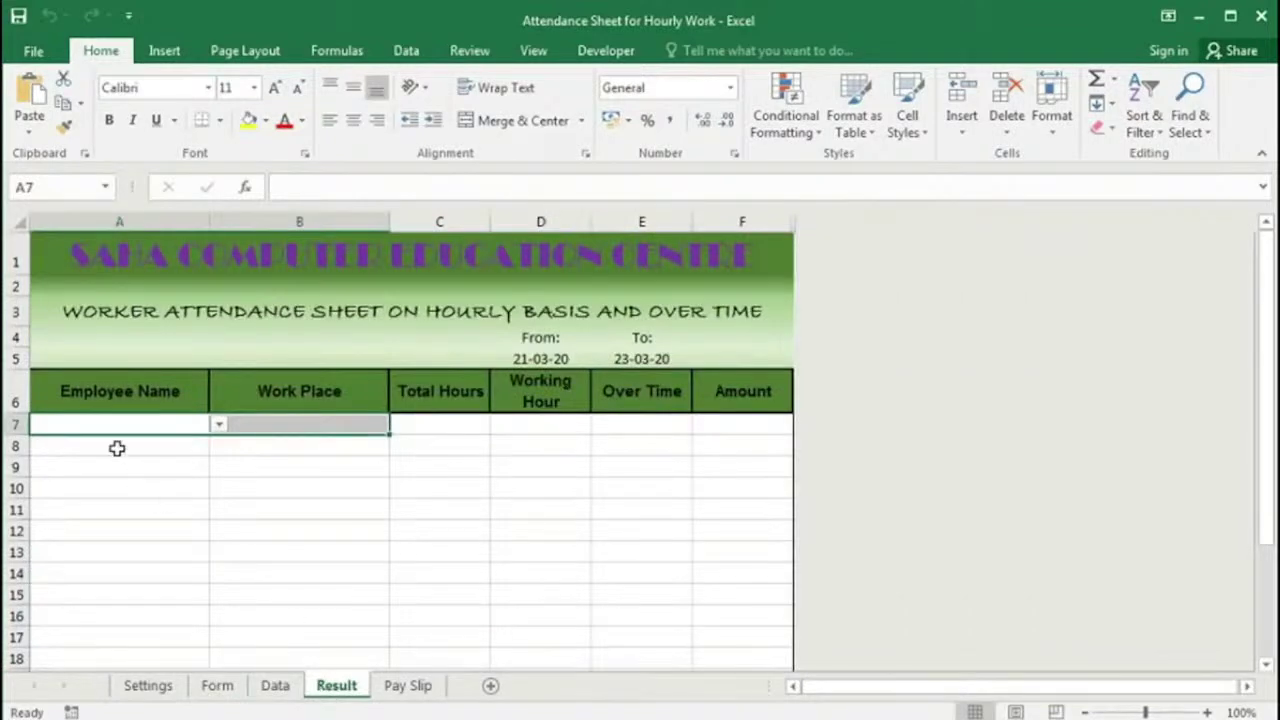
click(150, 425)
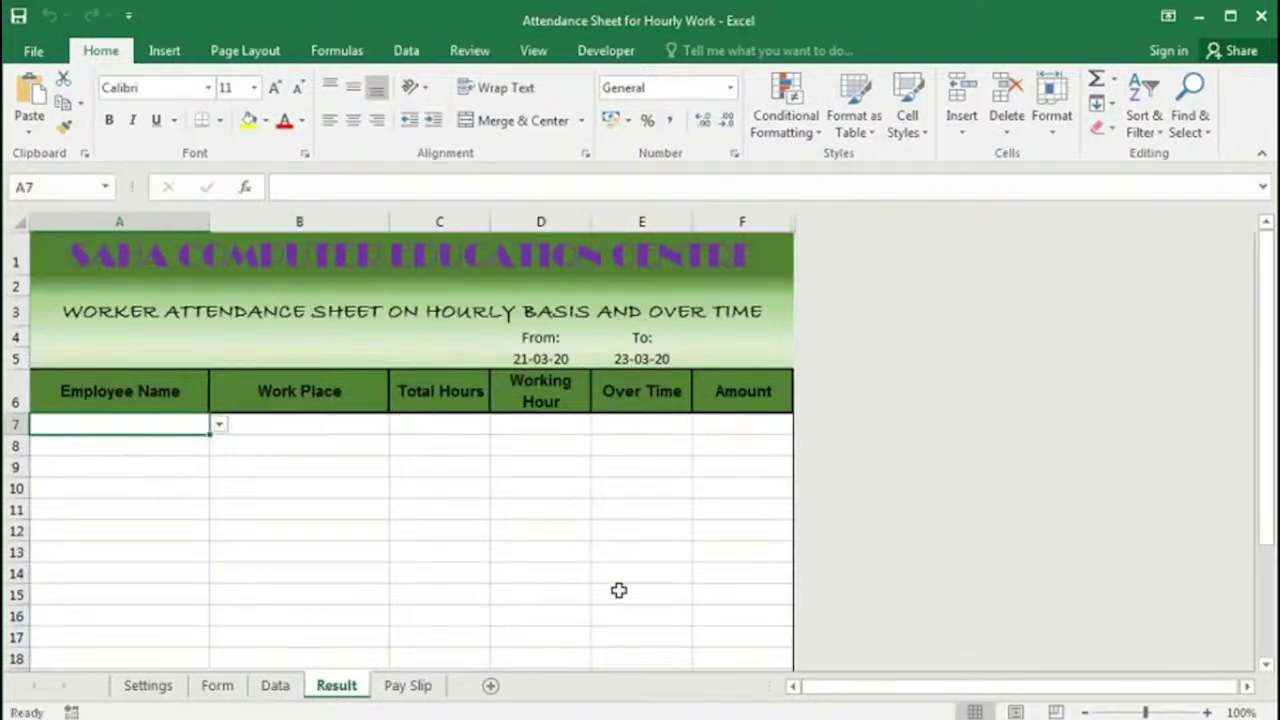
click(545, 356)
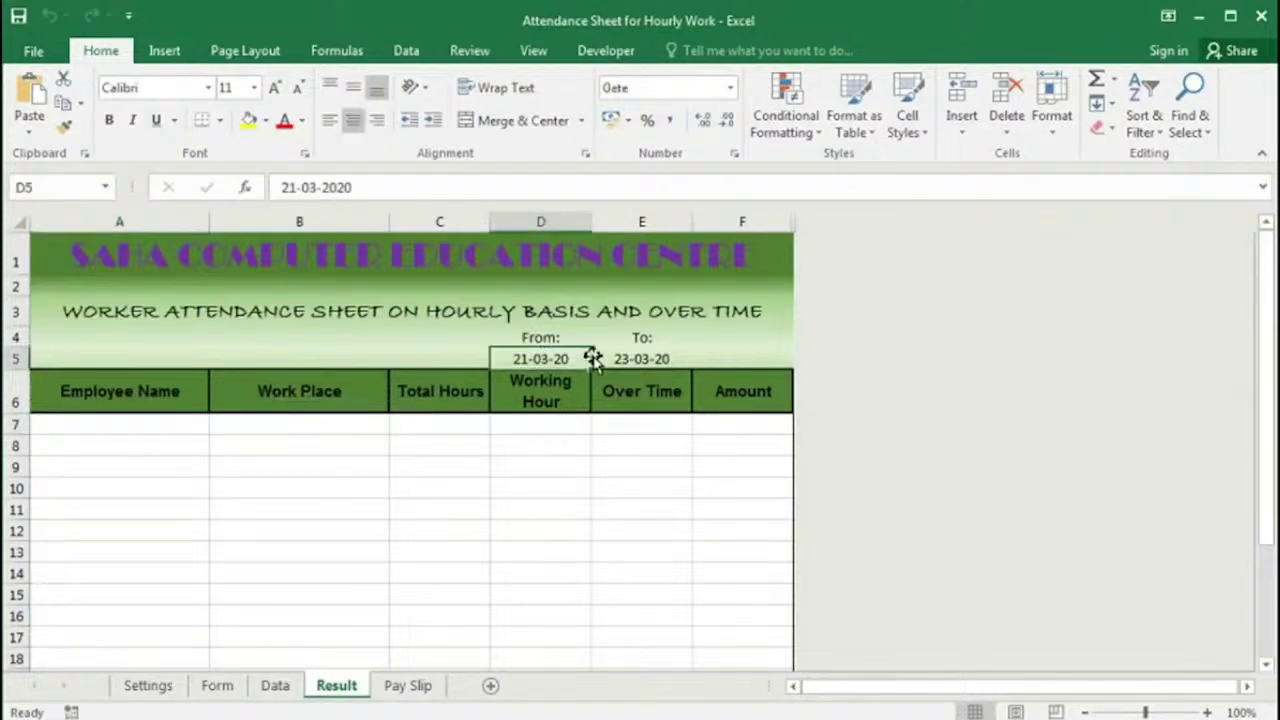
click(634, 357)
click(549, 357)
click(608, 357)
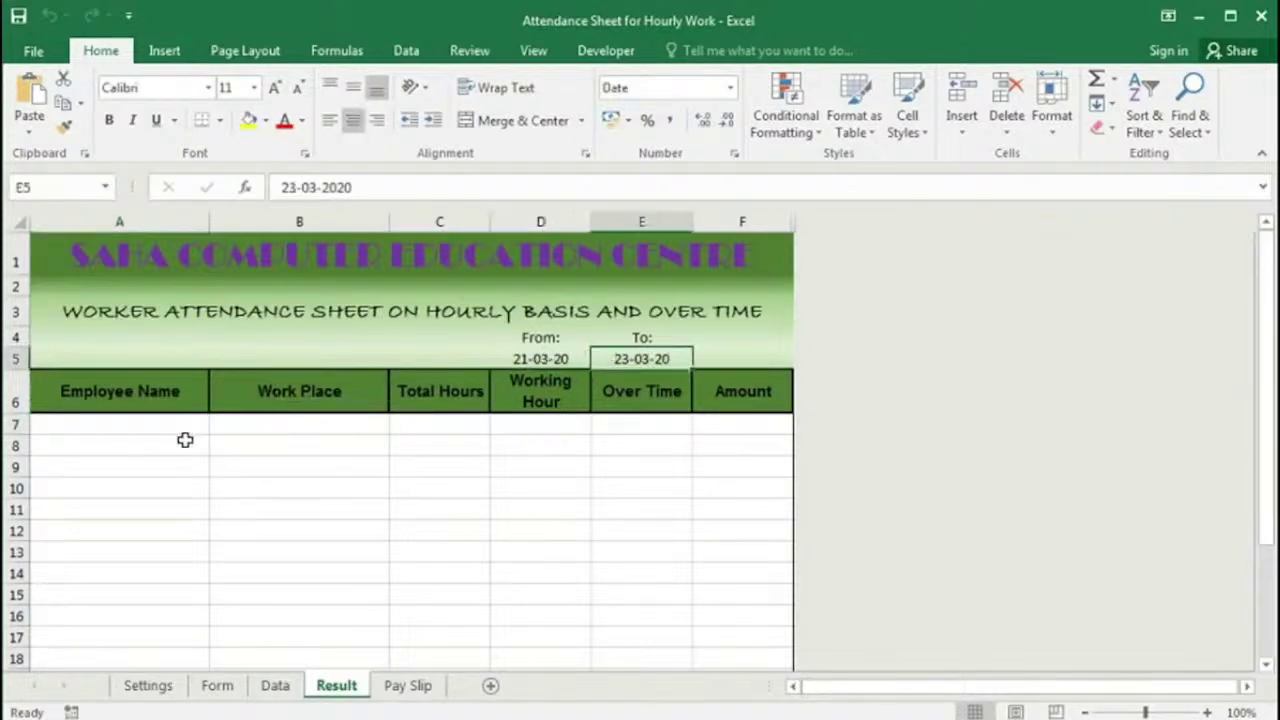
click(150, 428)
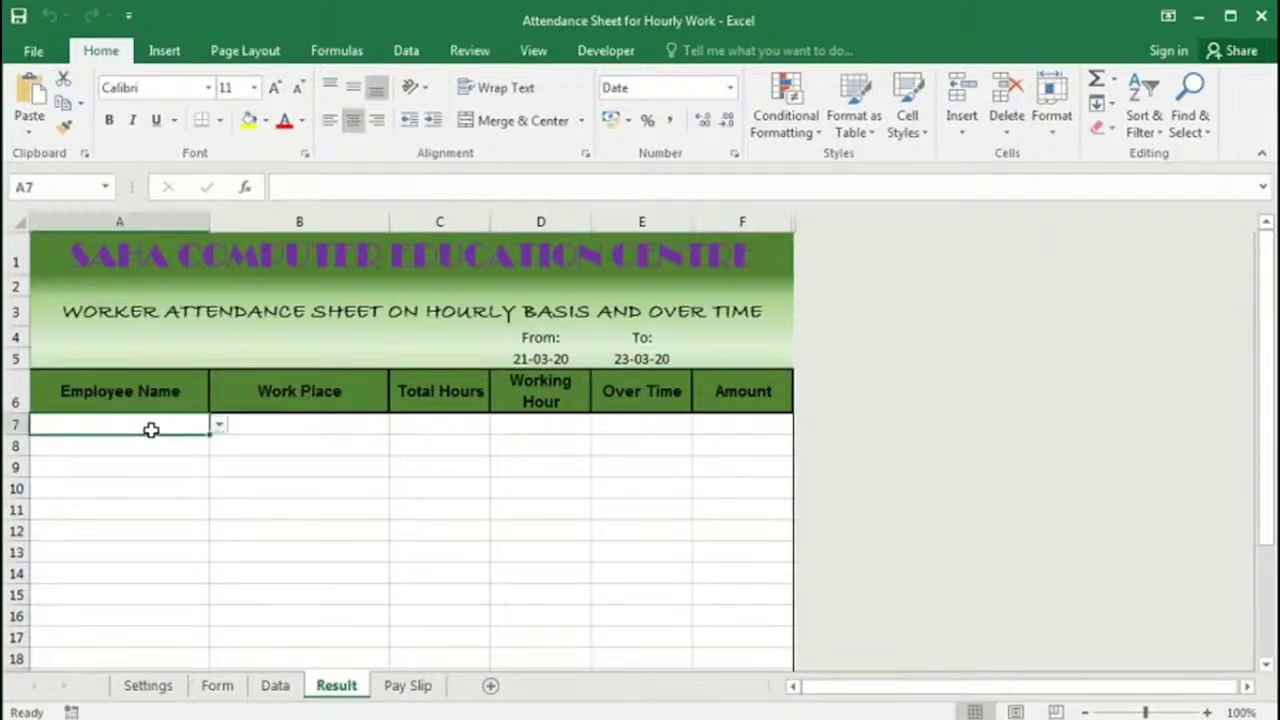
click(299, 423)
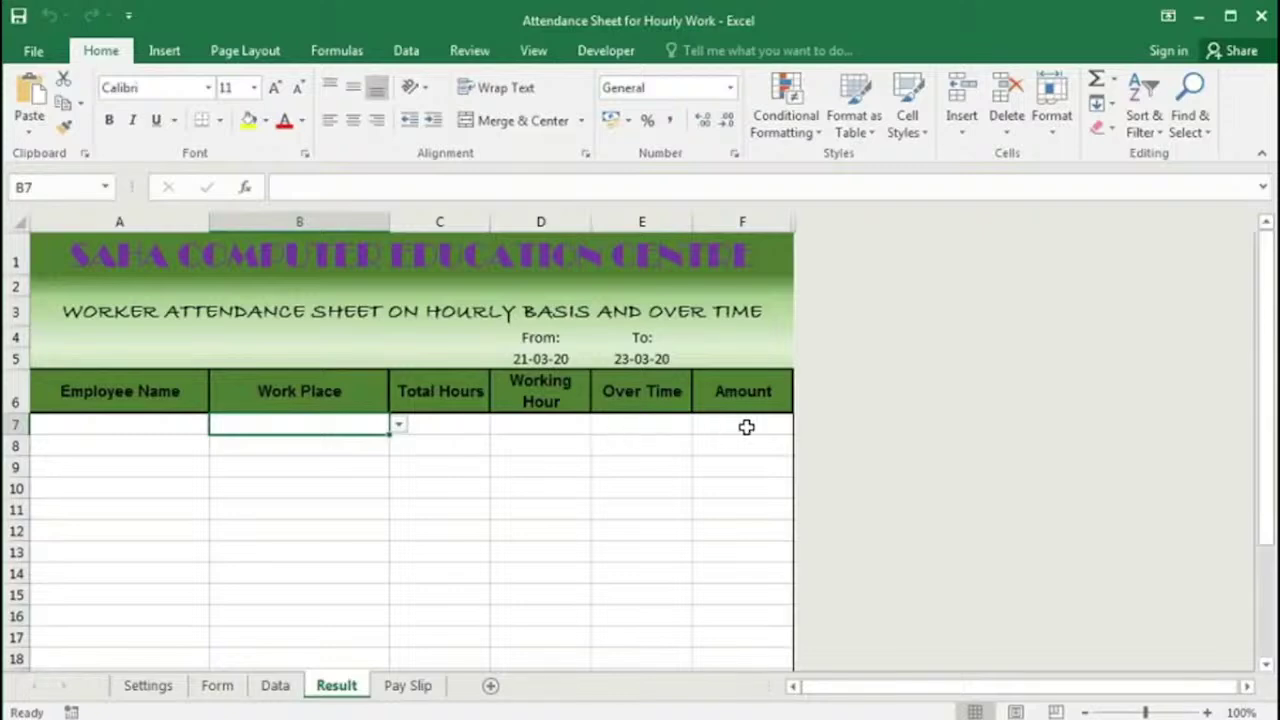
Step: After viewing the Pay Slip, submit the three 23-03-20 Form entries to clear the form
click(408, 688)
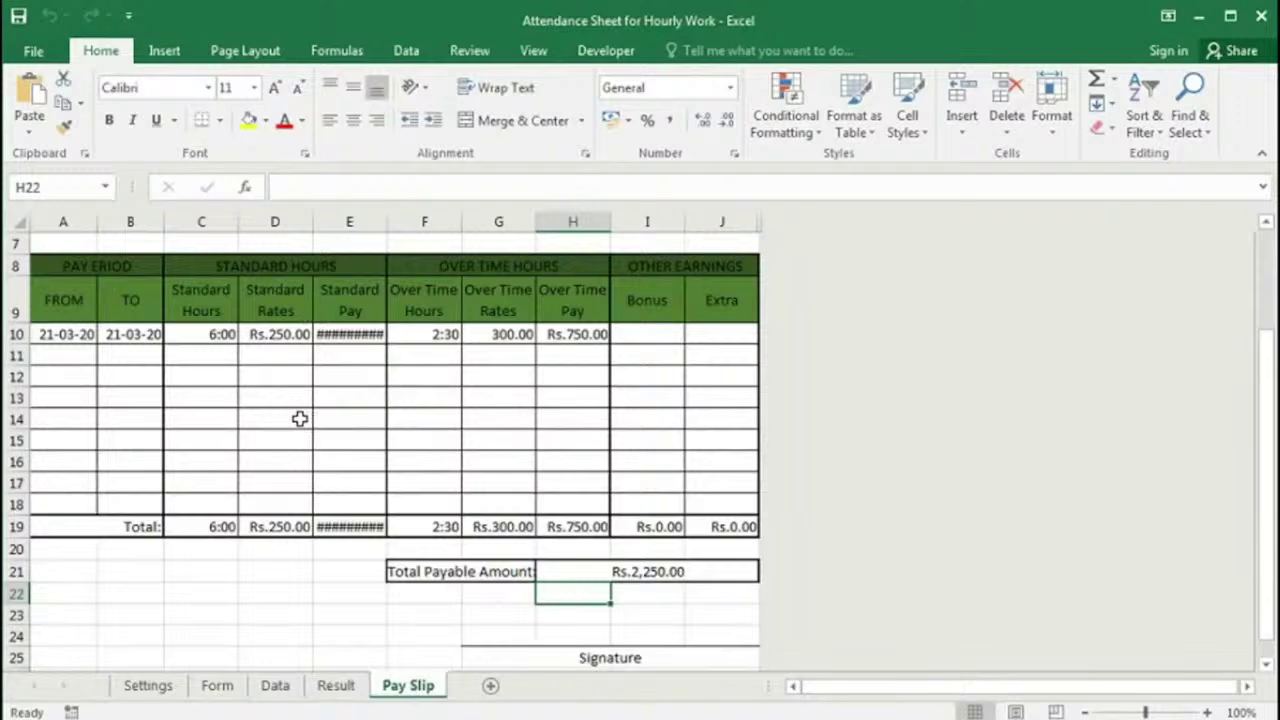
click(217, 686)
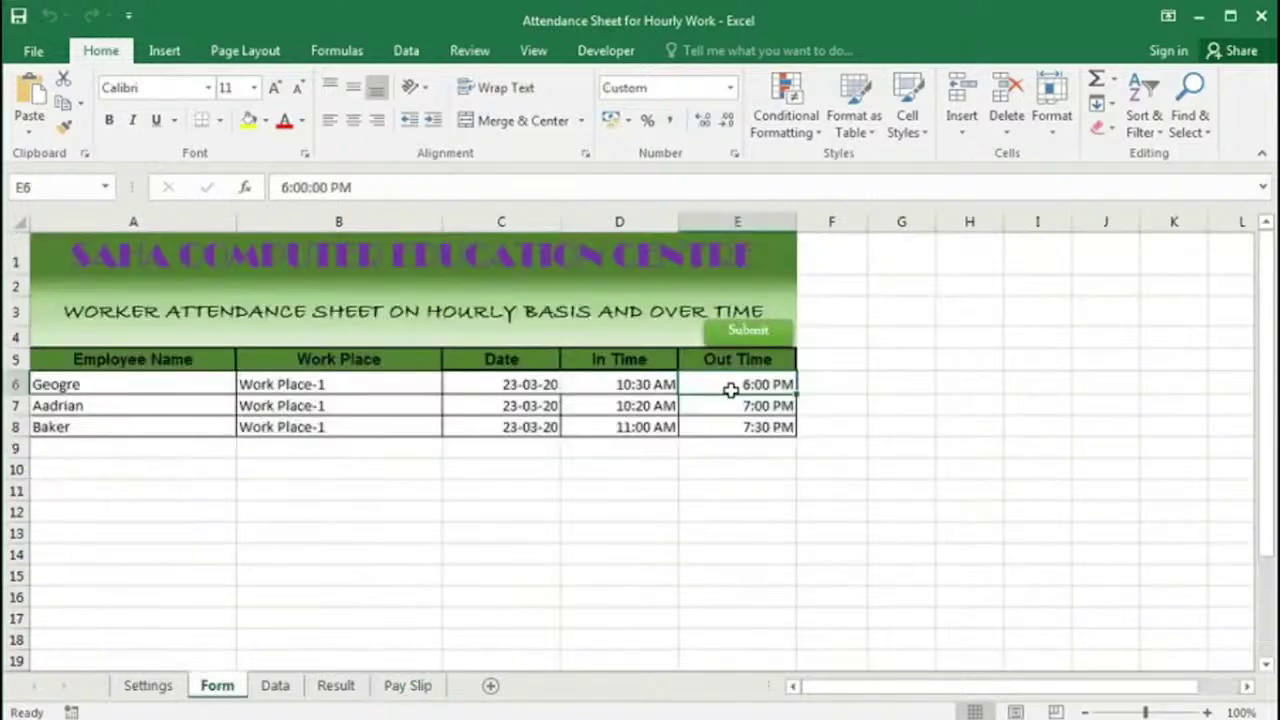
click(742, 340)
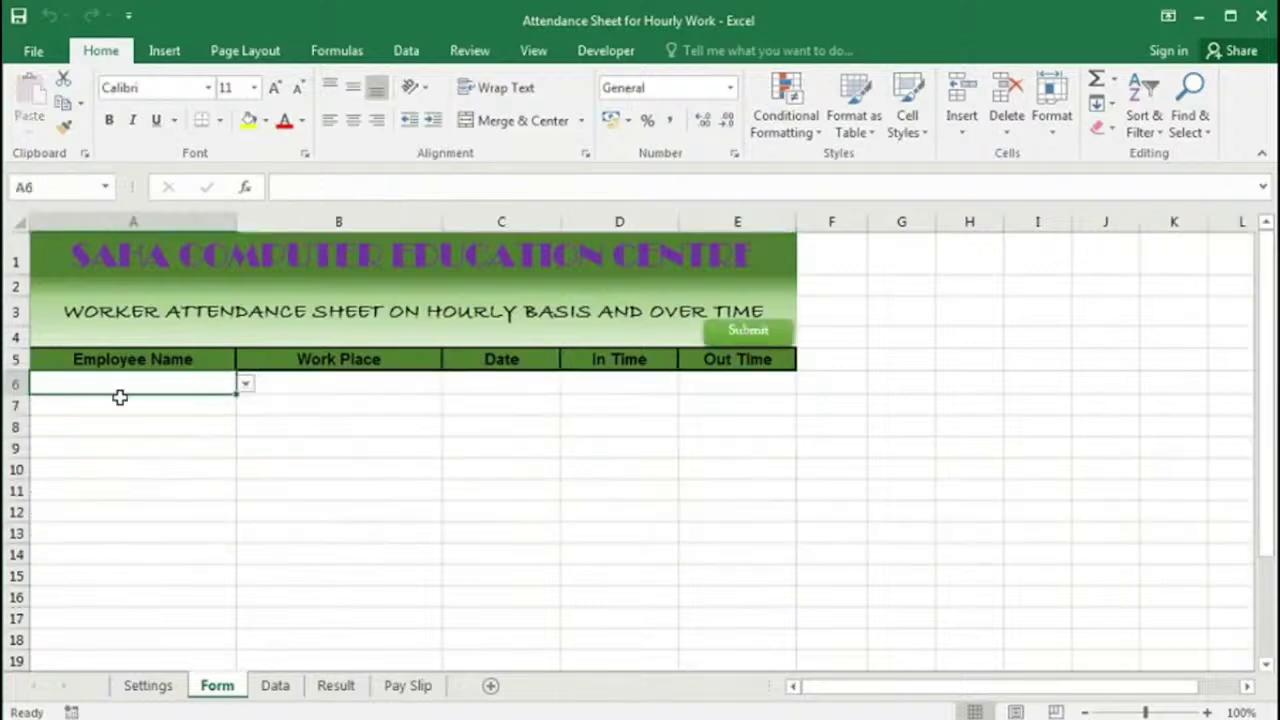
click(275, 686)
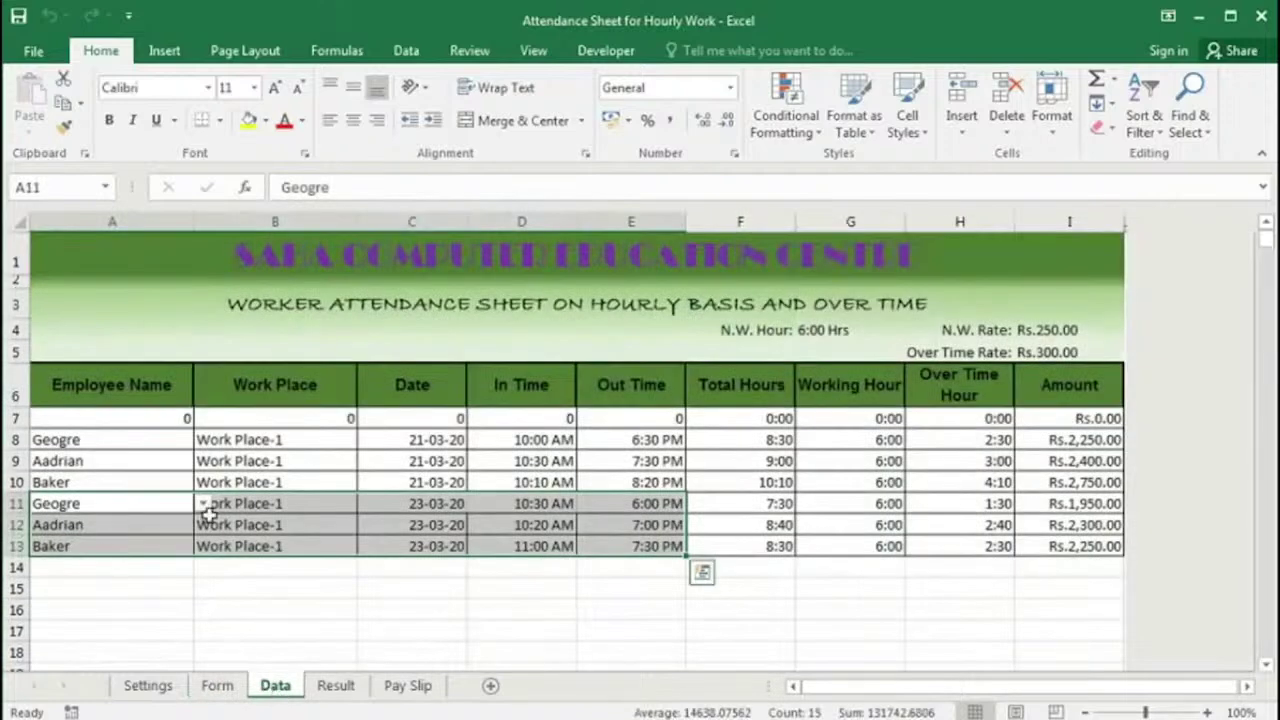
click(470, 528)
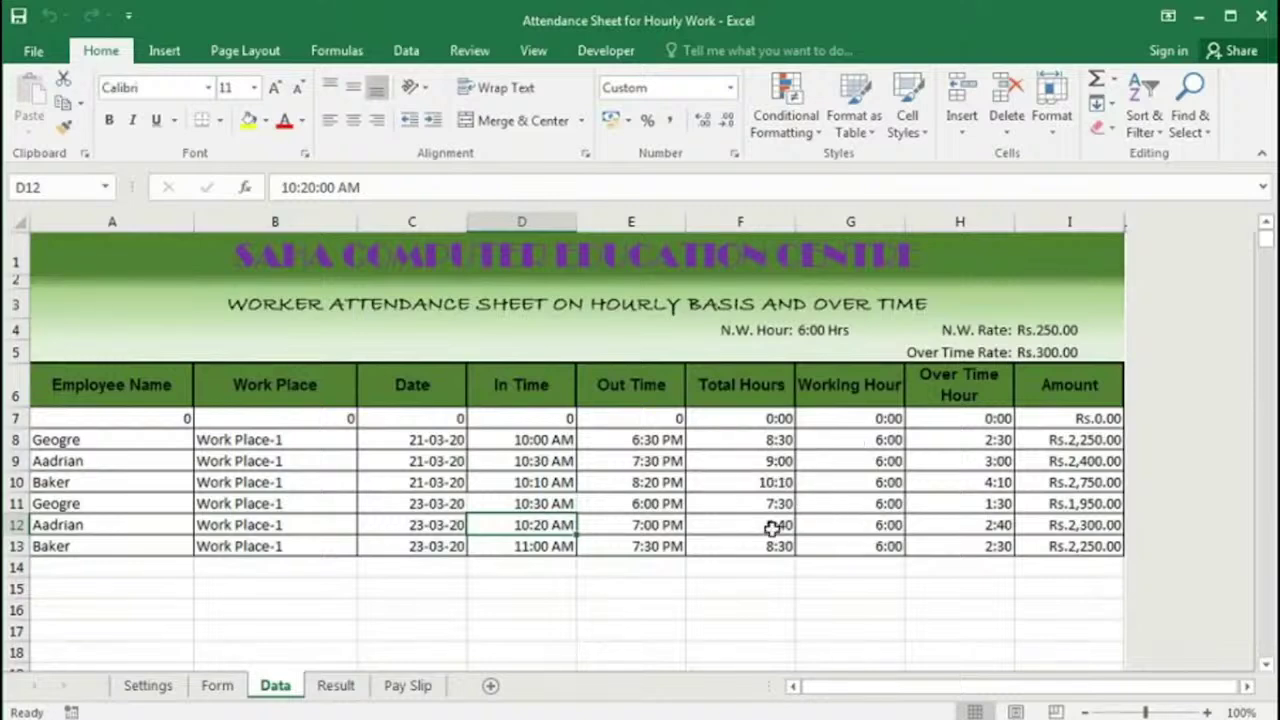
Step: Inspect G4 working hours, column H overtime formulas, the I8 amount, and rates in I4 and I5
click(812, 331)
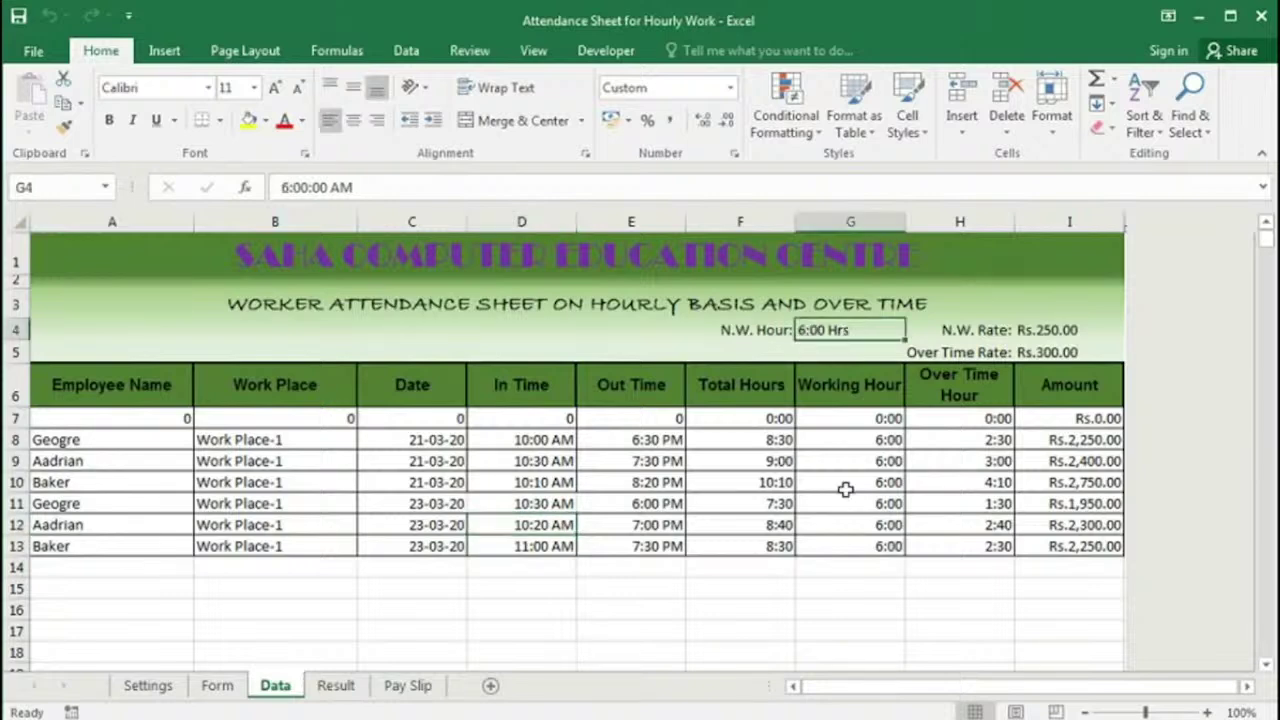
drag(966, 439, 959, 535)
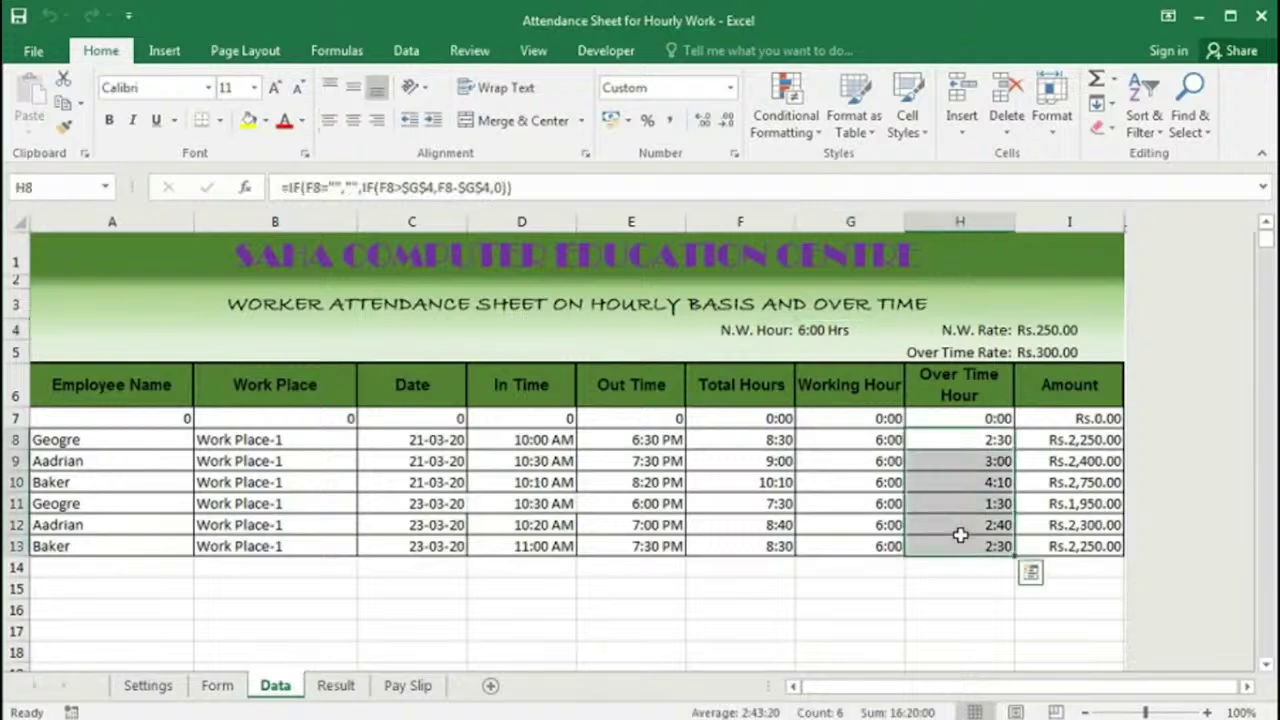
drag(1070, 439, 1072, 470)
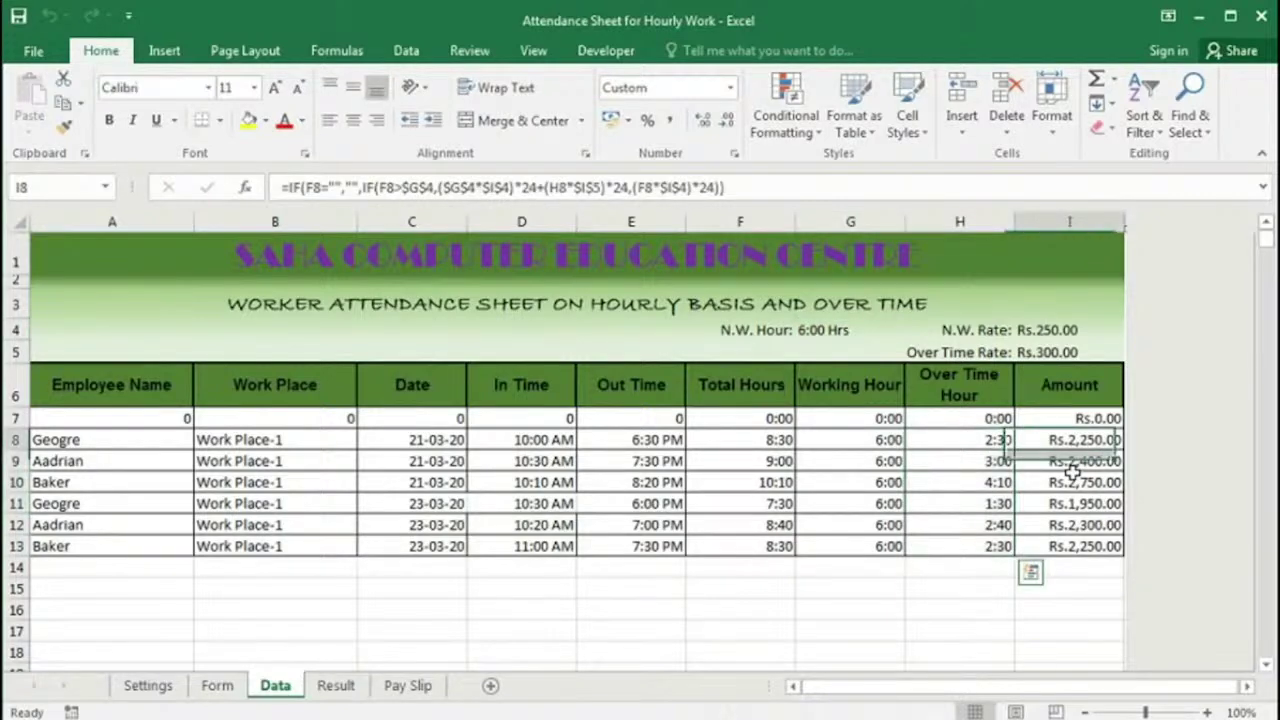
click(1066, 338)
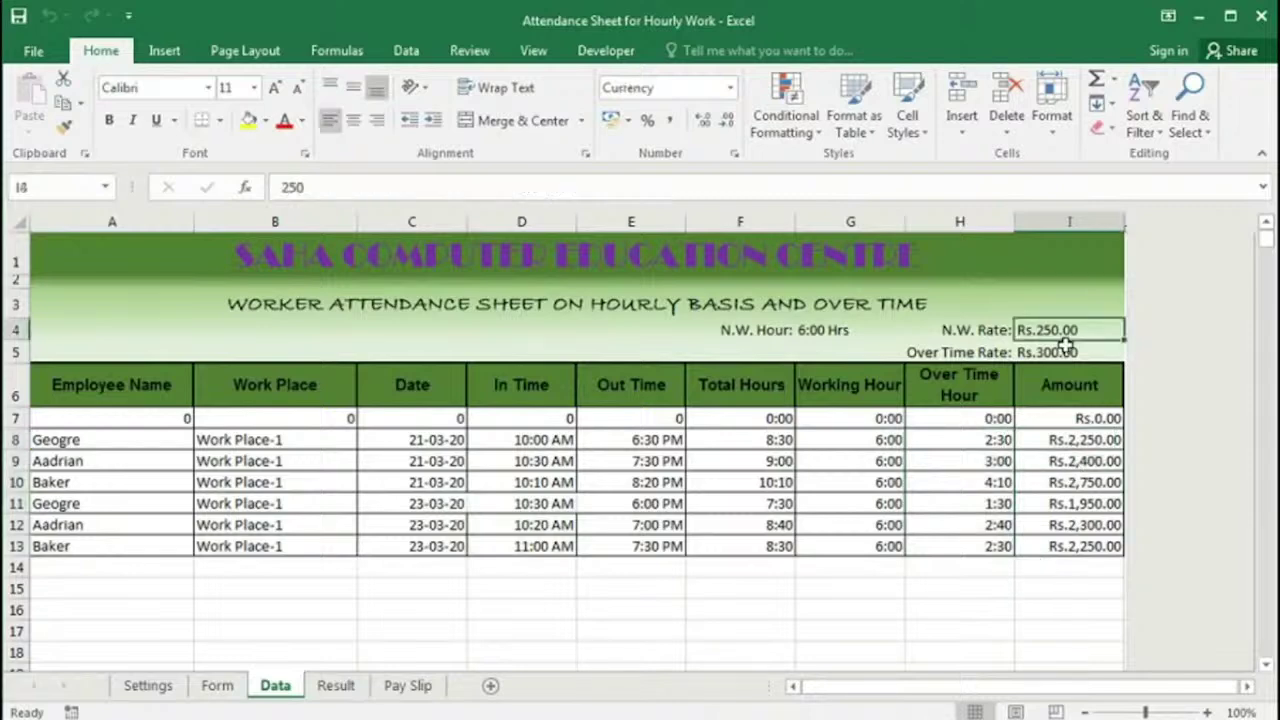
click(1058, 351)
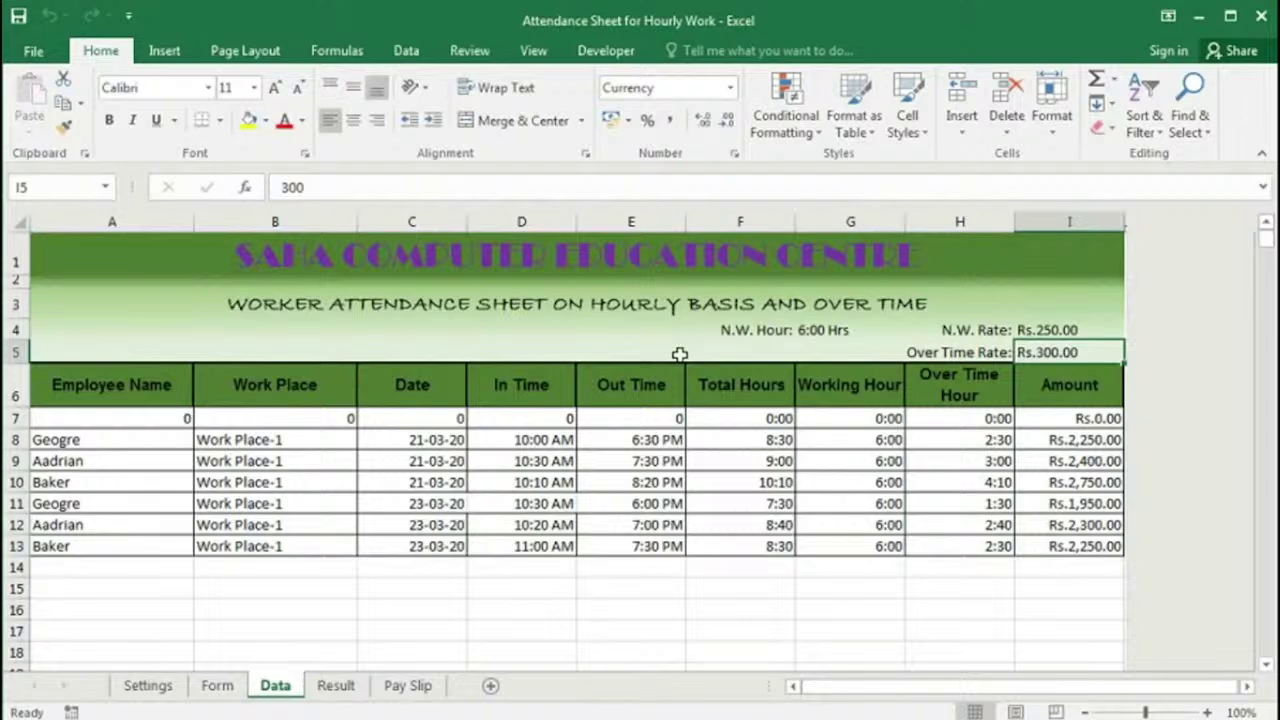
click(162, 445)
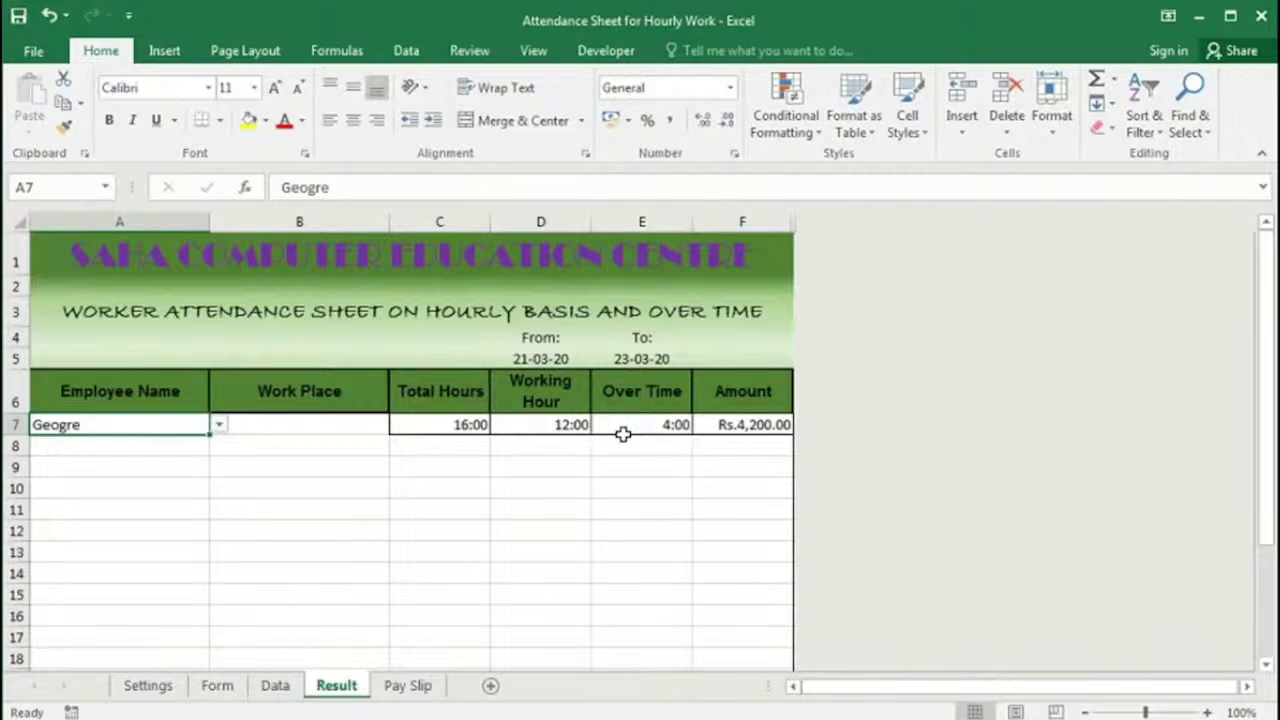
Step: Change row 11's work place in B11 to Work Place-2, then view the Result sheet
click(272, 685)
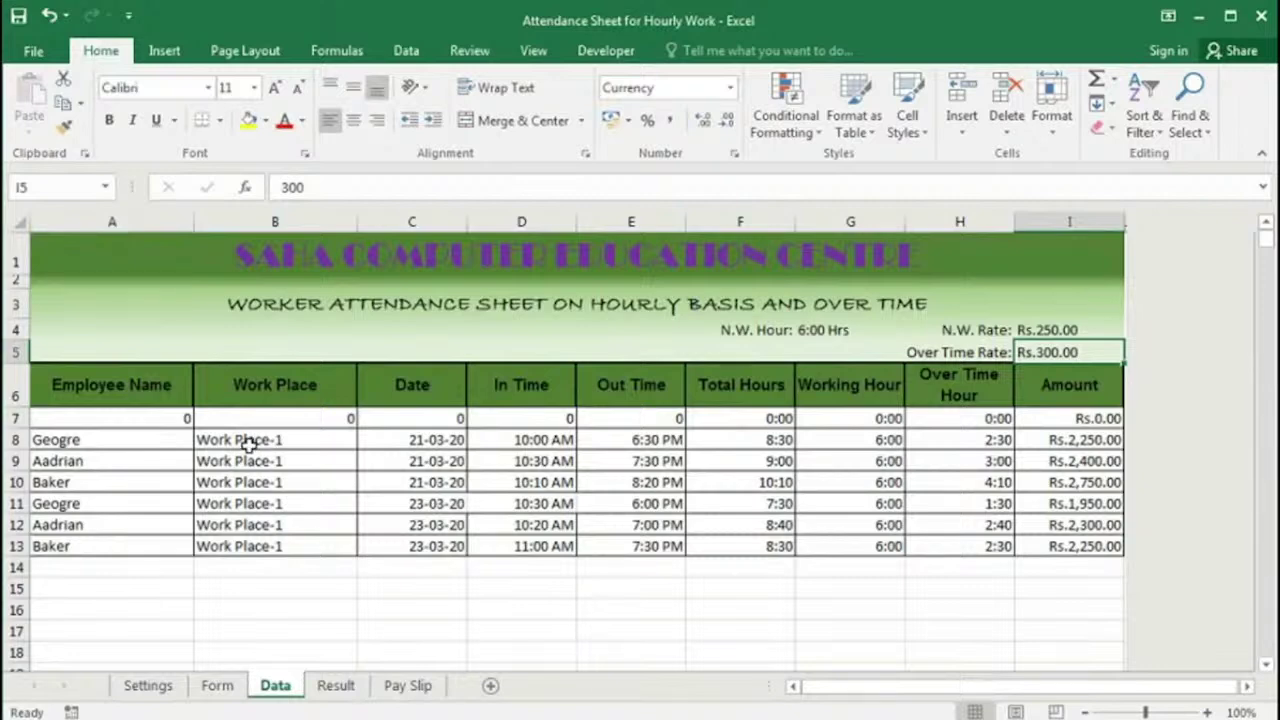
click(285, 507)
click(367, 503)
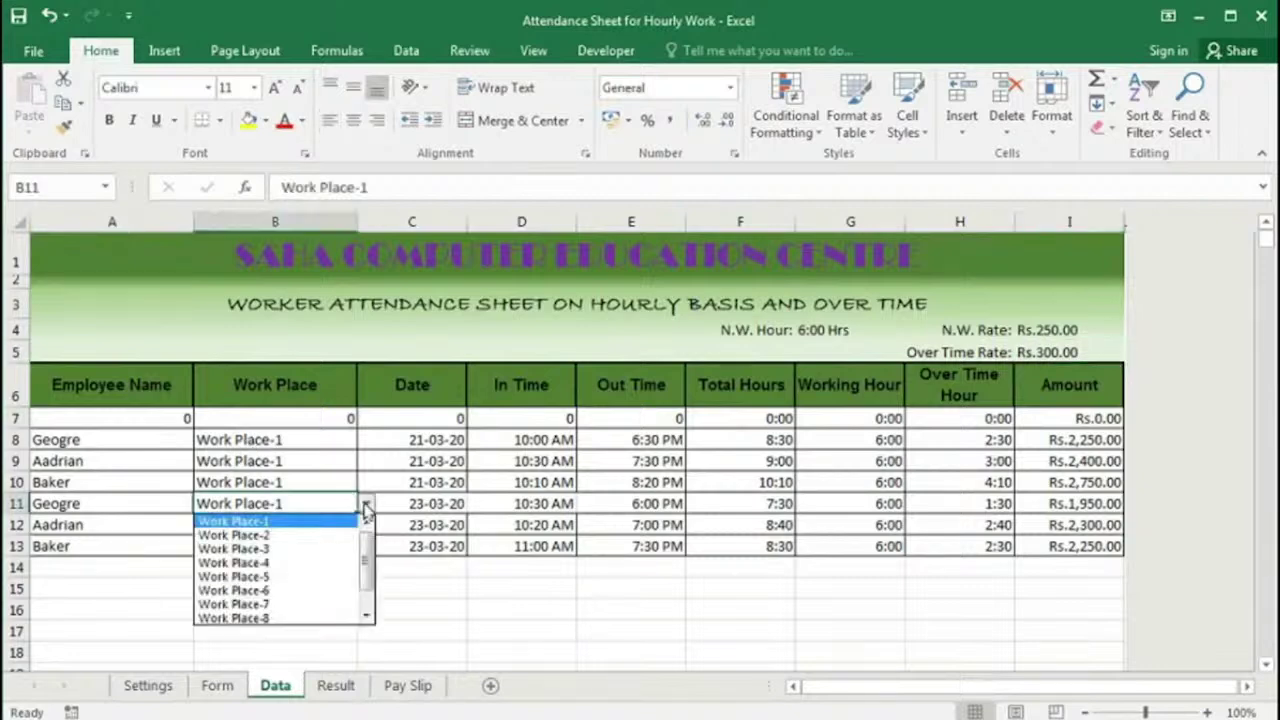
click(296, 537)
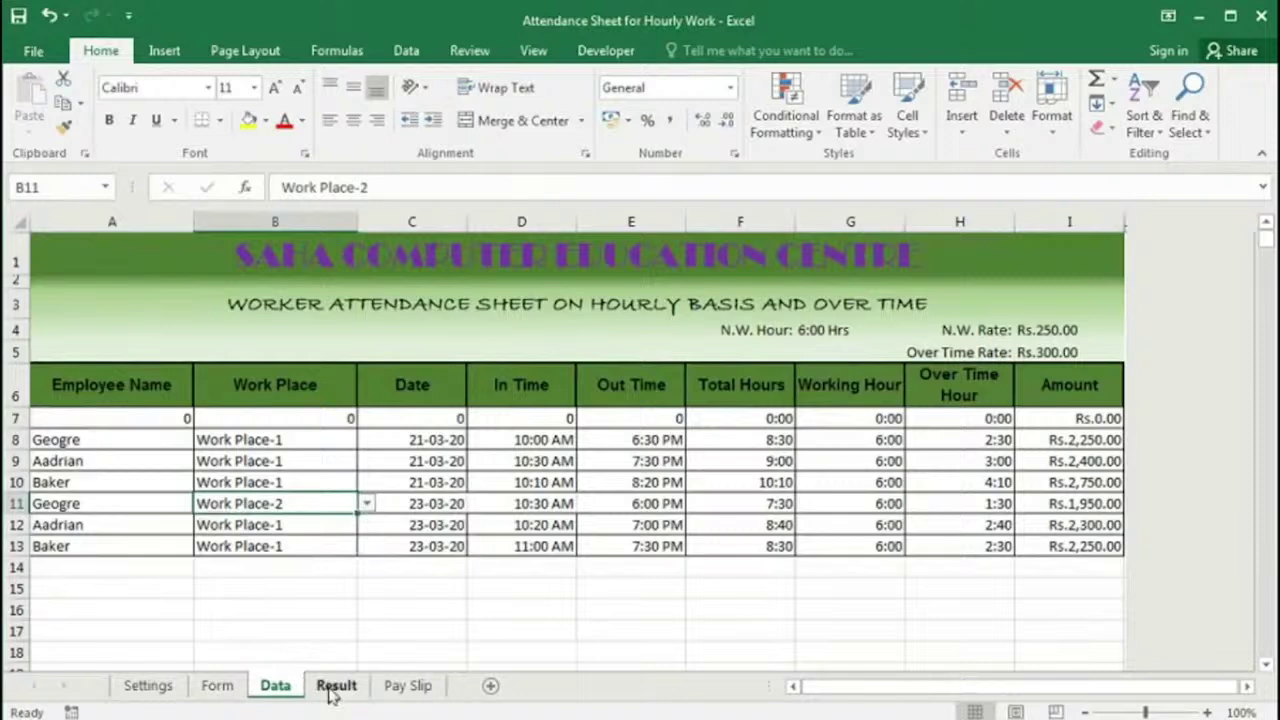
click(336, 686)
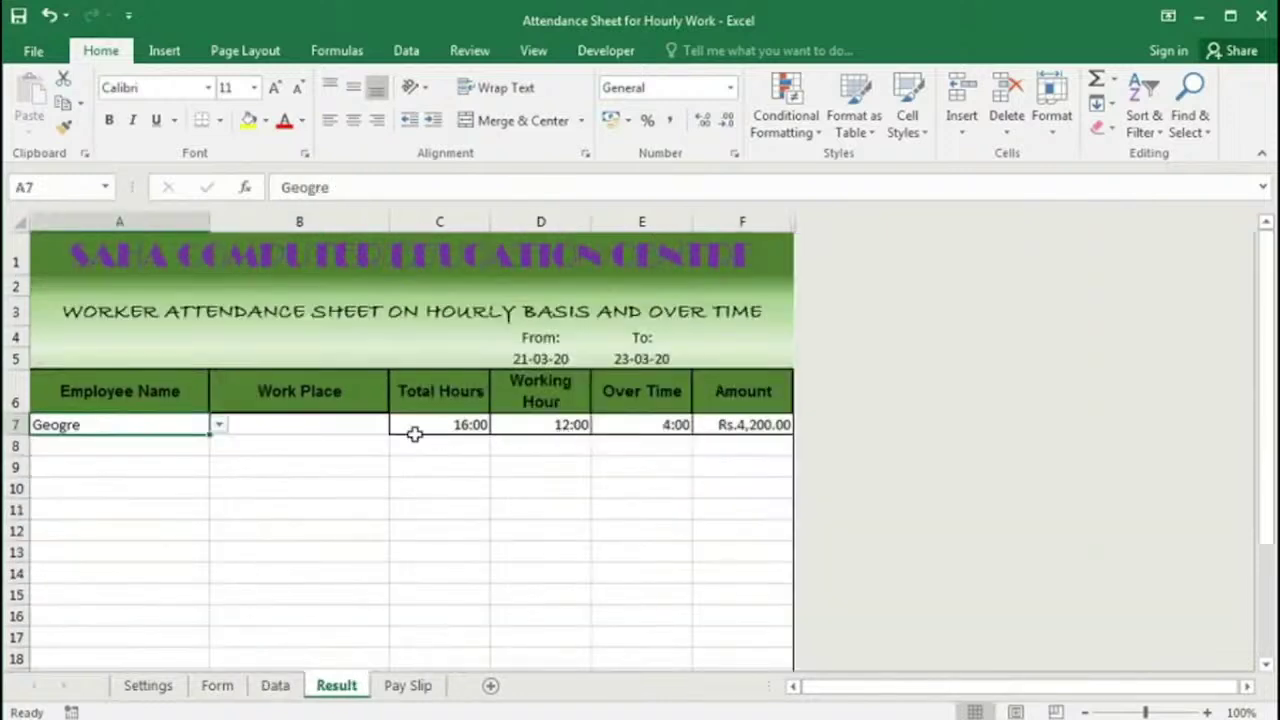
Step: Filter the Result summary by Work Place-1, then Work Place-2 (7:30 hours, Rs.1,950.00), and show Pay Slip
click(326, 425)
click(399, 425)
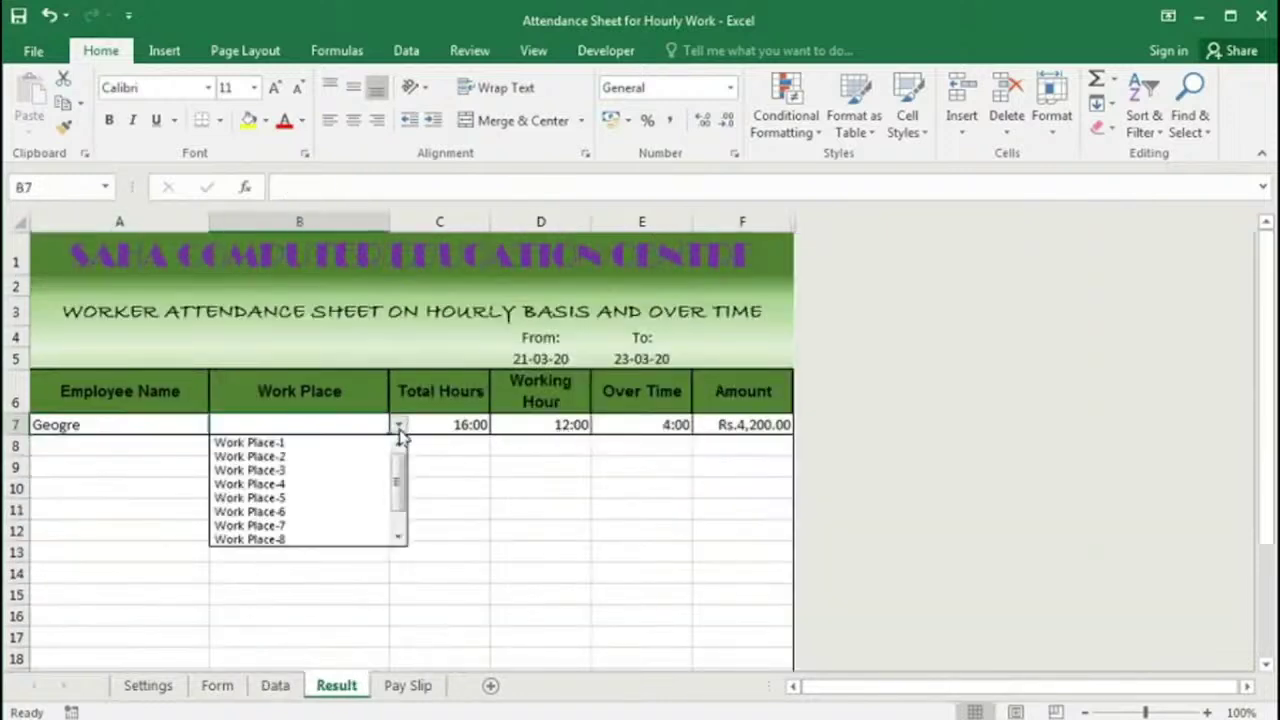
click(350, 446)
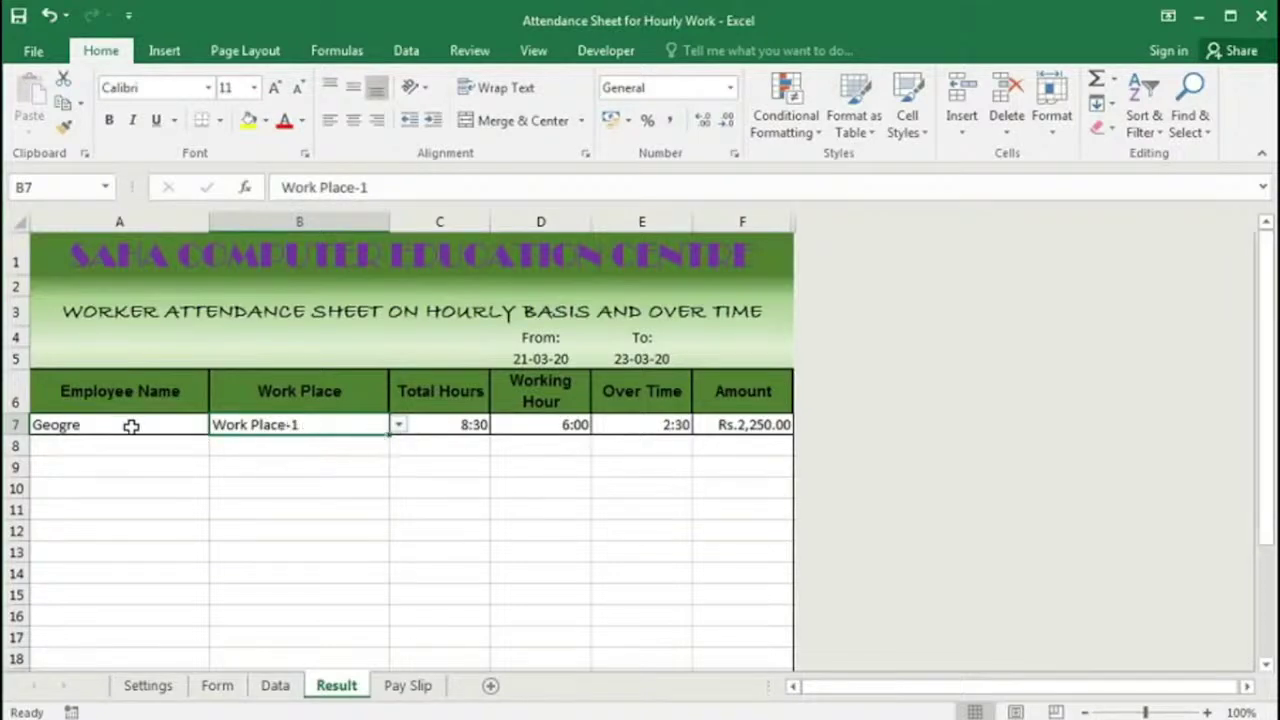
click(398, 428)
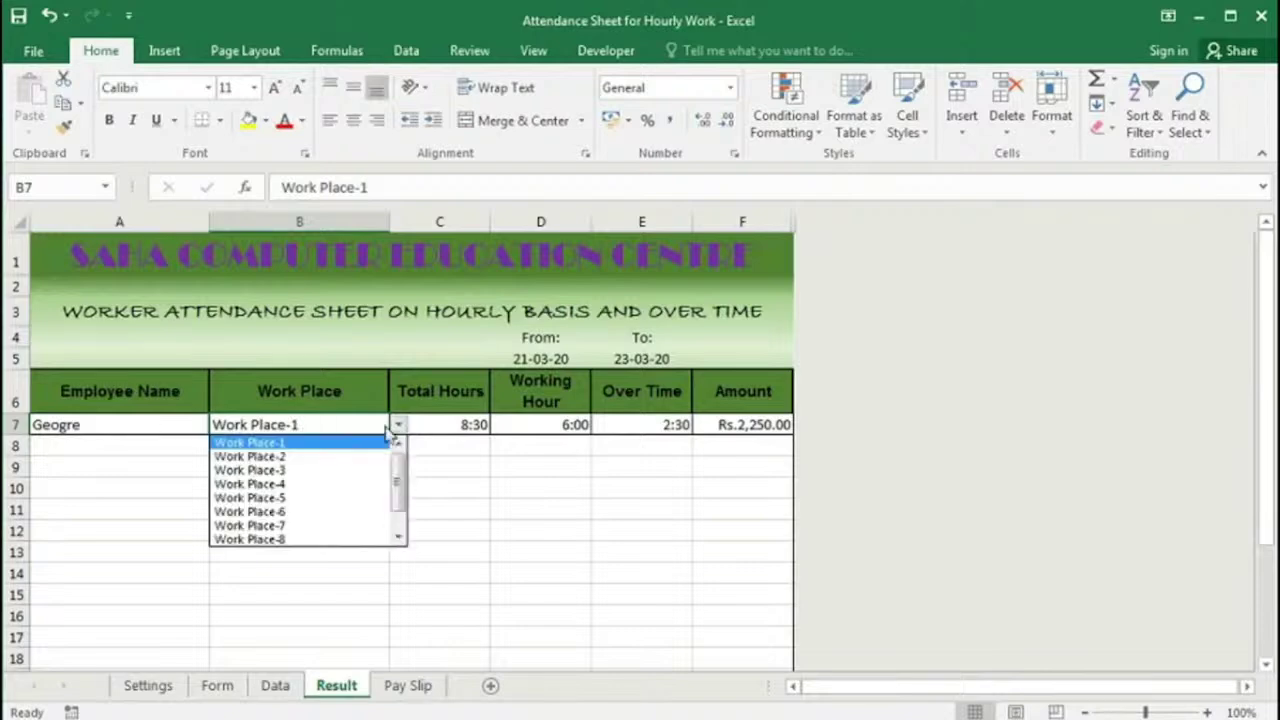
click(323, 459)
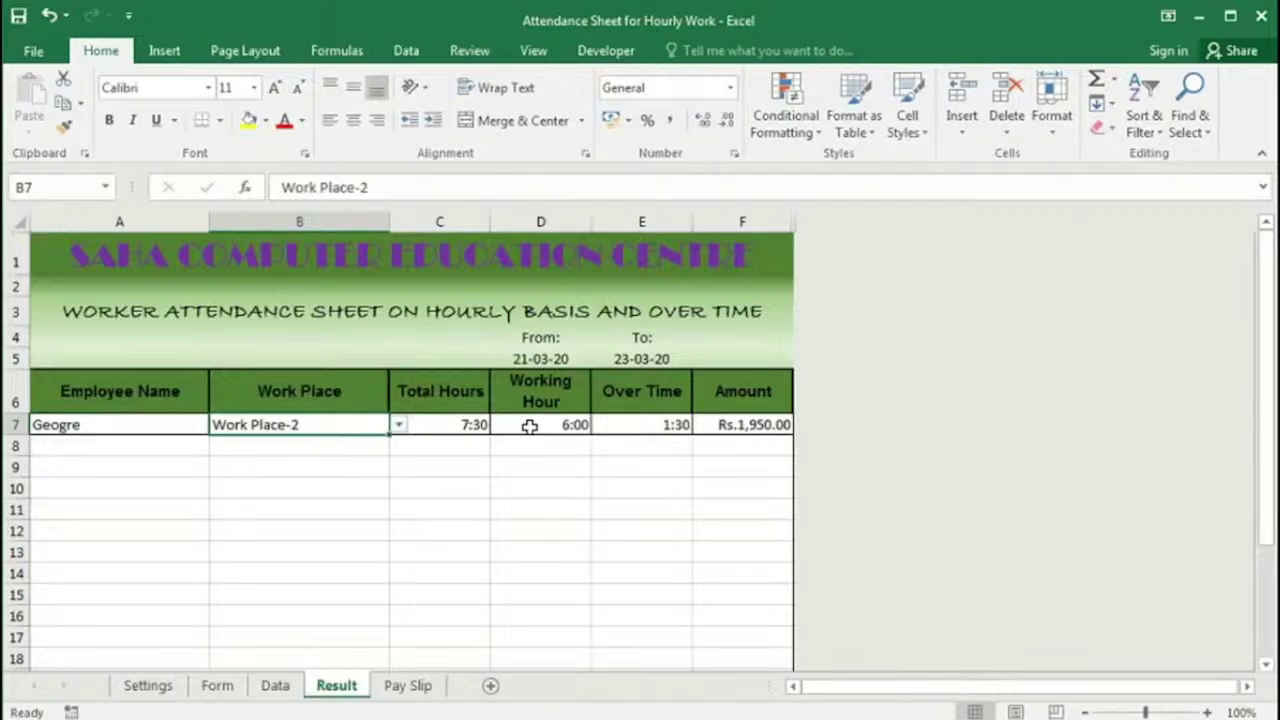
key(ctrl+Page_Down)
key(ctrl+Page_Up)
key(ctrl+Page_Down)
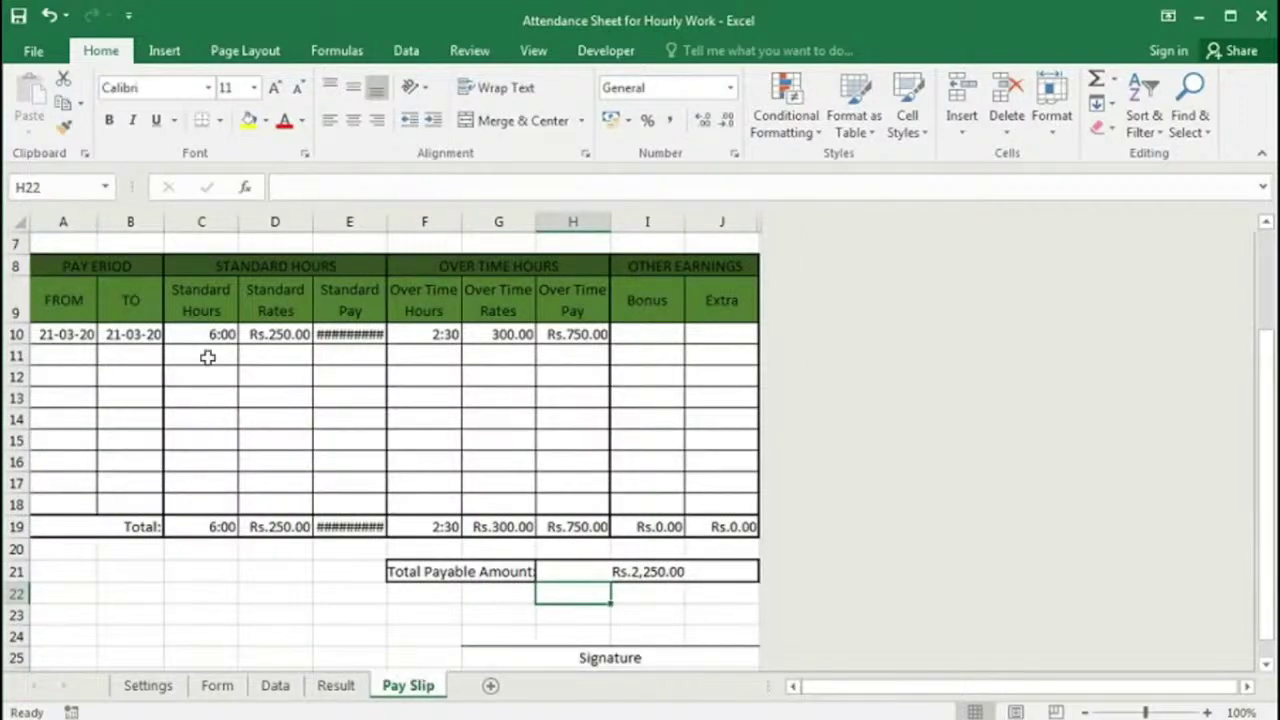
Step: Choose the second employee in C5 and enter 23-03-20 as the pay slip Date in I5
scroll(257, 366, up, 2)
click(230, 367)
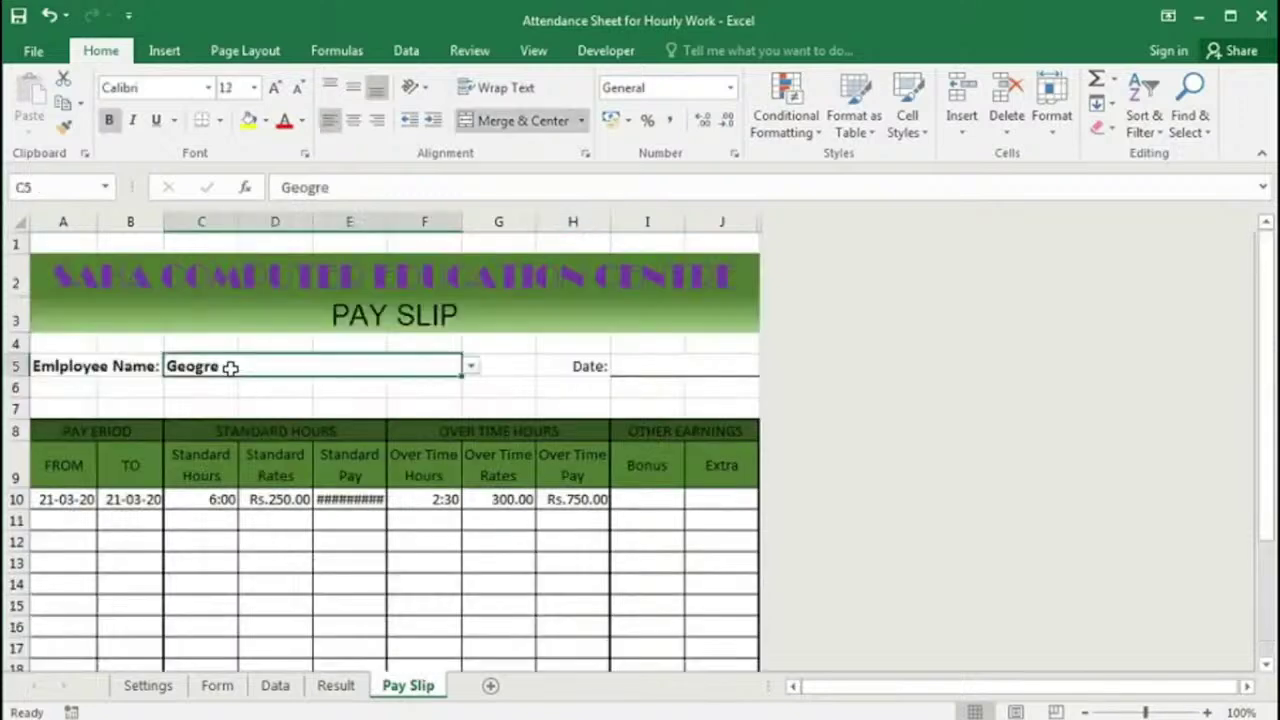
click(471, 367)
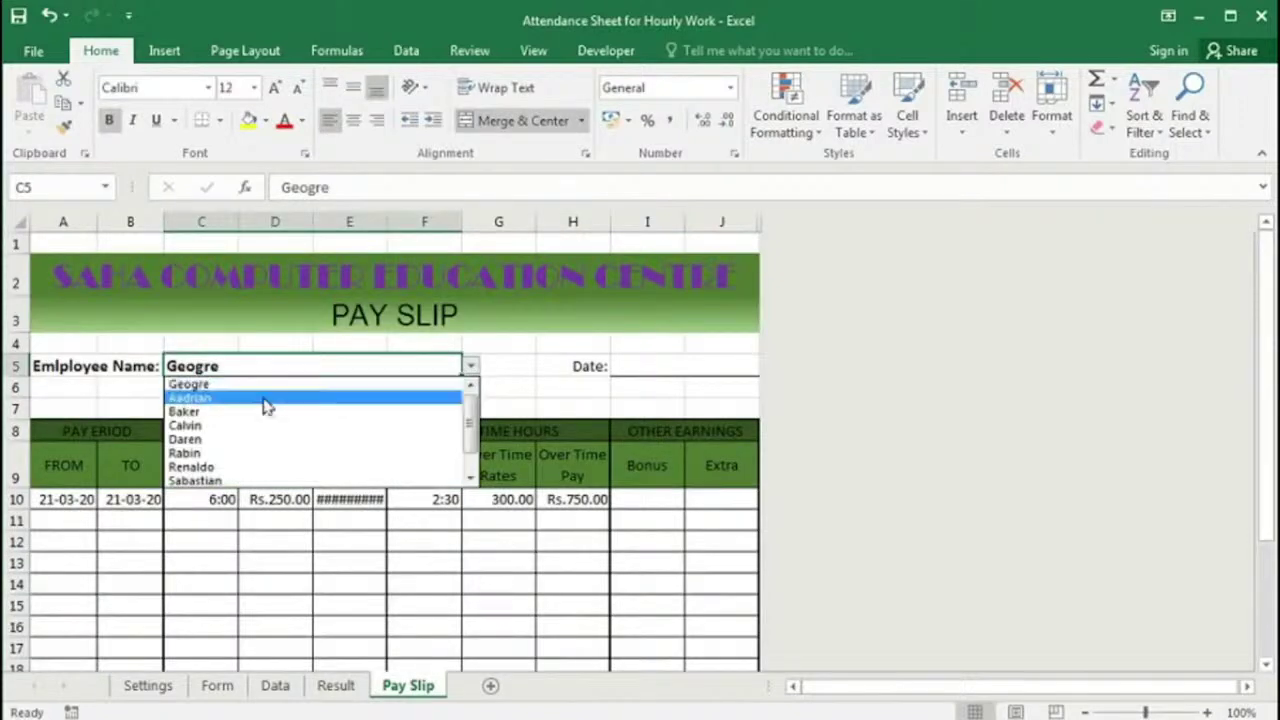
click(209, 398)
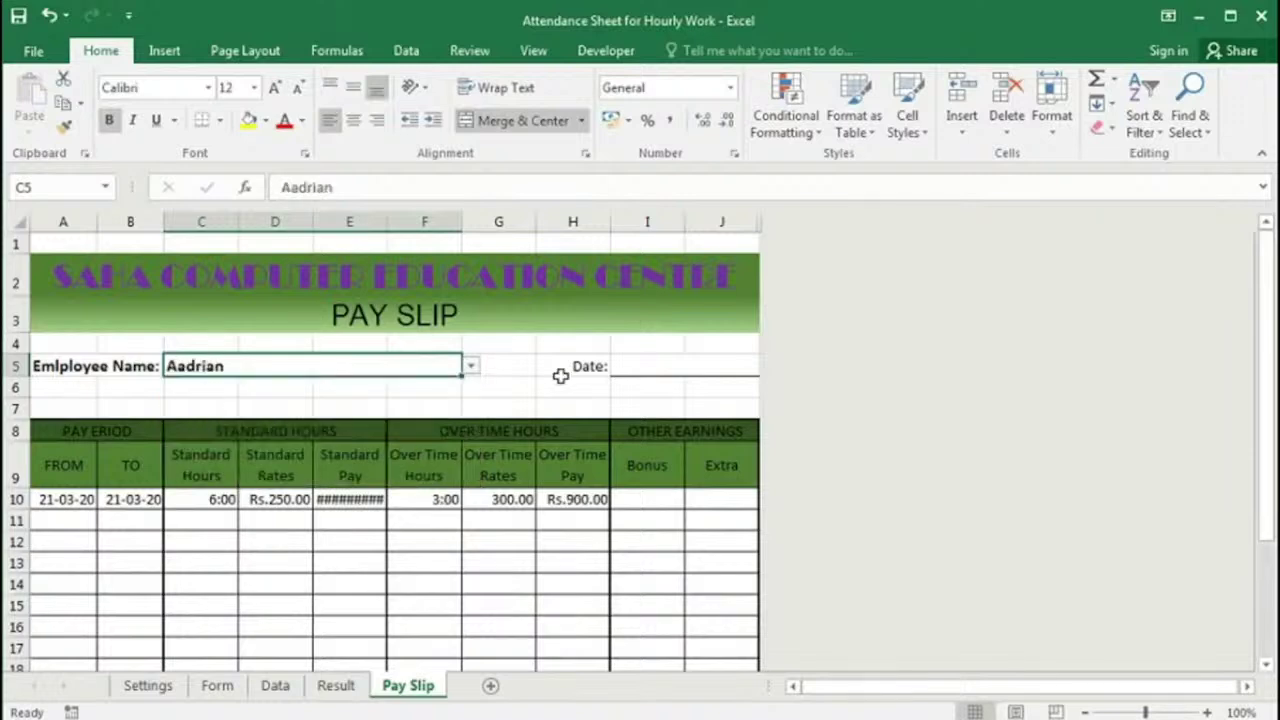
click(643, 368)
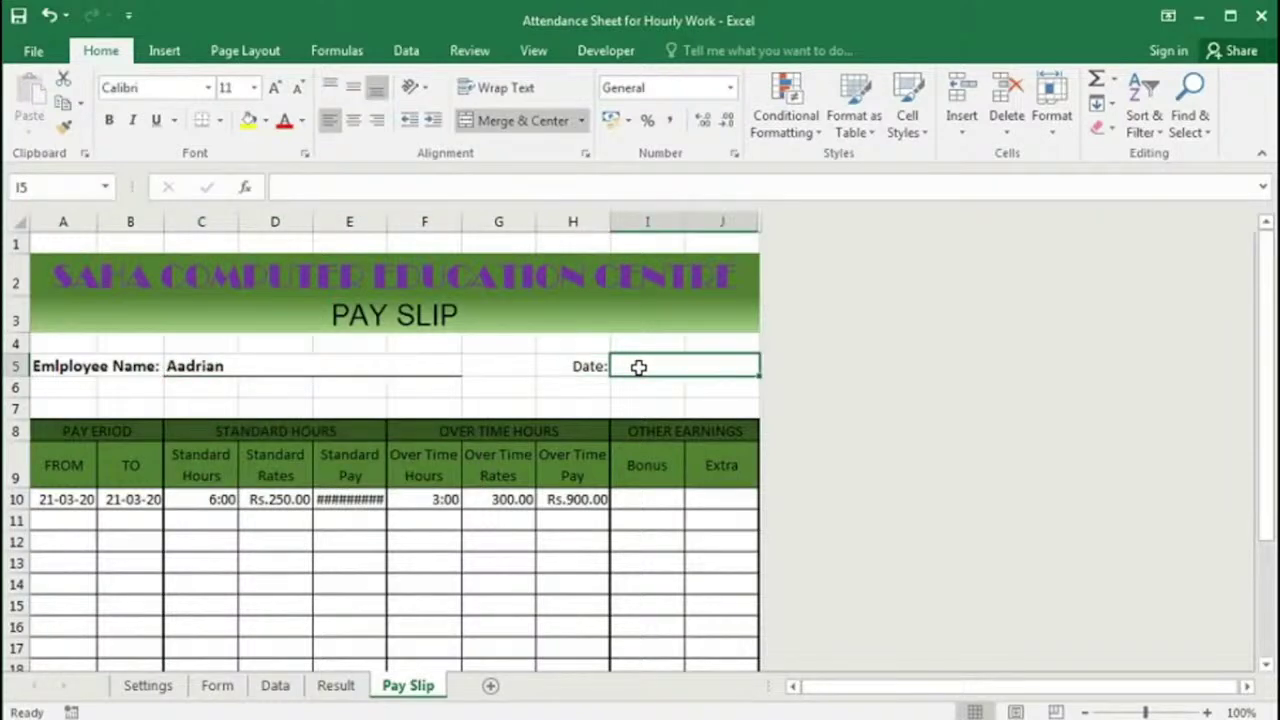
text(23-03-)
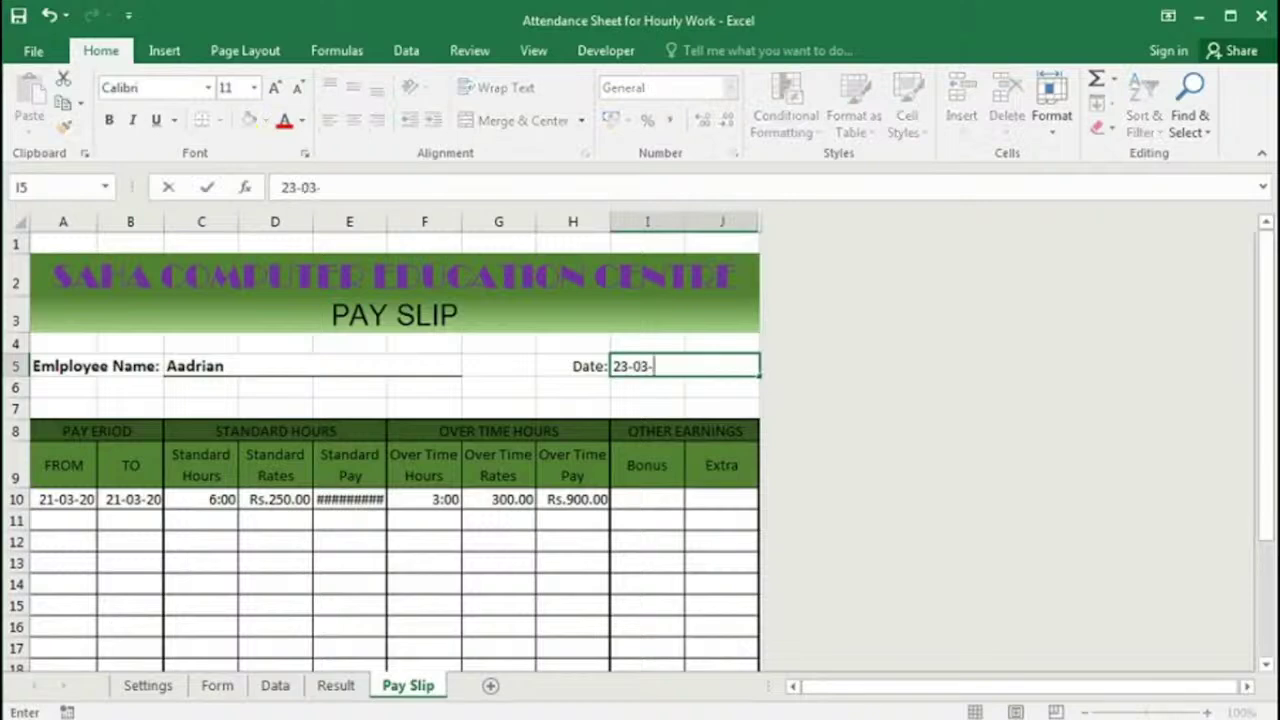
text(20)
key(Return)
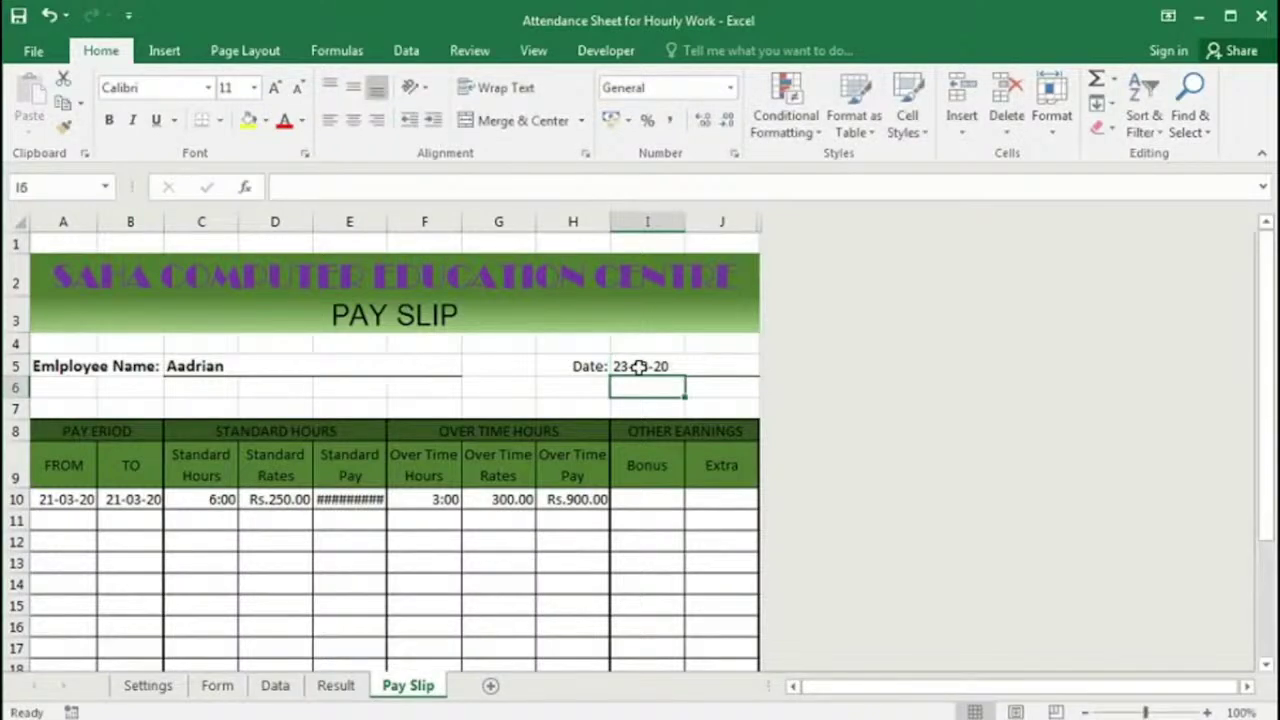
click(73, 500)
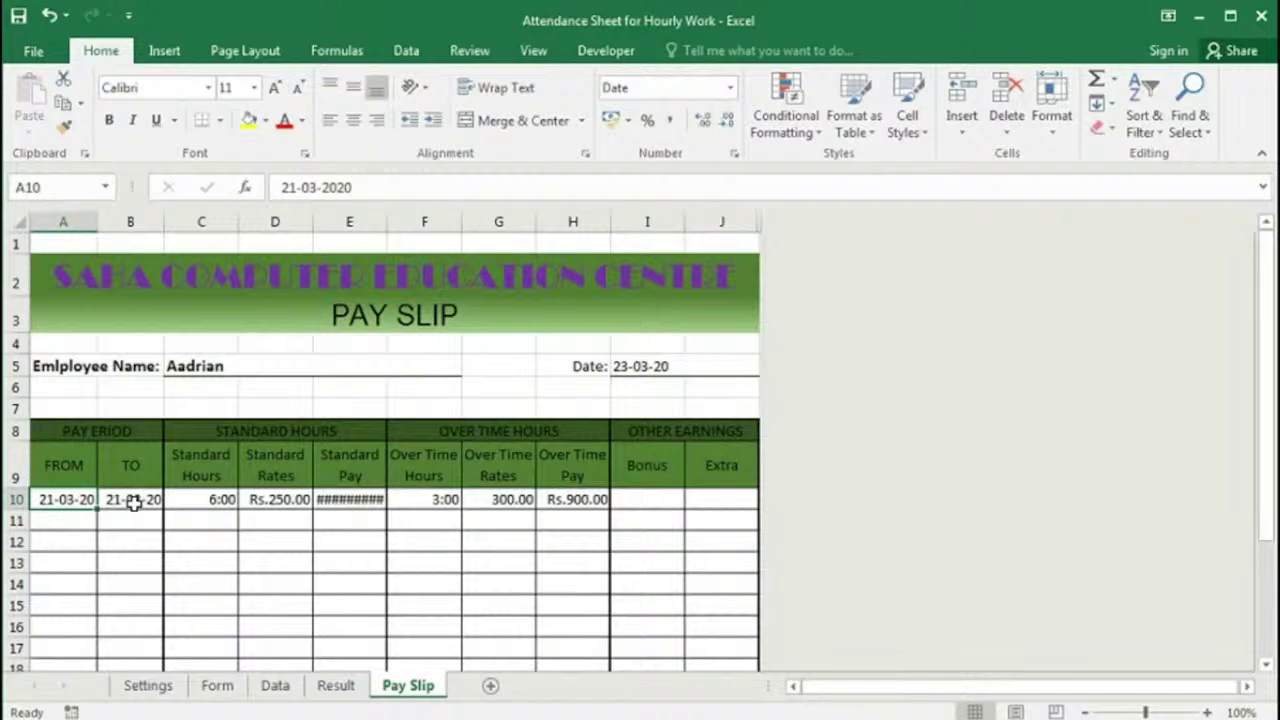
Step: Set the pay period TO date in B10 to 23-3
click(133, 503)
text(23-3)
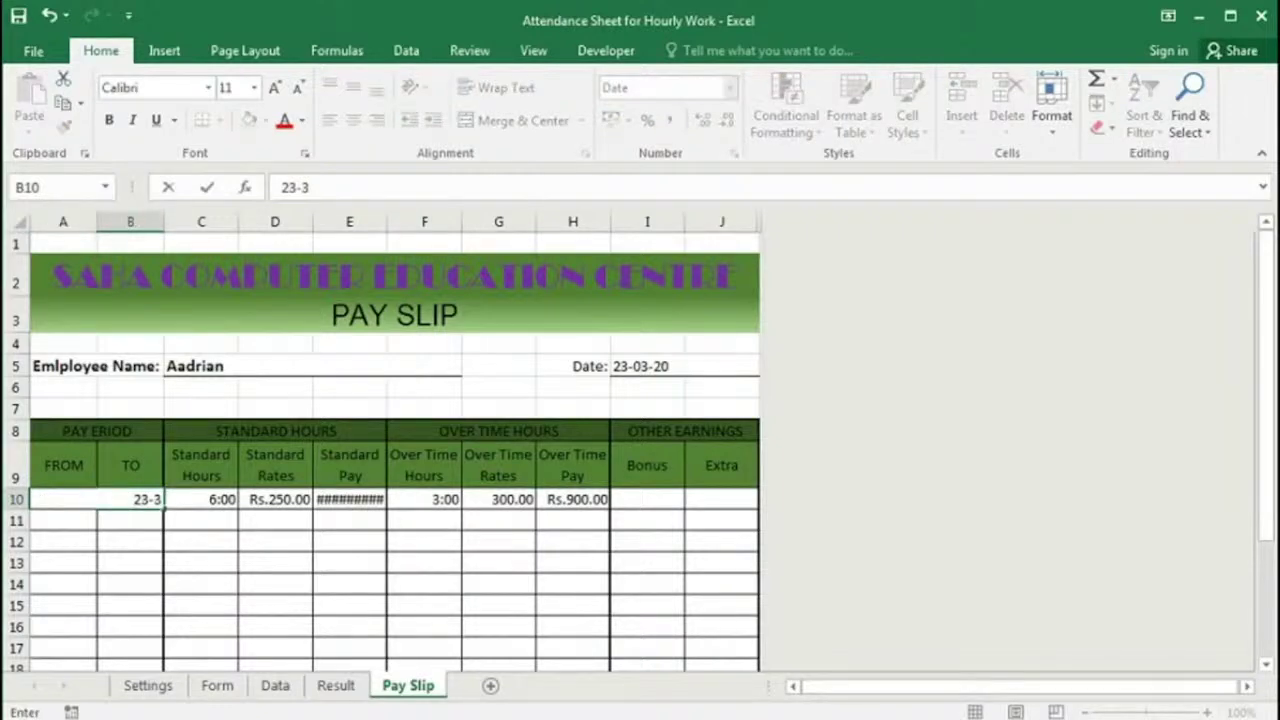
key(Return)
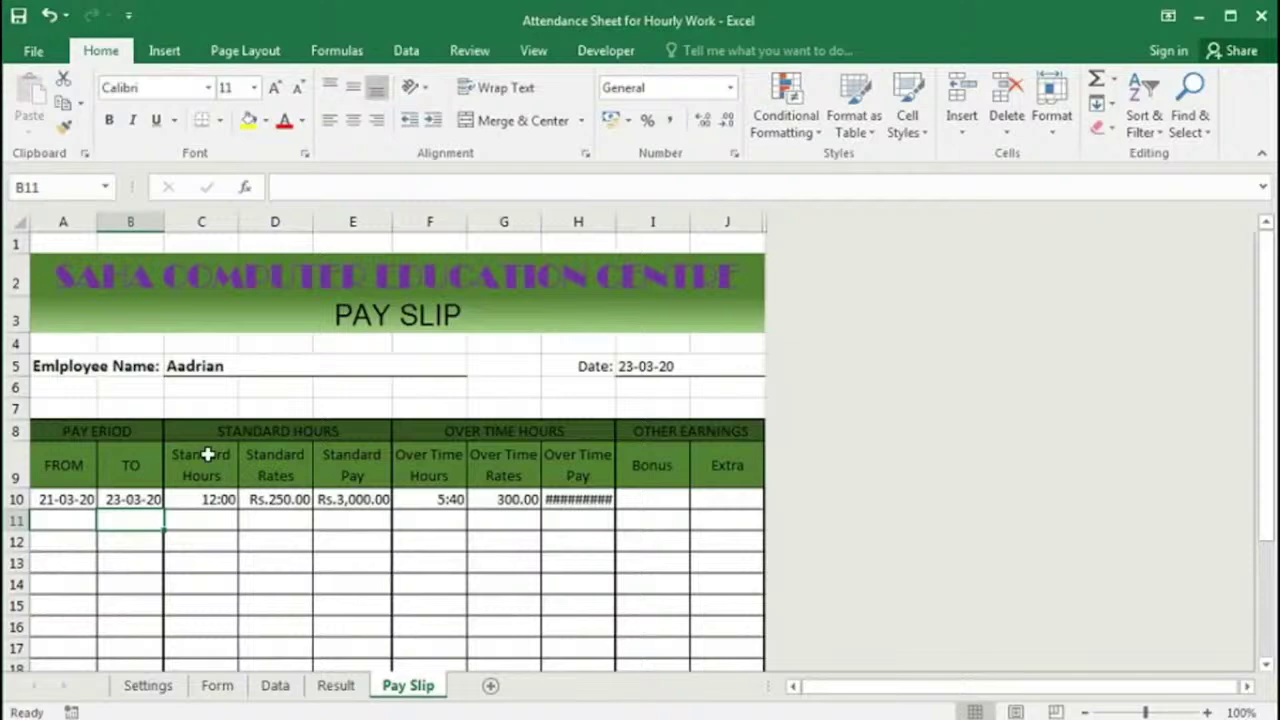
Step: Check the D10 rate, E10 Standard Pay, G10 overtime rate and H10 Over Time Pay formulas
click(282, 502)
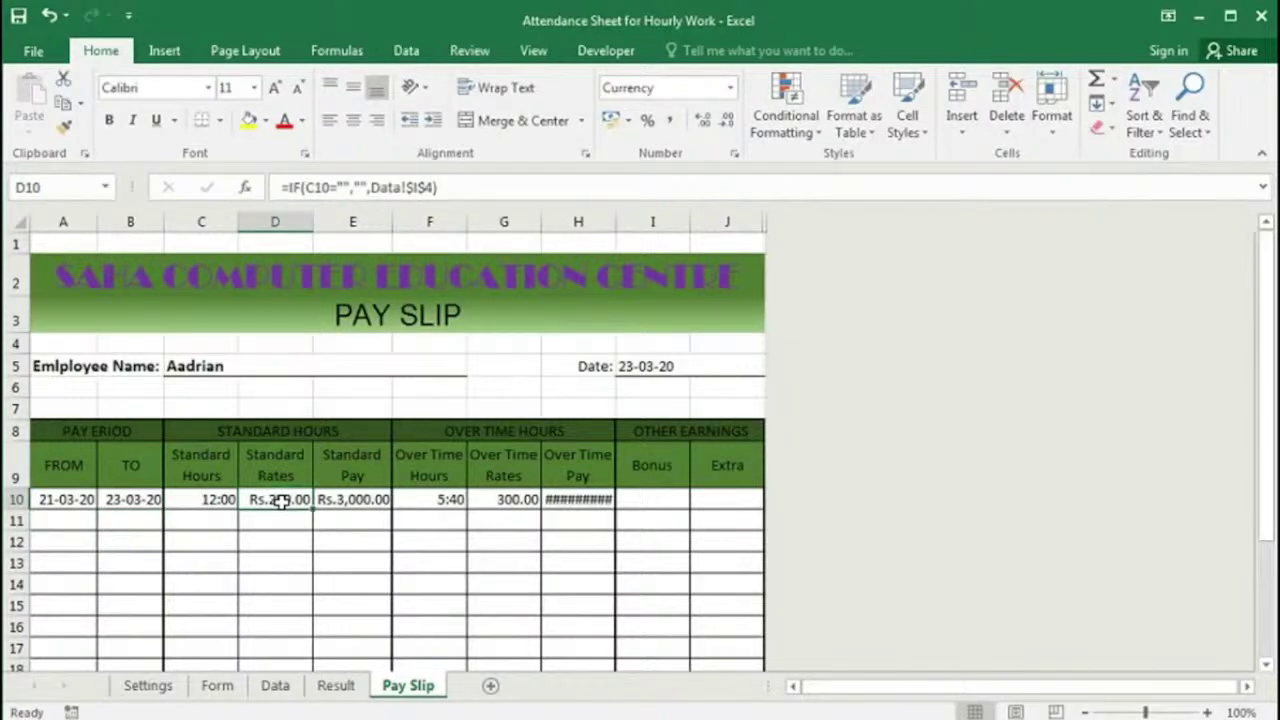
click(348, 500)
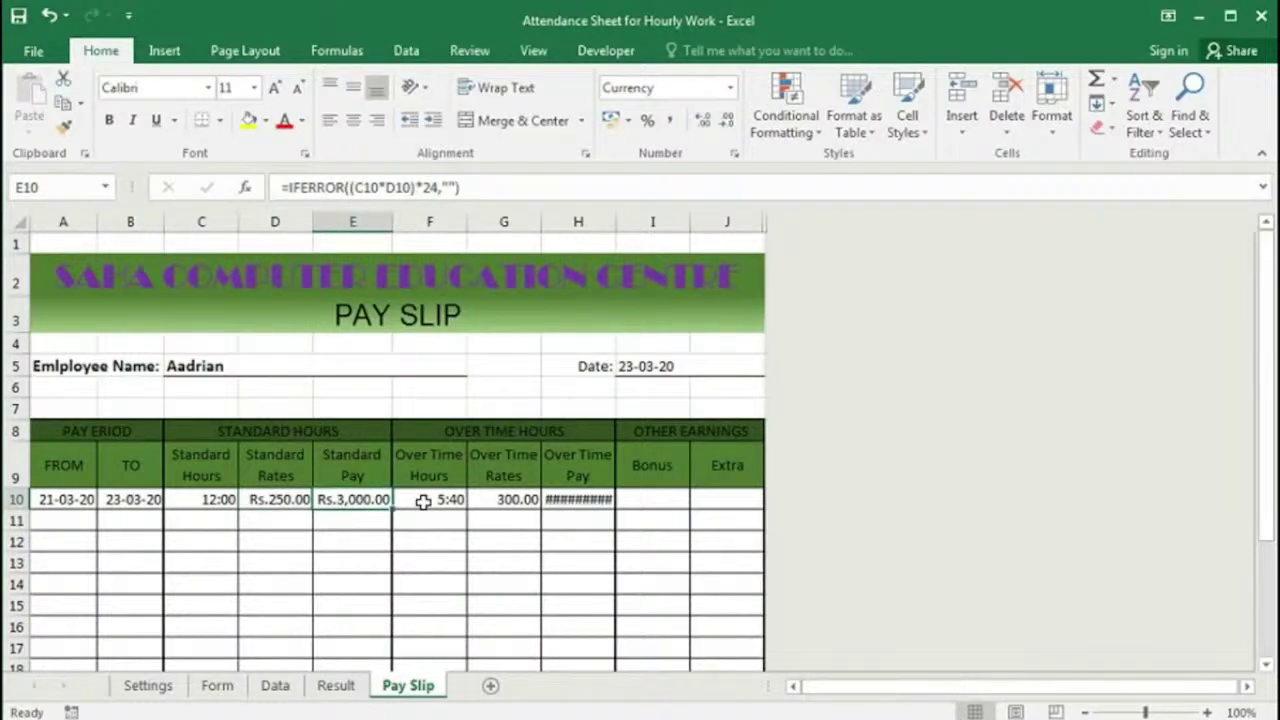
click(506, 503)
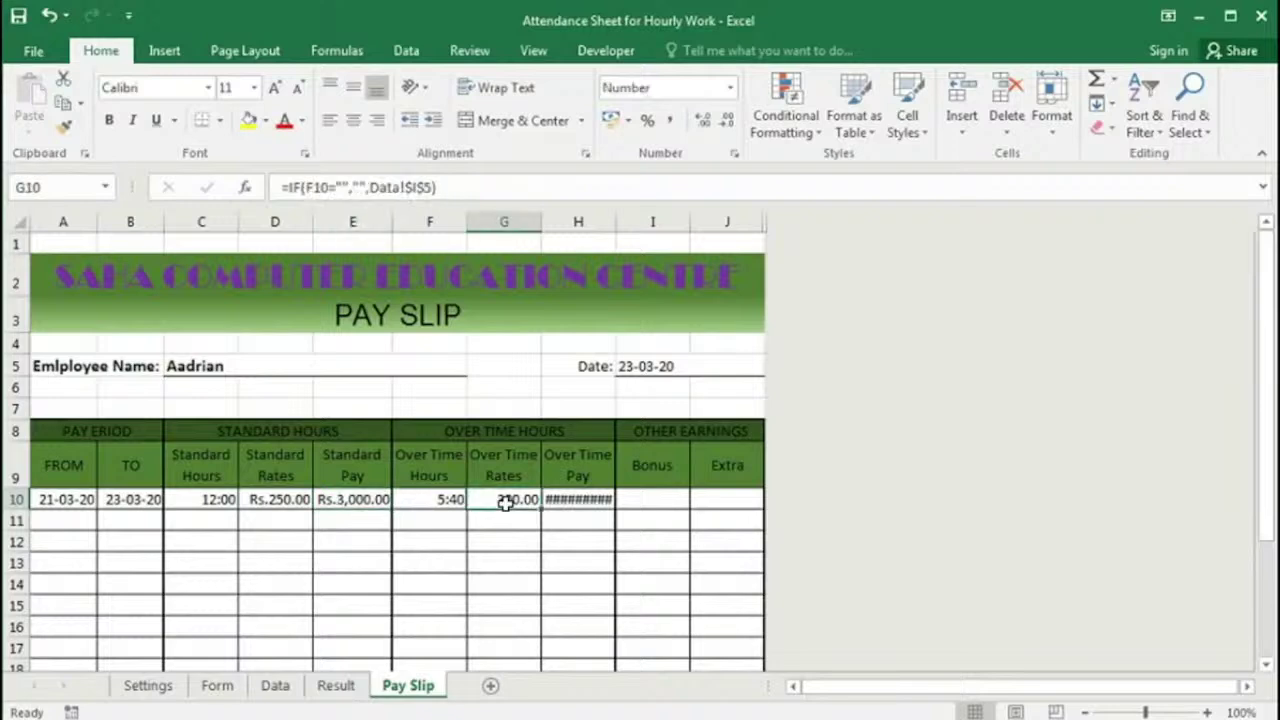
click(560, 505)
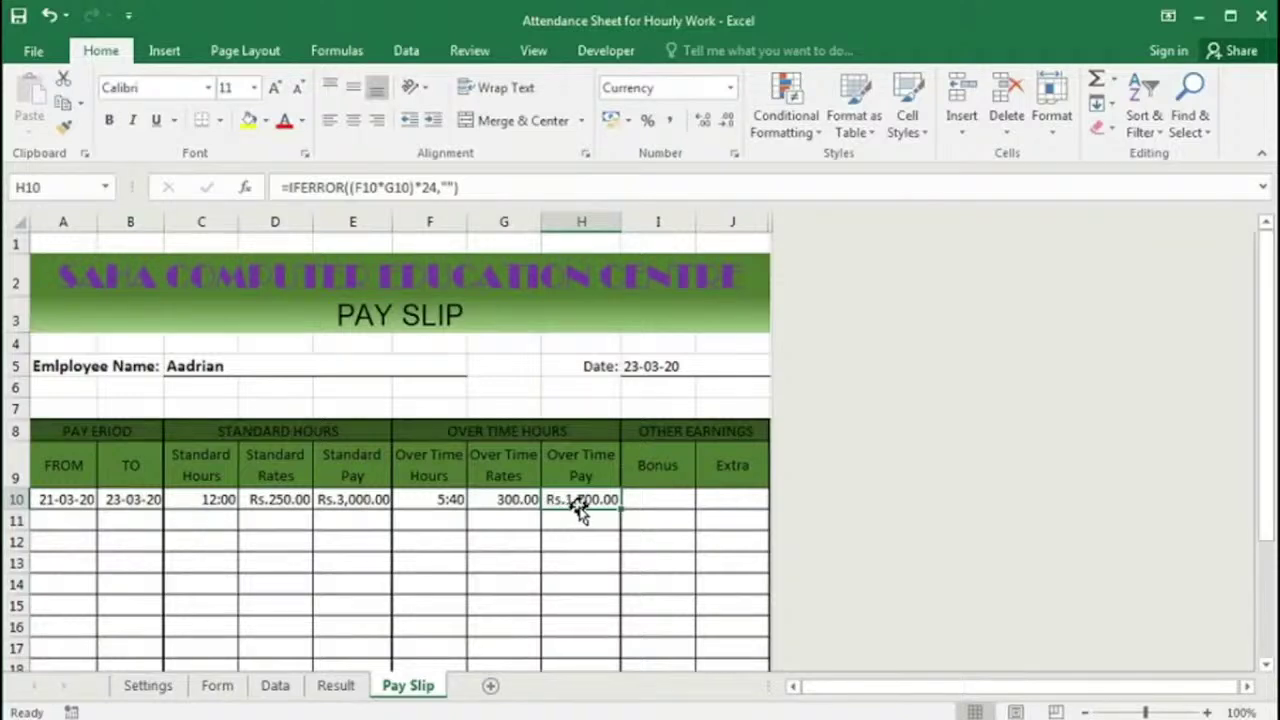
scroll(608, 502, down, 1)
scroll(612, 500, down, 1)
Step: Enter a 2000 bonus in I10 and a 500 extra in J10
click(661, 401)
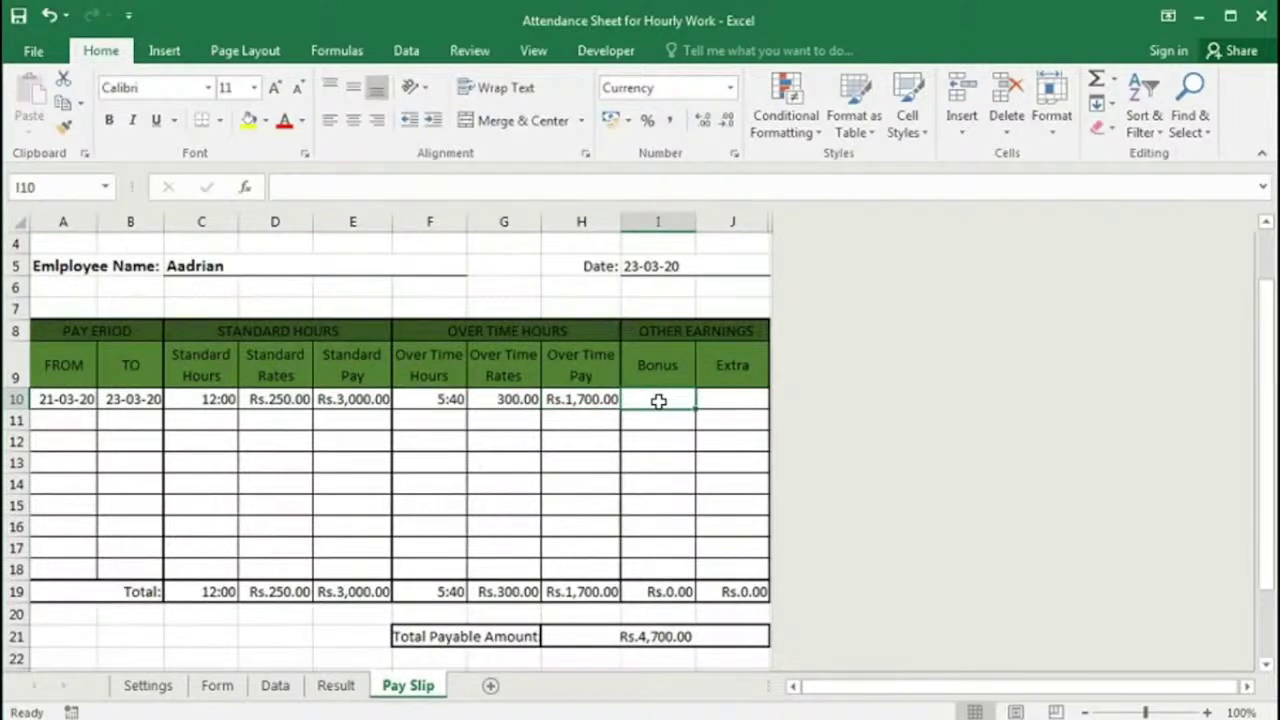
text(2000)
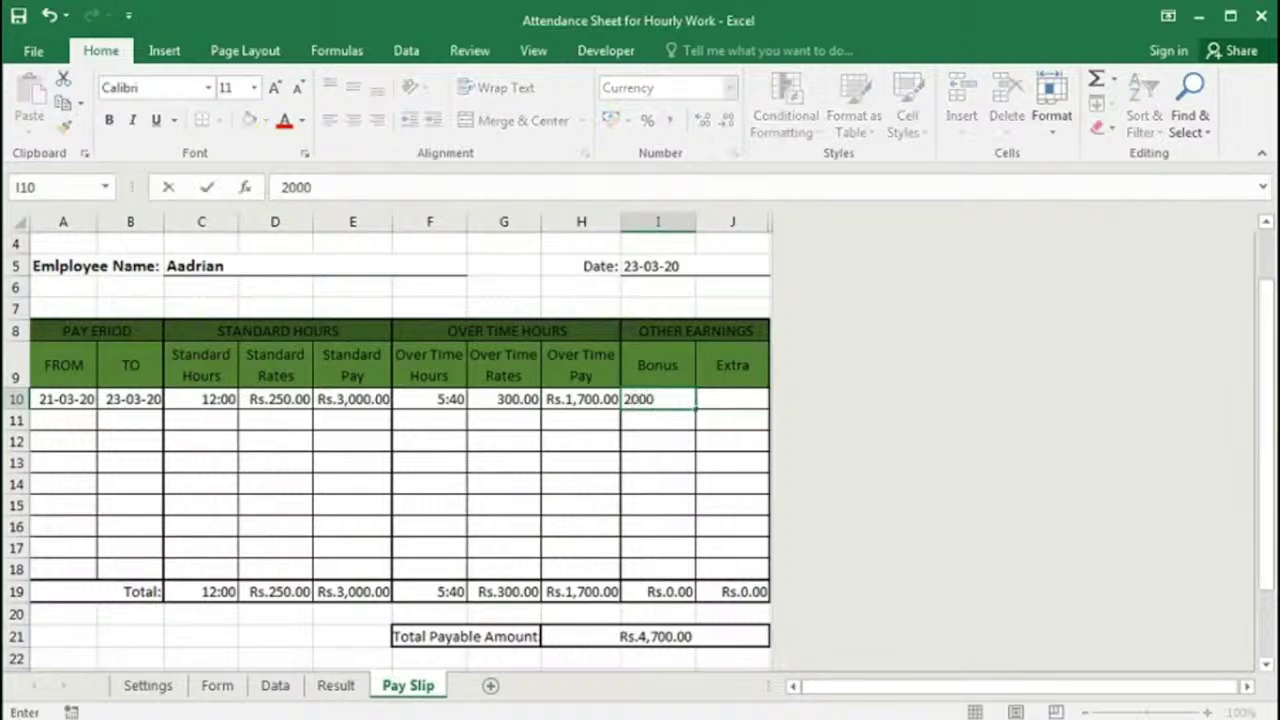
key(Tab)
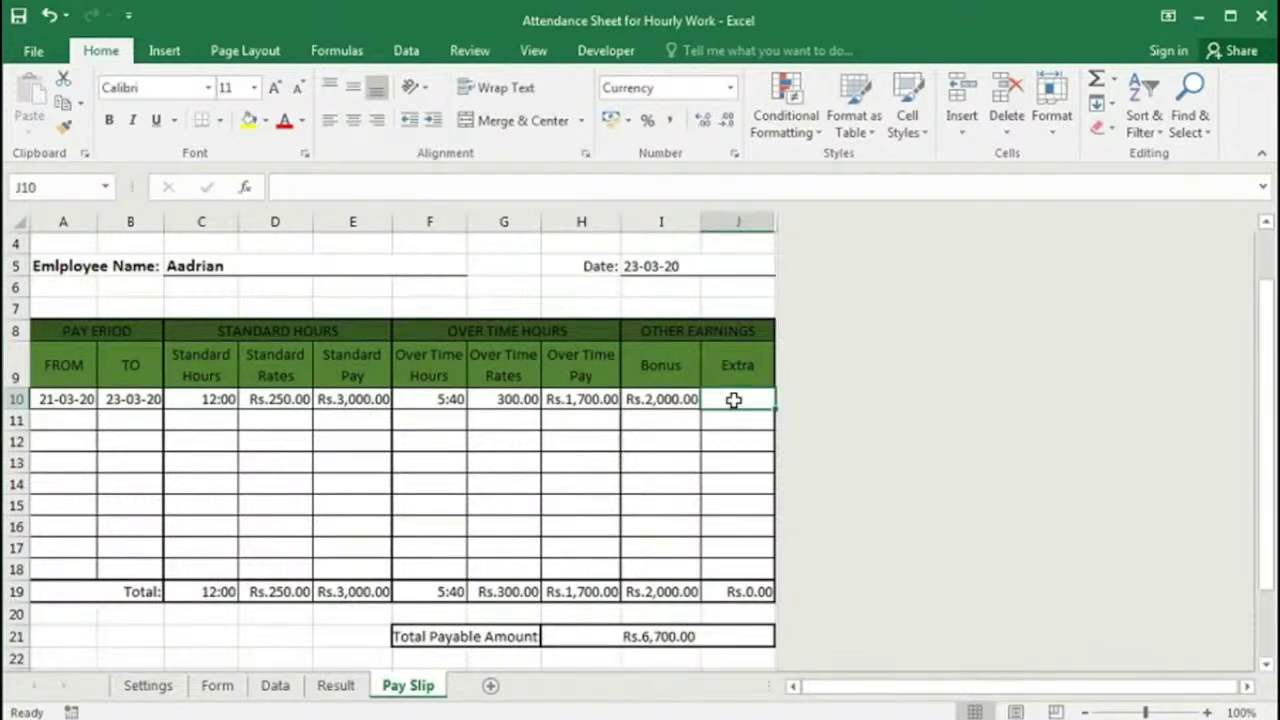
text(500)
key(Return)
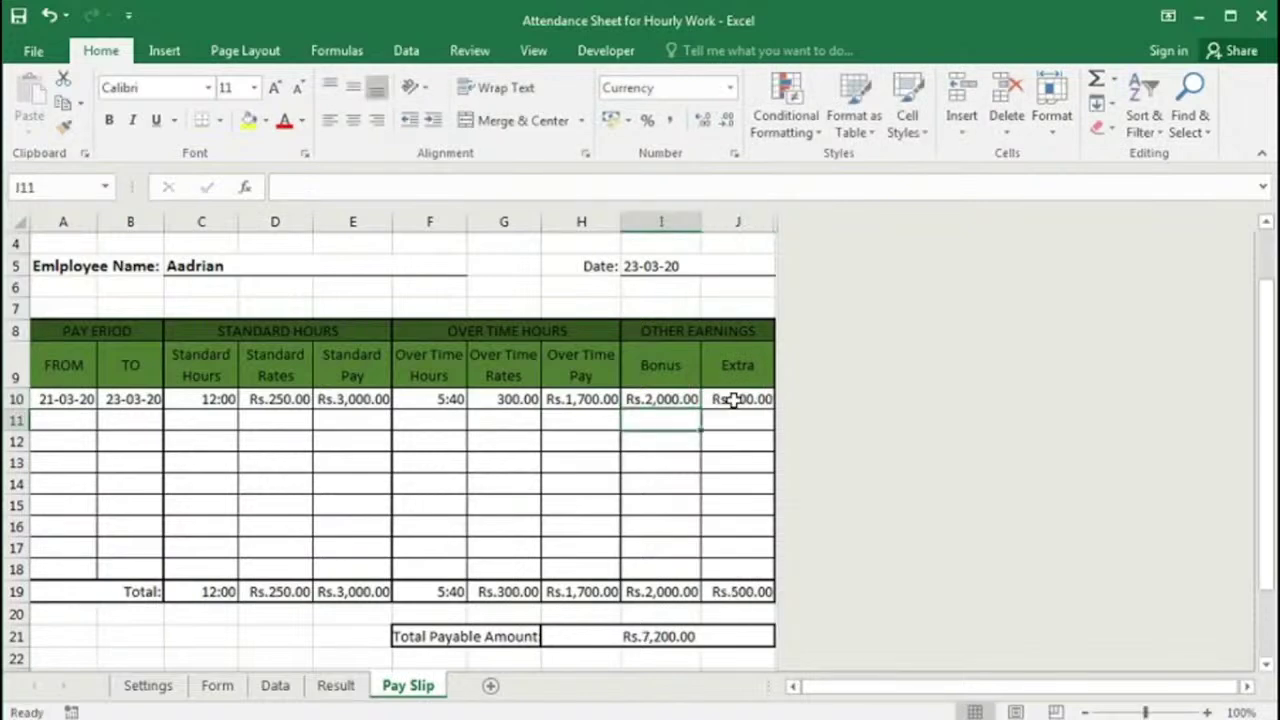
Step: Review the E10 and E19 Standard Pay formulas, the I10 bonus, and the I19 and J19 totals
click(355, 399)
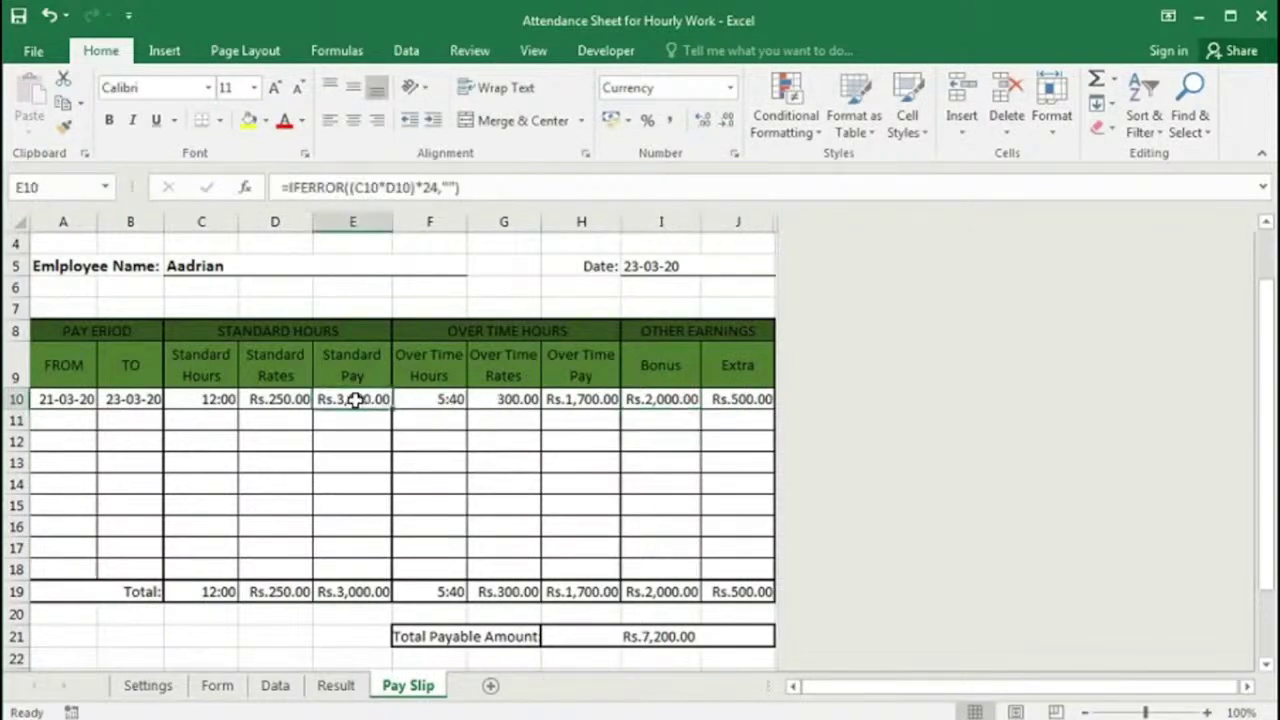
click(346, 591)
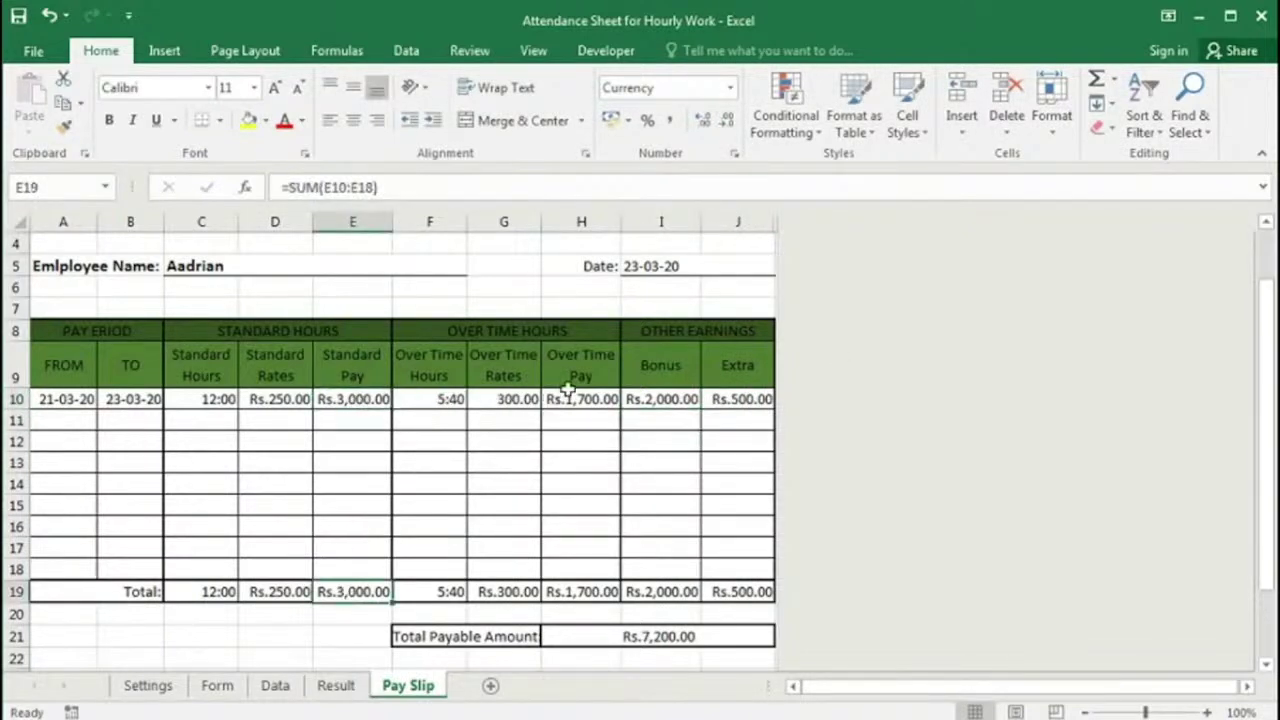
click(663, 402)
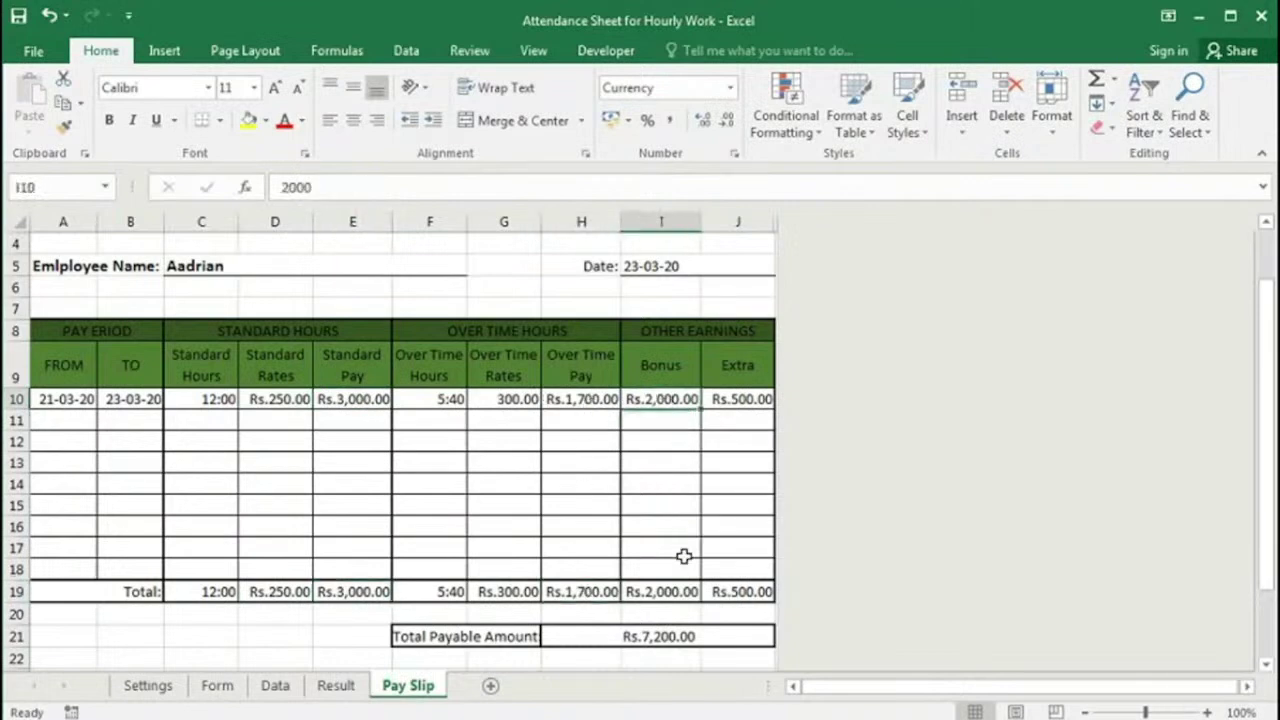
click(672, 592)
click(731, 590)
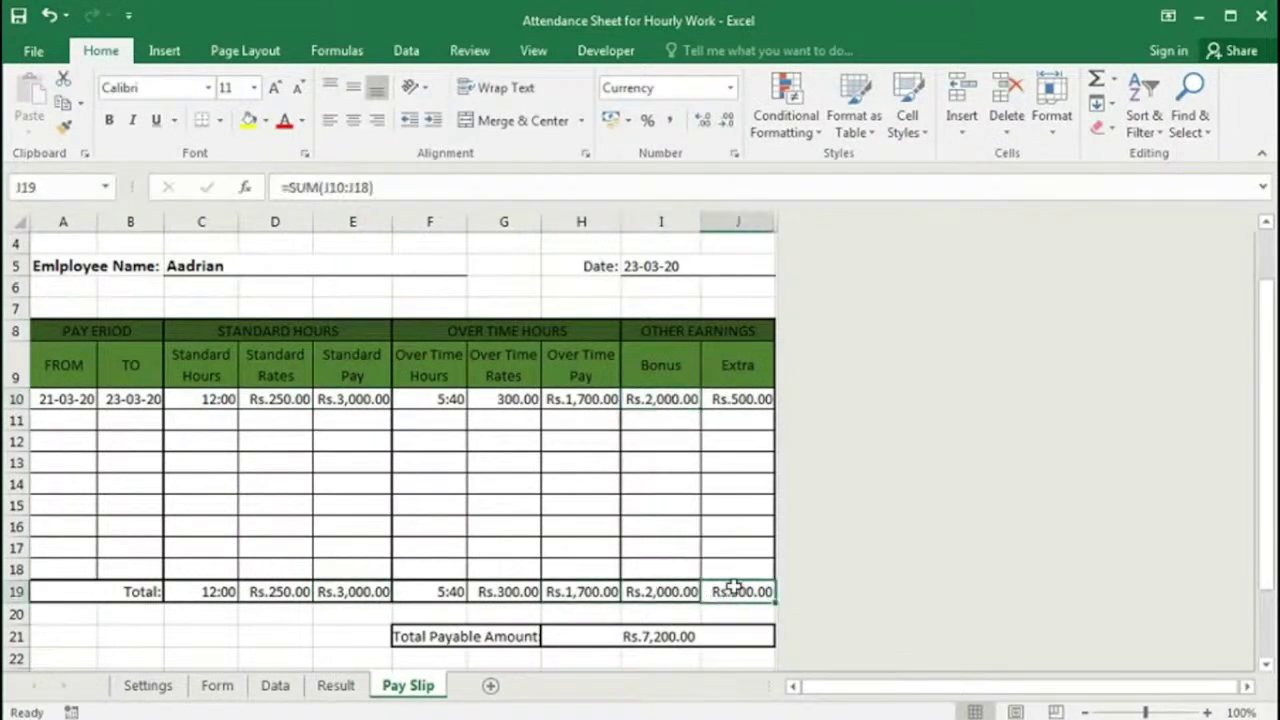
scroll(731, 563, down, 1)
scroll(731, 563, down, 5)
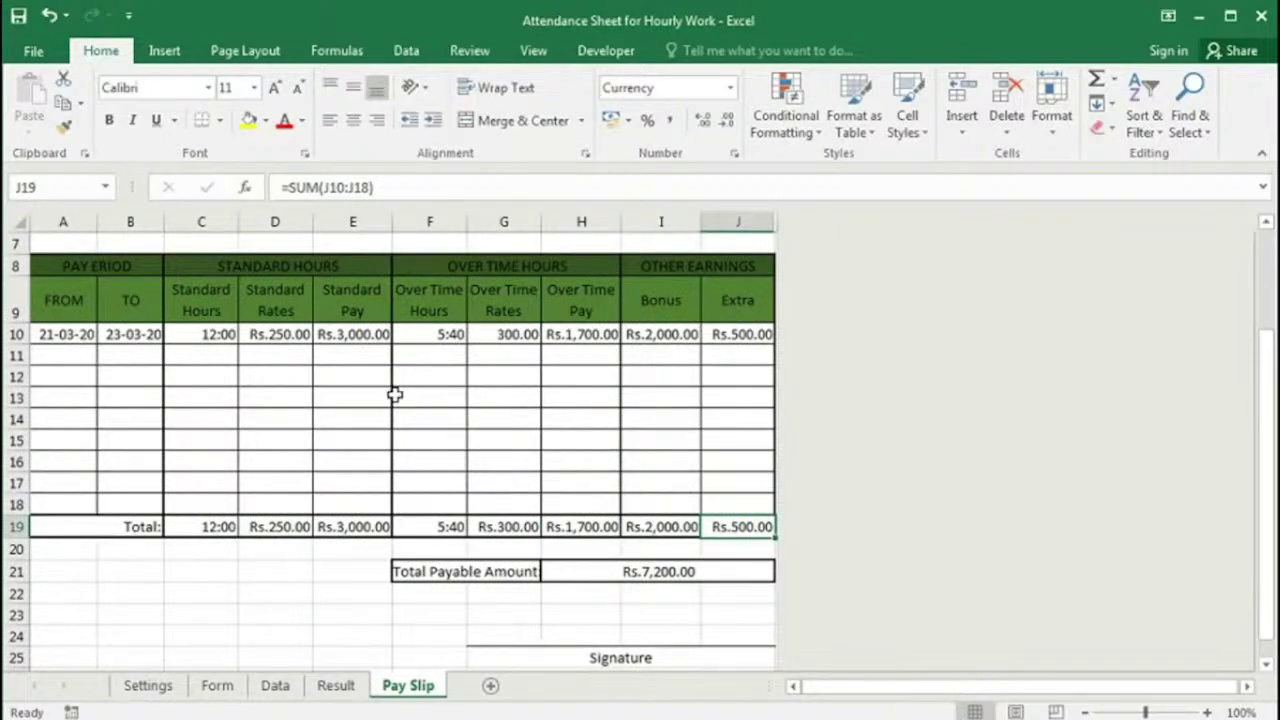
Step: Reselect the employee in C5 and date the pay slip 23-03-20 in I5
key(ctrl+Page_Up)
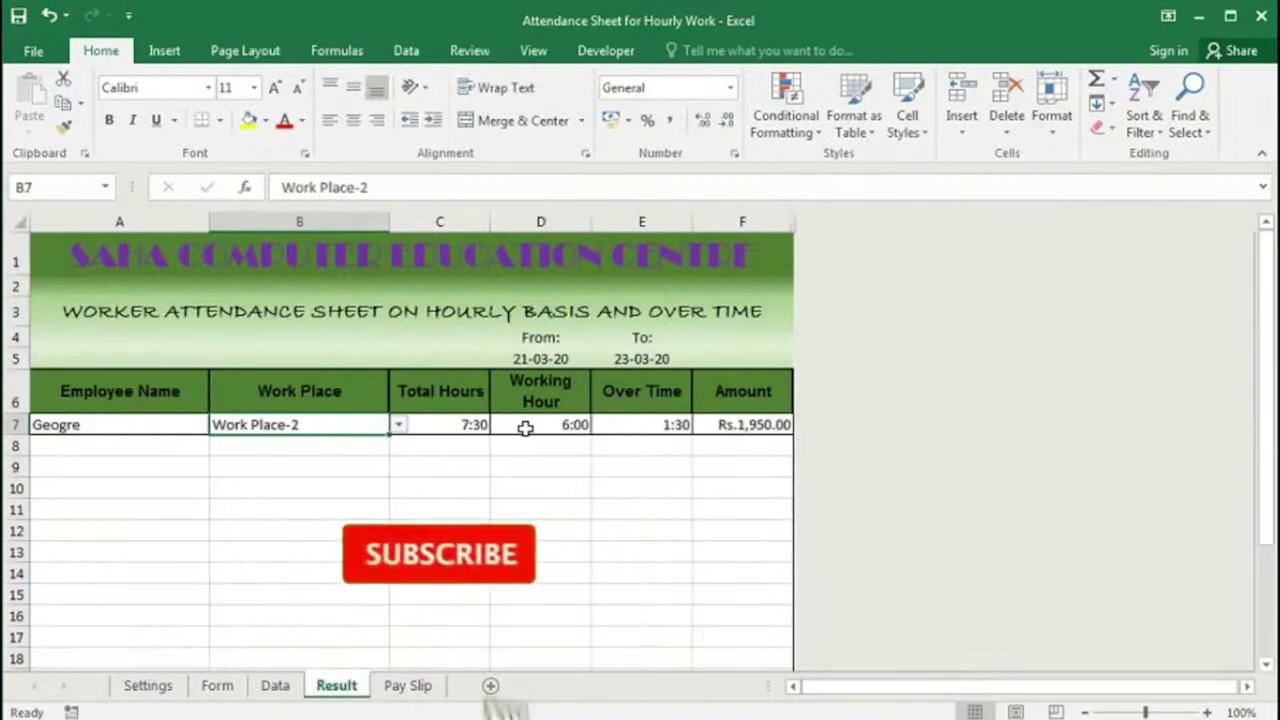
key(ctrl+Page_Down)
click(257, 366)
click(461, 370)
click(171, 394)
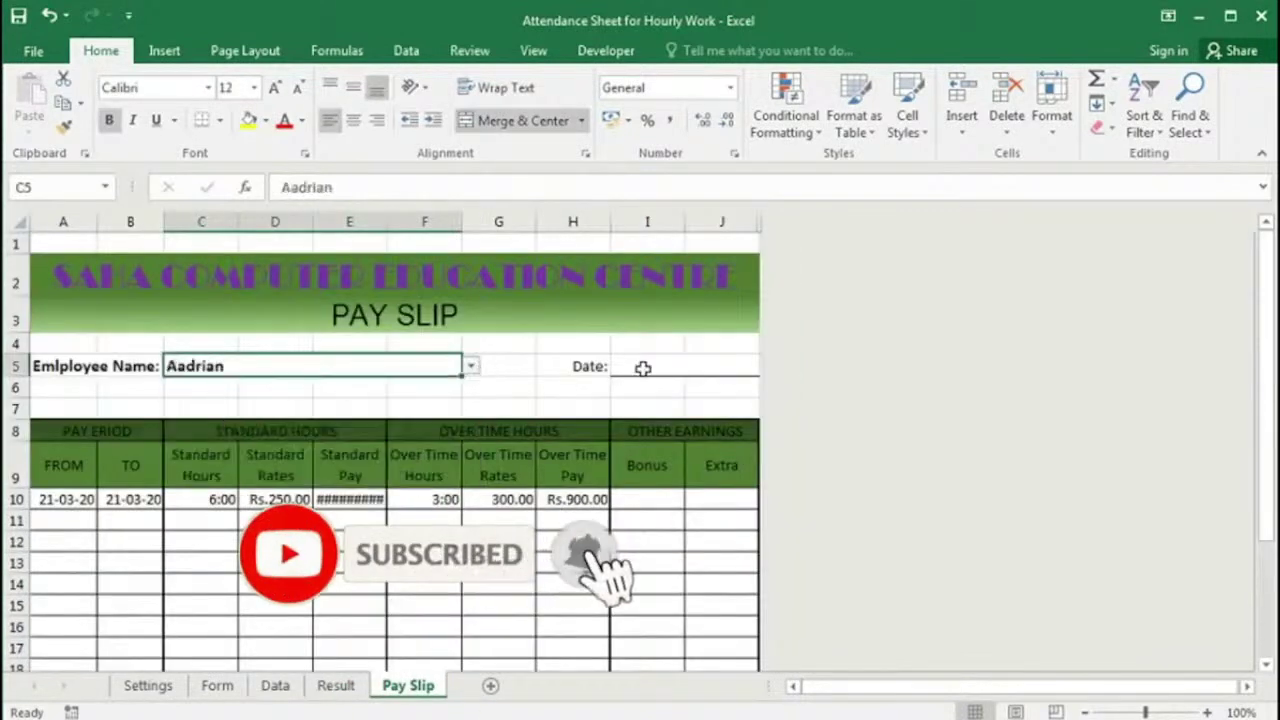
click(637, 366)
text(23-03-20)
key(Return)
Step: Set the TO date in B10 to 23-03-20 and autofit column E for Standard Pay
click(60, 500)
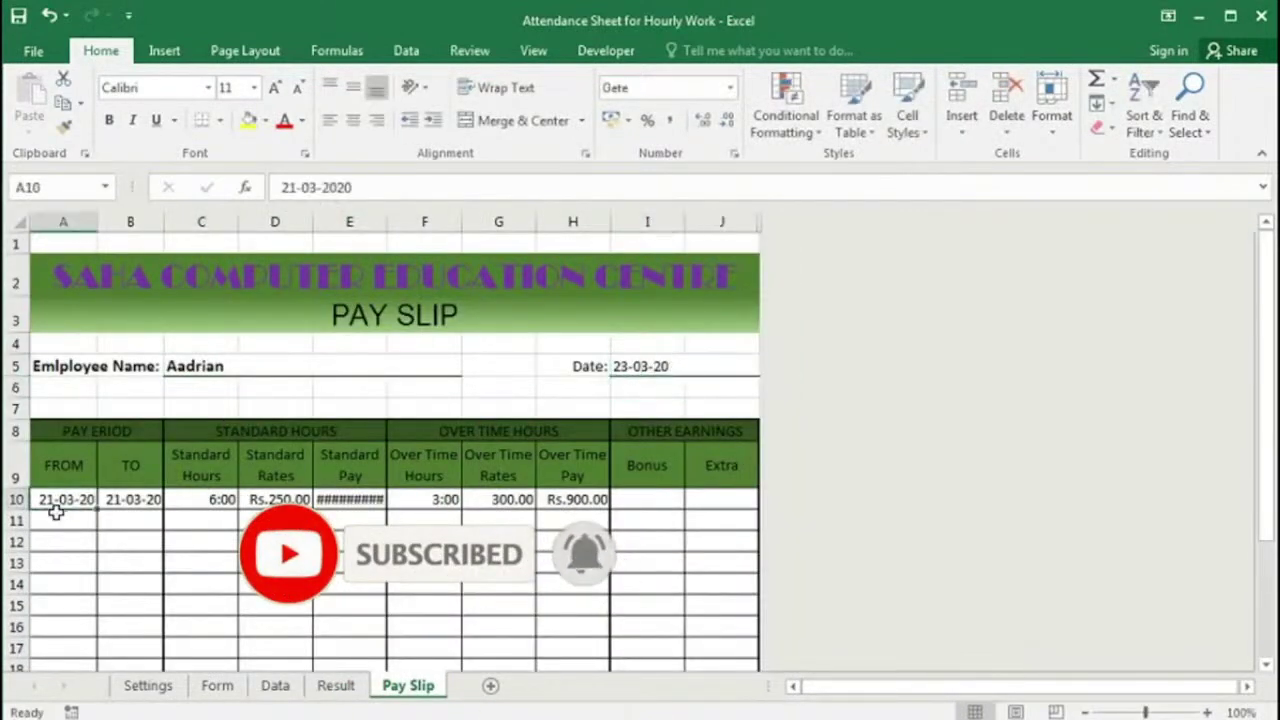
click(129, 499)
text(23-03-20)
key(Return)
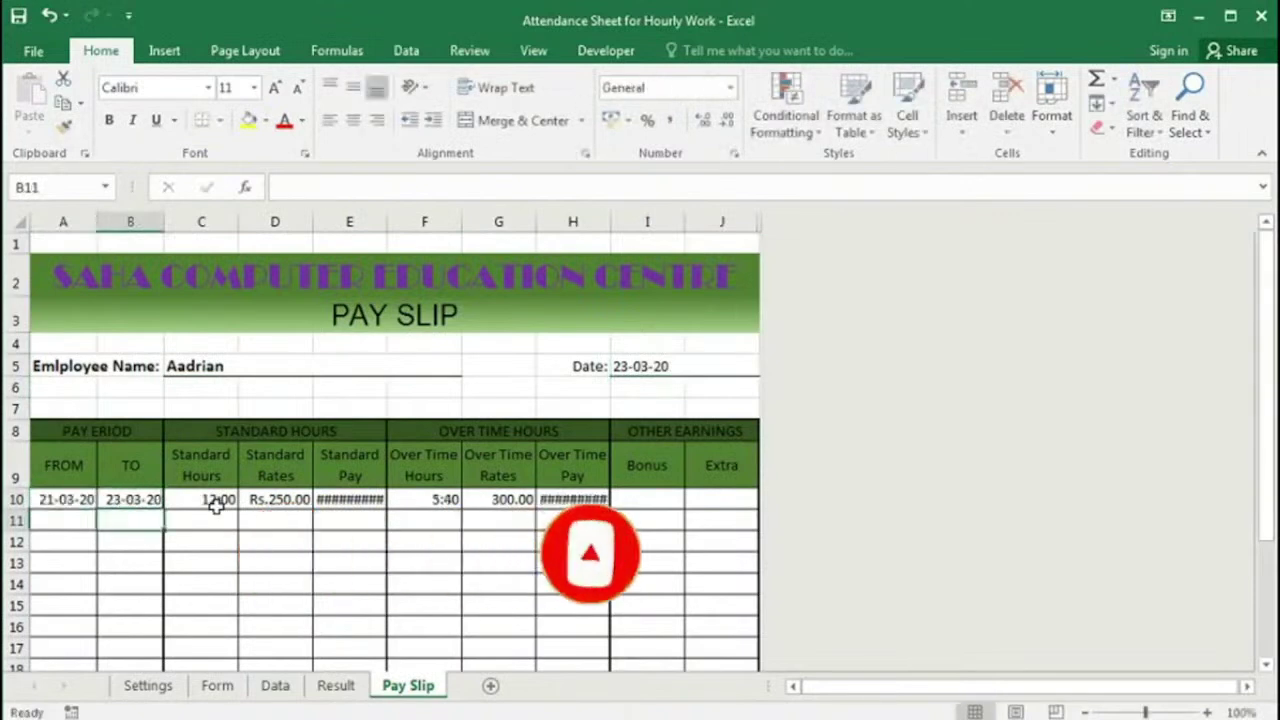
double_click(386, 221)
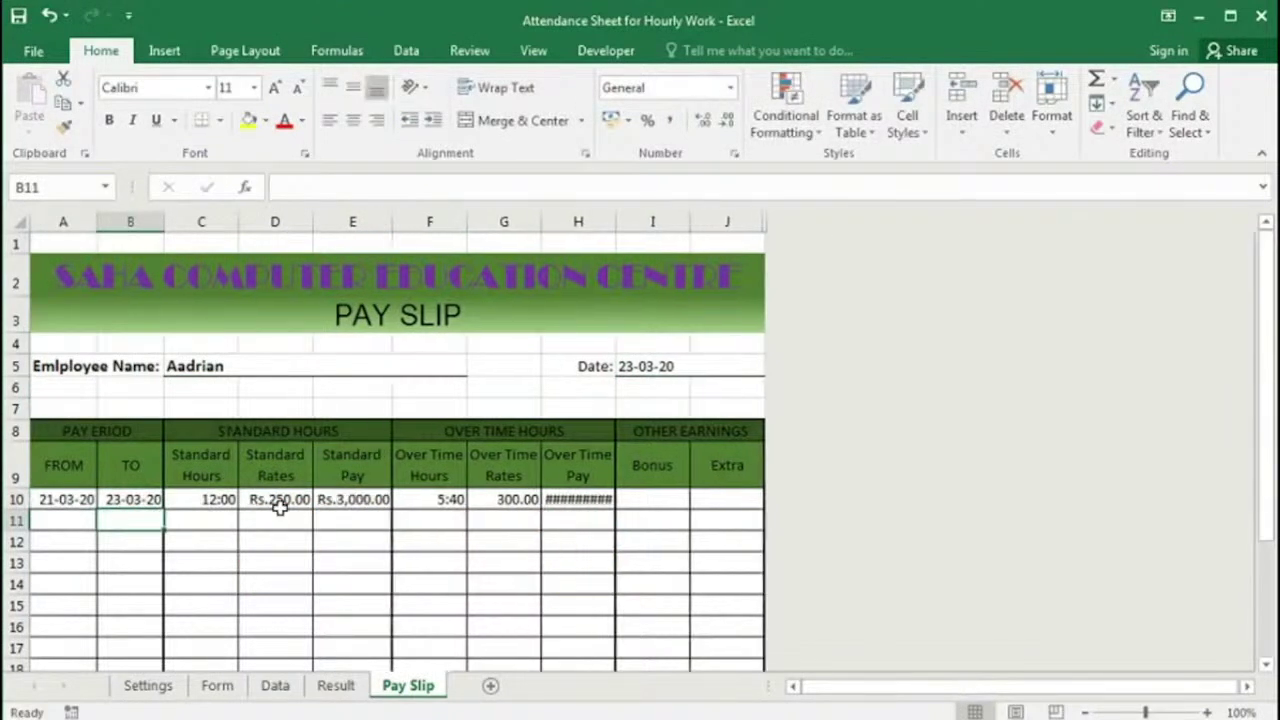
Step: Check the C10, D10, E10, G10 and H10 formulas and autofit column H for Over Time Pay
click(216, 499)
click(270, 503)
click(352, 505)
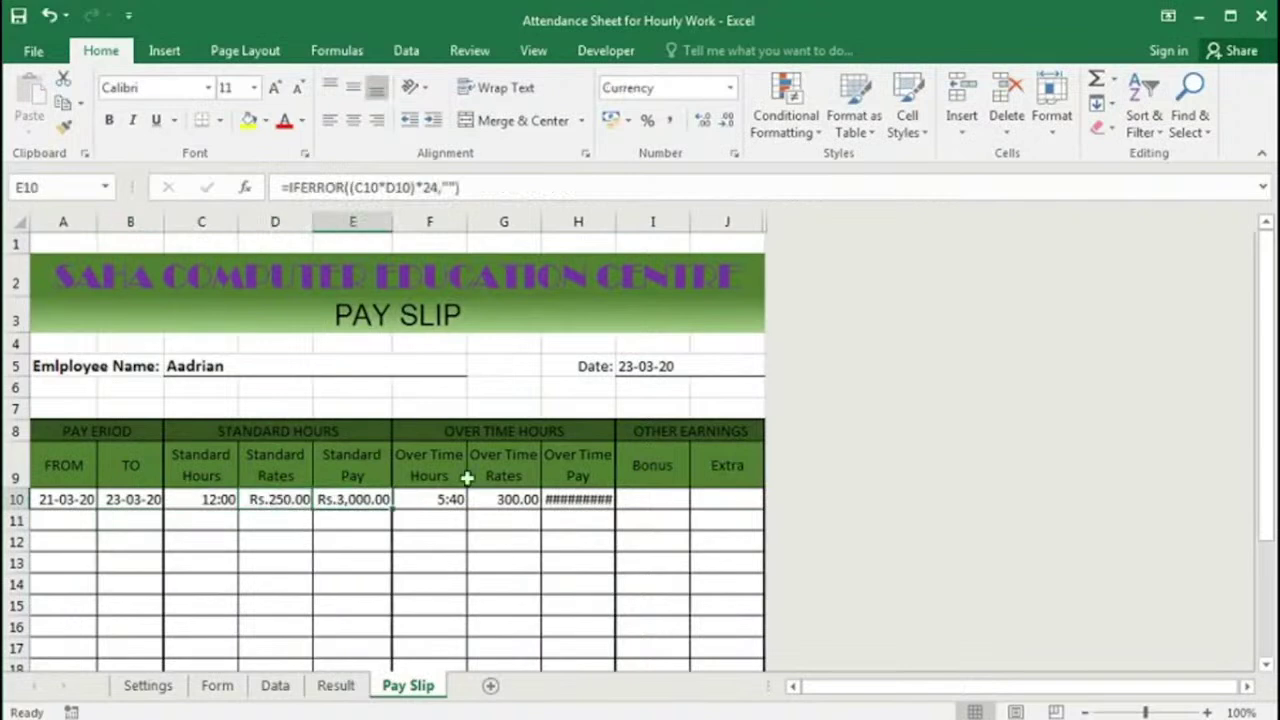
click(505, 503)
click(578, 500)
double_click(615, 221)
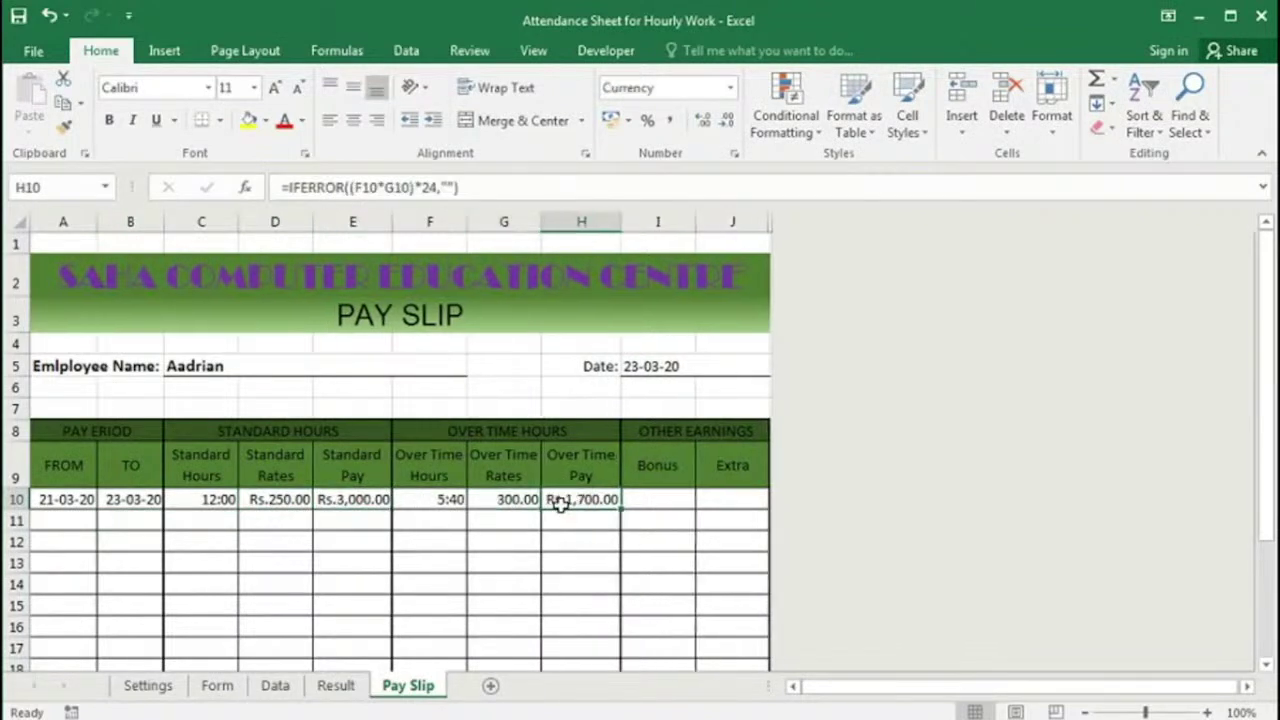
scroll(612, 483, down, 1)
Step: Enter a 2000 bonus in I10 and a 500 extra, autofitting column I
click(657, 400)
text(2000)
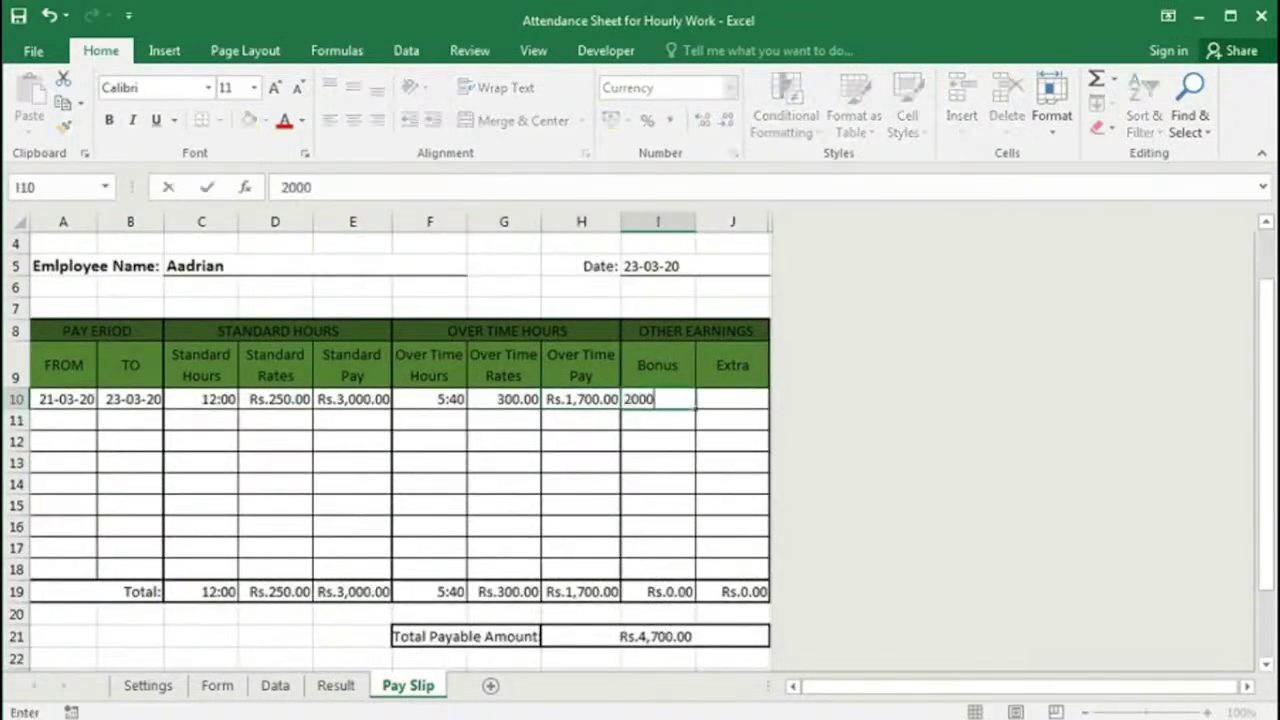
key(Tab)
double_click(697, 226)
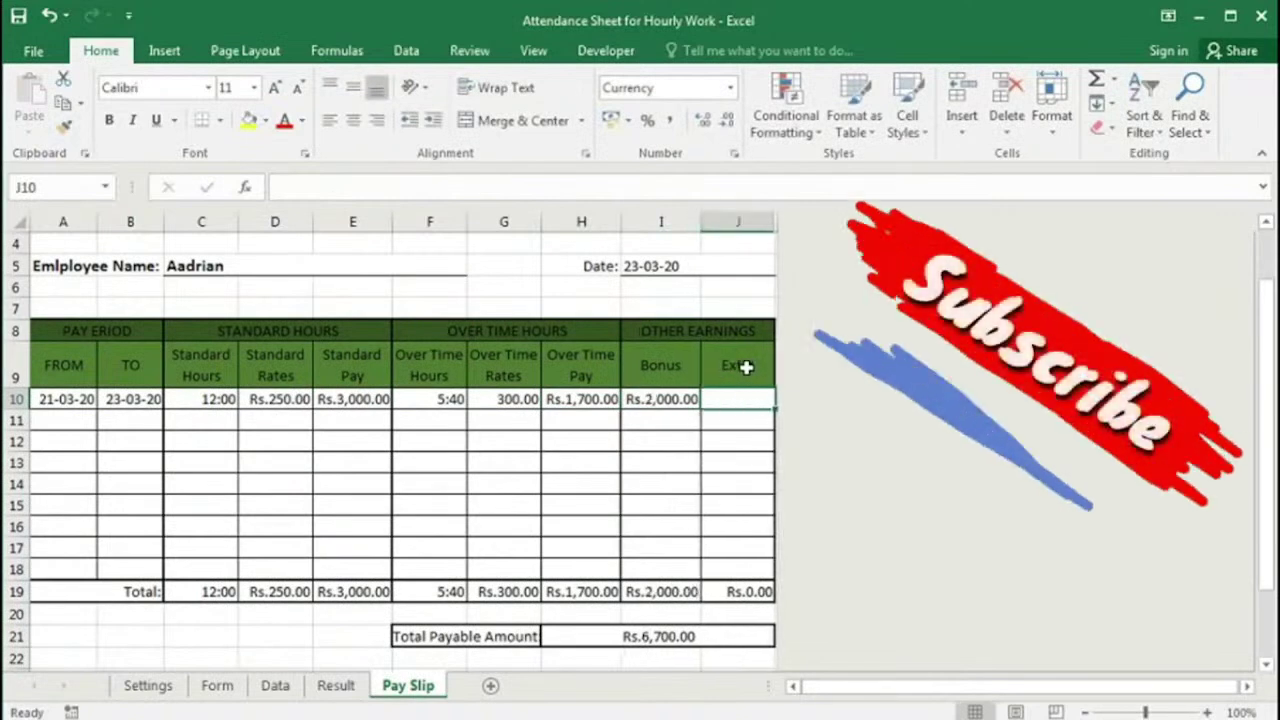
text(500)
key(Return)
Step: Review the Standard Pay, Over Time Pay, Bonus and Extra formulas and their row 19 totals
click(357, 400)
click(353, 592)
click(566, 397)
click(575, 591)
click(662, 399)
click(733, 592)
scroll(729, 556, down, 1)
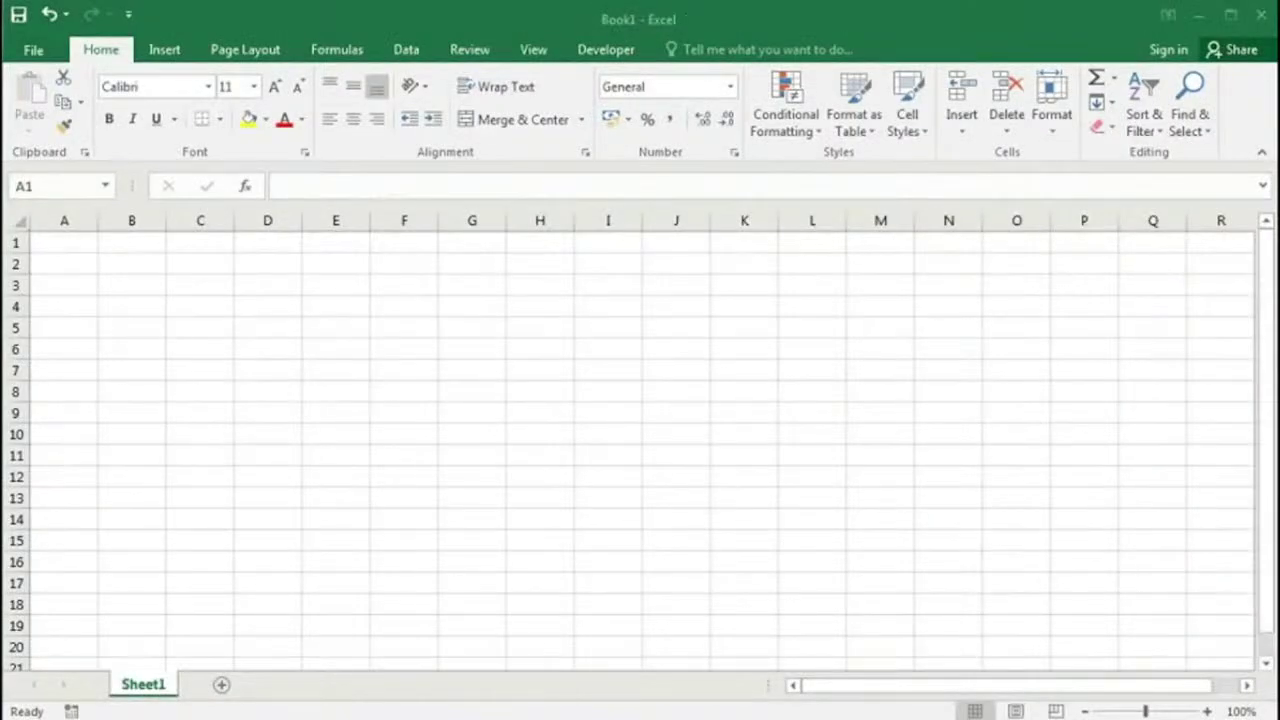
Step: Rename Sheet1 of the new blank workbook to Settings
click(540, 349)
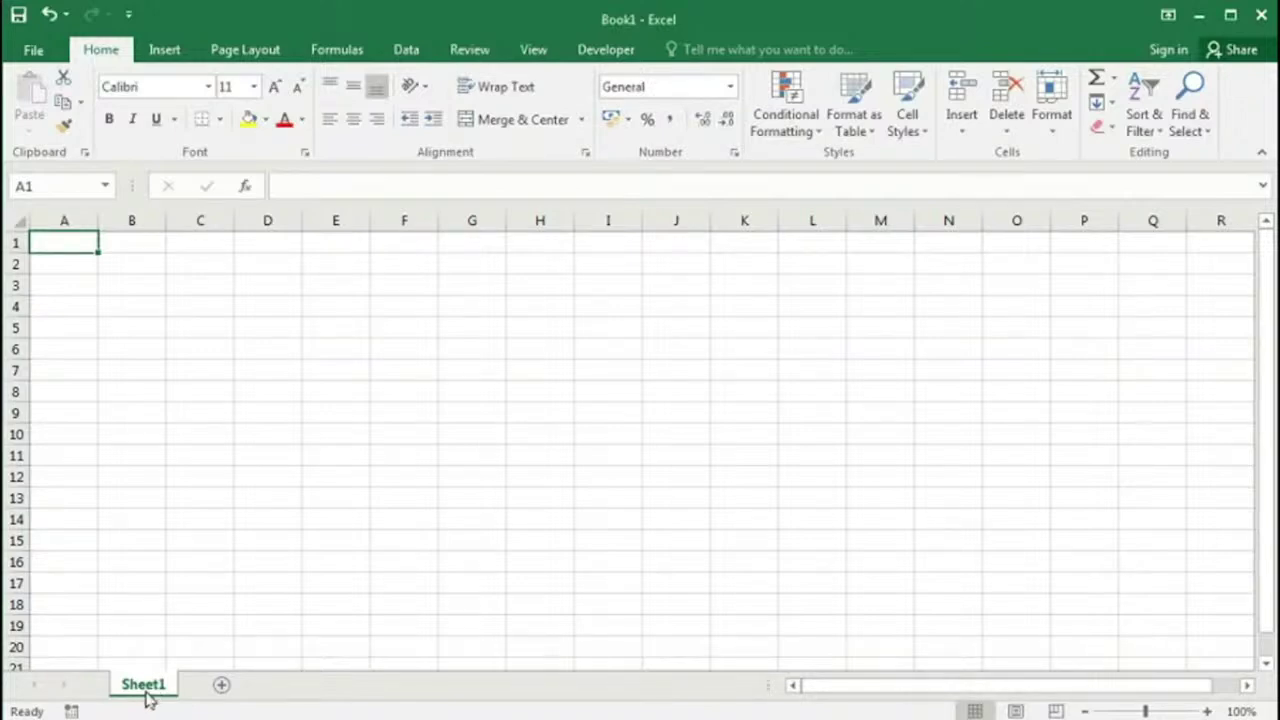
double_click(141, 688)
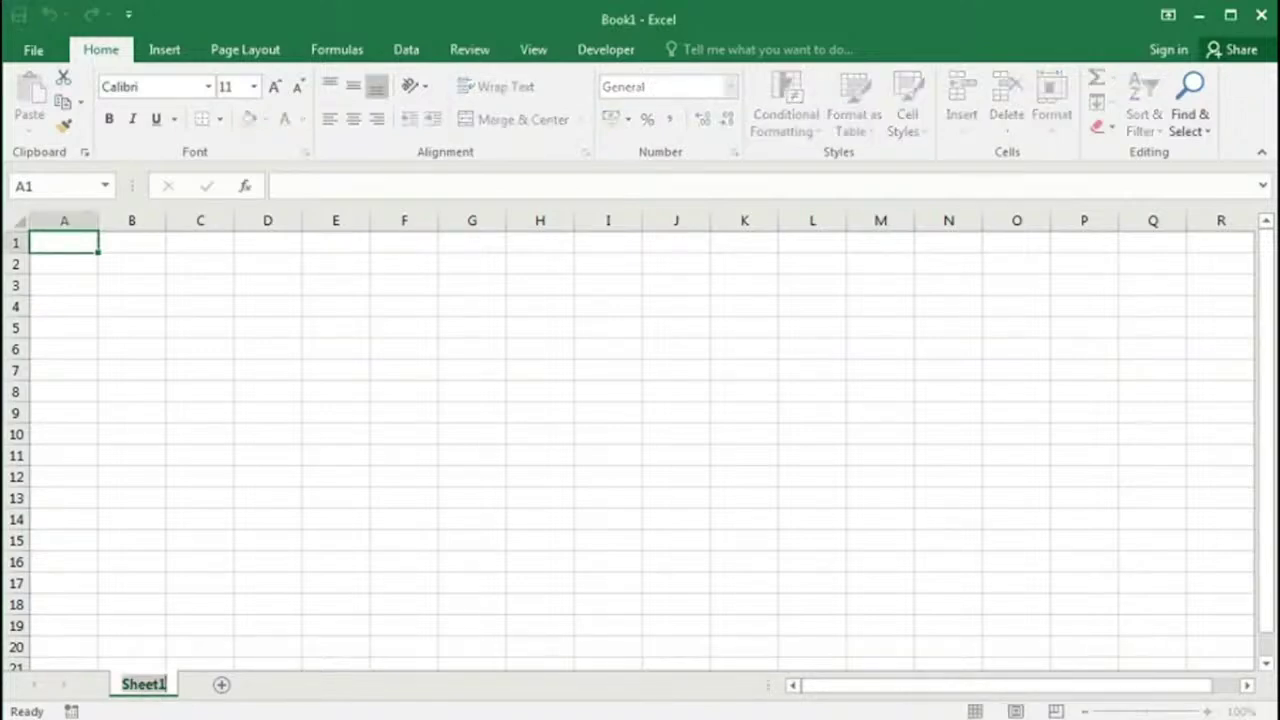
text(S)
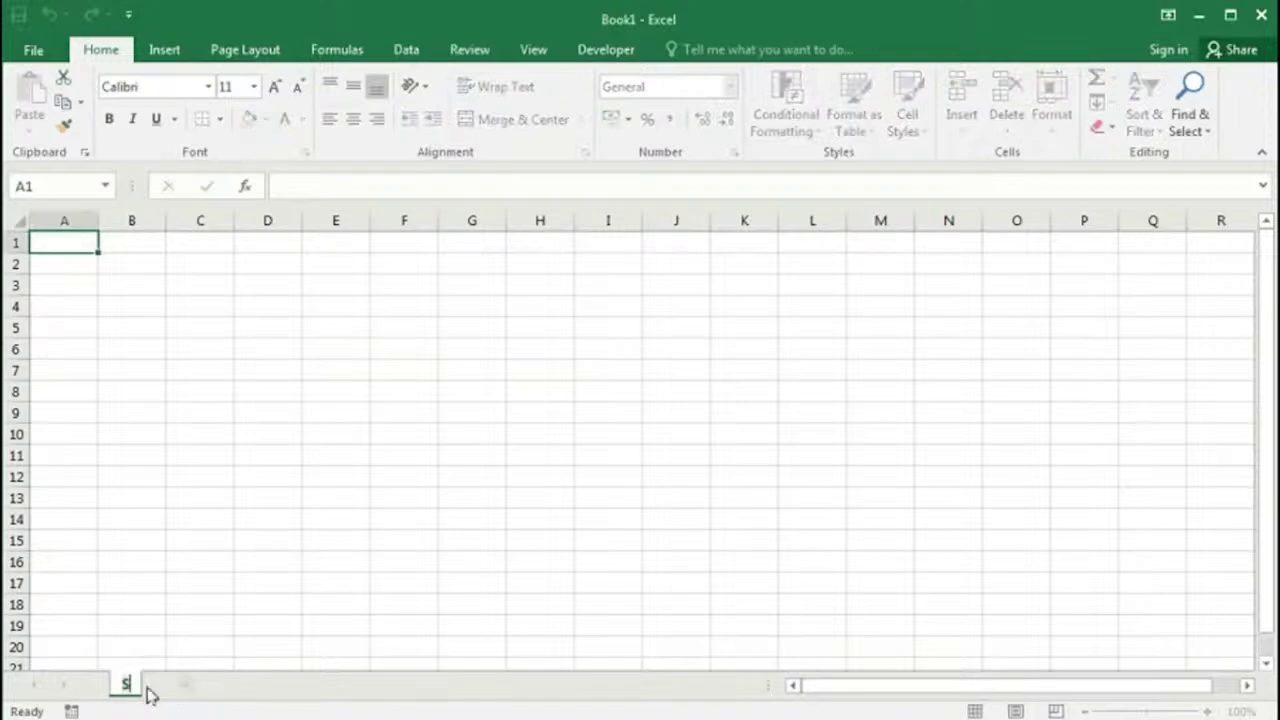
text(ettings)
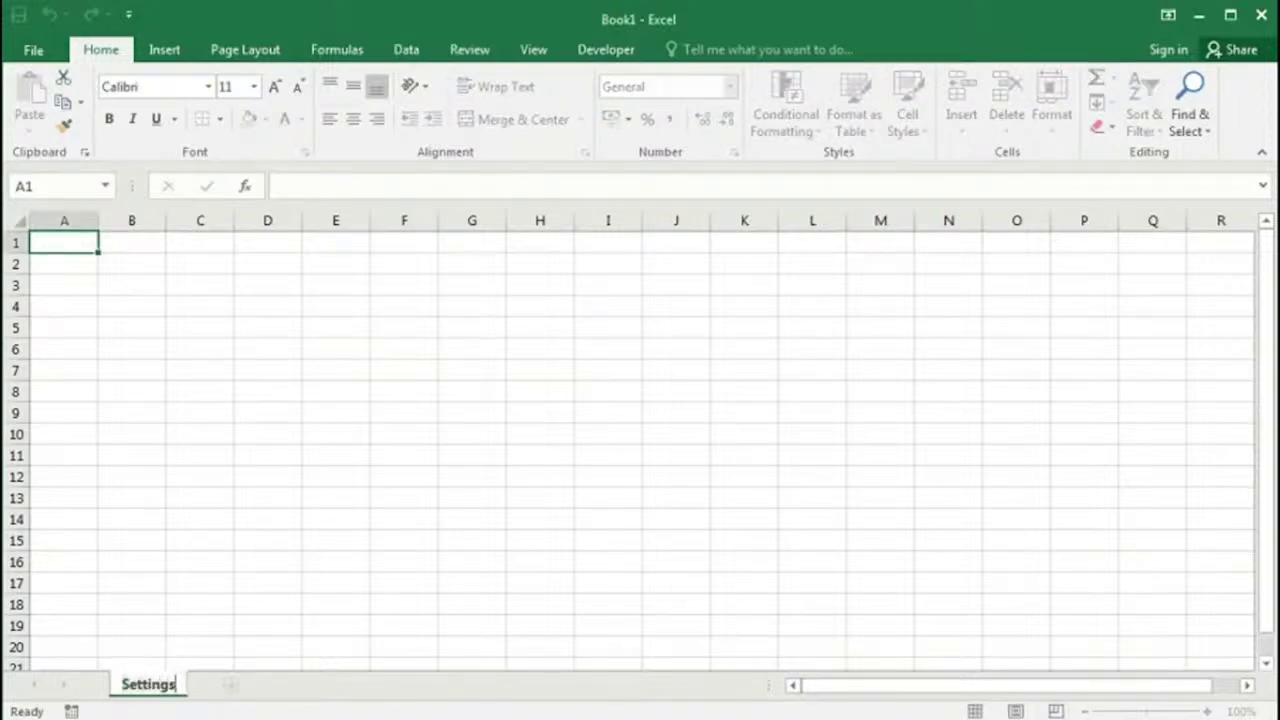
key(Return)
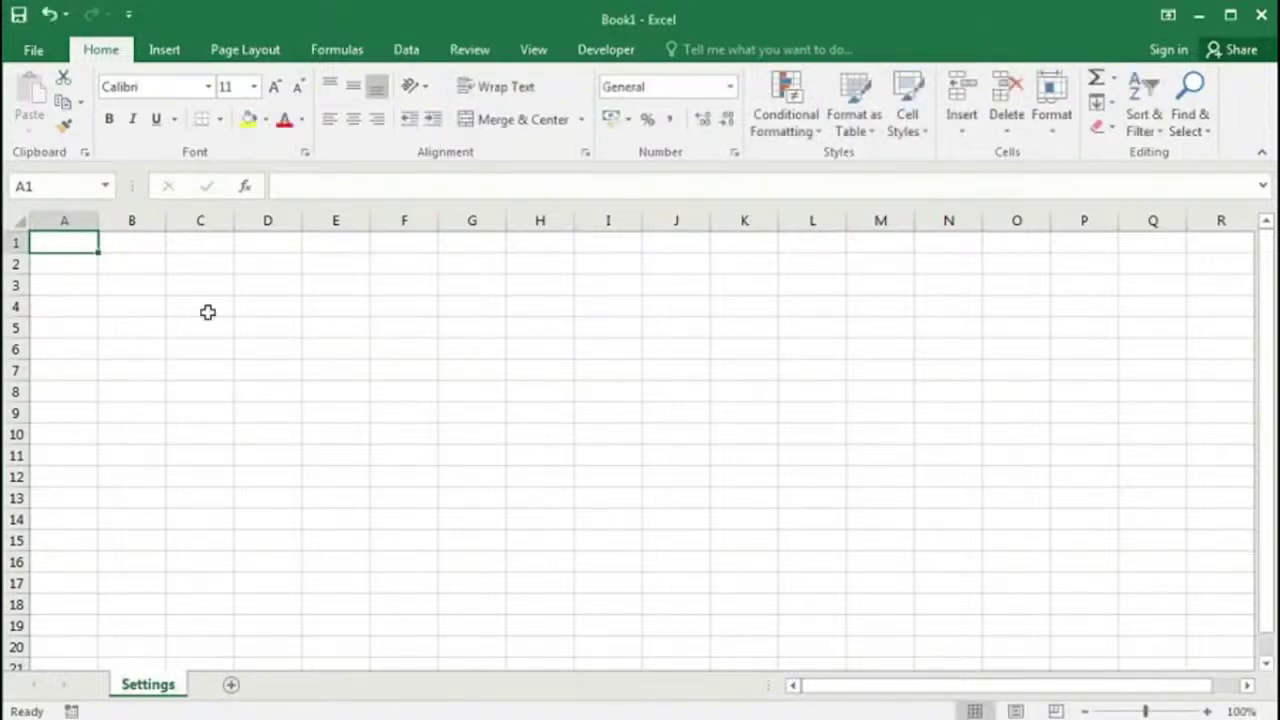
Step: Add headings Employee Name in A1 and Work Place in C1, widening columns A and C
text(Emplo)
text(yuee)
key(BackSpace)
key(BackSpace)
key(BackSpace)
text(ee Name)
click(158, 255)
key(Tab)
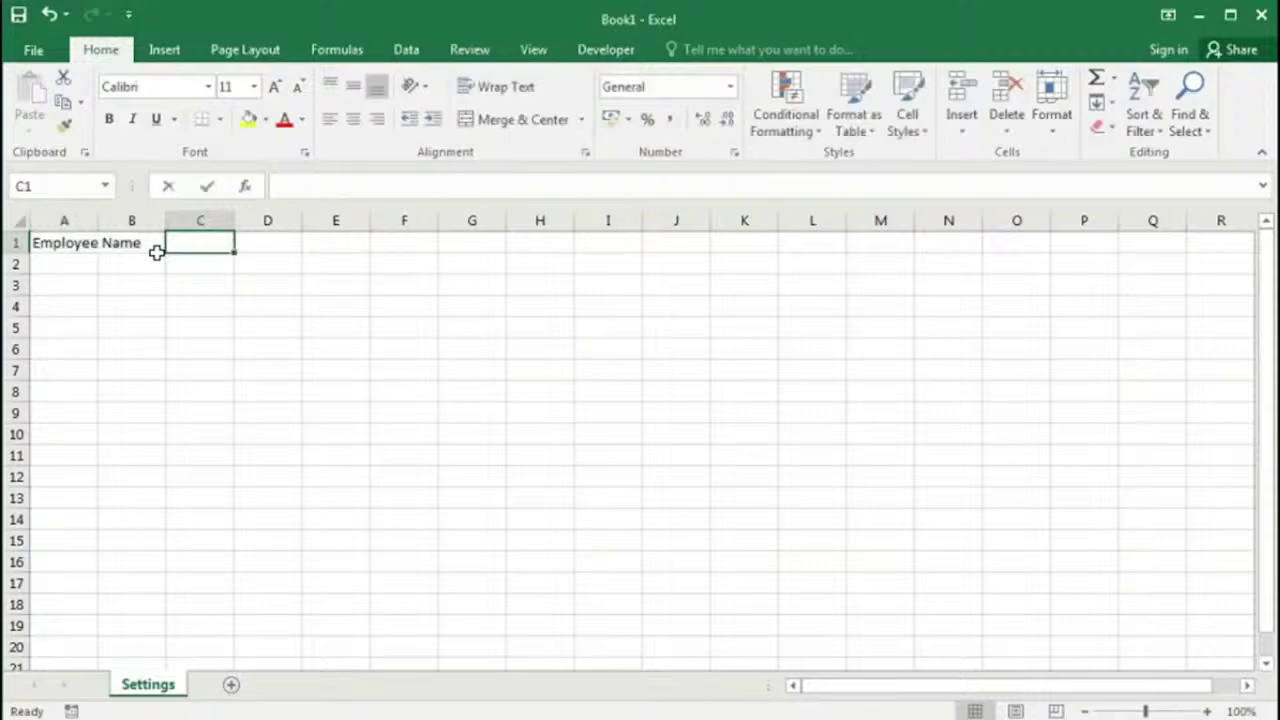
text(Work)
text(p)
key(BackSpace)
text(Iace)
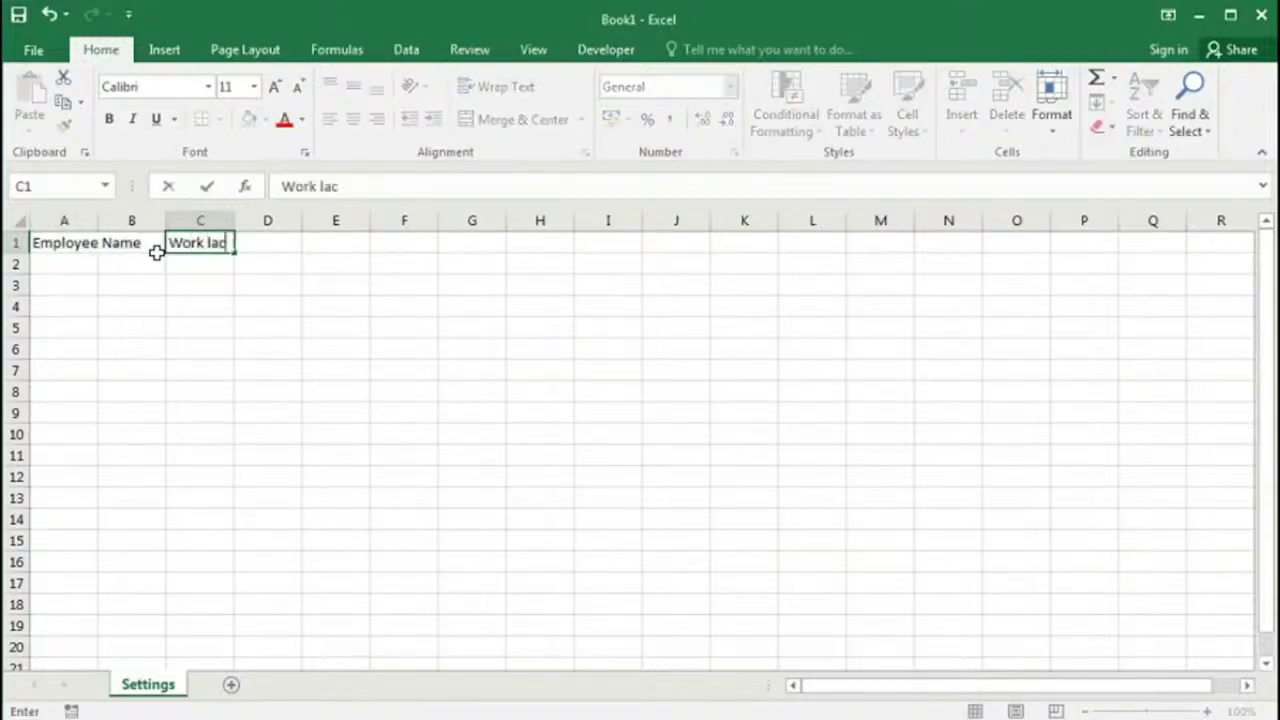
key(Return)
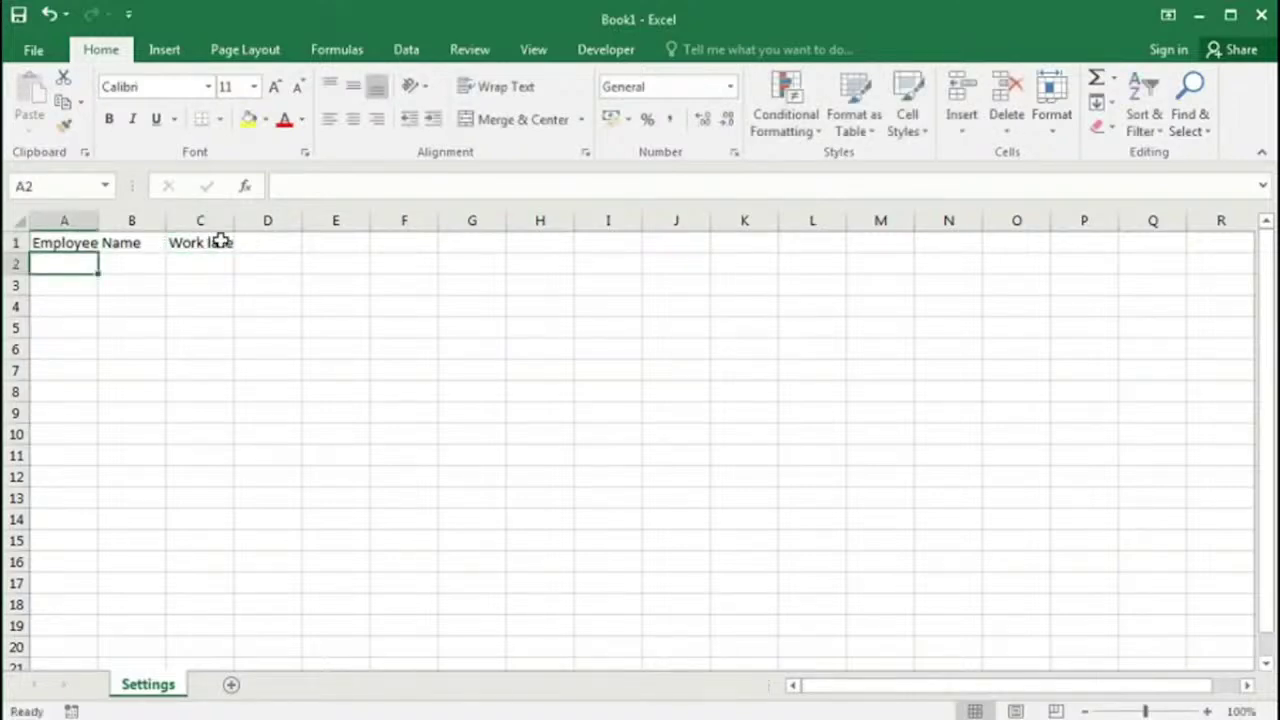
double_click(201, 242)
text(P)
key(Return)
drag(99, 221, 147, 220)
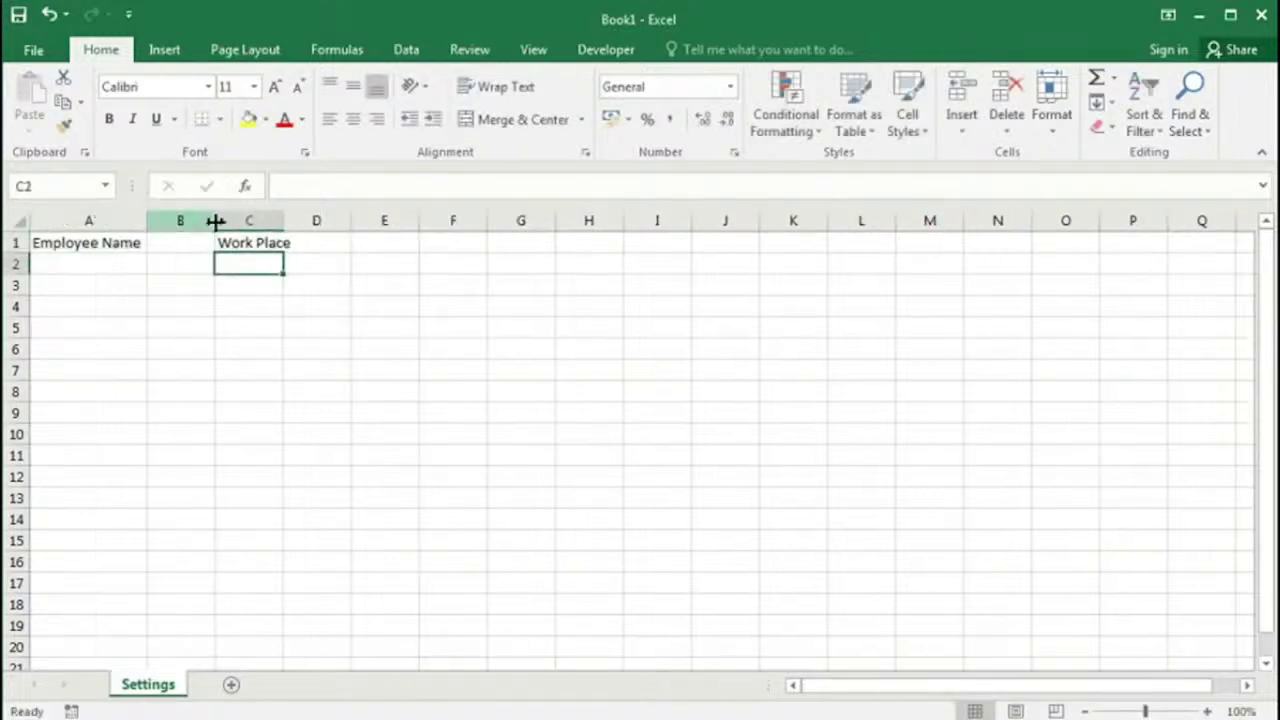
drag(284, 220, 296, 219)
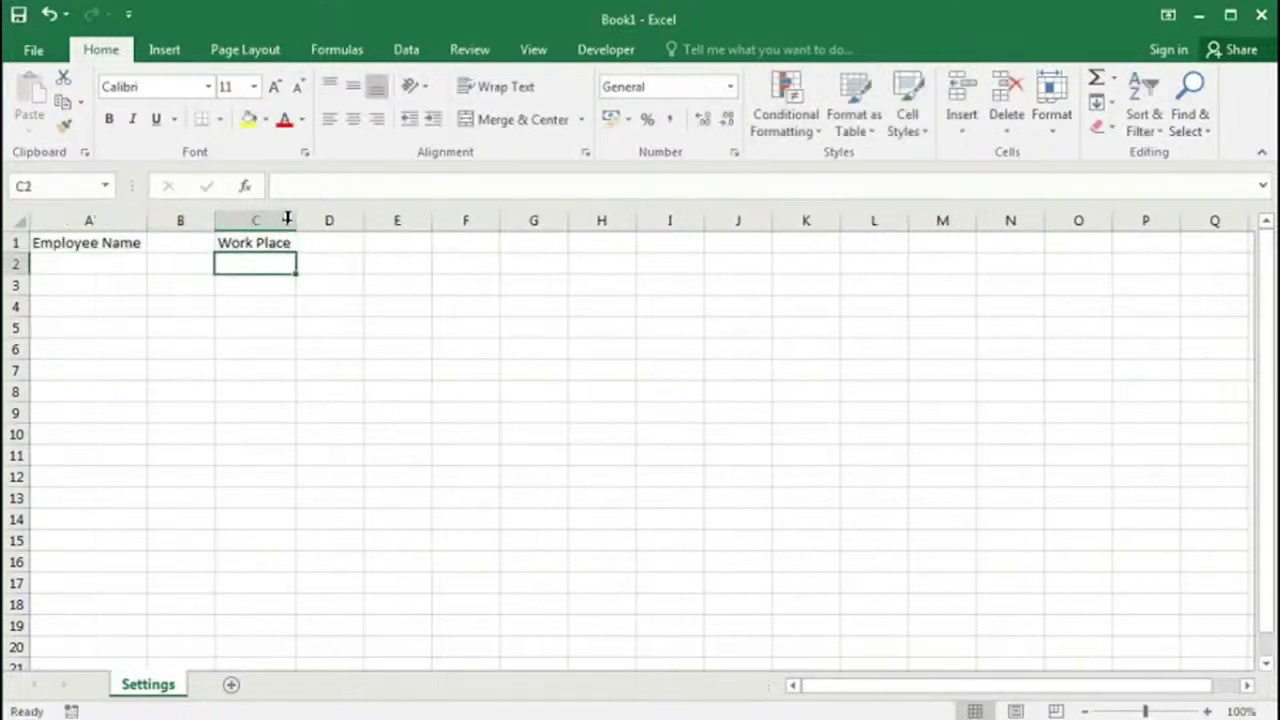
Step: Enter the seven employees' full names down cells A2 to A8
click(88, 264)
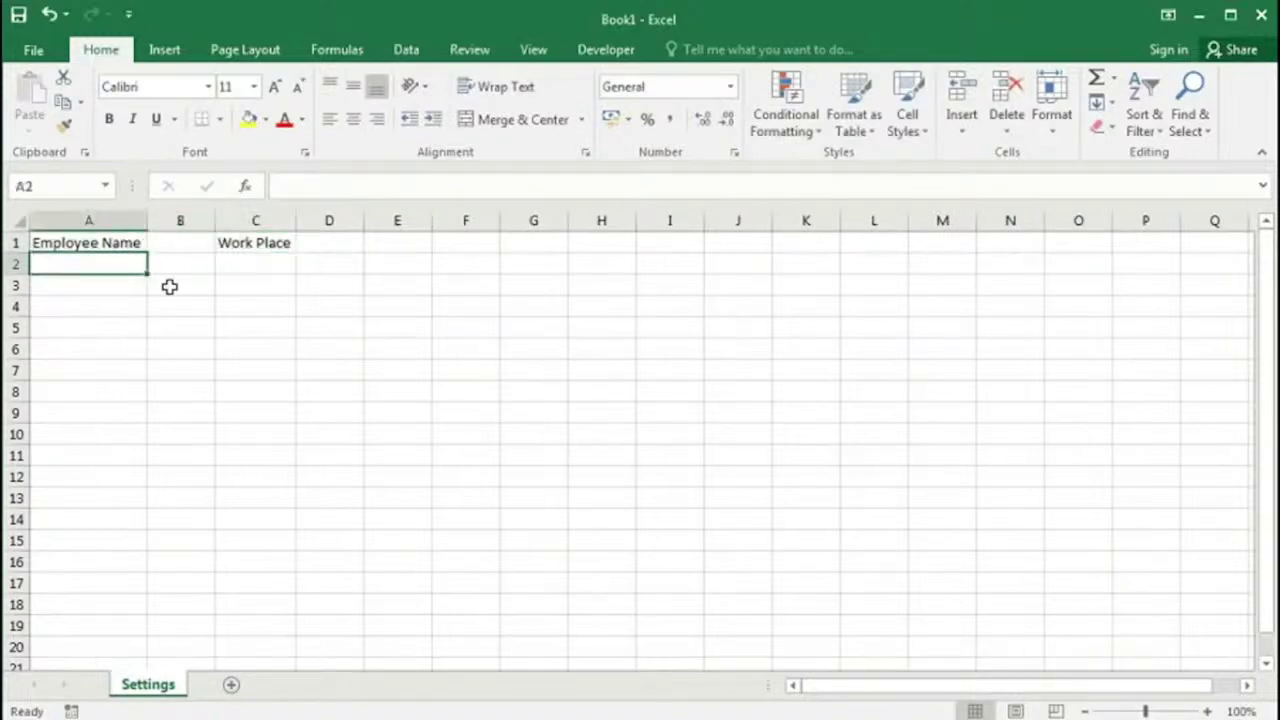
key(Return)
key(Return)
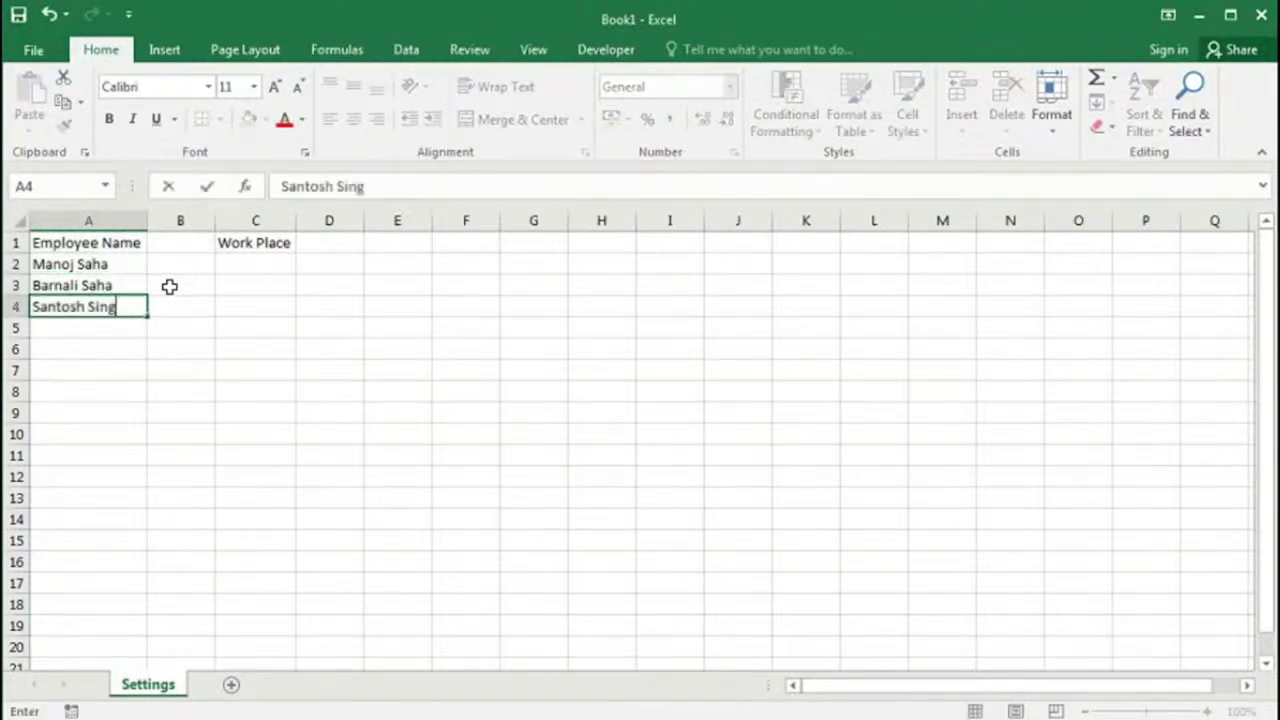
key(Return)
key(Return)
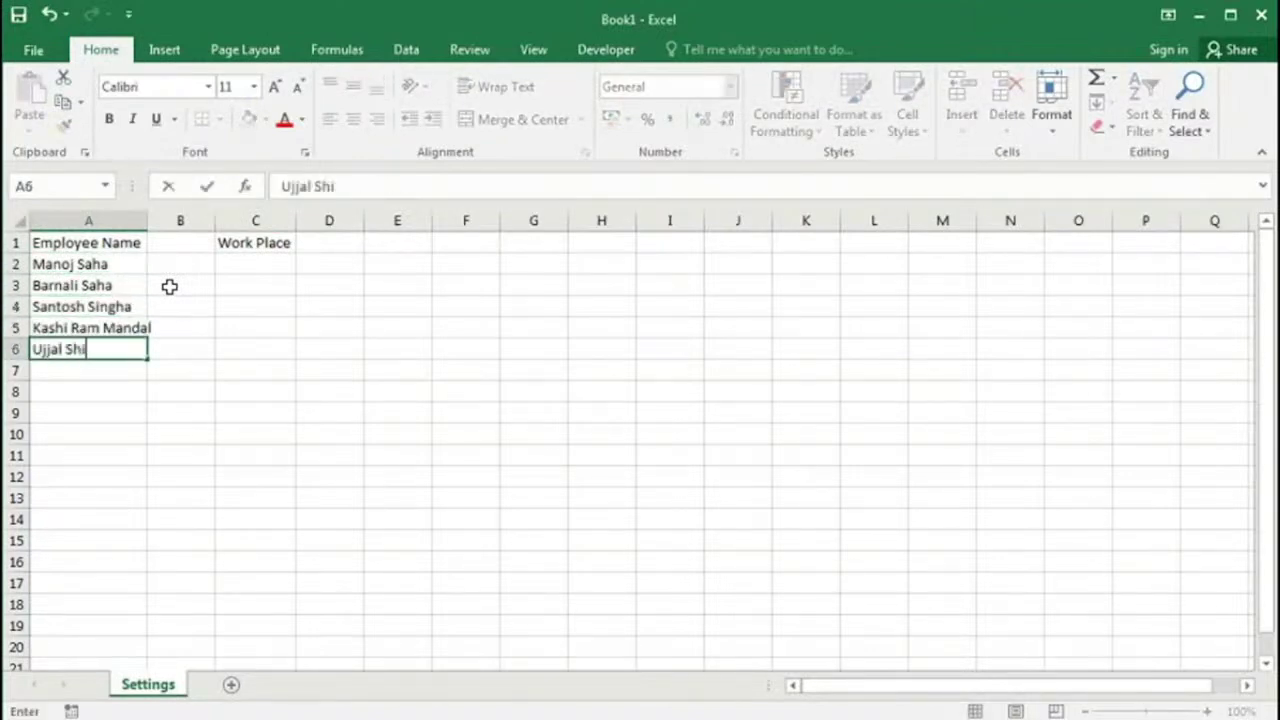
key(Return)
key(Return)
Step: AutoFit column A to the longest employee name
click(144, 220)
double_click(148, 220)
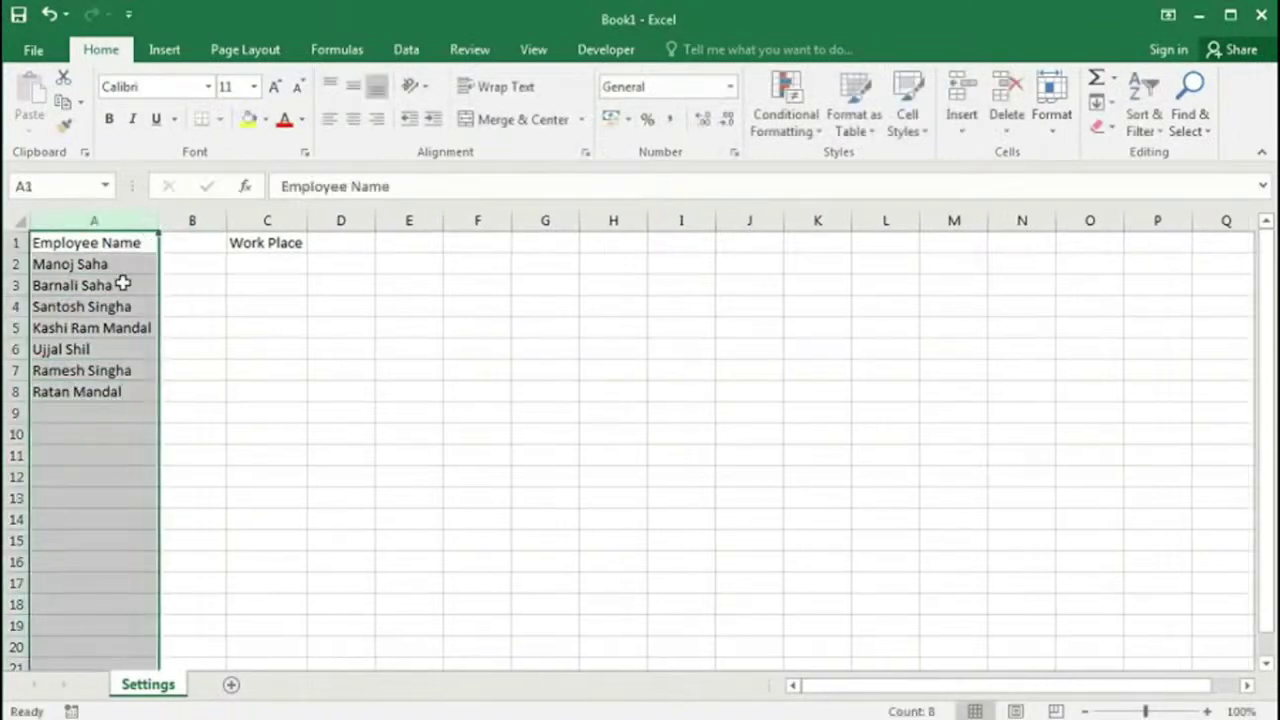
click(80, 370)
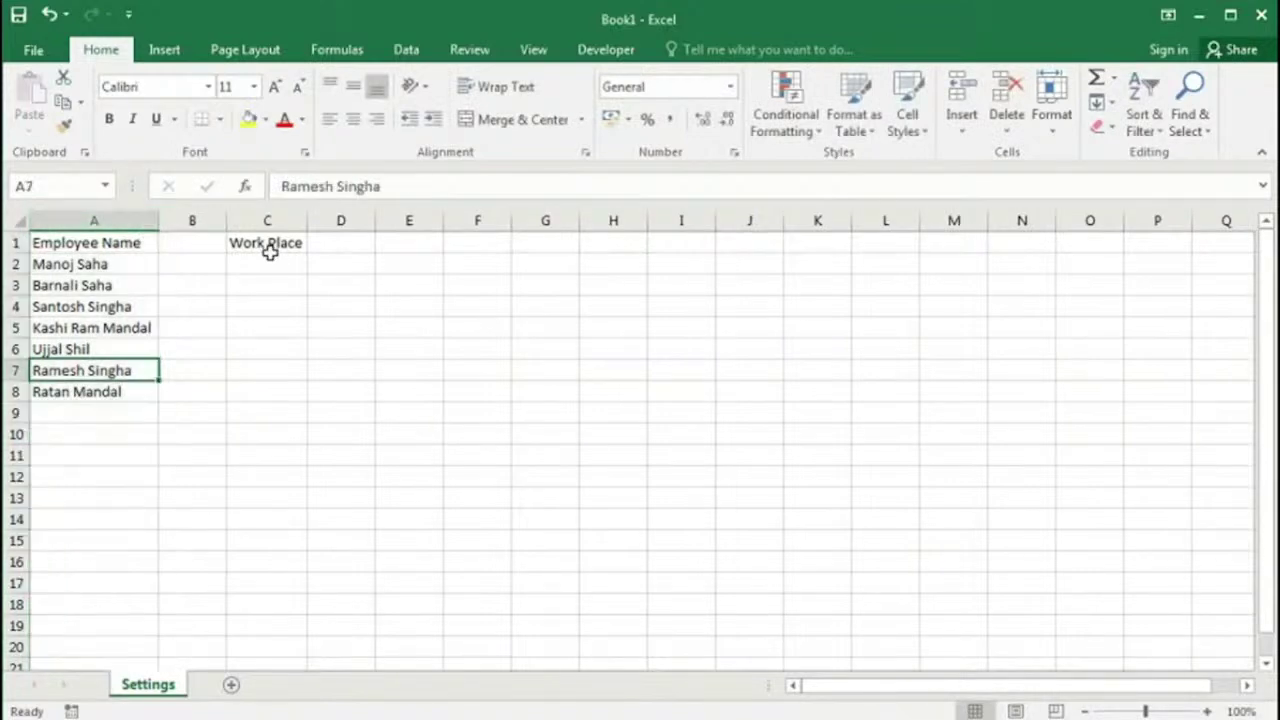
Step: Enter Work Place-1 in C2, fill down to Work Place-7 in C8, and AutoFit column C
click(267, 263)
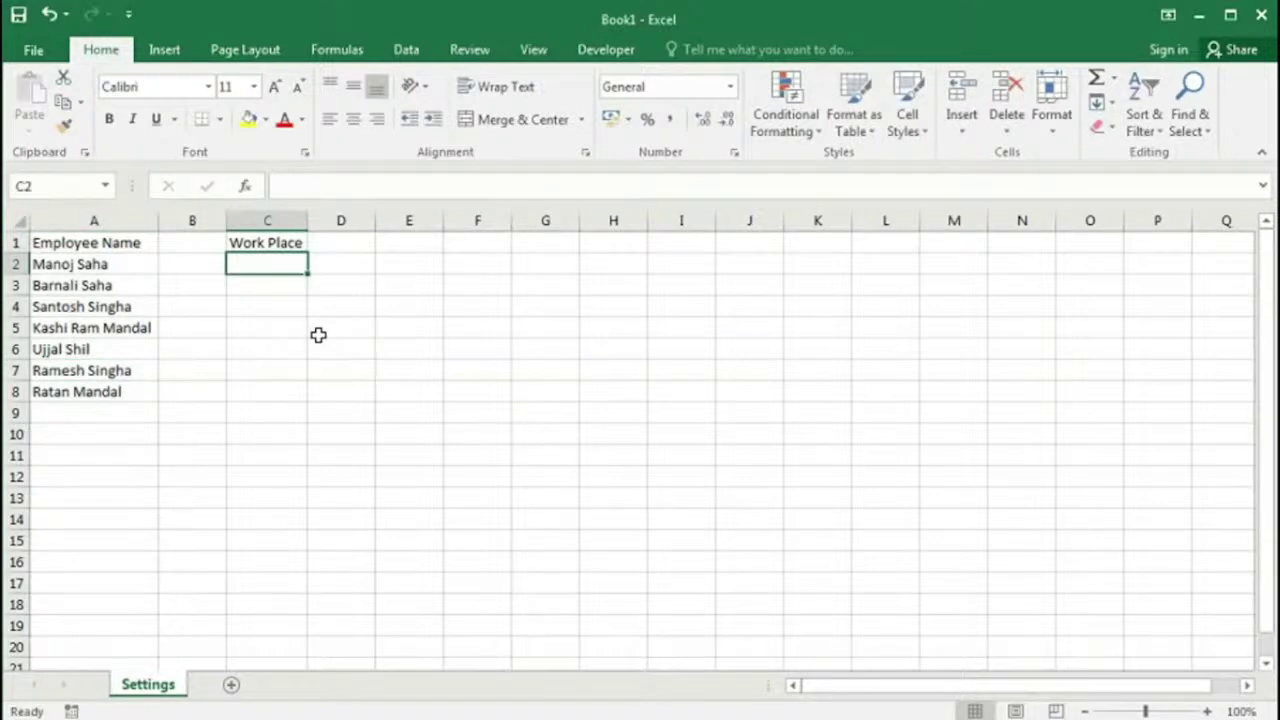
text(Work Place-)
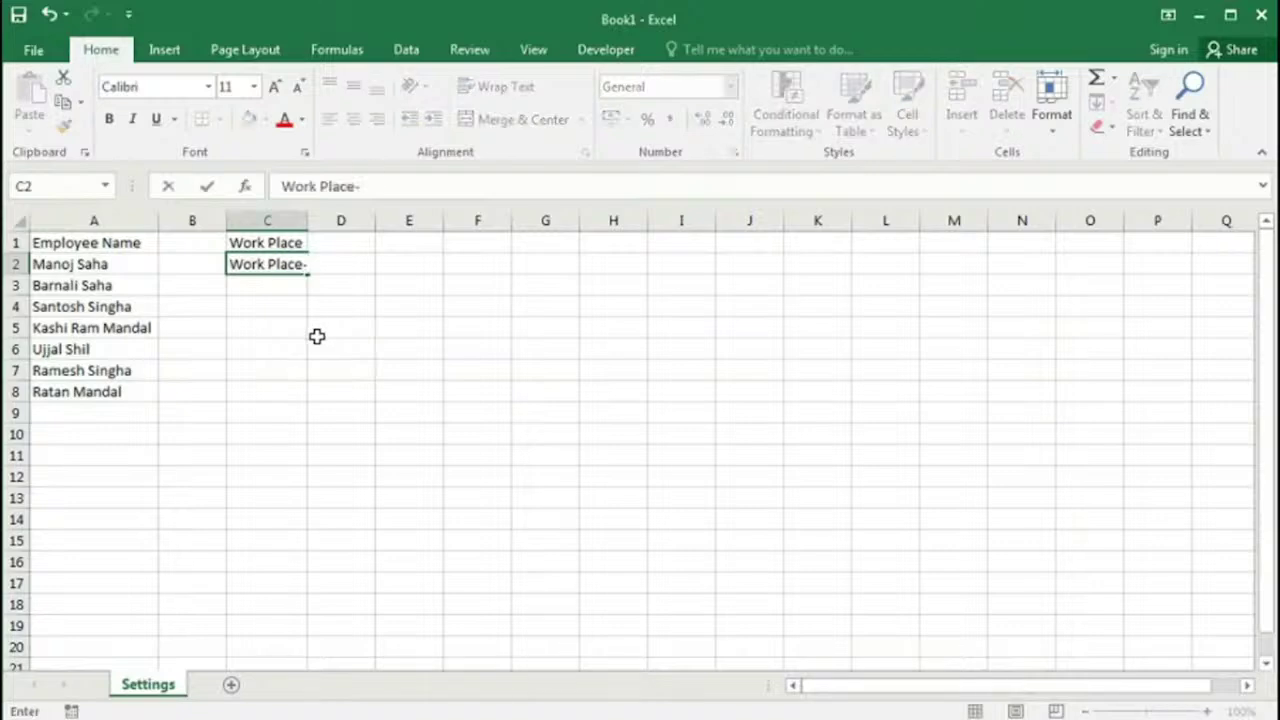
text(1)
key(Return)
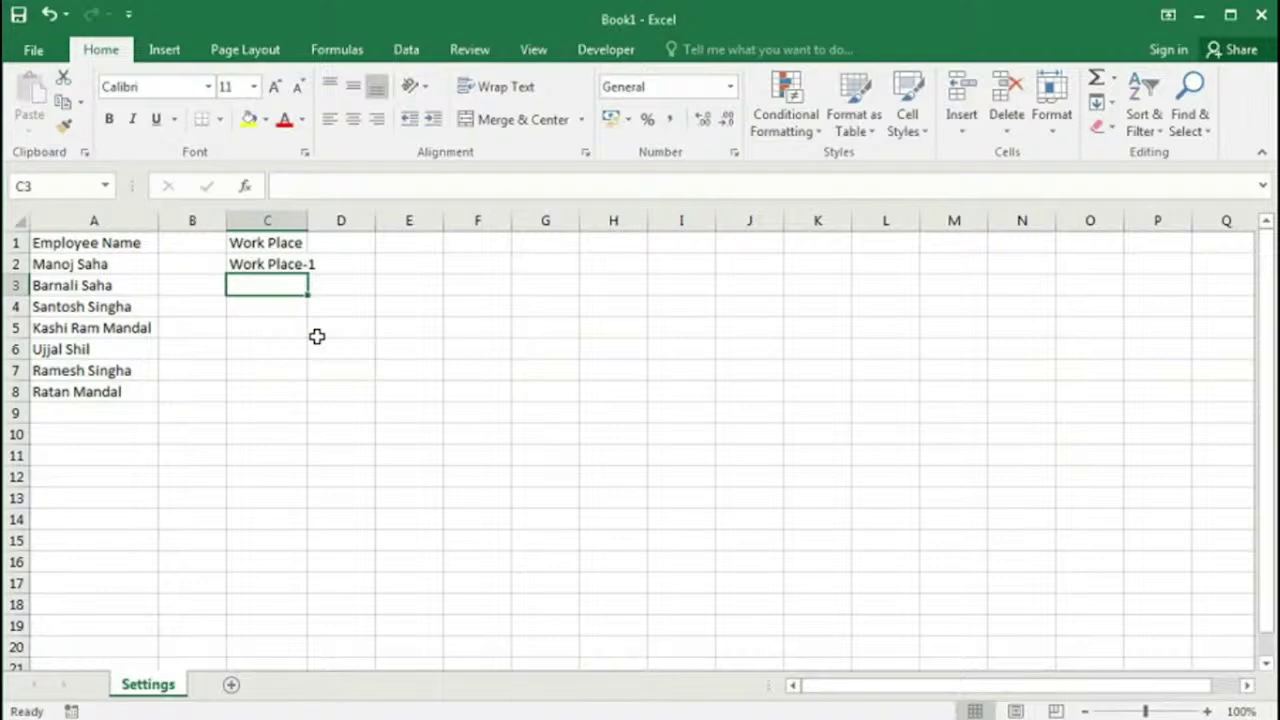
click(270, 264)
drag(308, 274, 290, 396)
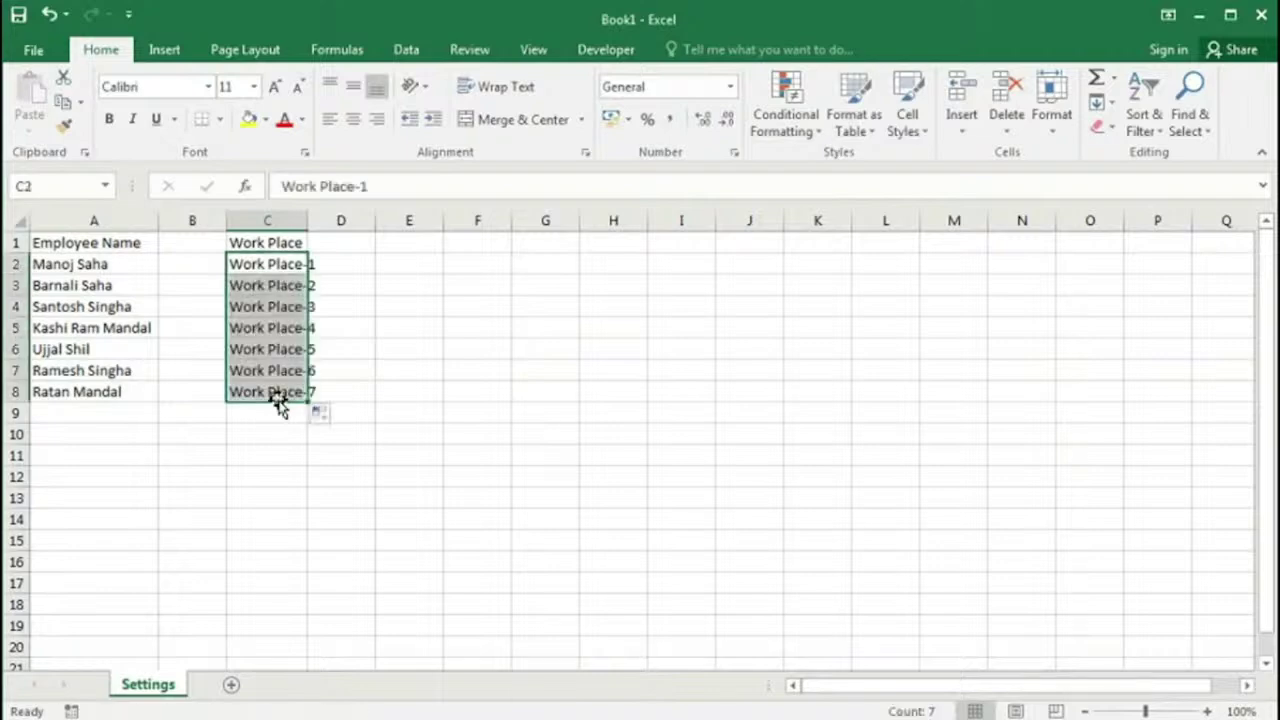
double_click(307, 221)
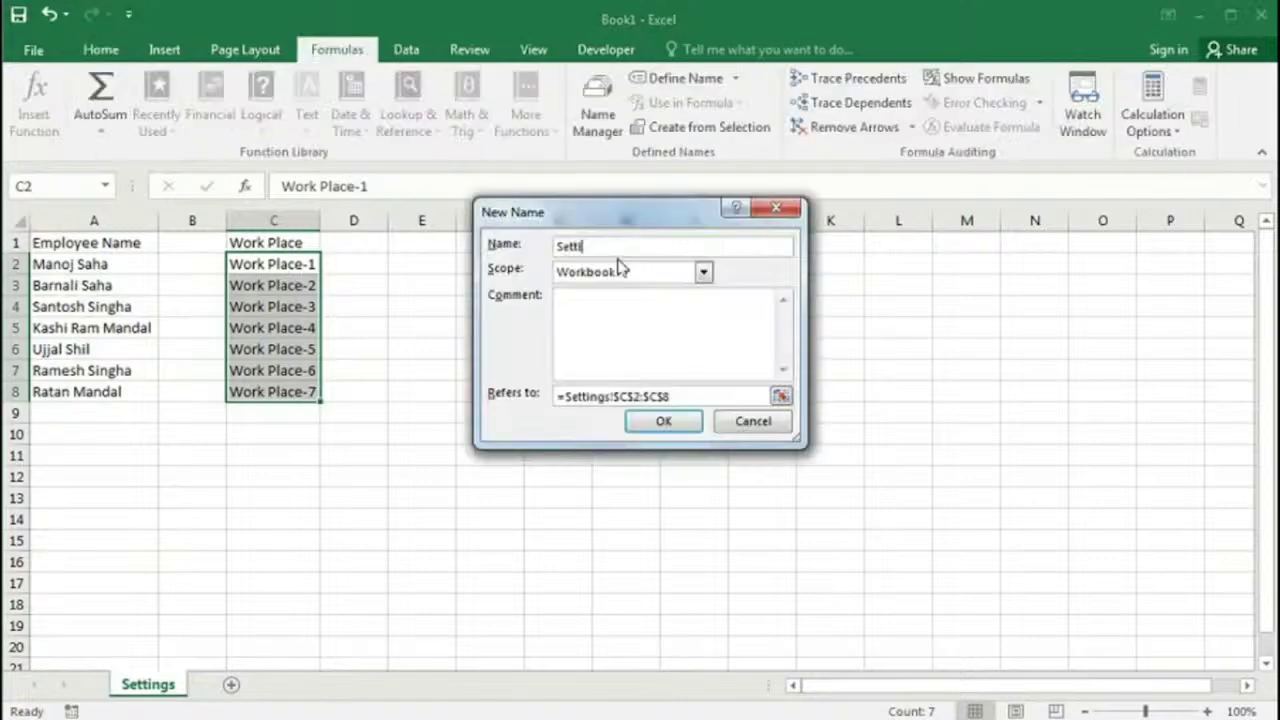
Step: Define Settings_EmployeeList as =OFFSET(Settings!$A$1,1,0,COUNTA(Settings!$A:$A)-1,1)
text(ings_EmployeeList)
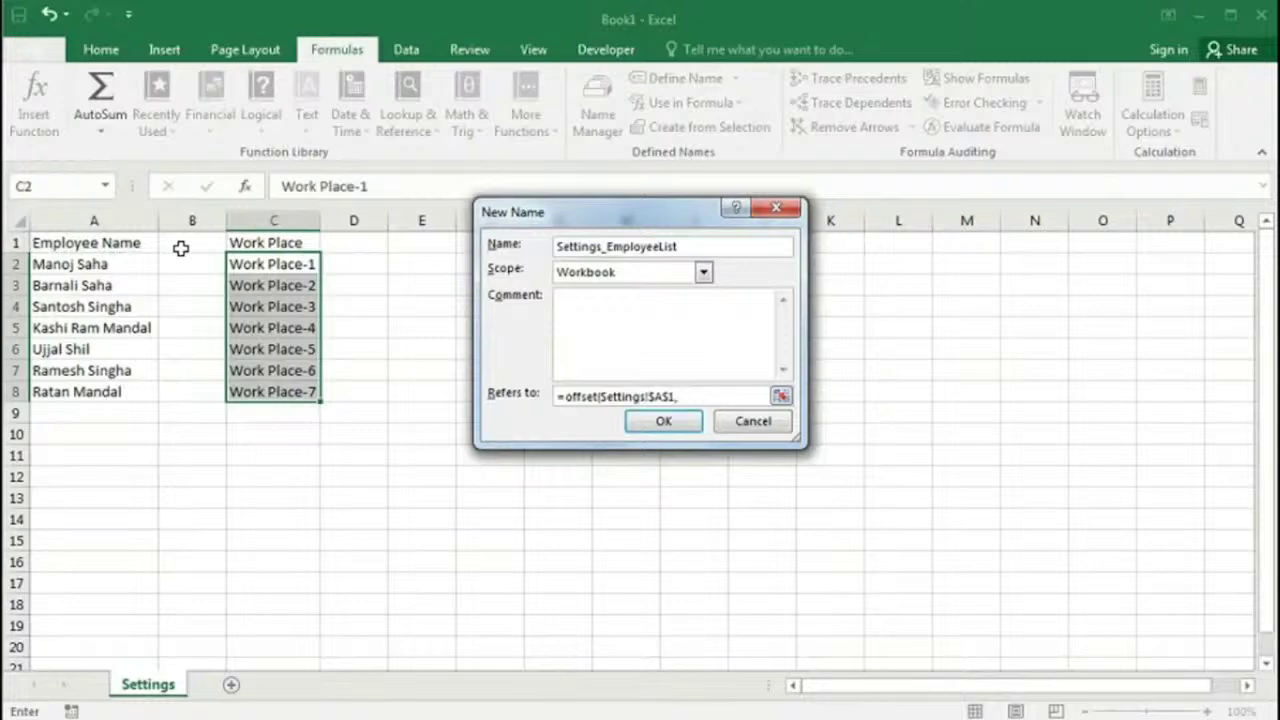
text(1,0,counta)
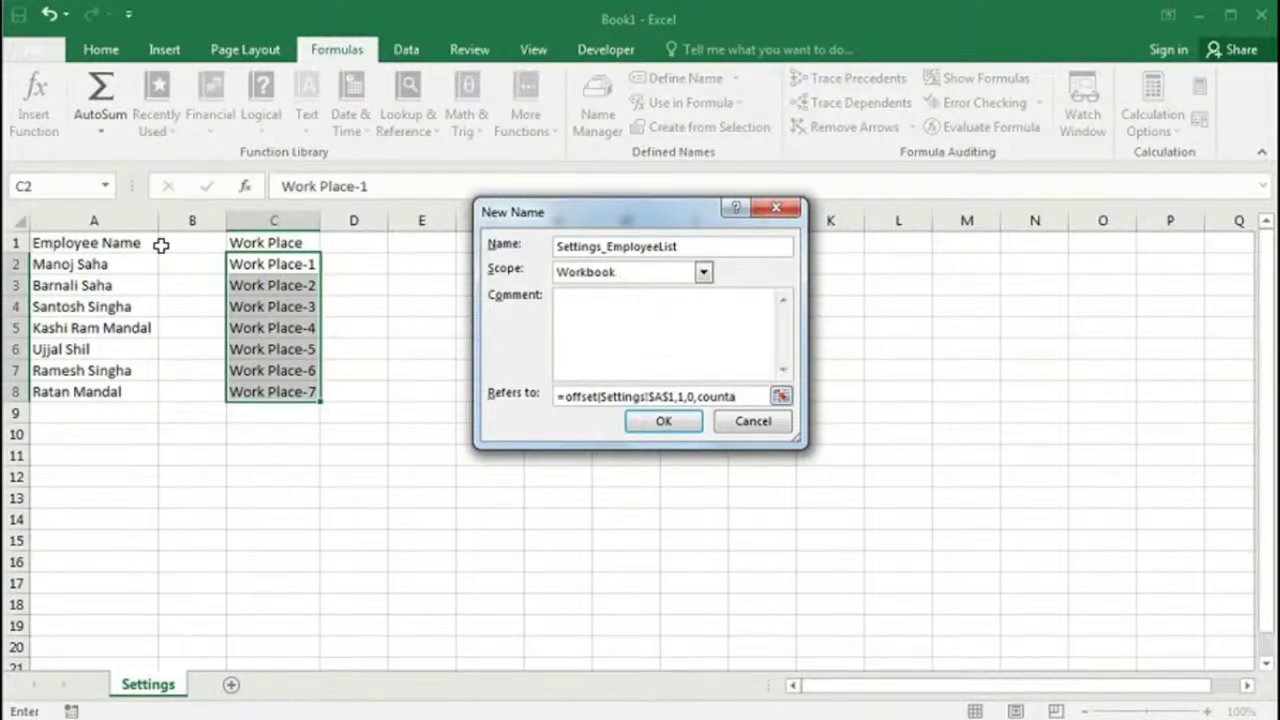
text(()
click(101, 221)
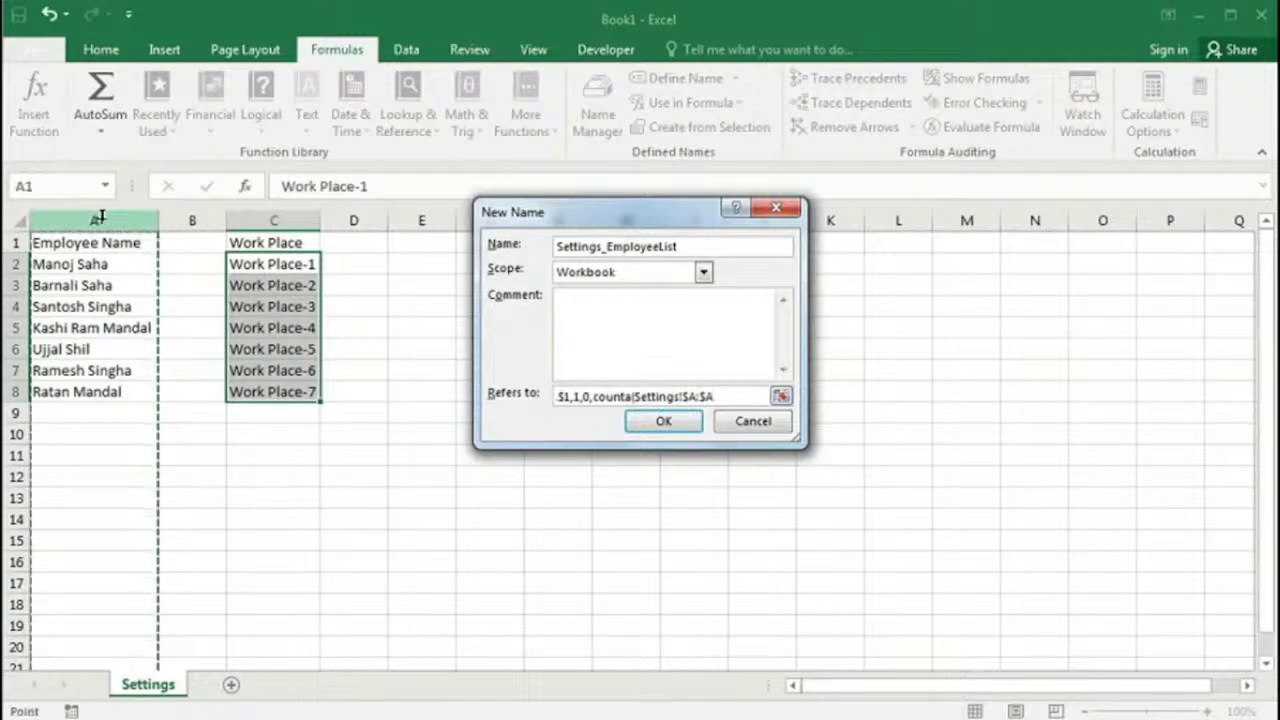
text()-1,1)
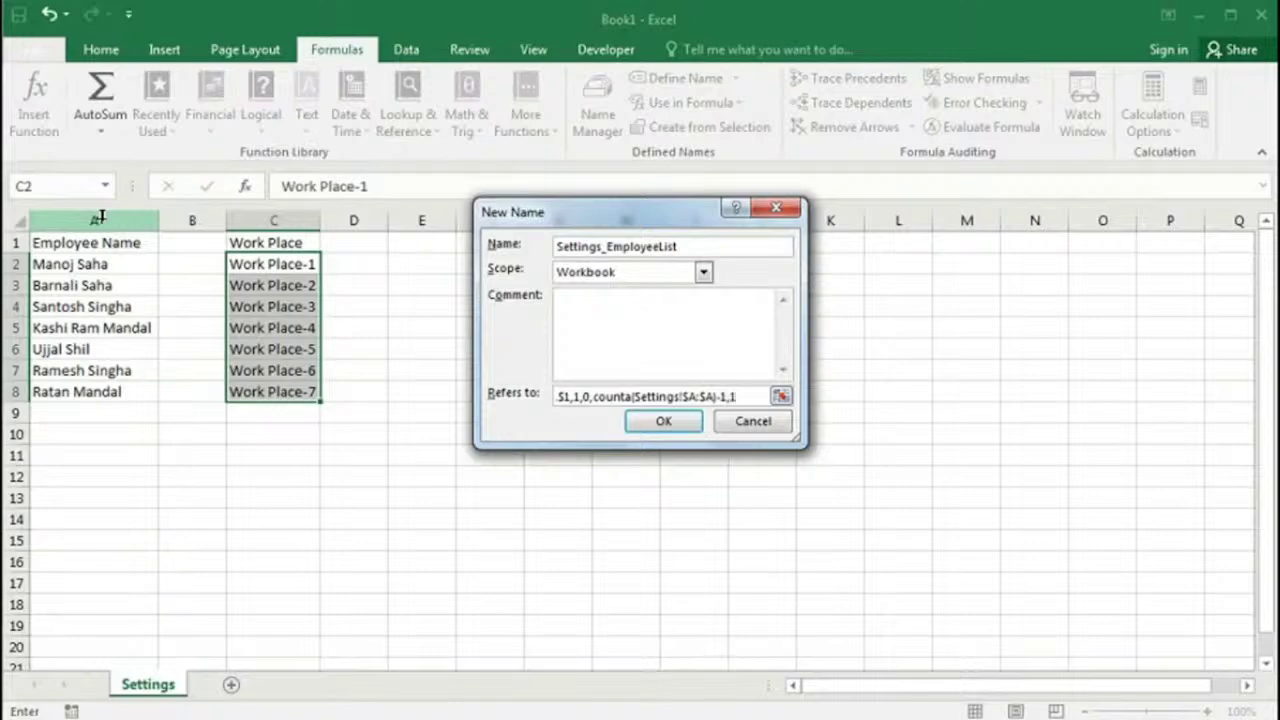
text())
click(665, 422)
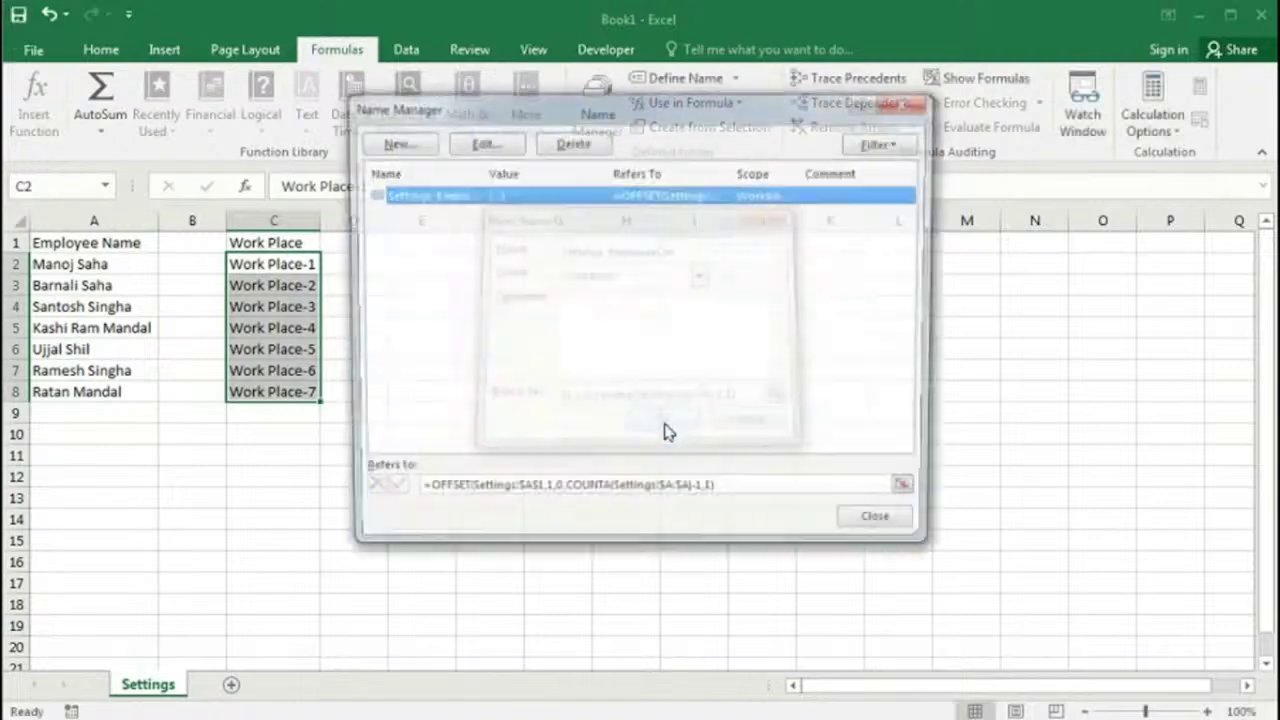